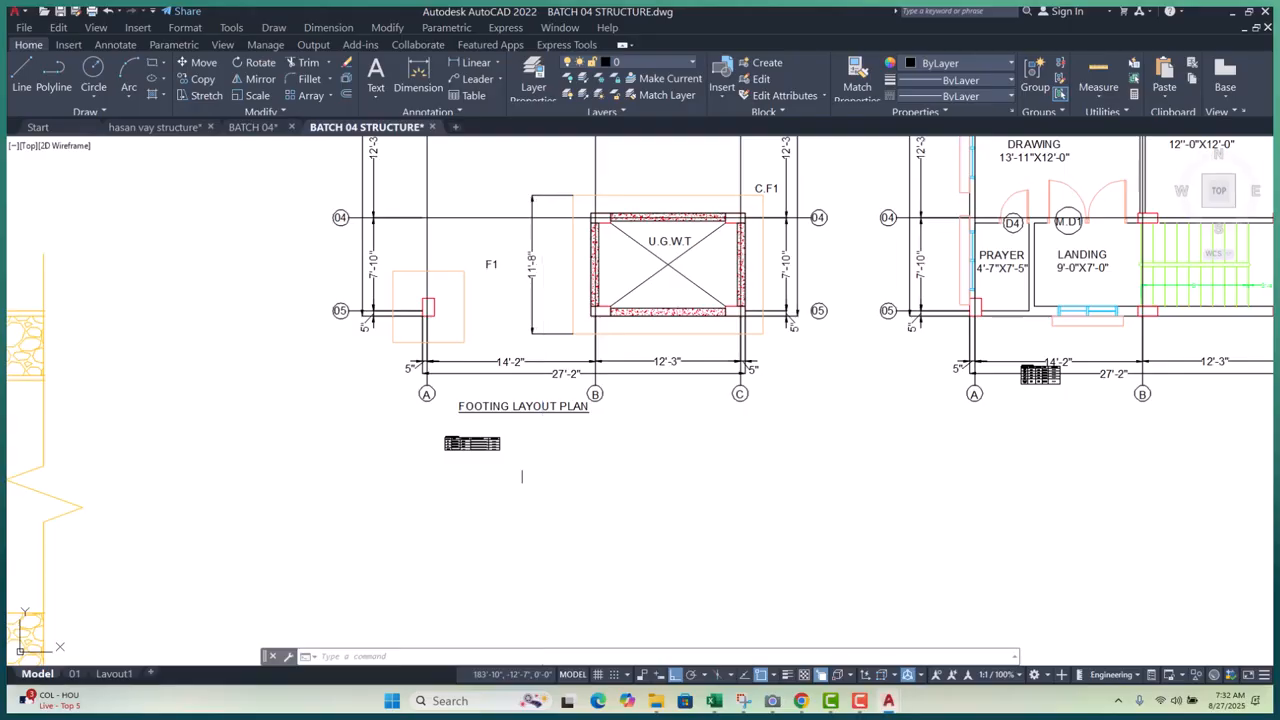
# - Pan and zoom around the footing plan to frame rows 01–04 and the A/01 F1 footing
pyautogui.scroll(-4, 405, 508)
pyautogui.scroll(5, 410, 245)
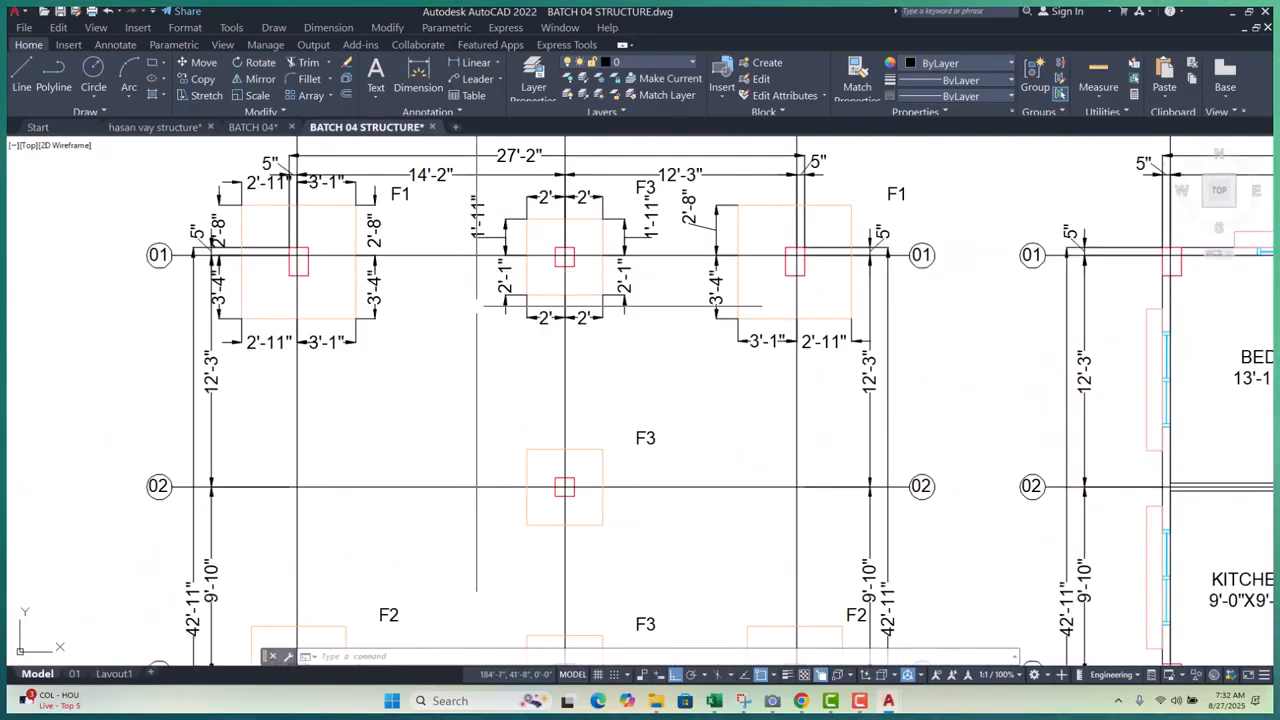
pyautogui.scroll(-5, 520, 240)
pyautogui.scroll(4, 571, 217)
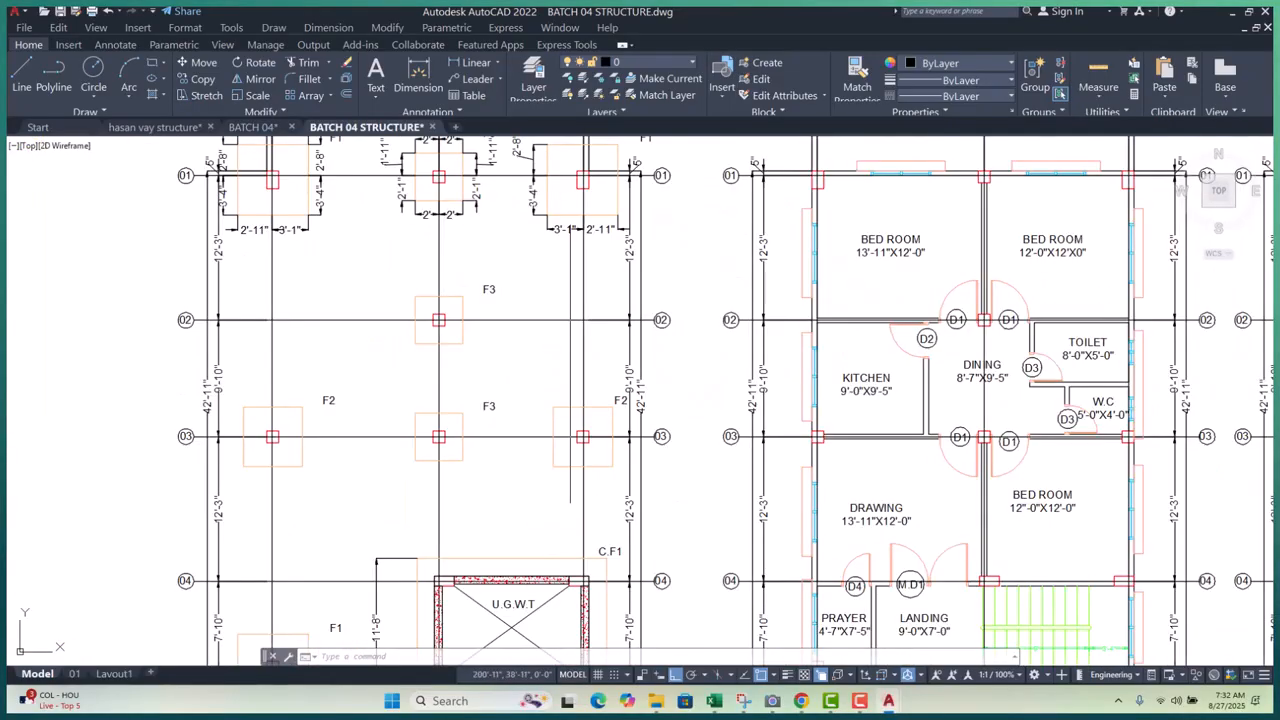
pyautogui.moveTo(571, 340); pyautogui.dragTo(642, 199, button='middle')
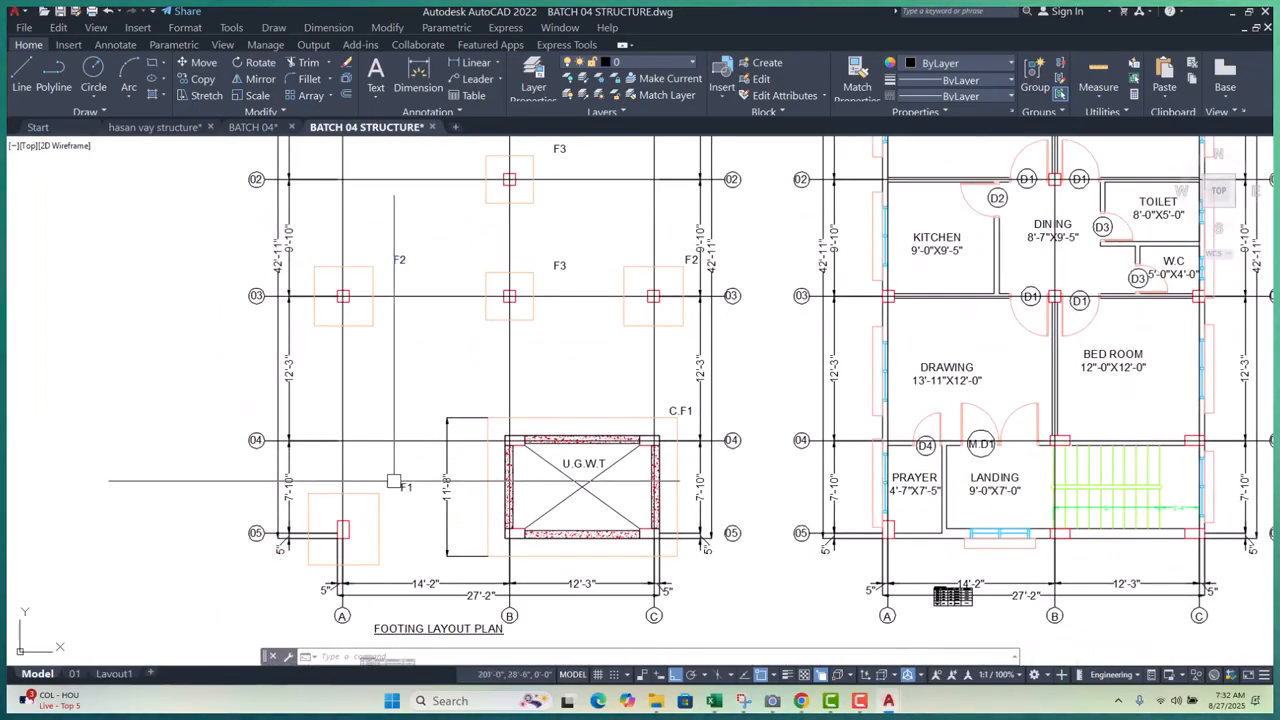
pyautogui.scroll(2, 396, 473)
pyautogui.scroll(-5, 390, 468)
pyautogui.moveTo(397, 328); pyautogui.dragTo(389, 470, button='middle')
pyautogui.scroll(4, 370, 262)
pyautogui.scroll(2, 266, 240)
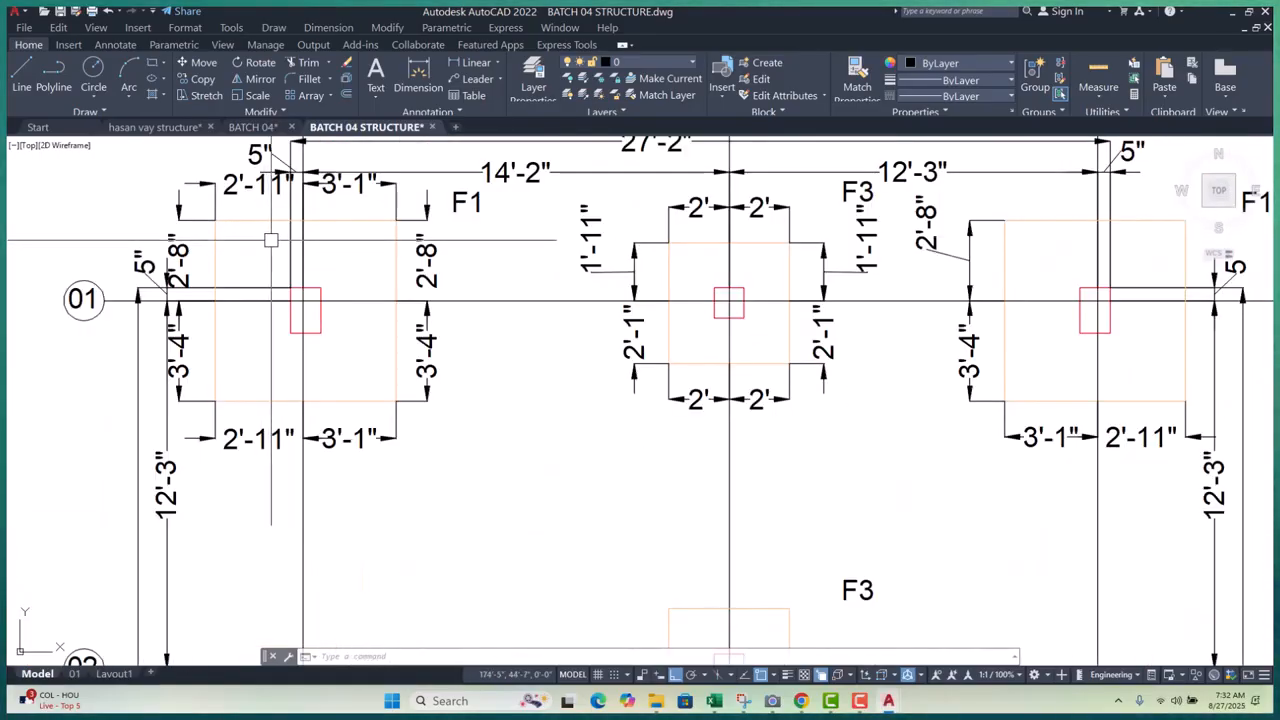
pyautogui.scroll(-1, 271, 240)
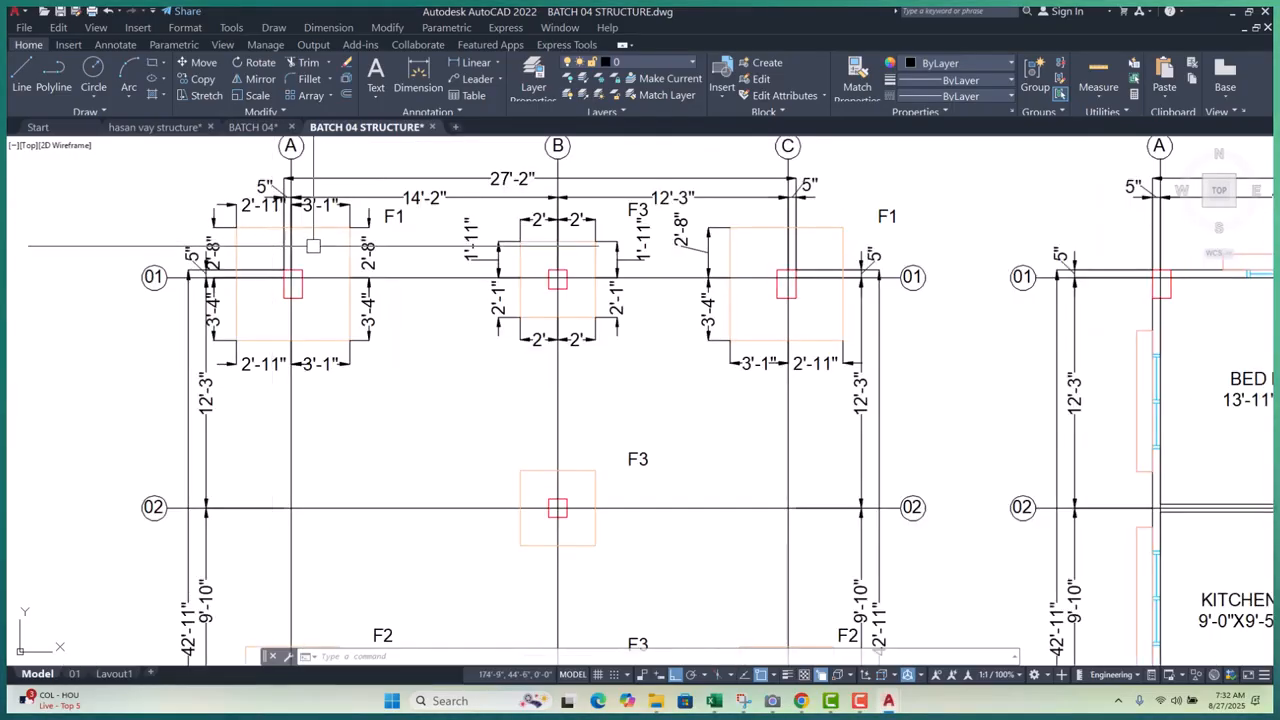
pyautogui.moveTo(286, 262); pyautogui.dragTo(297, 297, button='middle')
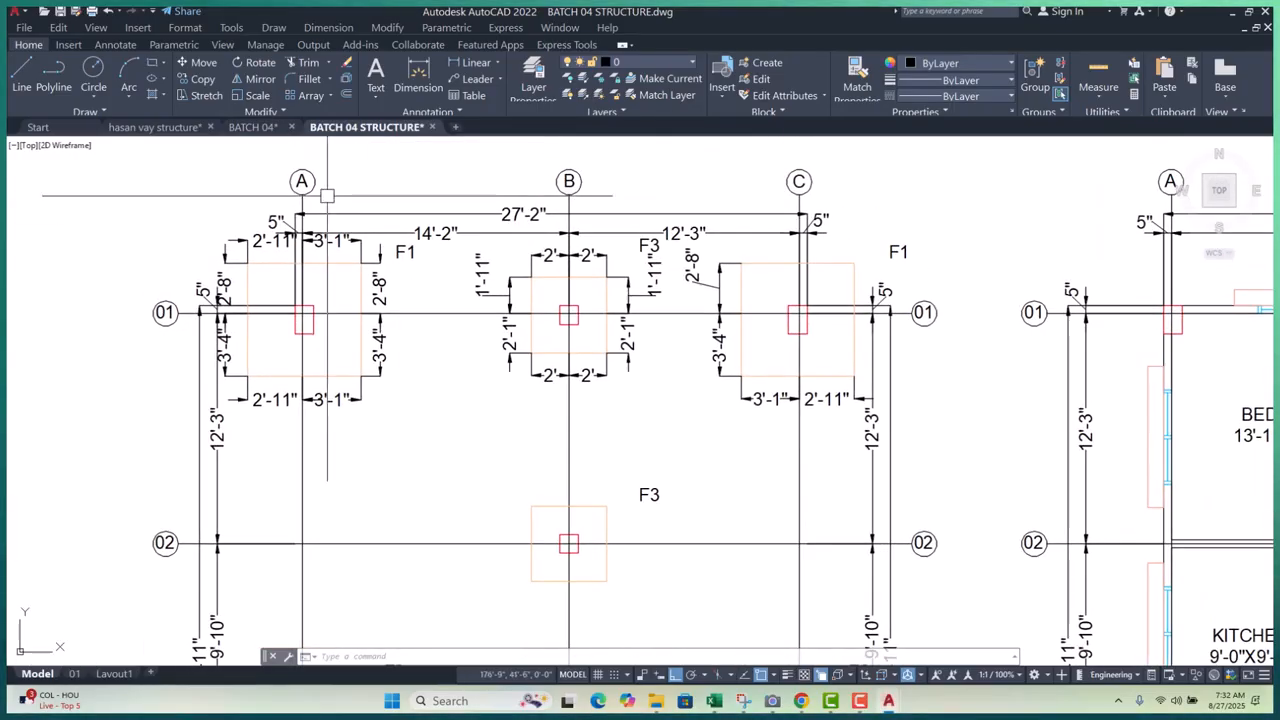
pyautogui.moveTo(446, 340); pyautogui.dragTo(318, 375, button='middle')
pyautogui.scroll(-2, 318, 375)
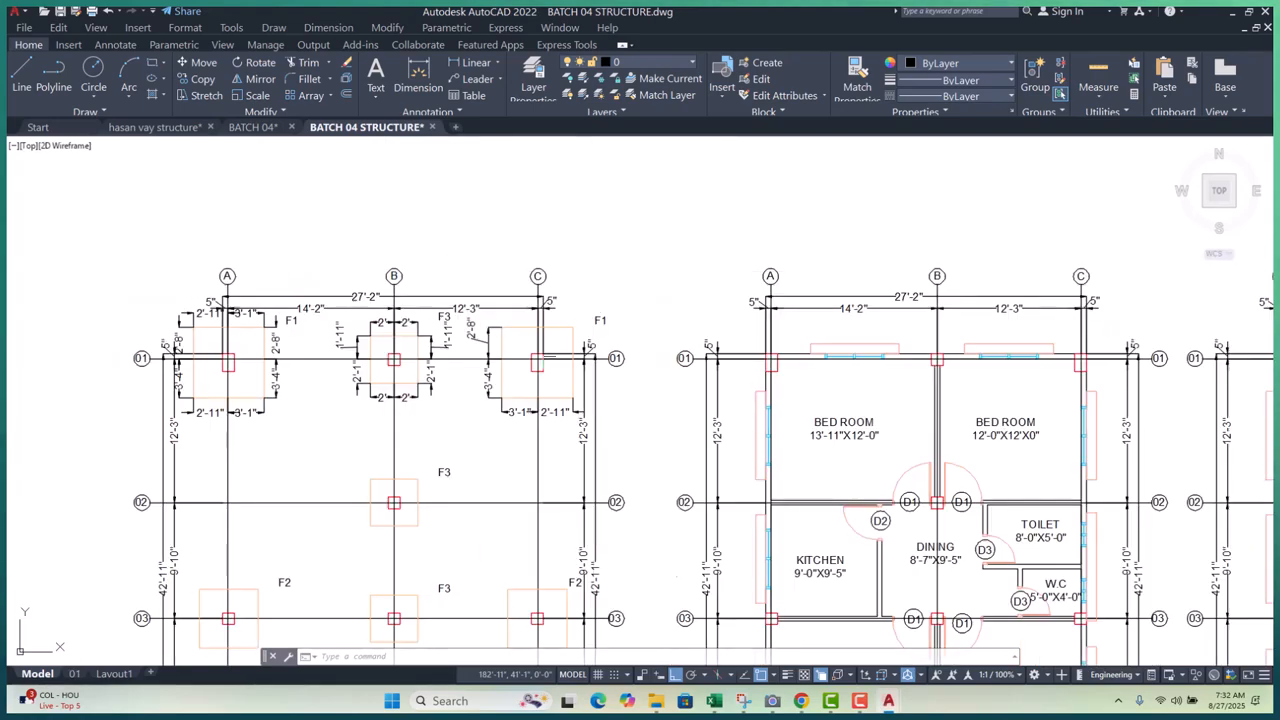
pyautogui.scroll(1, 140, 369)
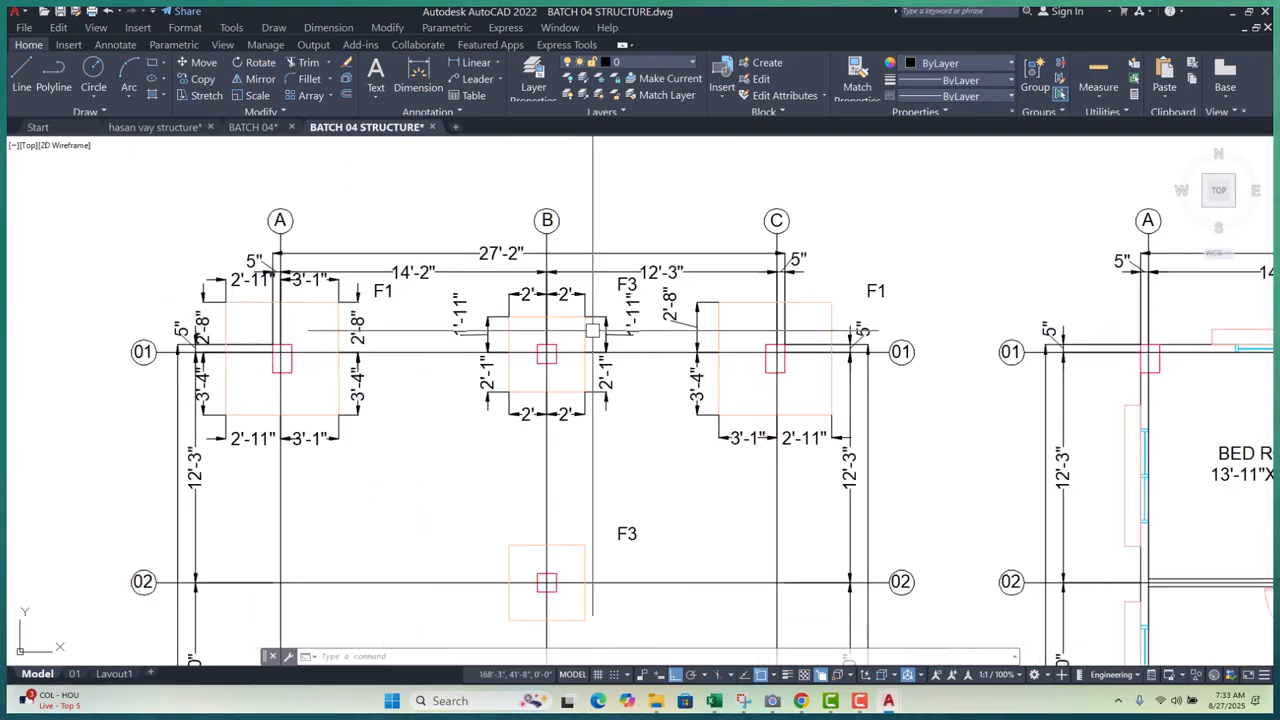
pyautogui.scroll(-1, 449, 406)
pyautogui.moveTo(451, 411)
pyautogui.mouseDown(button='middle')
pyautogui.moveTo(480, 290)
pyautogui.moveTo(505, 347)
pyautogui.mouseUp(button='middle')
pyautogui.scroll(-1, 473, 337)
pyautogui.scroll(1, 474, 337)
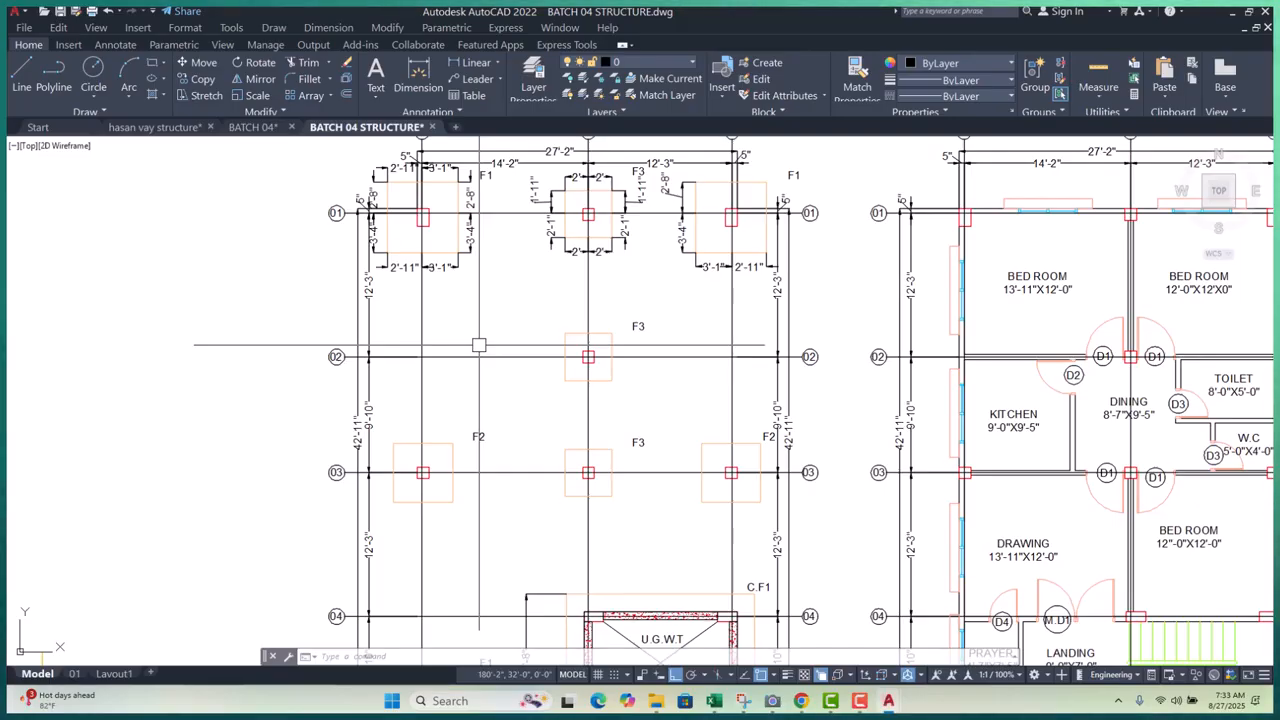
pyautogui.scroll(-6, 479, 345)
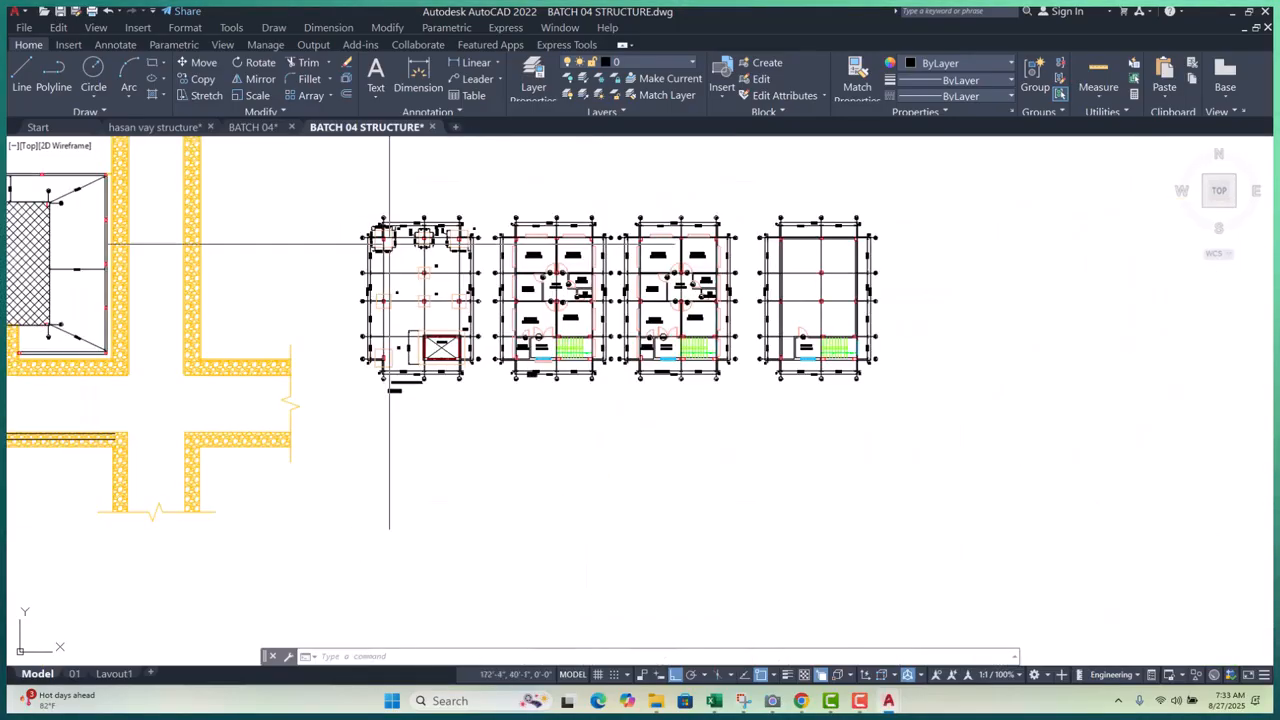
pyautogui.scroll(2, 479, 345)
pyautogui.scroll(8, 392, 292)
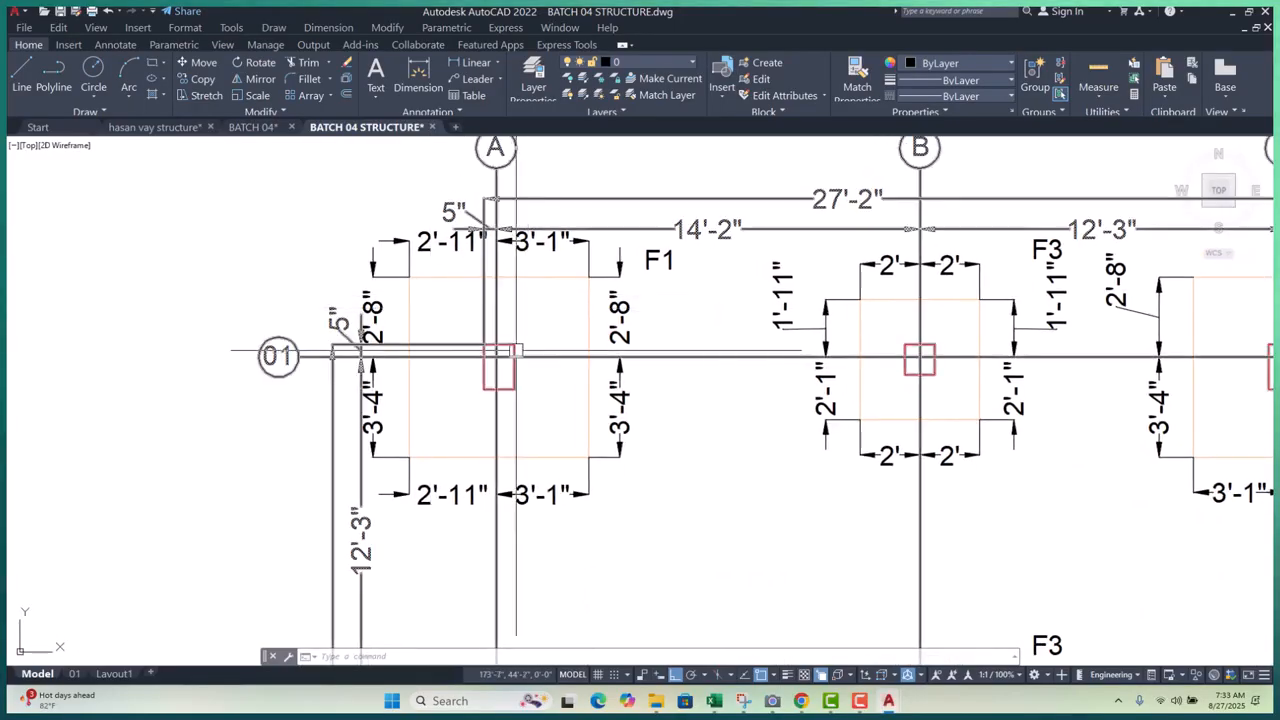
# - Copy the plan's grid-and-column block with the A/01 footing and place it below the plan
pyautogui.press('Escape')
pyautogui.press('Escape')
pyautogui.scroll(3, 513, 351)
pyautogui.click(517, 343)
pyautogui.scroll(-3, 508, 299)
pyautogui.click(585, 366)
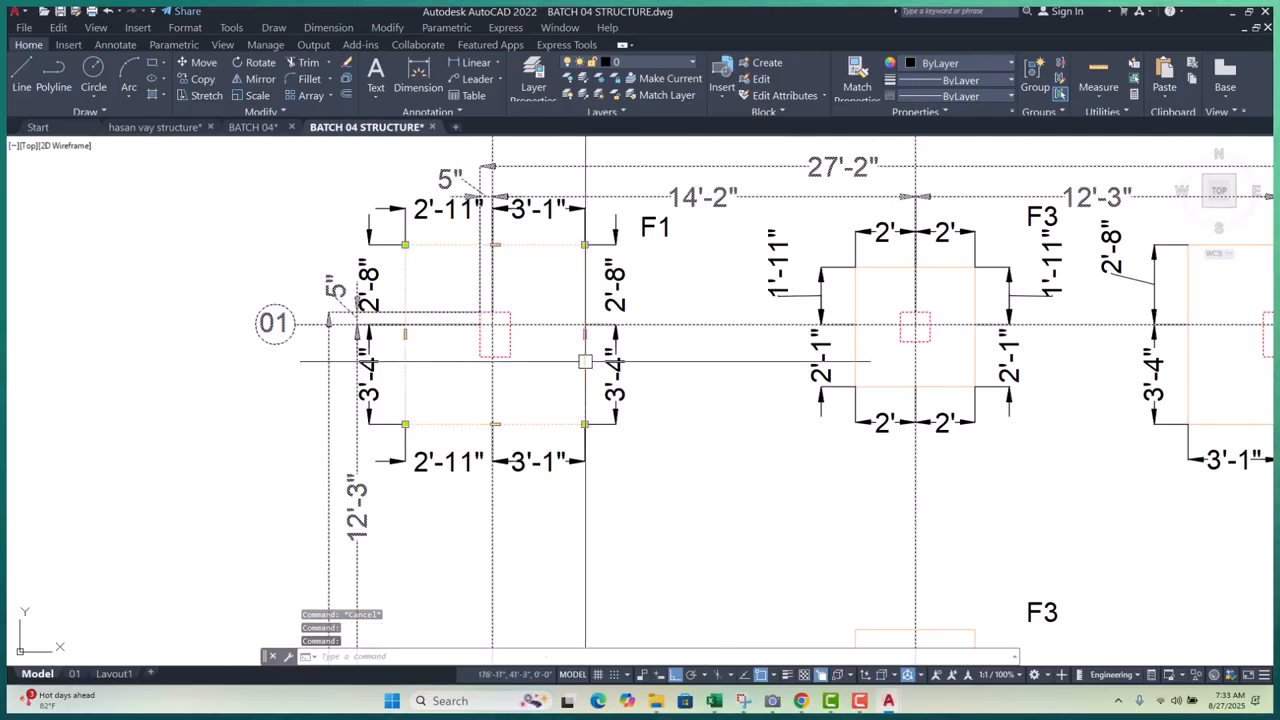
pyautogui.click(204, 80)
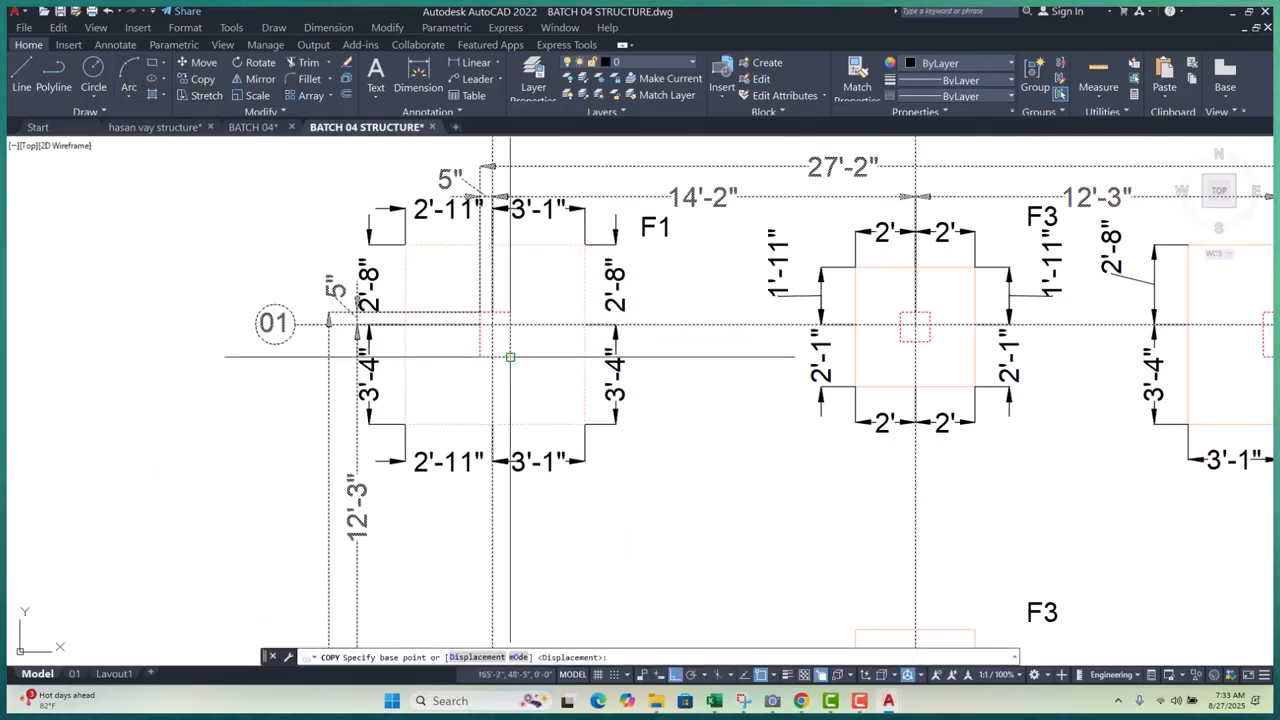
pyautogui.scroll(4, 511, 357)
pyautogui.click(469, 305)
pyautogui.scroll(-6, 466, 290)
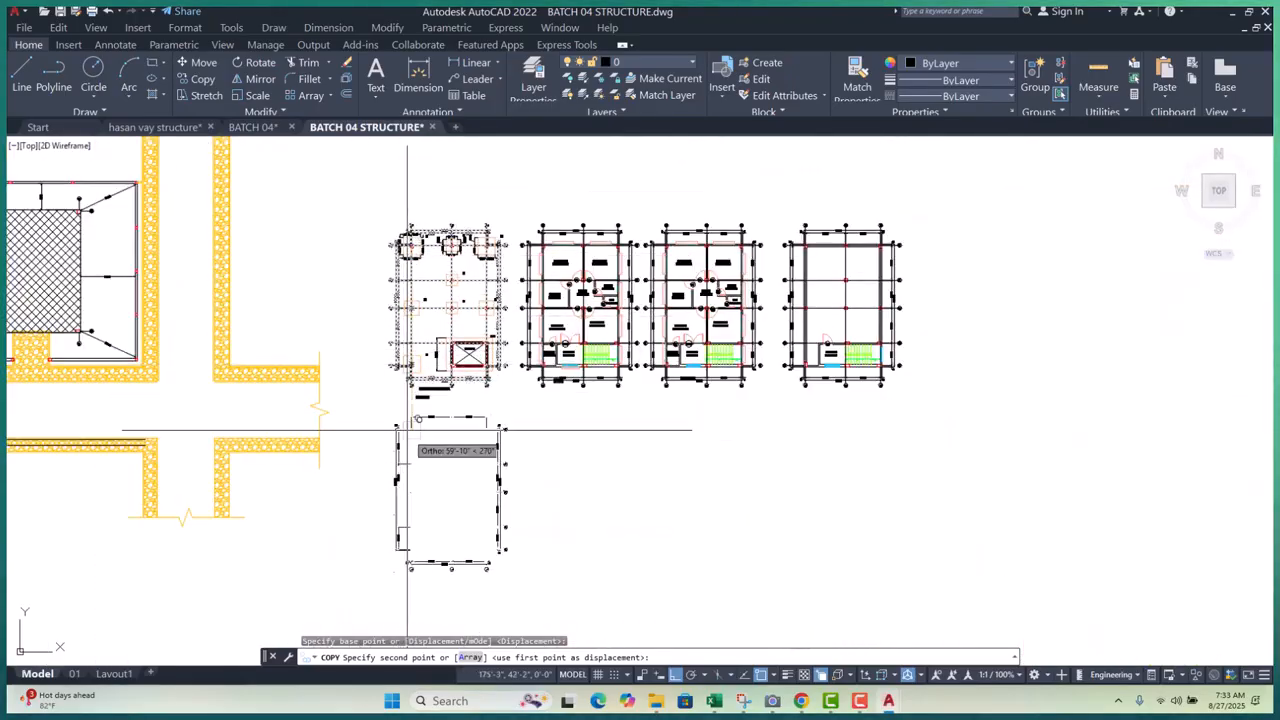
pyautogui.scroll(6, 430, 455)
pyautogui.press('Escape')
pyautogui.press('Escape')
pyautogui.press('Escape')
pyautogui.scroll(-5, 430, 430)
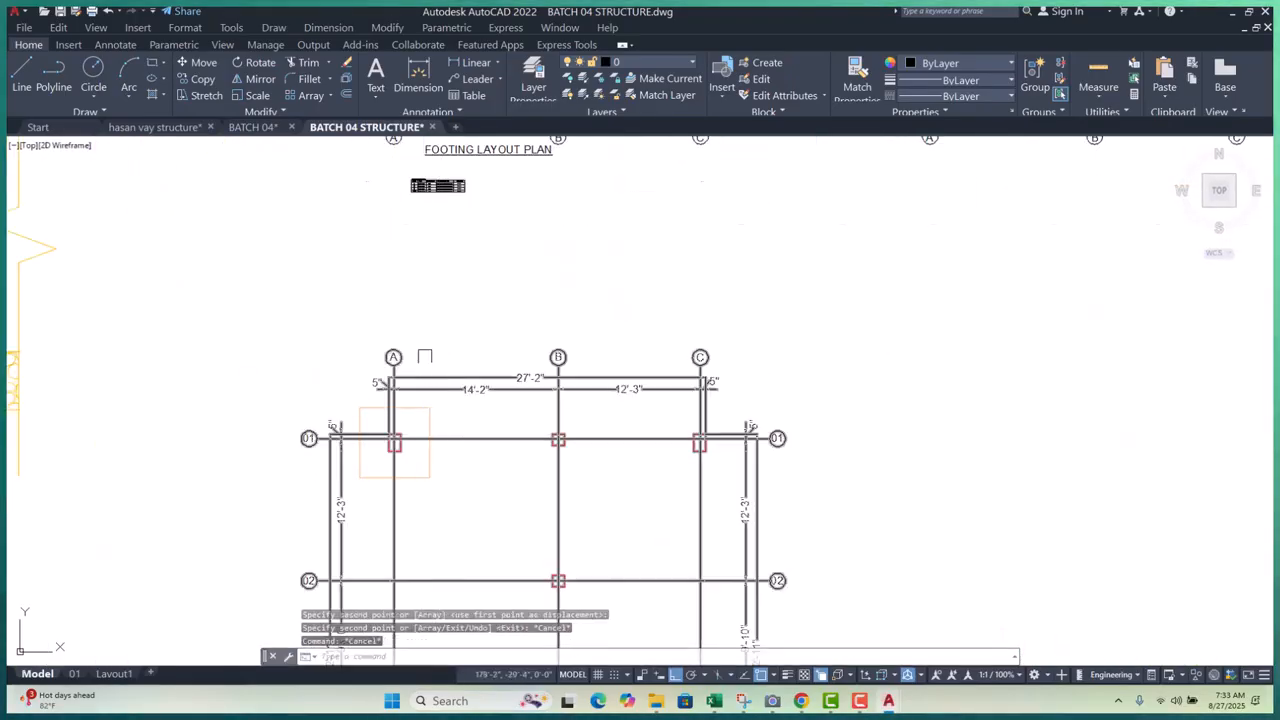
pyautogui.scroll(5, 430, 425)
pyautogui.scroll(4, 560, 346)
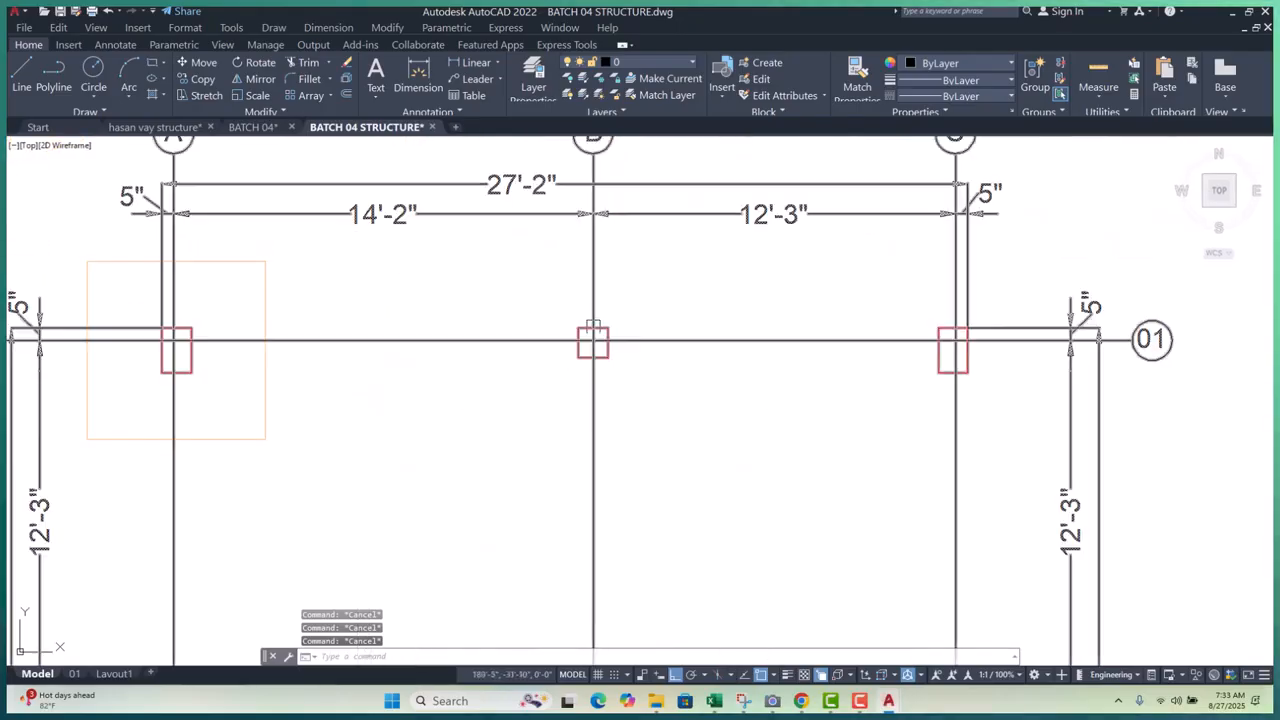
# - Explode the copy with X and erase unwanted objects in two window selections (40, then 23)
pyautogui.write('x')
pyautogui.press('Return')
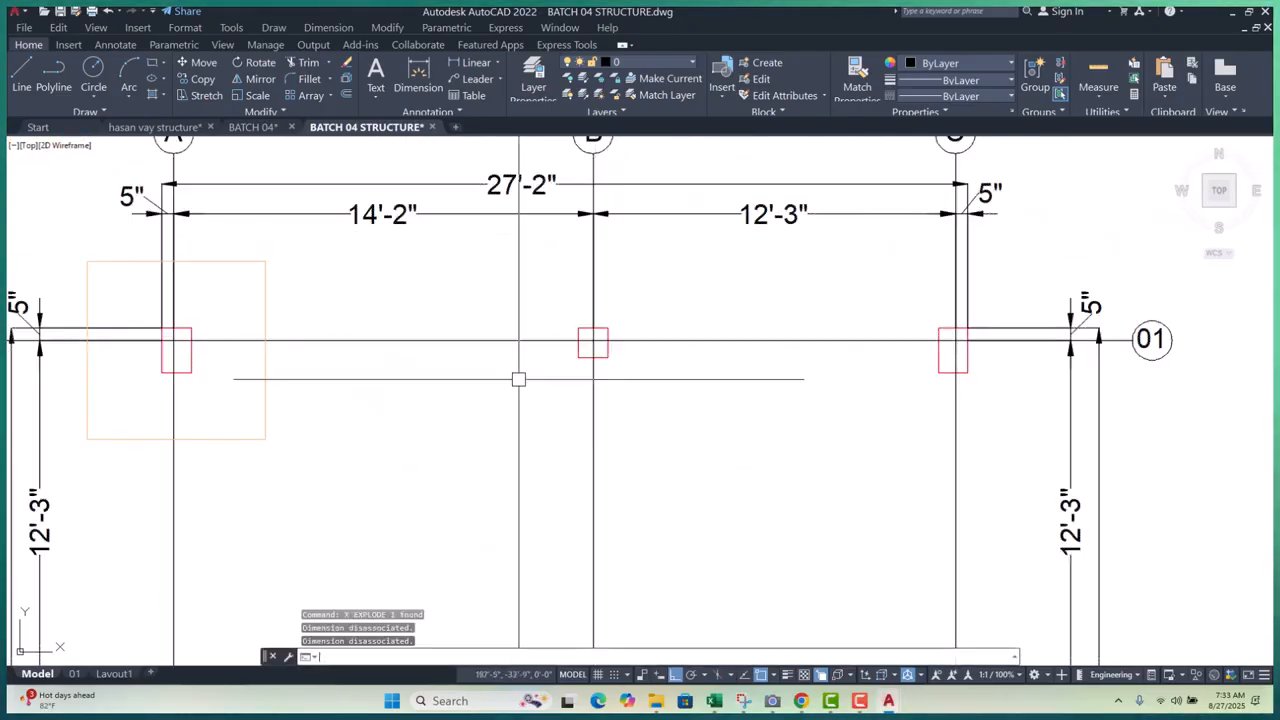
pyautogui.scroll(-5, 388, 357)
pyautogui.click(415, 270)
pyautogui.scroll(-5, 415, 257)
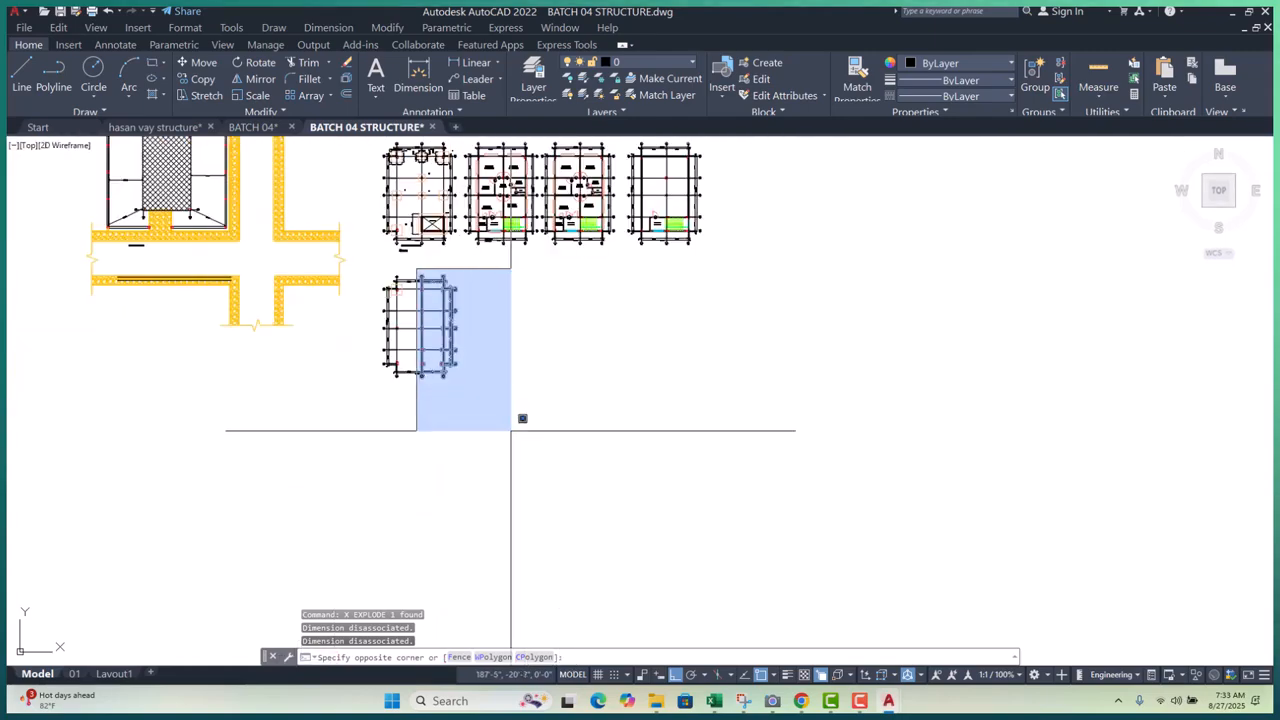
pyautogui.click(520, 431)
pyautogui.write('e')
pyautogui.press('Return')
pyautogui.scroll(5, 380, 310)
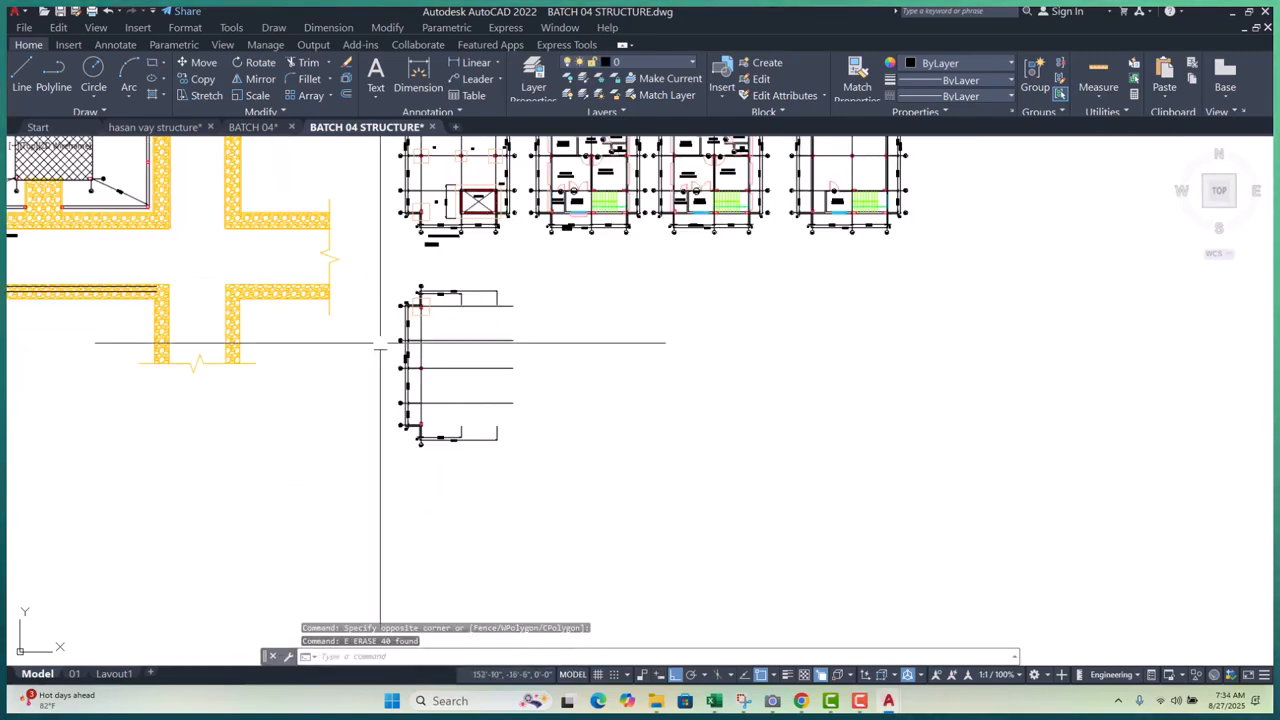
pyautogui.click(365, 290)
pyautogui.scroll(-5, 365, 290)
pyautogui.click(479, 388)
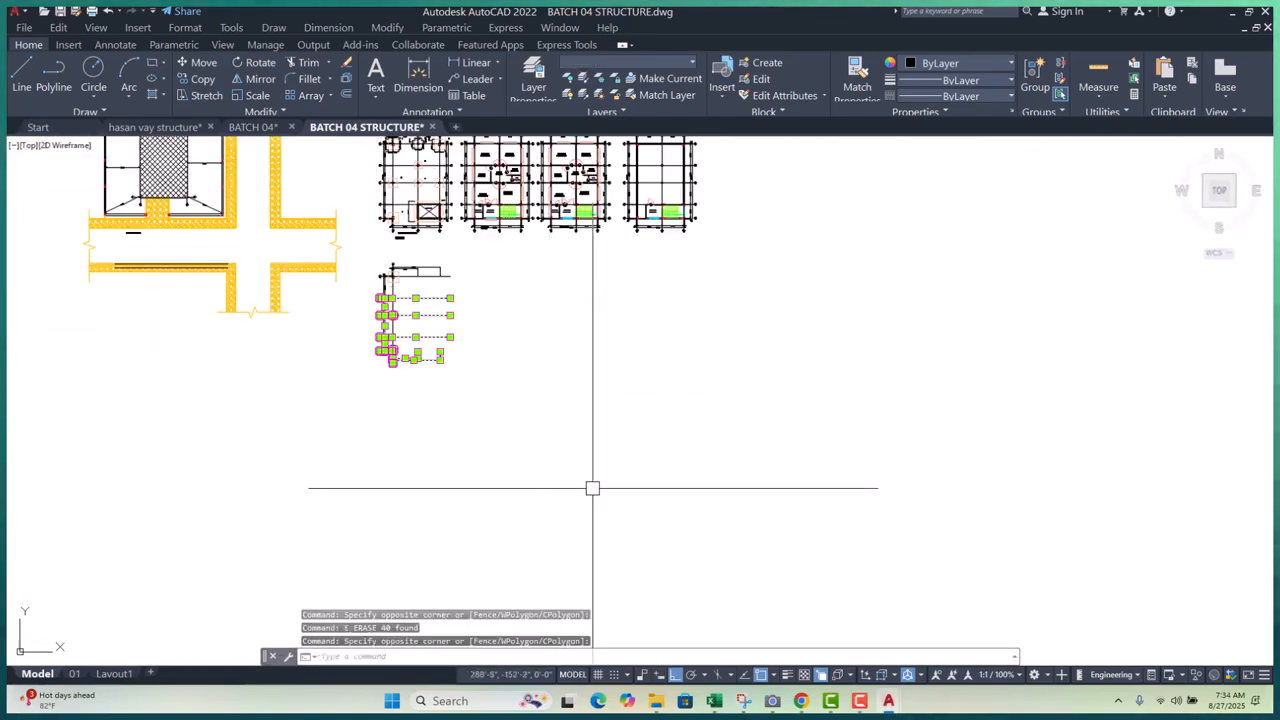
pyautogui.write('e')
pyautogui.press('Return')
# - Delete the copy's 14'-2", 27'-2" and horizontal and vertical 5" dimensions
pyautogui.moveTo(523, 400); pyautogui.dragTo(525, 525, button='middle')
pyautogui.scroll(10, 395, 405)
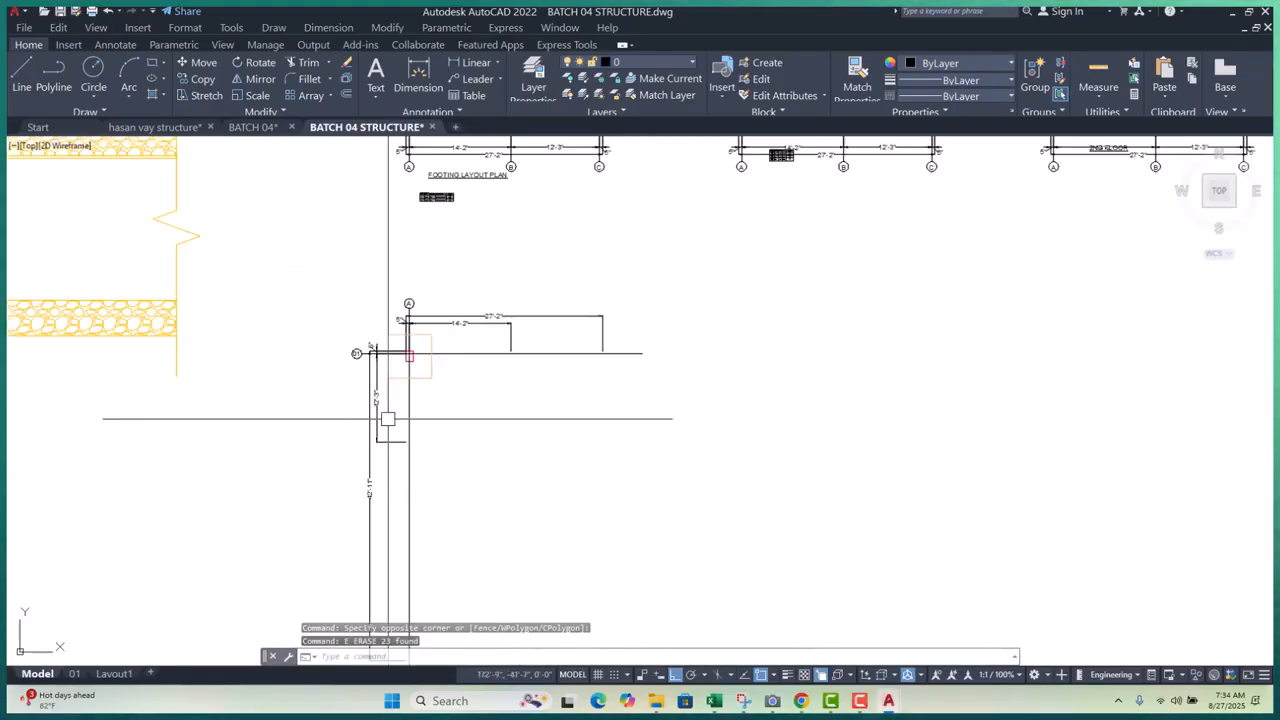
pyautogui.scroll(-3, 475, 160)
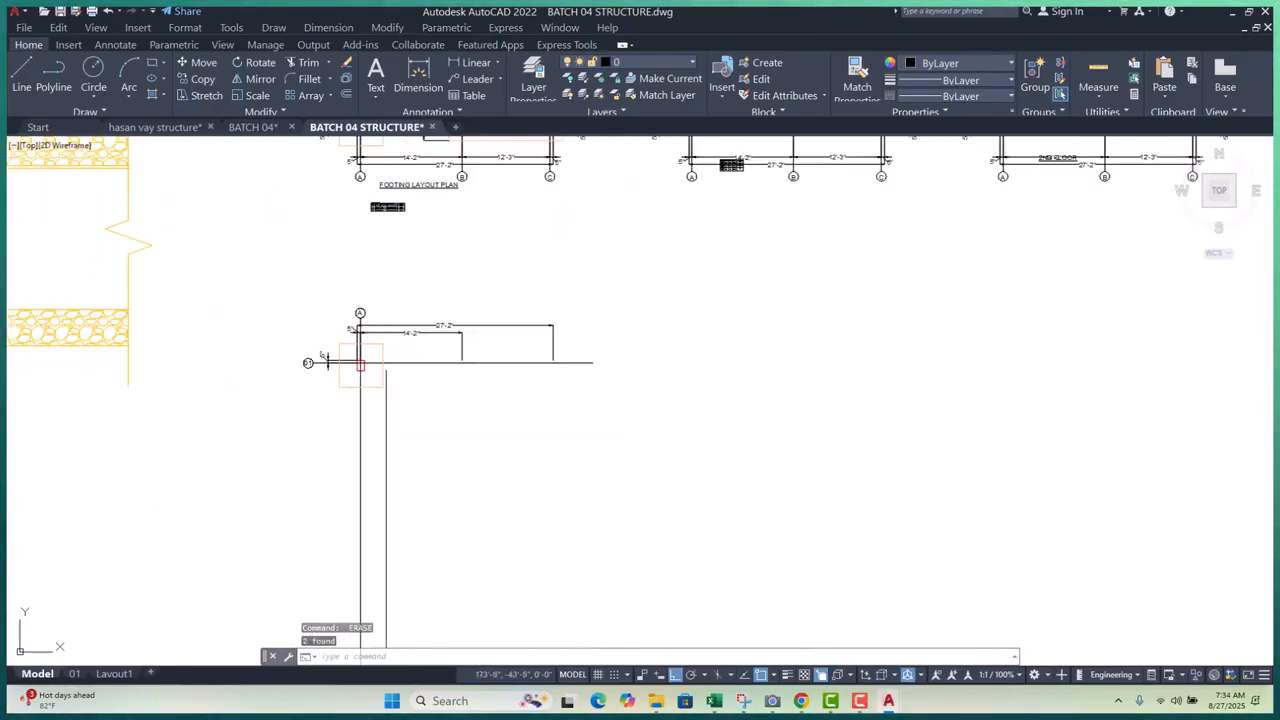
pyautogui.scroll(3, 334, 360)
pyautogui.click(603, 263)
pyautogui.click(474, 415)
pyautogui.press('Delete')
pyautogui.scroll(3, 226, 313)
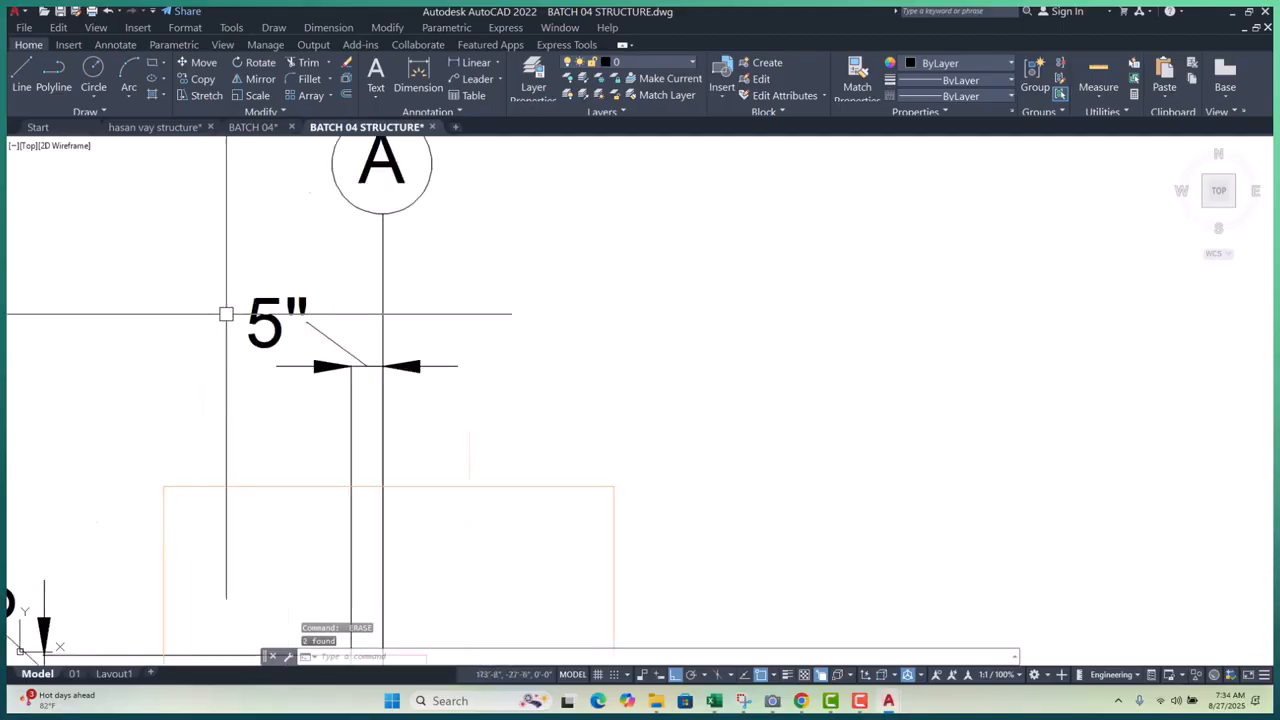
pyautogui.click(308, 325)
pyautogui.press('Delete')
pyautogui.scroll(-3, 350, 342)
pyautogui.scroll(2, 232, 449)
pyautogui.click(214, 449)
pyautogui.press('Delete')
pyautogui.scroll(-3, 462, 414)
pyautogui.scroll(1, 422, 439)
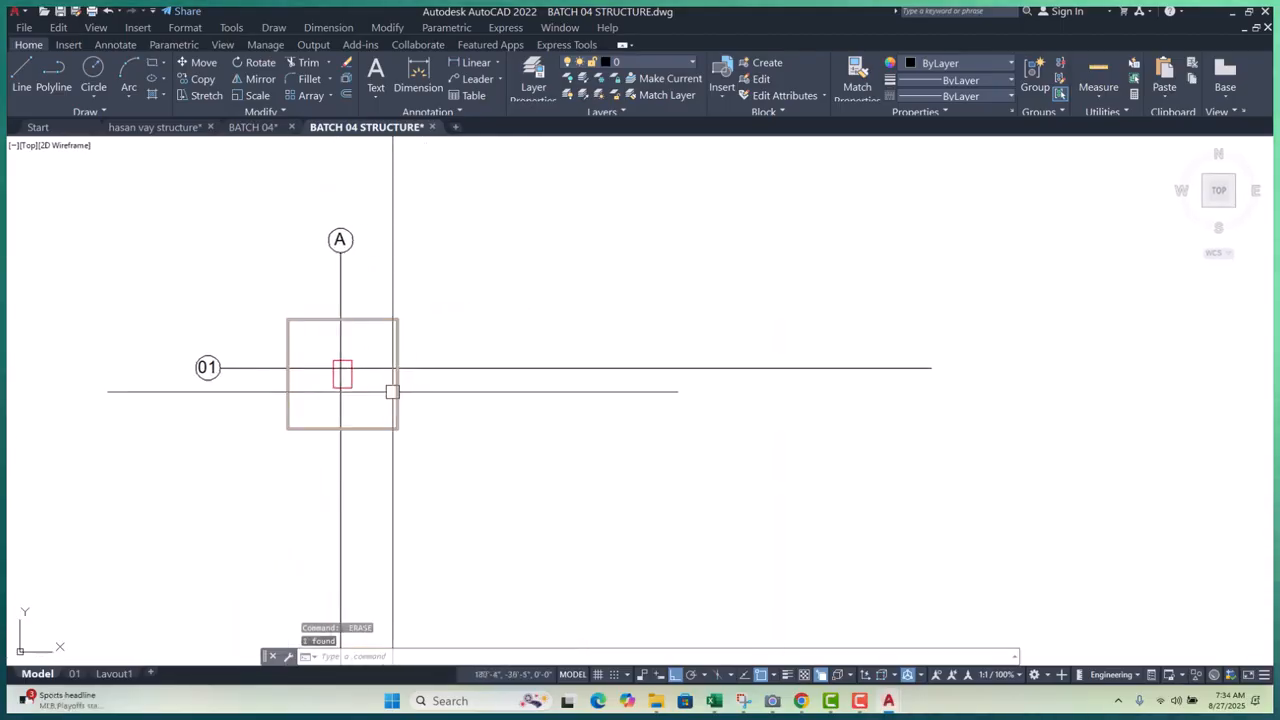
pyautogui.press('Escape')
pyautogui.press('Escape')
pyautogui.press('Escape')
pyautogui.moveTo(470, 443); pyautogui.dragTo(474, 460, button='middle')
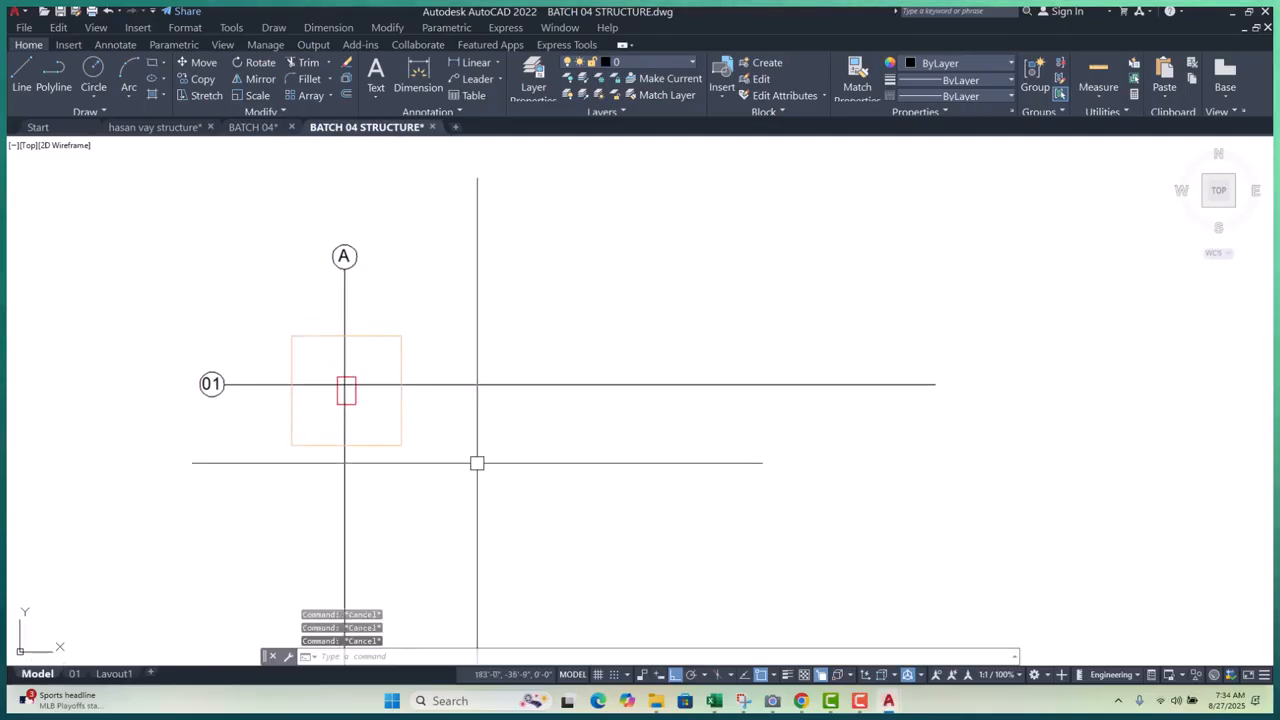
pyautogui.write('d')
pyautogui.press('Return')
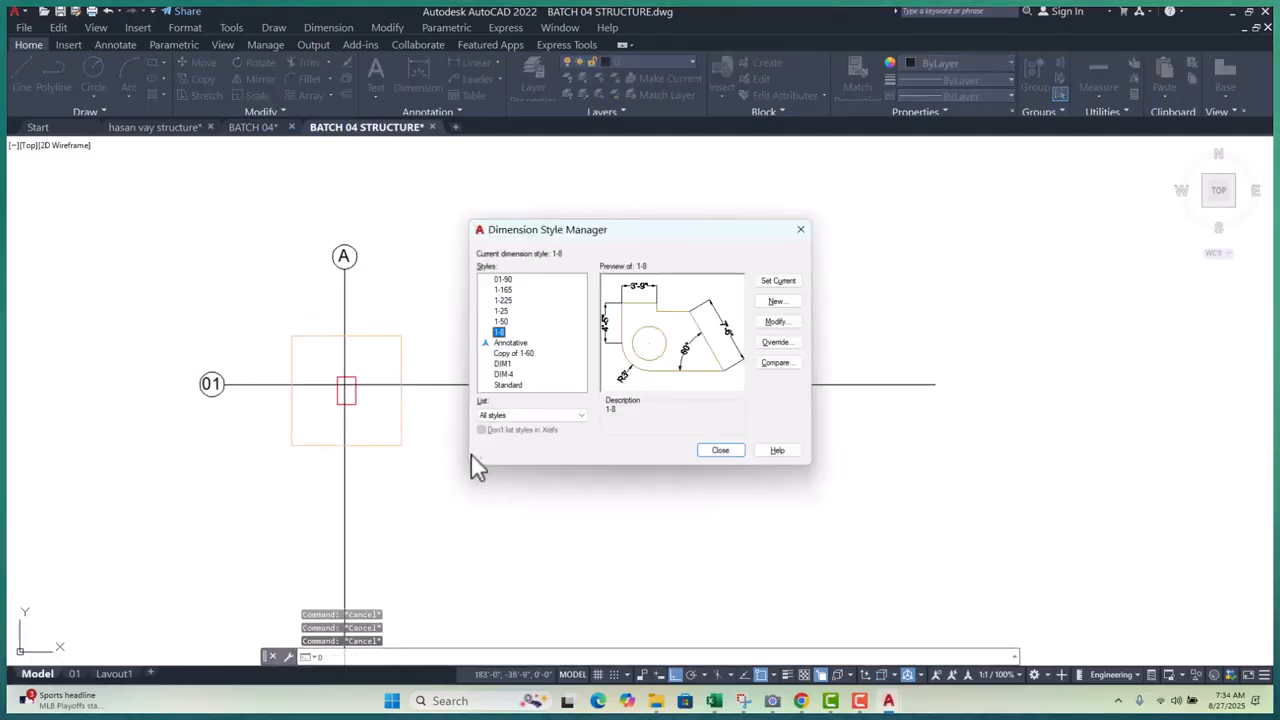
pyautogui.click(500, 312)
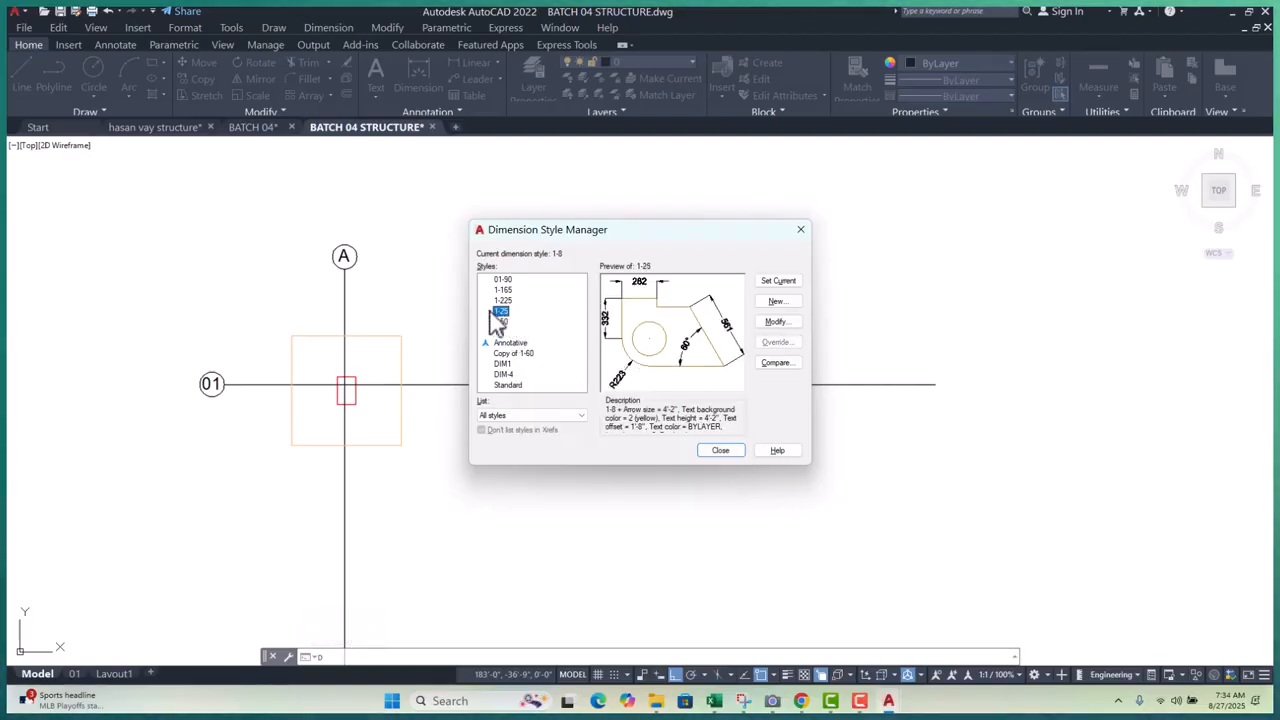
pyautogui.click(778, 326)
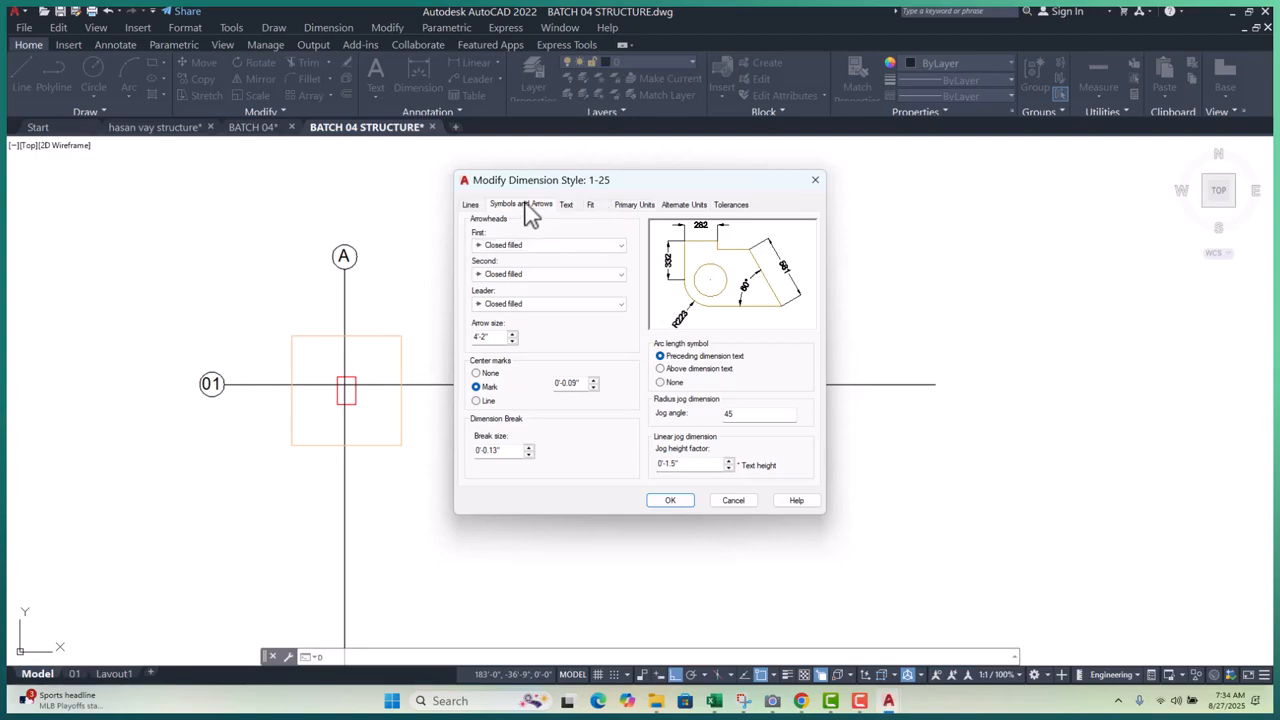
pyautogui.press('Escape')
pyautogui.press('Escape')
pyautogui.press('Escape')
pyautogui.press('Escape')
pyautogui.press('Escape')
pyautogui.scroll(-15, 483, 438)
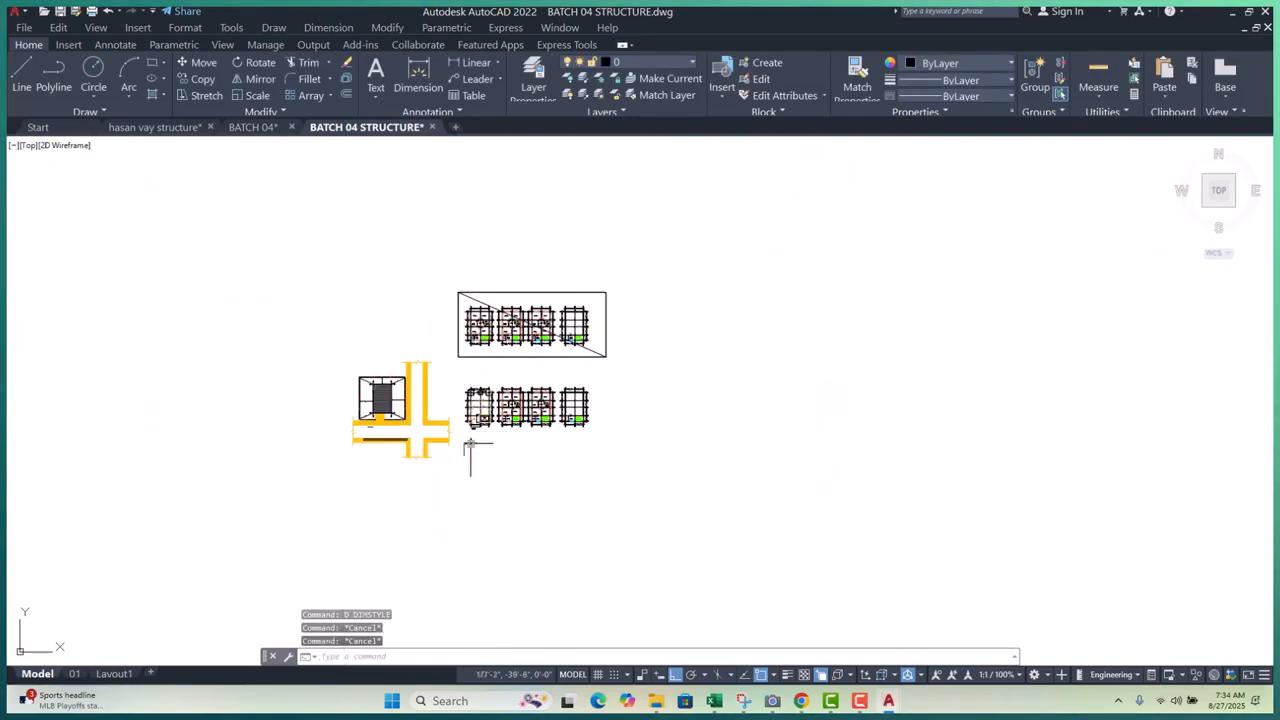
# - Open the Dimension Style Manager with D and start a new style based on 1-8
pyautogui.scroll(8, 474, 443)
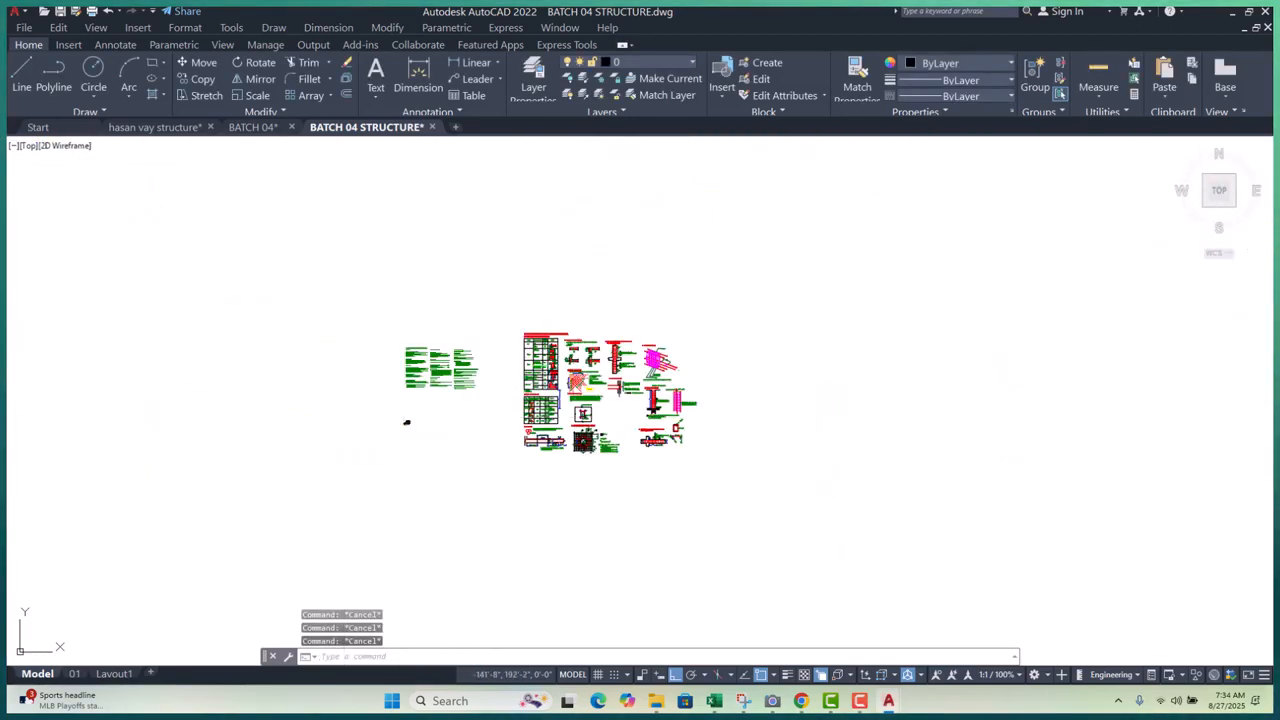
pyautogui.scroll(4, 556, 383)
pyautogui.scroll(-2, 574, 294)
pyautogui.scroll(4, 316, 435)
pyautogui.scroll(8, 345, 373)
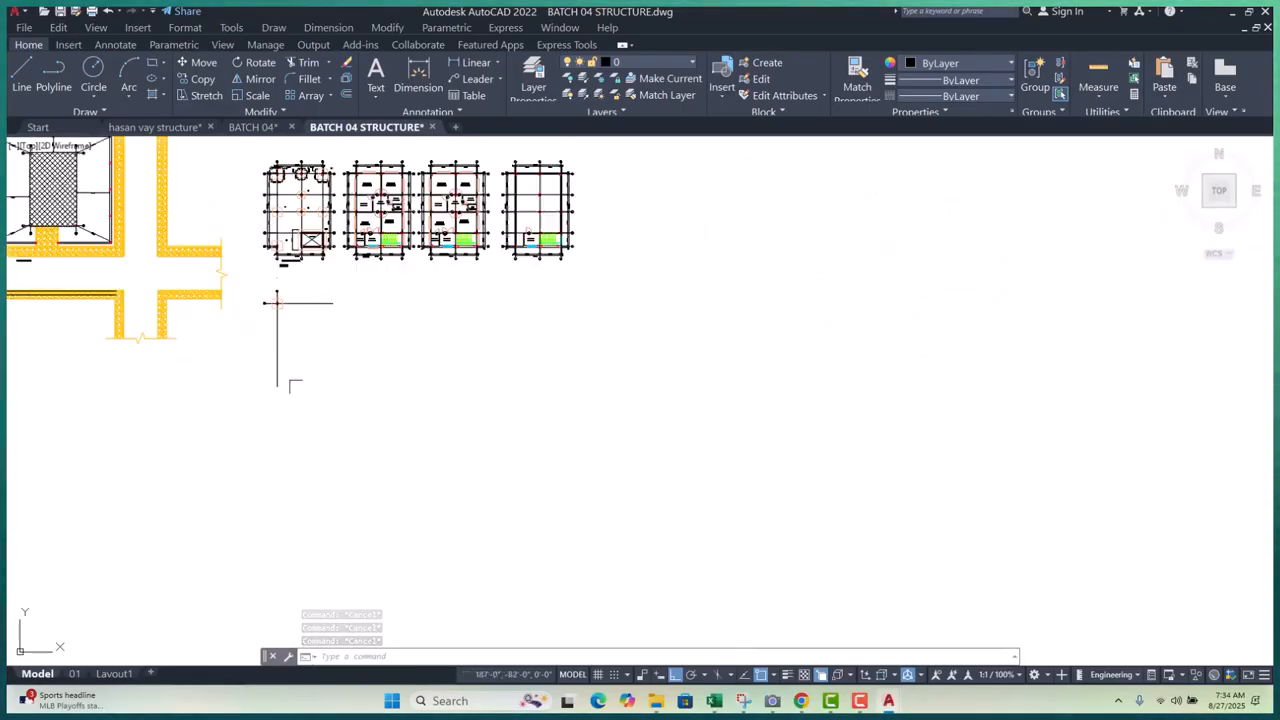
pyautogui.moveTo(349, 414); pyautogui.dragTo(370, 473, button='middle')
pyautogui.moveTo(351, 391); pyautogui.dragTo(363, 448, button='middle')
pyautogui.write('d')
pyautogui.press('Return')
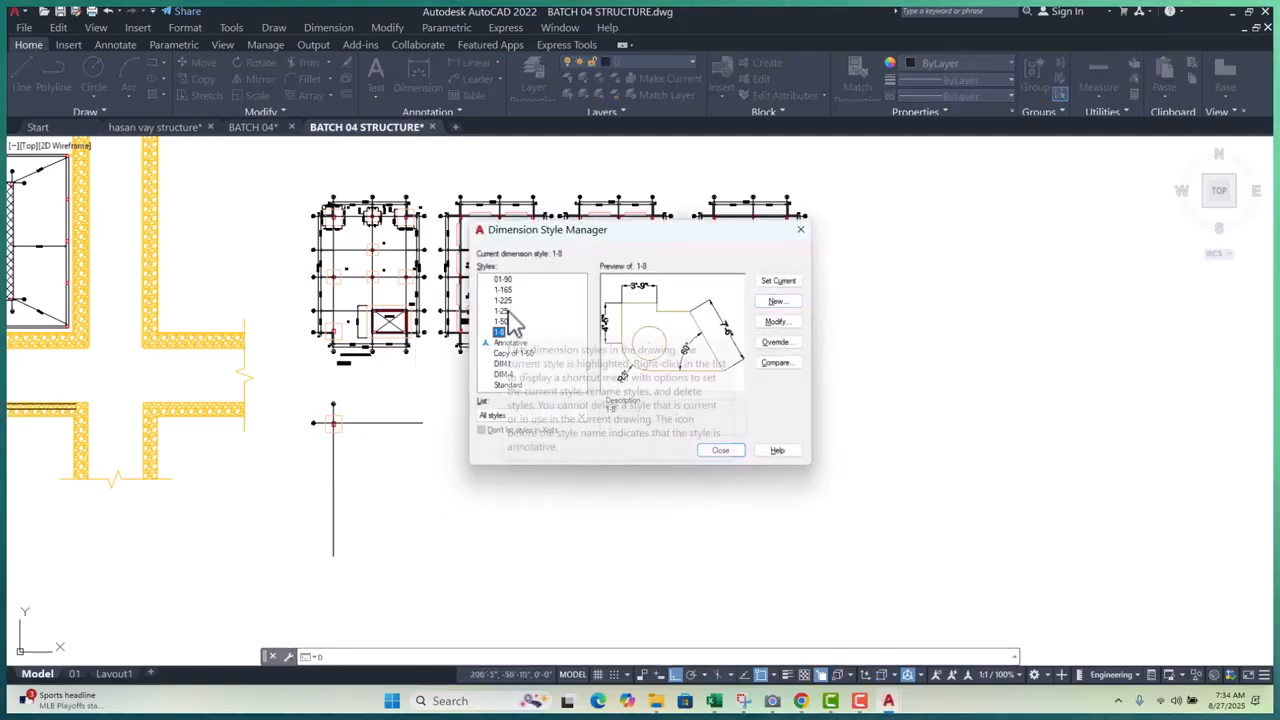
pyautogui.click(785, 305)
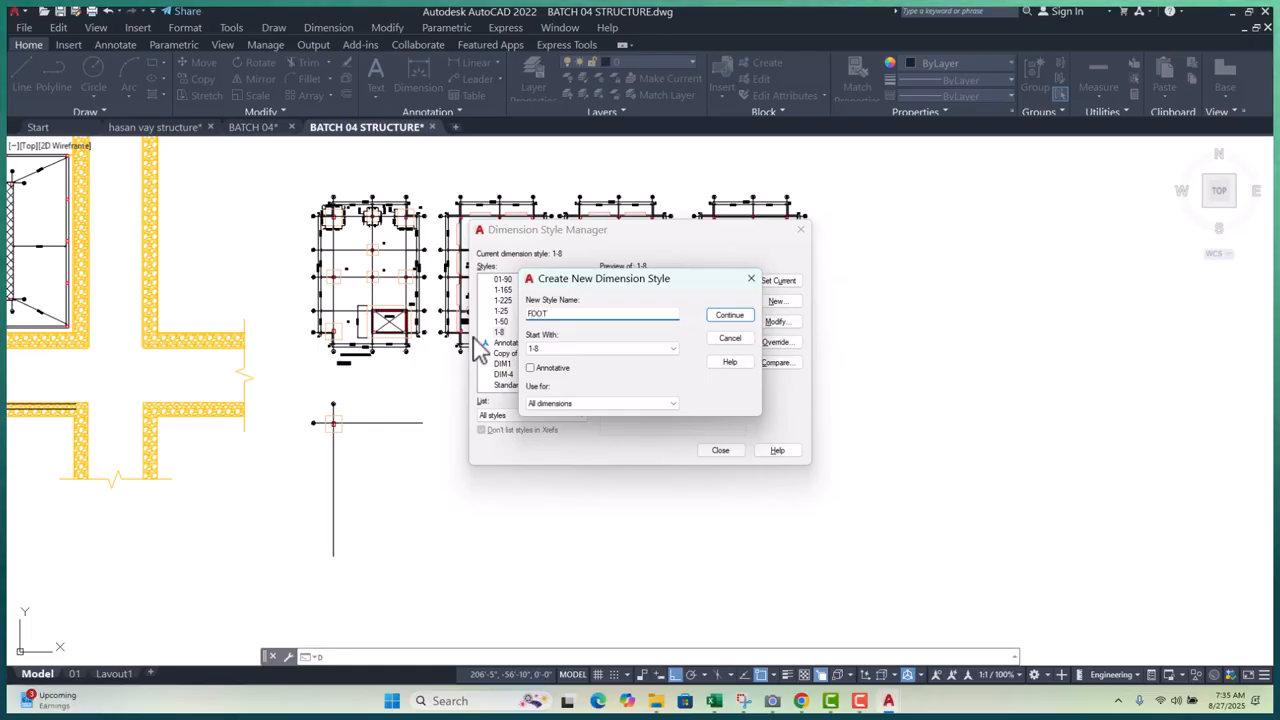
# - Name the new style FOOTING DIMENSION 1, clearing the unsupported-characters warning, and continue
pyautogui.write('G DIMENSION')
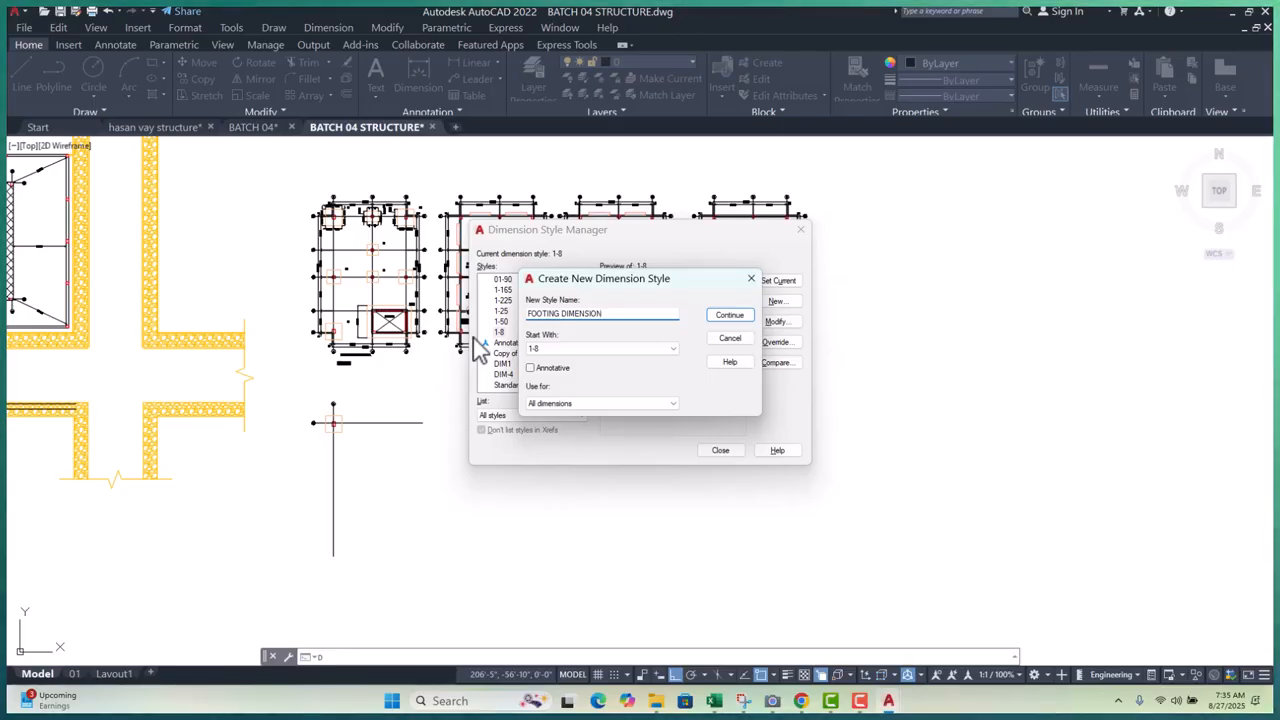
pyautogui.write('1')
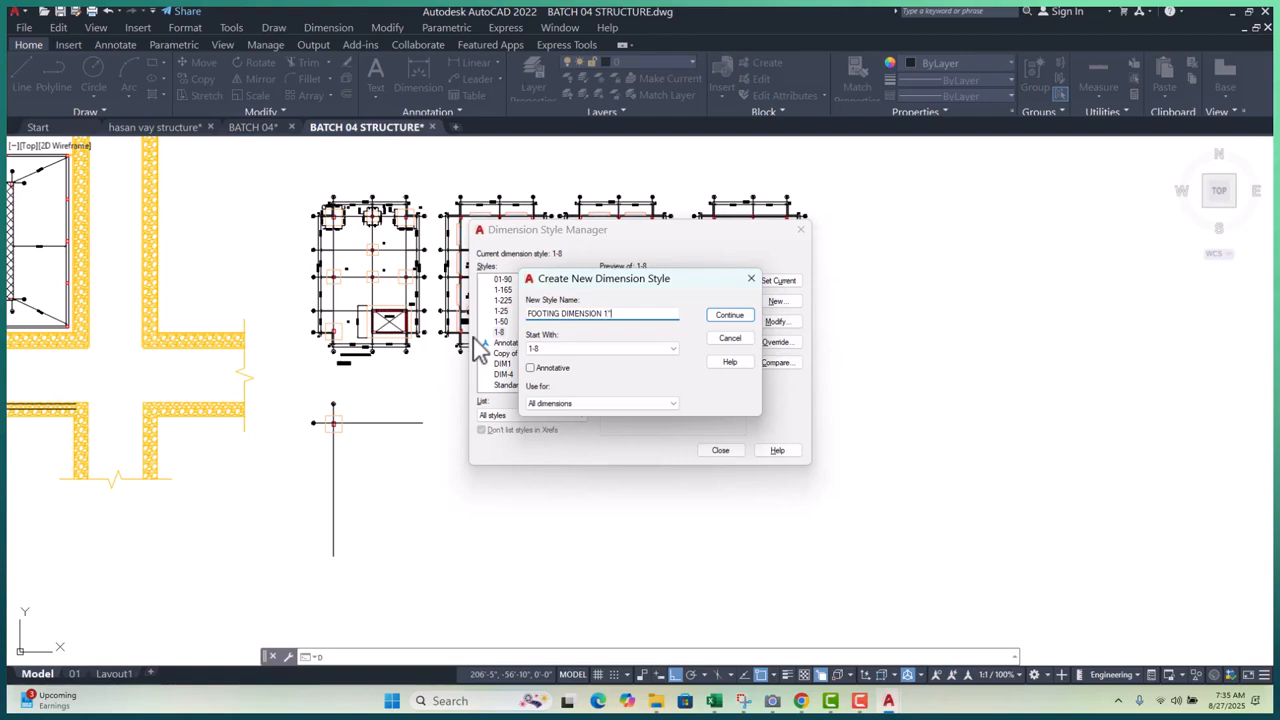
pyautogui.click(733, 316)
pyautogui.click(710, 364)
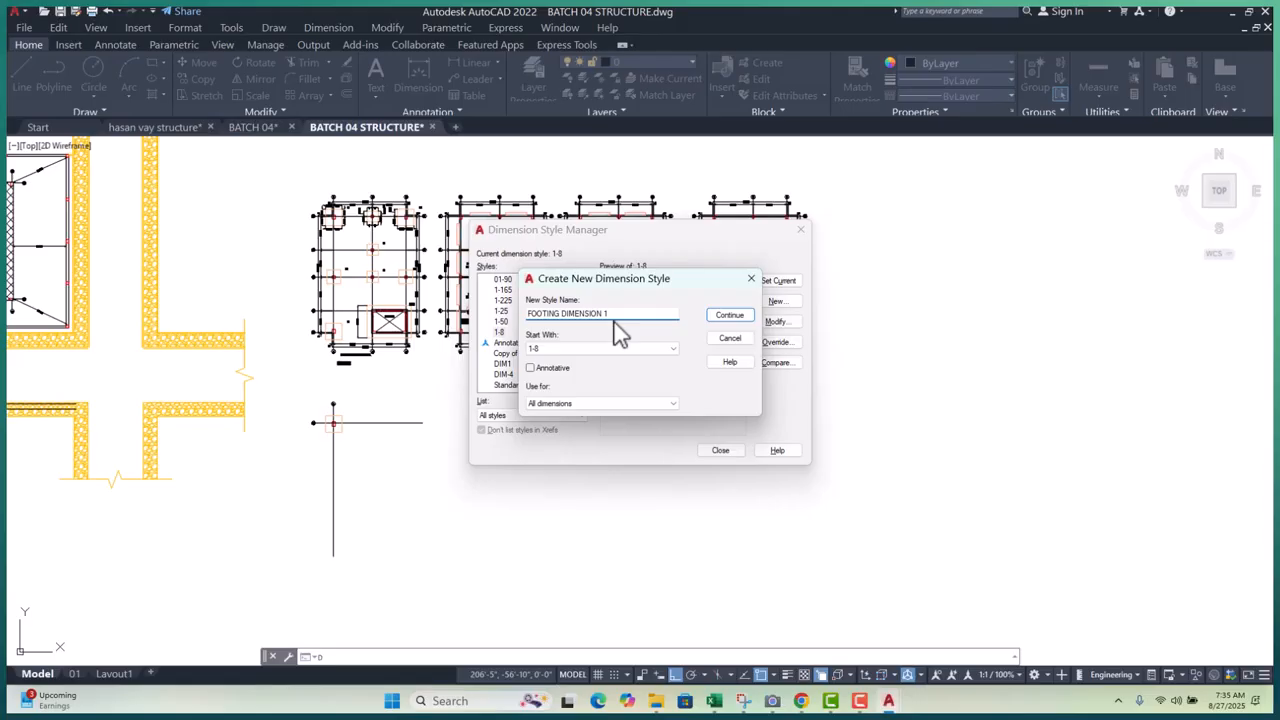
pyautogui.click(729, 317)
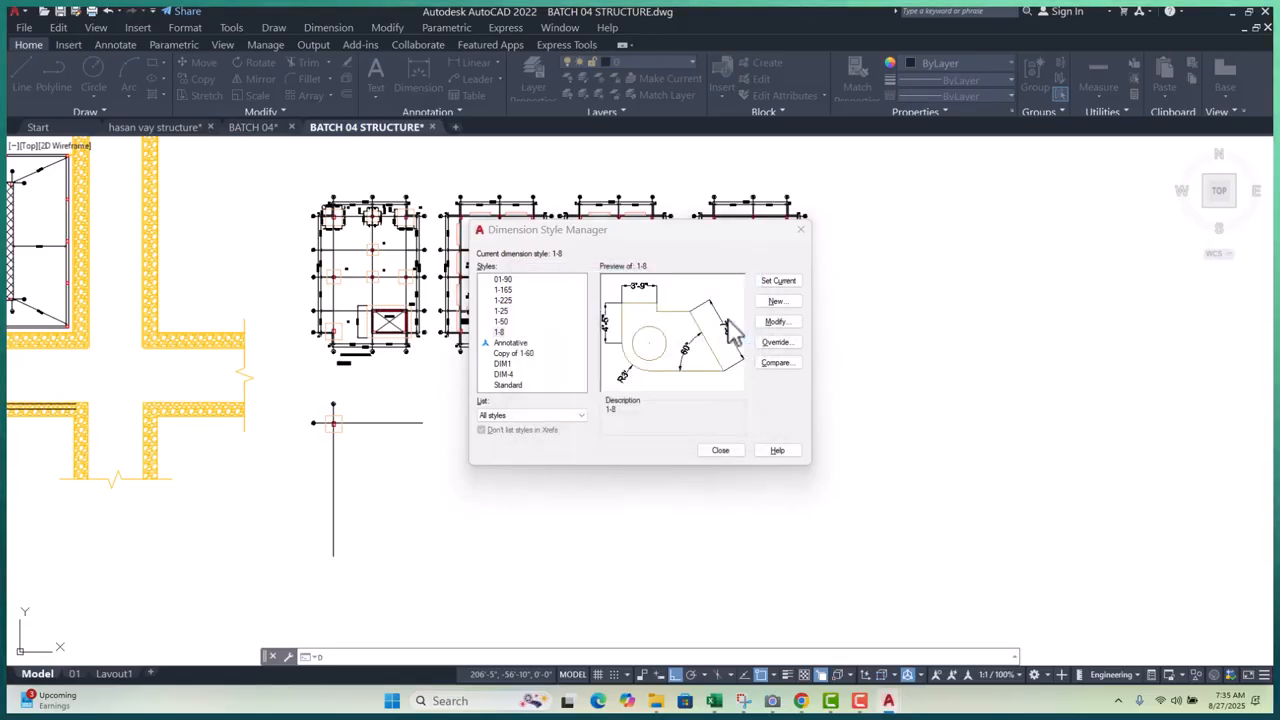
# - Give FOOTING DIMENSION 1 arrow size 1 and text height 1, save it and make it current
pyautogui.click(527, 205)
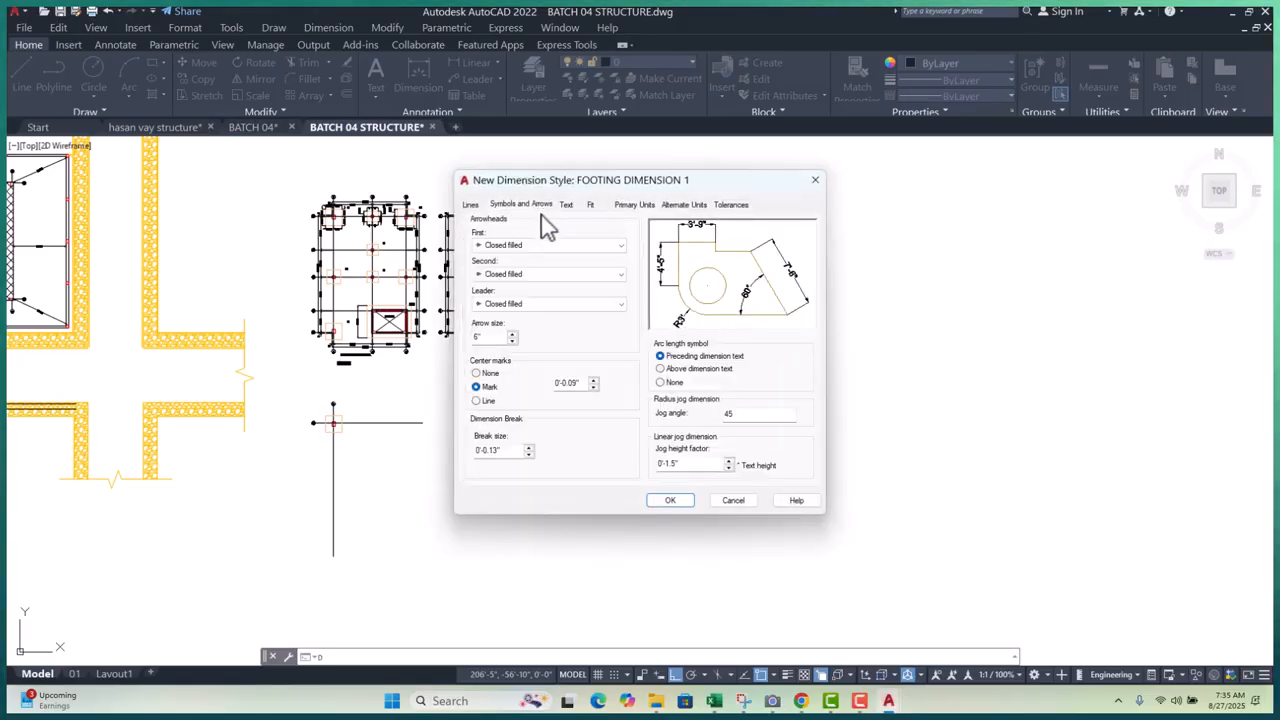
pyautogui.doubleClick(487, 337)
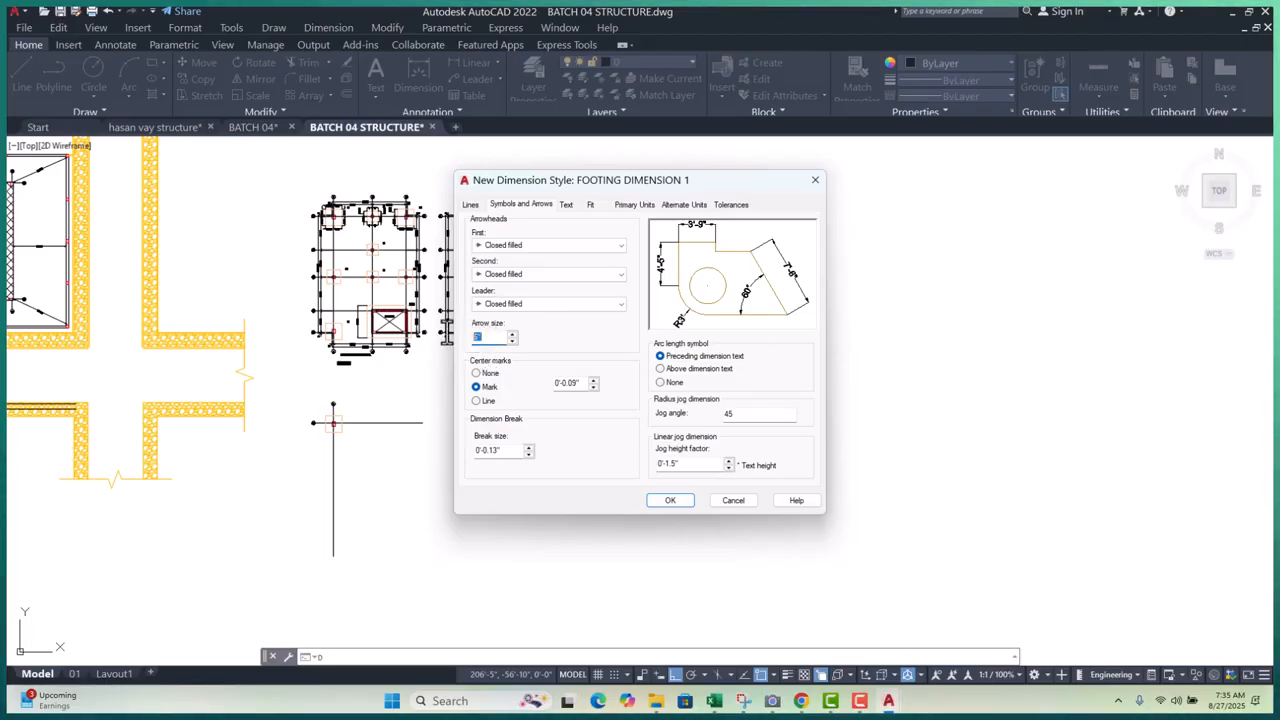
pyautogui.write('1')
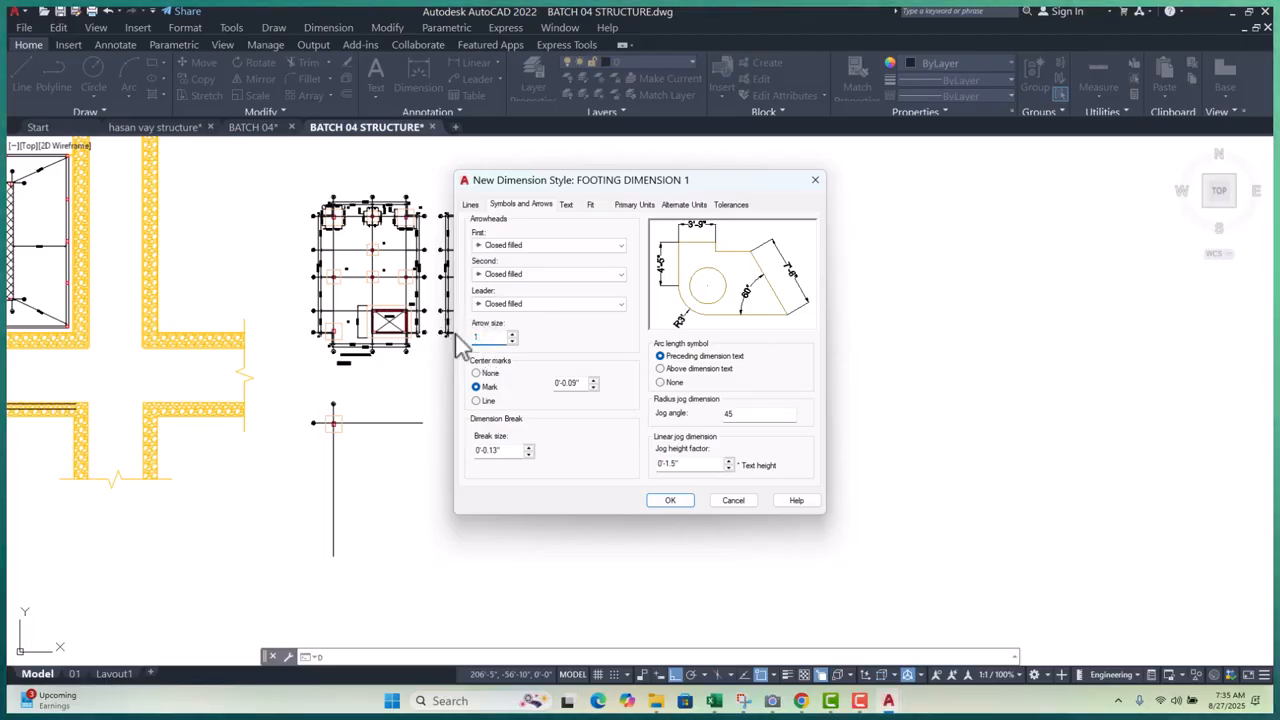
pyautogui.click(568, 210)
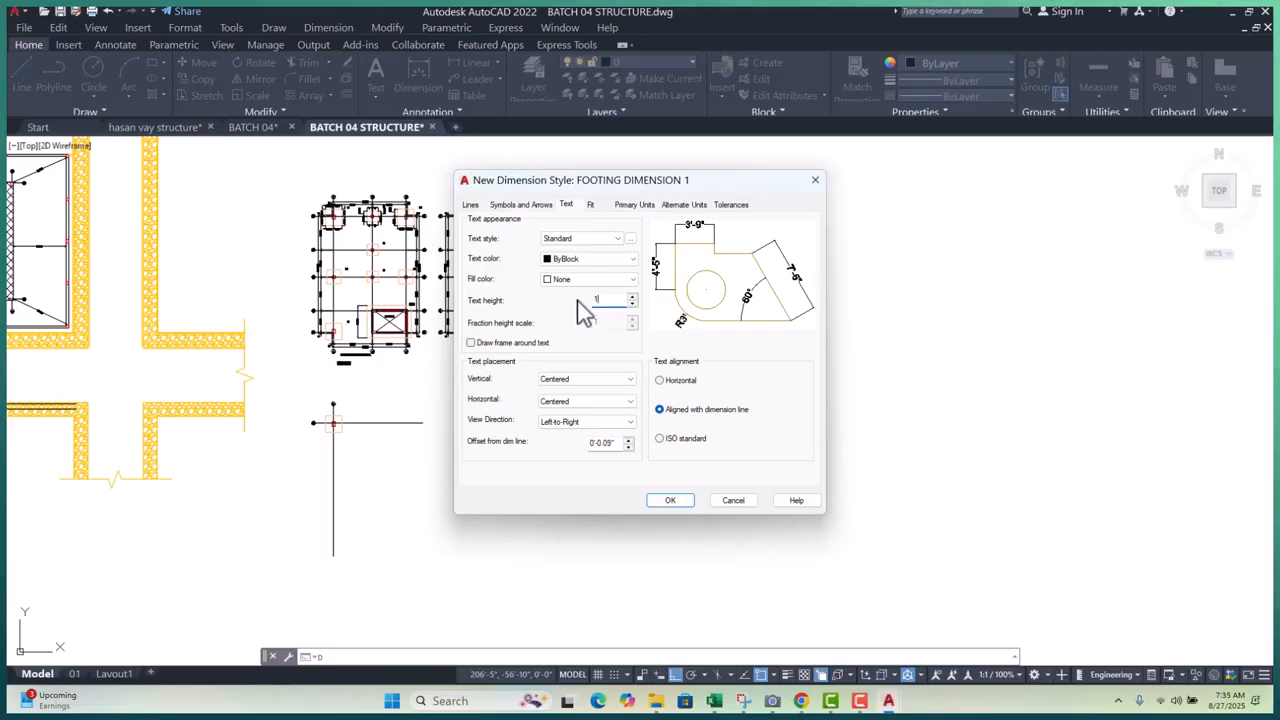
pyautogui.write('1')
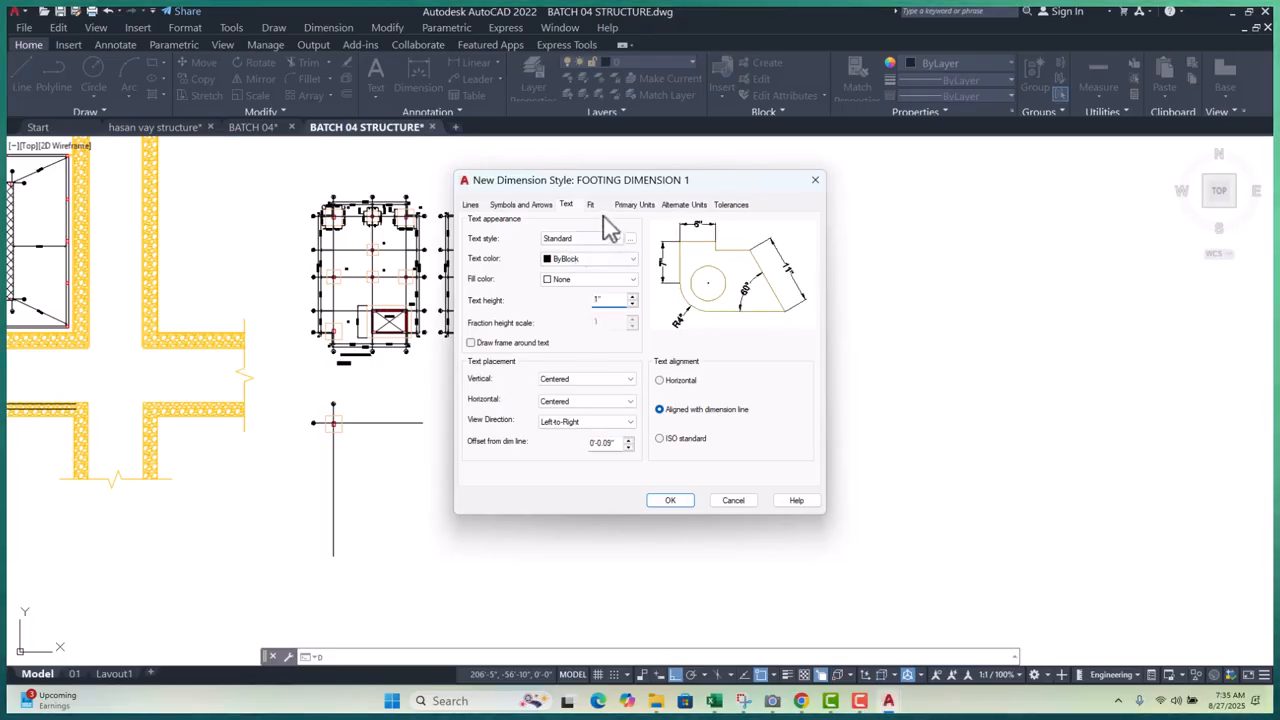
pyautogui.click(634, 205)
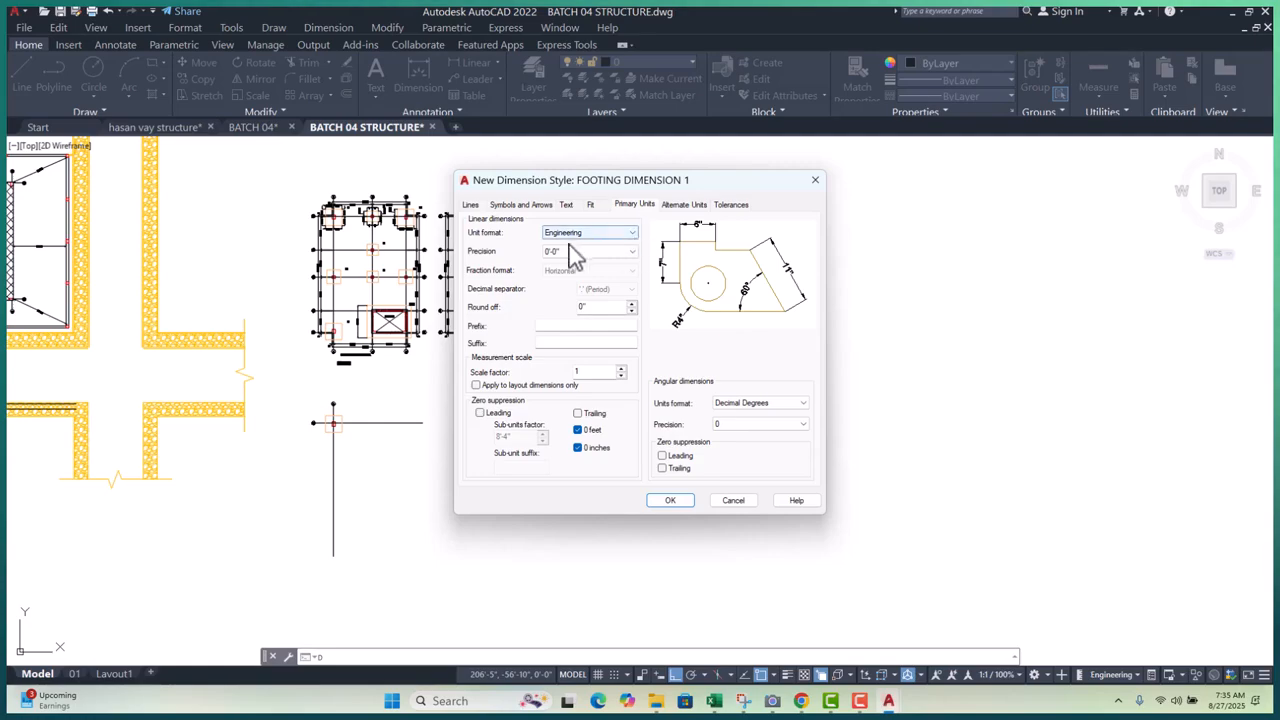
pyautogui.click(527, 206)
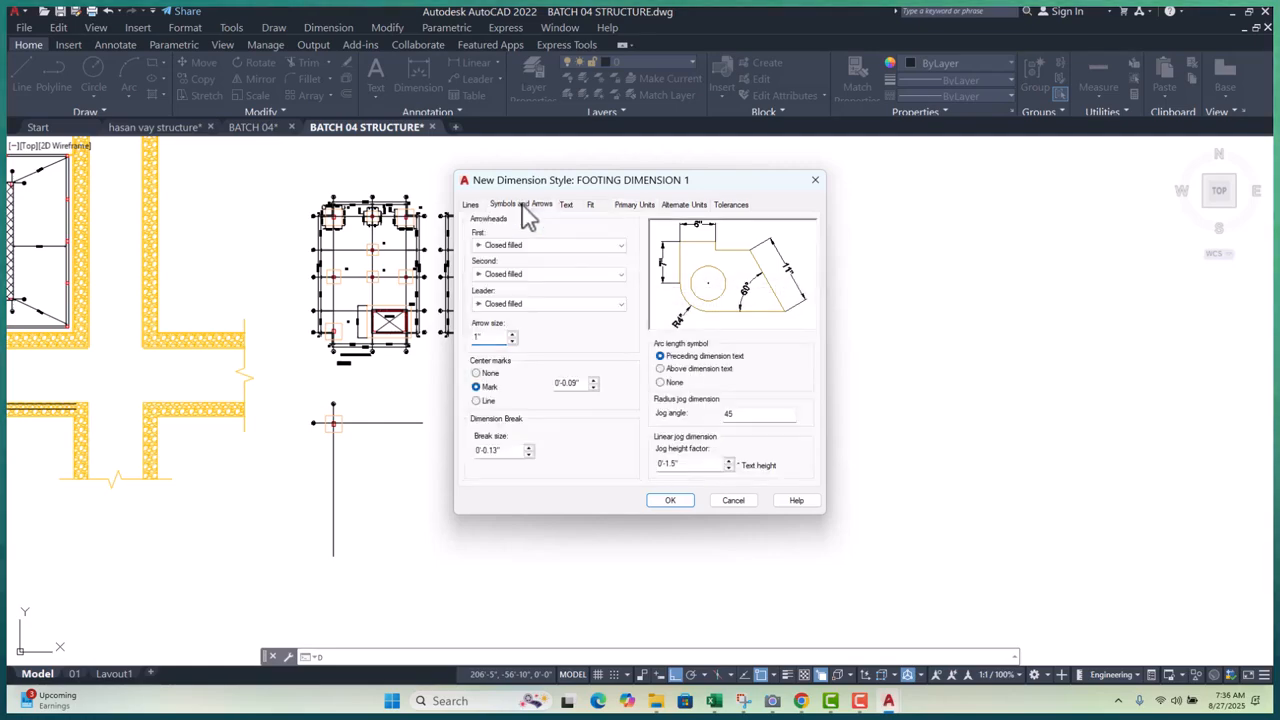
pyautogui.click(474, 207)
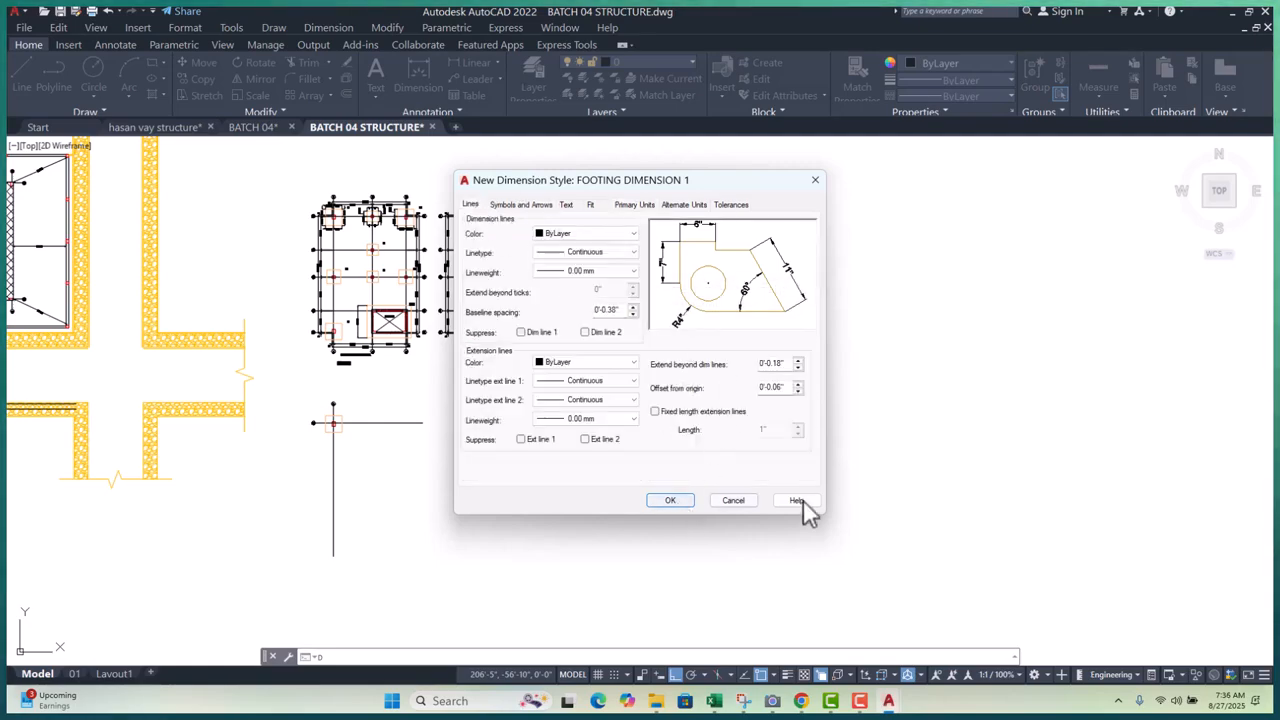
pyautogui.click(681, 500)
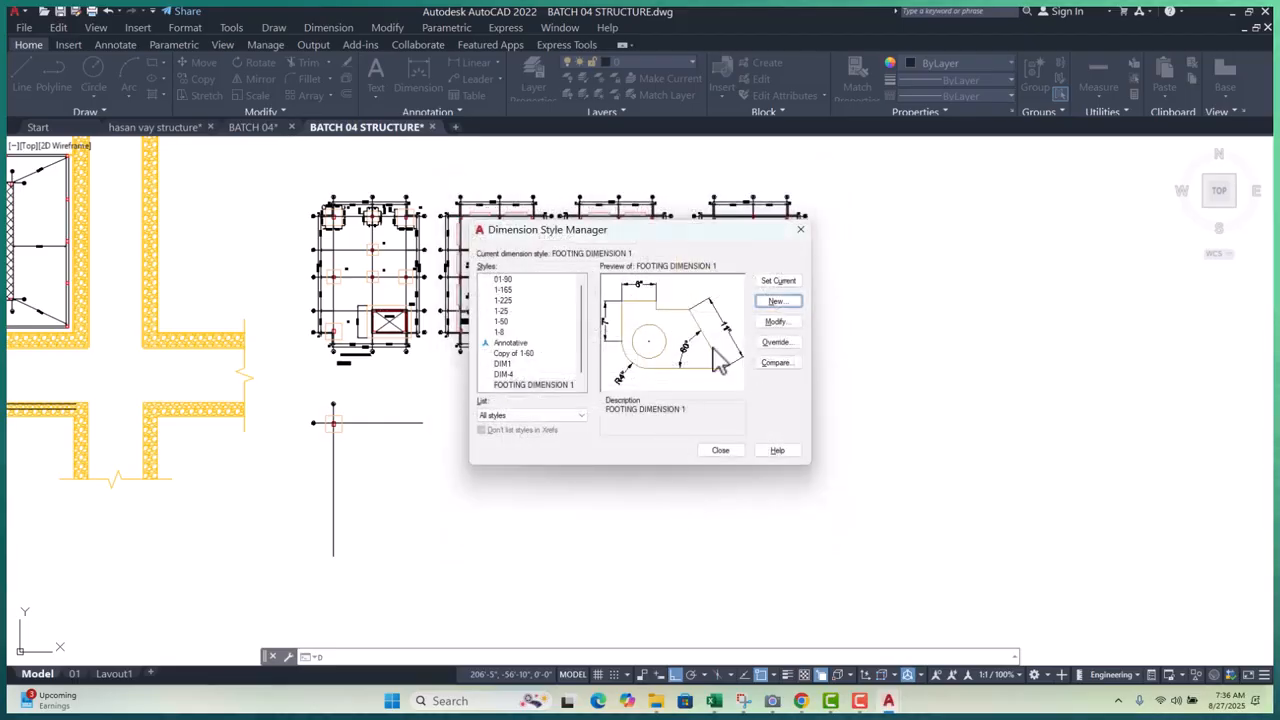
pyautogui.click(774, 287)
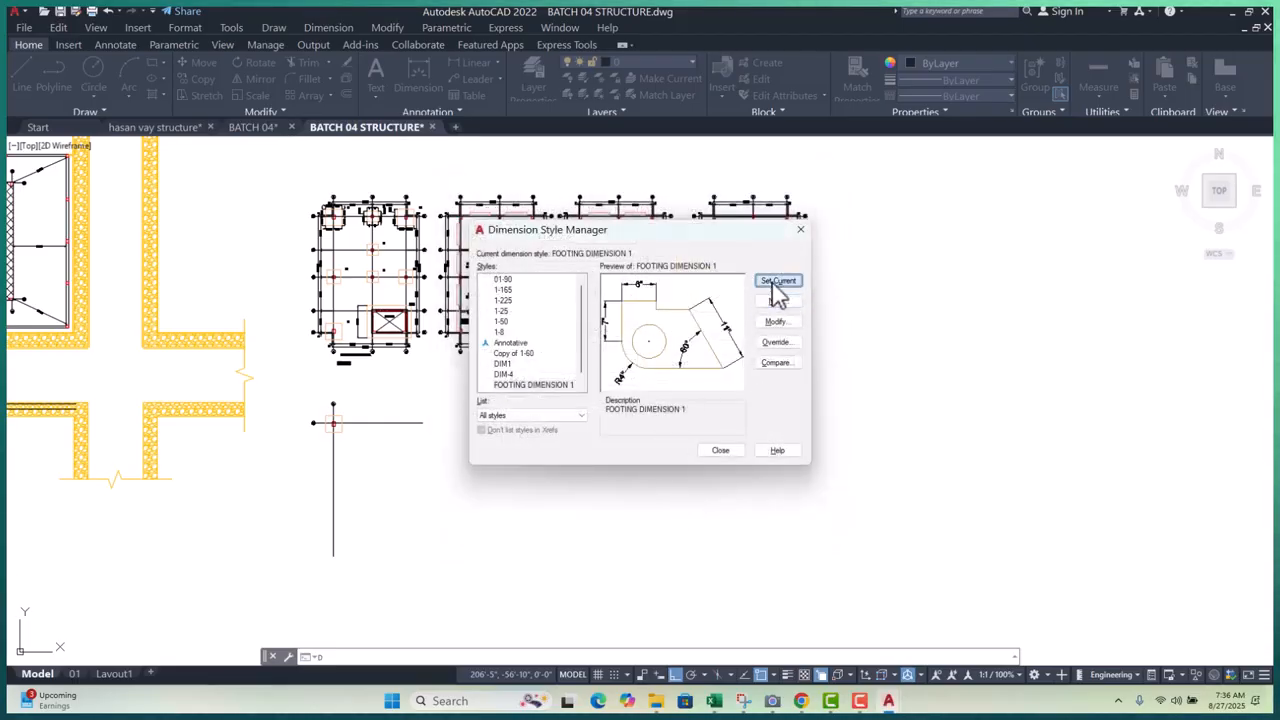
# - Close the Dimension Style Manager to return to the BATCH 04 STRUCTURE drawing
pyautogui.click(721, 450)
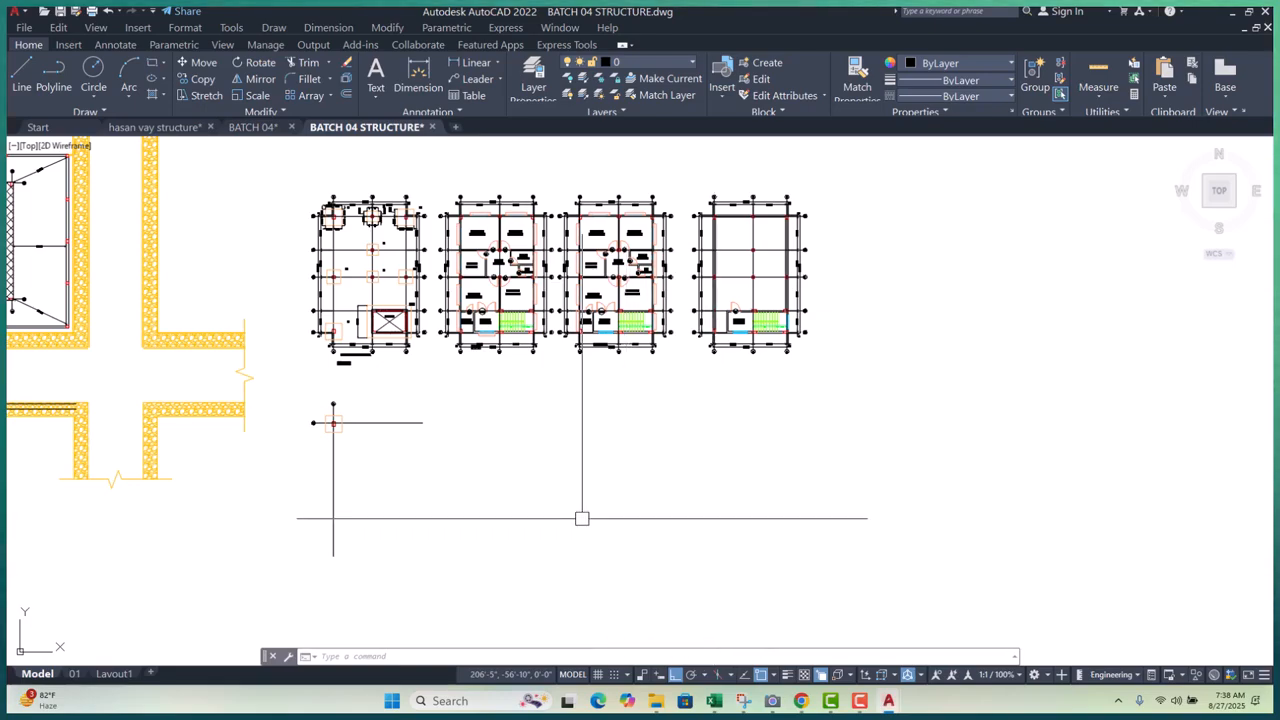
# - Zoom to the A-01 footing and create text style FOOTING LAYOUT TEXT with height 1
pyautogui.press('Escape')
pyautogui.press('Escape')
pyautogui.scroll(6, 323, 396)
pyautogui.press('Escape')
pyautogui.moveTo(387, 436); pyautogui.dragTo(420, 383, button='middle')
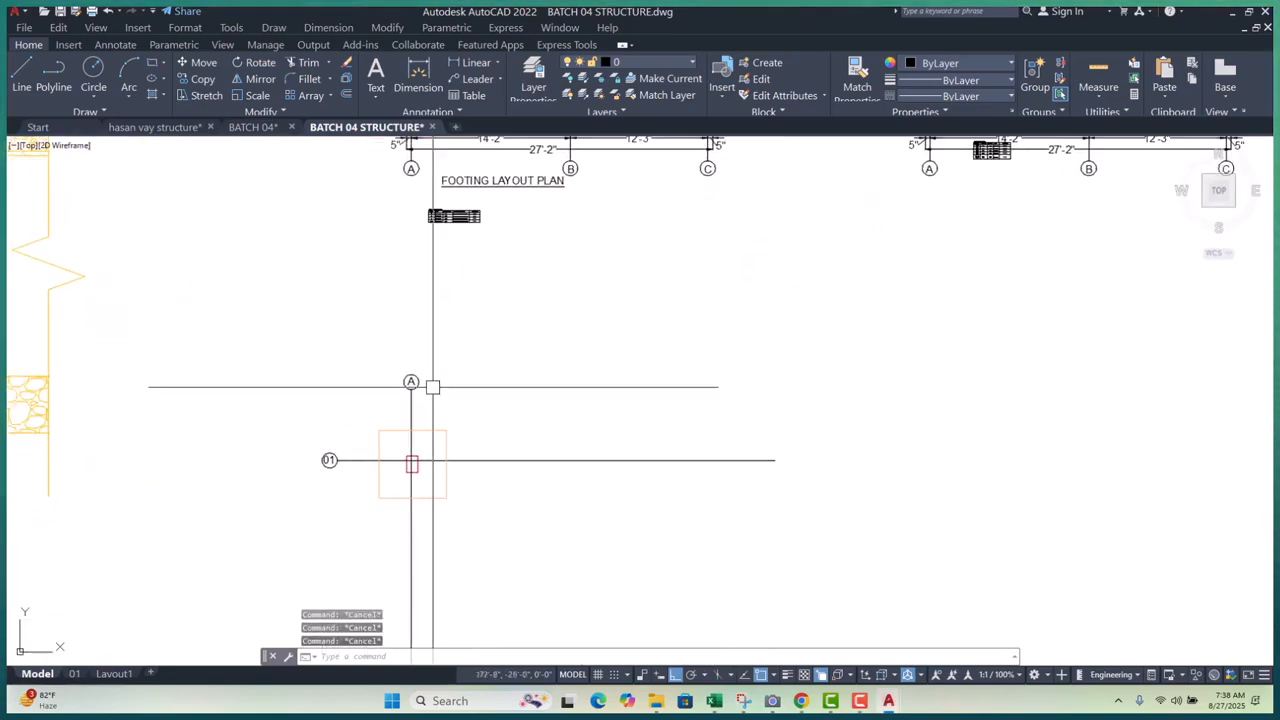
pyautogui.moveTo(543, 429); pyautogui.dragTo(445, 414, button='middle')
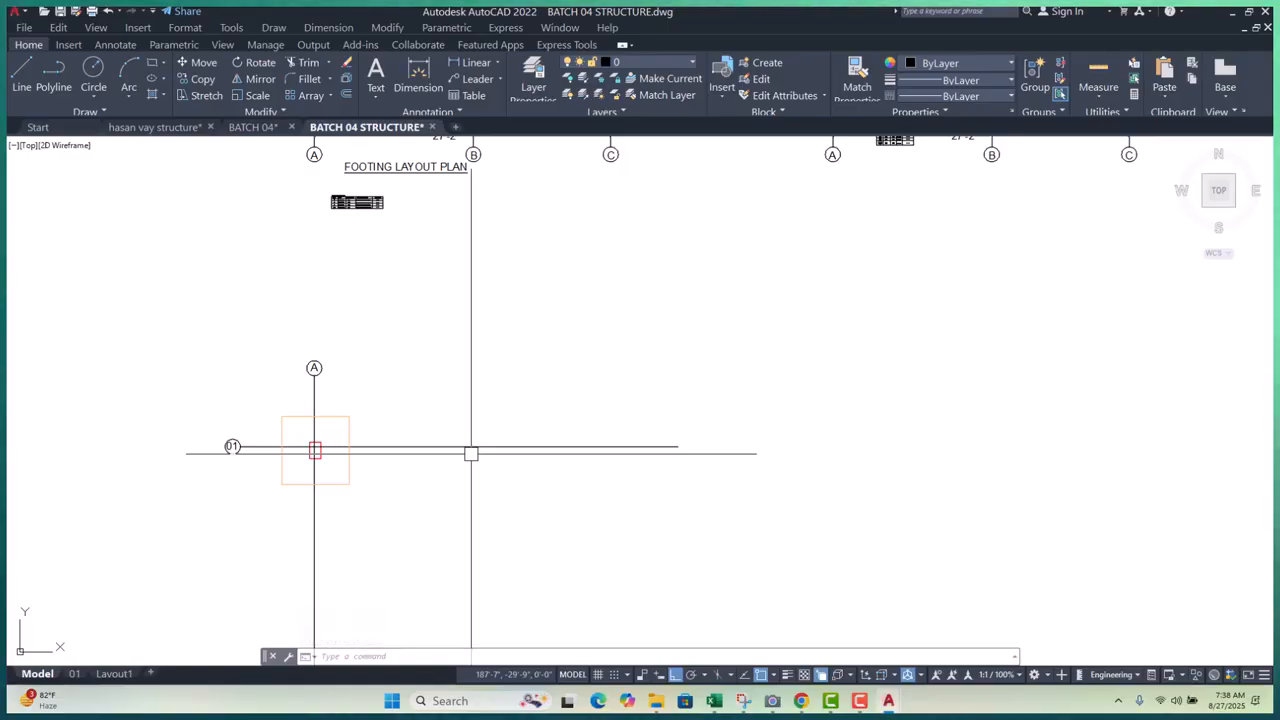
pyautogui.write('ST')
pyautogui.press('Return')
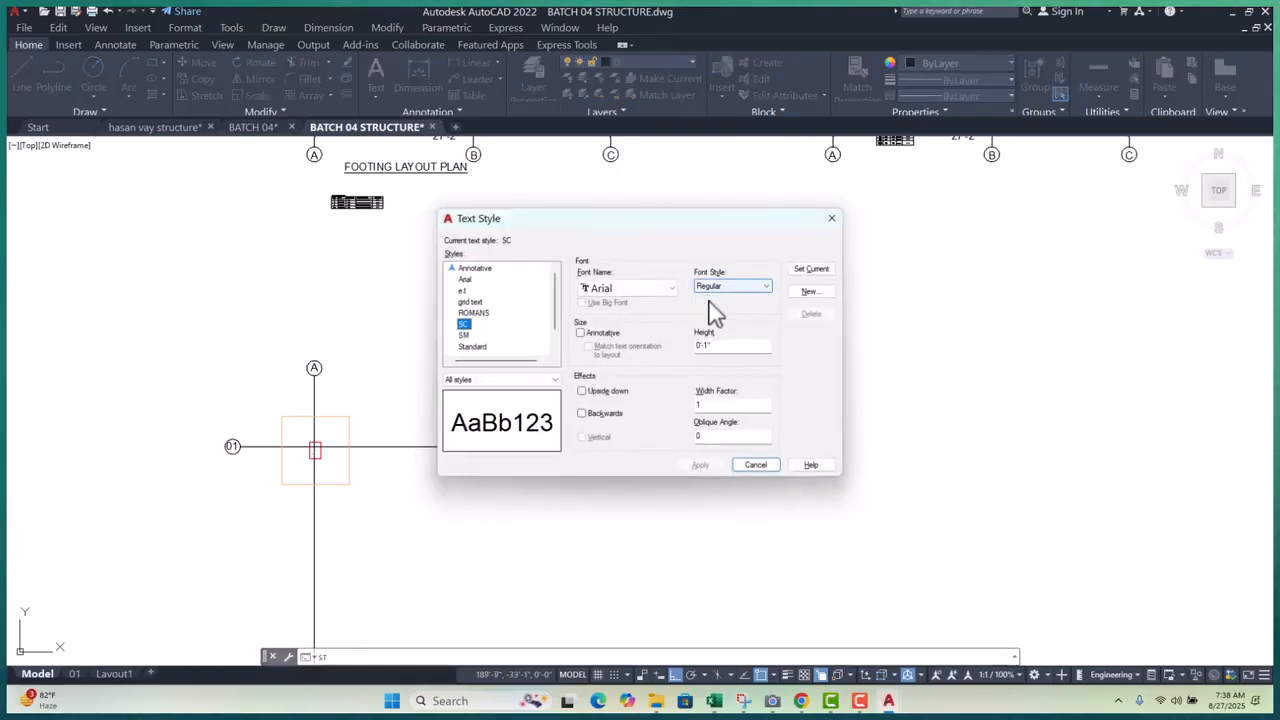
pyautogui.click(812, 292)
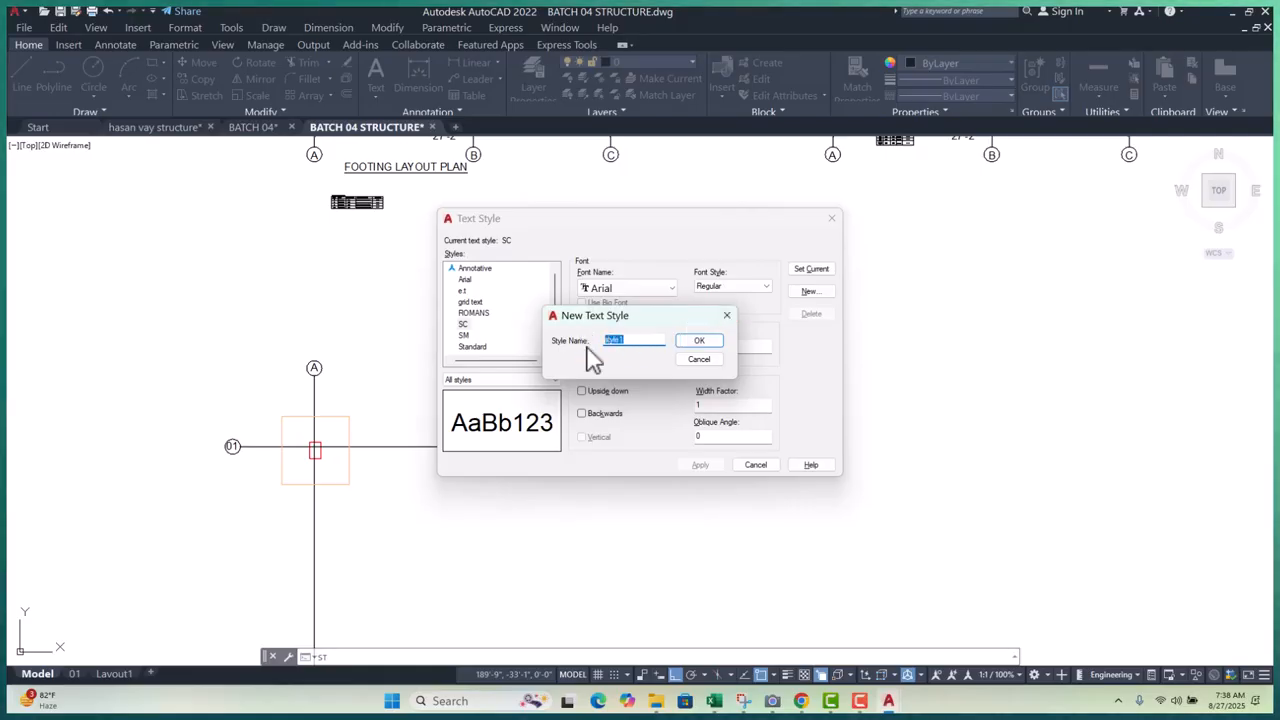
pyautogui.write('FOOTING LAYOUT')
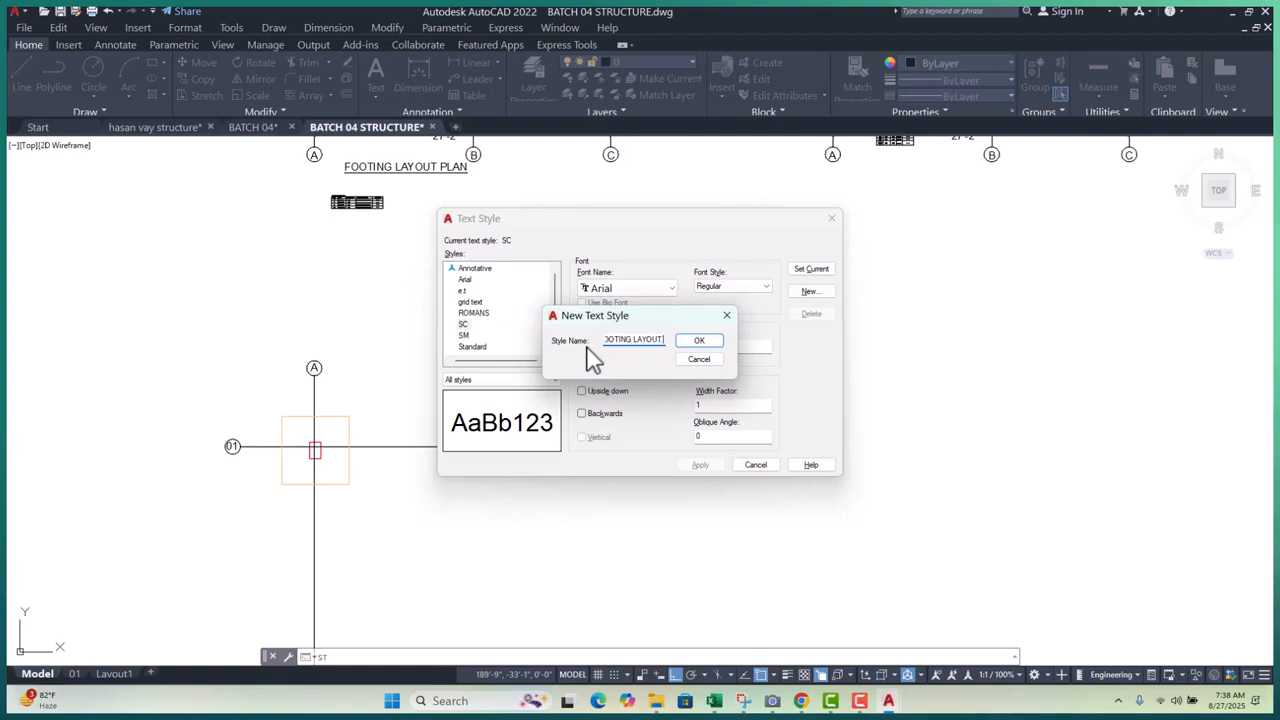
pyautogui.write(' TEXT')
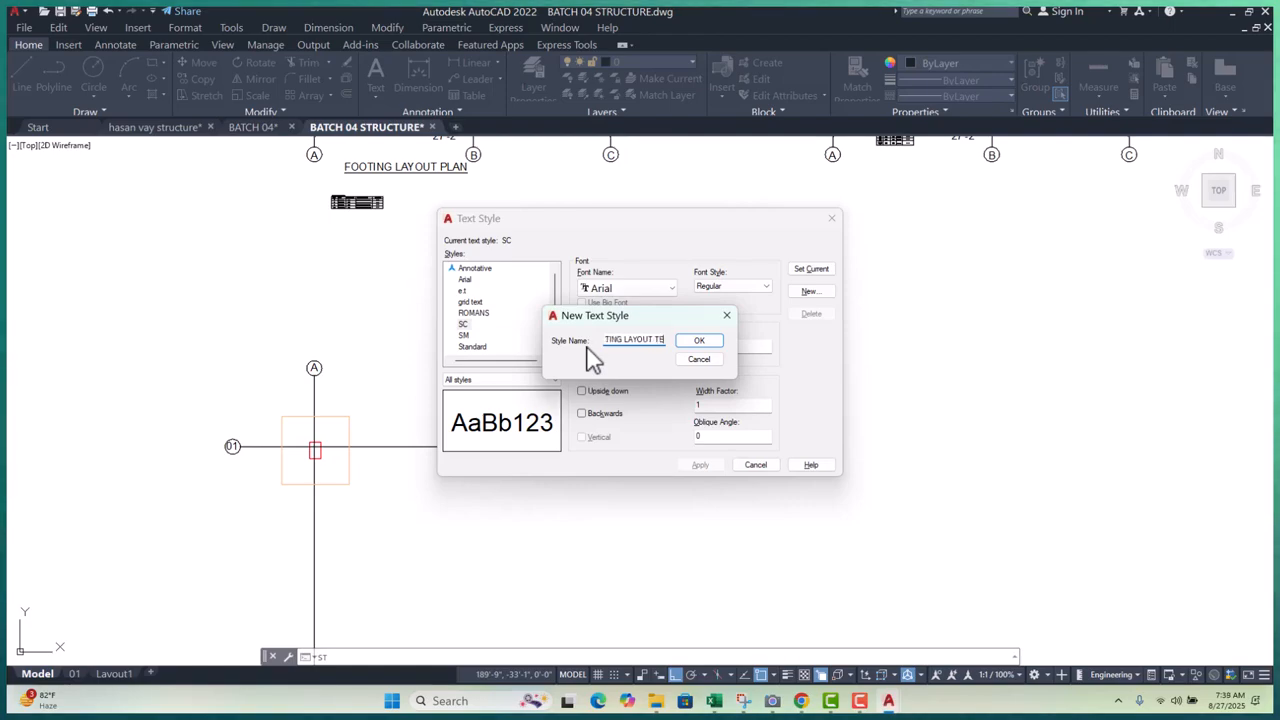
pyautogui.click(705, 342)
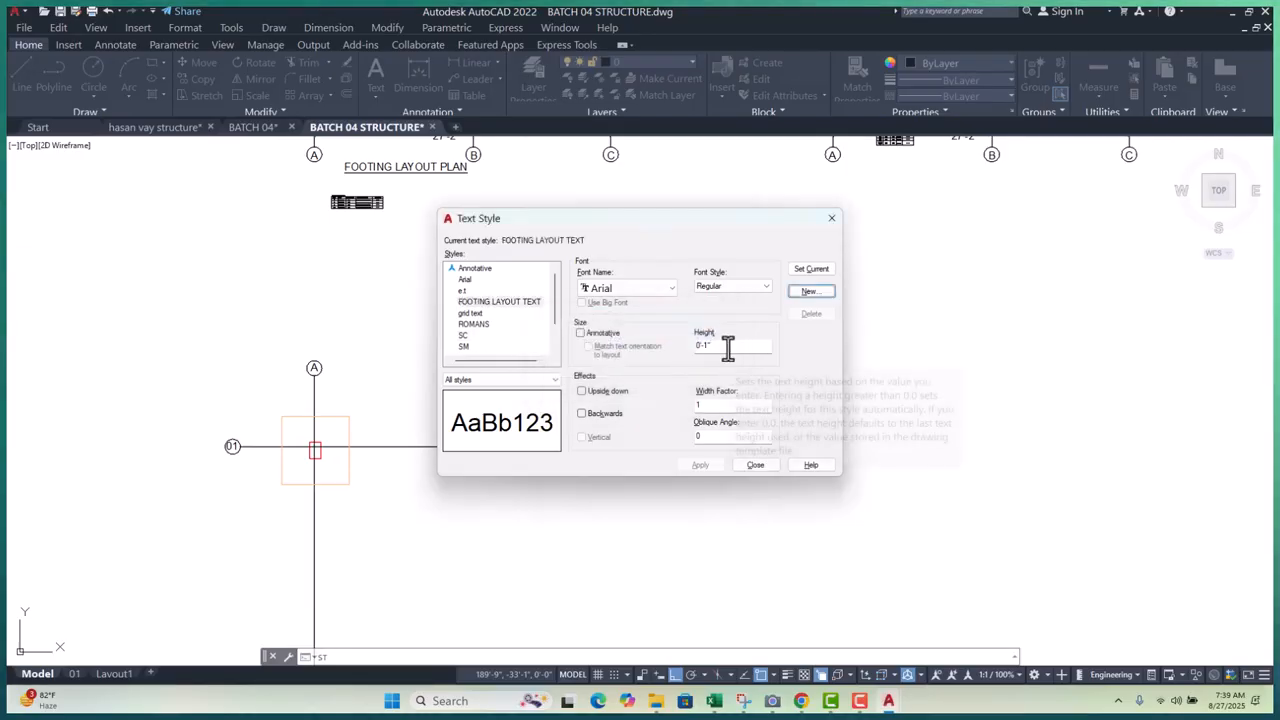
pyautogui.moveTo(729, 348); pyautogui.dragTo(641, 352)
pyautogui.write('1')
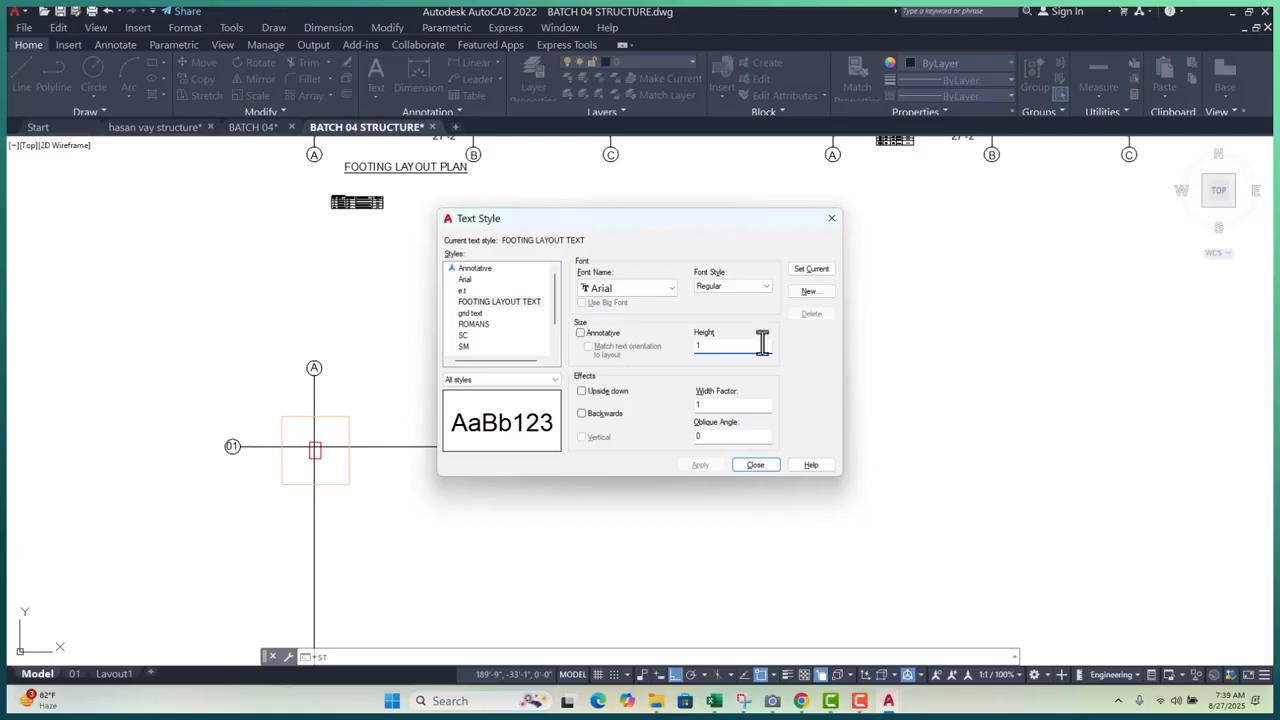
pyautogui.press('Return')
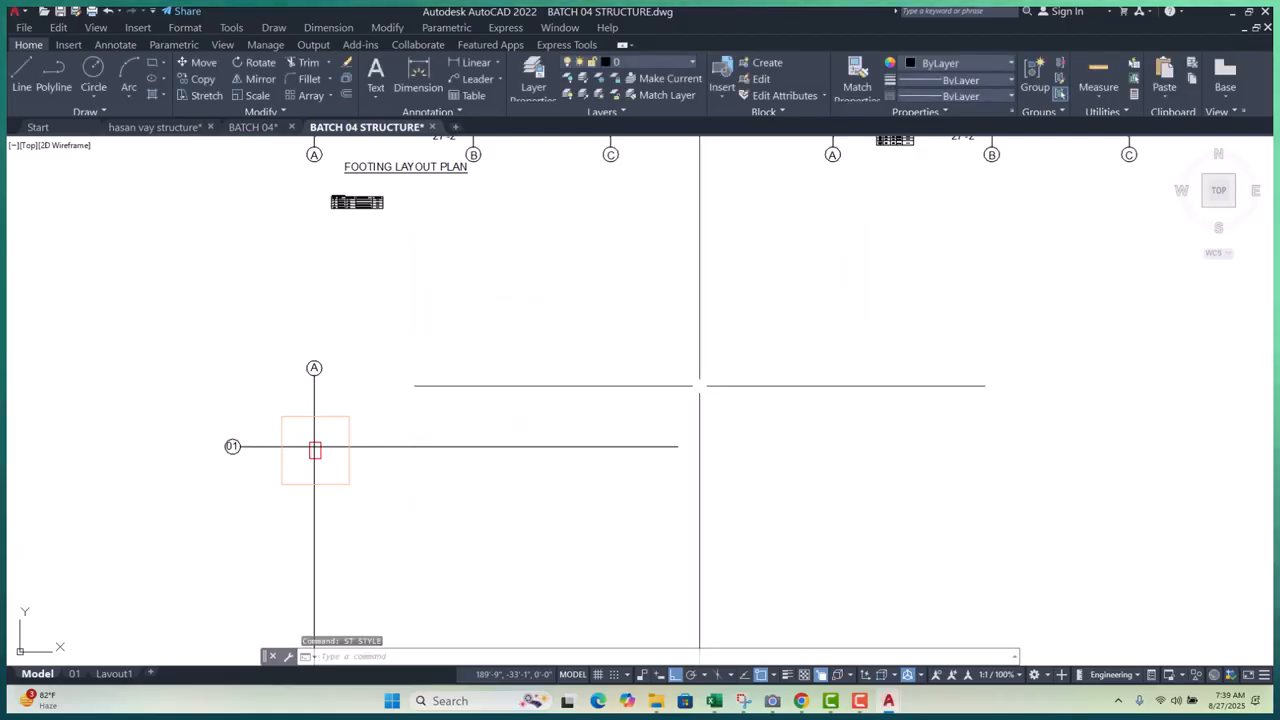
# - Cancel an accidental Stretch, then reopen and close Text Style with FOOTING LAYOUT TEXT current
pyautogui.write('s')
pyautogui.press('Return')
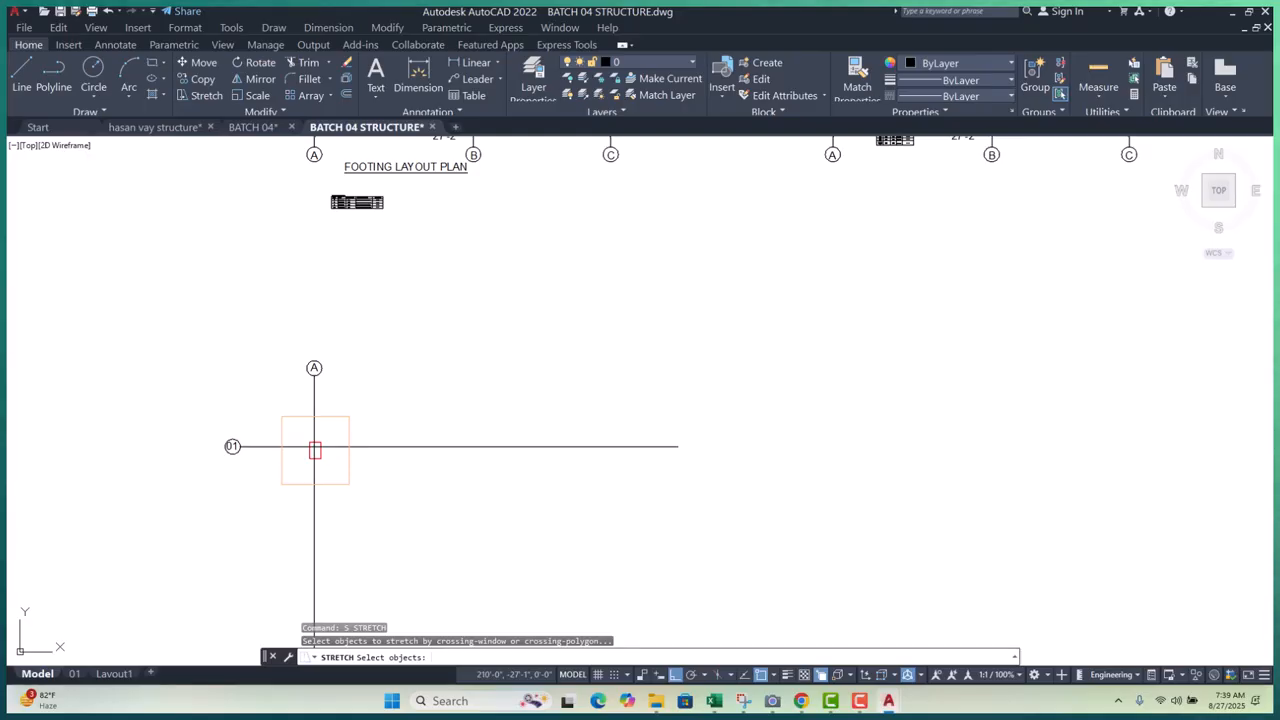
pyautogui.press('Escape')
pyautogui.press('Escape')
pyautogui.write('st')
pyautogui.press('Return')
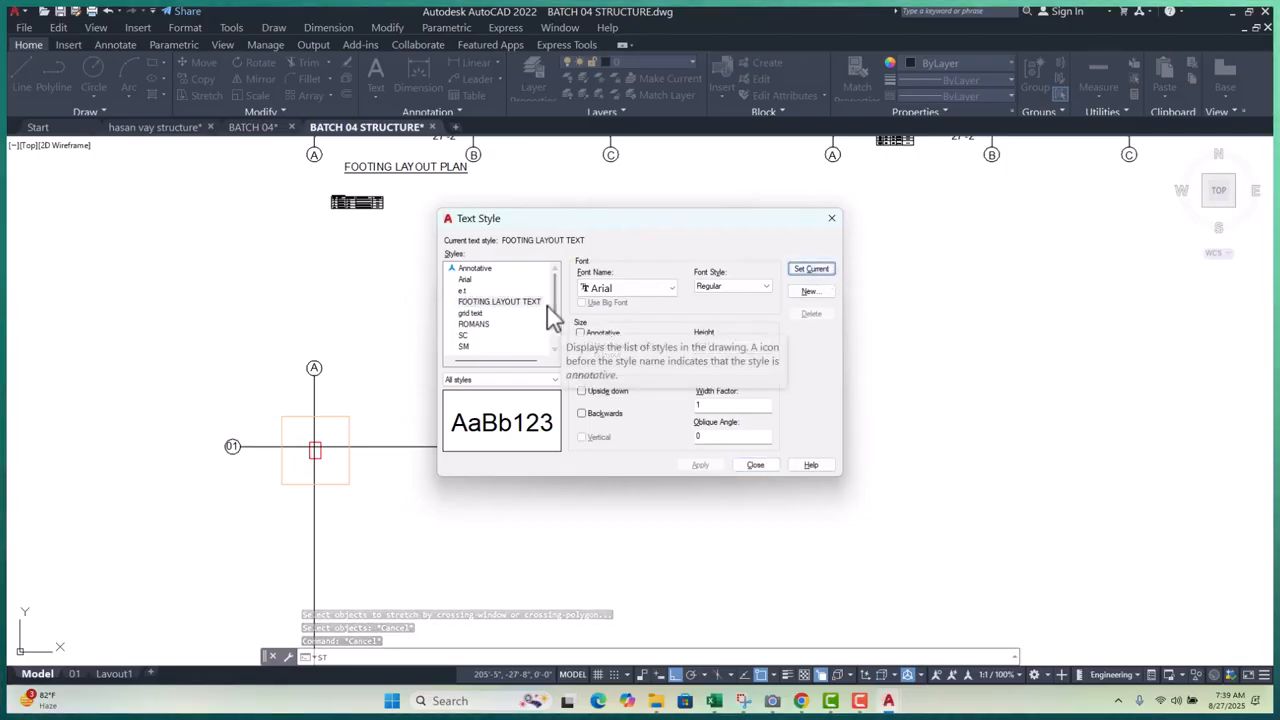
pyautogui.click(756, 465)
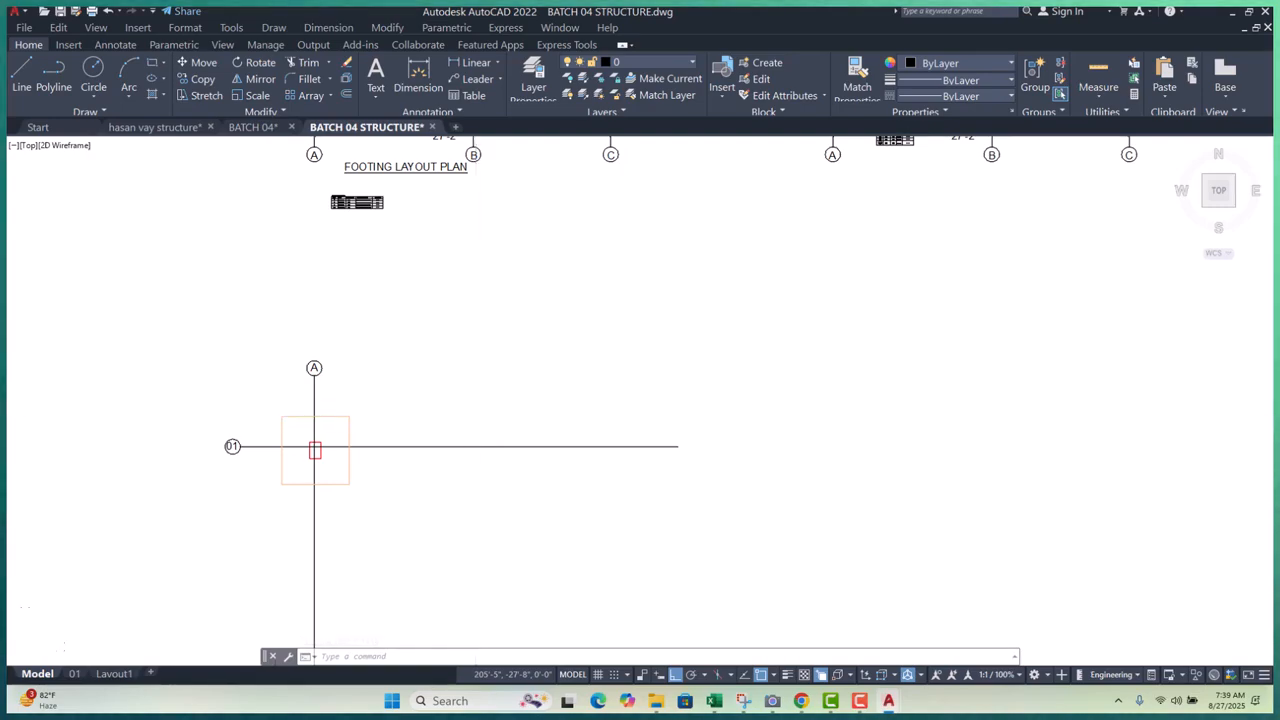
# - Zoom to the A-01 footing and dimension 2'-11" from its top-left corner to grid line A
pyautogui.scroll(4, 247, 405)
pyautogui.moveTo(250, 405); pyautogui.dragTo(316, 394, button='middle')
pyautogui.scroll(-2, 340, 390)
pyautogui.scroll(4, 427, 391)
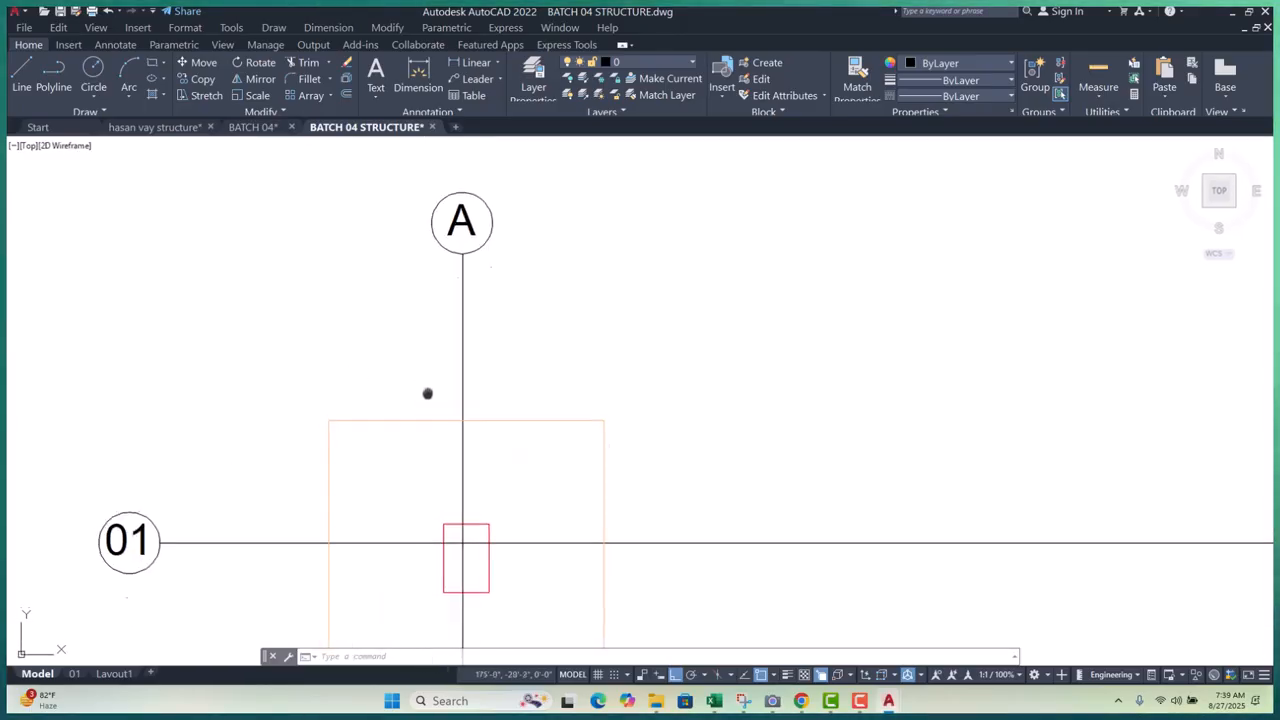
pyautogui.moveTo(427, 391); pyautogui.dragTo(434, 440, button='middle')
pyautogui.press('Escape')
pyautogui.press('Escape')
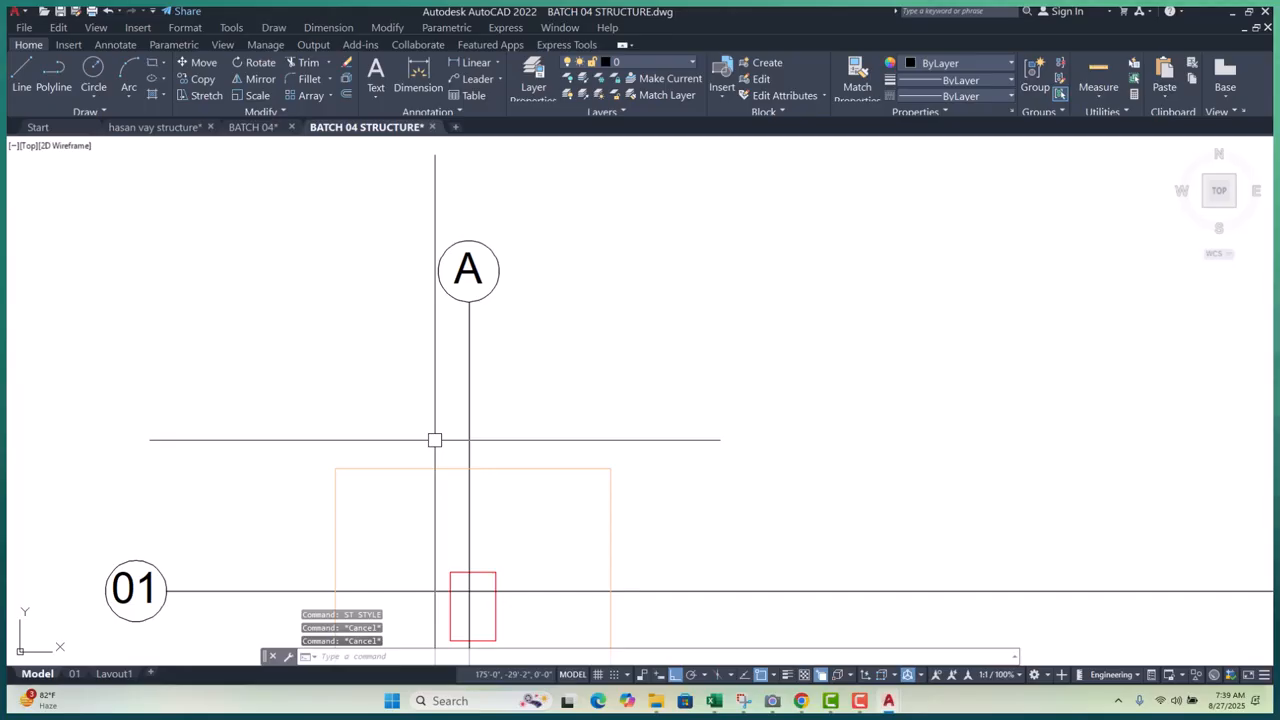
pyautogui.press('Return')
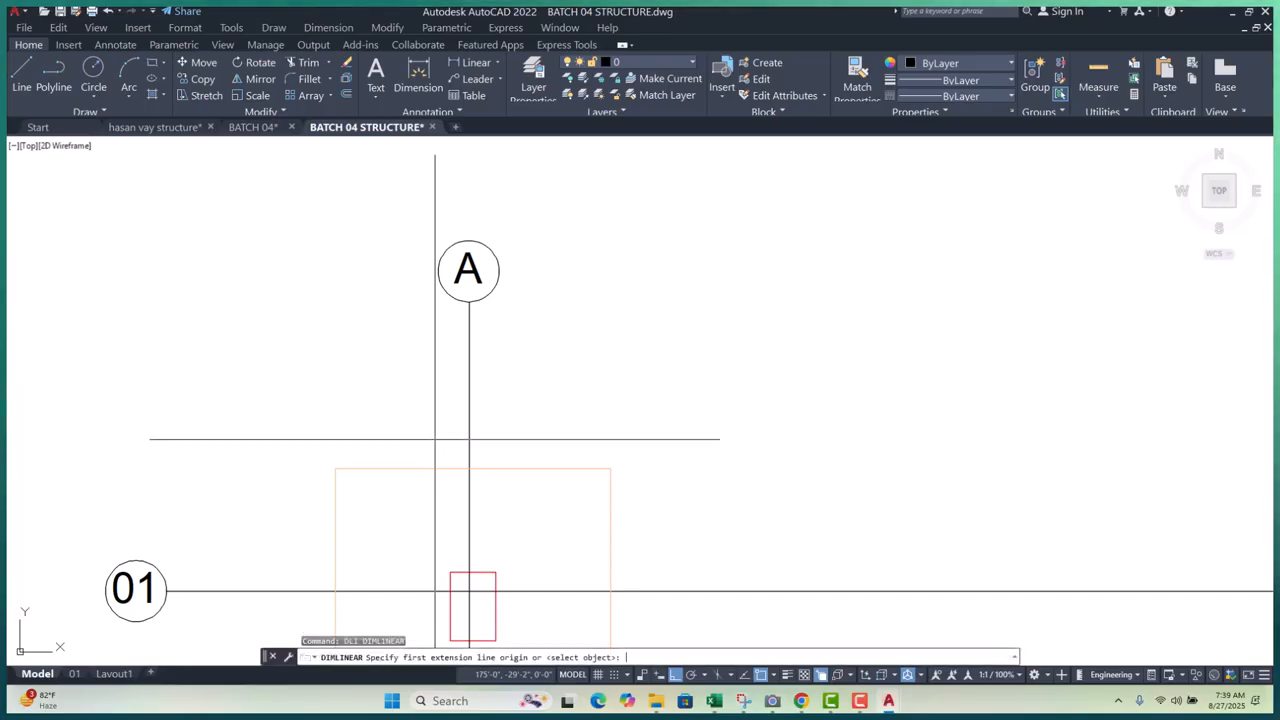
pyautogui.click(335, 468)
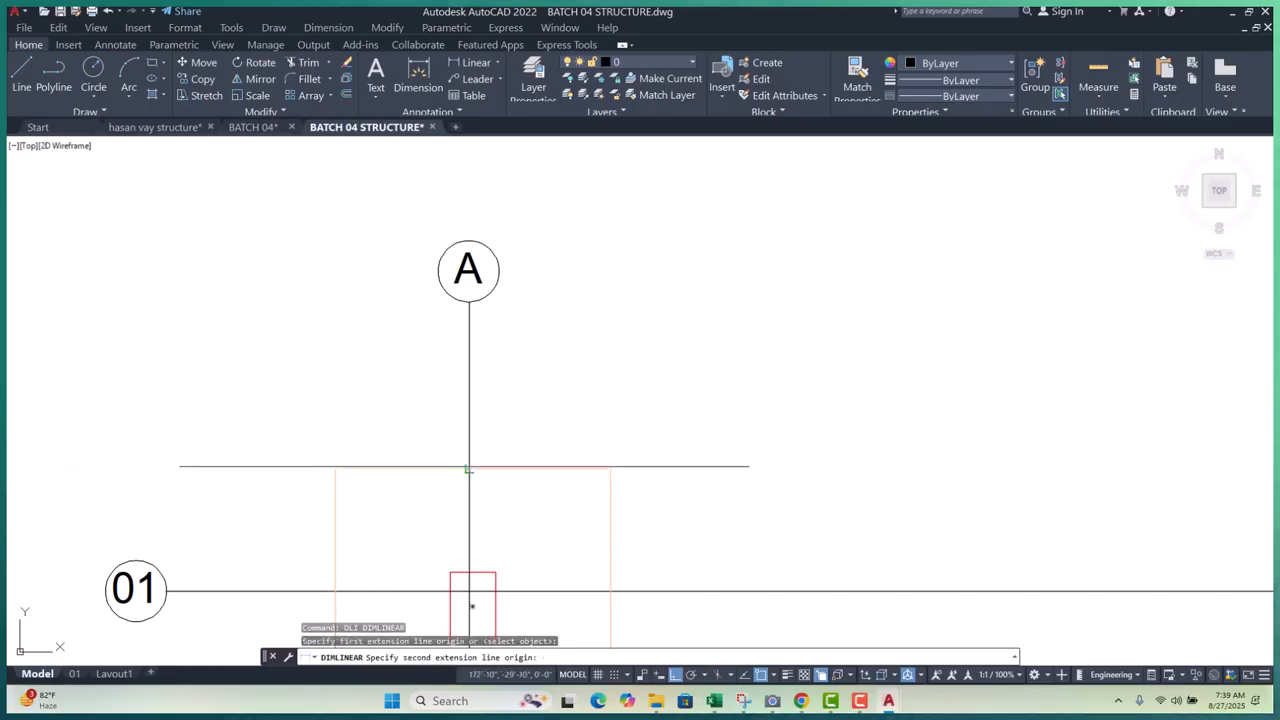
pyautogui.click(469, 468)
pyautogui.scroll(6, 399, 427)
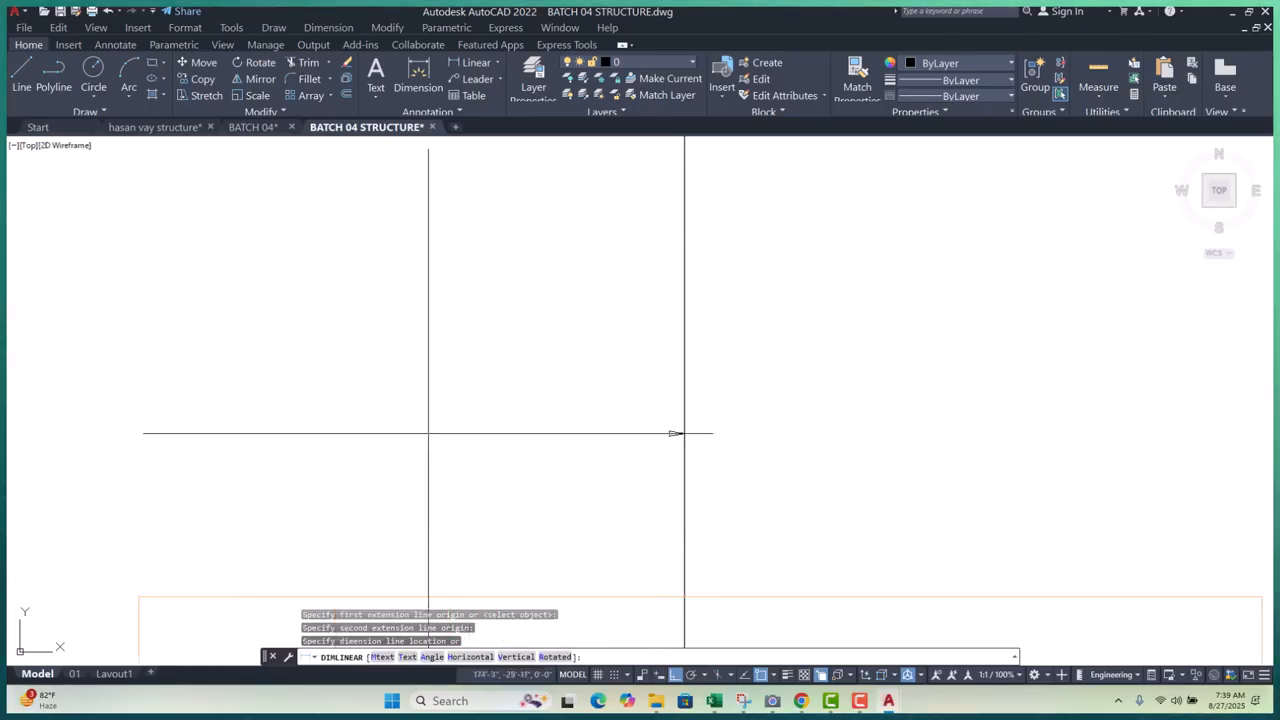
pyautogui.scroll(-3, 428, 434)
pyautogui.scroll(3, 435, 431)
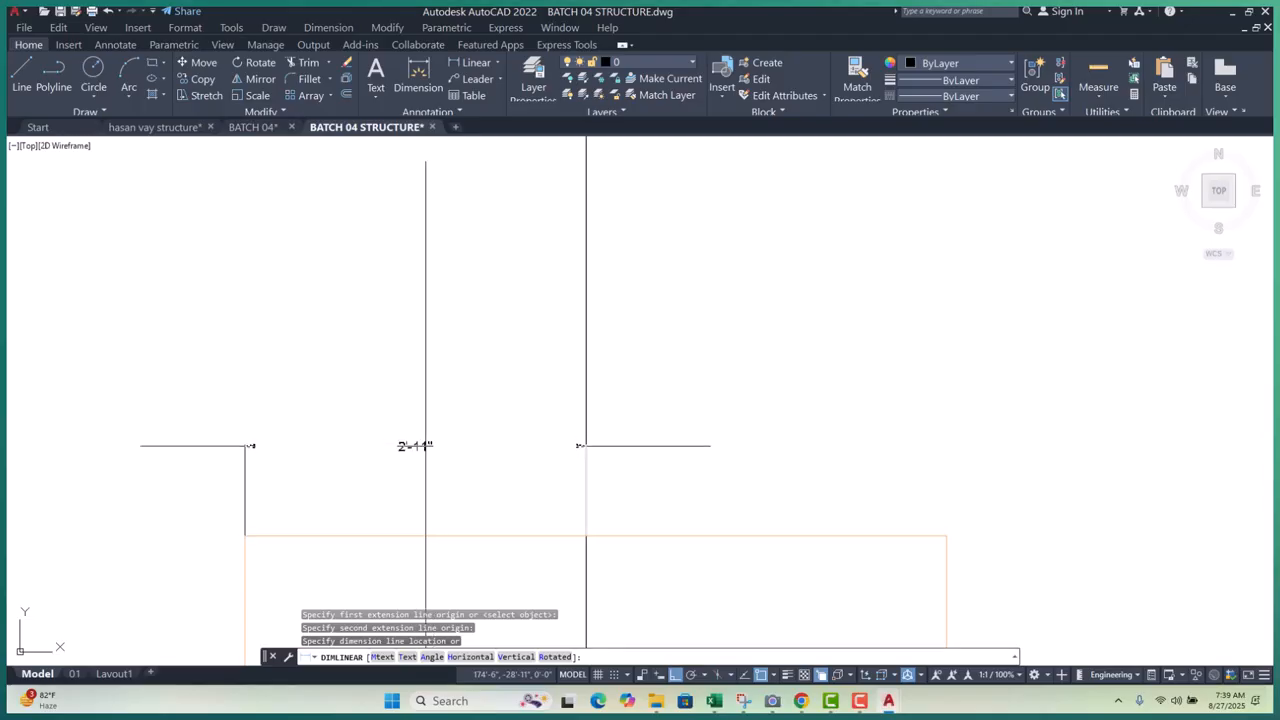
pyautogui.scroll(2, 409, 506)
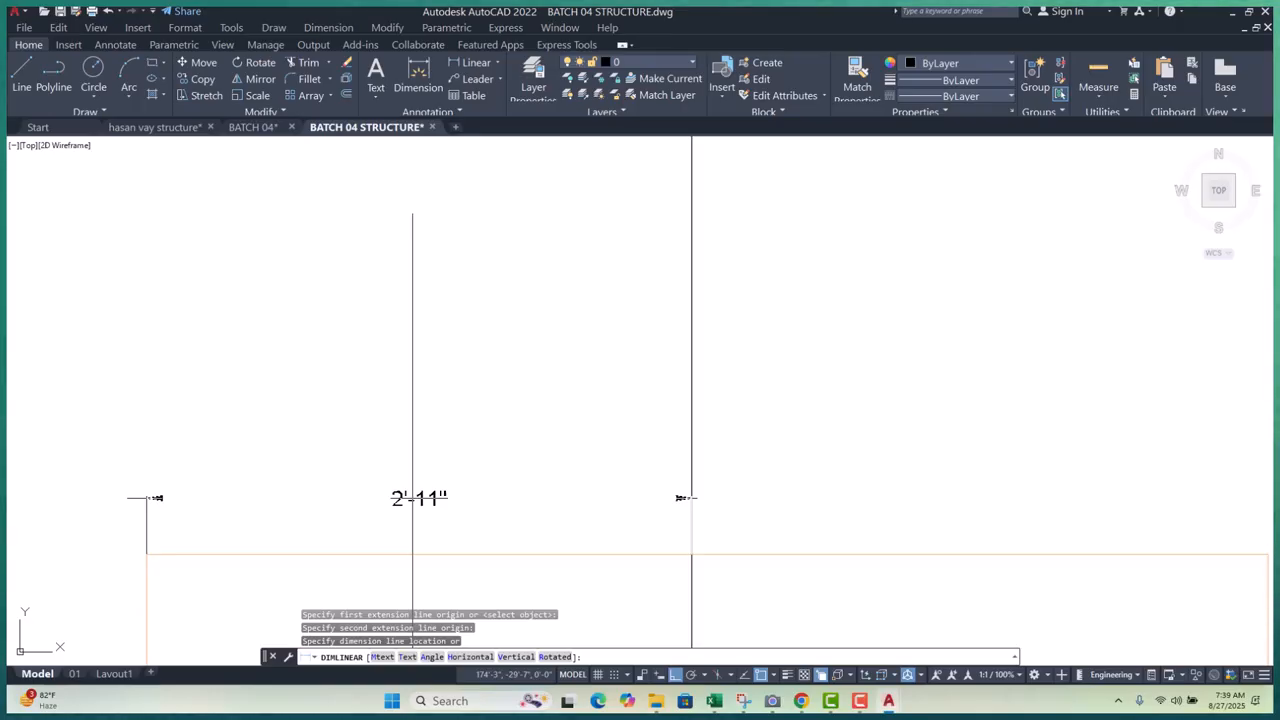
pyautogui.click(404, 505)
# - Chain a 3'-1" continued dimension (DCO) from grid A to the footing's right corner
pyautogui.moveTo(686, 500); pyautogui.dragTo(556, 455, button='middle')
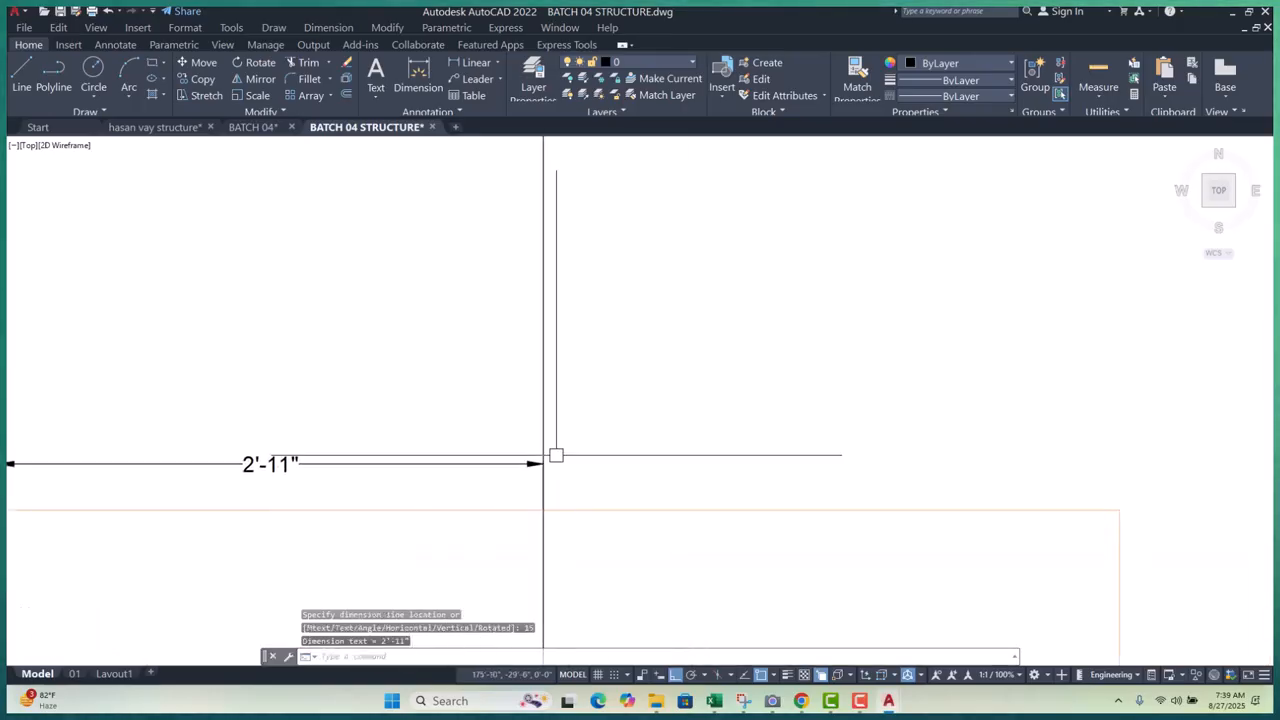
pyautogui.write('dco')
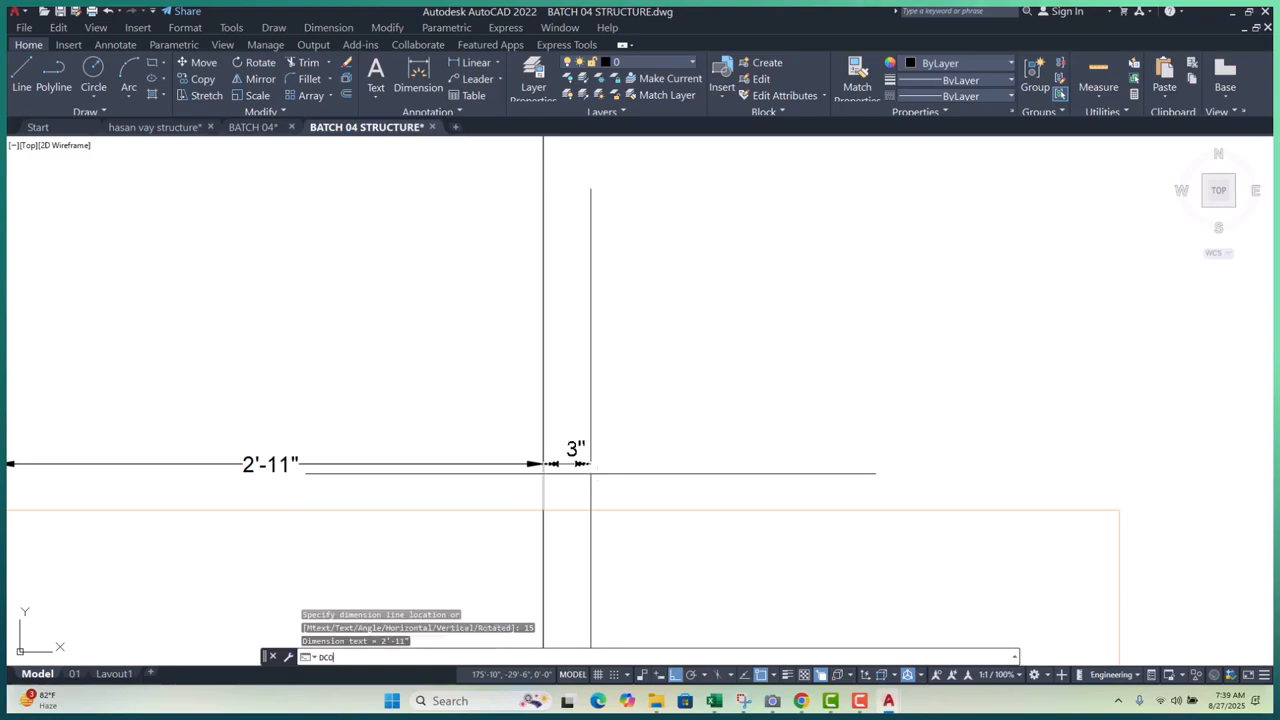
pyautogui.press('Return')
pyautogui.scroll(-2, 589, 478)
pyautogui.click(880, 498)
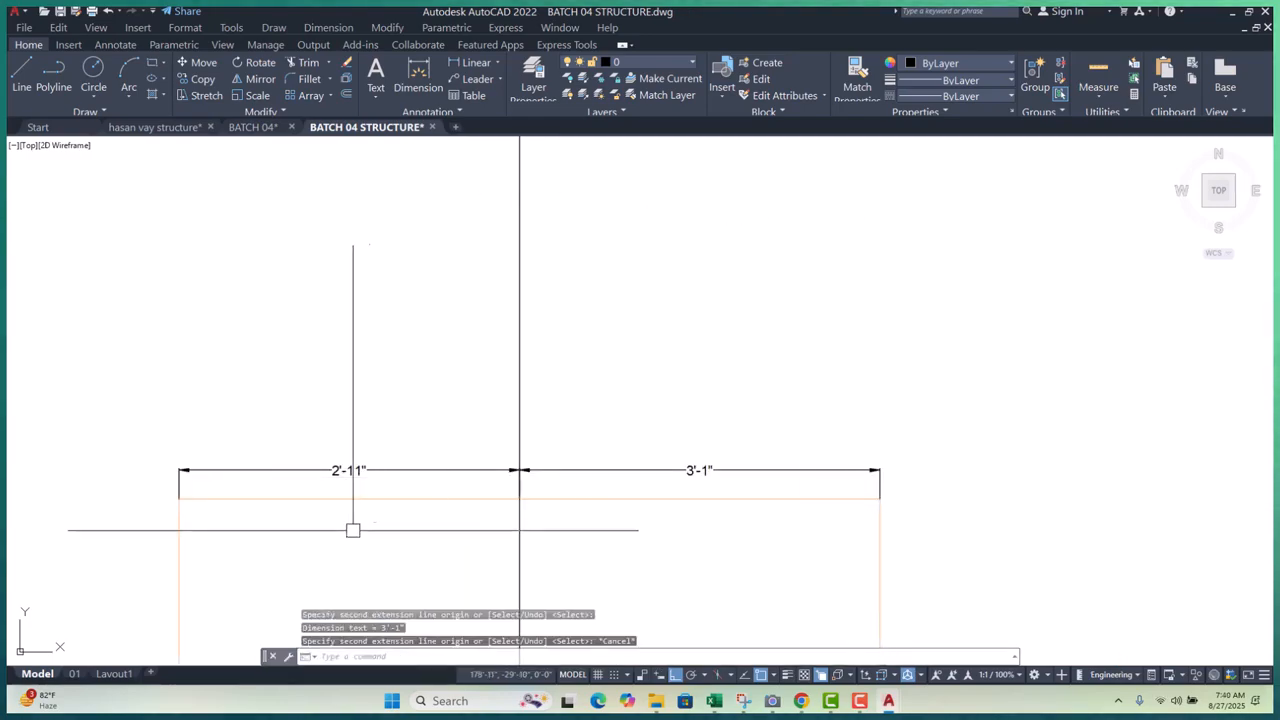
pyautogui.press('Escape')
# - Add an overall corner-to-corner dimension at offset 30, then erase it
pyautogui.write('dli')
pyautogui.press('Return')
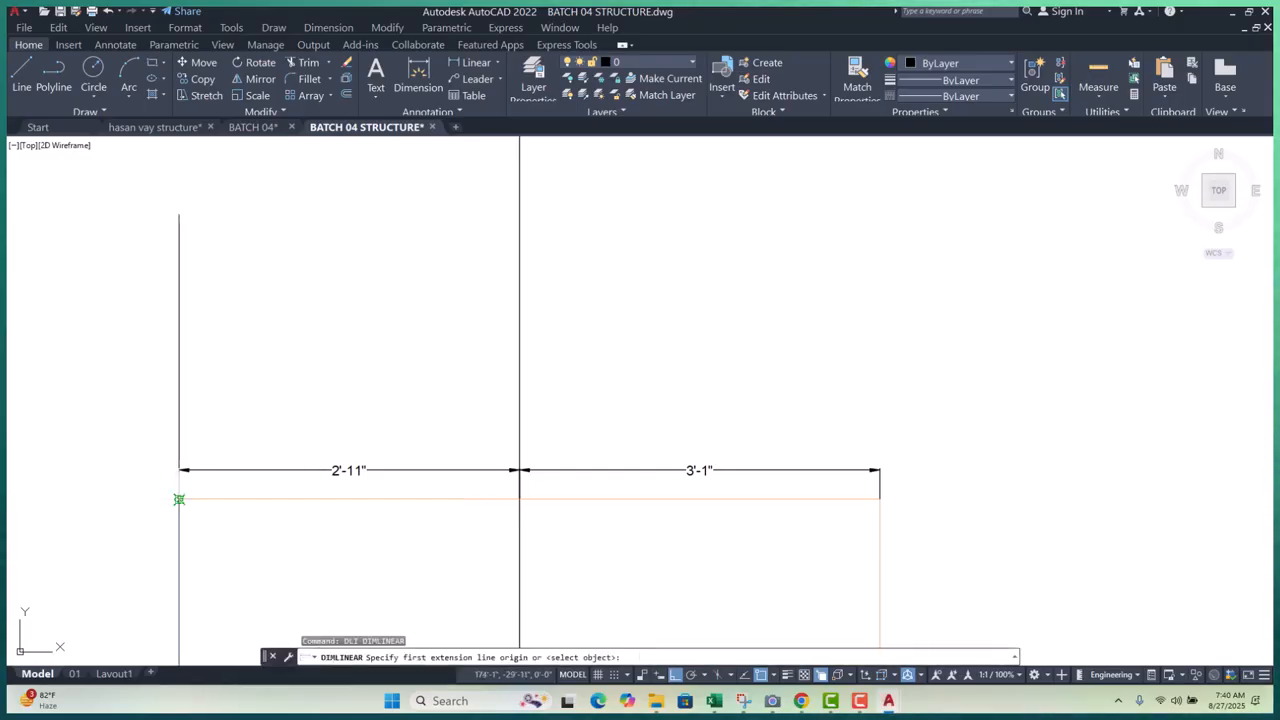
pyautogui.click(179, 498)
pyautogui.click(880, 499)
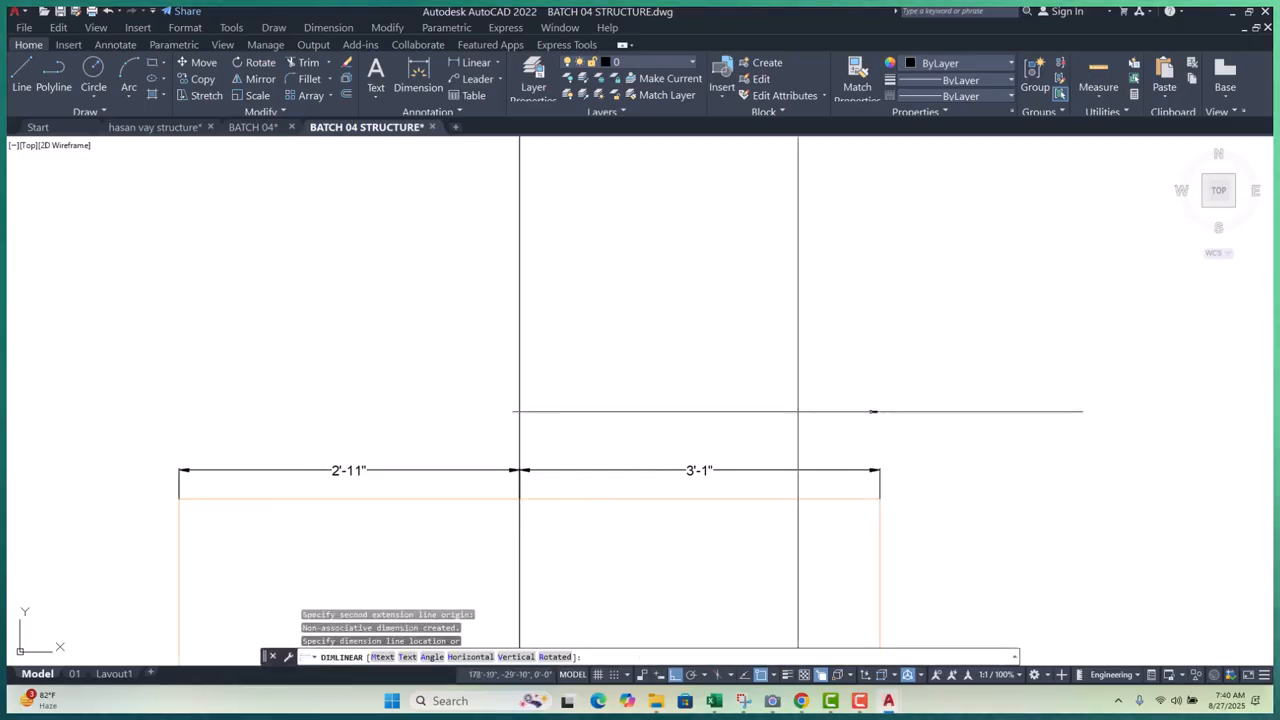
pyautogui.write('30')
pyautogui.press('Return')
pyautogui.click(698, 305)
pyautogui.click(680, 252)
pyautogui.write('e')
pyautogui.press('Return')
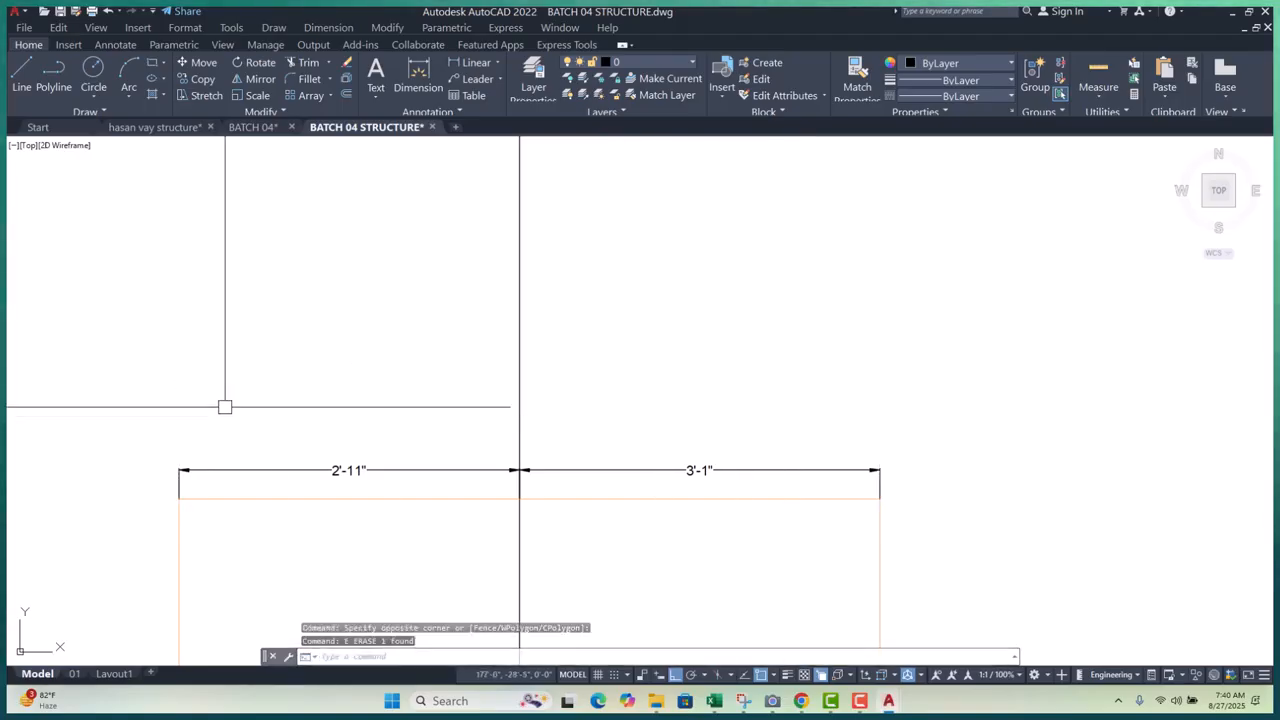
# - Start another linear dimension and cancel the unwanted 3" result
pyautogui.click(459, 64)
pyautogui.scroll(4, 226, 435)
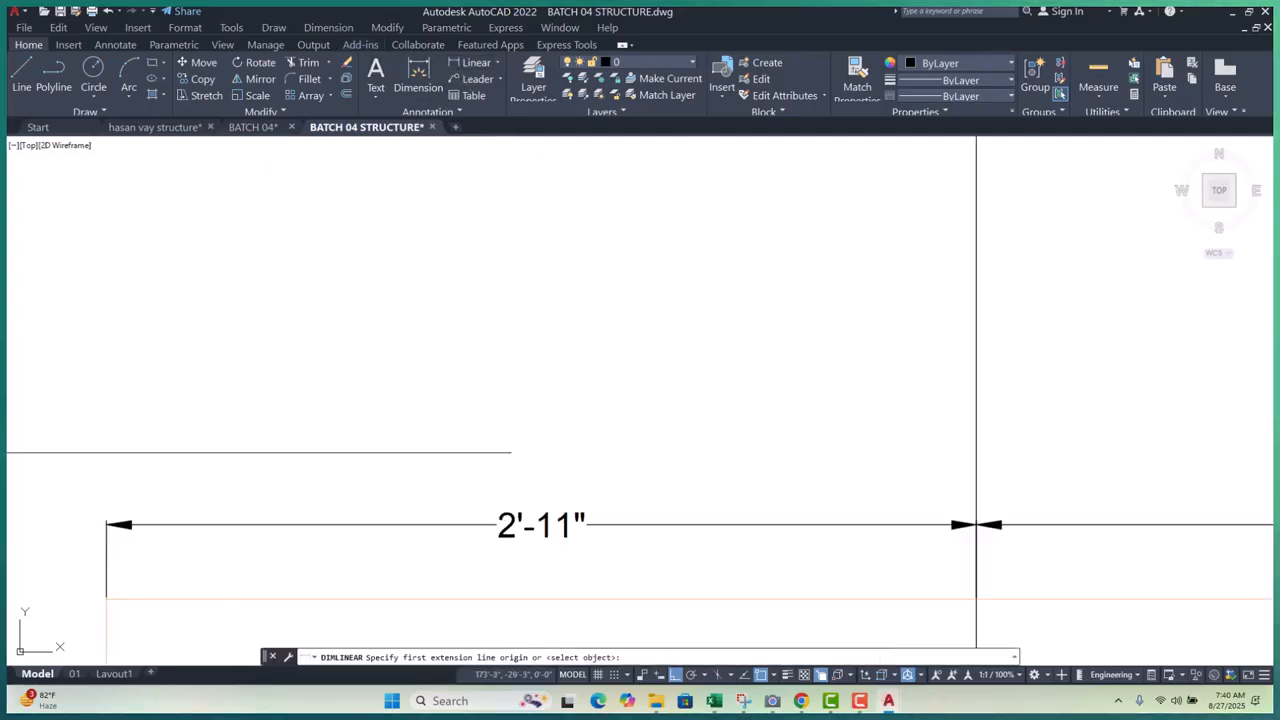
pyautogui.click(297, 600)
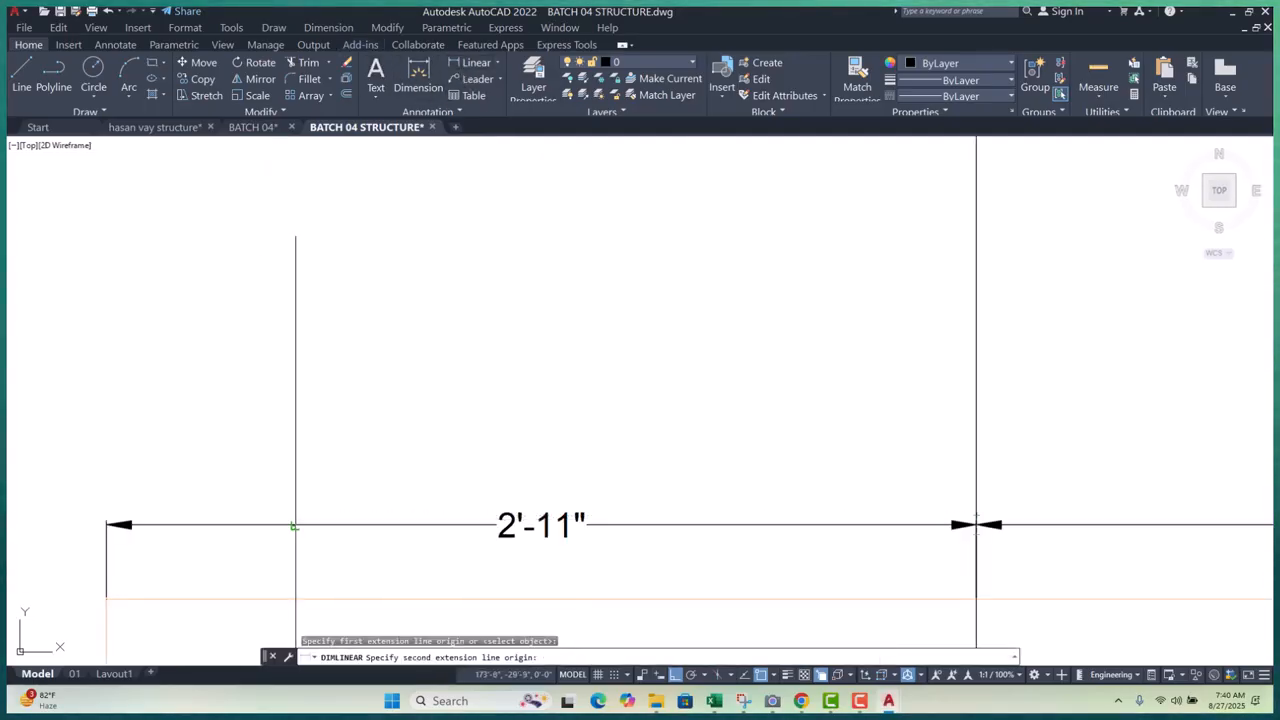
pyautogui.click(294, 524)
pyautogui.scroll(-4, 303, 472)
pyautogui.press('Escape')
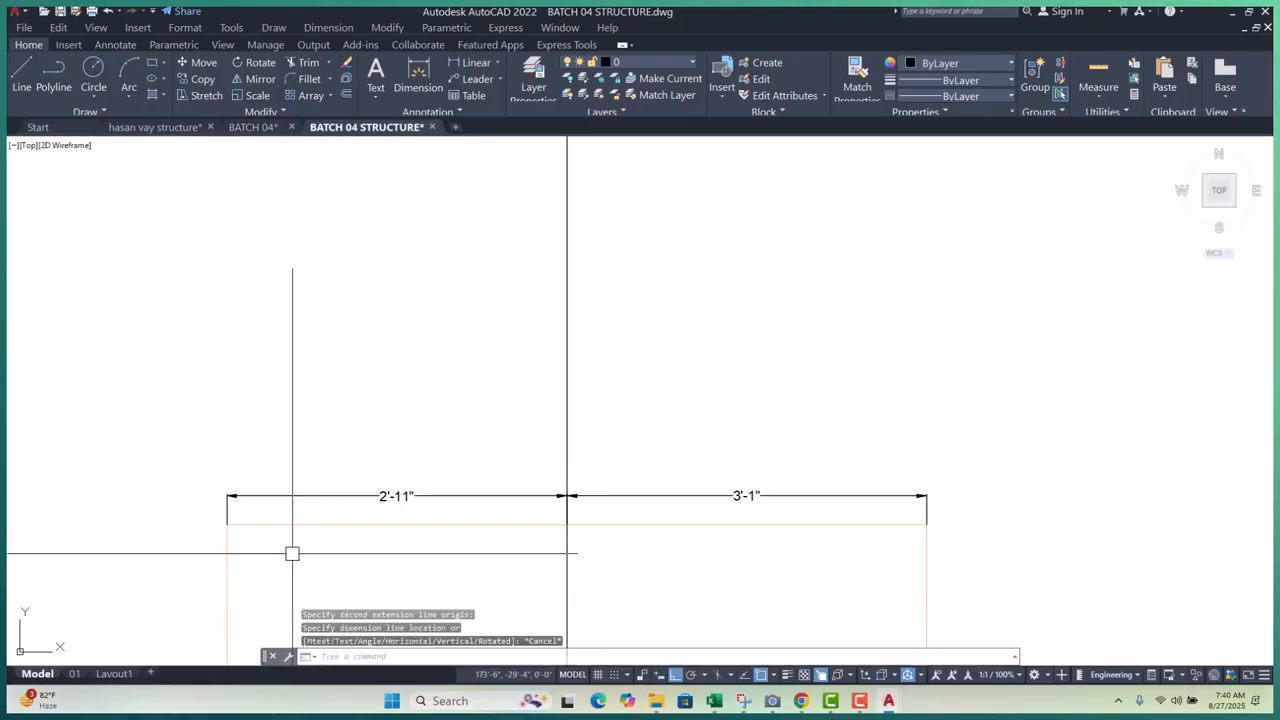
# - Place the overall 6' dimension 6" above the footing, then start a second identical one
pyautogui.press('Return')
pyautogui.click(228, 523)
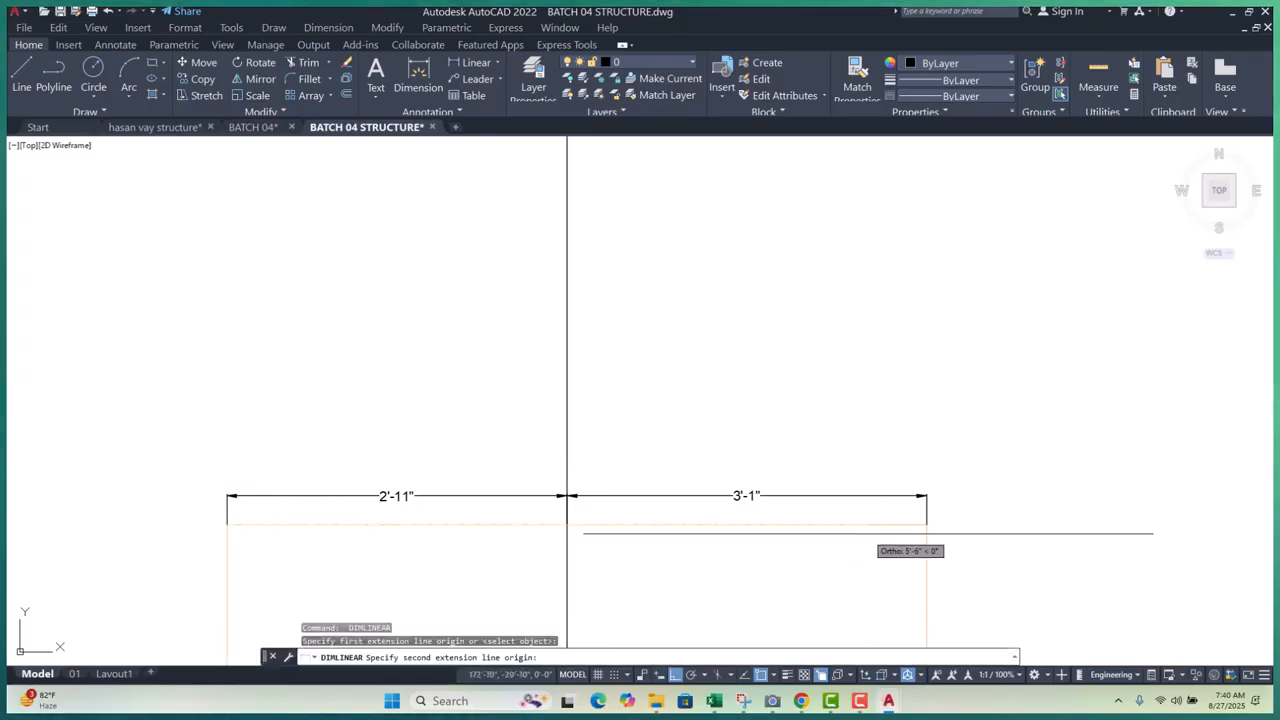
pyautogui.click(926, 523)
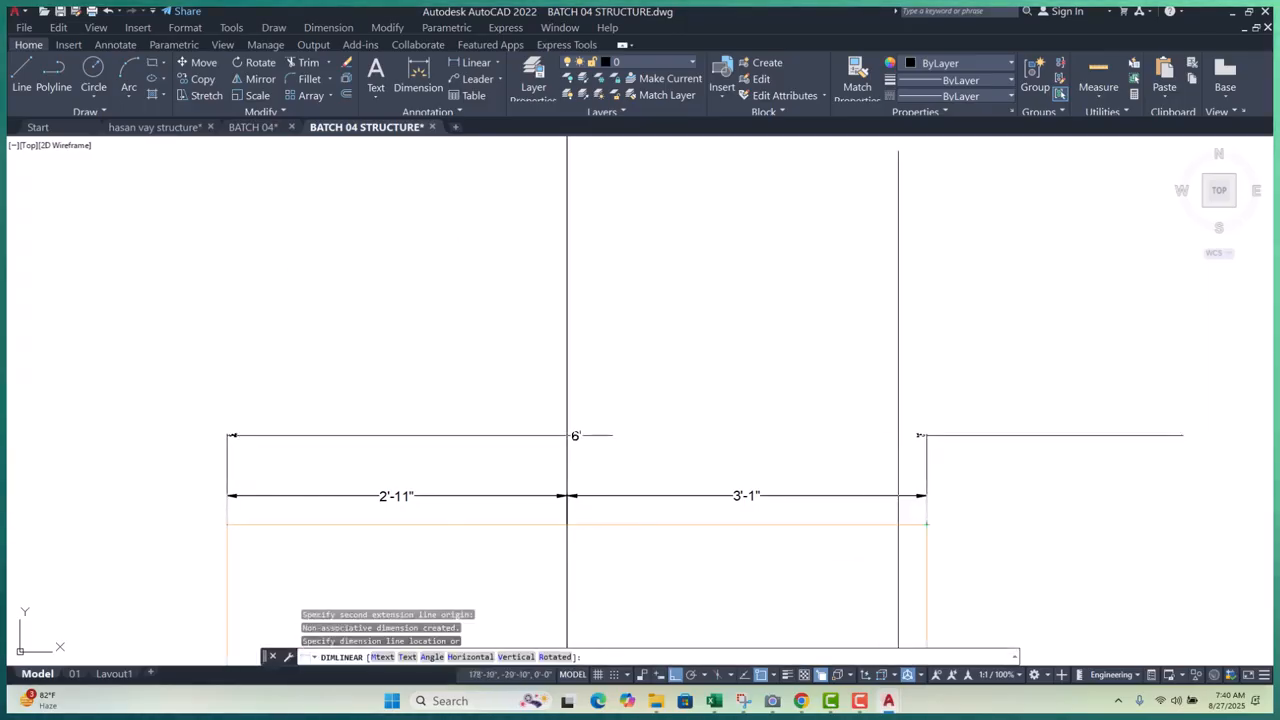
pyautogui.write('6')
pyautogui.press('Return')
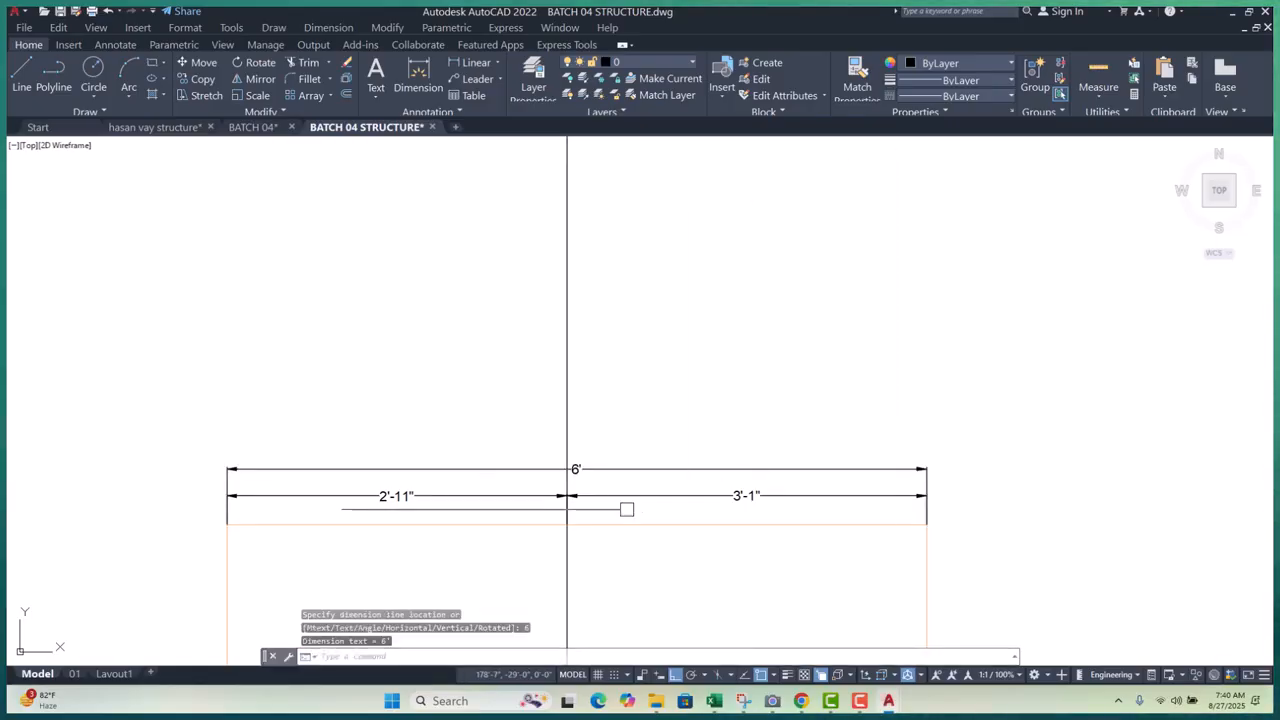
pyautogui.press('Return')
pyautogui.click(228, 523)
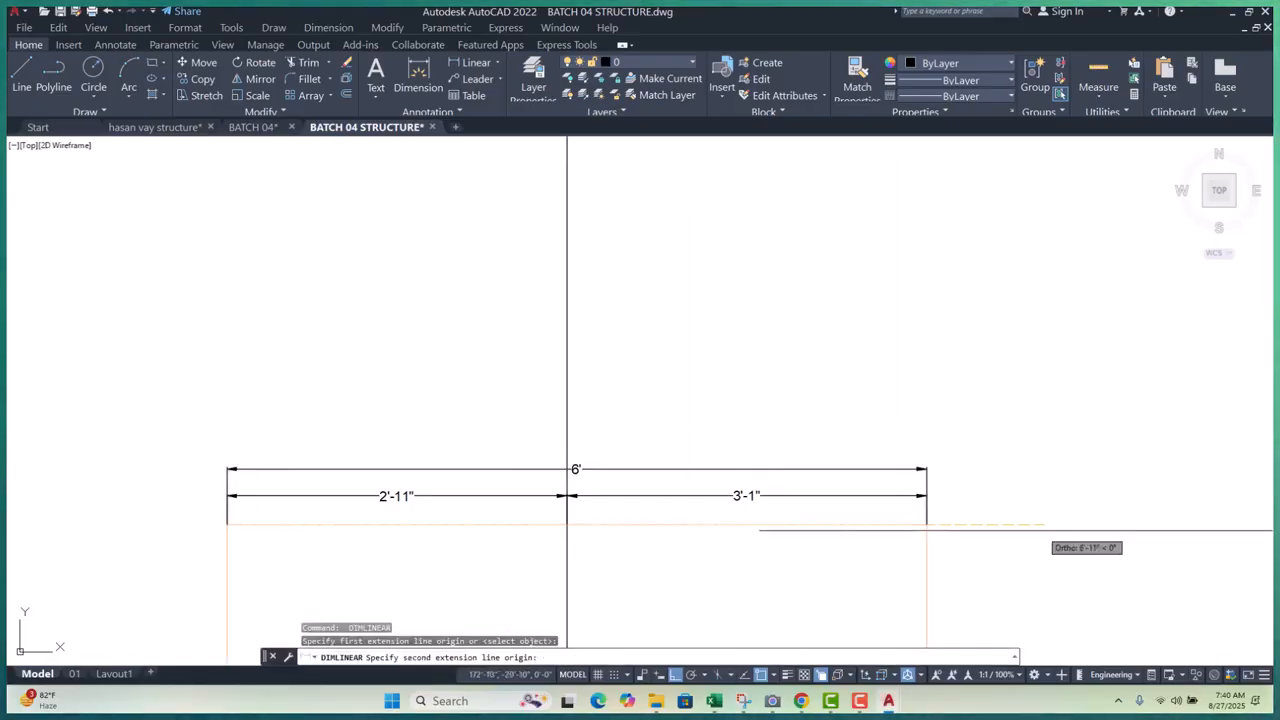
pyautogui.click(926, 523)
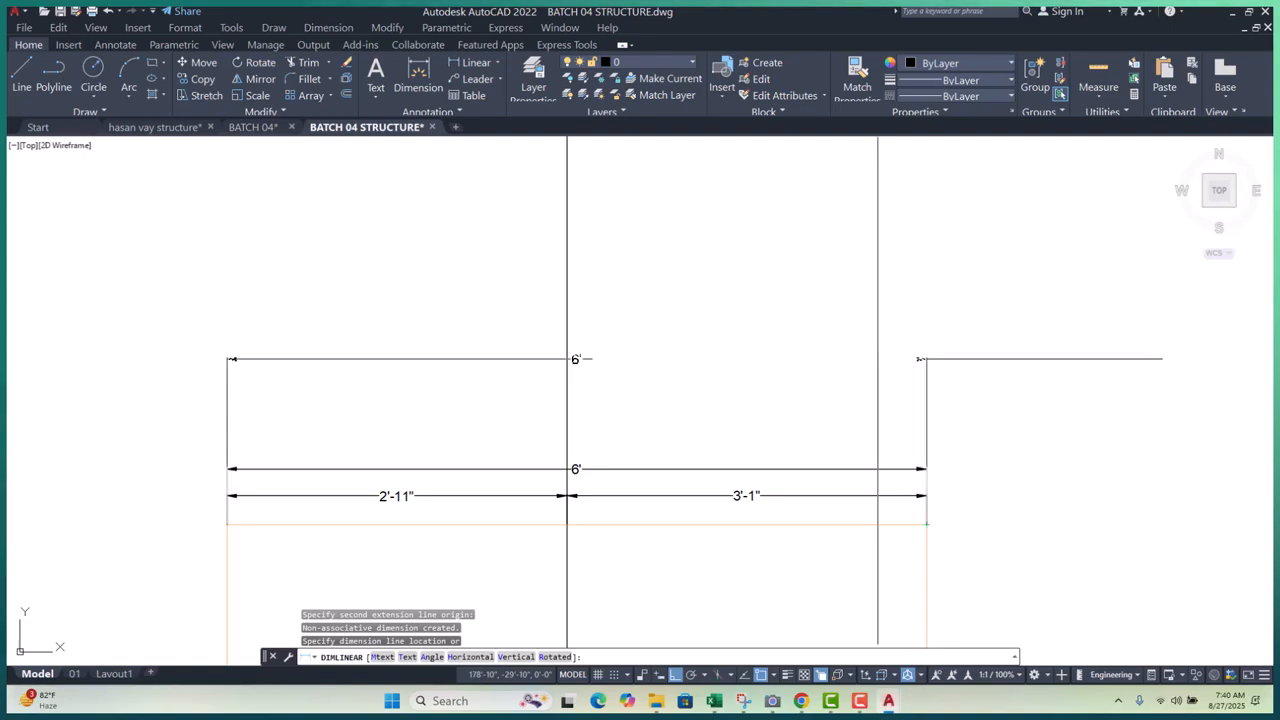
# - Place the second 6' dimension and stretch grid bubble A down onto the top dimension line
pyautogui.press('Return')
pyautogui.press('Escape')
pyautogui.press('Escape')
pyautogui.press('Escape')
pyautogui.scroll(-5, 726, 500)
pyautogui.click(710, 289)
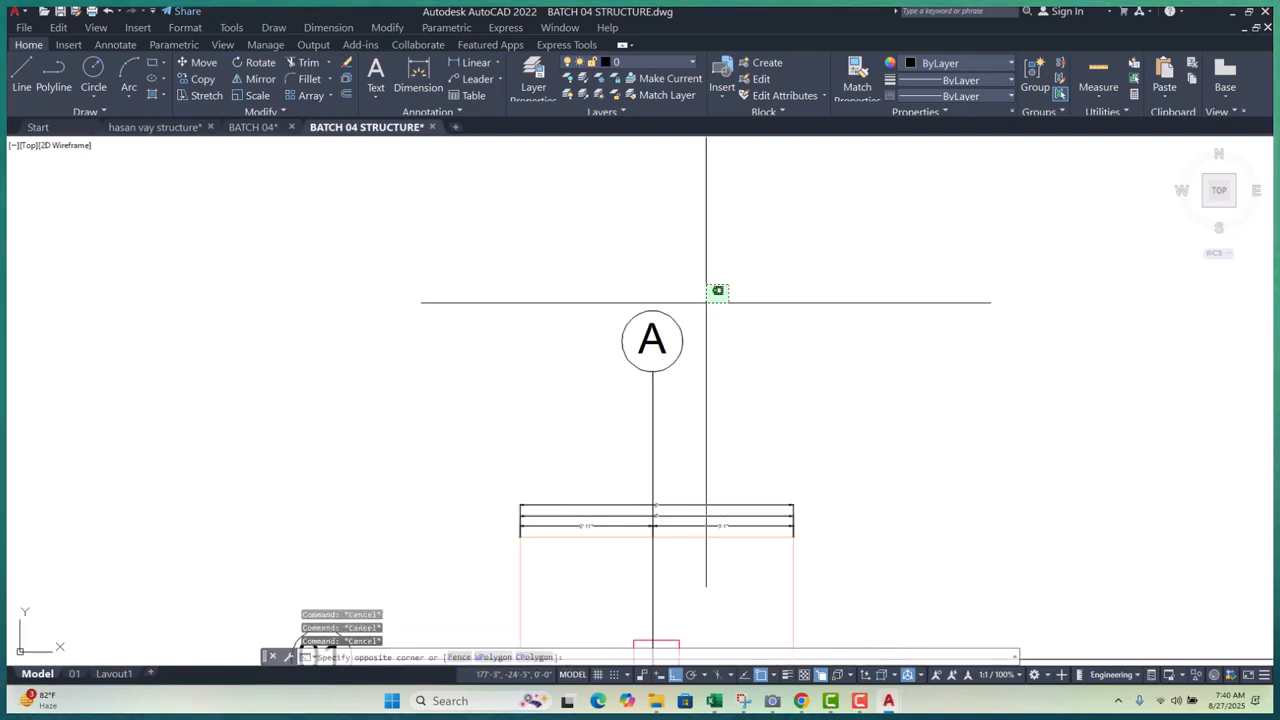
pyautogui.click(489, 403)
pyautogui.write('s')
pyautogui.press('Return')
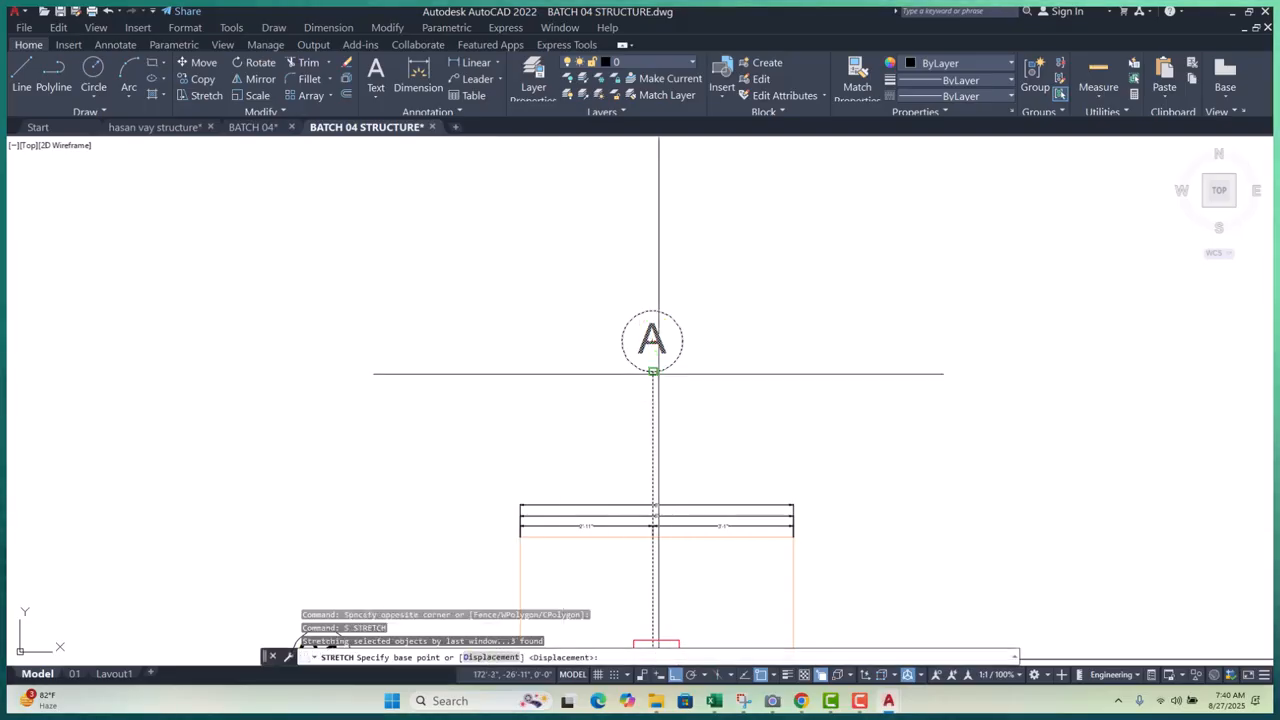
pyautogui.click(652, 371)
pyautogui.scroll(4, 669, 519)
pyautogui.scroll(4, 668, 519)
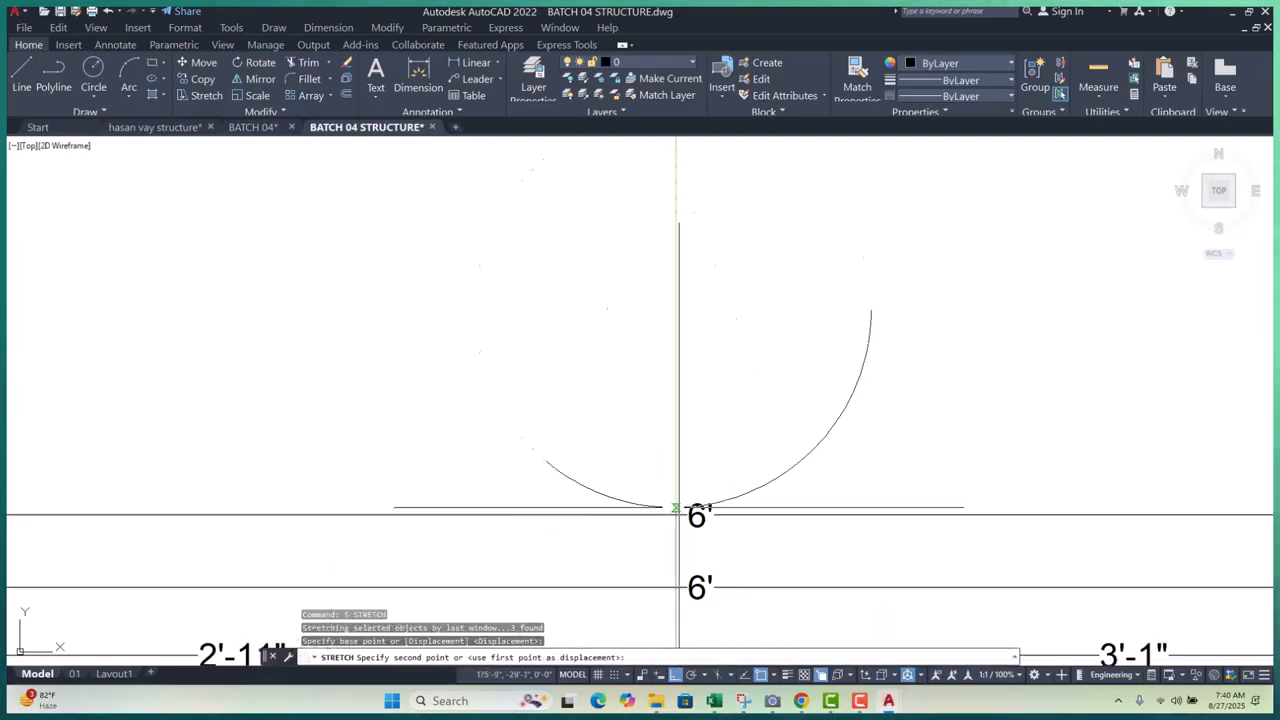
pyautogui.click(676, 512)
# - Erase the vertical grid line, then undo that erase
pyautogui.scroll(-6, 638, 435)
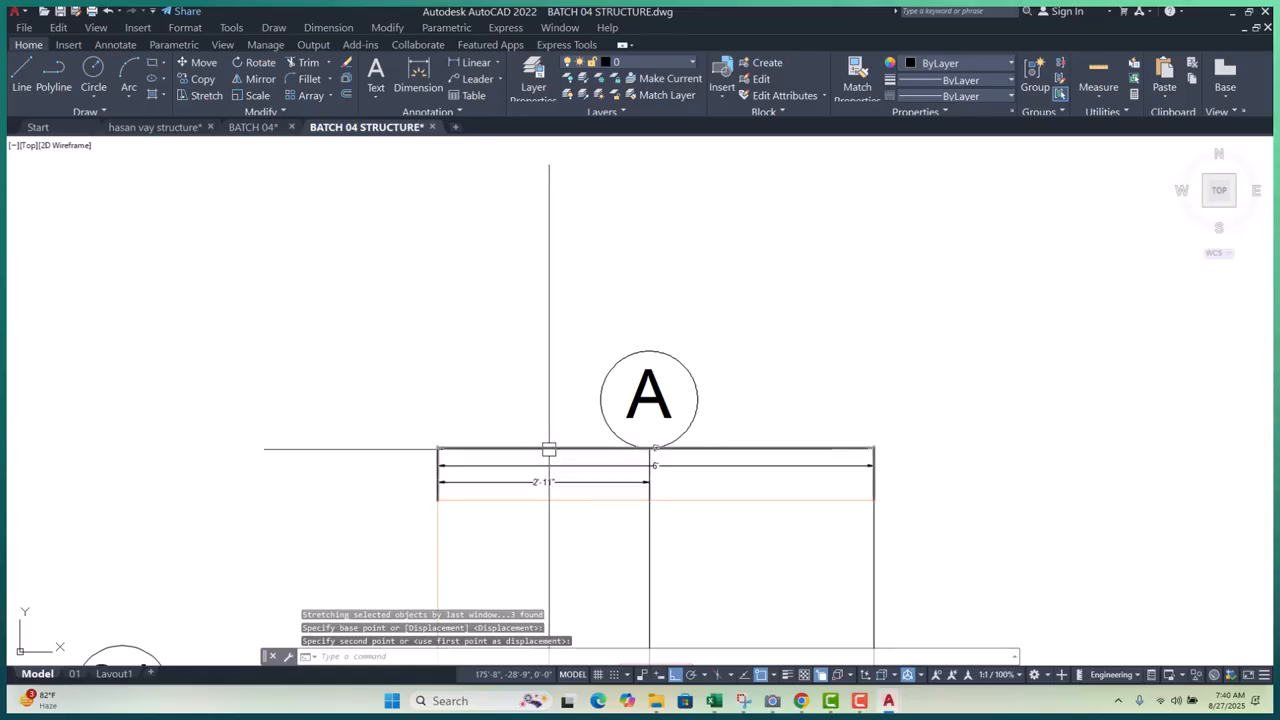
pyautogui.click(545, 397)
pyautogui.write('e')
pyautogui.press('Return')
pyautogui.scroll(4, 595, 418)
pyautogui.scroll(-4, 598, 423)
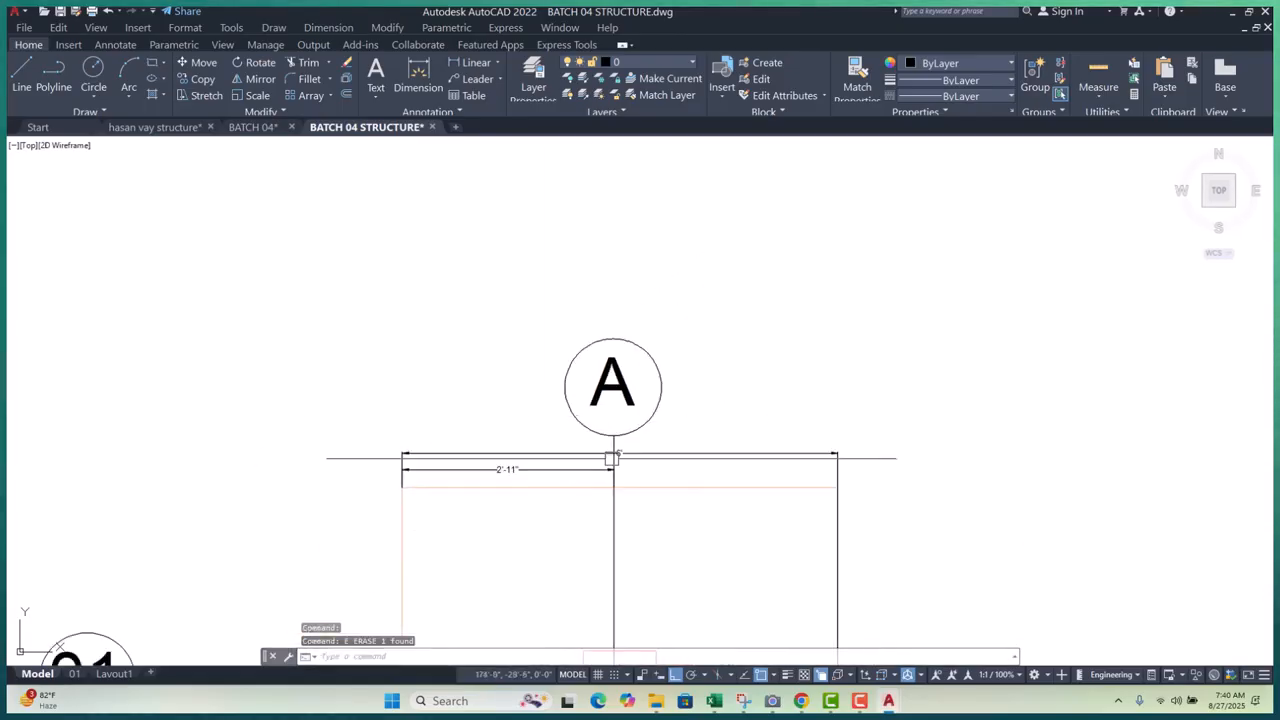
pyautogui.scroll(1, 576, 443)
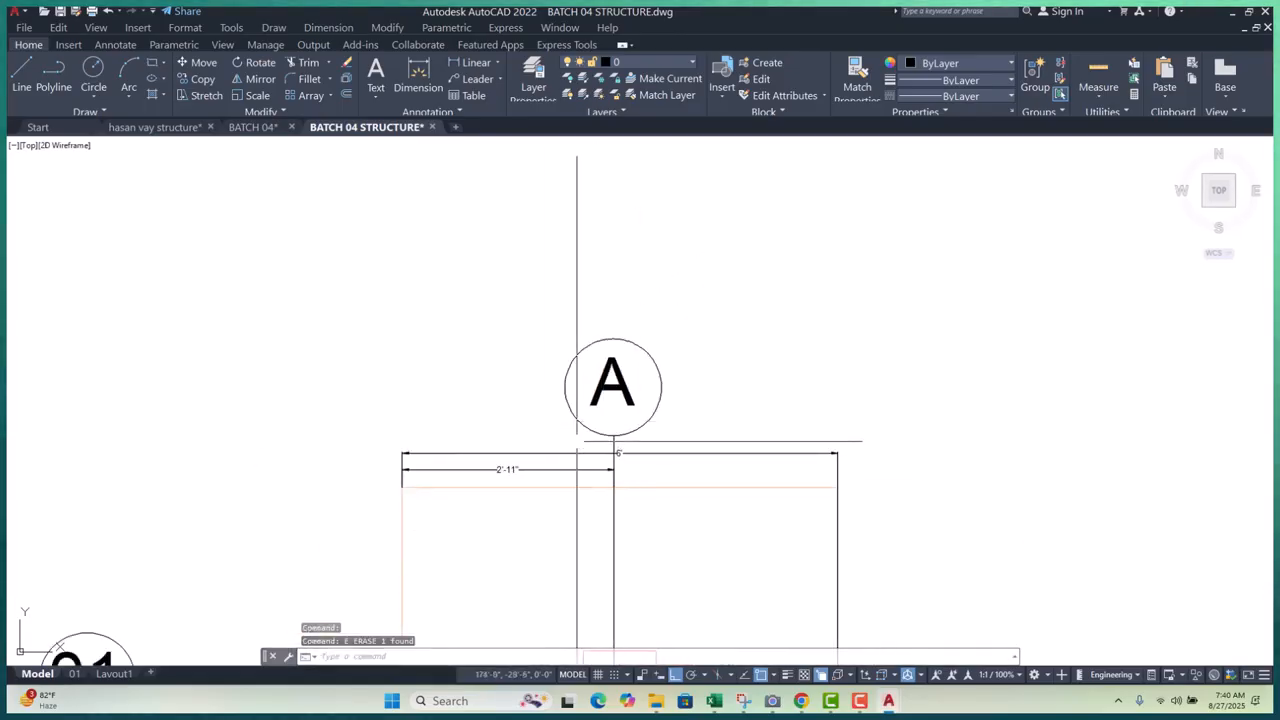
pyautogui.hotkey('ctrl', 'z')
pyautogui.hotkey('ctrl', 'z')
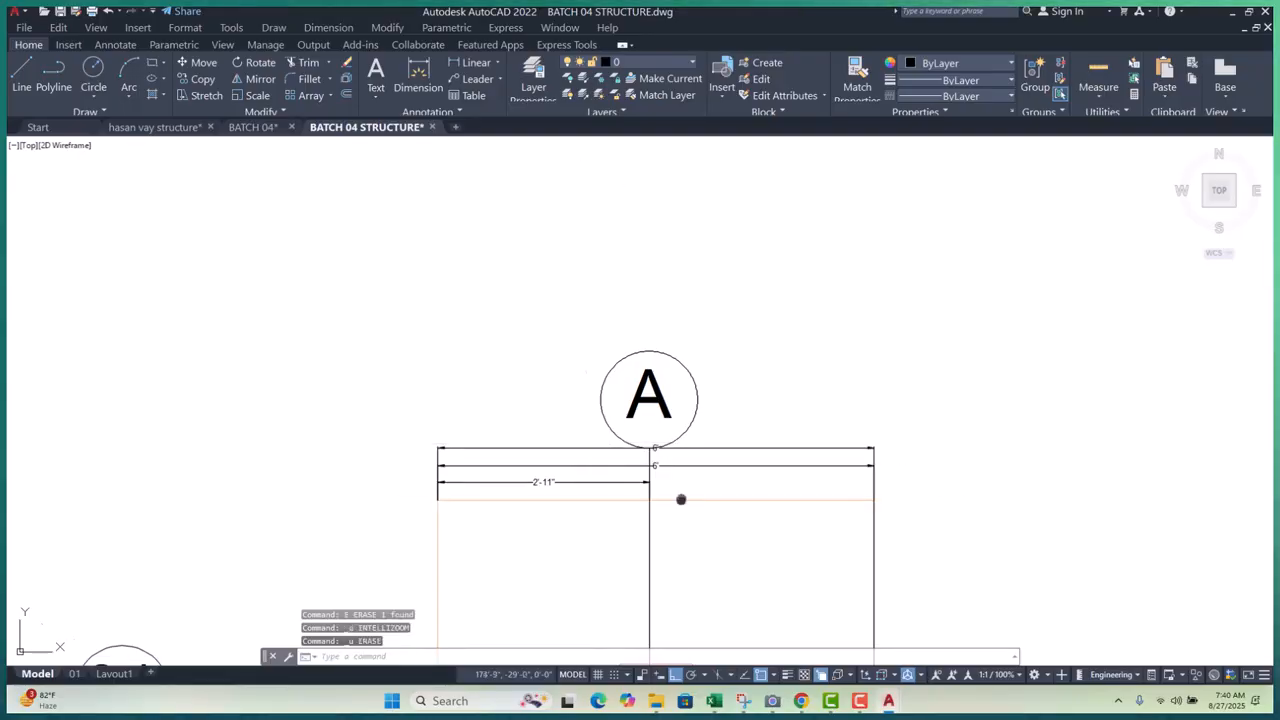
# - Move the right-hand footing dimension's end point onto the footing edge
pyautogui.scroll(-3, 540, 245)
pyautogui.scroll(3, 614, 405)
pyautogui.click(618, 414)
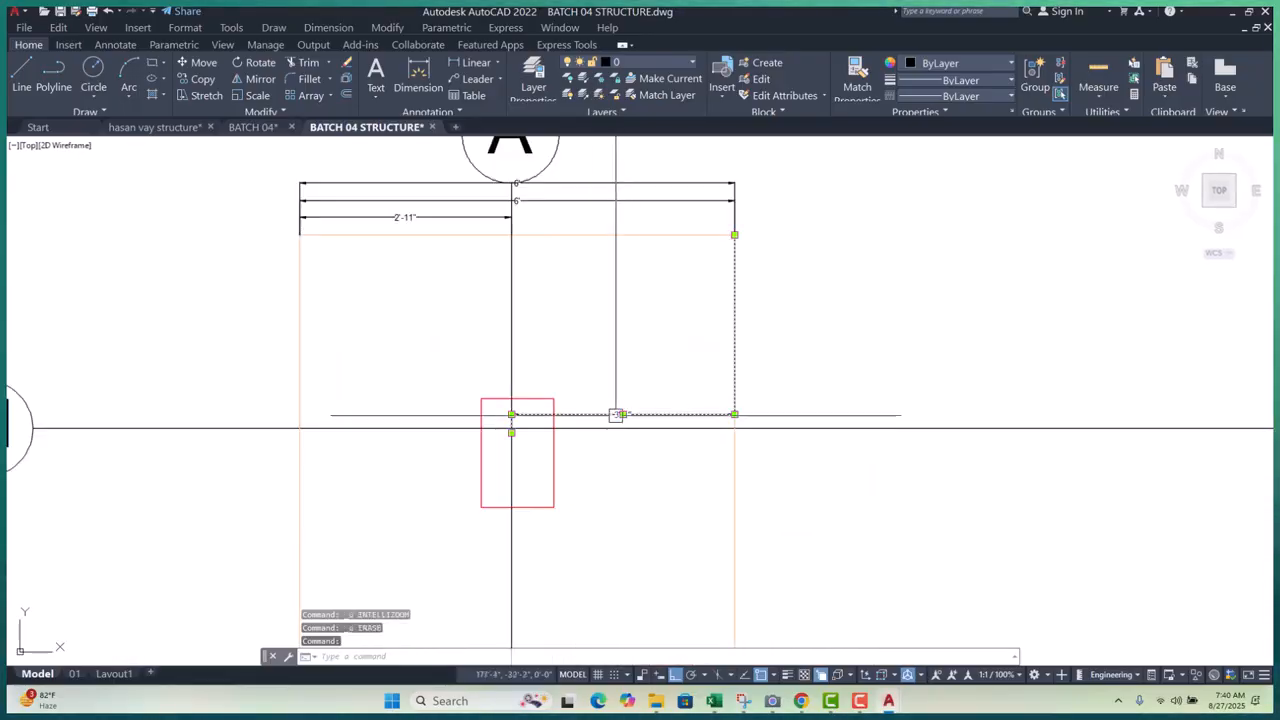
pyautogui.click(735, 413)
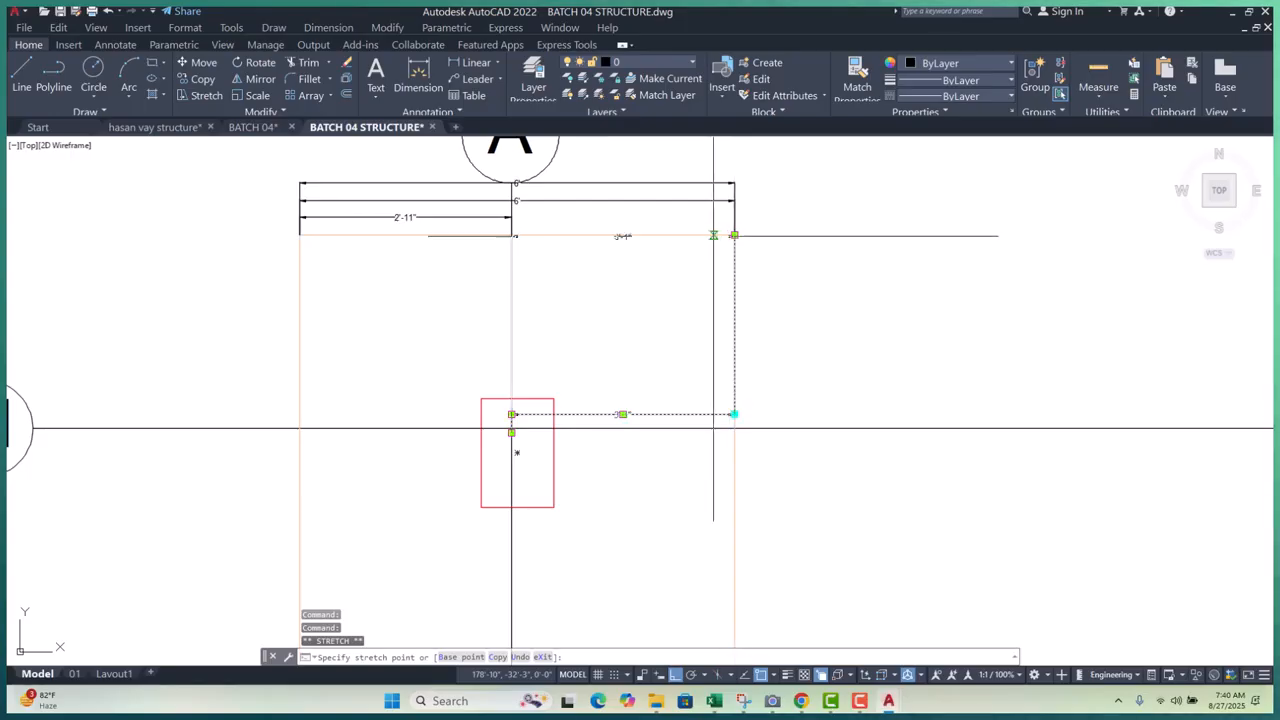
pyautogui.scroll(4, 532, 232)
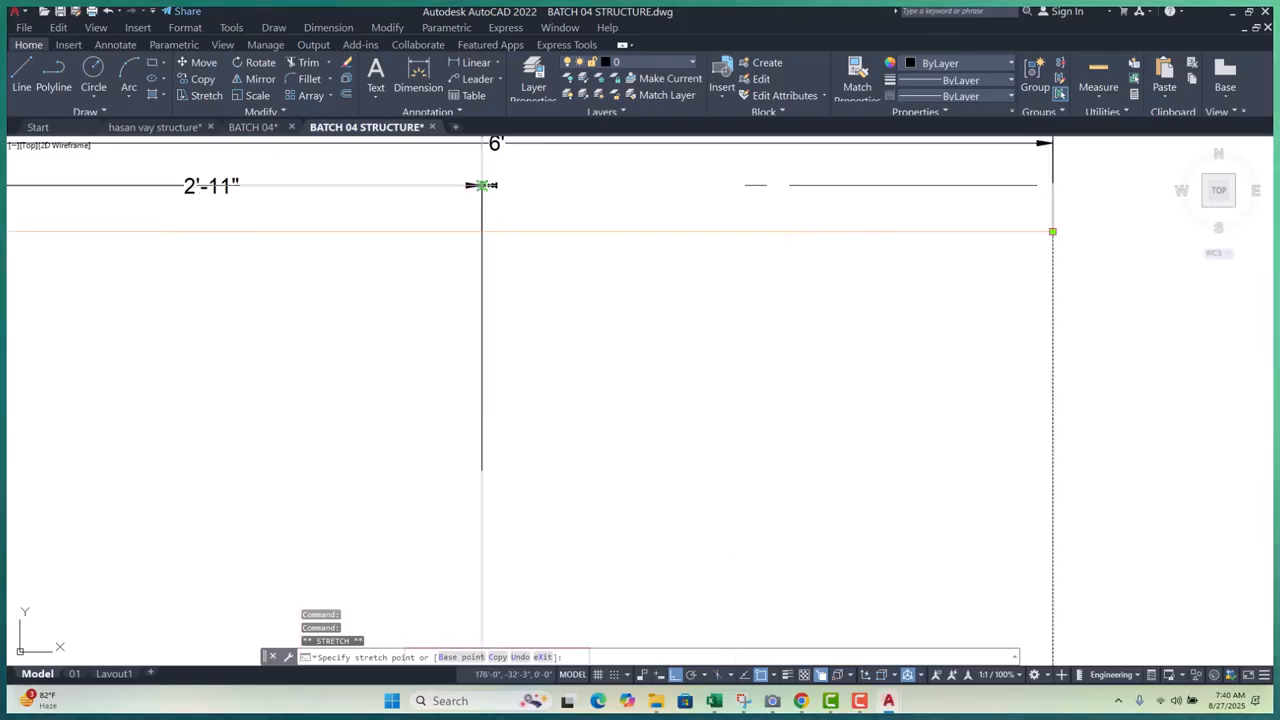
pyautogui.scroll(-3, 482, 188)
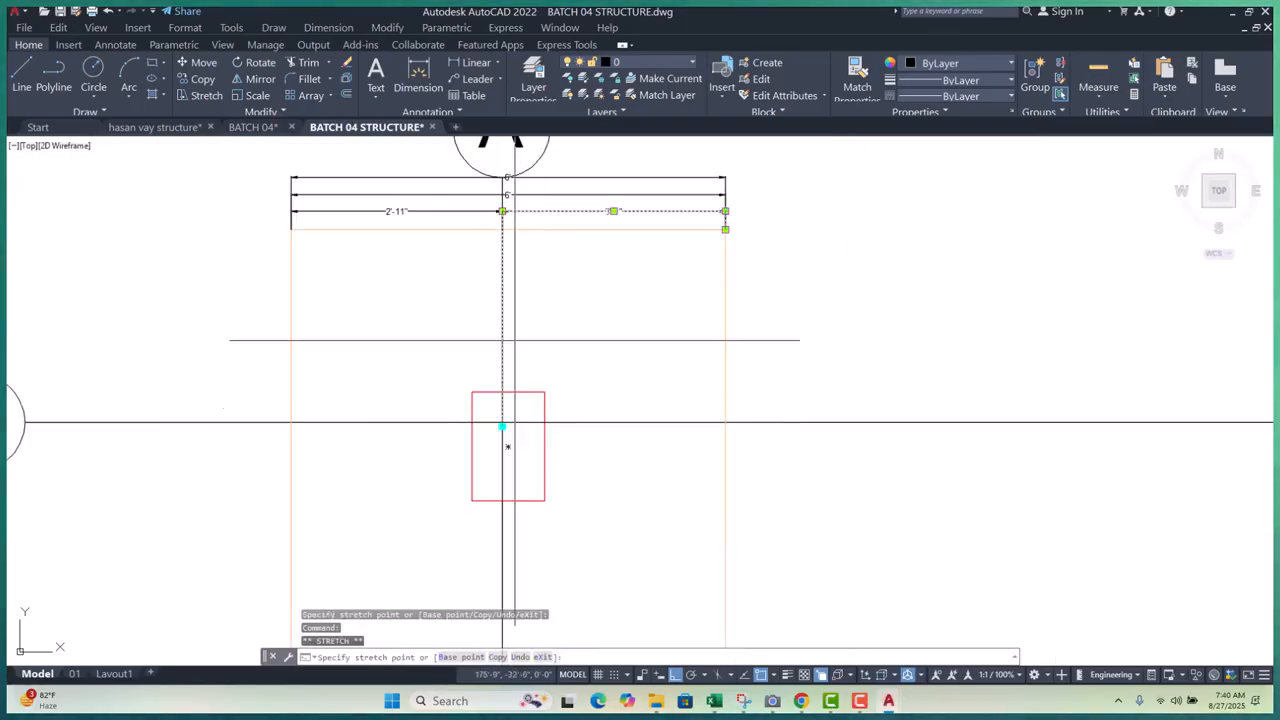
pyautogui.click(515, 228)
pyautogui.press('Escape')
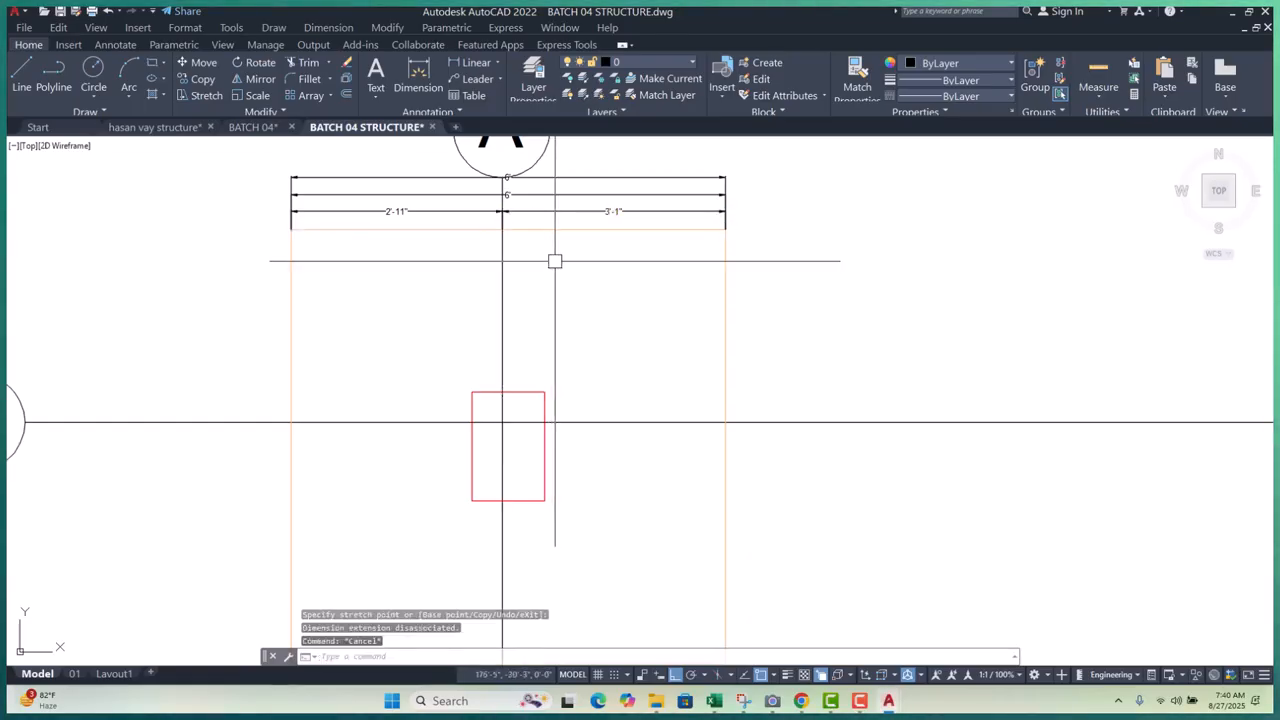
# - Erase the duplicate upper 6' dimension, leaving bubble A over the dimensions
pyautogui.scroll(5, 588, 294)
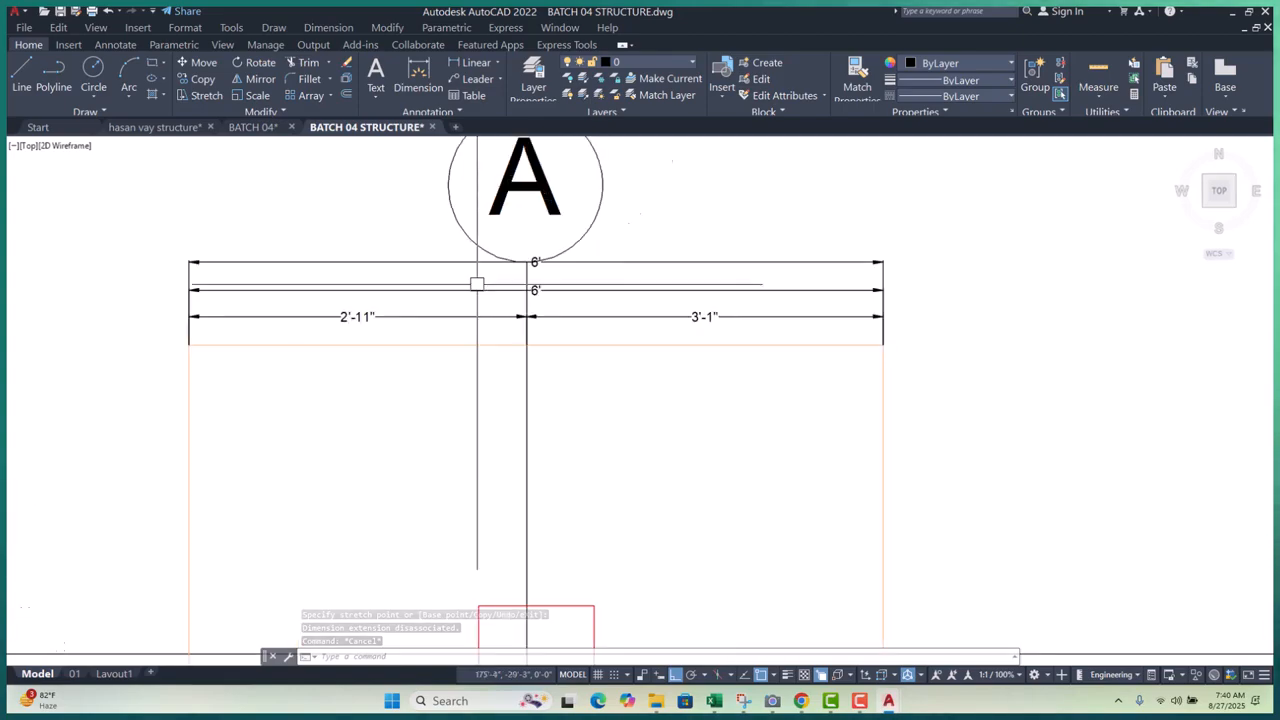
pyautogui.scroll(-5, 587, 344)
pyautogui.scroll(3, 587, 344)
pyautogui.click(627, 308)
pyautogui.write('e')
pyautogui.press('Return')
pyautogui.scroll(-4, 612, 349)
pyautogui.moveTo(632, 325); pyautogui.dragTo(600, 380, button='middle')
pyautogui.press('Escape')
pyautogui.press('Escape')
pyautogui.press('Escape')
# - Add a small MTEXT 'A' label inside grid bubble A
pyautogui.write('m')
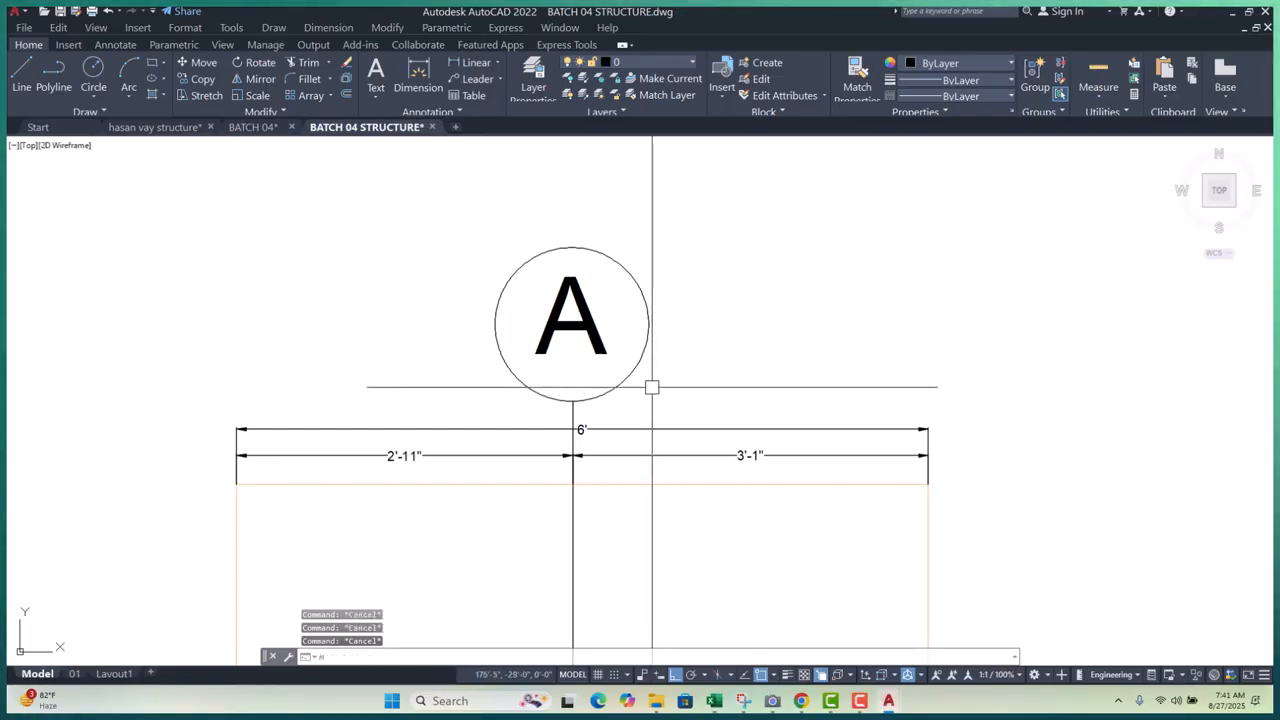
pyautogui.write('t')
pyautogui.press('Return')
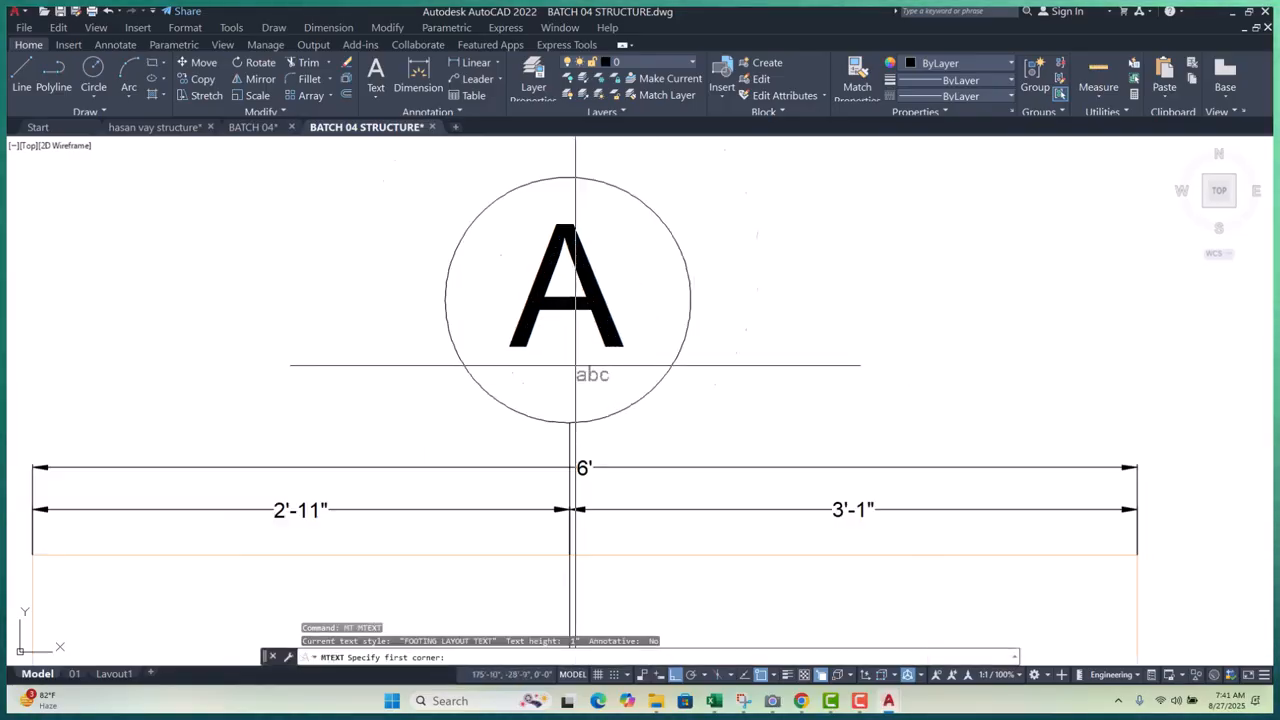
pyautogui.scroll(5, 590, 370)
pyautogui.click(560, 390)
pyautogui.click(632, 430)
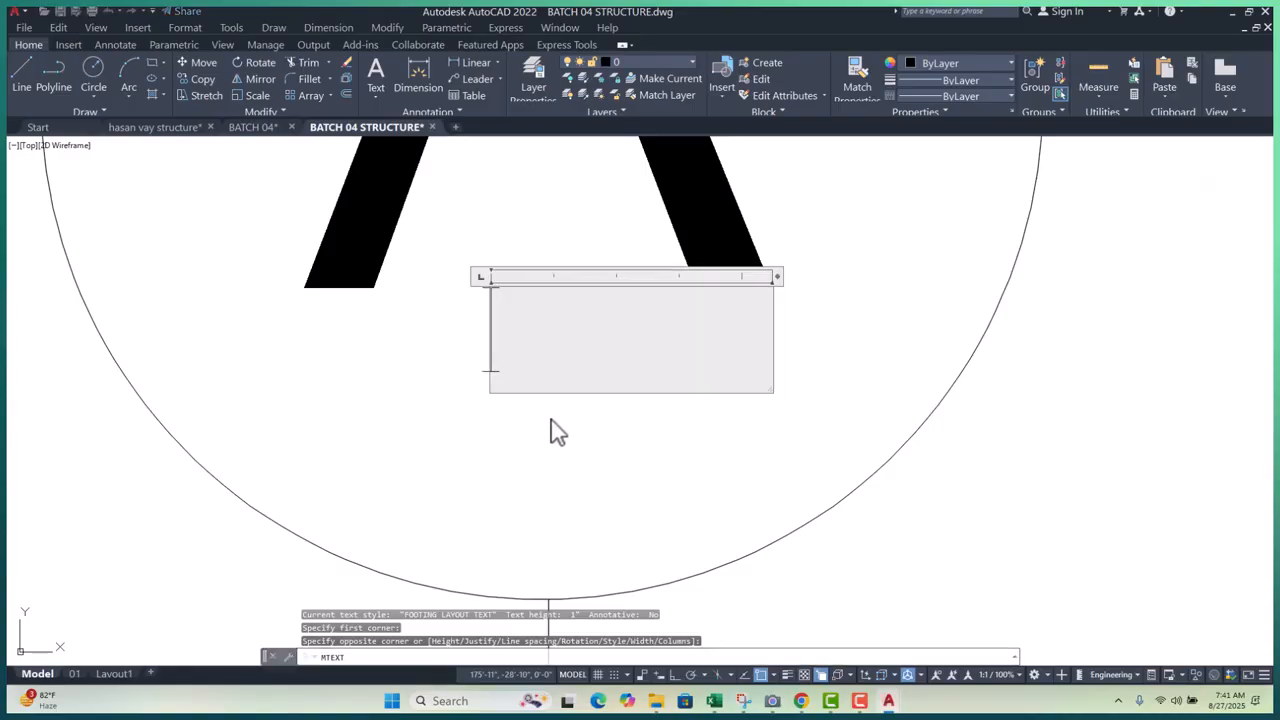
pyautogui.scroll(-3, 560, 435)
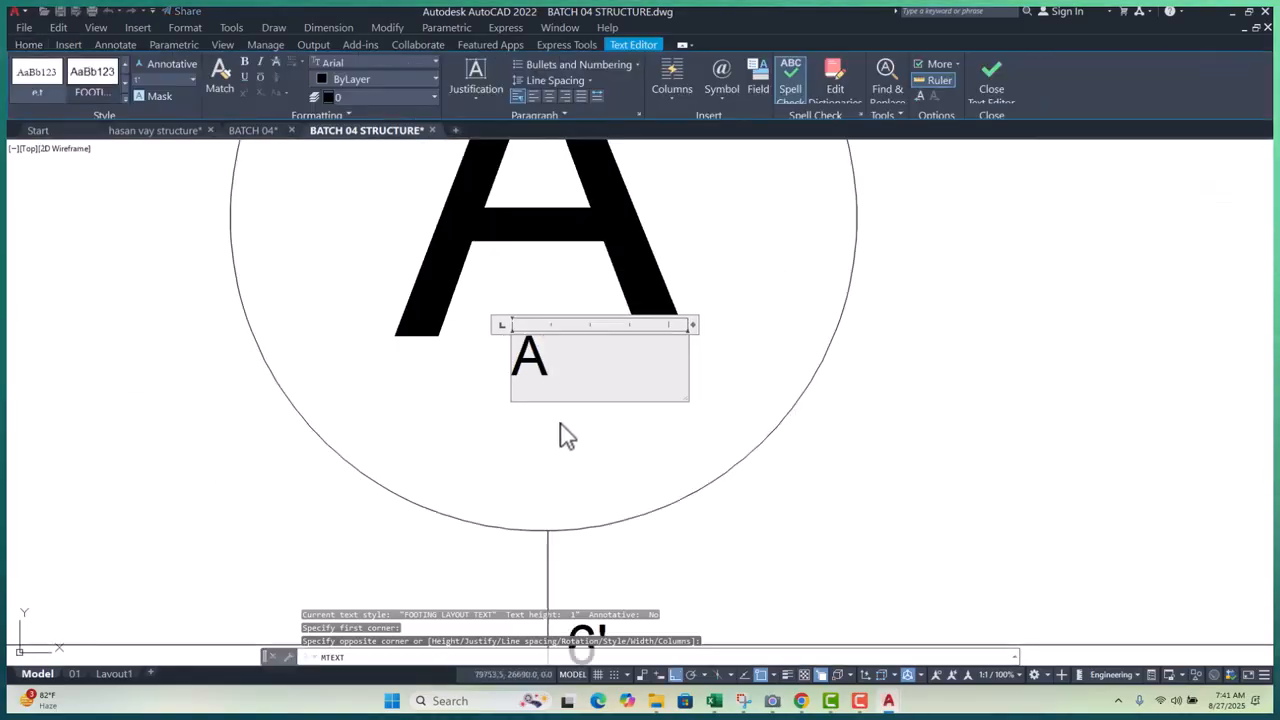
pyautogui.scroll(-6, 560, 435)
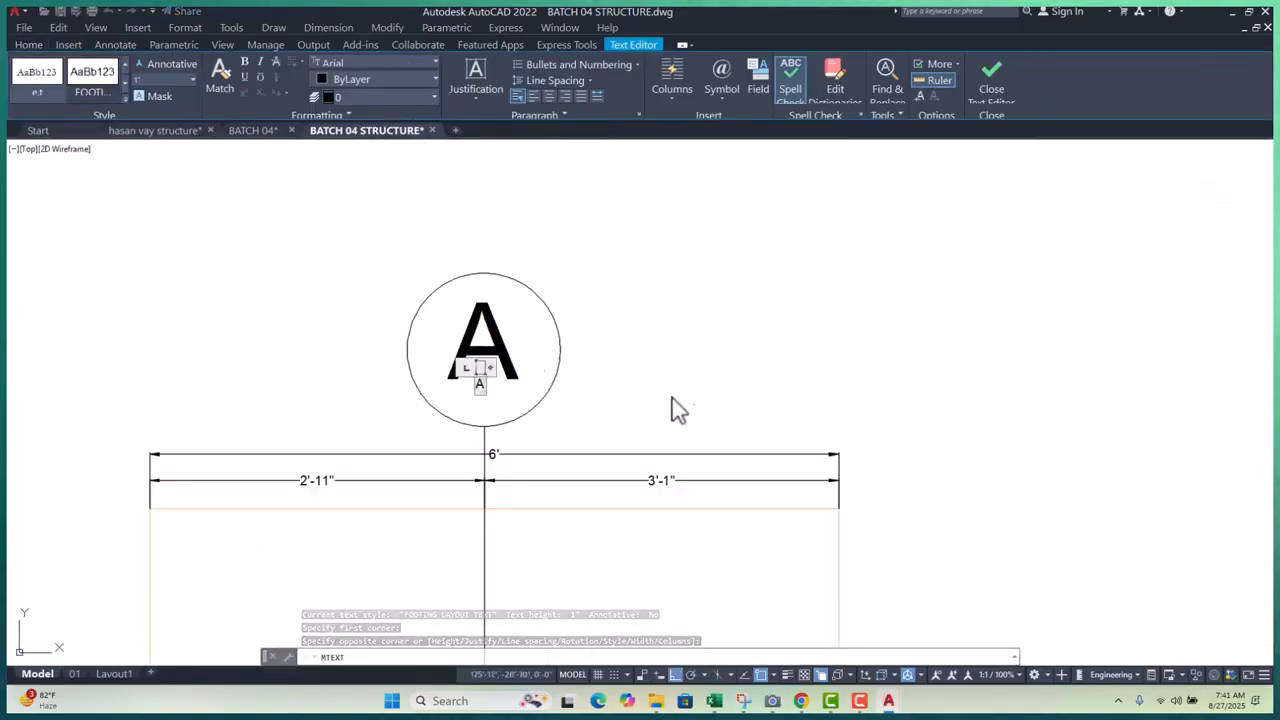
pyautogui.press('Escape')
pyautogui.scroll(-5, 620, 350)
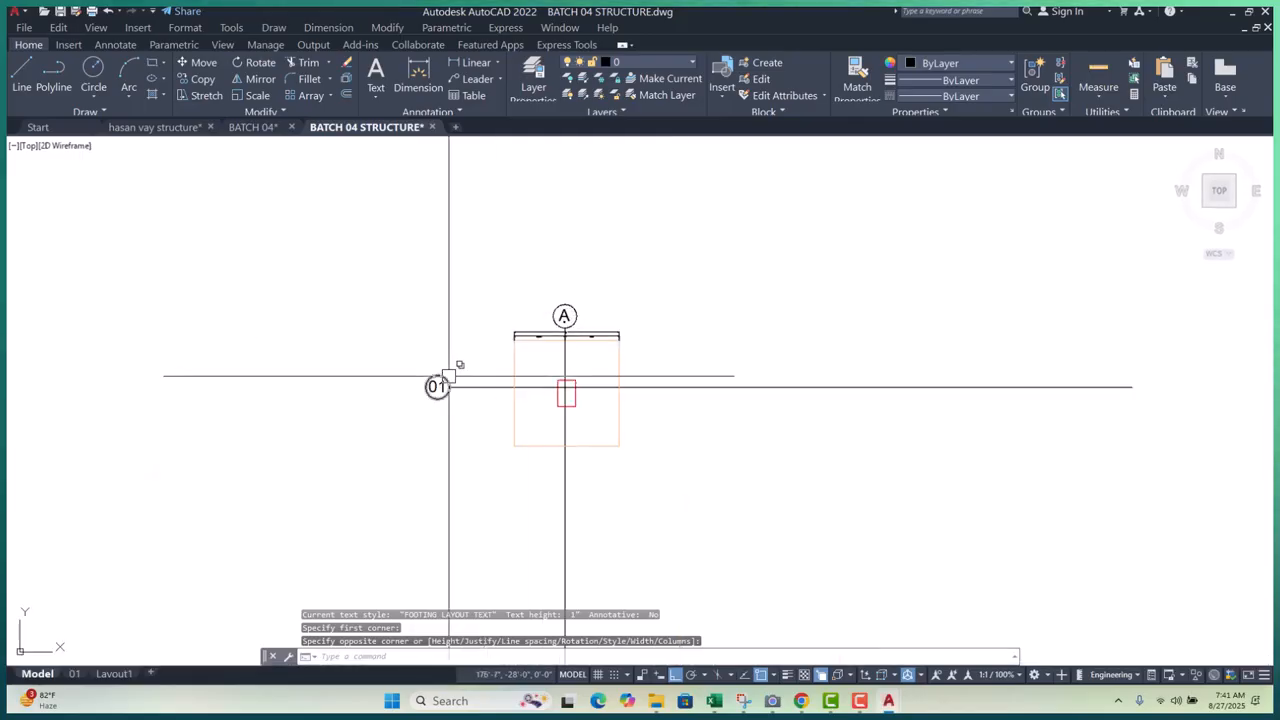
pyautogui.scroll(4, 449, 376)
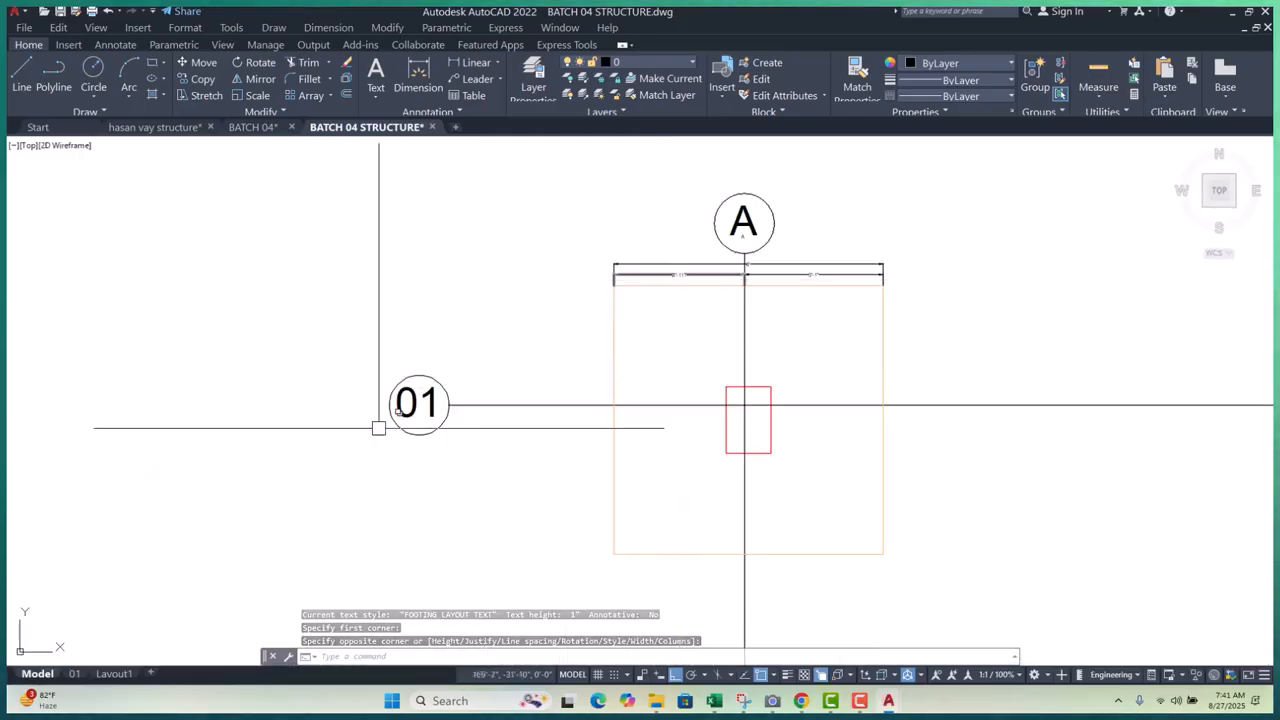
pyautogui.scroll(8, 397, 420)
# - Write a temporary small 'QW' MTEXT inside bubble 01
pyautogui.write('M')
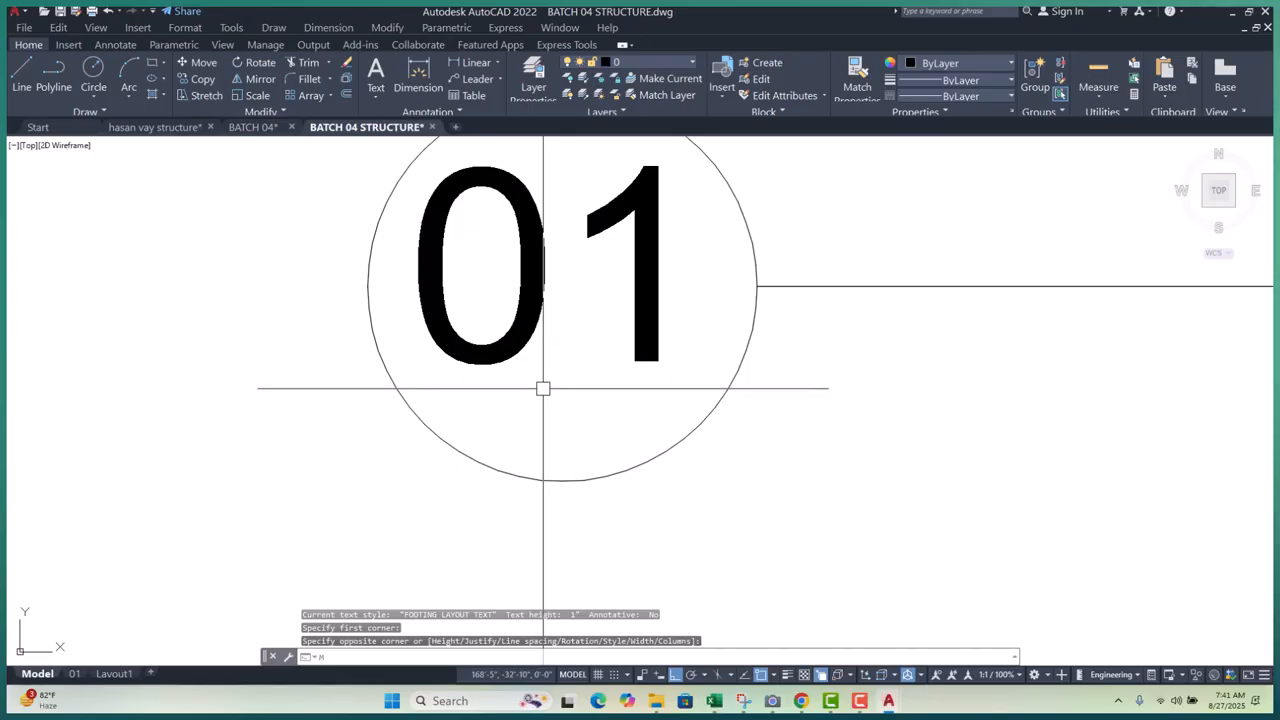
pyautogui.write('T')
pyautogui.press('Return')
pyautogui.scroll(2, 543, 388)
pyautogui.click(543, 359)
pyautogui.click(691, 422)
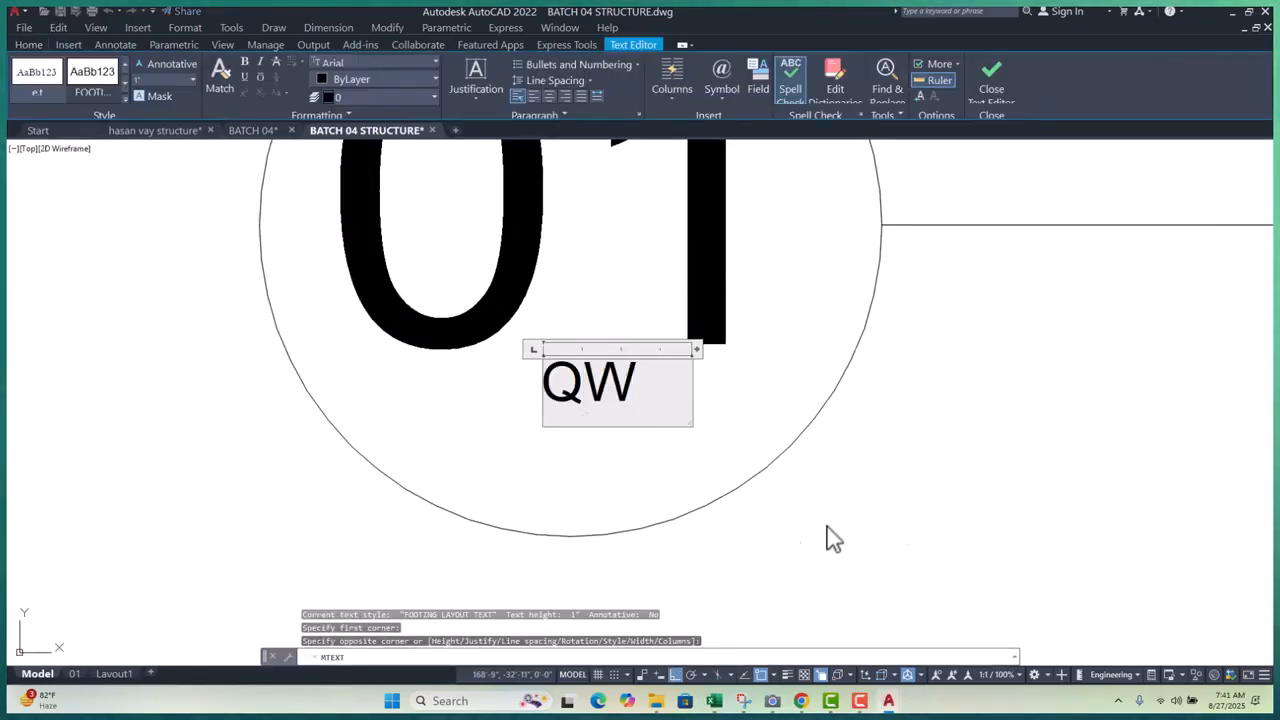
pyautogui.click(940, 523)
pyautogui.scroll(-5, 550, 456)
pyautogui.press('Escape')
pyautogui.press('Escape')
pyautogui.press('Escape')
# - Match the big '01' text to the QW text's size with MATCHPROP
pyautogui.write('M')
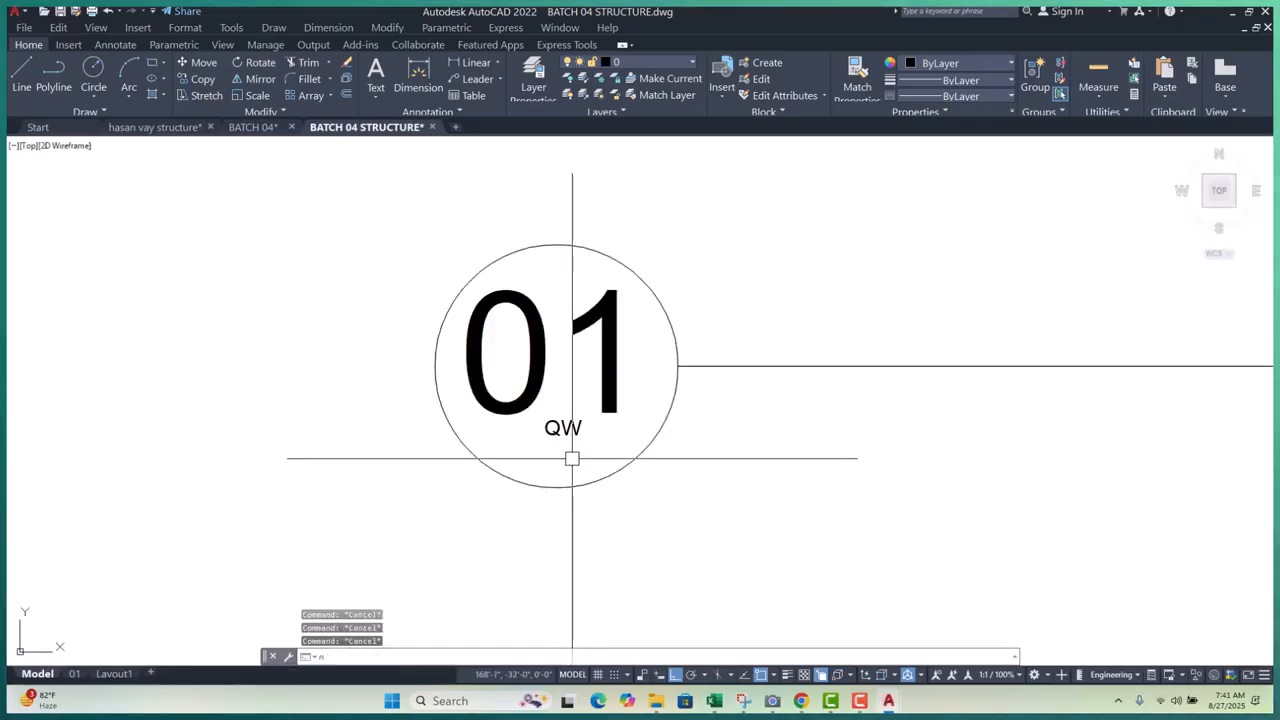
pyautogui.write('A')
pyautogui.press('Return')
pyautogui.click(563, 424)
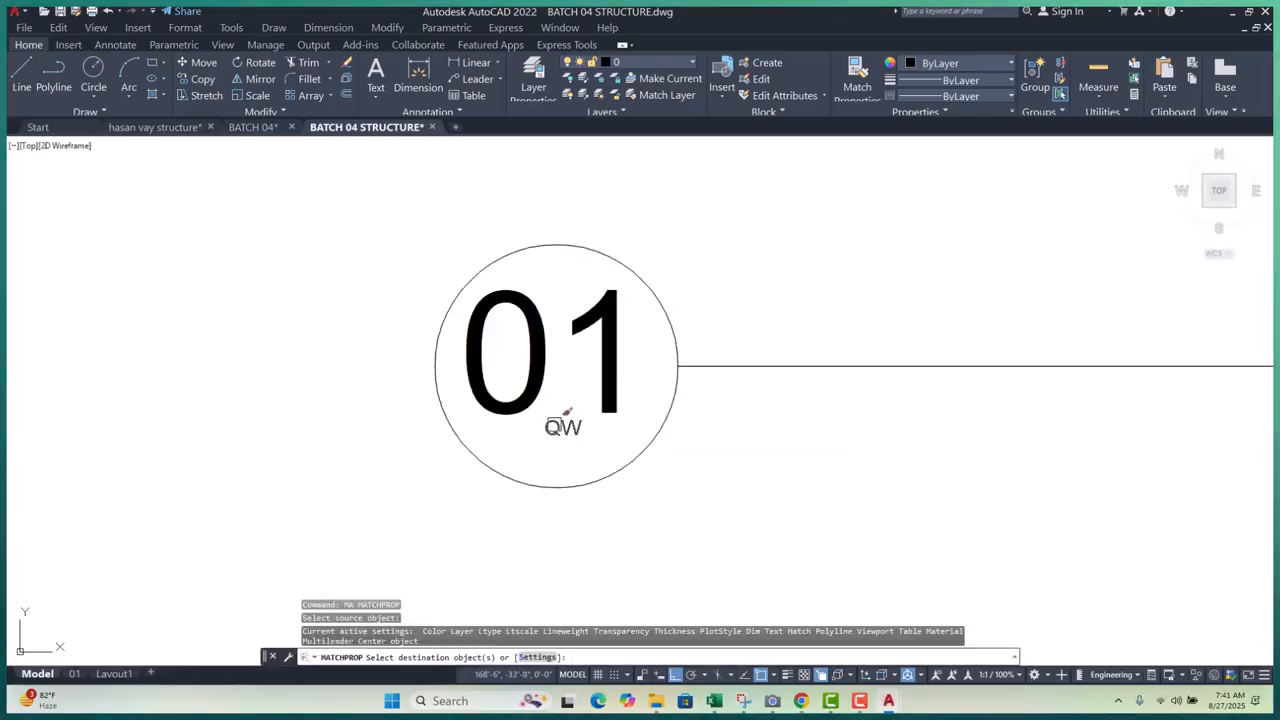
pyautogui.click(565, 410)
pyautogui.press('Escape')
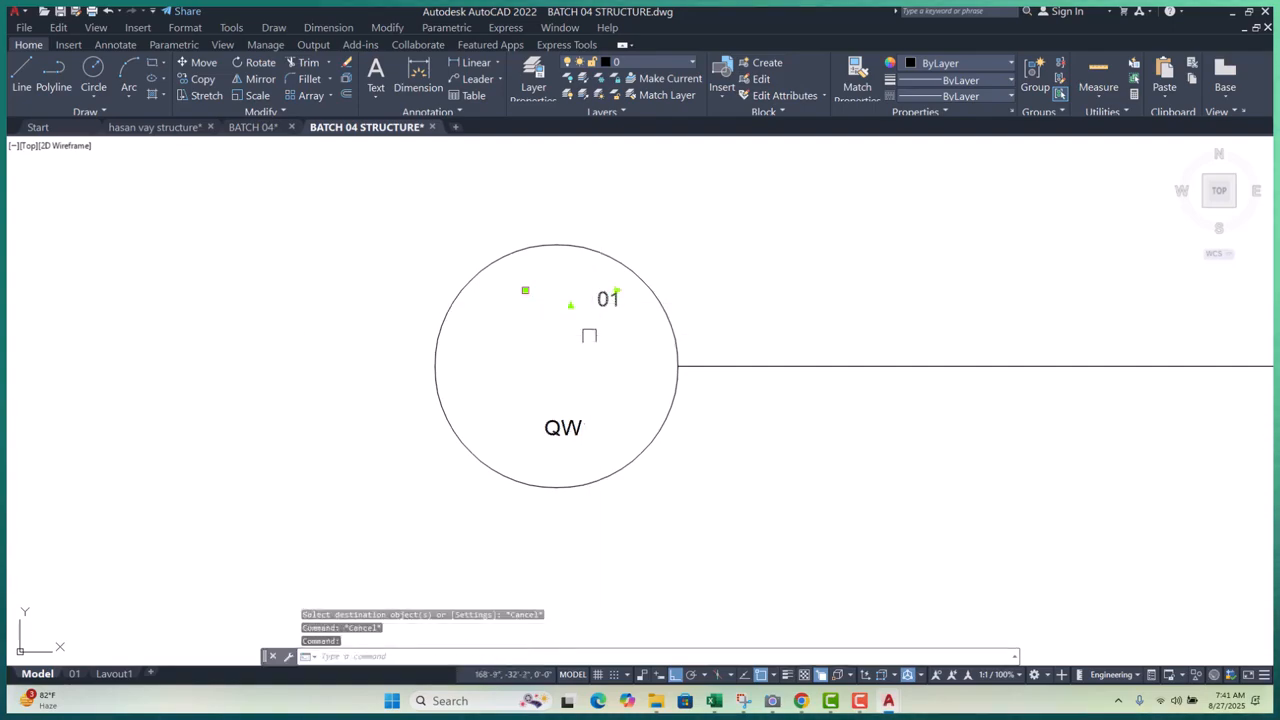
# - Cut and paste the resized '01' into the circle and erase the QW helper text
pyautogui.hotkey('ctrl', 'x')
pyautogui.hotkey('ctrl', 'v')
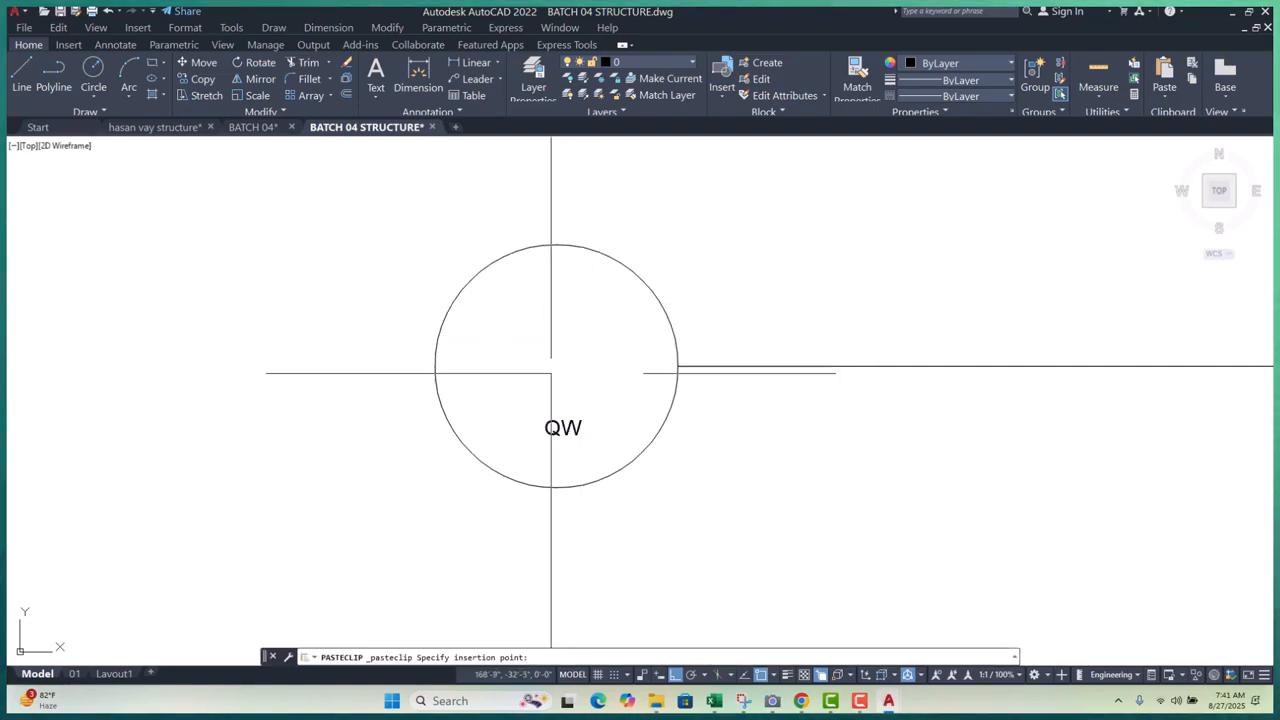
pyautogui.click(545, 410)
pyautogui.click(563, 427)
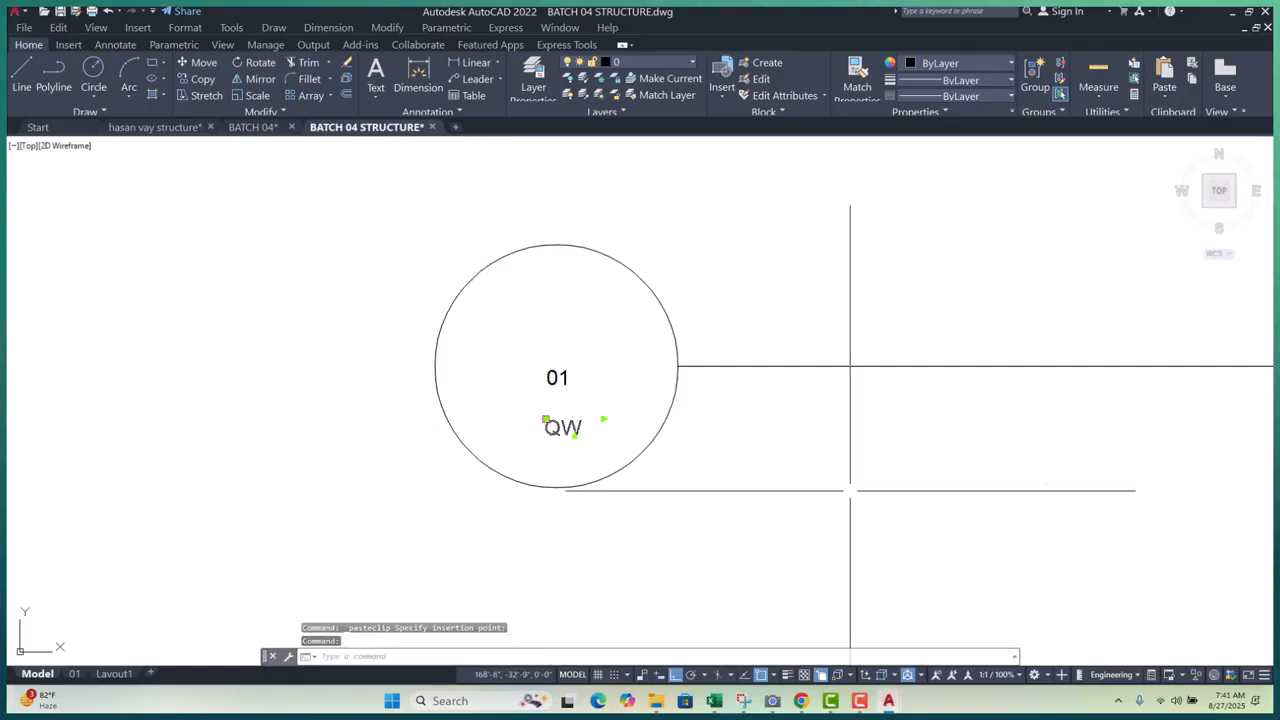
pyautogui.write('e')
pyautogui.press('Return')
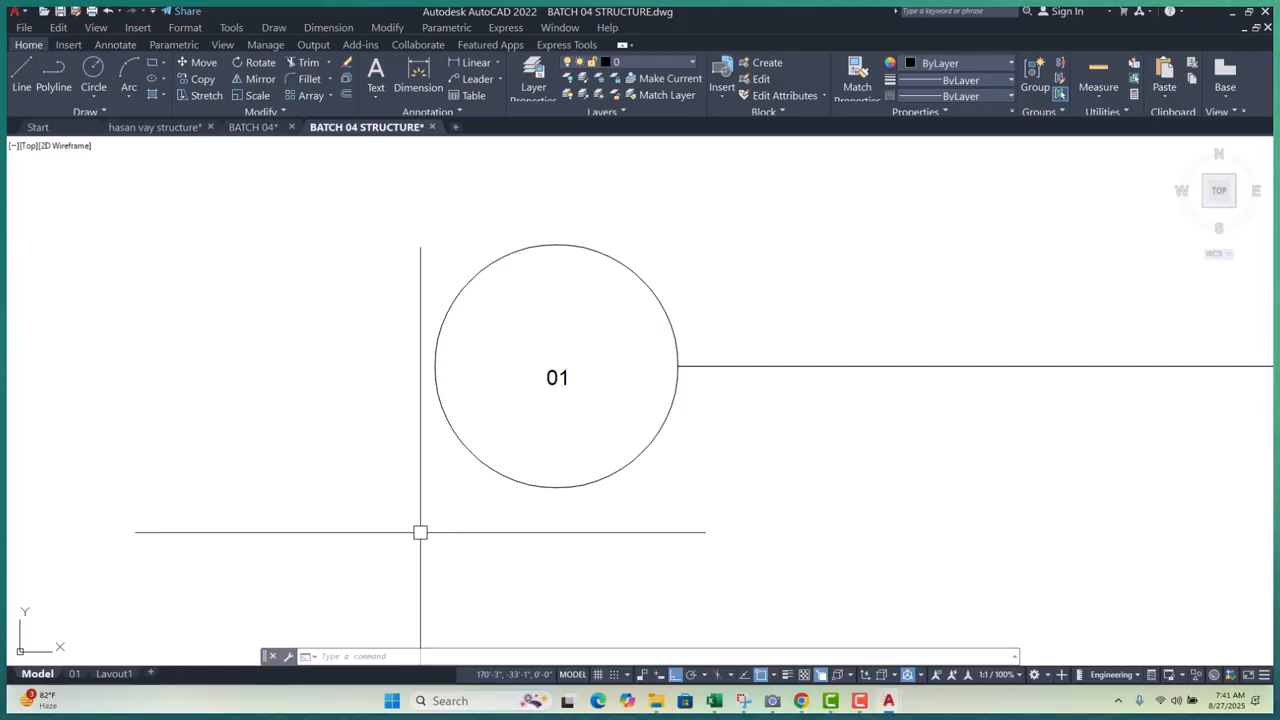
# - Erase the oversized letter A from grid bubble A
pyautogui.scroll(-6, 486, 431)
pyautogui.scroll(4, 510, 375)
pyautogui.click(523, 368)
pyautogui.click(449, 411)
pyautogui.scroll(-6, 433, 423)
pyautogui.scroll(6, 652, 291)
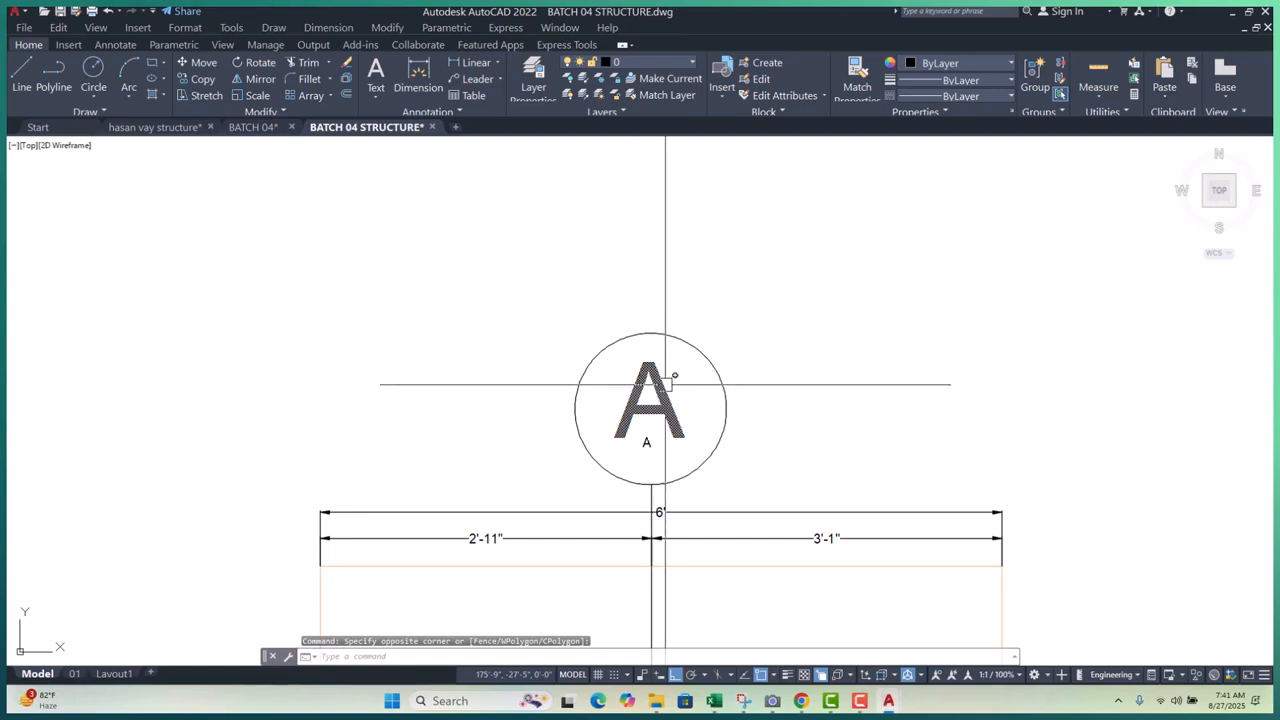
pyautogui.click(665, 384)
pyautogui.press('Escape')
pyautogui.click(659, 387)
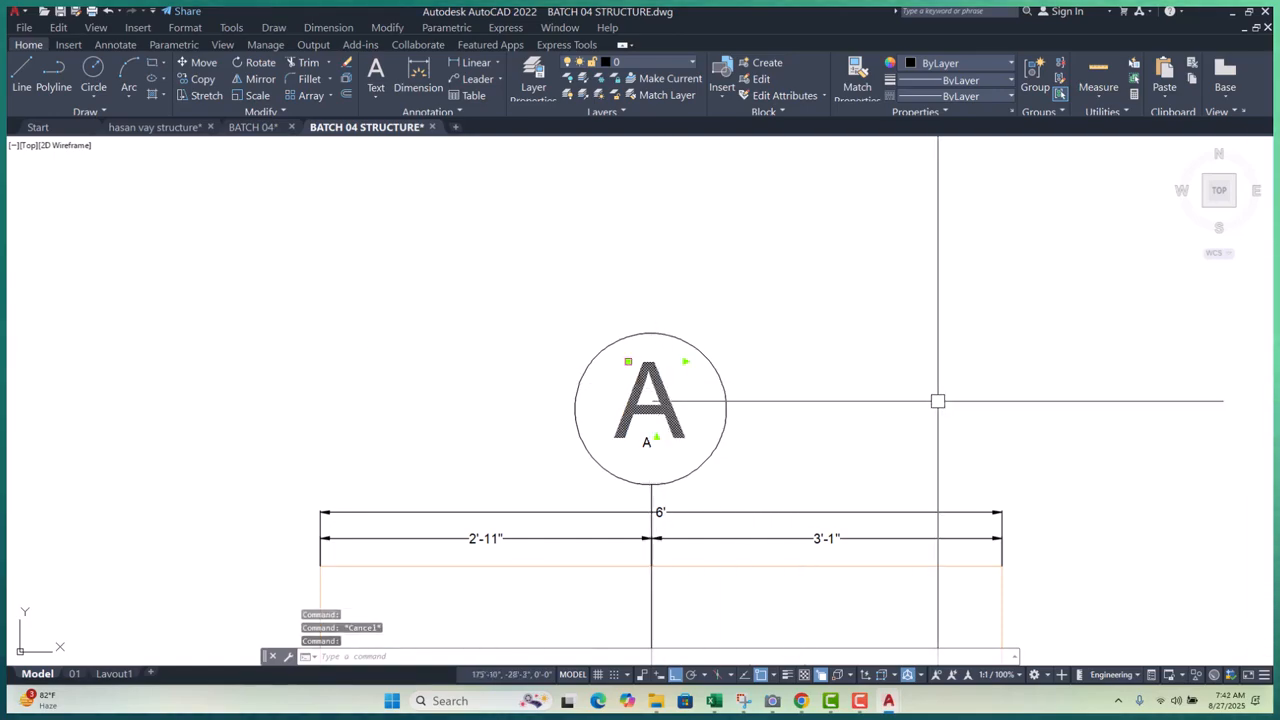
pyautogui.write('e')
pyautogui.press('Return')
# - Window-select the circles of bubbles A and 01 together
pyautogui.click(814, 329)
pyautogui.click(614, 386)
pyautogui.scroll(-5, 799, 345)
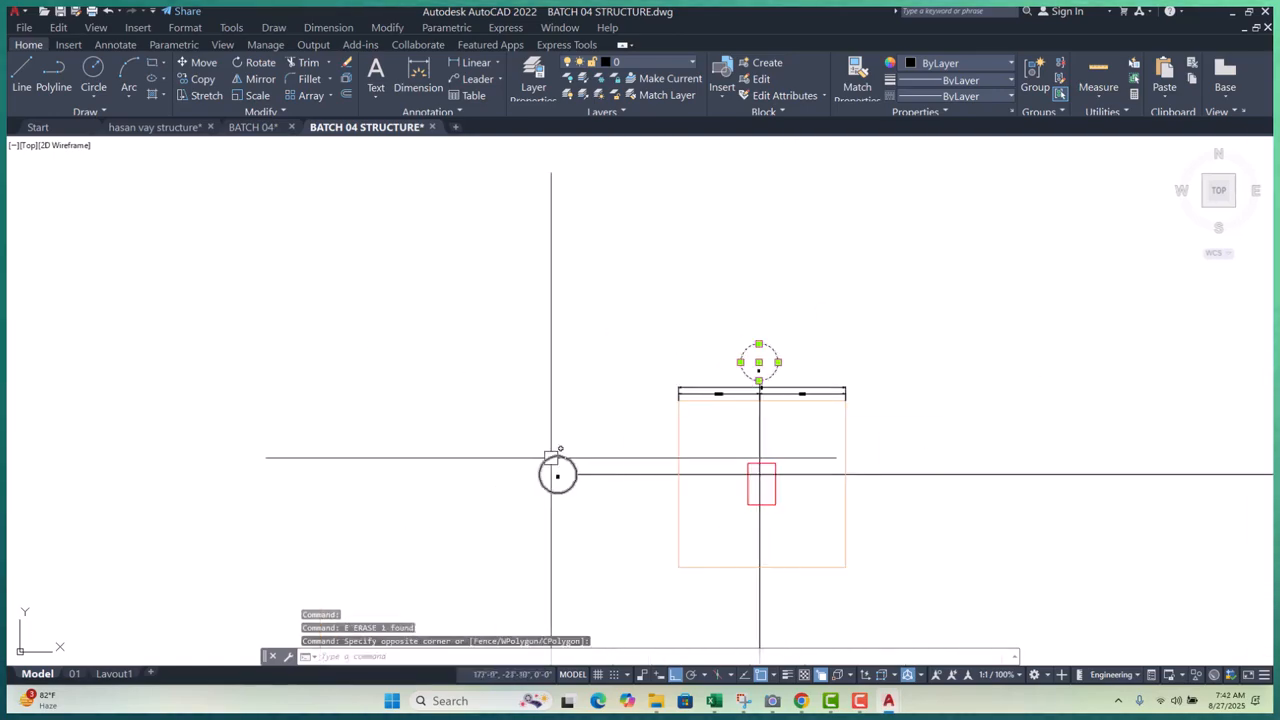
pyautogui.scroll(4, 551, 458)
pyautogui.click(629, 430)
pyautogui.click(540, 455)
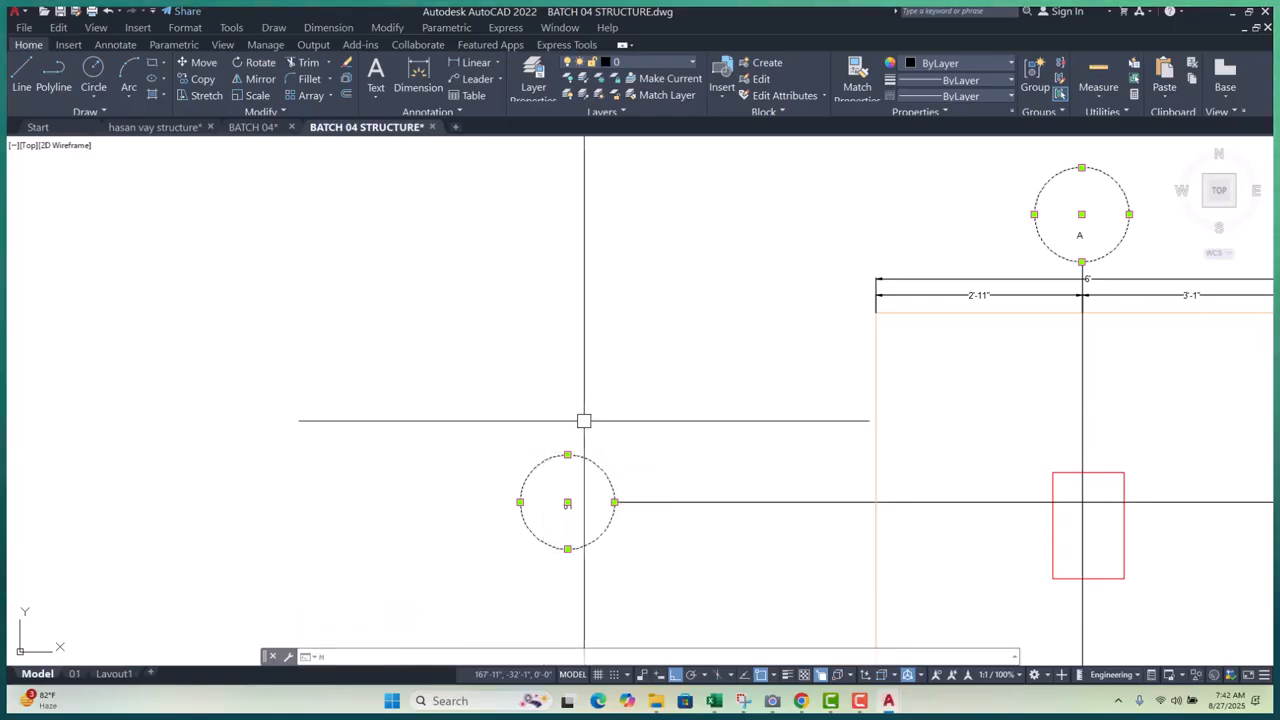
# - Change both bubble circles' radius from 8" to 2 in the Properties palette
pyautogui.write('mo')
pyautogui.press('Return')
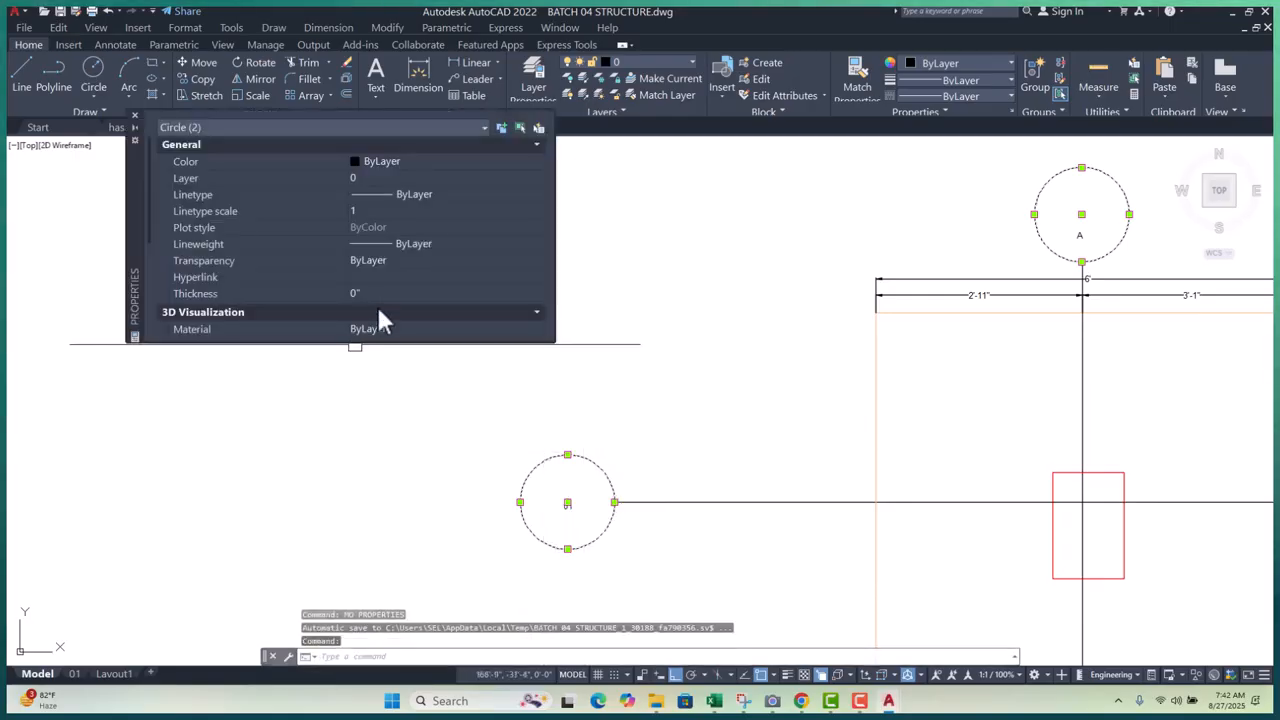
pyautogui.scroll(-3, 380, 305)
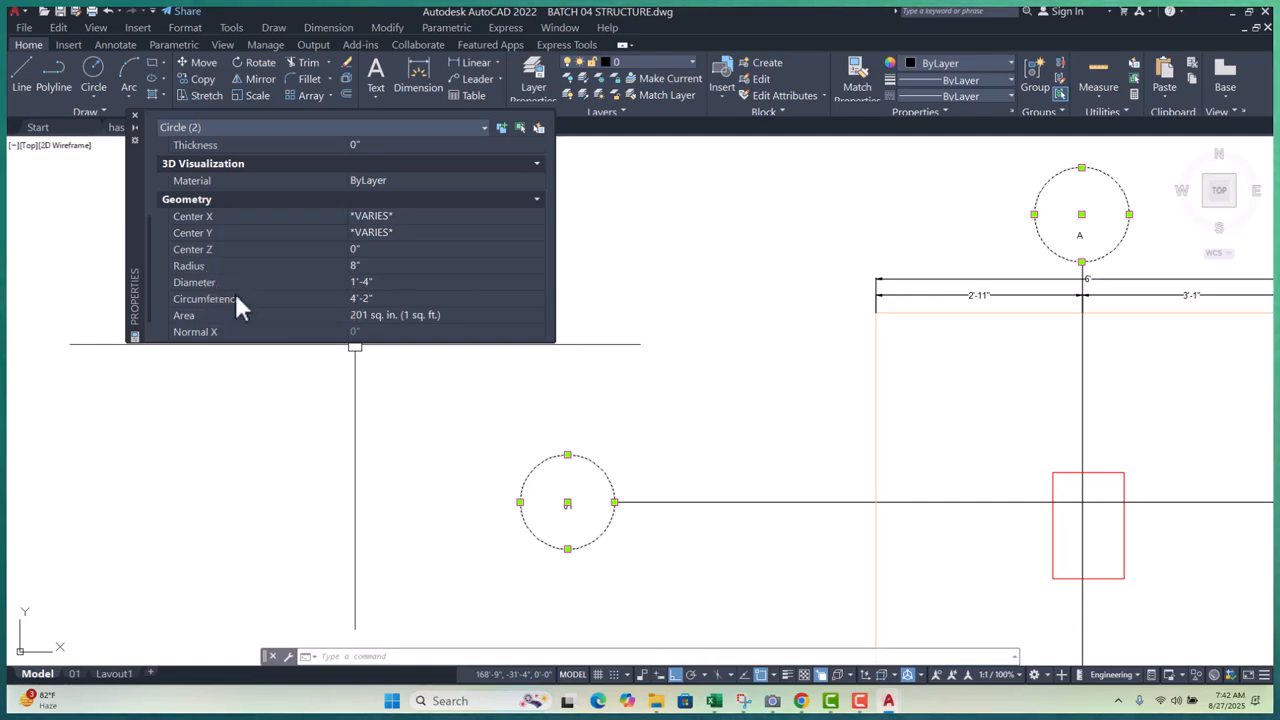
pyautogui.click(371, 266)
pyautogui.write('2')
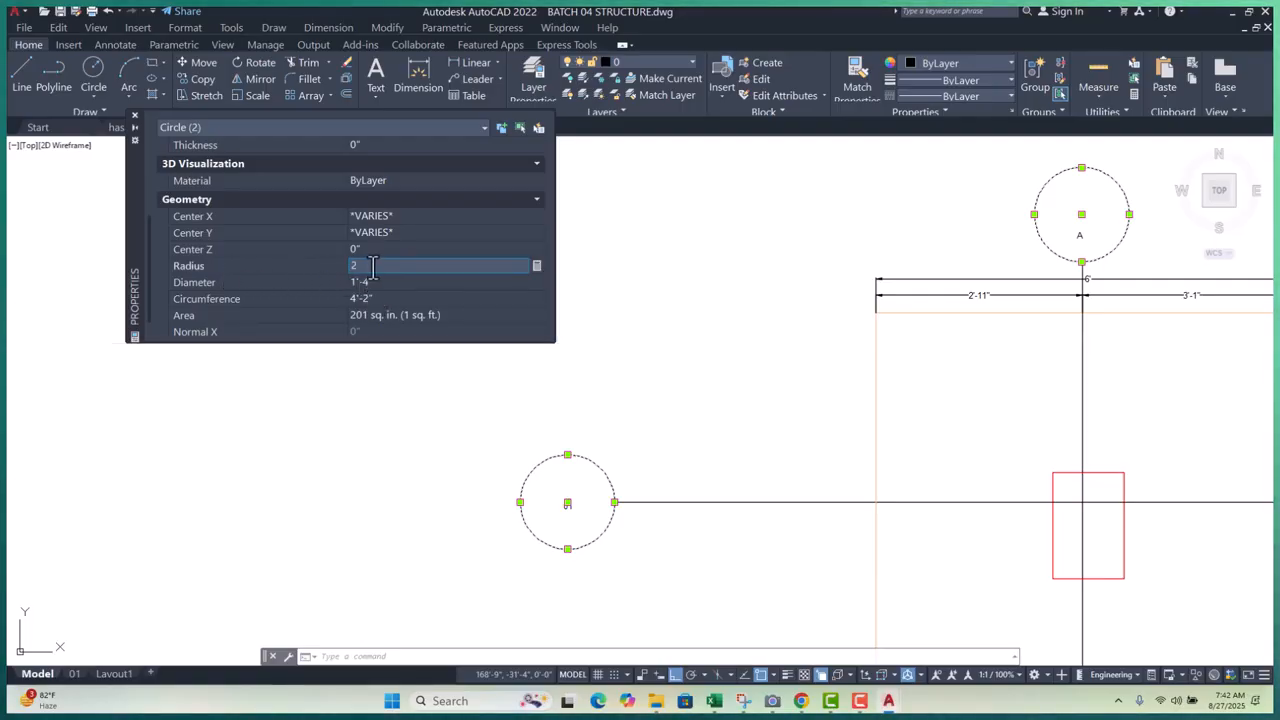
pyautogui.press('Tab')
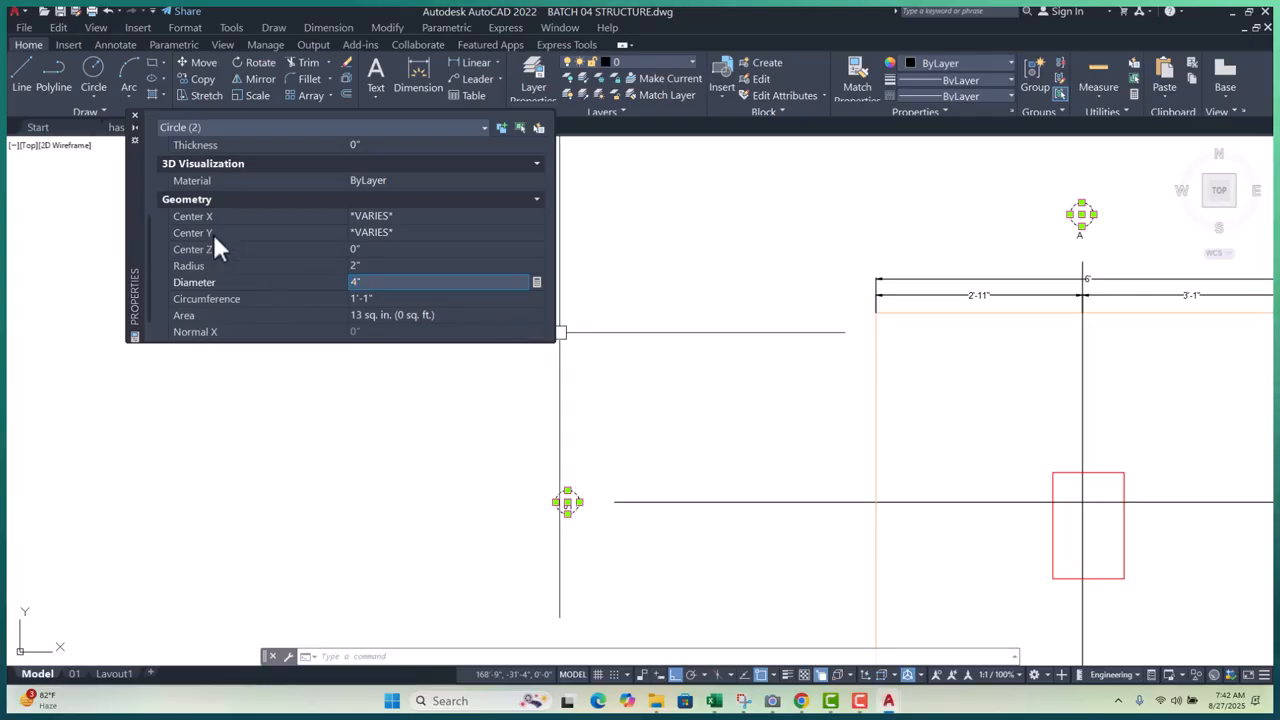
pyautogui.click(135, 115)
pyautogui.press('Escape')
pyautogui.scroll(4, 608, 547)
pyautogui.scroll(-2, 366, 474)
pyautogui.scroll(3, 410, 463)
pyautogui.click(543, 366)
# - Move bubble 01 so its right edge sits on the left end of its gridline
pyautogui.click(420, 507)
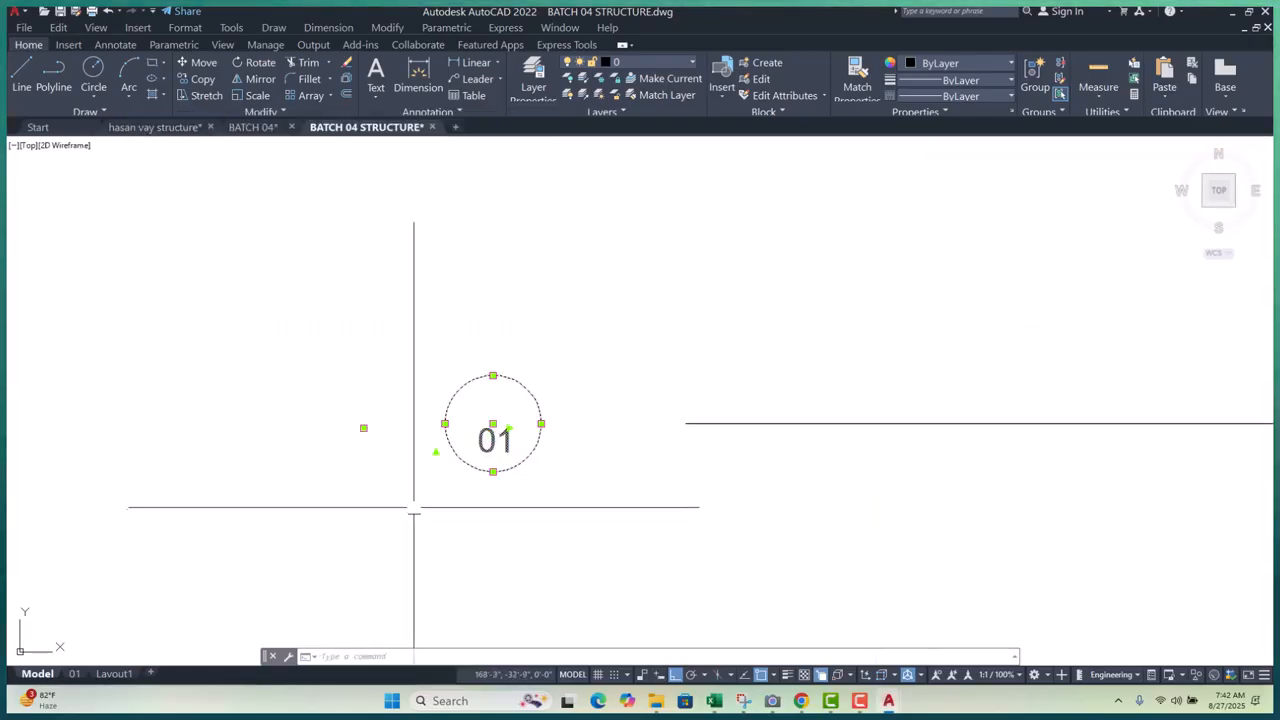
pyautogui.write('m')
pyautogui.press('space')
pyautogui.click(541, 424)
pyautogui.click(686, 424)
pyautogui.scroll(-6, 656, 431)
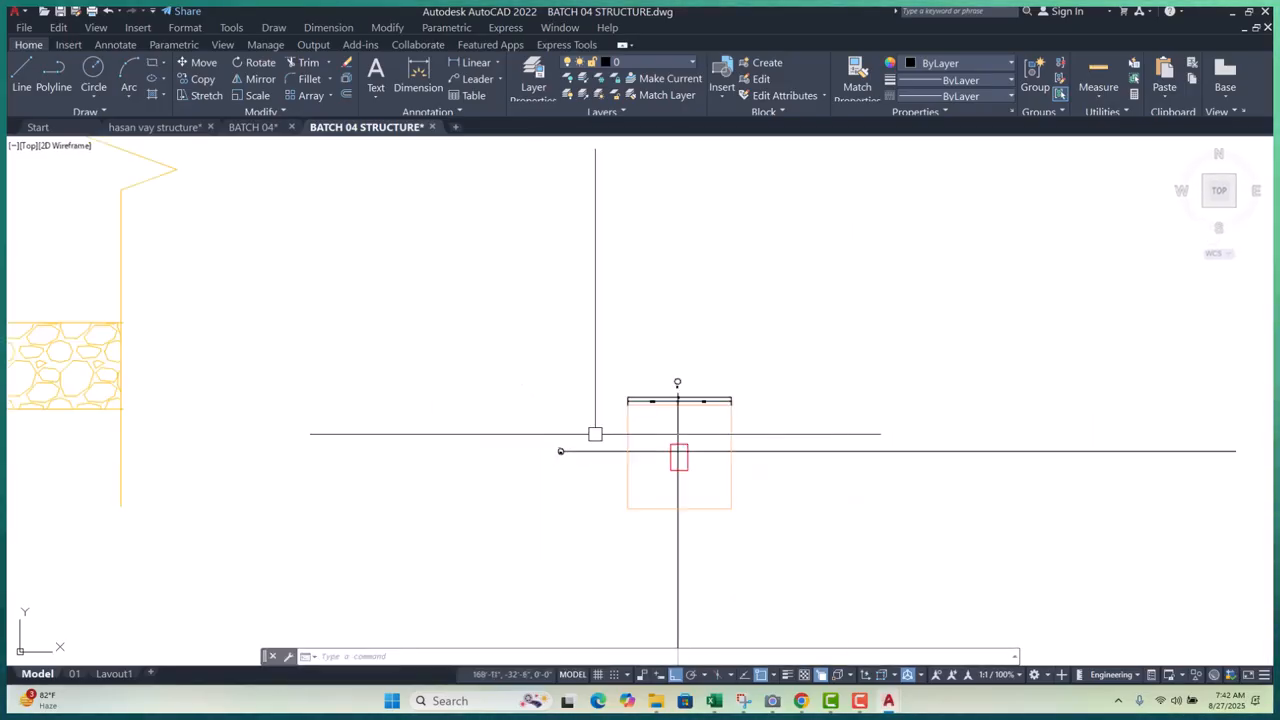
pyautogui.scroll(4, 649, 377)
# - Move bubble A's circle and label onto its gridline end, keeping the A label
pyautogui.click(615, 273)
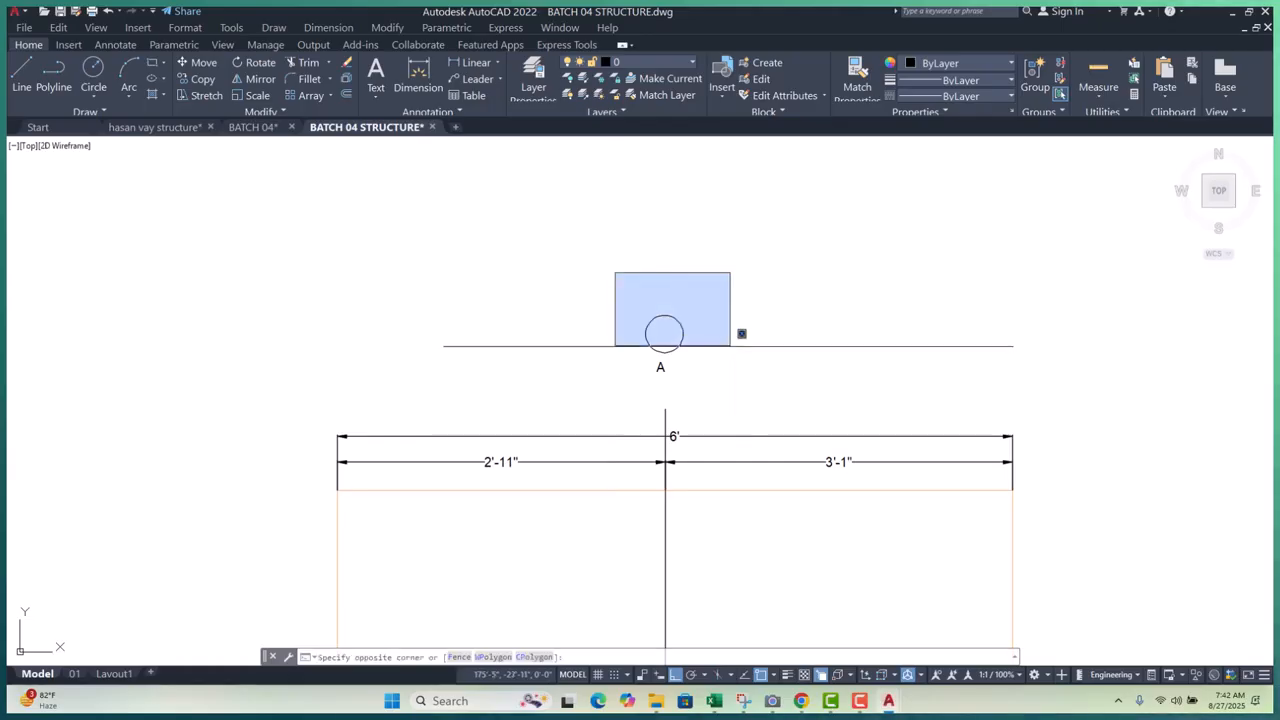
pyautogui.click(740, 388)
pyautogui.scroll(3, 698, 370)
pyautogui.write('m')
pyautogui.press('Return')
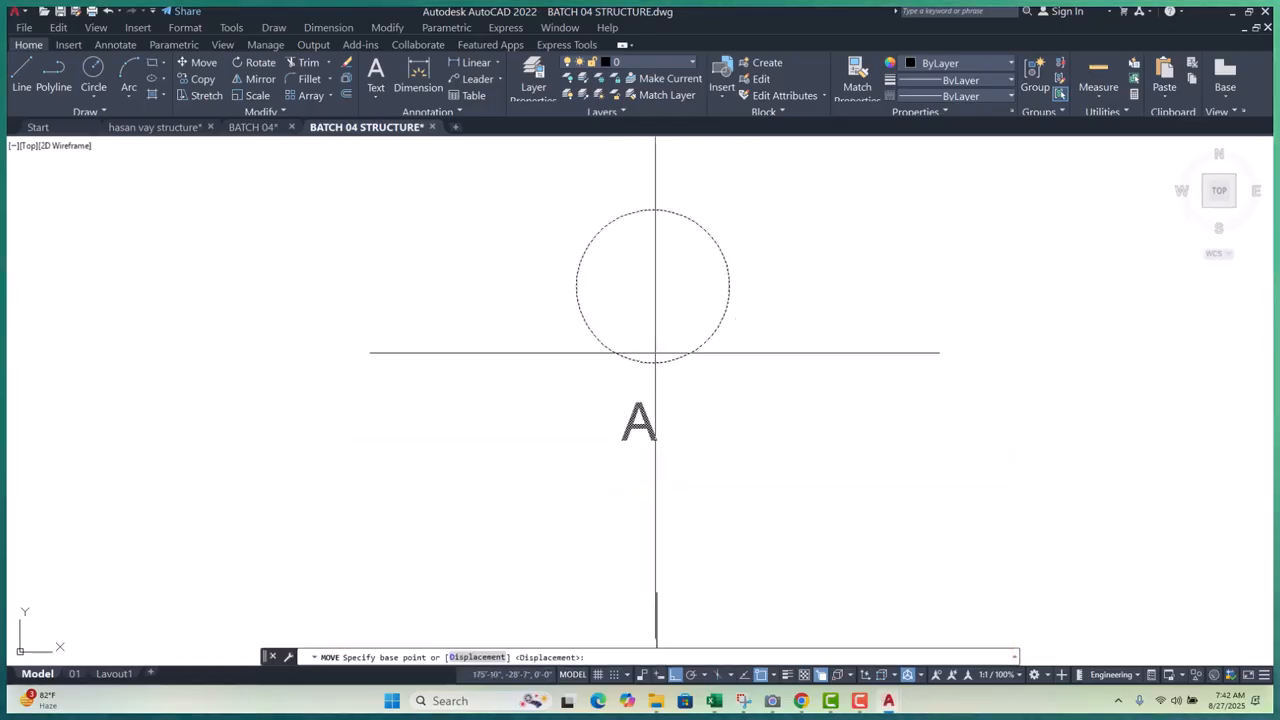
pyautogui.click(652, 363)
pyautogui.scroll(-3, 652, 363)
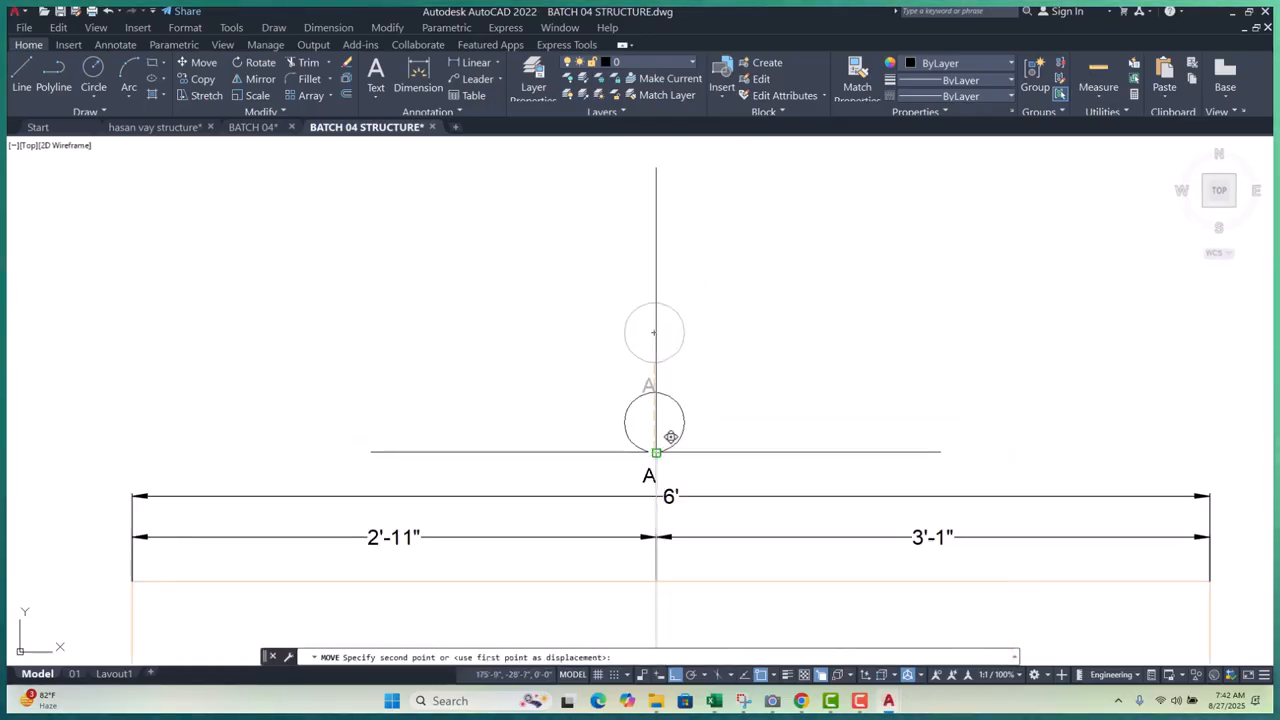
pyautogui.click(660, 448)
pyautogui.scroll(3, 660, 450)
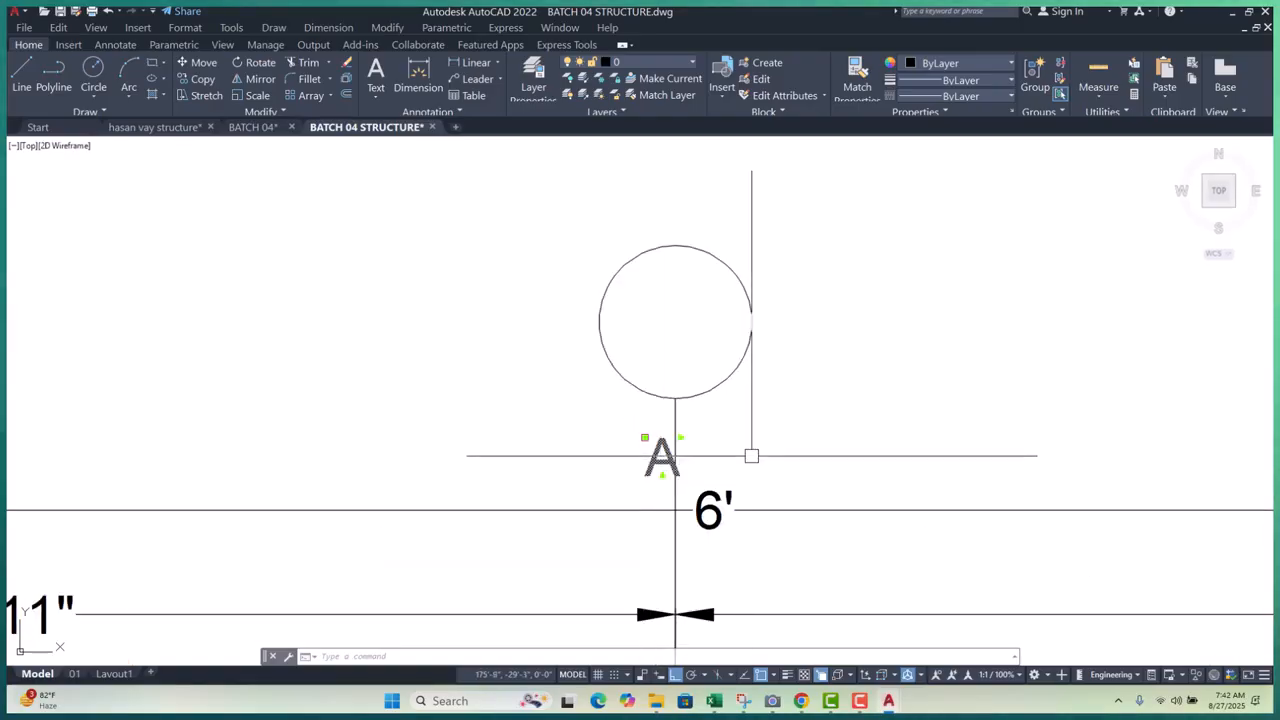
pyautogui.press('Delete')
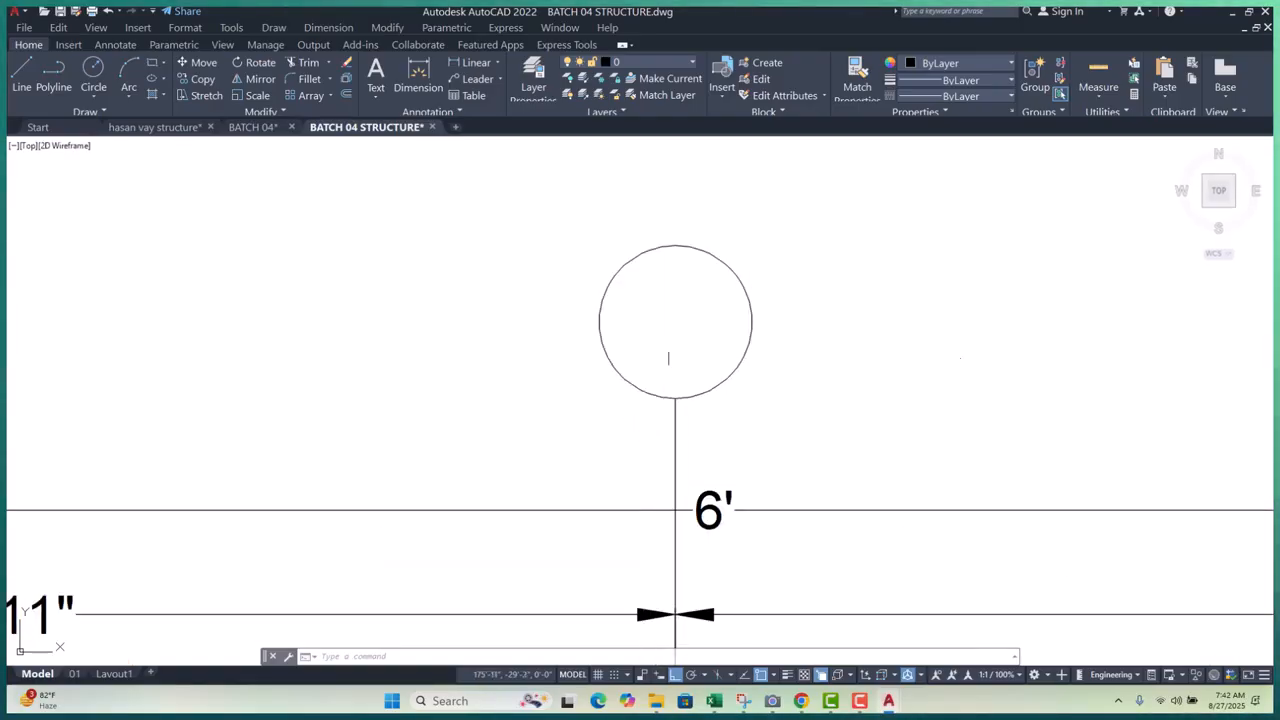
pyautogui.hotkey('ctrl', 'z')
pyautogui.scroll(-5, 682, 327)
pyautogui.scroll(-4, 743, 328)
pyautogui.scroll(6, 580, 464)
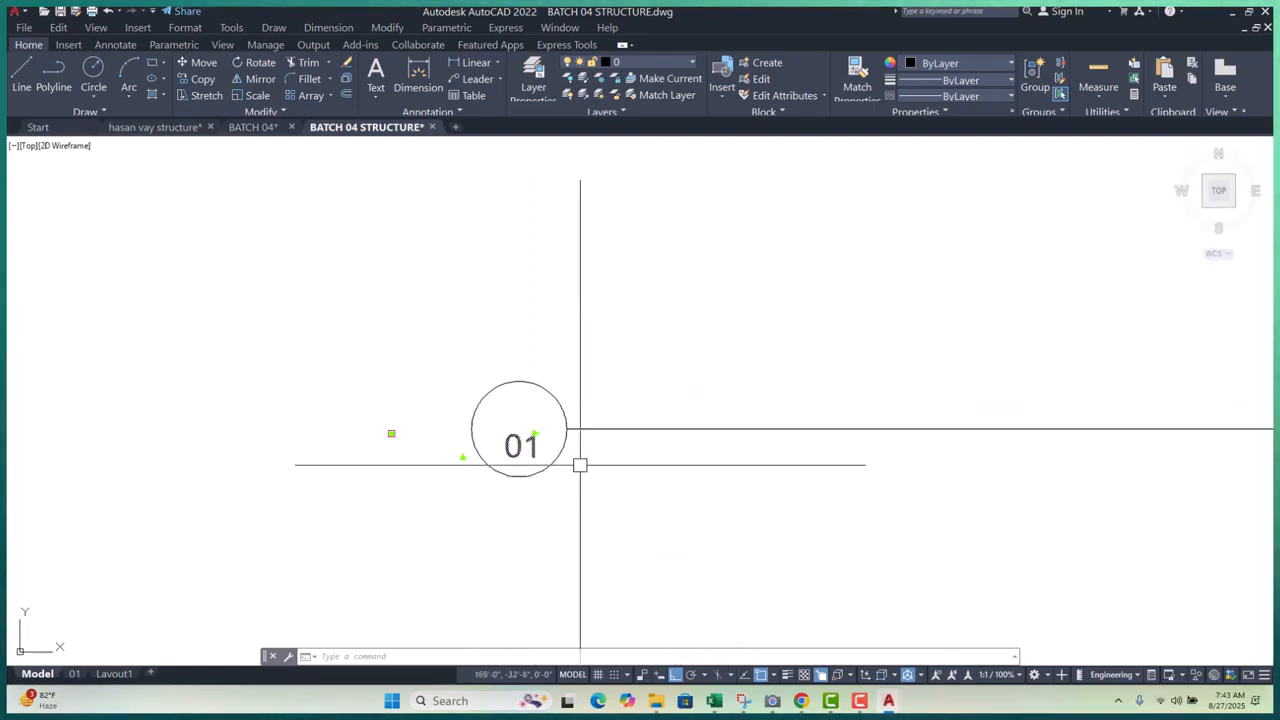
# - Move the 01 label up into its circle and centre it there
pyautogui.write('m')
pyautogui.press('space')
pyautogui.click(606, 519)
pyautogui.click(606, 499)
pyautogui.click(519, 427)
pyautogui.write('m')
pyautogui.press('space')
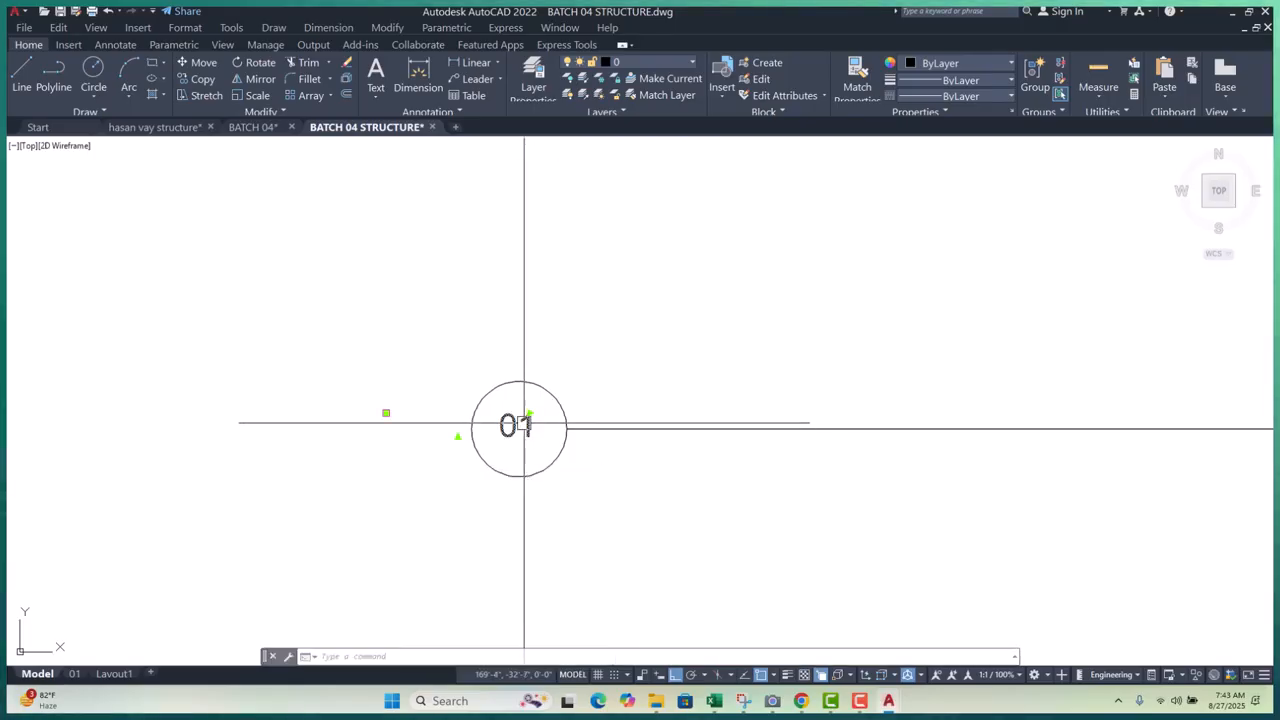
pyautogui.click(608, 487)
pyautogui.scroll(-3, 500, 482)
pyautogui.scroll(3, 518, 440)
# - Select the circles of bubbles 01 and A
pyautogui.click(540, 437)
pyautogui.click(502, 463)
pyautogui.scroll(-6, 443, 493)
pyautogui.scroll(-2, 500, 517)
pyautogui.scroll(8, 594, 447)
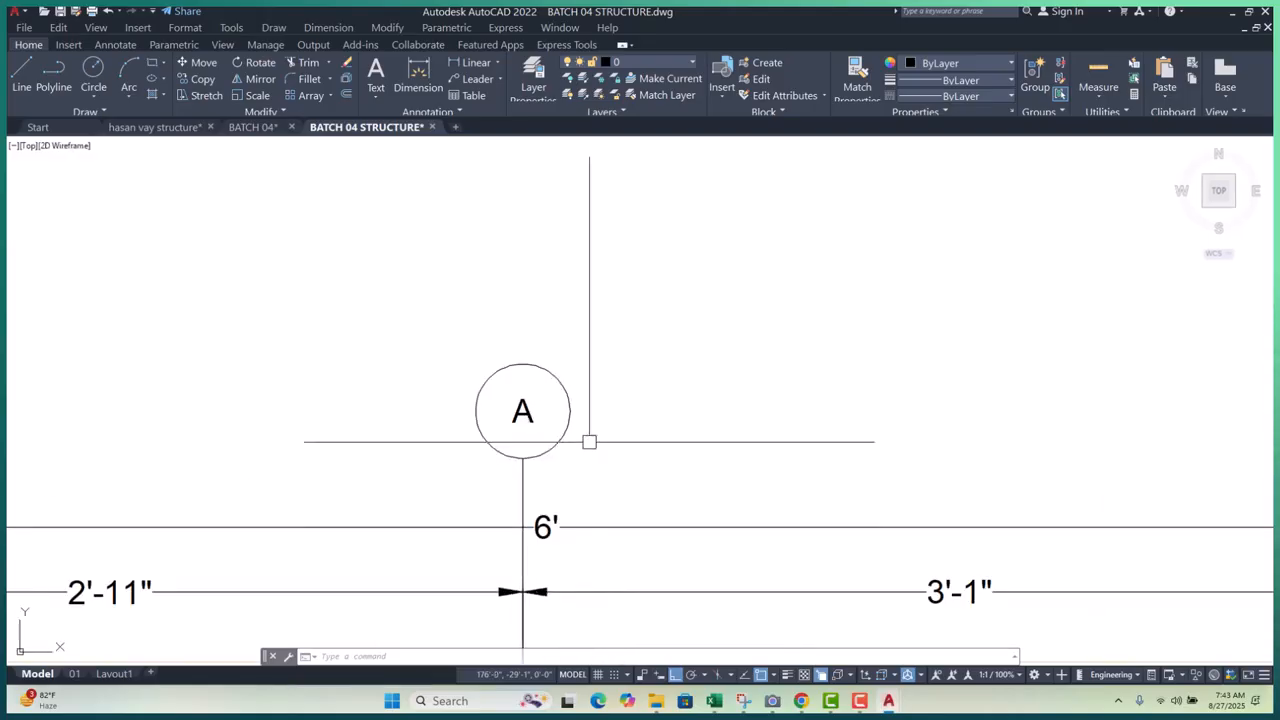
pyautogui.click(573, 427)
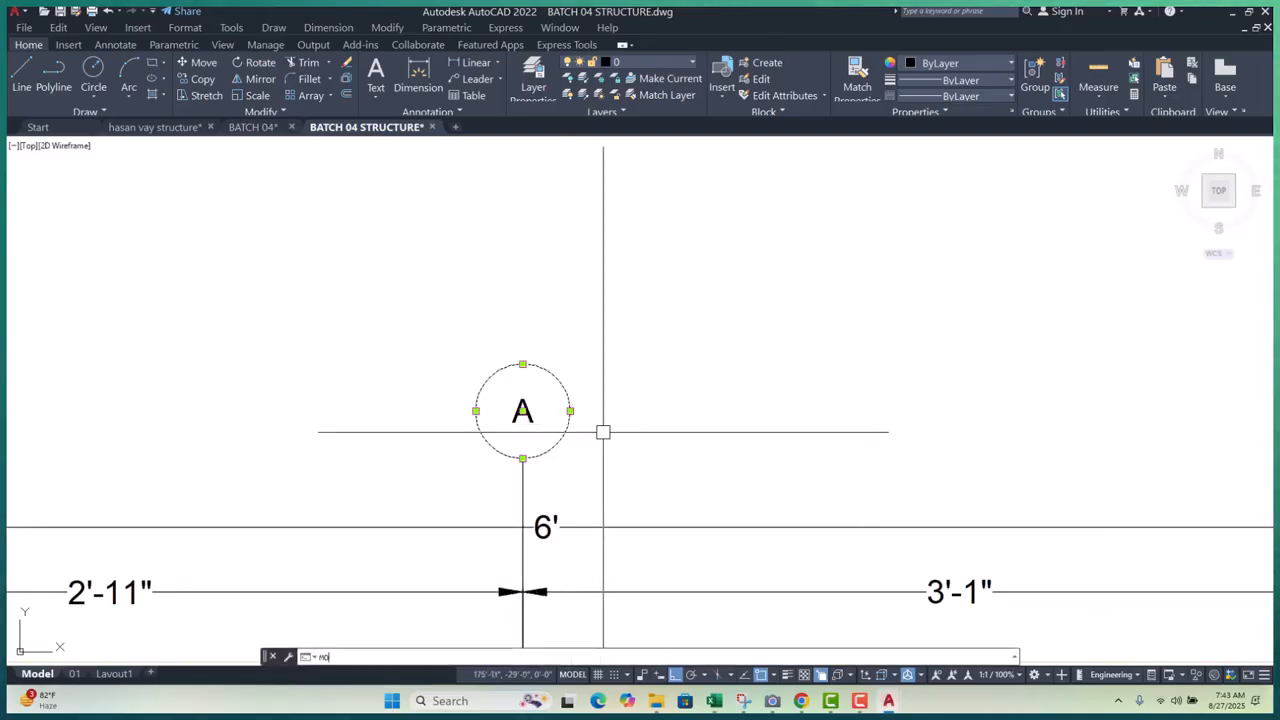
# - Set the selected bubble circles' radius to 1" in Properties
pyautogui.press('Return')
pyautogui.scroll(-5, 497, 303)
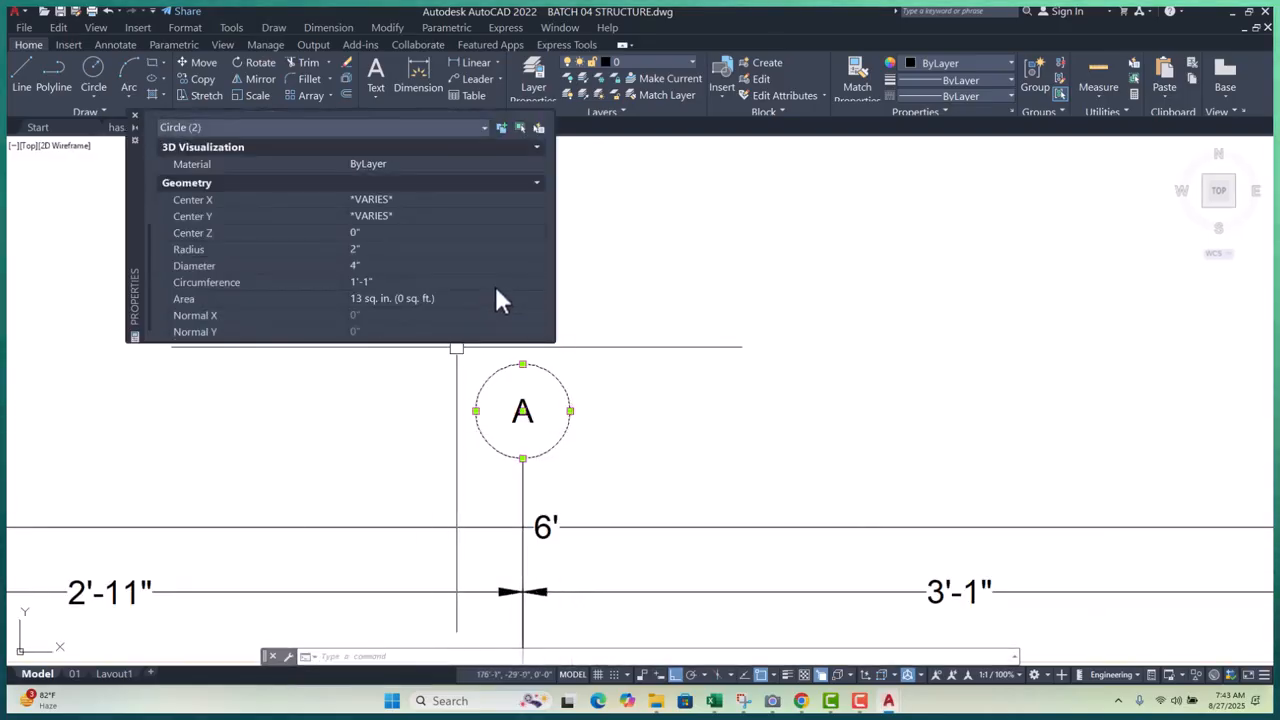
pyautogui.click(366, 249)
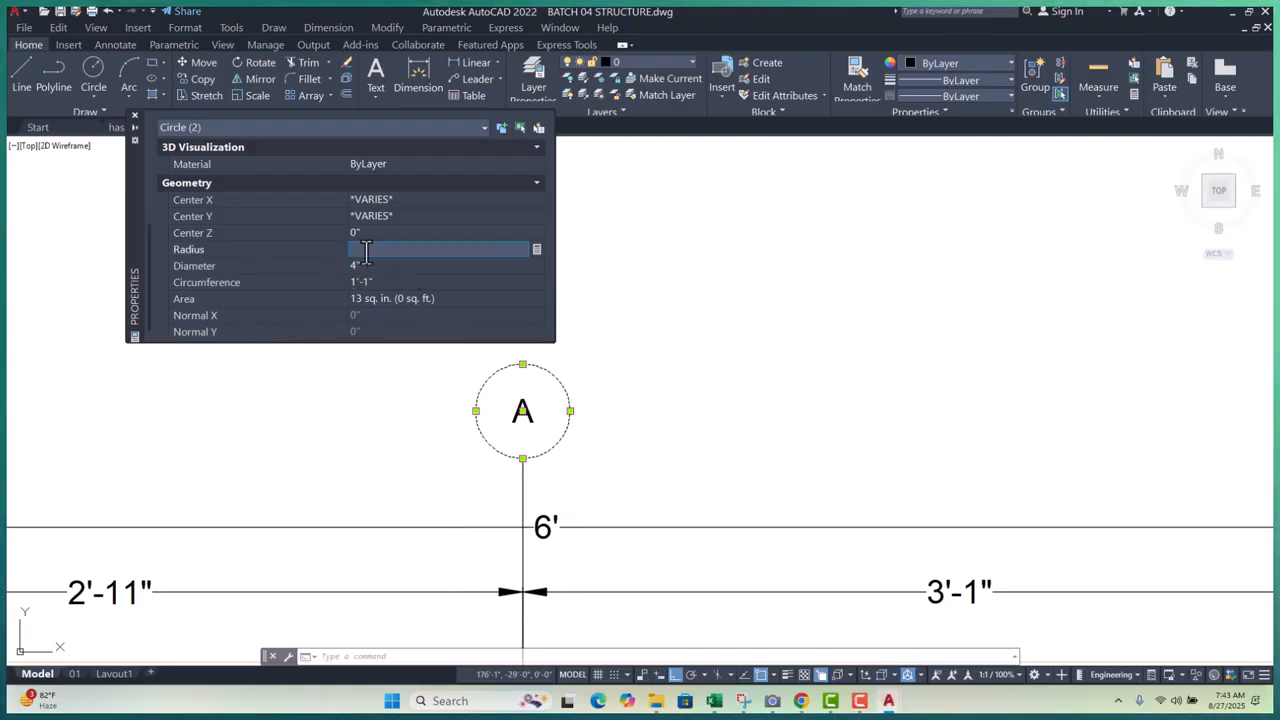
pyautogui.write('1')
pyautogui.press('Tab')
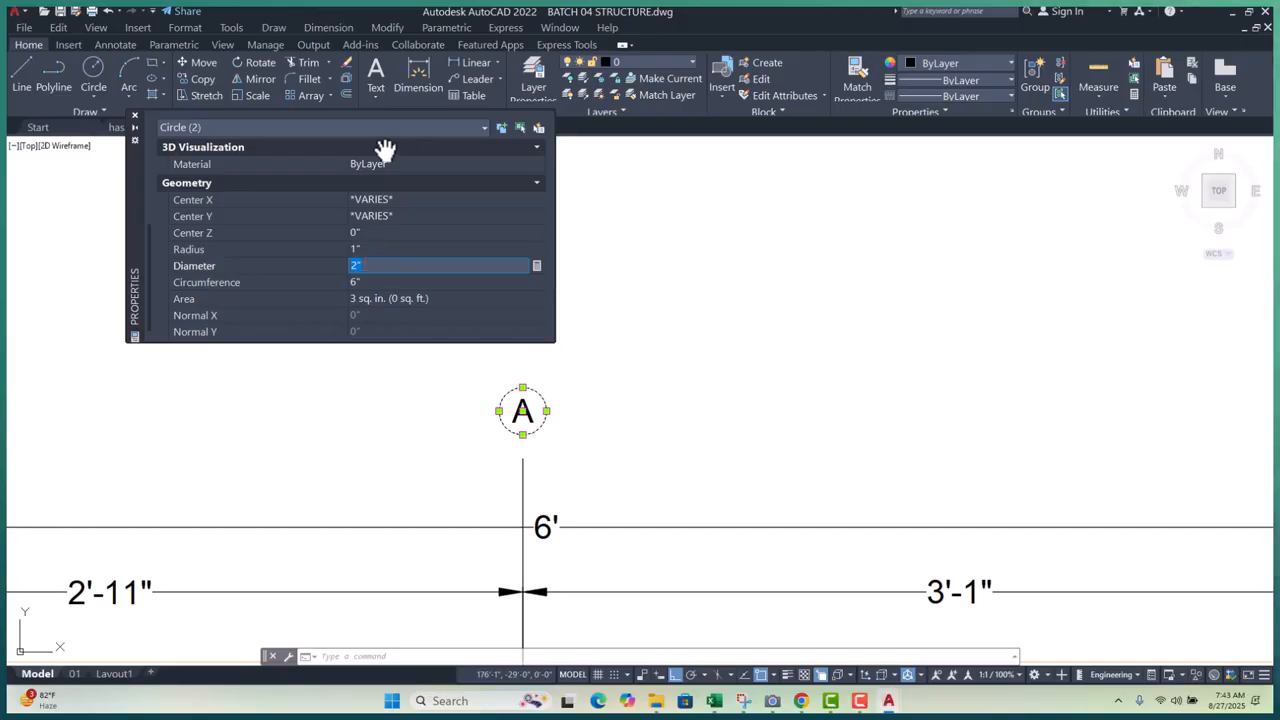
pyautogui.click(134, 115)
pyautogui.press('Escape')
# - Start moving bubble circle A, using its bottom as the base point
pyautogui.scroll(4, 493, 422)
pyautogui.click(538, 395)
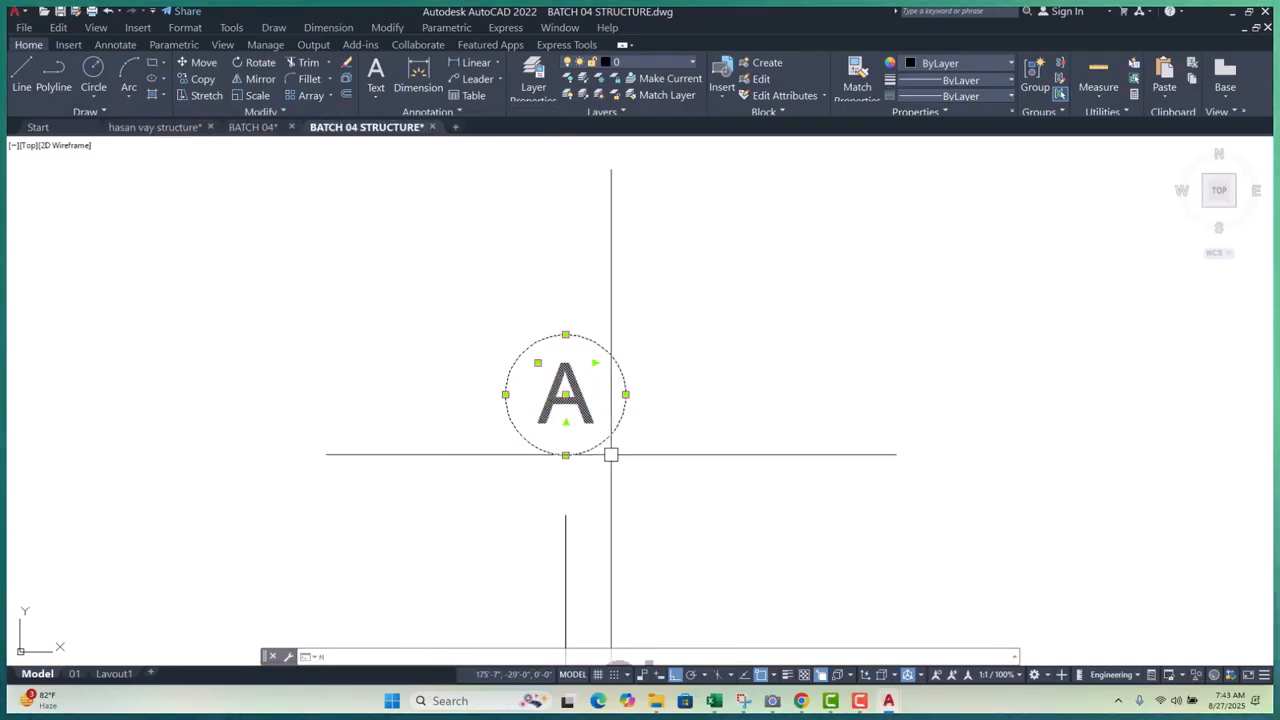
pyautogui.write('m')
pyautogui.press('Return')
pyautogui.click(565, 455)
# - Drop bubble A onto the end of its grid line
pyautogui.click(565, 516)
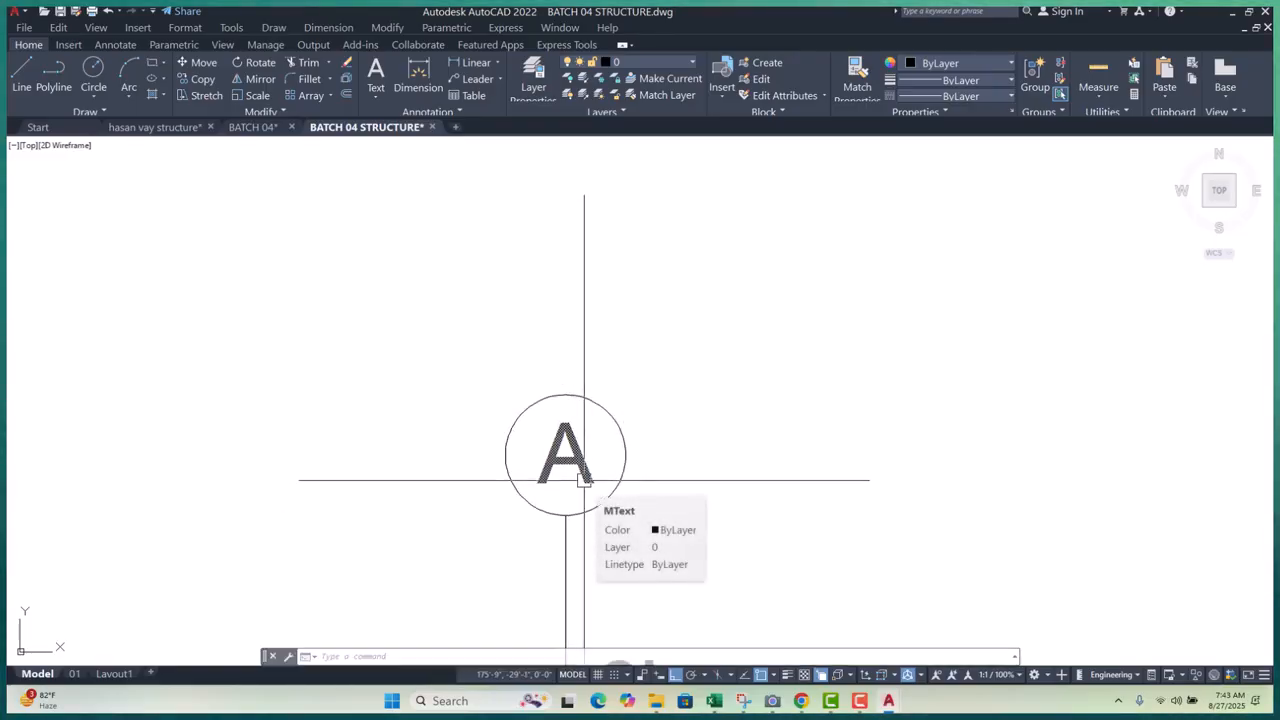
pyautogui.scroll(-6, 590, 470)
pyautogui.scroll(-2, 618, 410)
pyautogui.scroll(8, 414, 534)
# - Move bubble 01's circle and text to the end of grid line 01
pyautogui.click(638, 362)
pyautogui.click(345, 500)
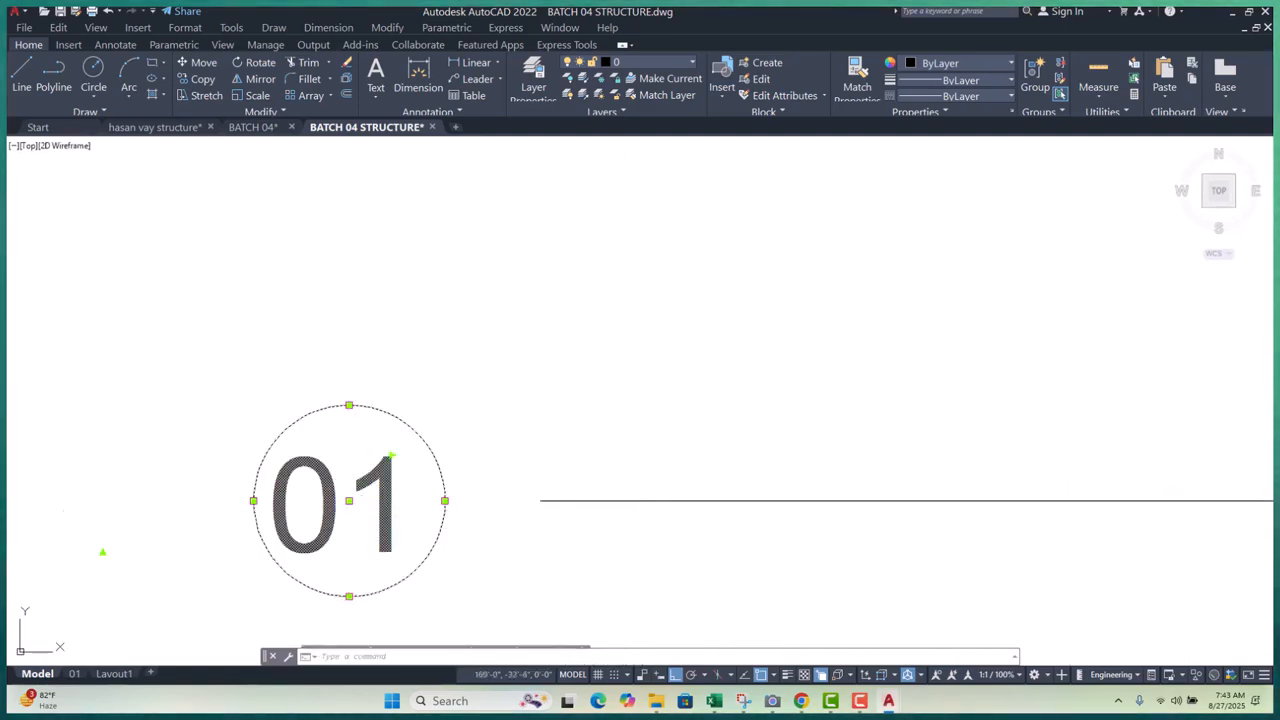
pyautogui.write('m')
pyautogui.press('Return')
pyautogui.click(445, 500)
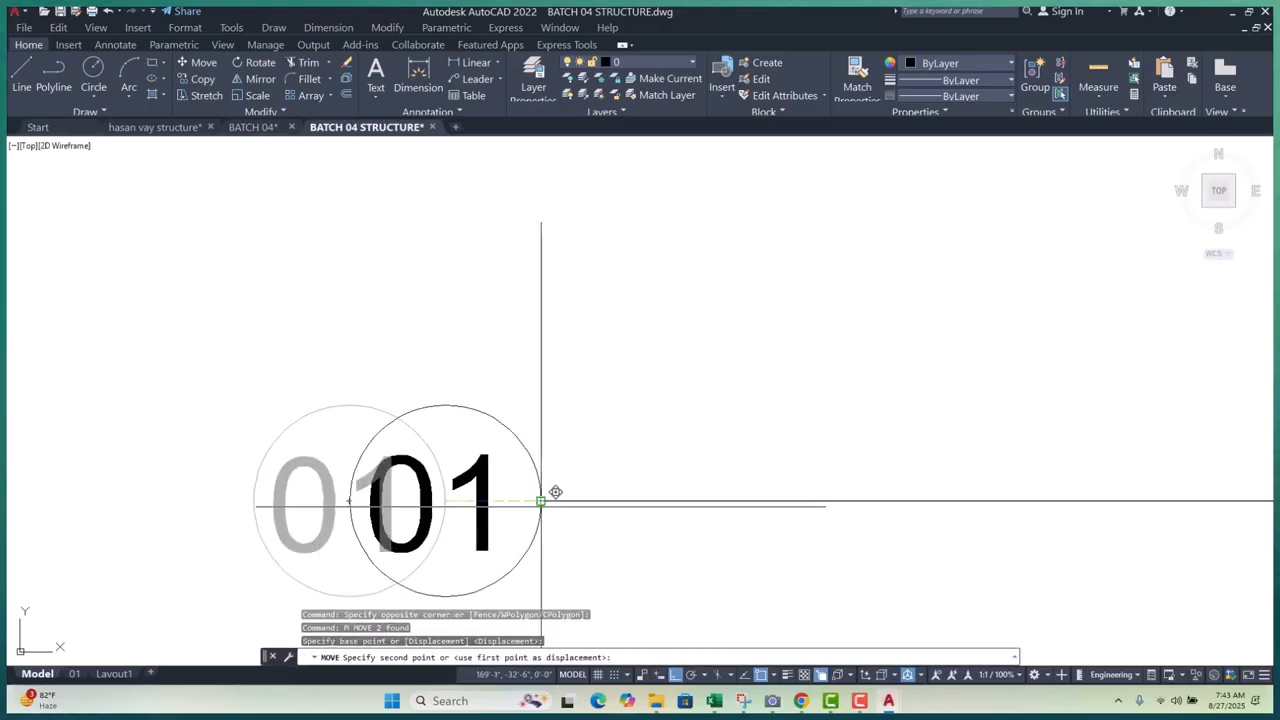
pyautogui.press('Escape')
# - Begin a DLI linear dimension from the footing's lower-left corner
pyautogui.scroll(-4, 600, 455)
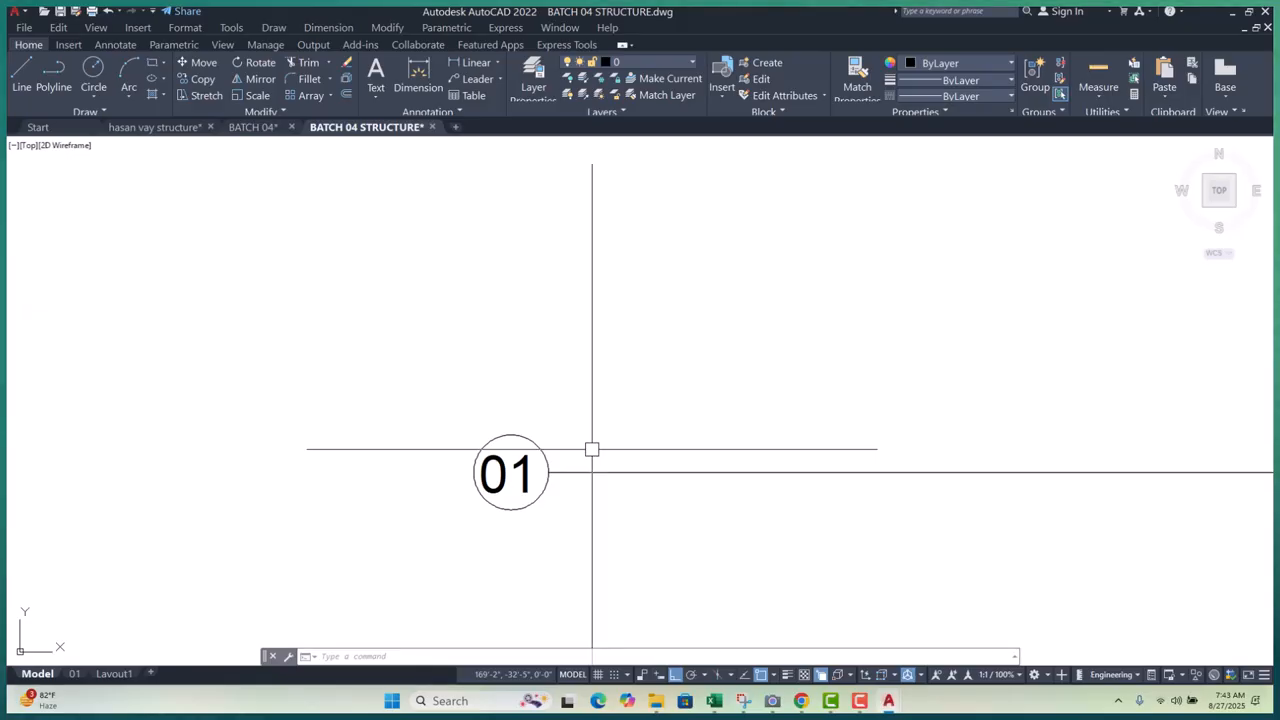
pyautogui.scroll(-10, 492, 478)
pyautogui.moveTo(637, 497); pyautogui.dragTo(628, 467, button='middle')
pyautogui.scroll(4, 658, 392)
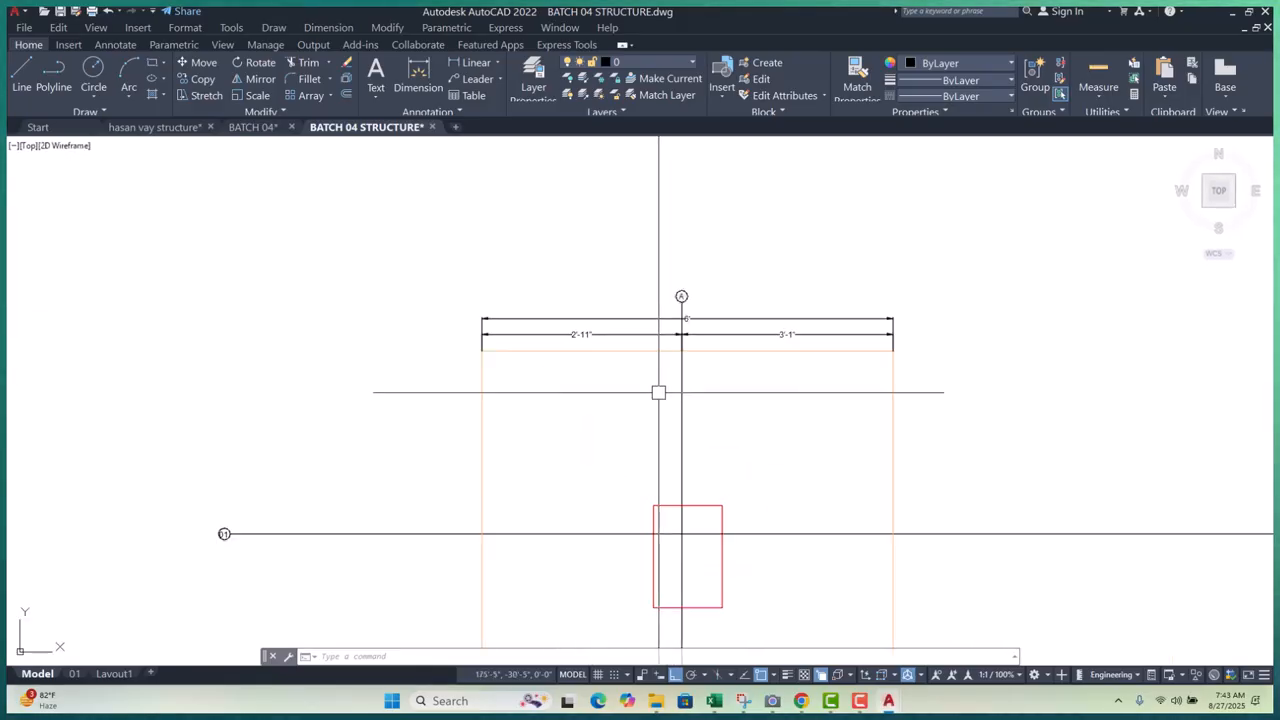
pyautogui.scroll(2, 574, 469)
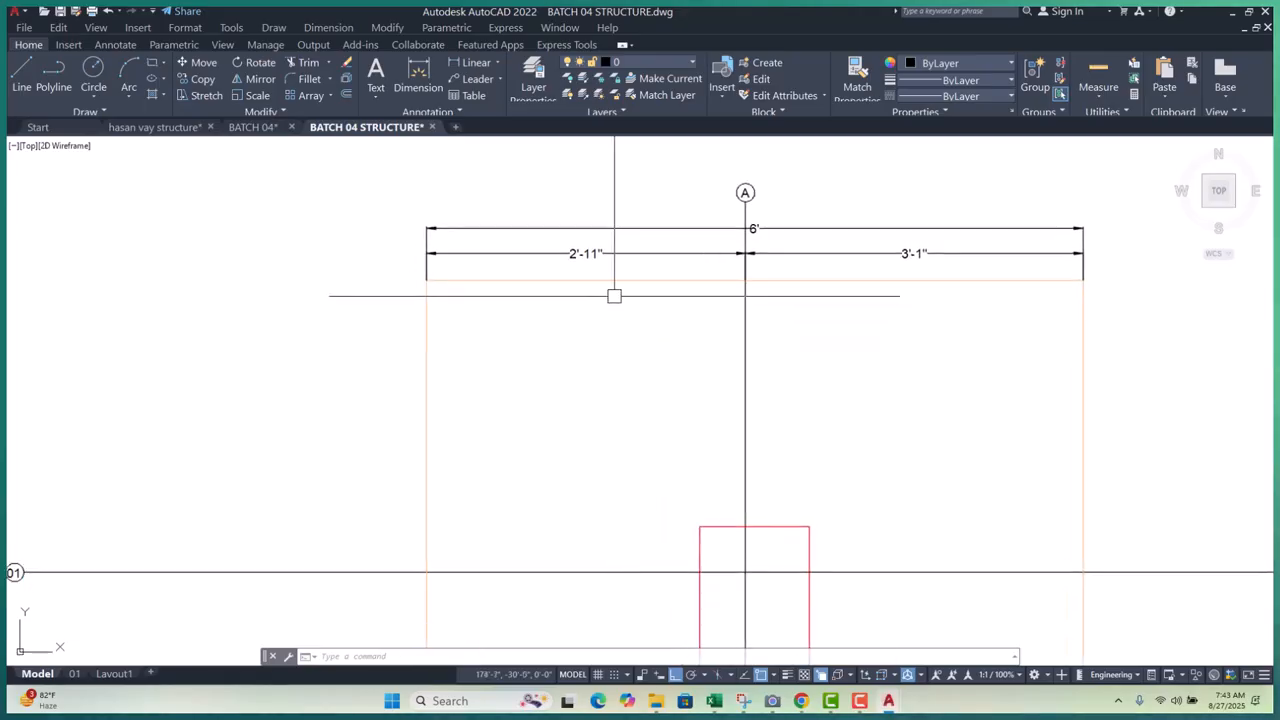
pyautogui.scroll(-6, 603, 229)
pyautogui.scroll(4, 578, 410)
pyautogui.press('Escape')
pyautogui.press('Escape')
pyautogui.moveTo(600, 386); pyautogui.dragTo(590, 449, button='middle')
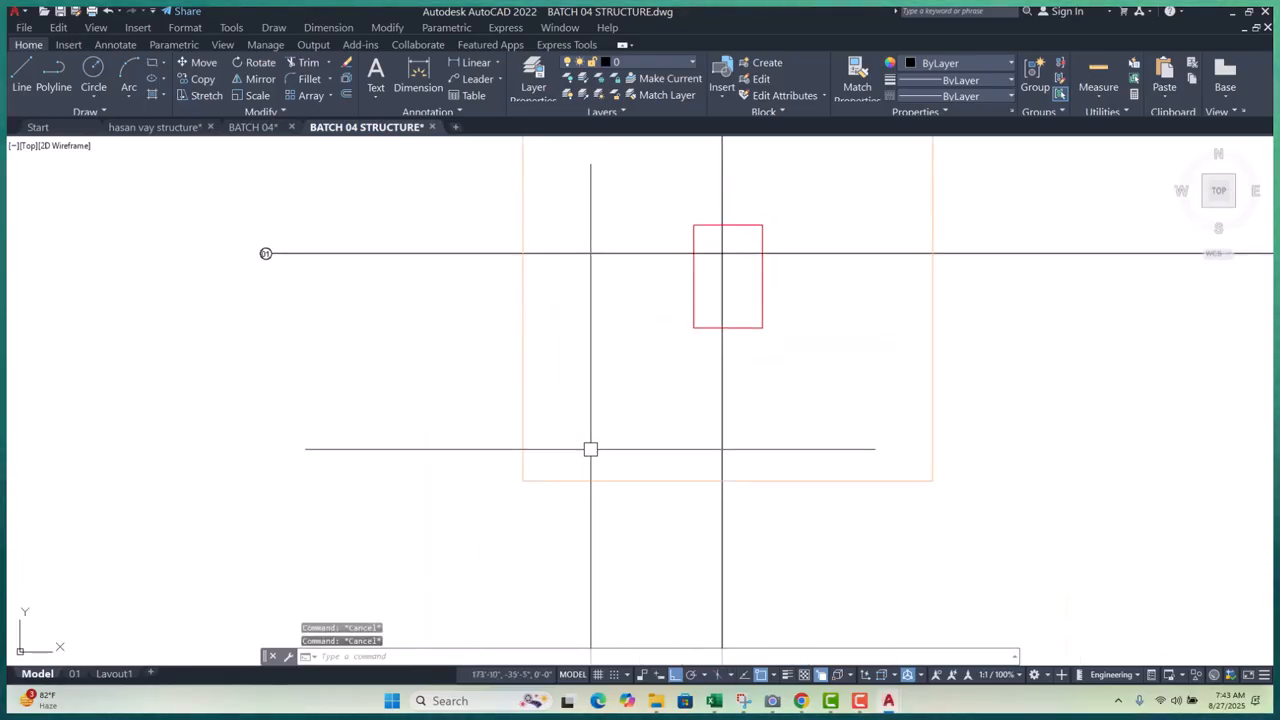
pyautogui.write('dli')
pyautogui.press('Return')
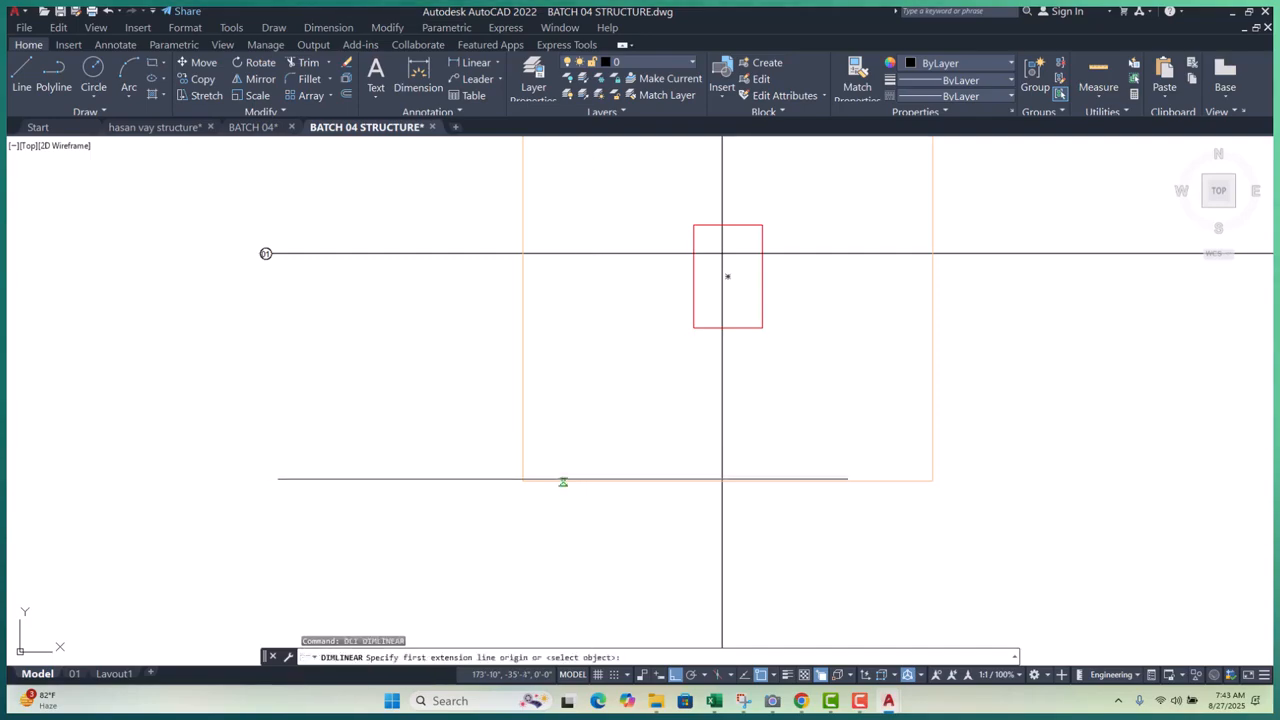
pyautogui.click(522, 481)
# - Finish the 3'-4" dimension to grid line 01, placed 5 units out
pyautogui.click(522, 253)
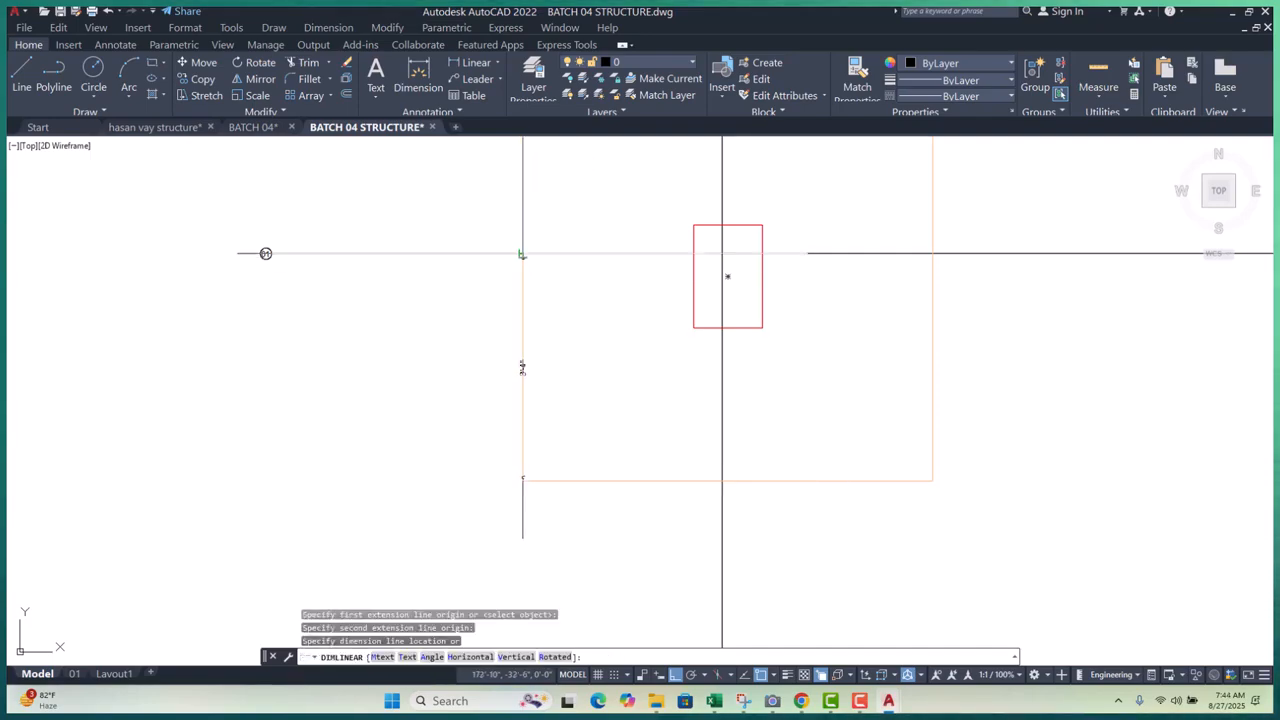
pyautogui.scroll(2, 434, 352)
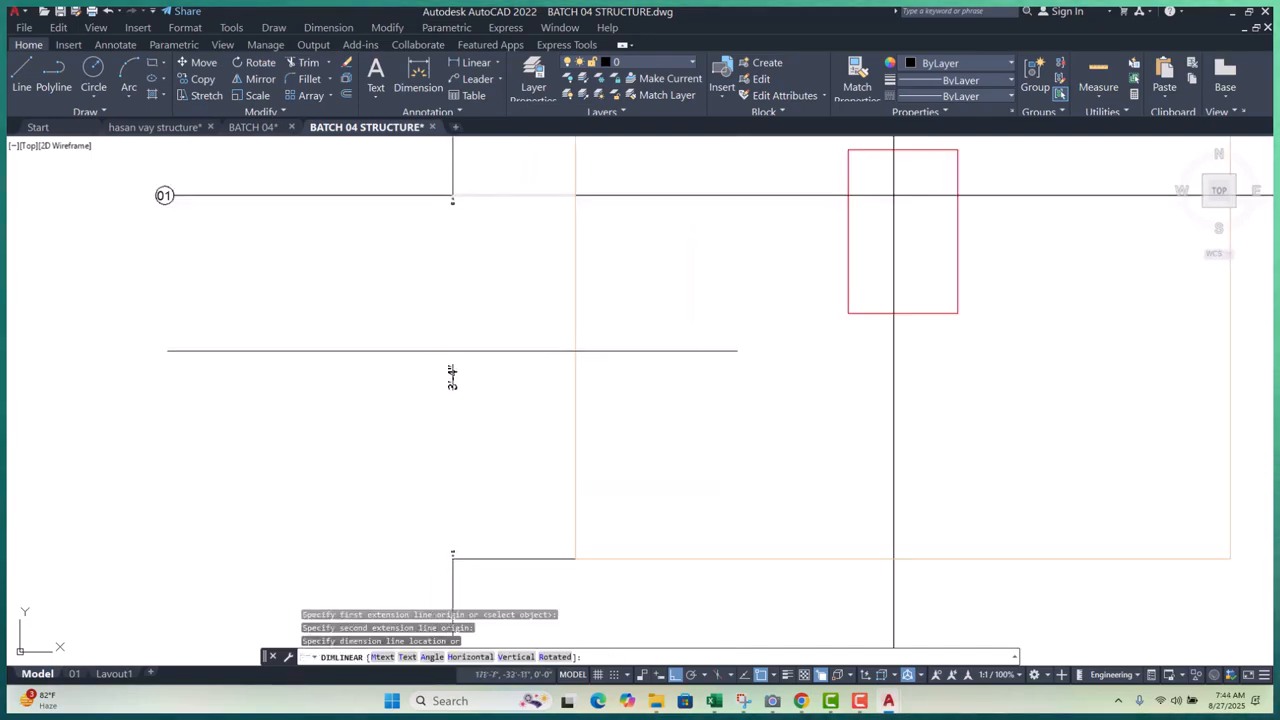
pyautogui.write('5')
pyautogui.press('Return')
pyautogui.moveTo(614, 300); pyautogui.dragTo(598, 436, button='middle')
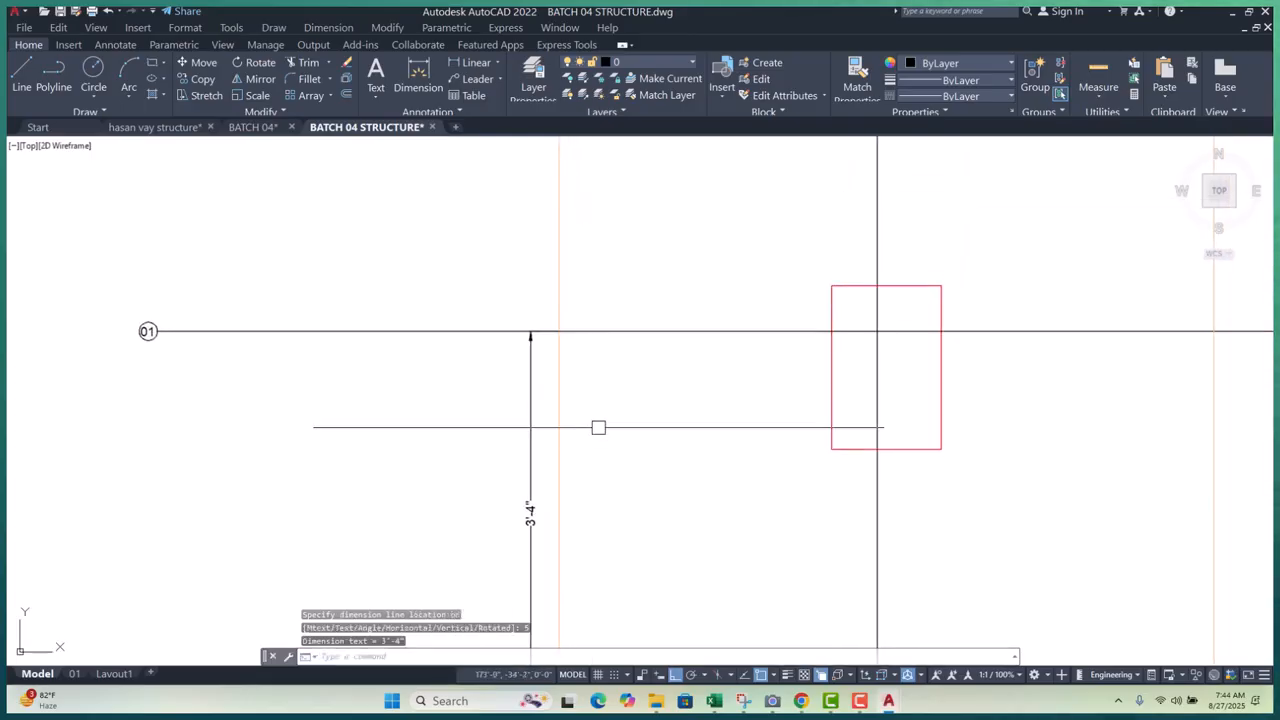
# - Chain a 2'-8" dimension from grid line 01 to the footing's top edge with DCO
pyautogui.write('DCO')
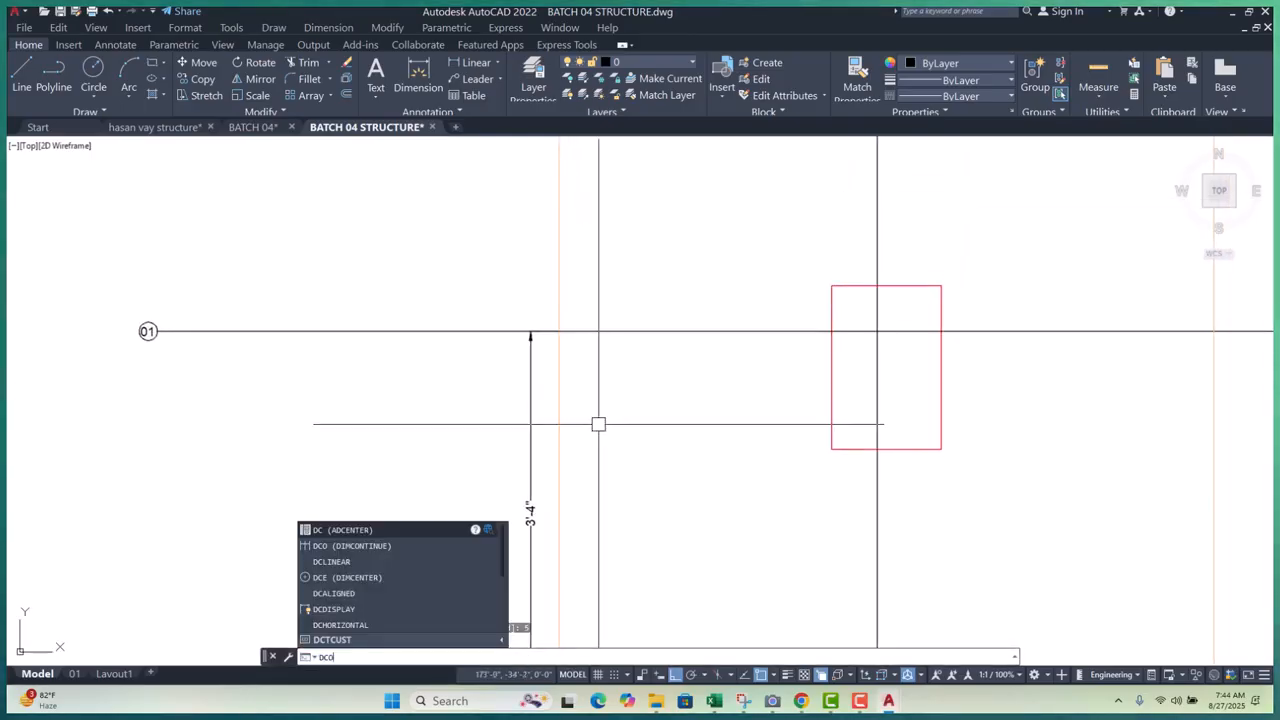
pyautogui.press('Return')
pyautogui.scroll(-5, 587, 358)
pyautogui.scroll(3, 575, 346)
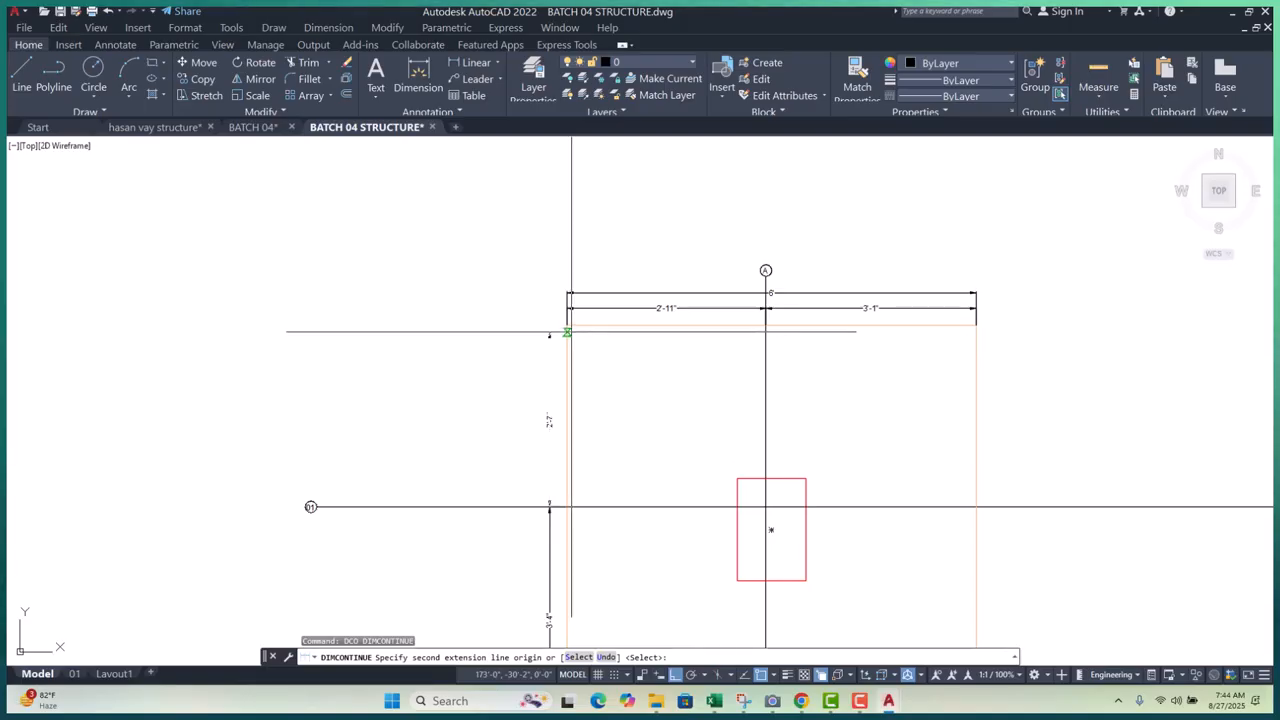
pyautogui.moveTo(592, 631); pyautogui.dragTo(566, 440, button='middle')
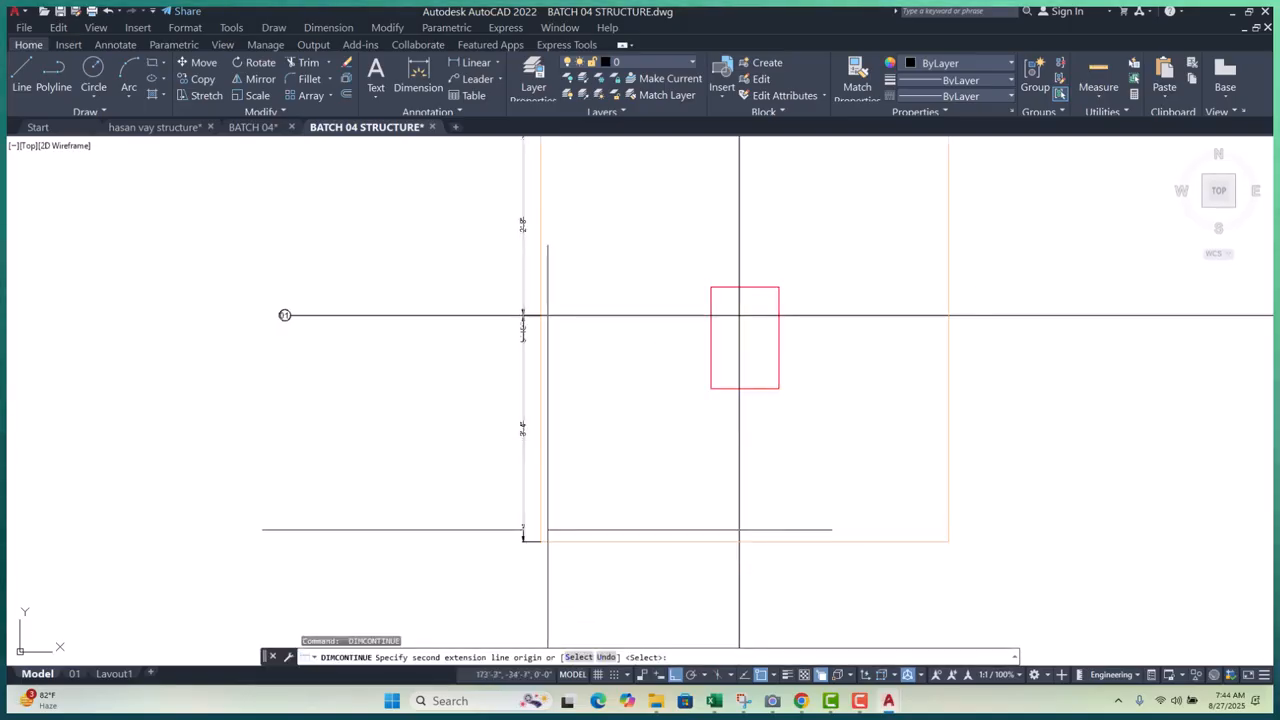
pyautogui.press('Escape')
# - Add the overall 6' dimension between the footing's left corners, placed 10 units out
pyautogui.write('DL')
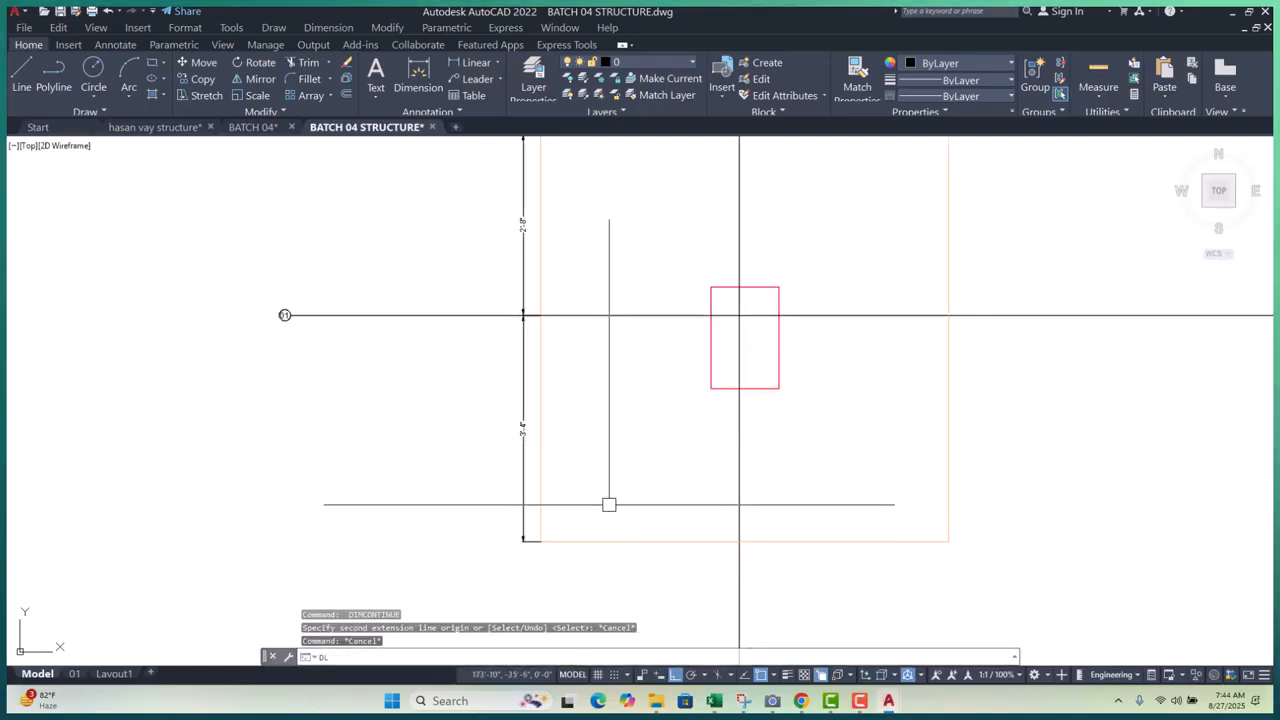
pyautogui.write('I')
pyautogui.press('Return')
pyautogui.click(540, 541)
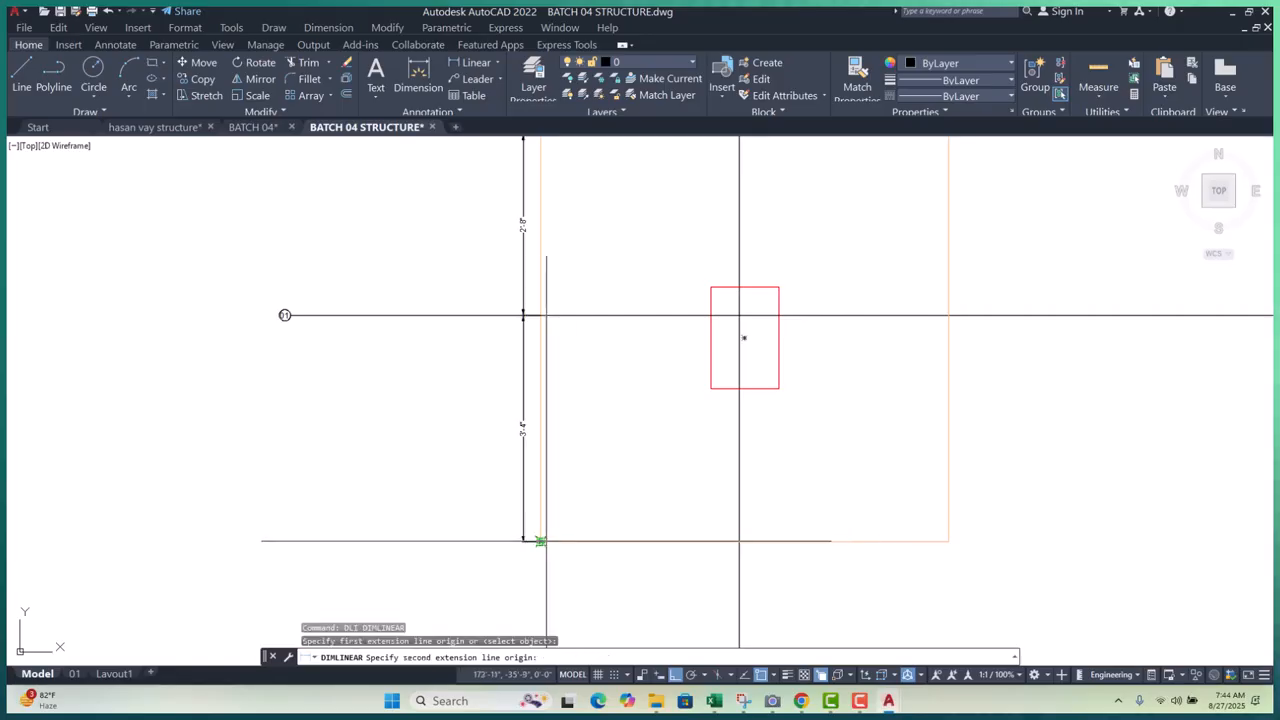
pyautogui.scroll(-2, 540, 541)
pyautogui.scroll(5, 545, 400)
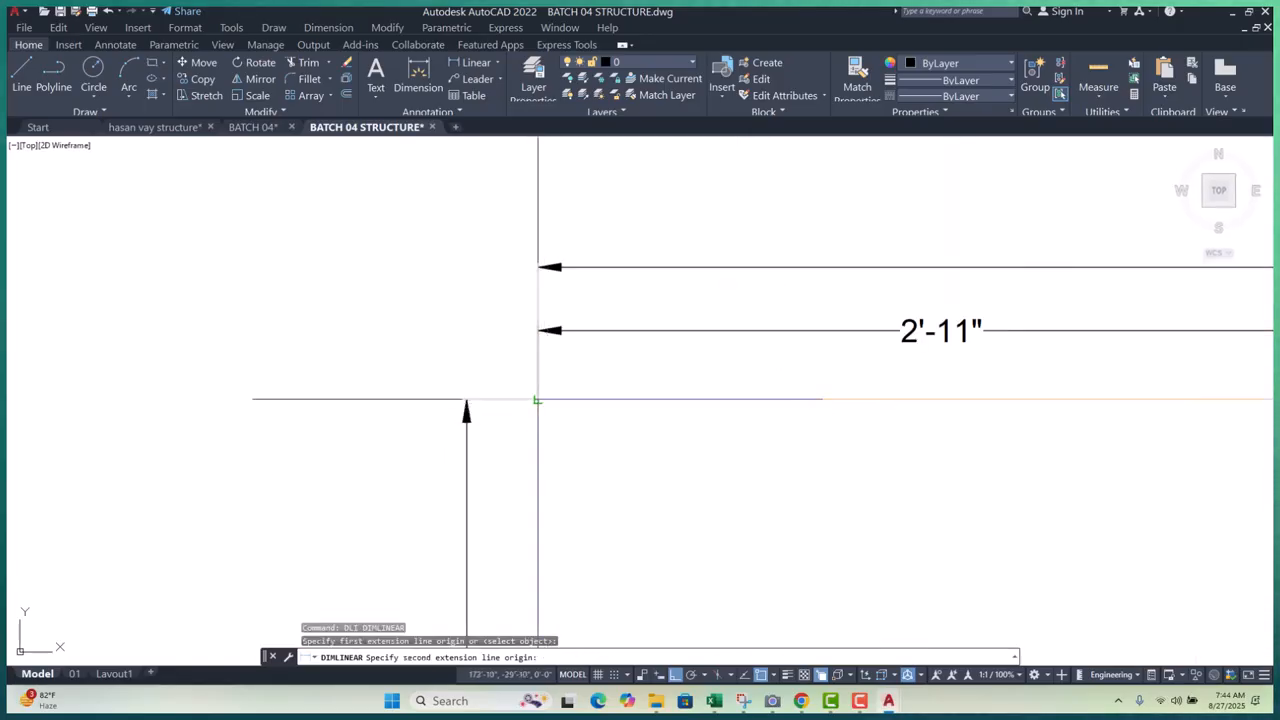
pyautogui.click(538, 398)
pyautogui.scroll(-3, 537, 394)
pyautogui.write('1')
pyautogui.press('Return')
pyautogui.moveTo(551, 436); pyautogui.dragTo(553, 331, button='middle')
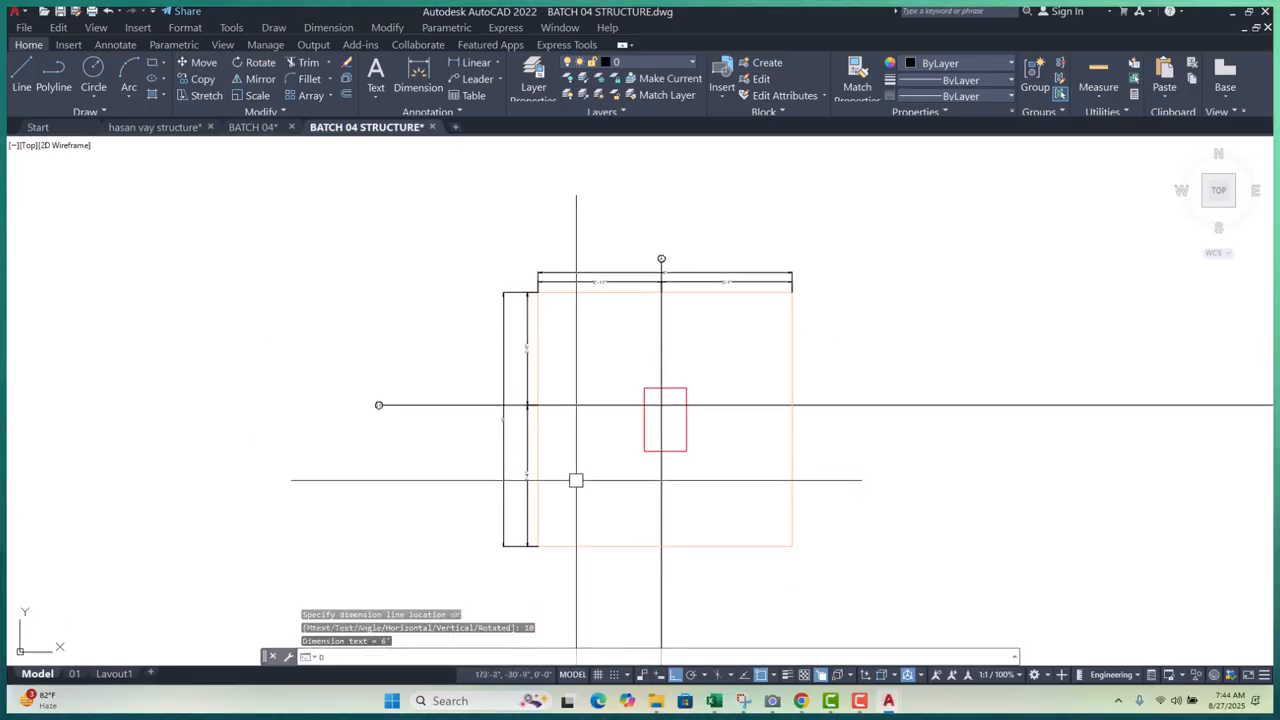
# - Try another linear dimension from the footing's lower corner, then cancel it
pyautogui.press('Return')
pyautogui.scroll(4, 551, 543)
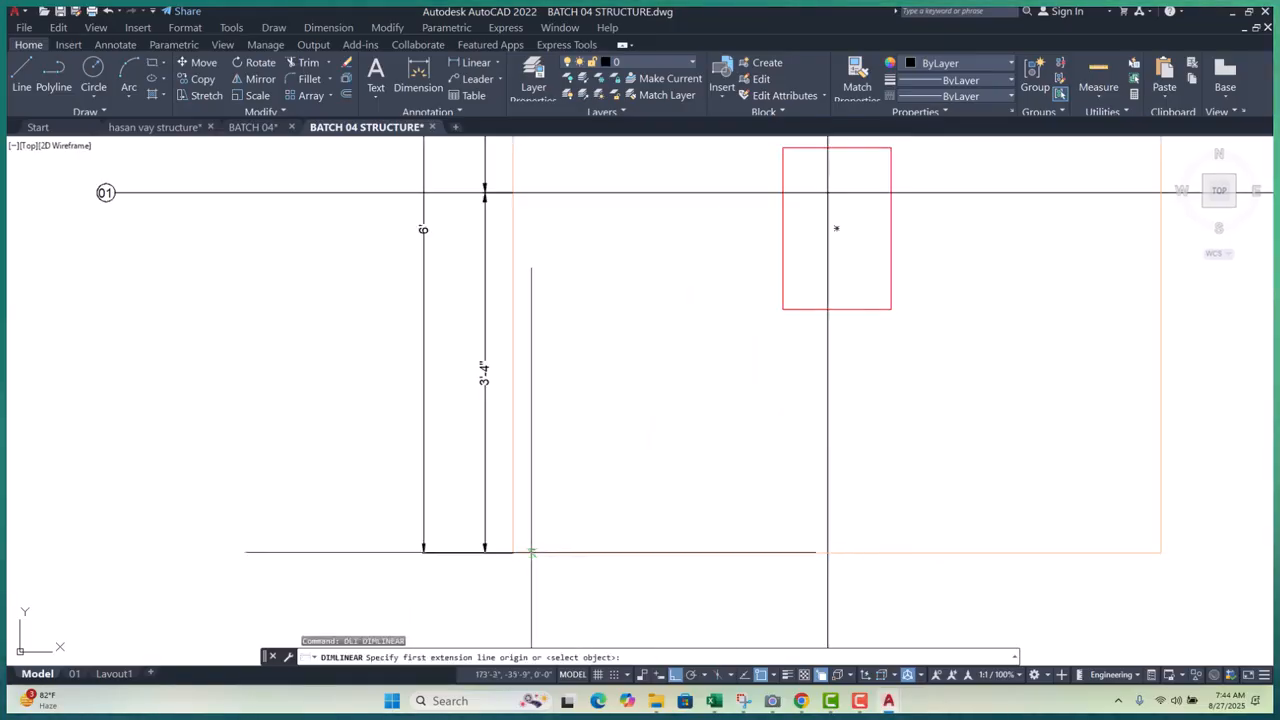
pyautogui.click(512, 552)
pyautogui.scroll(-4, 512, 552)
pyautogui.scroll(4, 483, 388)
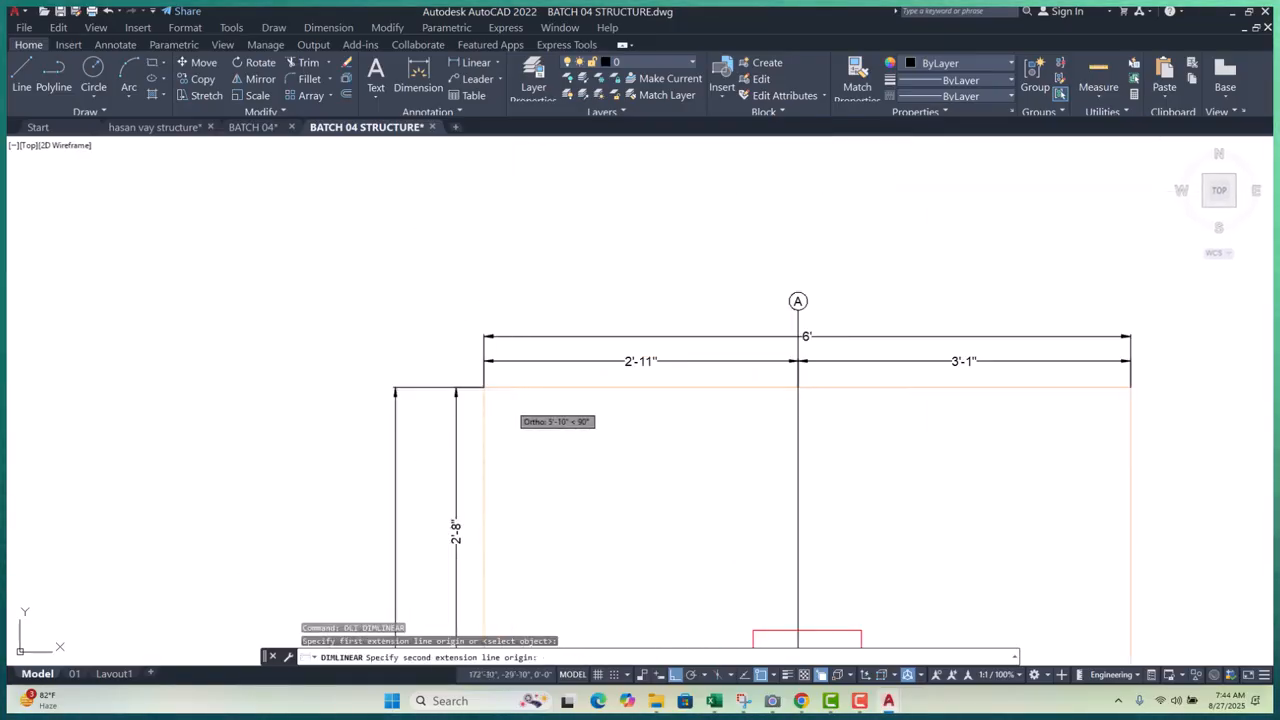
pyautogui.click(483, 388)
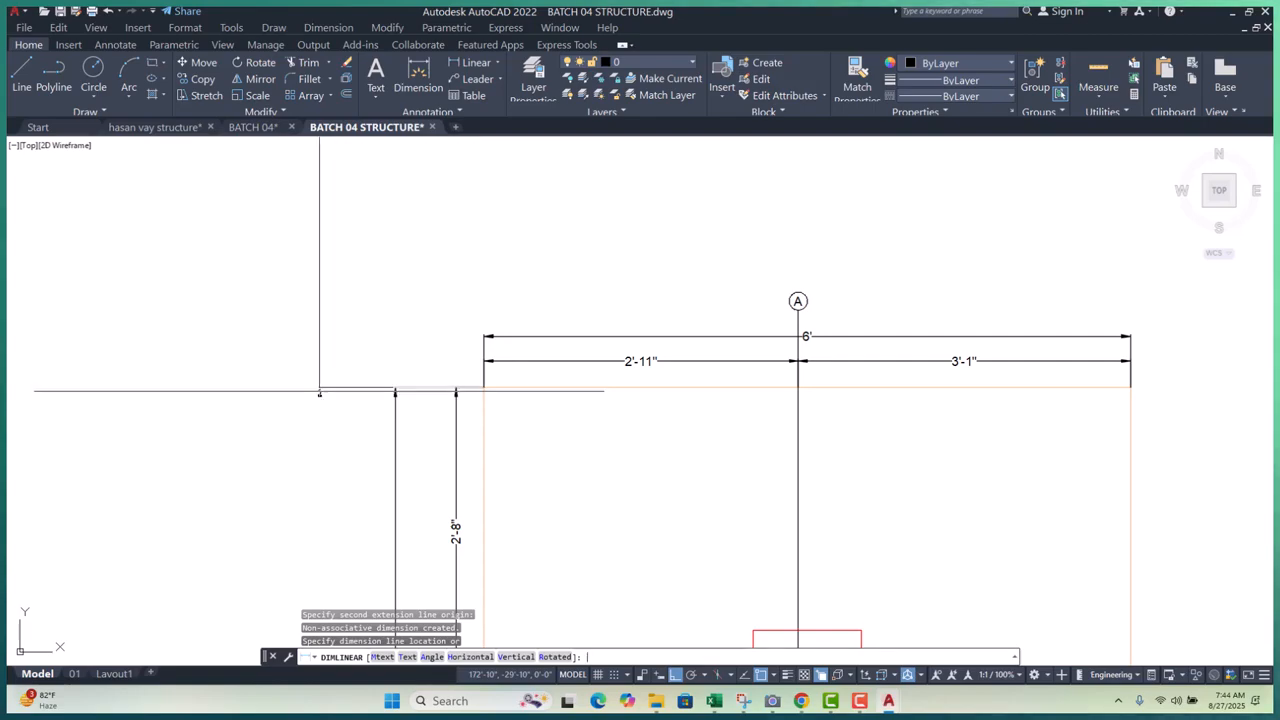
pyautogui.press('Escape')
pyautogui.press('Escape')
pyautogui.press('Escape')
pyautogui.scroll(-6, 320, 391)
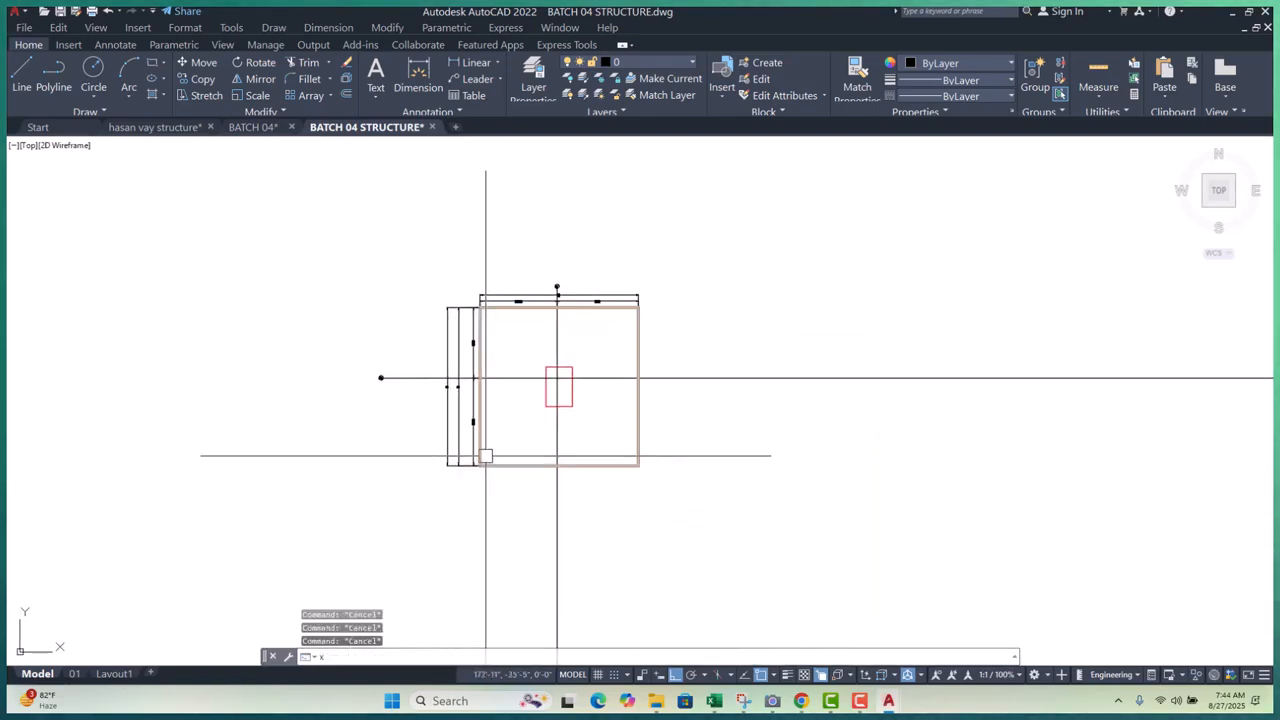
# - Draw a vertical construction line (XL) beside the footing
pyautogui.write('XL')
pyautogui.press('Return')
pyautogui.write('V')
pyautogui.press('Return')
pyautogui.scroll(4, 498, 494)
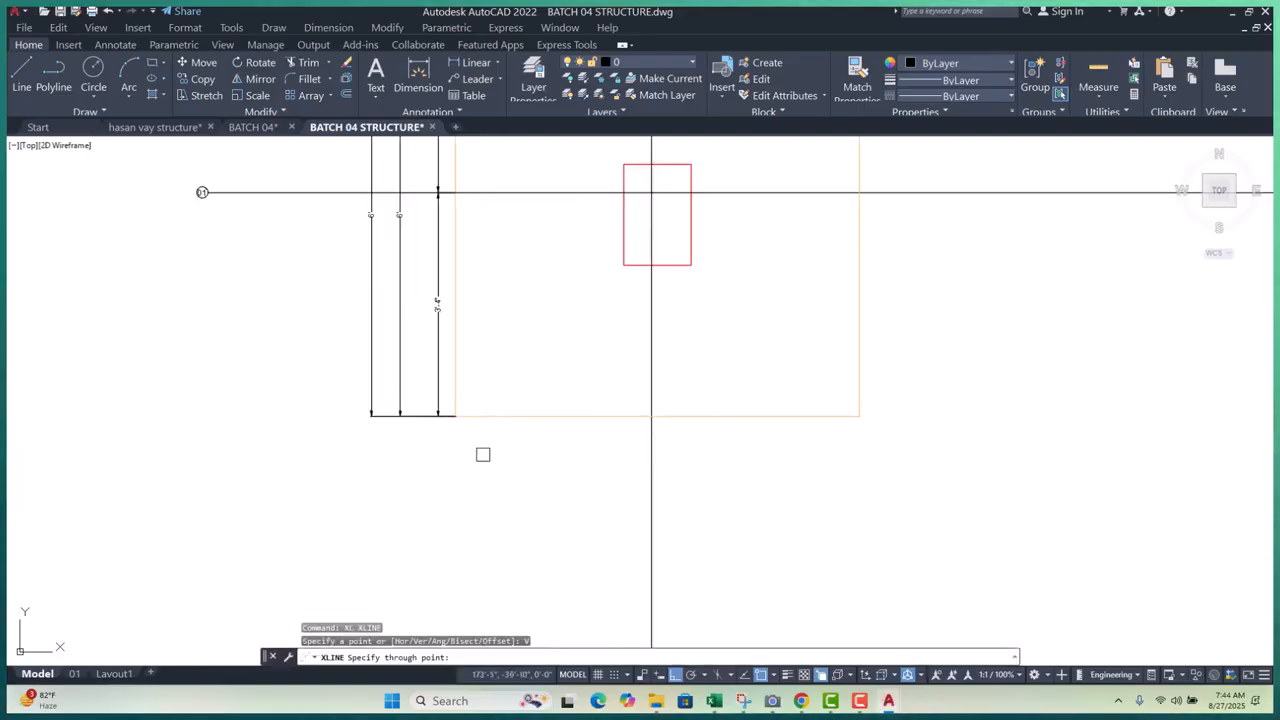
pyautogui.click(461, 424)
pyautogui.scroll(-2, 537, 335)
pyautogui.press('Escape')
pyautogui.press('Escape')
pyautogui.press('Escape')
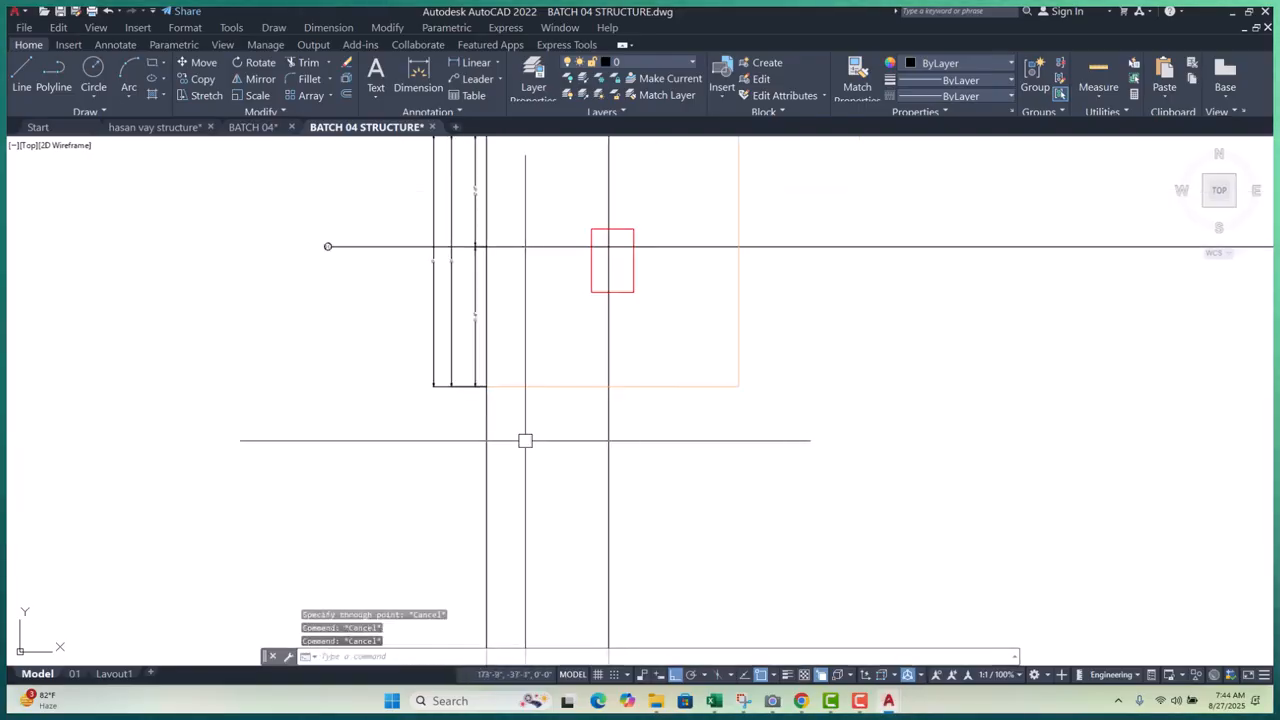
# - Offset the vertical construction line 5 units to the left twice
pyautogui.write('o')
pyautogui.press('Return')
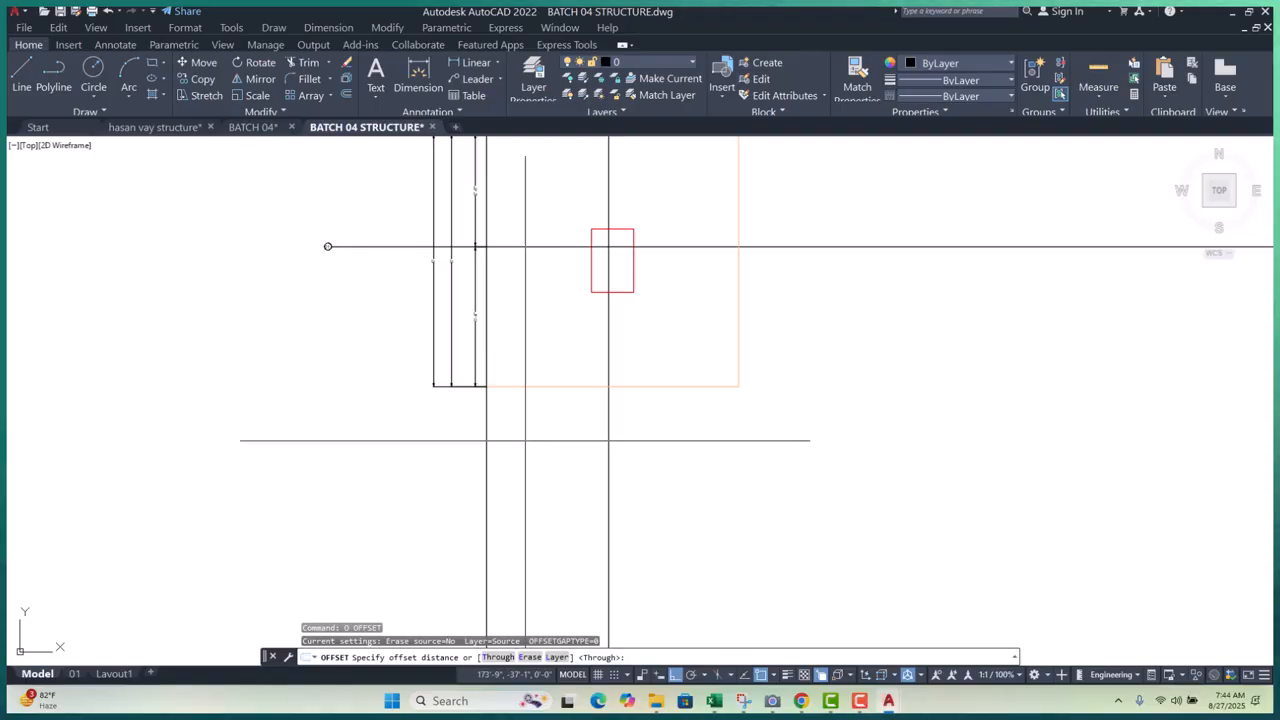
pyautogui.write('5')
pyautogui.press('Return')
pyautogui.click(492, 465)
pyautogui.click(385, 476)
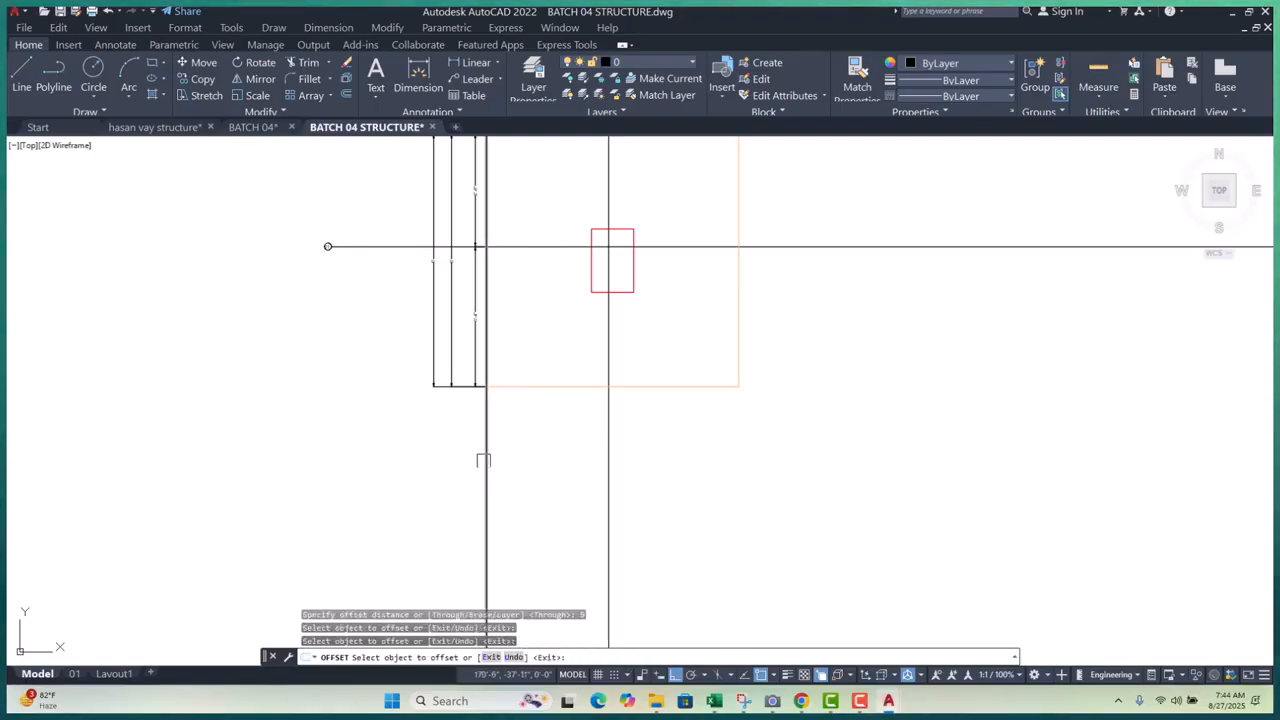
pyautogui.click(483, 461)
pyautogui.click(470, 451)
pyautogui.click(470, 446)
pyautogui.click(393, 454)
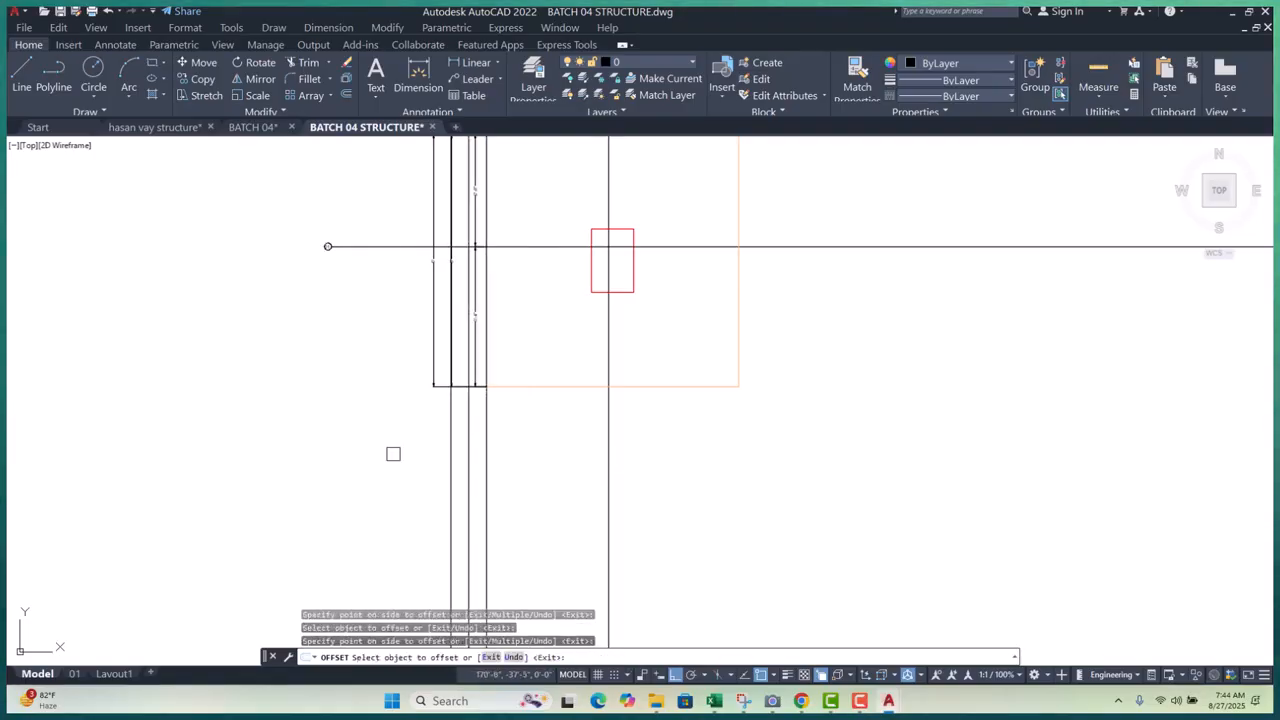
pyautogui.scroll(-4, 430, 443)
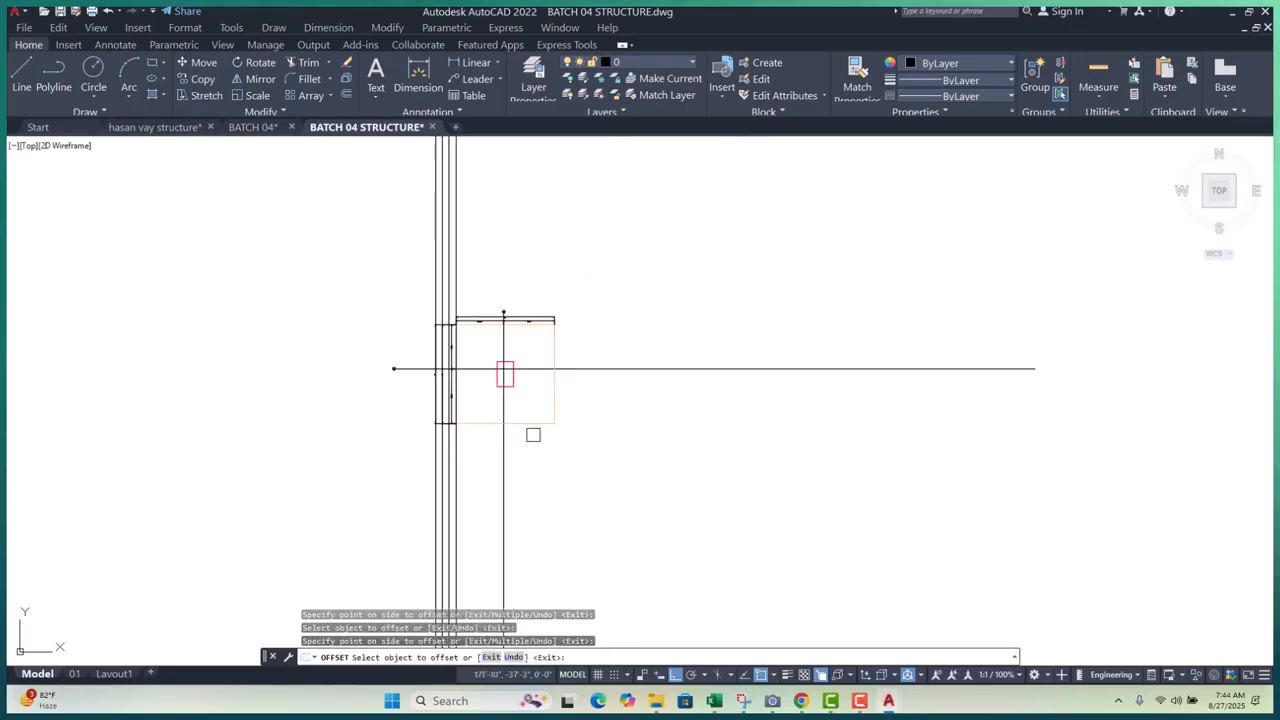
pyautogui.press('Escape')
pyautogui.press('Escape')
pyautogui.press('Escape')
pyautogui.scroll(4, 563, 330)
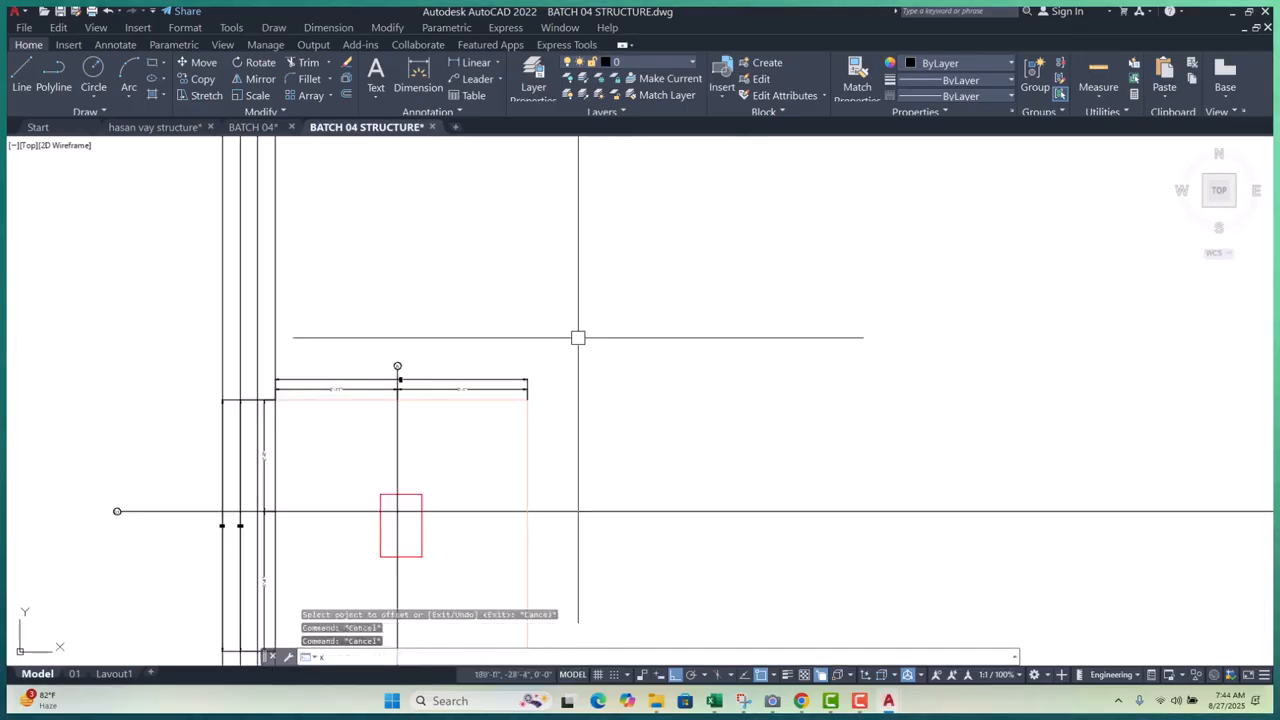
# - Draw a horizontal construction line through the dimension's end point
pyautogui.write('xl')
pyautogui.press('Return')
pyautogui.write('h')
pyautogui.press('Return')
pyautogui.scroll(4, 523, 409)
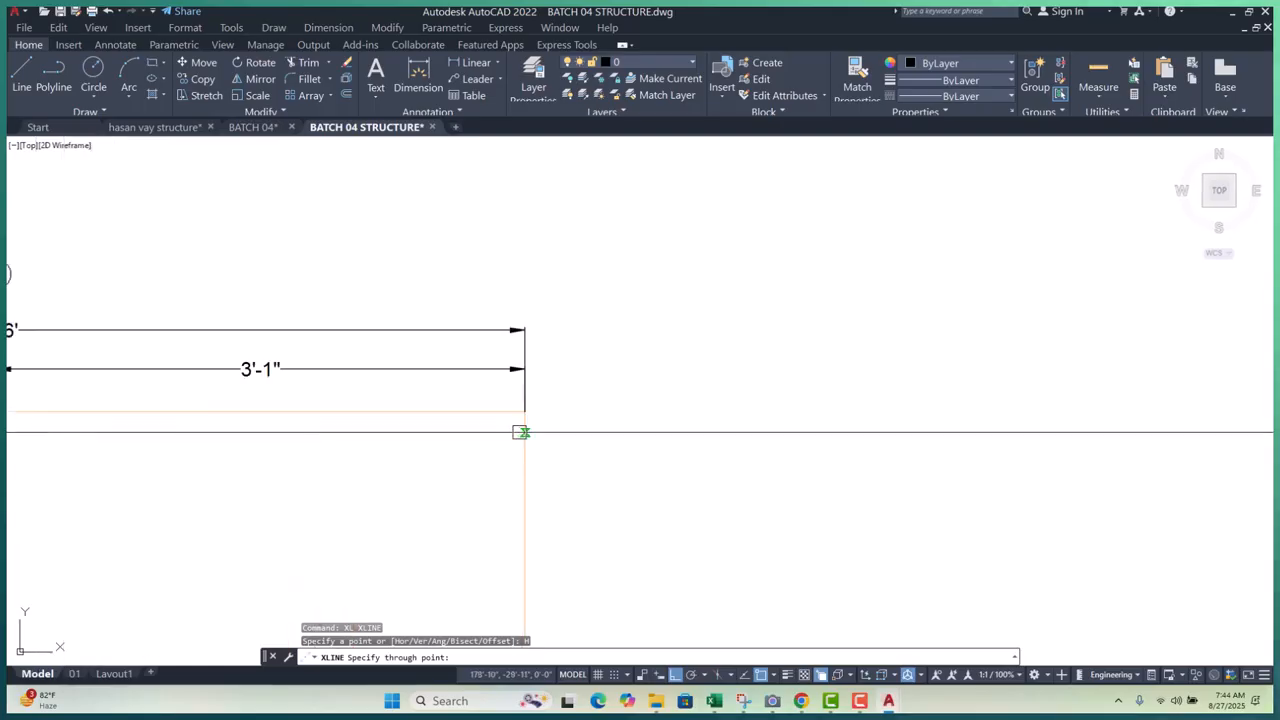
pyautogui.click(524, 412)
pyautogui.press('Escape')
pyautogui.press('Escape')
# - Offset the horizontal construction line upward three times at 5 units spacing
pyautogui.write('o')
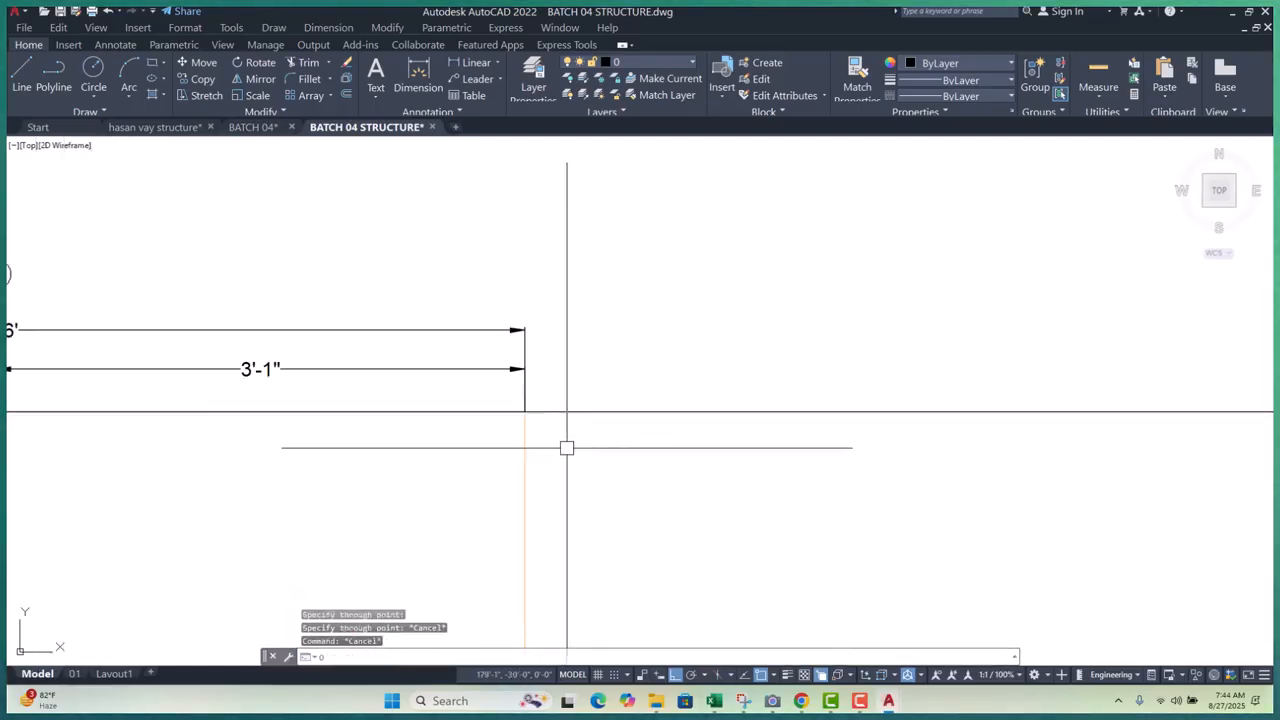
pyautogui.press('Return')
pyautogui.write('5')
pyautogui.press('Return')
pyautogui.click(577, 410)
pyautogui.click(580, 360)
pyautogui.click(580, 341)
pyautogui.click(578, 268)
pyautogui.click(578, 268)
pyautogui.click(577, 259)
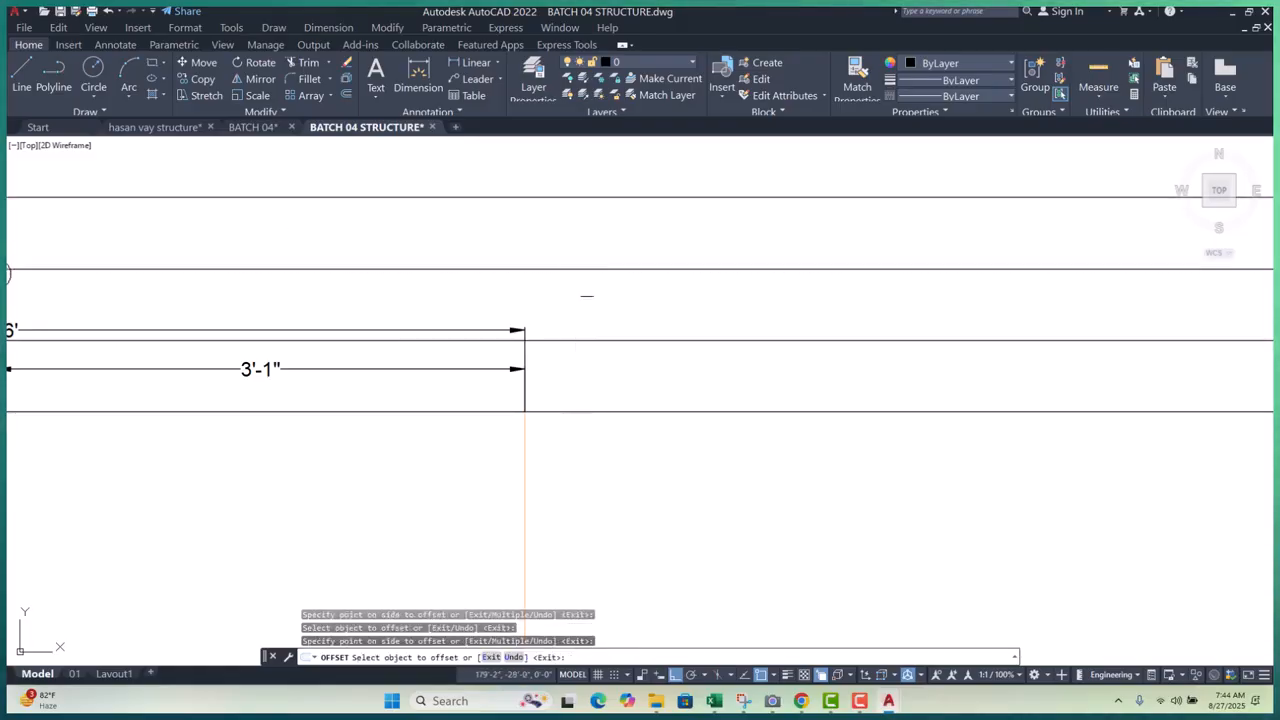
pyautogui.scroll(-9, 630, 305)
pyautogui.press('Escape')
pyautogui.press('Escape')
pyautogui.scroll(7, 614, 326)
pyautogui.scroll(6, 520, 346)
# - Window-select grid bubble A together with its grid line
pyautogui.press('Escape')
pyautogui.press('Escape')
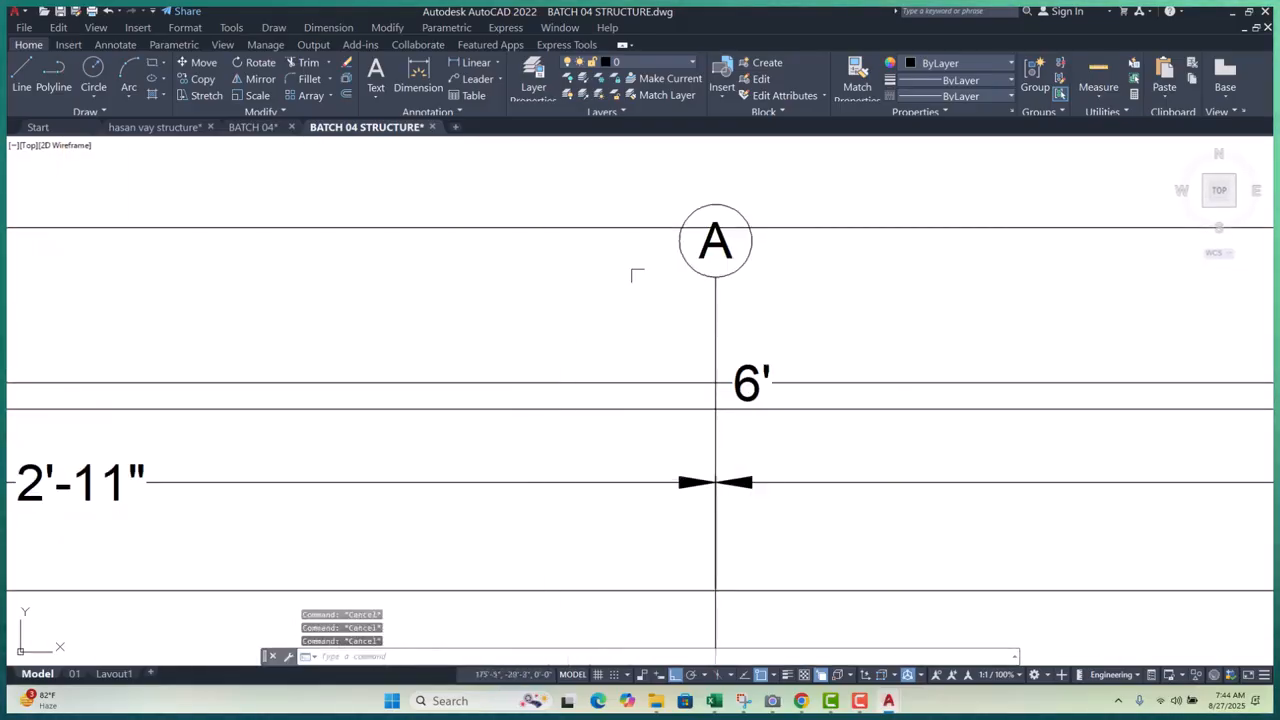
pyautogui.click(800, 182)
pyautogui.click(557, 301)
pyautogui.scroll(-8, 310, 389)
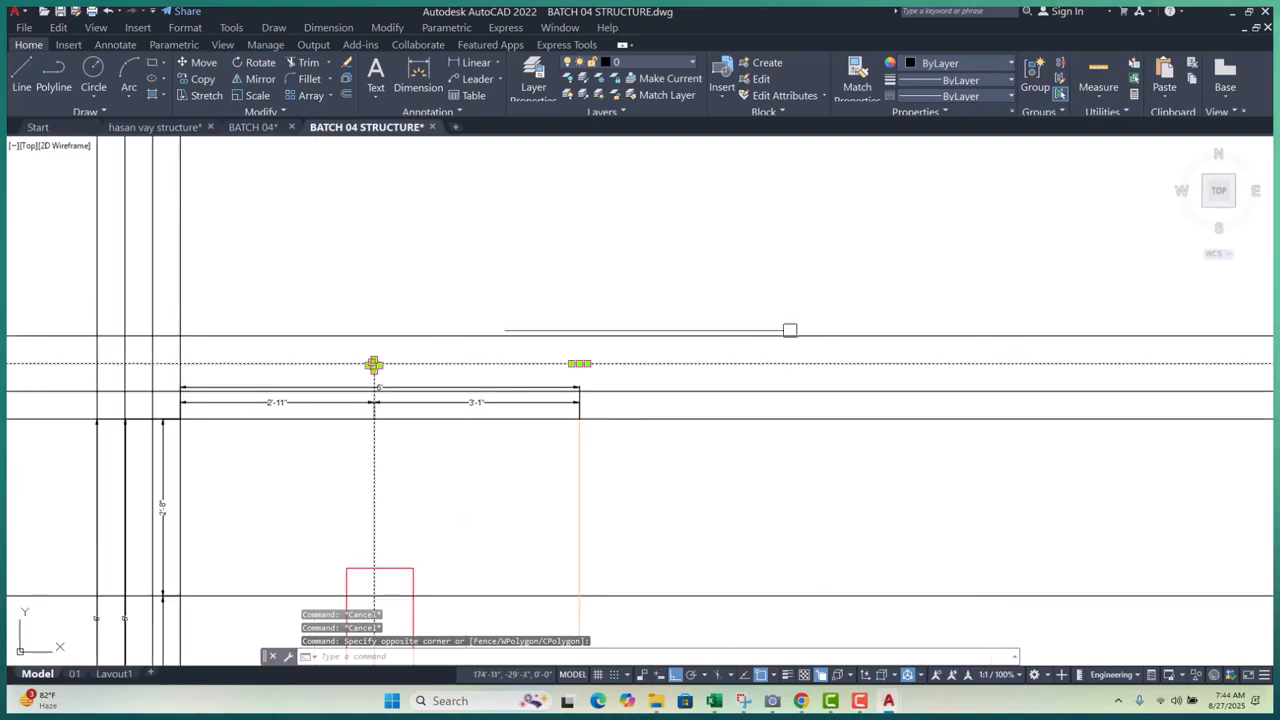
# - Stretch grid bubble A up to the higher construction line
pyautogui.keyDown('shift'); pyautogui.click(900, 267); pyautogui.keyUp('shift')
pyautogui.keyDown('shift'); pyautogui.click(785, 499); pyautogui.keyUp('shift')
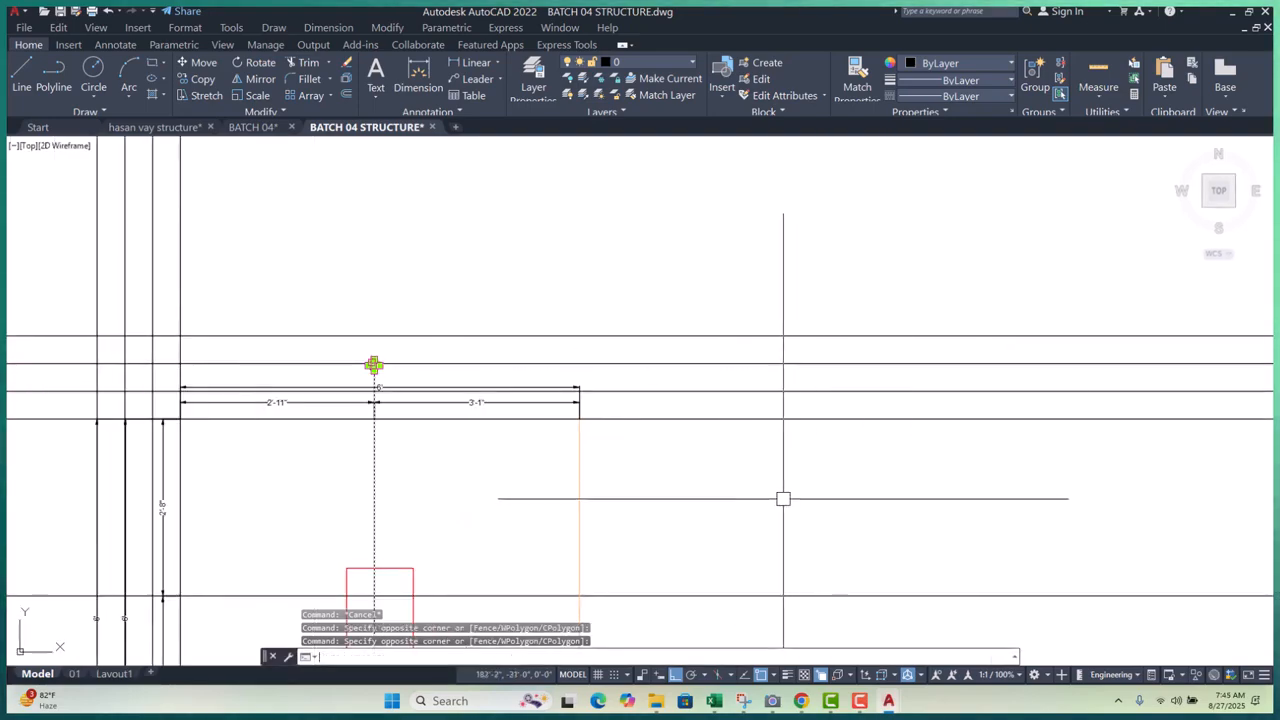
pyautogui.write('s')
pyautogui.press('Return')
pyautogui.scroll(10, 370, 378)
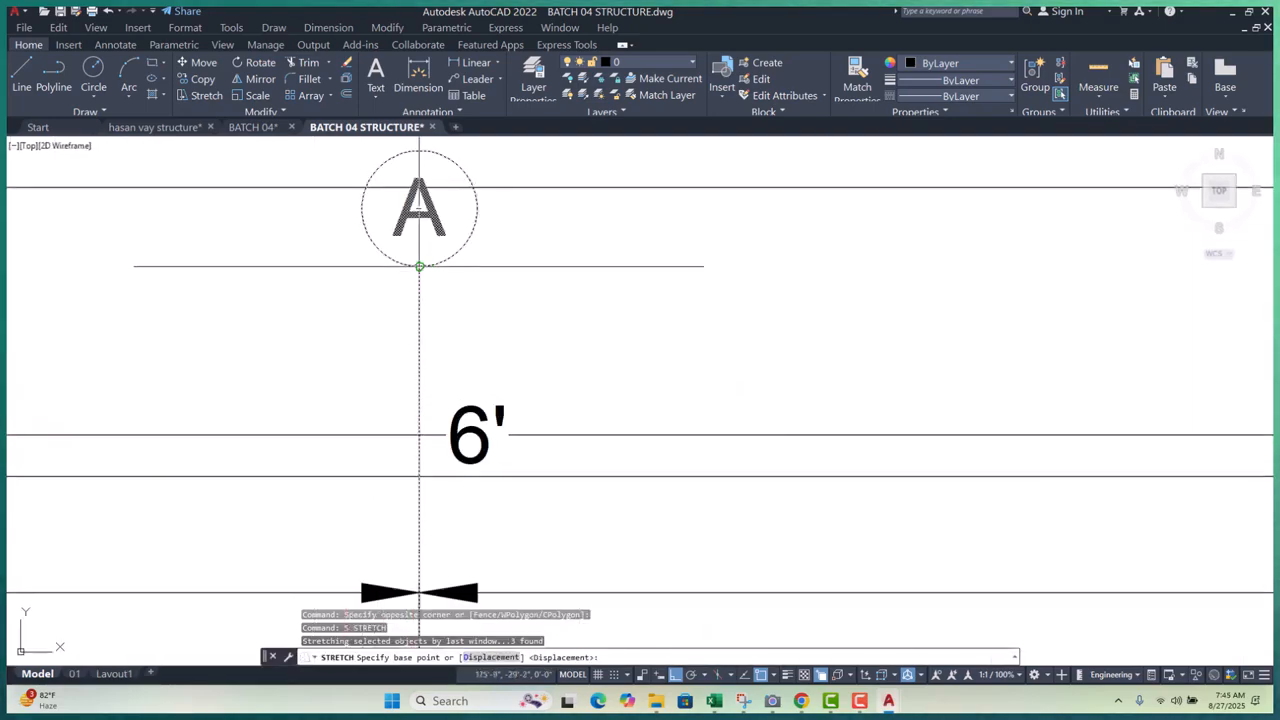
pyautogui.click(419, 266)
pyautogui.scroll(-8, 417, 266)
pyautogui.scroll(4, 397, 271)
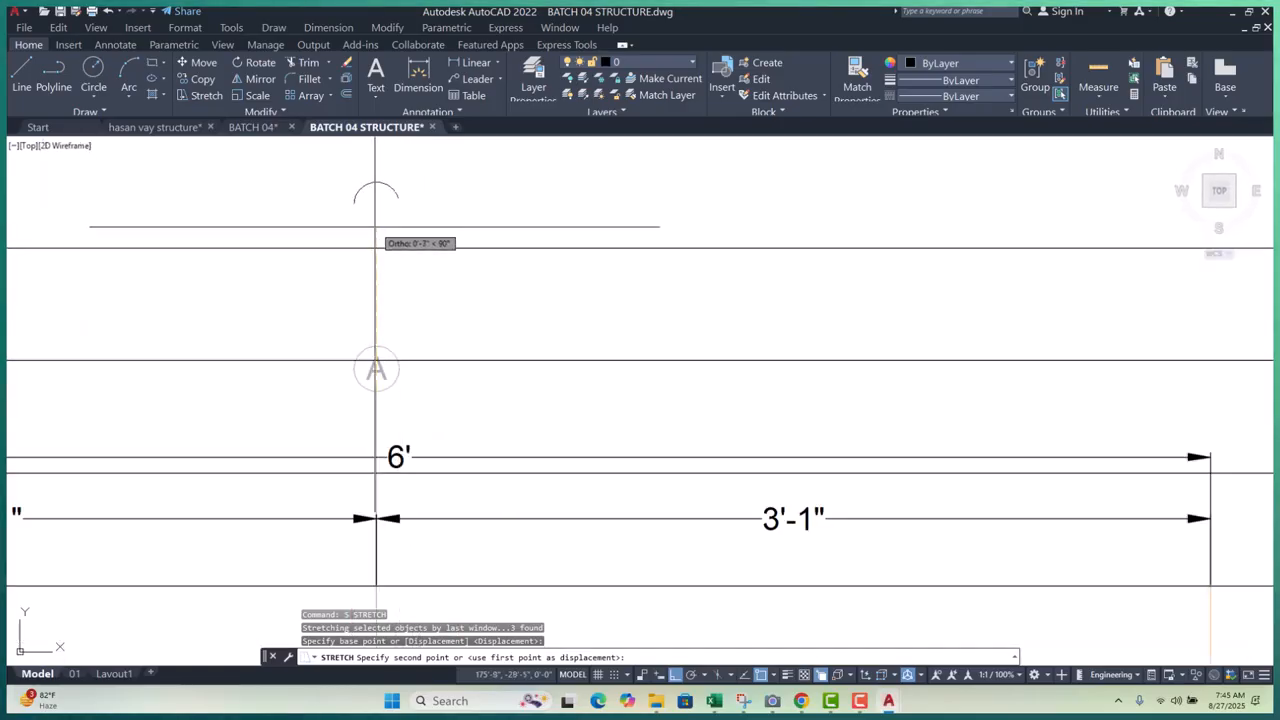
pyautogui.click(376, 248)
pyautogui.scroll(-12, 530, 232)
# - Stretch grid bubble 01 and its line end to a new position
pyautogui.scroll(10, 478, 306)
pyautogui.click(417, 206)
pyautogui.click(240, 336)
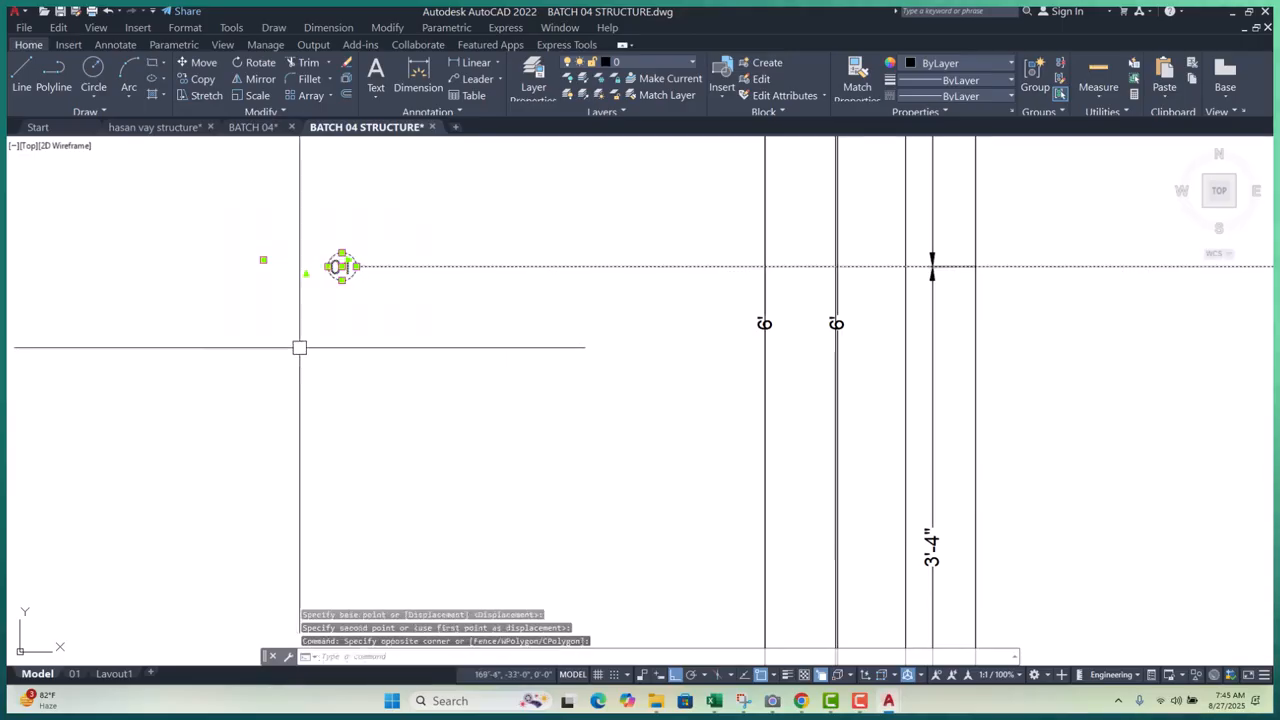
pyautogui.write('s')
pyautogui.press('Return')
pyautogui.scroll(4, 360, 272)
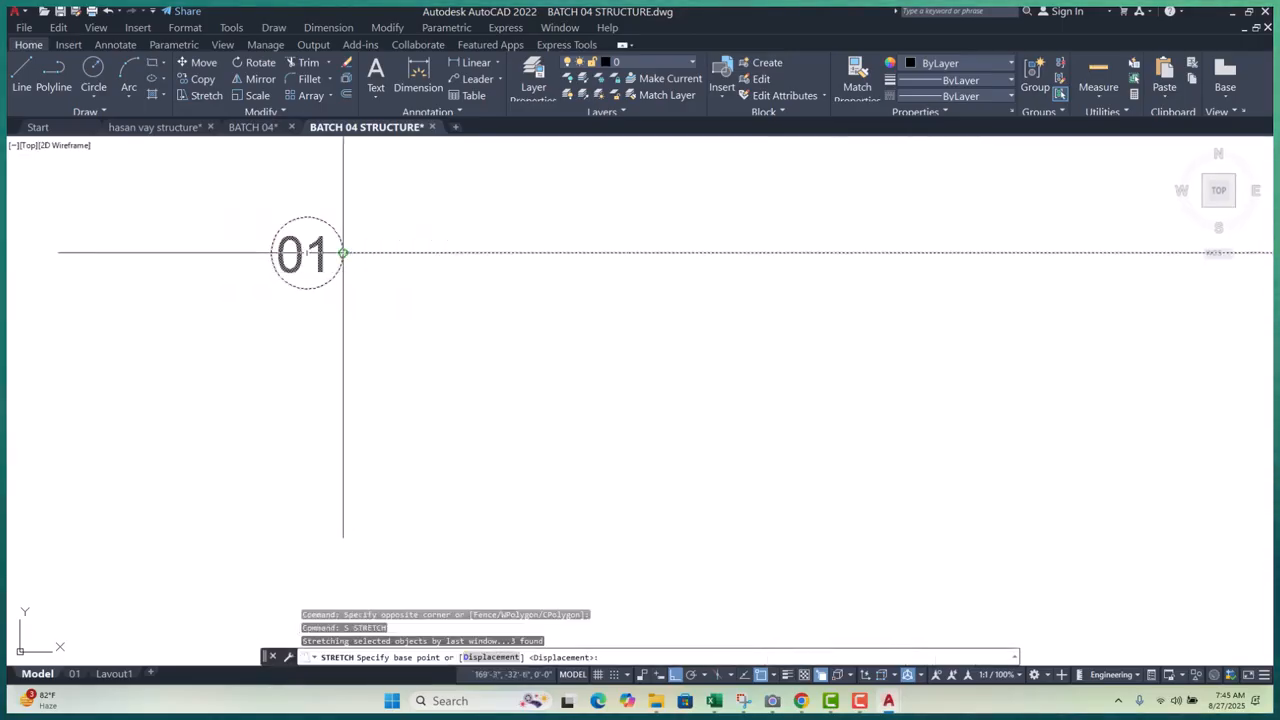
pyautogui.click(343, 252)
pyautogui.scroll(-5, 300, 270)
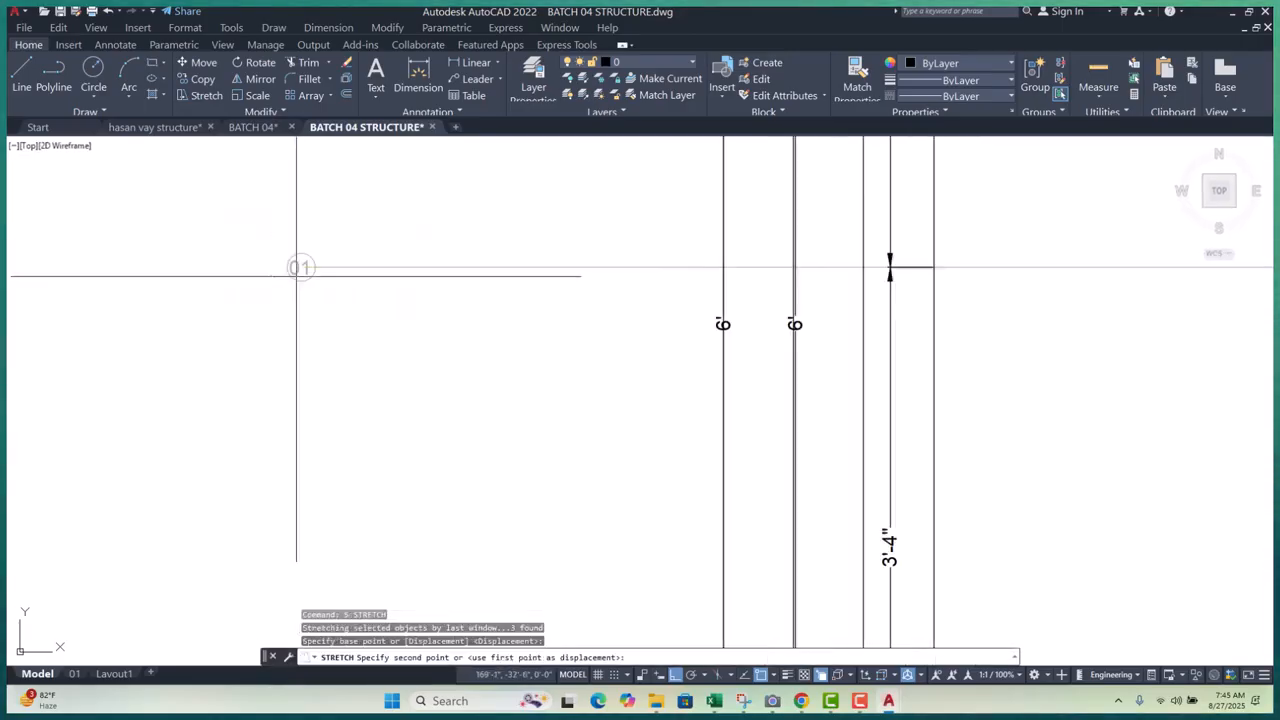
pyautogui.click(712, 267)
pyautogui.scroll(-5, 712, 267)
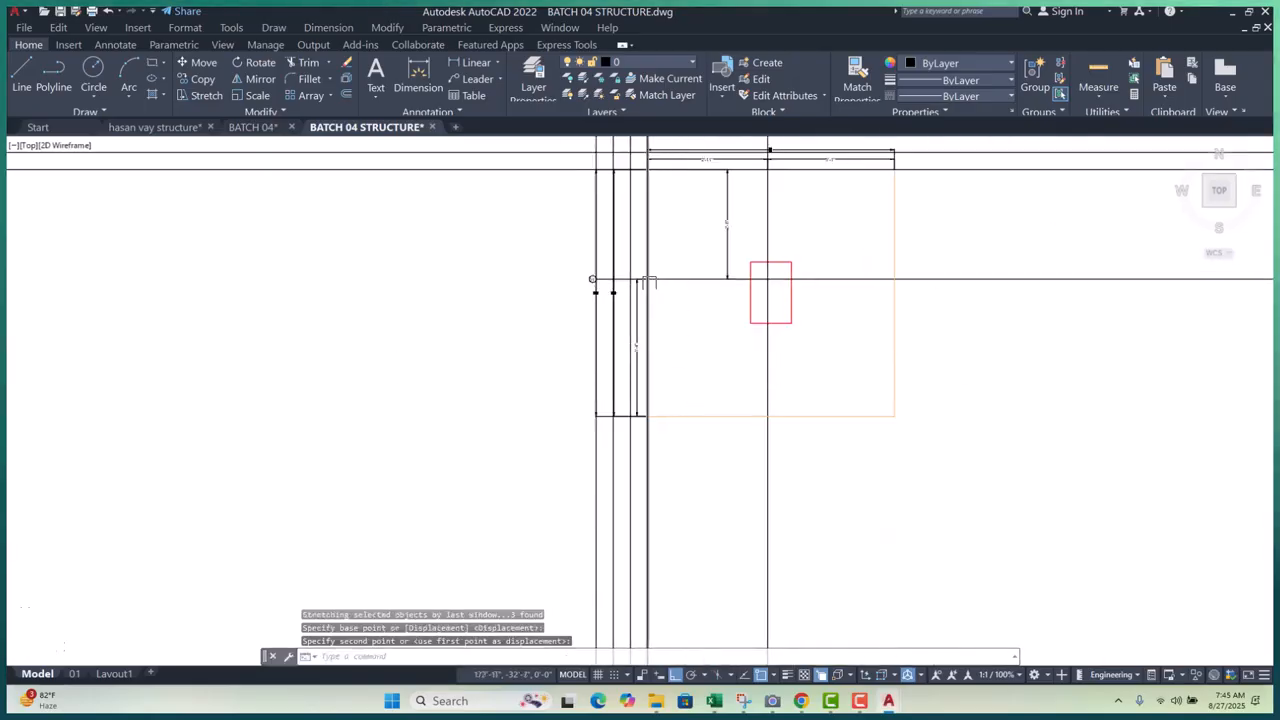
pyautogui.scroll(8, 630, 280)
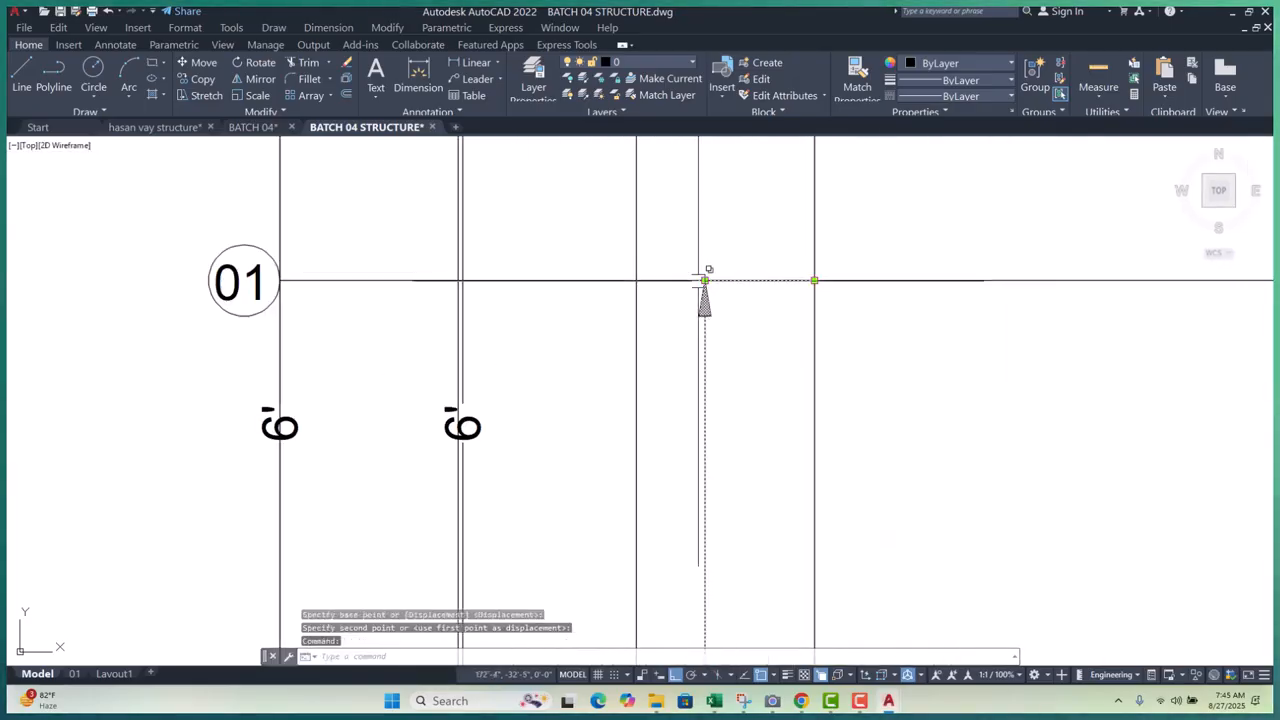
# - Select the 6' dimension and grab its end grip to stretch it
pyautogui.click(704, 280)
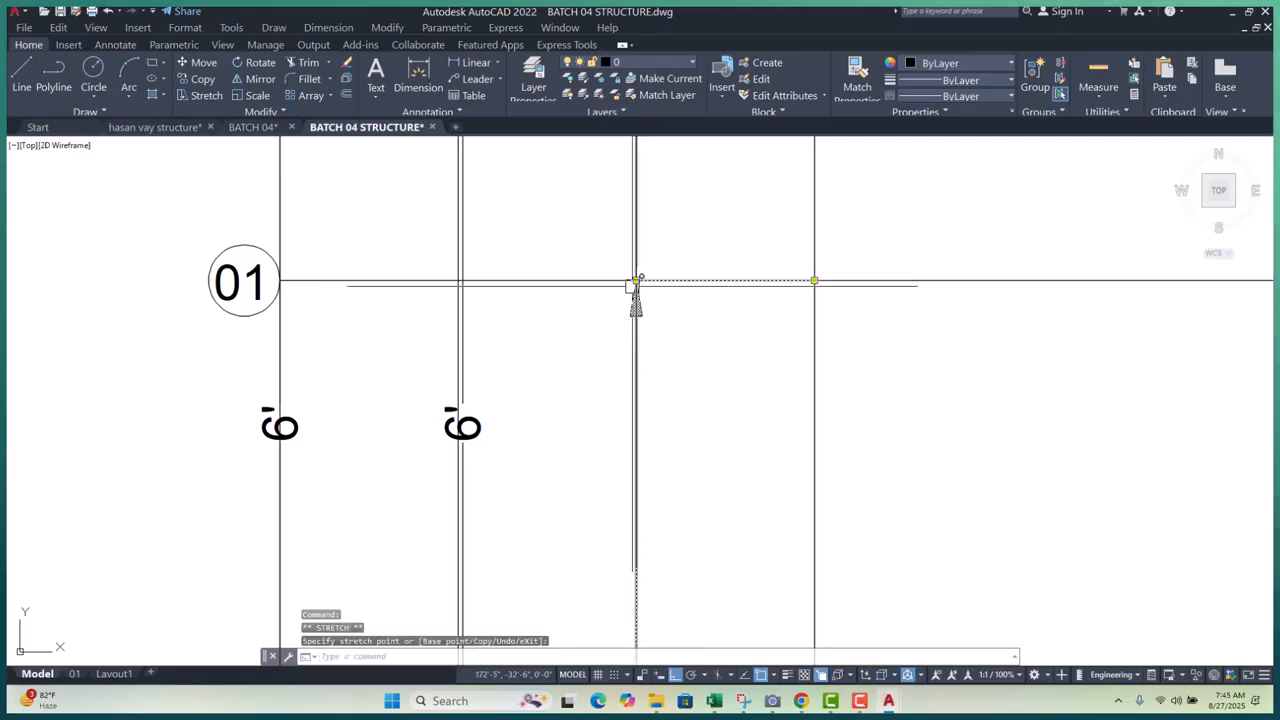
pyautogui.press('Escape')
pyautogui.scroll(2, 490, 380)
pyautogui.click(466, 440)
pyautogui.scroll(-10, 482, 436)
pyautogui.scroll(6, 533, 375)
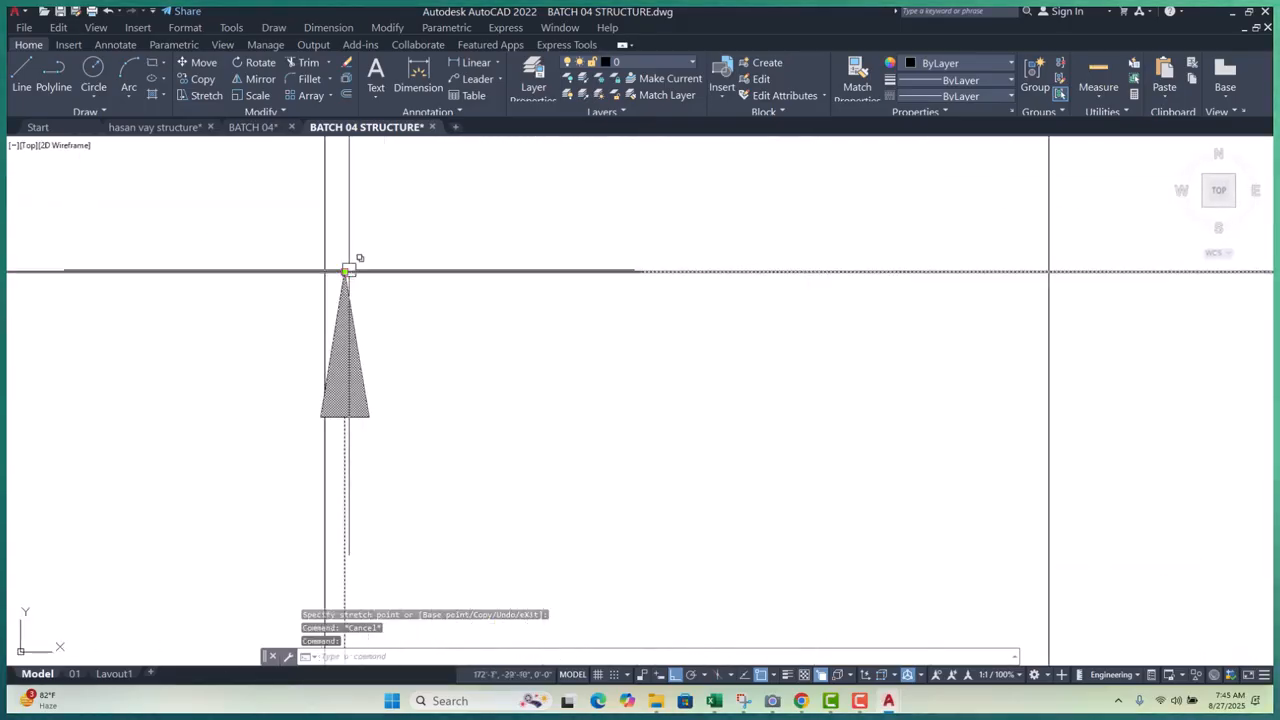
pyautogui.click(344, 271)
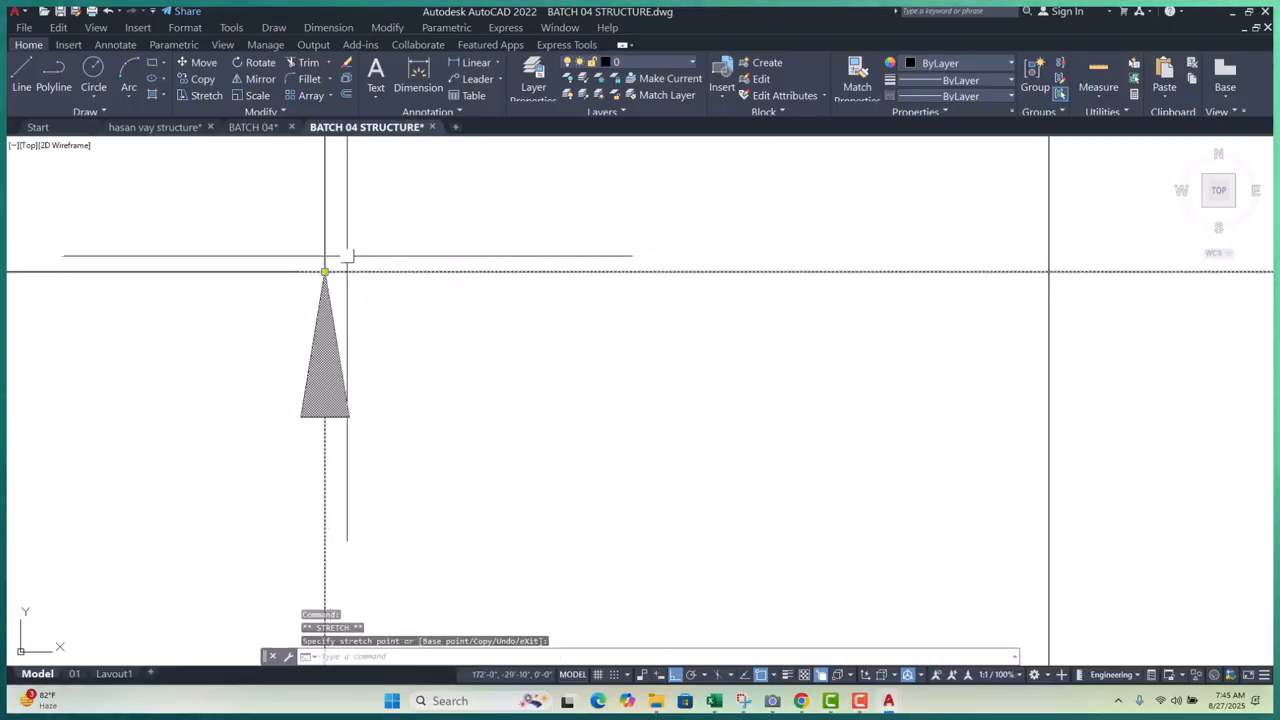
pyautogui.scroll(-5, 476, 247)
# - Add a continued 2'-8" dimension (DCO) from the existing side dimension
pyautogui.press('Escape')
pyautogui.press('Escape')
pyautogui.click(471, 330)
pyautogui.press('Escape')
pyautogui.press('Escape')
pyautogui.press('Escape')
pyautogui.scroll(2, 457, 420)
pyautogui.moveTo(497, 442)
pyautogui.mouseDown(button='middle')
pyautogui.moveTo(494, 402)
pyautogui.moveTo(490, 420)
pyautogui.mouseUp(button='middle')
pyautogui.scroll(4, 496, 388)
pyautogui.write('DCO')
pyautogui.press('Return')
pyautogui.press('Return')
pyautogui.scroll(3, 451, 402)
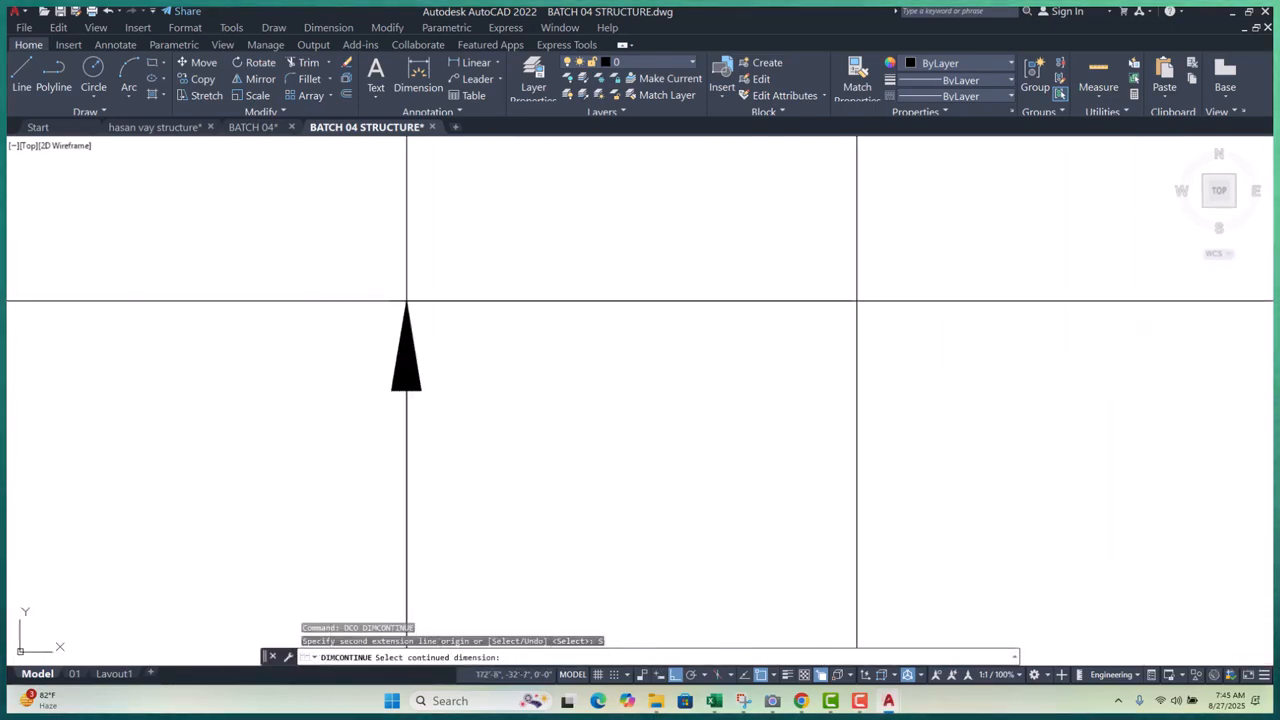
pyautogui.click(421, 374)
pyautogui.scroll(-5, 440, 422)
pyautogui.moveTo(454, 272); pyautogui.dragTo(463, 457, button='middle')
pyautogui.scroll(4, 502, 315)
pyautogui.click(466, 333)
pyautogui.press('Escape')
pyautogui.press('Escape')
pyautogui.press('Escape')
# - Erase the four vertical construction lines on the left
pyautogui.scroll(-5, 466, 333)
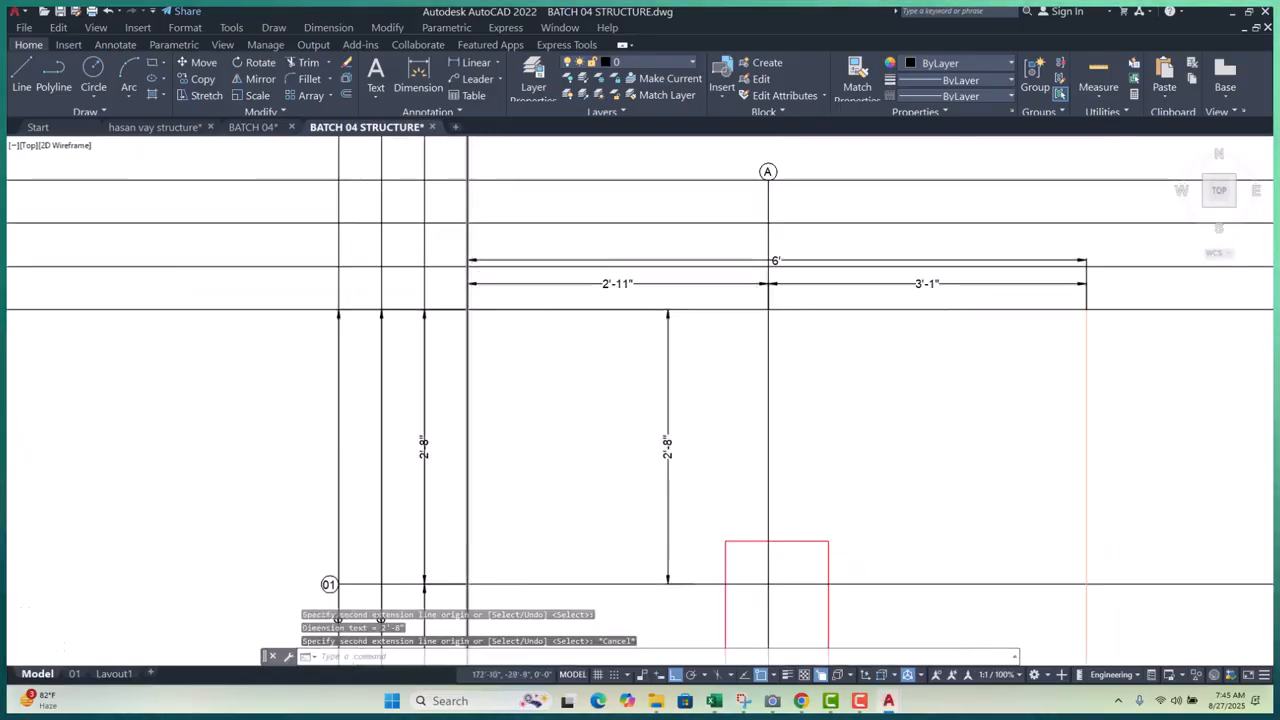
pyautogui.scroll(6, 426, 423)
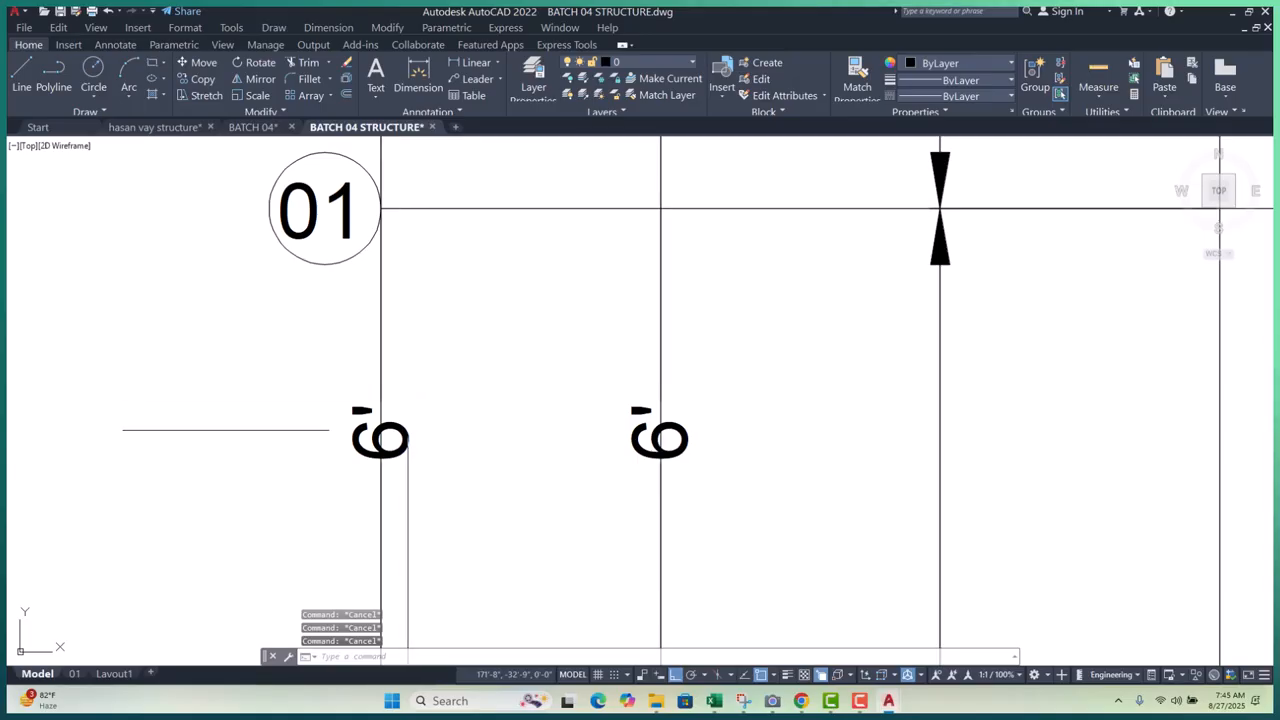
pyautogui.press('Return')
pyautogui.scroll(-8, 462, 427)
pyautogui.click(557, 217)
pyautogui.click(406, 250)
pyautogui.write('e')
pyautogui.press('Return')
pyautogui.scroll(8, 491, 297)
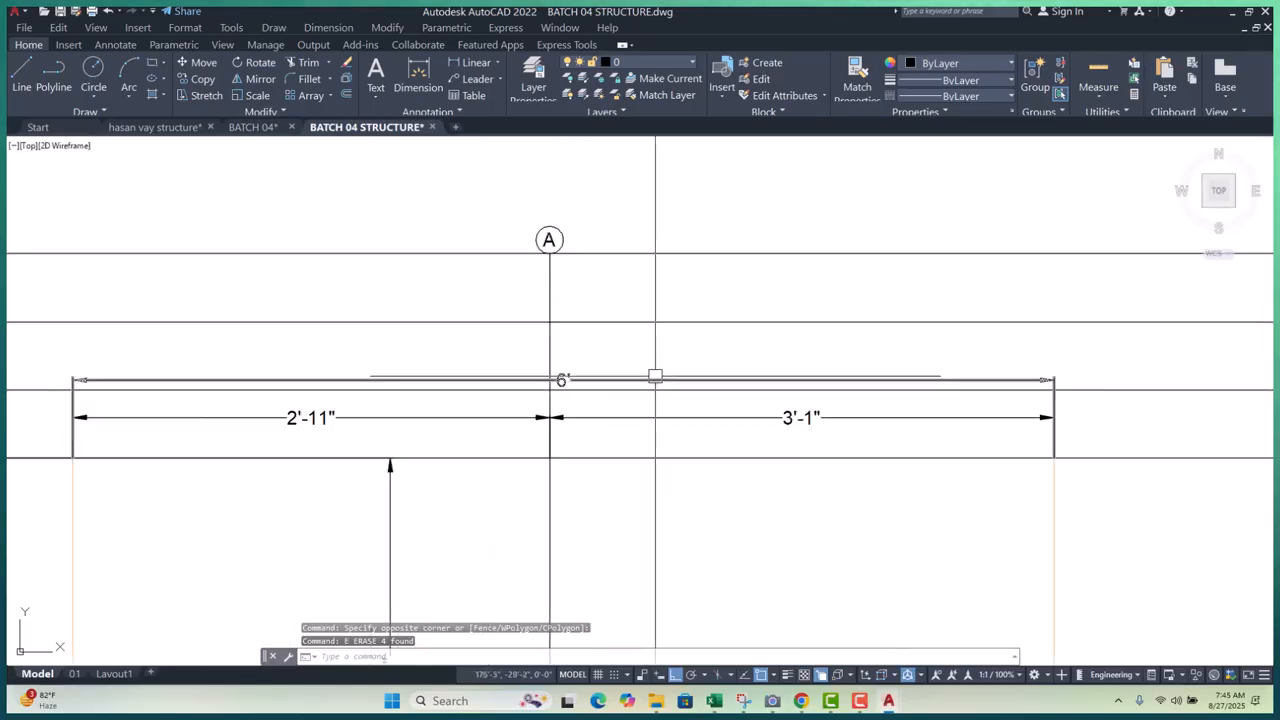
# - Try grip-editing the 6' dimension's right end, then cancel
pyautogui.click(652, 380)
pyautogui.scroll(-2, 586, 355)
pyautogui.scroll(2, 865, 367)
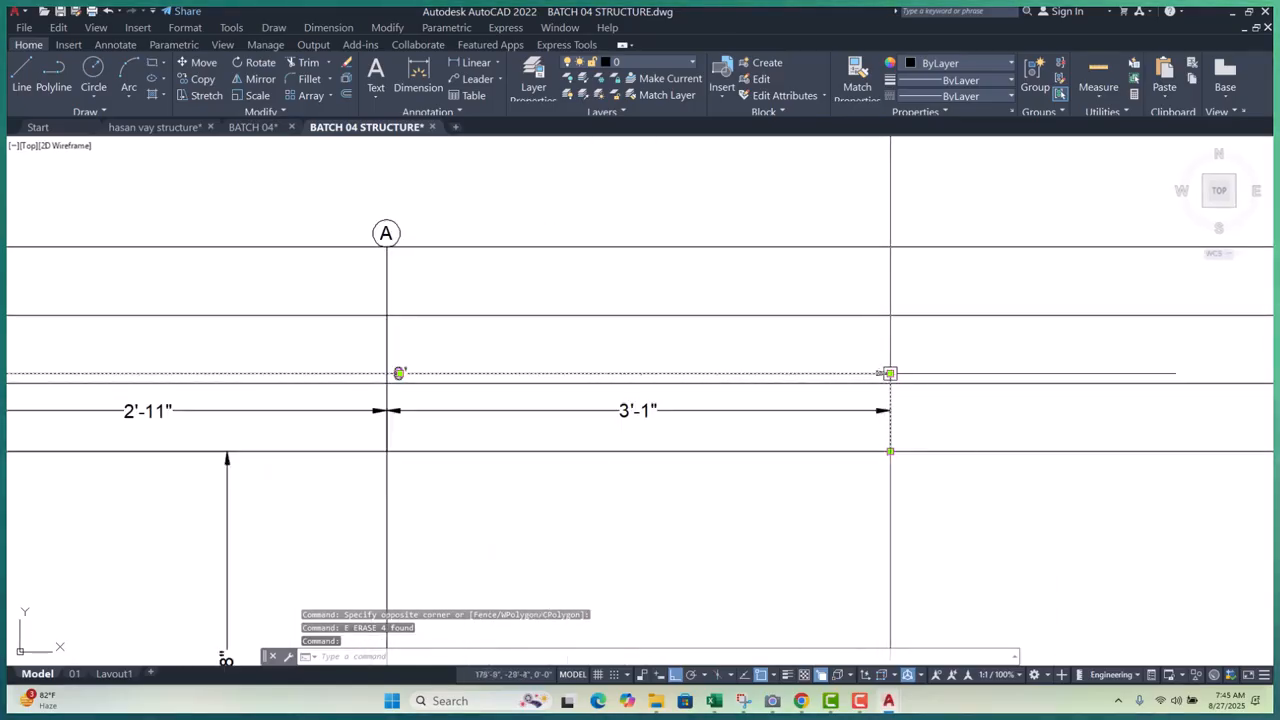
pyautogui.click(890, 372)
pyautogui.press('Escape')
pyautogui.scroll(-2, 740, 316)
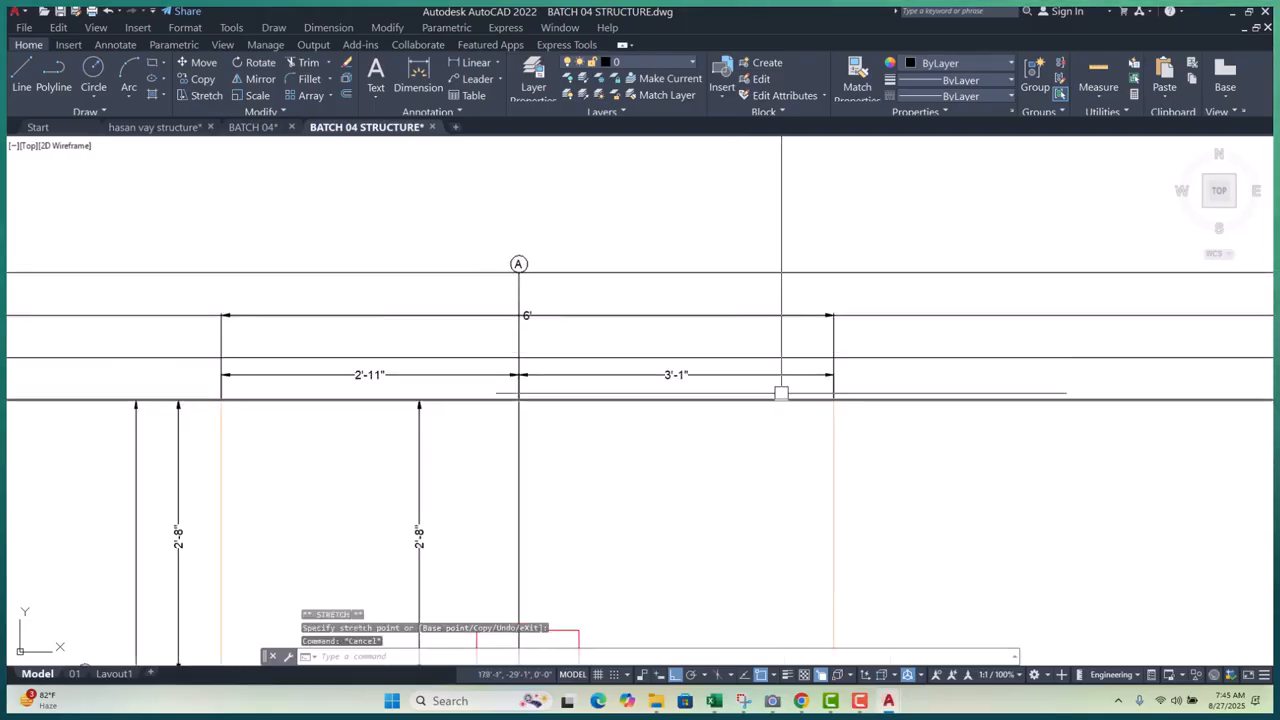
pyautogui.press('Escape')
pyautogui.scroll(2, 776, 390)
# - Move the 3'-1" dimension line lower using its grip
pyautogui.click(802, 366)
pyautogui.click(865, 363)
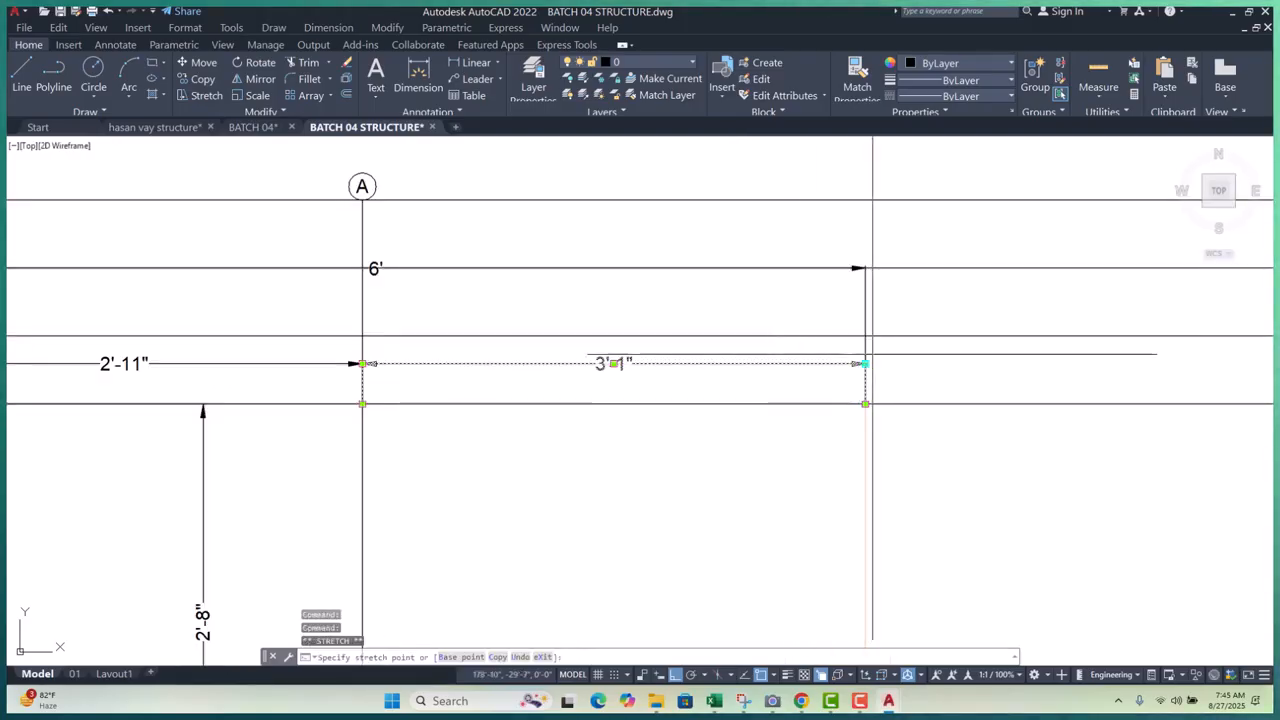
pyautogui.click(865, 334)
pyautogui.press('Escape')
pyautogui.press('Escape')
pyautogui.scroll(-2, 845, 334)
pyautogui.scroll(2, 534, 335)
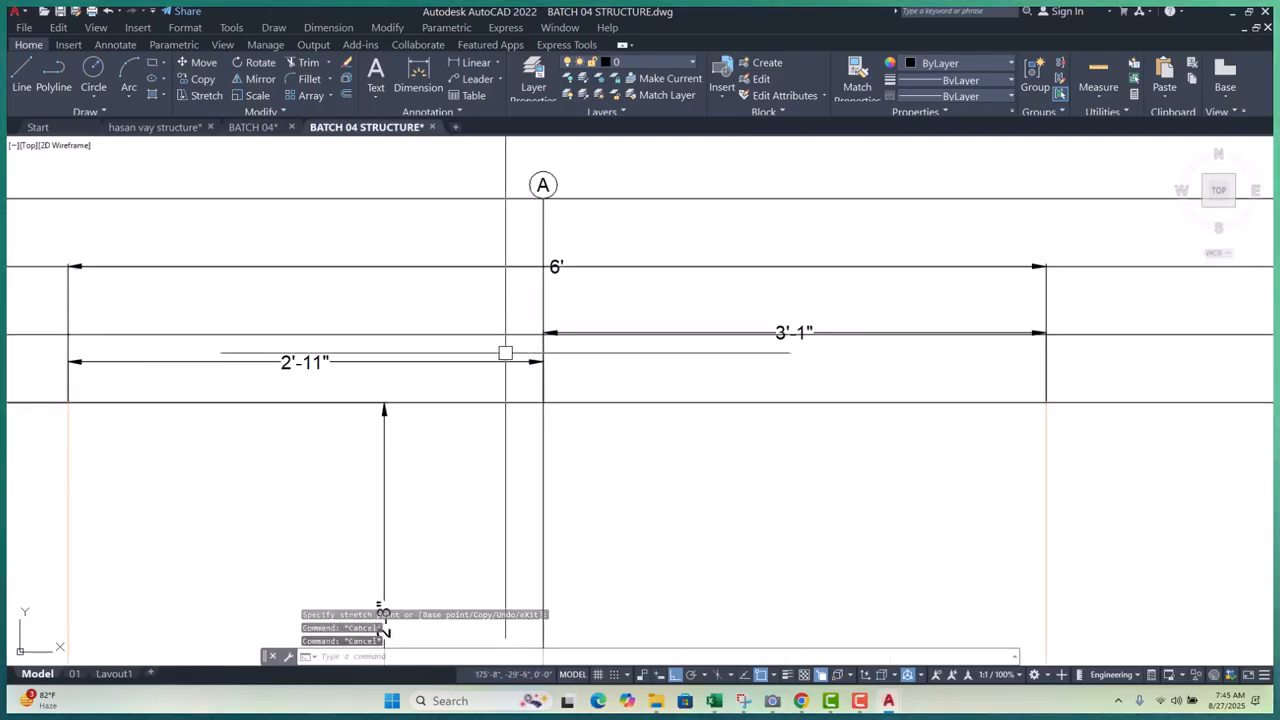
# - Try stretching the 2'-11" dimension end and arrow grip, then cancel
pyautogui.click(481, 380)
pyautogui.click(542, 361)
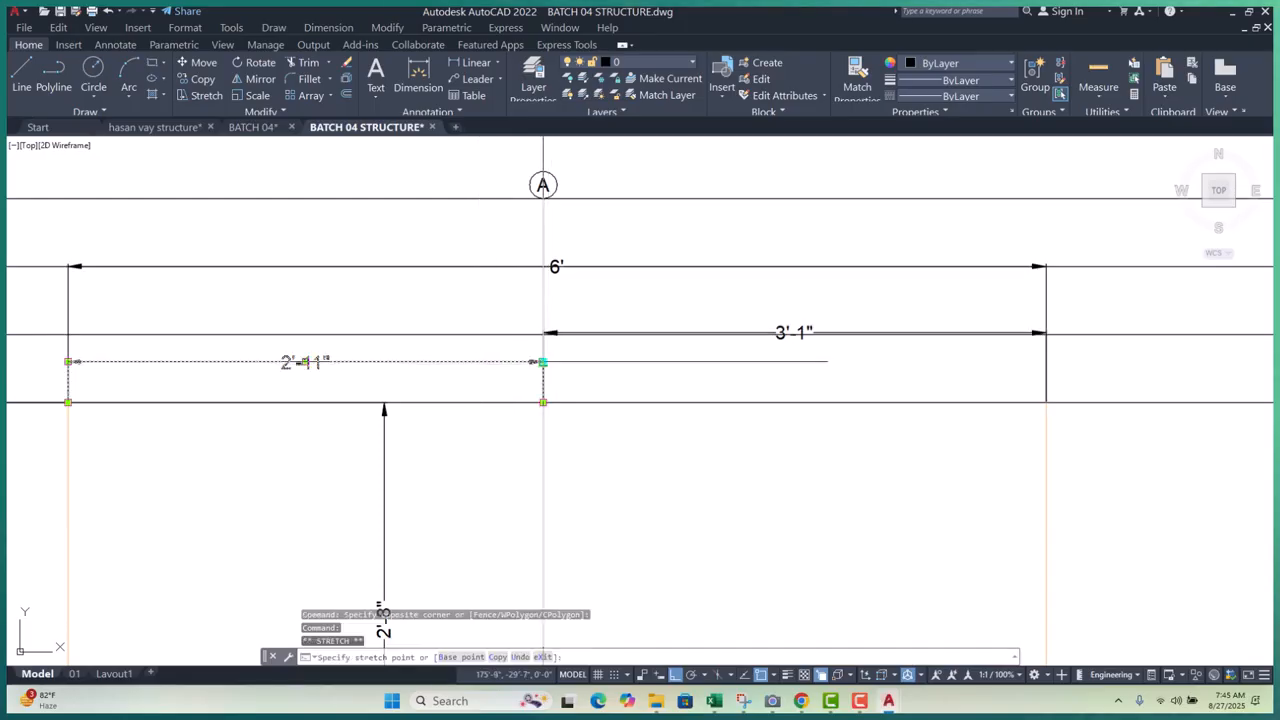
pyautogui.scroll(5, 542, 361)
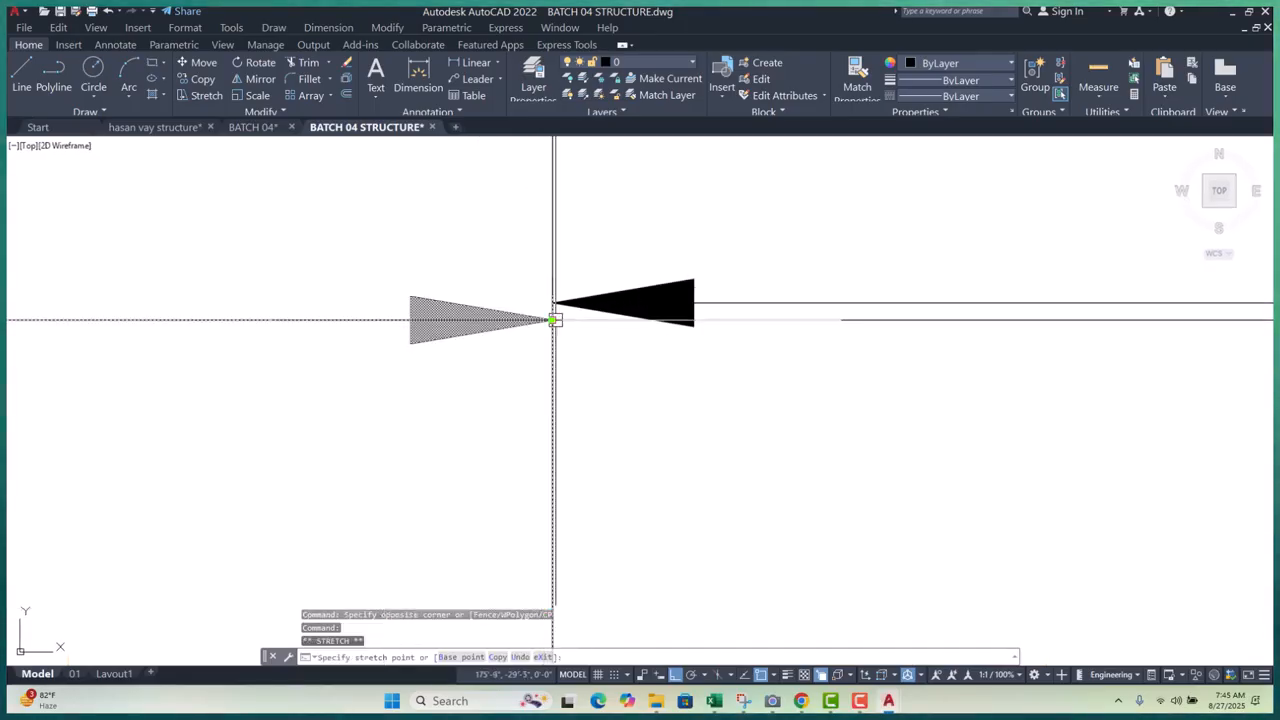
pyautogui.press('Escape')
pyautogui.press('Escape')
pyautogui.click(552, 302)
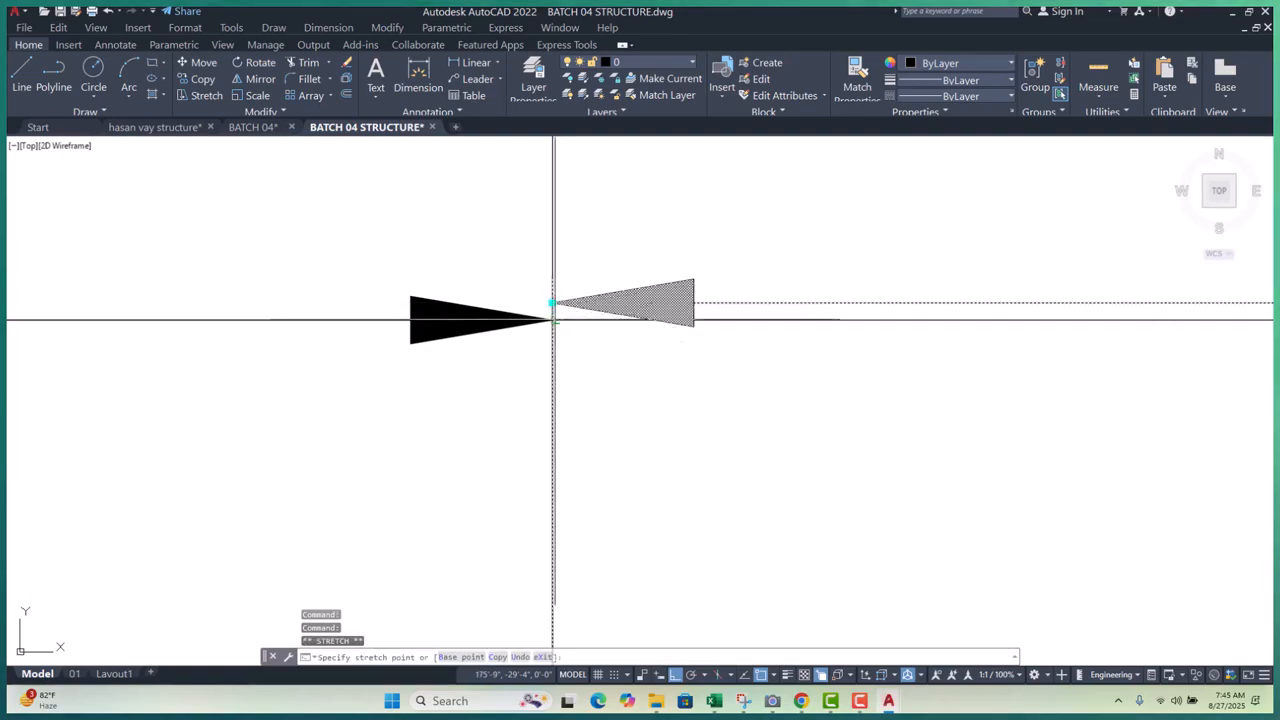
pyautogui.scroll(2, 541, 320)
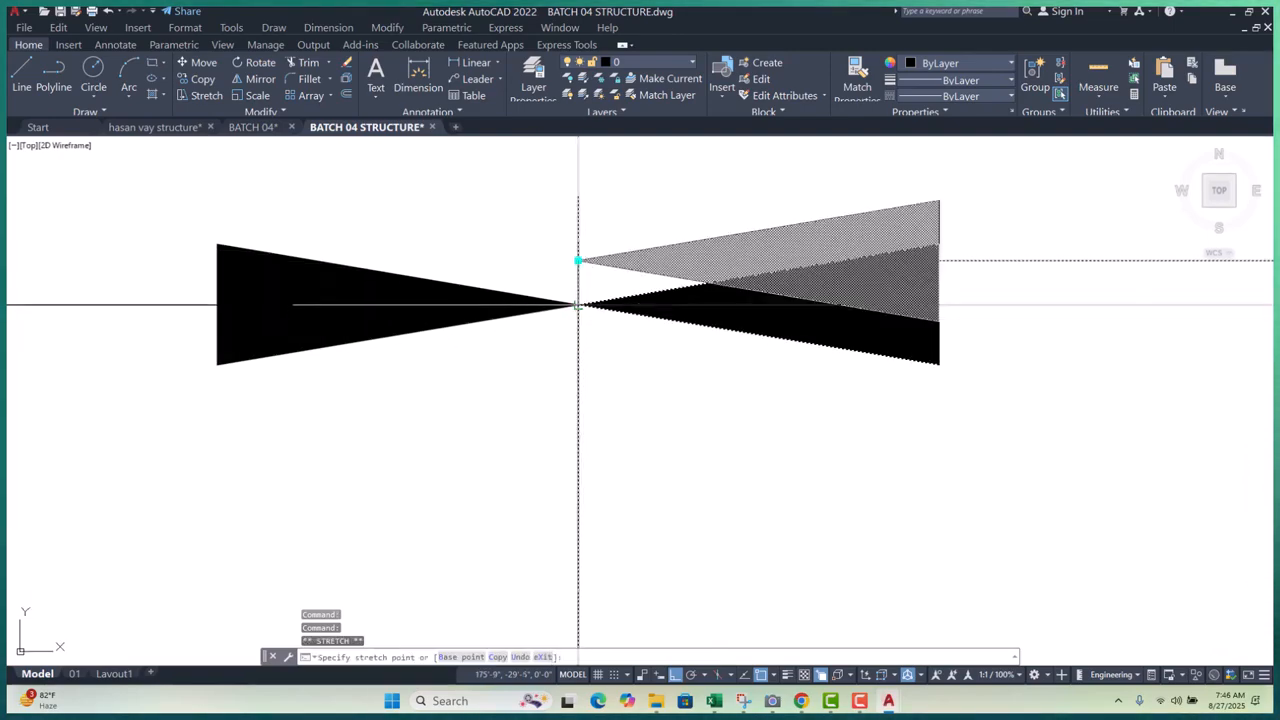
pyautogui.press('Escape')
pyautogui.press('Escape')
pyautogui.press('Escape')
pyautogui.scroll(-8, 501, 302)
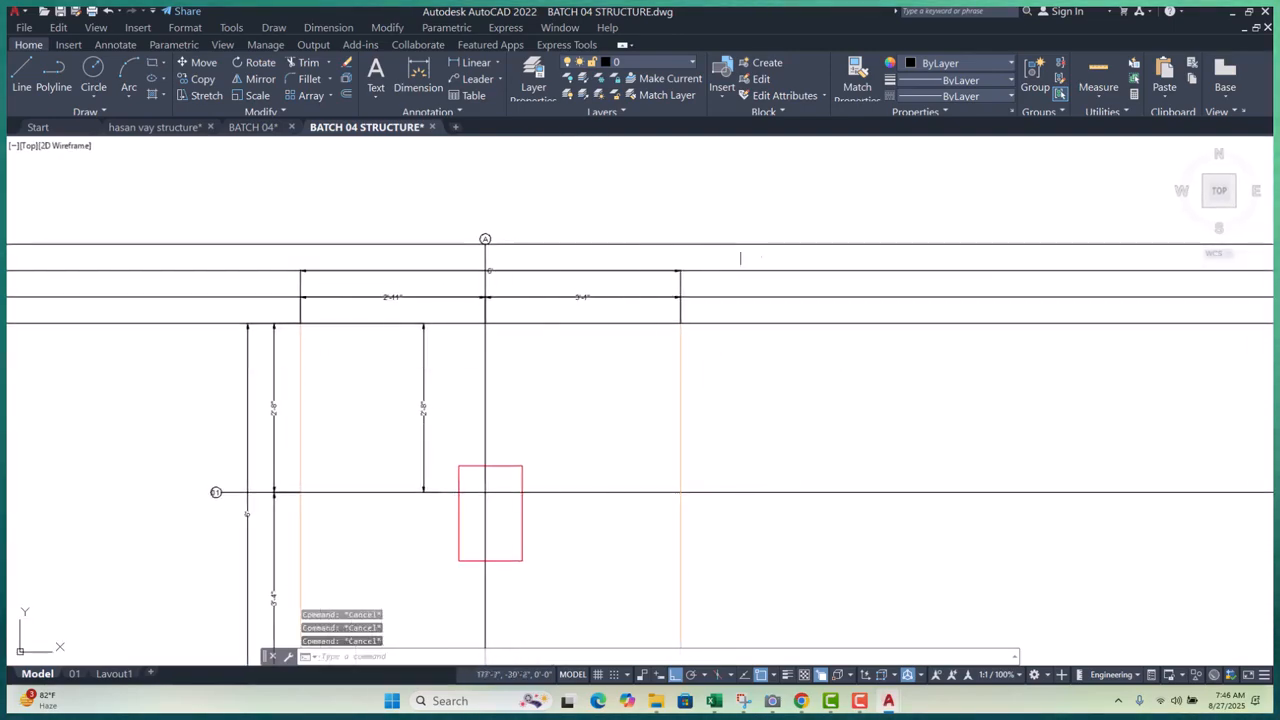
# - Erase the four horizontal construction lines above the footing
pyautogui.click(833, 200)
pyautogui.click(777, 366)
pyautogui.write('e')
pyautogui.press('Return')
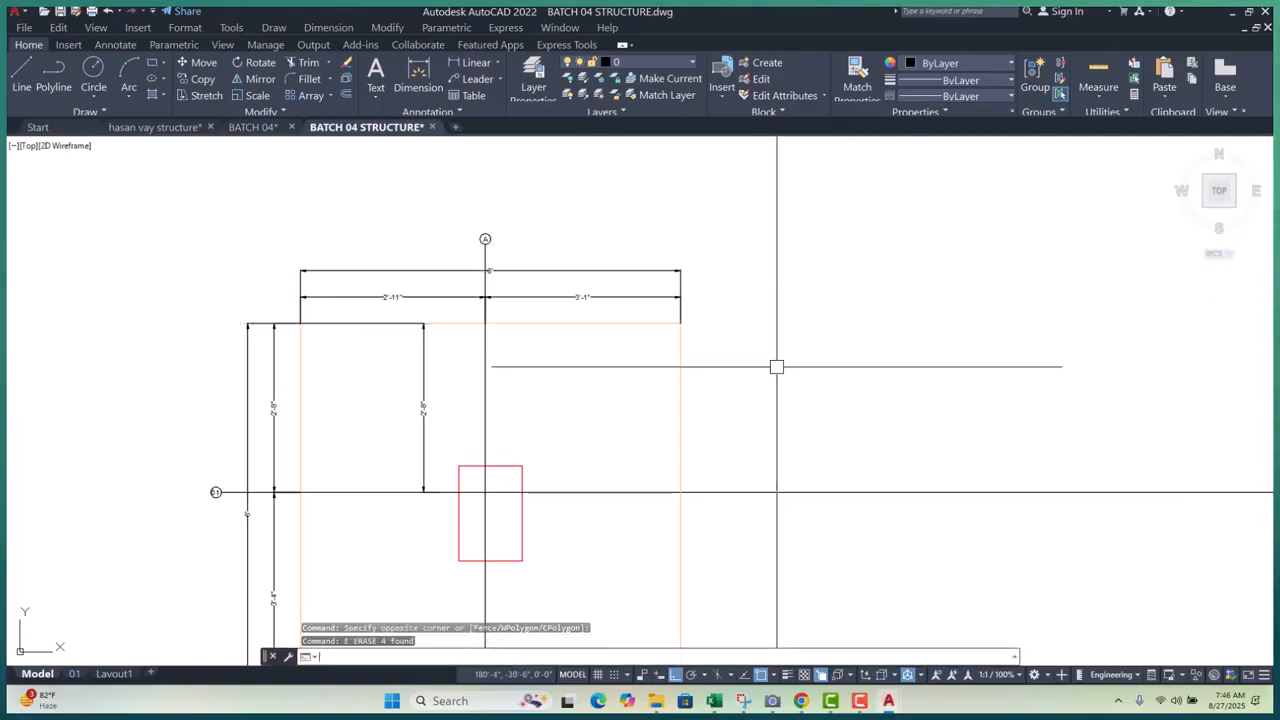
# - Erase the redundant inner 2'-8" dimension and bring the footing plan back into view
pyautogui.click(459, 358)
pyautogui.click(409, 386)
pyautogui.write('e')
pyautogui.press('Return')
pyautogui.scroll(4, 503, 309)
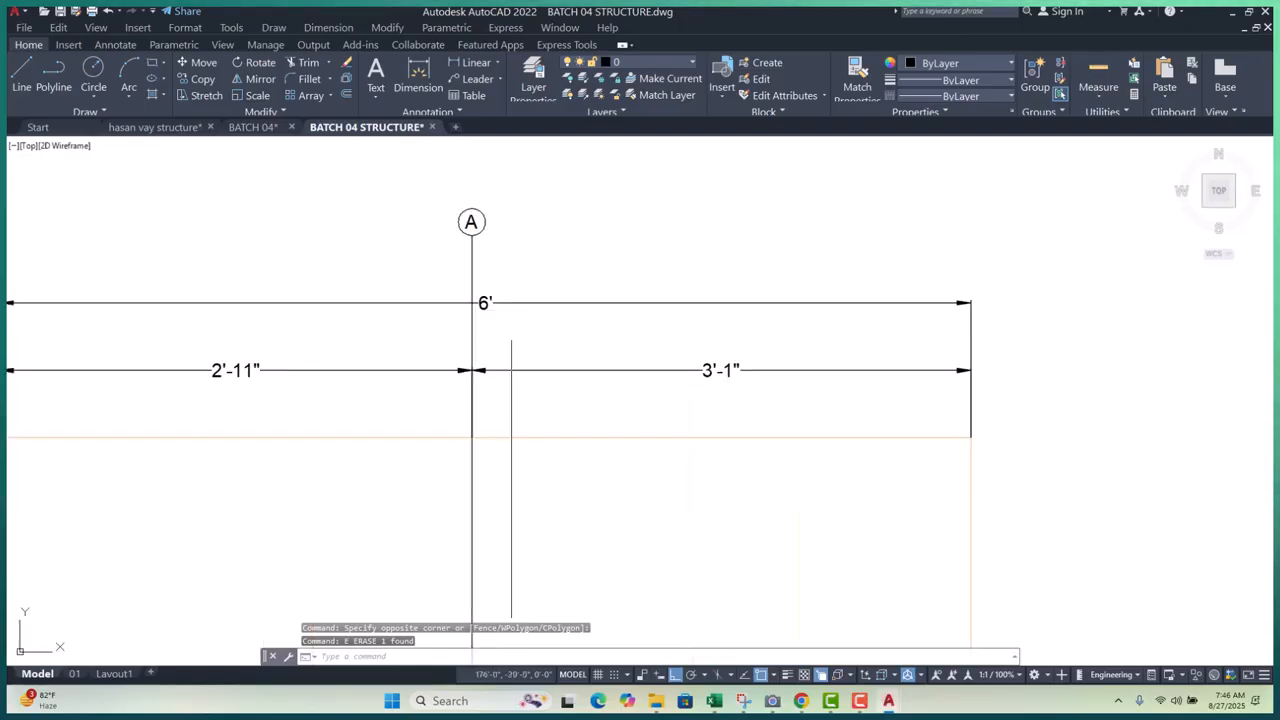
pyautogui.scroll(-4, 606, 300)
pyautogui.moveTo(686, 397); pyautogui.dragTo(696, 354, button='middle')
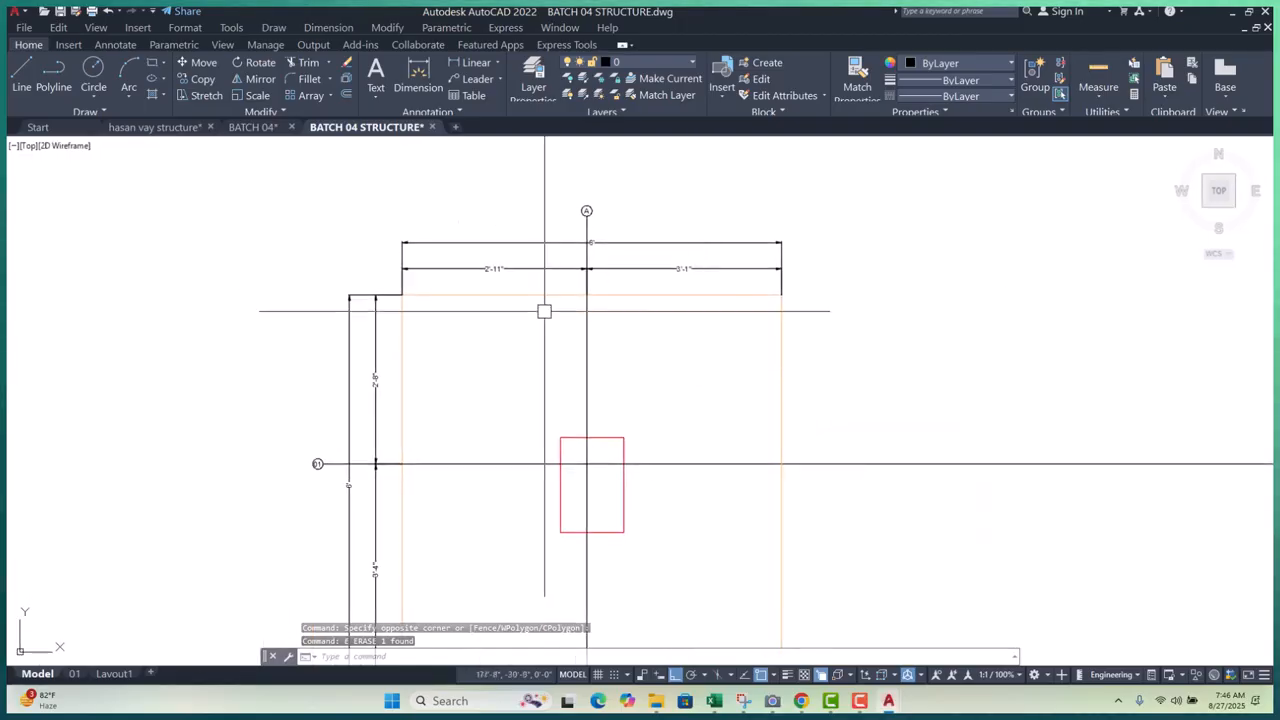
pyautogui.scroll(-5, 510, 315)
pyautogui.scroll(2, 525, 290)
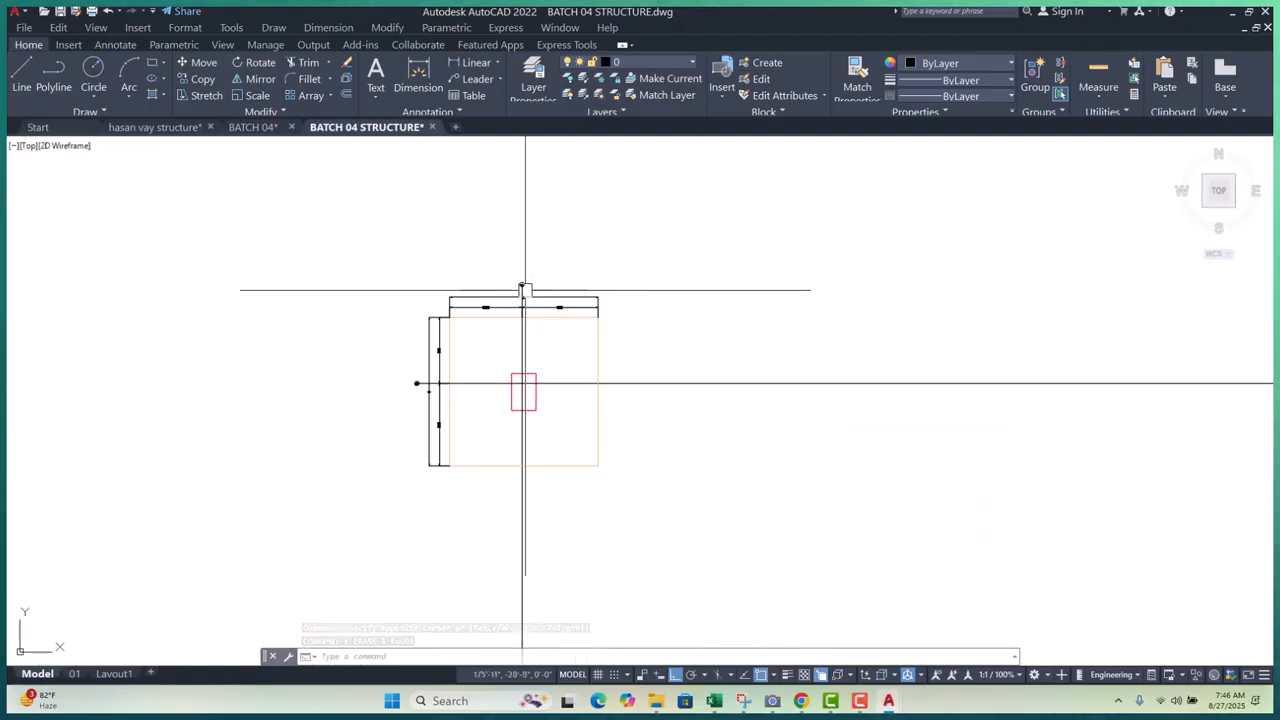
pyautogui.scroll(6, 580, 371)
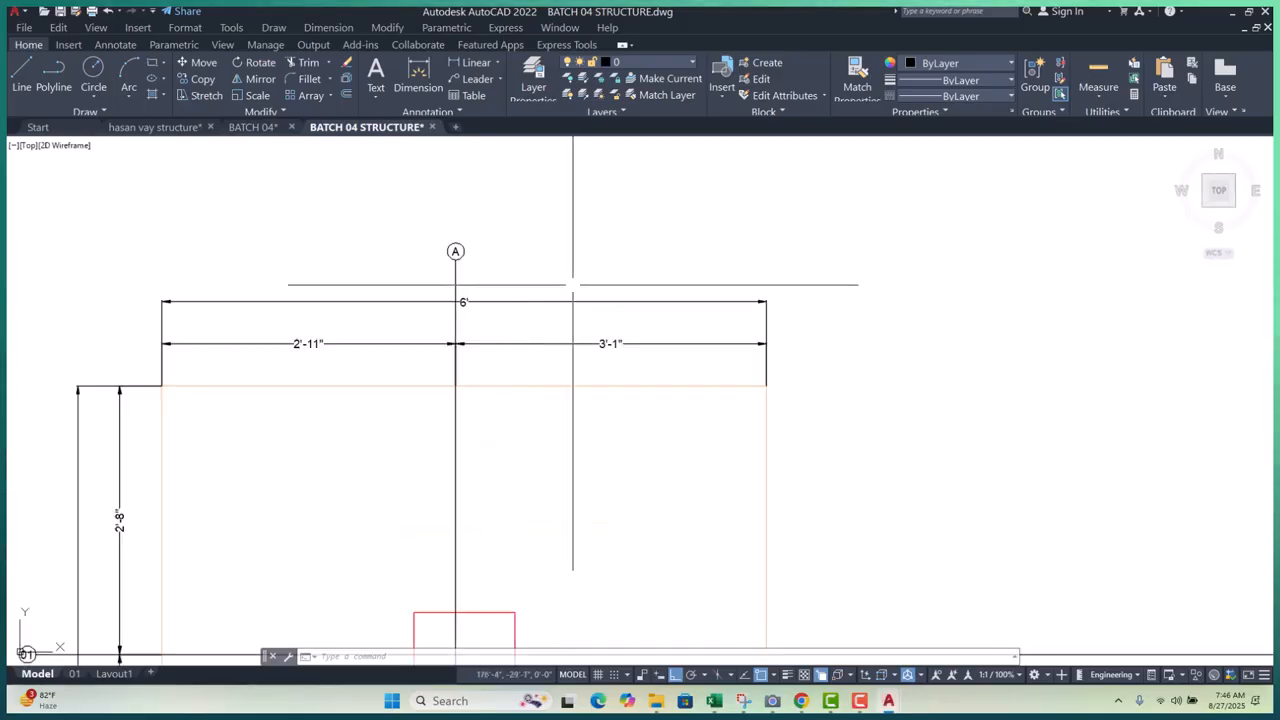
# - Mirror the top 6', 3'-1" and 2'-11" dimensions and bubble A below the footing, keeping the originals
pyautogui.click(601, 264)
pyautogui.click(540, 363)
pyautogui.click(317, 234)
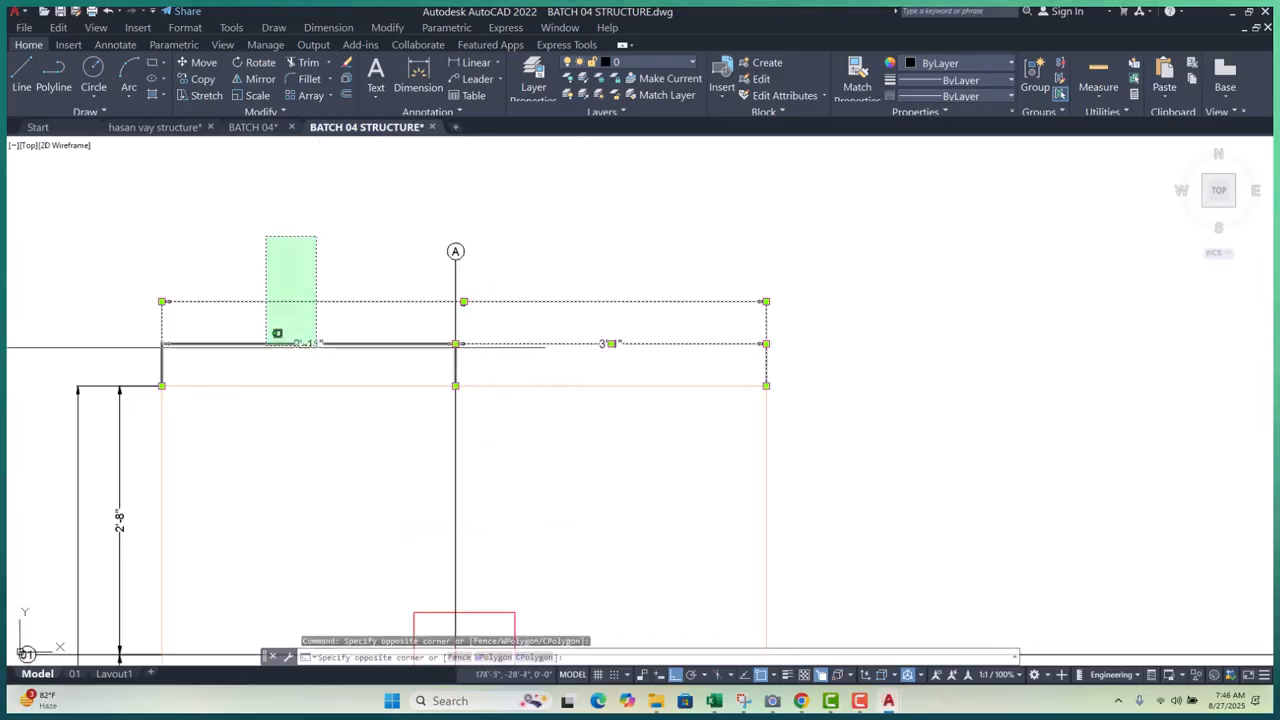
pyautogui.click(264, 355)
pyautogui.click(365, 180)
pyautogui.click(558, 294)
pyautogui.scroll(-3, 626, 366)
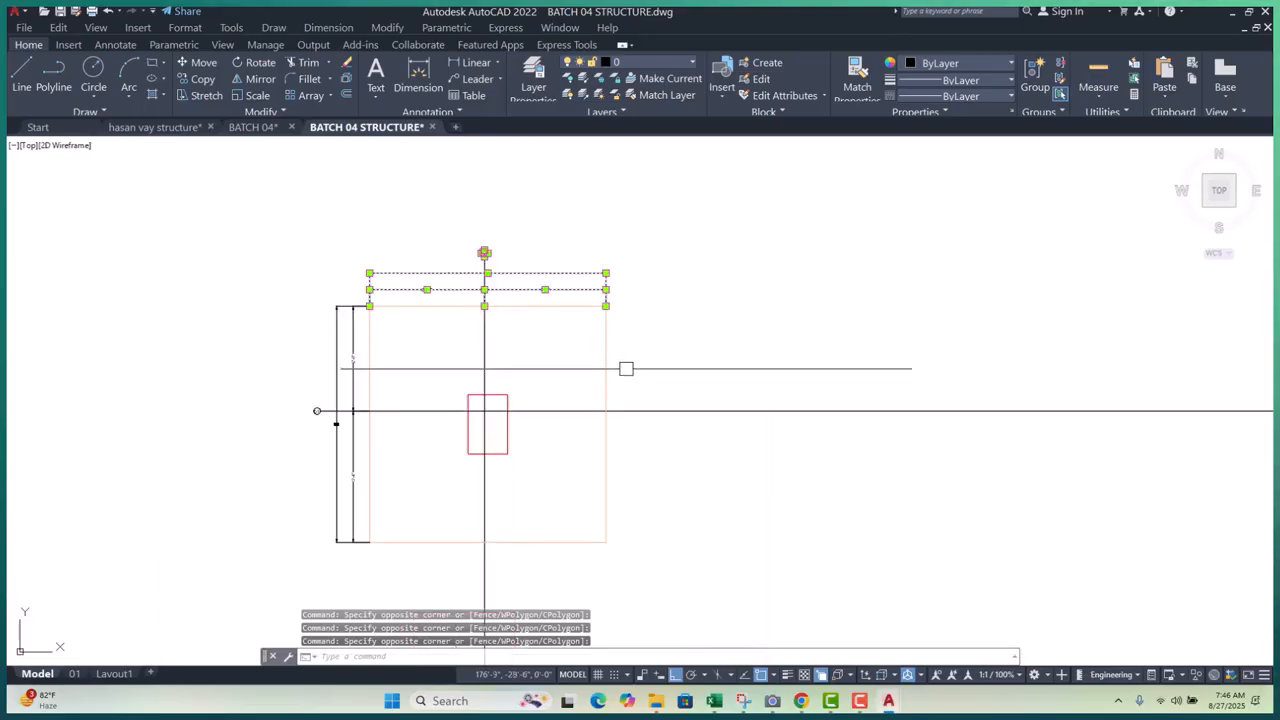
pyautogui.write('mi')
pyautogui.press('Return')
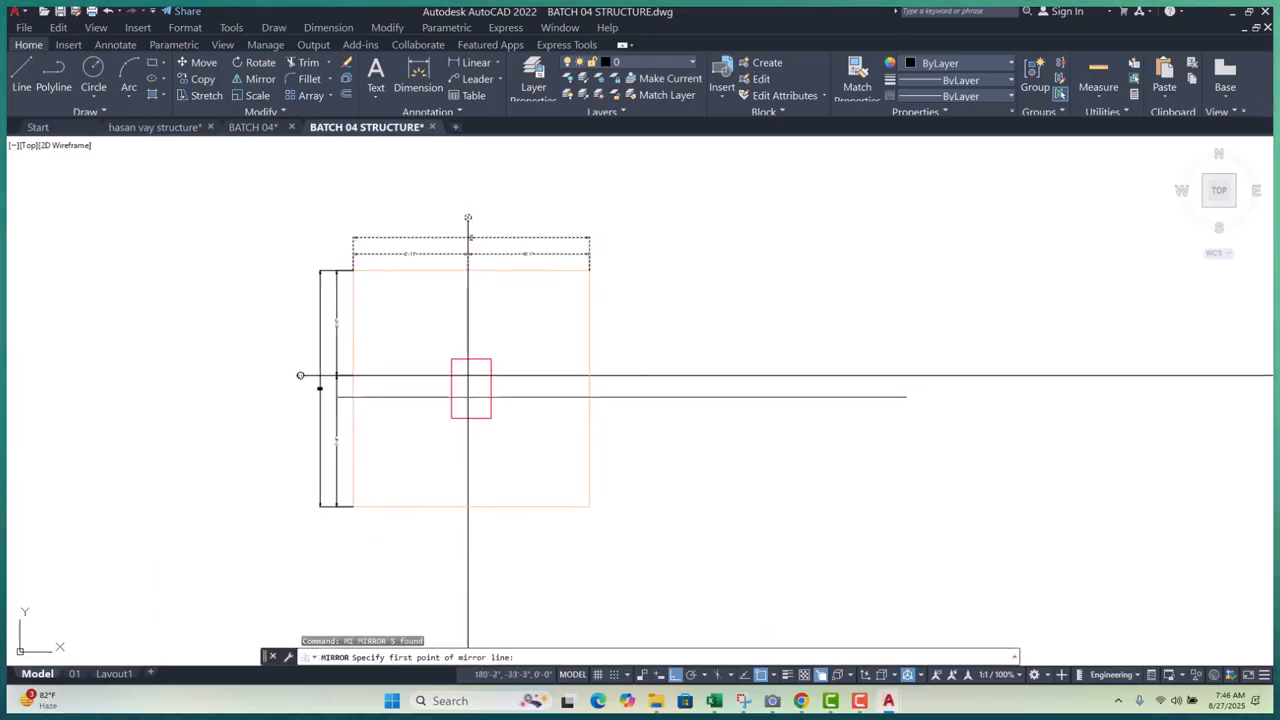
pyautogui.click(590, 388)
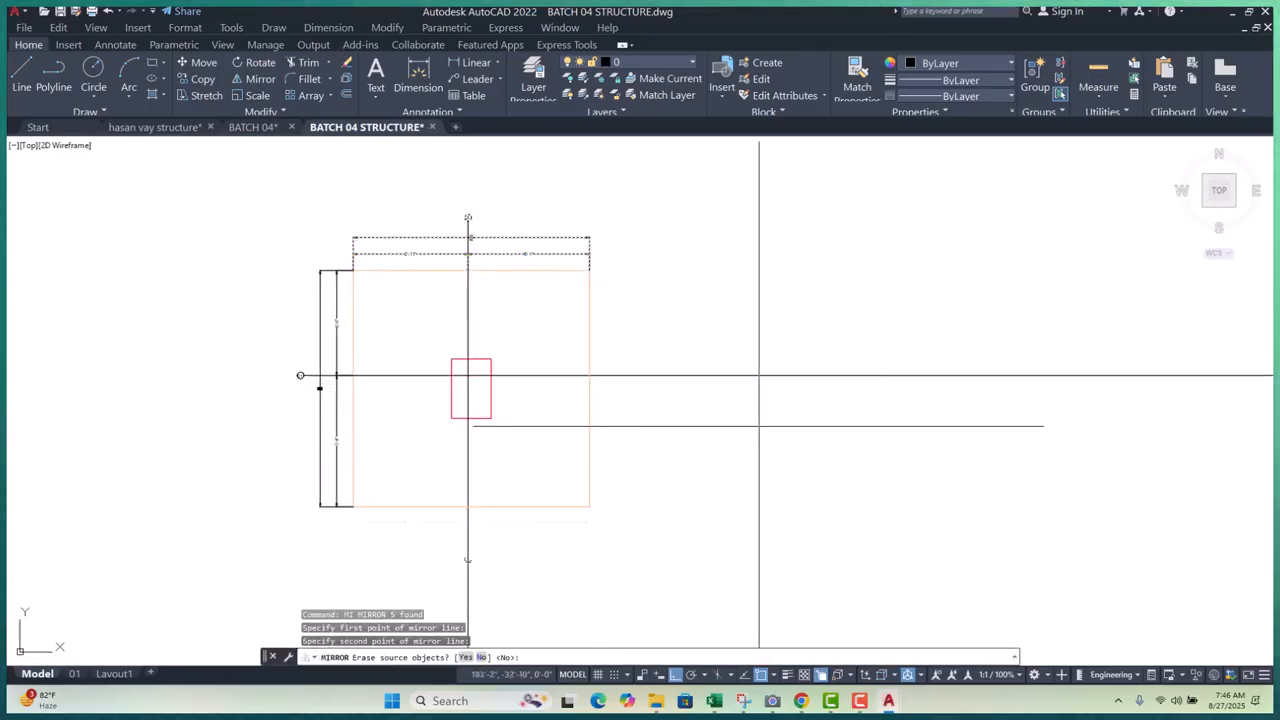
pyautogui.click(677, 374)
pyautogui.scroll(-2, 671, 363)
pyautogui.press('Return')
# - Mirror the left 2'-8", 6' and 3'-4" dimensions and bubble 01 onto the right side, keeping the originals
pyautogui.scroll(6, 455, 330)
pyautogui.click(509, 311)
pyautogui.click(417, 341)
pyautogui.scroll(-5, 462, 297)
pyautogui.scroll(5, 477, 389)
pyautogui.click(458, 360)
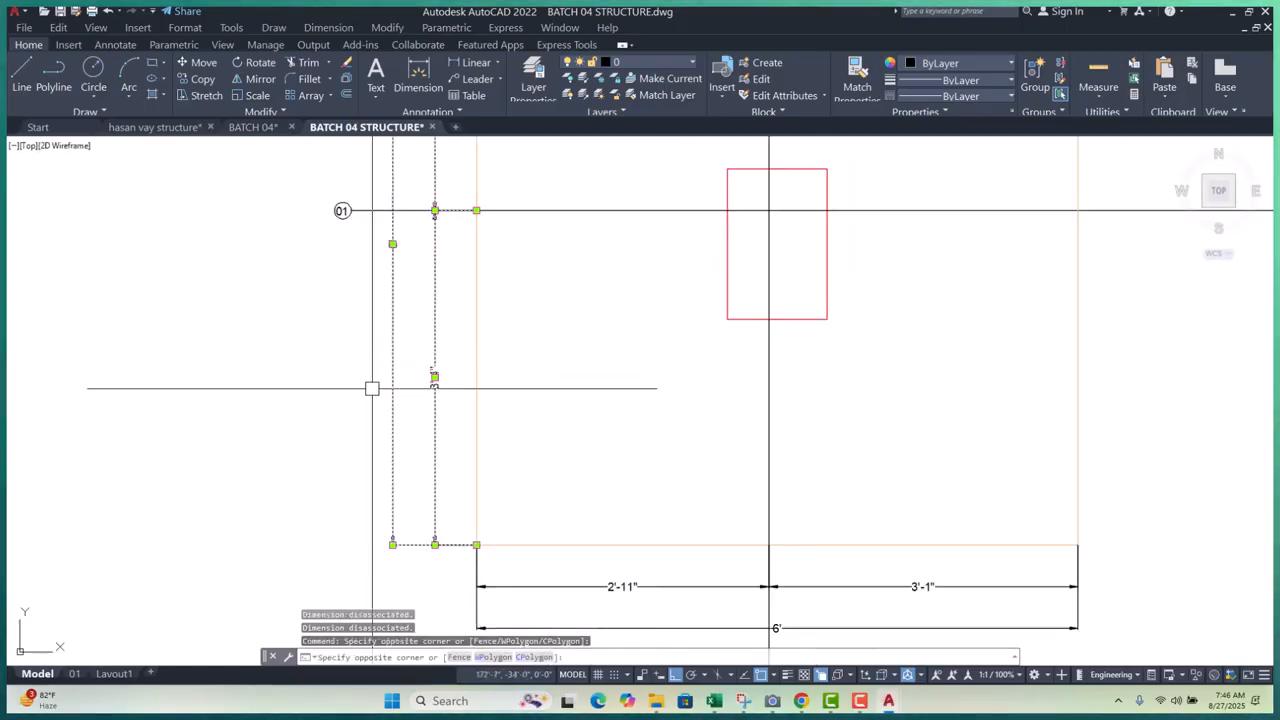
pyautogui.click(372, 388)
pyautogui.scroll(-5, 369, 387)
pyautogui.scroll(5, 366, 336)
pyautogui.click(292, 269)
pyautogui.click(412, 386)
pyautogui.scroll(-7, 357, 294)
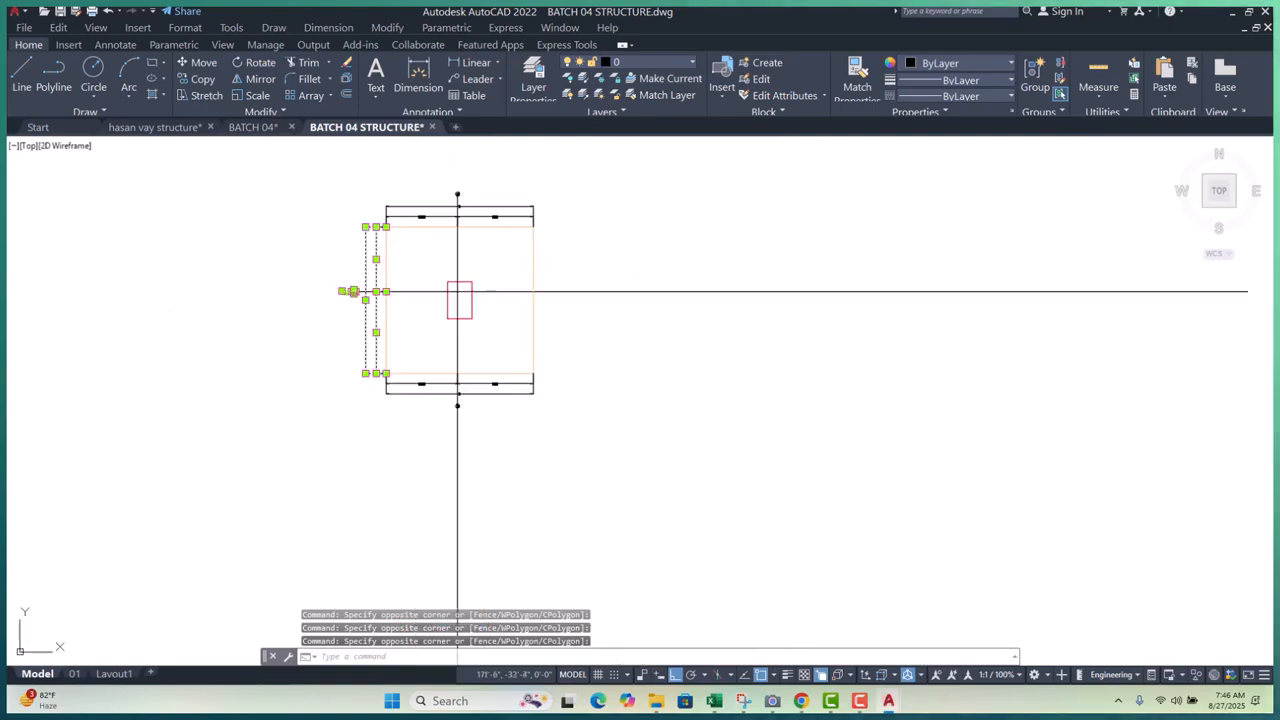
pyautogui.moveTo(589, 376); pyautogui.dragTo(601, 427, button='middle')
pyautogui.write('mi')
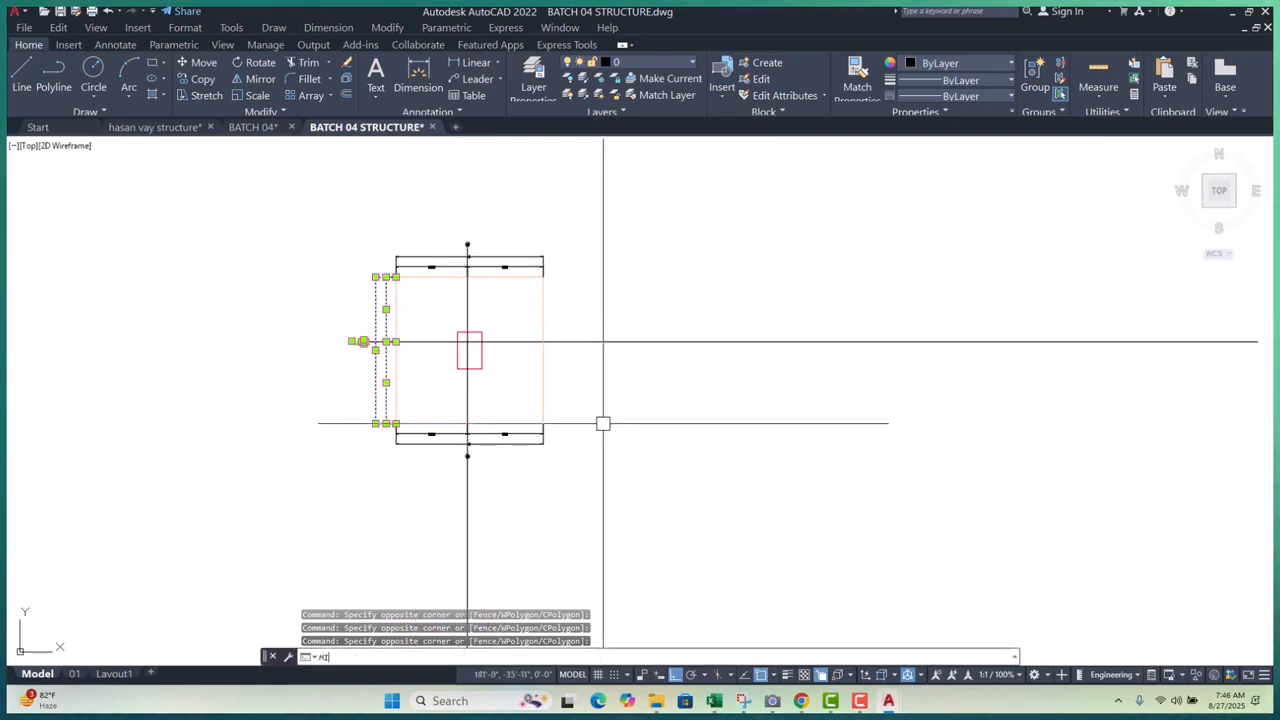
pyautogui.press('Return')
pyautogui.scroll(4, 443, 443)
pyautogui.scroll(-4, 483, 457)
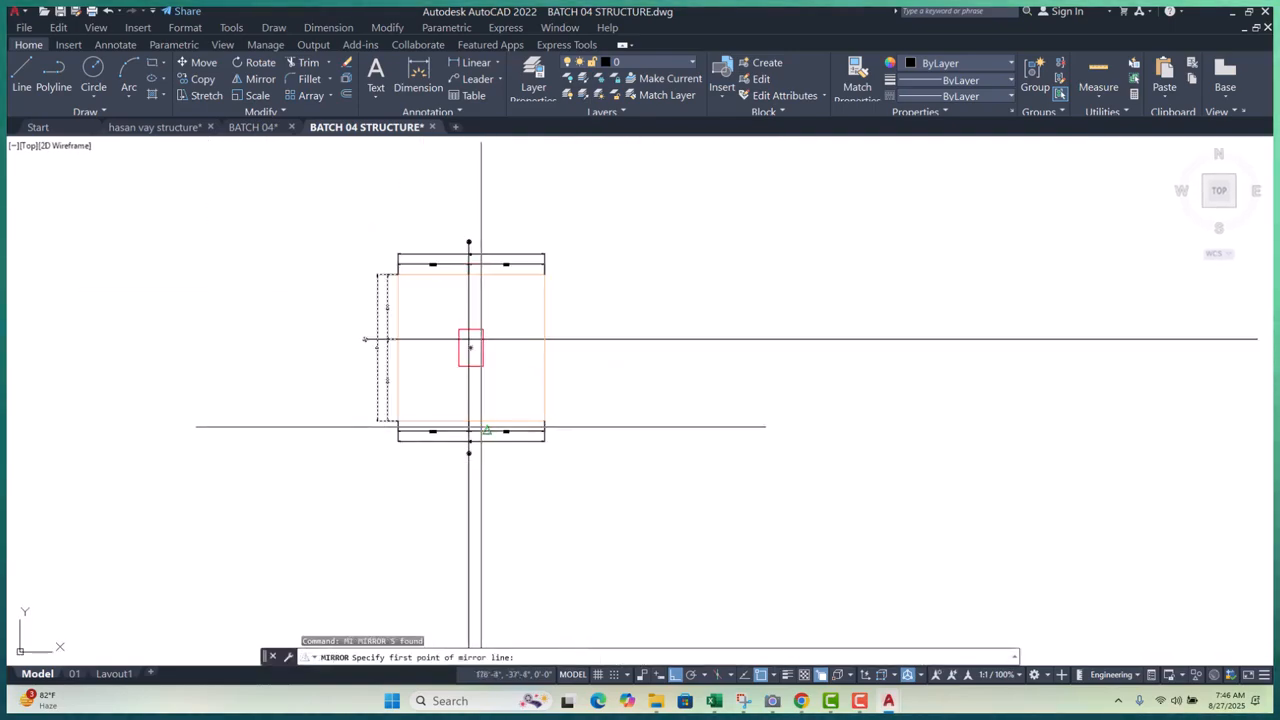
pyautogui.scroll(3, 480, 421)
pyautogui.click(450, 416)
pyautogui.click(450, 570)
pyautogui.press('Return')
pyautogui.scroll(-4, 516, 399)
# - Trim the stray line at grid bubble A
pyautogui.click(571, 491)
pyautogui.press('Escape')
pyautogui.press('Escape')
pyautogui.press('Escape')
pyautogui.scroll(6, 503, 449)
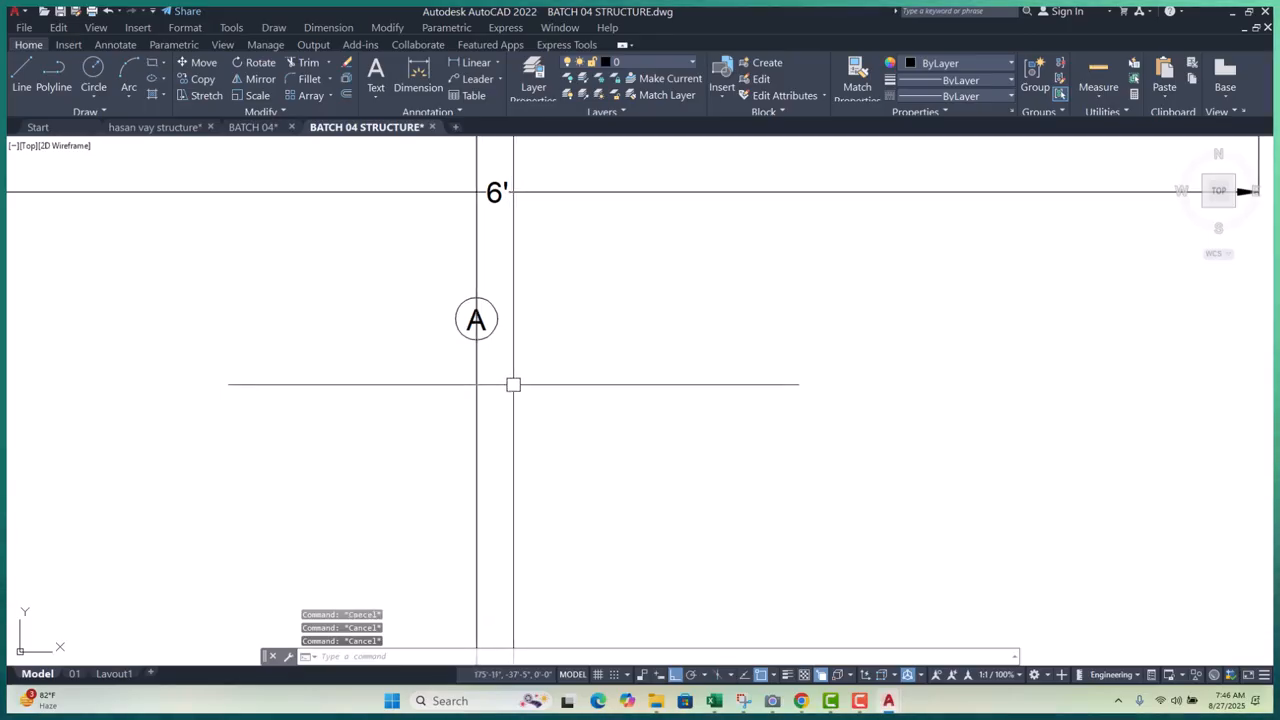
pyautogui.write('tr')
pyautogui.press('Return')
pyautogui.click(464, 333)
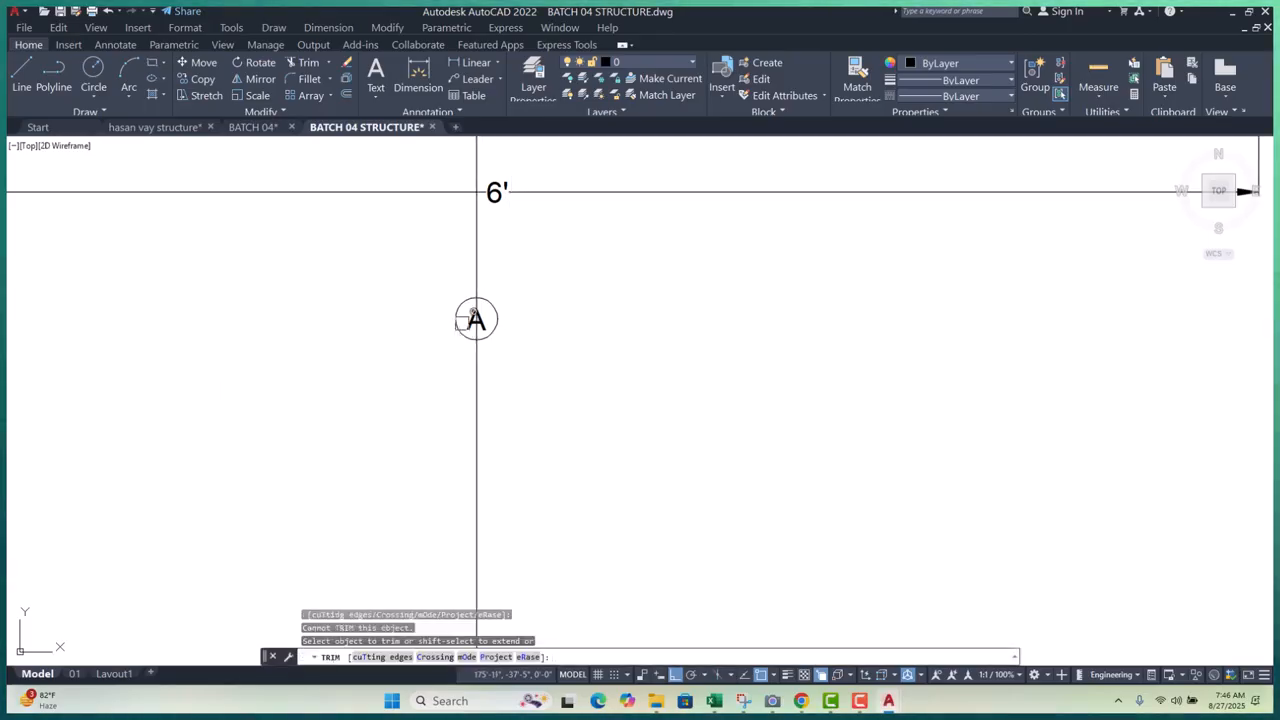
pyautogui.scroll(4, 478, 300)
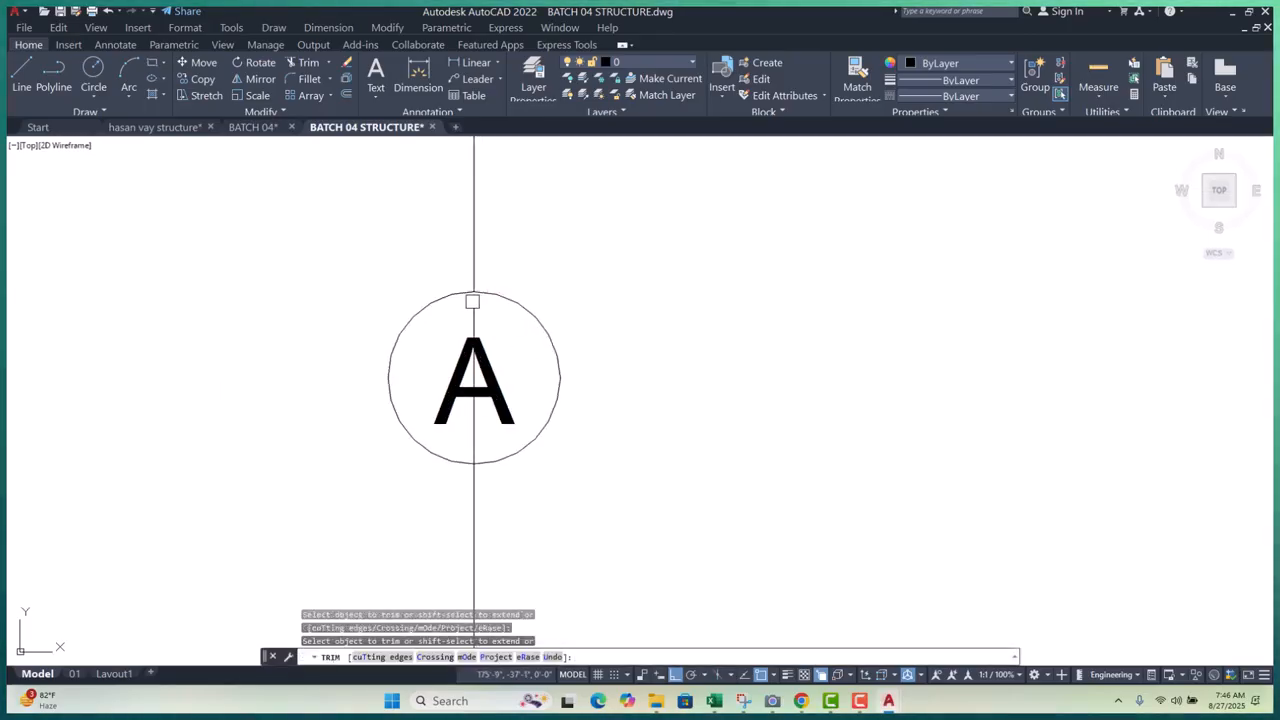
pyautogui.scroll(-4, 322, 350)
pyautogui.scroll(-4, 309, 378)
pyautogui.moveTo(563, 369); pyautogui.dragTo(523, 537, button='middle')
pyautogui.scroll(3, 570, 266)
pyautogui.click(577, 266)
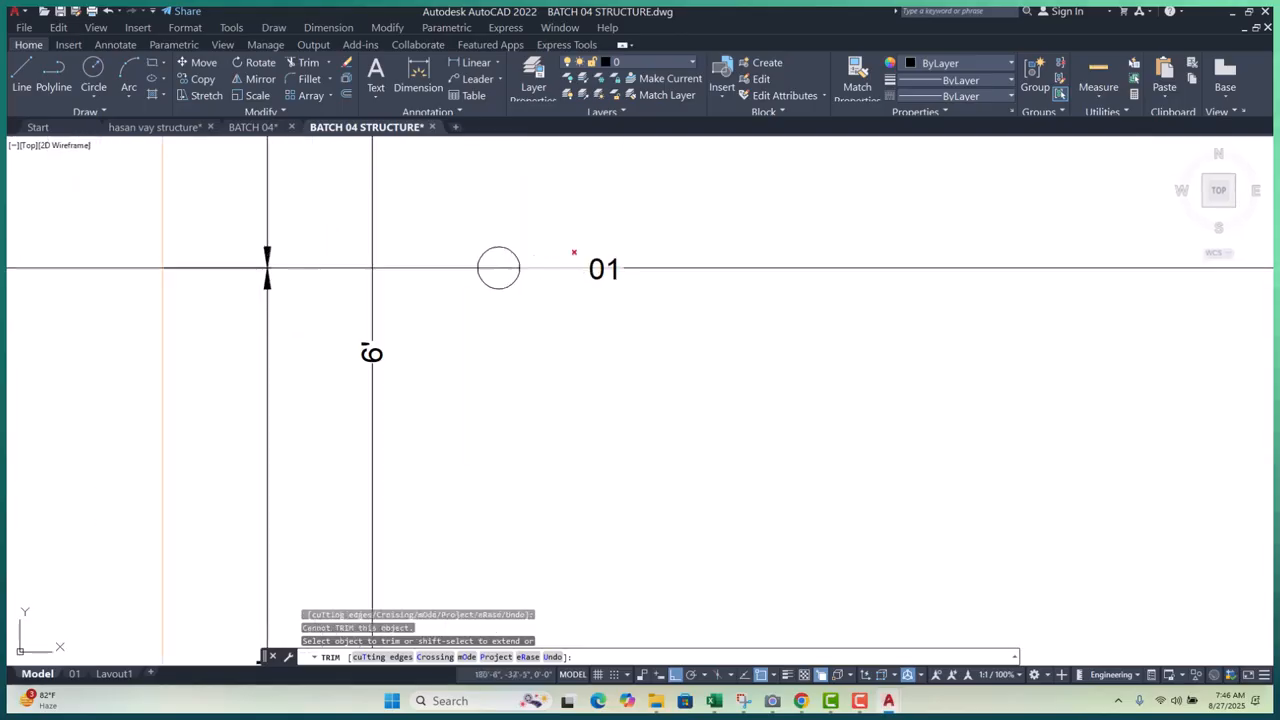
pyautogui.scroll(4, 552, 265)
pyautogui.scroll(-2, 421, 261)
pyautogui.scroll(-3, 589, 283)
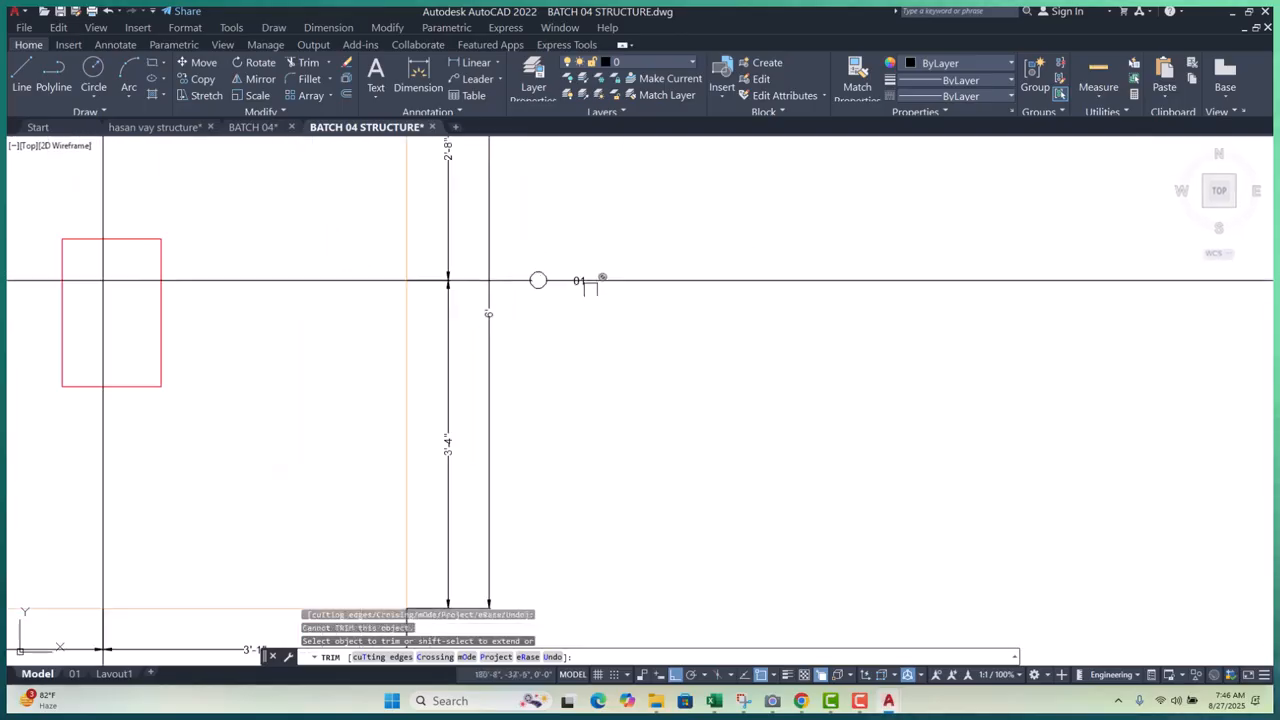
pyautogui.press('Escape')
pyautogui.press('Escape')
# - Erase the stray lines to the right of bubble 01 and below bubble A
pyautogui.click(727, 249)
pyautogui.click(690, 352)
pyautogui.write('e')
pyautogui.press('space')
pyautogui.scroll(-5, 690, 350)
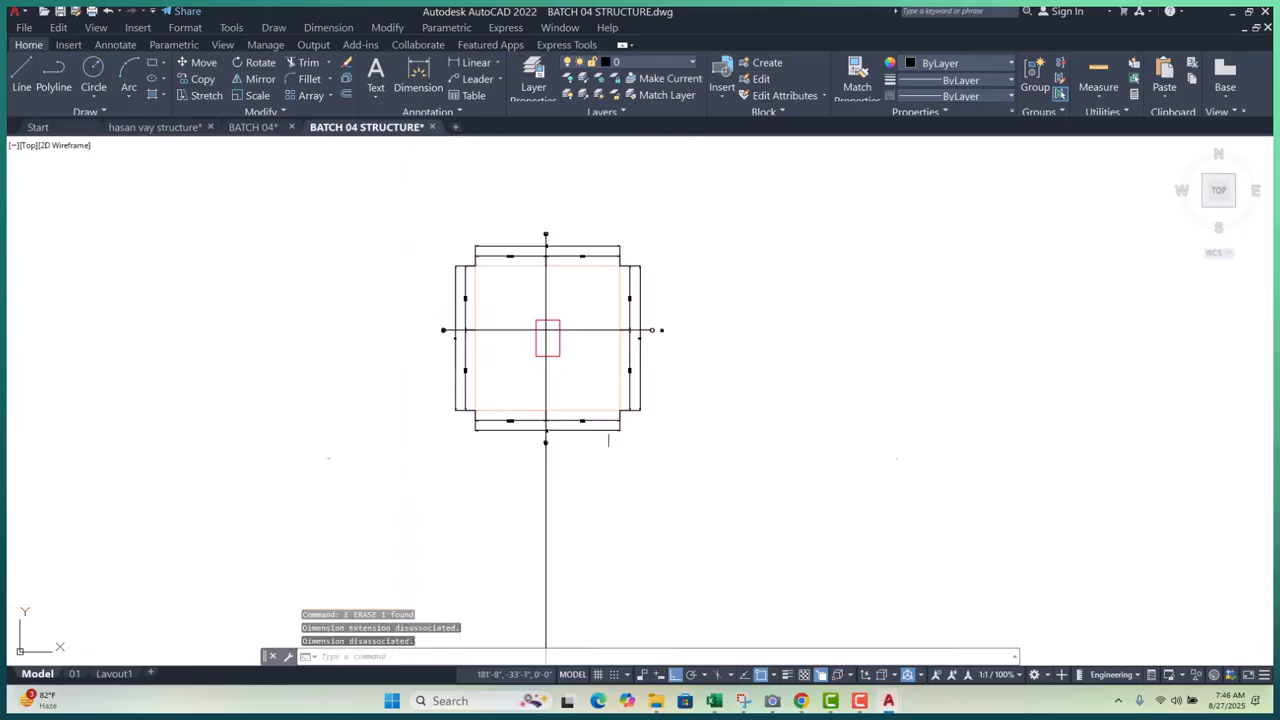
pyautogui.scroll(3, 552, 486)
pyautogui.click(613, 470)
pyautogui.click(488, 502)
pyautogui.press('space')
pyautogui.scroll(-4, 502, 499)
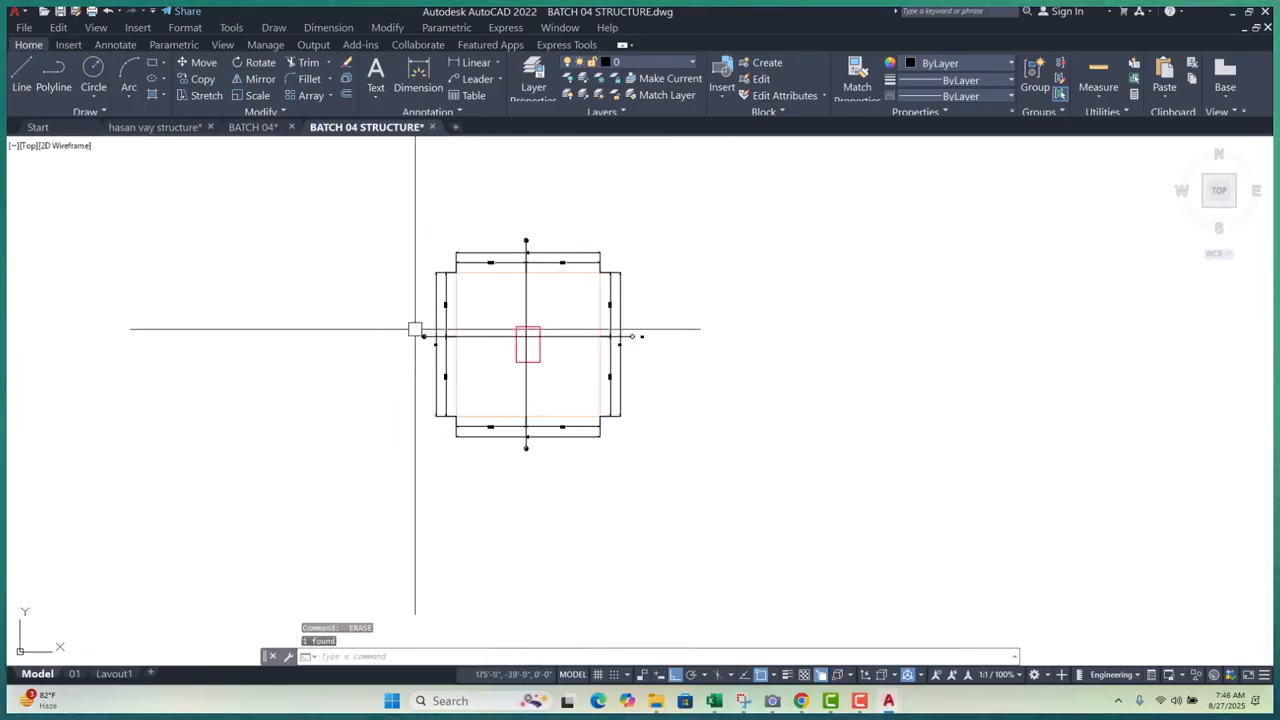
pyautogui.scroll(4, 418, 343)
pyautogui.scroll(-4, 400, 340)
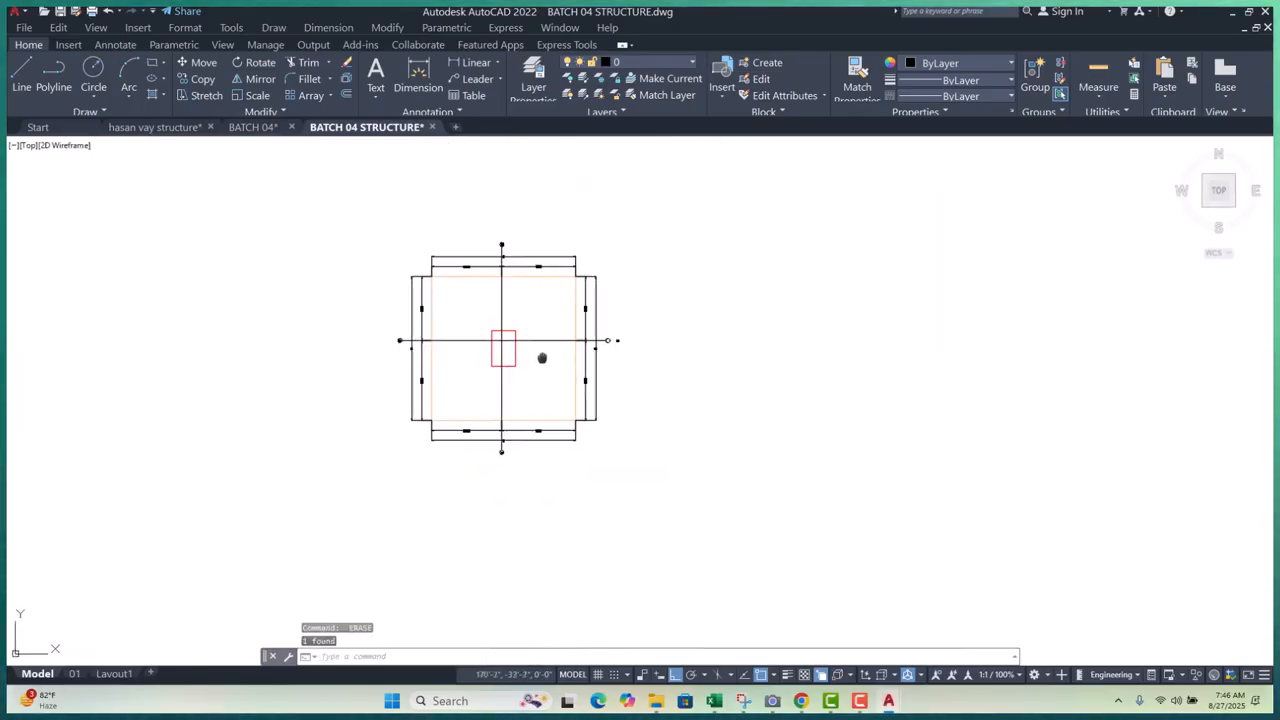
pyautogui.scroll(4, 630, 355)
pyautogui.scroll(3, 625, 350)
# - Cut the misplaced 01 label and paste it inside the right-hand grid bubble
pyautogui.click(514, 272)
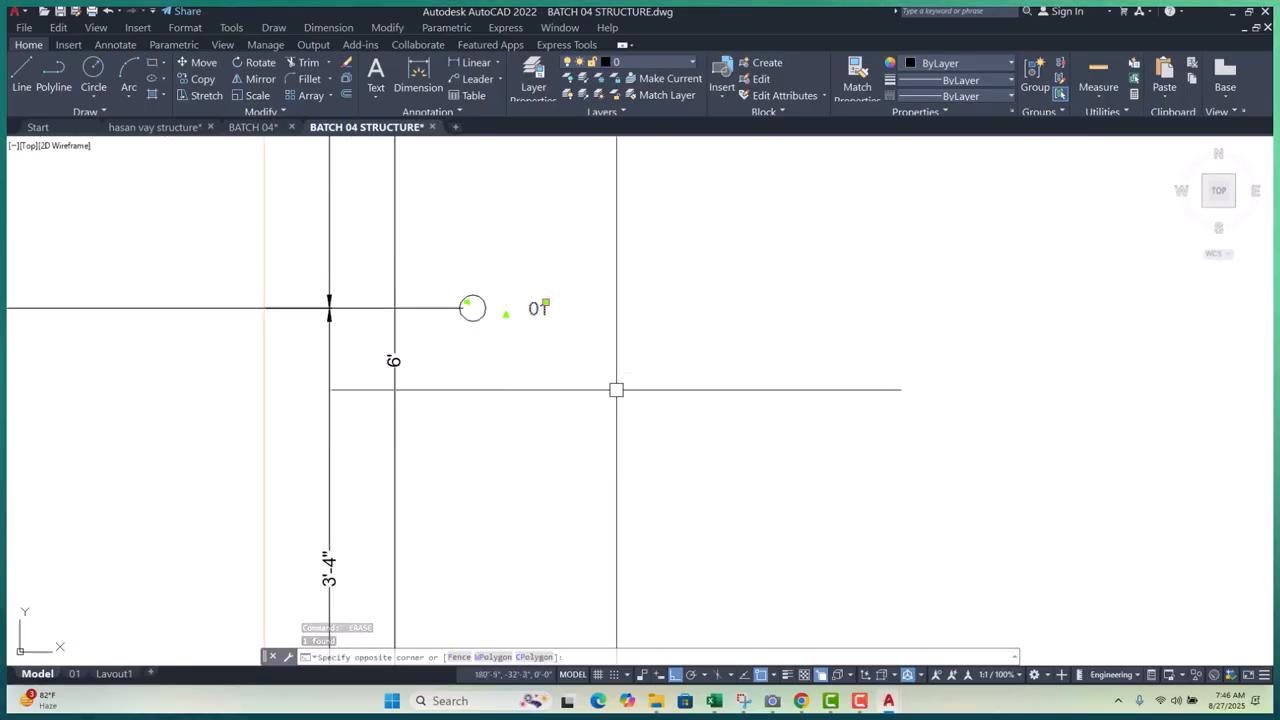
pyautogui.click(616, 385)
pyautogui.hotkey('ctrl', 'x')
pyautogui.scroll(4, 400, 307)
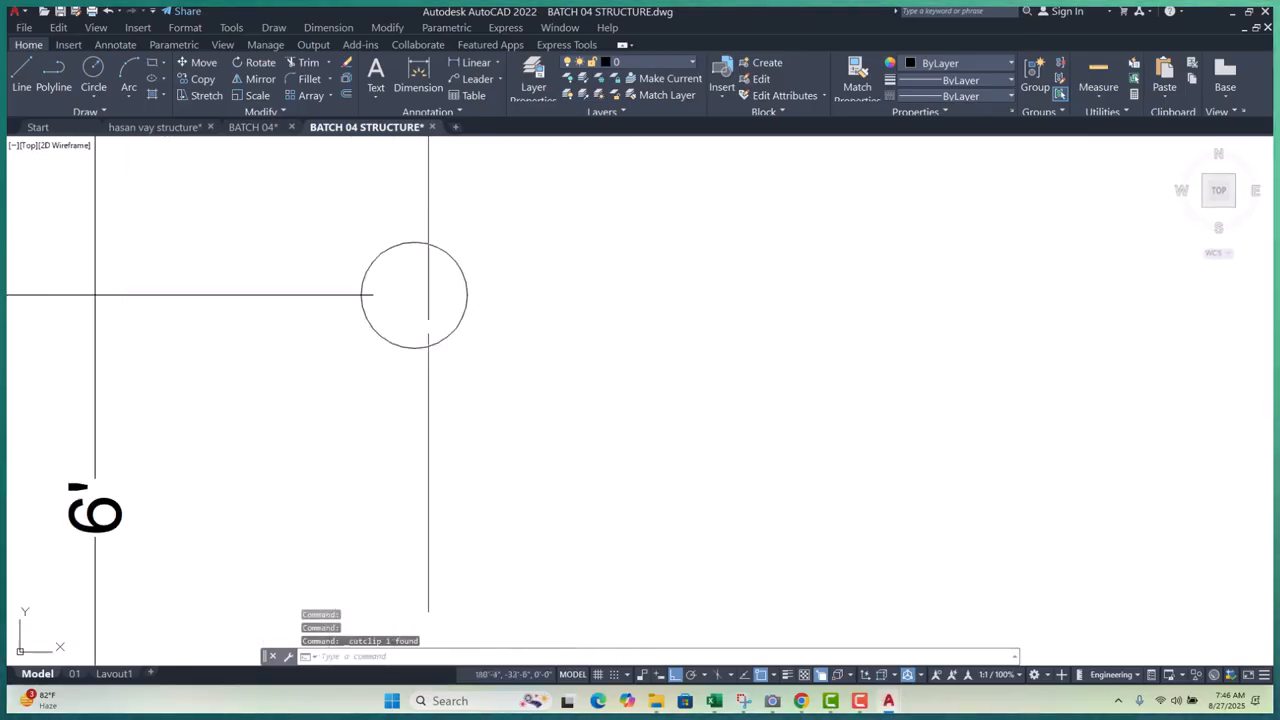
pyautogui.hotkey('ctrl', 'v')
pyautogui.scroll(-3, 263, 374)
pyautogui.scroll(-2, 375, 362)
pyautogui.scroll(3, 279, 371)
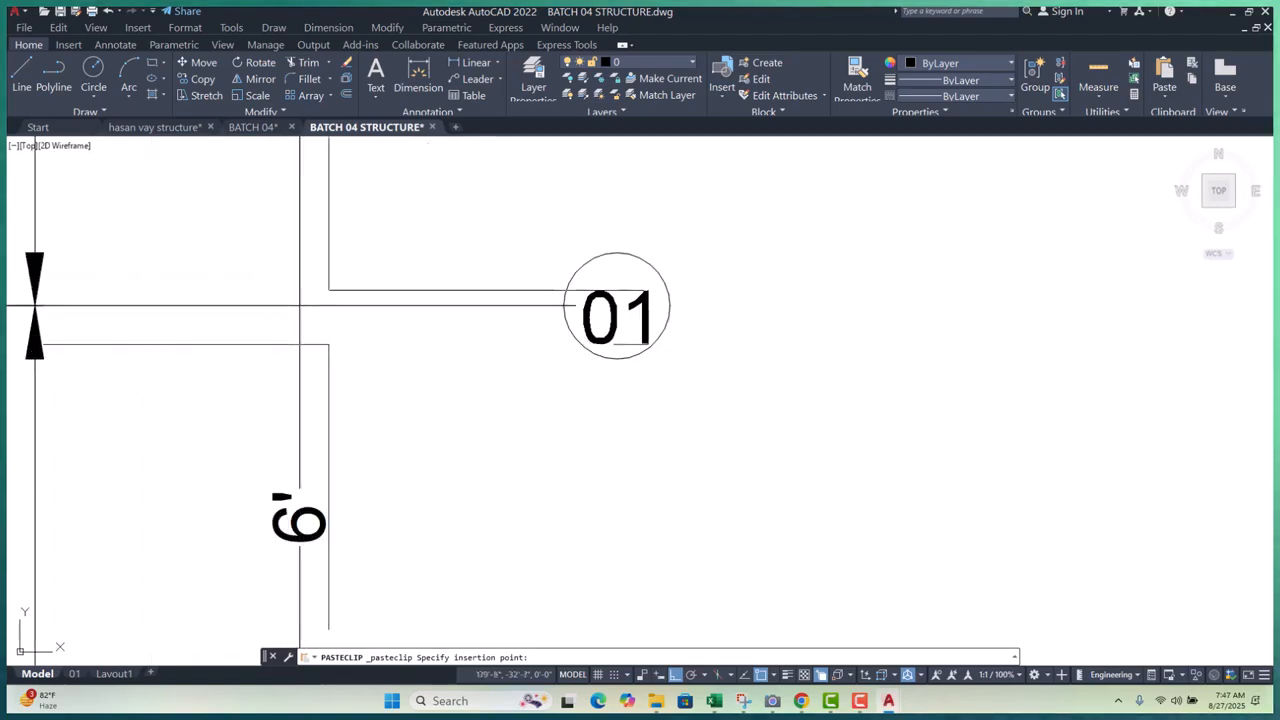
pyautogui.click(600, 318)
# - Move the 01 label until it sits centred in the bubble
pyautogui.scroll(2, 605, 318)
pyautogui.click(650, 335)
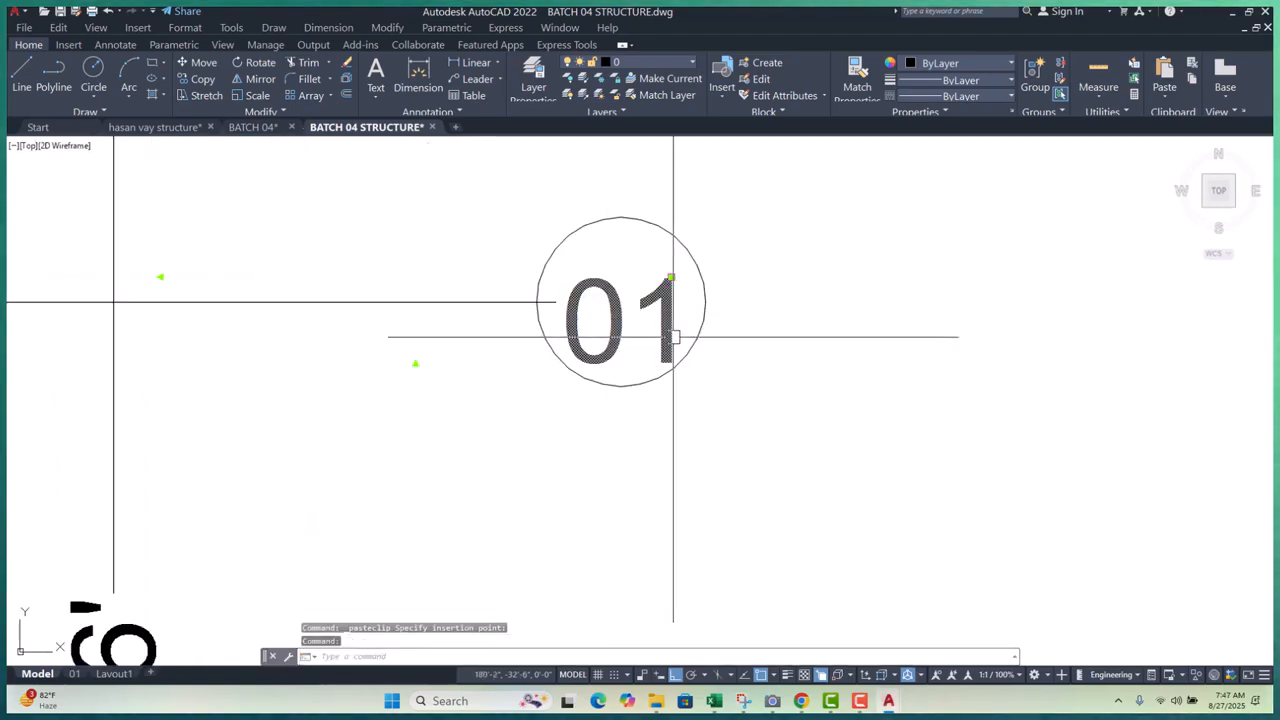
pyautogui.write('m')
pyautogui.press('Return')
pyautogui.click(712, 422)
pyautogui.click(712, 411)
pyautogui.click(627, 311)
pyautogui.press('space')
pyautogui.click(768, 368)
pyautogui.click(775, 350)
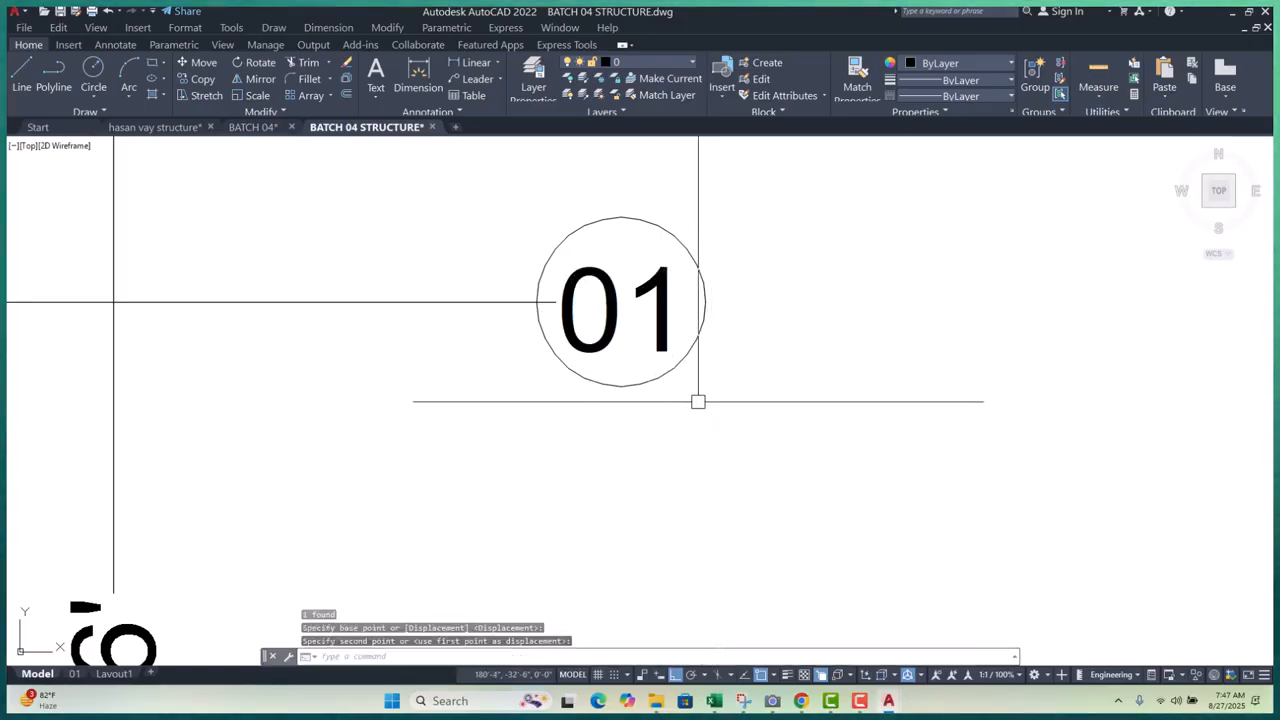
pyautogui.write('tr')
pyautogui.press('space')
pyautogui.press('Escape')
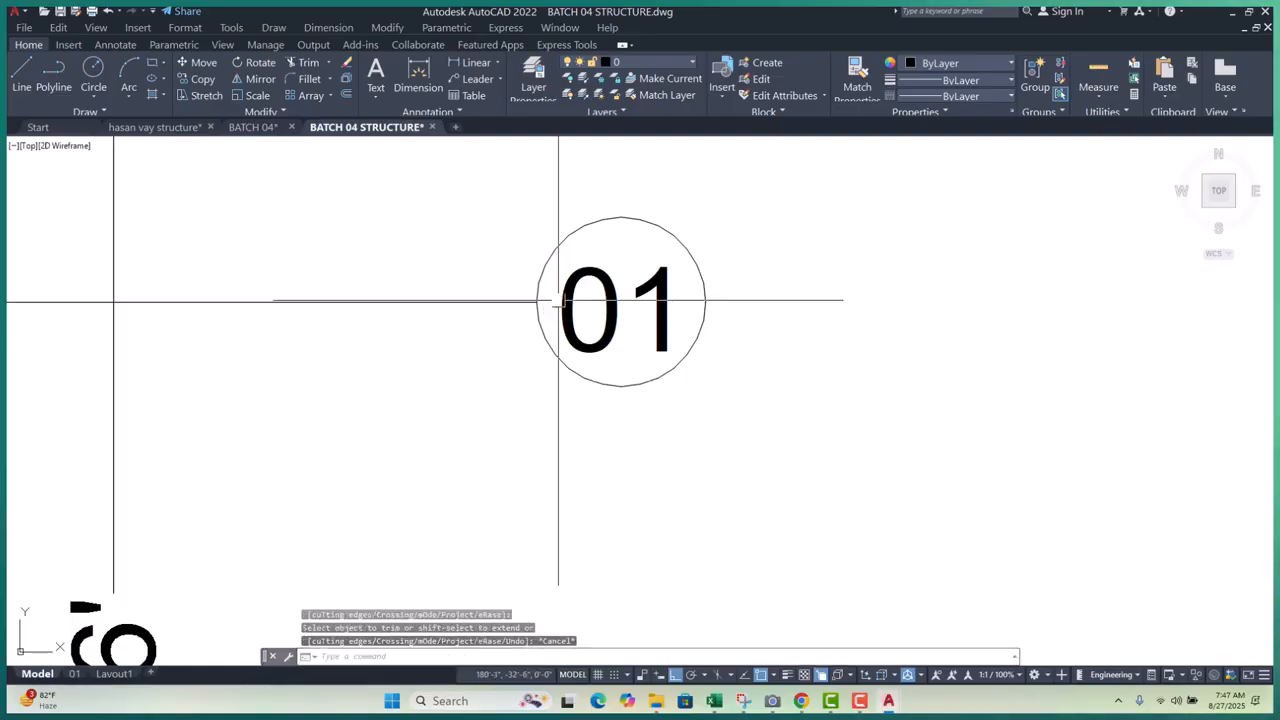
pyautogui.press('Escape')
pyautogui.scroll(-10, 704, 365)
pyautogui.scroll(-5, 717, 454)
pyautogui.scroll(4, 671, 459)
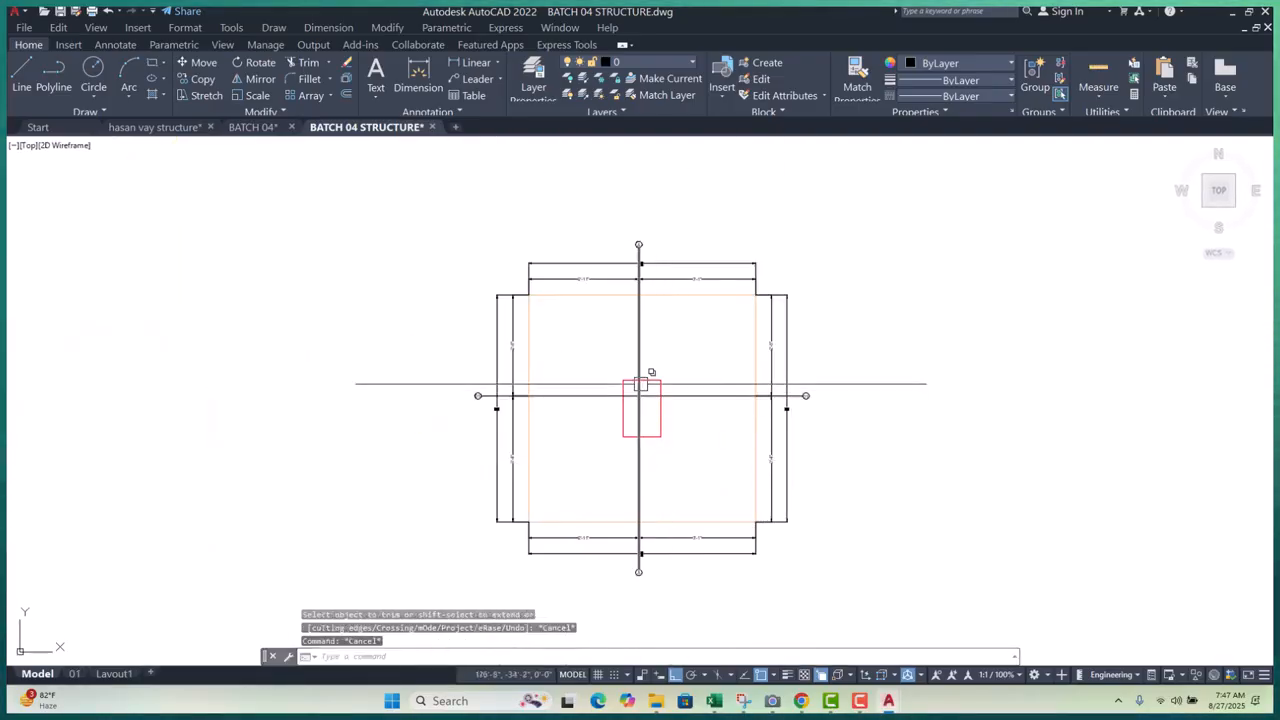
# - Add the multiline title 'PLAN OF FOOTING LAYOUT PLAN F1' below the footing
pyautogui.moveTo(641, 384); pyautogui.dragTo(615, 331, button='middle')
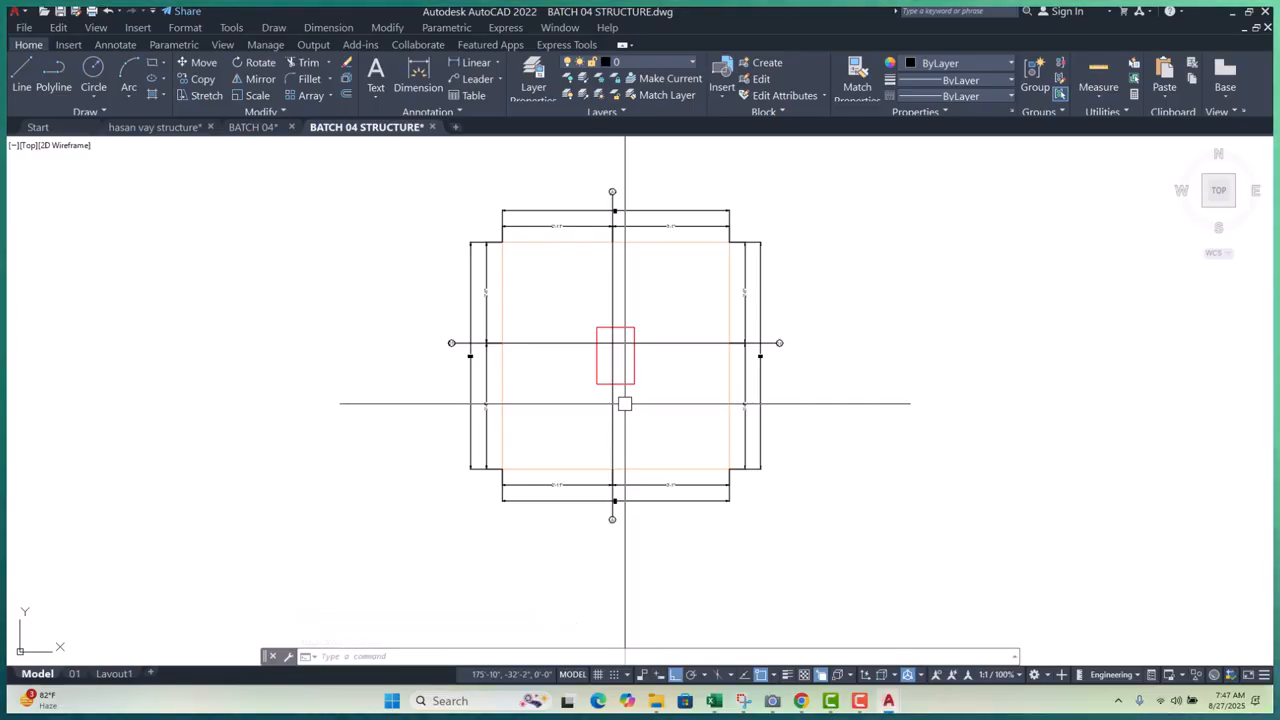
pyautogui.scroll(-12, 446, 366)
pyautogui.scroll(3, 486, 374)
pyautogui.scroll(4, 486, 374)
pyautogui.scroll(-4, 491, 380)
pyautogui.scroll(5, 478, 405)
pyautogui.scroll(5, 478, 405)
pyautogui.scroll(-1, 446, 431)
pyautogui.write('mt')
pyautogui.press('space')
pyautogui.scroll(4, 437, 467)
pyautogui.click(390, 438)
pyautogui.click(742, 578)
pyautogui.write('PLAN OF FOOTIN')
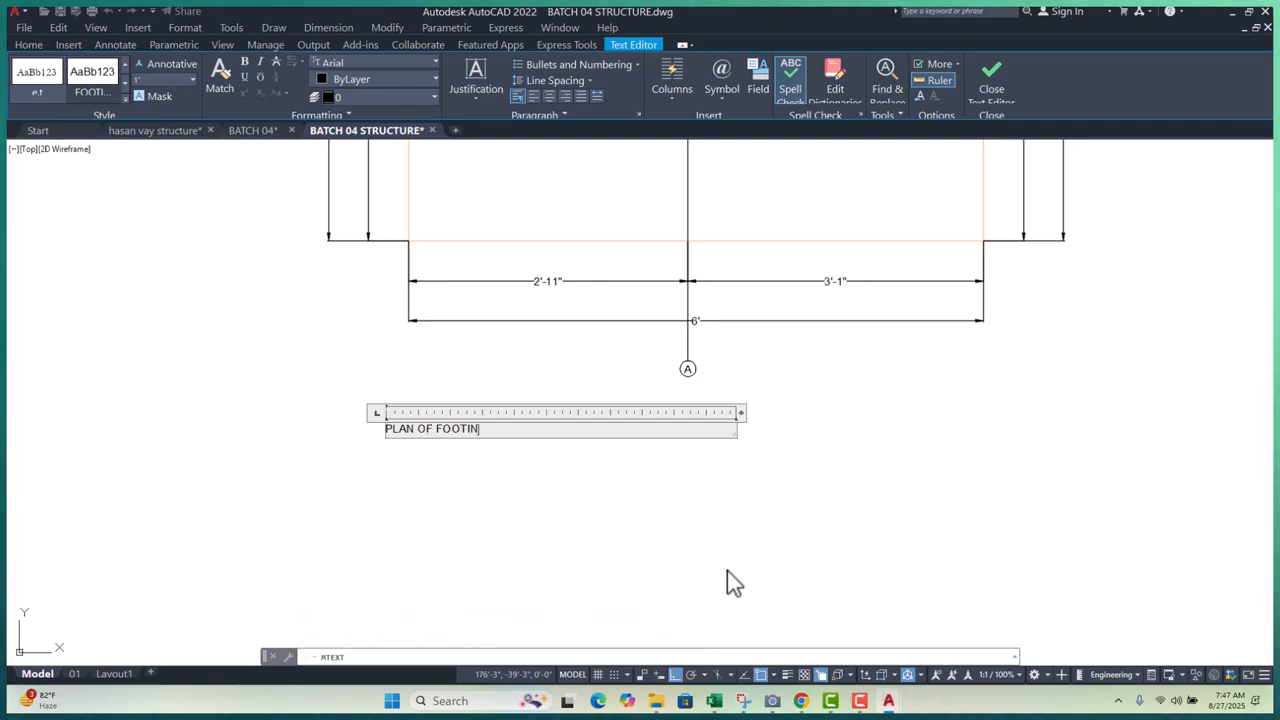
pyautogui.write('G LAYOUT')
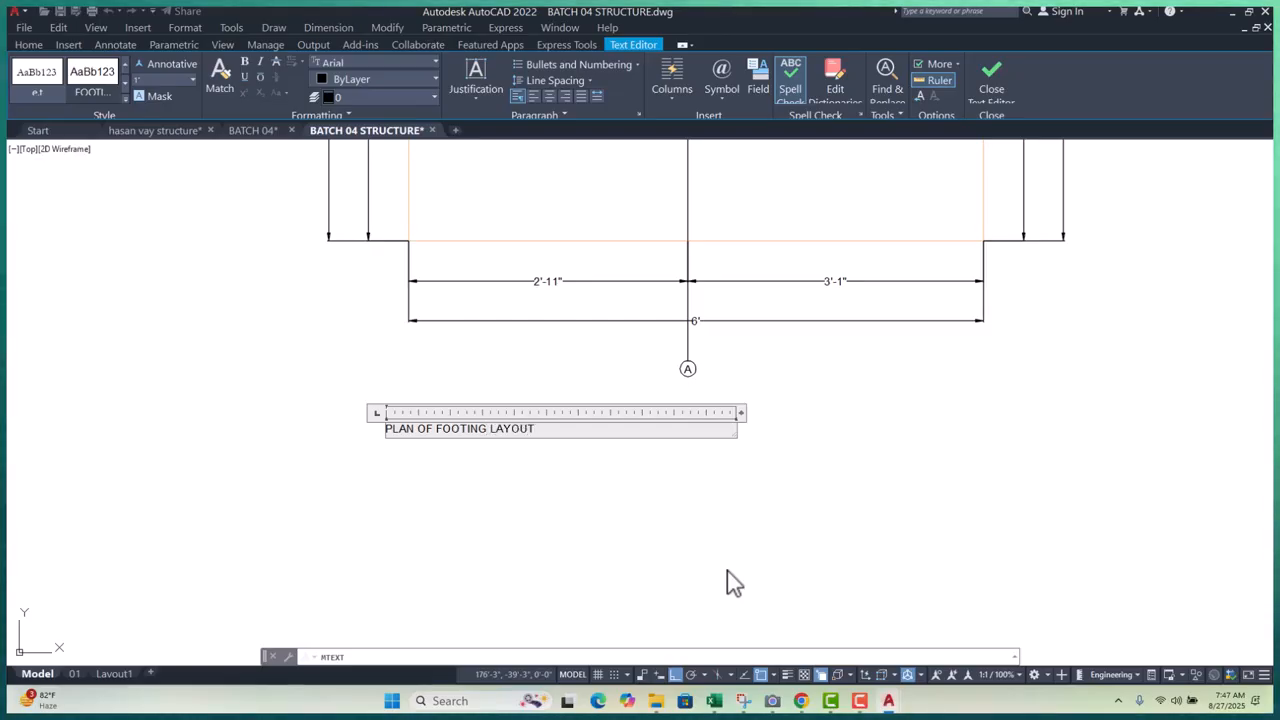
pyautogui.write(' PLAN F1')
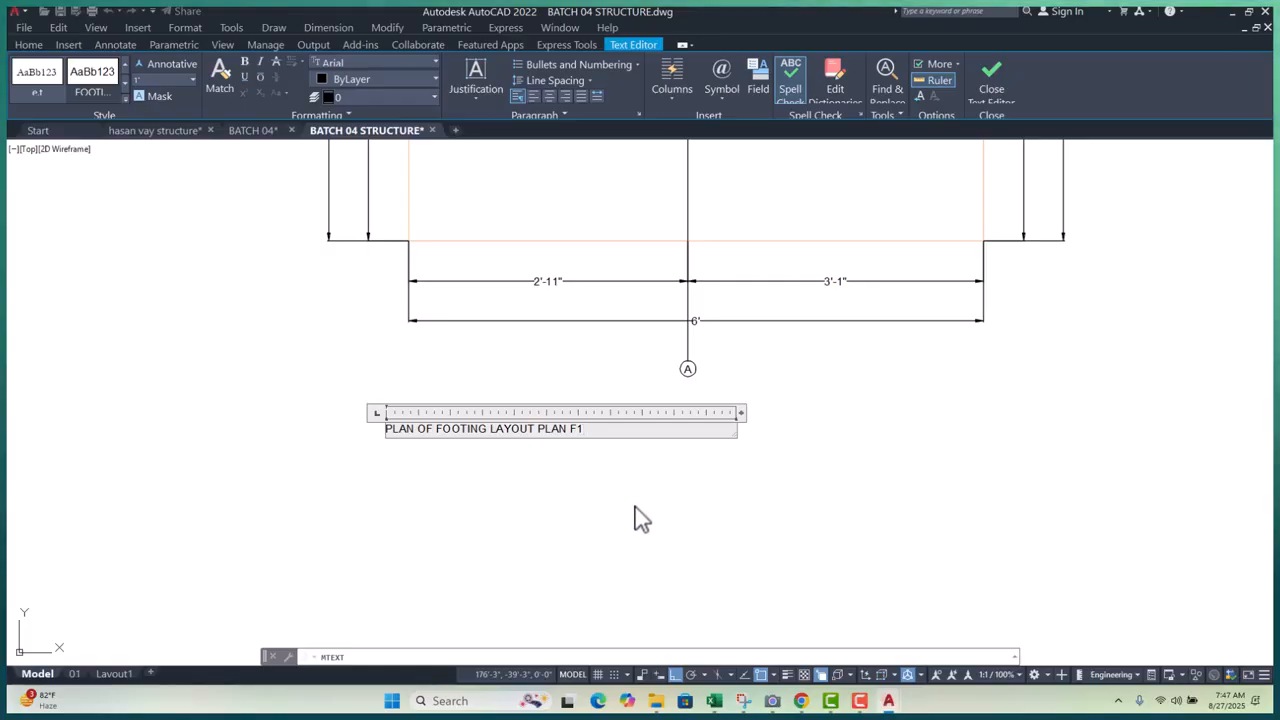
pyautogui.click(786, 503)
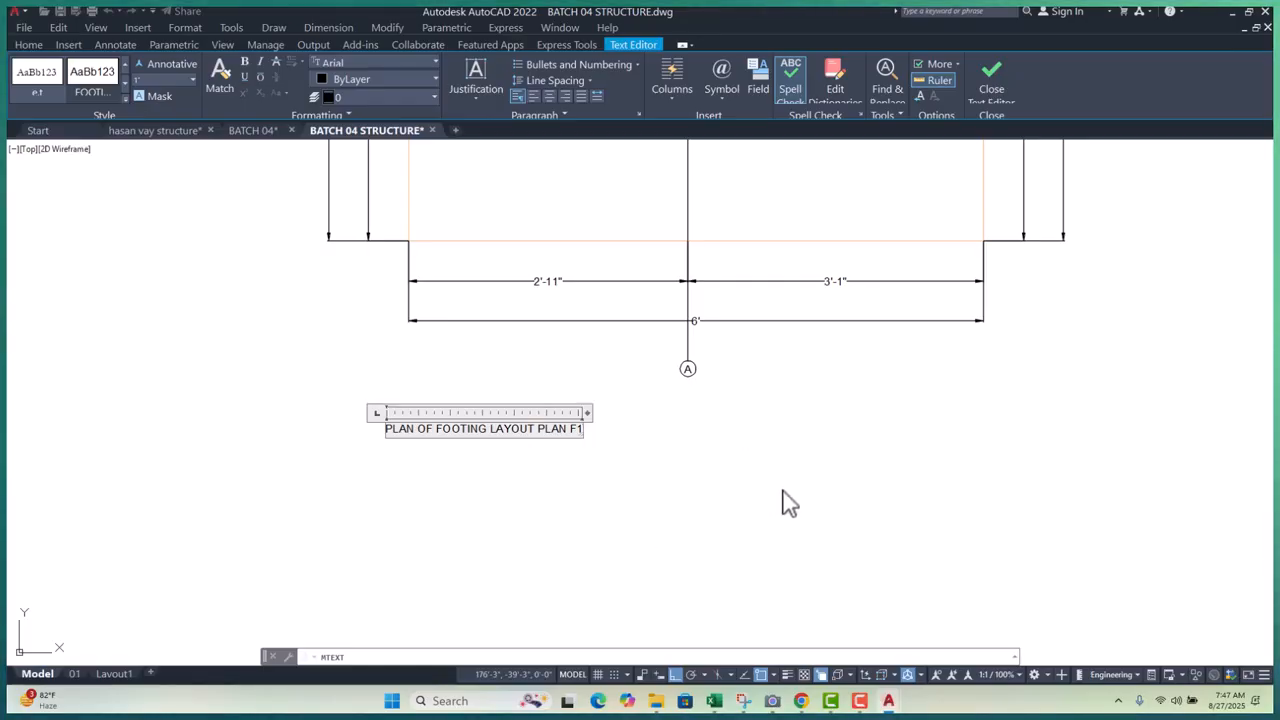
pyautogui.doubleClick(470, 427)
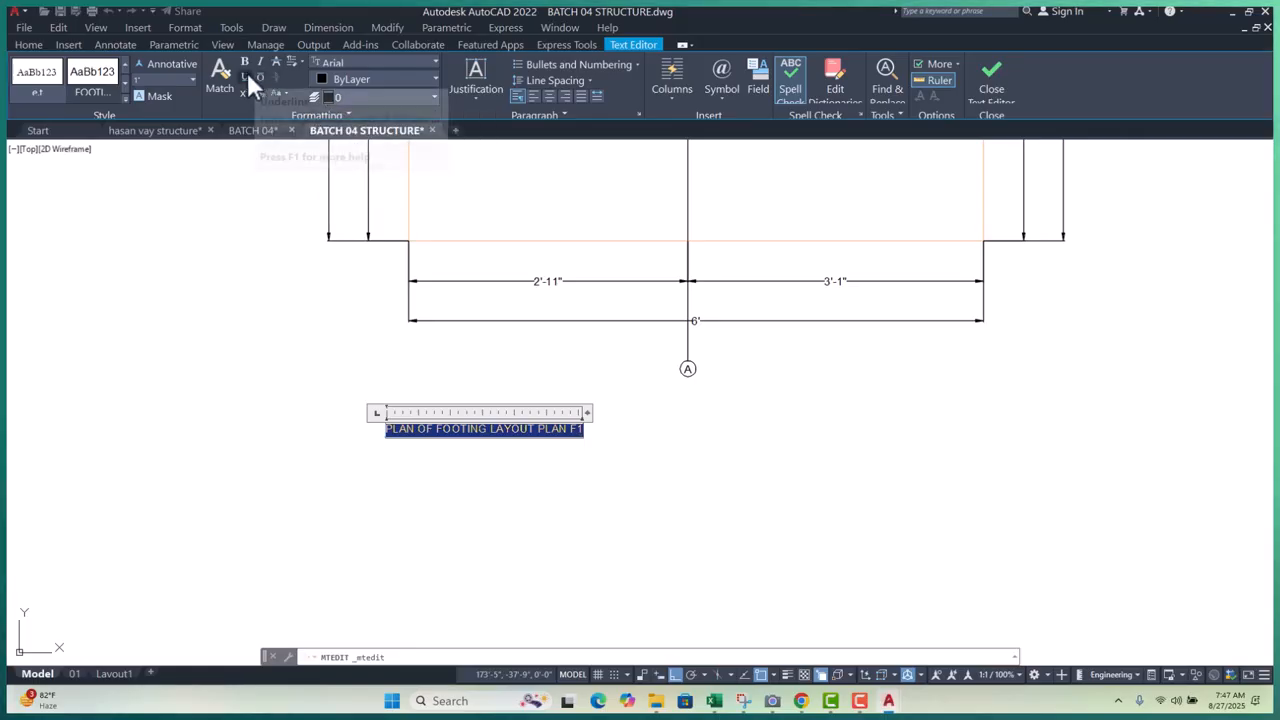
pyautogui.click(420, 460)
# - Move the title just beneath the footing plan, then go to the Layout1 sheet
pyautogui.scroll(4, 395, 437)
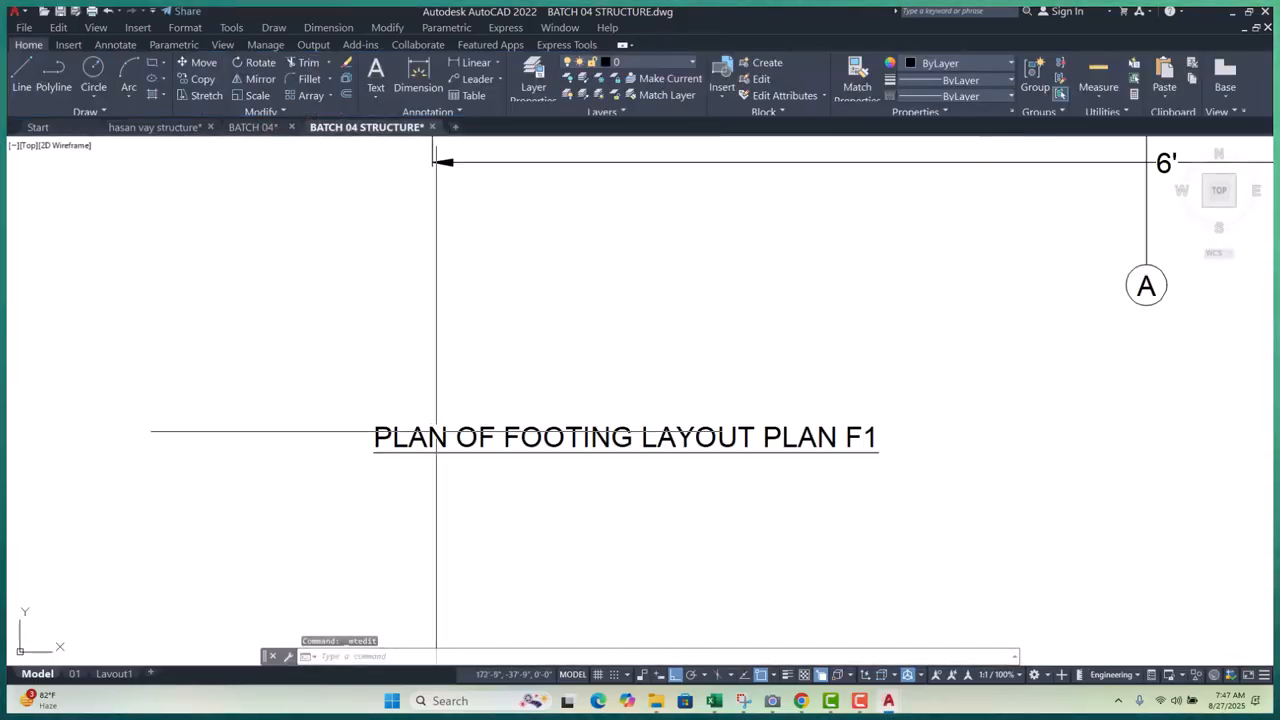
pyautogui.write('m')
pyautogui.press('space')
pyautogui.click(516, 573)
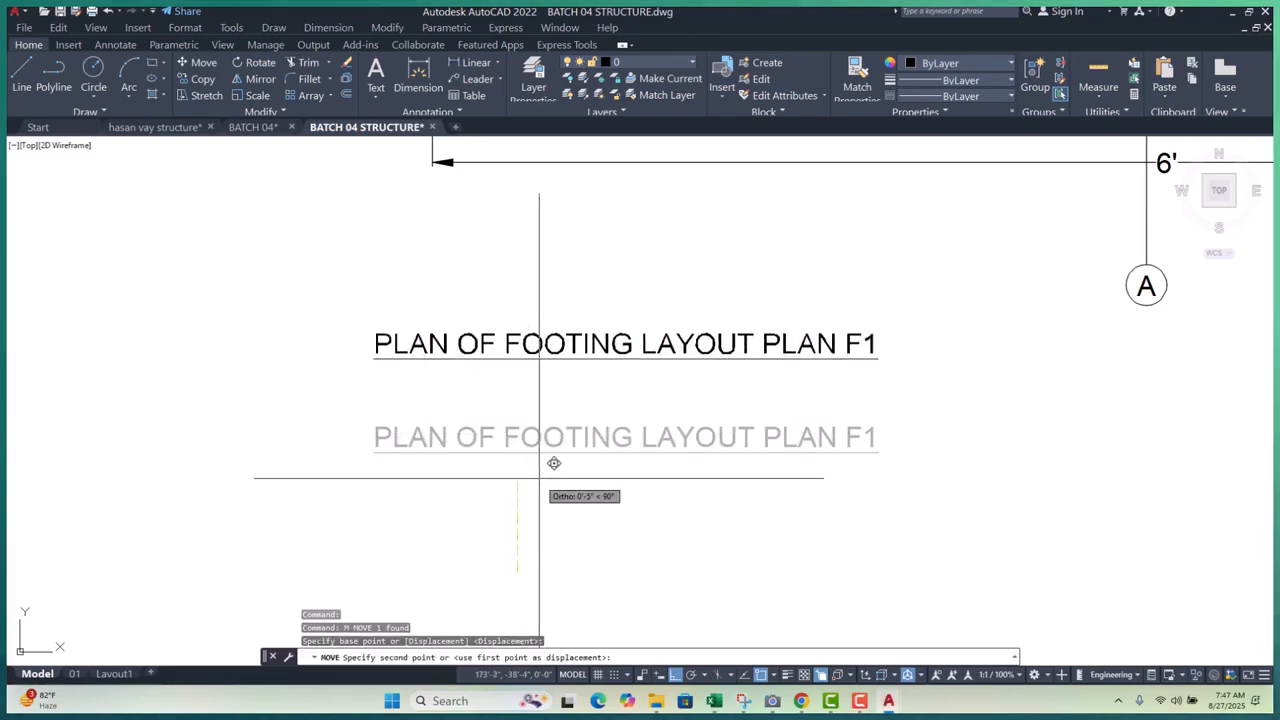
pyautogui.click(545, 426)
pyautogui.scroll(-2, 531, 458)
pyautogui.scroll(-2, 528, 467)
pyautogui.click(551, 403)
pyautogui.press('space')
pyautogui.click(474, 471)
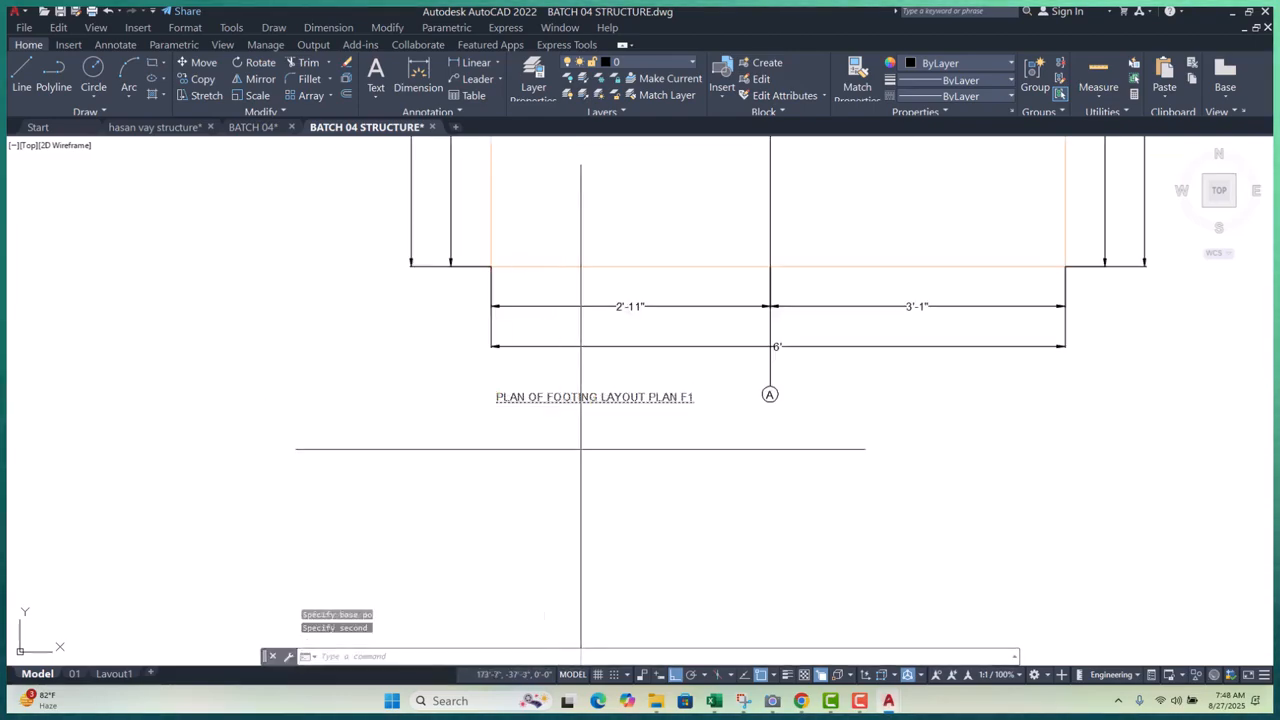
pyautogui.click(583, 464)
pyautogui.press('Escape')
pyautogui.press('Escape')
pyautogui.press('Escape')
pyautogui.scroll(-5, 583, 464)
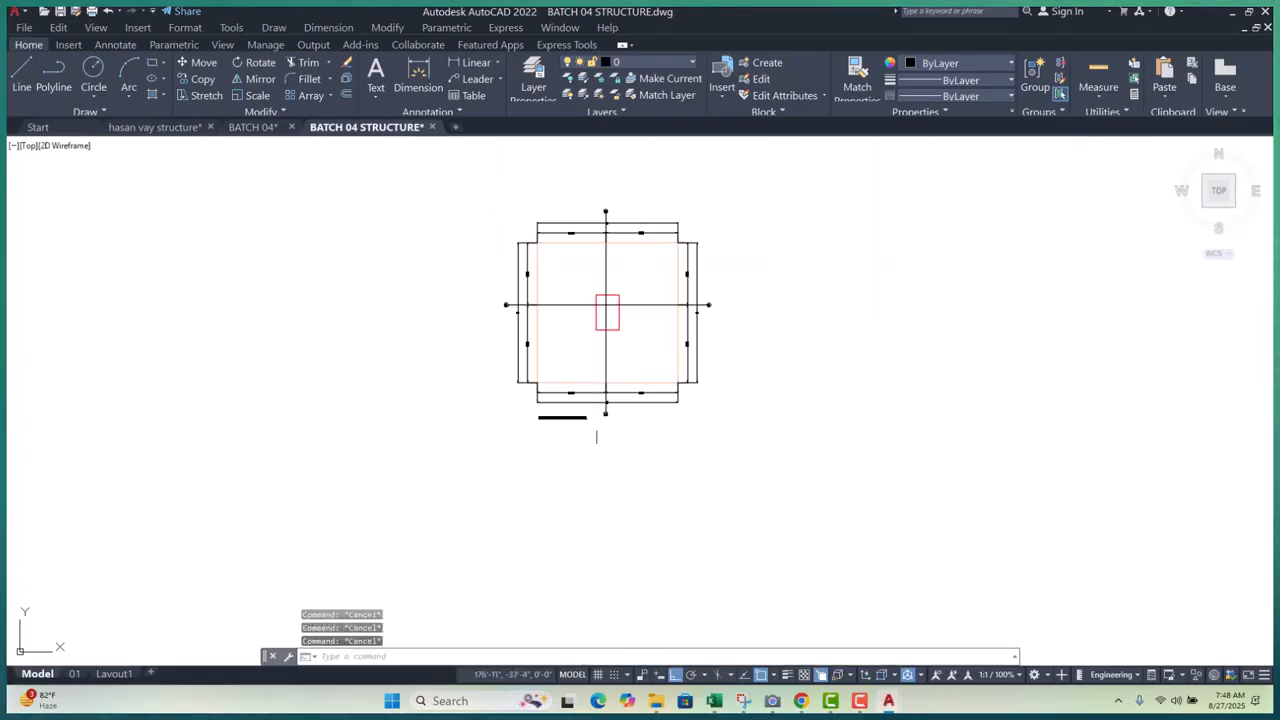
pyautogui.click(121, 674)
# - Activate the Layout1 viewport and zoom-window it around the footing plan
pyautogui.doubleClick(480, 375)
pyautogui.scroll(-6, 430, 375)
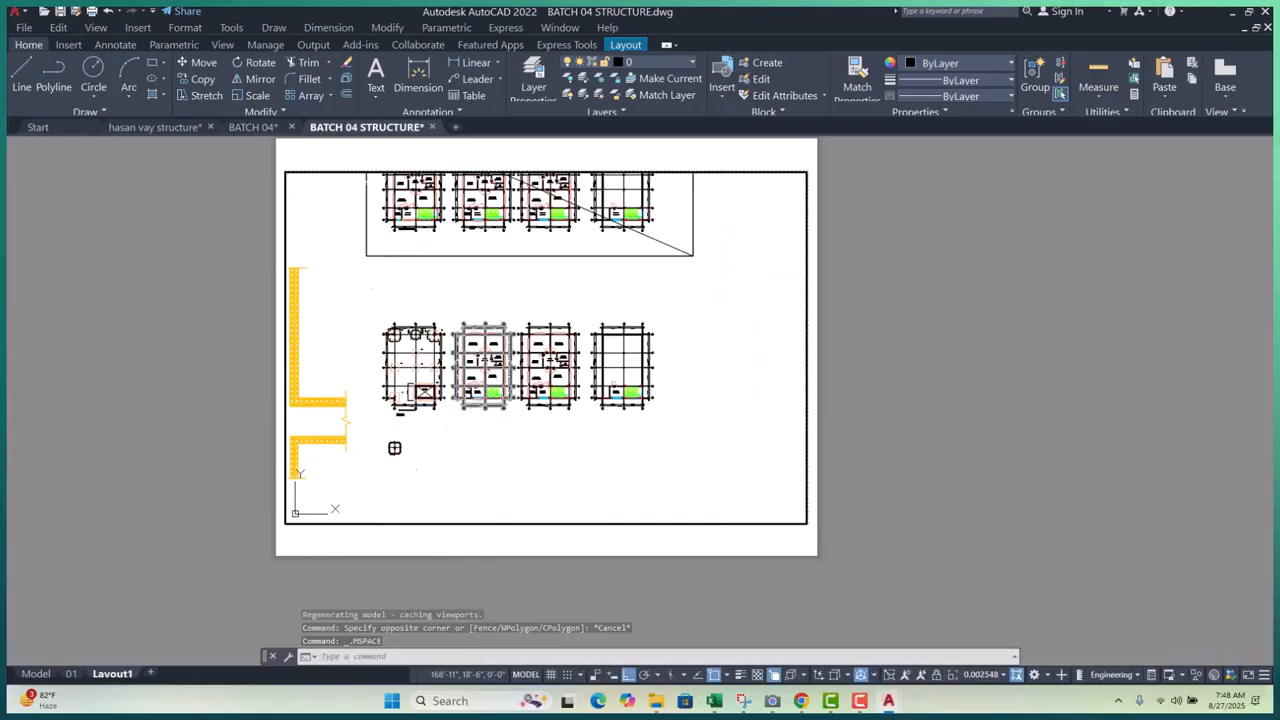
pyautogui.scroll(8, 405, 458)
pyautogui.click(300, 277)
pyautogui.click(530, 478)
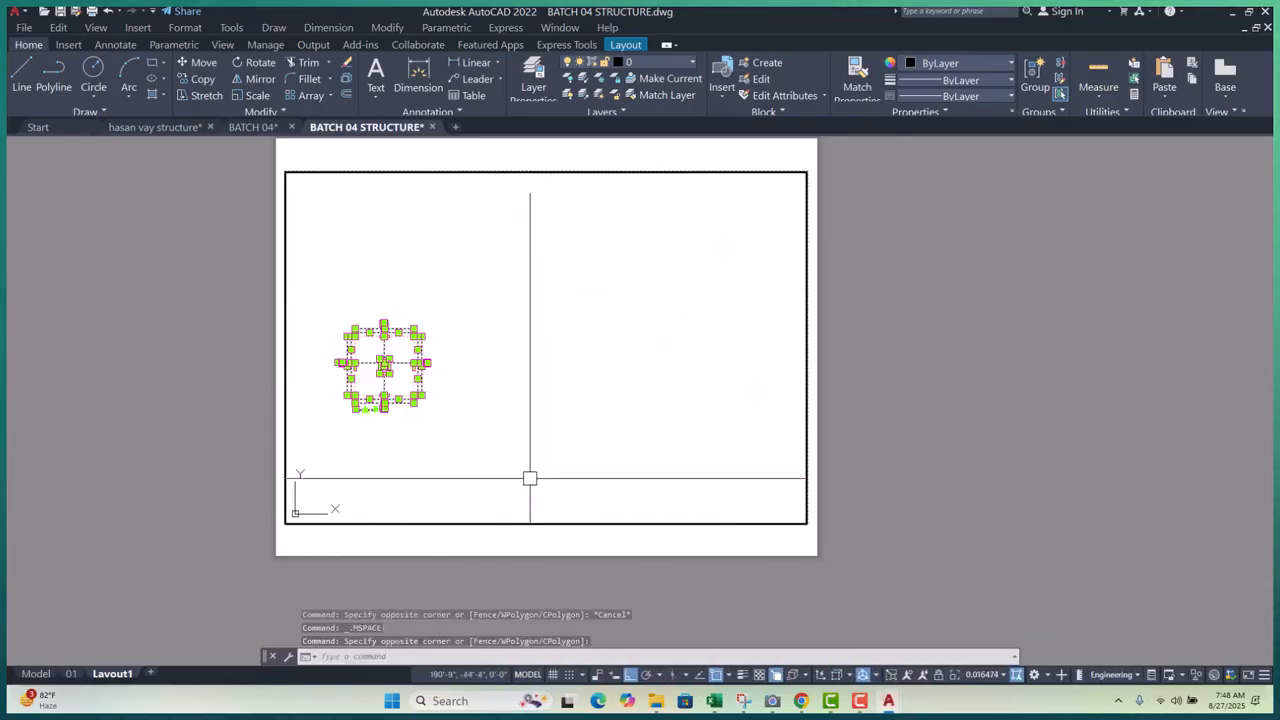
pyautogui.press('Escape')
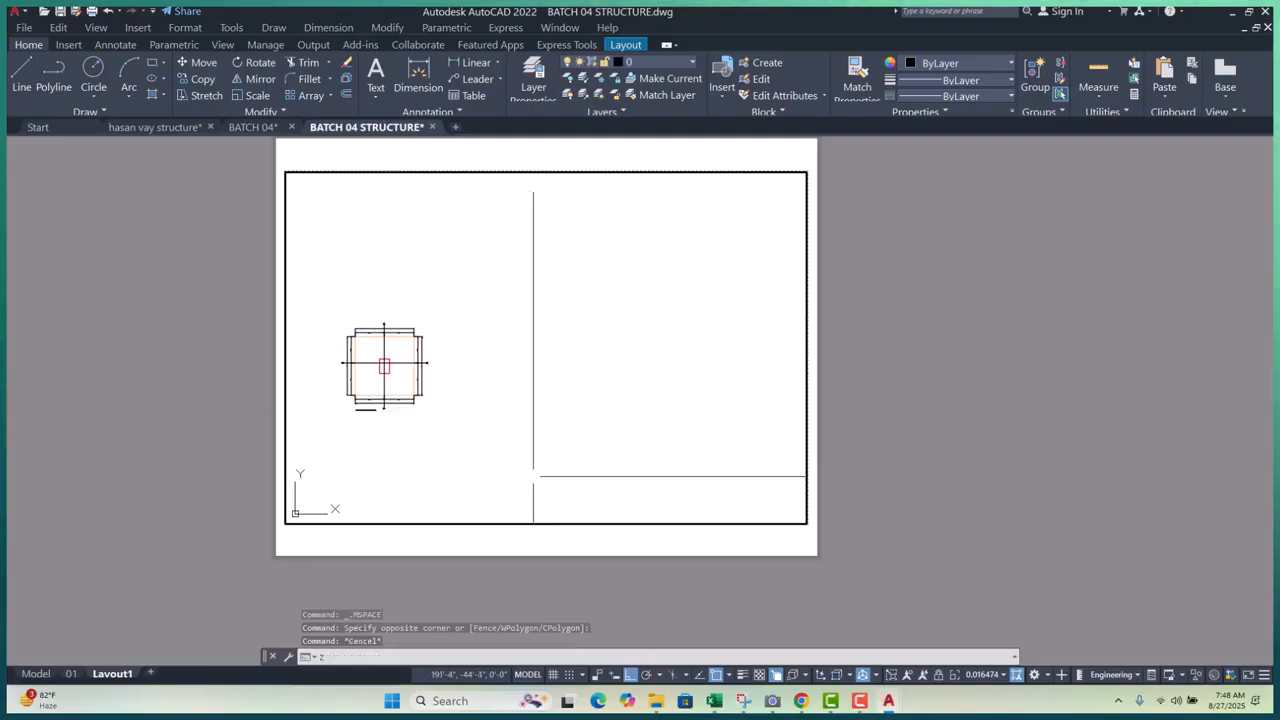
pyautogui.press('space')
pyautogui.click(326, 317)
pyautogui.click(440, 427)
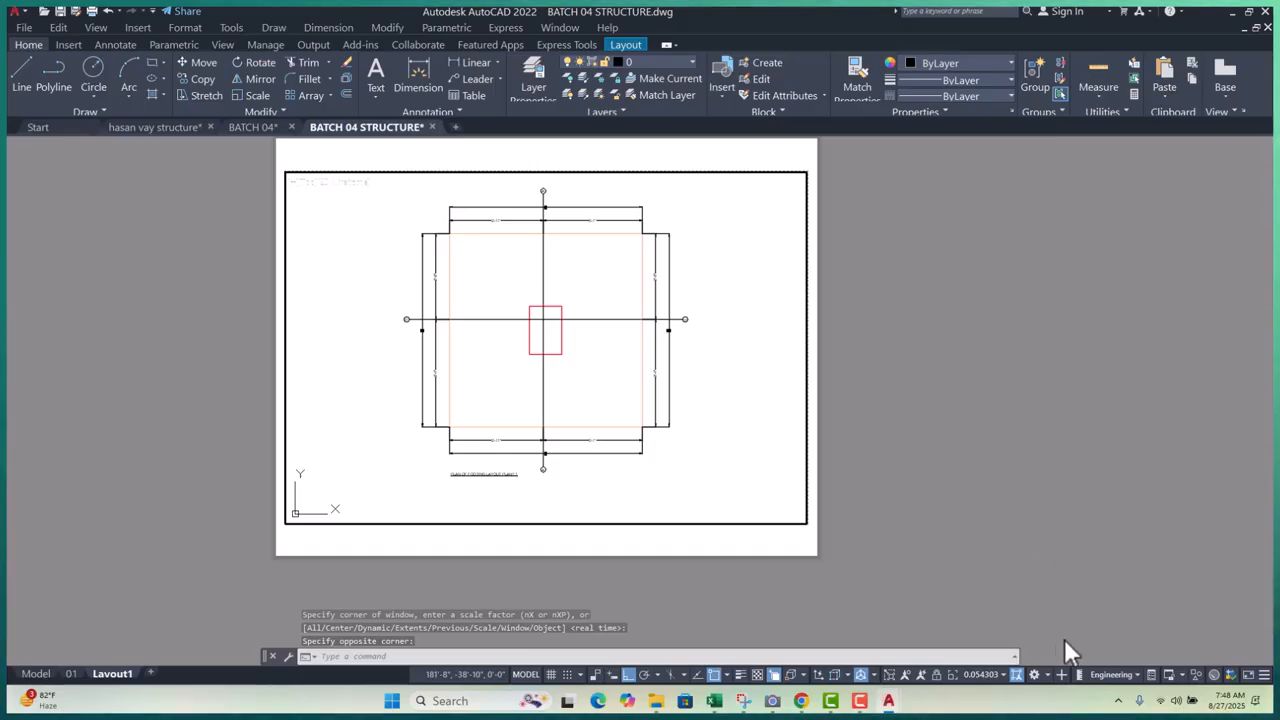
# - Set the viewport scale to 3/16" = 1'-0" from the status-bar scale list
pyautogui.click(1003, 675)
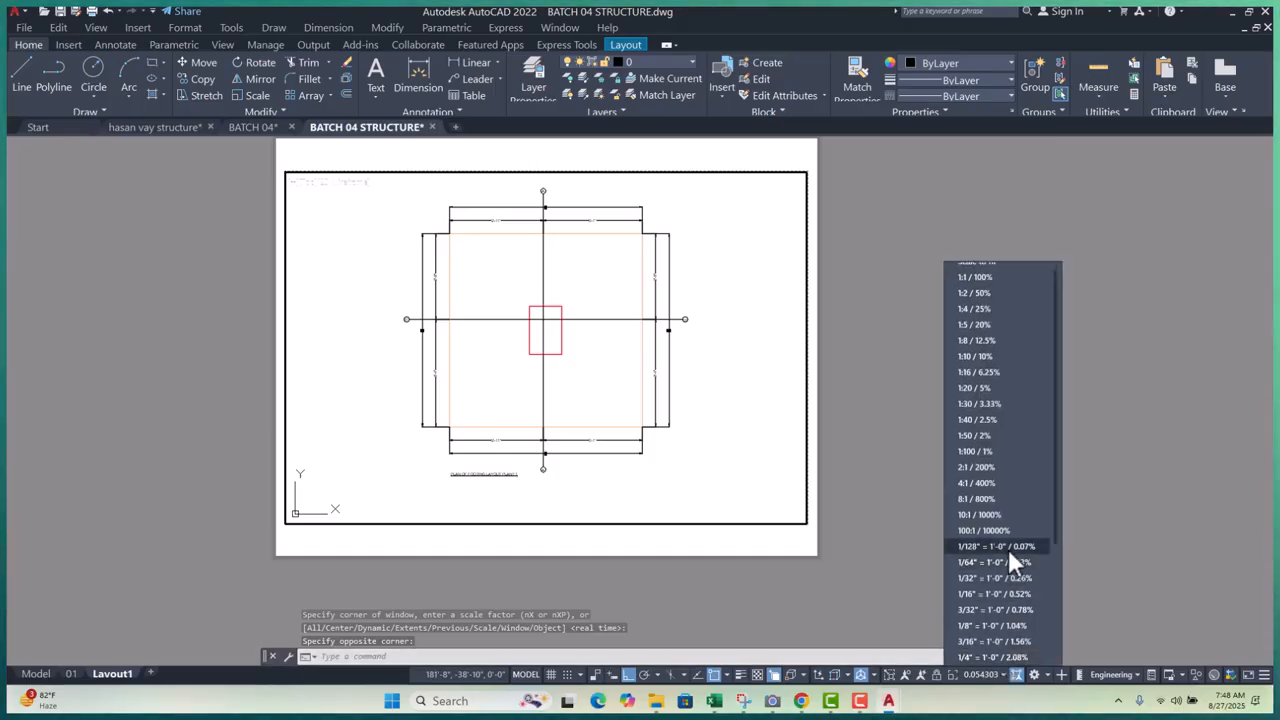
pyautogui.scroll(1, 996, 460)
pyautogui.scroll(-3, 999, 460)
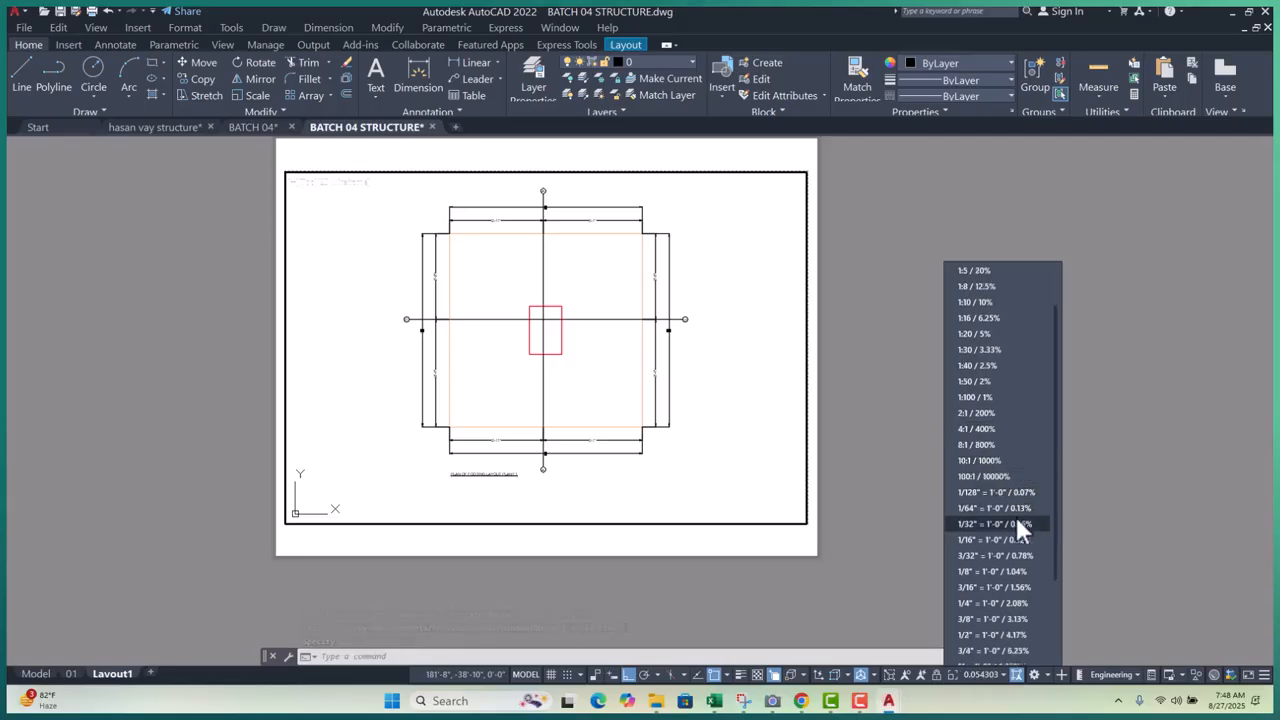
pyautogui.click(974, 602)
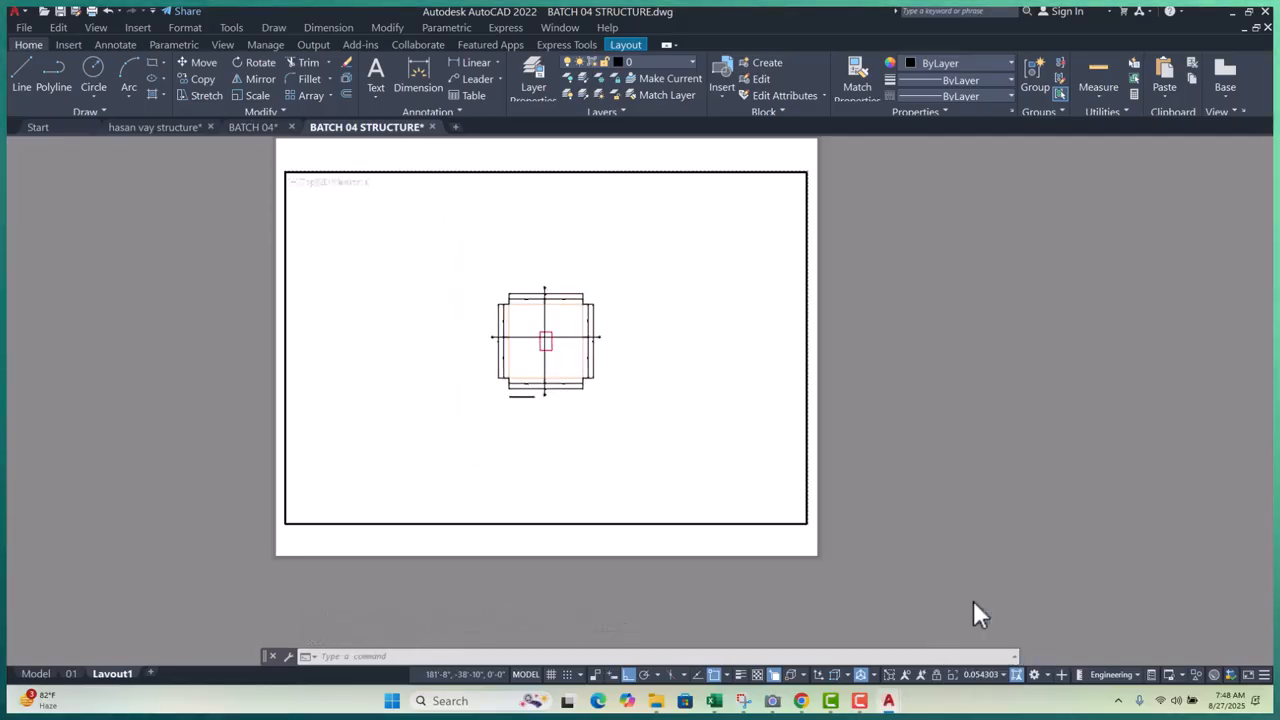
pyautogui.click(1005, 676)
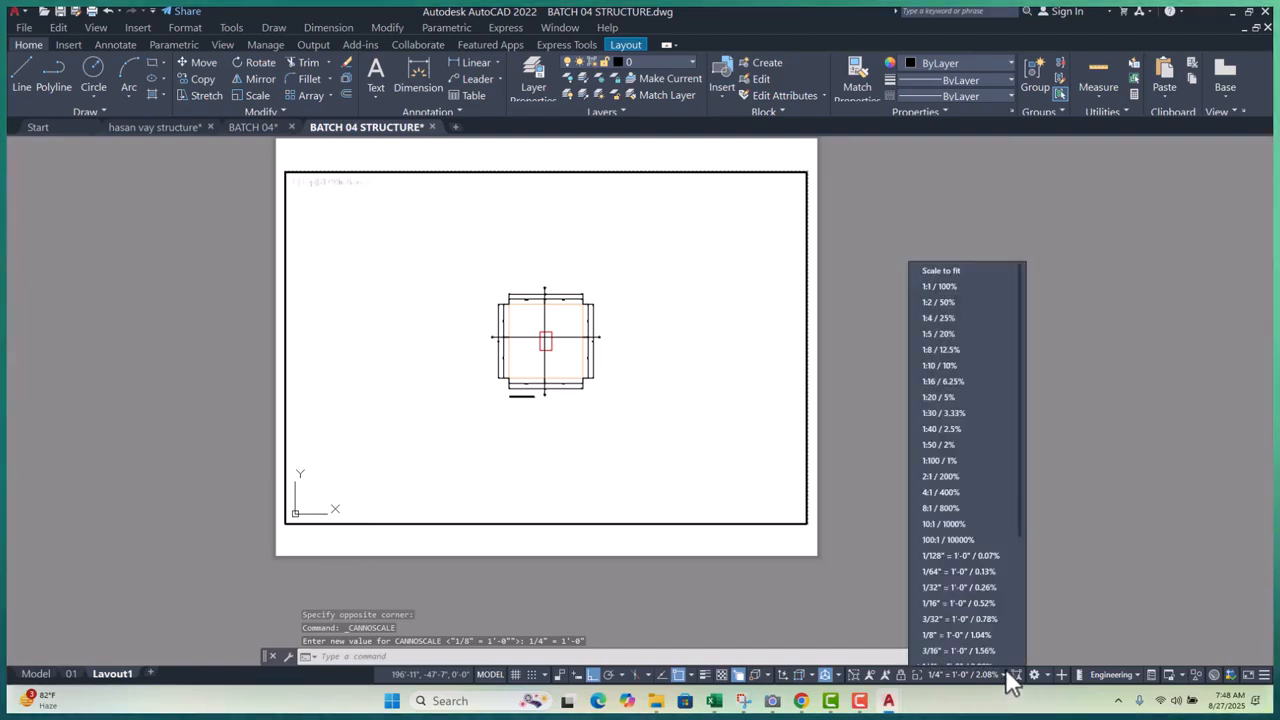
pyautogui.click(945, 640)
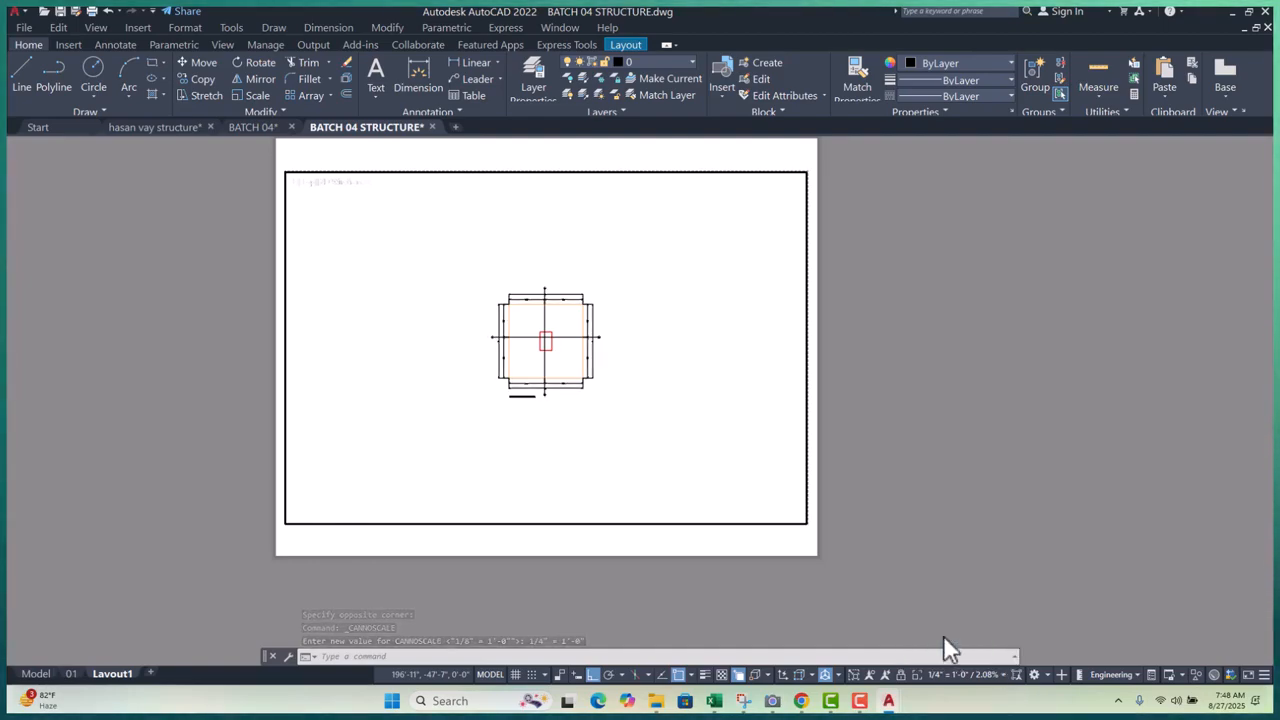
pyautogui.click(1004, 676)
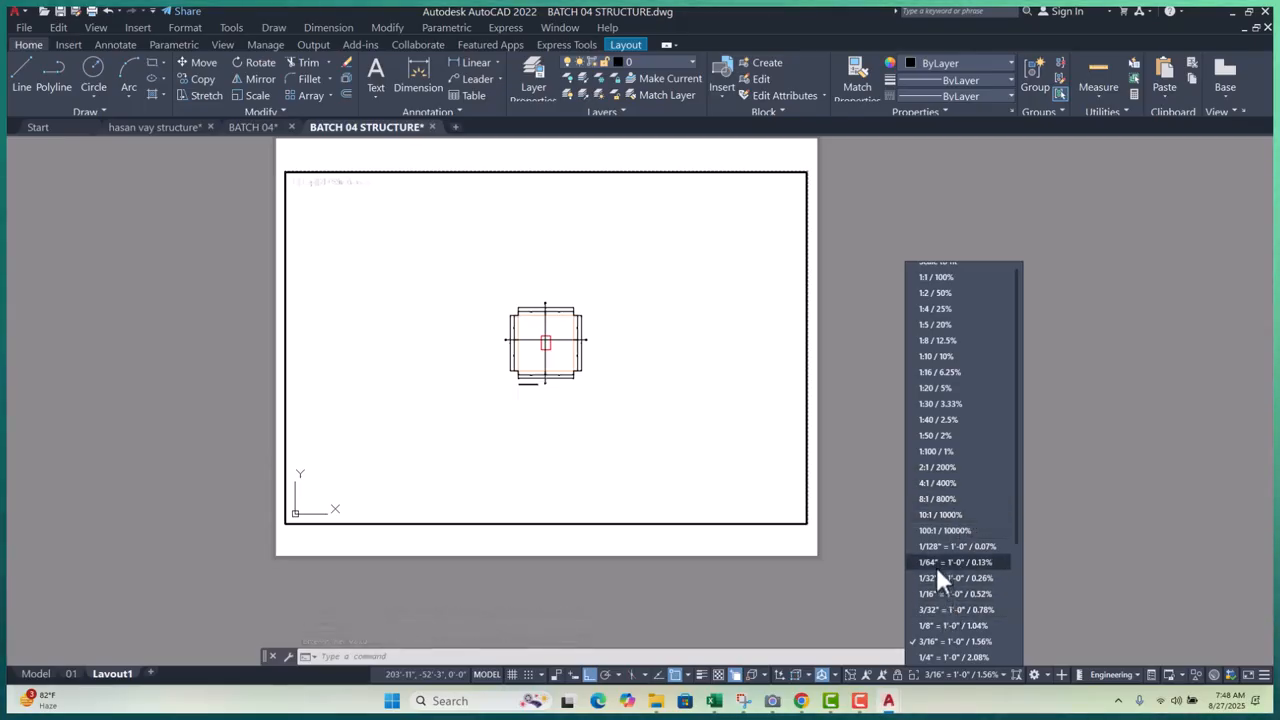
pyautogui.click(881, 474)
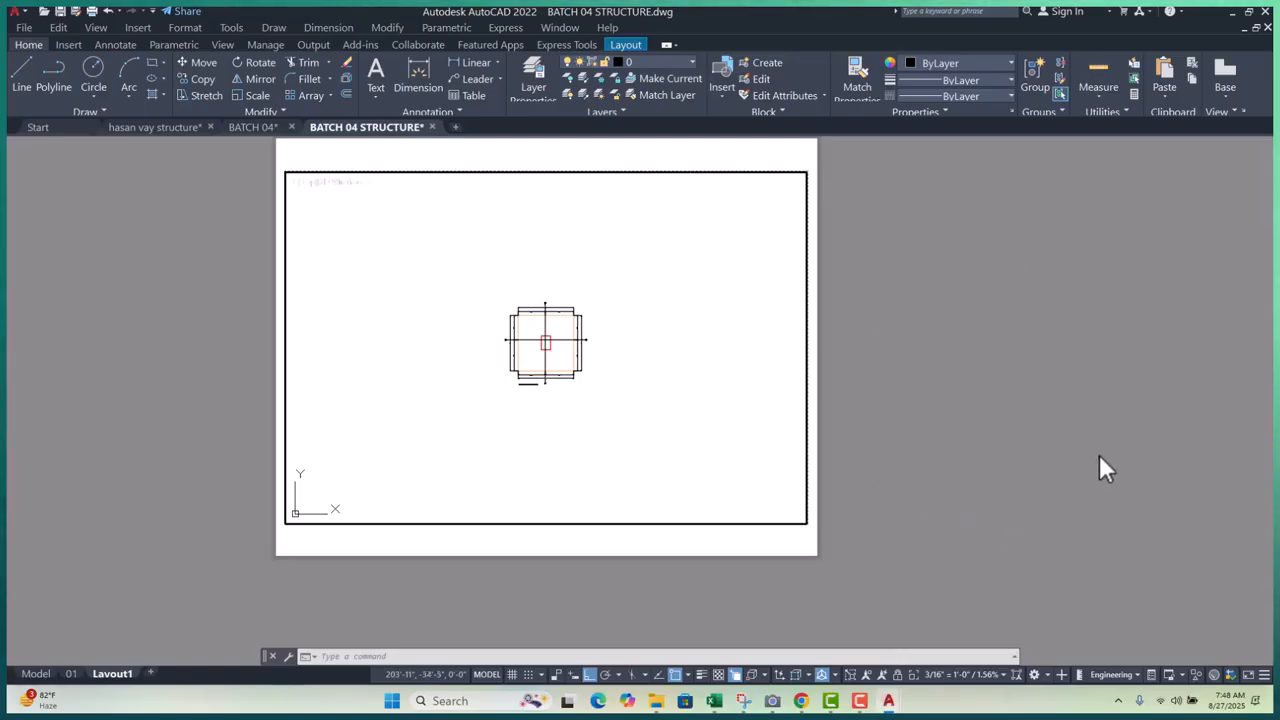
# - Return to paper space on Layout1 and bring up the program menus
pyautogui.doubleClick(962, 396)
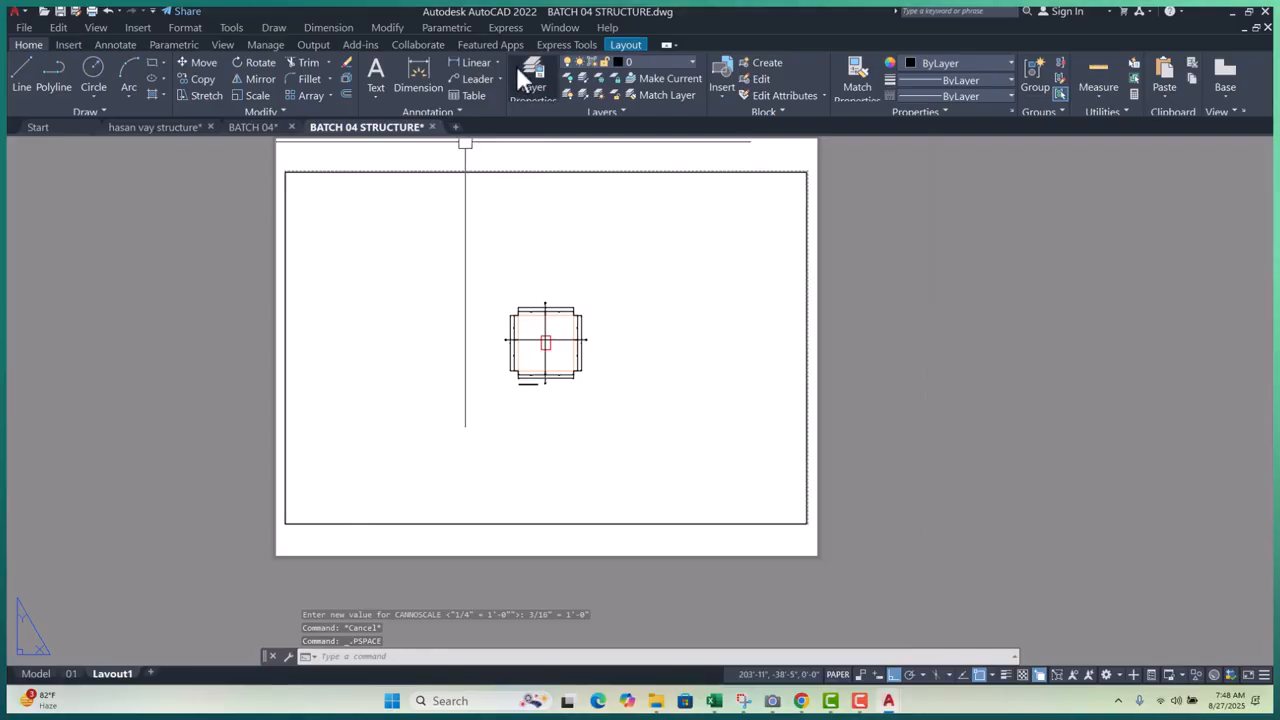
pyautogui.click(270, 45)
pyautogui.click(276, 28)
pyautogui.moveTo(328, 30)
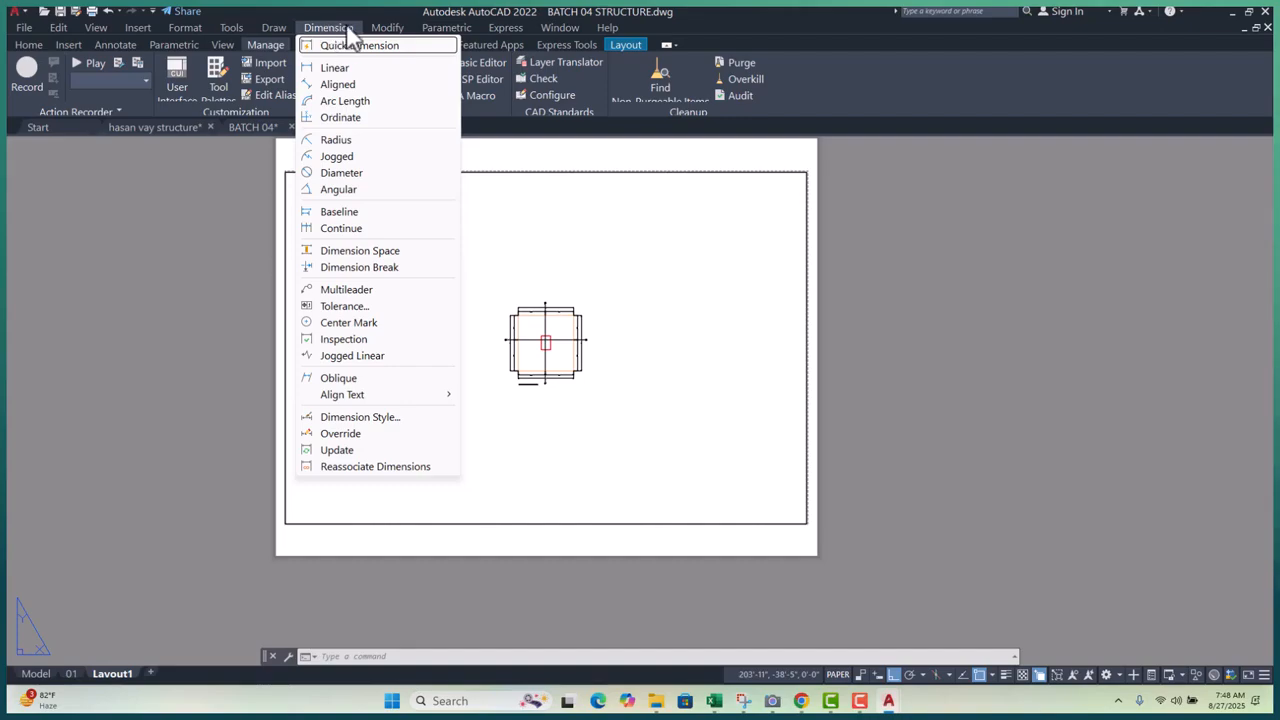
pyautogui.moveTo(386, 30)
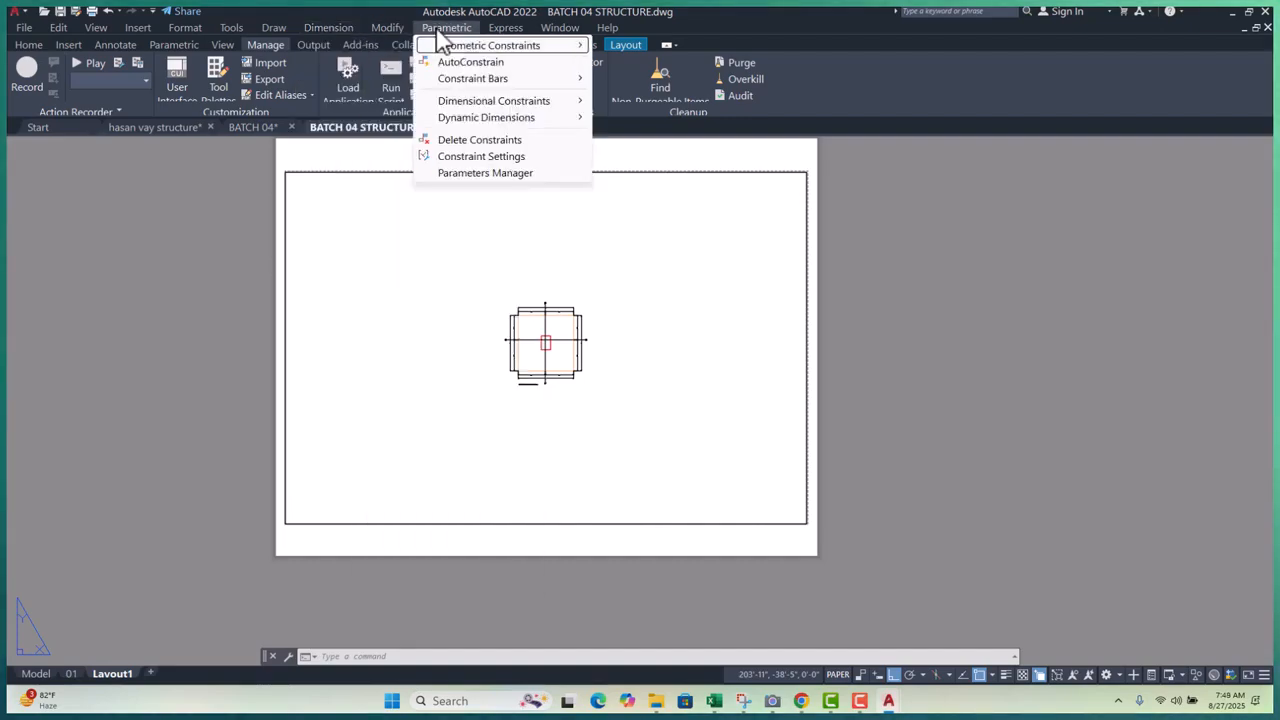
pyautogui.moveTo(497, 30)
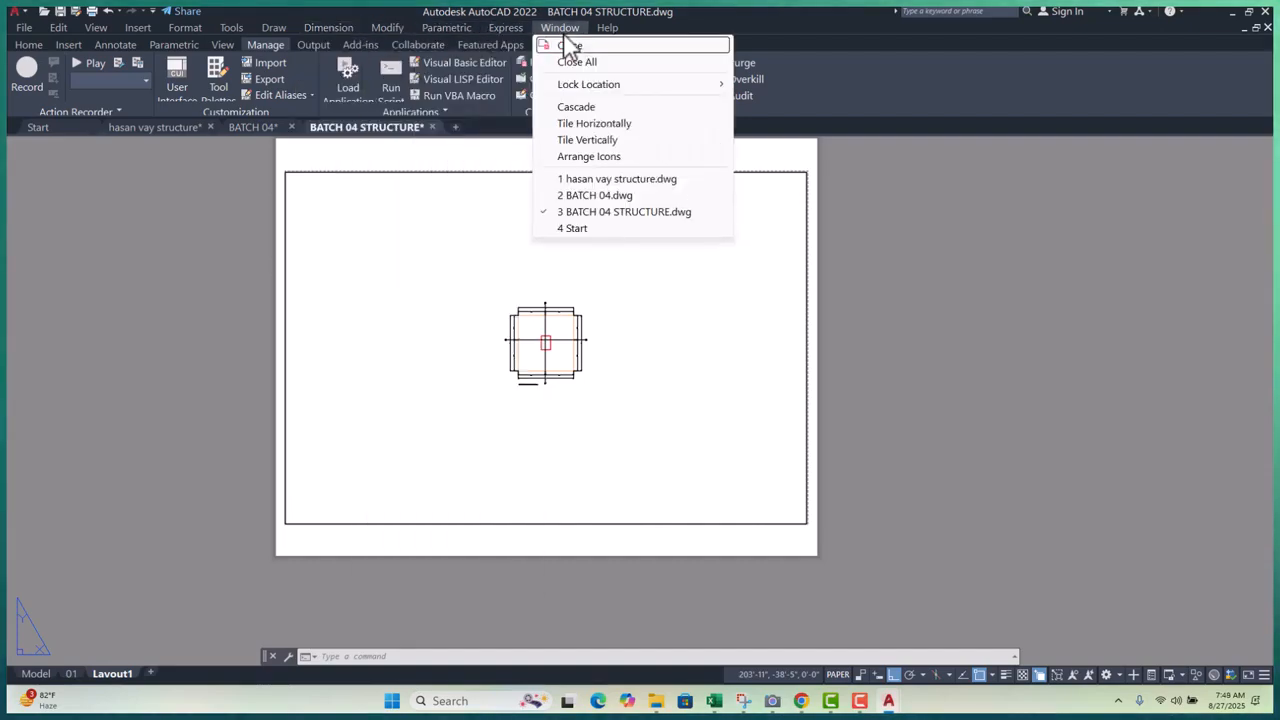
# - Show the floating Viewports toolbar via Tools > Toolbars > AutoCAD > Viewports
pyautogui.click(234, 30)
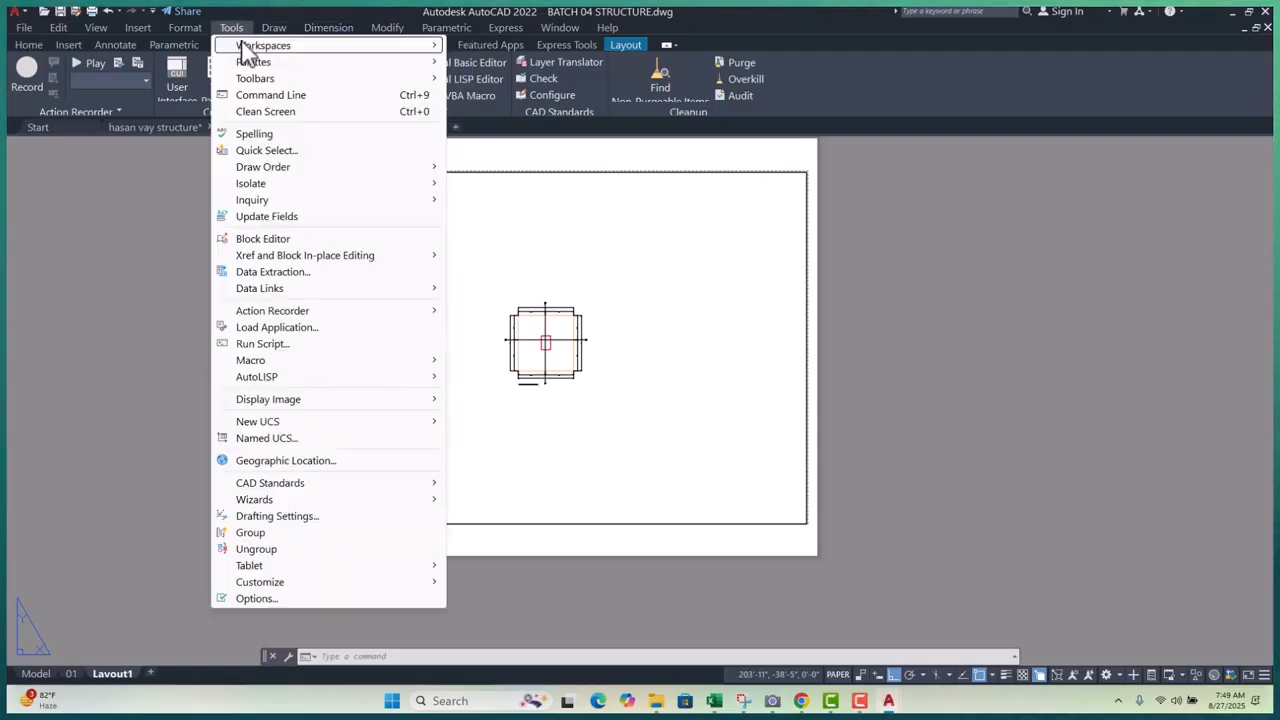
pyautogui.moveTo(255, 64)
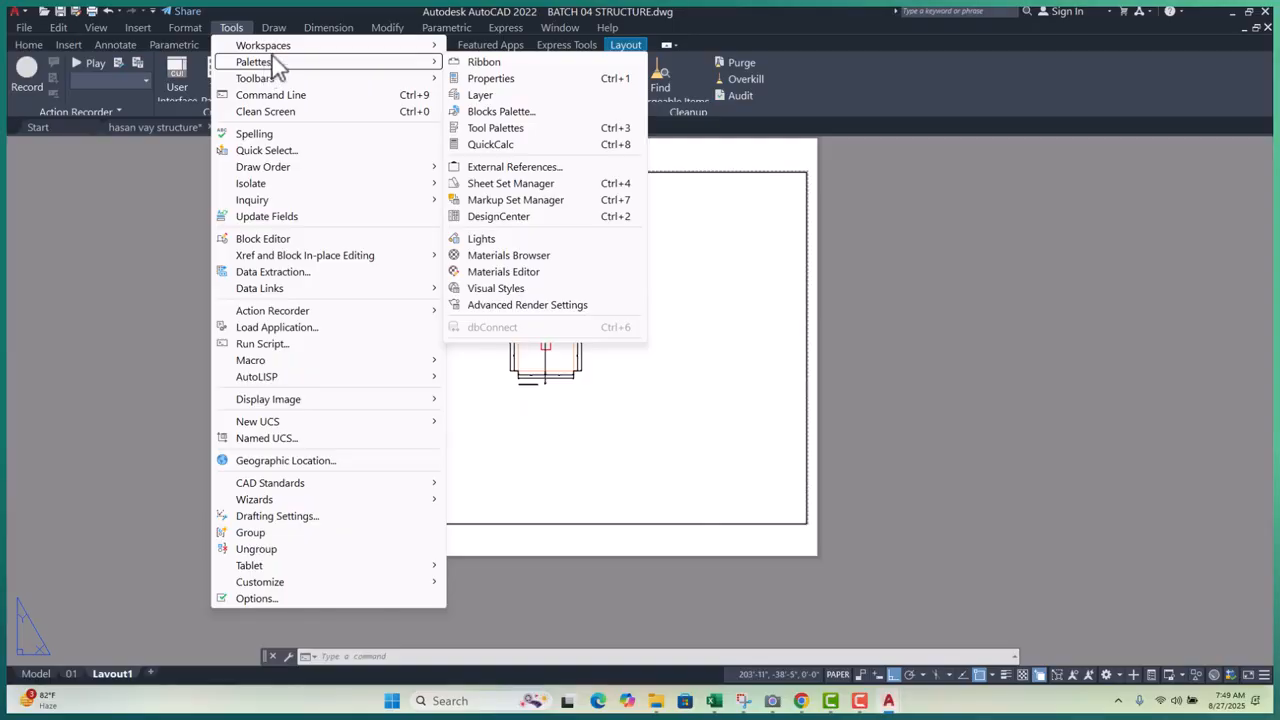
pyautogui.moveTo(294, 50)
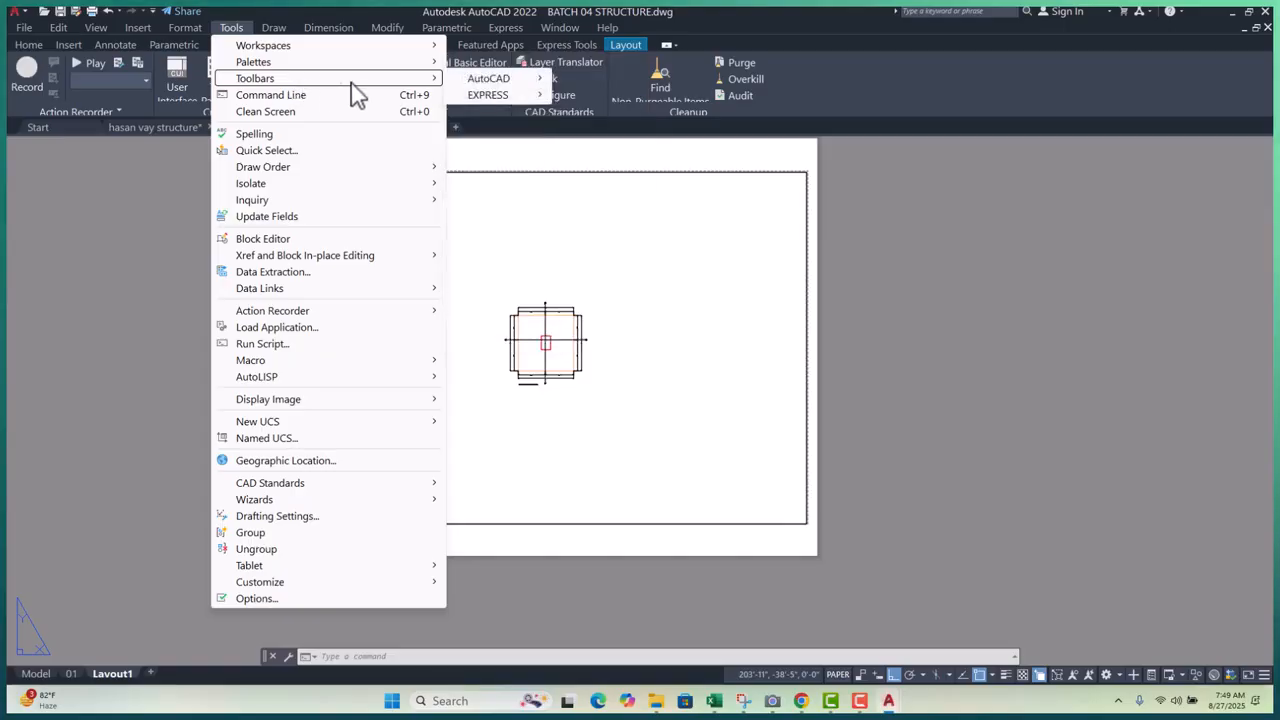
pyautogui.moveTo(515, 84)
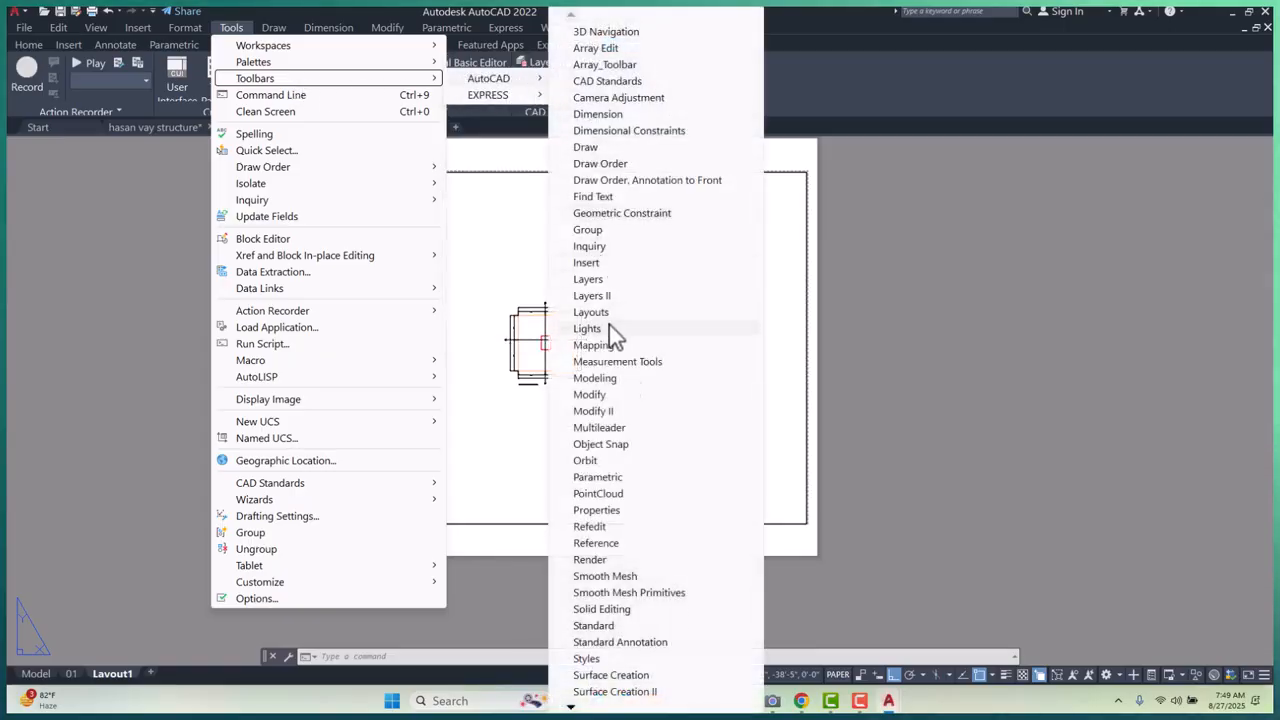
pyautogui.click(572, 708)
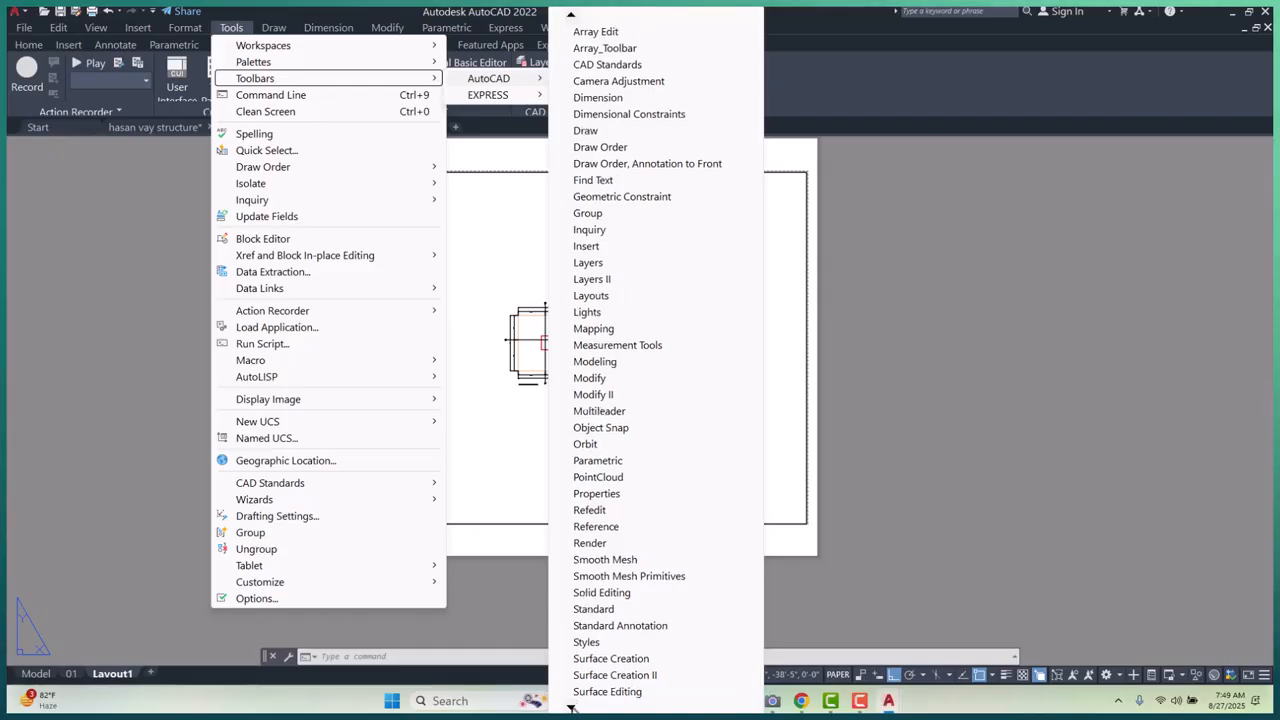
pyautogui.click(571, 708)
pyautogui.click(571, 708)
pyautogui.click(571, 708)
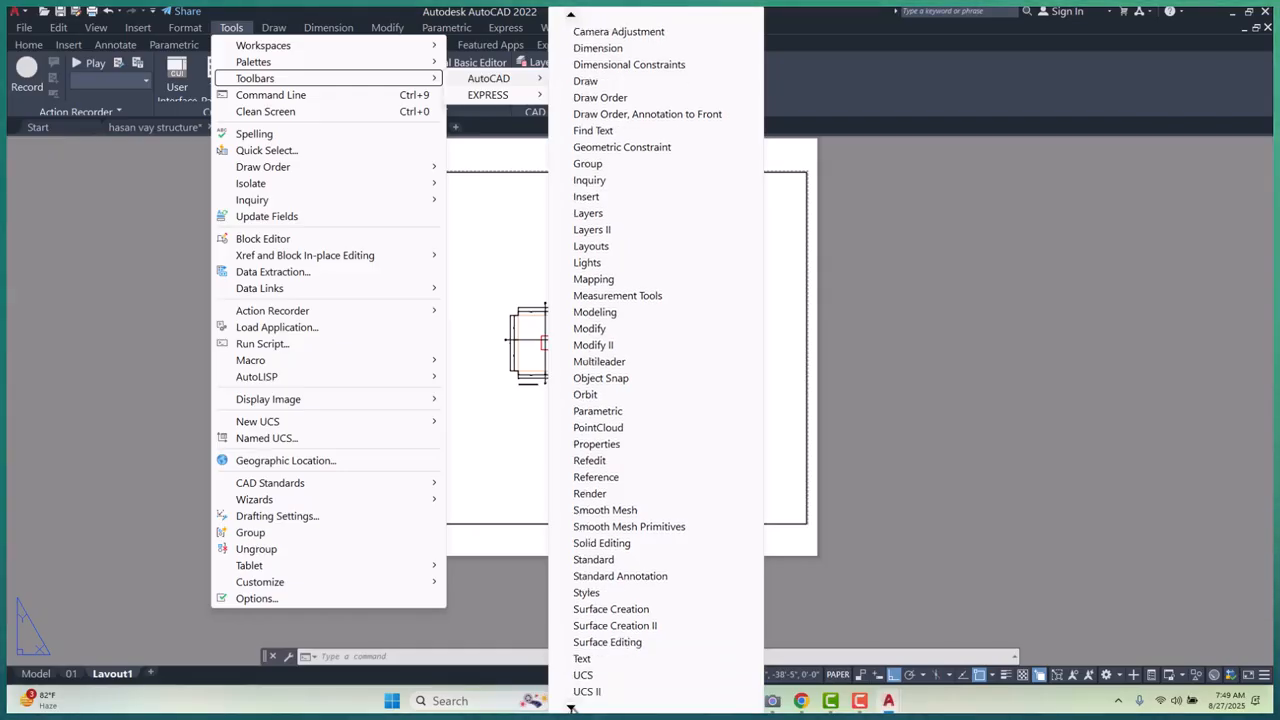
pyautogui.click(571, 708)
pyautogui.click(571, 708)
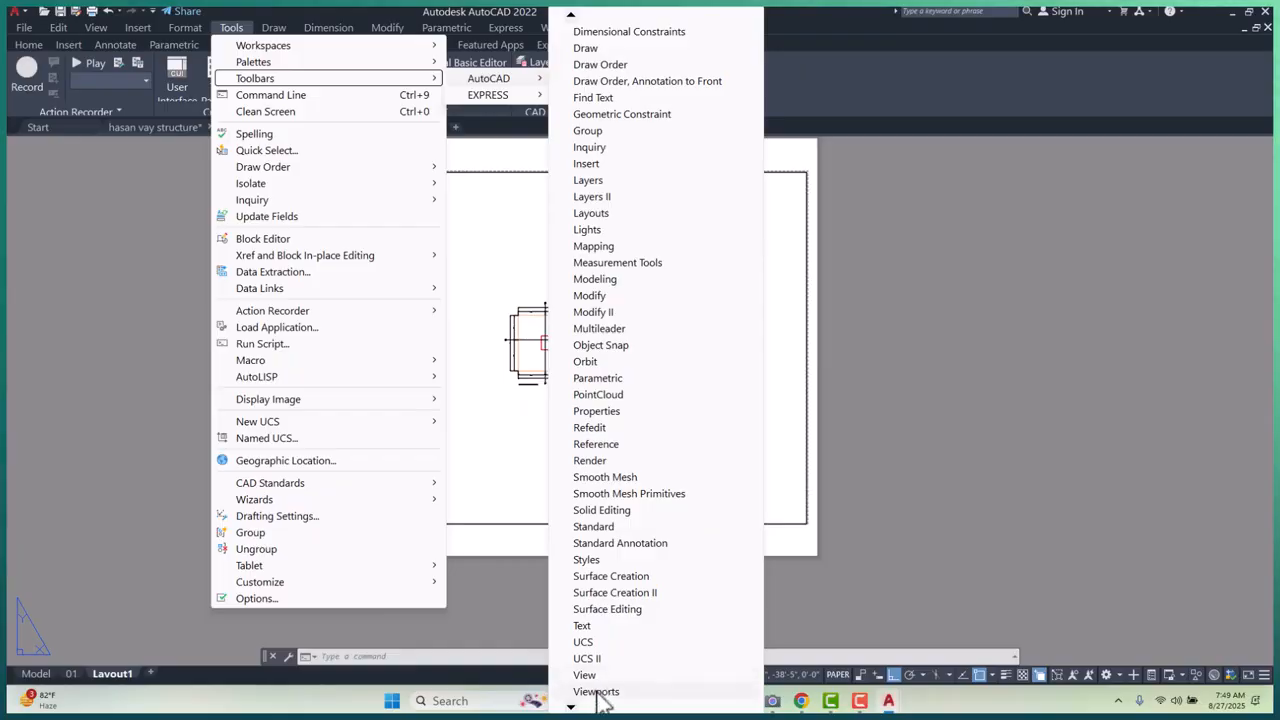
pyautogui.click(598, 693)
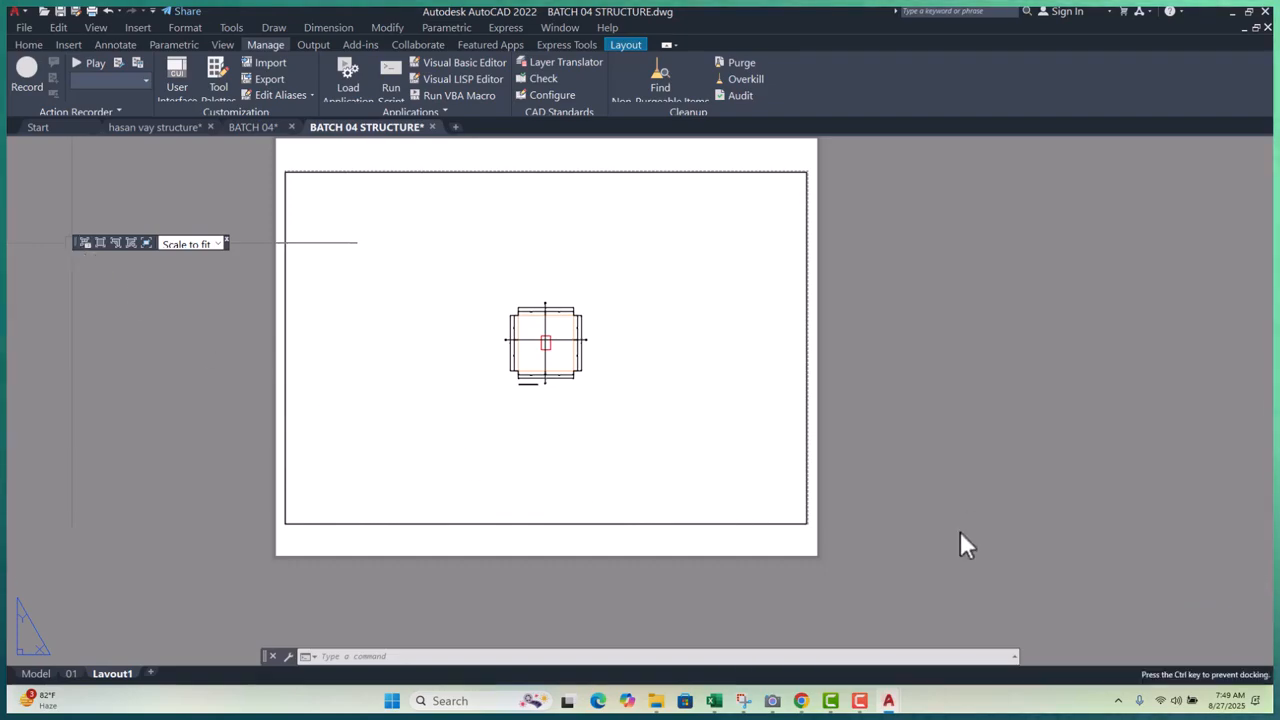
# - Activate the viewport and set its scale to 1/2" = 1'-0" from the toolbar list
pyautogui.moveTo(960, 531); pyautogui.dragTo(960, 529)
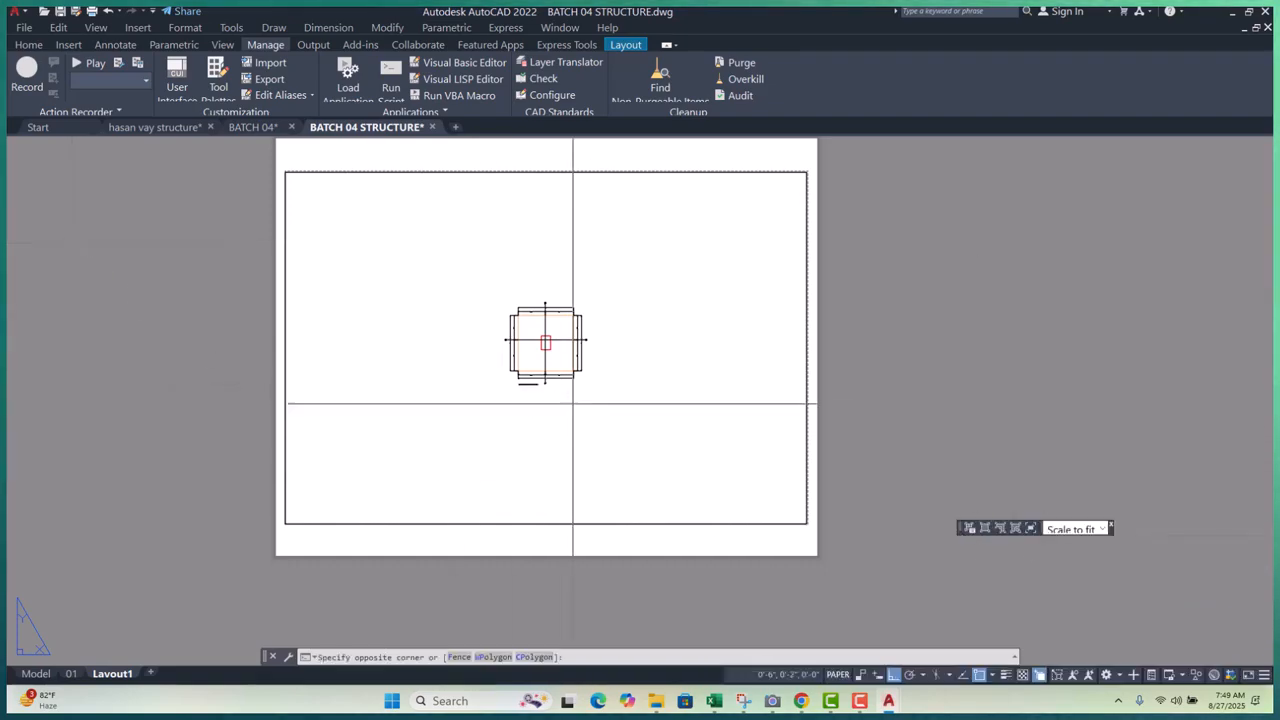
pyautogui.doubleClick(573, 408)
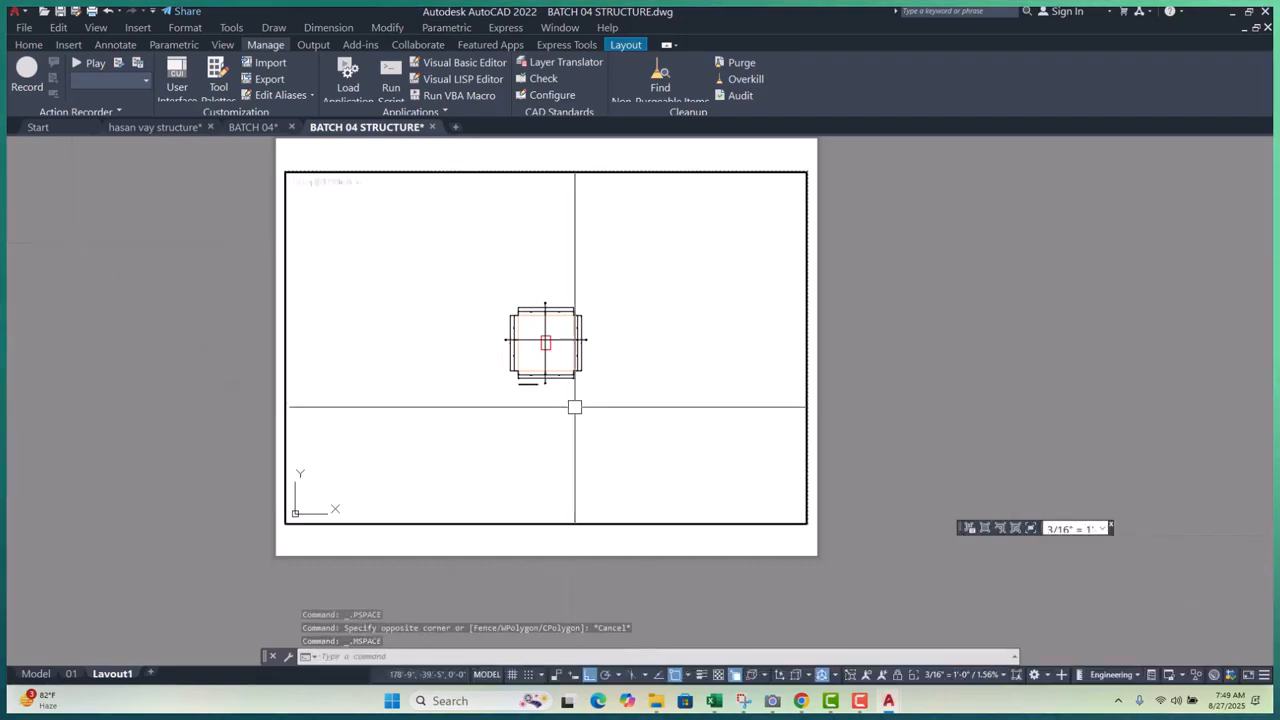
pyautogui.click(1072, 531)
pyautogui.click(1072, 531)
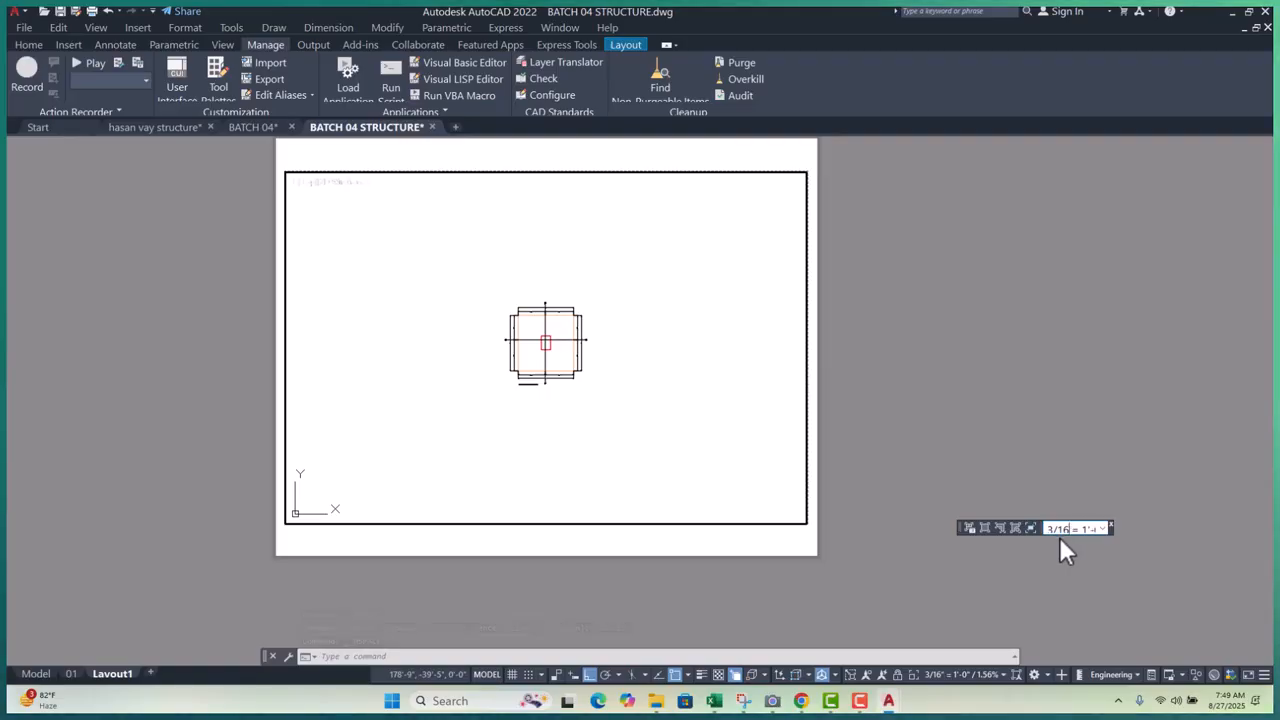
pyautogui.press('BackSpace')
pyautogui.press('BackSpace')
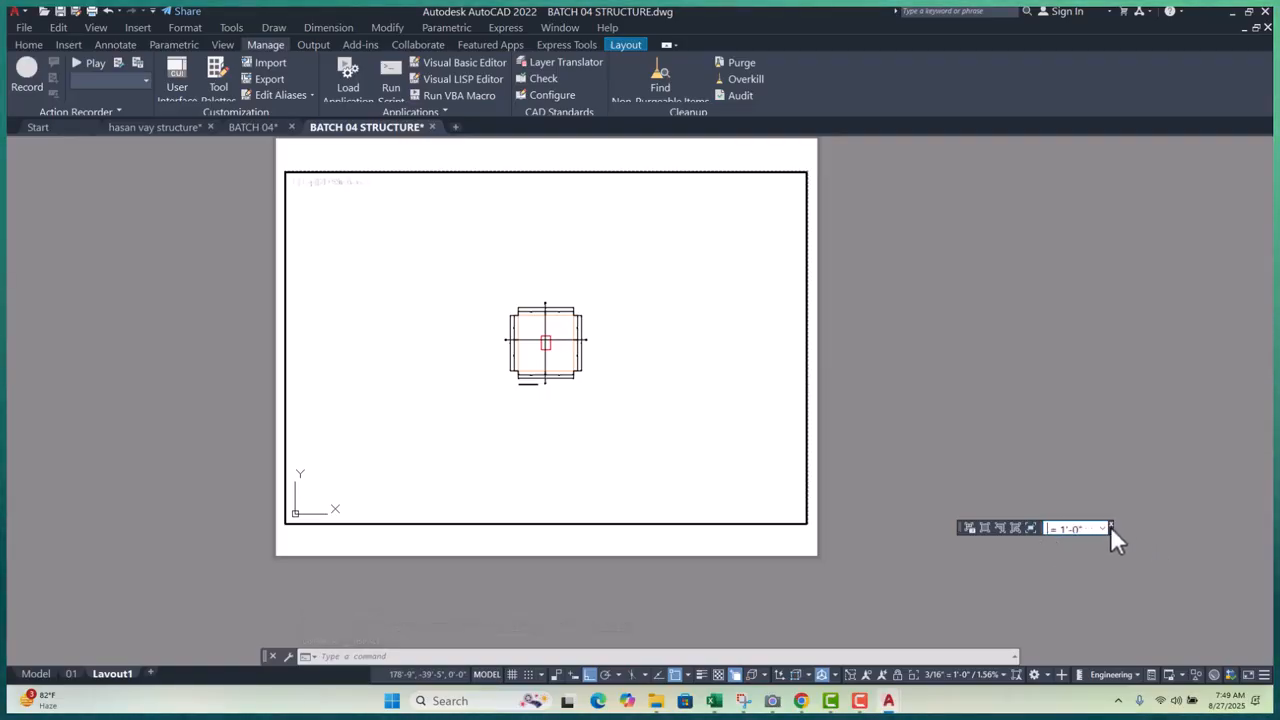
pyautogui.click(1104, 527)
pyautogui.scroll(-1, 1068, 372)
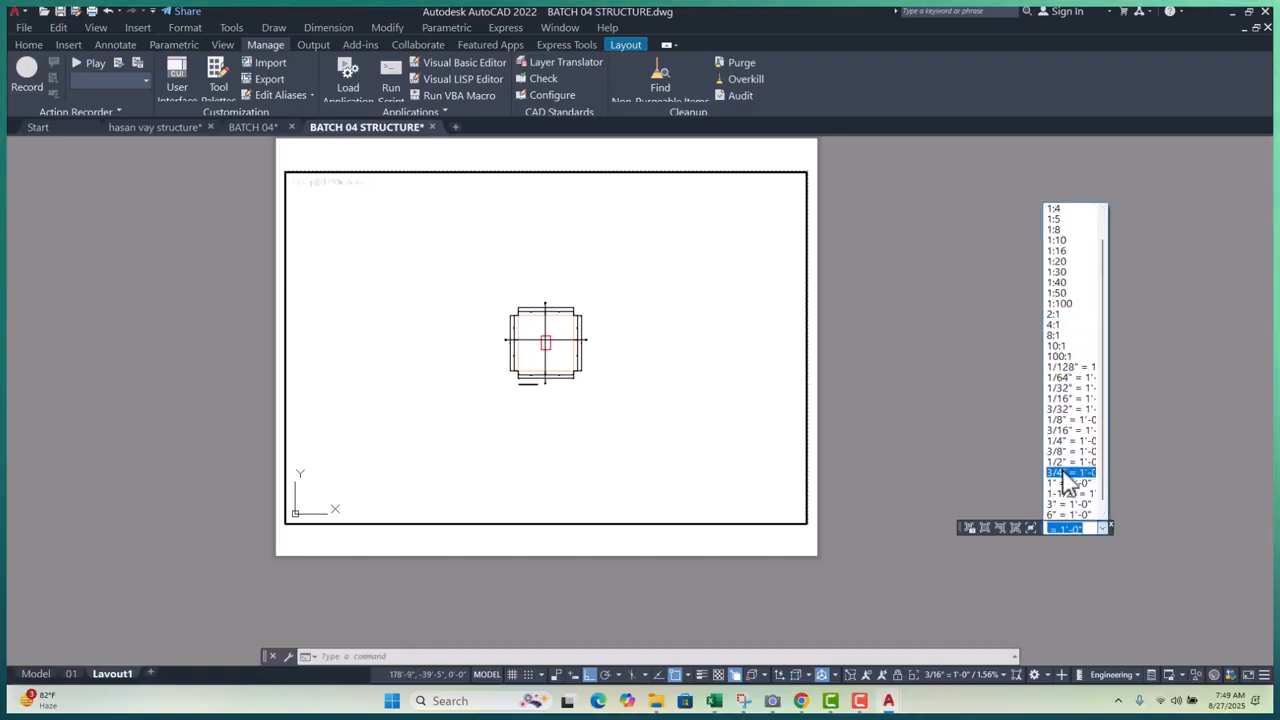
pyautogui.click(1062, 463)
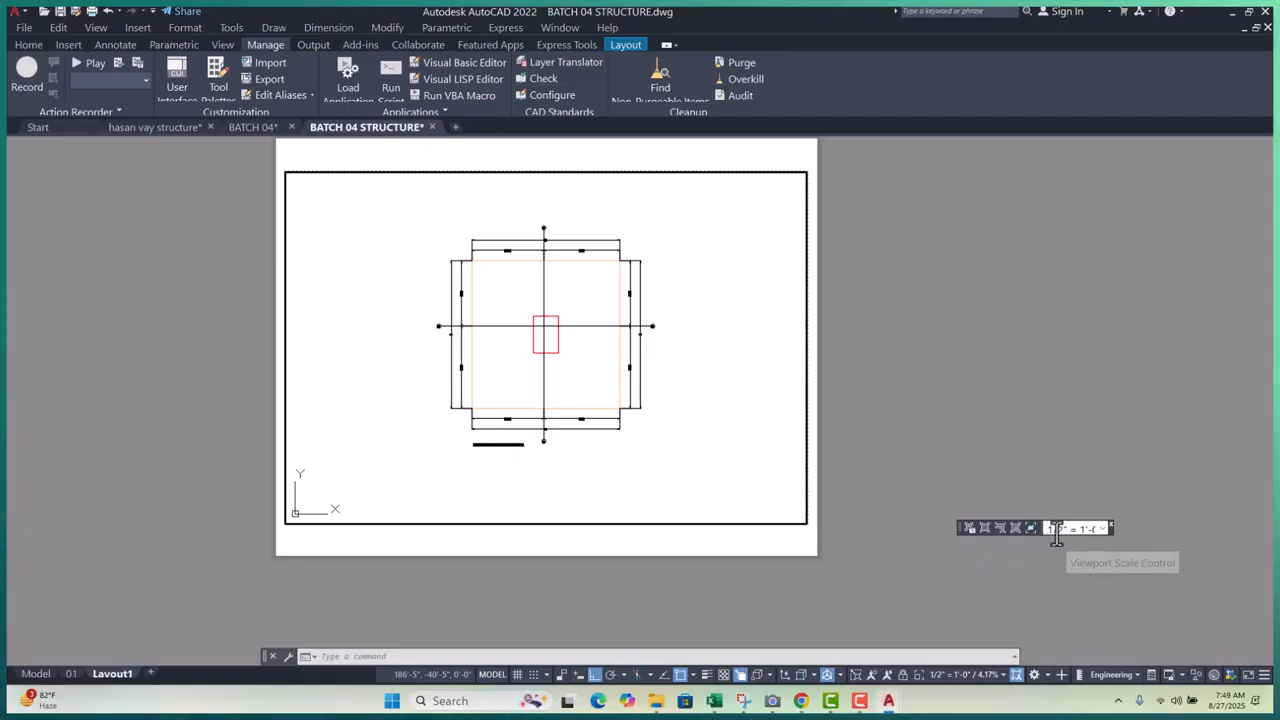
# - In paper space, start retyping the scale value as 1/ and cancel the unfinished entry
pyautogui.doubleClick(930, 390)
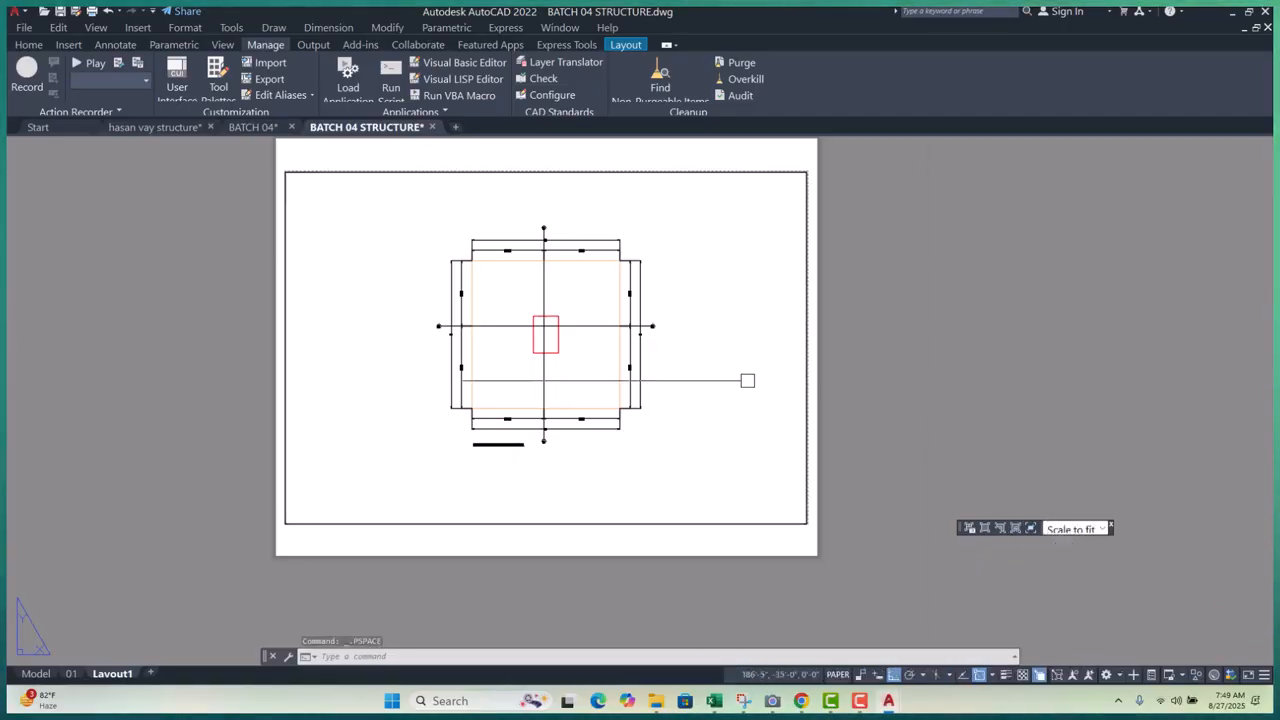
pyautogui.click(1062, 530)
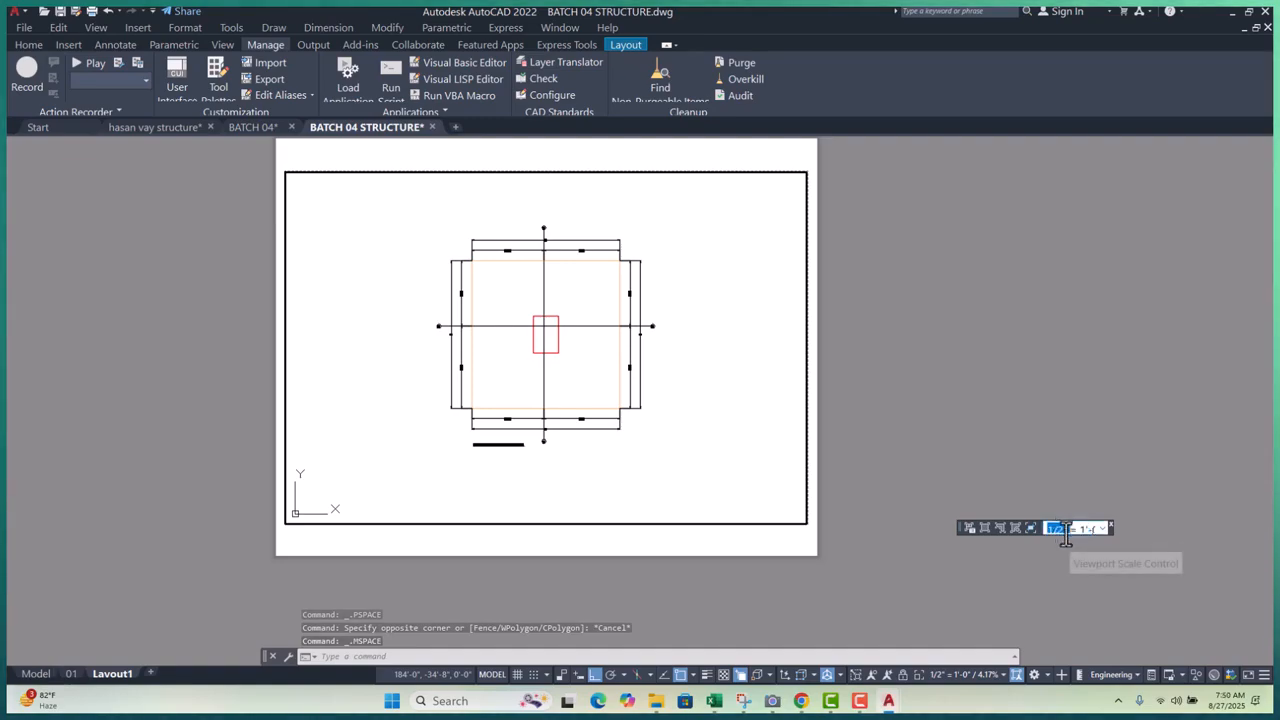
pyautogui.click(1063, 532)
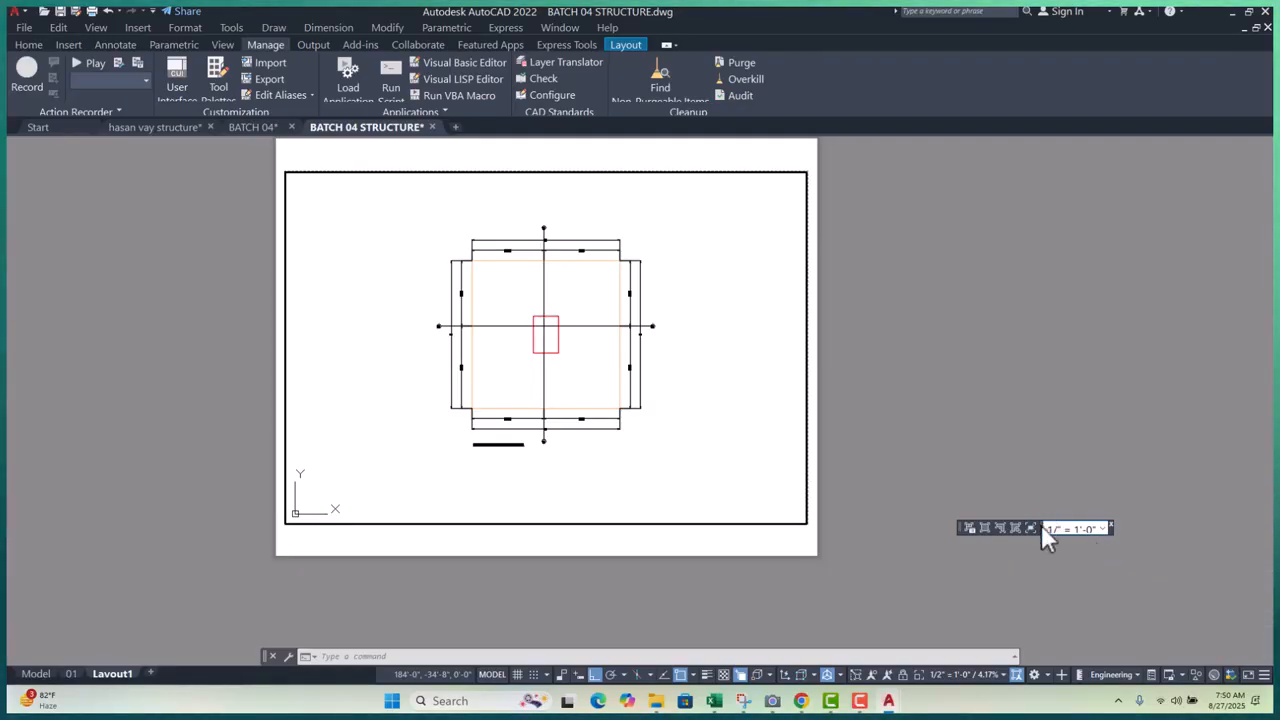
pyautogui.click(1103, 528)
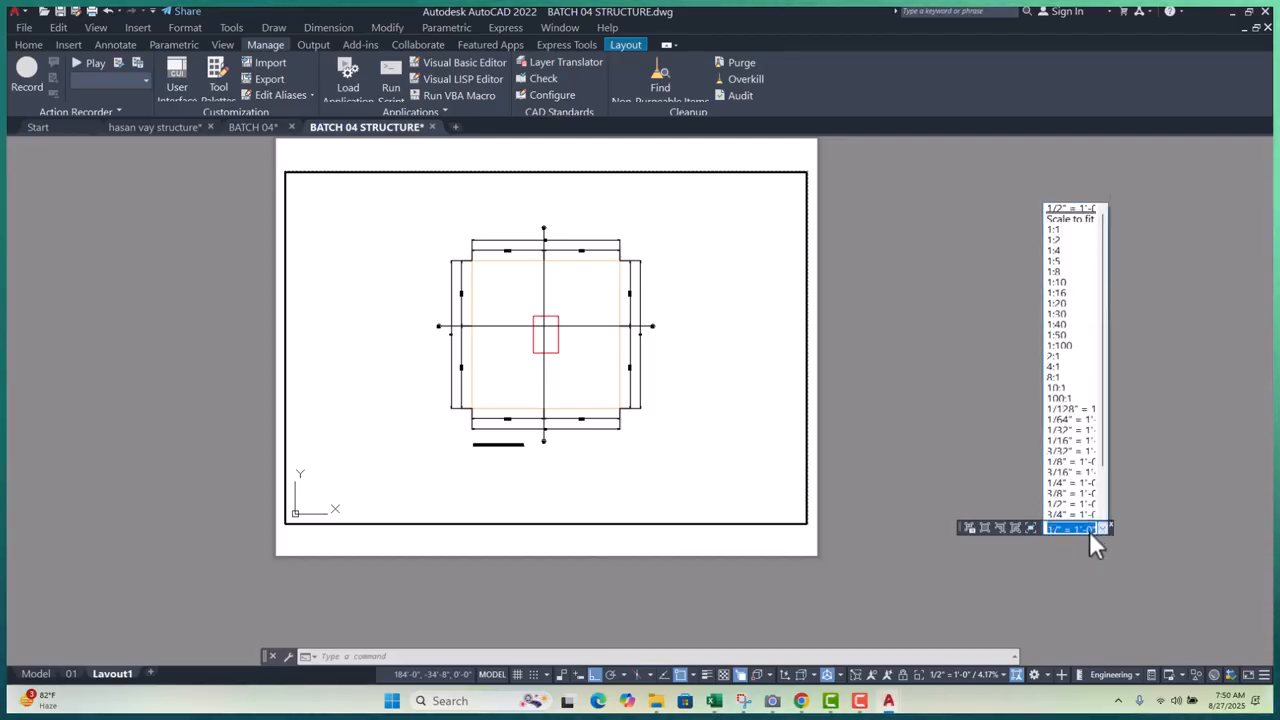
pyautogui.click(1075, 582)
pyautogui.click(1062, 530)
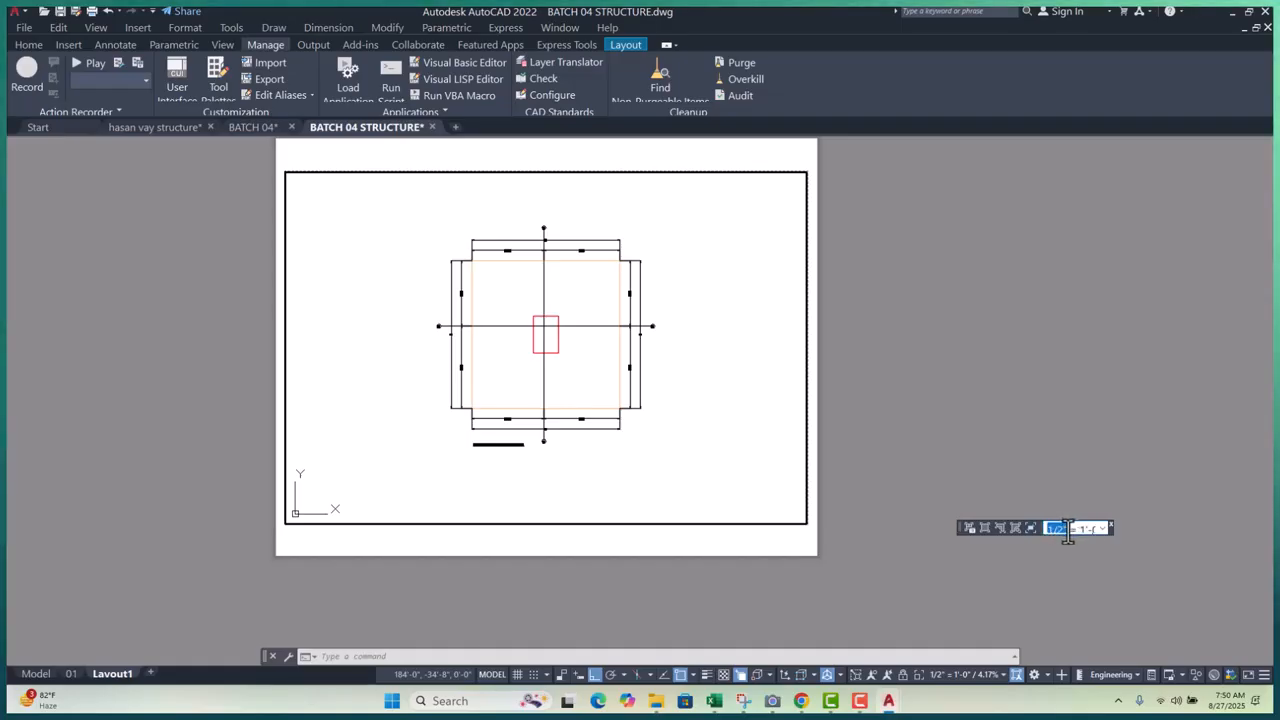
pyautogui.write('1')
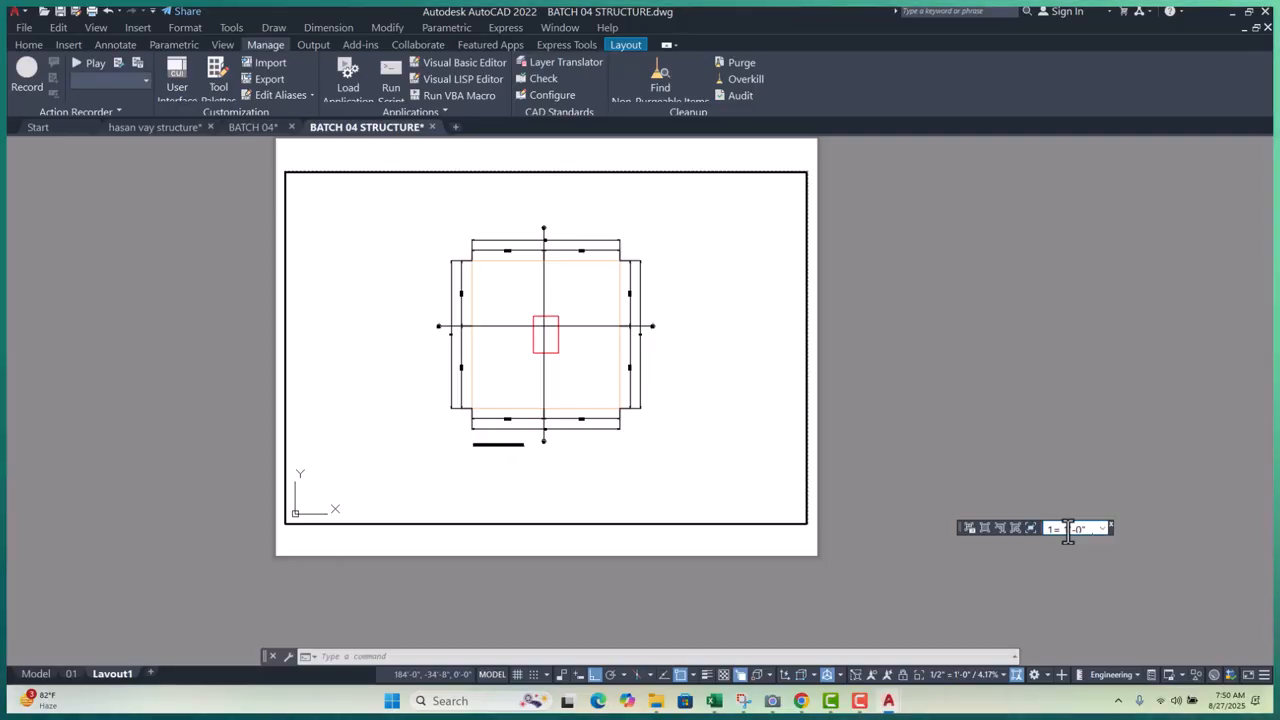
pyautogui.write('/')
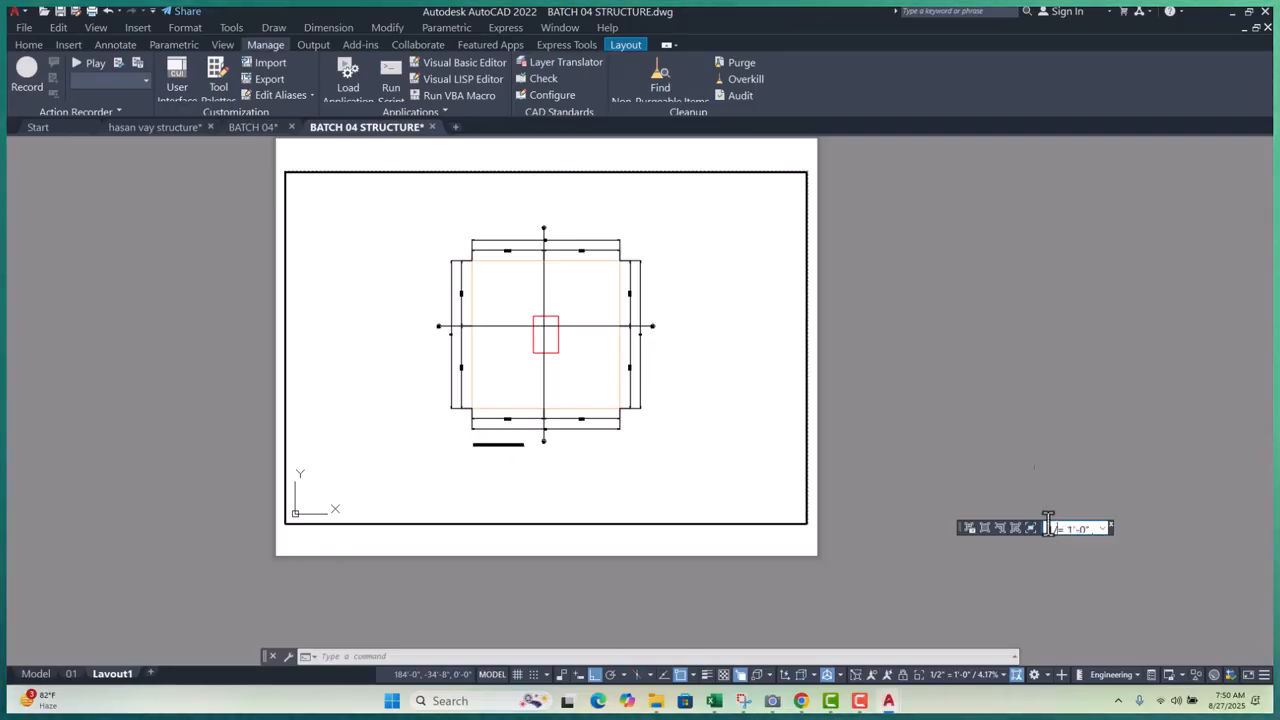
pyautogui.press('Escape')
pyautogui.press('Escape')
pyautogui.press('Escape')
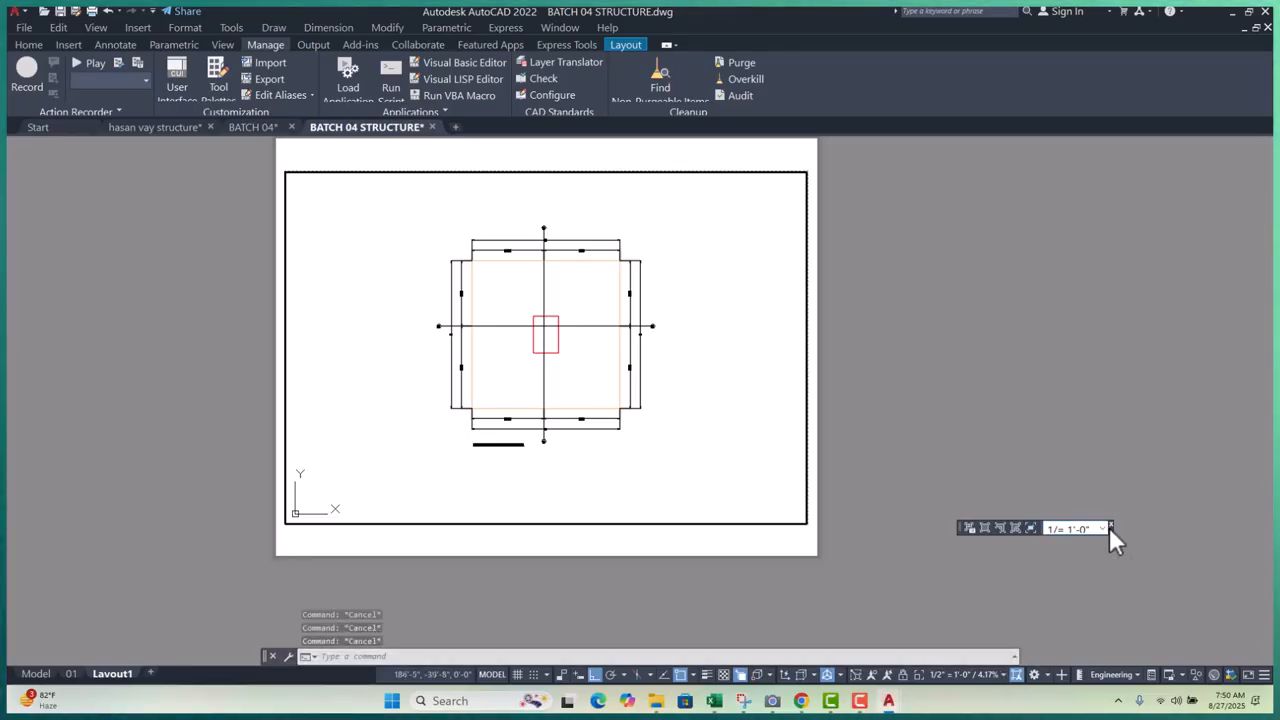
# - Close the floating Viewports toolbar, keeping the viewport scale at 1/2" = 1'-0"
pyautogui.click(1110, 525)
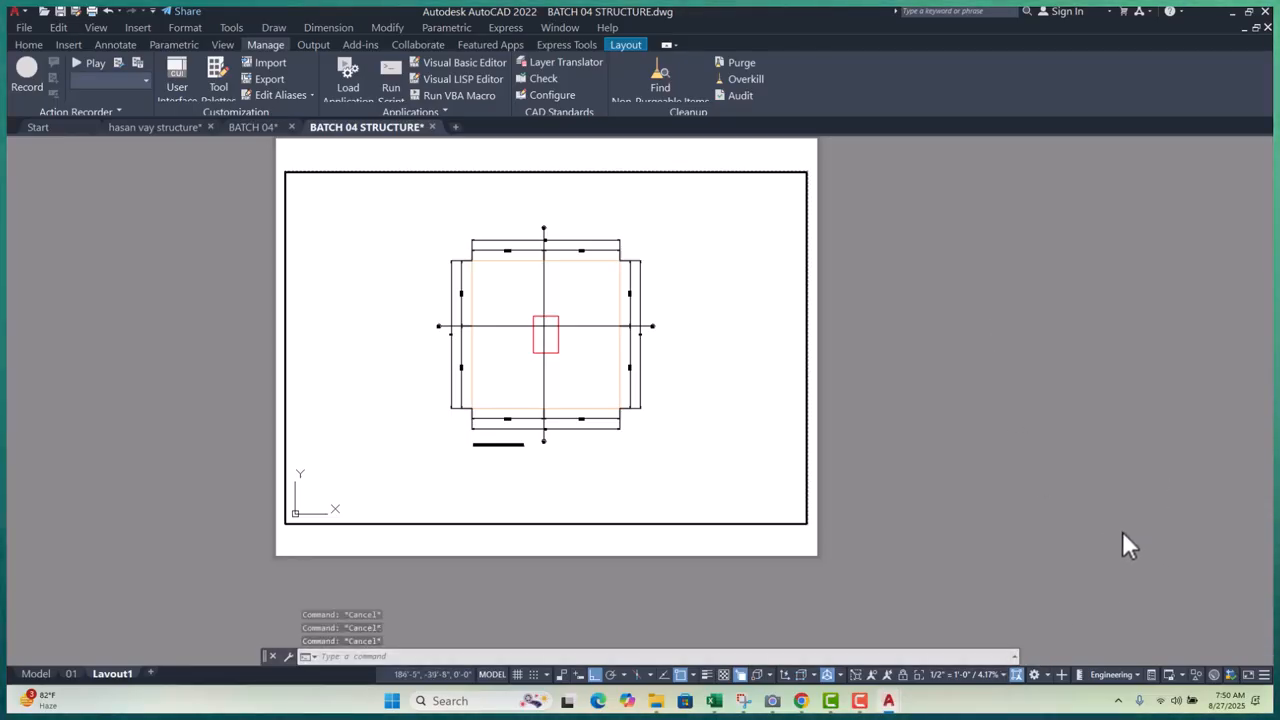
pyautogui.click(1003, 678)
pyautogui.click(966, 684)
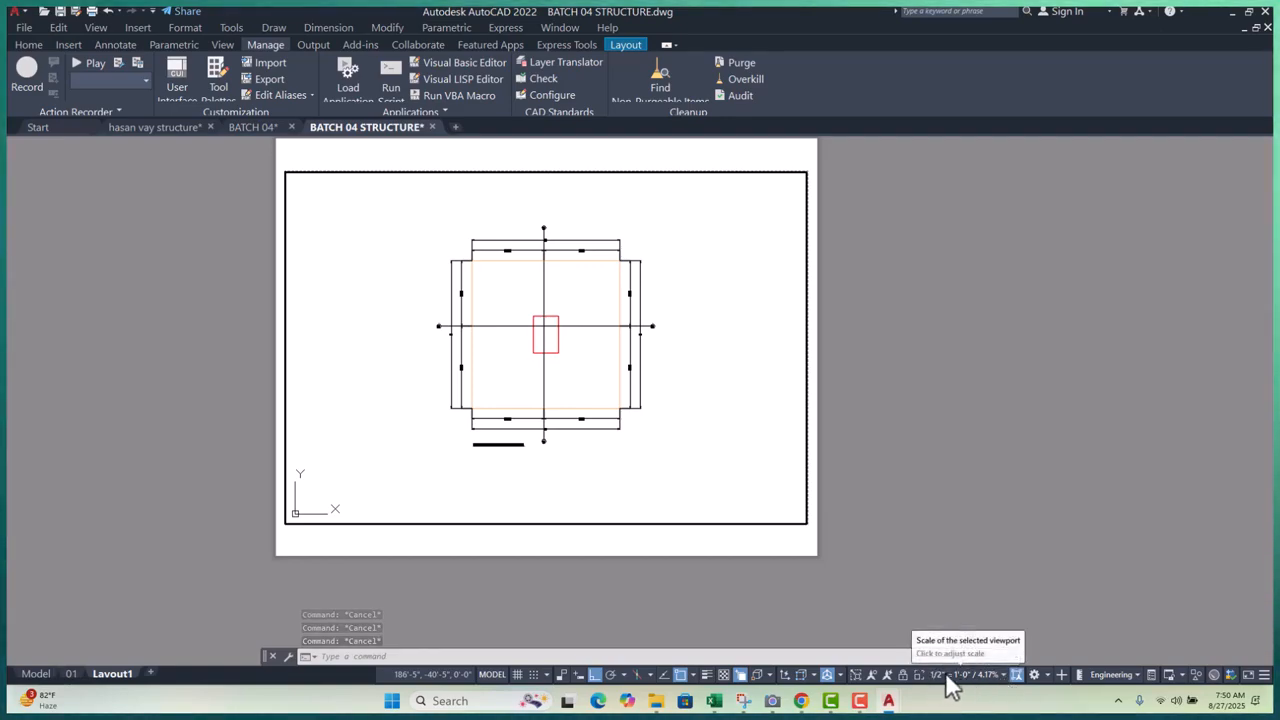
# - From paper space, plot Layout1 with a Window area picked from the sheet's bottom-left to top-right corners
pyautogui.doubleClick(990, 500)
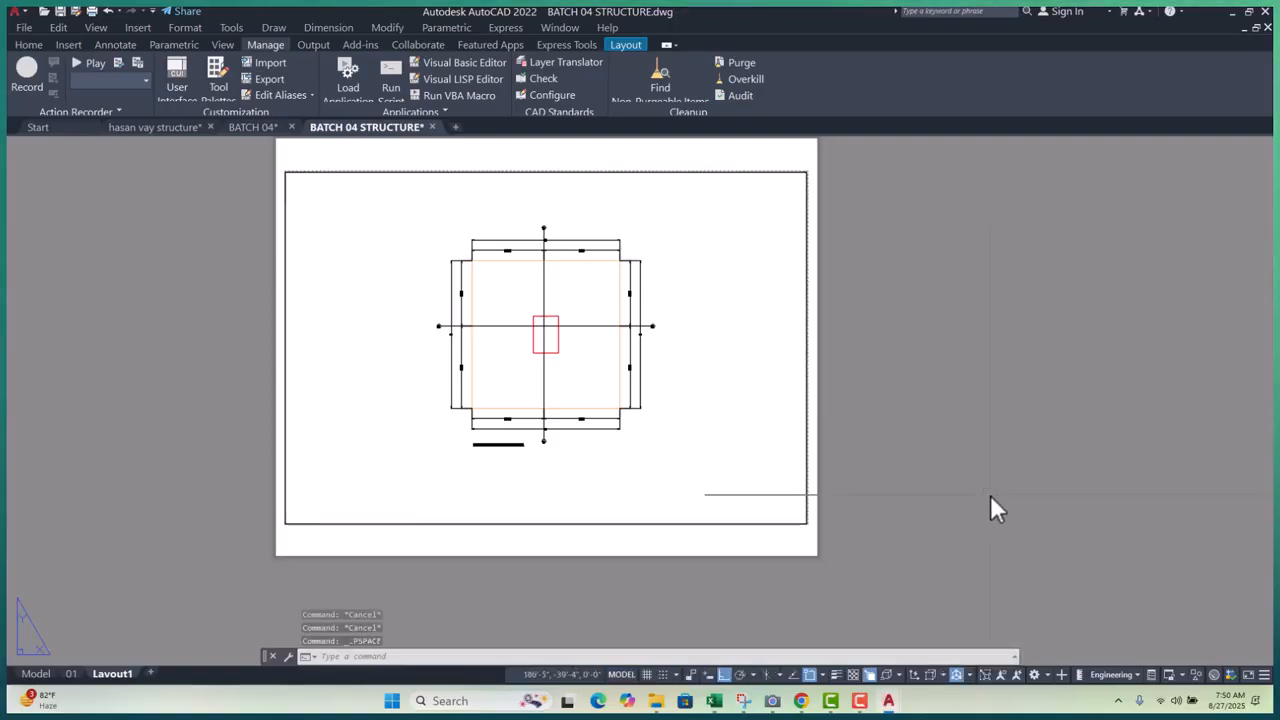
pyautogui.scroll(5, 509, 291)
pyautogui.scroll(-5, 605, 379)
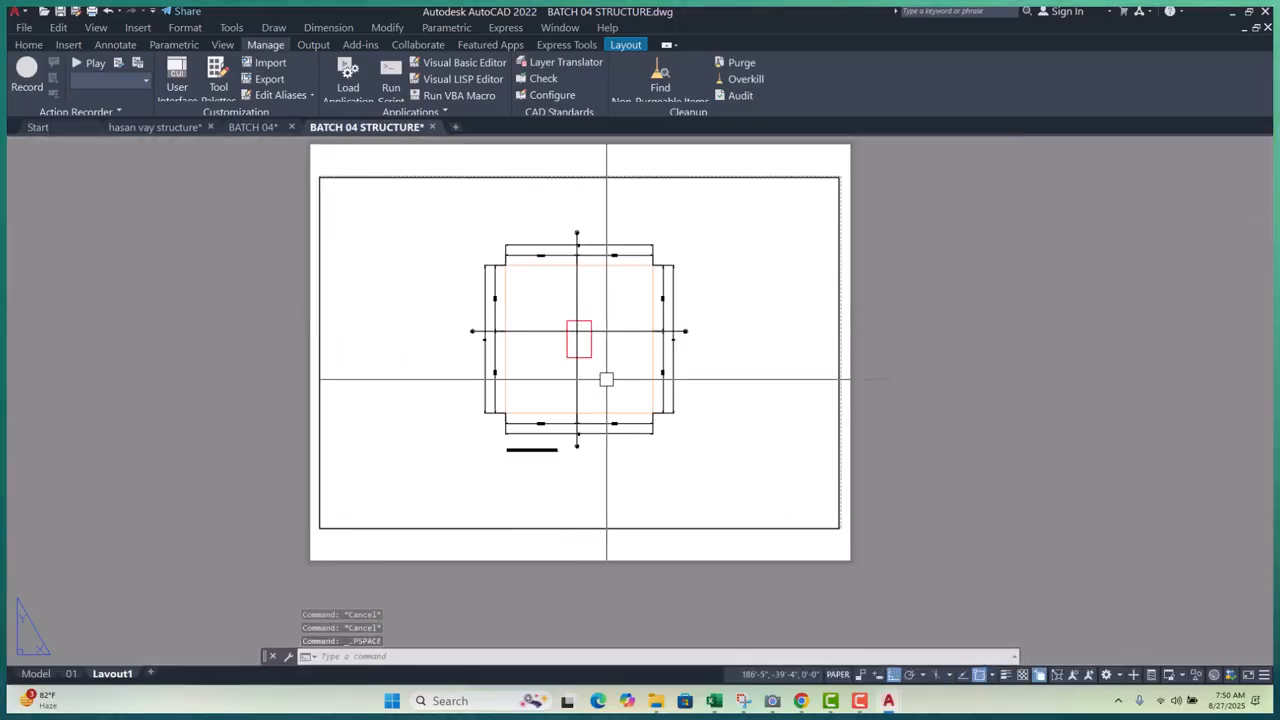
pyautogui.scroll(-2, 605, 379)
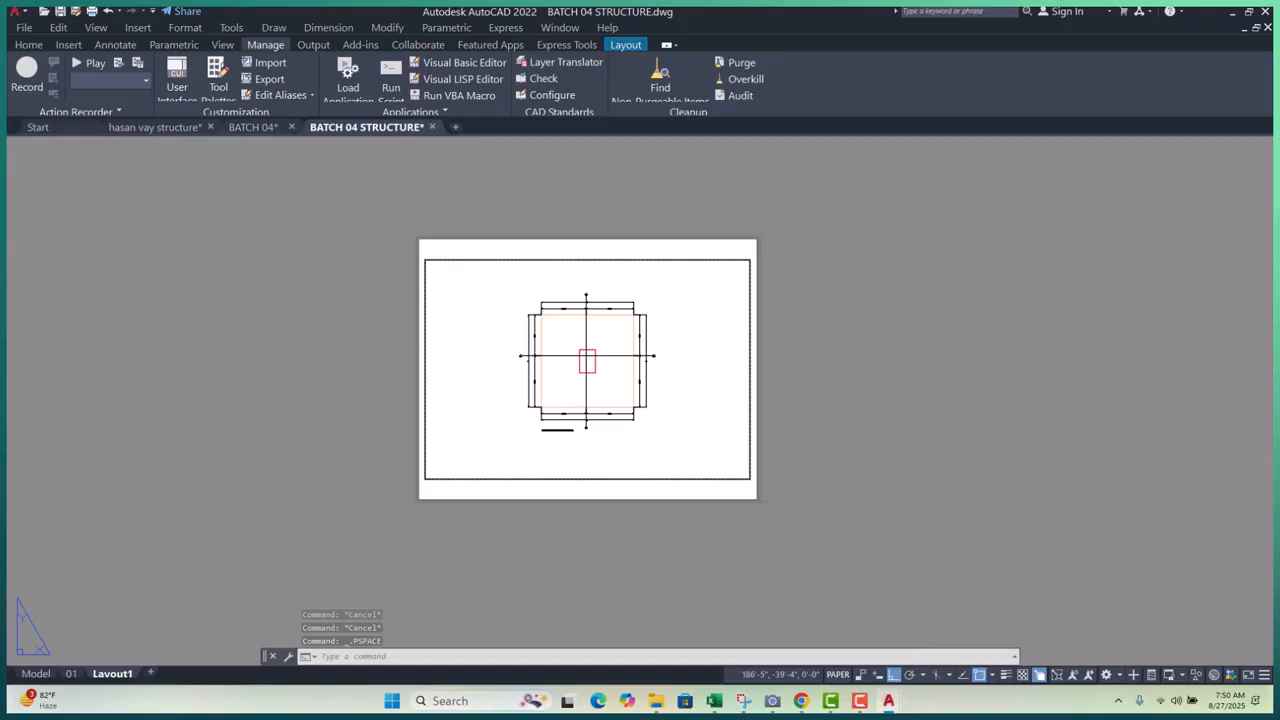
pyautogui.hotkey('ctrl', 'p')
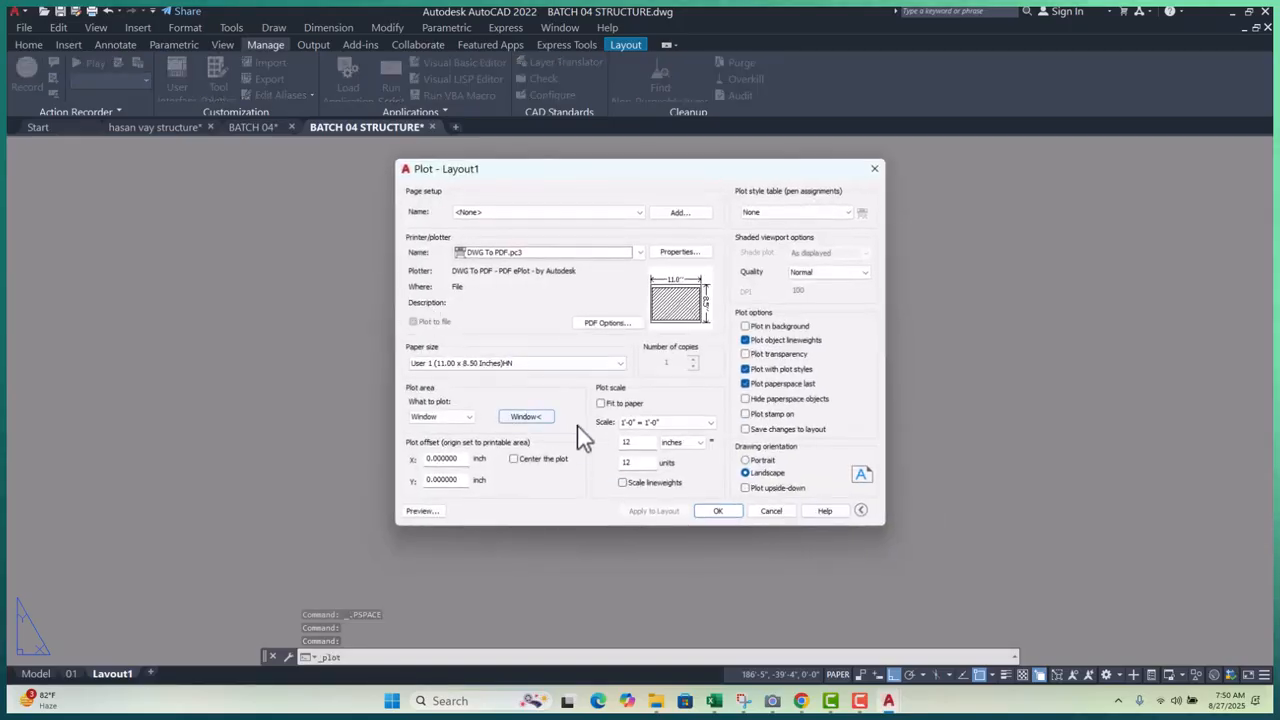
pyautogui.click(527, 417)
pyautogui.scroll(3, 368, 490)
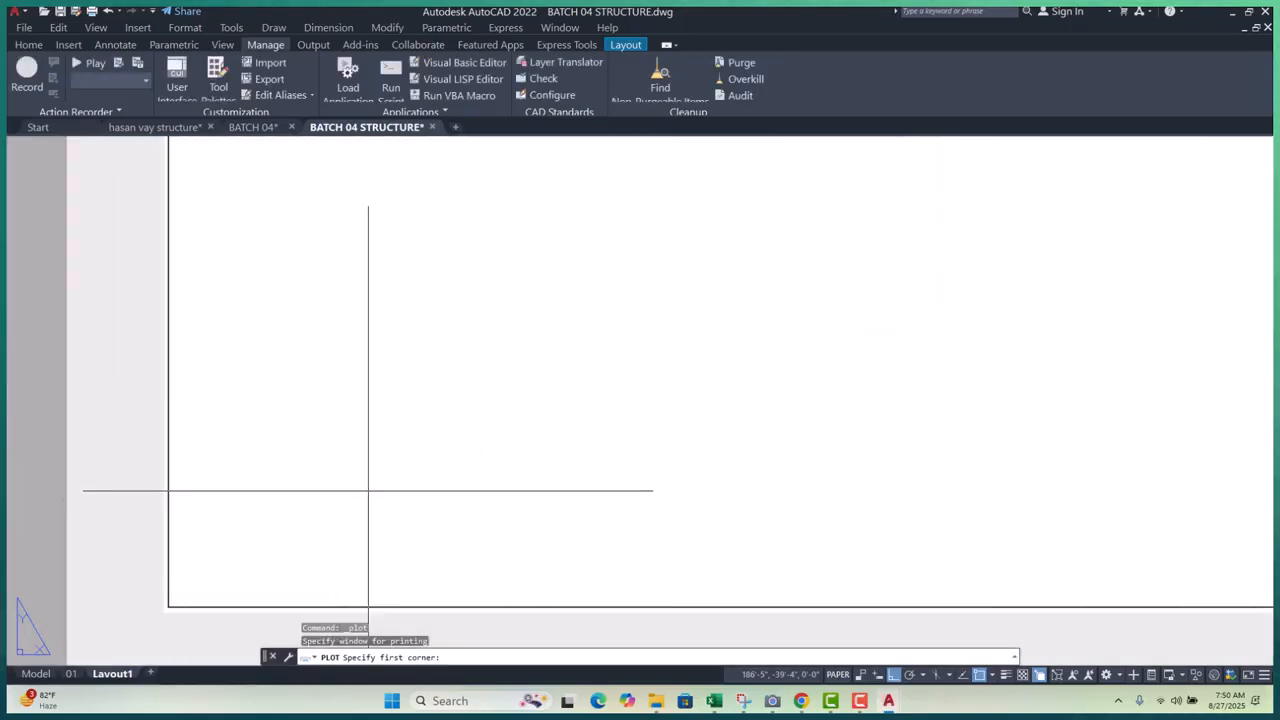
pyautogui.click(167, 605)
pyautogui.scroll(-4, 431, 532)
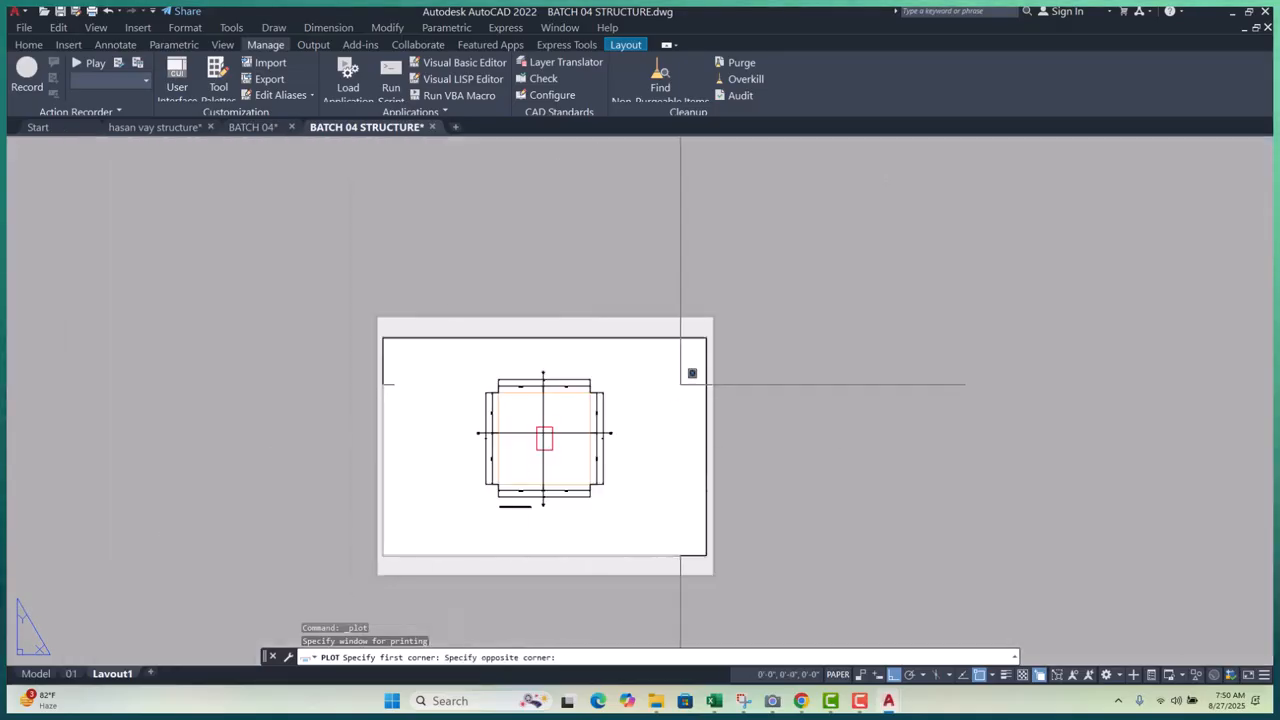
pyautogui.scroll(8, 700, 345)
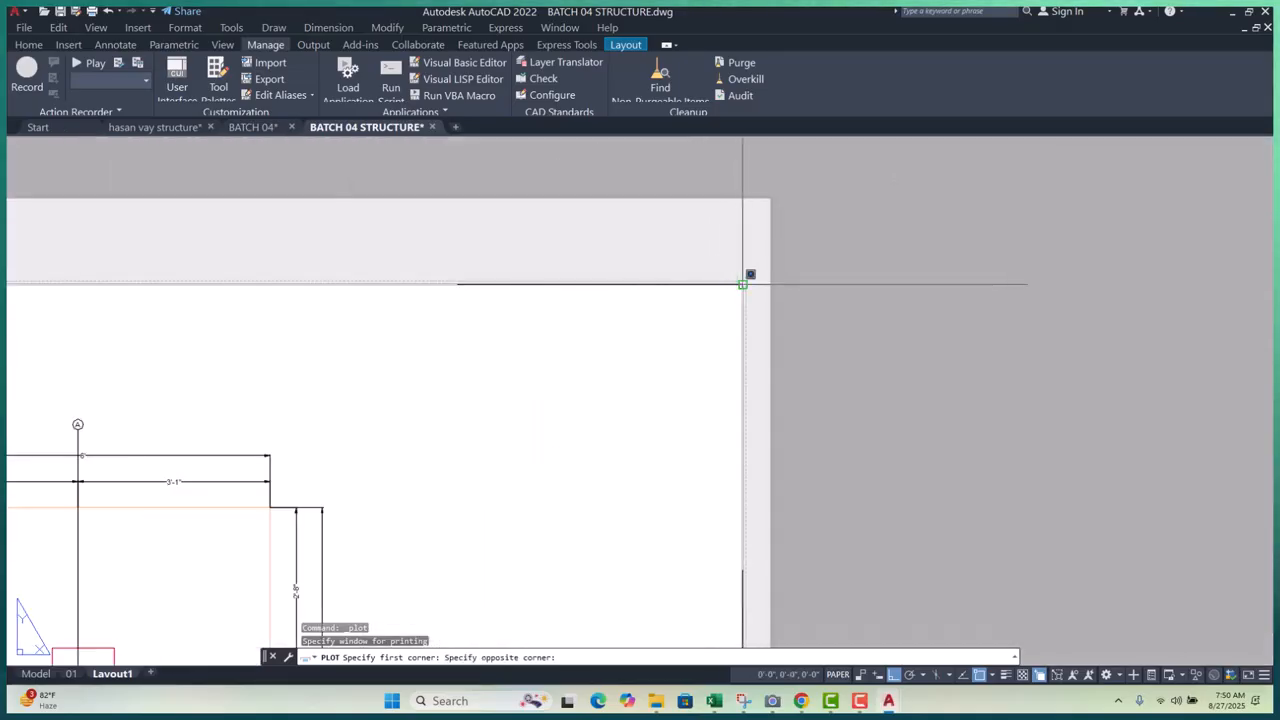
pyautogui.click(742, 284)
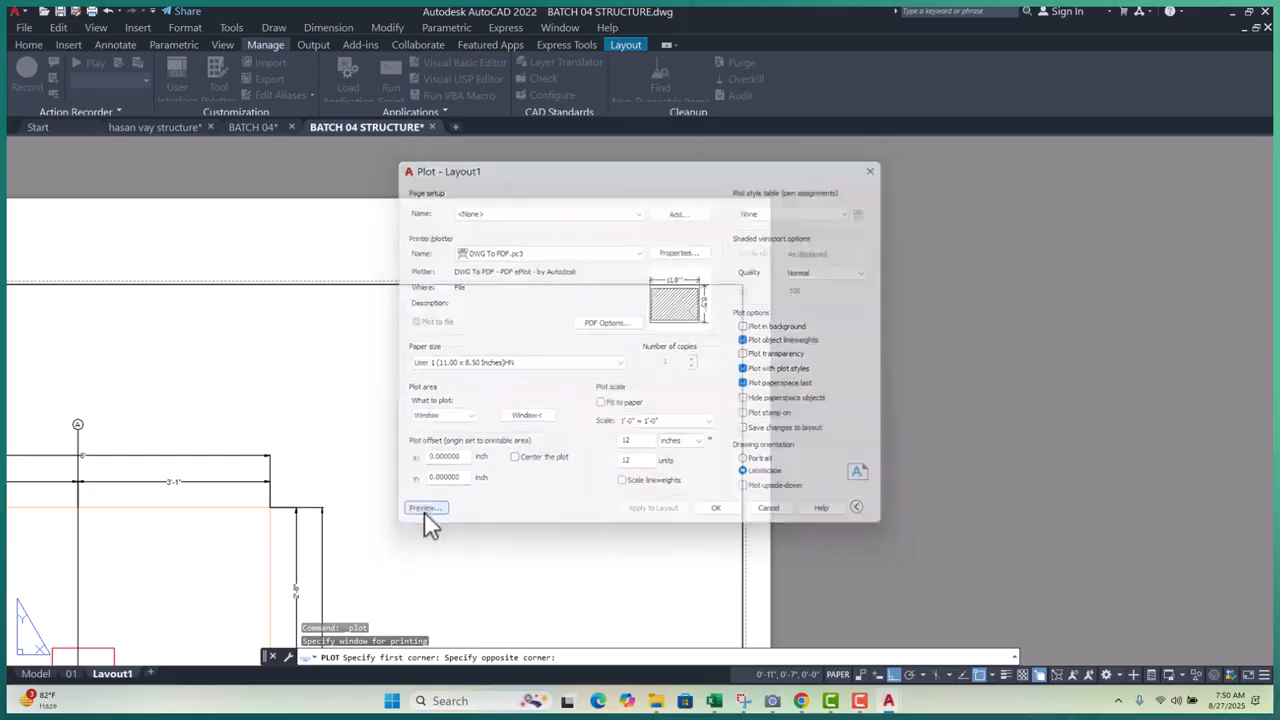
# - Preview the DWG To PDF plot, close the preview, and bring Google Meet to the front
pyautogui.click(422, 511)
pyautogui.scroll(4, 514, 471)
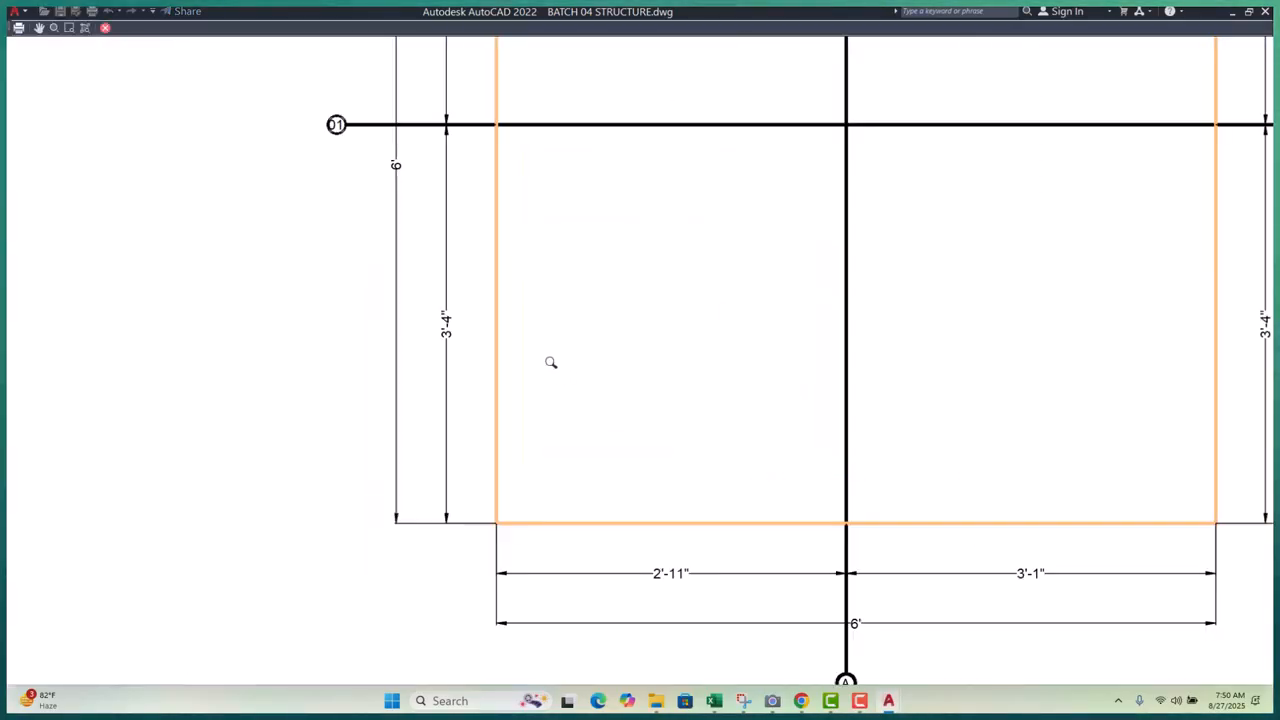
pyautogui.scroll(-2, 551, 323)
pyautogui.scroll(4, 551, 580)
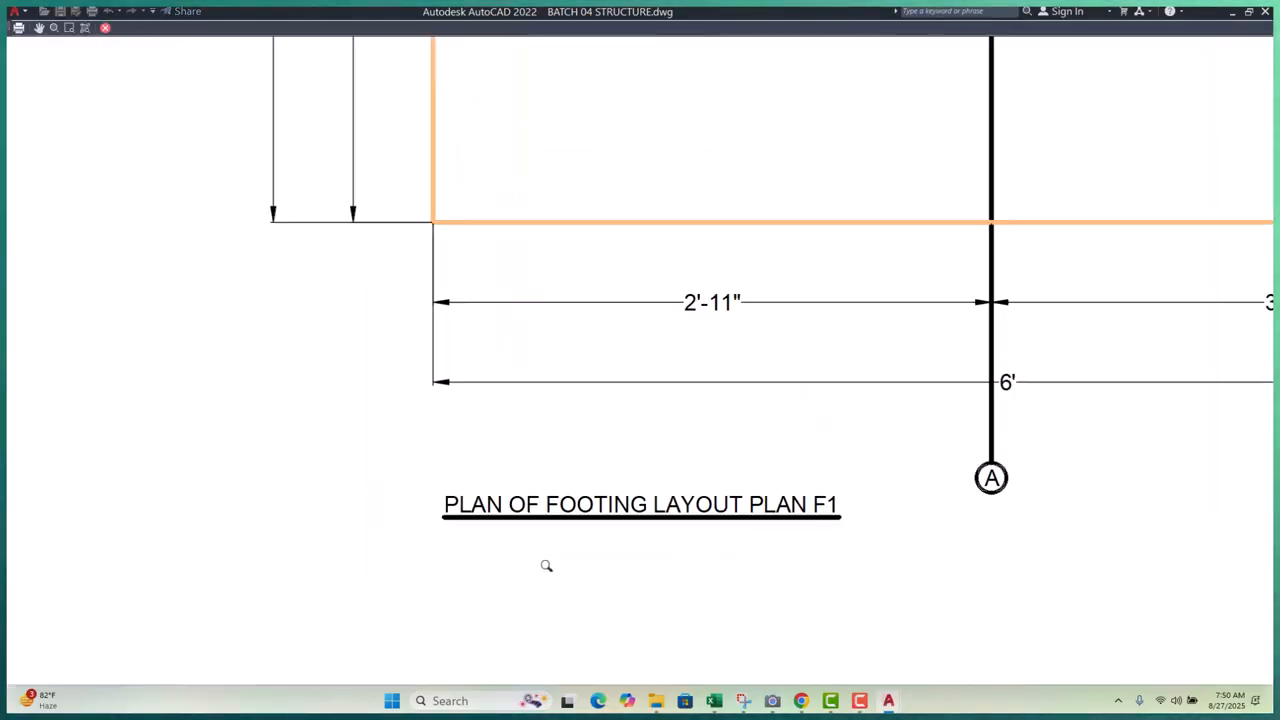
pyautogui.scroll(-3, 546, 566)
pyautogui.scroll(-2, 430, 259)
pyautogui.scroll(4, 480, 158)
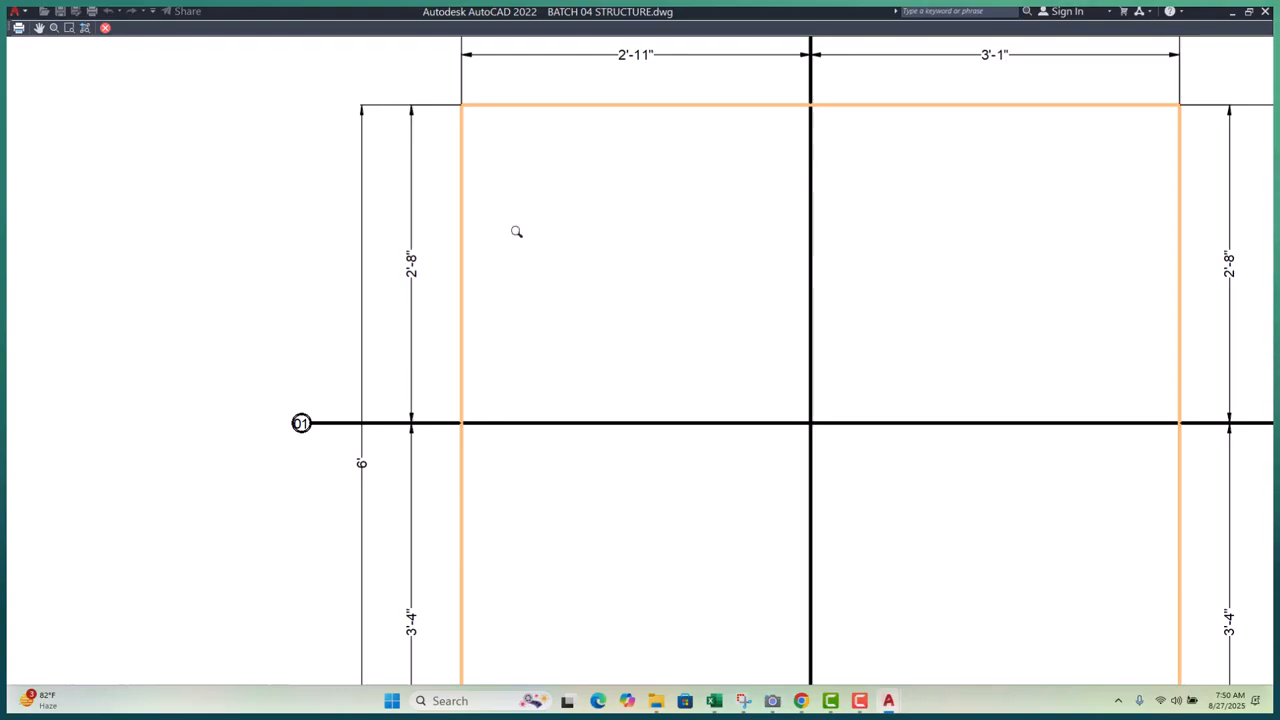
pyautogui.press('Escape')
pyautogui.moveTo(801, 700)
pyautogui.click(718, 657)
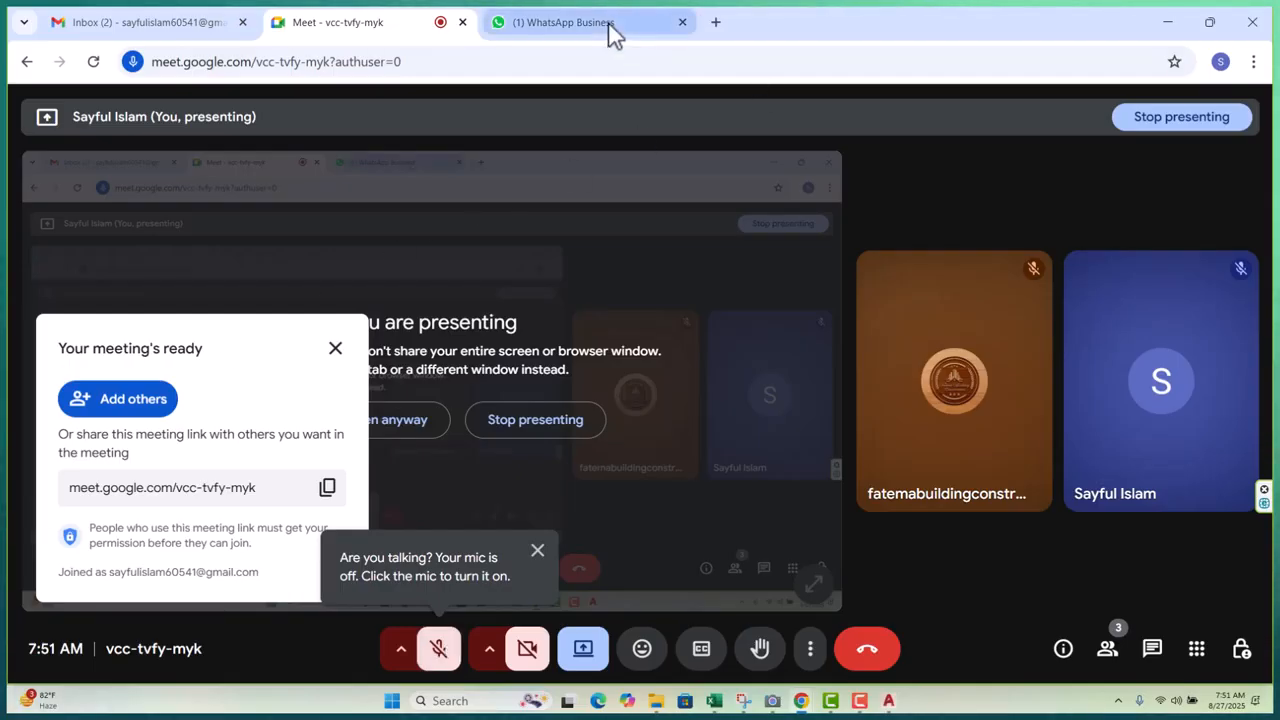
pyautogui.moveTo(613, 33)
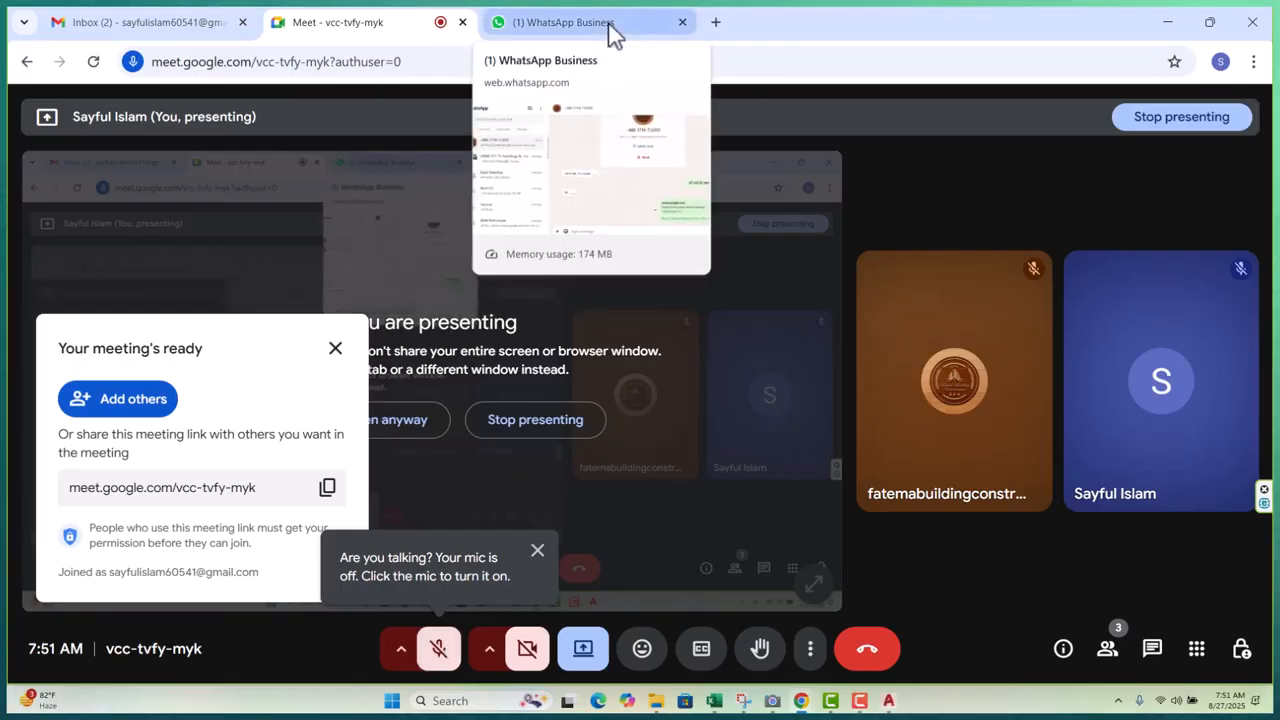
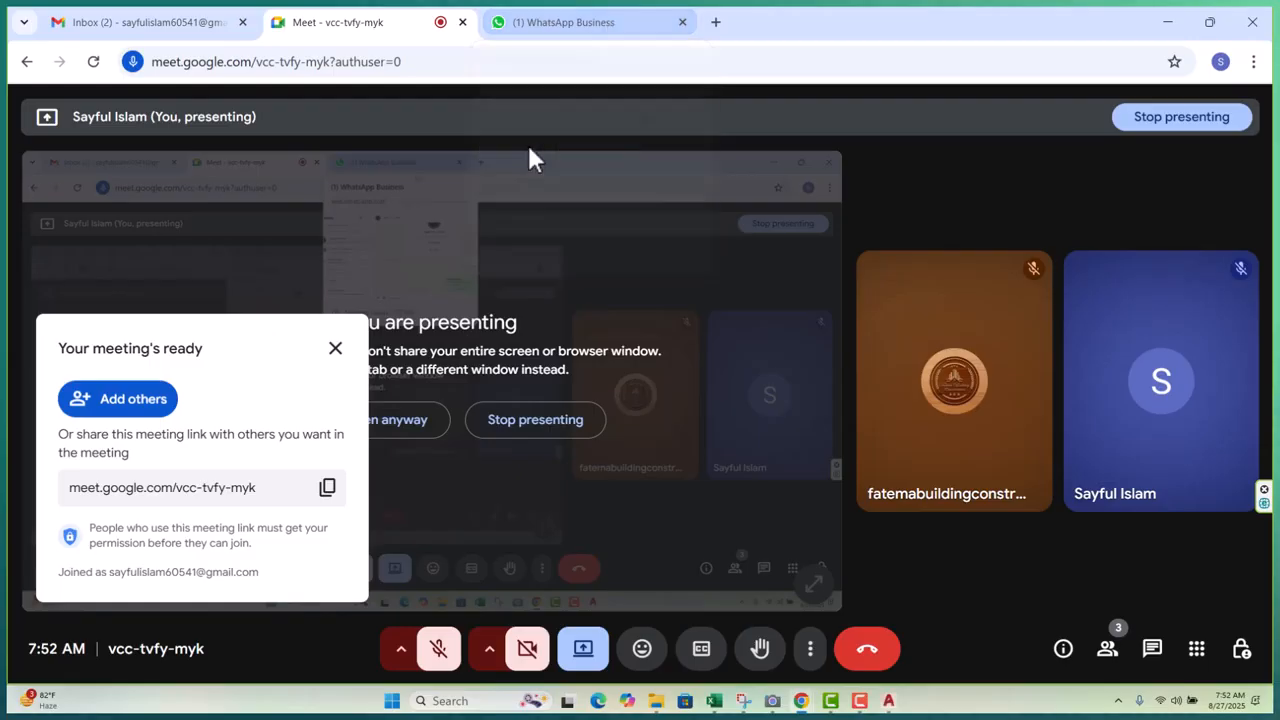
# - Unmute the microphone in Google Meet and minimize Chrome to reveal the AutoCAD drawing
pyautogui.click(437, 650)
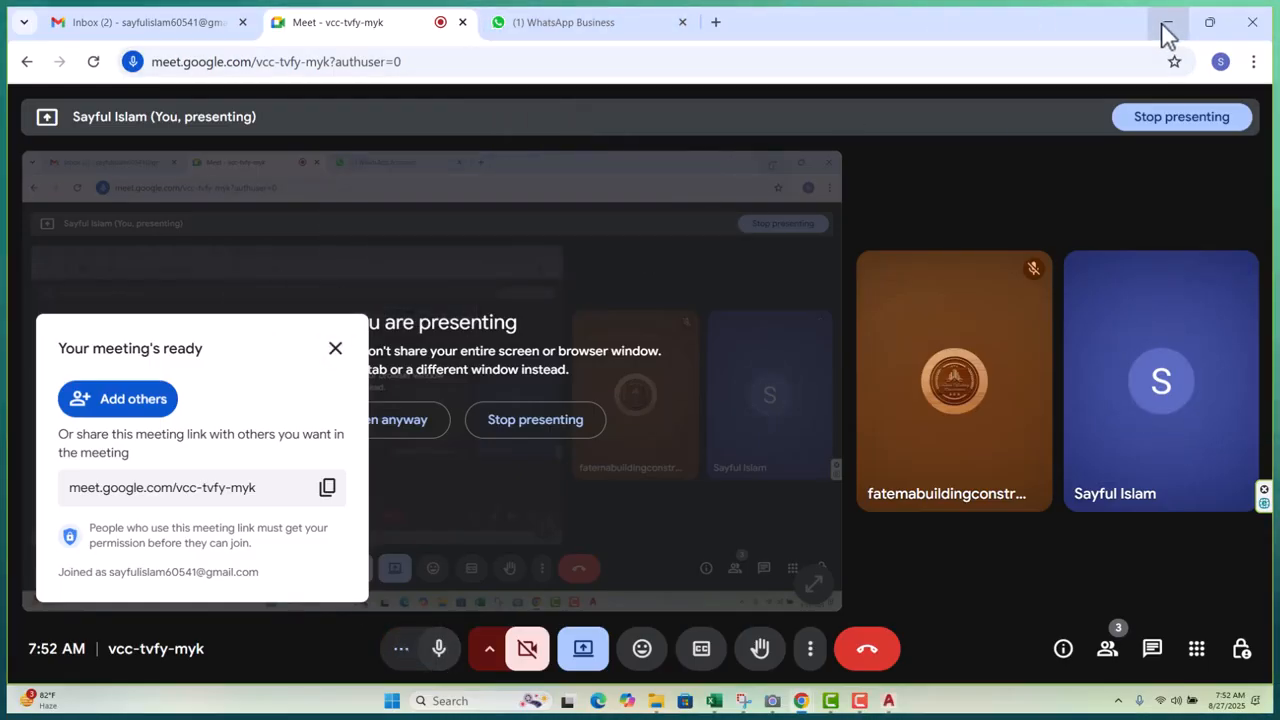
pyautogui.click(1166, 24)
# - In Model space, give FOOTING DIMENSION 1 a text height of 2 and make it current
pyautogui.scroll(-6, 756, 345)
pyautogui.click(36, 673)
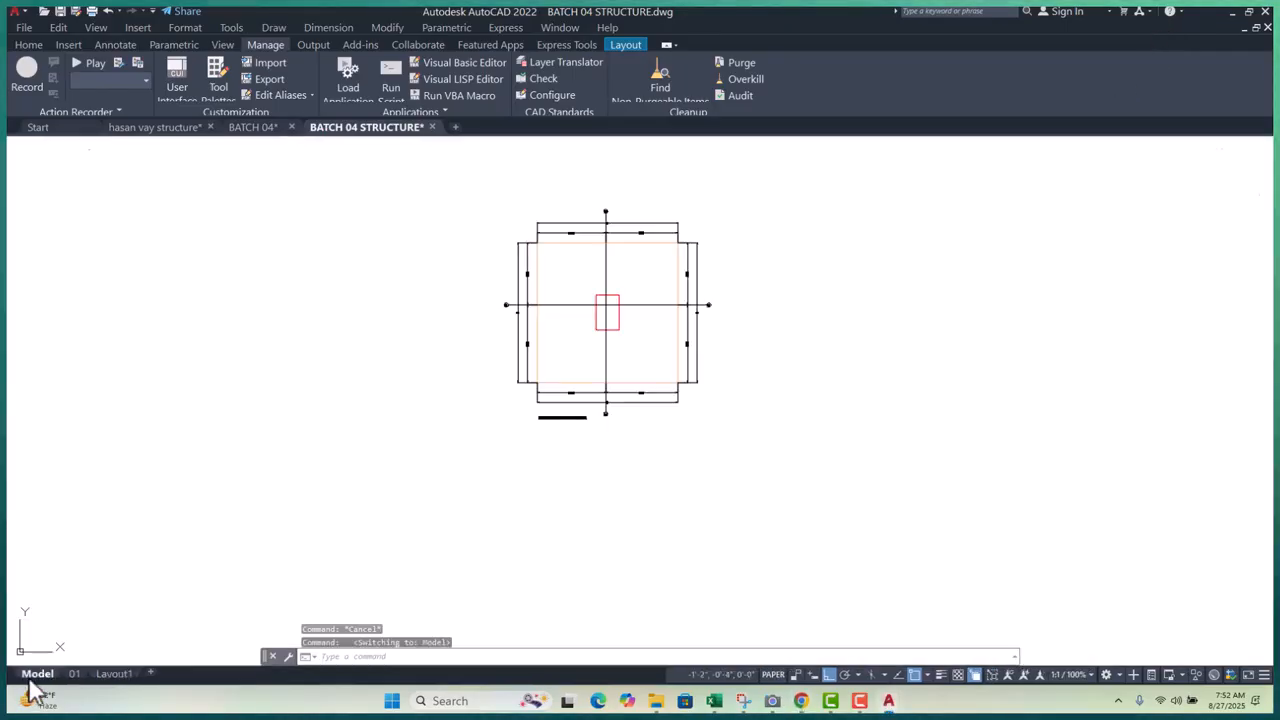
pyautogui.scroll(5, 565, 276)
pyautogui.scroll(-4, 489, 380)
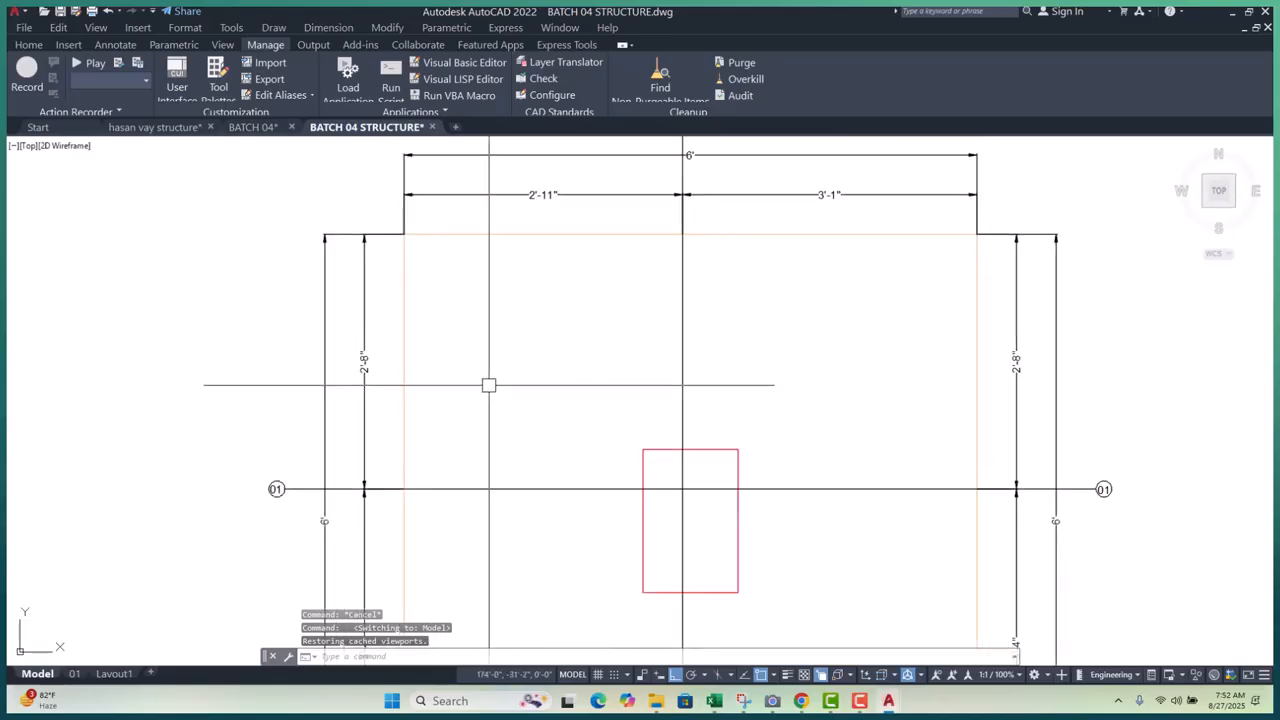
pyautogui.write('d')
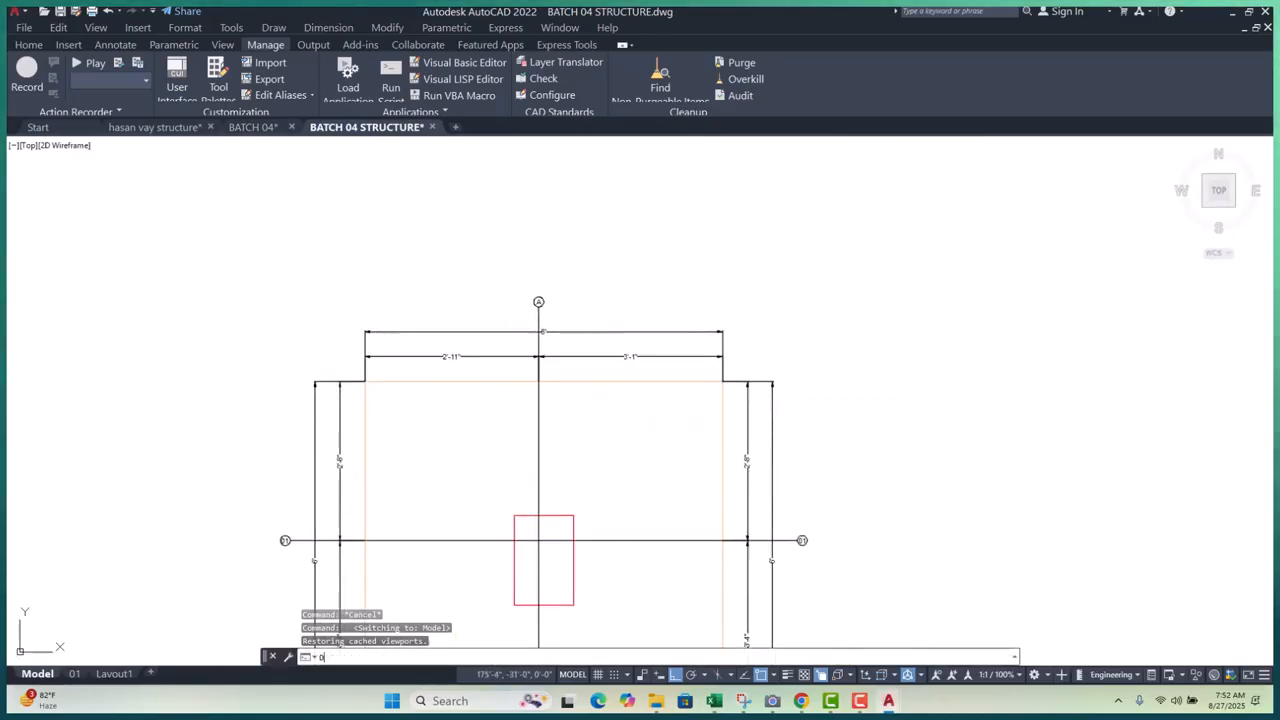
pyautogui.press('Return')
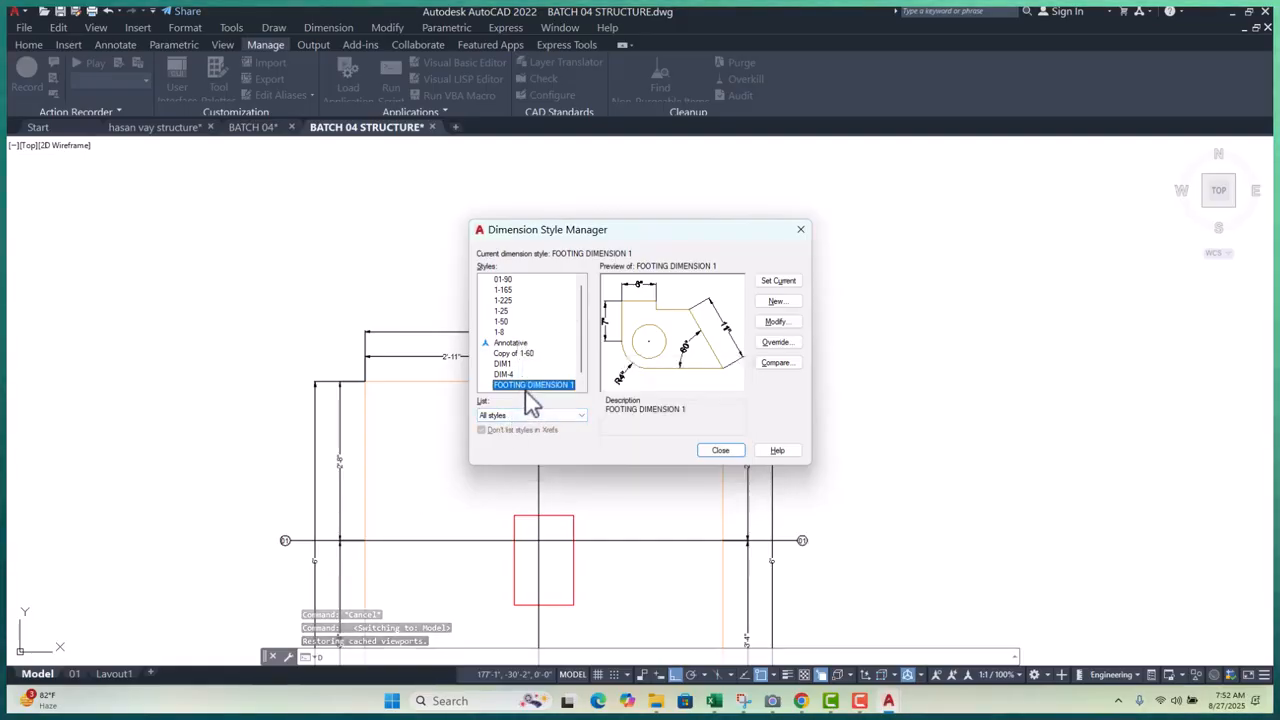
pyautogui.click(775, 321)
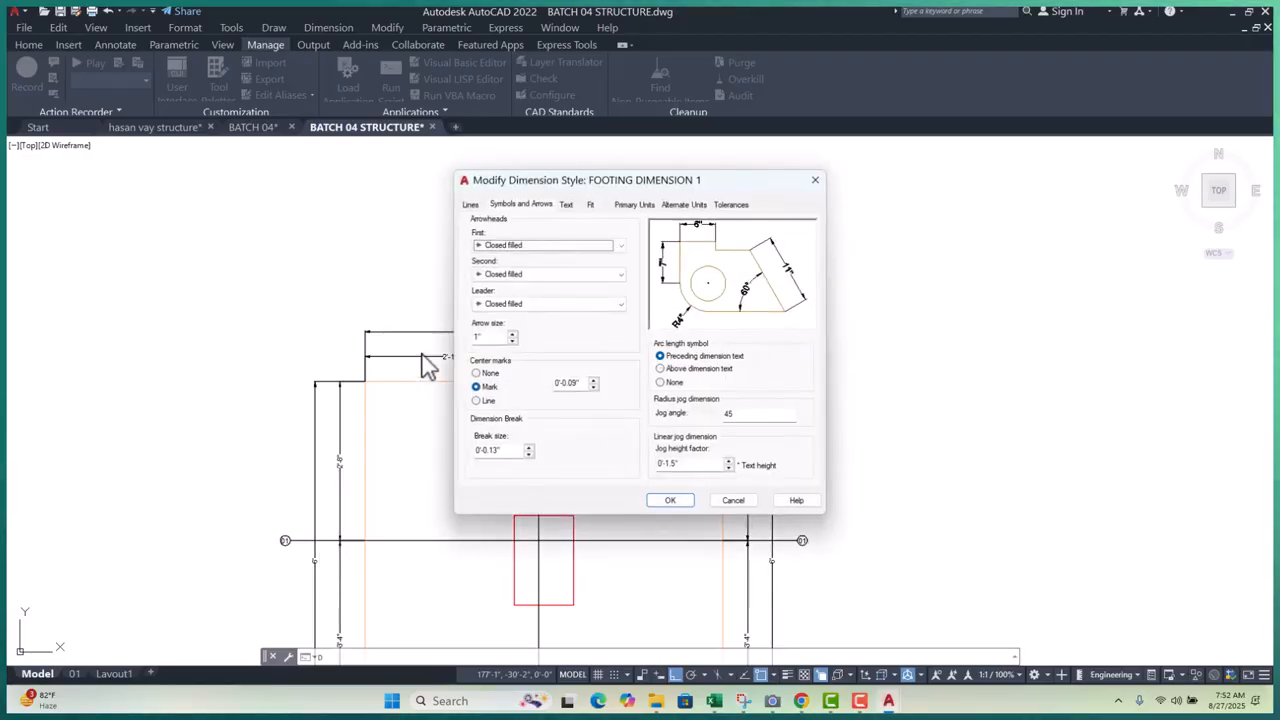
pyautogui.click(480, 338)
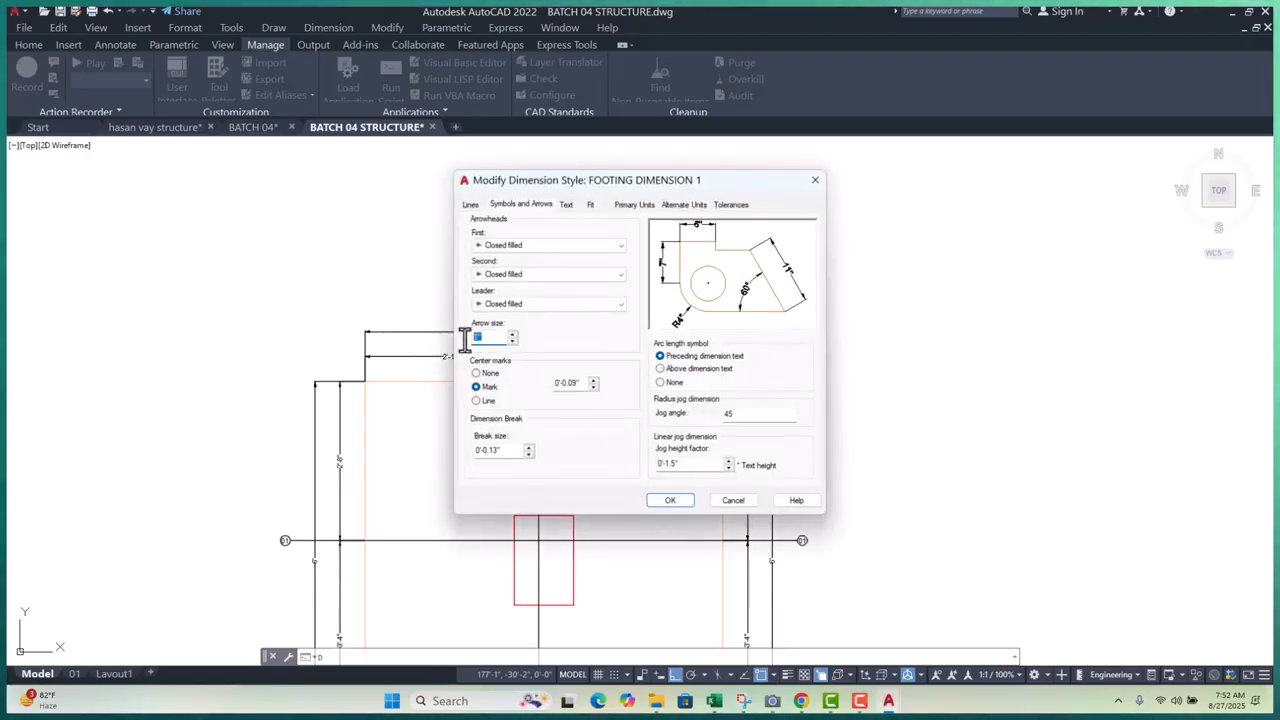
pyautogui.click(566, 205)
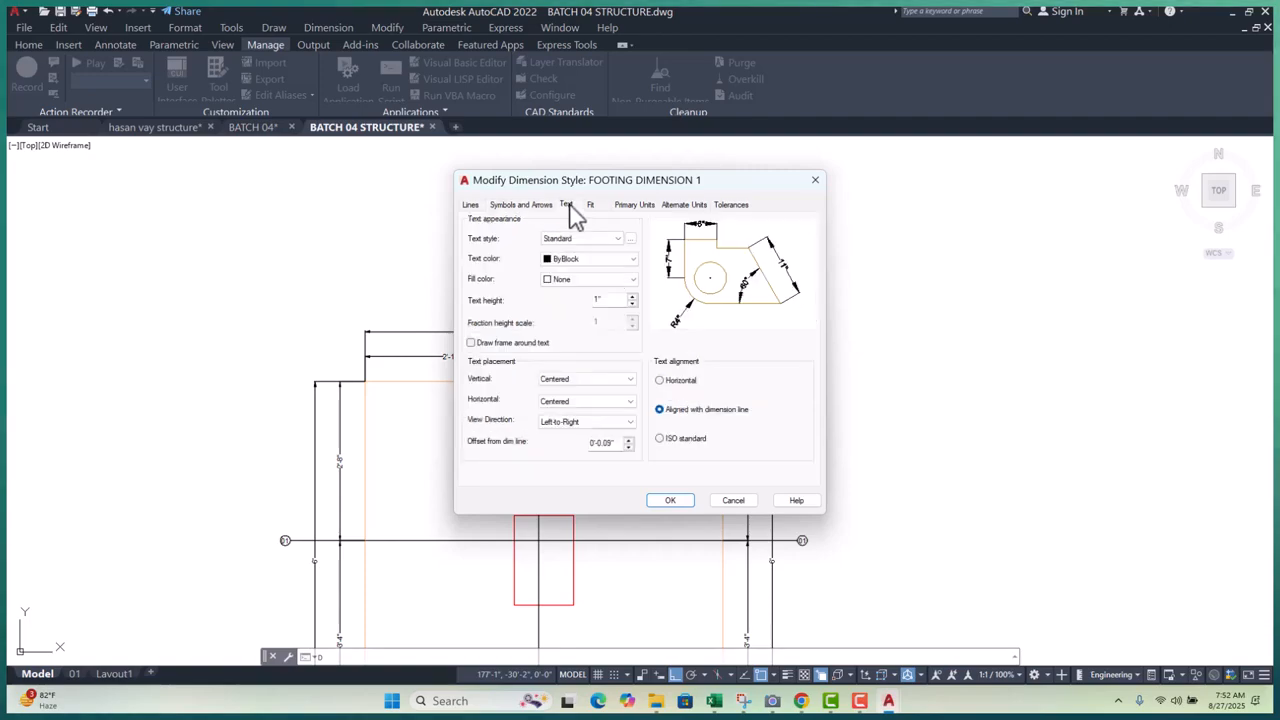
pyautogui.doubleClick(612, 301)
pyautogui.write('2')
pyautogui.click(664, 500)
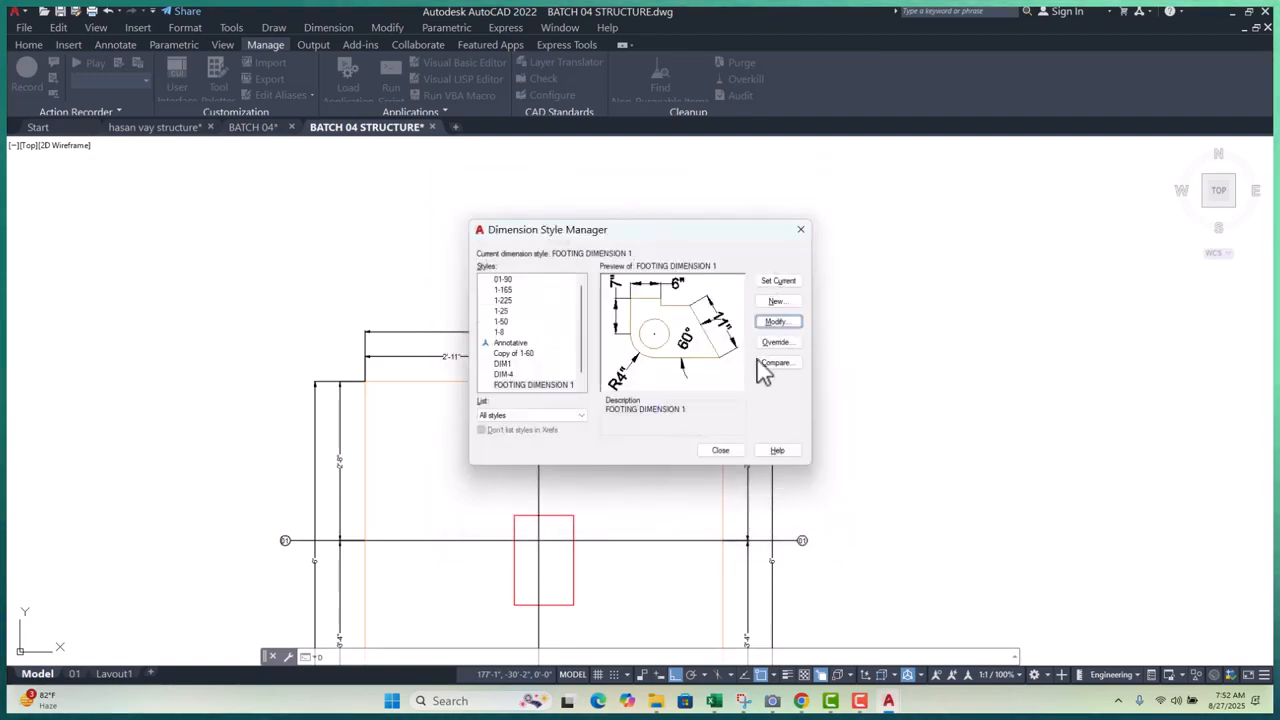
pyautogui.click(780, 284)
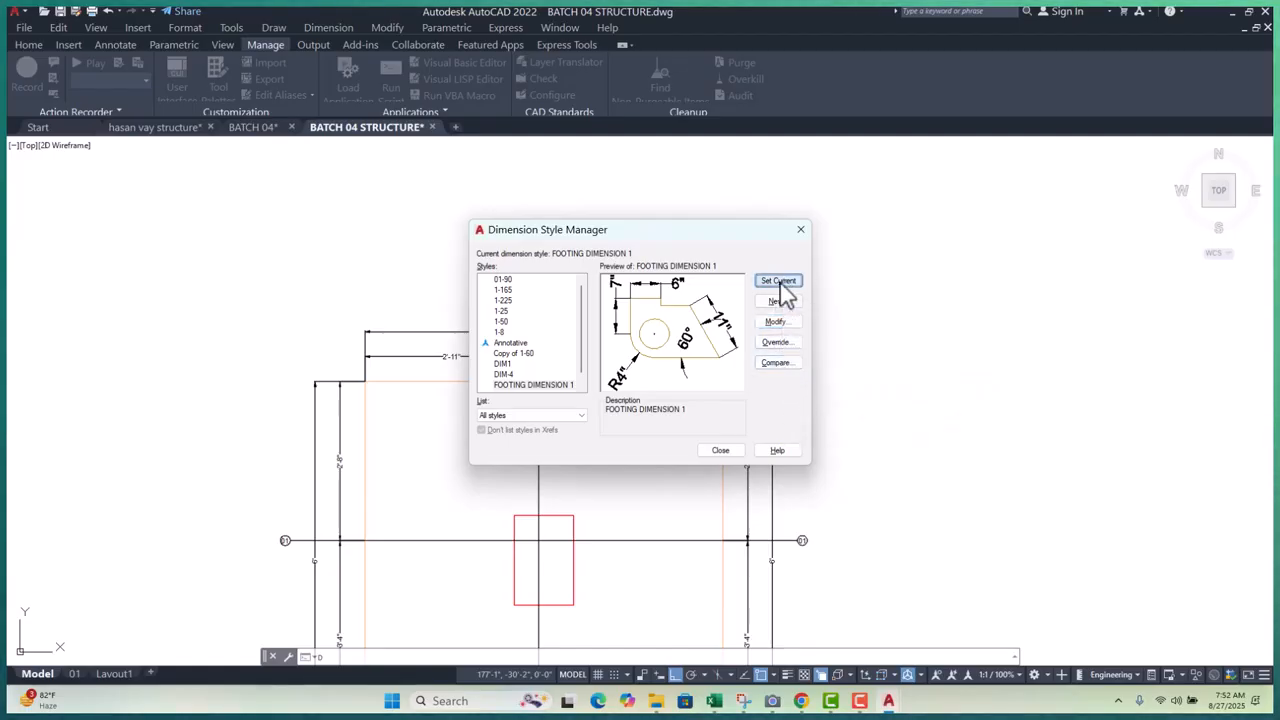
pyautogui.click(731, 454)
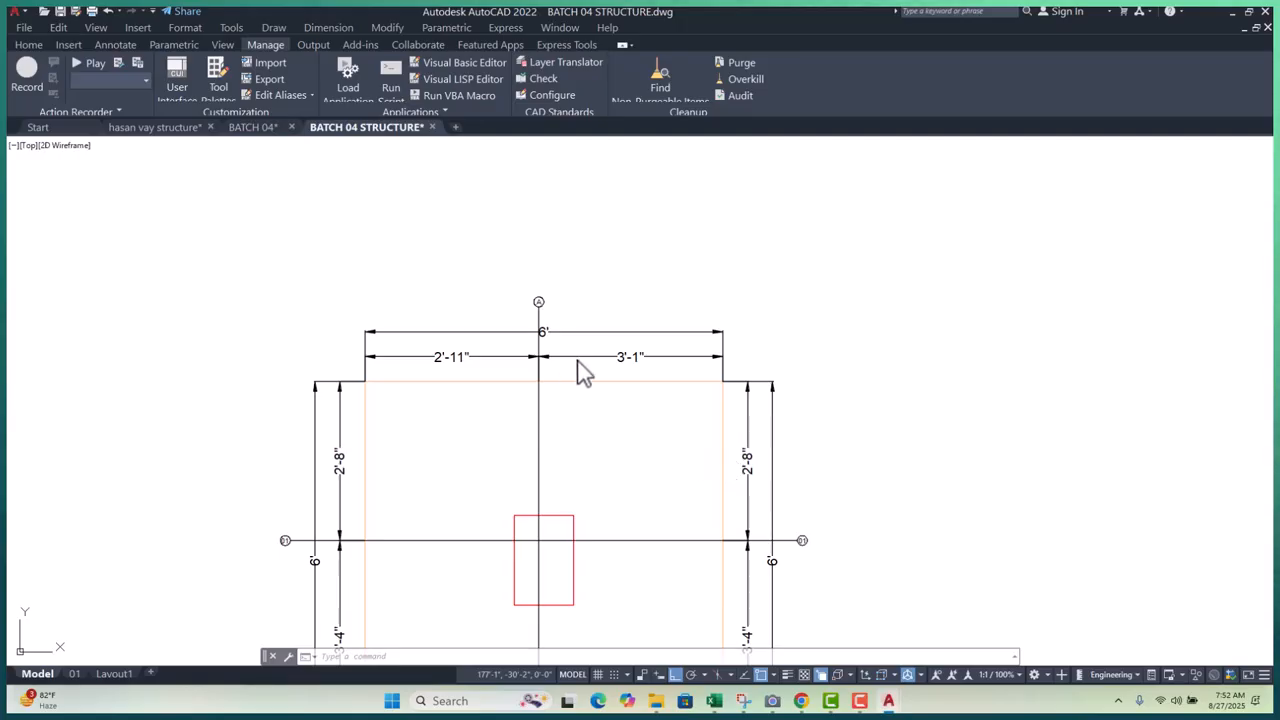
# - Move the 6' dimension text to just right of grid line A
pyautogui.scroll(6, 592, 322)
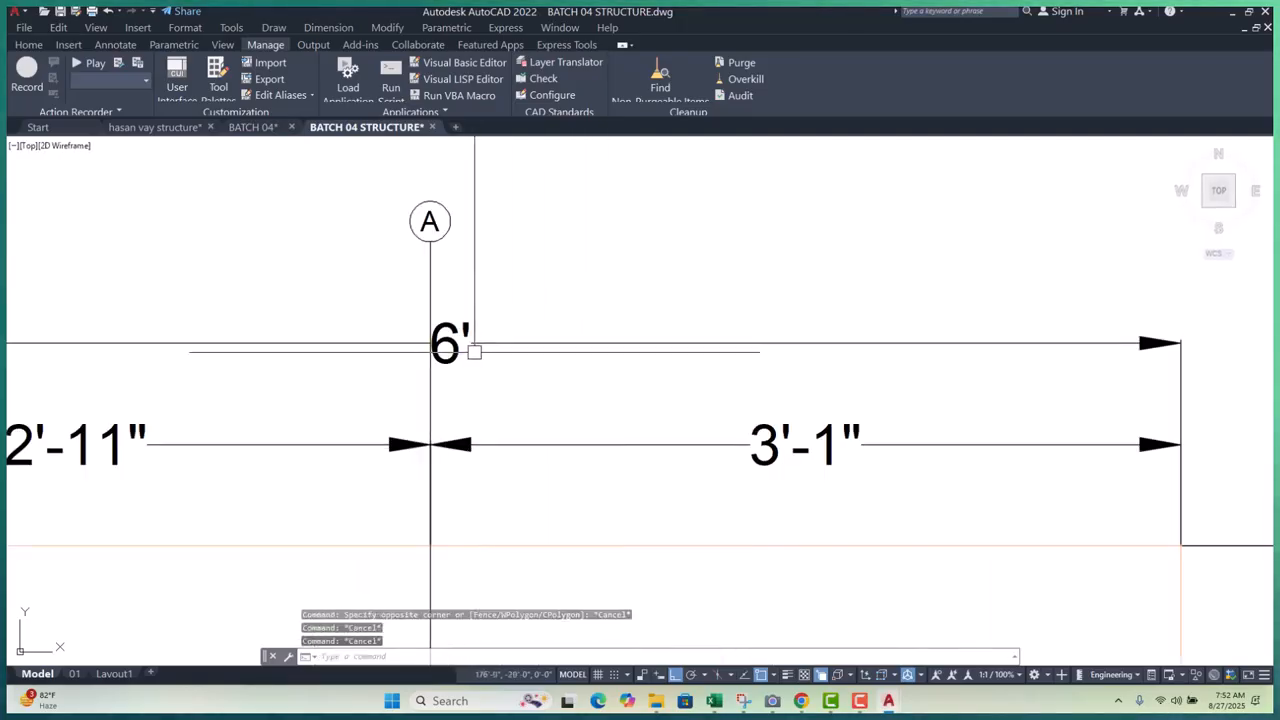
pyautogui.click(457, 349)
pyautogui.click(450, 343)
pyautogui.click(506, 343)
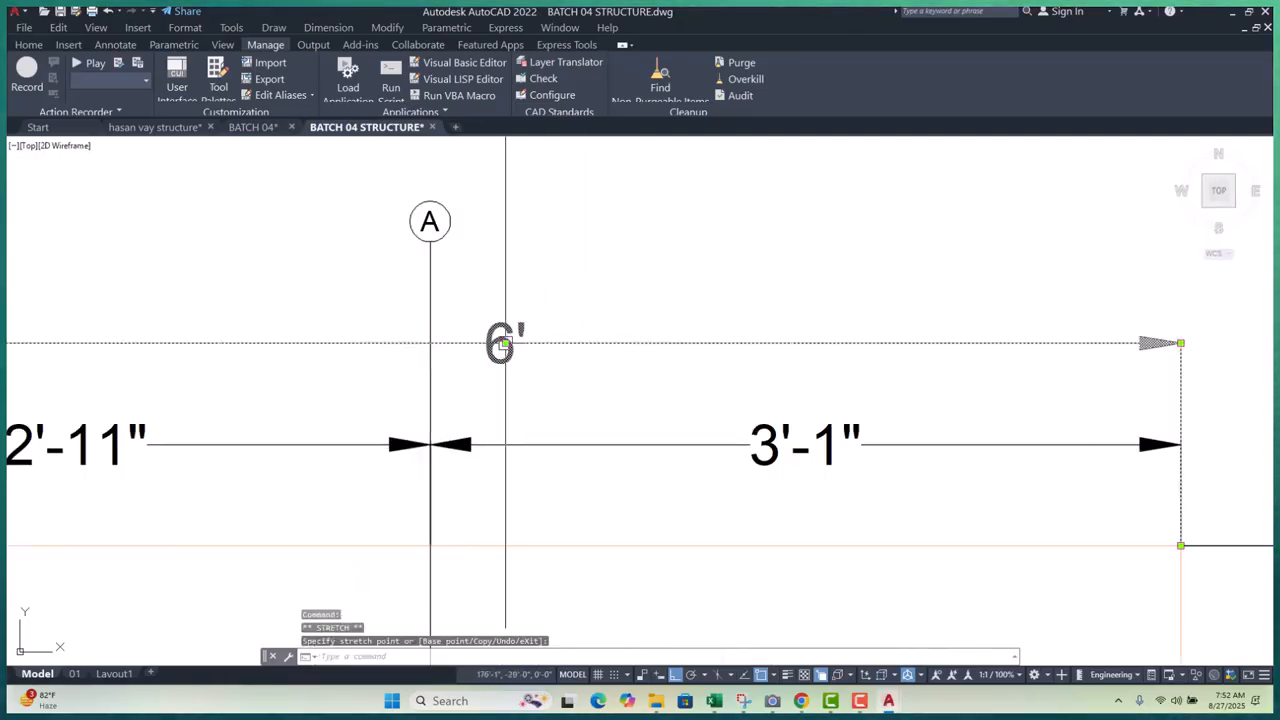
pyautogui.press('Escape')
pyautogui.scroll(-2, 540, 302)
pyautogui.scroll(-4, 430, 584)
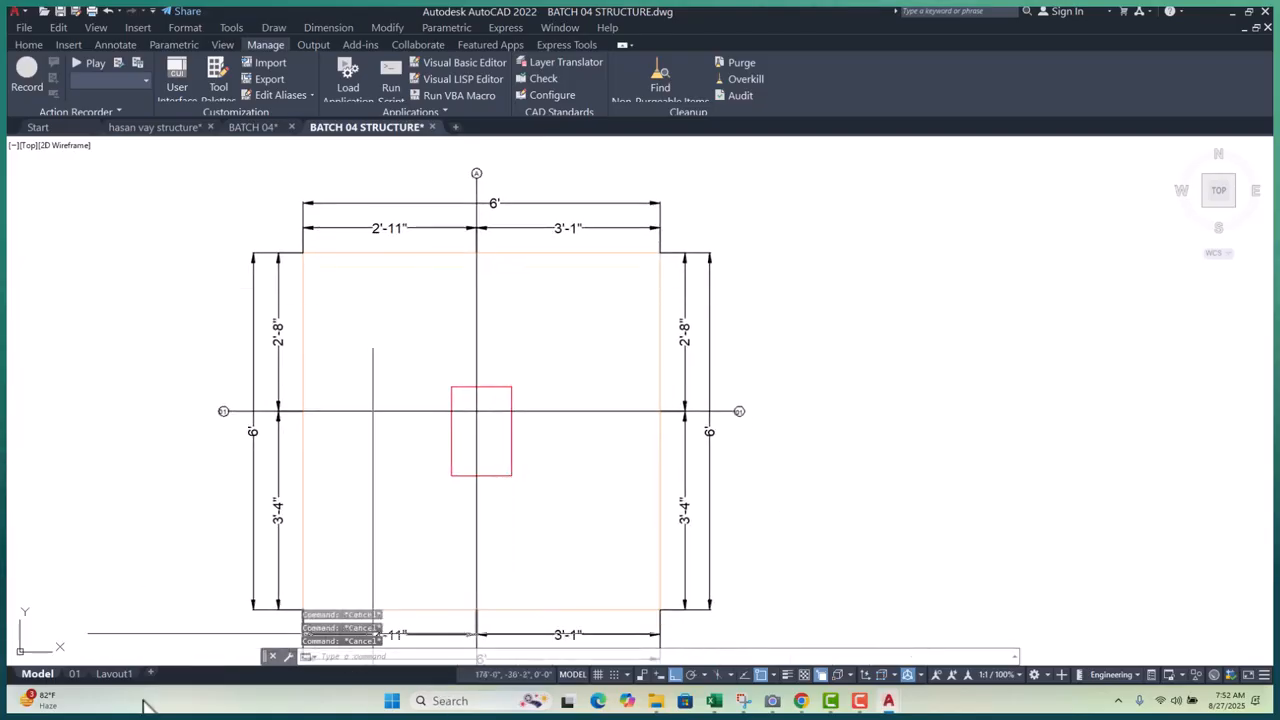
# - Check the result on Layout1, then return to Model space
pyautogui.click(118, 678)
pyautogui.scroll(6, 563, 474)
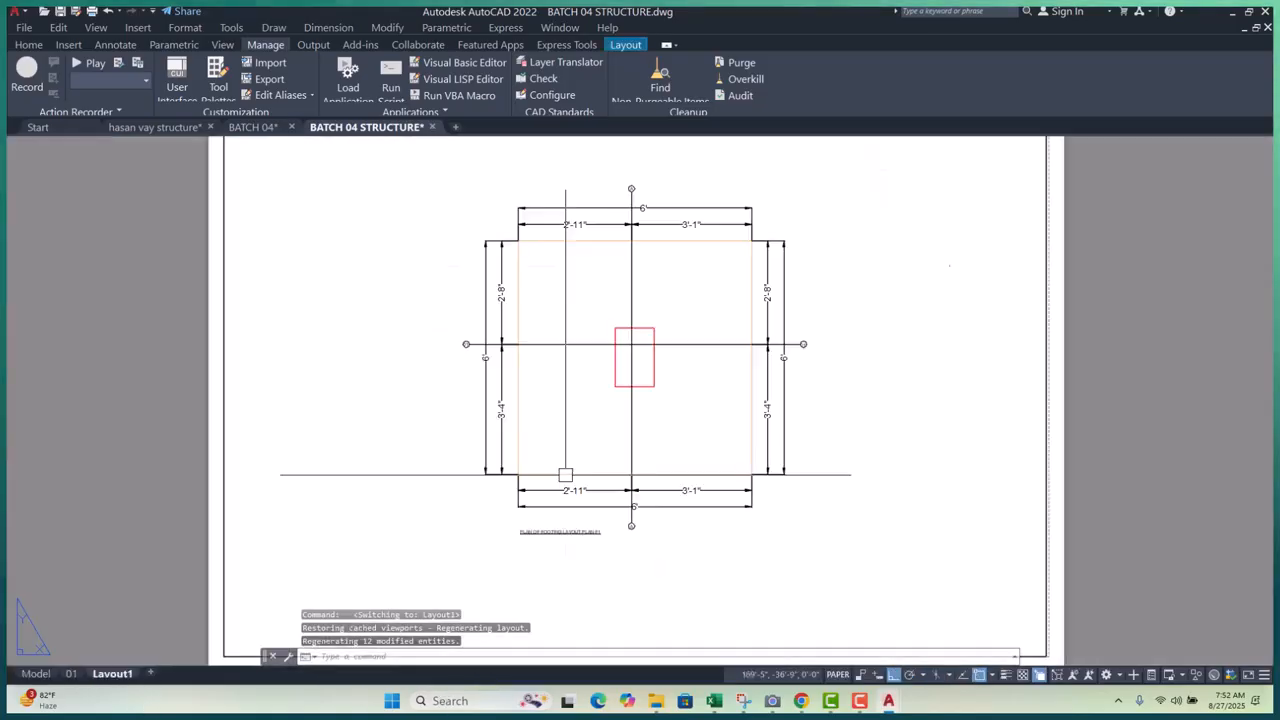
pyautogui.scroll(-4, 443, 433)
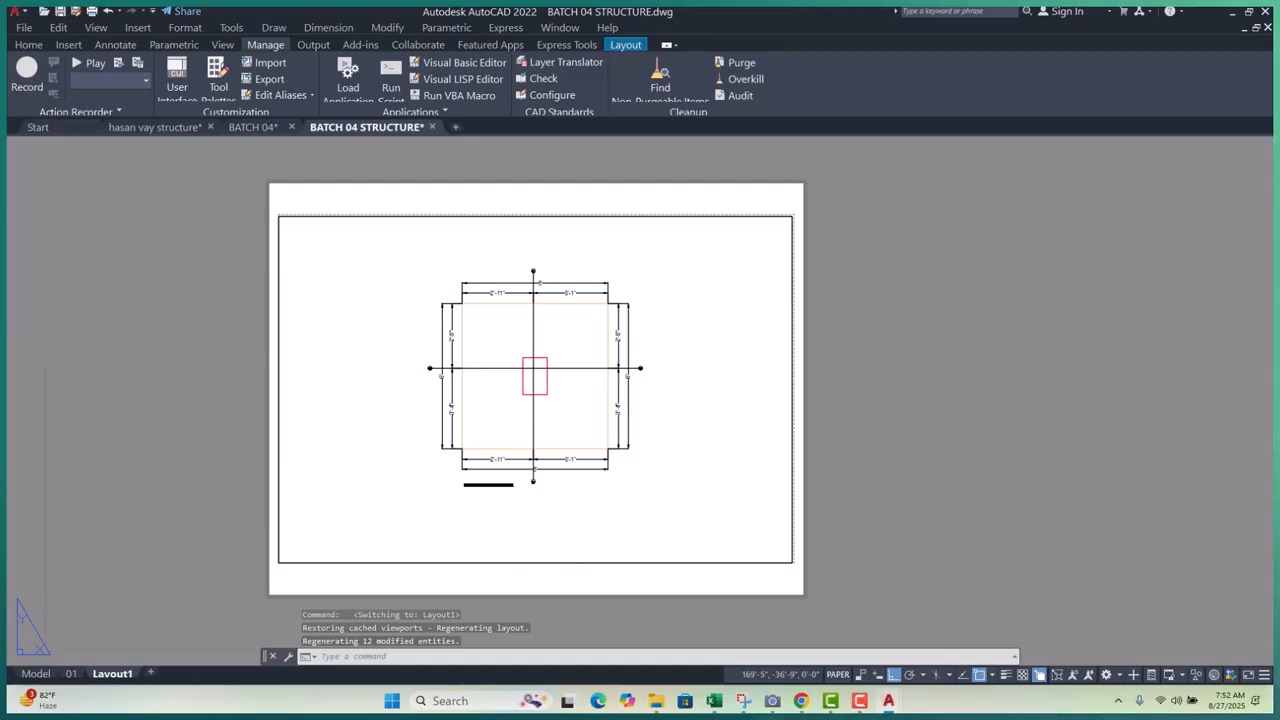
pyautogui.click(36, 673)
pyautogui.scroll(-4, 450, 306)
pyautogui.scroll(8, 400, 403)
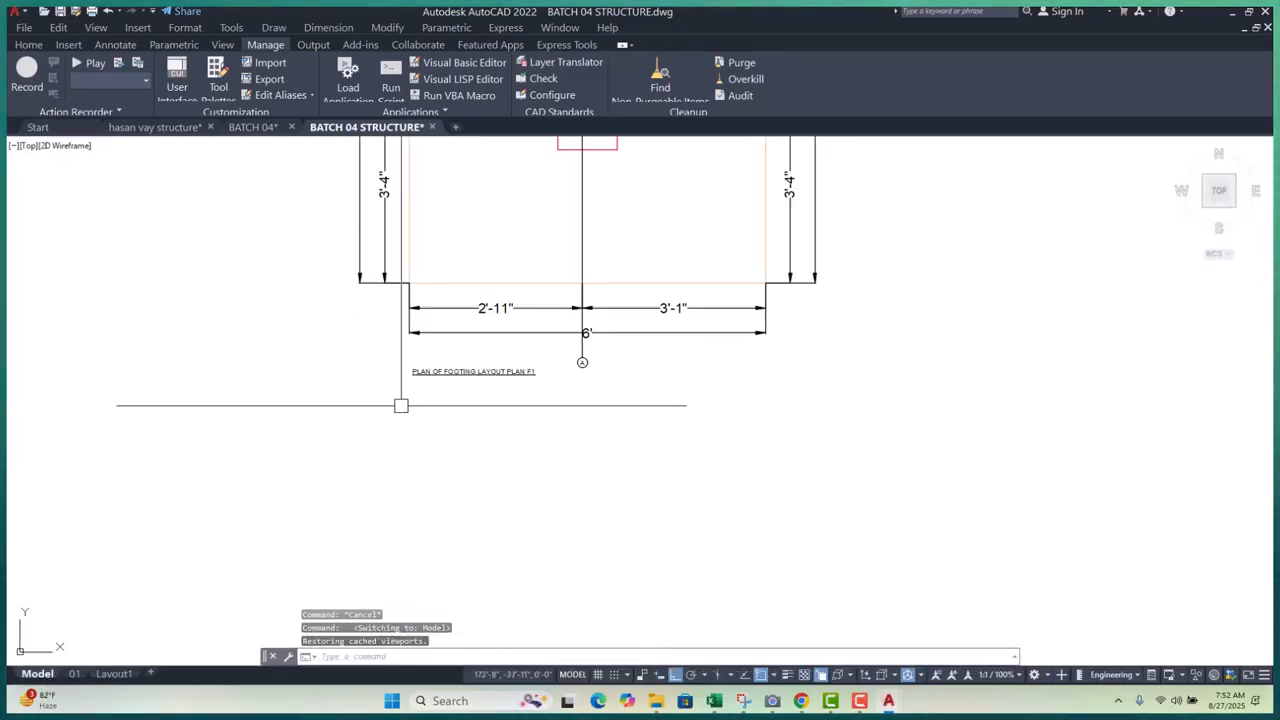
pyautogui.press('Escape')
pyautogui.press('Escape')
pyautogui.press('Escape')
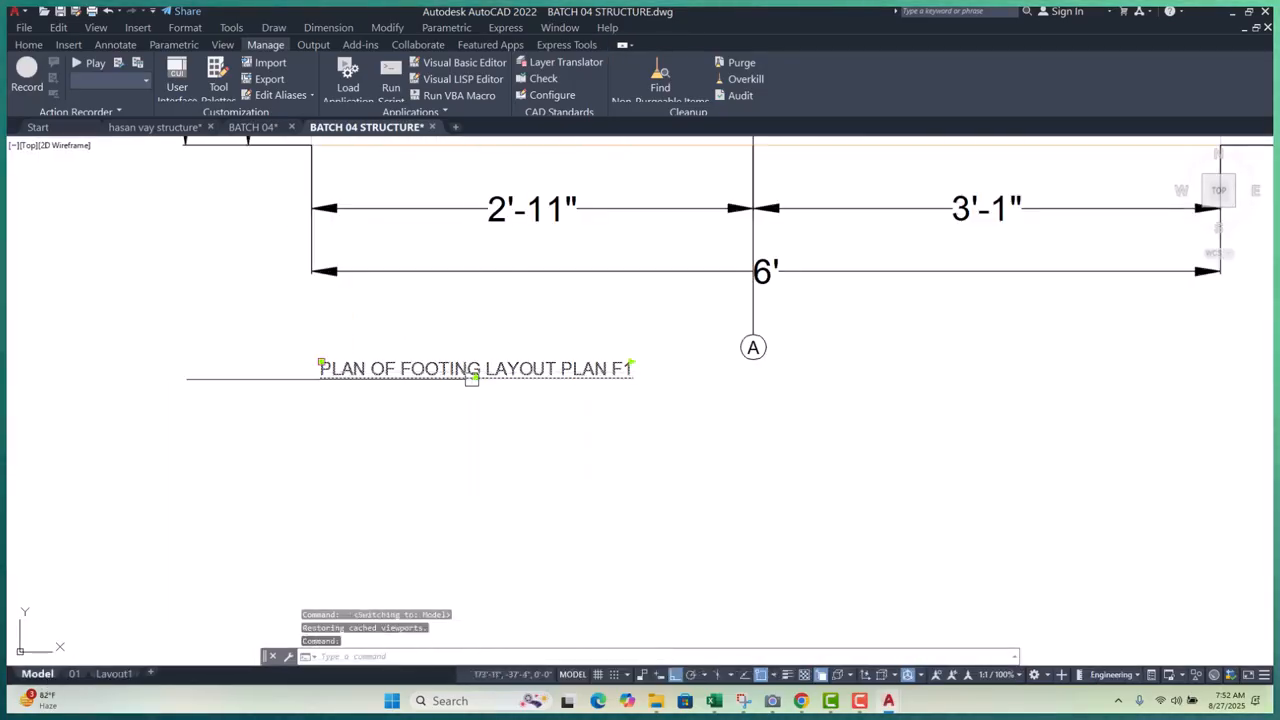
# - Set the FOOTING LAYOUT TEXT style height to 2 and make it current
pyautogui.write('S')
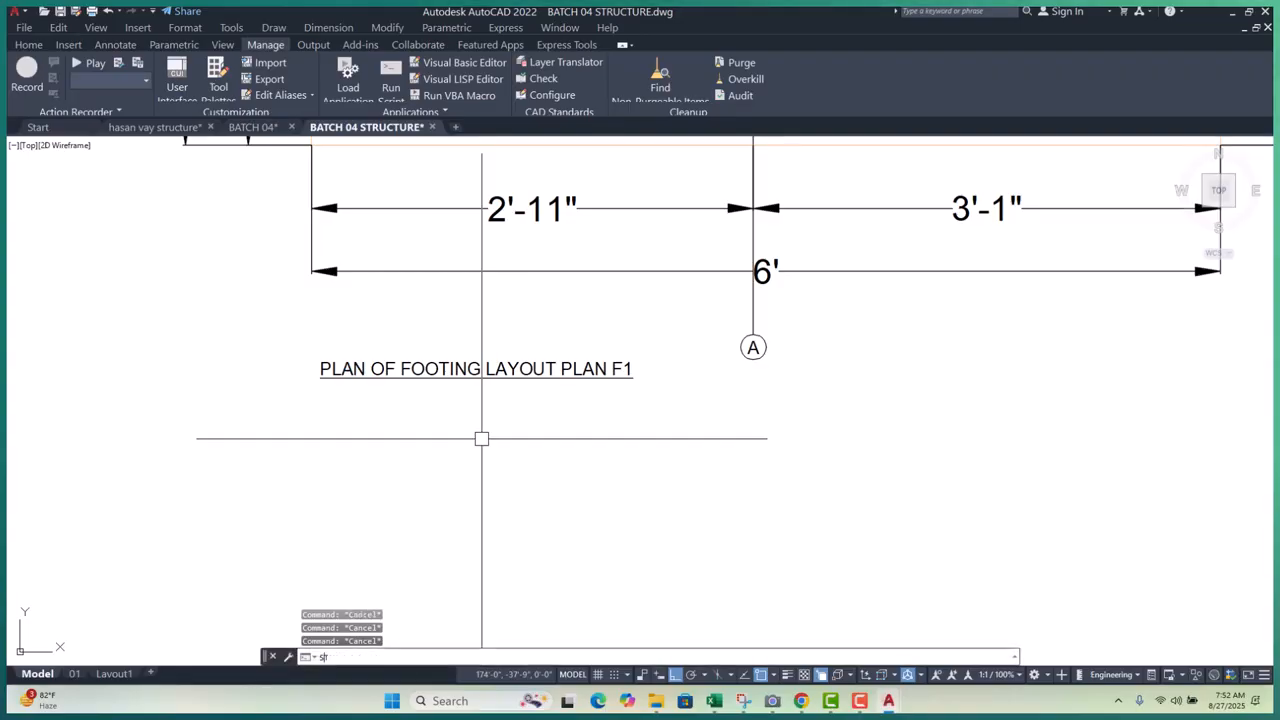
pyautogui.write('T')
pyautogui.press('Return')
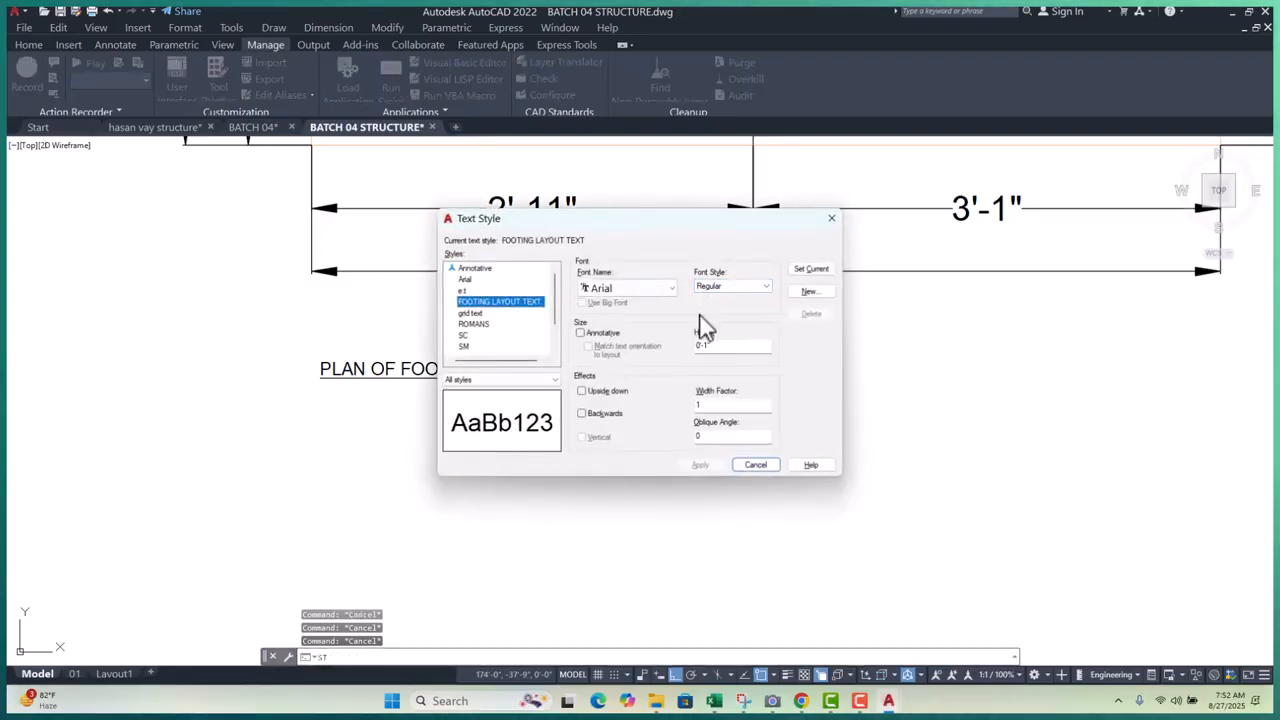
pyautogui.doubleClick(716, 345)
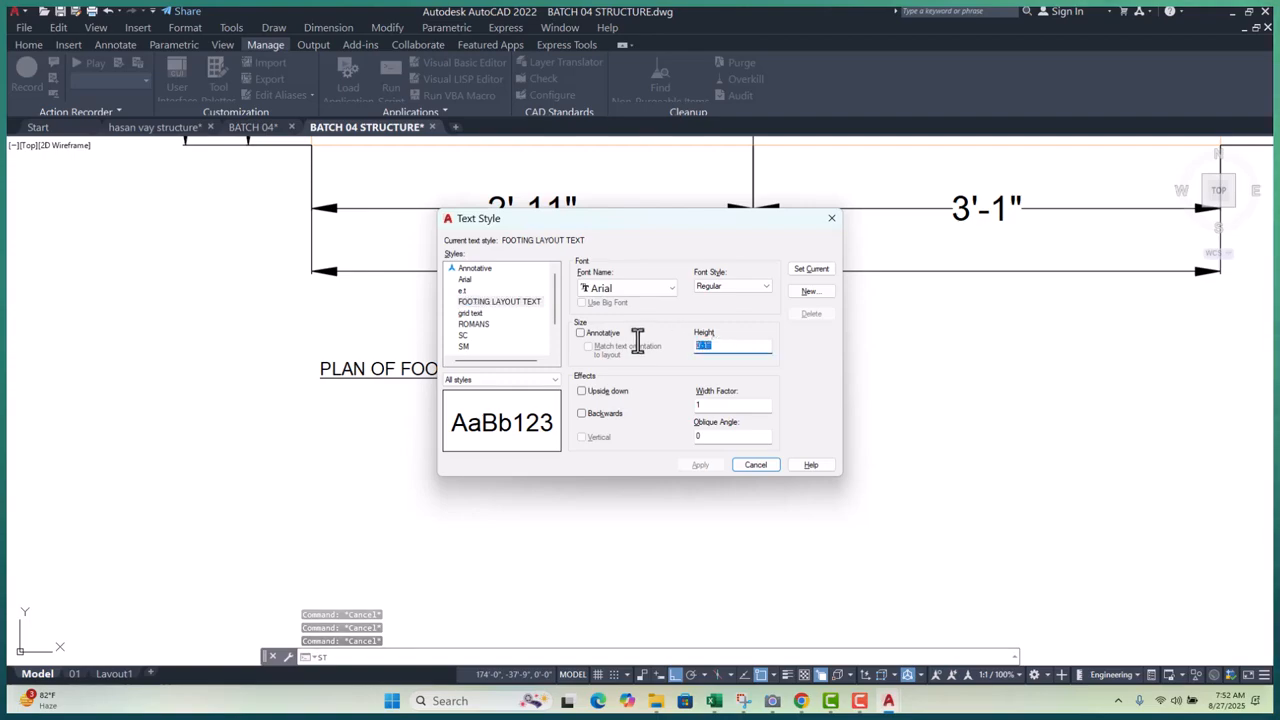
pyautogui.write('2')
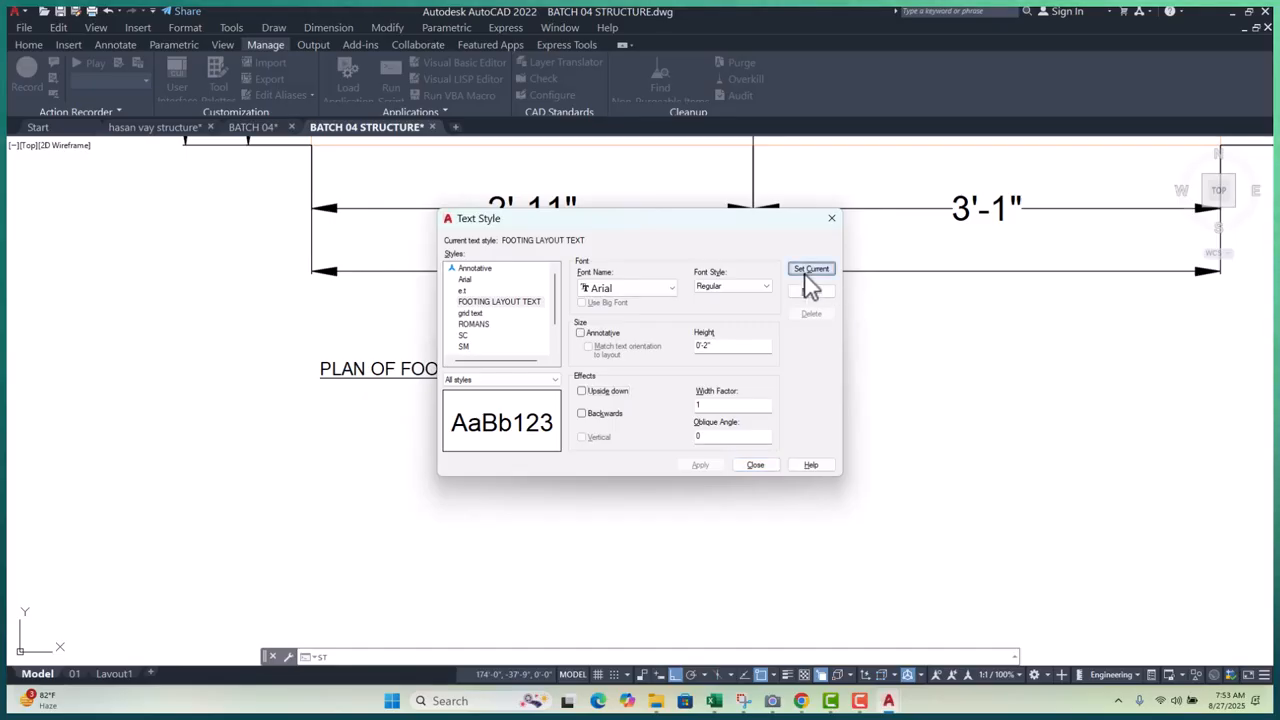
pyautogui.click(753, 463)
pyautogui.press('Escape')
pyautogui.press('Escape')
pyautogui.press('Escape')
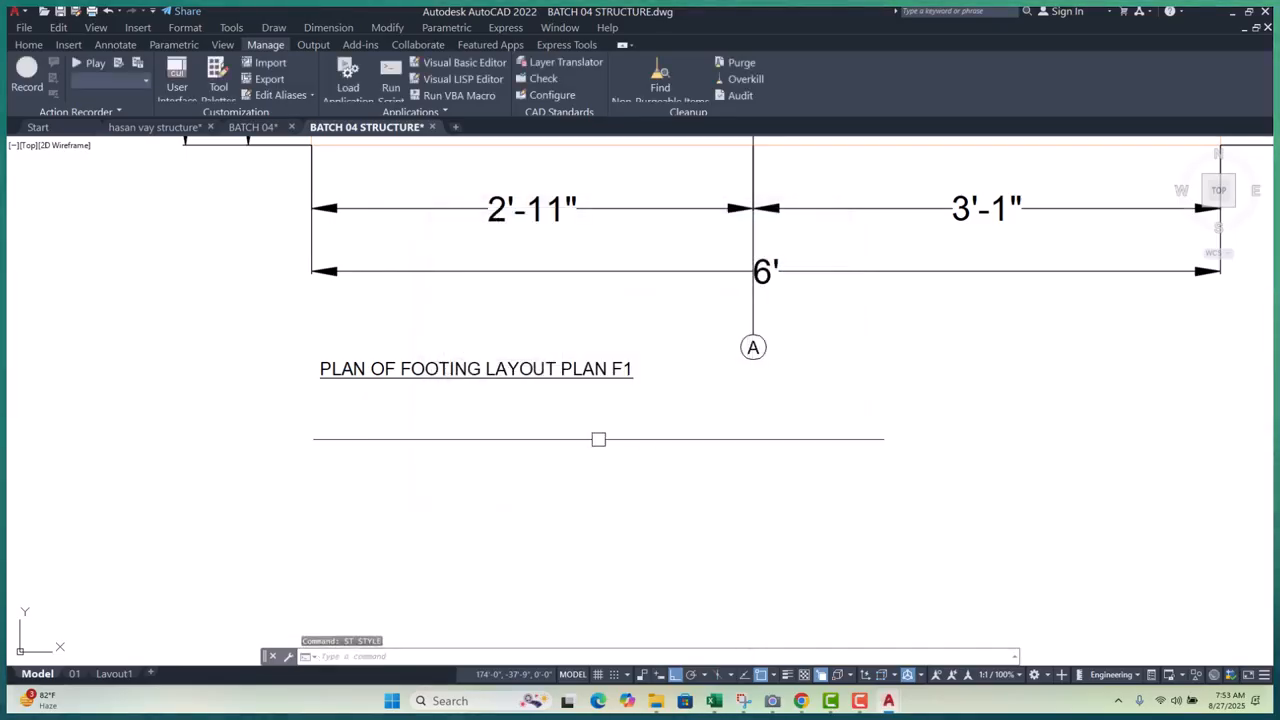
pyautogui.scroll(-6, 506, 469)
pyautogui.scroll(4, 495, 458)
# - Create a sample S multiline text box below the footing title
pyautogui.doubleClick(506, 417)
pyautogui.click(531, 462)
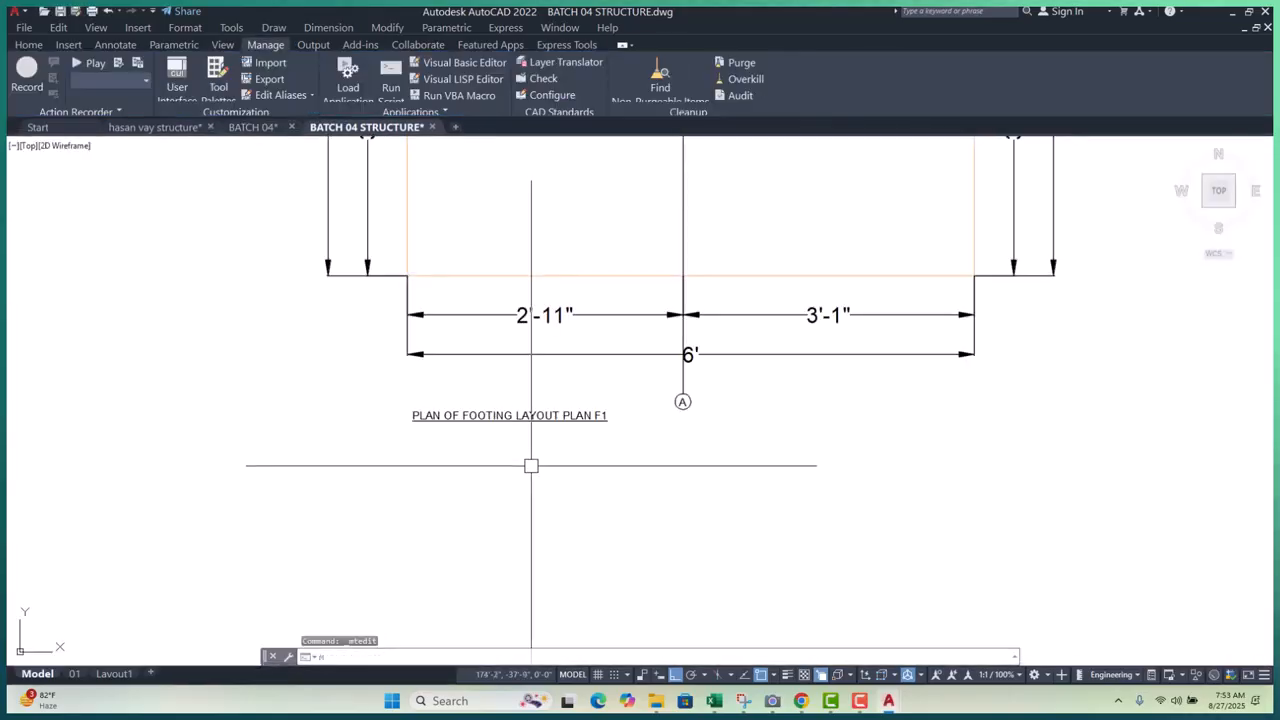
pyautogui.write('mt')
pyautogui.press('Return')
pyautogui.click(424, 458)
pyautogui.click(545, 486)
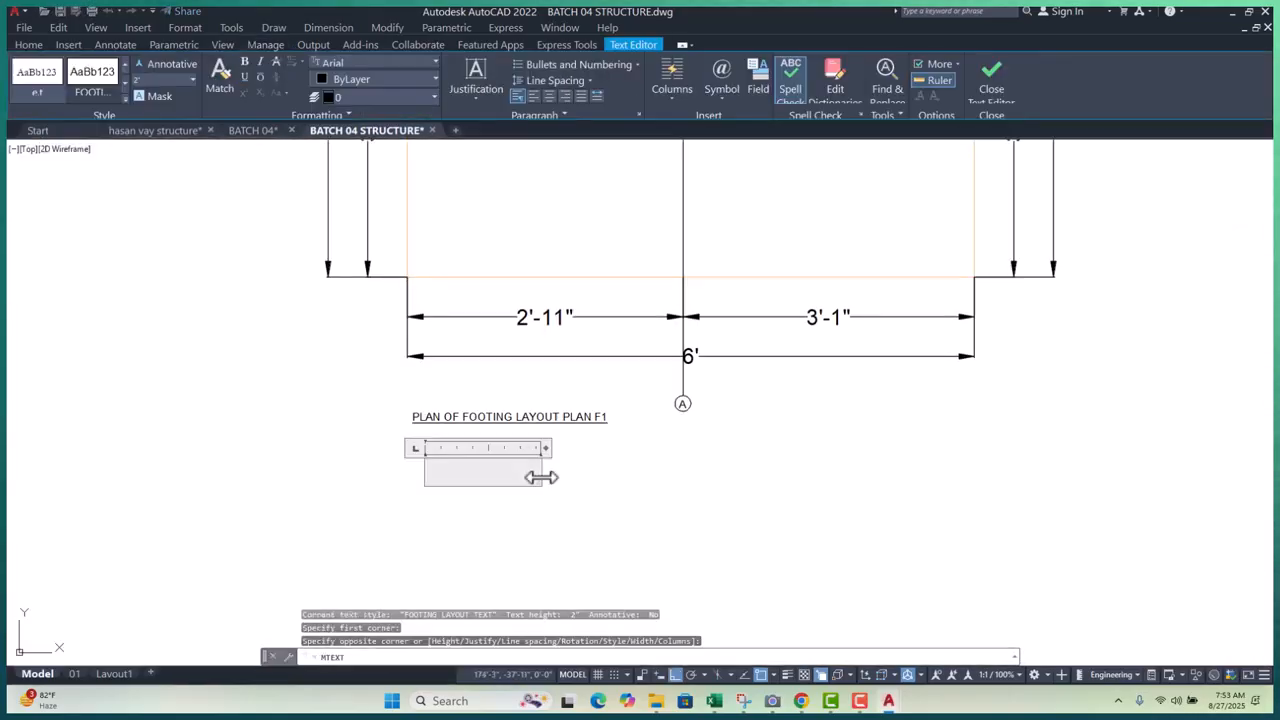
pyautogui.press('Escape')
pyautogui.press('Escape')
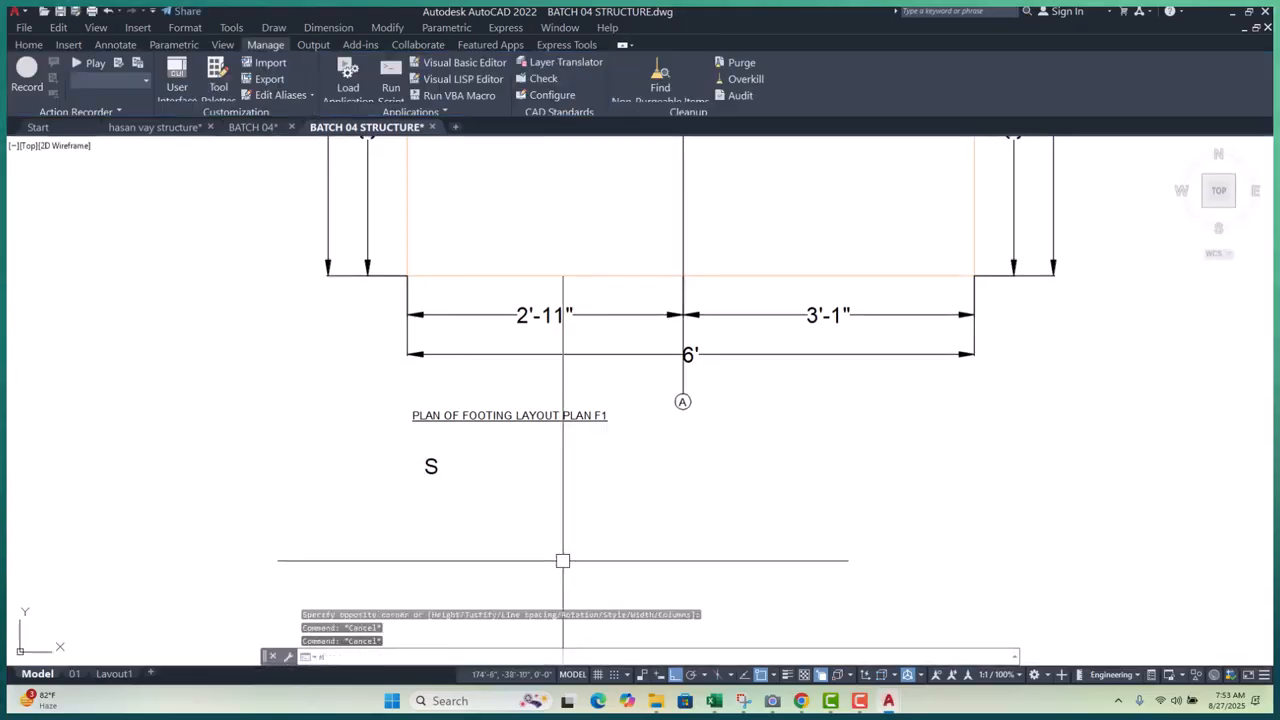
# - Match the sample S text's properties onto the footing title with MATCHPROP
pyautogui.write('ma')
pyautogui.press('Return')
pyautogui.scroll(4, 460, 478)
pyautogui.click(395, 447)
pyautogui.click(401, 317)
pyautogui.scroll(-4, 380, 376)
pyautogui.press('Escape')
pyautogui.press('Escape')
# - Widen the footing title to fit on one line and erase the sample S text
pyautogui.click(420, 373)
pyautogui.click(530, 354)
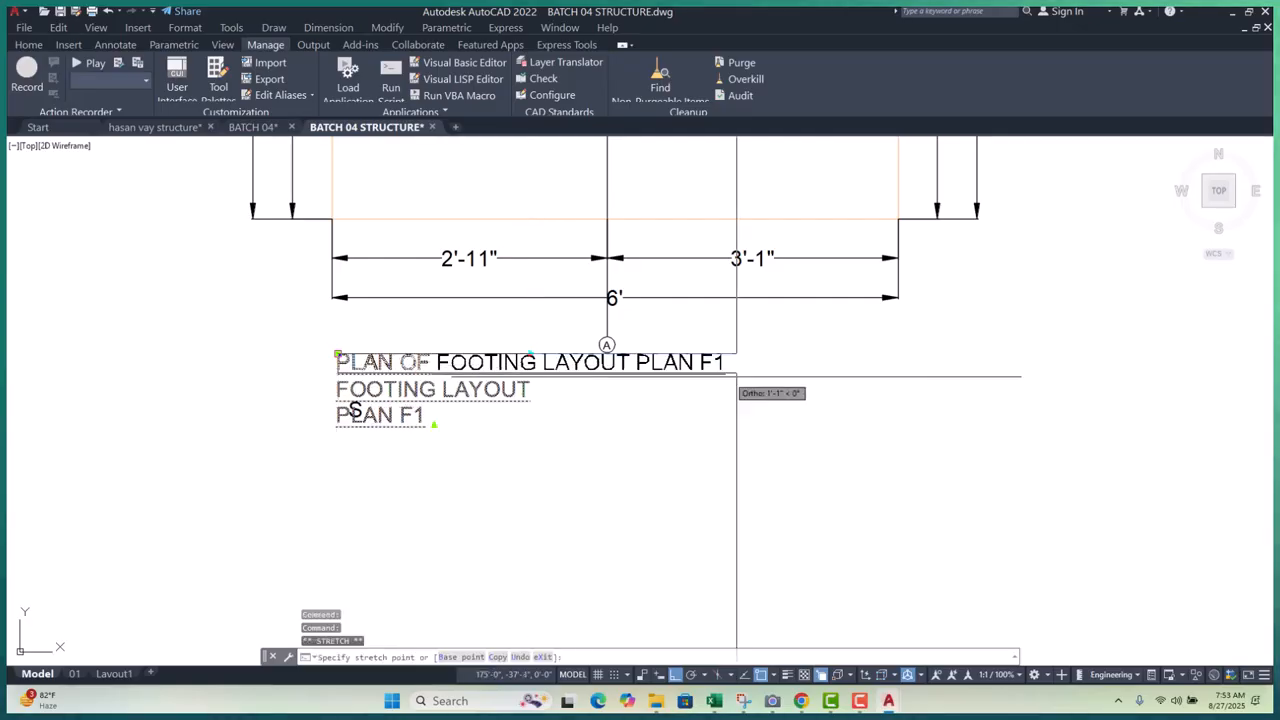
pyautogui.click(743, 374)
pyautogui.press('Escape')
pyautogui.press('Escape')
pyautogui.write('e')
pyautogui.press('Return')
# - Move the footing title beneath the footing plan
pyautogui.write('m')
pyautogui.press('Return')
pyautogui.click(457, 423)
pyautogui.scroll(-5, 440, 435)
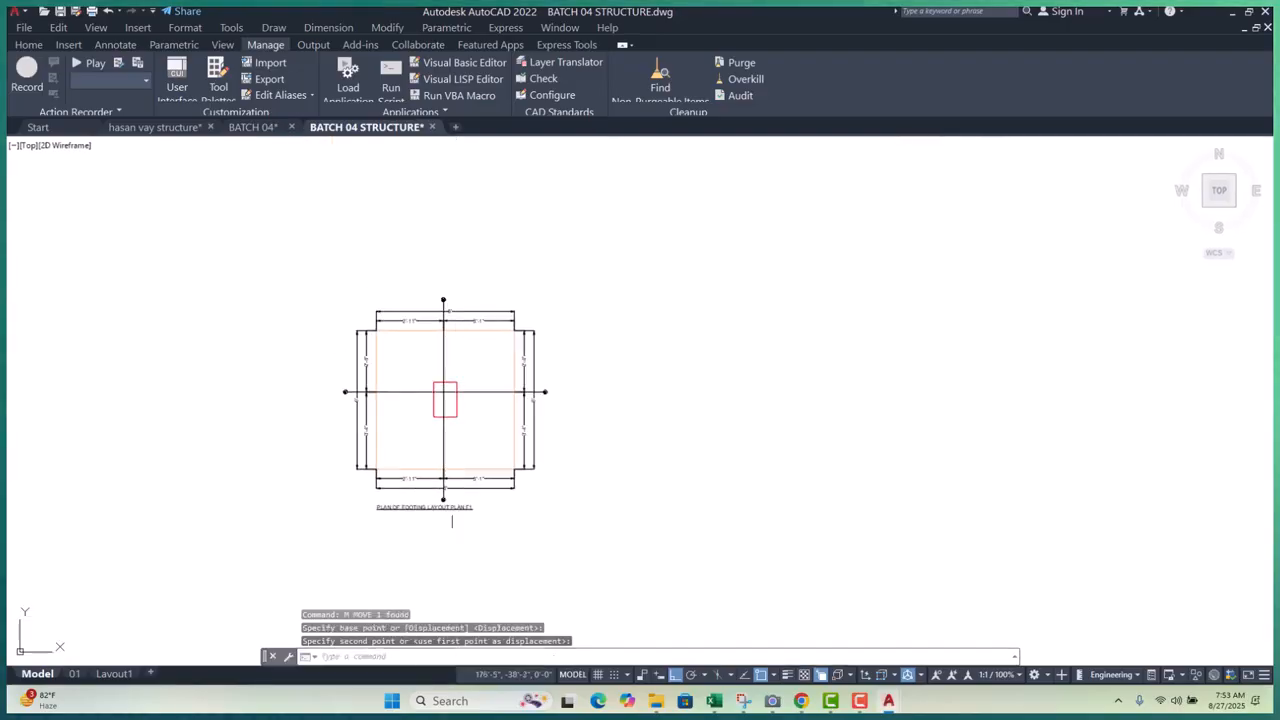
pyautogui.scroll(4, 400, 310)
pyautogui.scroll(-2, 266, 300)
pyautogui.scroll(4, 377, 445)
pyautogui.scroll(4, 377, 450)
pyautogui.scroll(-2, 323, 352)
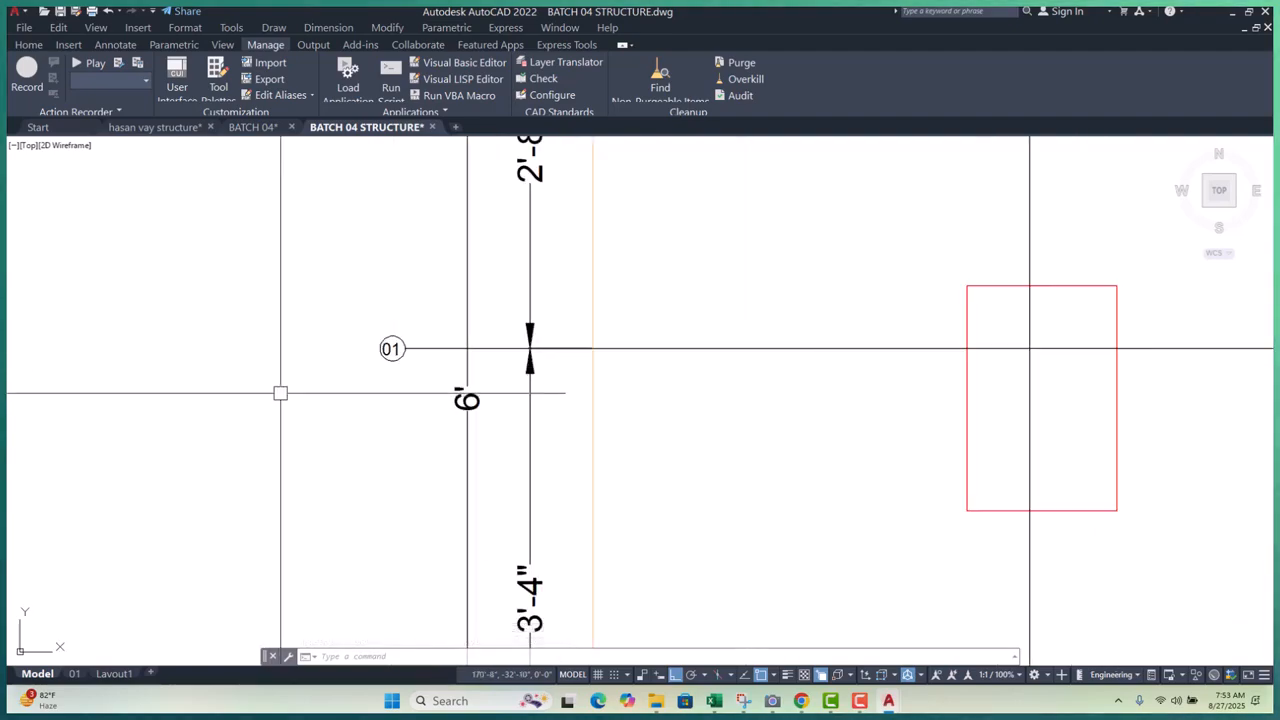
# - Cancel a stray arc and create a new multiline text letter 'A'
pyautogui.write('a')
pyautogui.press('Return')
pyautogui.scroll(4, 364, 400)
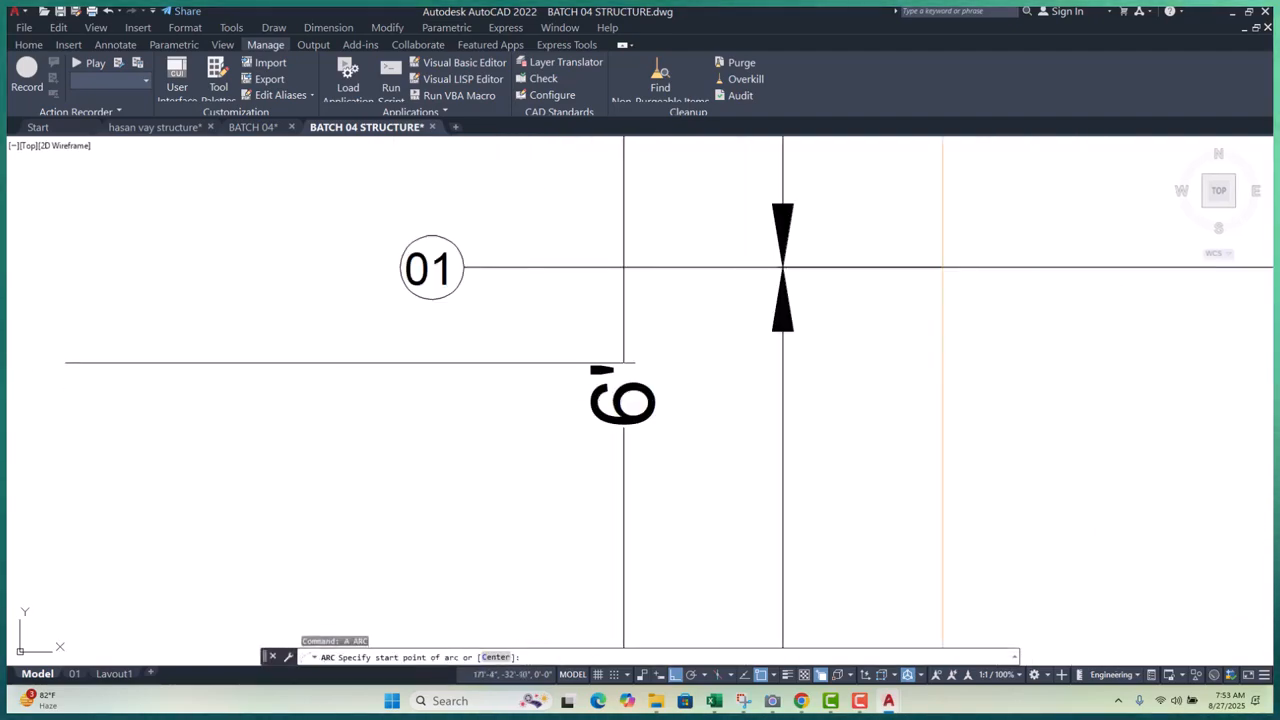
pyautogui.press('Escape')
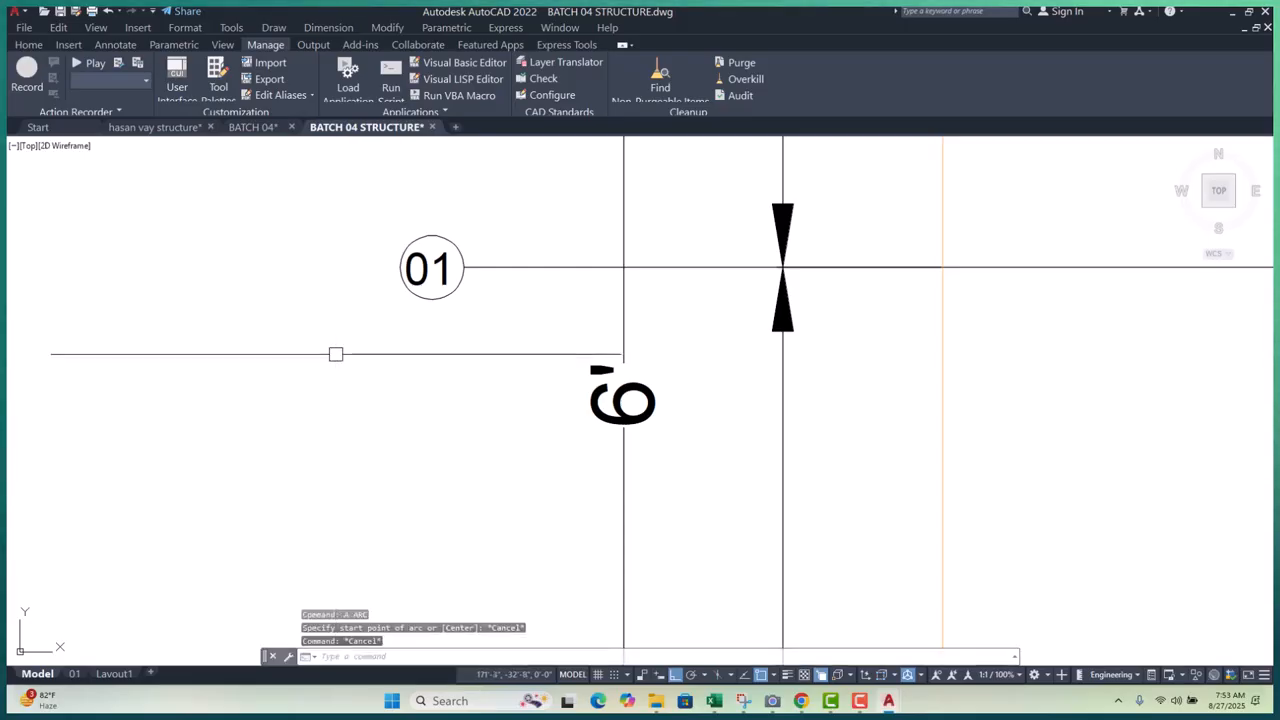
pyautogui.press('Return')
pyautogui.click(364, 358)
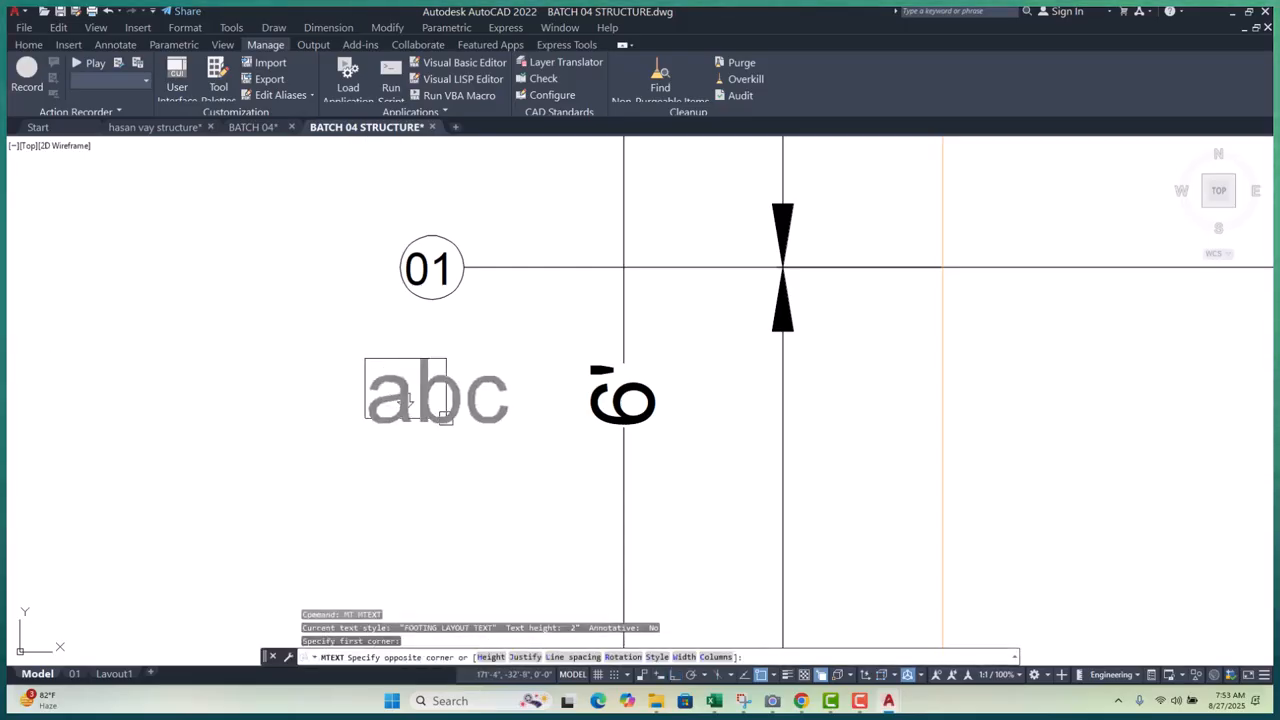
pyautogui.click(446, 426)
pyautogui.press('Escape')
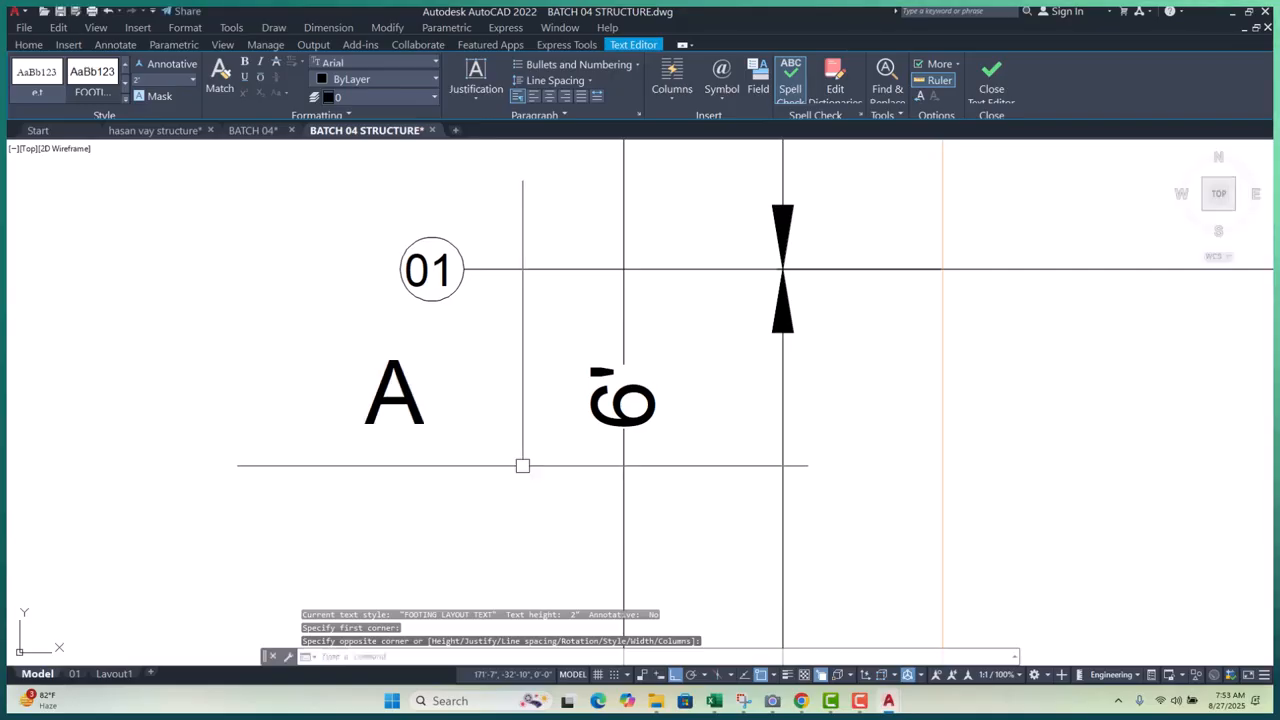
# - Use MATCHPROP to give the 01 label the new A text's properties
pyautogui.write('ma')
pyautogui.press('Return')
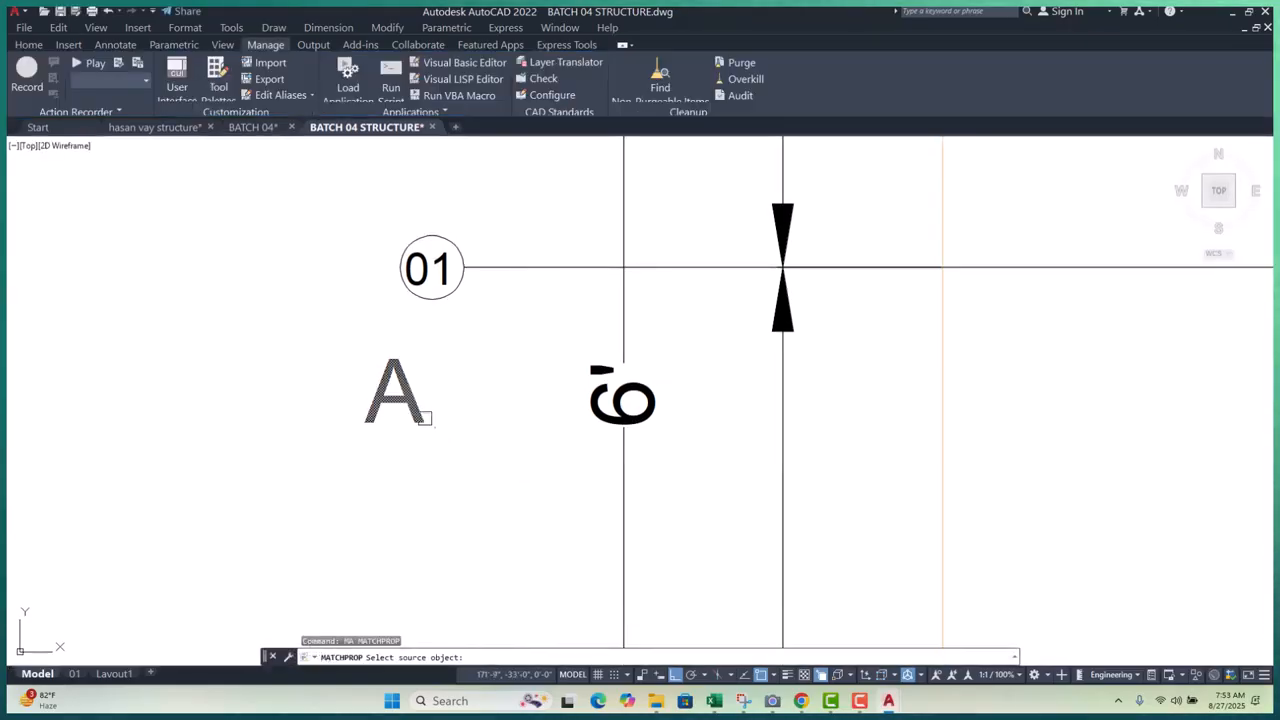
pyautogui.click(429, 420)
pyautogui.moveTo(429, 420)
pyautogui.mouseDown(button='middle')
pyautogui.moveTo(430, 489)
pyautogui.moveTo(407, 539)
pyautogui.mouseUp(button='middle')
pyautogui.scroll(4, 380, 386)
pyautogui.click(380, 386)
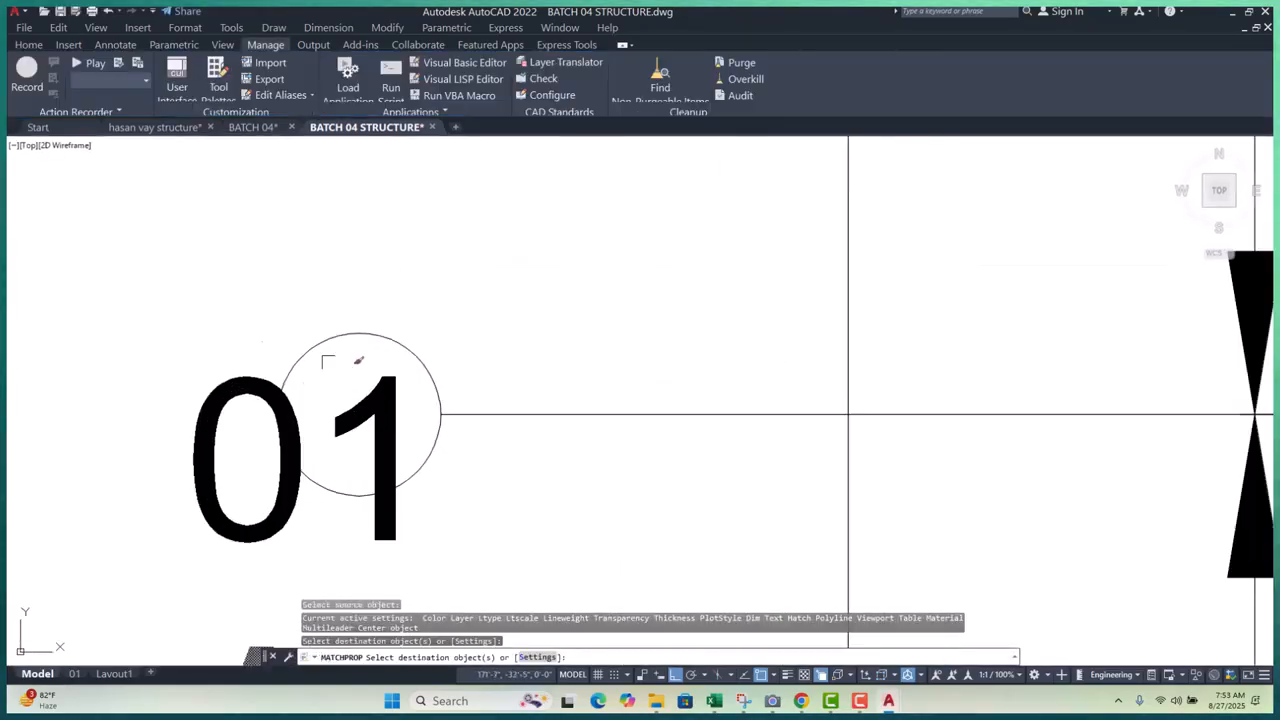
pyautogui.scroll(-14, 306, 368)
pyautogui.scroll(8, 444, 283)
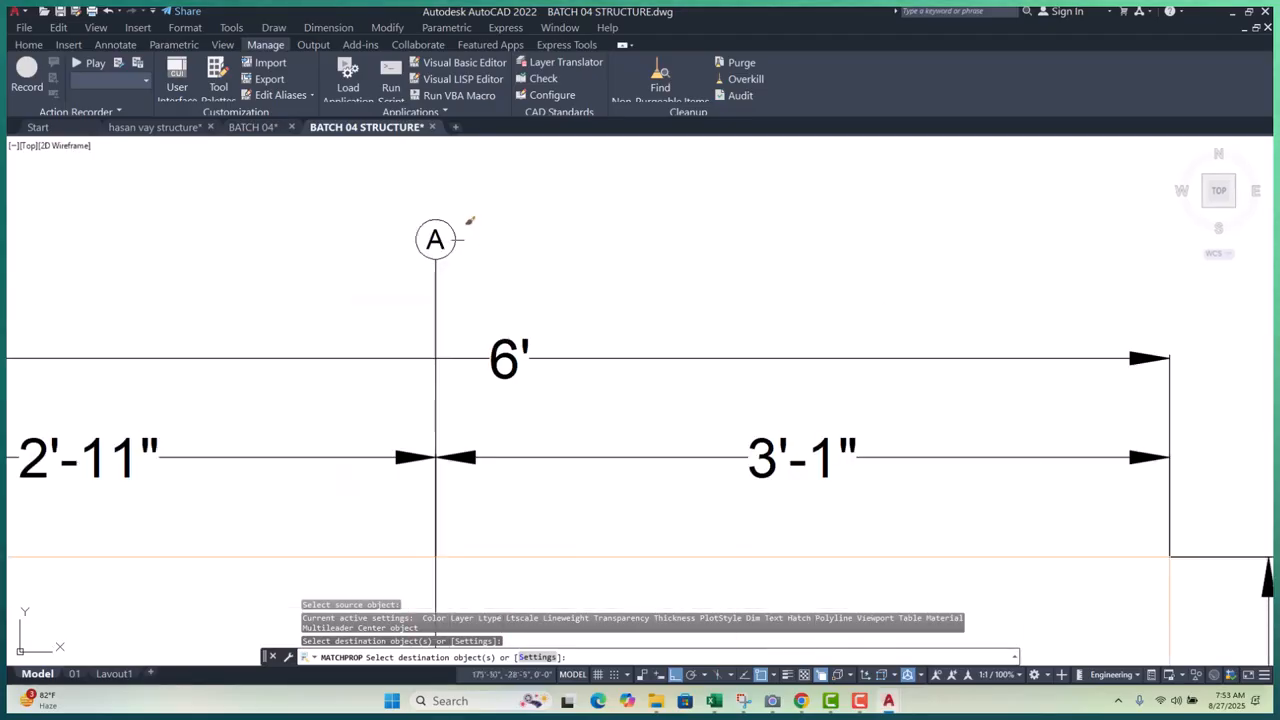
pyautogui.scroll(3, 419, 248)
# - Match the top bubble A, 01 bubble text and bottom bubble A to the same style
pyautogui.click(425, 244)
pyautogui.scroll(-12, 455, 235)
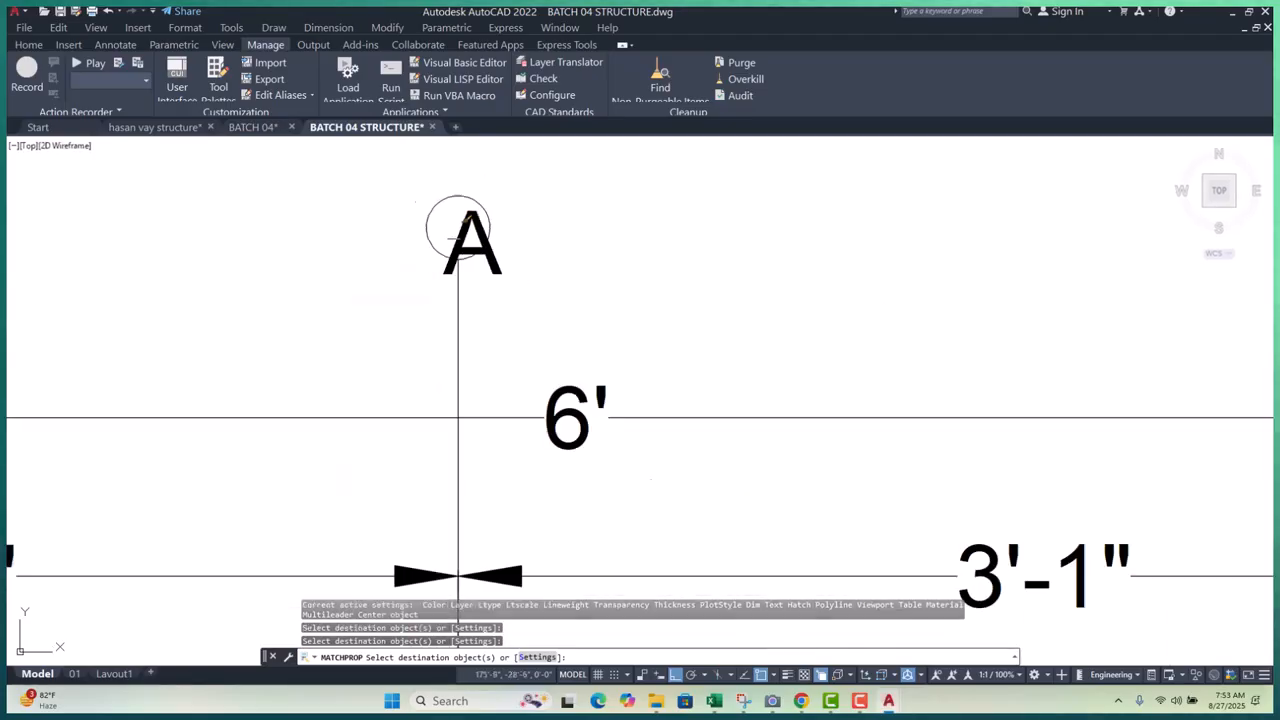
pyautogui.scroll(10, 487, 333)
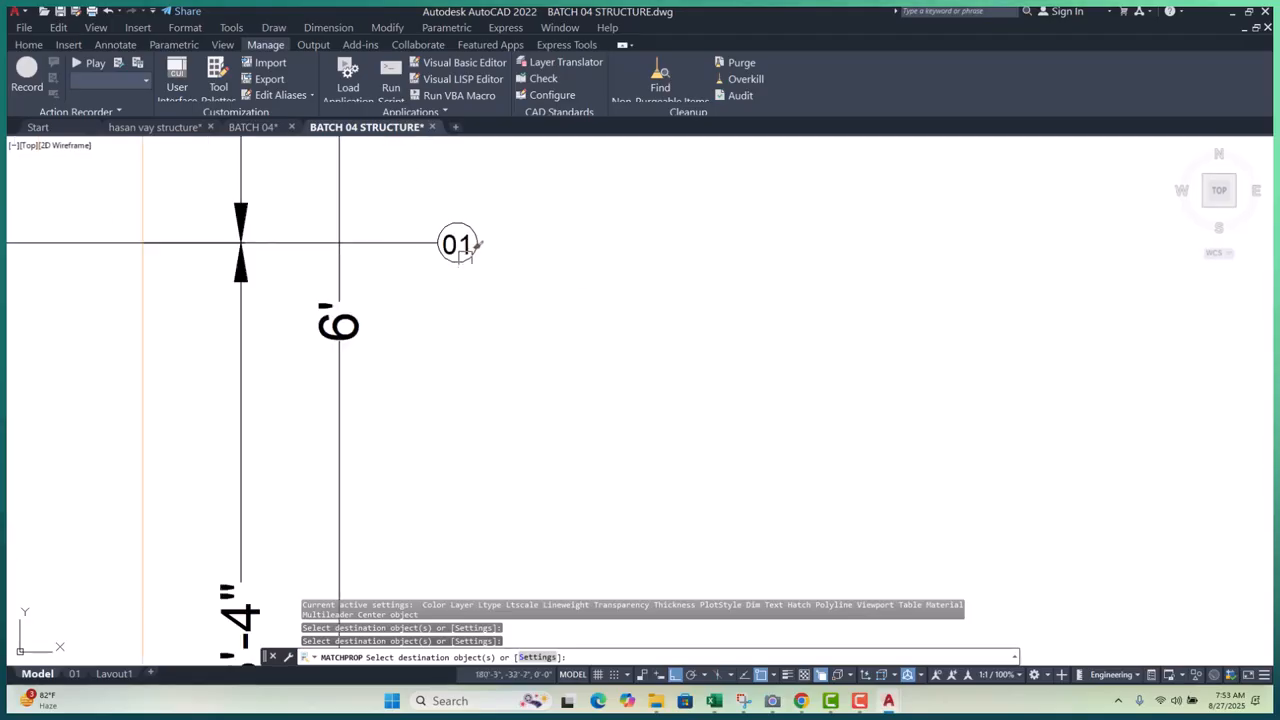
pyautogui.click(460, 238)
pyautogui.scroll(-10, 487, 244)
pyautogui.scroll(12, 430, 390)
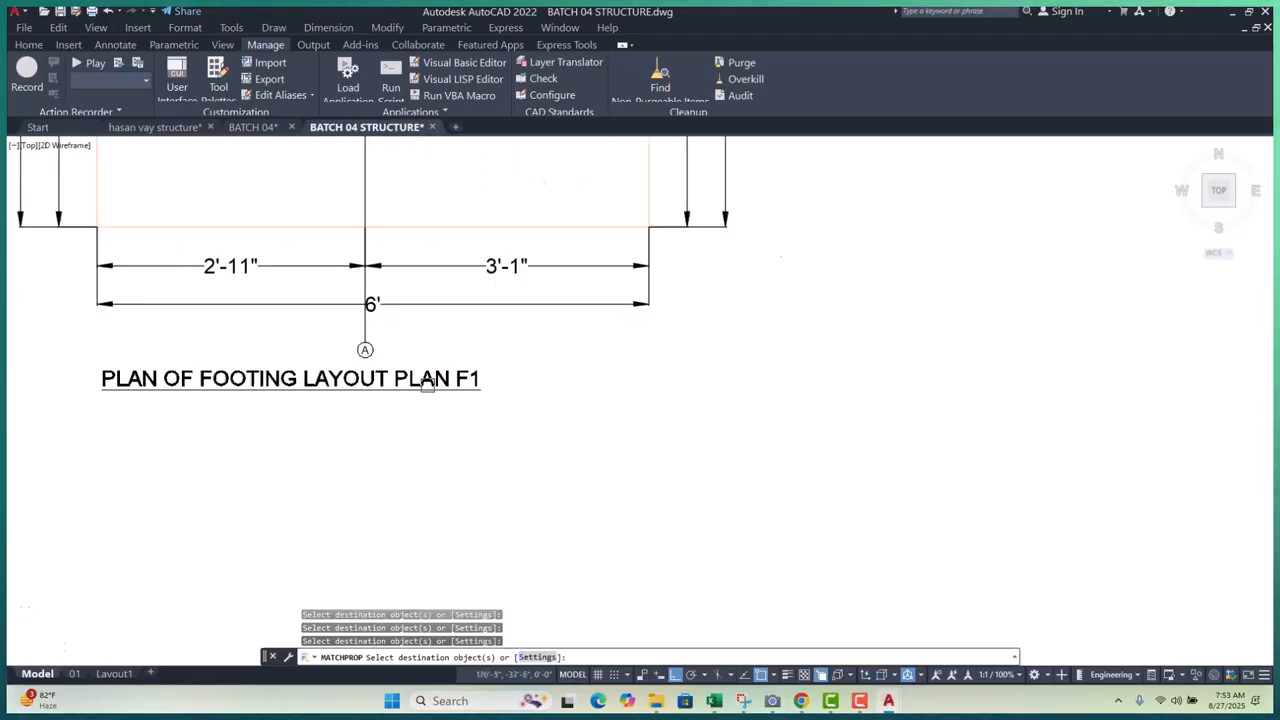
pyautogui.click(272, 254)
pyautogui.scroll(-4, 380, 300)
pyautogui.press('Escape')
pyautogui.press('Escape')
pyautogui.press('Escape')
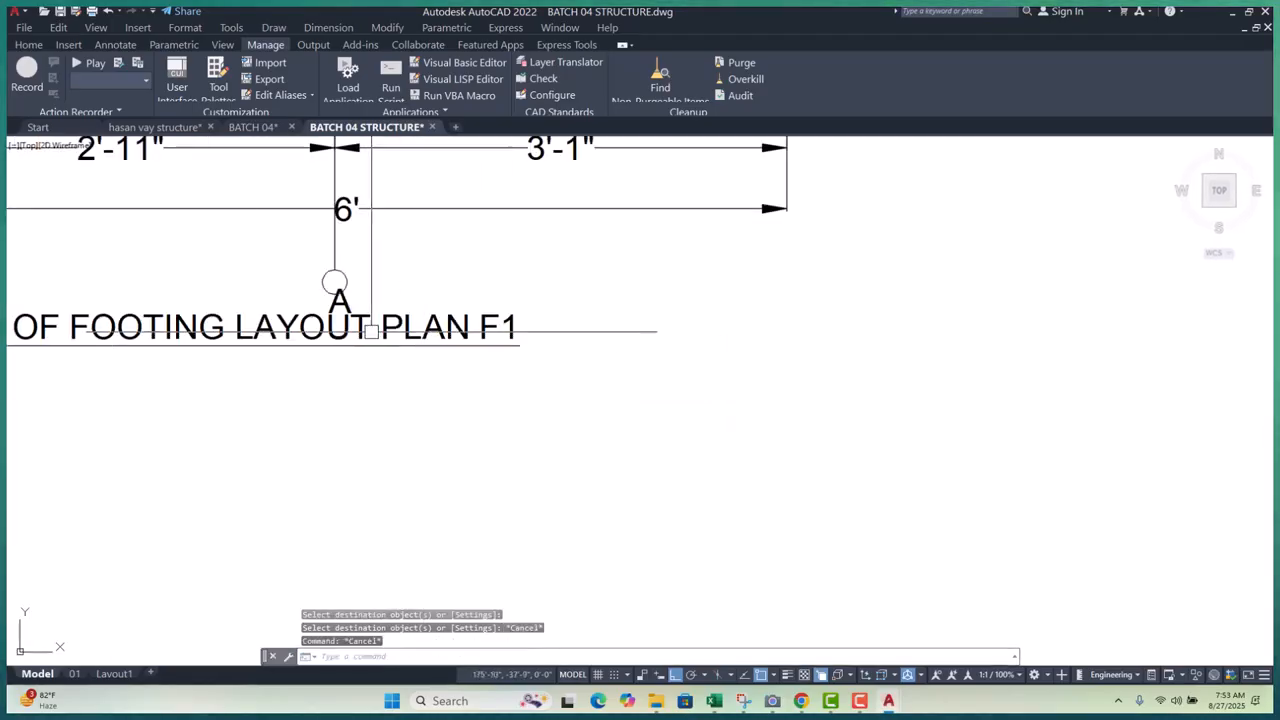
# - Move the plan title and its underline slightly lower on the sheet
pyautogui.click(376, 323)
pyautogui.click(321, 344)
pyautogui.write('m')
pyautogui.press('space')
pyautogui.click(399, 376)
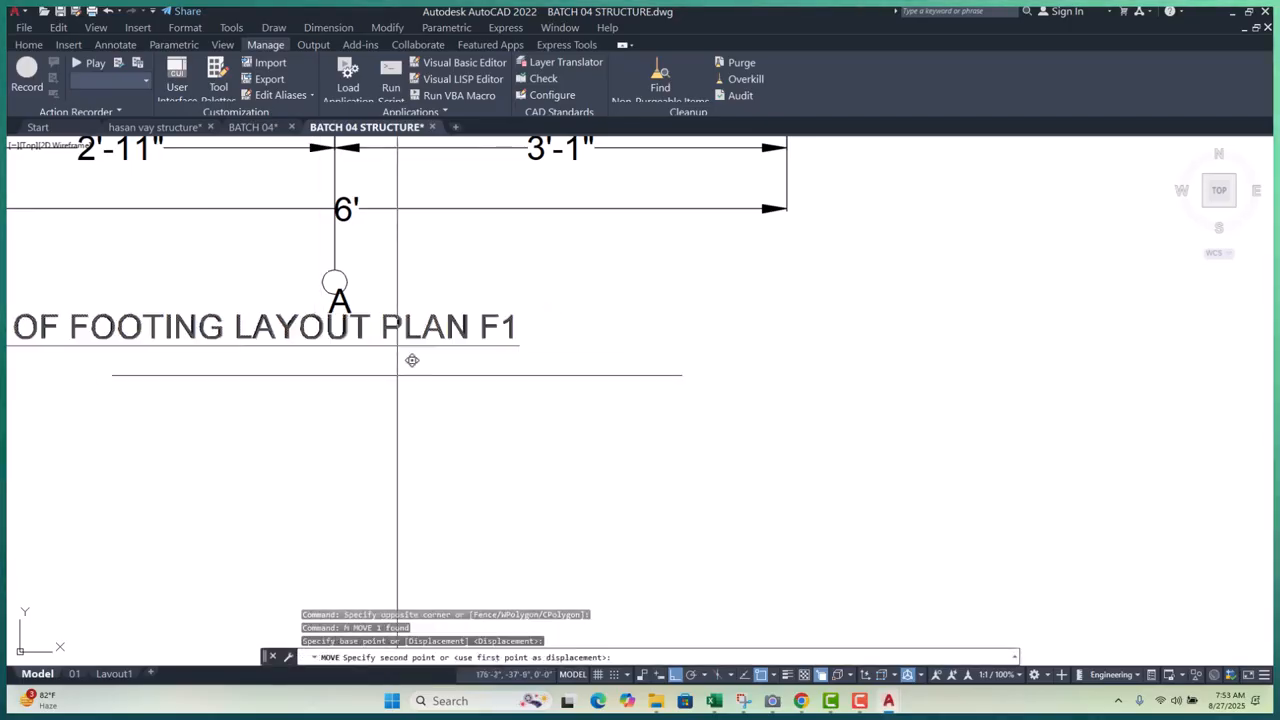
pyautogui.click(400, 416)
pyautogui.press('Escape')
pyautogui.press('Escape')
pyautogui.press('Escape')
# - Paste the cut A text inside a grid bubble
pyautogui.scroll(5, 315, 265)
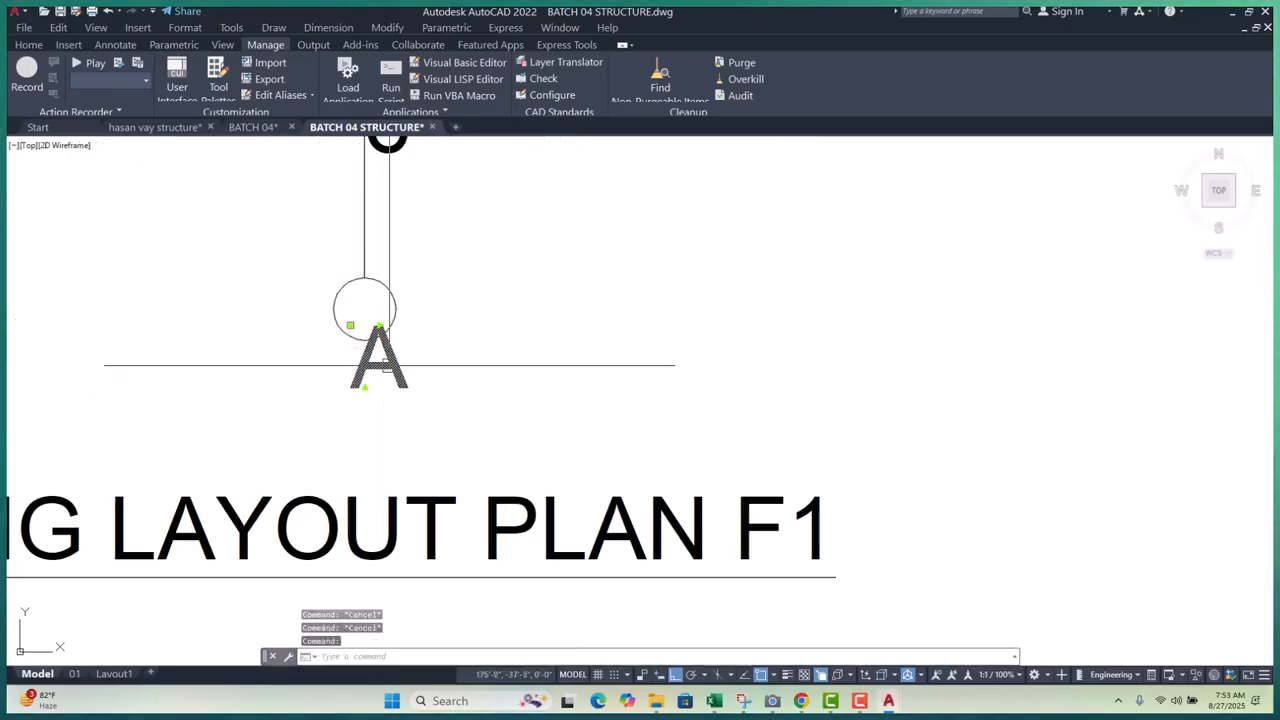
pyautogui.hotkey('ctrl', 'v')
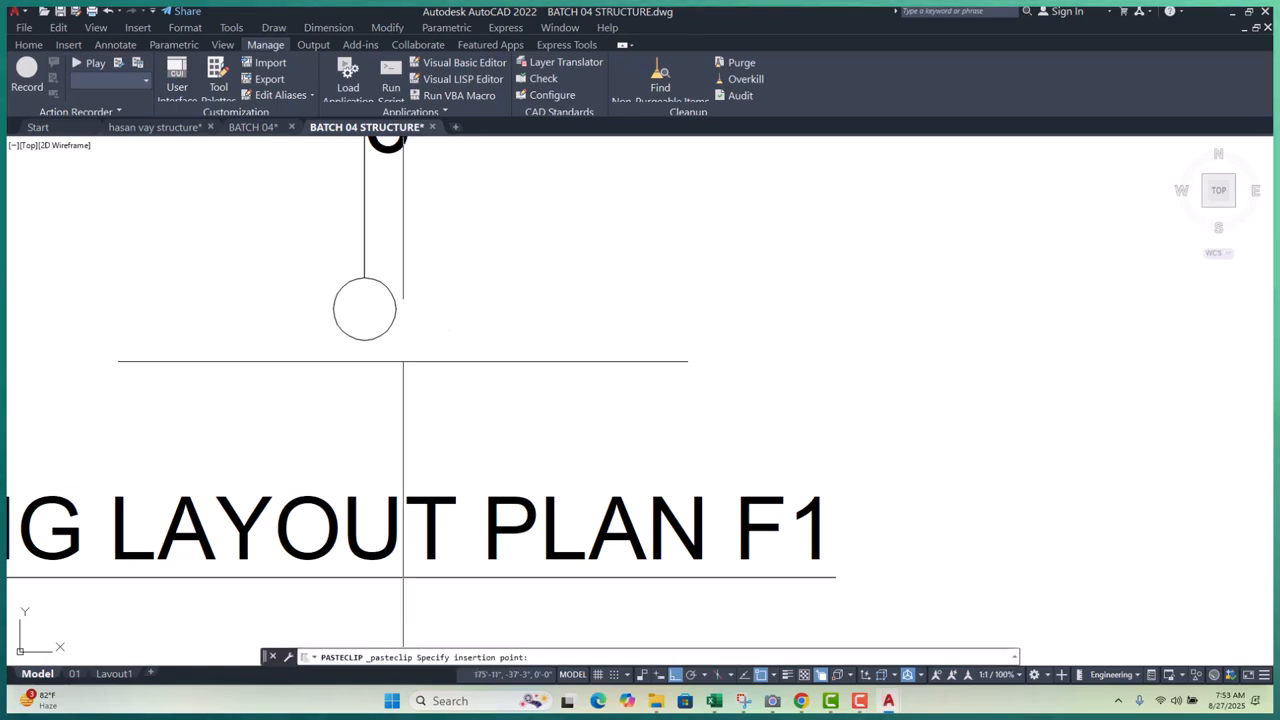
pyautogui.scroll(4, 358, 345)
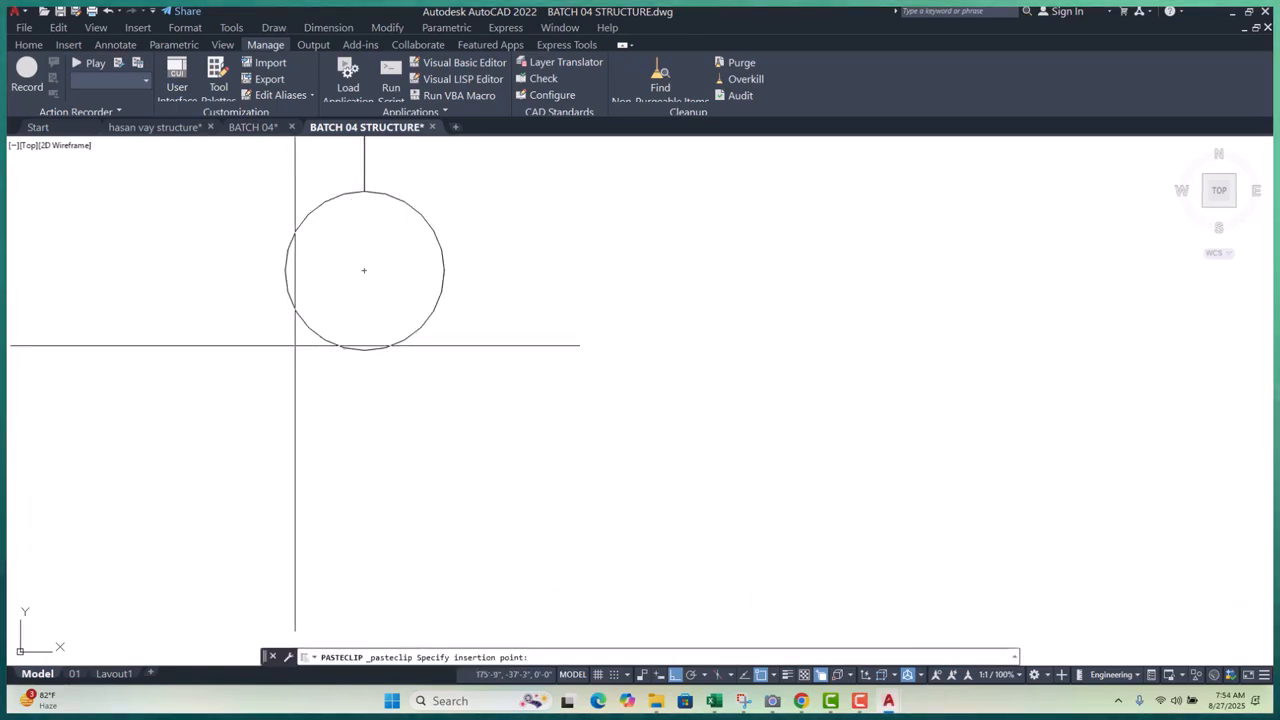
pyautogui.click(364, 270)
pyautogui.scroll(-5, 361, 410)
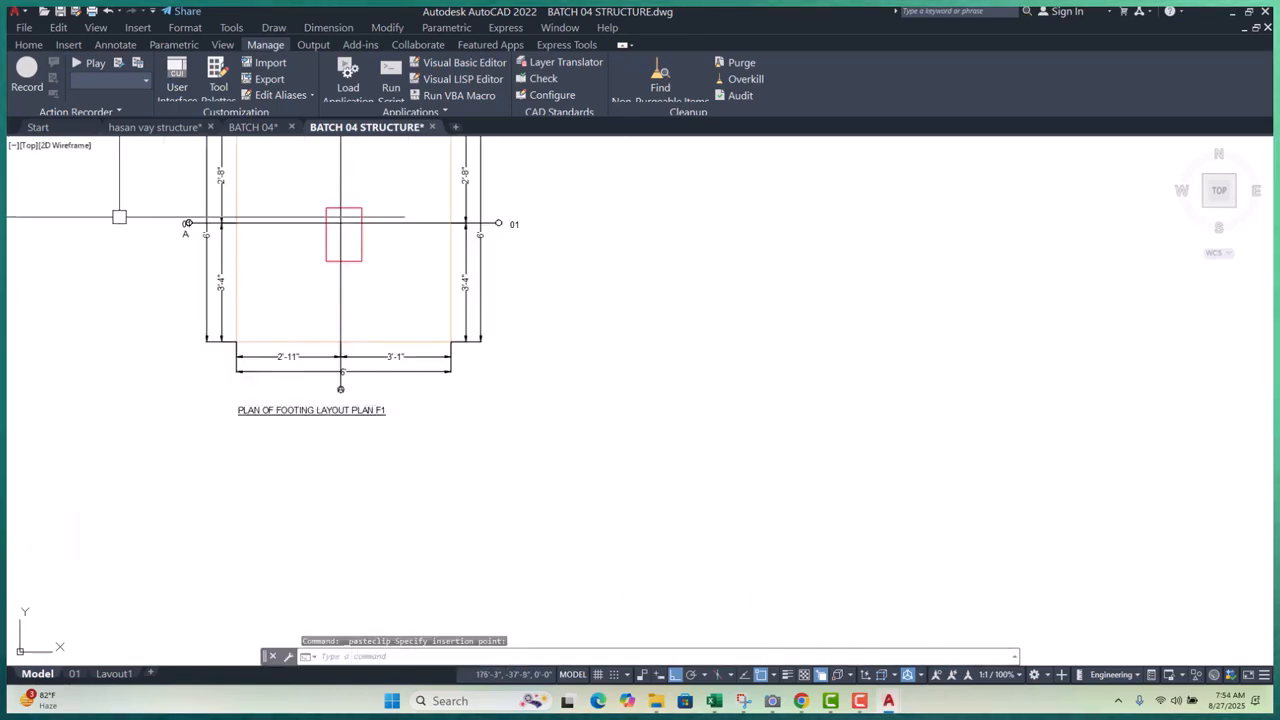
pyautogui.scroll(6, 122, 237)
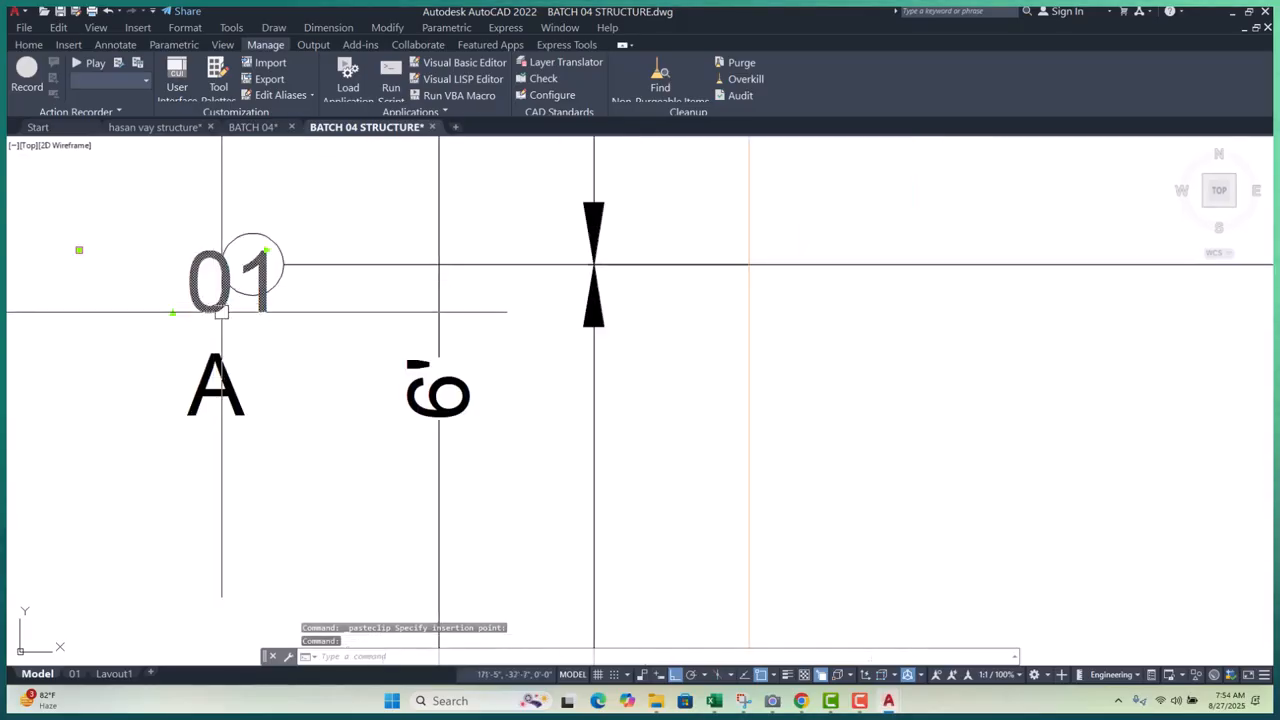
# - Erase the 01 text and move the loose A text into the left grid bubble
pyautogui.press('Return')
pyautogui.click(288, 356)
pyautogui.click(169, 423)
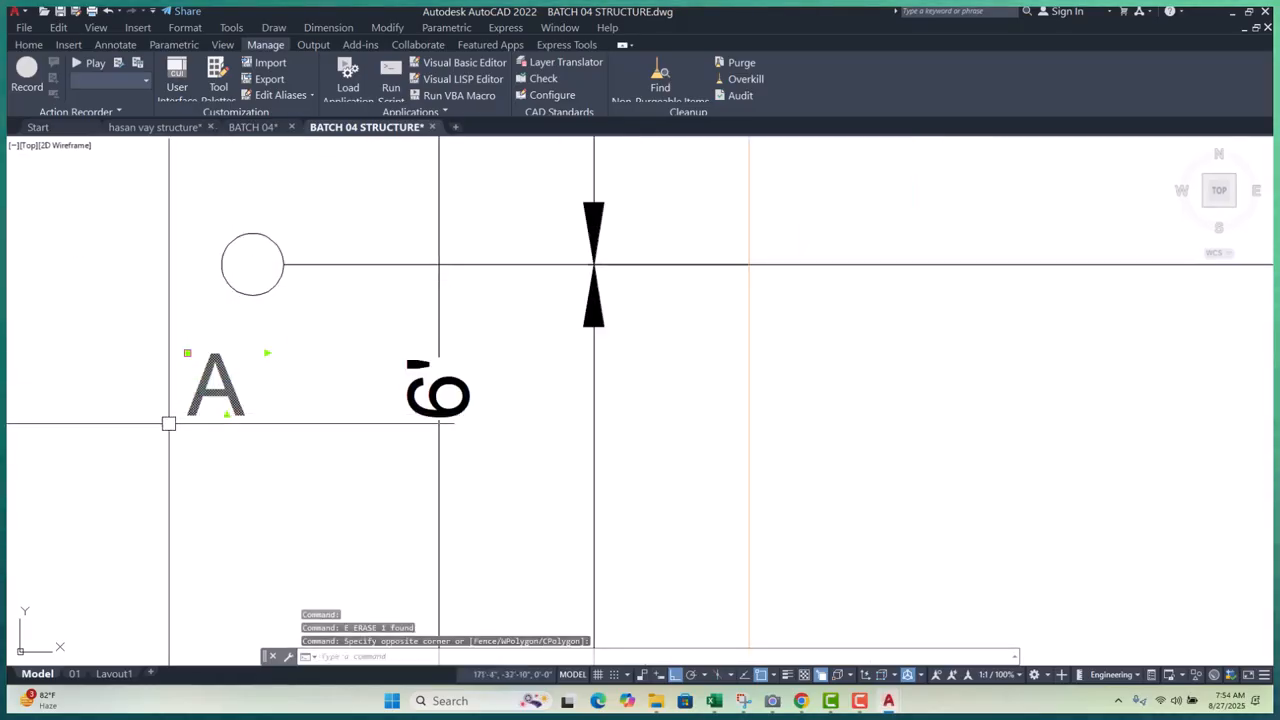
pyautogui.hotkey('ctrl', 'x')
pyautogui.hotkey('ctrl', 'v')
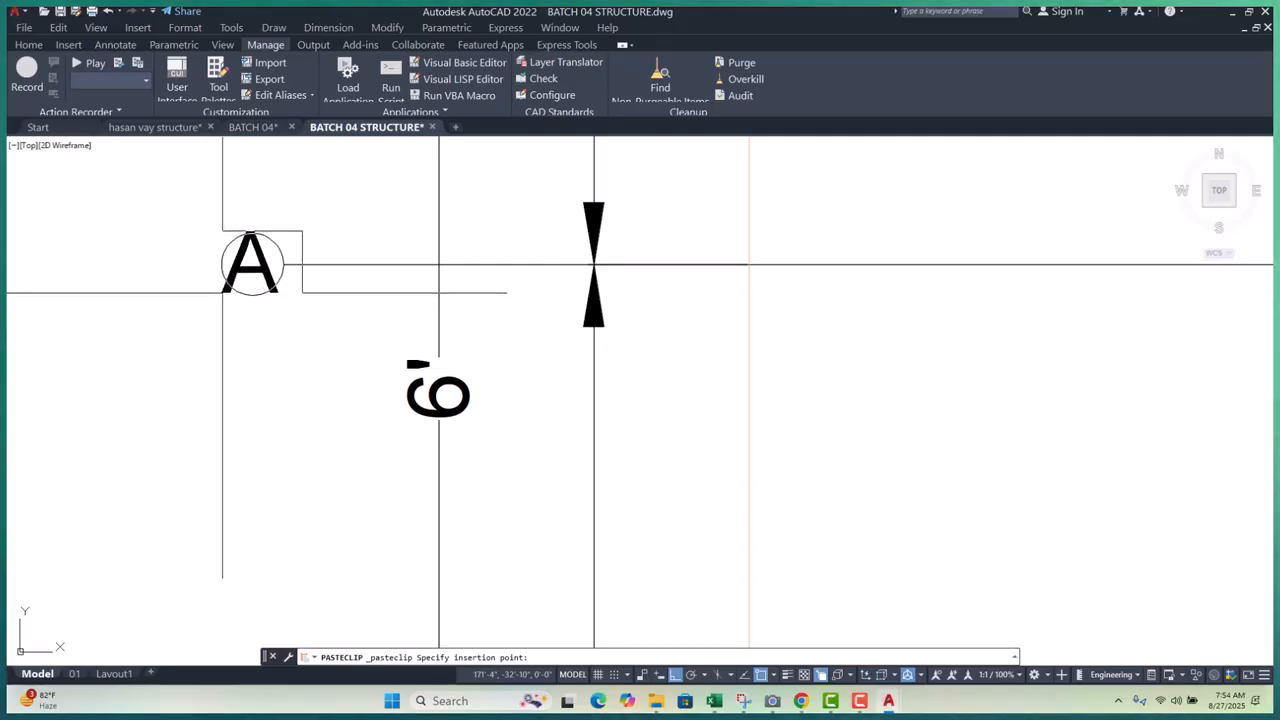
pyautogui.click(222, 293)
pyautogui.scroll(-8, 205, 317)
# - Clear pending selections and undo cutting the A text
pyautogui.moveTo(427, 326); pyautogui.dragTo(277, 336, button='middle')
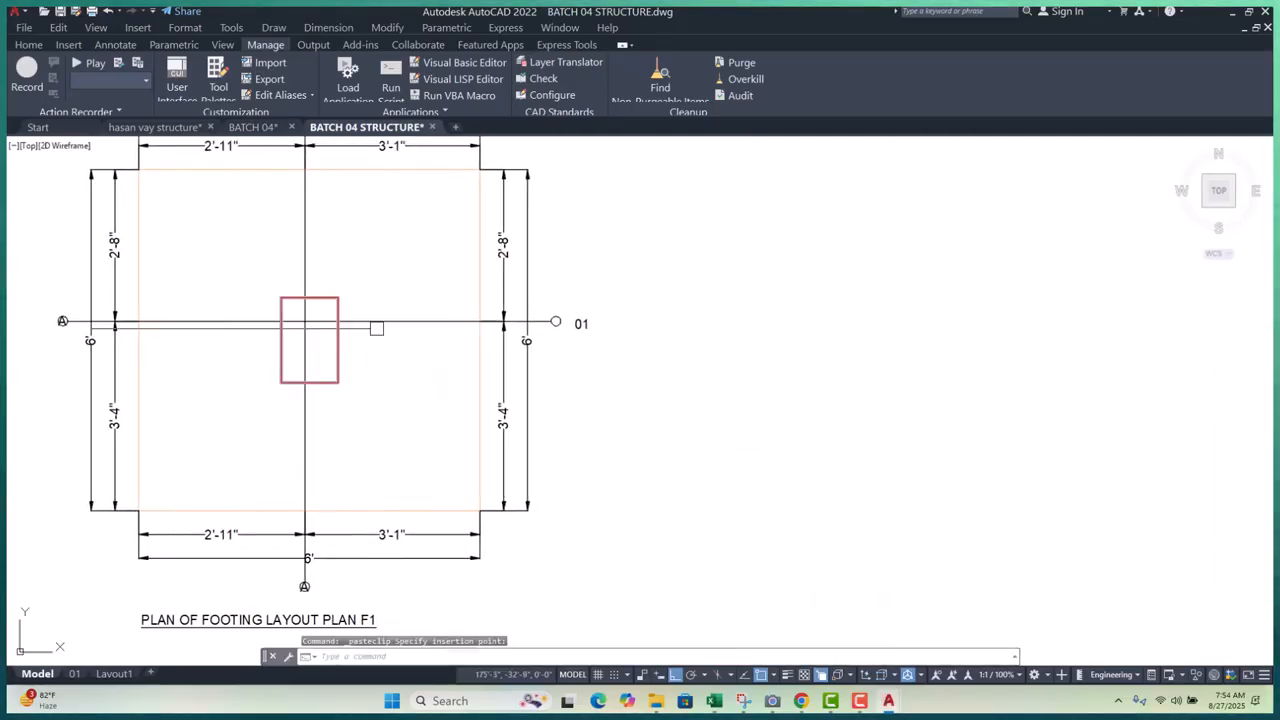
pyautogui.scroll(8, 588, 312)
pyautogui.scroll(-8, 611, 320)
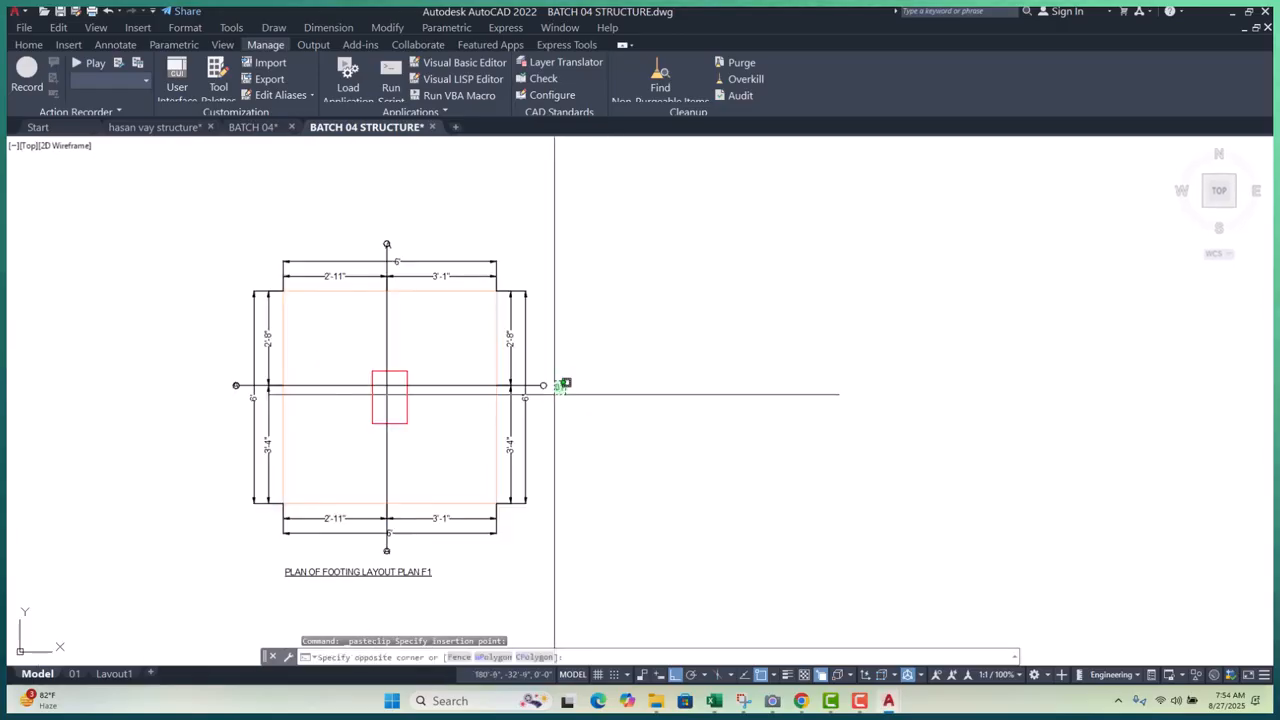
pyautogui.scroll(7, 550, 394)
pyautogui.press('Escape')
pyautogui.scroll(-7, 604, 384)
pyautogui.press('Escape')
pyautogui.press('Escape')
pyautogui.press('Escape')
pyautogui.scroll(7, 243, 398)
pyautogui.scroll(3, 355, 327)
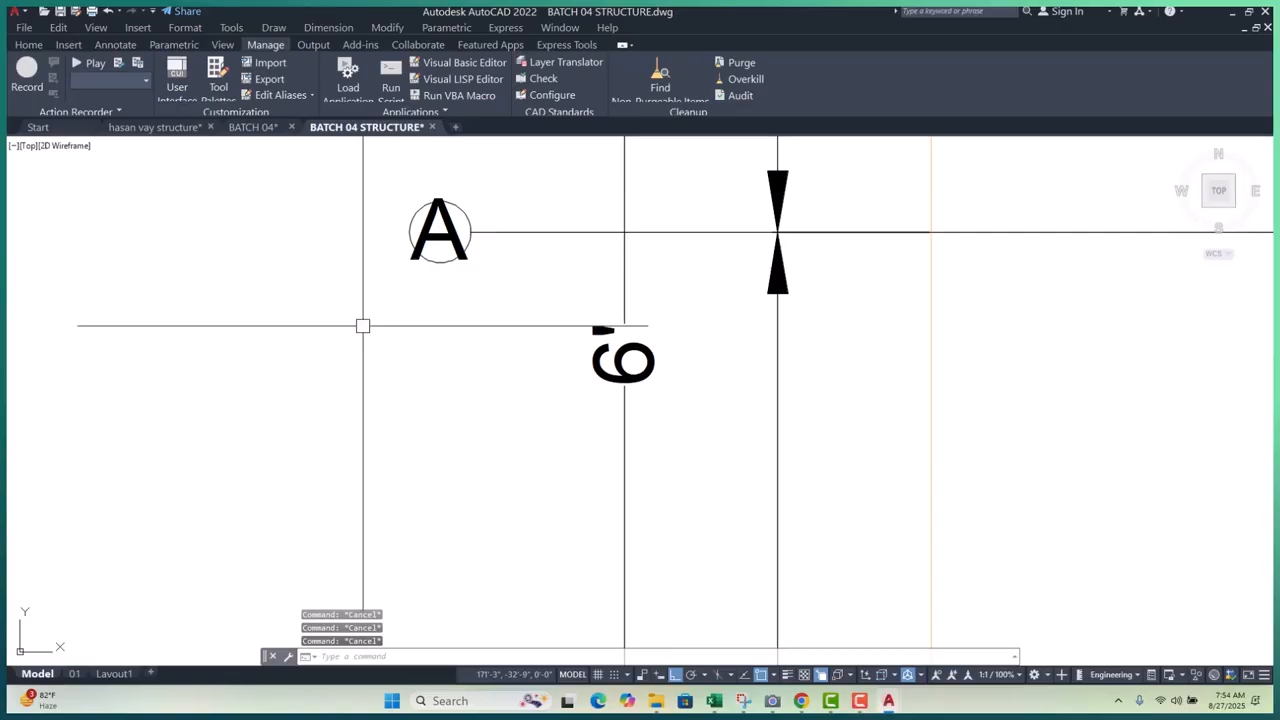
pyautogui.hotkey('ctrl', 'z')
pyautogui.hotkey('ctrl', 'z')
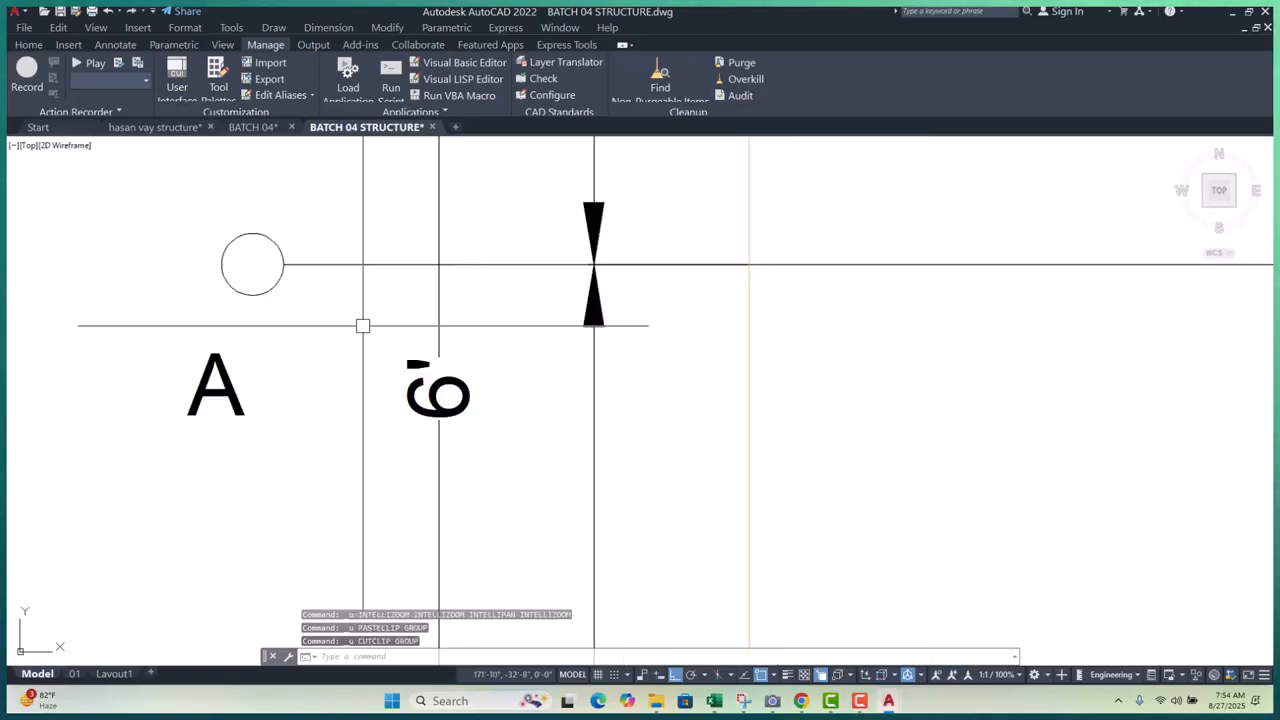
pyautogui.hotkey('ctrl', 'z')
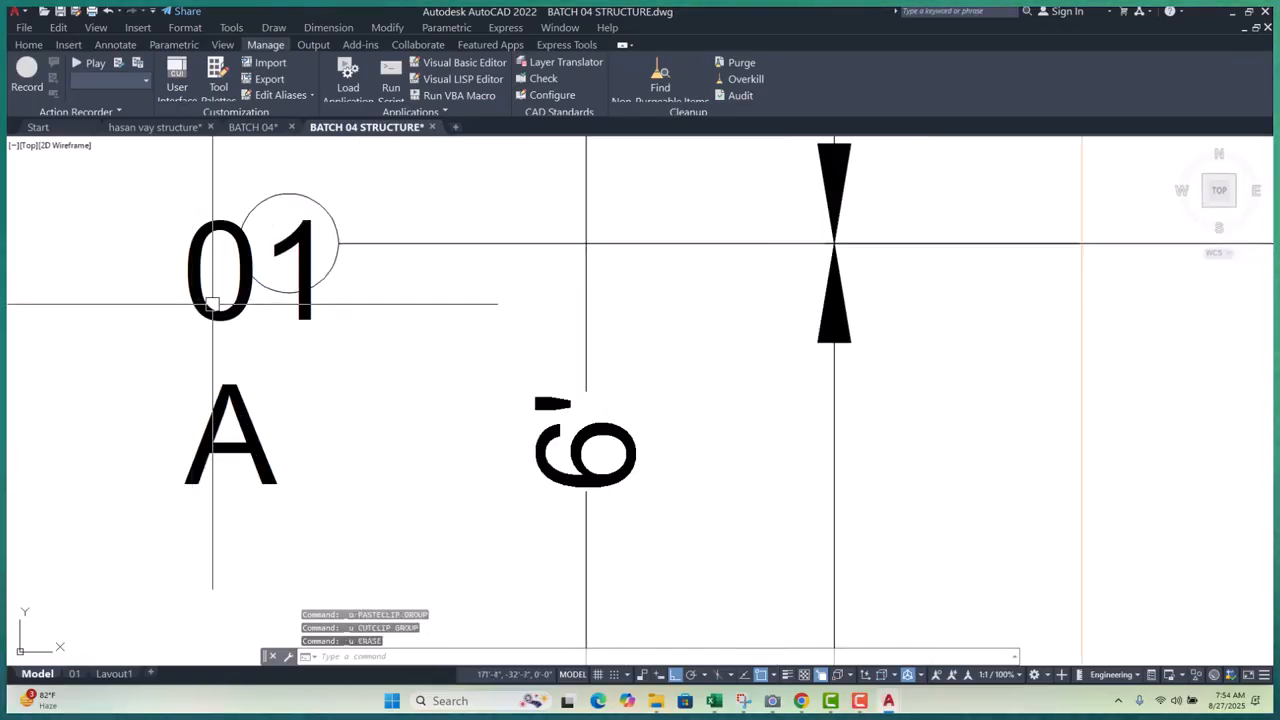
pyautogui.scroll(2, 195, 303)
# - Cut the 01 text and paste it into the right grid bubble
pyautogui.hotkey('ctrl', 'x')
pyautogui.hotkey('ctrl', 'v')
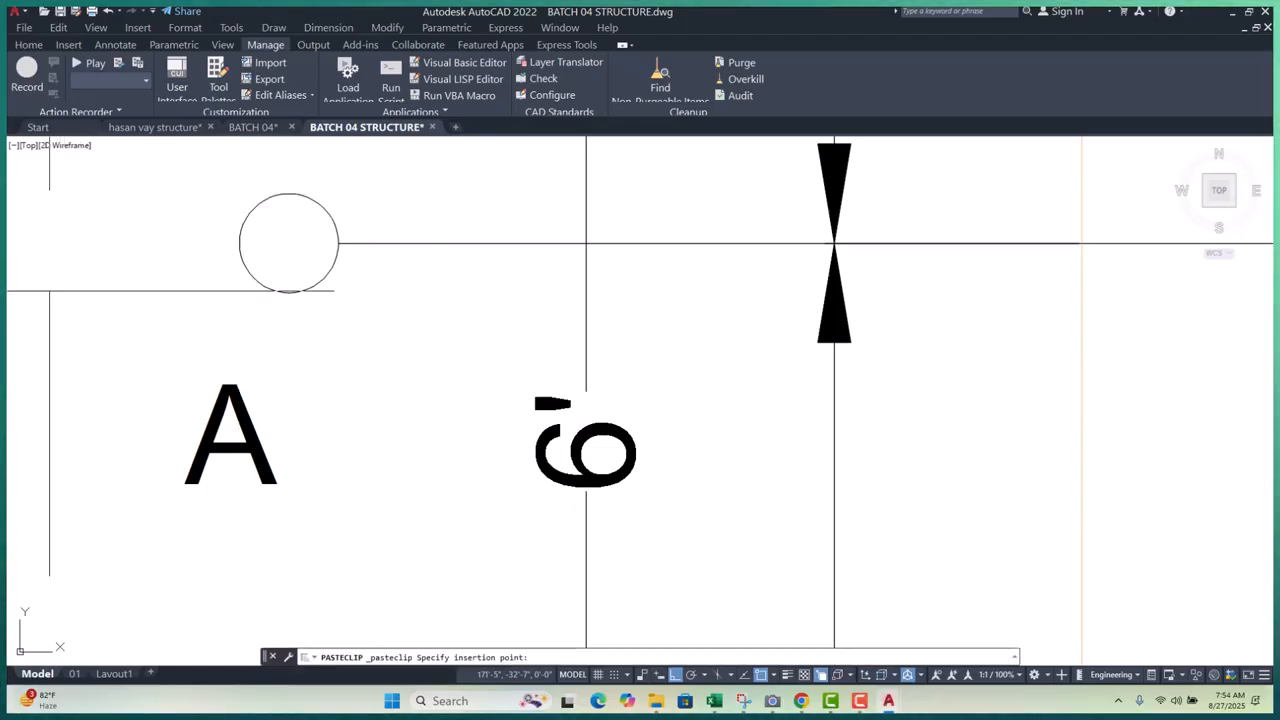
pyautogui.click(51, 291)
pyautogui.scroll(-10, 101, 291)
pyautogui.moveTo(226, 306)
pyautogui.mouseDown(button='middle')
pyautogui.moveTo(223, 373)
pyautogui.moveTo(263, 371)
pyautogui.moveTo(268, 402)
pyautogui.moveTo(317, 467)
pyautogui.mouseUp(button='middle')
pyautogui.scroll(-2, 223, 373)
pyautogui.scroll(2, 265, 418)
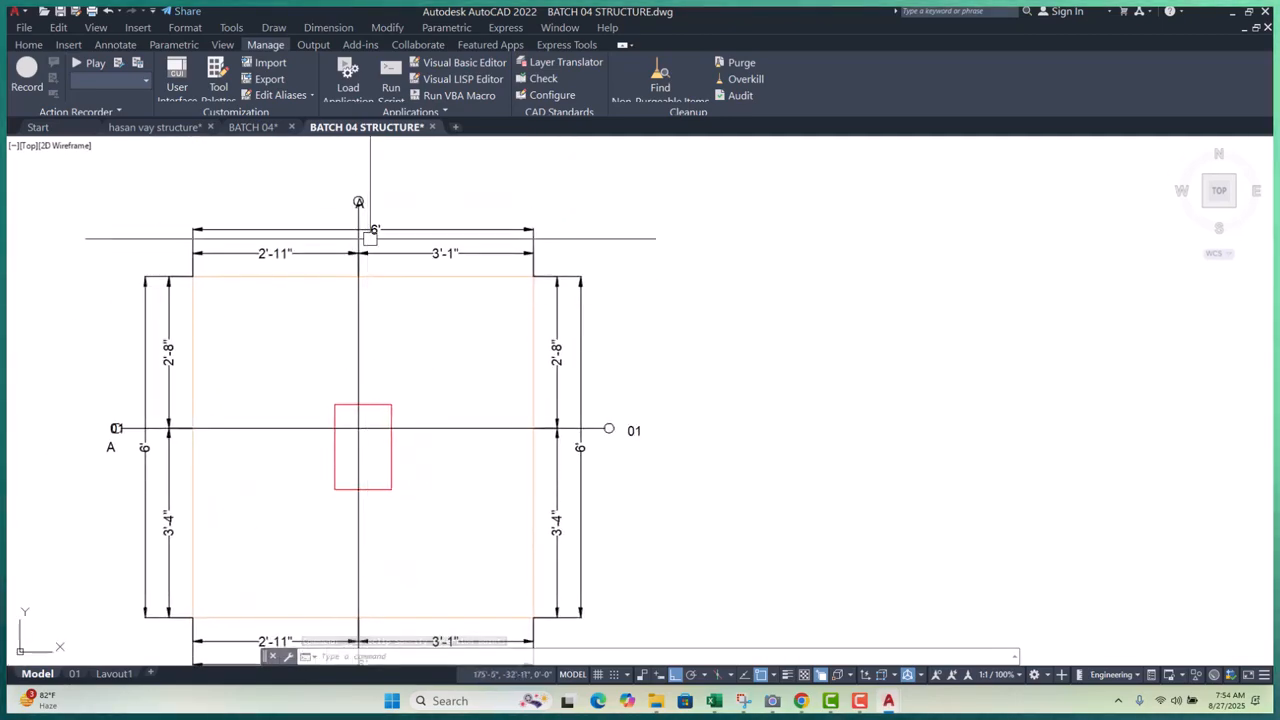
pyautogui.scroll(10, 368, 247)
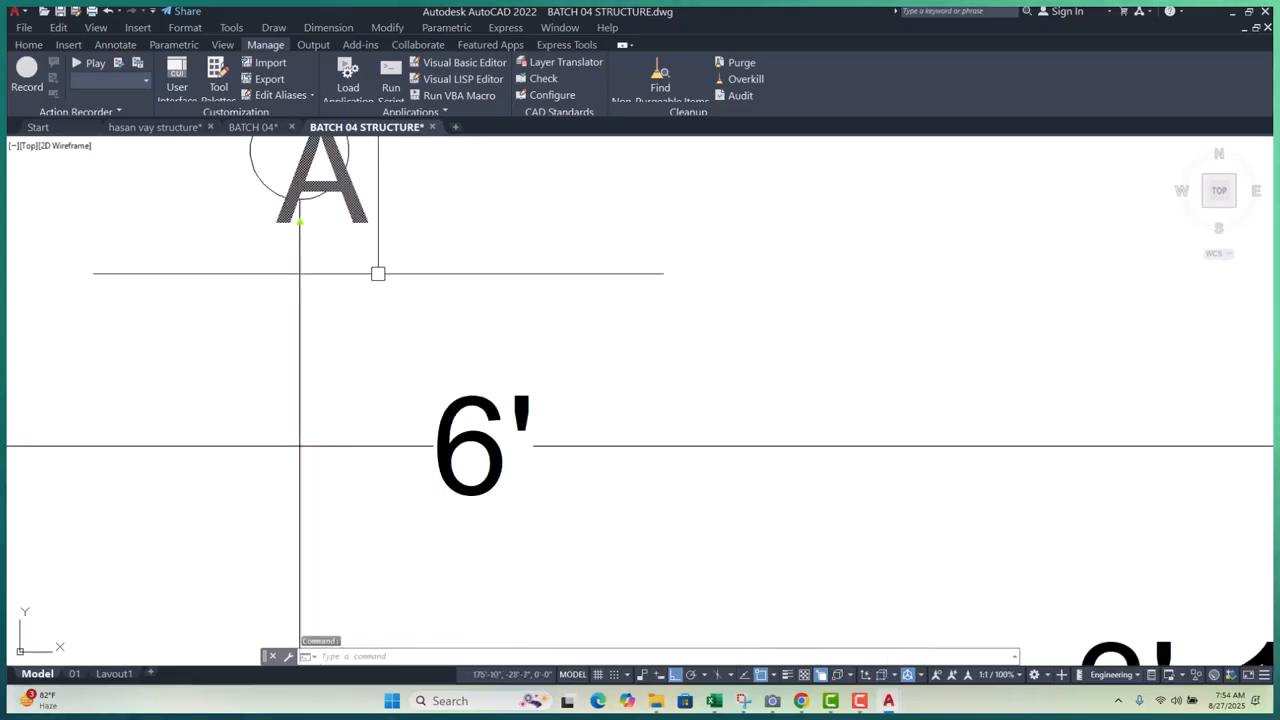
pyautogui.scroll(-6, 368, 366)
pyautogui.scroll(6, 363, 275)
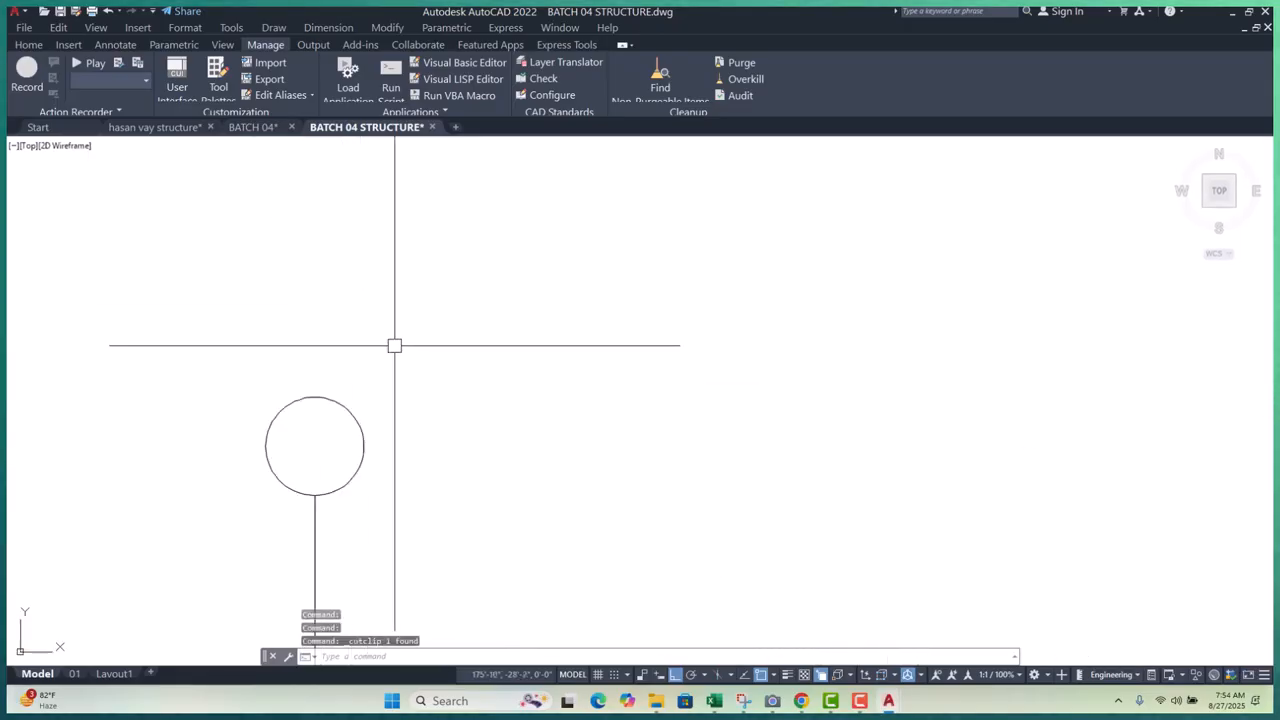
# - Paste the A text inside the empty top grid bubble
pyautogui.hotkey('ctrl', 'v')
pyautogui.scroll(6, 271, 449)
pyautogui.scroll(-4, 317, 475)
pyautogui.click(315, 474)
pyautogui.scroll(-11, 268, 364)
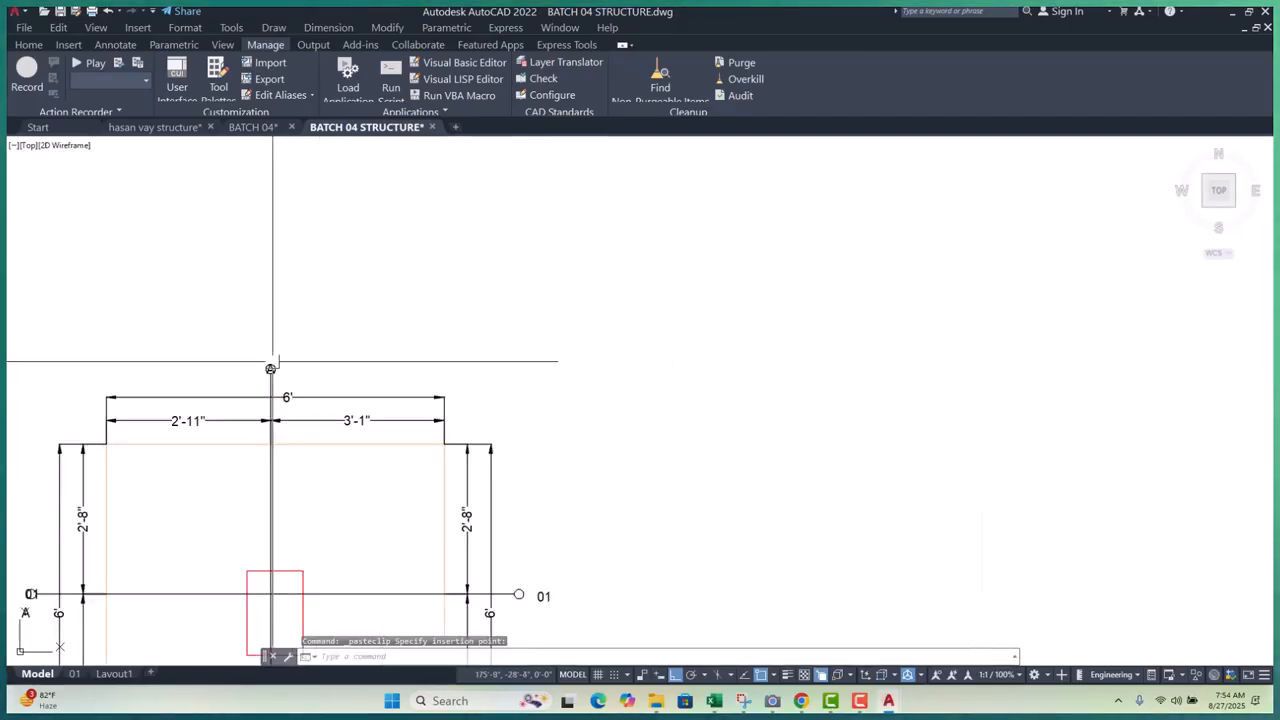
pyautogui.scroll(-3, 441, 432)
pyautogui.scroll(9, 208, 445)
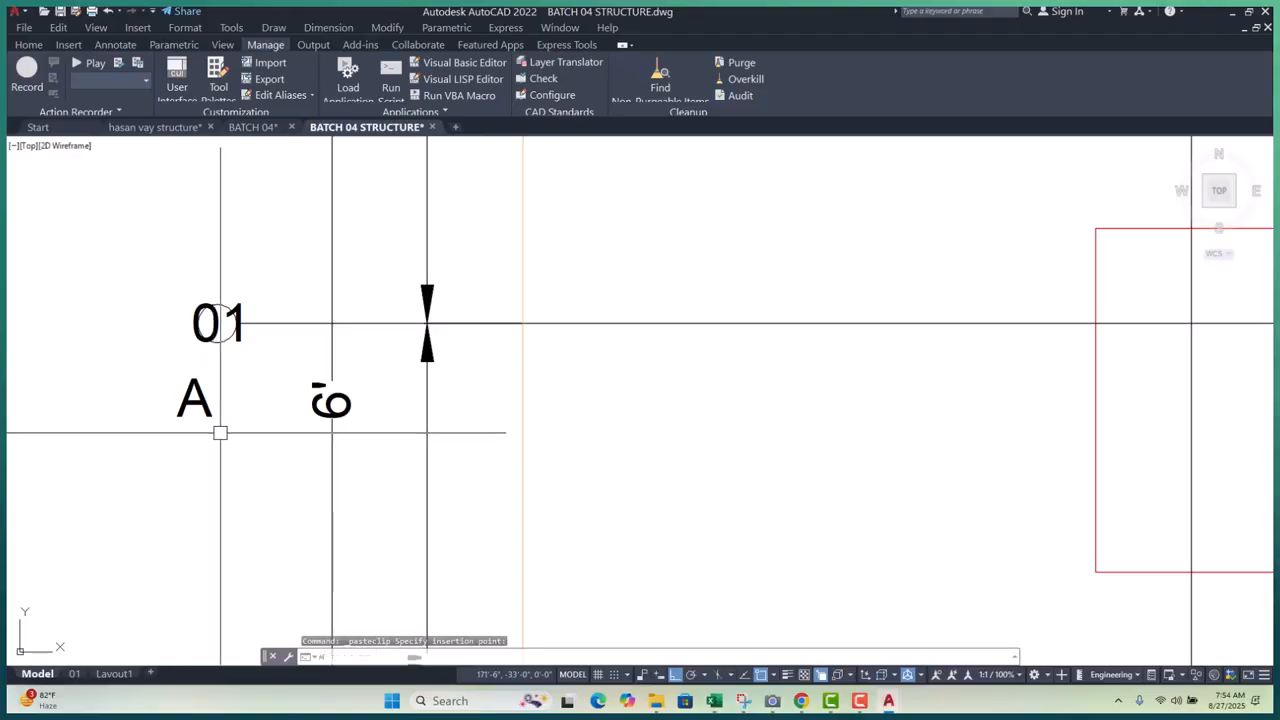
pyautogui.scroll(5, 247, 344)
# - Match the 01 label to another grid label's properties and check its text
pyautogui.click(234, 314)
pyautogui.scroll(-11, 200, 345)
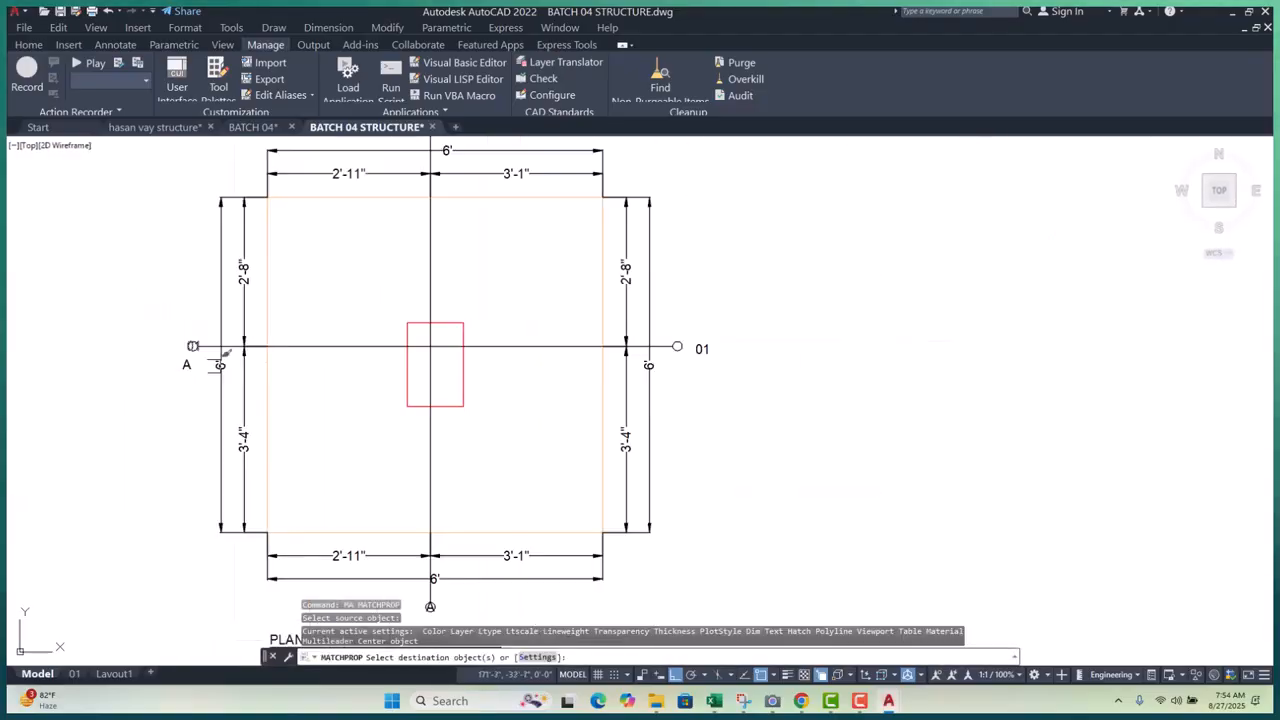
pyautogui.scroll(6, 712, 344)
pyautogui.click(664, 371)
pyautogui.press('Escape')
pyautogui.press('Escape')
pyautogui.click(651, 380)
pyautogui.doubleClick(678, 386)
pyautogui.click(763, 429)
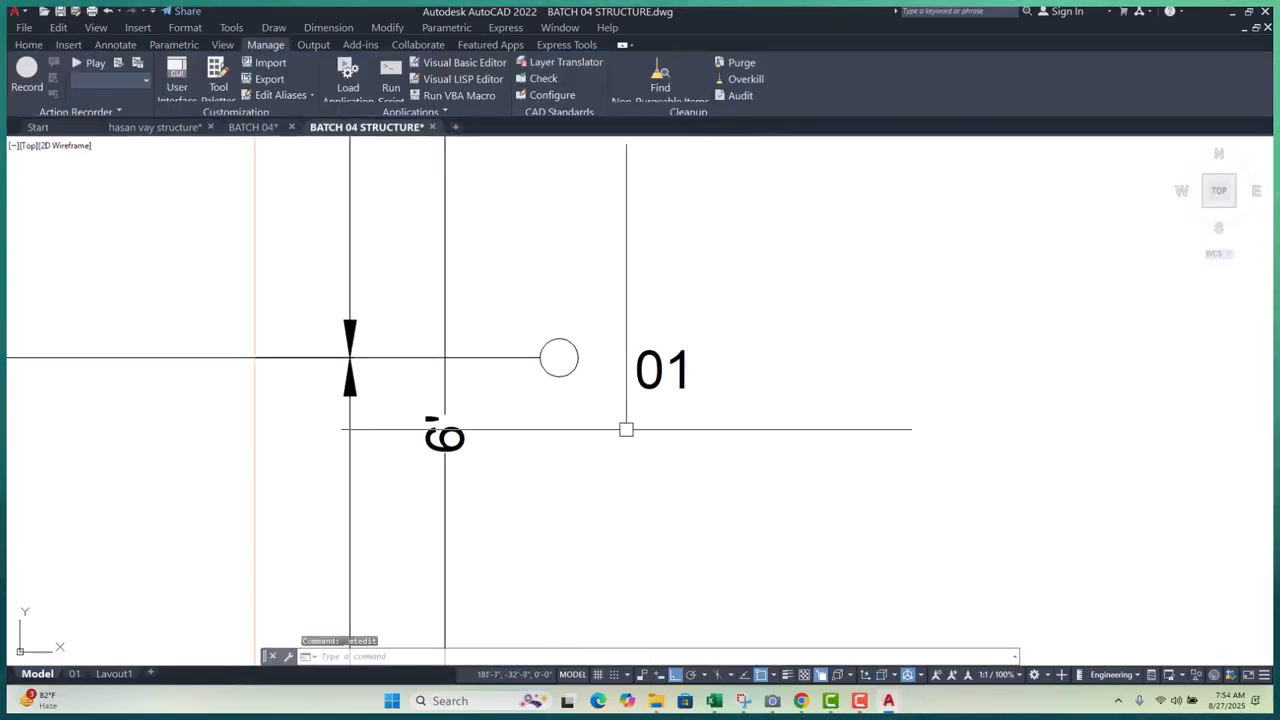
# - Cut the 01 label and paste it back inside its bubble circle
pyautogui.click(638, 381)
pyautogui.hotkey('ctrl', 'x')
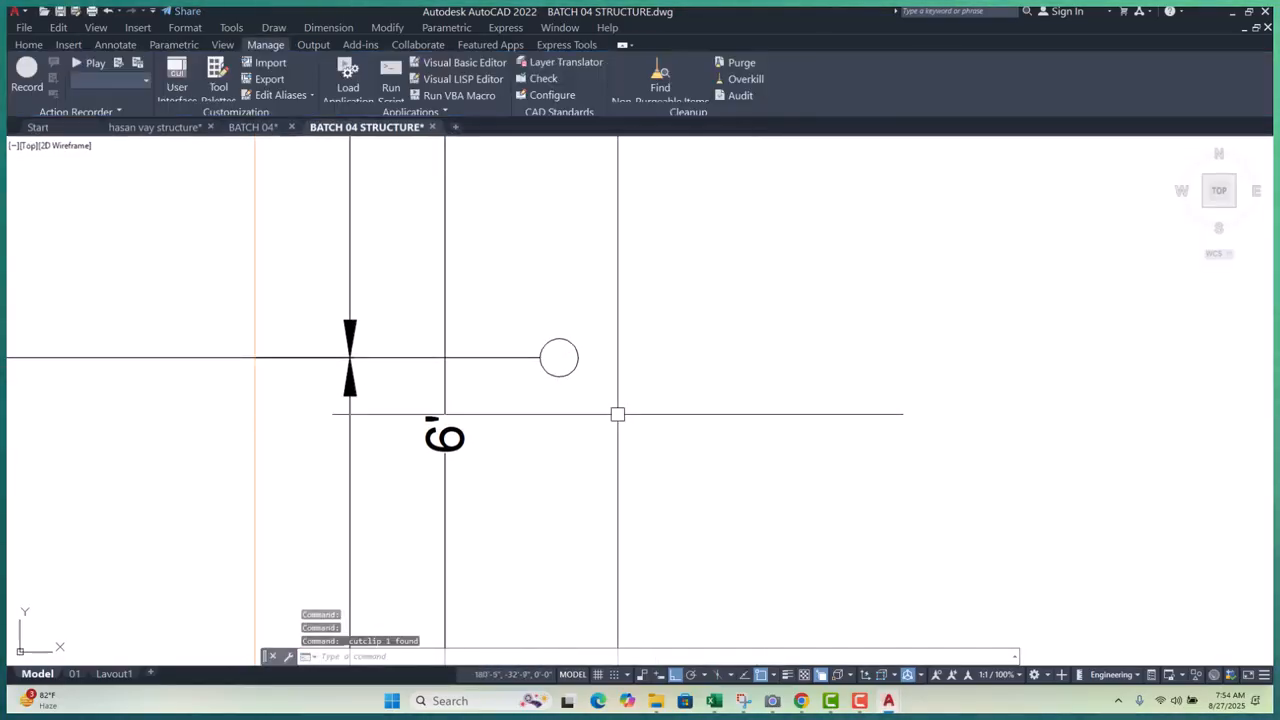
pyautogui.hotkey('ctrl', 'v')
pyautogui.scroll(4, 474, 371)
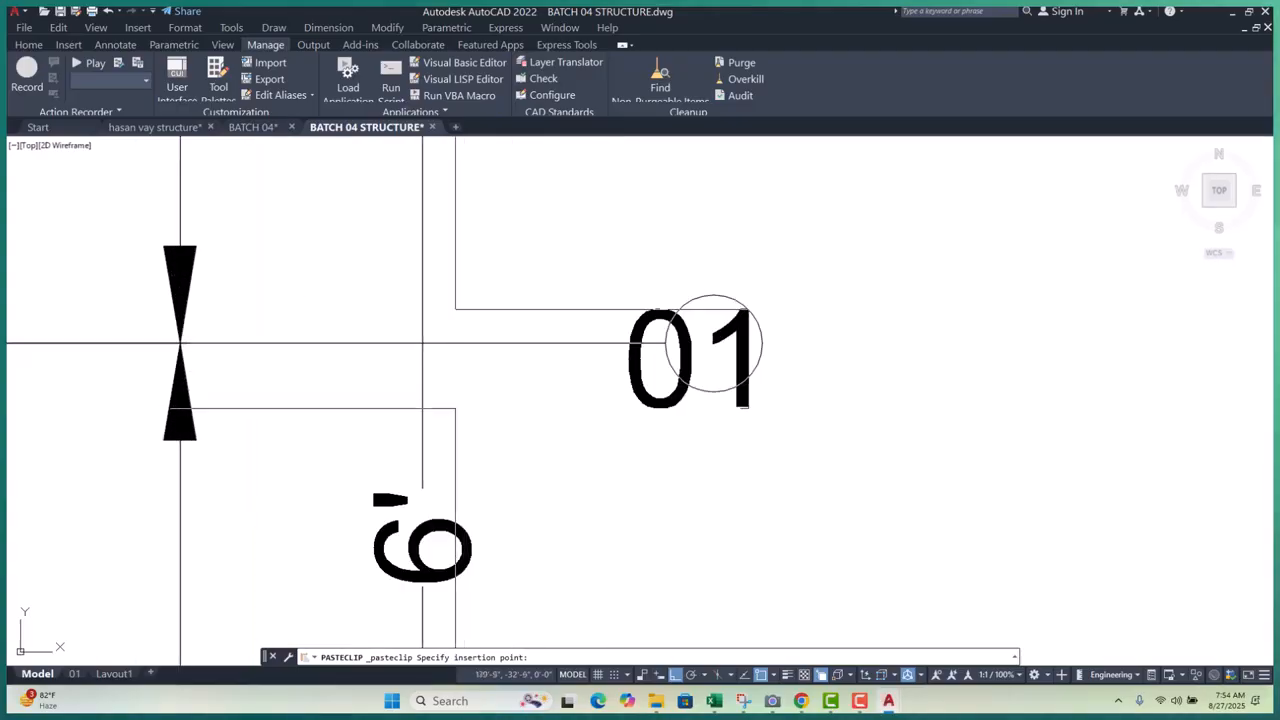
pyautogui.click(472, 394)
pyautogui.scroll(-2, 775, 306)
pyautogui.press('Escape')
pyautogui.press('Escape')
pyautogui.press('Escape')
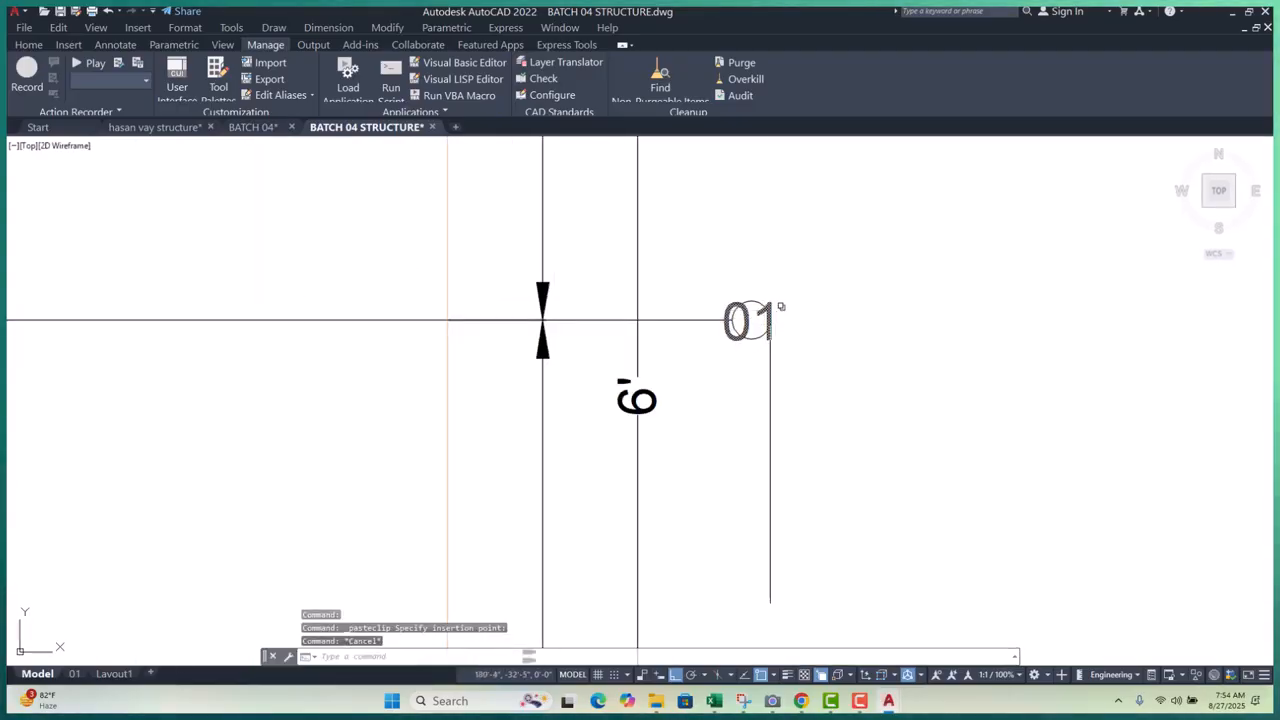
pyautogui.scroll(3, 771, 318)
# - Select the bubble circles around the 01 and A labels
pyautogui.click(706, 252)
pyautogui.scroll(-3, 697, 345)
pyautogui.scroll(-6, 693, 341)
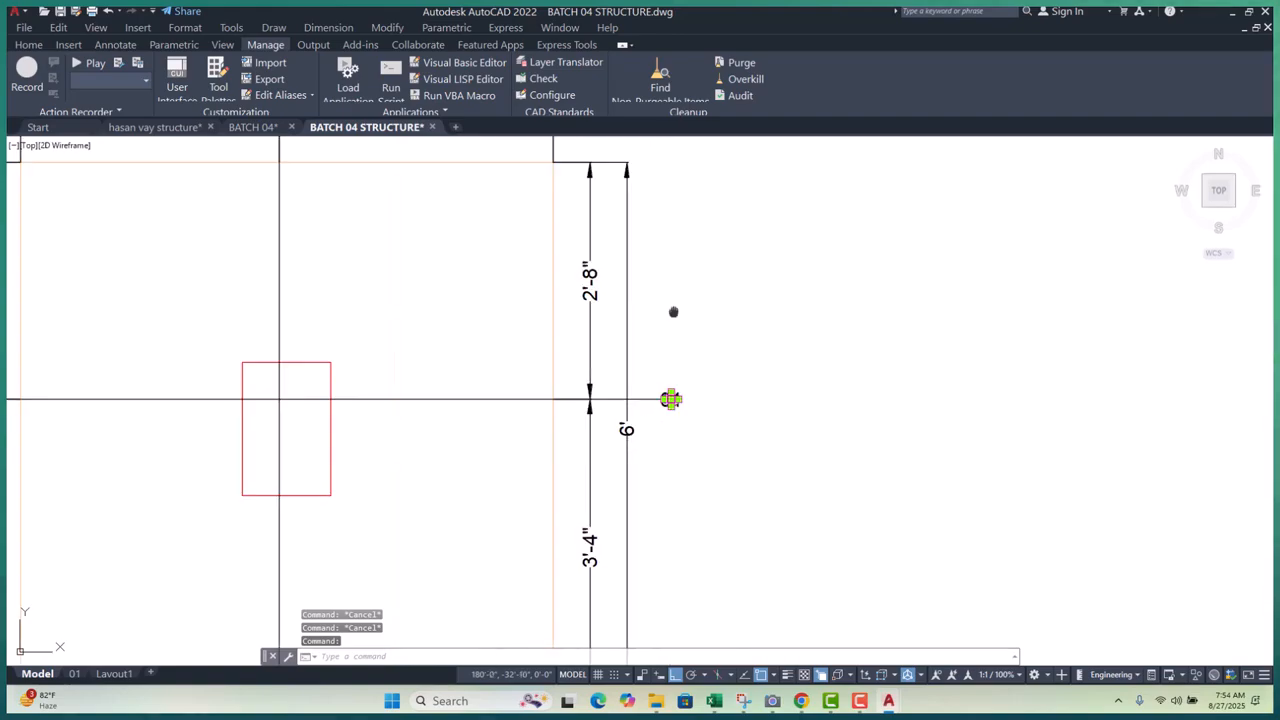
pyautogui.scroll(5, 600, 320)
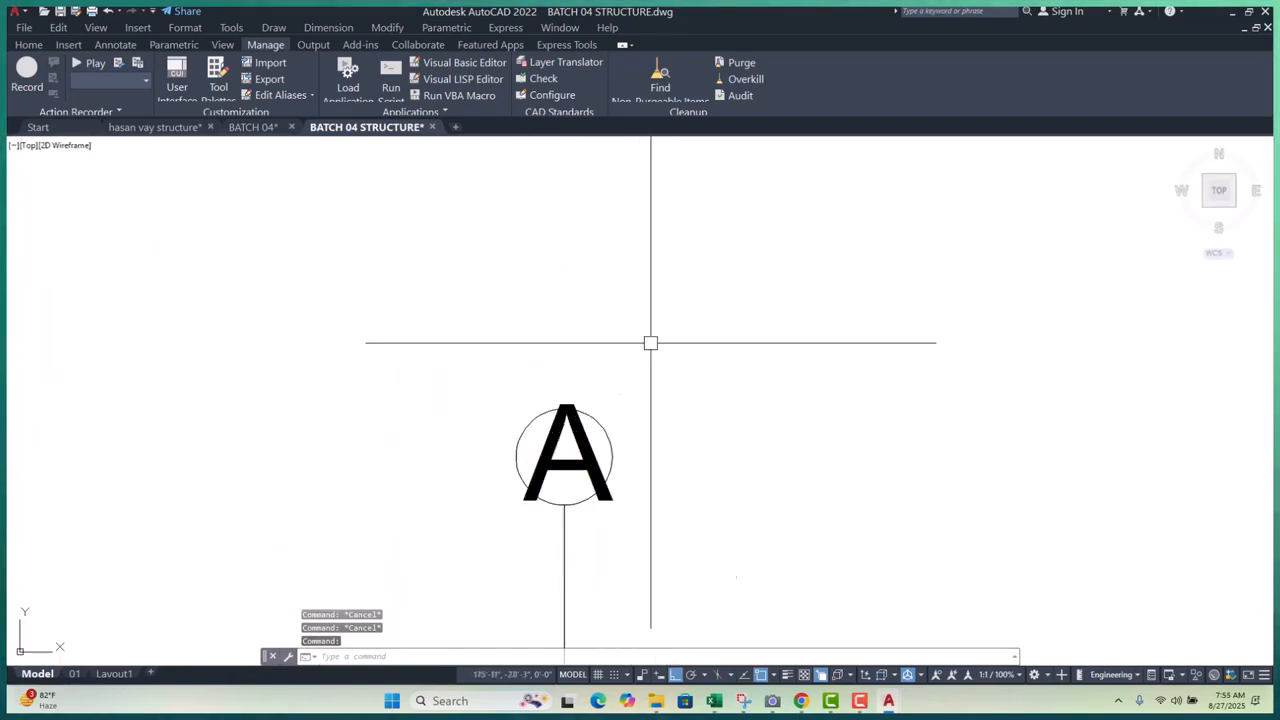
pyautogui.click(600, 426)
pyautogui.scroll(-7, 605, 318)
pyautogui.scroll(3, 472, 378)
pyautogui.scroll(-3, 429, 491)
pyautogui.scroll(8, 528, 394)
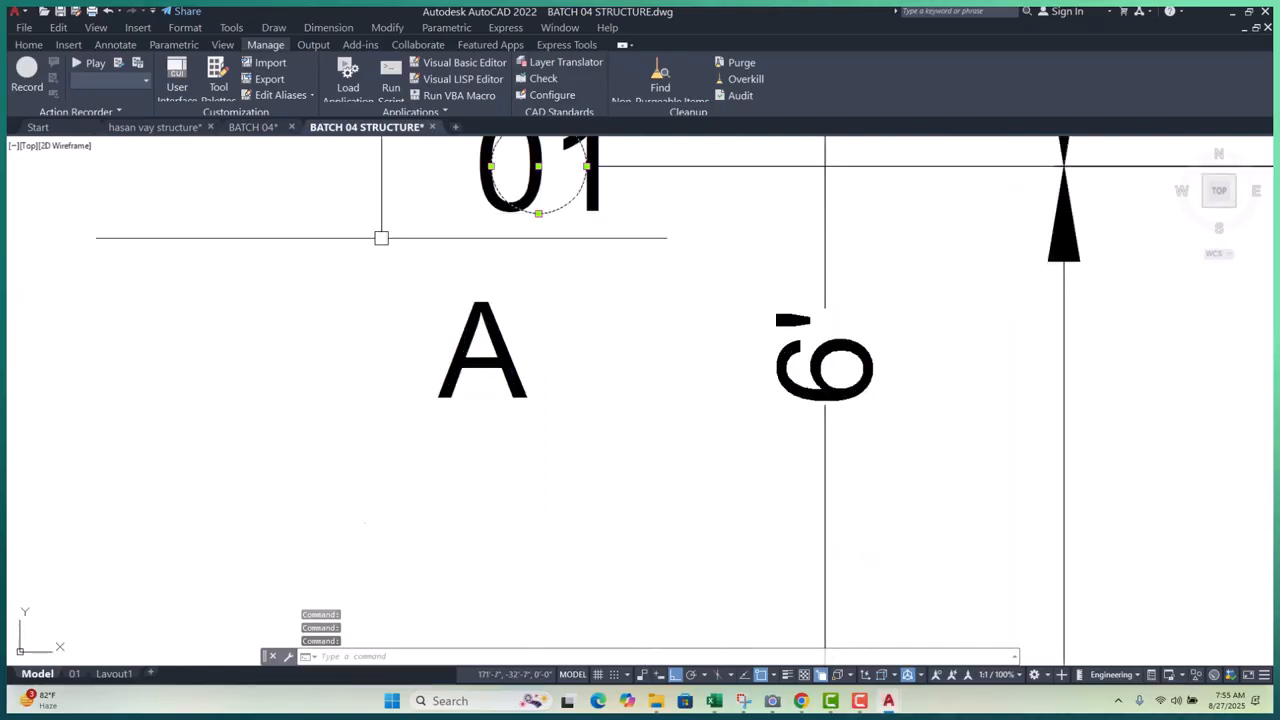
pyautogui.scroll(-4, 540, 360)
pyautogui.scroll(5, 590, 369)
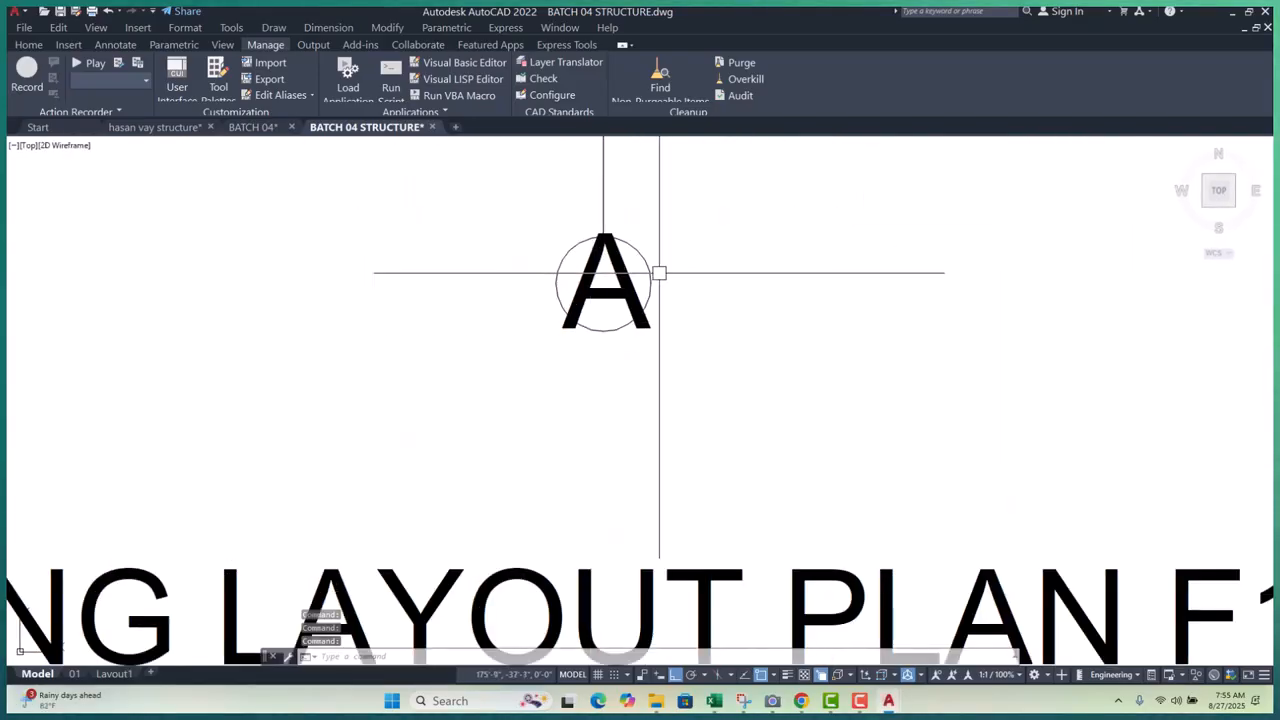
# - In Properties, change the selected bubble circles' radius to 3, then settle on 2
pyautogui.write('pr')
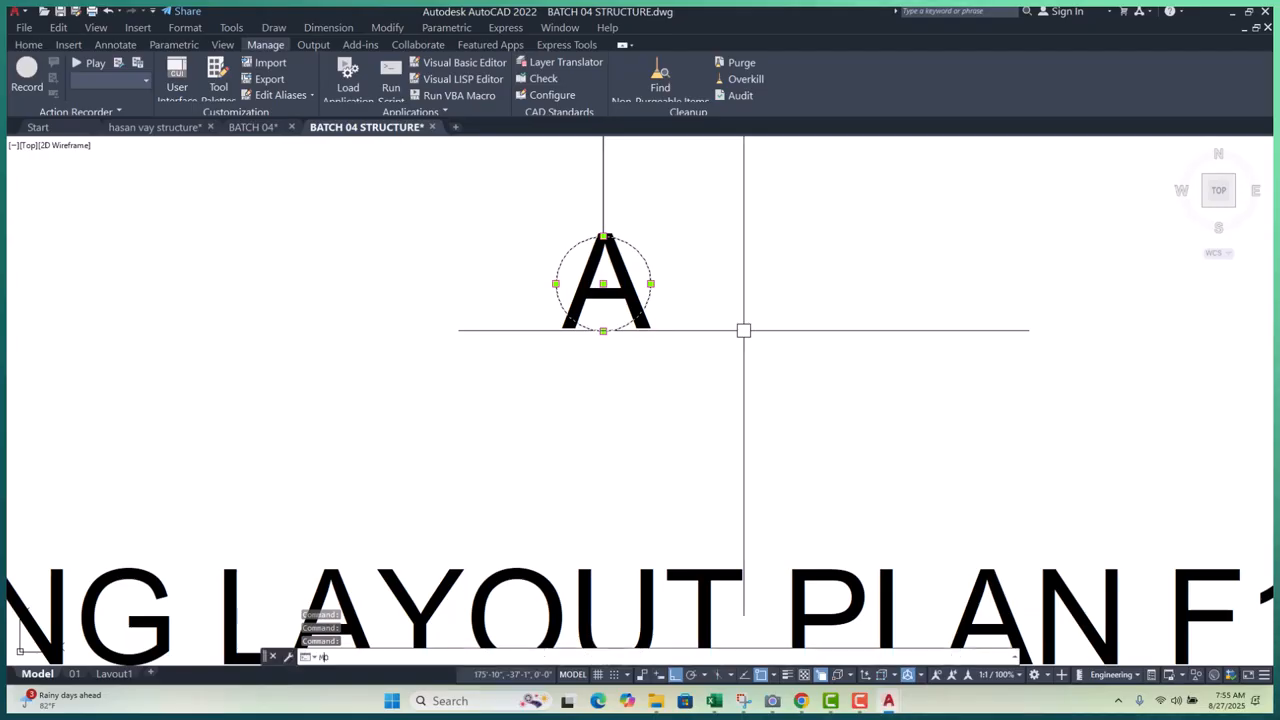
pyautogui.press('Return')
pyautogui.scroll(-3, 341, 250)
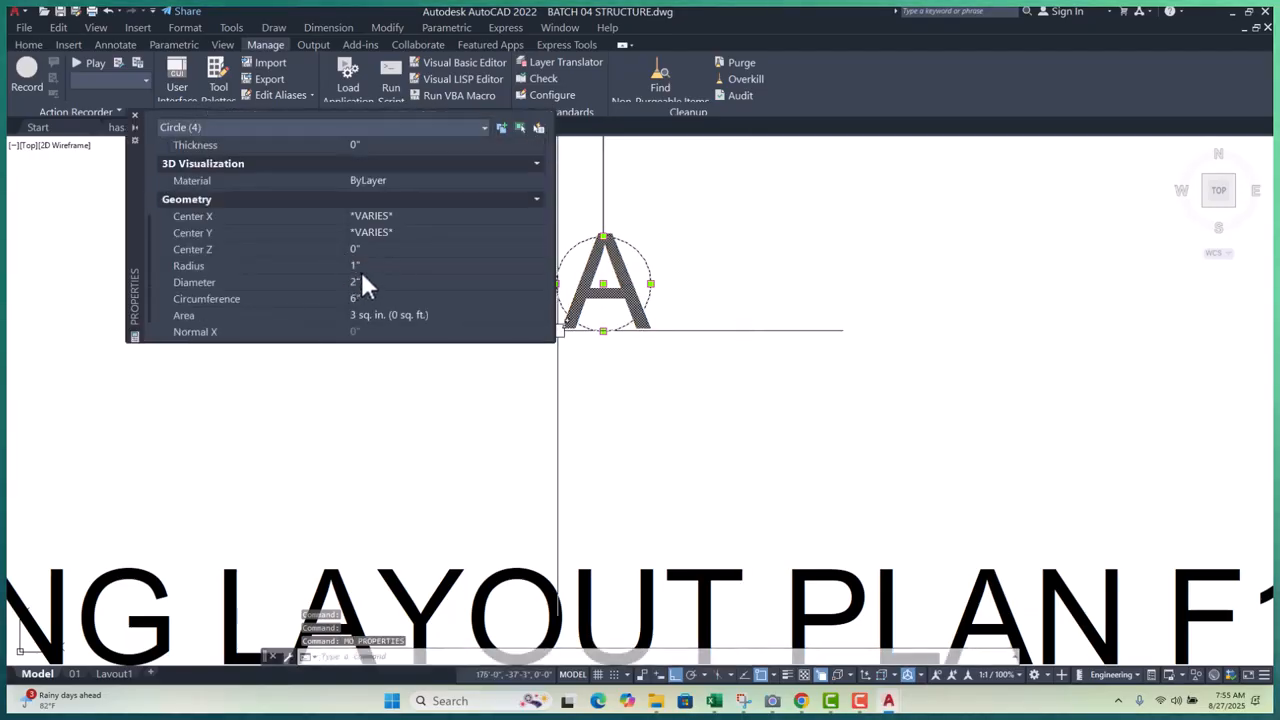
pyautogui.click(379, 265)
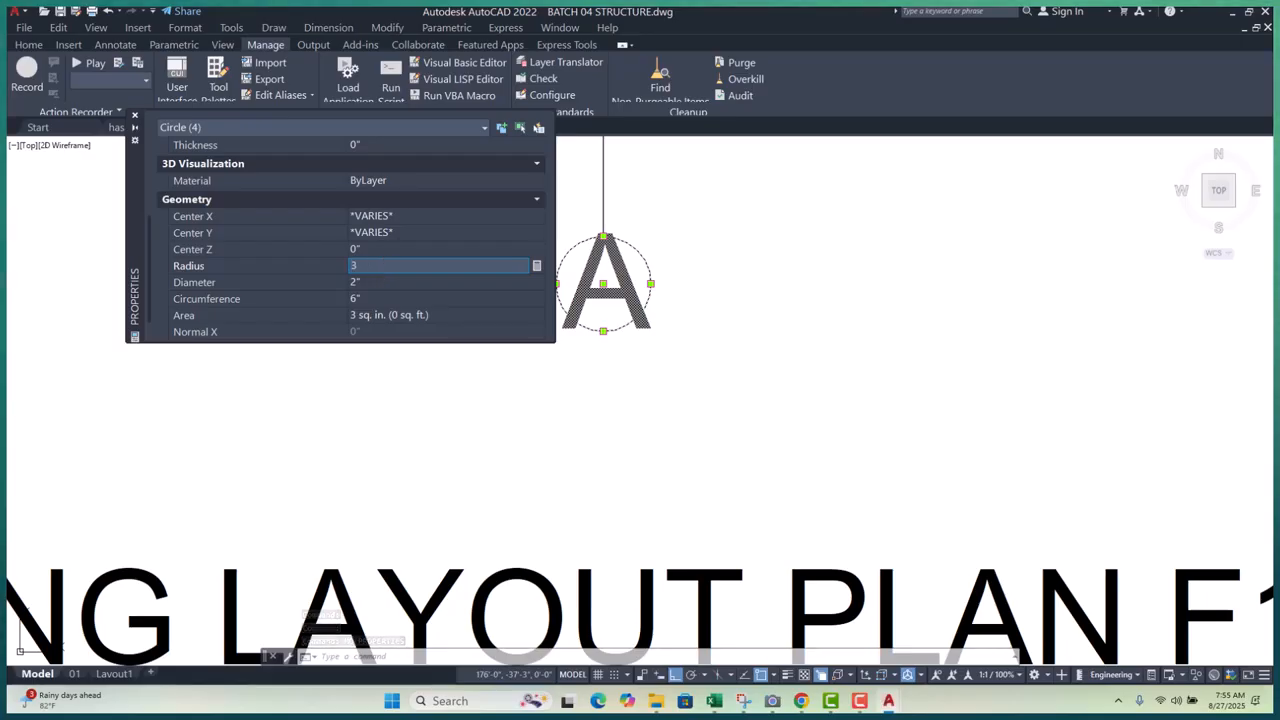
pyautogui.write('3')
pyautogui.press('Tab')
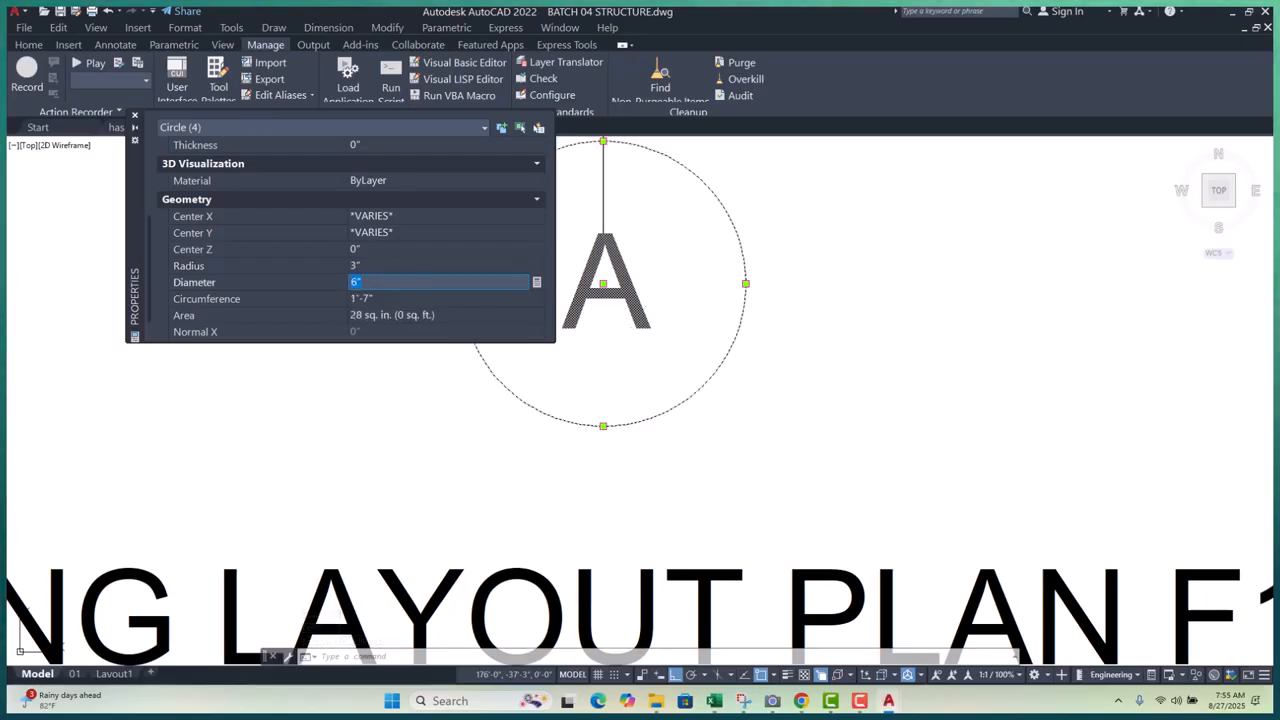
pyautogui.click(371, 265)
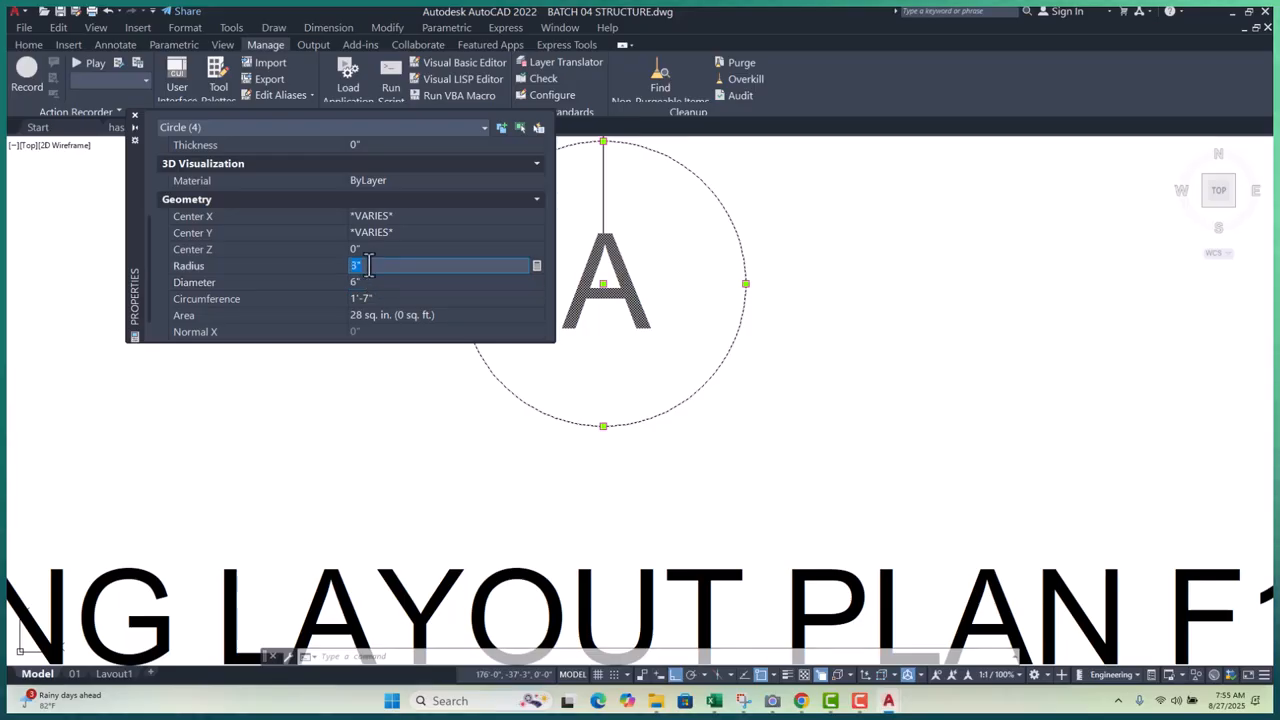
pyautogui.write('2')
pyautogui.press('Tab')
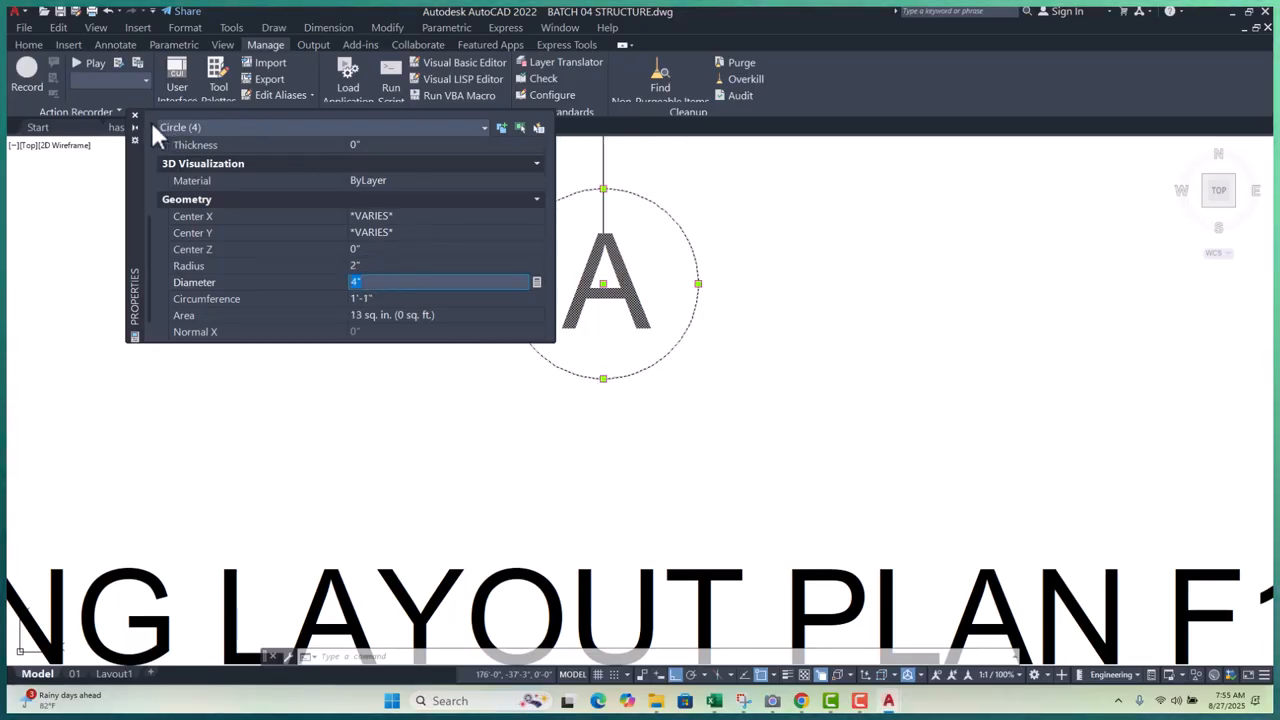
pyautogui.click(135, 115)
pyautogui.scroll(-8, 493, 496)
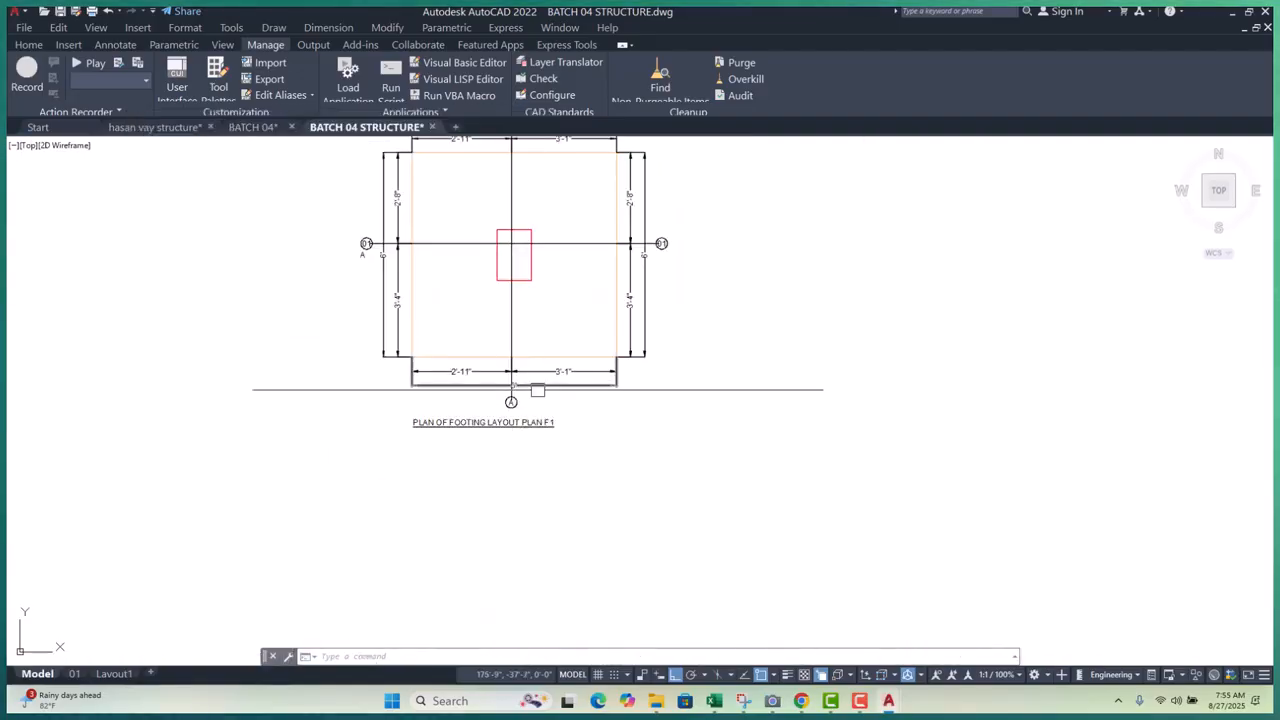
# - Move the window-selected 01 grid bubble to a new spot near its grid line
pyautogui.scroll(8, 371, 328)
pyautogui.click(285, 380)
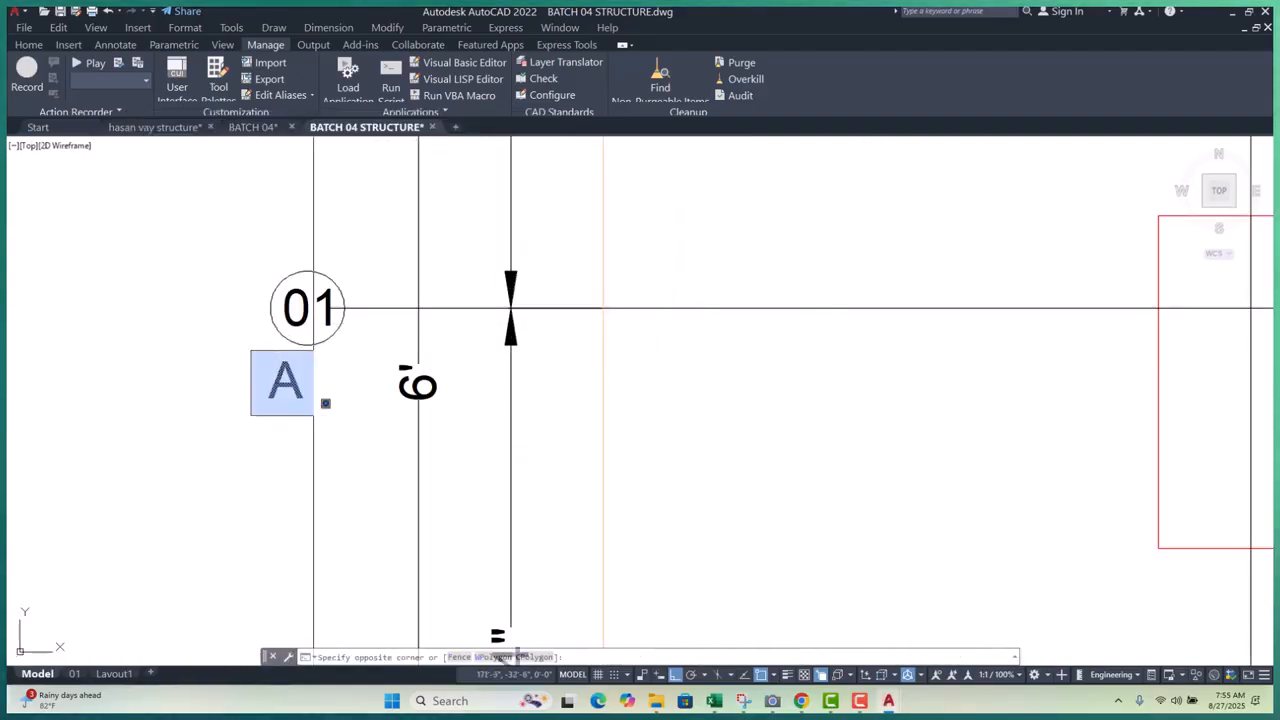
pyautogui.moveTo(212, 220); pyautogui.dragTo(367, 403)
pyautogui.scroll(6, 346, 309)
pyautogui.write('m')
pyautogui.press('Return')
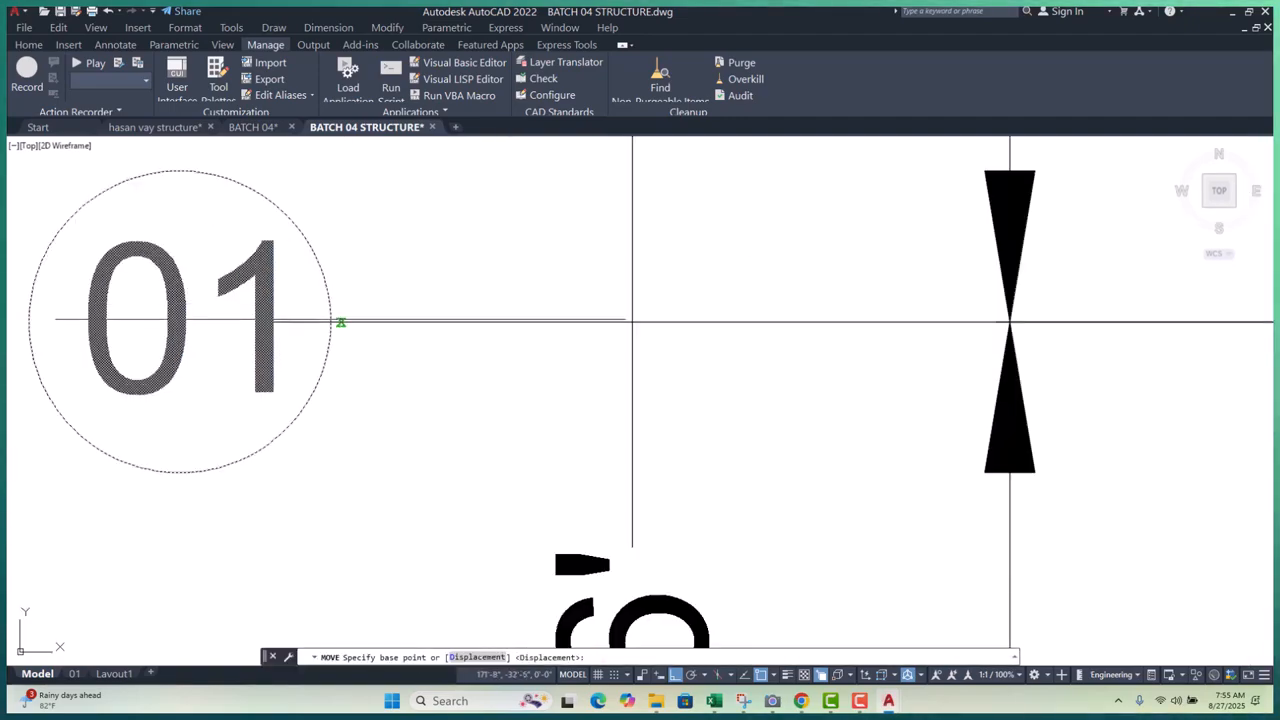
pyautogui.click(331, 320)
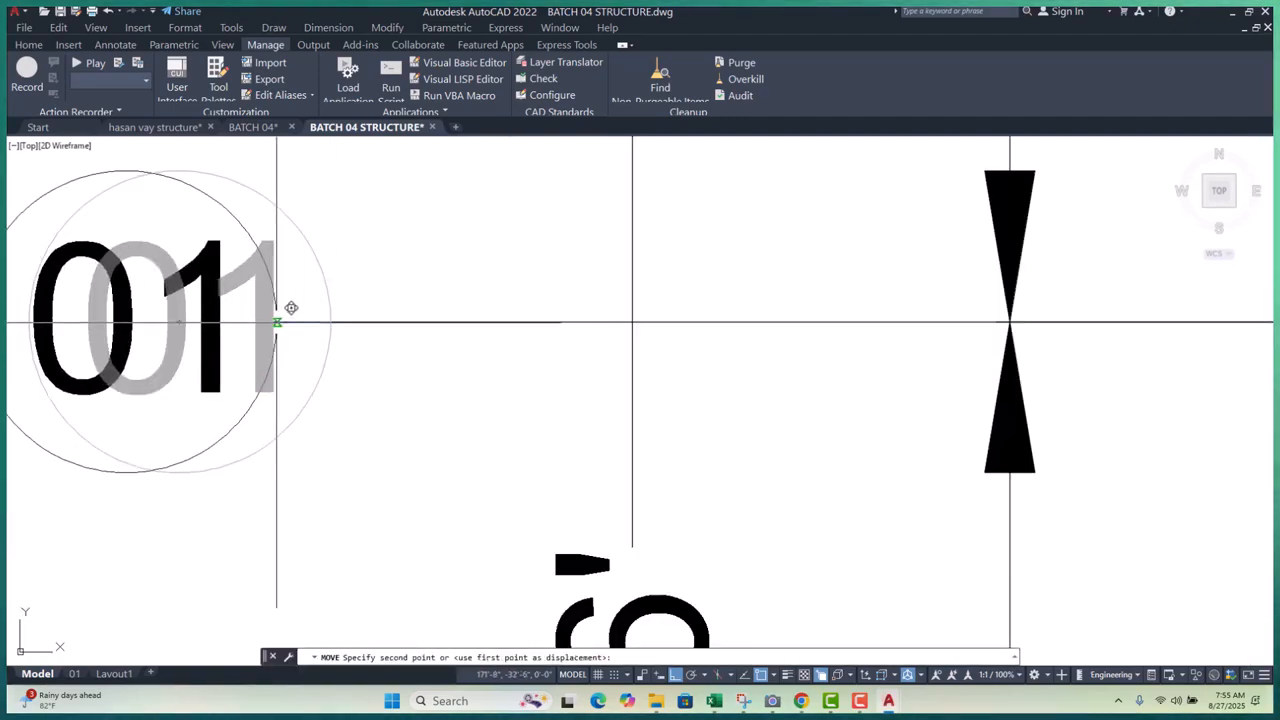
pyautogui.scroll(6, 281, 306)
pyautogui.scroll(2, 281, 306)
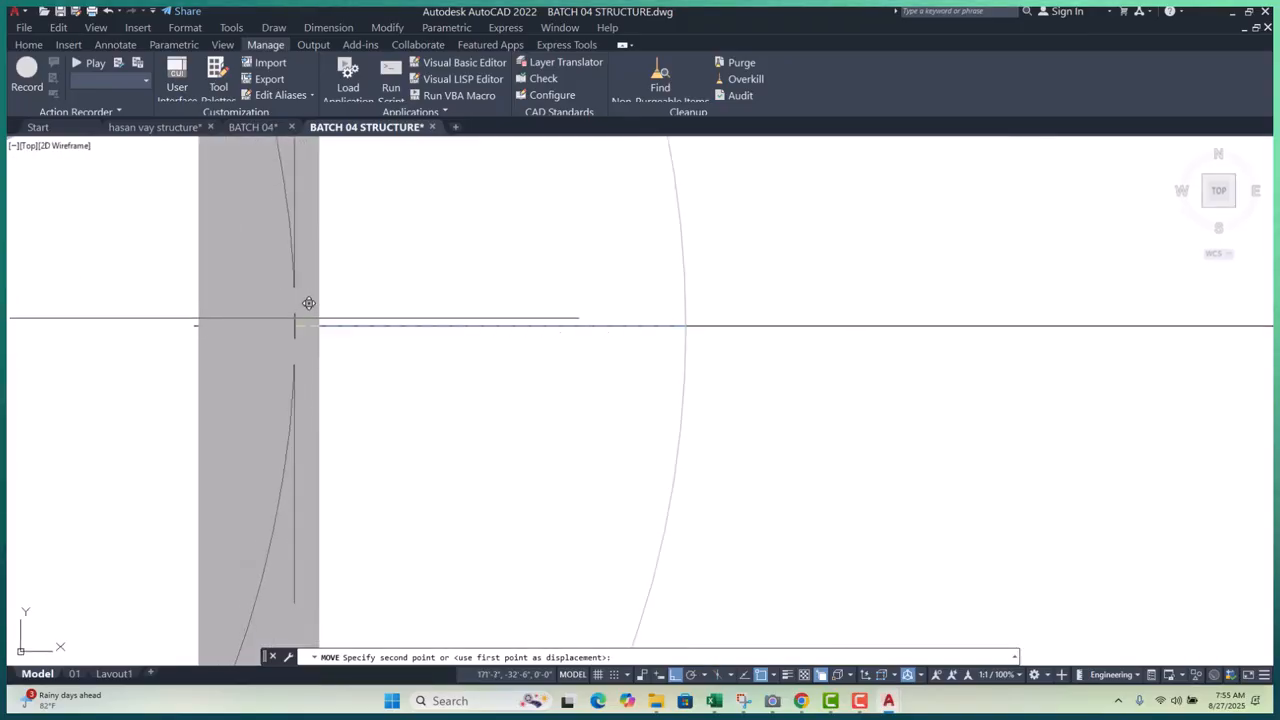
pyautogui.scroll(-8, 297, 321)
pyautogui.scroll(2, 240, 327)
pyautogui.click(226, 328)
pyautogui.scroll(-6, 365, 331)
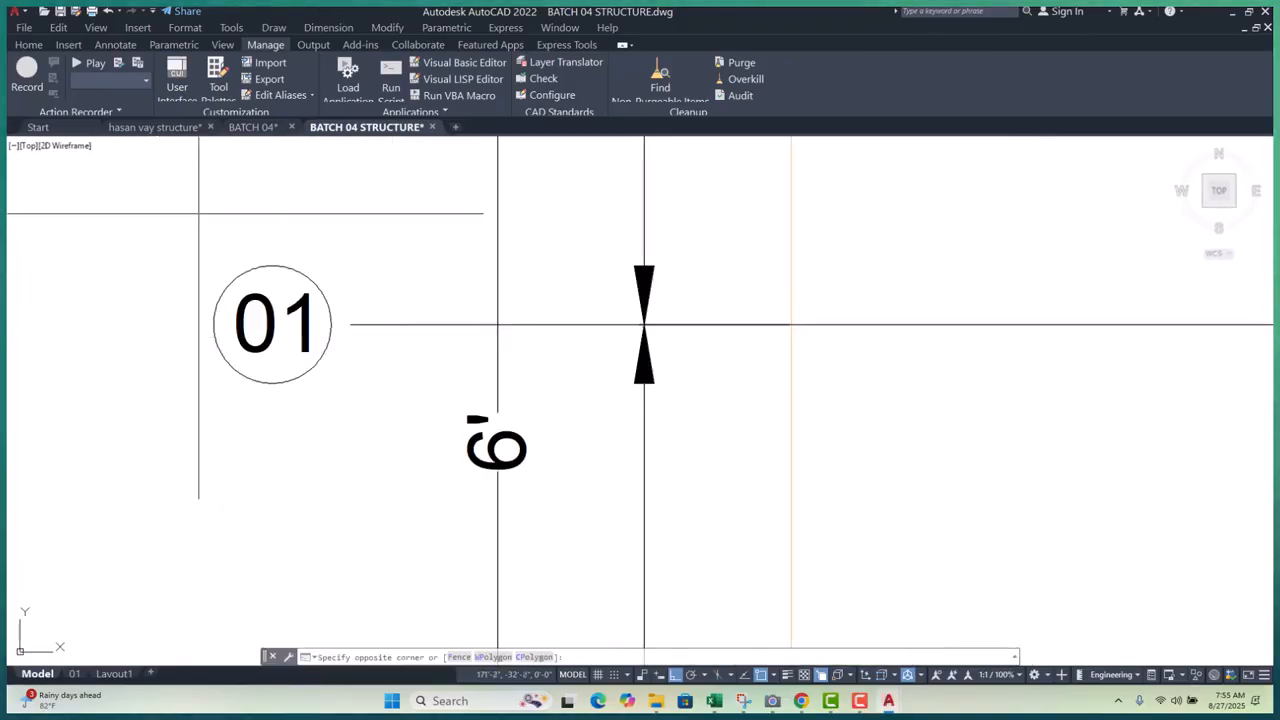
# - Move the 01 bubble again so it sits on its grid line end
pyautogui.click(382, 441)
pyautogui.write('m')
pyautogui.press('space')
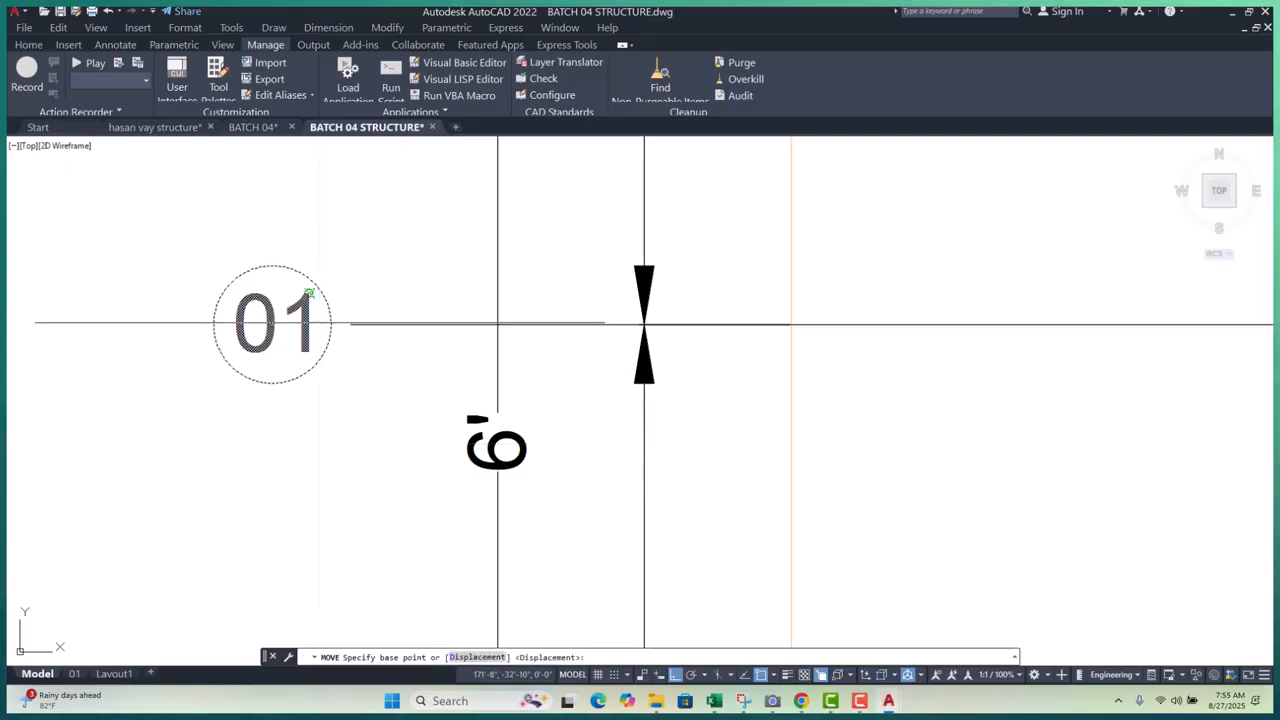
pyautogui.click(365, 310)
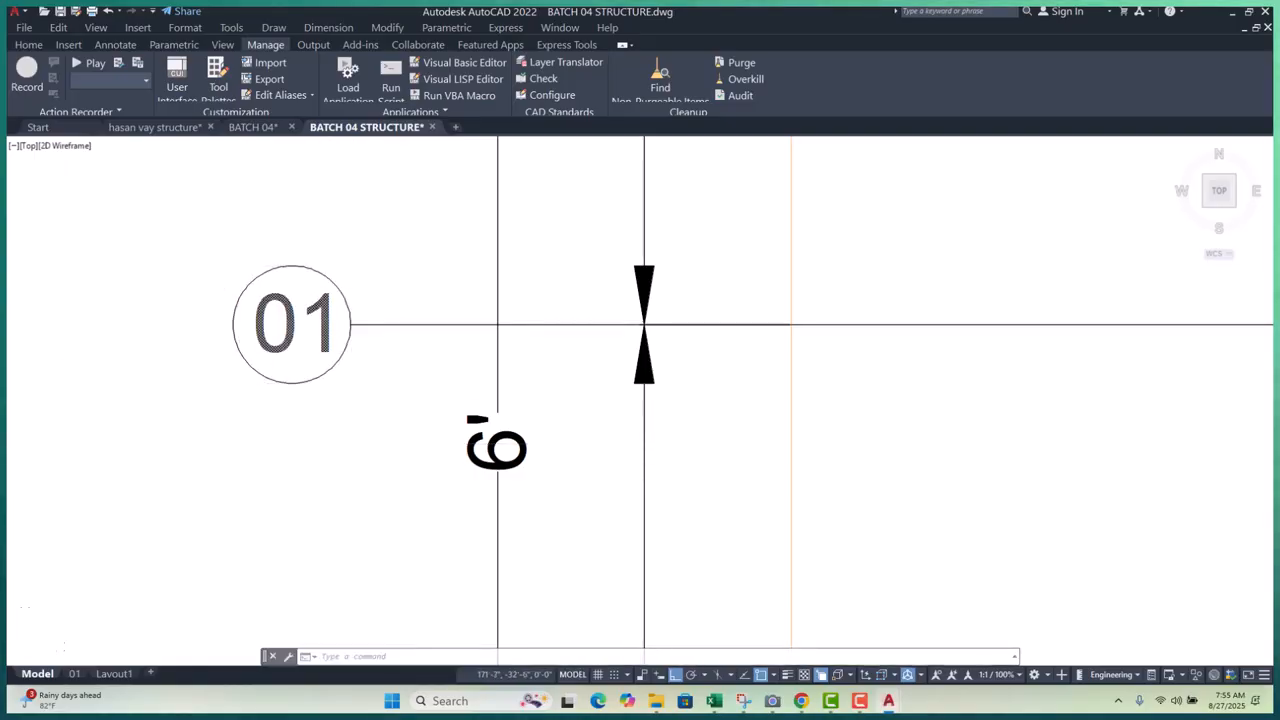
pyautogui.scroll(-6, 430, 330)
pyautogui.scroll(8, 440, 395)
pyautogui.scroll(2, 300, 380)
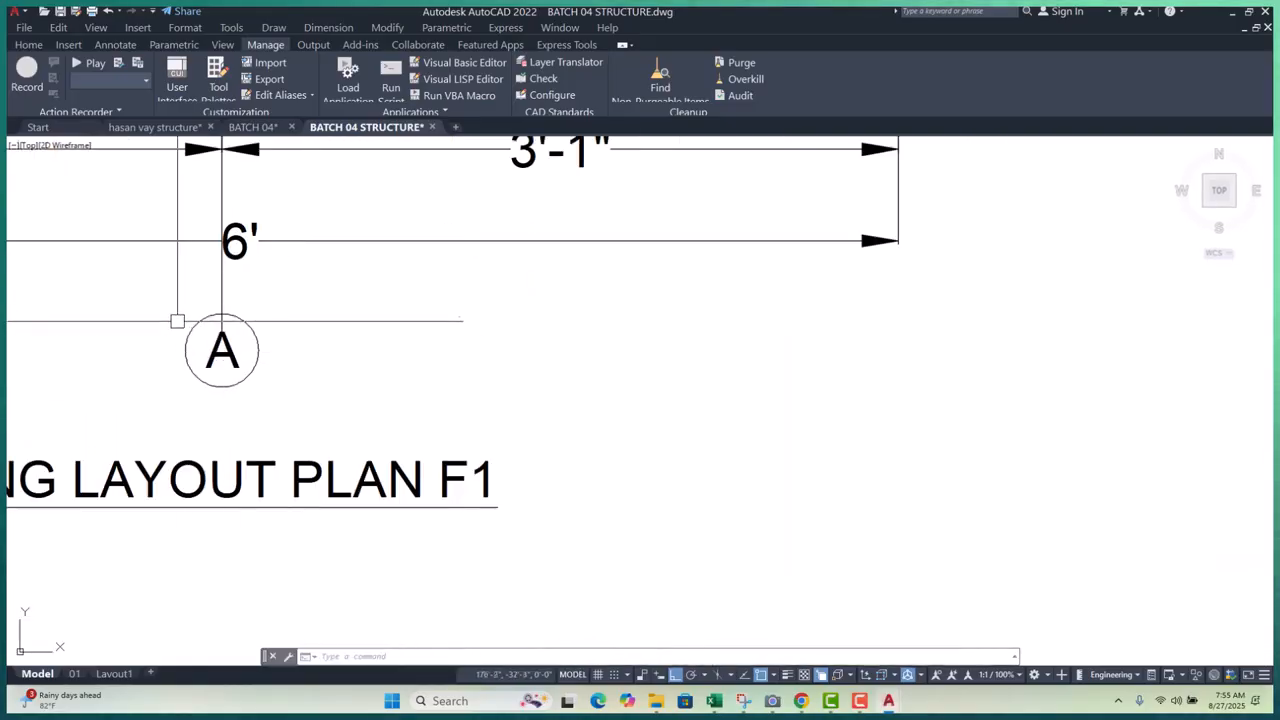
# - Move the A grid bubble onto the end of its grid line
pyautogui.click(265, 375)
pyautogui.press('m')
pyautogui.press('space')
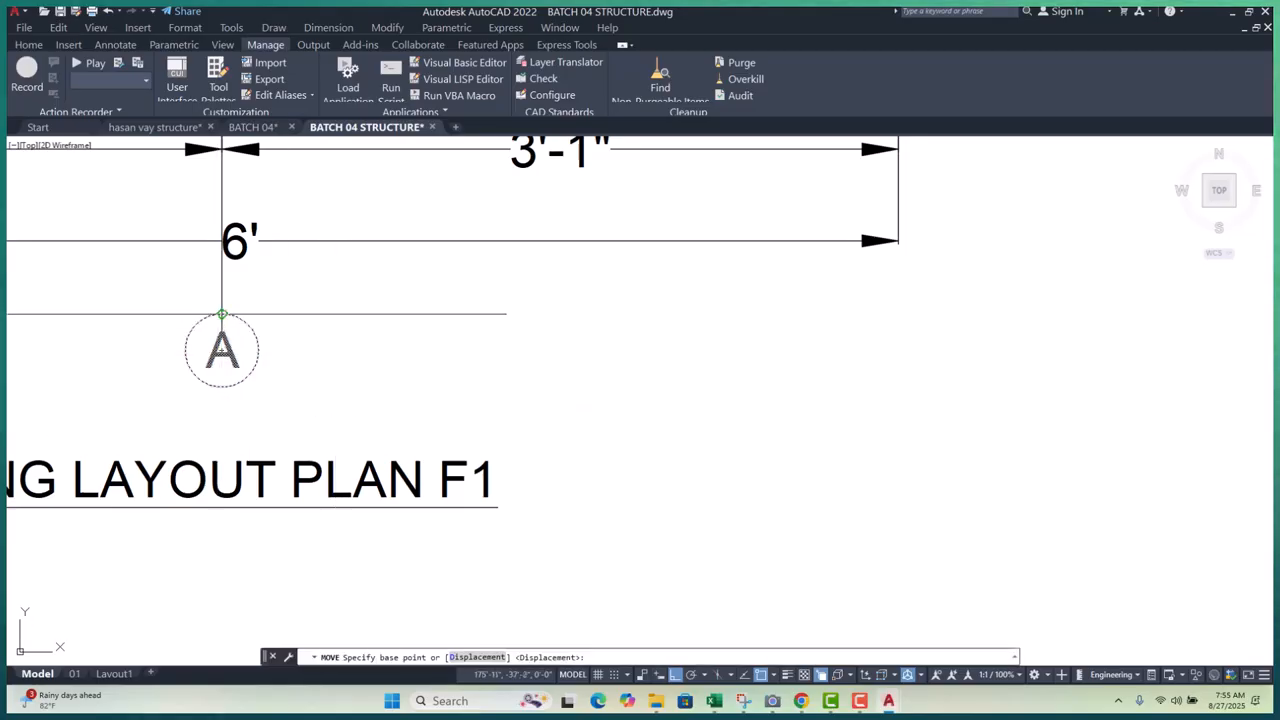
pyautogui.click(222, 331)
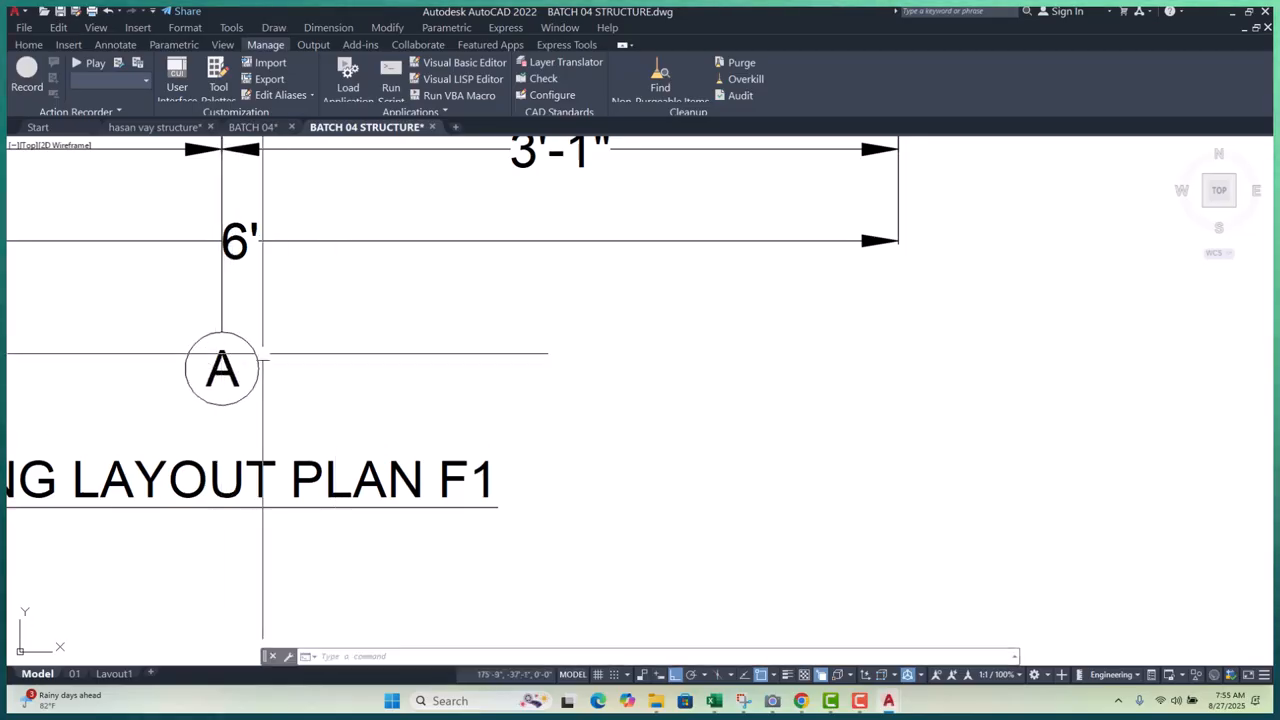
pyautogui.scroll(-5, 354, 389)
pyautogui.scroll(4, 354, 389)
pyautogui.scroll(4, 316, 451)
# - Refine the 01 bubble's position, snapping it exactly onto its grid line end
pyautogui.click(323, 389)
pyautogui.click(420, 465)
pyautogui.press('m')
pyautogui.press('space')
pyautogui.scroll(8, 357, 455)
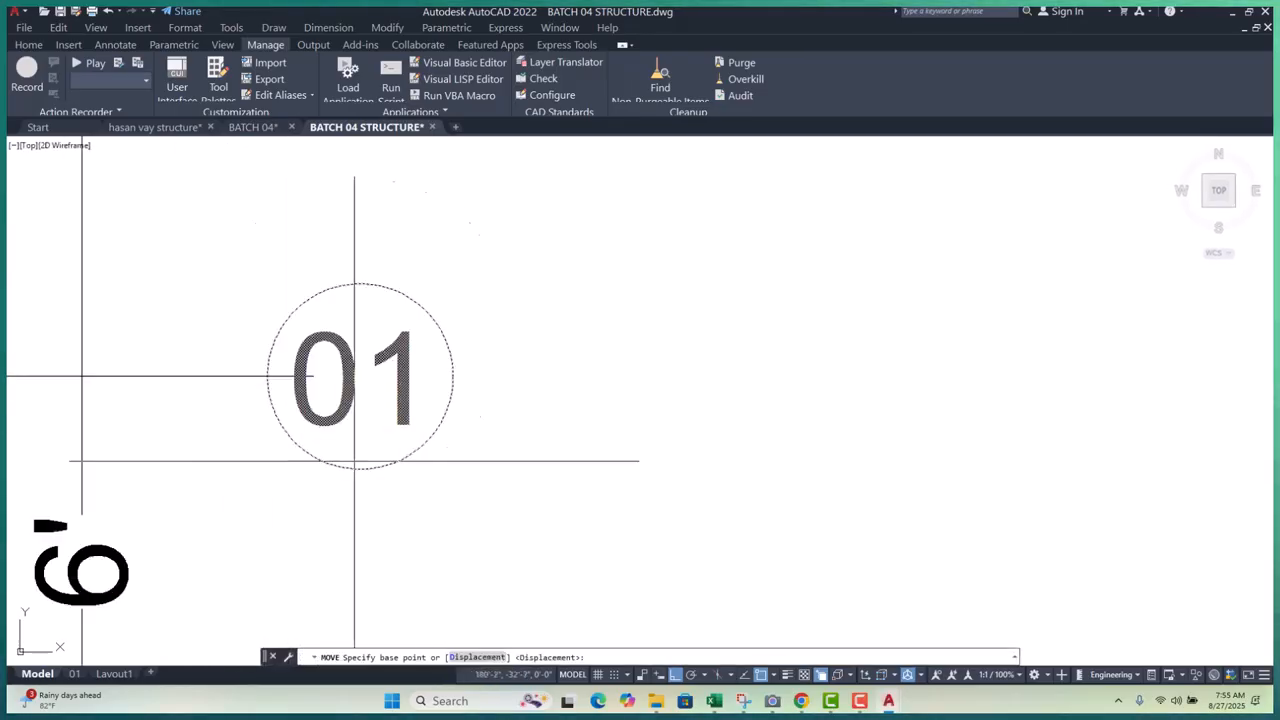
pyautogui.click(214, 326)
pyautogui.click(298, 330)
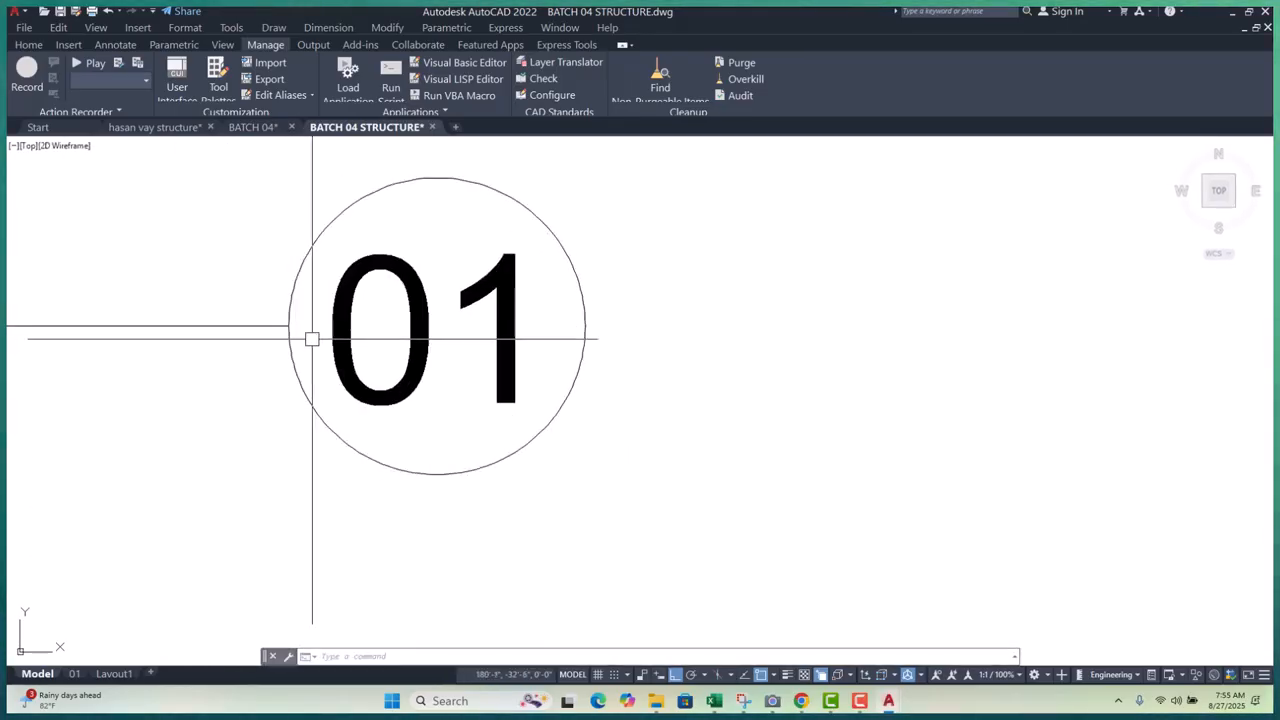
pyautogui.scroll(-10, 300, 337)
pyautogui.scroll(-4, 154, 286)
pyautogui.scroll(4, 356, 299)
pyautogui.scroll(2, 362, 298)
# - Nudge the A bubble slightly higher on its axis, then switch to Layout1
pyautogui.click(360, 211)
pyautogui.click(543, 374)
pyautogui.press('m')
pyautogui.press('space')
pyautogui.click(462, 348)
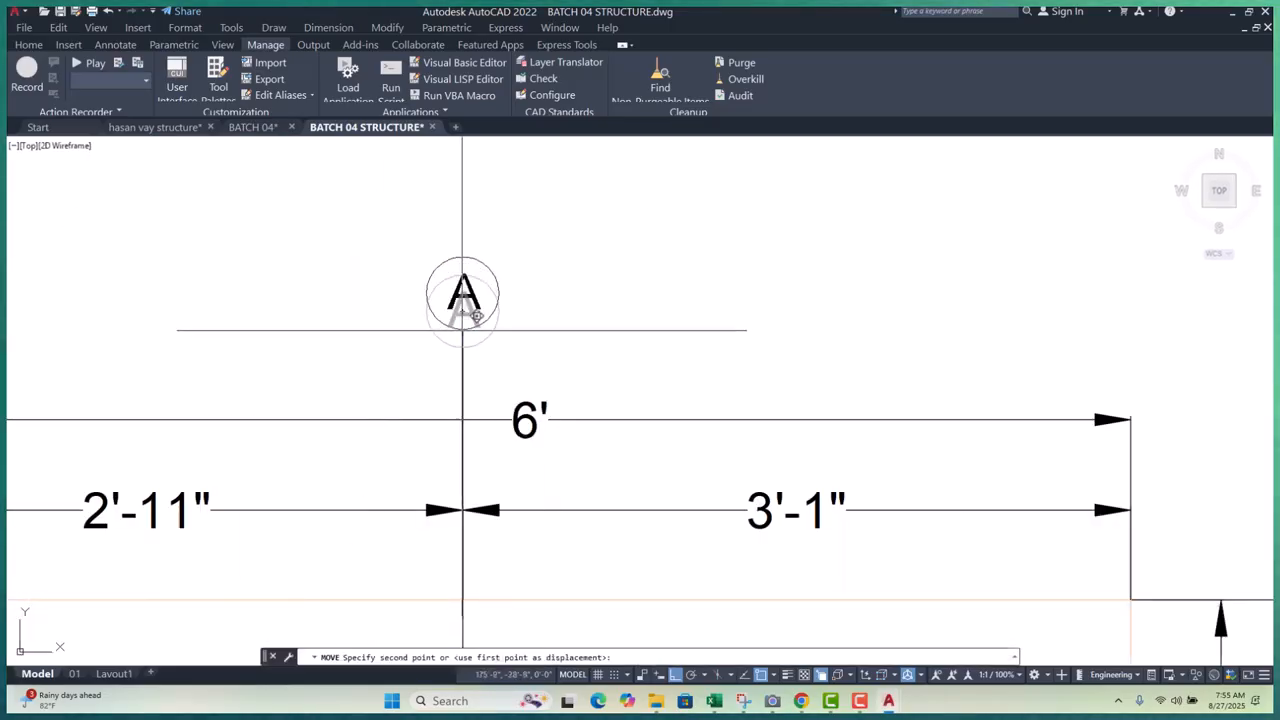
pyautogui.click(462, 330)
pyautogui.scroll(-10, 400, 318)
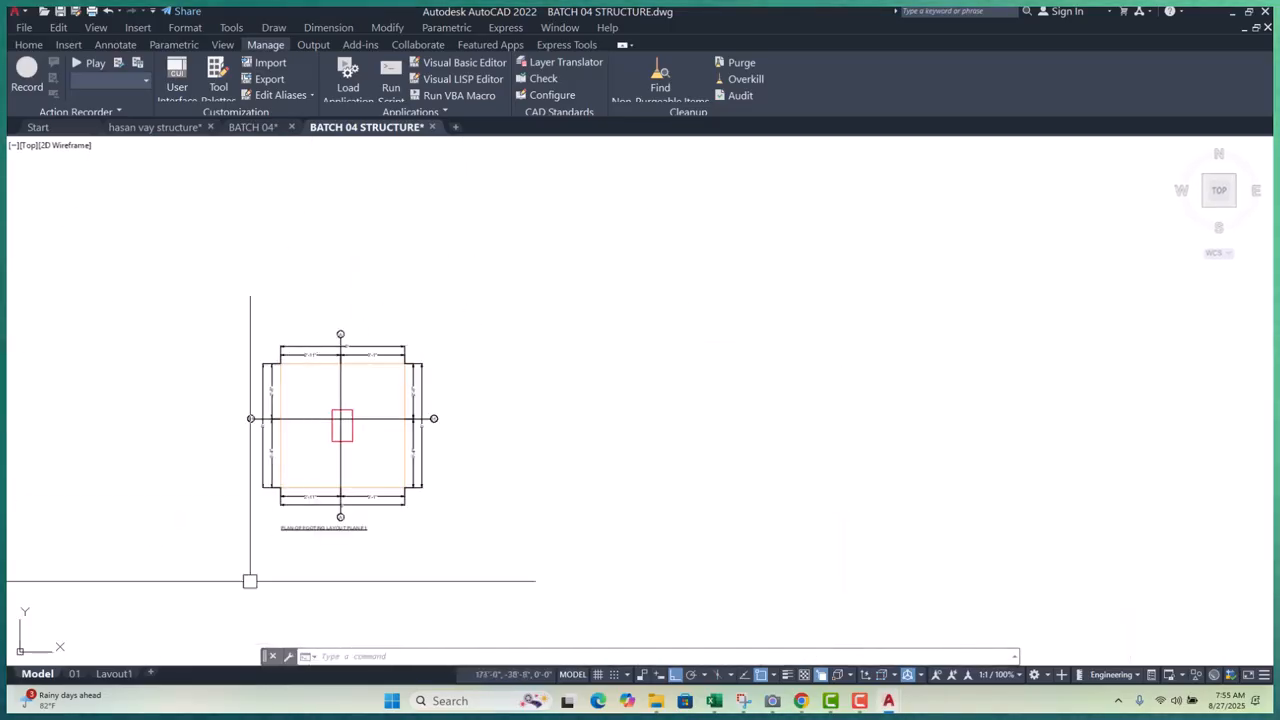
pyautogui.click(115, 673)
pyautogui.scroll(4, 540, 383)
# - Start plotting Layout1 with a Window plot area picked at the sheet corners
pyautogui.scroll(-6, 540, 383)
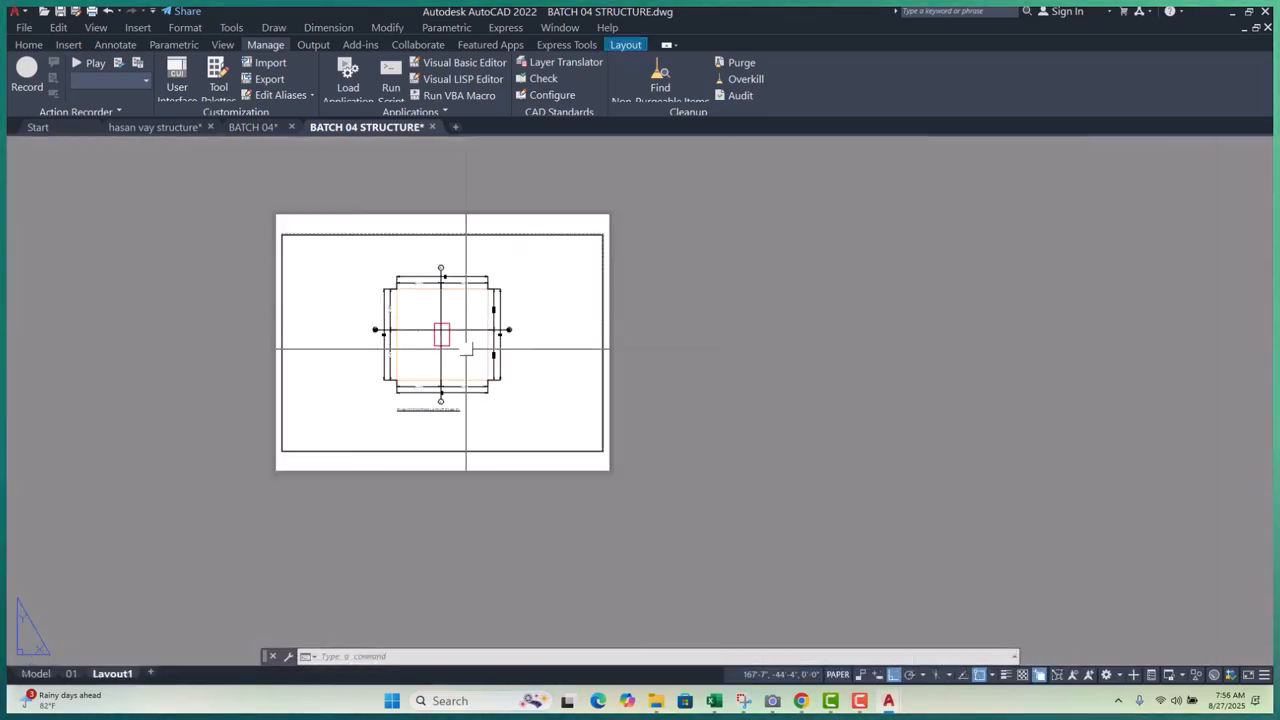
pyautogui.moveTo(545, 389); pyautogui.dragTo(537, 386, button='middle')
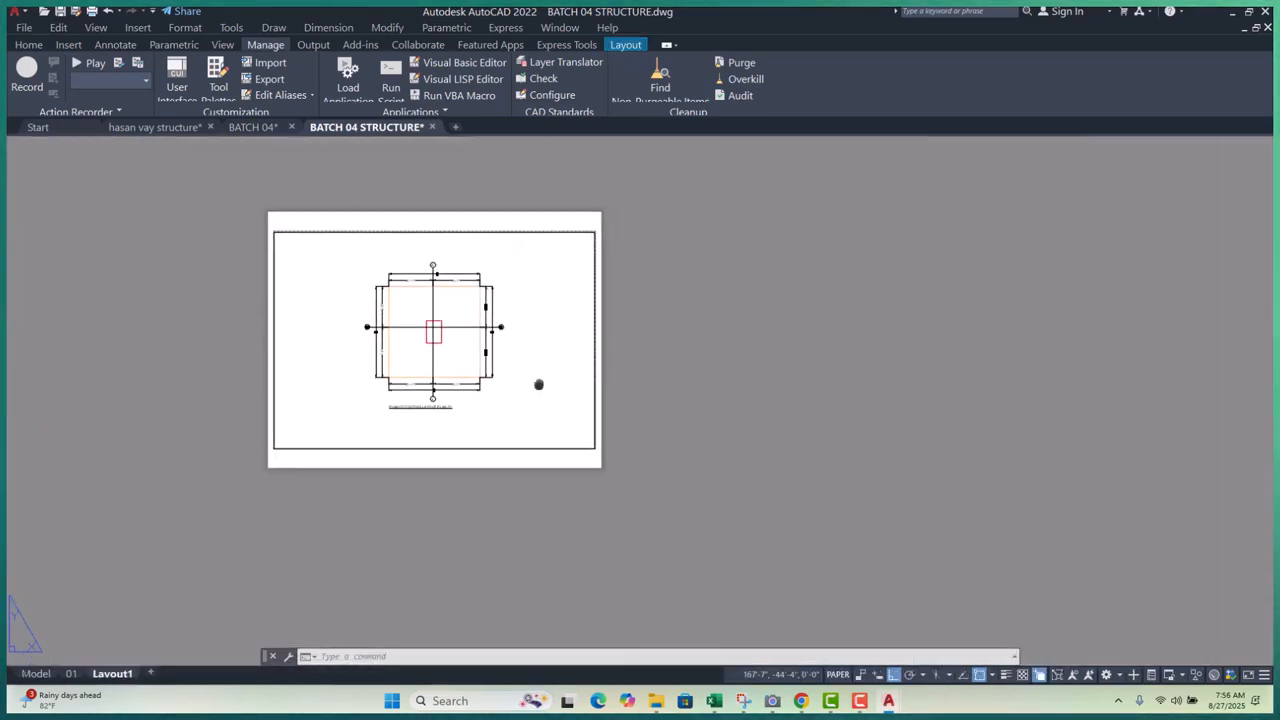
pyautogui.hotkey('ctrl', 'p')
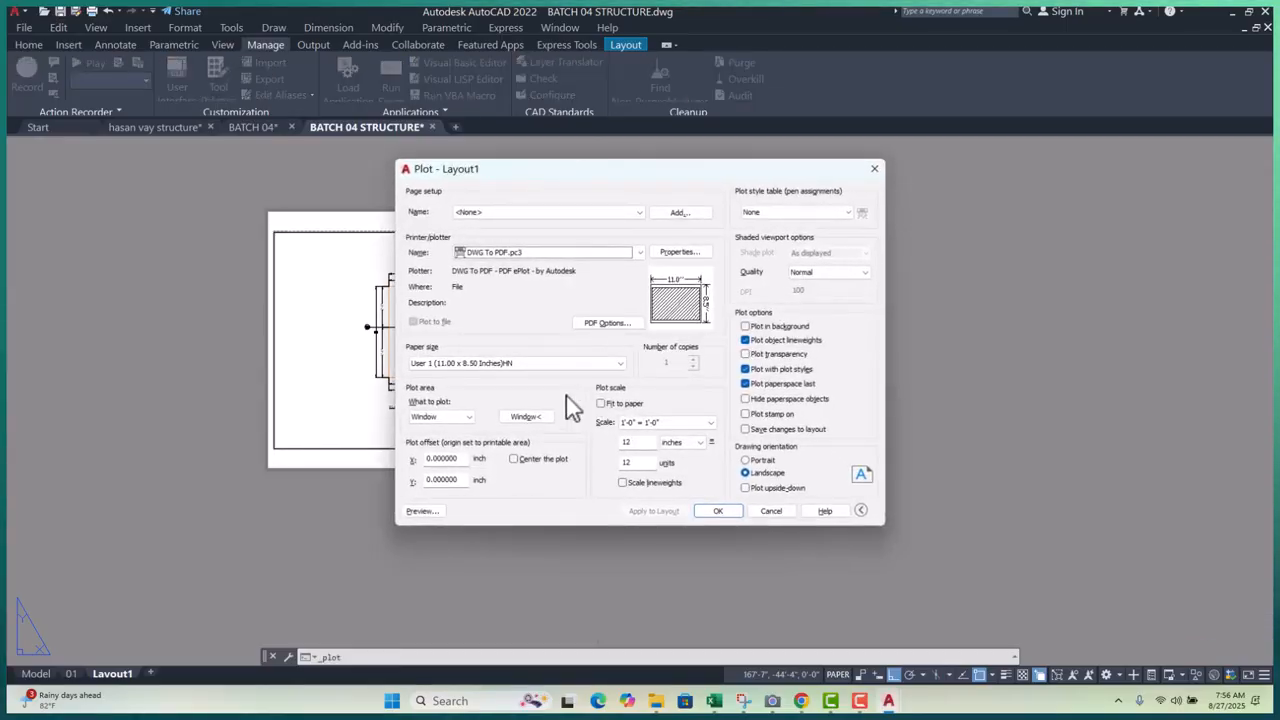
pyautogui.click(526, 416)
pyautogui.scroll(5, 270, 218)
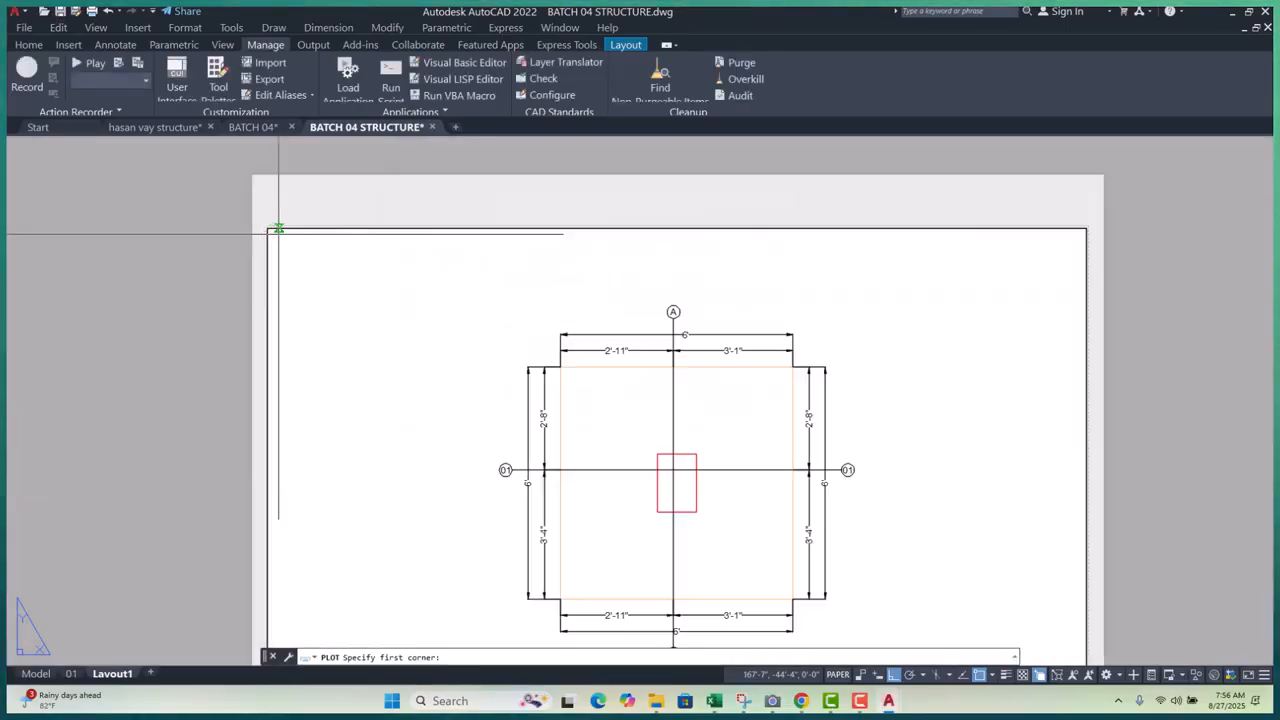
pyautogui.scroll(-8, 261, 218)
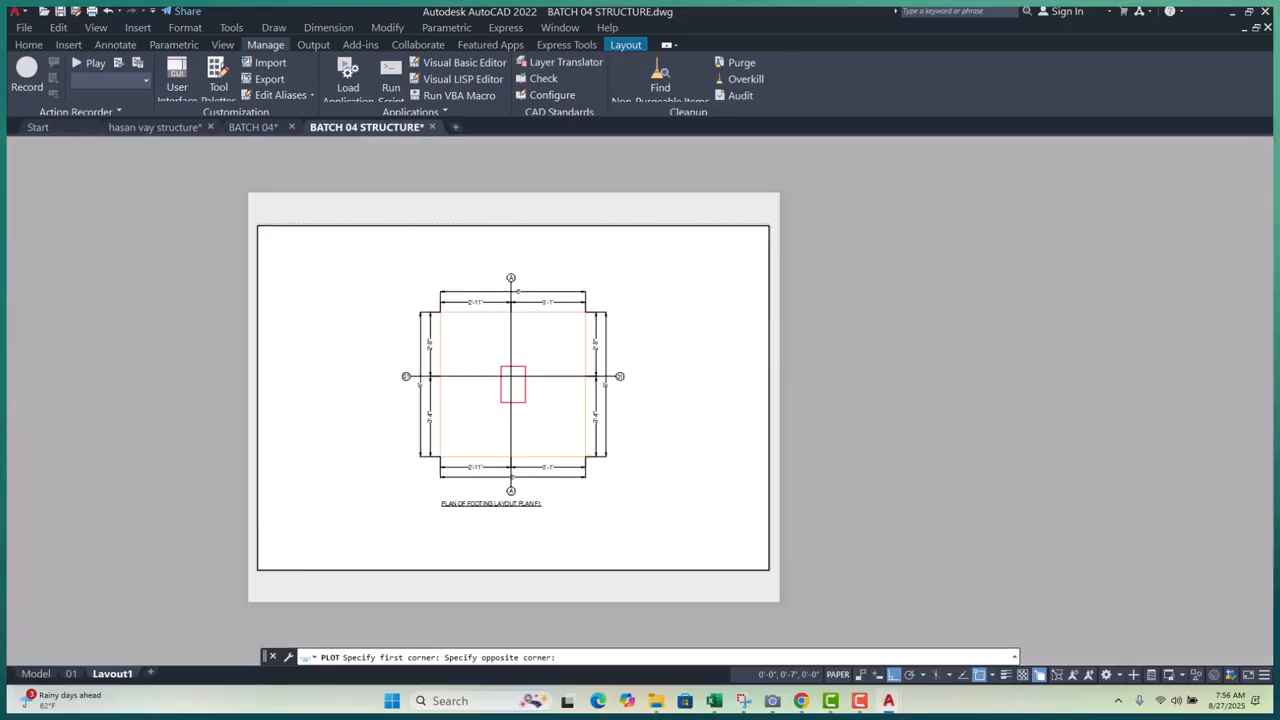
pyautogui.scroll(4, 466, 365)
pyautogui.click(461, 359)
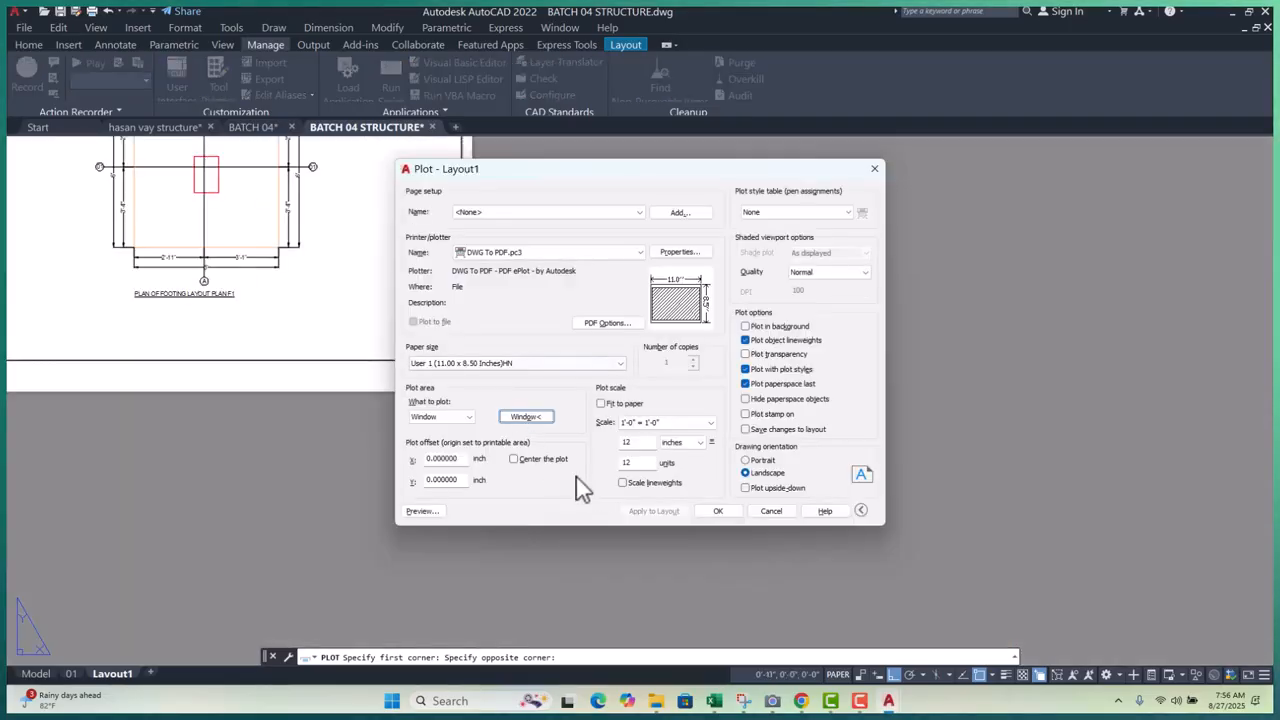
# - Preview the plot, then save it as BATCH 04 STRUCTURE-Layout1.pdf on the Desktop
pyautogui.click(419, 512)
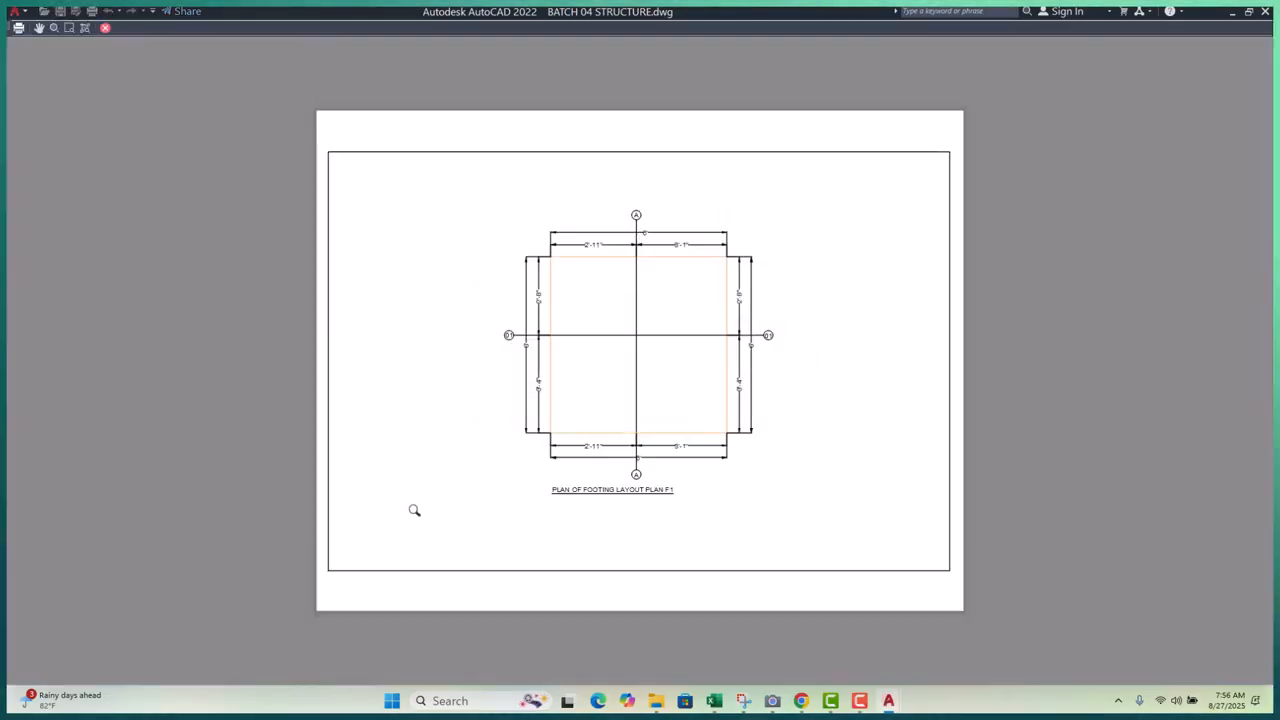
pyautogui.scroll(4, 644, 358)
pyautogui.scroll(-5, 305, 319)
pyautogui.scroll(5, 540, 110)
pyautogui.scroll(-3, 551, 119)
pyautogui.scroll(4, 427, 526)
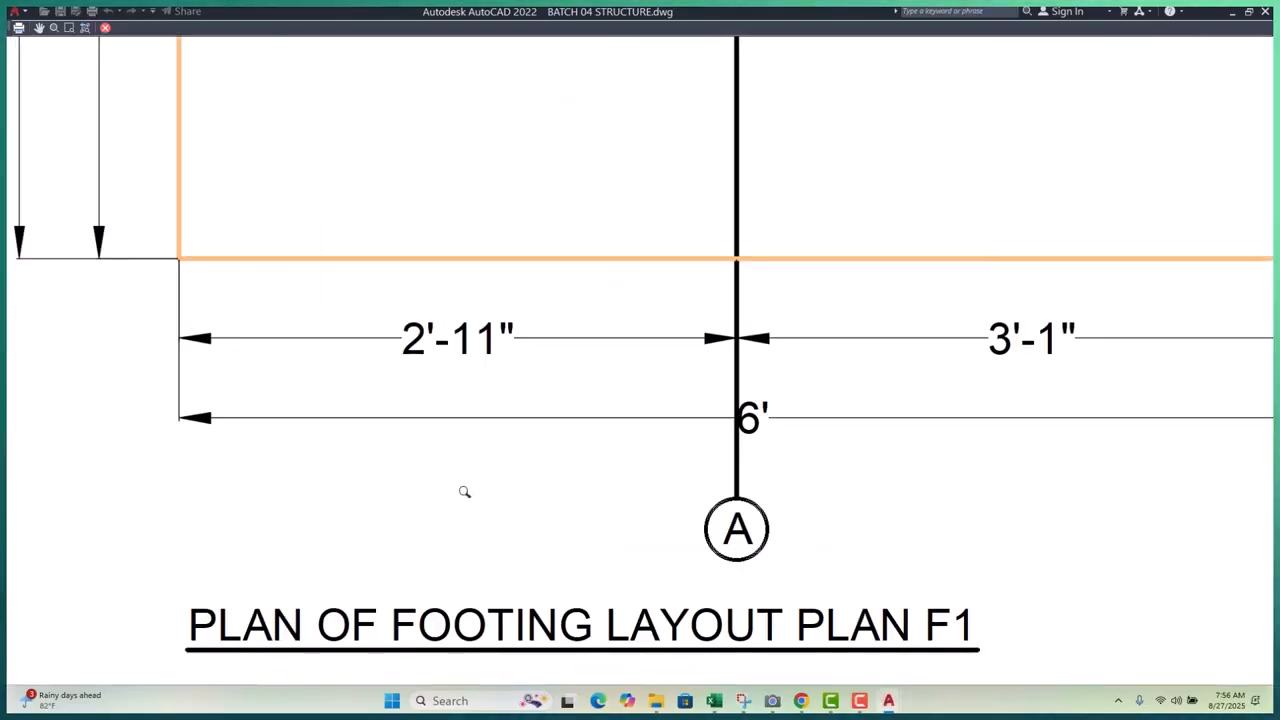
pyautogui.scroll(-5, 562, 393)
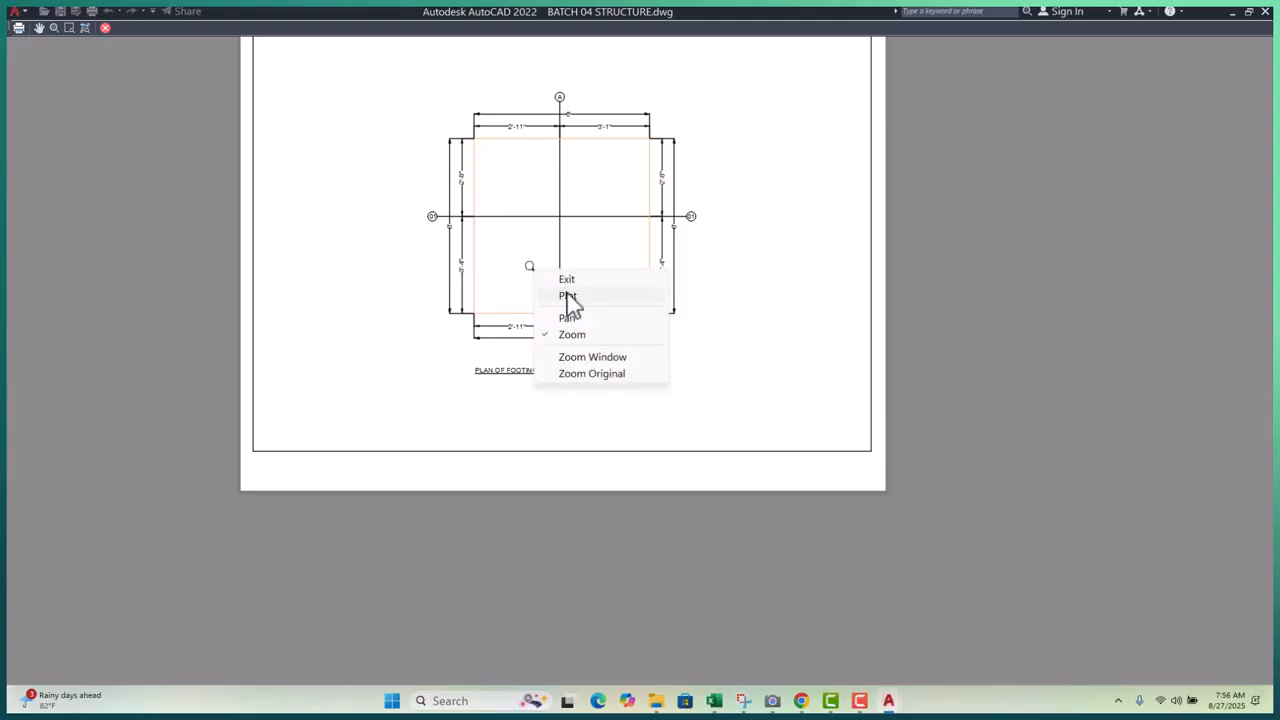
pyautogui.click(572, 296)
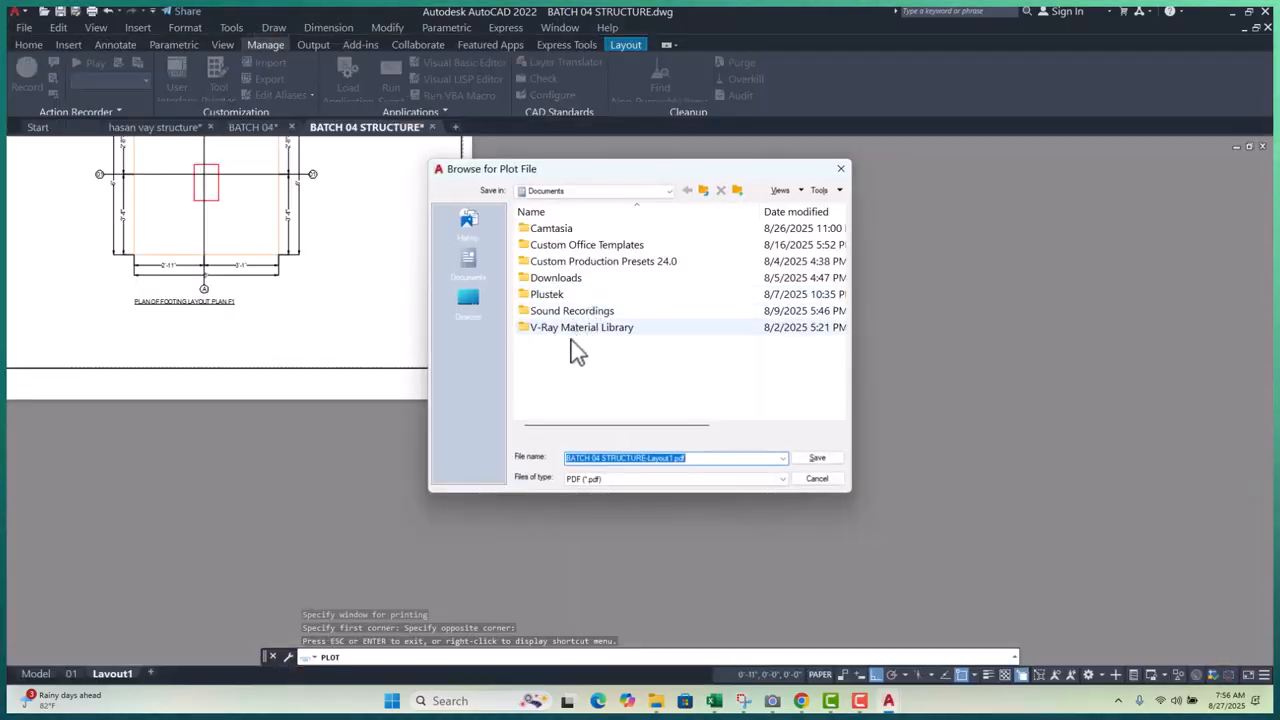
pyautogui.click(469, 302)
pyautogui.click(815, 458)
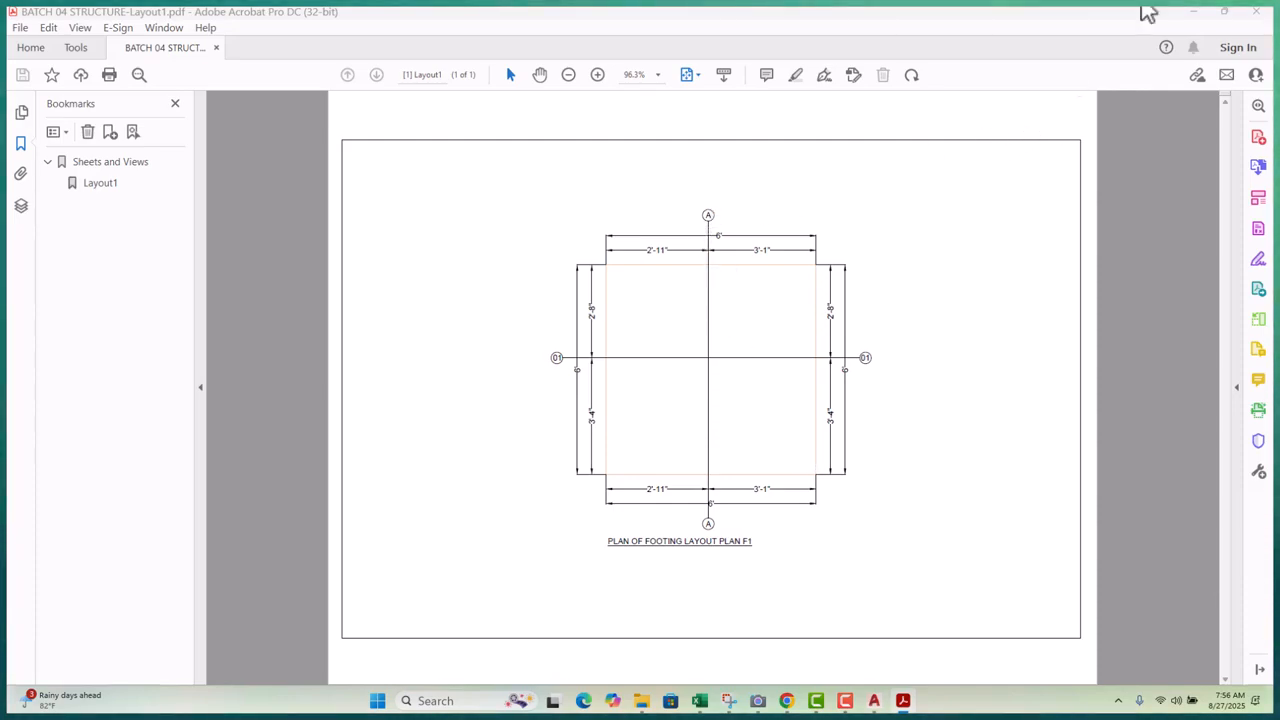
pyautogui.click(1194, 12)
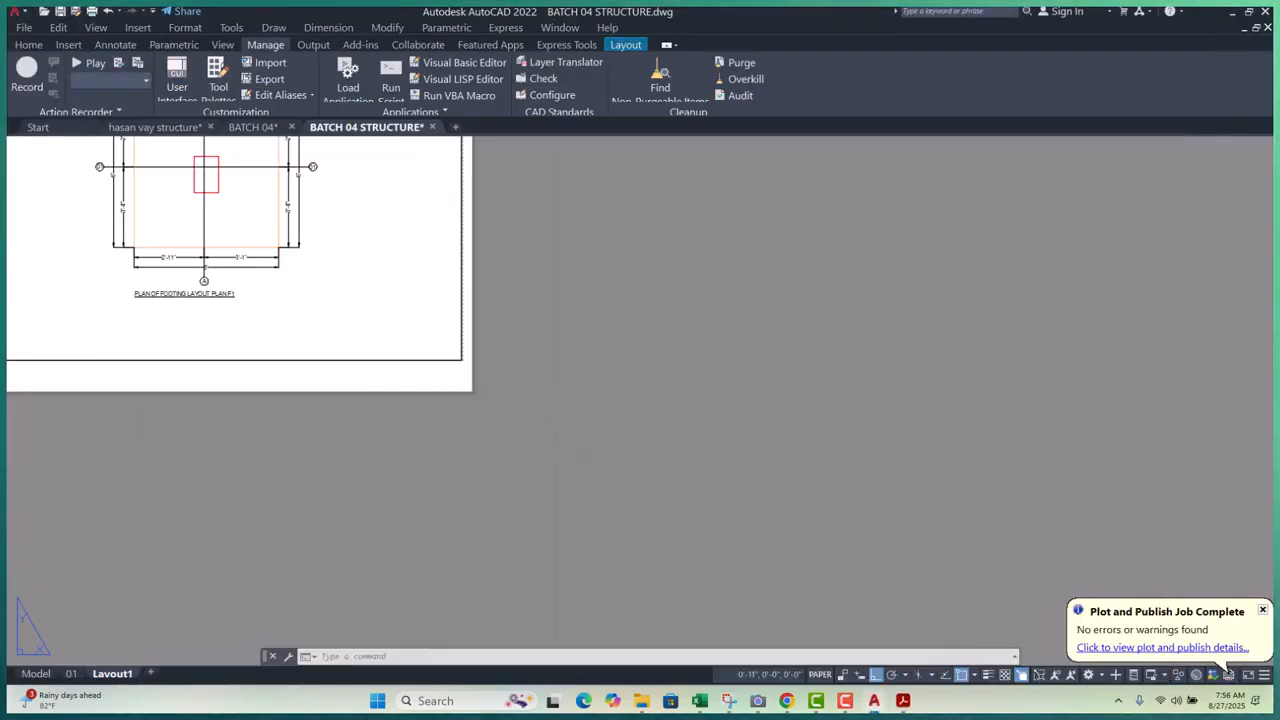
# - Return to Model space and zoom out to bring the other drawings into view
pyautogui.click(35, 674)
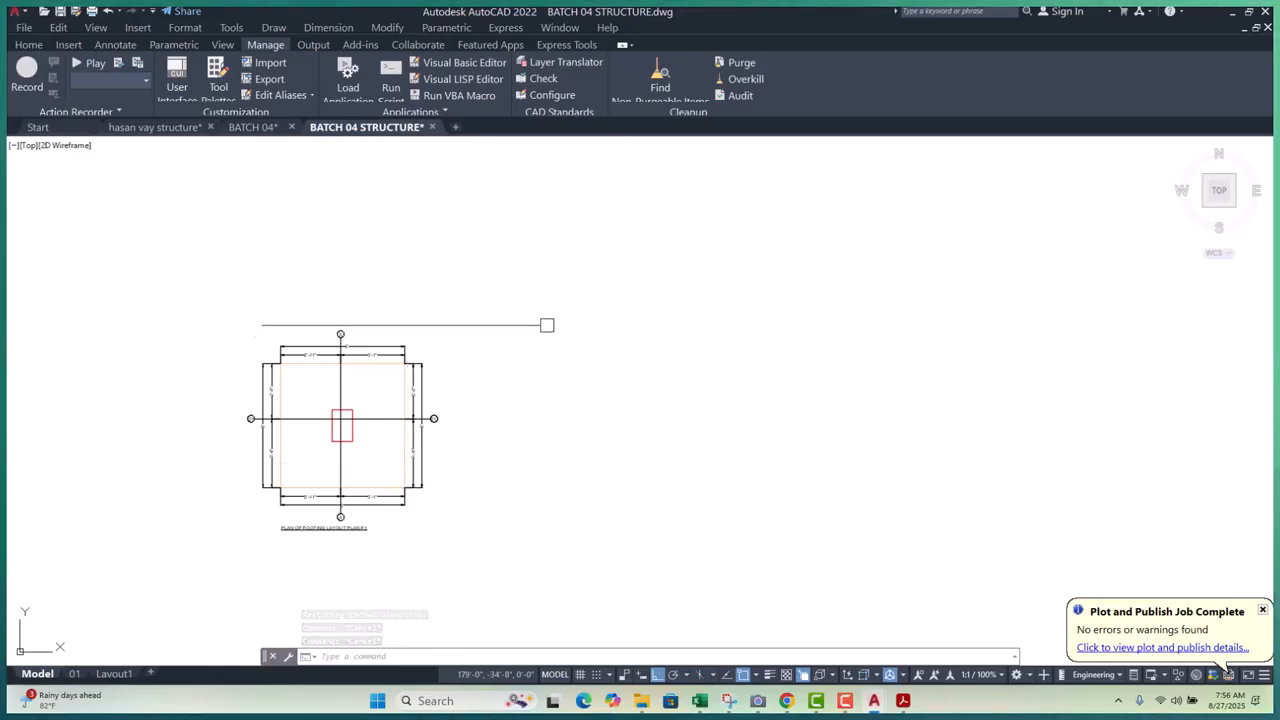
pyautogui.scroll(4, 243, 358)
pyautogui.scroll(-8, 457, 380)
pyautogui.scroll(6, 462, 396)
pyautogui.scroll(4, 300, 472)
pyautogui.scroll(-14, 409, 440)
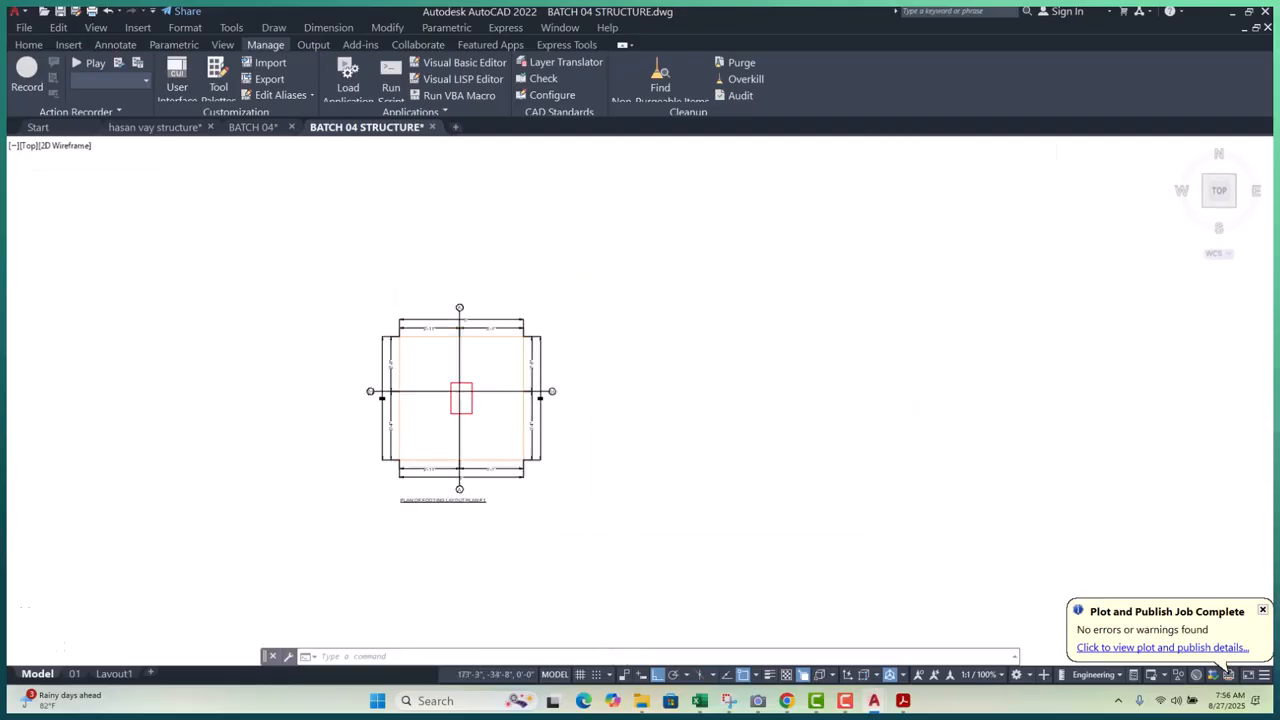
pyautogui.moveTo(412, 473); pyautogui.dragTo(403, 571, button='middle')
pyautogui.scroll(-6, 476, 557)
pyautogui.scroll(-7, 244, 420)
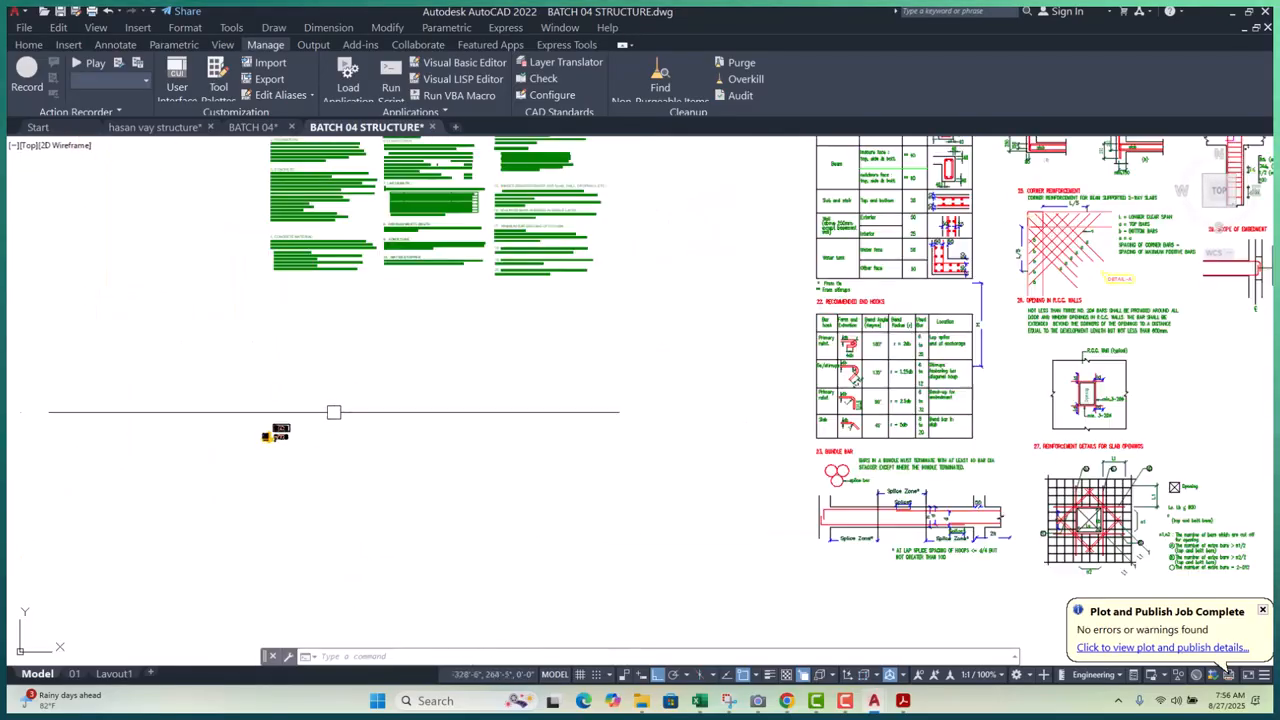
pyautogui.scroll(-4, 390, 444)
pyautogui.scroll(10, 490, 375)
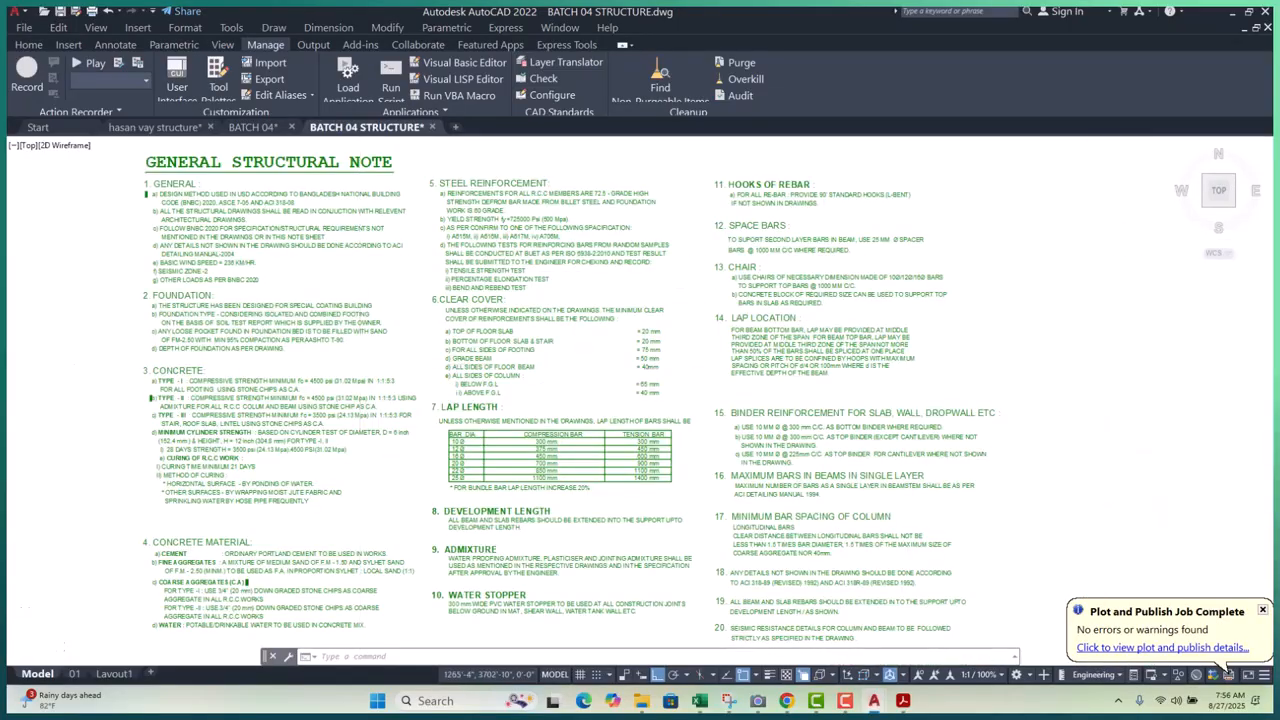
# - Pan through the General Structural Notes to review the 6. CLEAR COVER values
pyautogui.moveTo(465, 395); pyautogui.dragTo(315, 375, button='middle')
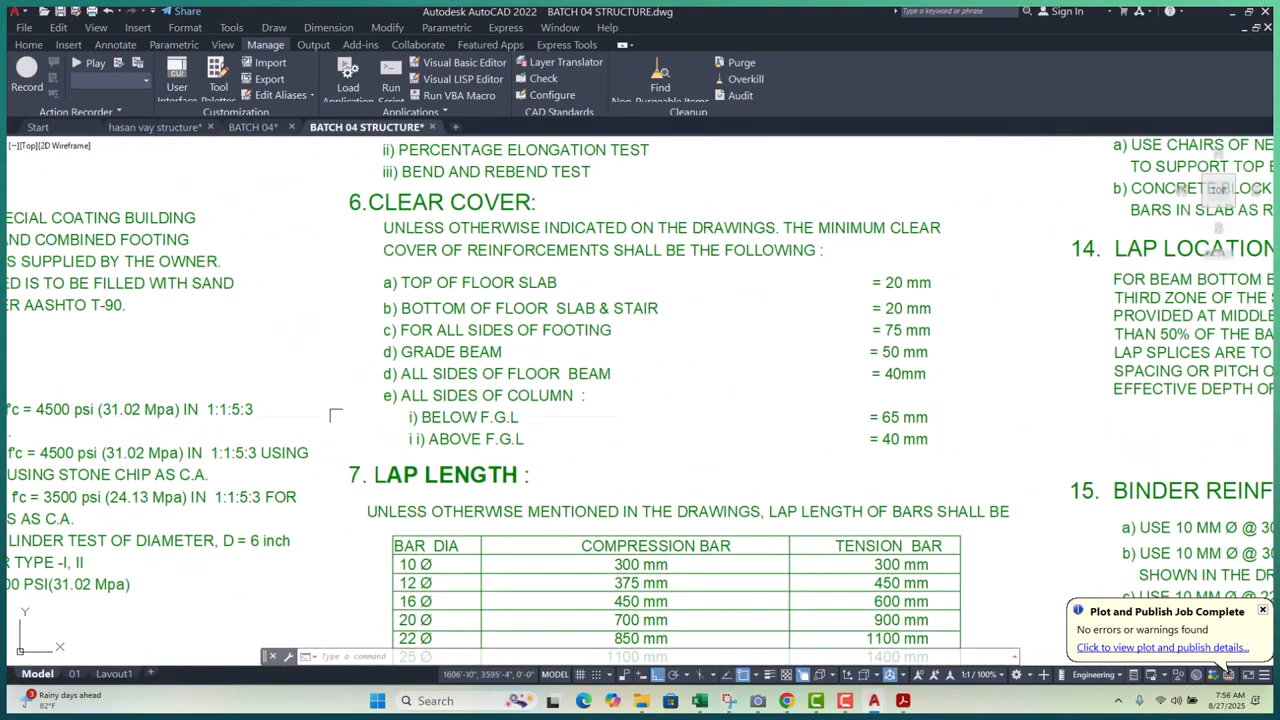
pyautogui.scroll(5, 512, 369)
pyautogui.scroll(-7, 512, 369)
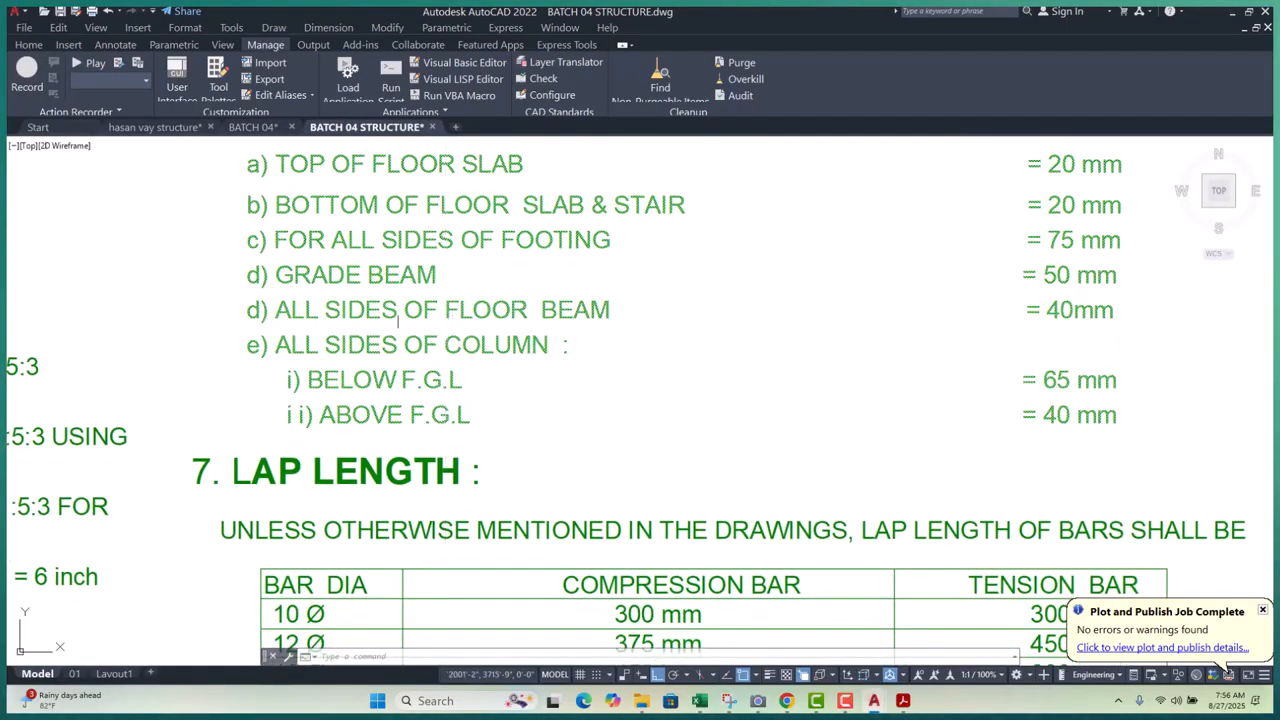
pyautogui.moveTo(387, 275); pyautogui.dragTo(347, 434, button='middle')
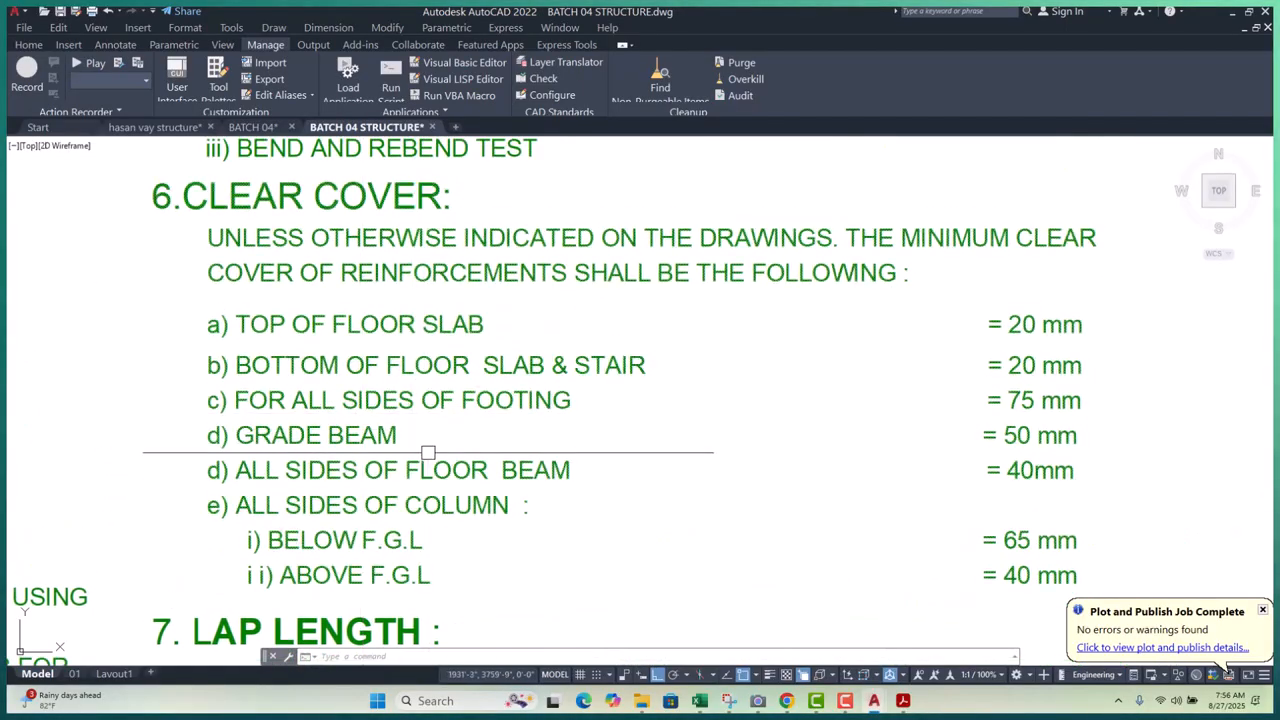
pyautogui.scroll(2, 455, 402)
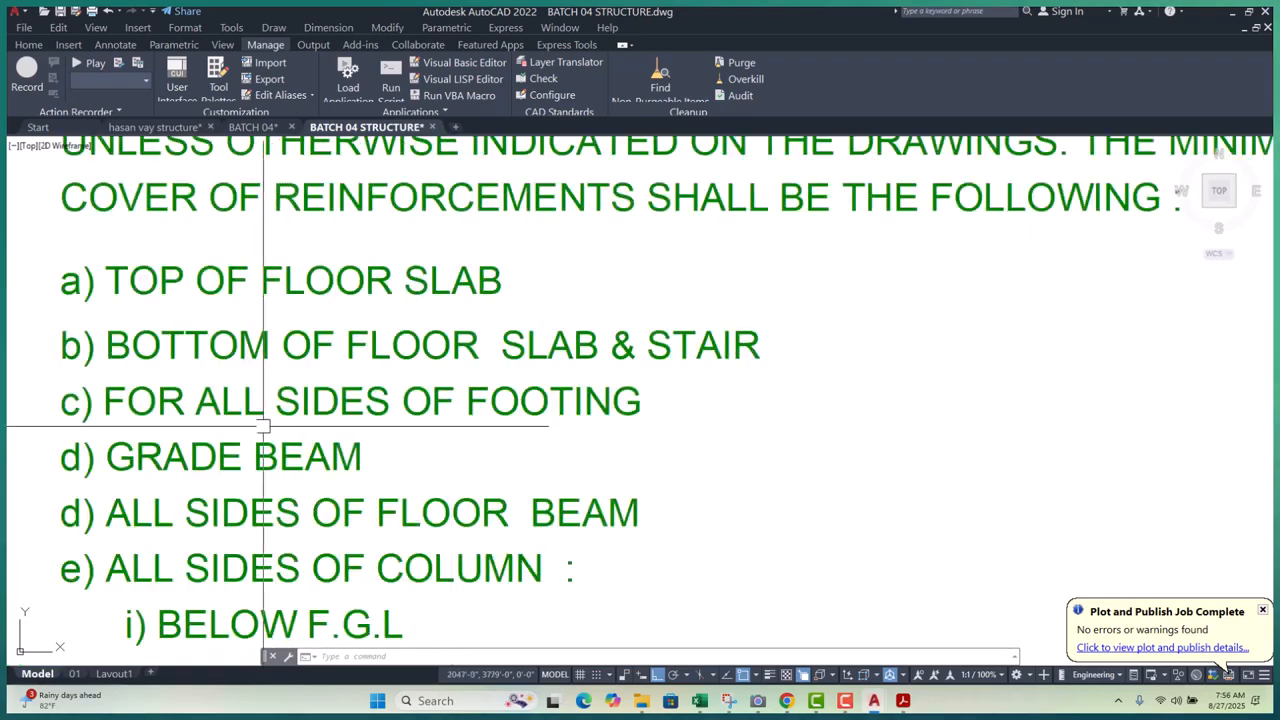
pyautogui.moveTo(446, 430); pyautogui.dragTo(300, 372, button='middle')
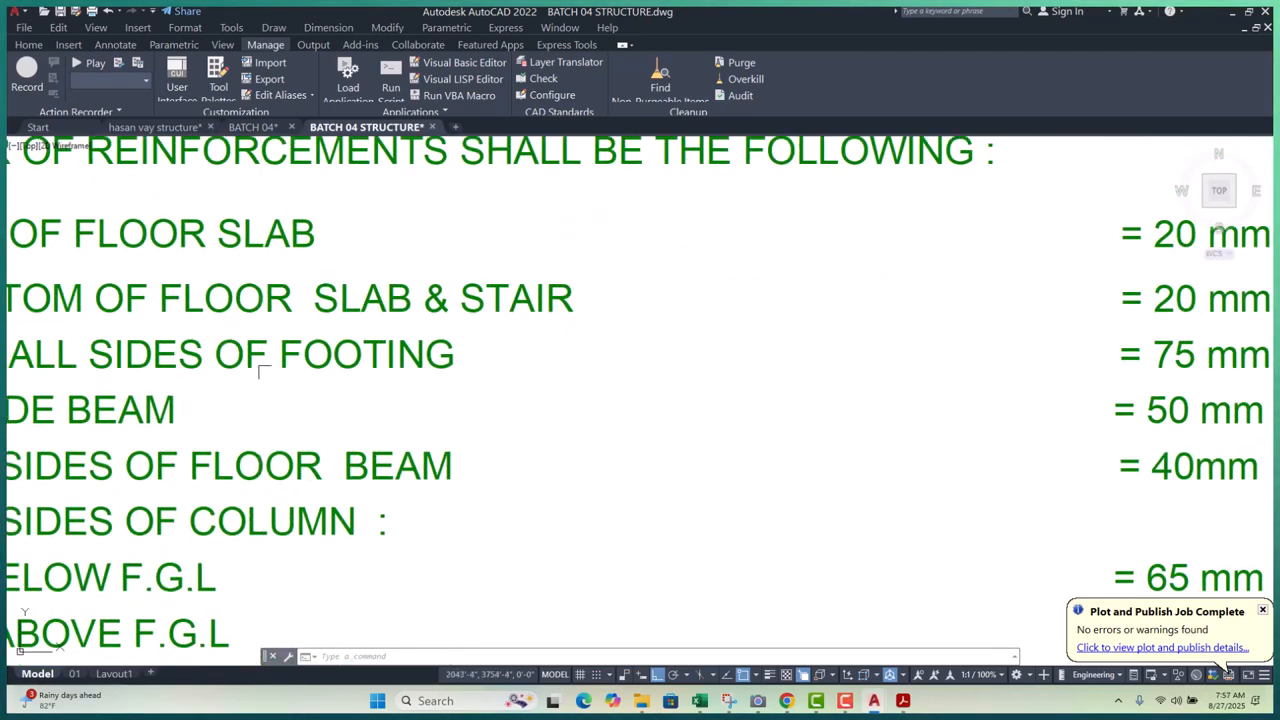
pyautogui.scroll(-2, 300, 372)
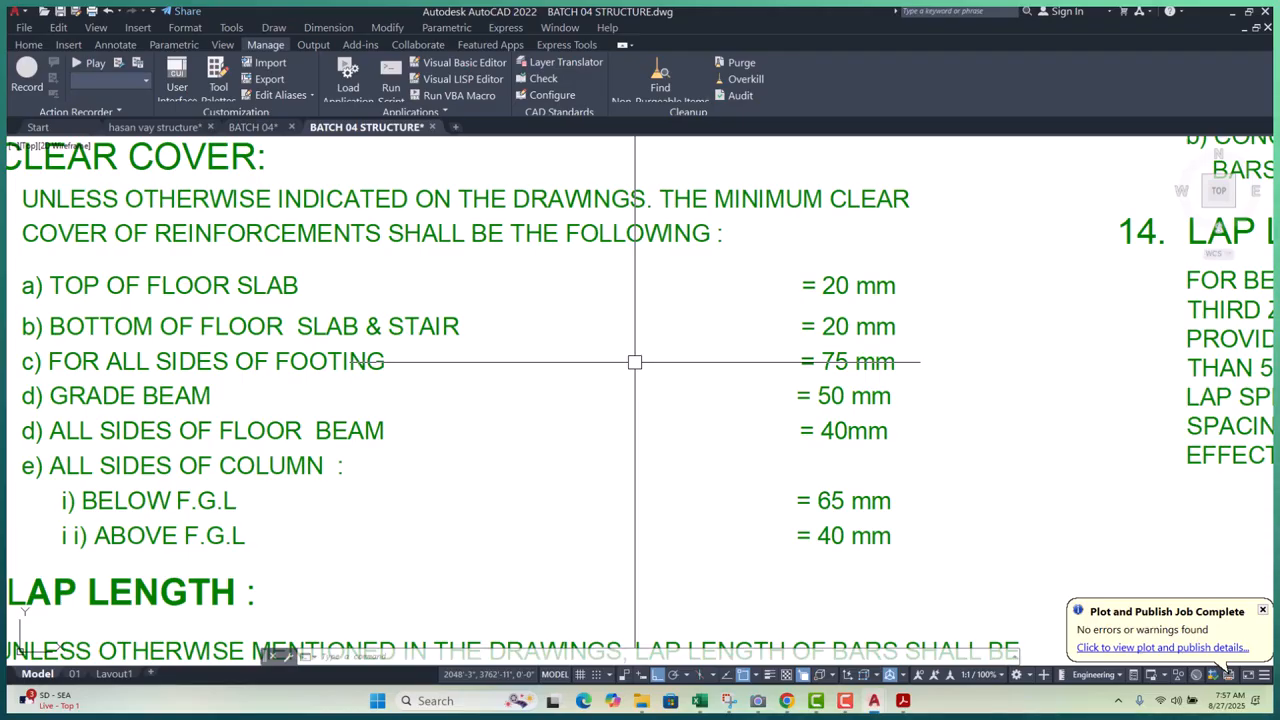
pyautogui.scroll(-10, 634, 362)
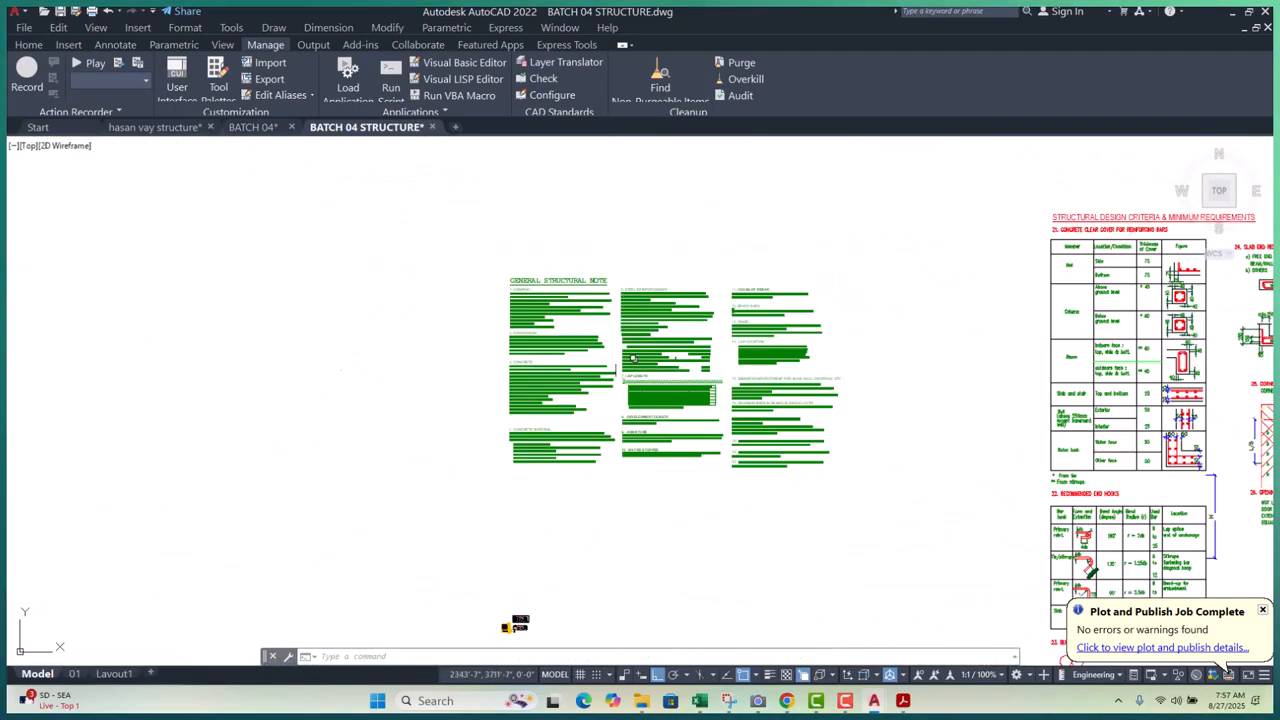
pyautogui.scroll(-5, 594, 357)
pyautogui.scroll(8, 590, 430)
pyautogui.scroll(10, 581, 408)
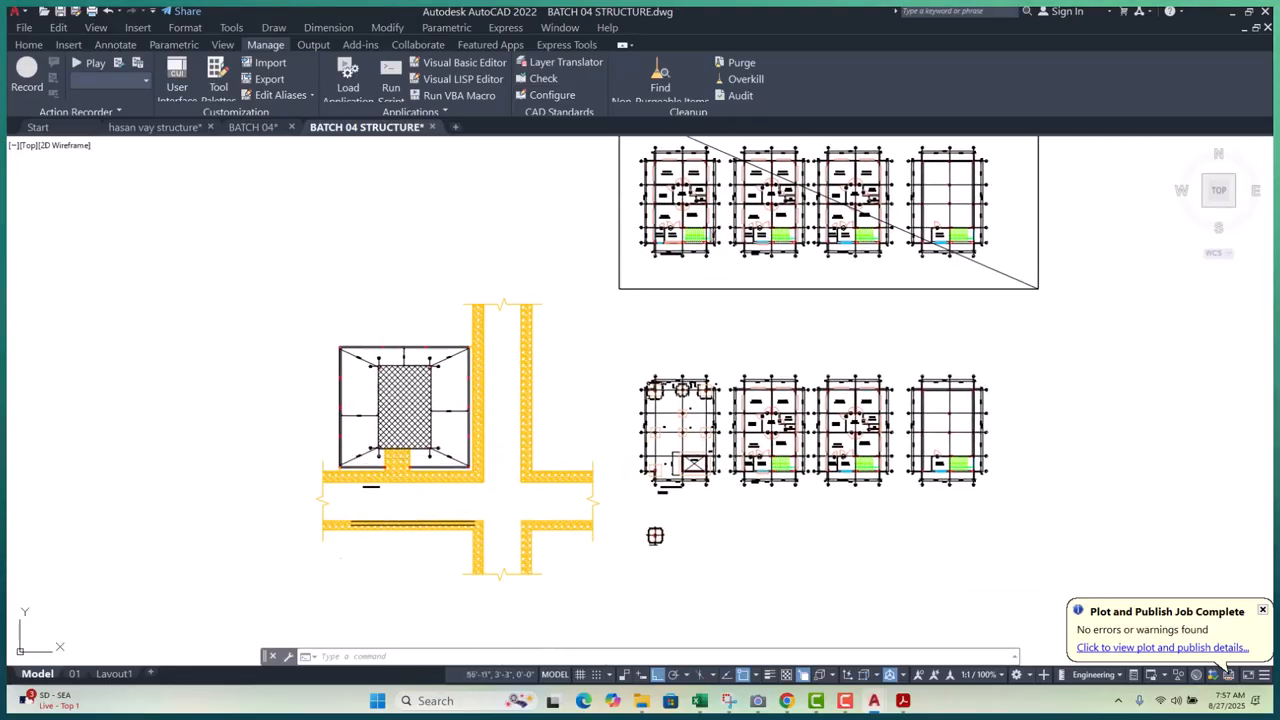
pyautogui.scroll(10, 630, 470)
# - Offset the F1 footing outline 3" inward to create the inner rectangle
pyautogui.press('Escape')
pyautogui.press('Escape')
pyautogui.press('Escape')
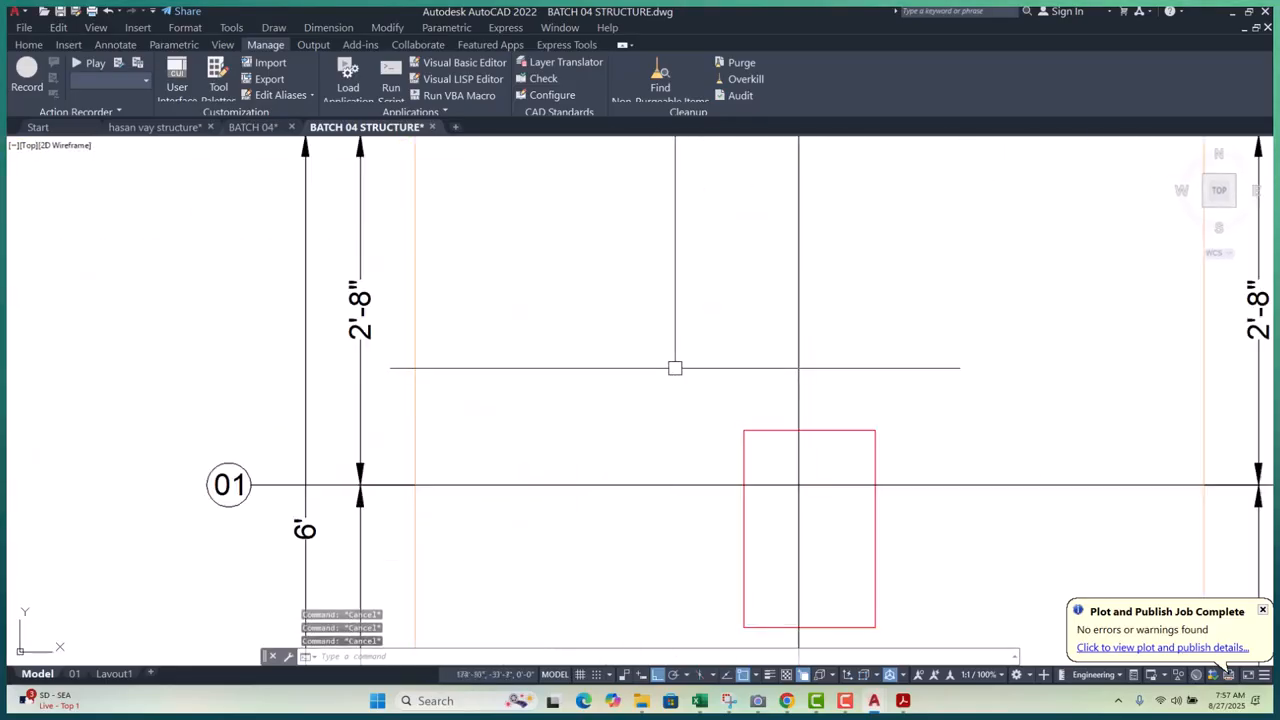
pyautogui.write('o')
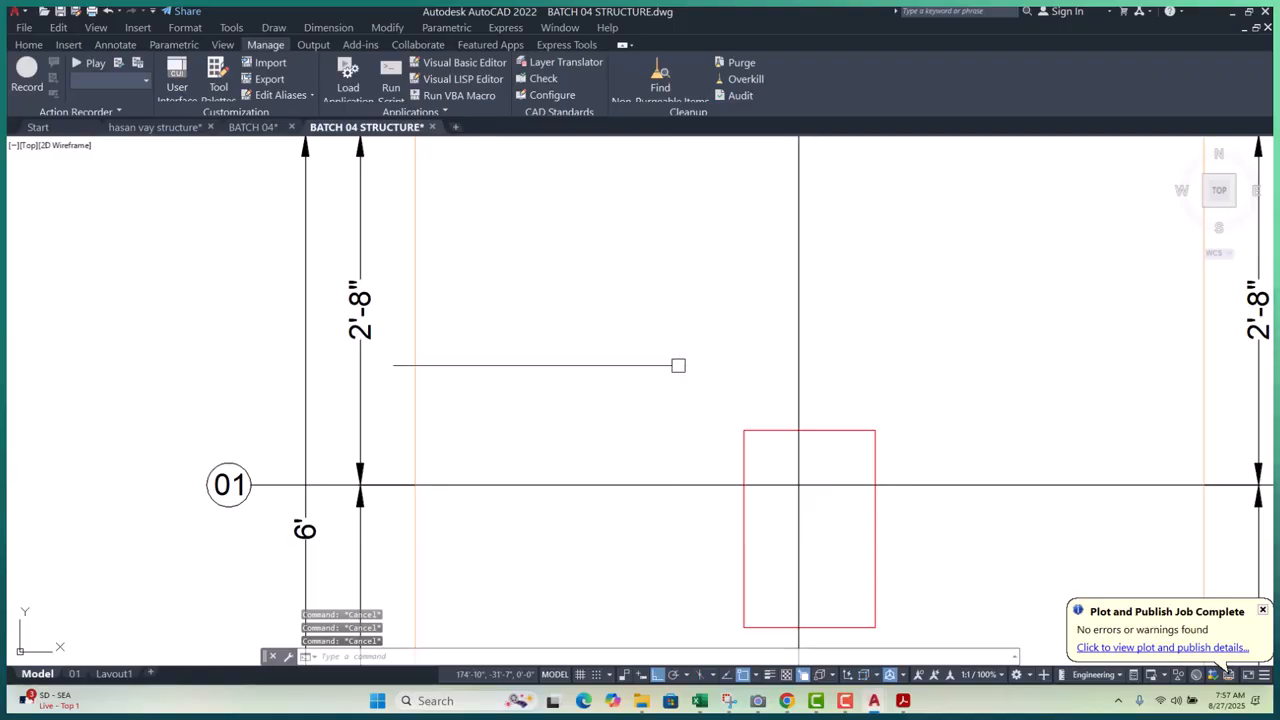
pyautogui.press('Return')
pyautogui.write('3')
pyautogui.press('Return')
pyautogui.click(410, 370)
pyautogui.click(474, 370)
pyautogui.press('Escape')
pyautogui.scroll(-5, 558, 381)
pyautogui.scroll(4, 707, 397)
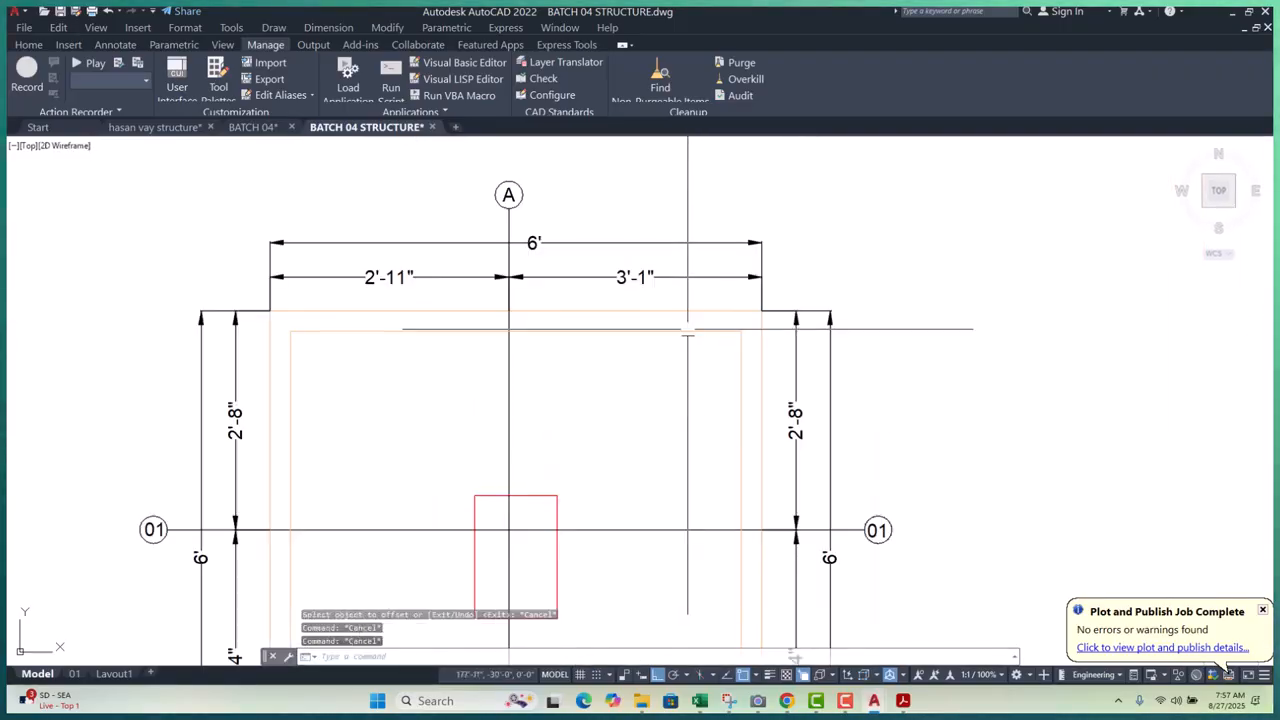
pyautogui.press('Escape')
pyautogui.press('Escape')
pyautogui.scroll(4, 703, 333)
pyautogui.scroll(-5, 703, 333)
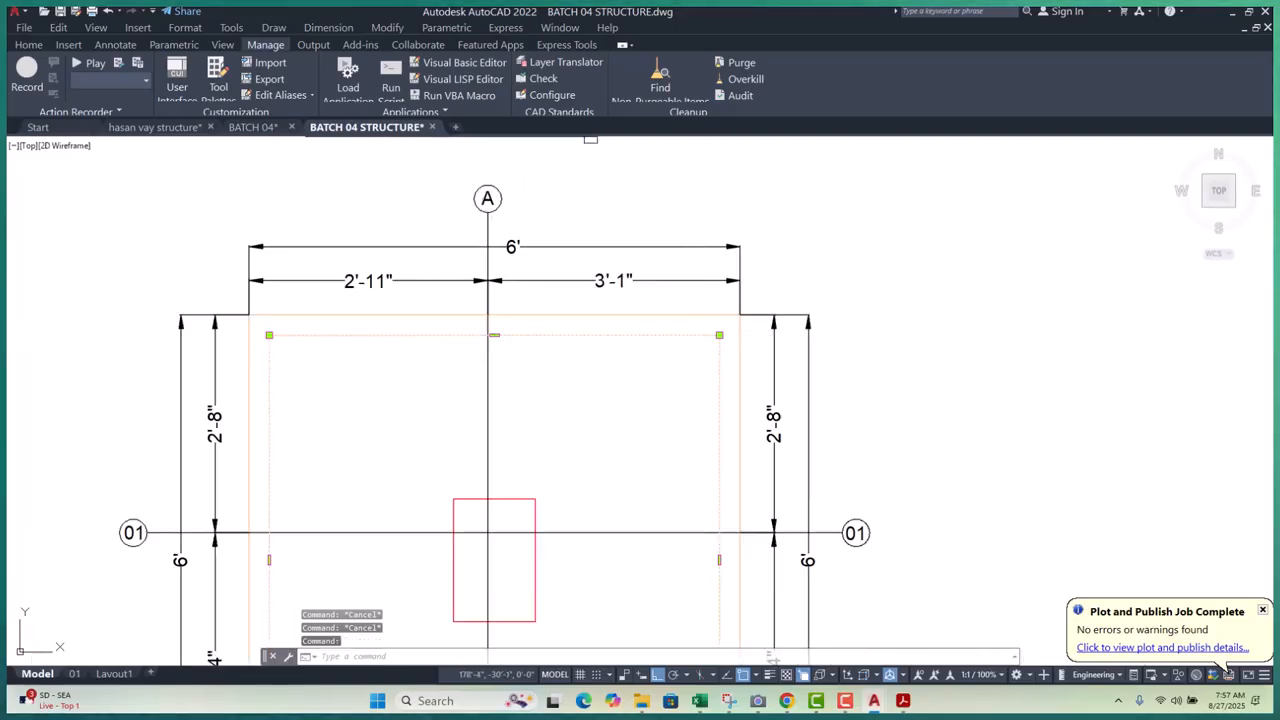
# - Inspect the Home tab's Color dropdown for the new rectangle, then start a linear dimension
pyautogui.click(29, 46)
pyautogui.click(953, 70)
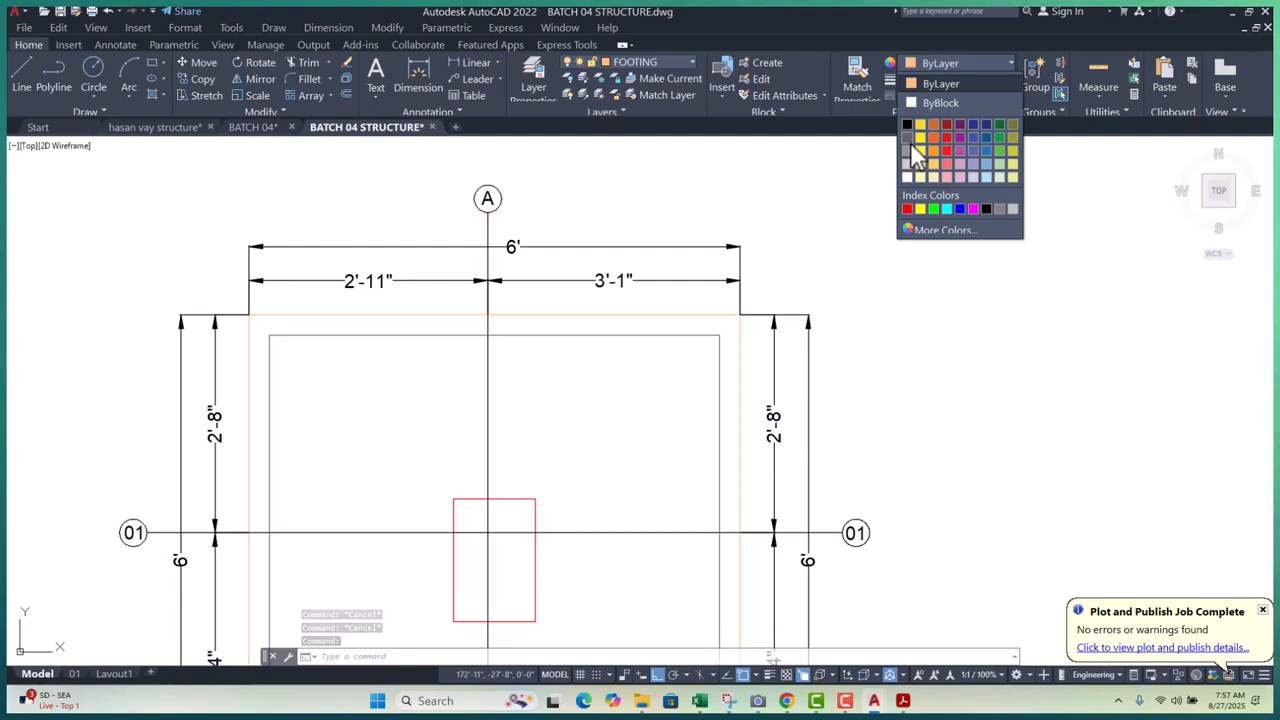
pyautogui.press('Escape')
pyautogui.scroll(-7, 1071, 309)
pyautogui.scroll(6, 672, 337)
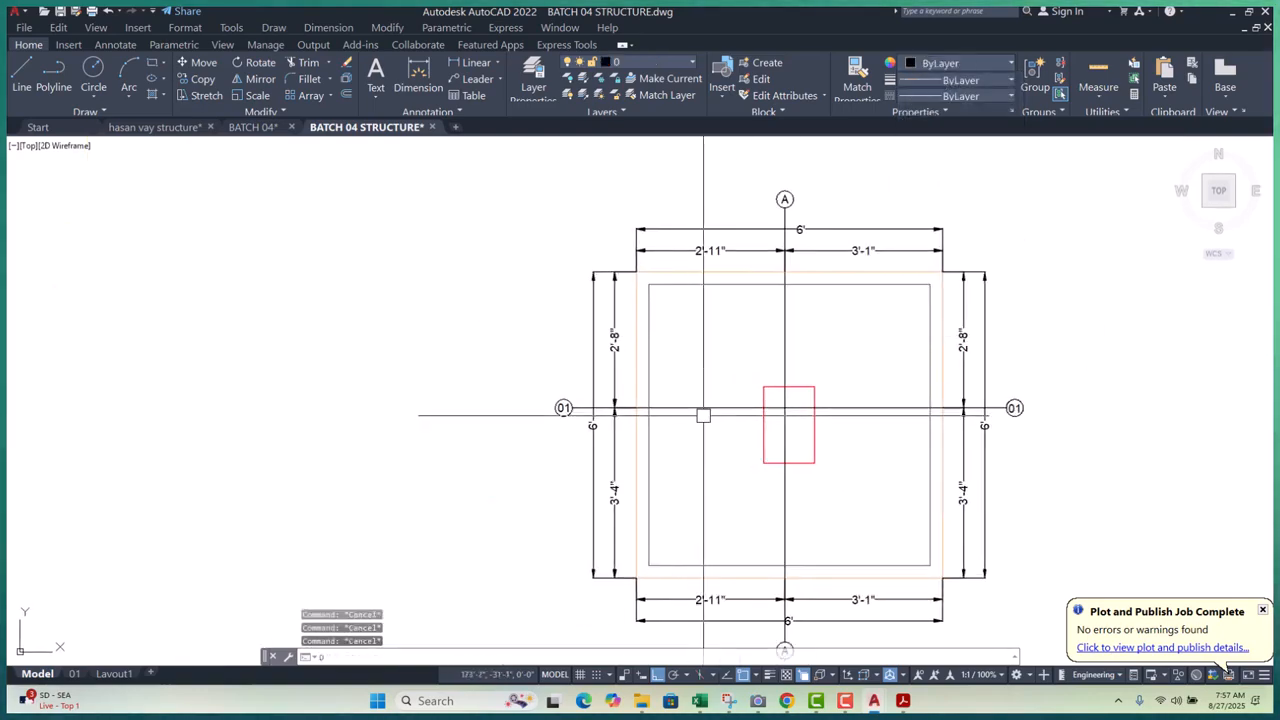
pyautogui.write('LI')
pyautogui.press('Return')
pyautogui.scroll(6, 646, 369)
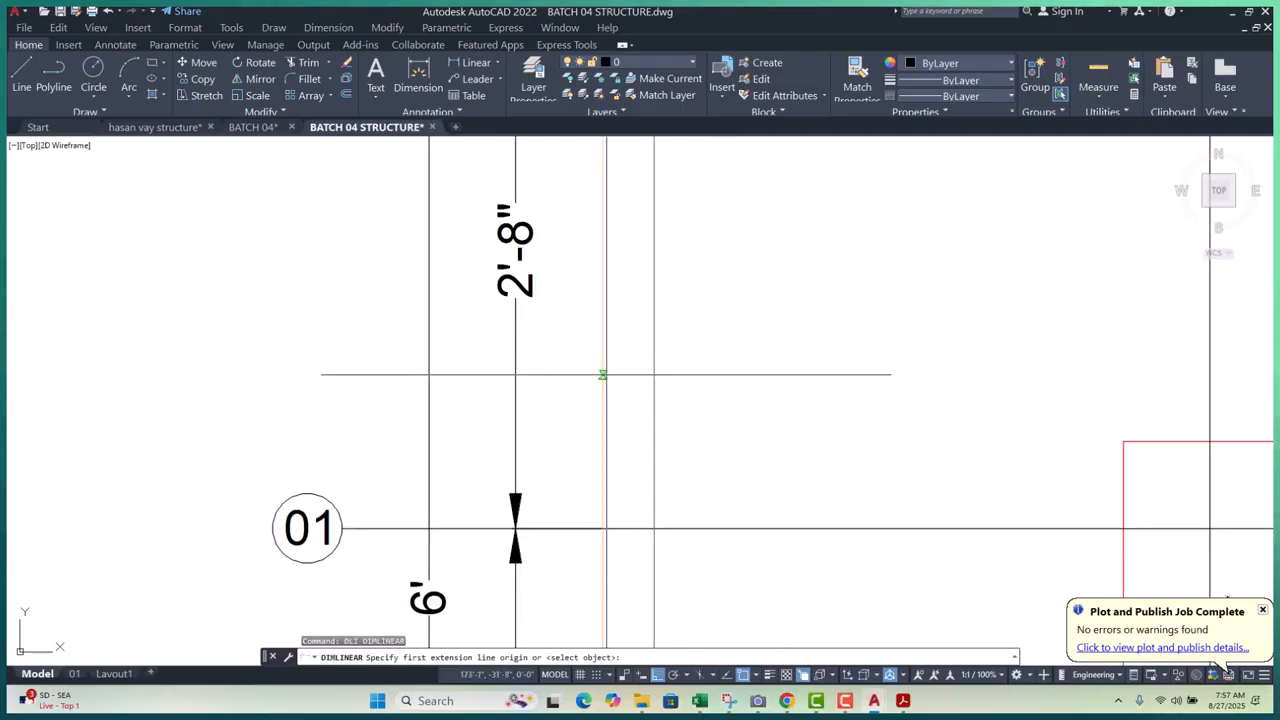
# - Dimension the 3" cover on the first side and the top edge of the footing
pyautogui.click(602, 373)
pyautogui.click(653, 373)
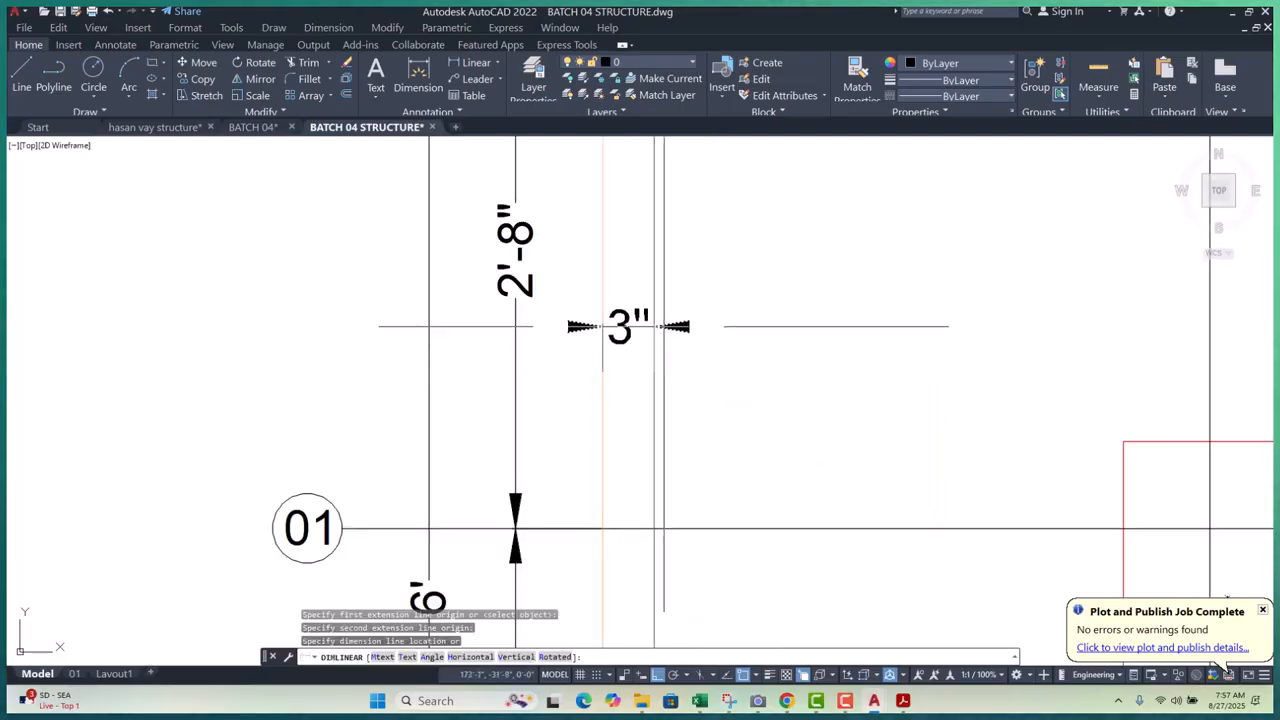
pyautogui.click(630, 331)
pyautogui.scroll(-6, 640, 380)
pyautogui.moveTo(681, 386); pyautogui.dragTo(551, 396, button='middle')
pyautogui.scroll(4, 688, 276)
pyautogui.press('Return')
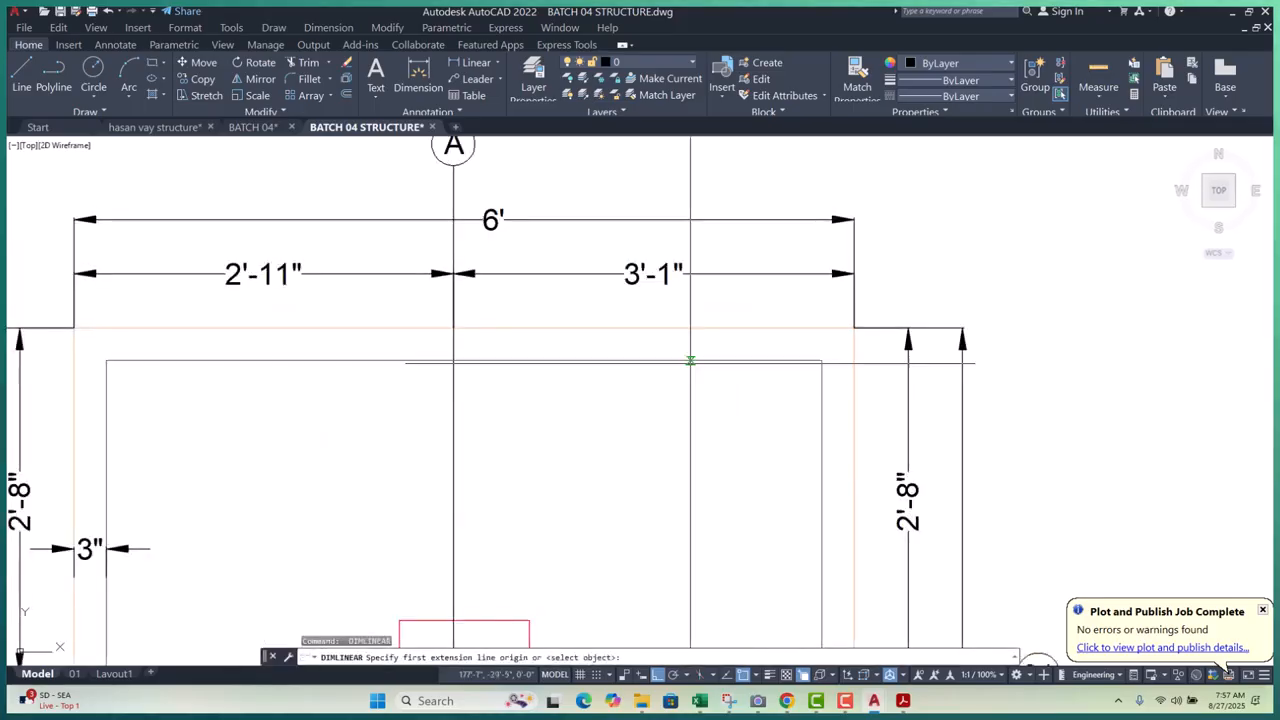
pyautogui.click(690, 355)
pyautogui.click(694, 326)
pyautogui.click(718, 343)
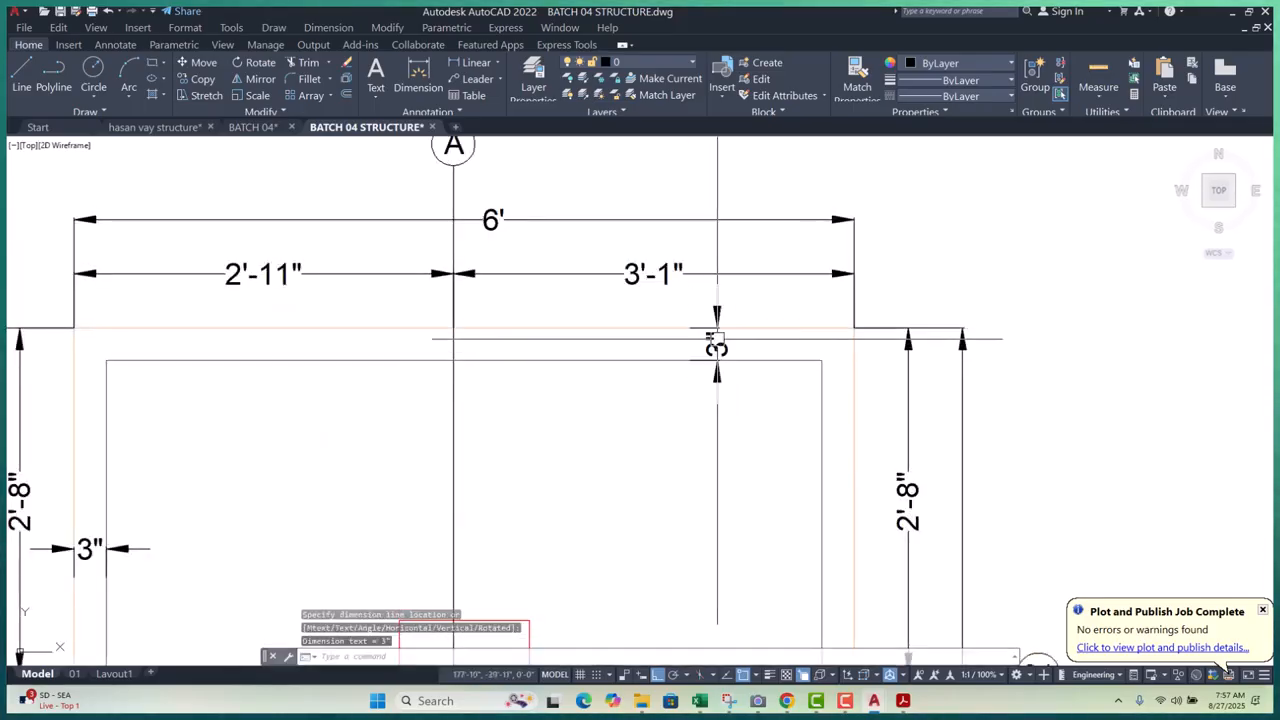
pyautogui.scroll(-4, 646, 321)
# - Add the 3" cover dimensions on the right side and bottom edge, then frame the footing
pyautogui.press('Return')
pyautogui.scroll(4, 712, 514)
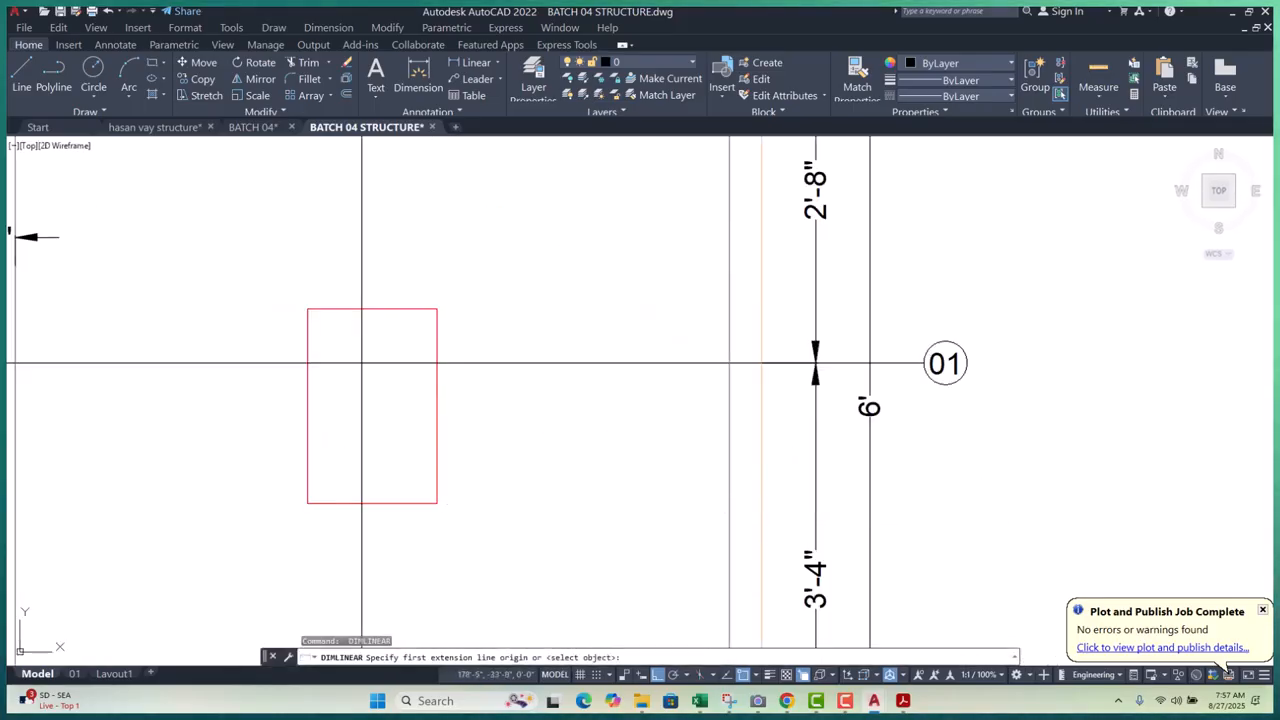
pyautogui.click(729, 508)
pyautogui.click(762, 508)
pyautogui.click(758, 491)
pyautogui.scroll(-6, 783, 393)
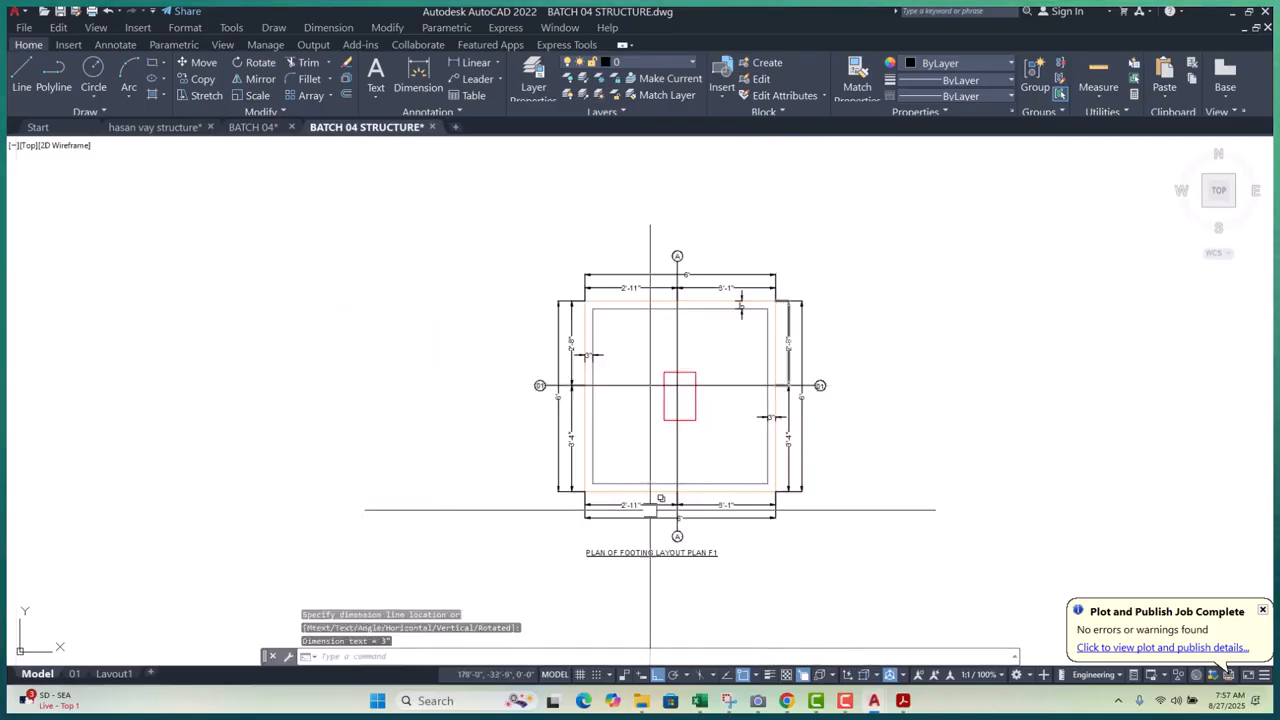
pyautogui.scroll(4, 647, 512)
pyautogui.press('Return')
pyautogui.click(651, 437)
pyautogui.click(649, 458)
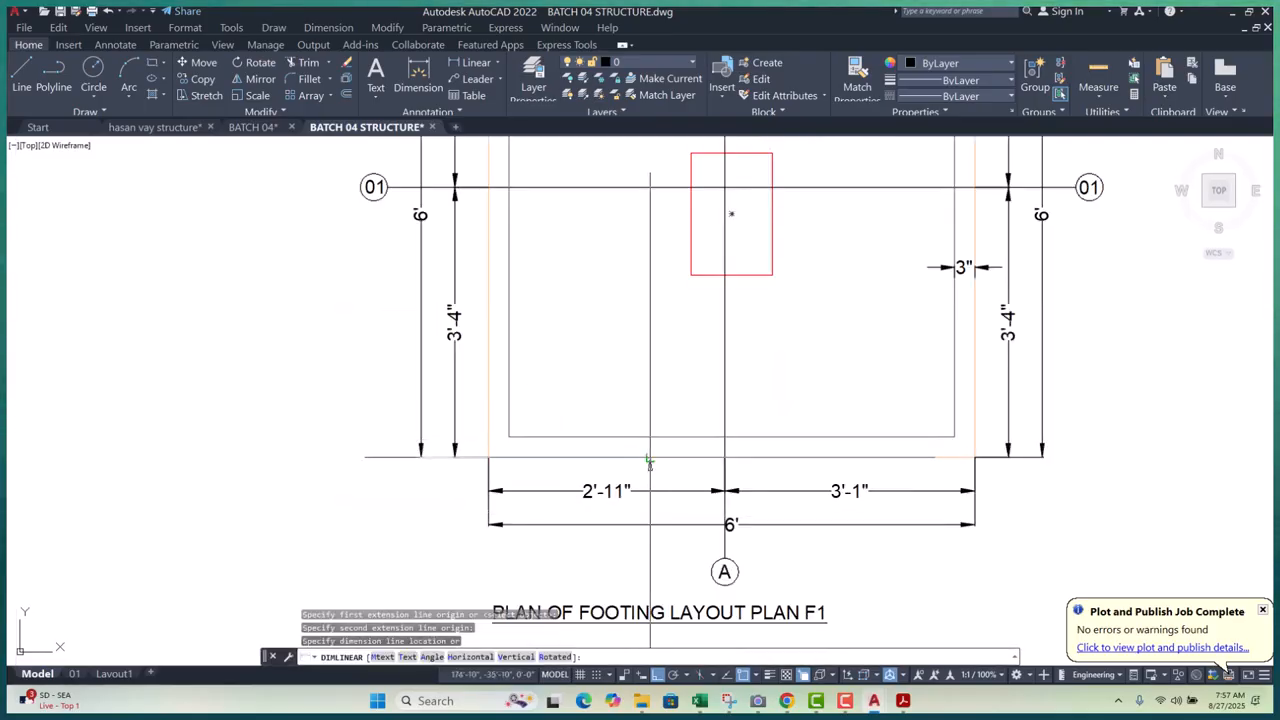
pyautogui.click(633, 454)
pyautogui.scroll(-4, 672, 397)
pyautogui.press('Escape')
pyautogui.press('Escape')
pyautogui.press('Escape')
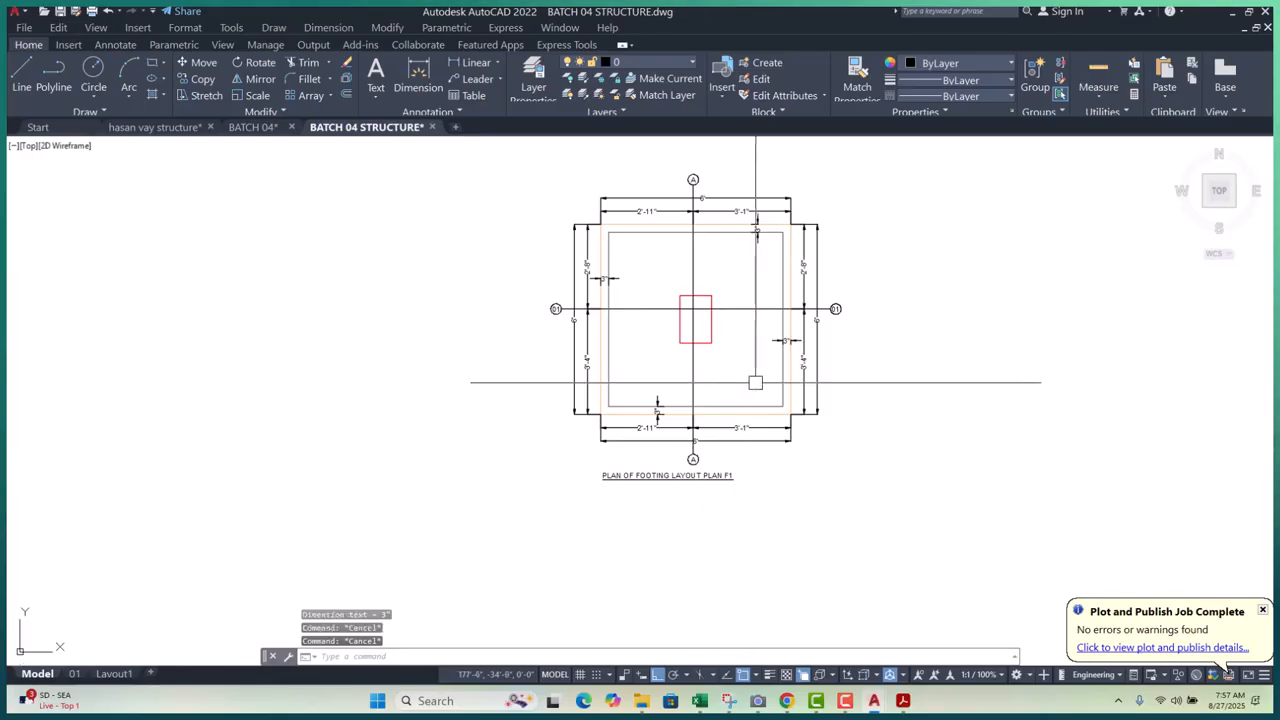
pyautogui.scroll(-6, 587, 419)
pyautogui.scroll(4, 642, 440)
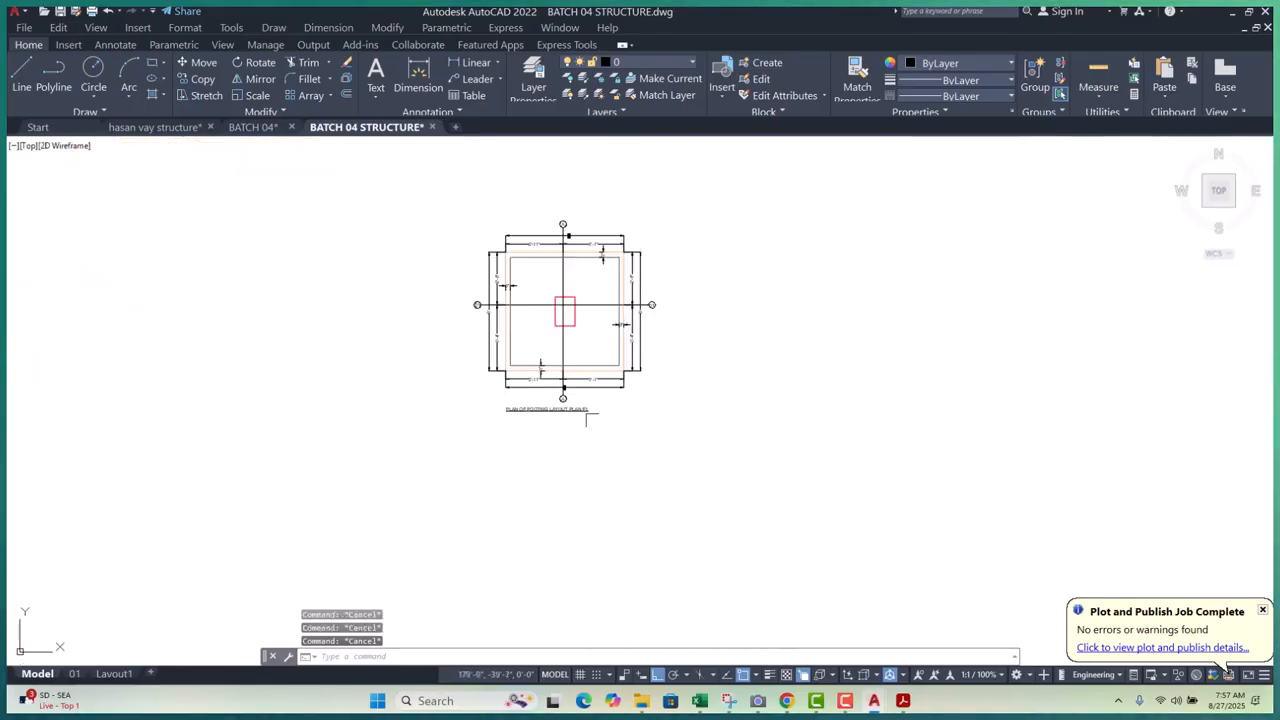
pyautogui.moveTo(568, 397); pyautogui.dragTo(564, 441, button='middle')
# - Copy the whole footing plan to the right of the original
pyautogui.click(432, 238)
pyautogui.click(700, 535)
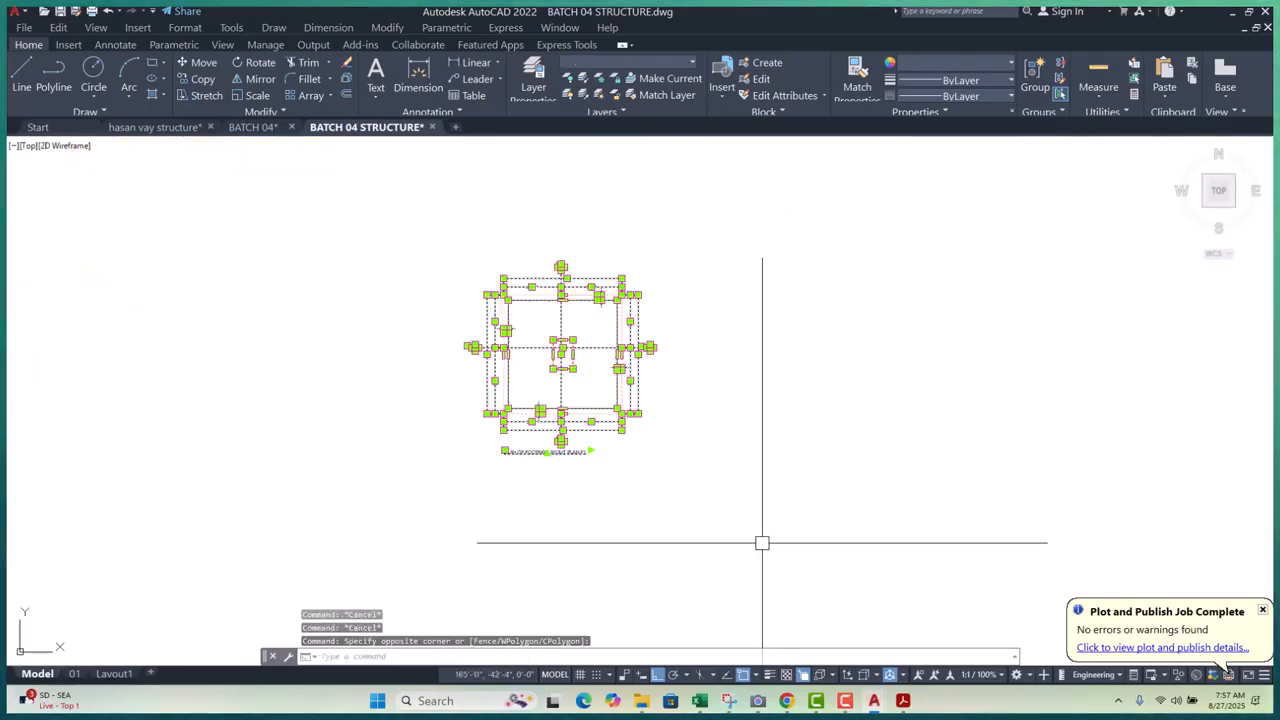
pyautogui.press('Return')
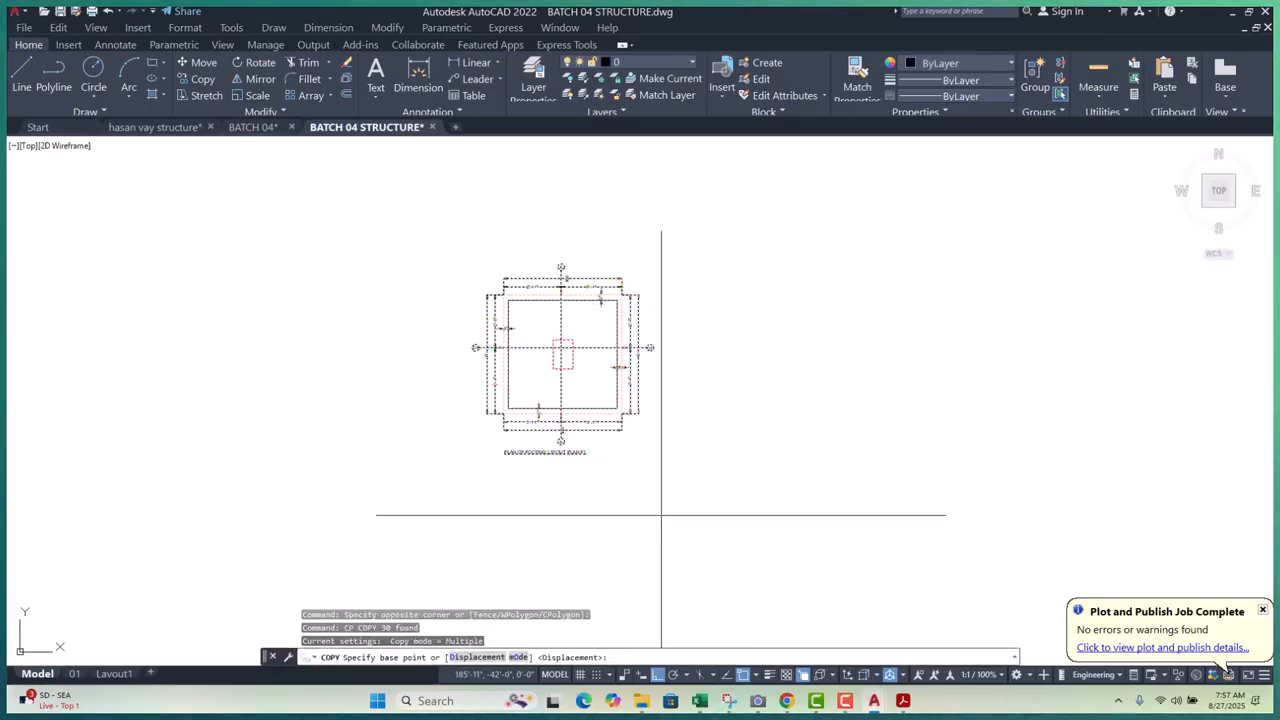
pyautogui.click(603, 508)
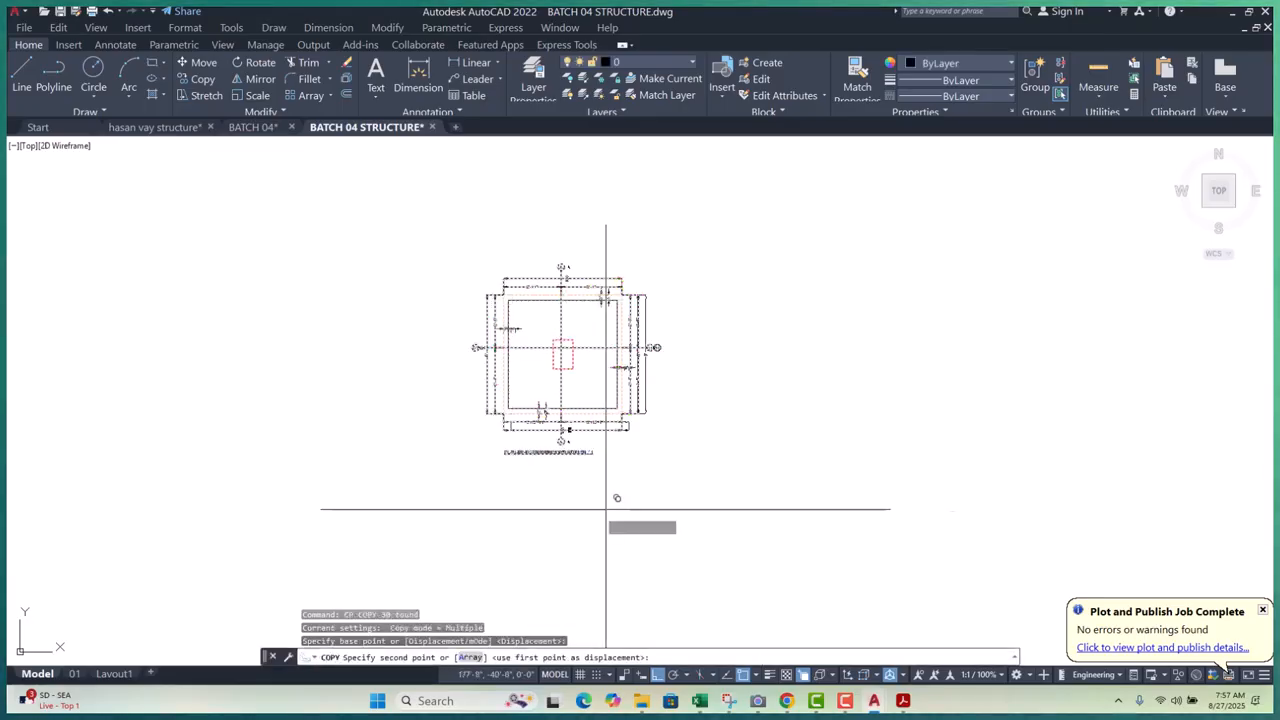
pyautogui.click(806, 508)
pyautogui.press('Escape')
pyautogui.press('Escape')
pyautogui.press('Escape')
pyautogui.scroll(4, 781, 480)
pyautogui.scroll(4, 781, 480)
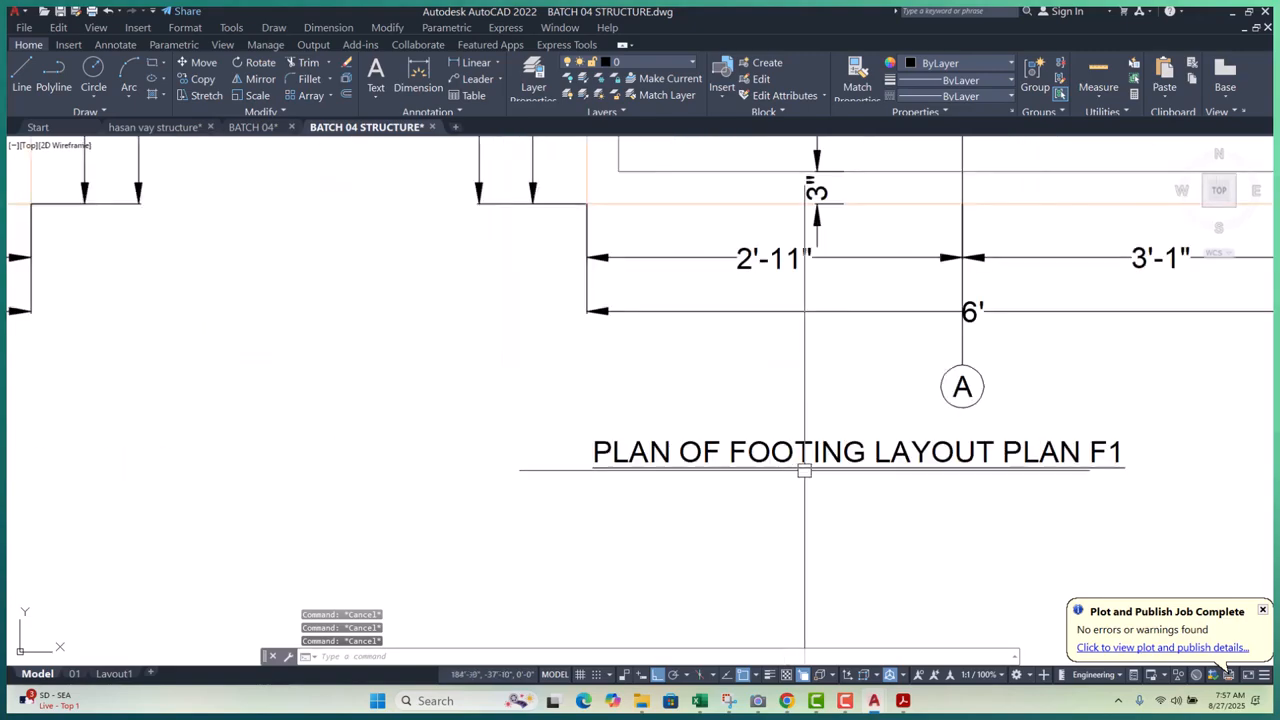
# - Change the copy's title to 'PLAN OF FOOTING REINFORCEMENT DETAILS F1', widened to fit one line
pyautogui.doubleClick(786, 474)
pyautogui.scroll(4, 846, 478)
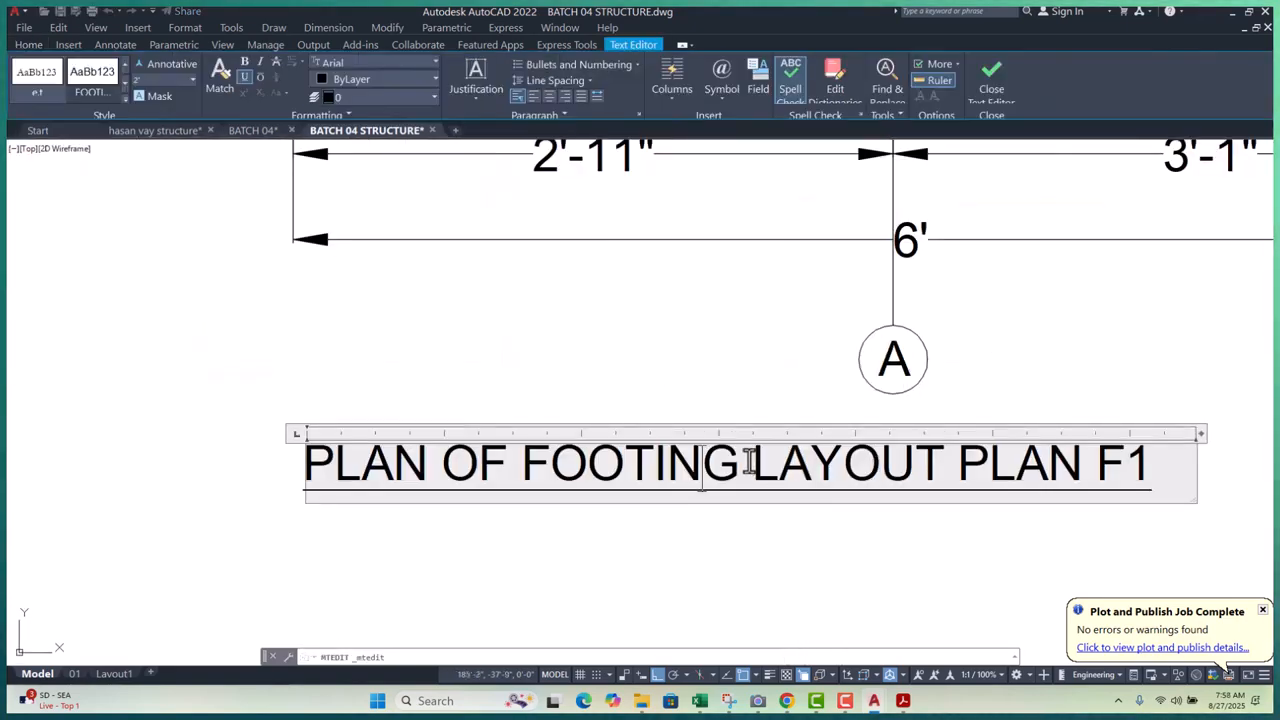
pyautogui.moveTo(750, 463); pyautogui.dragTo(985, 478)
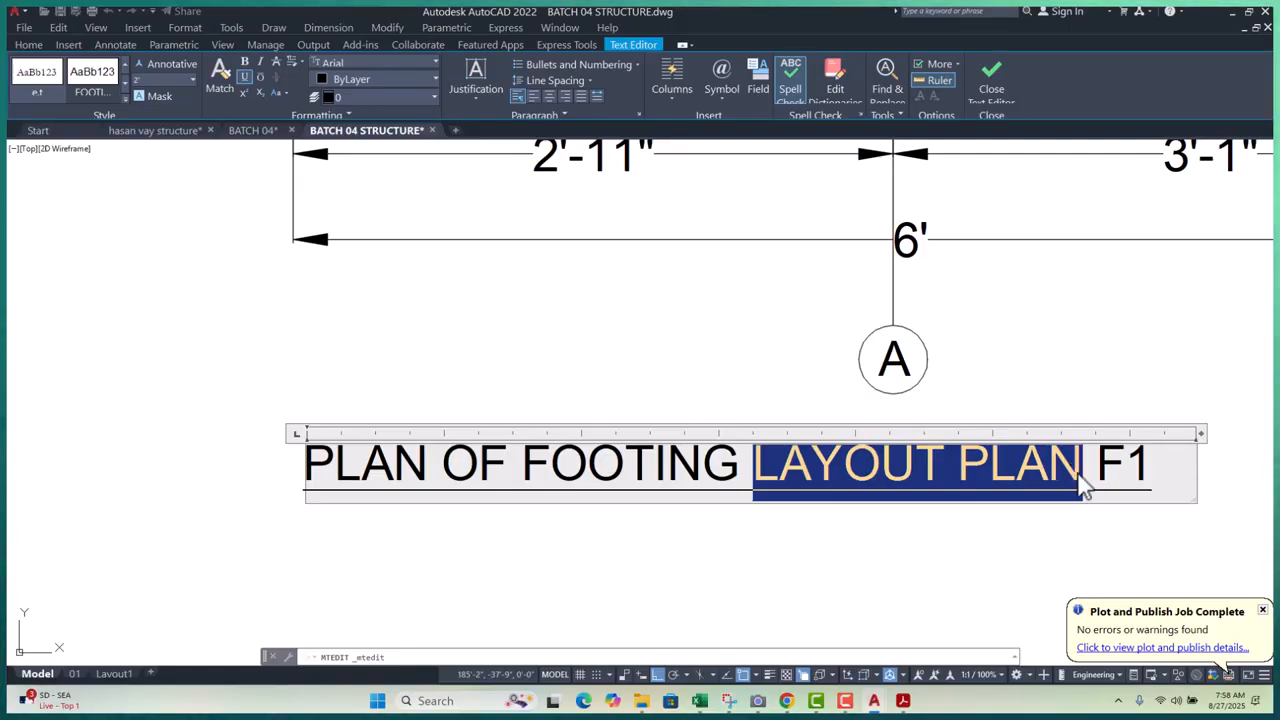
pyautogui.write('REI')
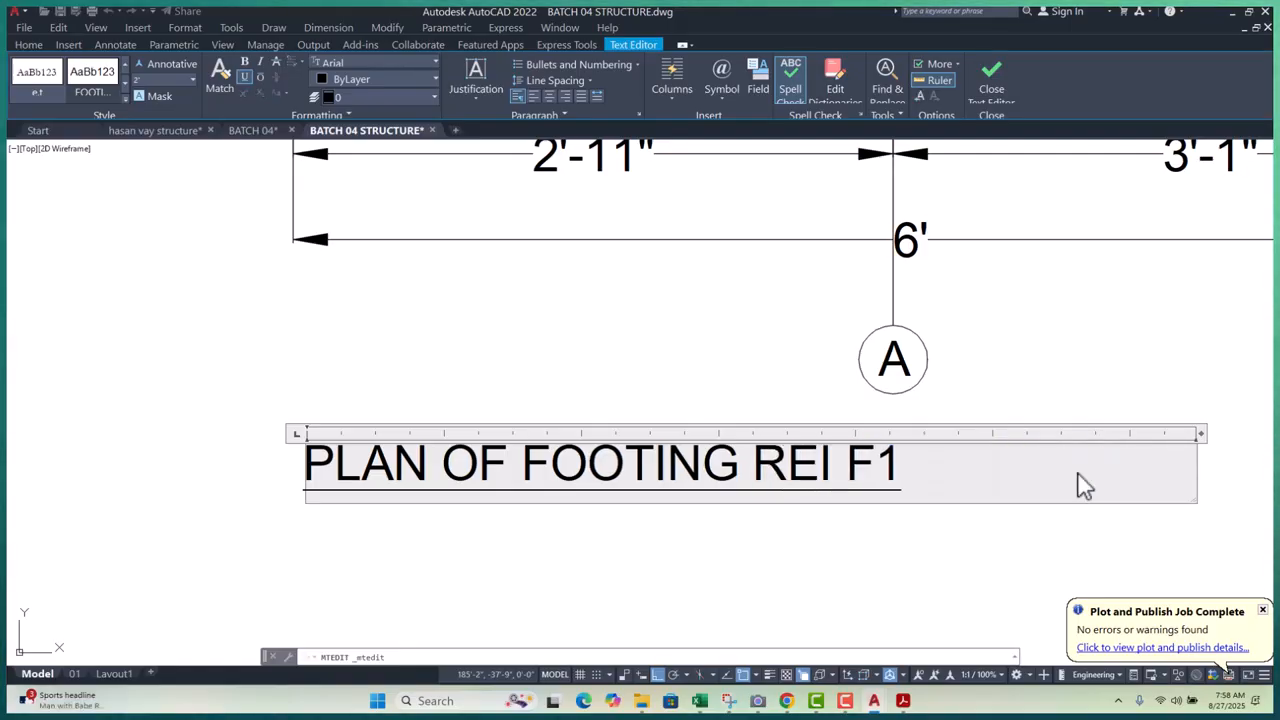
pyautogui.write('NFORCEME')
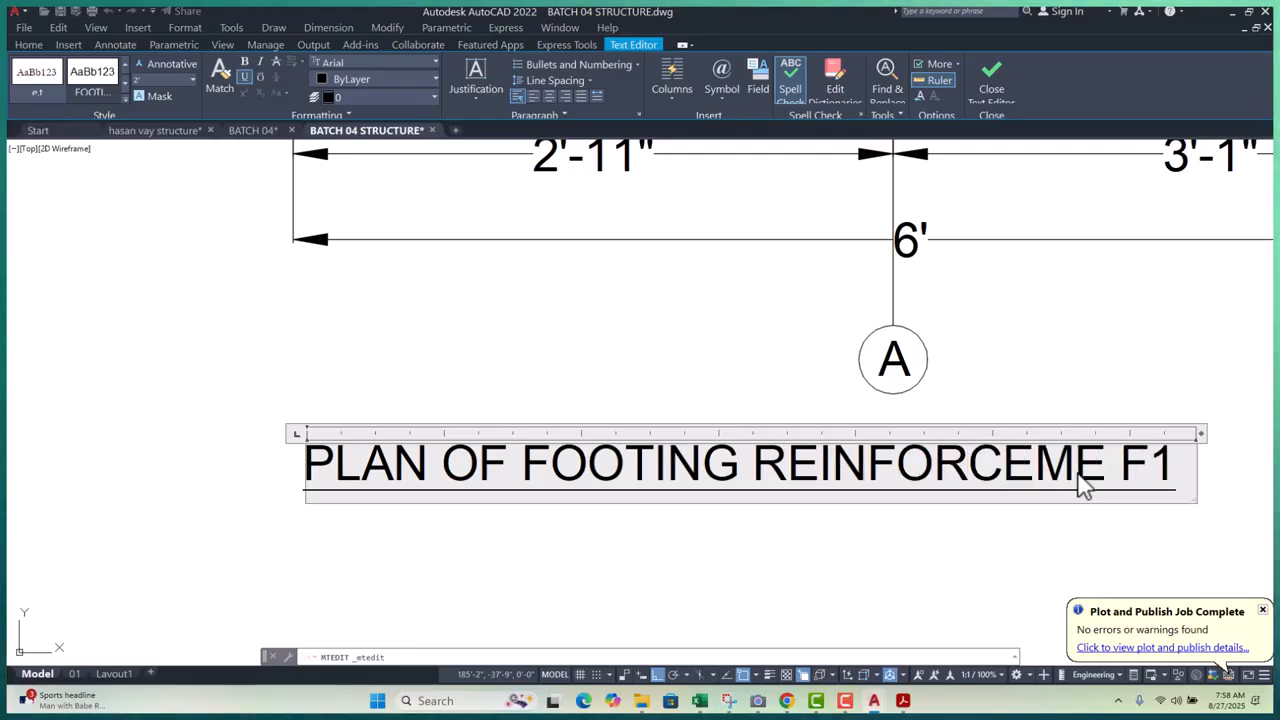
pyautogui.write('NT')
pyautogui.scroll(-2, 660, 402)
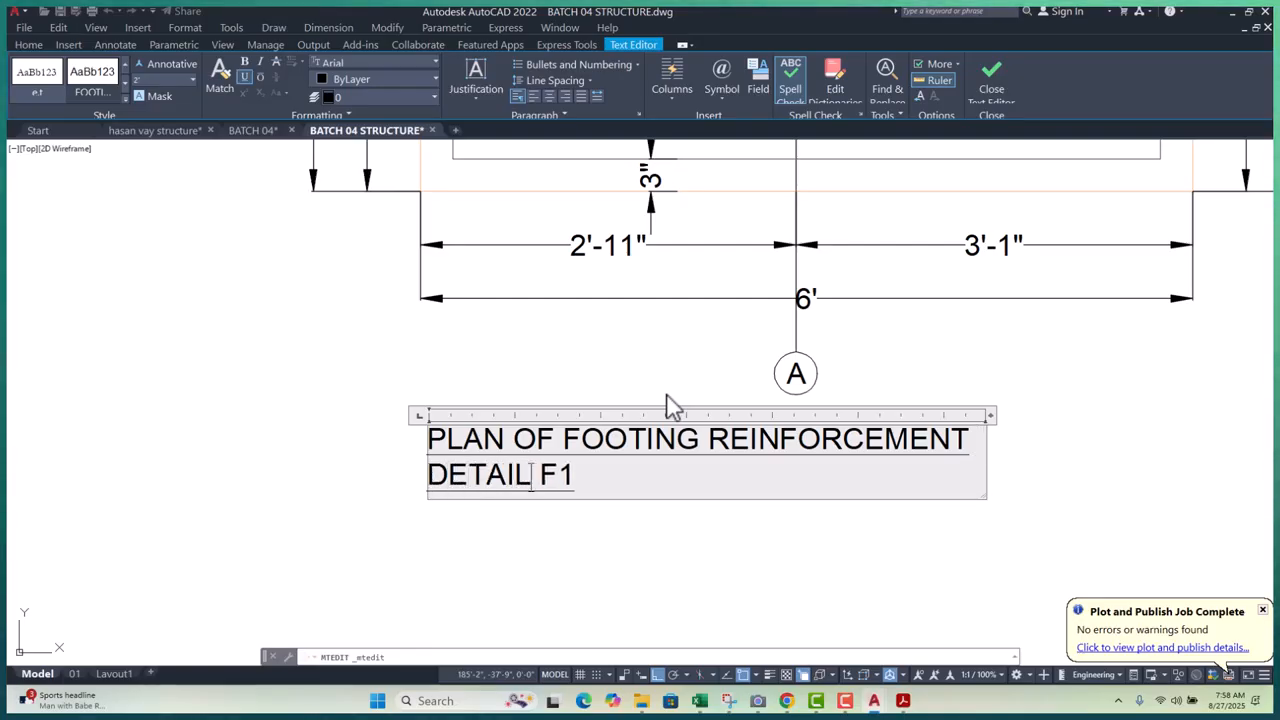
pyautogui.scroll(-2, 399, 424)
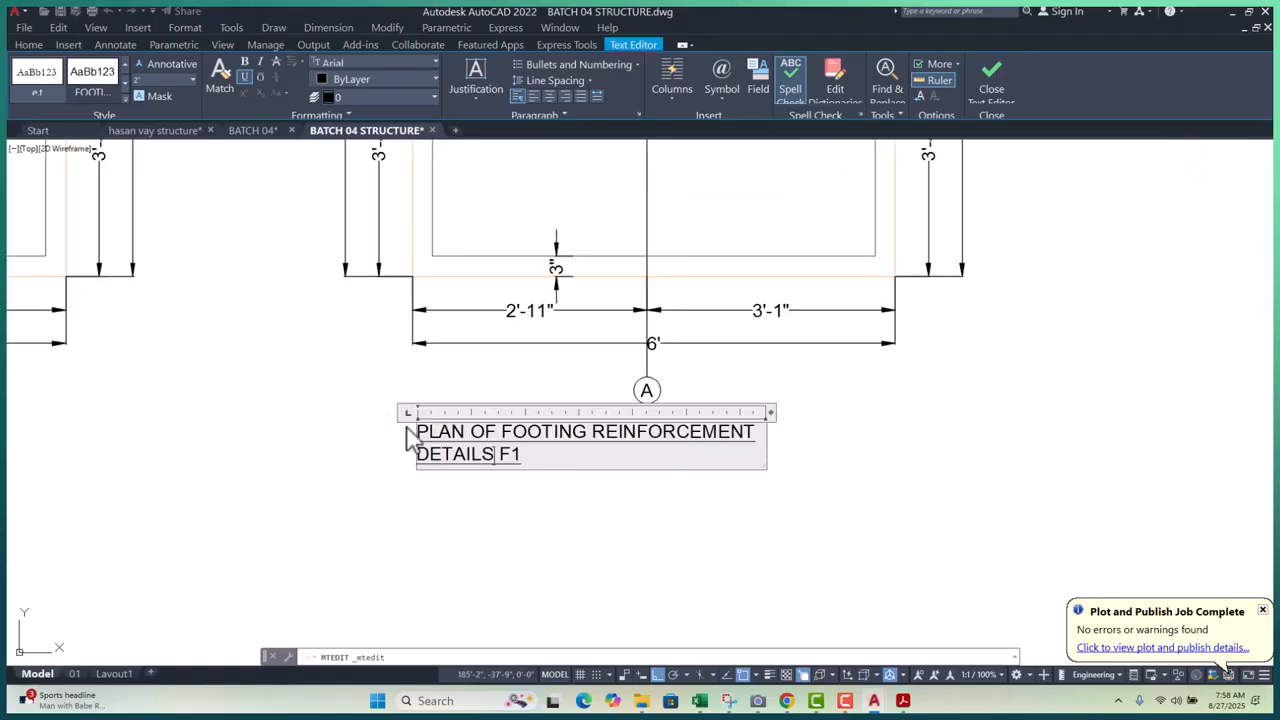
pyautogui.moveTo(777, 420); pyautogui.dragTo(924, 420)
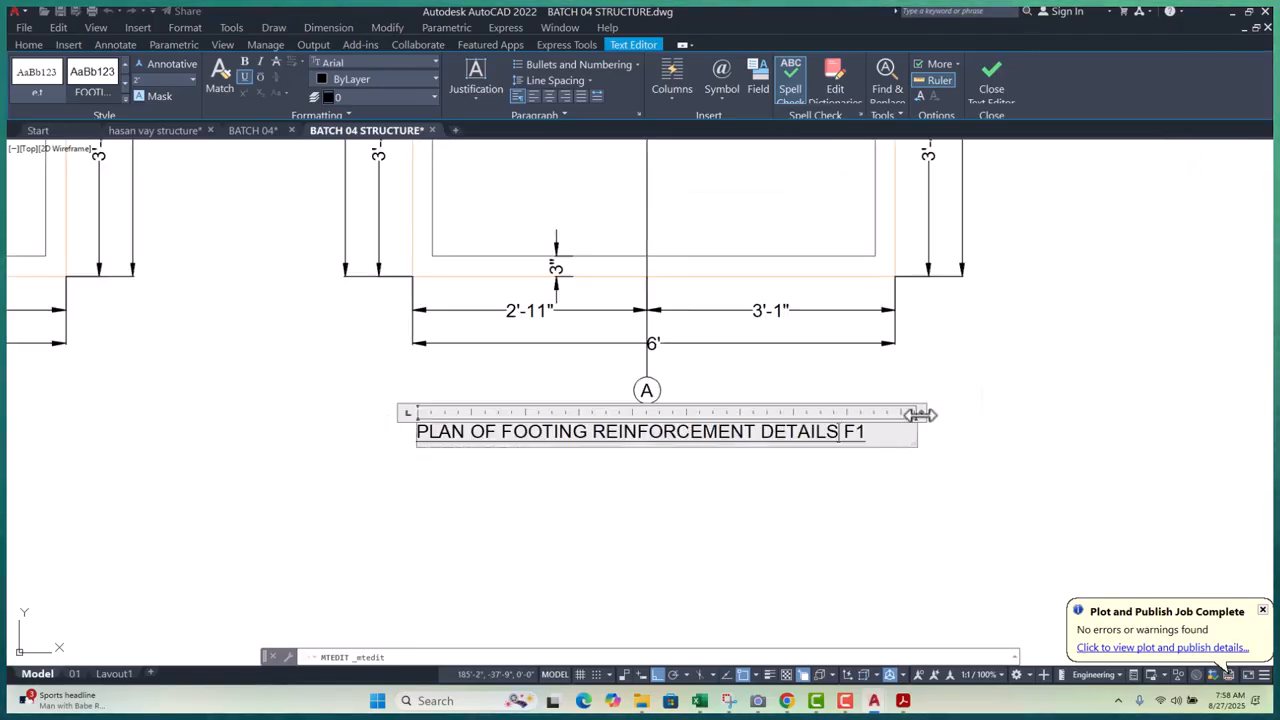
pyautogui.click(1074, 443)
pyautogui.scroll(-6, 810, 474)
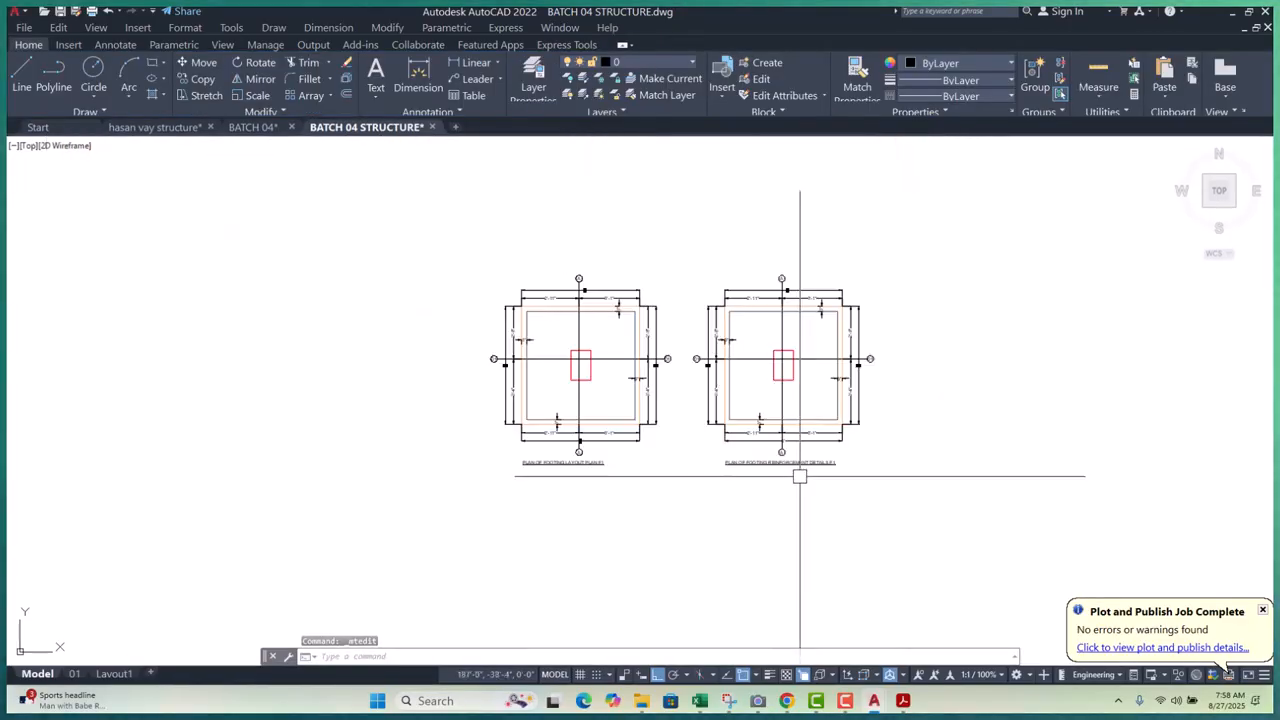
# - Move the right footing plan slightly left, closer to the original
pyautogui.scroll(3, 727, 347)
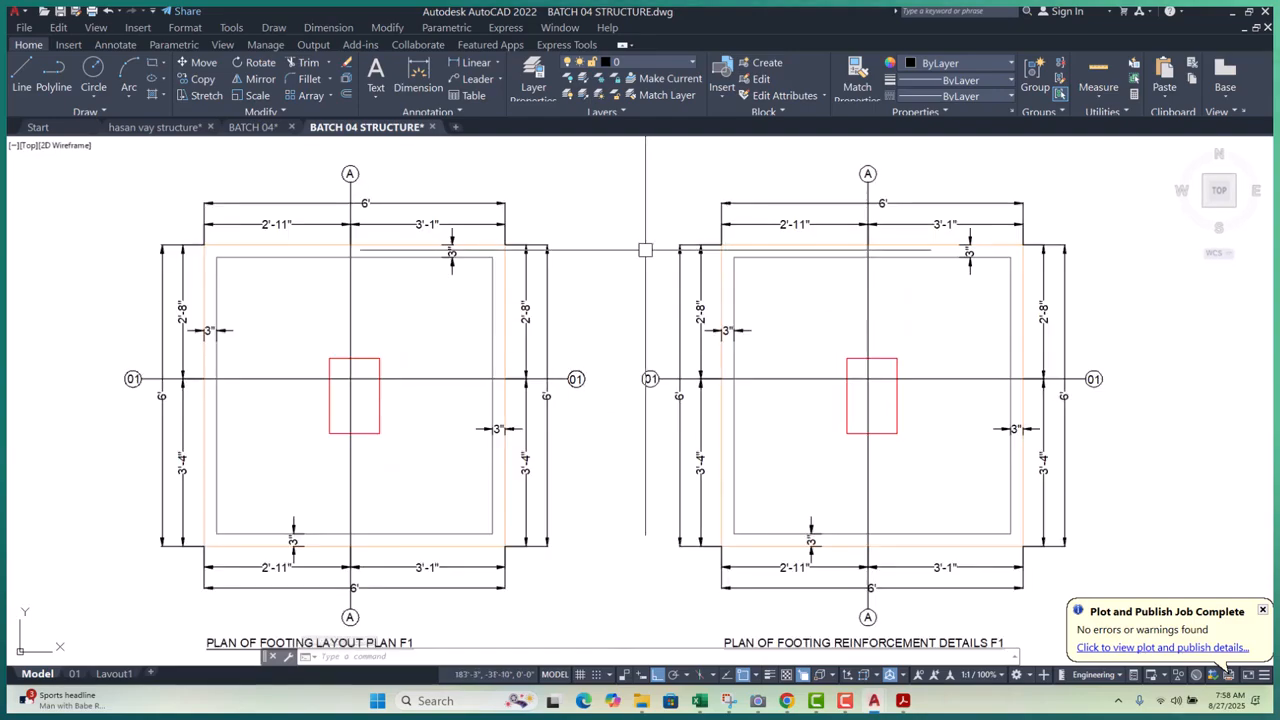
pyautogui.click(619, 170)
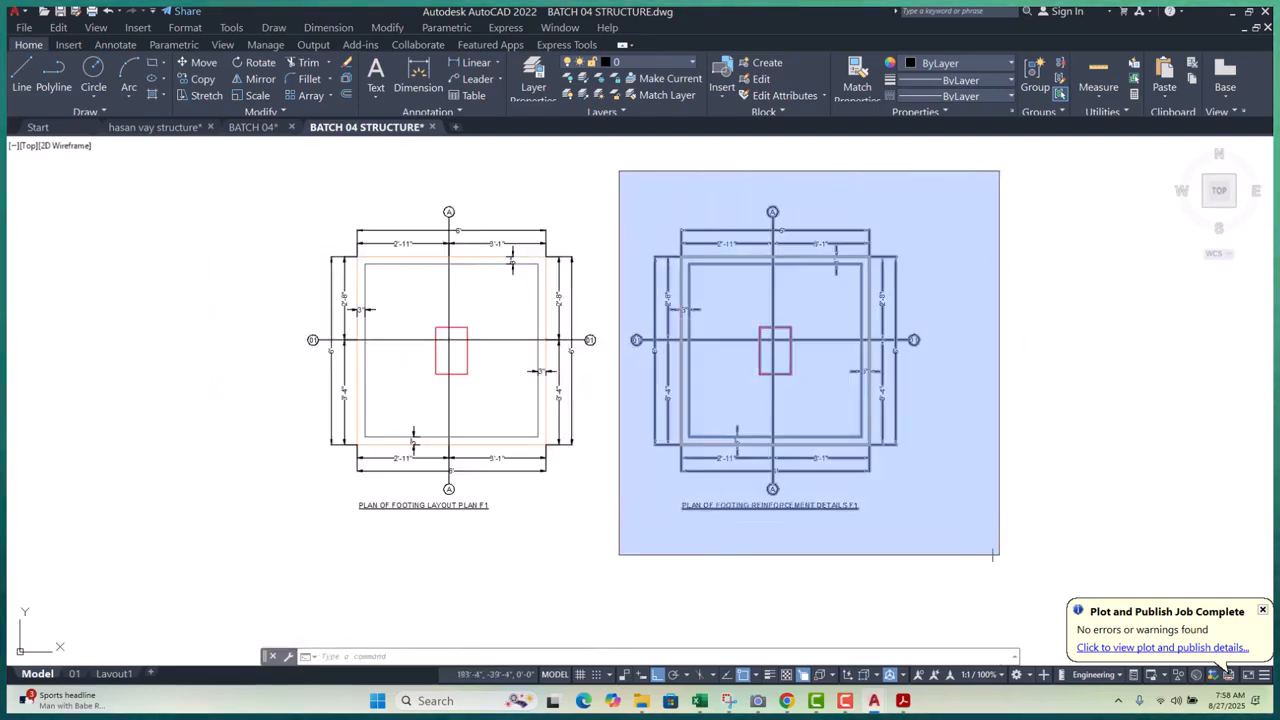
pyautogui.click(998, 538)
pyautogui.press('Return')
pyautogui.click(1065, 523)
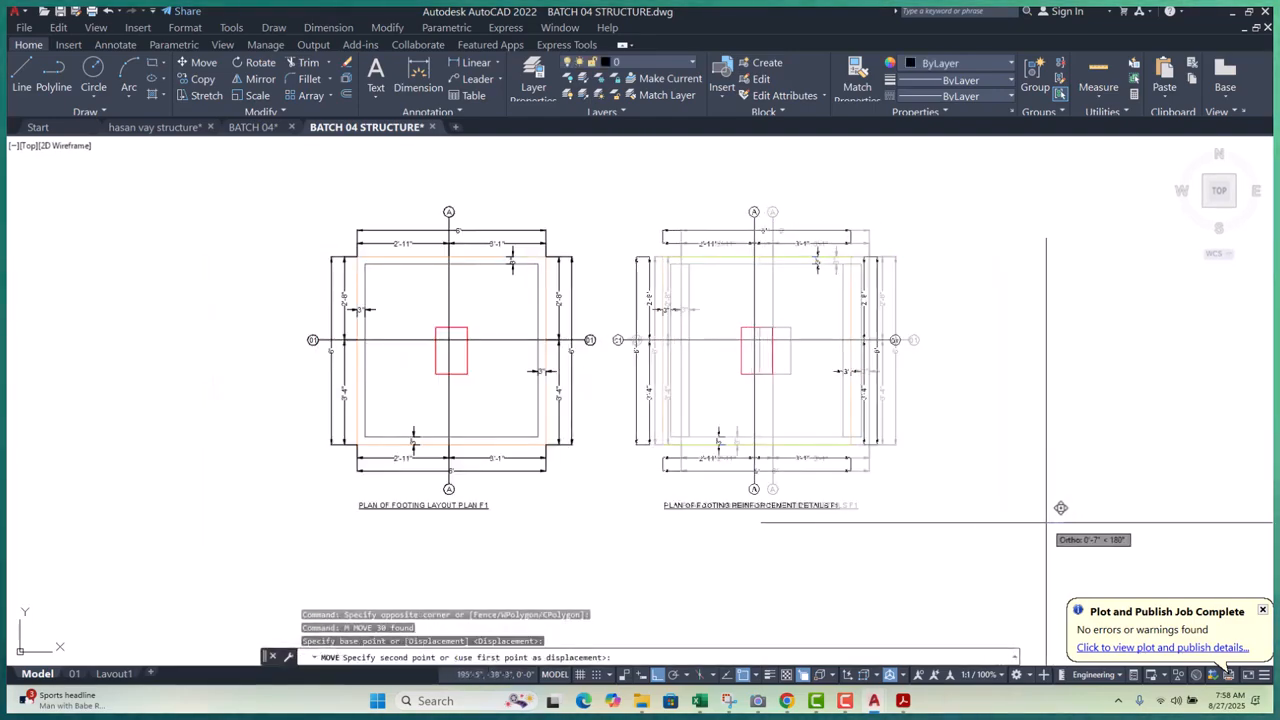
pyautogui.click(1046, 523)
pyautogui.press('Escape')
pyautogui.press('Escape')
pyautogui.moveTo(803, 411)
pyautogui.mouseDown(button='middle')
pyautogui.moveTo(817, 453)
pyautogui.moveTo(795, 402)
pyautogui.mouseUp(button='middle')
pyautogui.press('Escape')
# - Pan over to check the footing schedule, then return to both footing plans
pyautogui.scroll(-6, 600, 443)
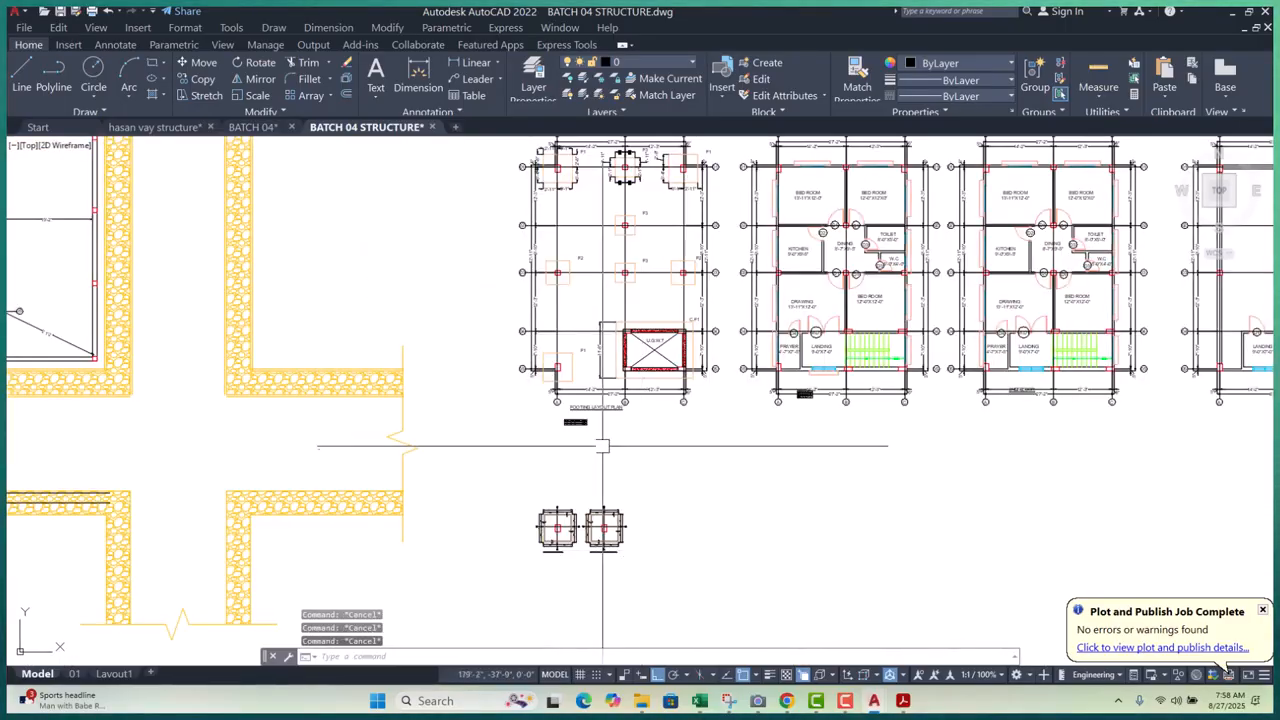
pyautogui.scroll(8, 557, 420)
pyautogui.scroll(4, 378, 330)
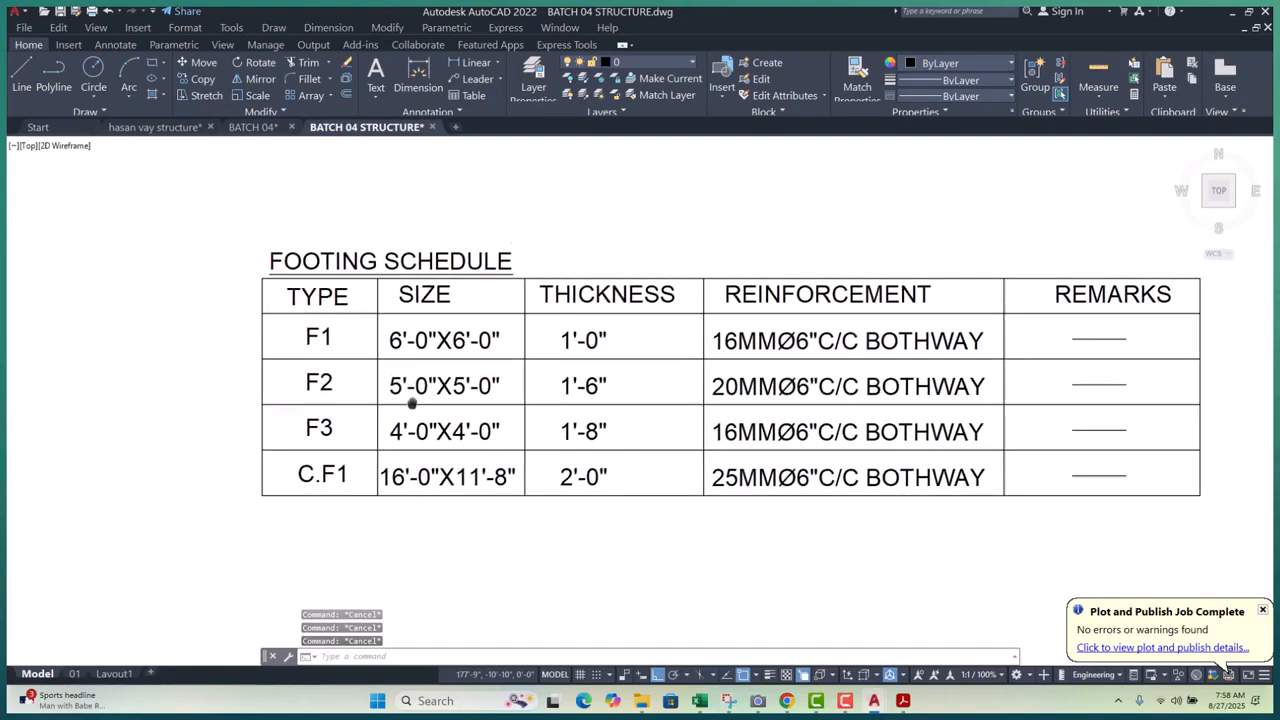
pyautogui.scroll(2, 363, 340)
pyautogui.scroll(-4, 386, 344)
pyautogui.moveTo(552, 357); pyautogui.dragTo(510, 357, button='middle')
pyautogui.scroll(4, 545, 350)
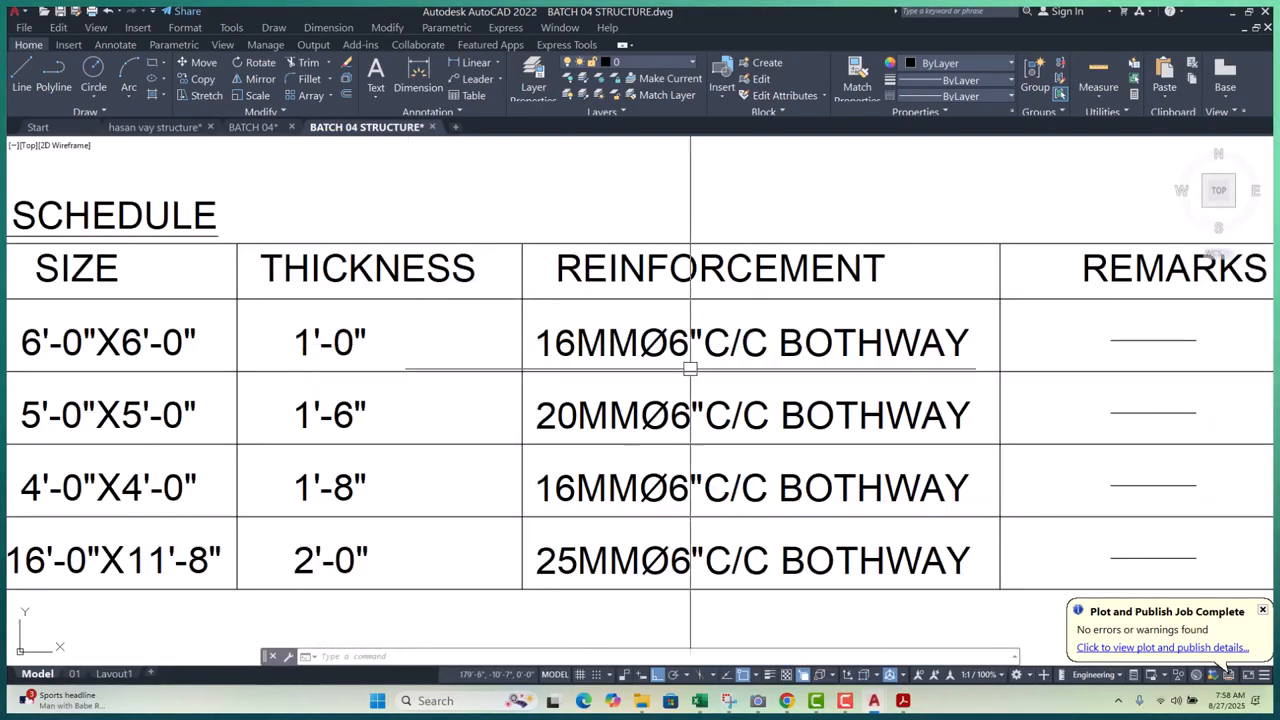
pyautogui.moveTo(802, 366); pyautogui.dragTo(750, 350, button='middle')
pyautogui.scroll(-6, 752, 351)
pyautogui.moveTo(811, 396); pyautogui.dragTo(735, 260, button='middle')
pyautogui.scroll(-8, 733, 262)
# - Start a polyline on the right footing, then cancel it
pyautogui.scroll(6, 806, 524)
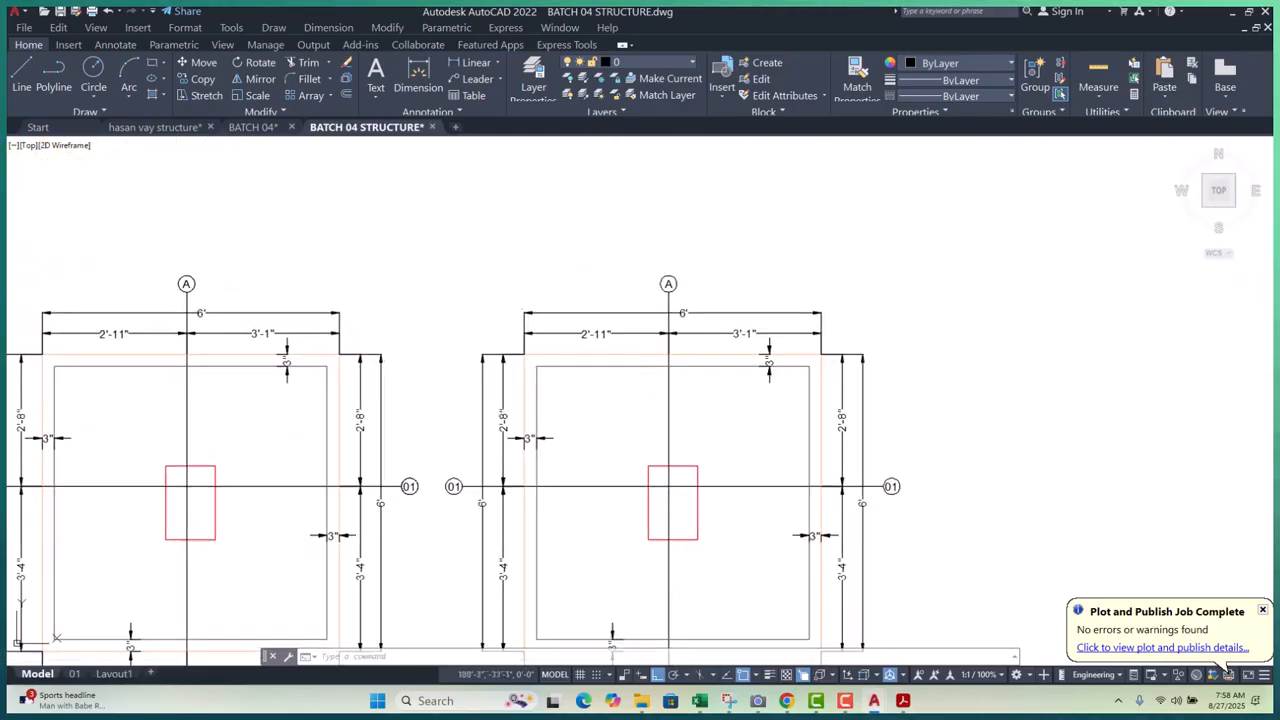
pyautogui.press('Escape')
pyautogui.write('pl')
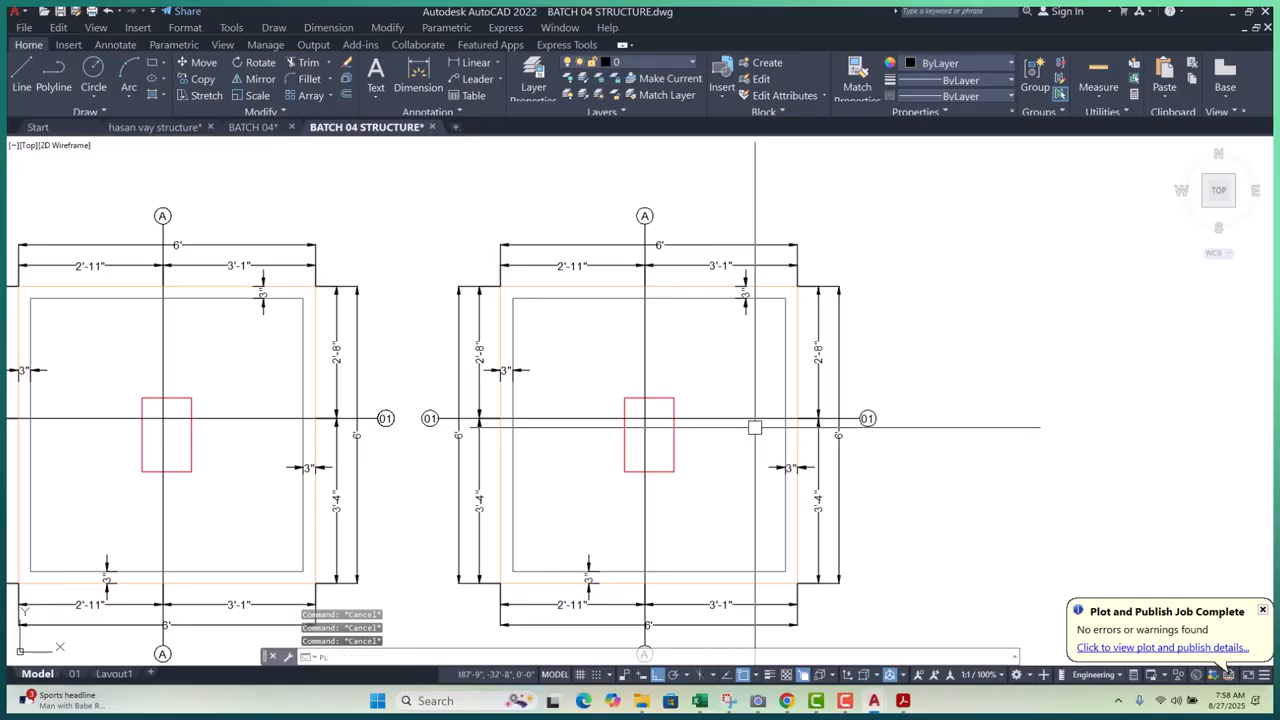
pyautogui.press('Return')
pyautogui.scroll(4, 750, 318)
pyautogui.click(781, 266)
pyautogui.scroll(-3, 790, 380)
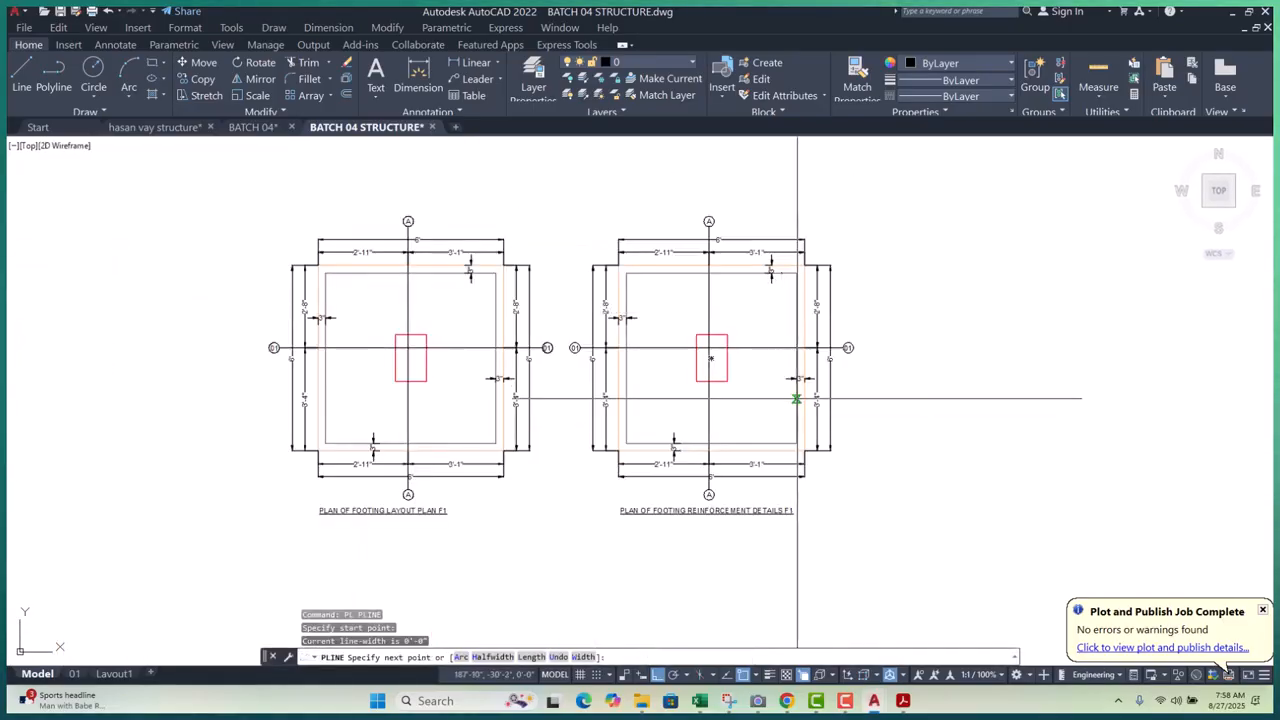
pyautogui.scroll(2, 775, 440)
pyautogui.press('Escape')
pyautogui.scroll(-10, 719, 470)
pyautogui.press('Escape')
pyautogui.press('Escape')
pyautogui.scroll(12, 670, 279)
pyautogui.scroll(2, 625, 330)
pyautogui.scroll(-6, 729, 323)
pyautogui.scroll(6, 740, 430)
pyautogui.scroll(4, 712, 371)
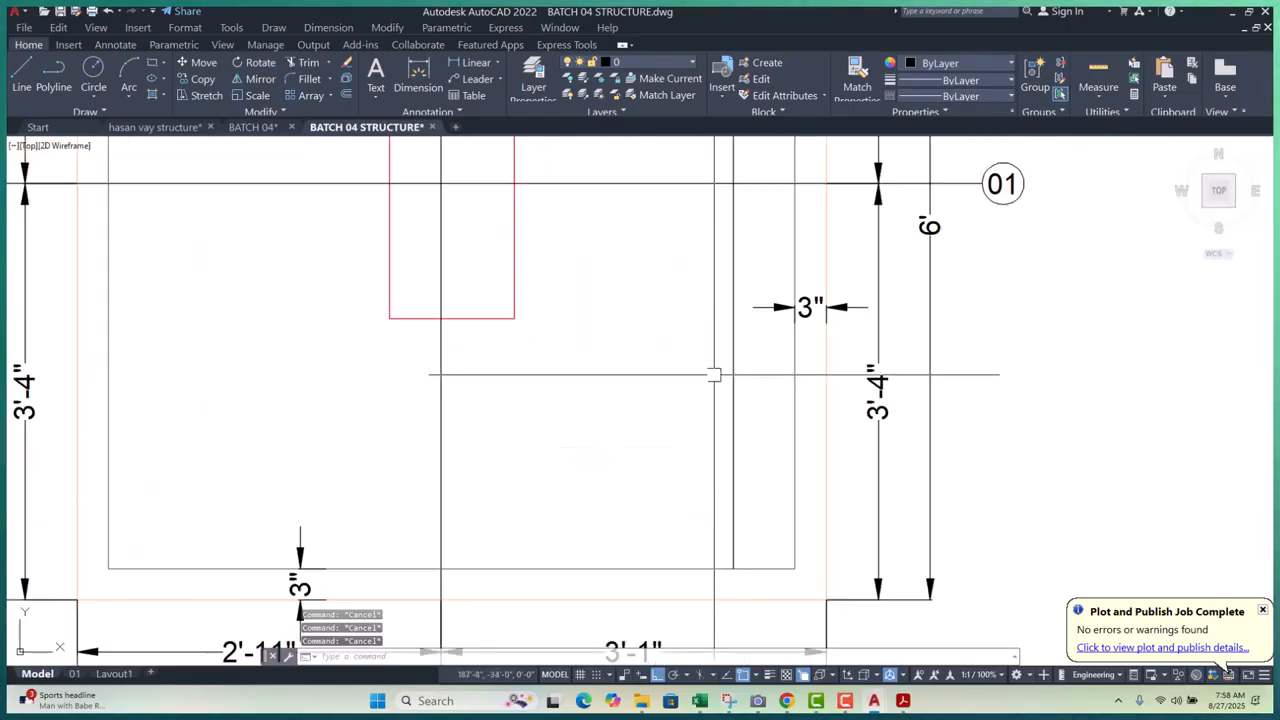
# - Begin a 6-inch offset, then cancel it
pyautogui.write('o')
pyautogui.press('Return')
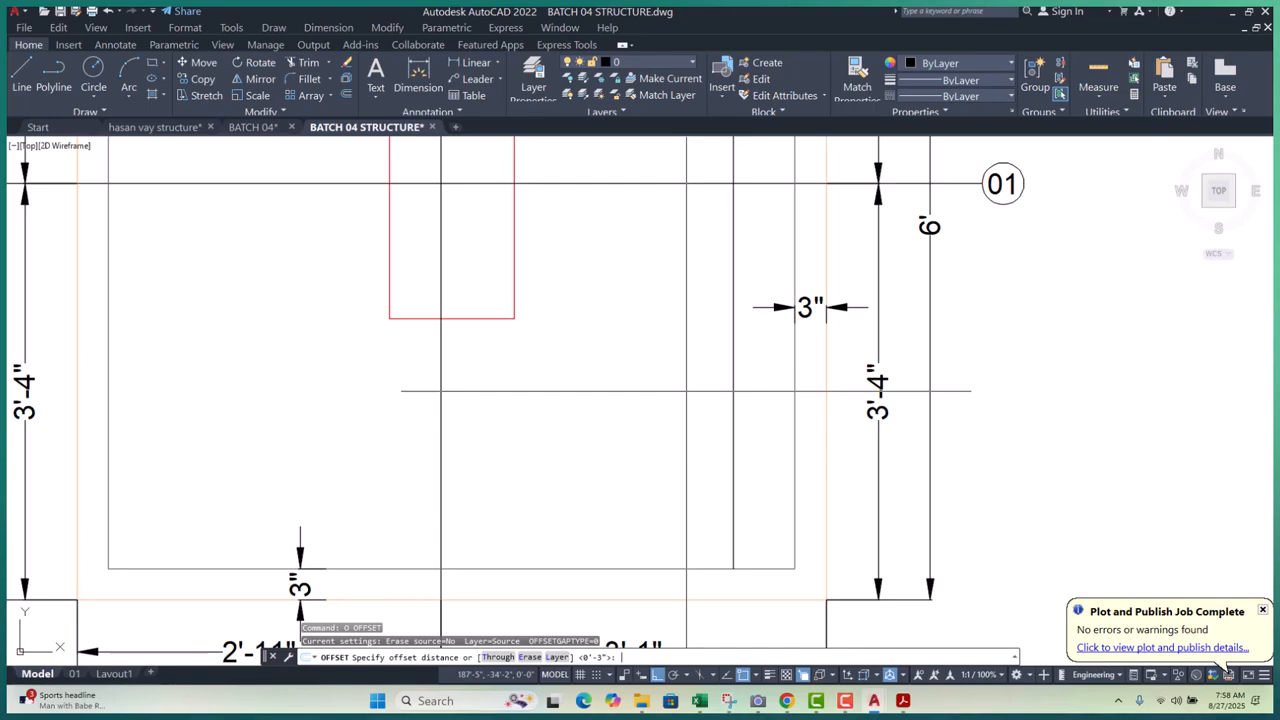
pyautogui.write('6')
pyautogui.press('Return')
pyautogui.press('Escape')
pyautogui.press('Escape')
pyautogui.scroll(-5, 700, 400)
pyautogui.scroll(5, 608, 429)
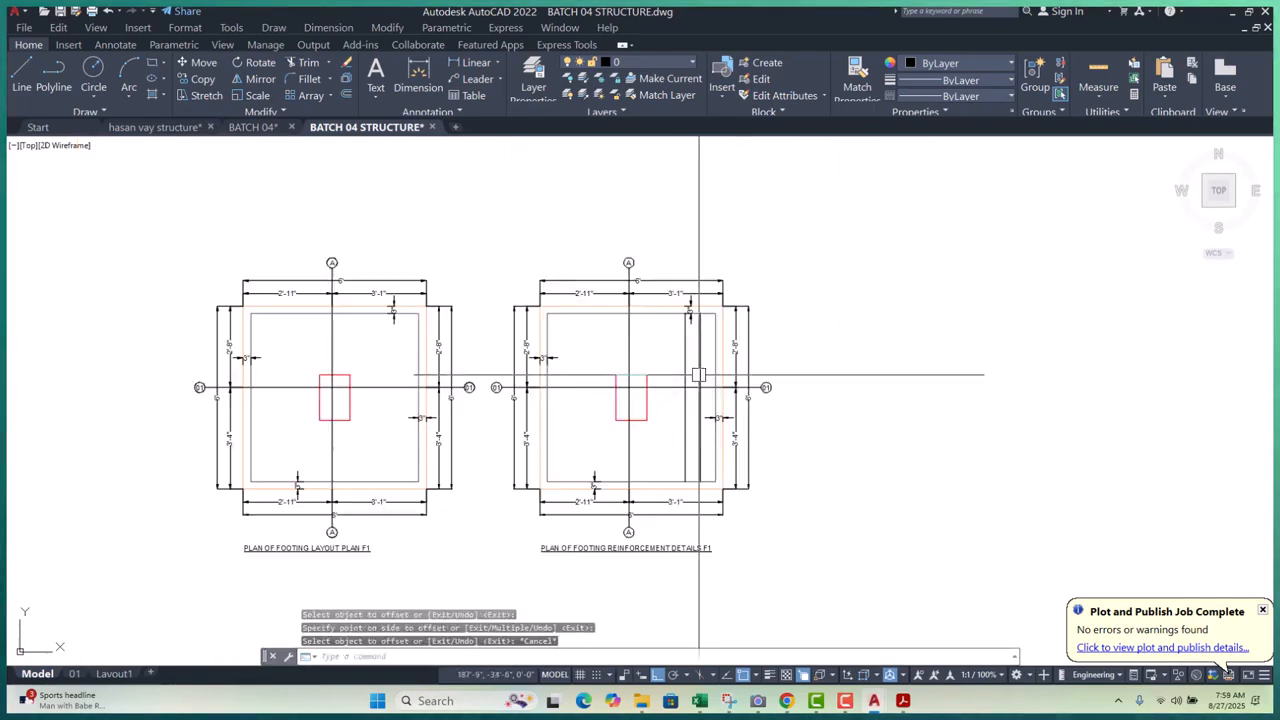
# - Draw a horizontal polyline bar across the footing from its left to right side
pyautogui.write('pl')
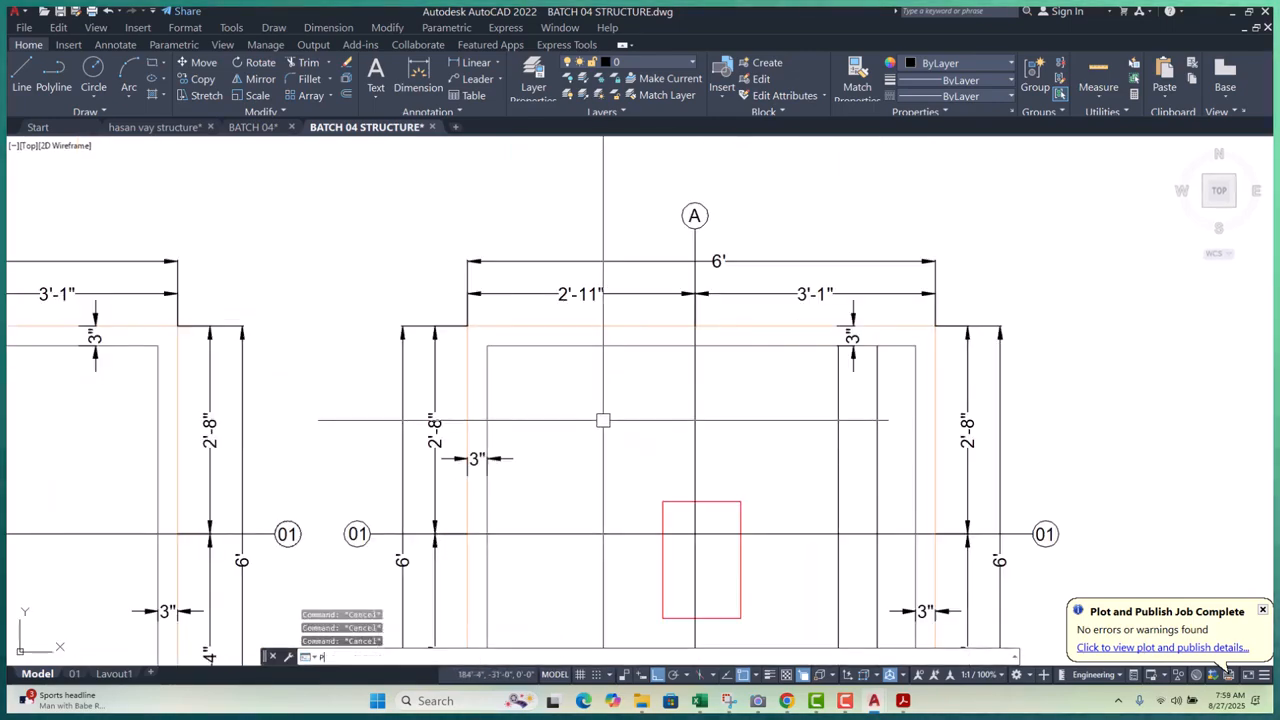
pyautogui.press('Return')
pyautogui.click(487, 390)
pyautogui.click(915, 390)
pyautogui.press('Escape')
pyautogui.press('Escape')
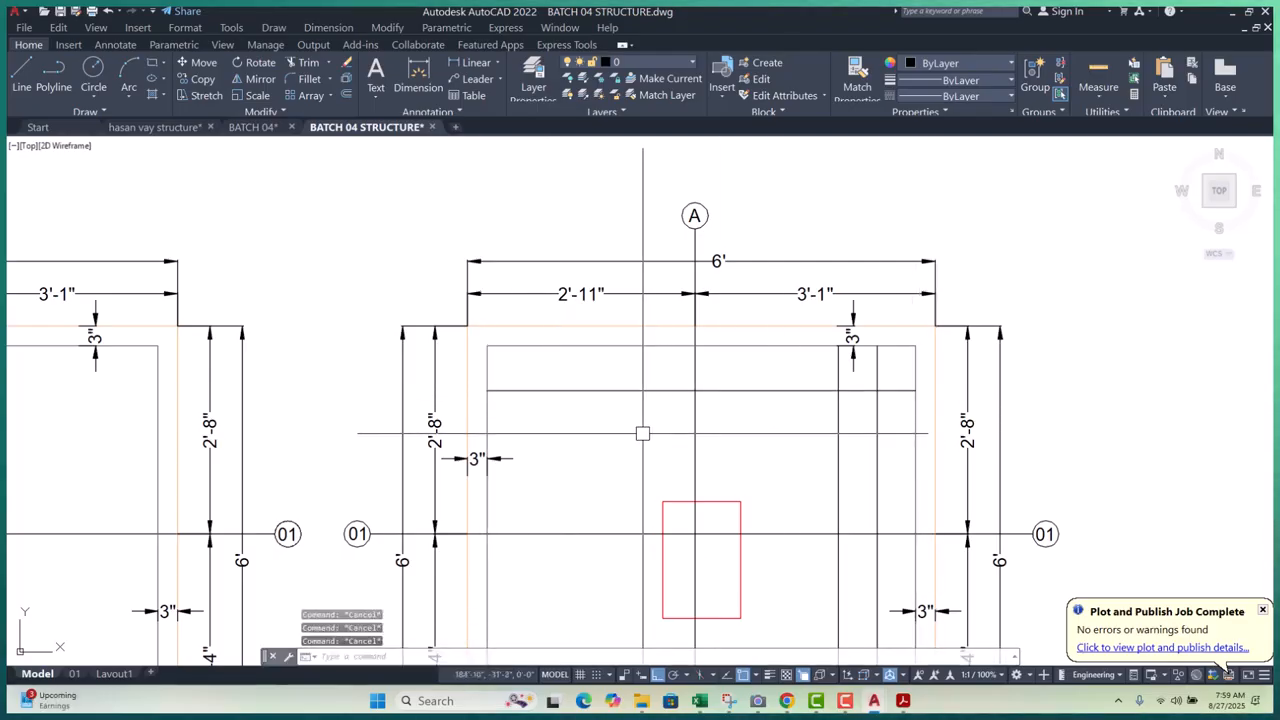
# - Offset the bar line by 6 inches to create the second bar
pyautogui.write('o')
pyautogui.press('Return')
pyautogui.write('6')
pyautogui.press('Return')
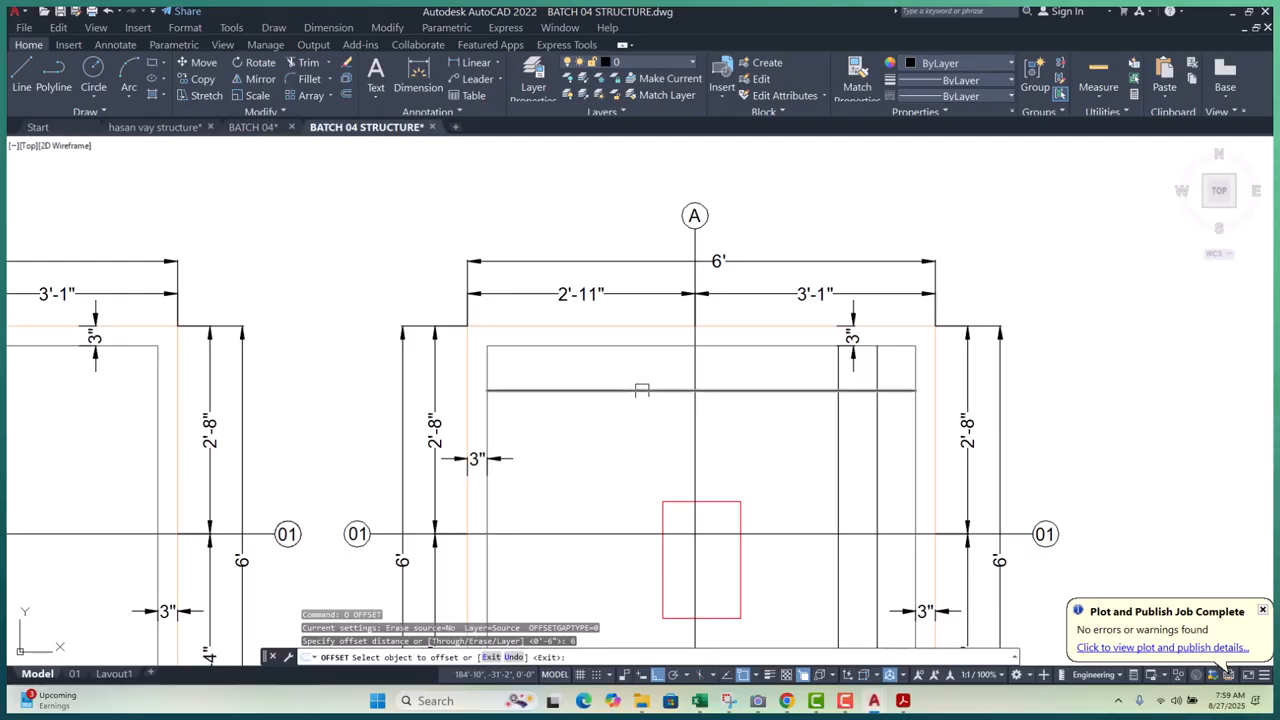
pyautogui.press('Escape')
pyautogui.press('Escape')
pyautogui.press('Escape')
pyautogui.scroll(5, 860, 357)
# - Select the four bar lines and view the layer list, then clear the selection
pyautogui.click(862, 357)
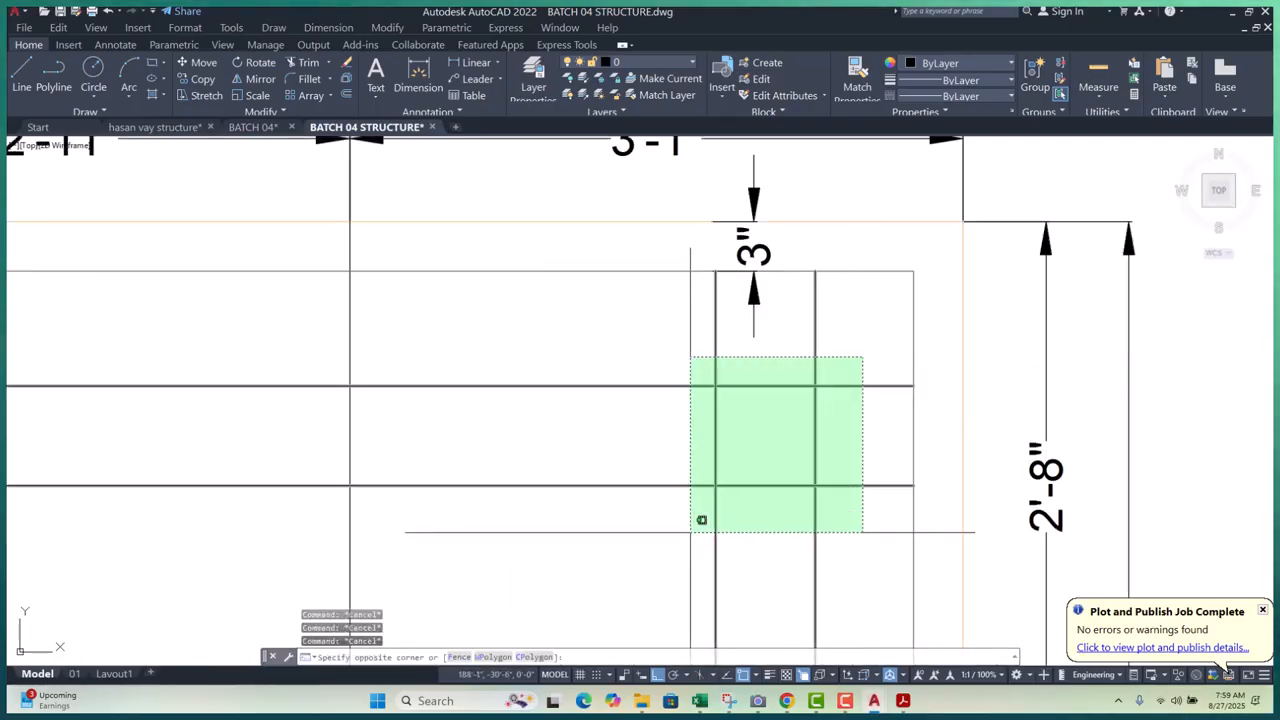
pyautogui.click(702, 520)
pyautogui.click(665, 61)
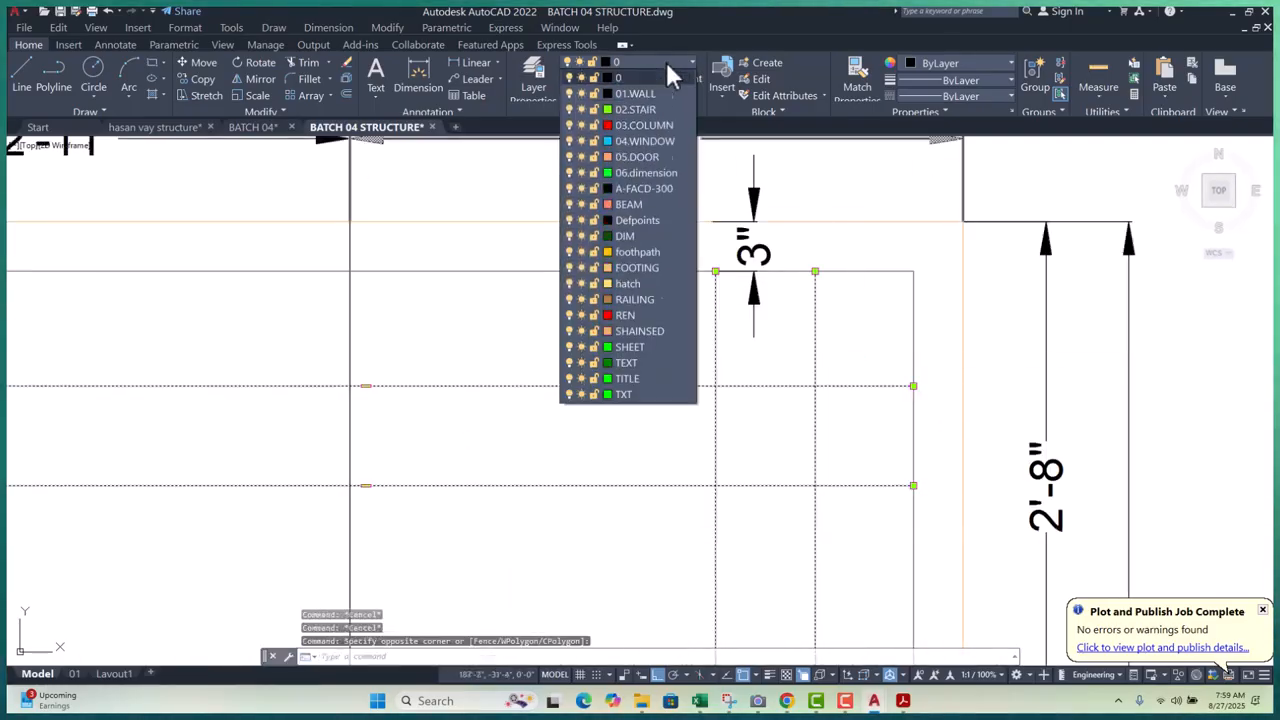
pyautogui.press('Escape')
pyautogui.press('Escape')
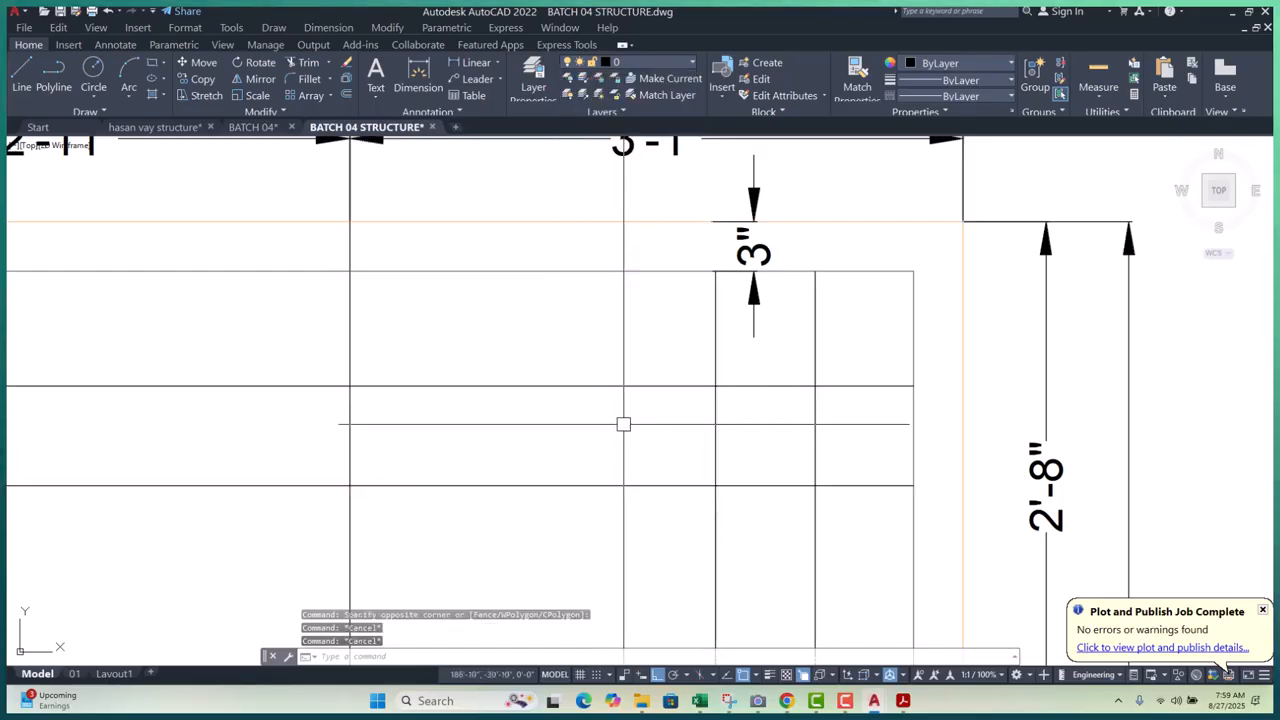
# - Create a layer named ROD, coloured red with a 0.13 mm lineweight
pyautogui.write('la')
pyautogui.press('Return')
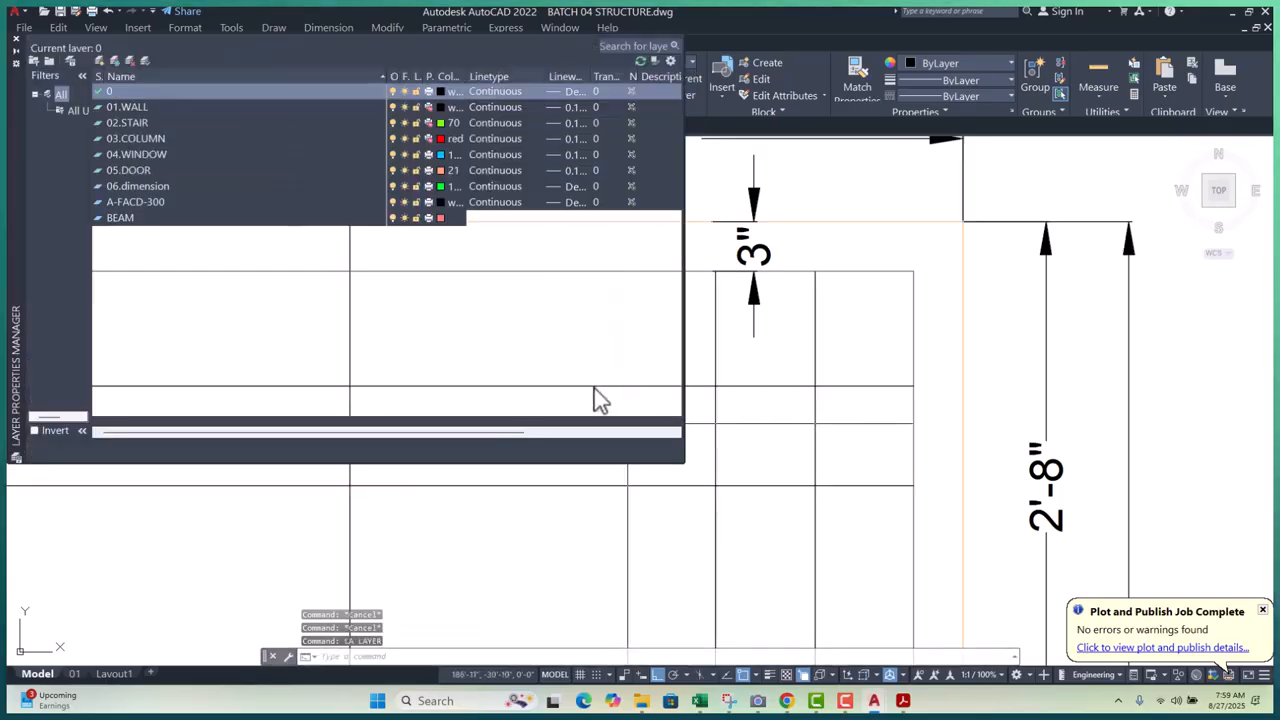
pyautogui.click(96, 59)
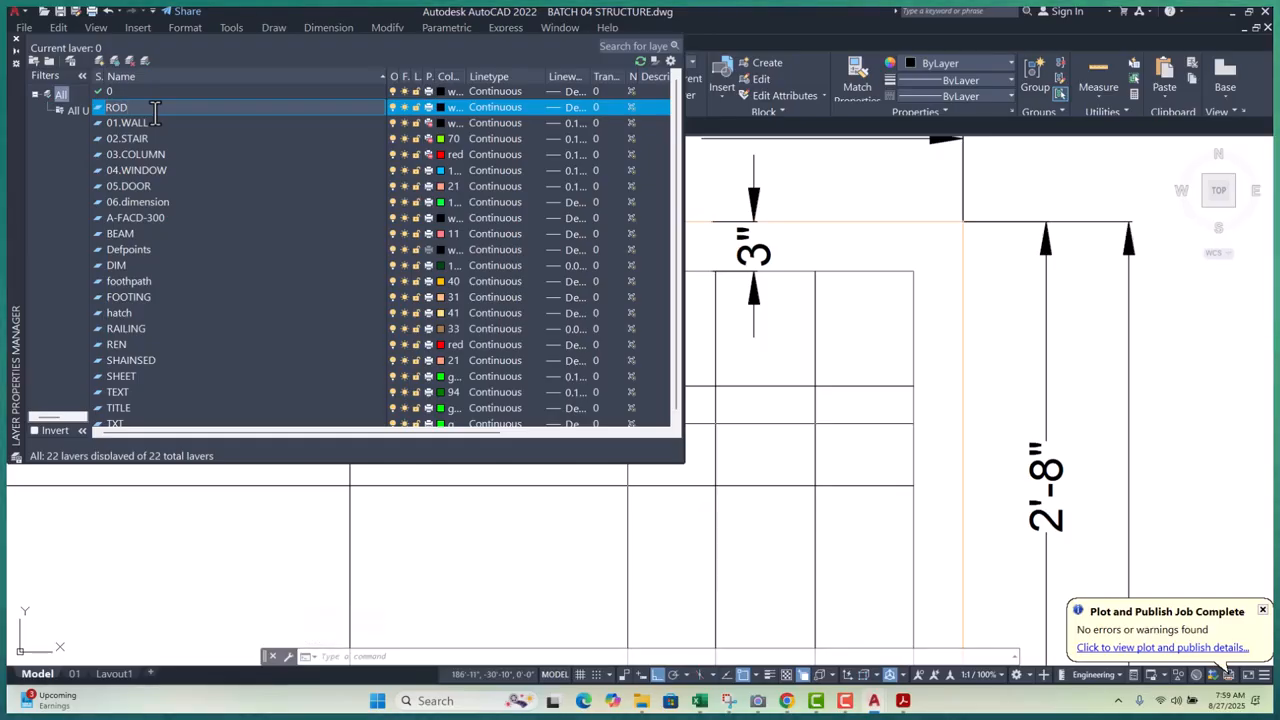
pyautogui.click(441, 107)
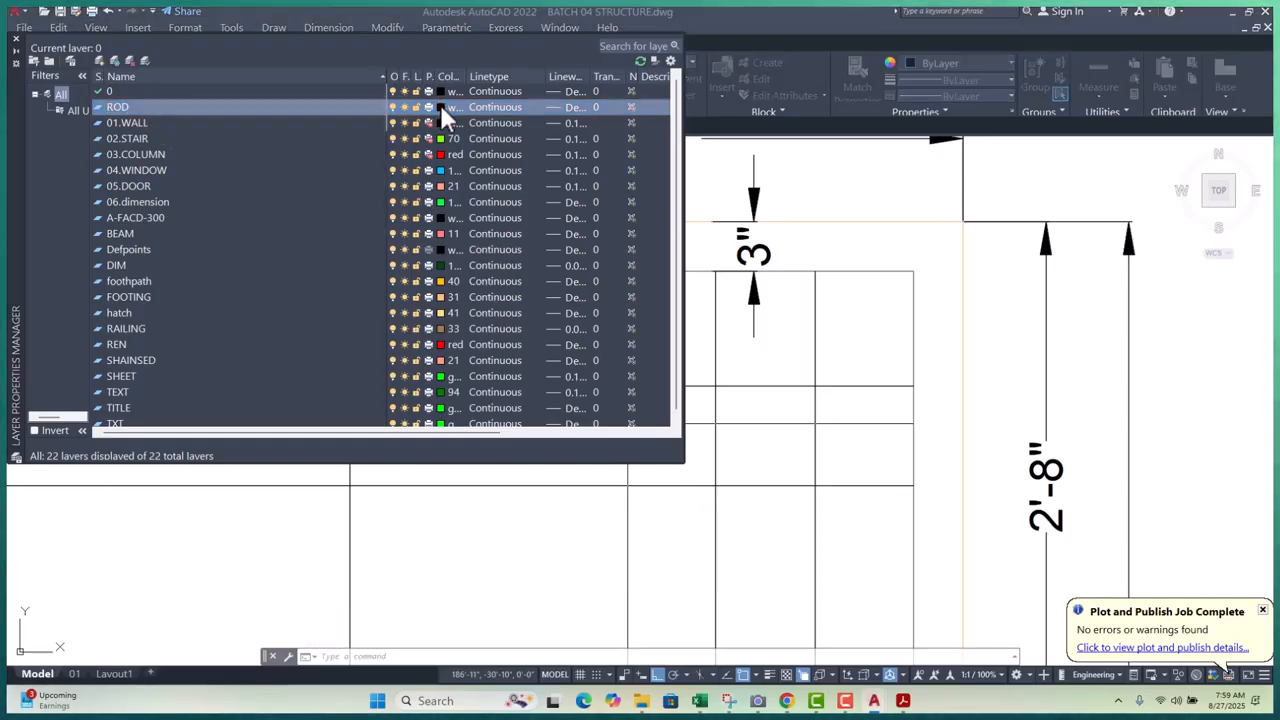
pyautogui.click(536, 298)
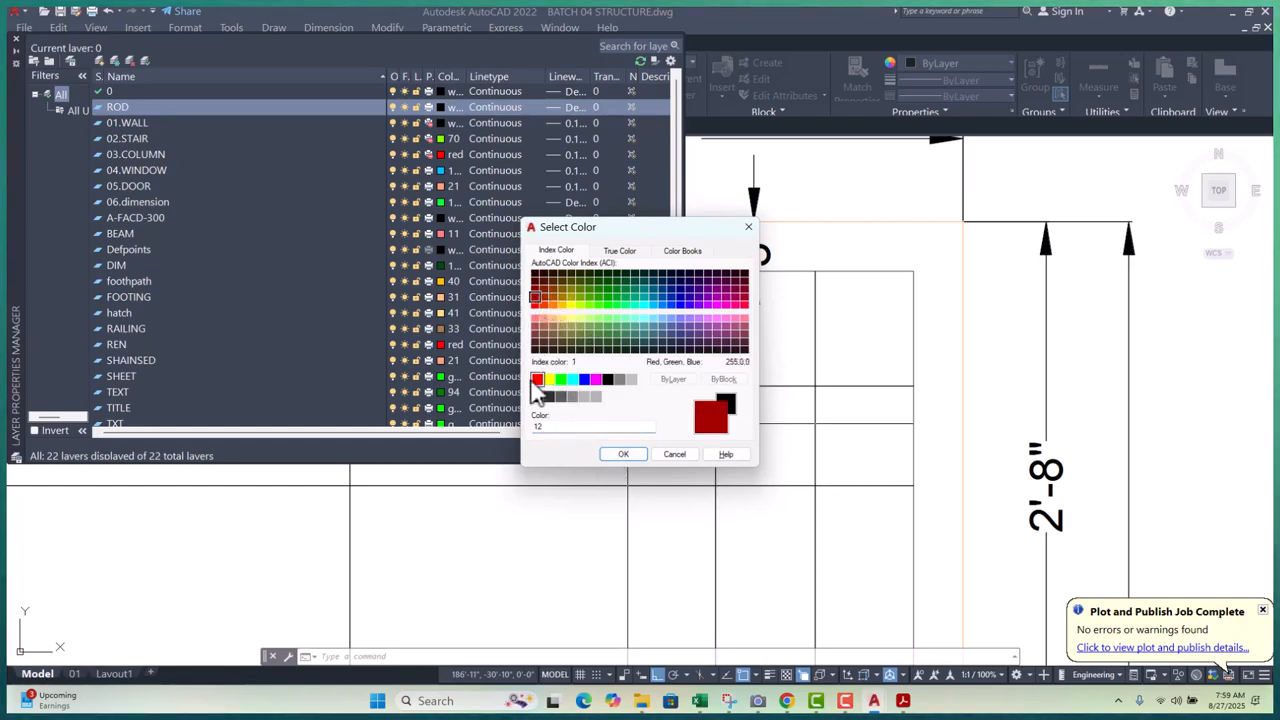
pyautogui.click(623, 455)
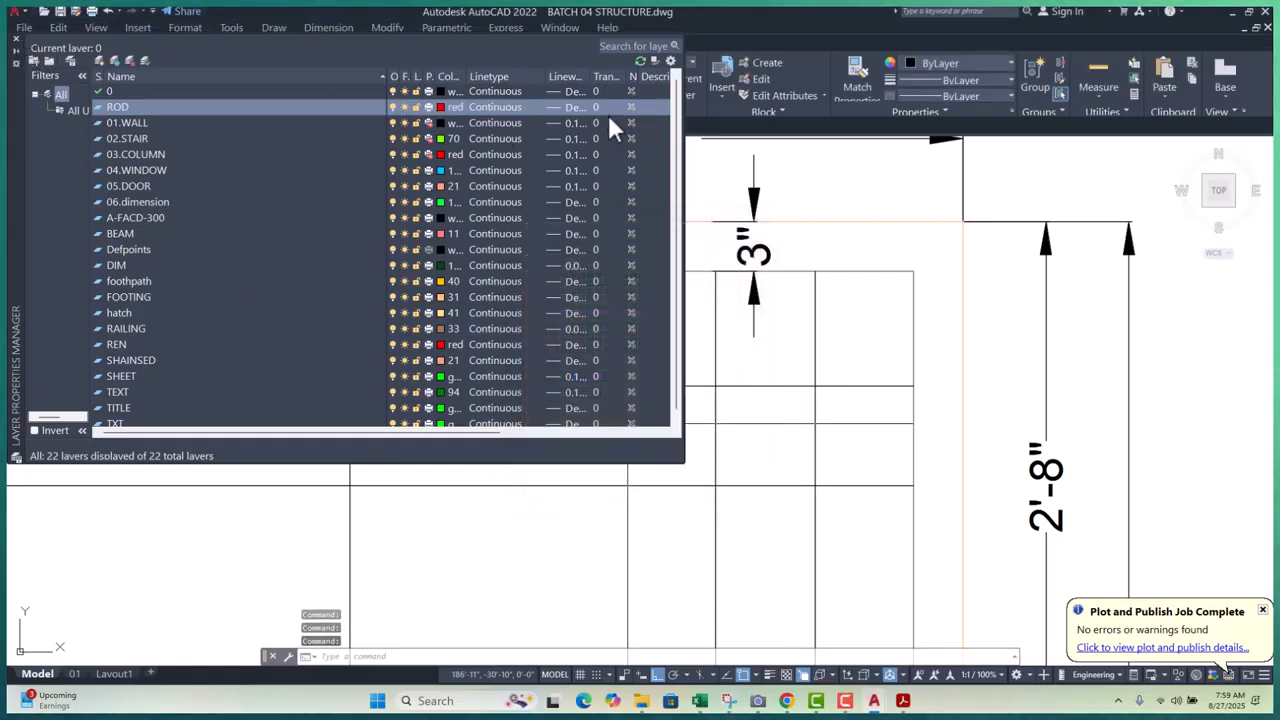
pyautogui.click(576, 106)
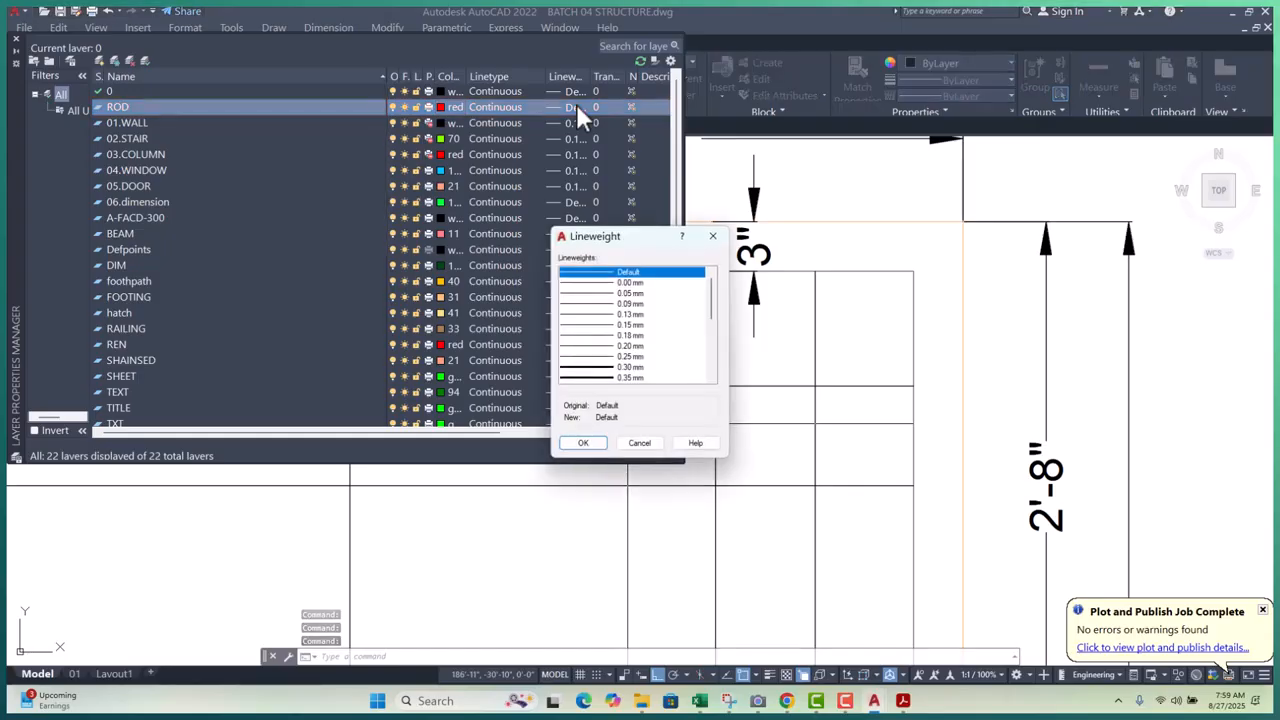
pyautogui.click(620, 314)
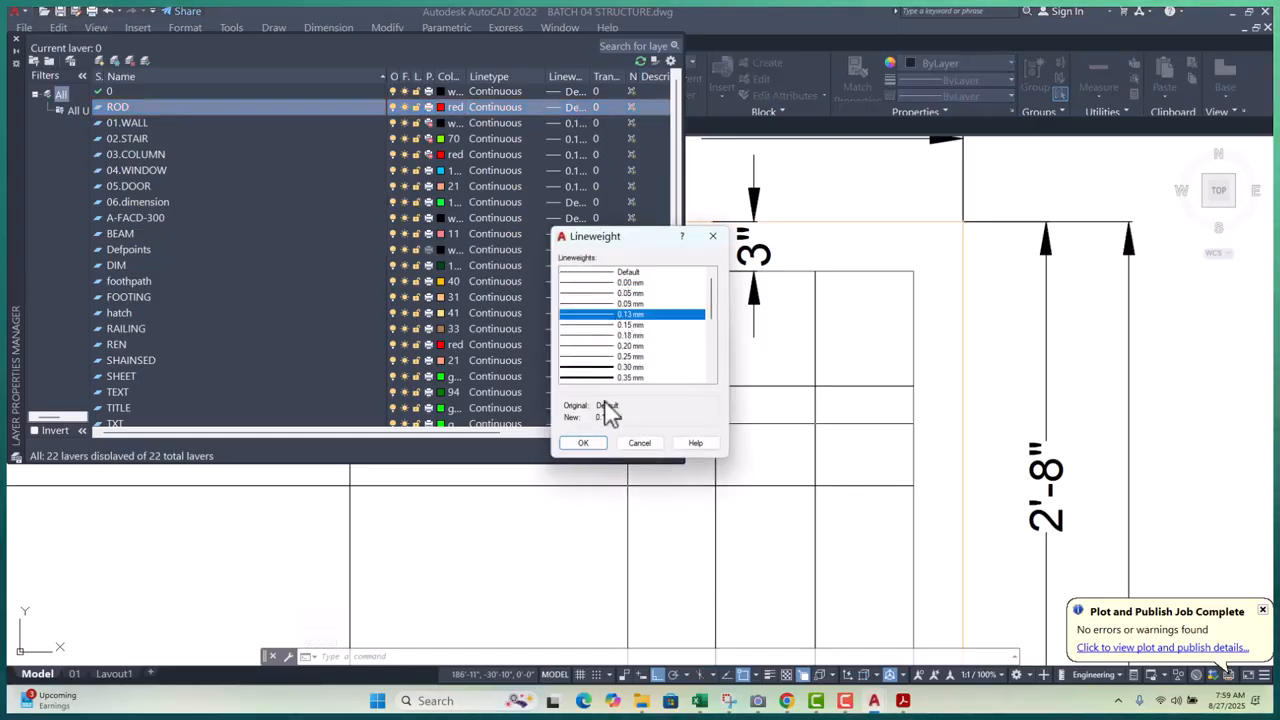
pyautogui.click(584, 443)
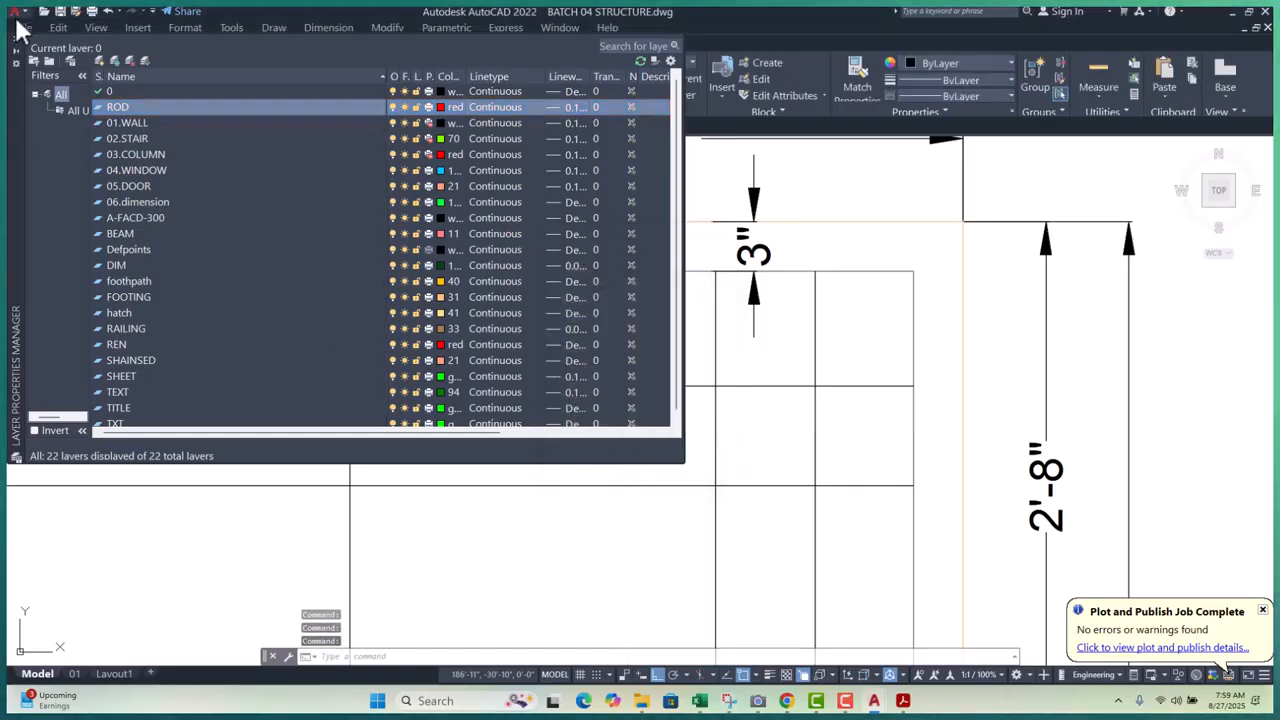
pyautogui.click(16, 39)
pyautogui.scroll(-2, 542, 341)
# - Put the two horizontal and two vertical bar lines on the ROD layer
pyautogui.scroll(-4, 649, 343)
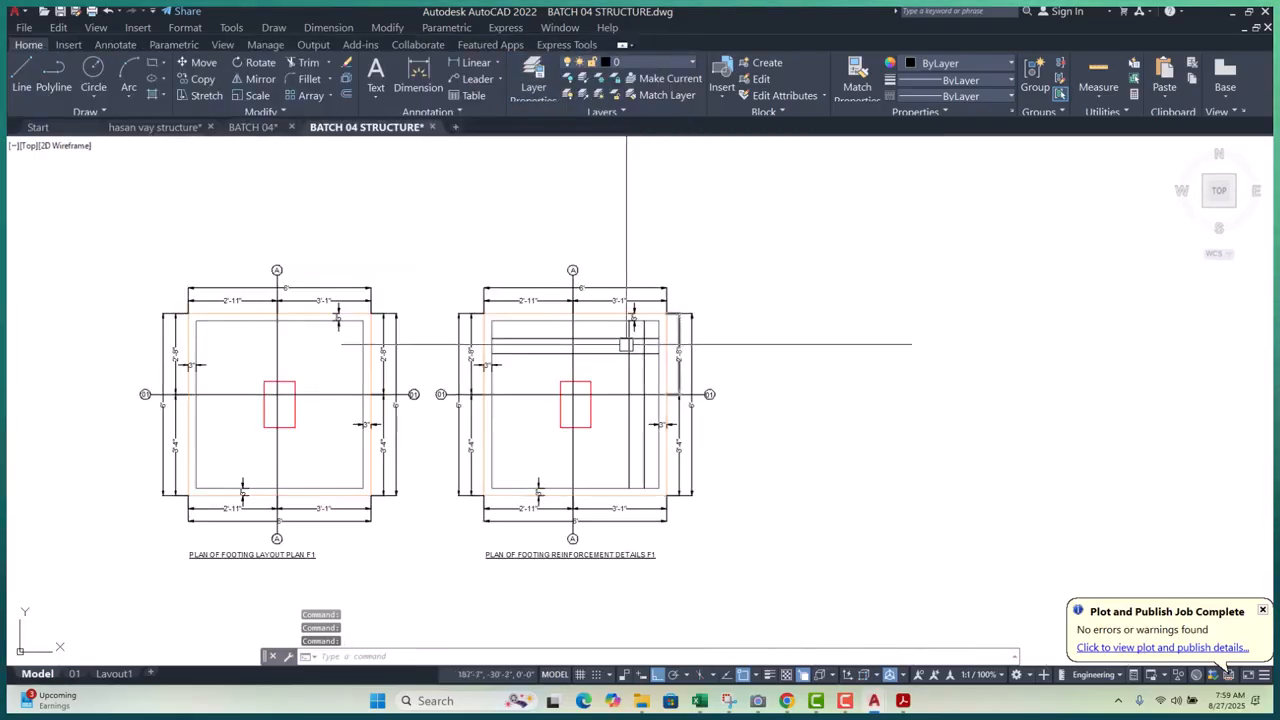
pyautogui.scroll(4, 700, 334)
pyautogui.click(741, 313)
pyautogui.click(593, 399)
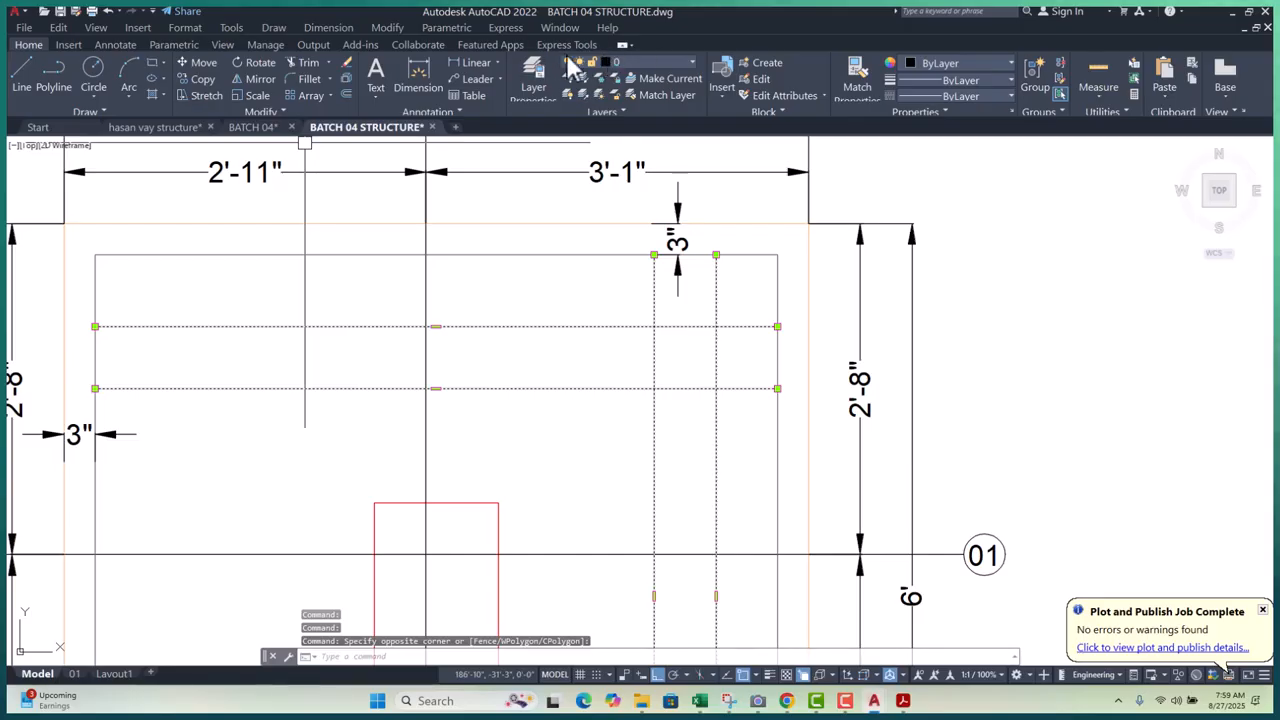
pyautogui.click(672, 61)
pyautogui.click(651, 331)
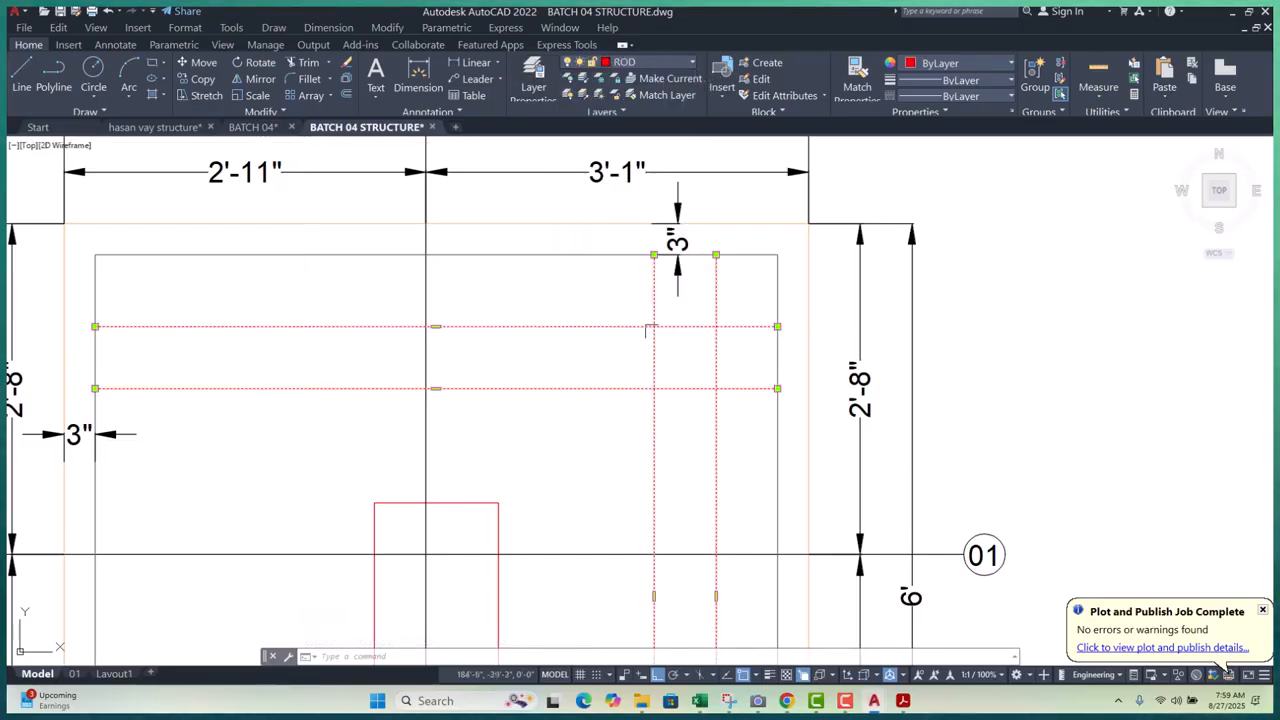
pyautogui.scroll(-4, 640, 380)
pyautogui.scroll(4, 618, 350)
pyautogui.press('Escape')
pyautogui.press('Escape')
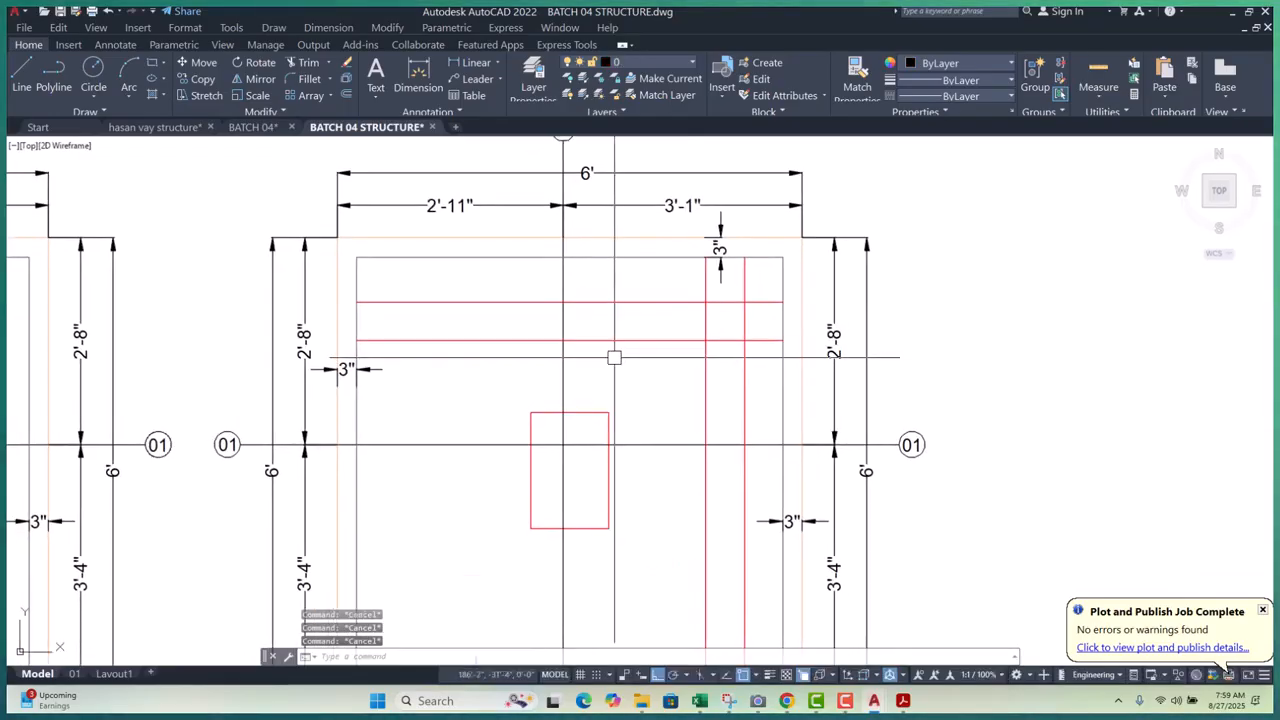
# - Zoom in and out to inspect the red bar lines in the reinforcement detail
pyautogui.scroll(-12, 605, 390)
pyautogui.scroll(14, 577, 322)
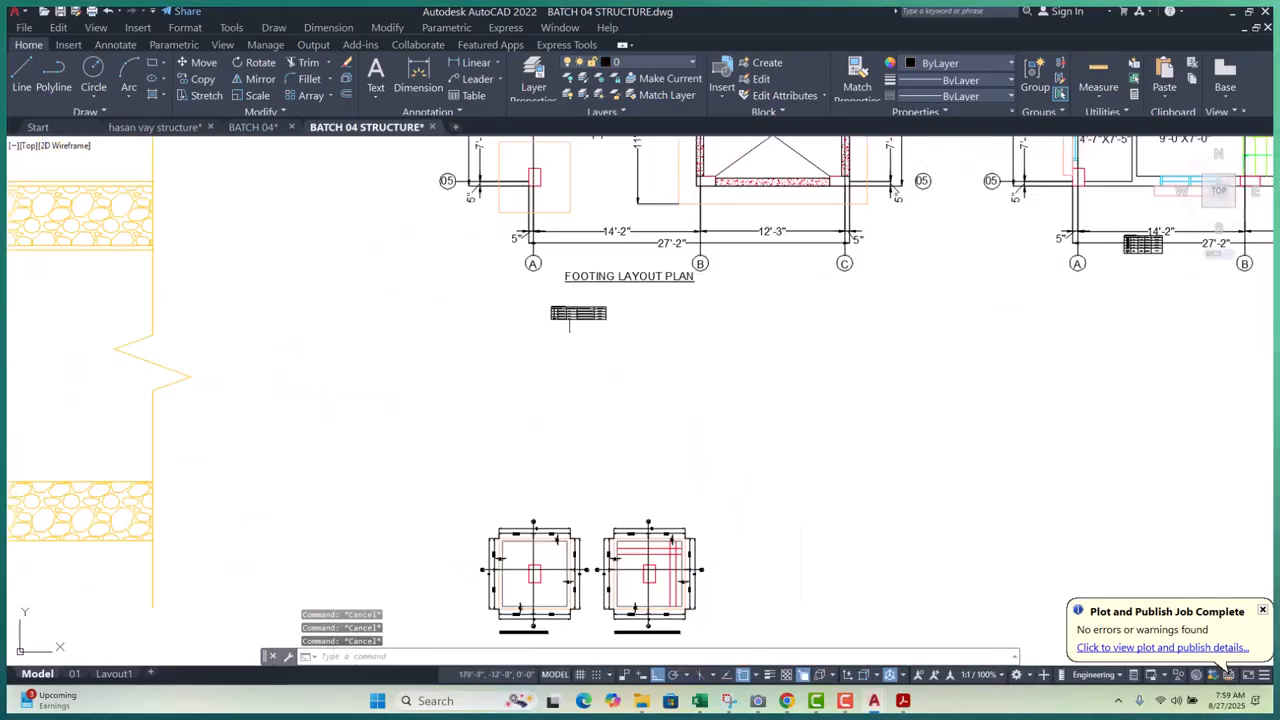
pyautogui.scroll(5, 595, 265)
pyautogui.scroll(-10, 533, 267)
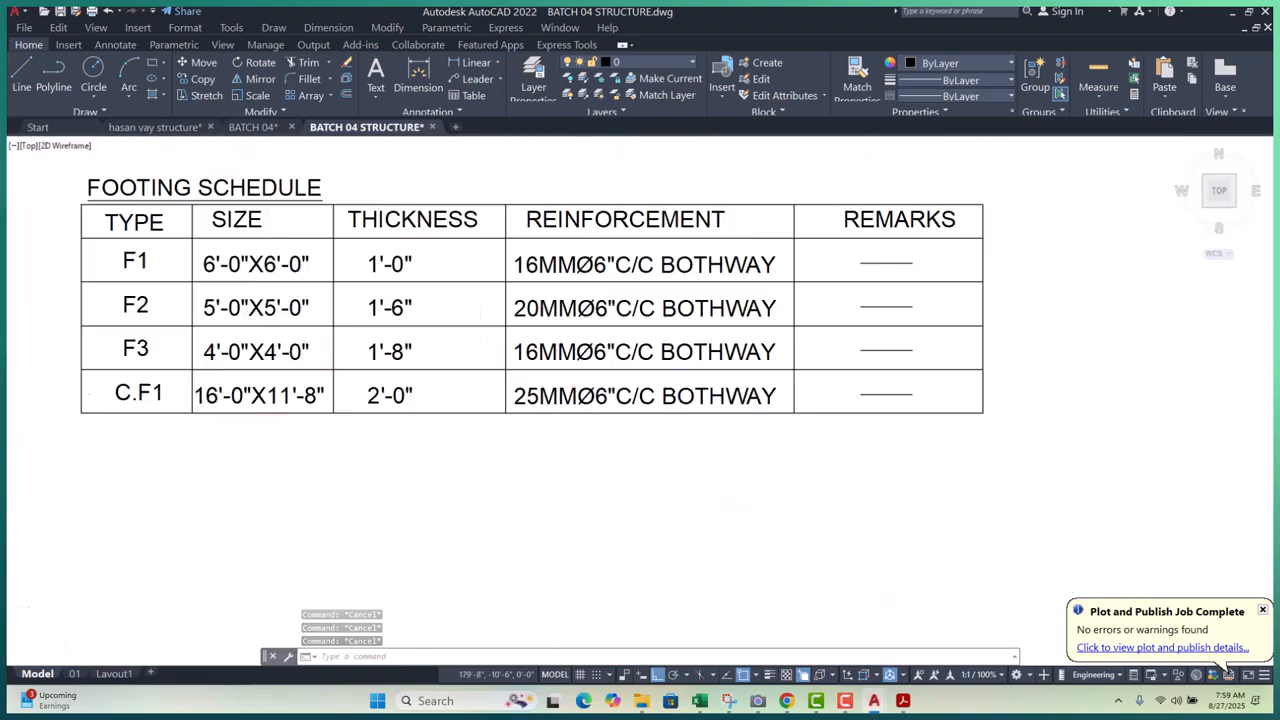
pyautogui.scroll(8, 600, 400)
pyautogui.scroll(6, 612, 413)
pyautogui.scroll(-7, 700, 275)
pyautogui.scroll(4, 667, 311)
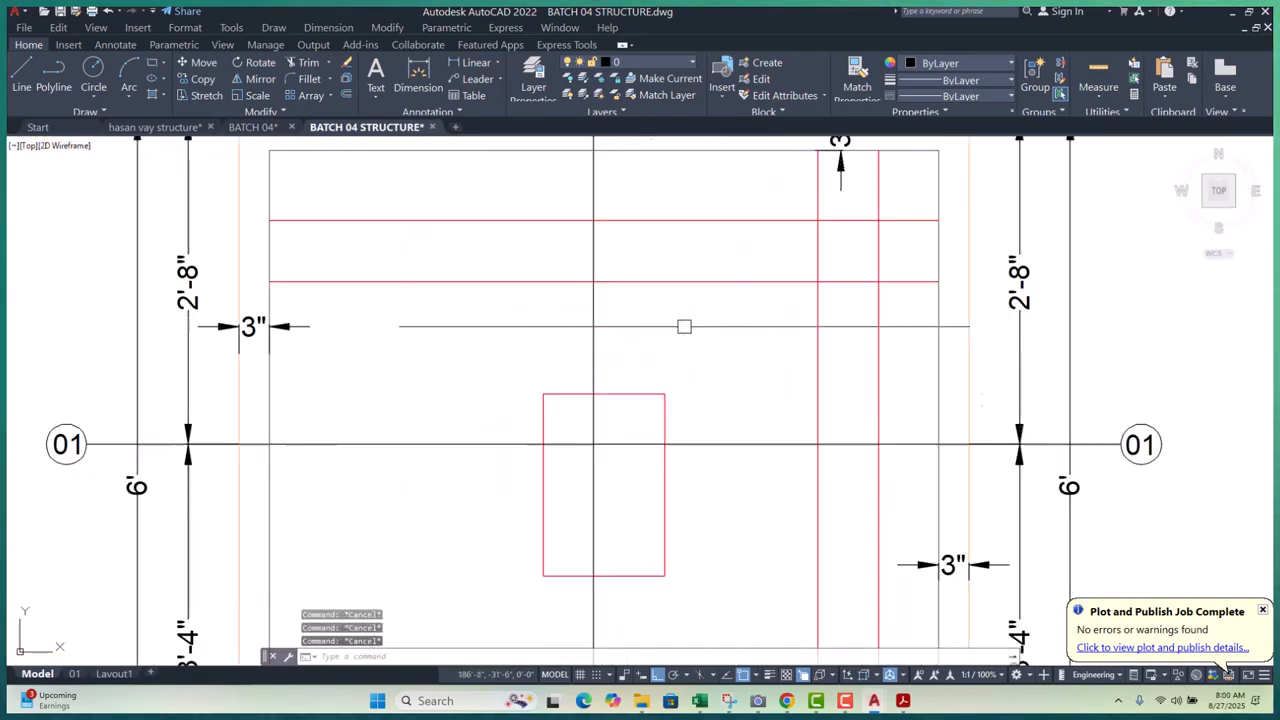
pyautogui.scroll(4, 689, 333)
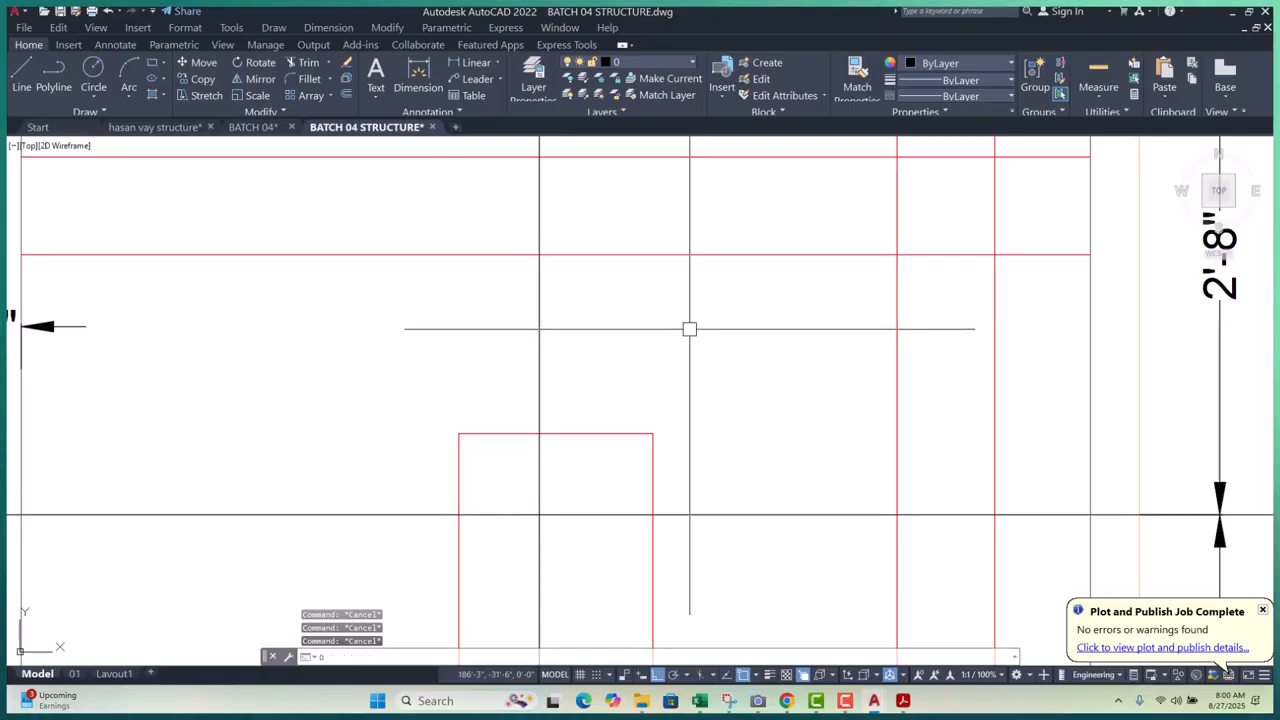
# - Start a donut with a 6 outside diameter, then cancel it
pyautogui.press('Return')
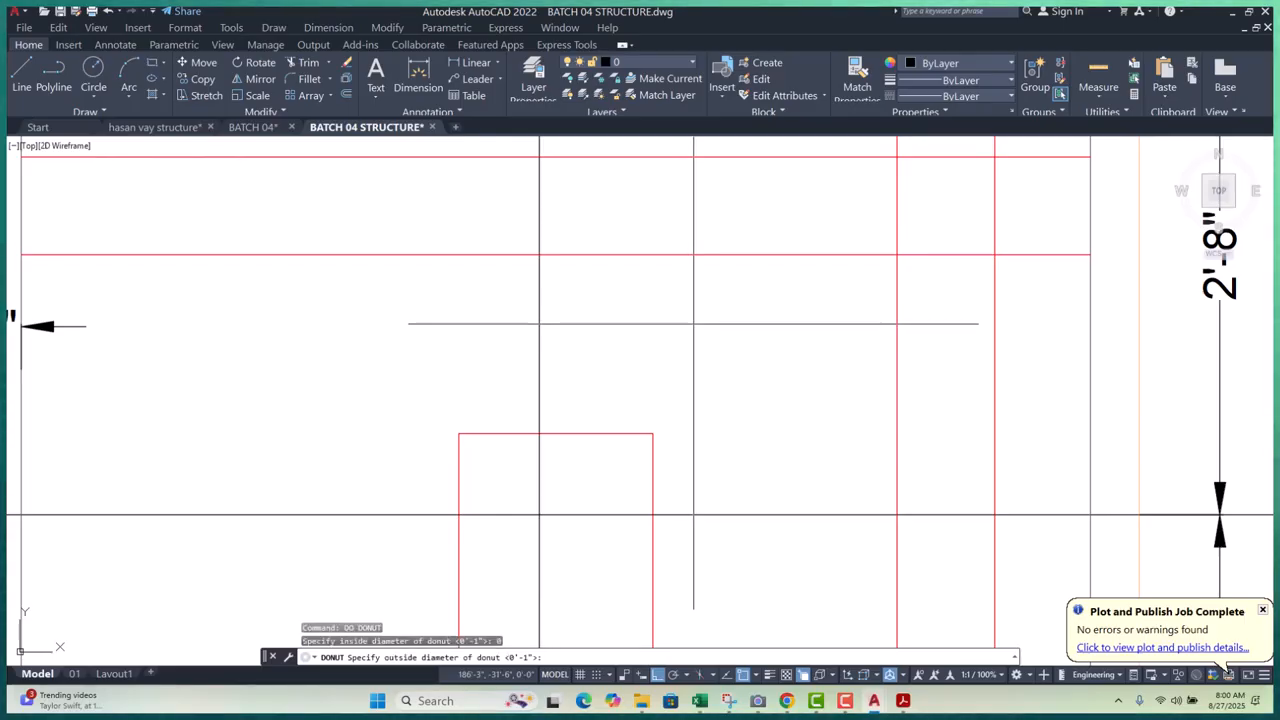
pyautogui.write('6')
pyautogui.press('Return')
pyautogui.scroll(-6, 645, 347)
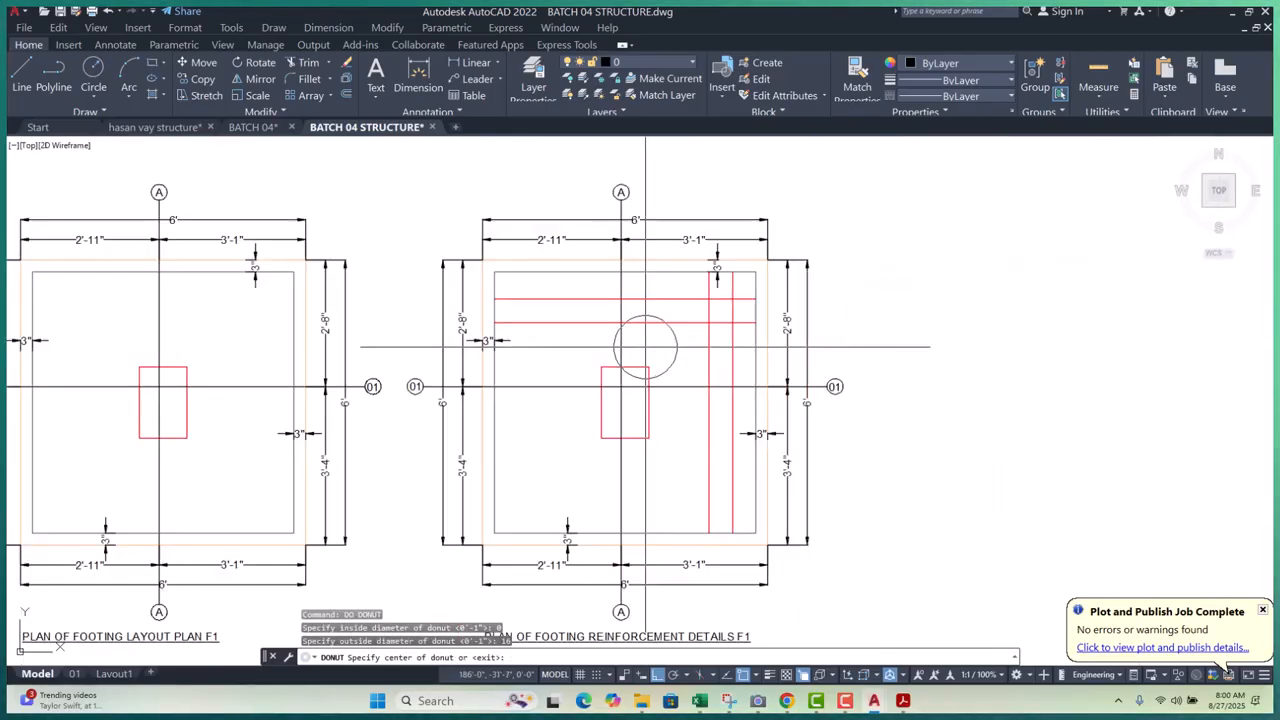
pyautogui.scroll(4, 690, 330)
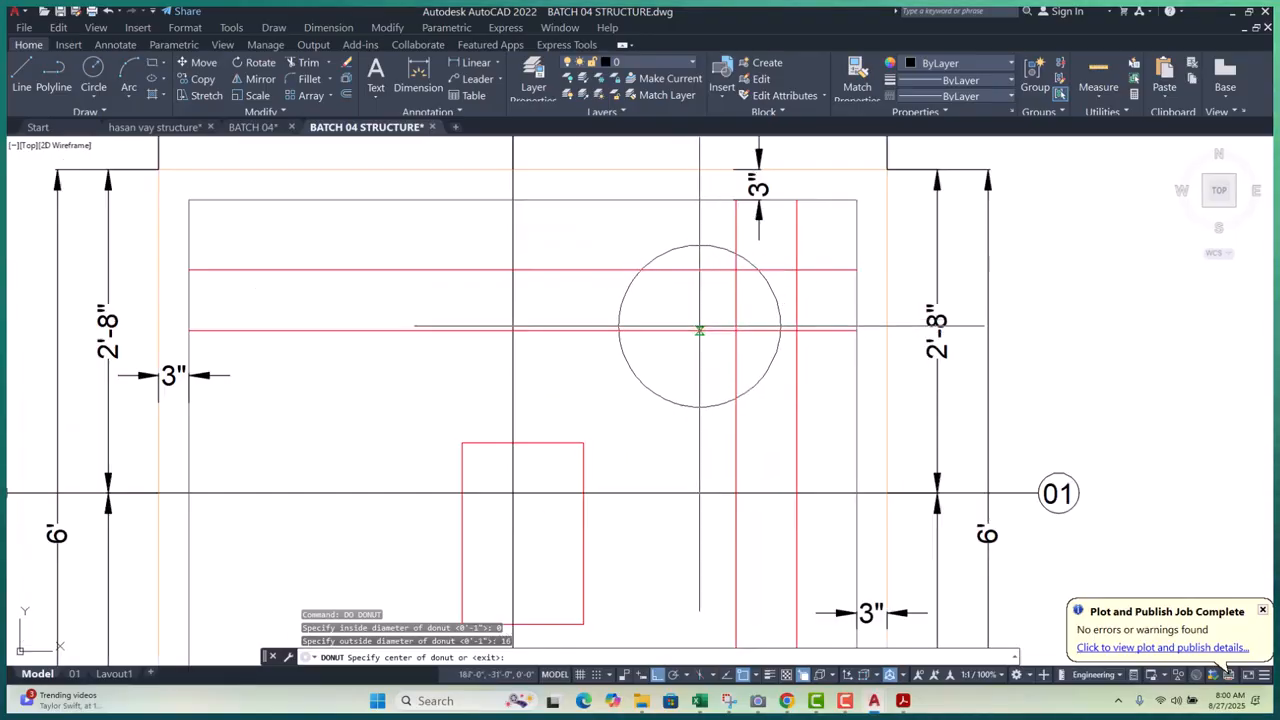
pyautogui.scroll(-4, 680, 328)
pyautogui.scroll(4, 641, 325)
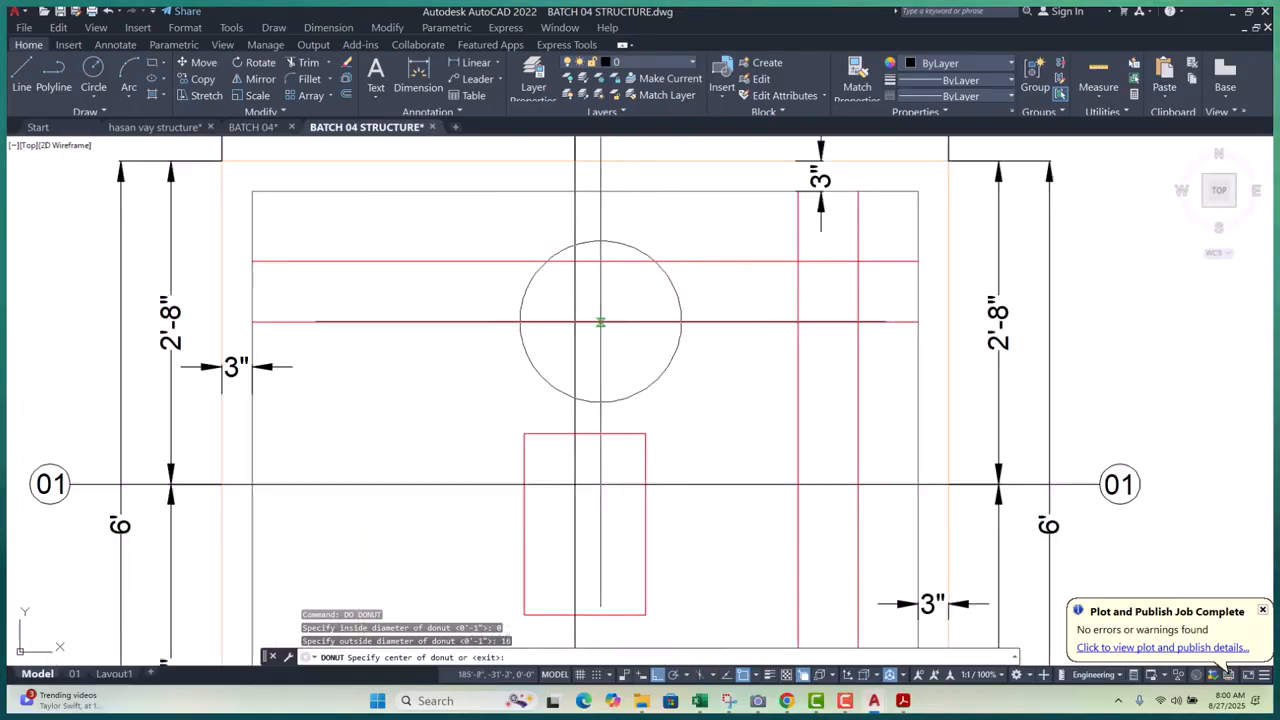
pyautogui.press('Escape')
pyautogui.press('Escape')
pyautogui.press('Escape')
pyautogui.scroll(-3, 640, 329)
pyautogui.scroll(1, 674, 337)
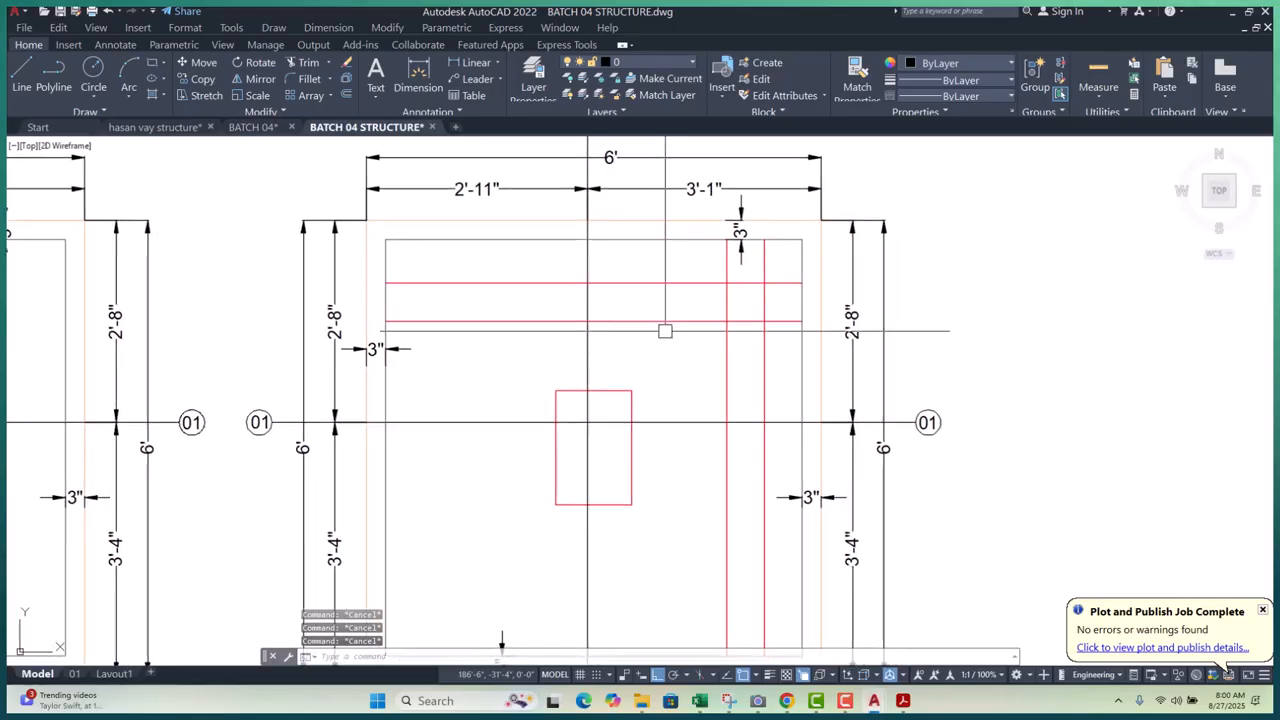
# - Place solid rebar dots (inside 0, outside .6) at two bar intersections with DONUT
pyautogui.write('DO')
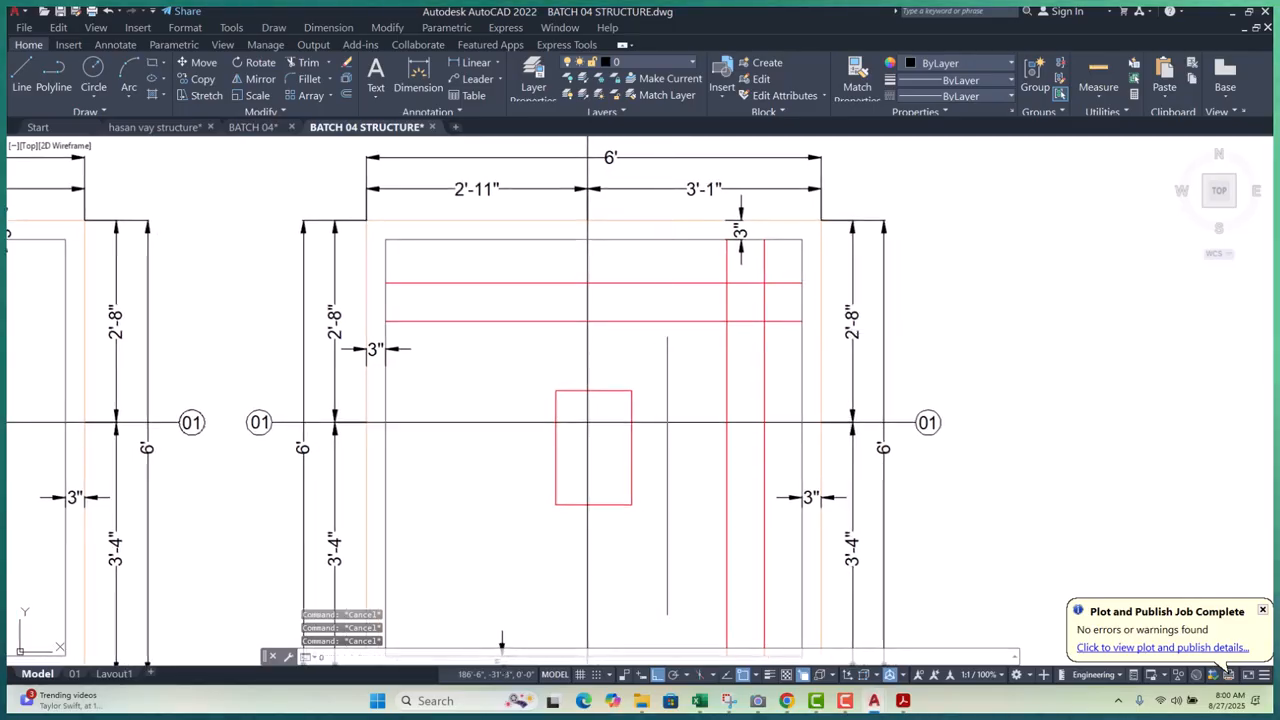
pyautogui.press('Return')
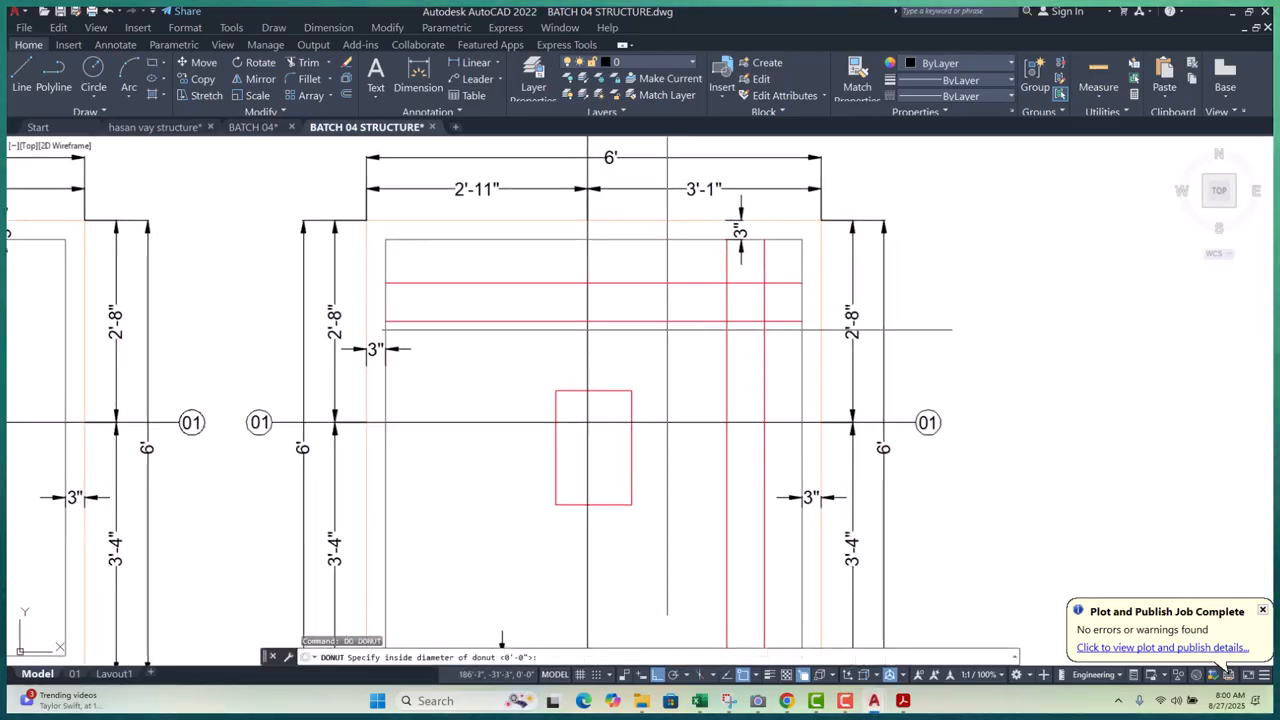
pyautogui.write('0')
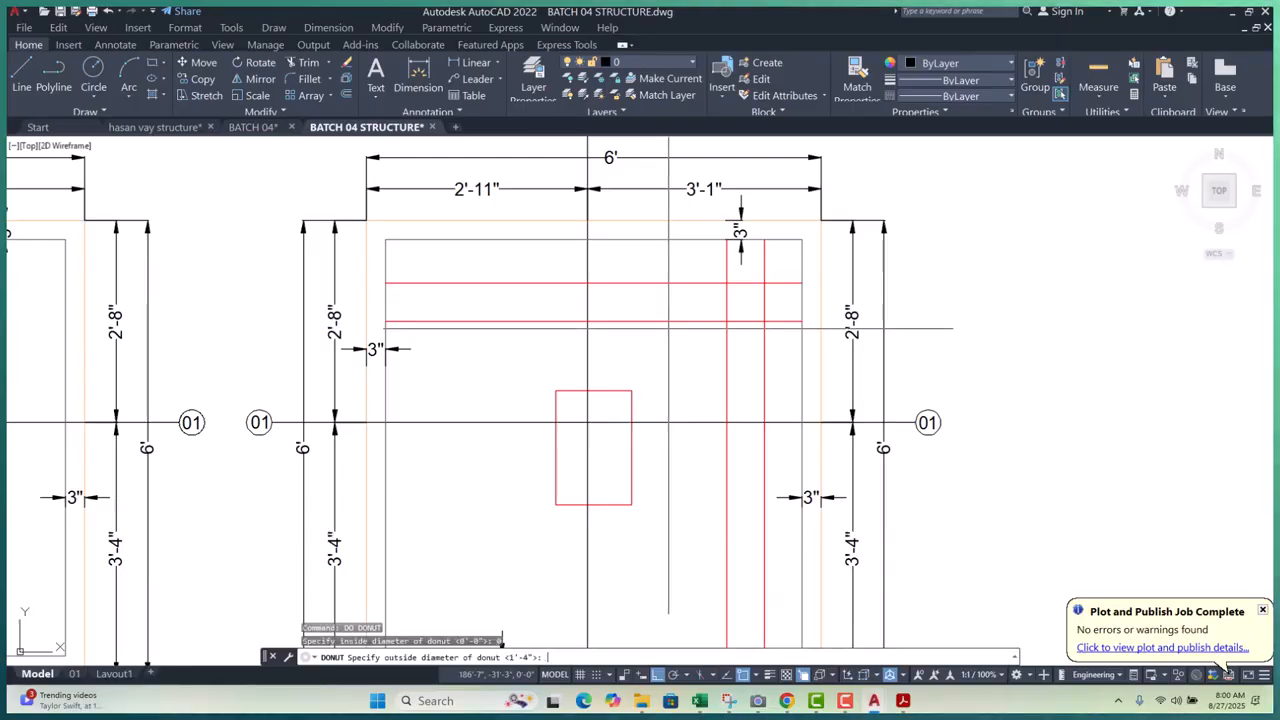
pyautogui.scroll(2, 738, 294)
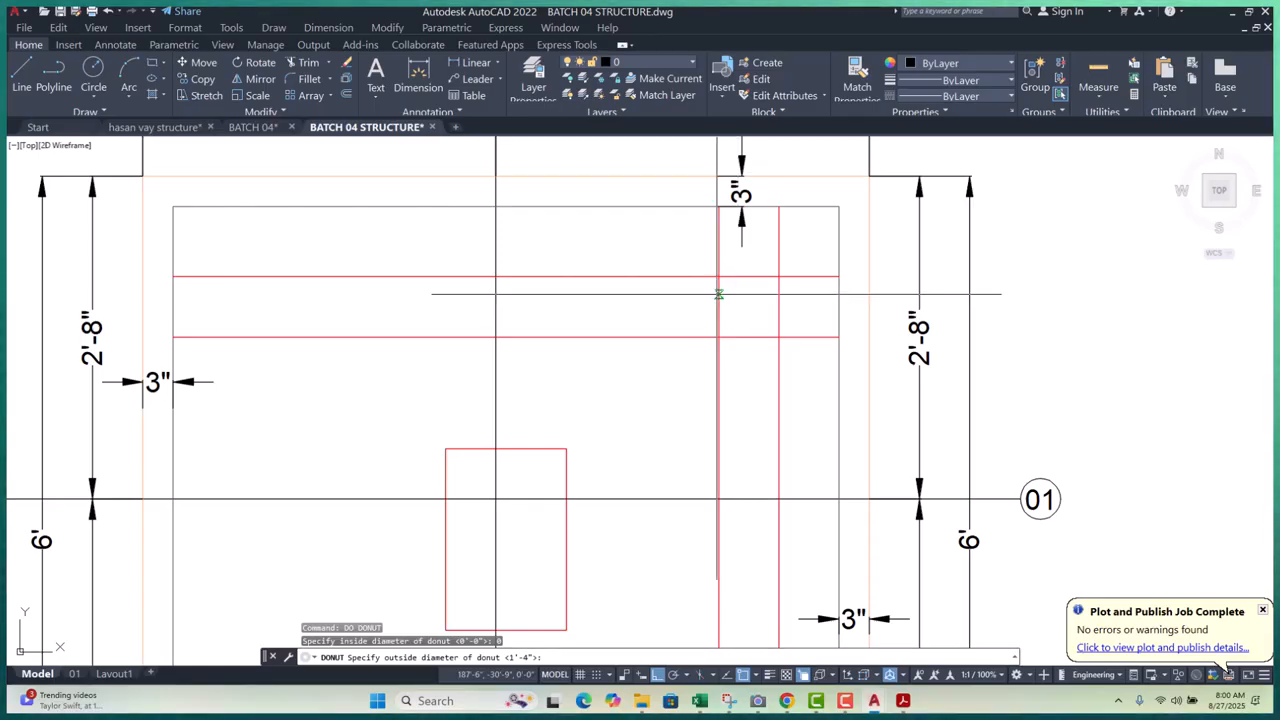
pyautogui.press('Return')
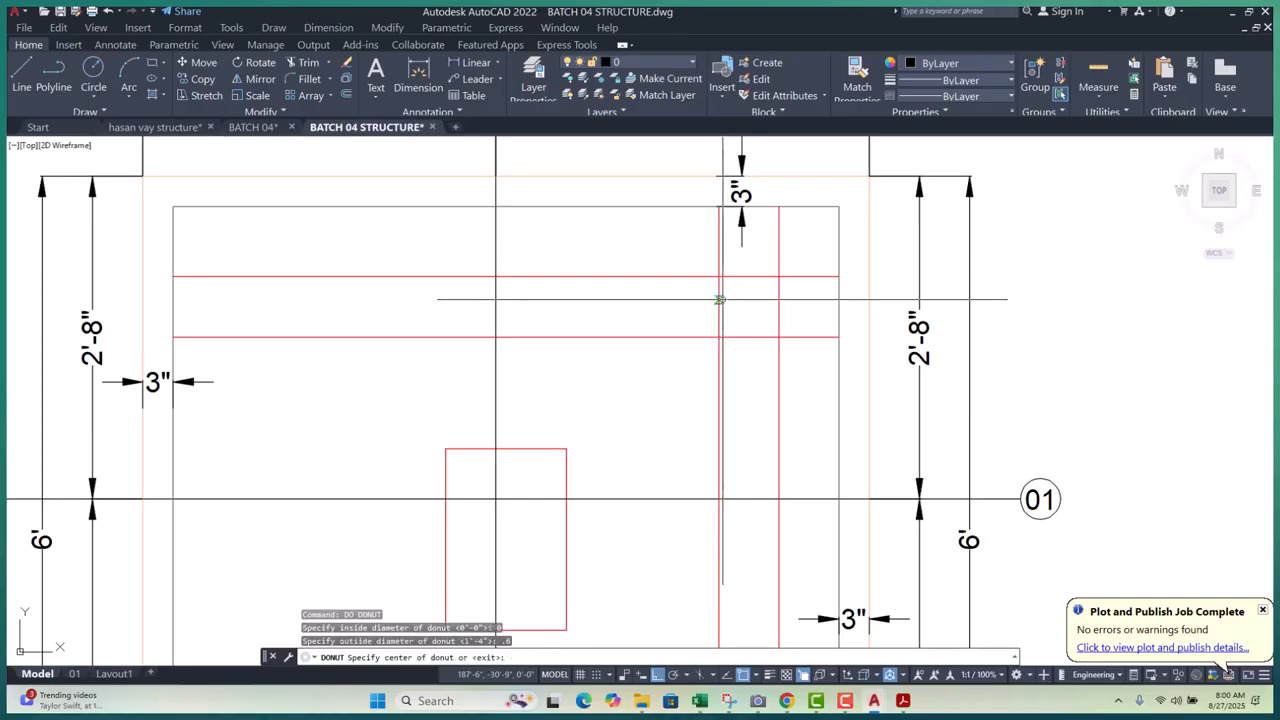
pyautogui.scroll(5, 701, 275)
pyautogui.click(770, 279)
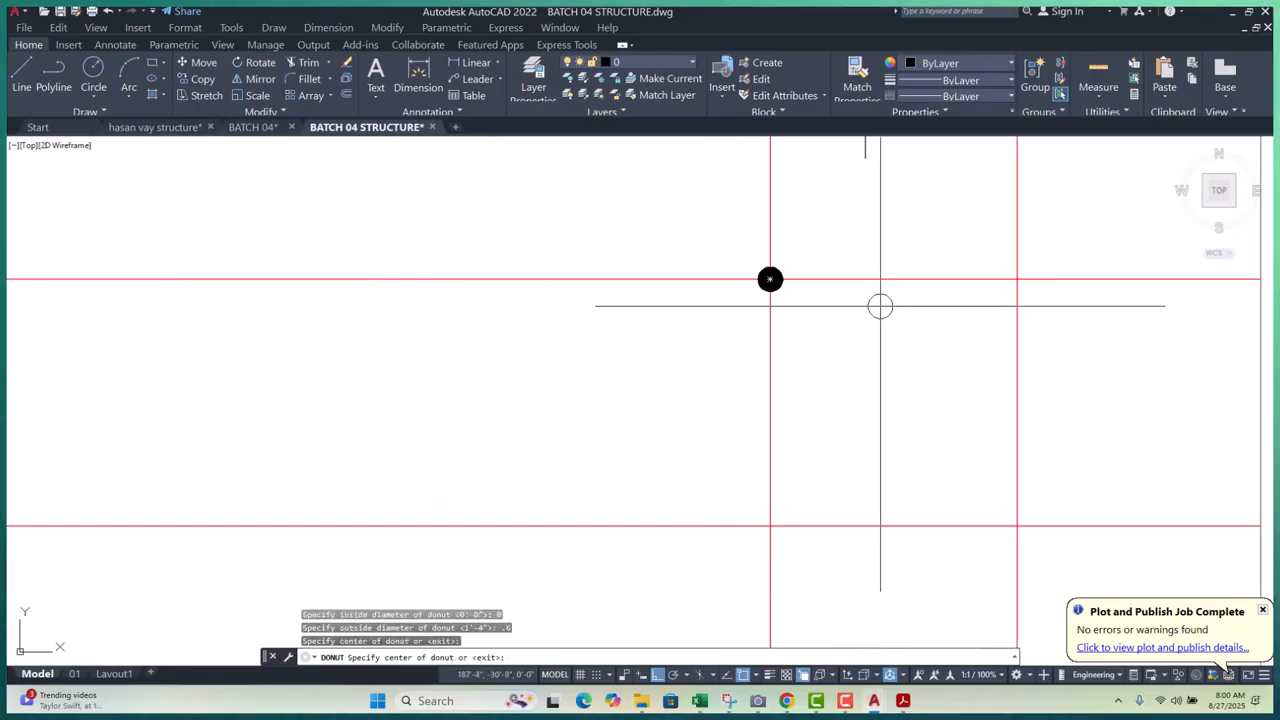
pyautogui.click(1017, 279)
pyautogui.scroll(-5, 853, 301)
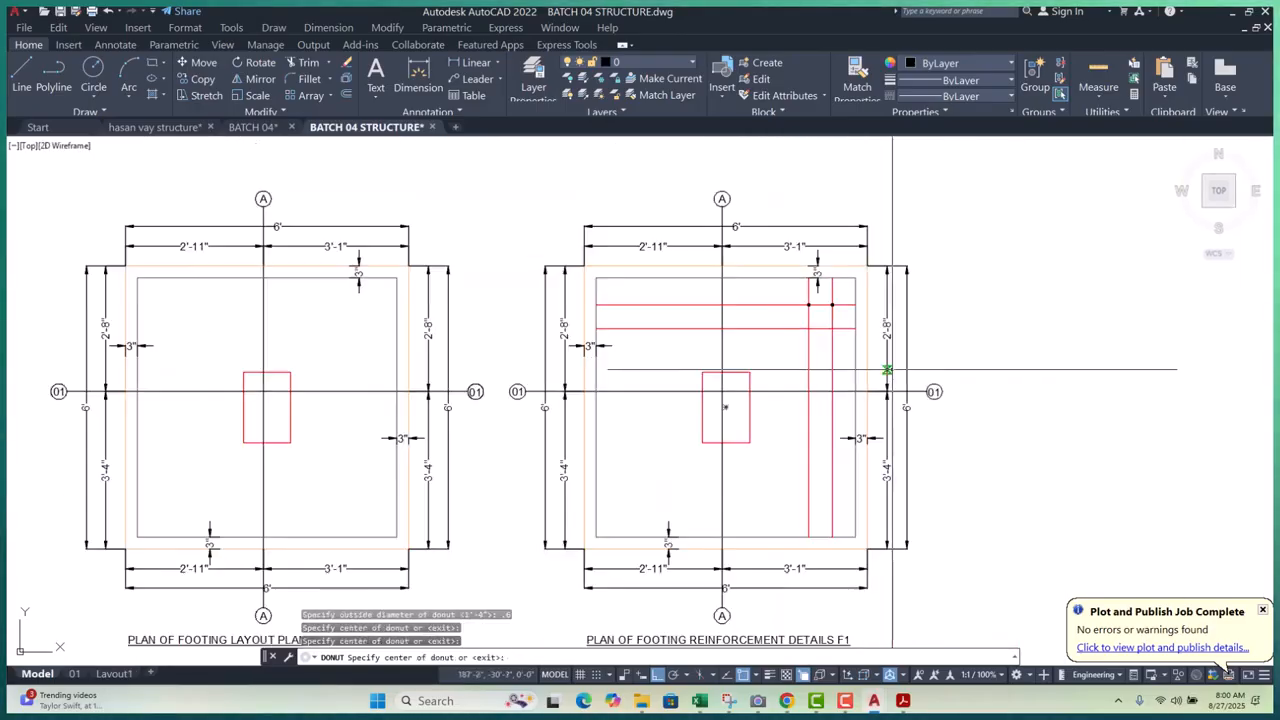
pyautogui.scroll(2, 619, 335)
pyautogui.scroll(2, 619, 335)
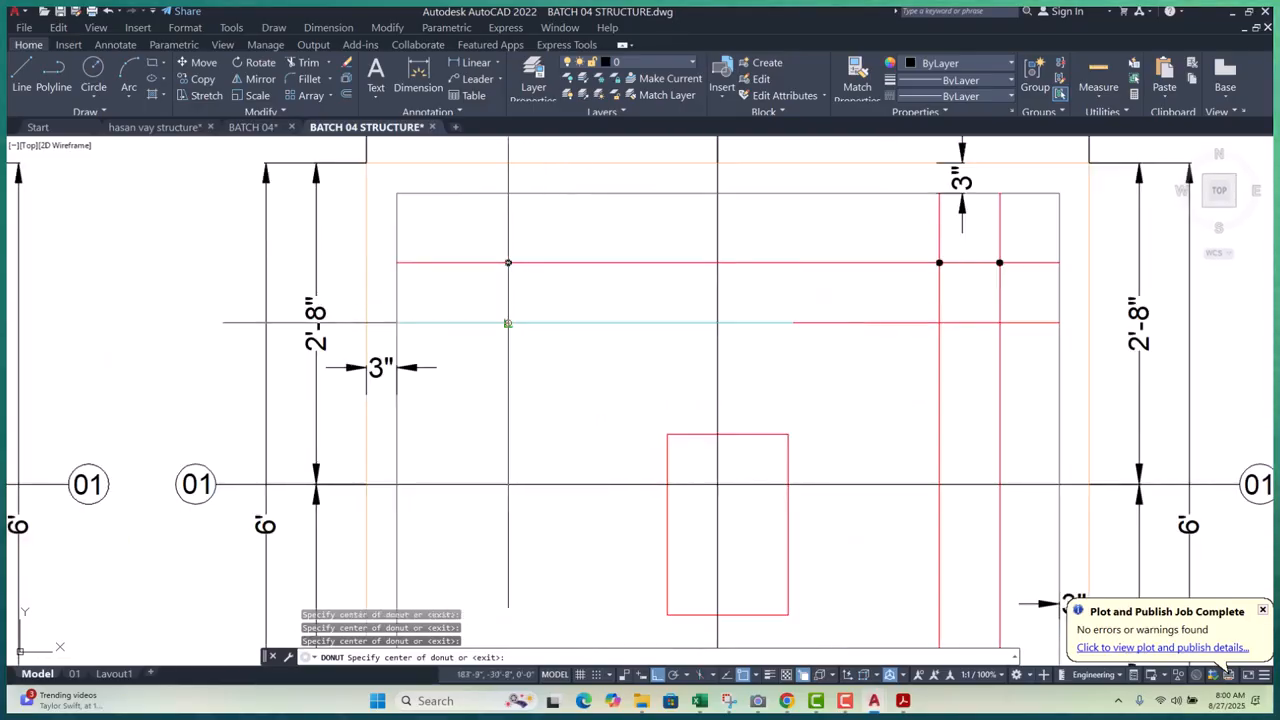
pyautogui.press('Escape')
pyautogui.press('Escape')
pyautogui.press('Escape')
pyautogui.press('Escape')
# - Erase the two right-hand rebar dots with a selection window
pyautogui.moveTo(1054, 294); pyautogui.dragTo(910, 313, button='middle')
pyautogui.click(749, 257)
pyautogui.click(983, 351)
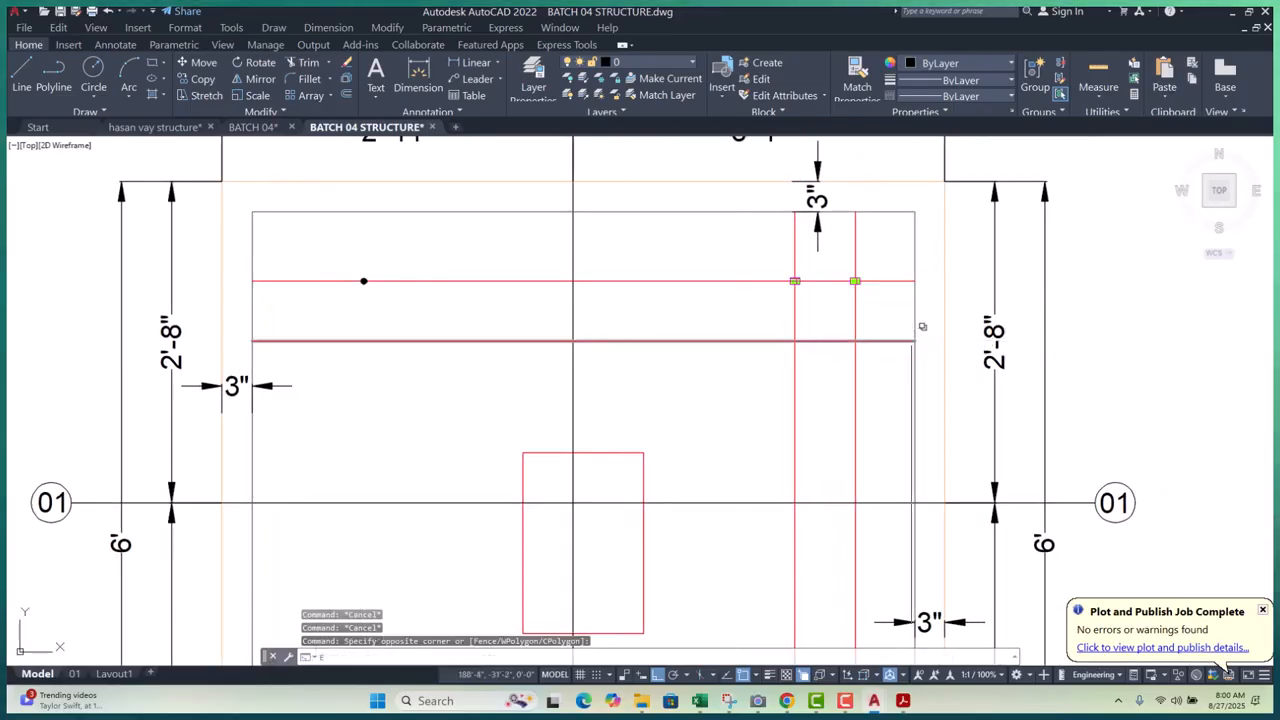
pyautogui.write('e')
pyautogui.press('Return')
pyautogui.scroll(-6, 759, 350)
pyautogui.press('Escape')
pyautogui.press('Escape')
pyautogui.scroll(8, 620, 330)
# - Pick the upper-left, bottom and vertical 3" cover dimensions, then deselect
pyautogui.click(604, 286)
pyautogui.scroll(-6, 605, 282)
pyautogui.scroll(6, 683, 403)
pyautogui.click(579, 409)
pyautogui.scroll(-5, 901, 434)
pyautogui.scroll(8, 924, 342)
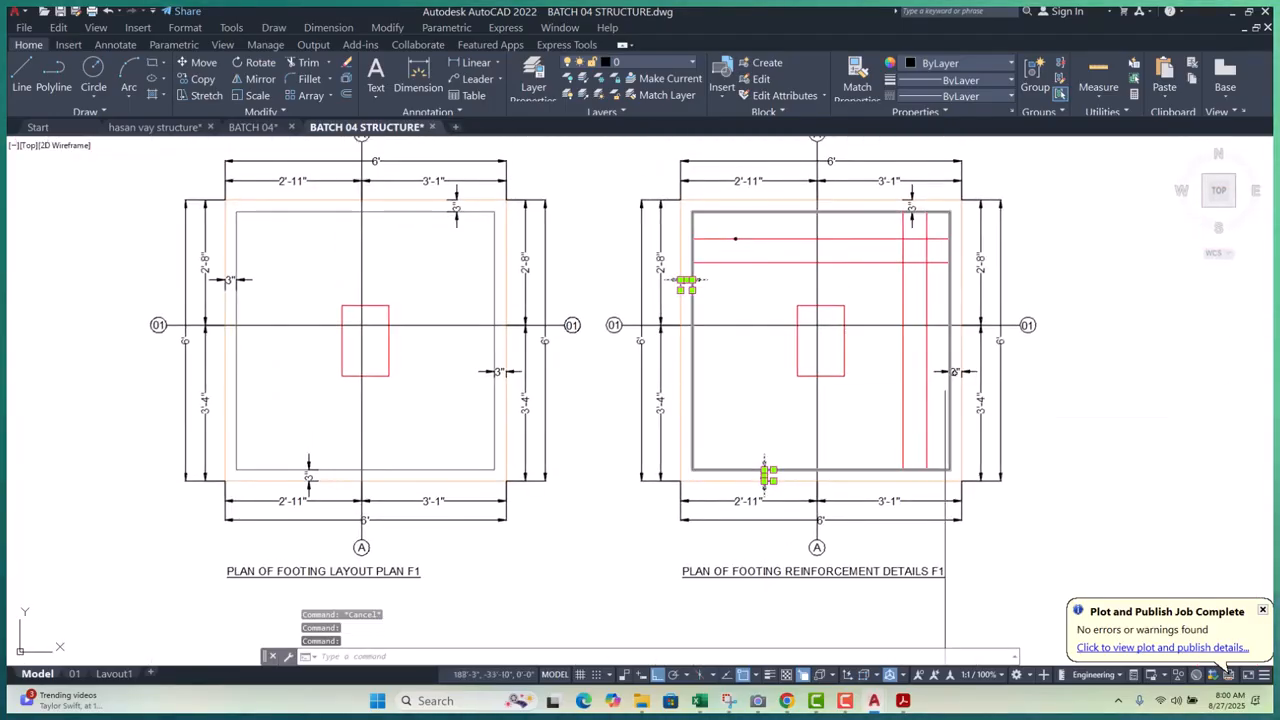
pyautogui.scroll(-5, 920, 354)
pyautogui.scroll(8, 890, 300)
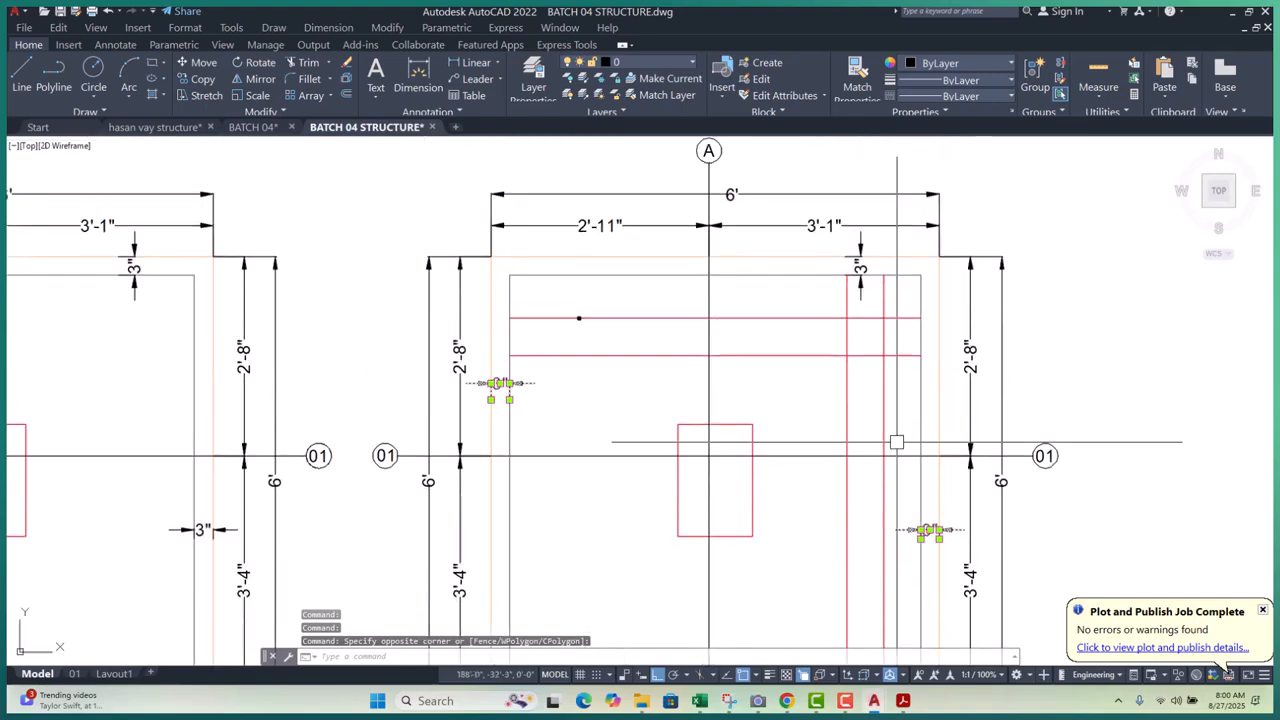
pyautogui.click(890, 288)
pyautogui.press('Escape')
pyautogui.press('Escape')
pyautogui.scroll(-5, 906, 310)
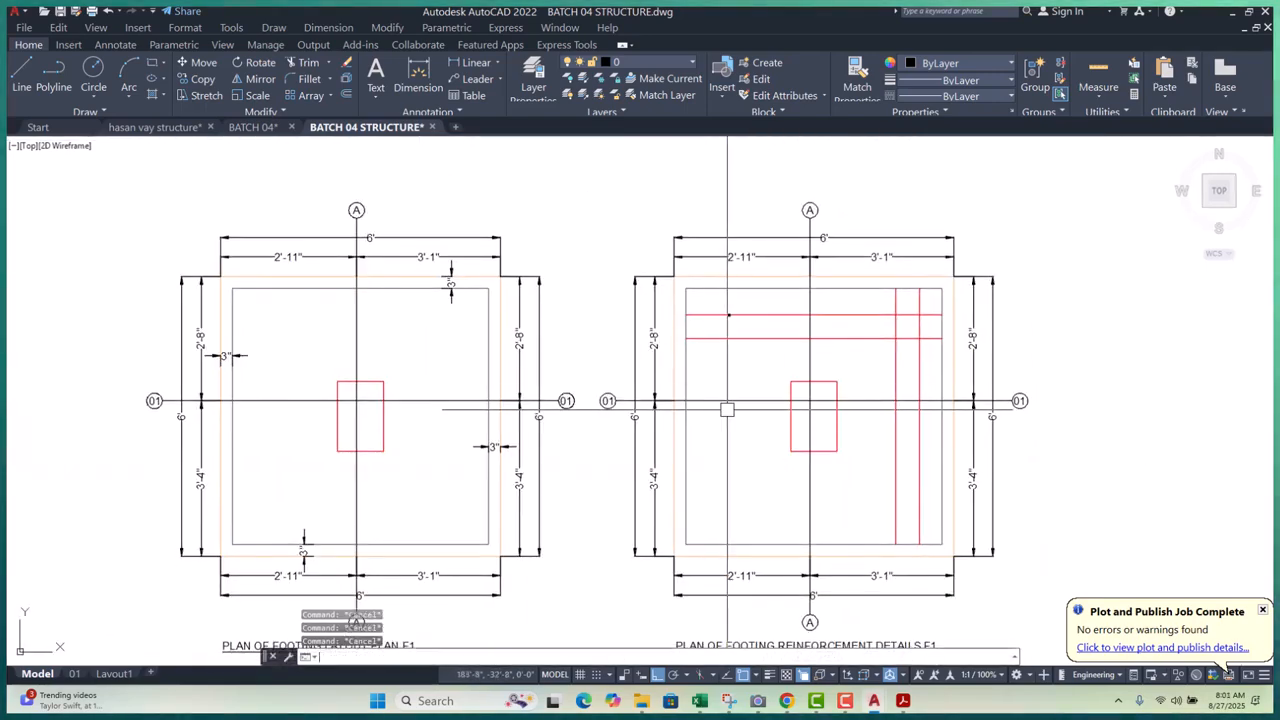
# - Add a vertical 5'-6" linear dimension from the top edge to the bottom edge
pyautogui.write('dli')
pyautogui.press('Return')
pyautogui.scroll(4, 724, 294)
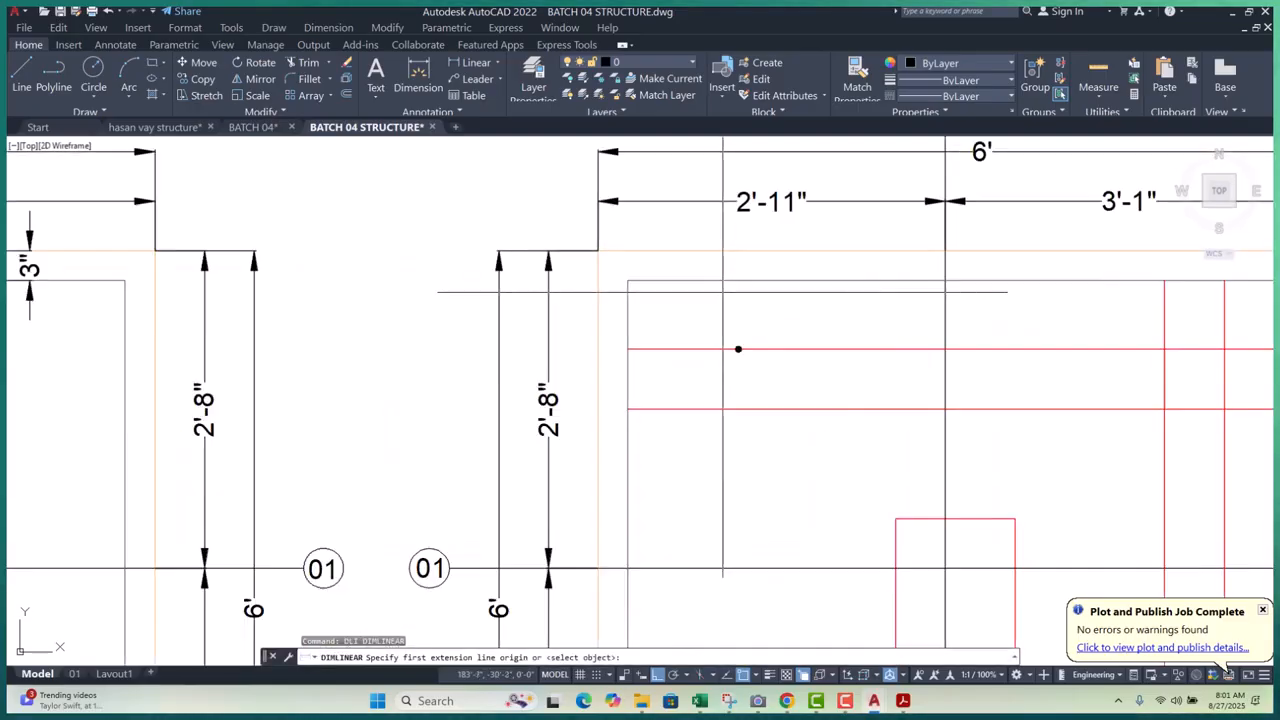
pyautogui.click(737, 280)
pyautogui.scroll(-4, 742, 284)
pyautogui.scroll(2, 748, 556)
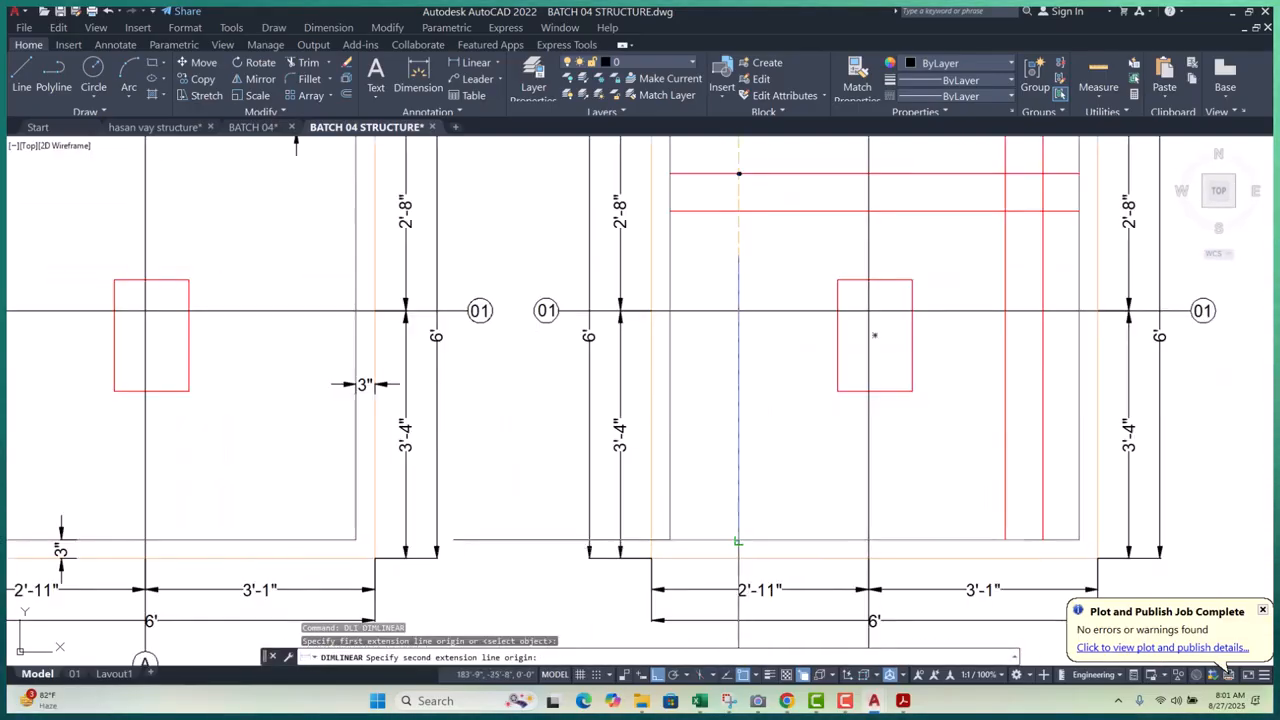
pyautogui.click(739, 541)
pyautogui.click(736, 506)
pyautogui.scroll(-4, 750, 515)
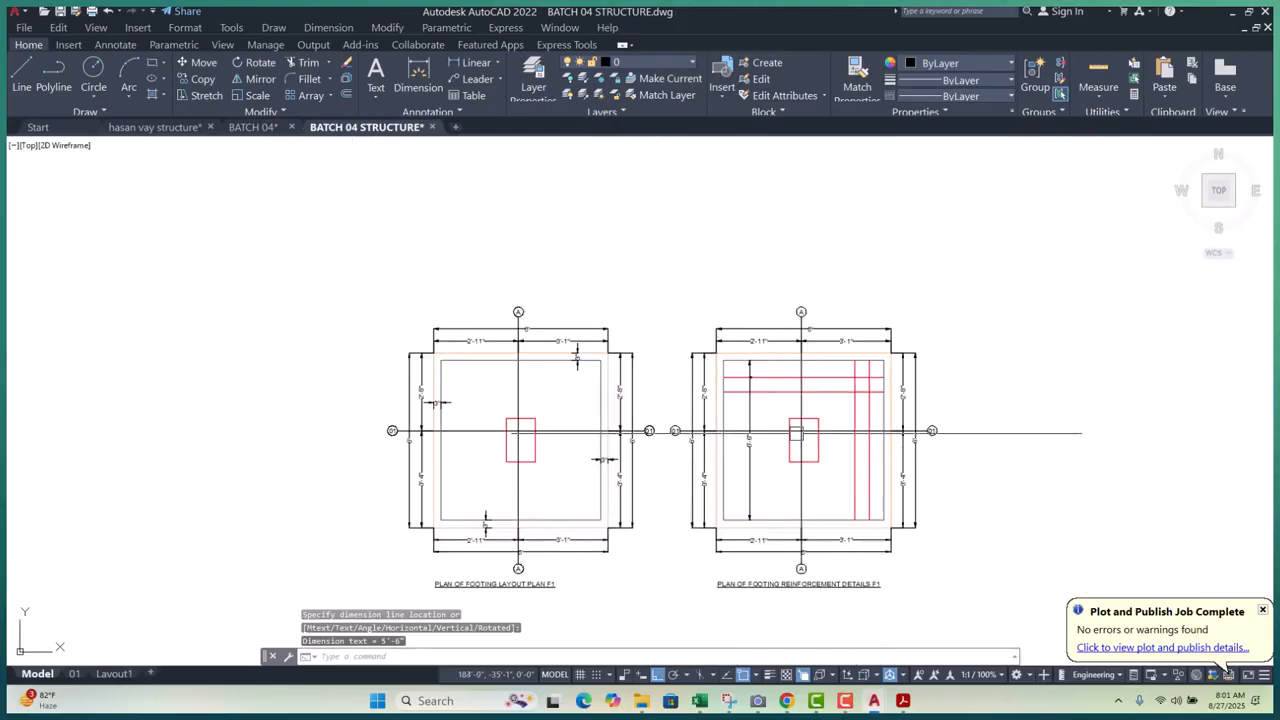
pyautogui.press('Escape')
pyautogui.press('Escape')
pyautogui.scroll(8, 760, 365)
# - Move the rebar dot onto the new dimension line
pyautogui.click(680, 351)
pyautogui.click(807, 421)
pyautogui.write('m')
pyautogui.press('Return')
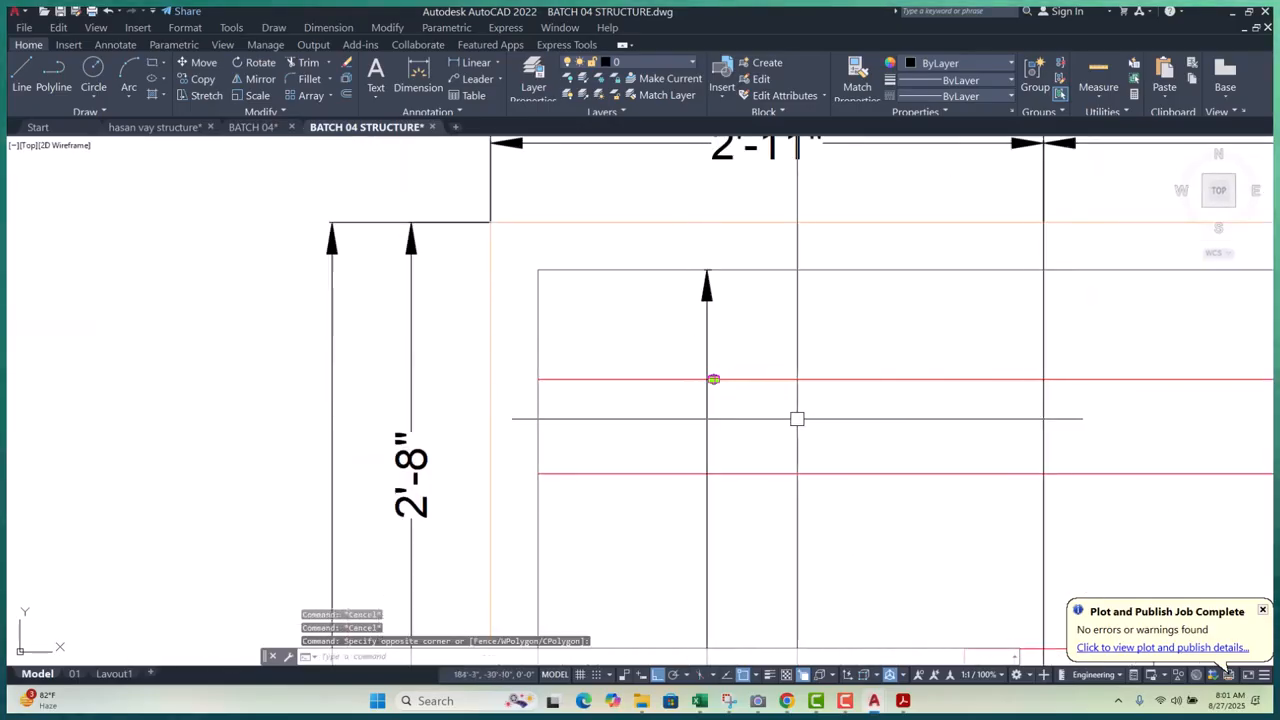
pyautogui.scroll(8, 671, 403)
pyautogui.click(645, 421)
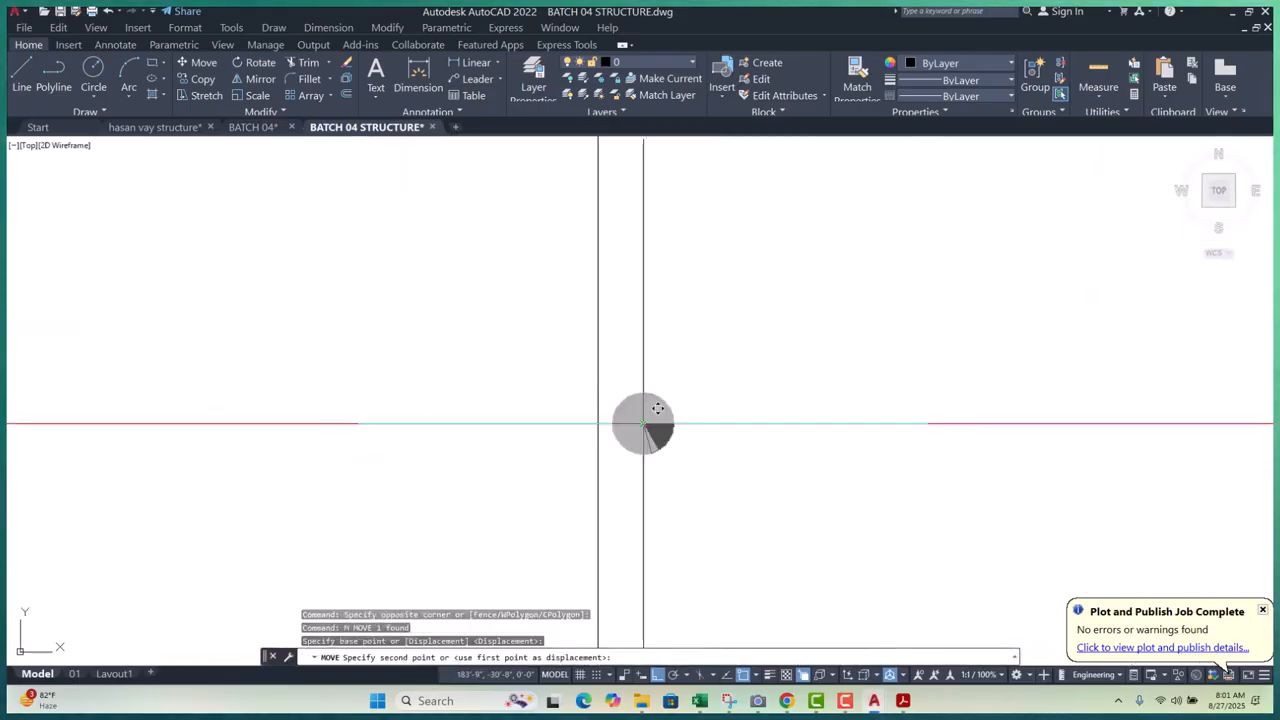
pyautogui.click(598, 422)
# - Copy the rebar dot to the second red bar crossing
pyautogui.click(514, 339)
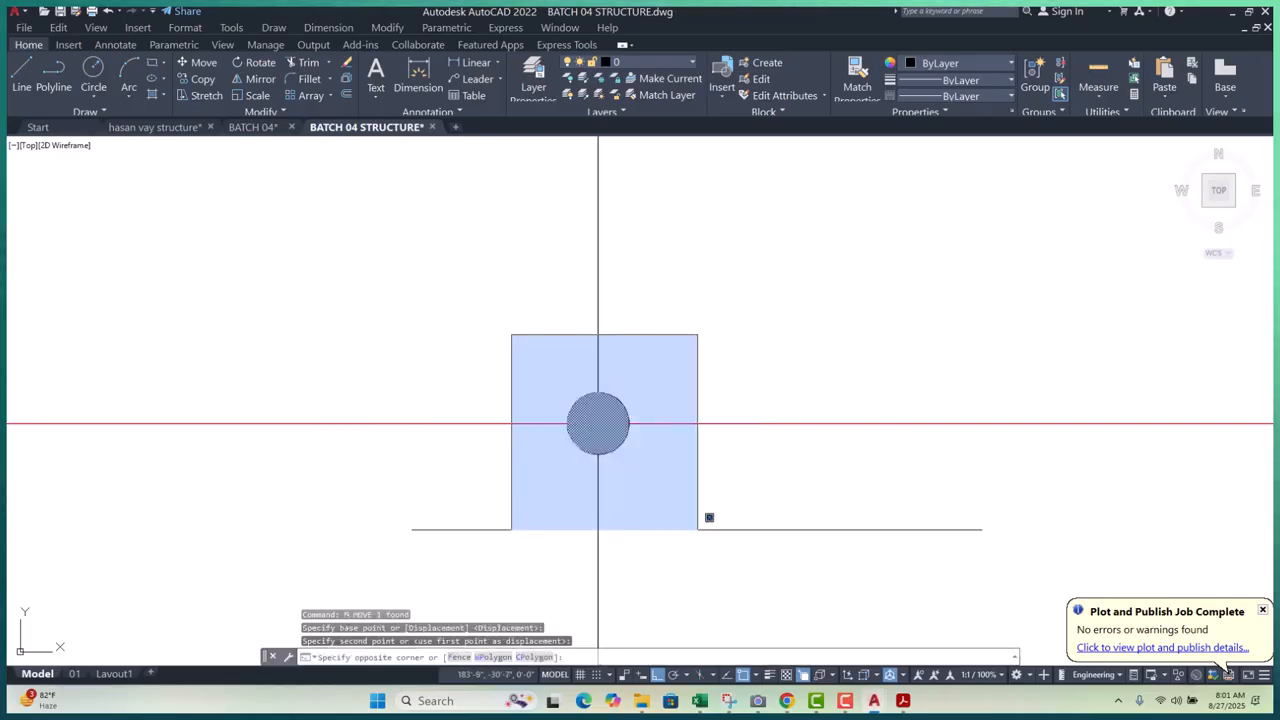
pyautogui.click(698, 528)
pyautogui.write('cp')
pyautogui.press('Return')
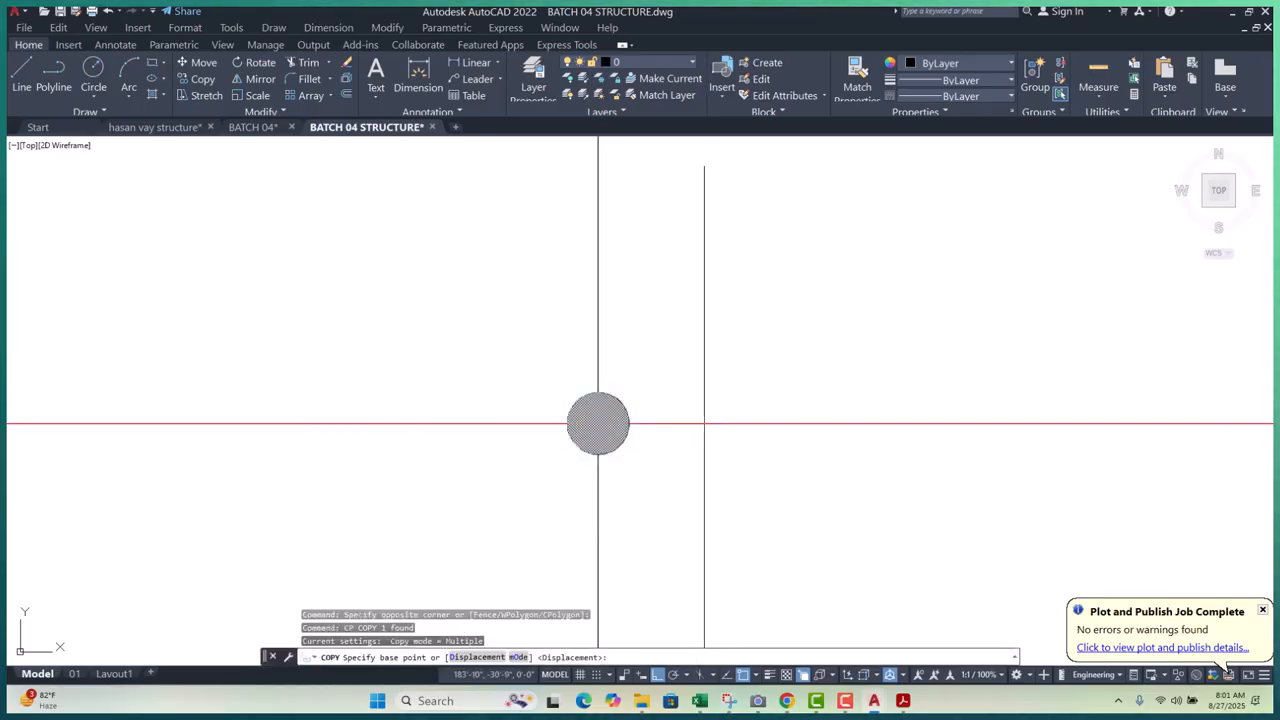
pyautogui.click(698, 423)
pyautogui.scroll(-3, 733, 393)
pyautogui.scroll(-2, 721, 410)
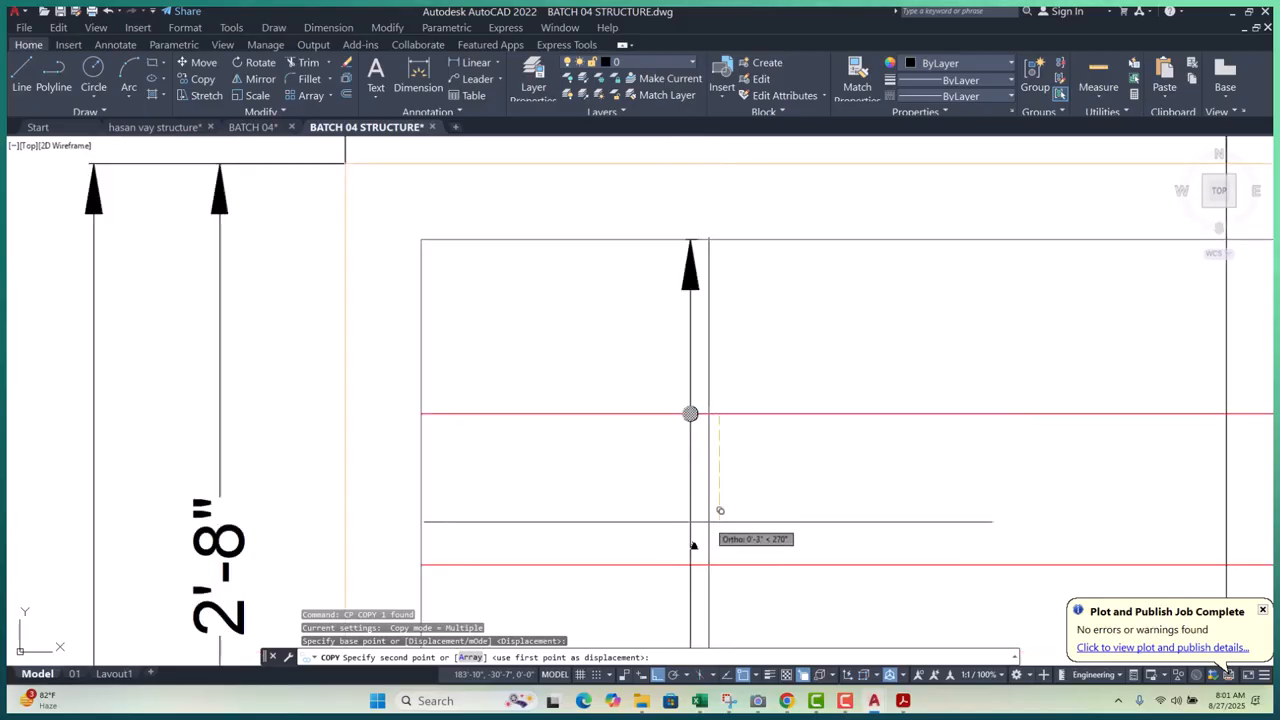
pyautogui.press('Escape')
pyautogui.press('Escape')
# - Put both rebar dots on the ROD layer
pyautogui.click(620, 352)
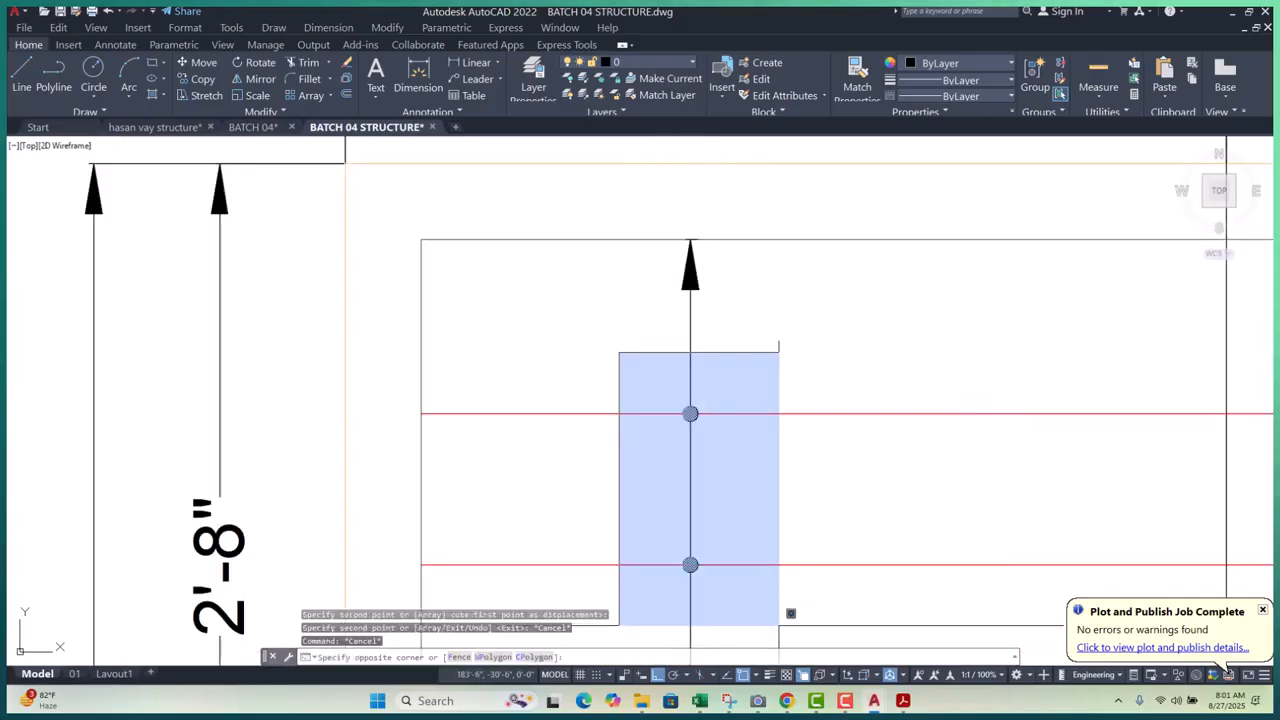
pyautogui.click(788, 614)
pyautogui.click(661, 60)
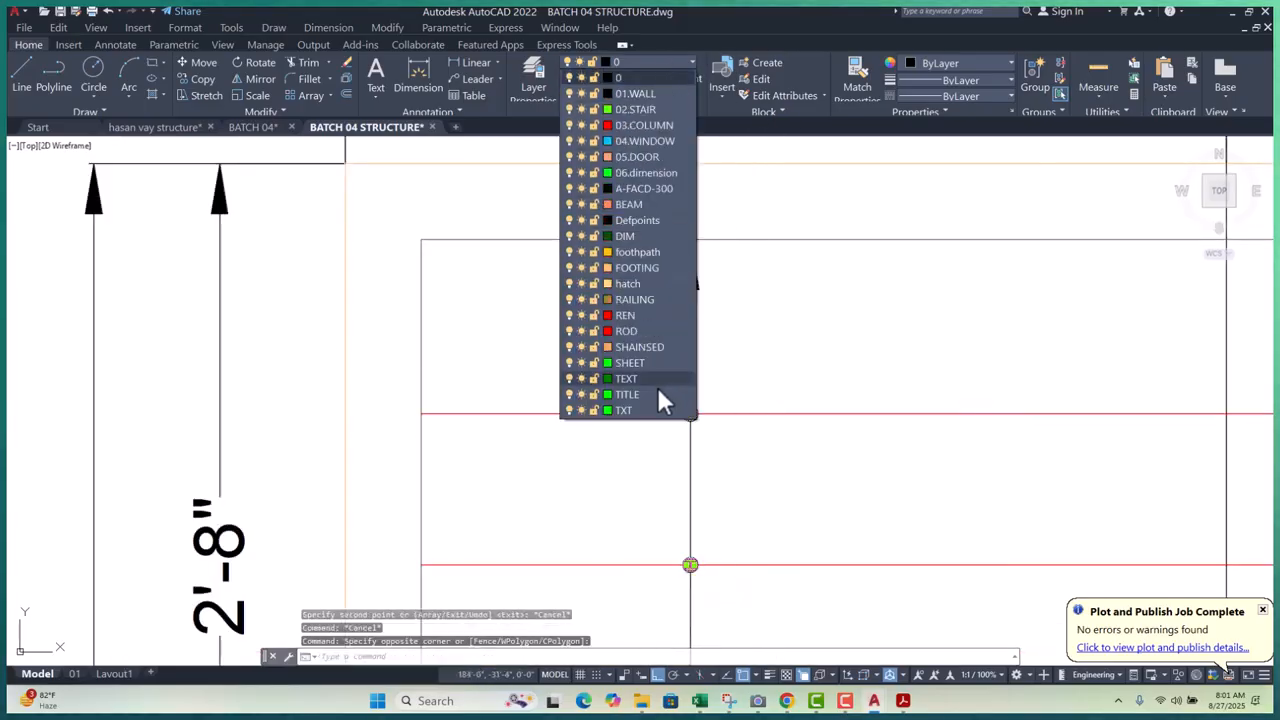
pyautogui.click(626, 331)
pyautogui.scroll(-3, 651, 334)
pyautogui.press('Escape')
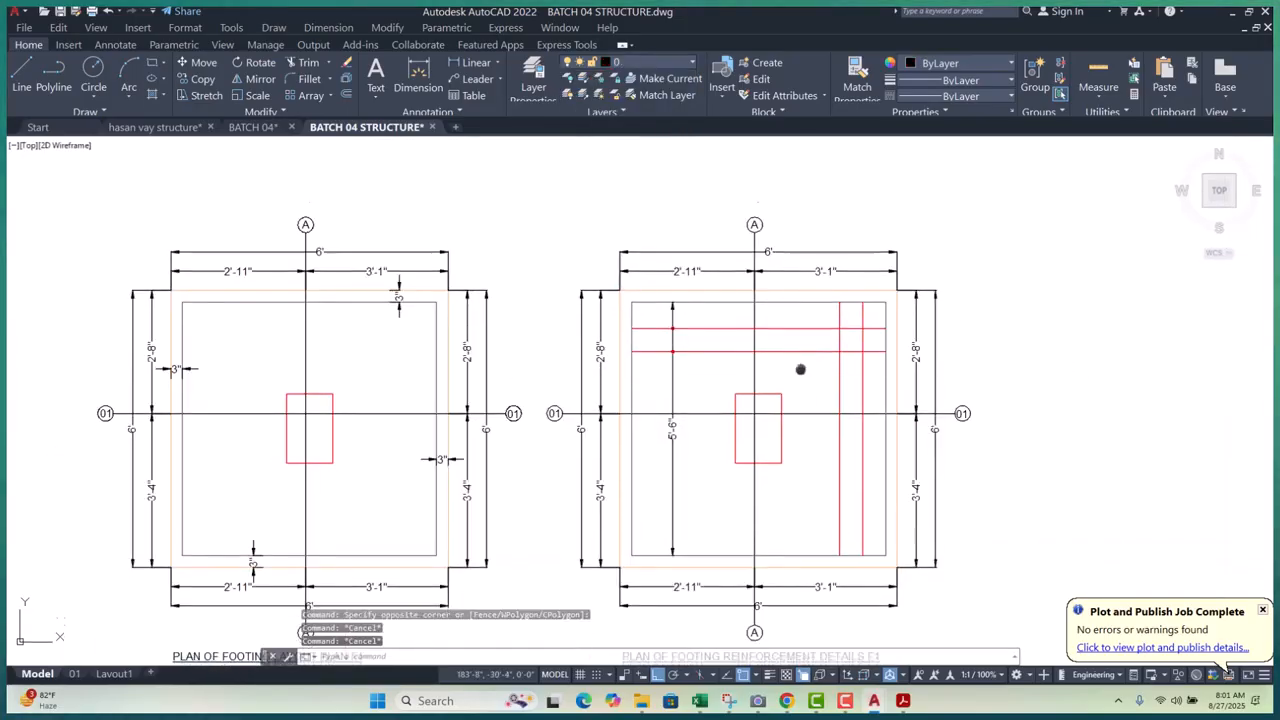
pyautogui.scroll(-3, 717, 368)
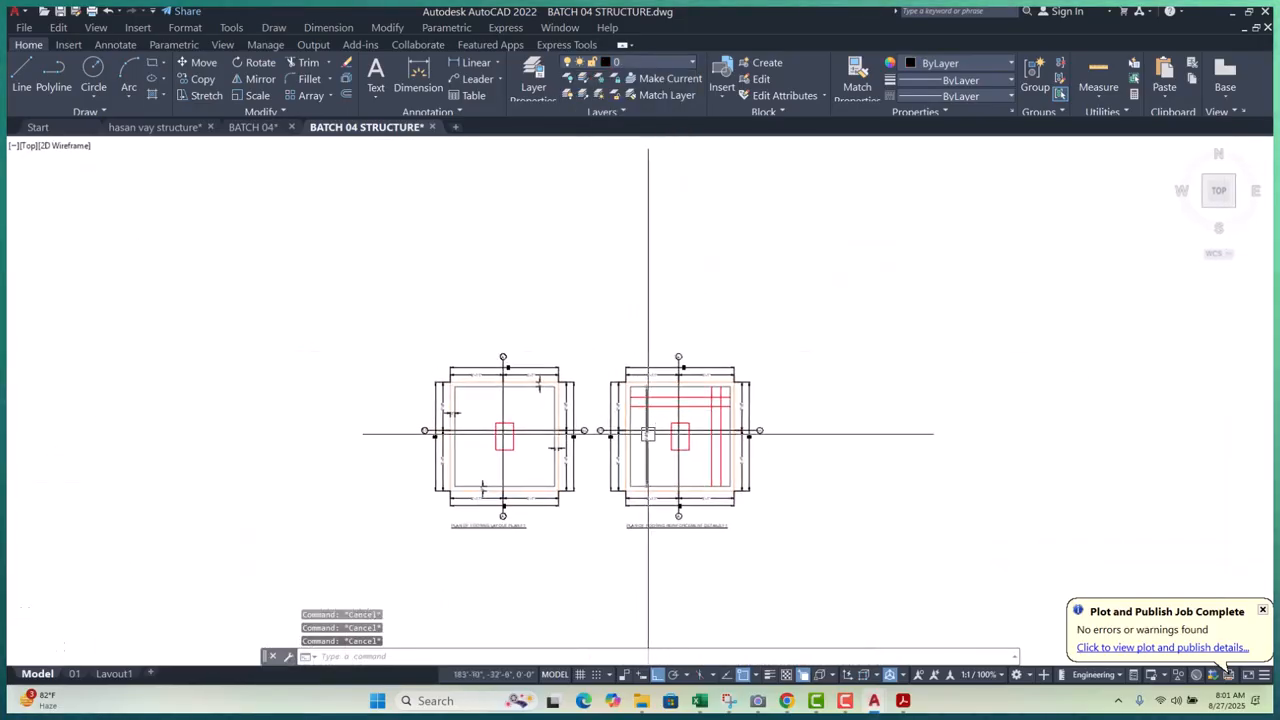
pyautogui.scroll(3, 652, 436)
pyautogui.scroll(3, 632, 450)
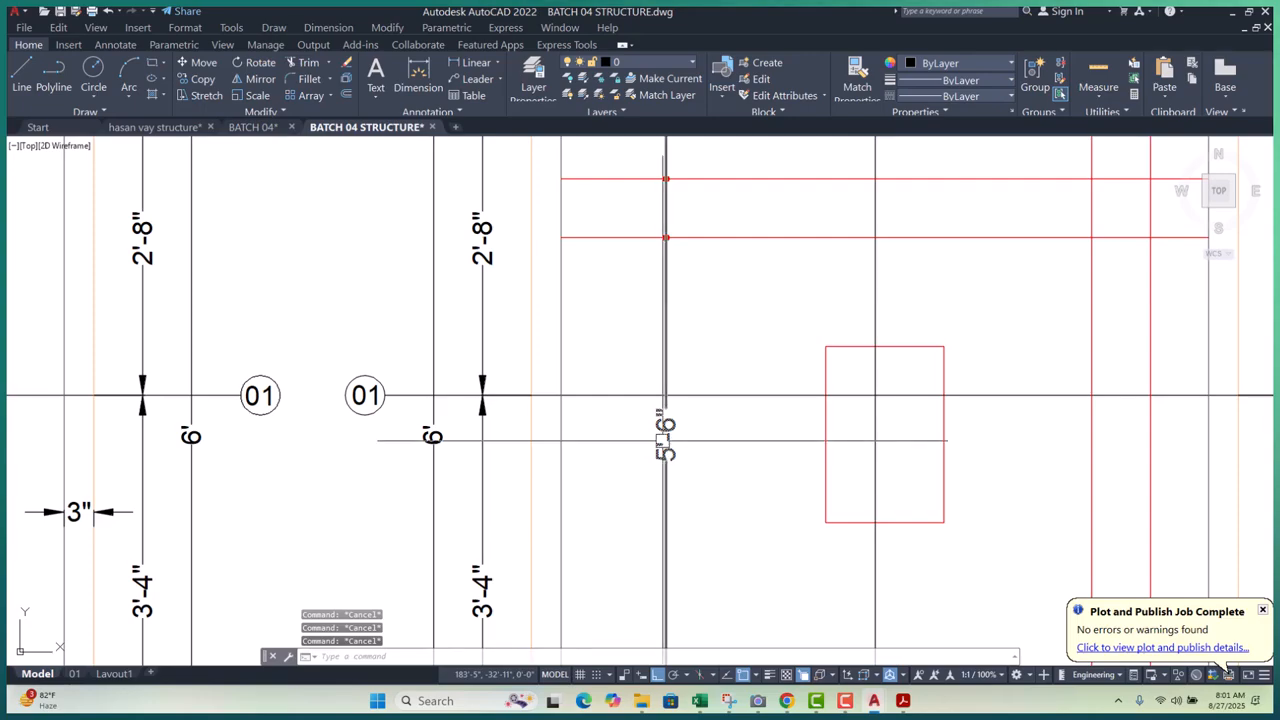
pyautogui.scroll(-3, 662, 440)
pyautogui.scroll(-5, 709, 443)
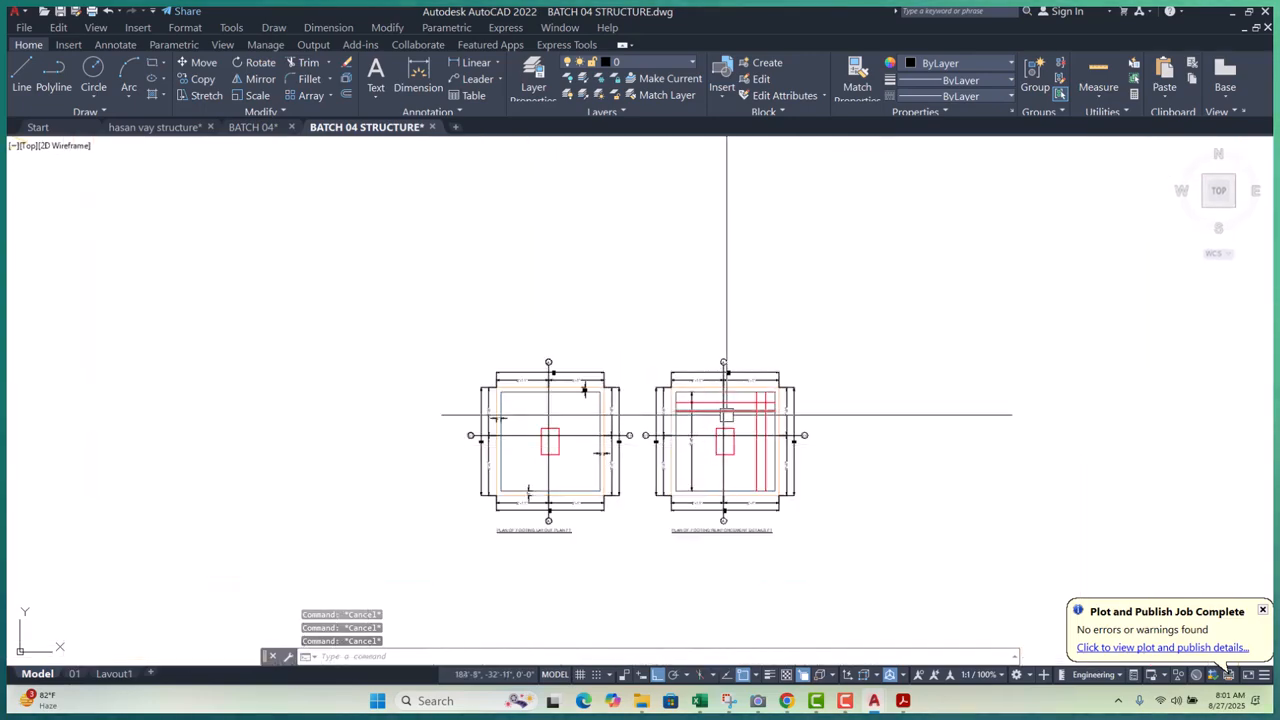
pyautogui.scroll(-2, 672, 470)
# - Open the F1 reinforcement text, select all of it, and close the editor
pyautogui.scroll(10, 665, 420)
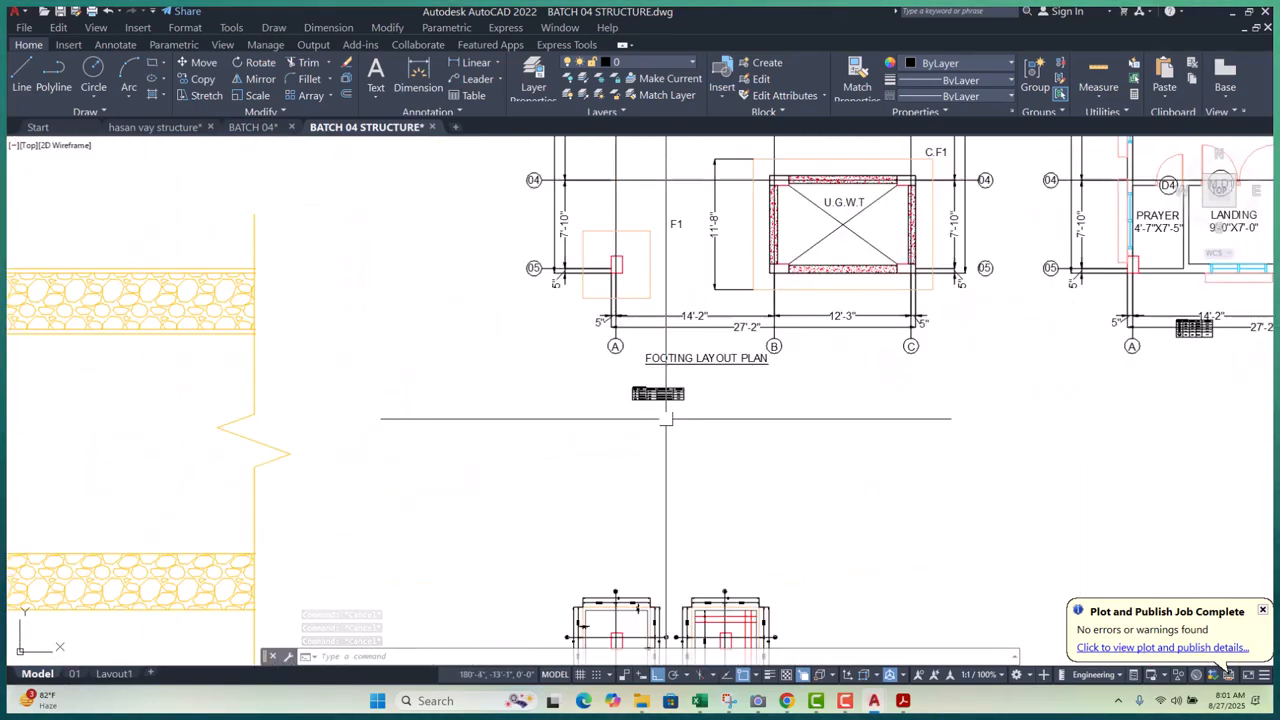
pyautogui.scroll(4, 712, 368)
pyautogui.doubleClick(705, 360)
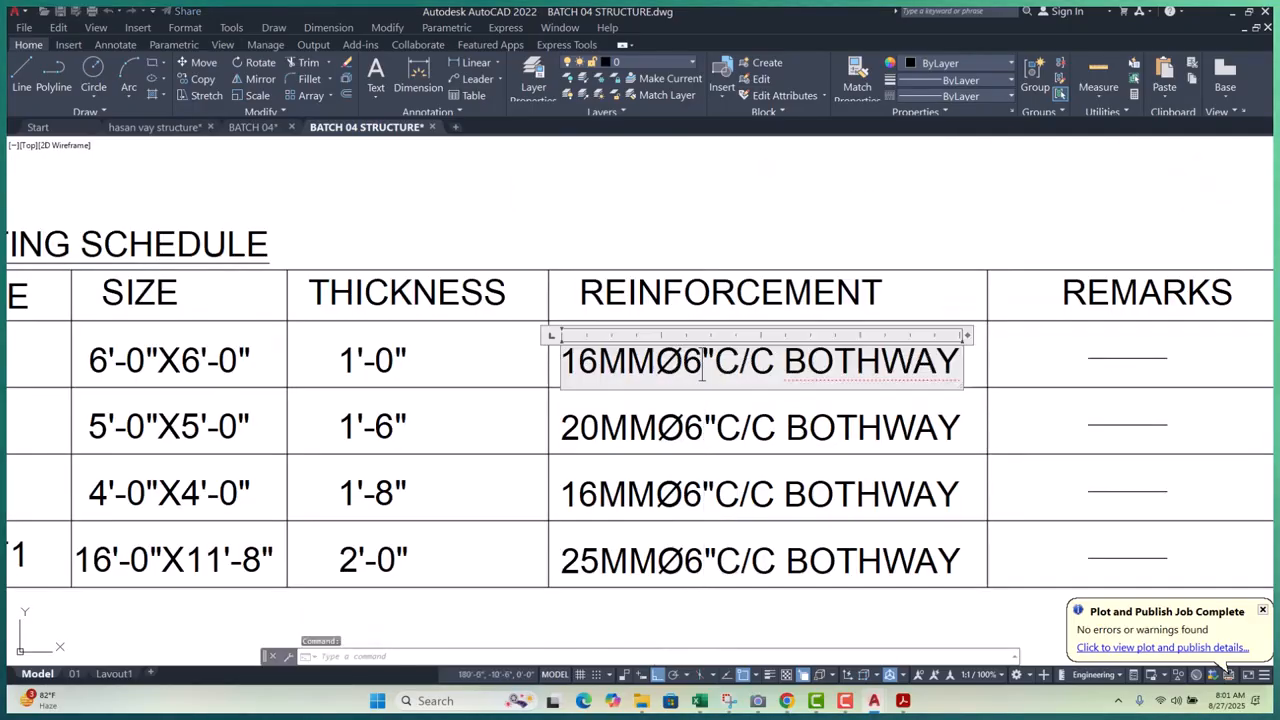
pyautogui.hotkey('ctrl', 'a')
pyautogui.hotkey('ctrl', 'c')
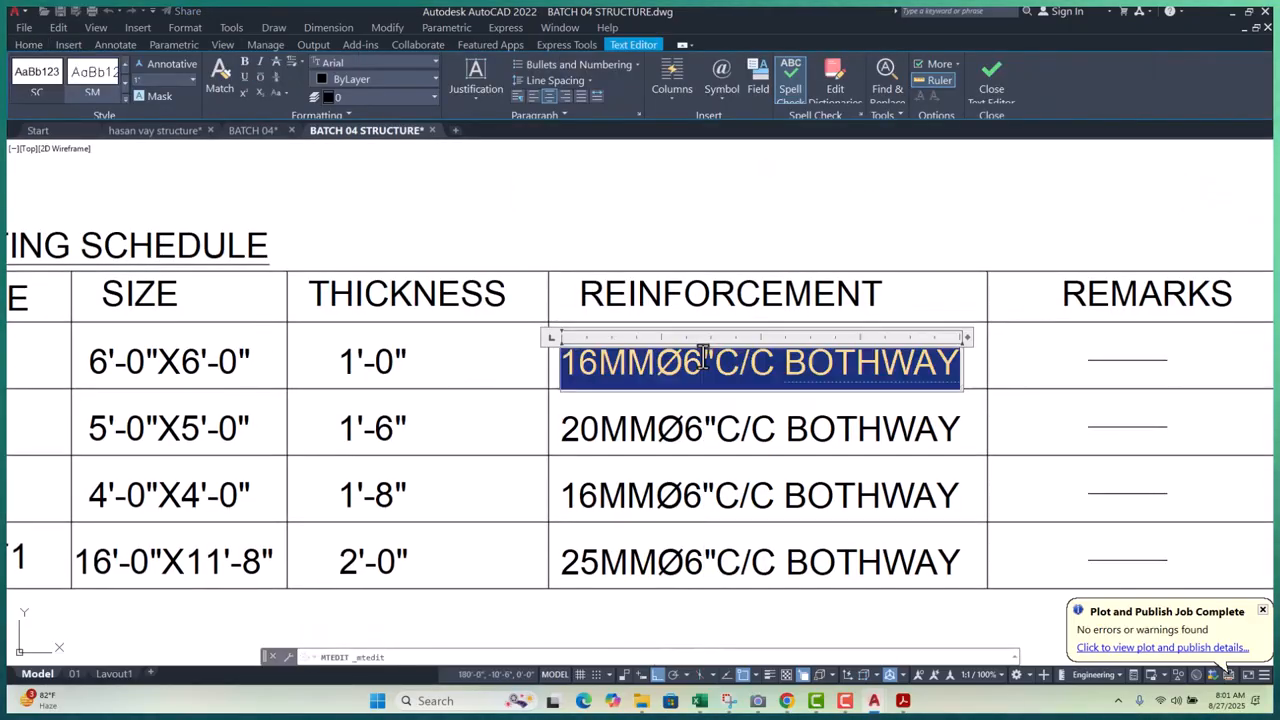
pyautogui.click(1012, 430)
pyautogui.scroll(-15, 790, 375)
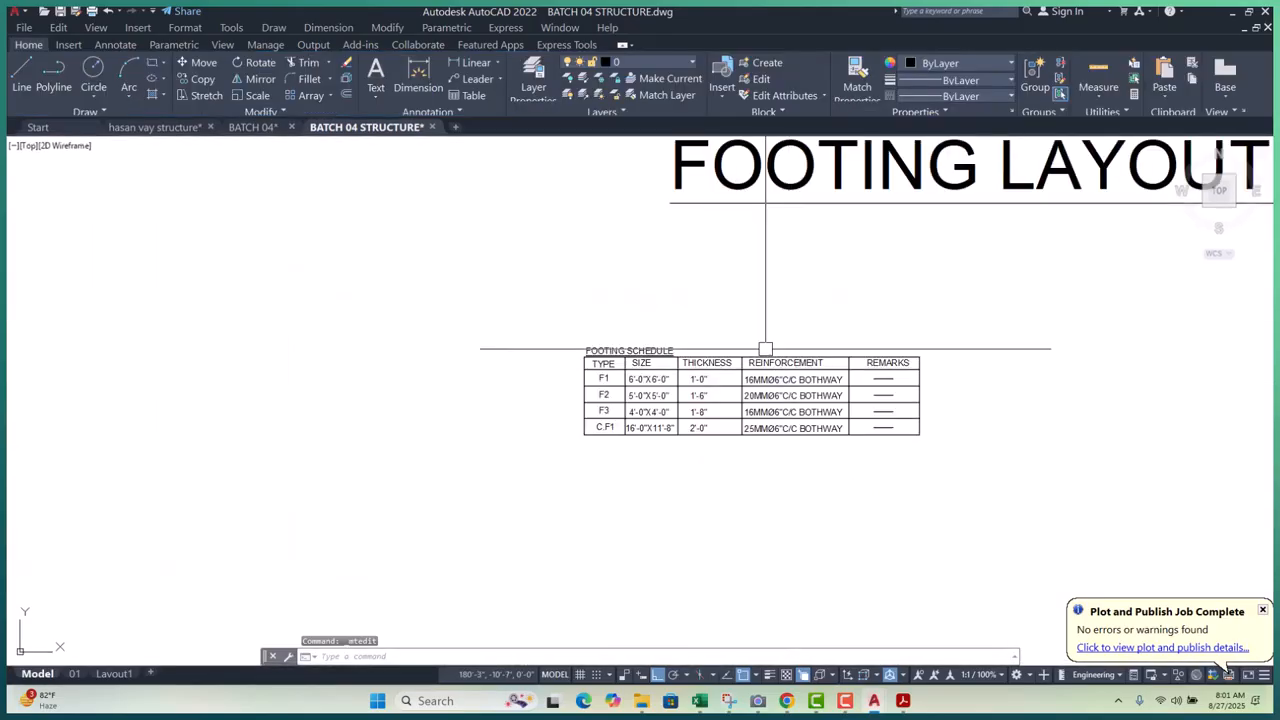
pyautogui.scroll(10, 748, 515)
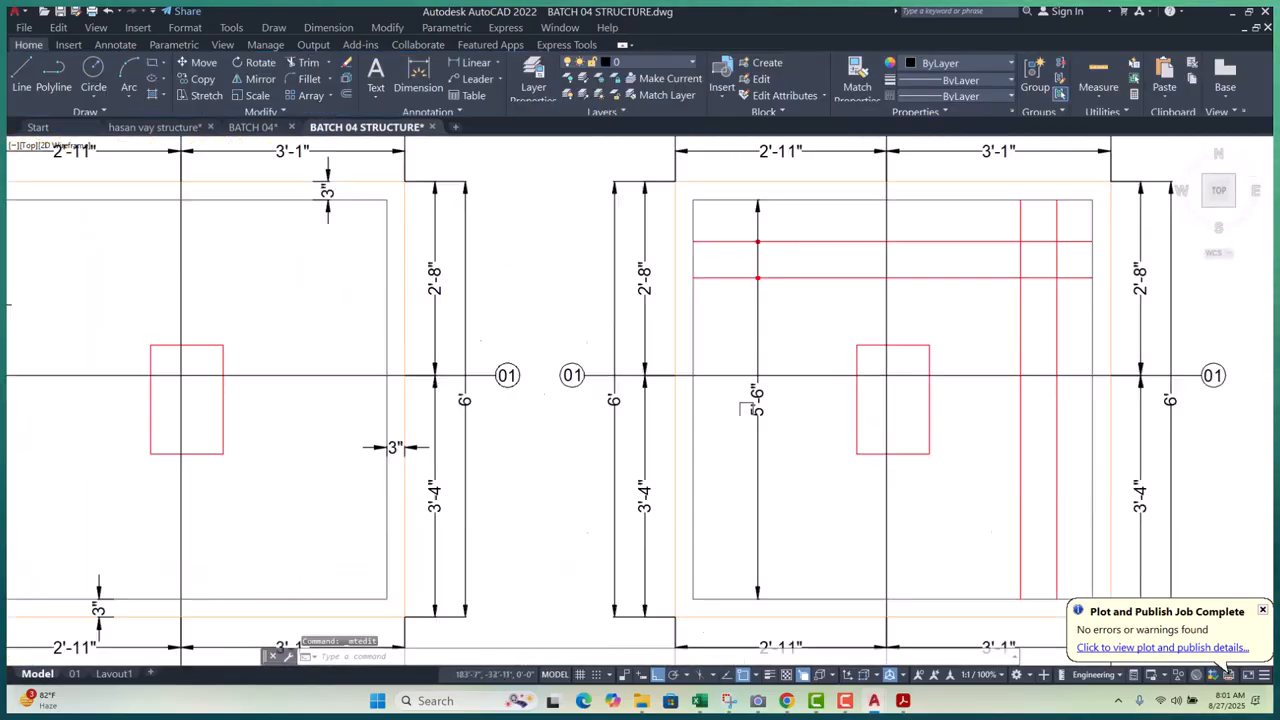
# - Replace the vertical 5'-6" dimension text with 16MMØ6"C/C, dropping BOTHWAY
pyautogui.doubleClick(765, 396)
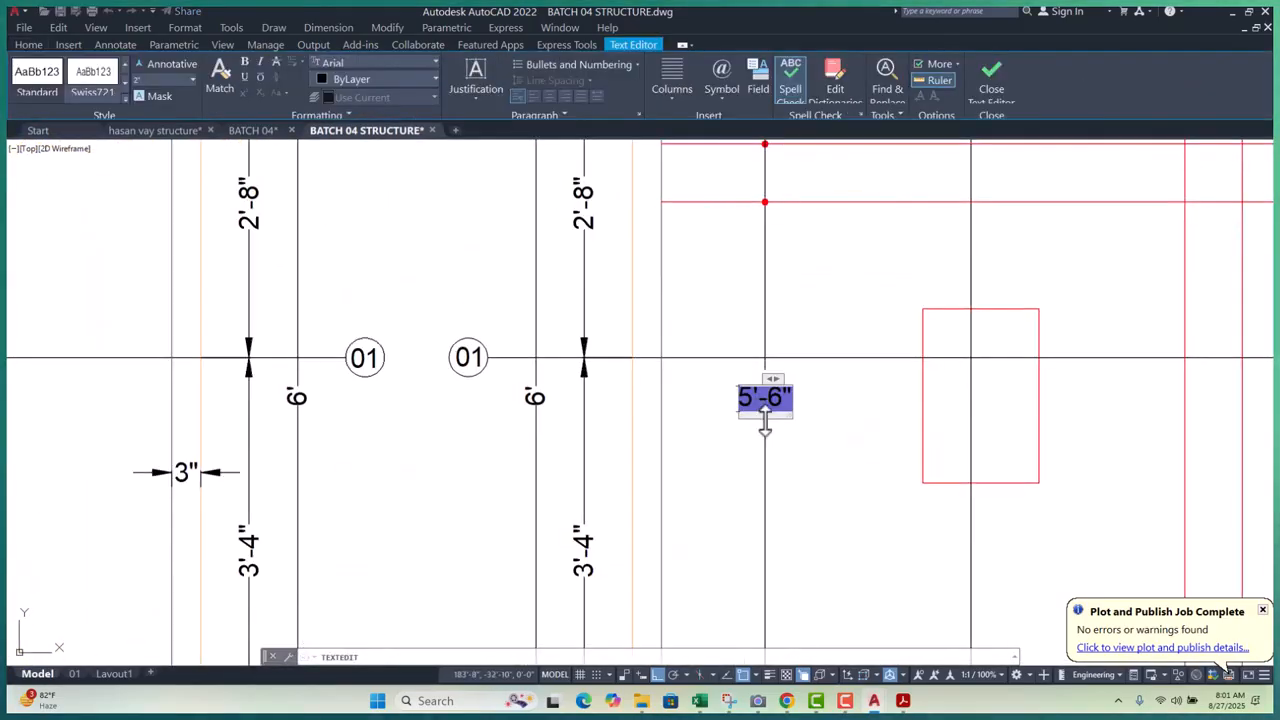
pyautogui.hotkey('ctrl', 'v')
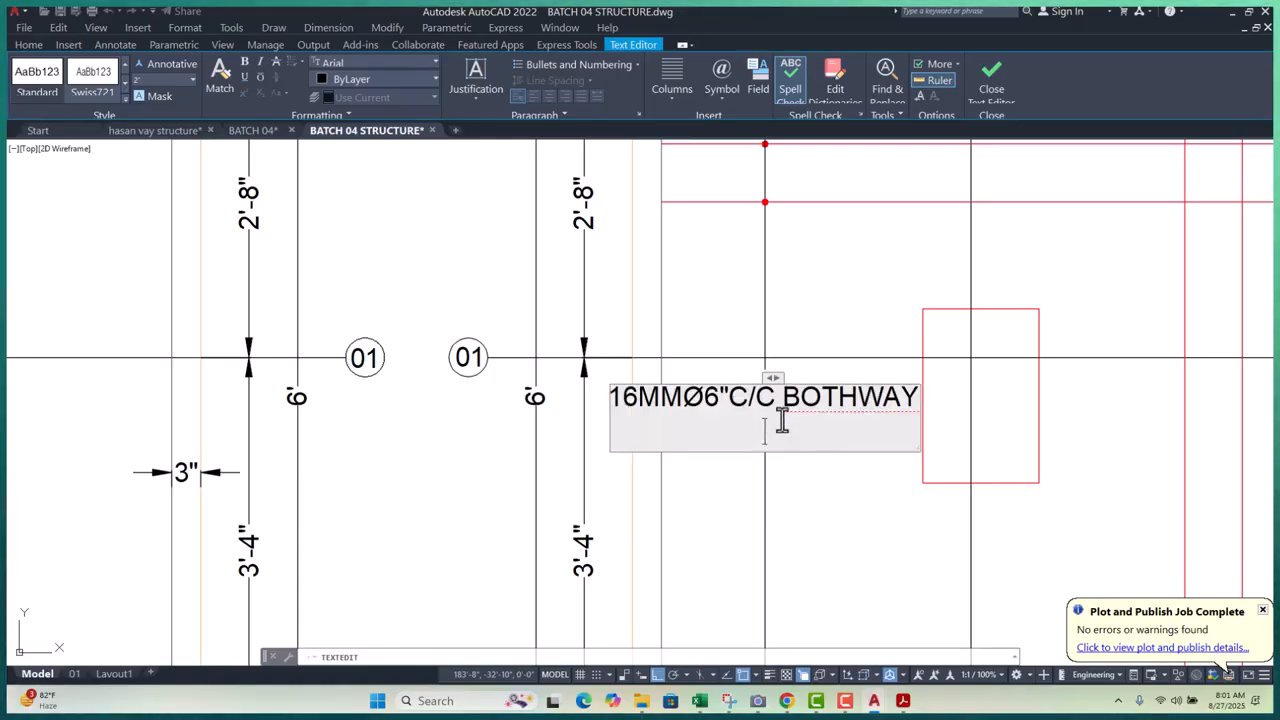
pyautogui.press('BackSpace')
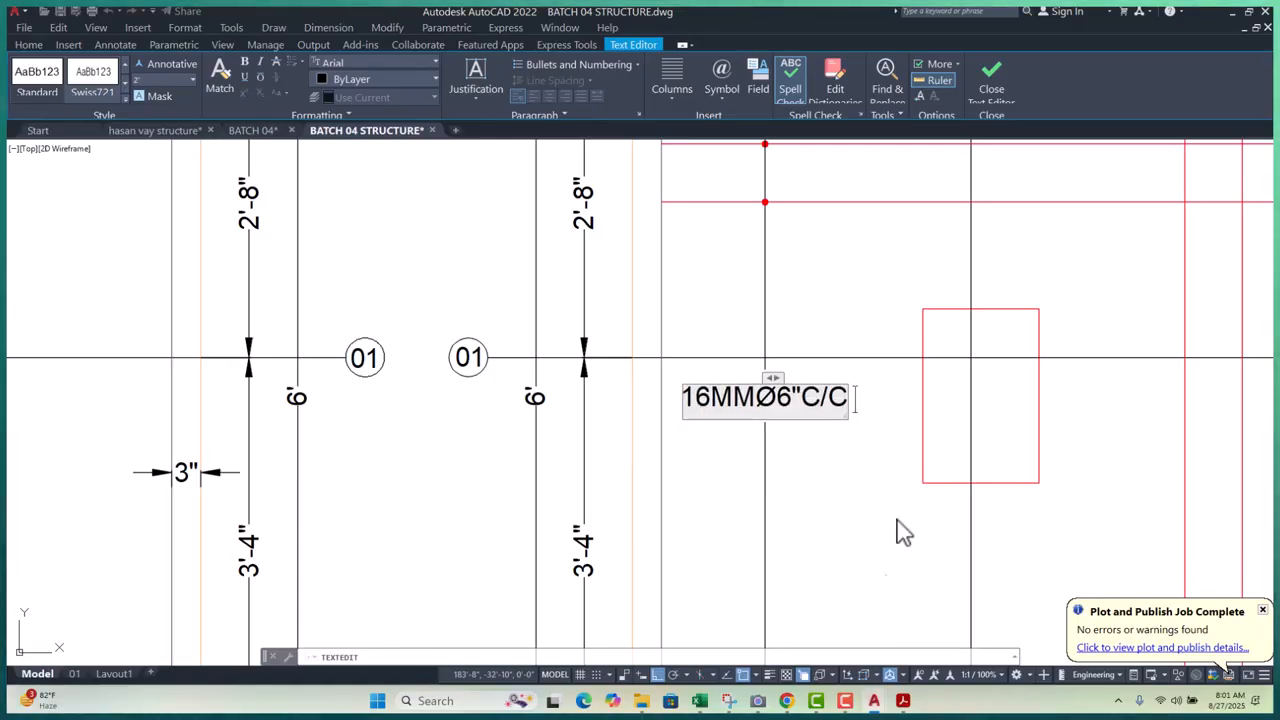
pyautogui.click(887, 561)
pyautogui.press('Escape')
pyautogui.click(771, 421)
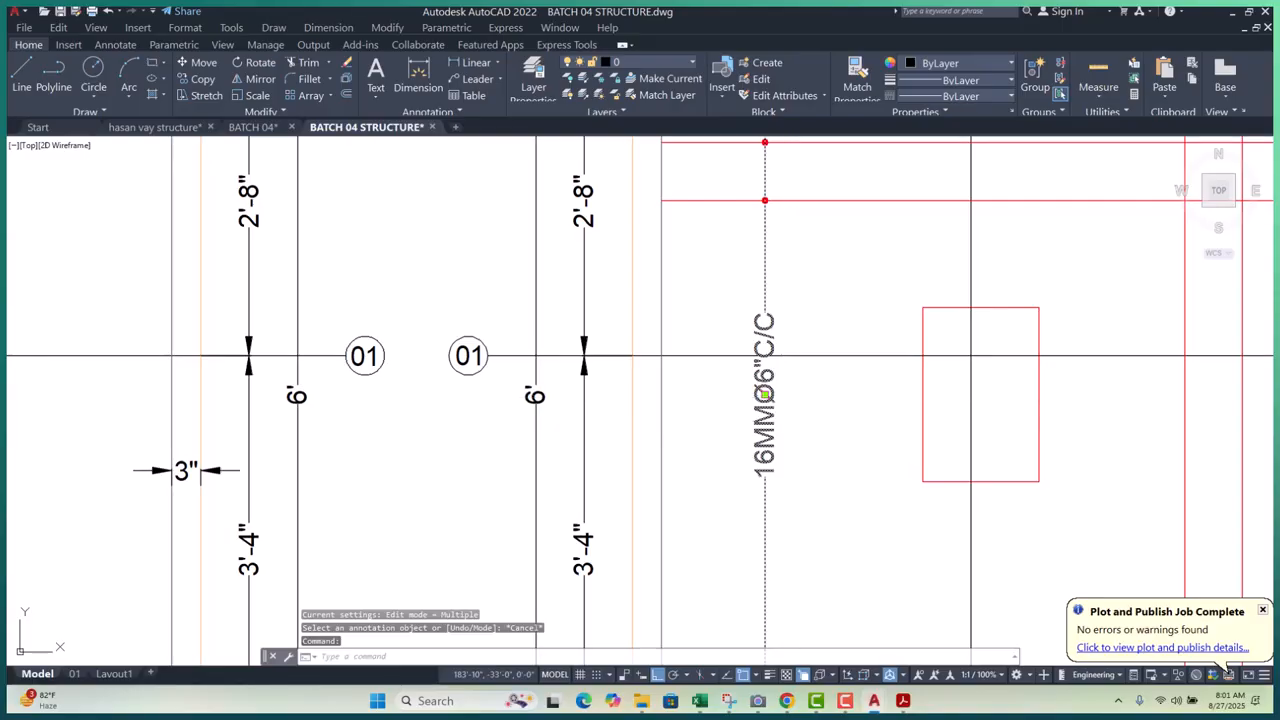
pyautogui.press('Escape')
pyautogui.press('Escape')
pyautogui.scroll(-4, 820, 470)
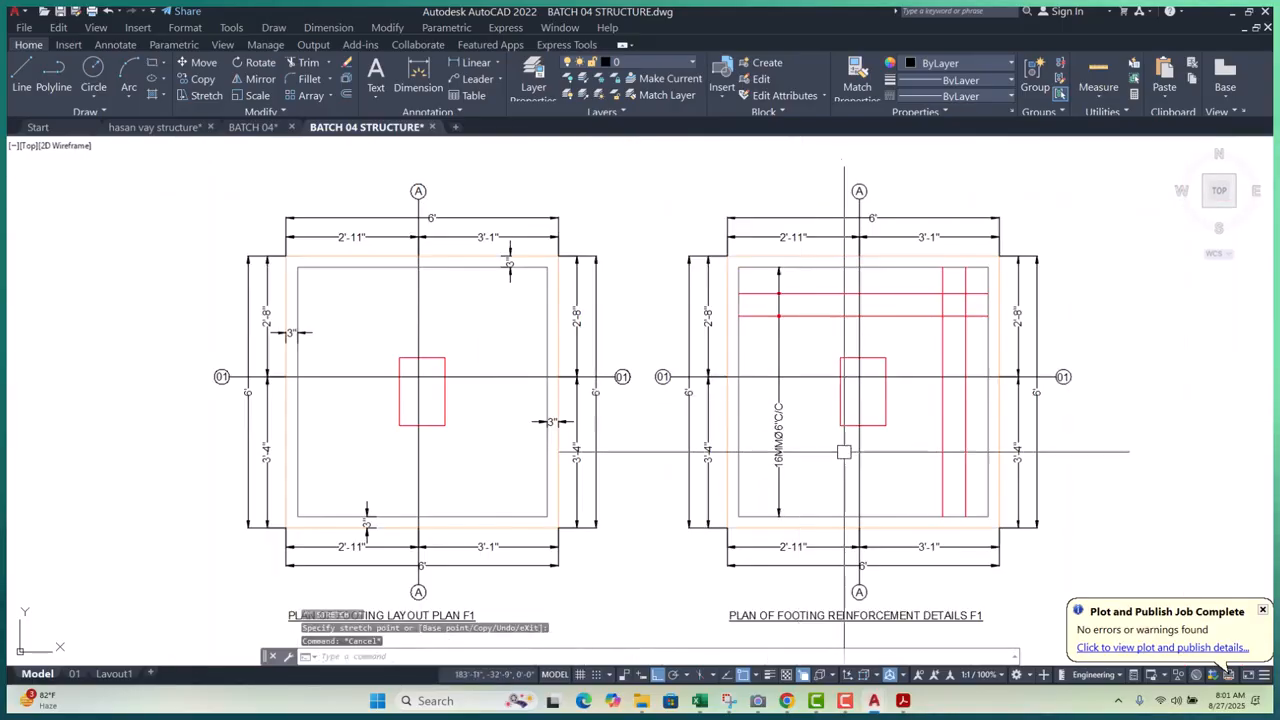
pyautogui.scroll(4, 808, 474)
pyautogui.moveTo(806, 449); pyautogui.dragTo(808, 471, button='middle')
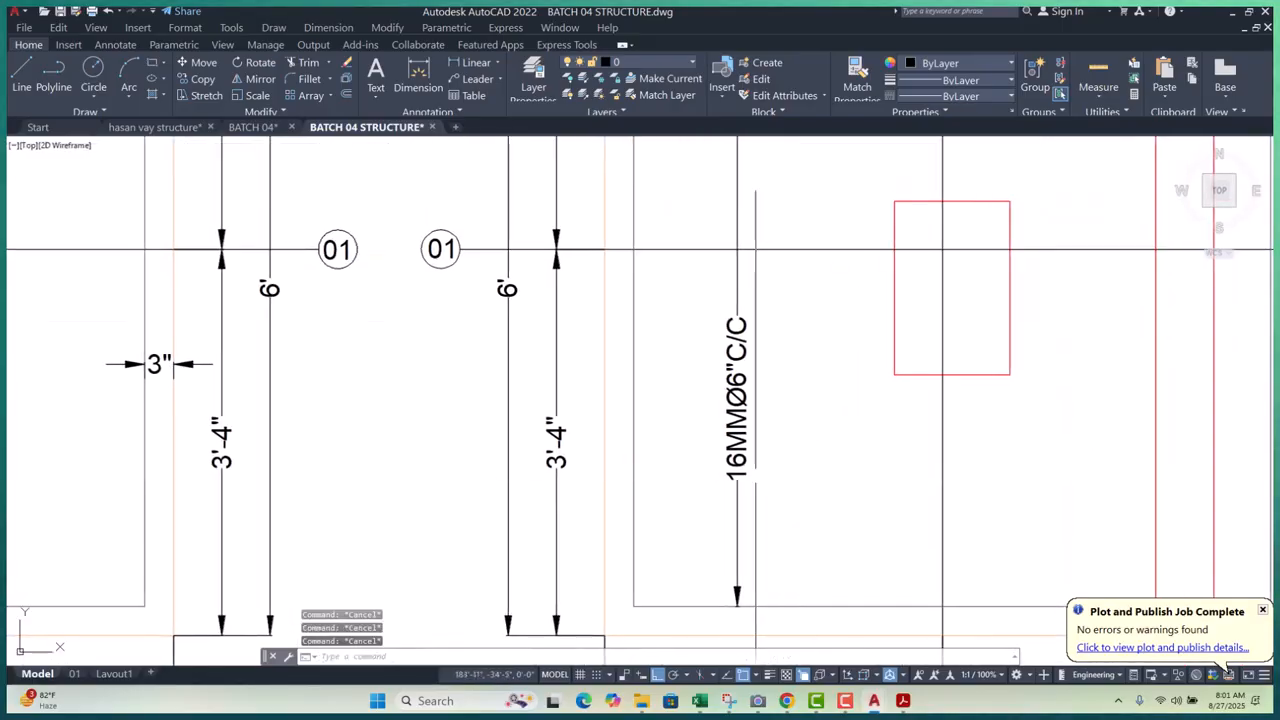
pyautogui.scroll(-5, 755, 403)
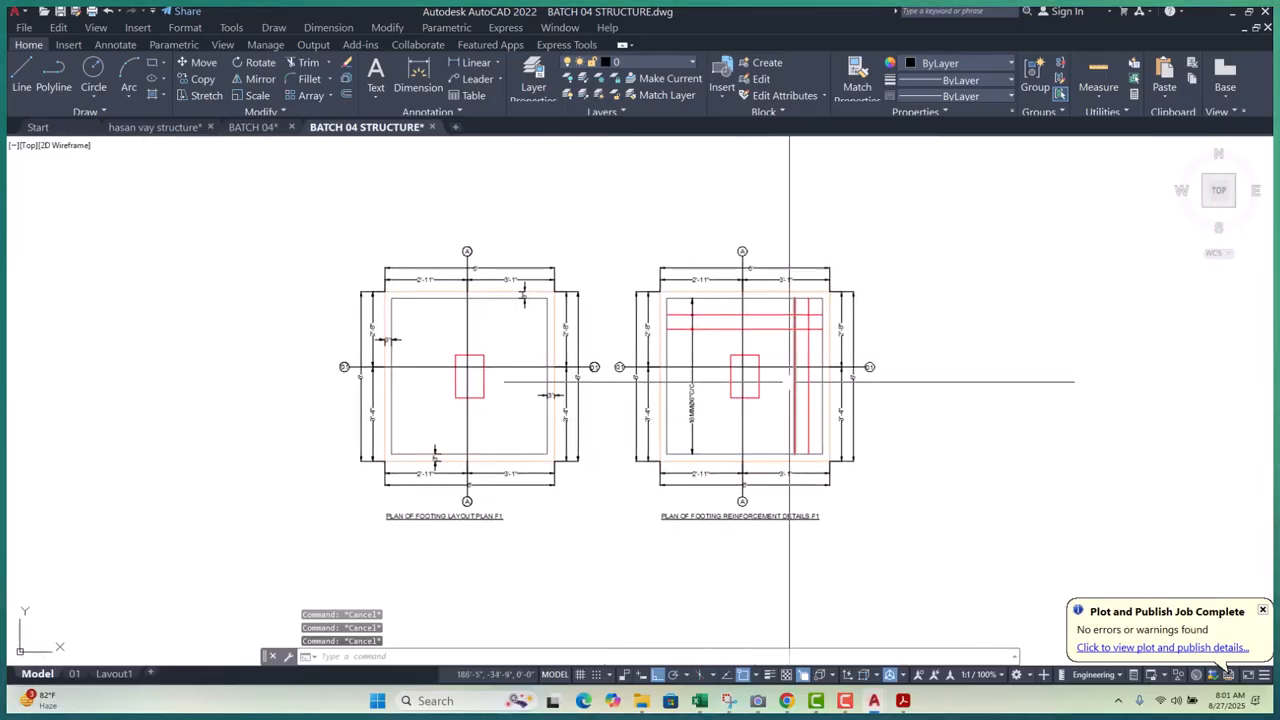
pyautogui.scroll(4, 787, 379)
pyautogui.scroll(-3, 766, 380)
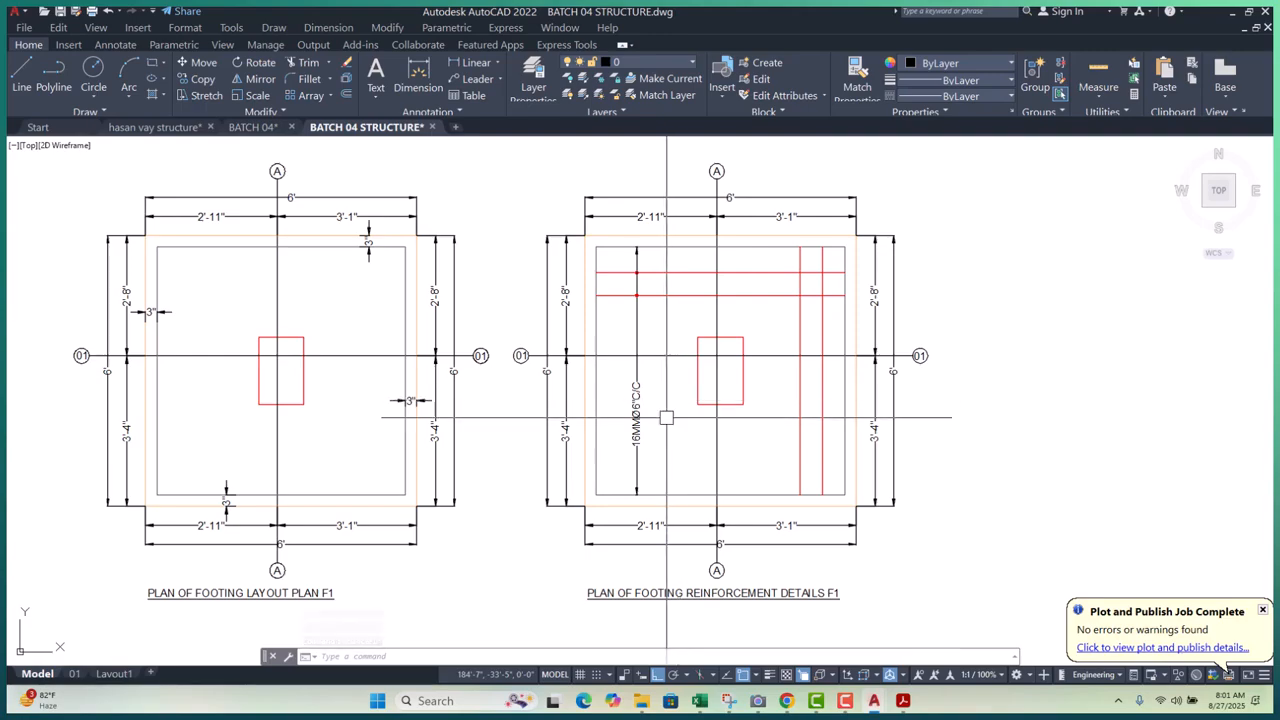
pyautogui.moveTo(680, 438); pyautogui.dragTo(689, 411, button='middle')
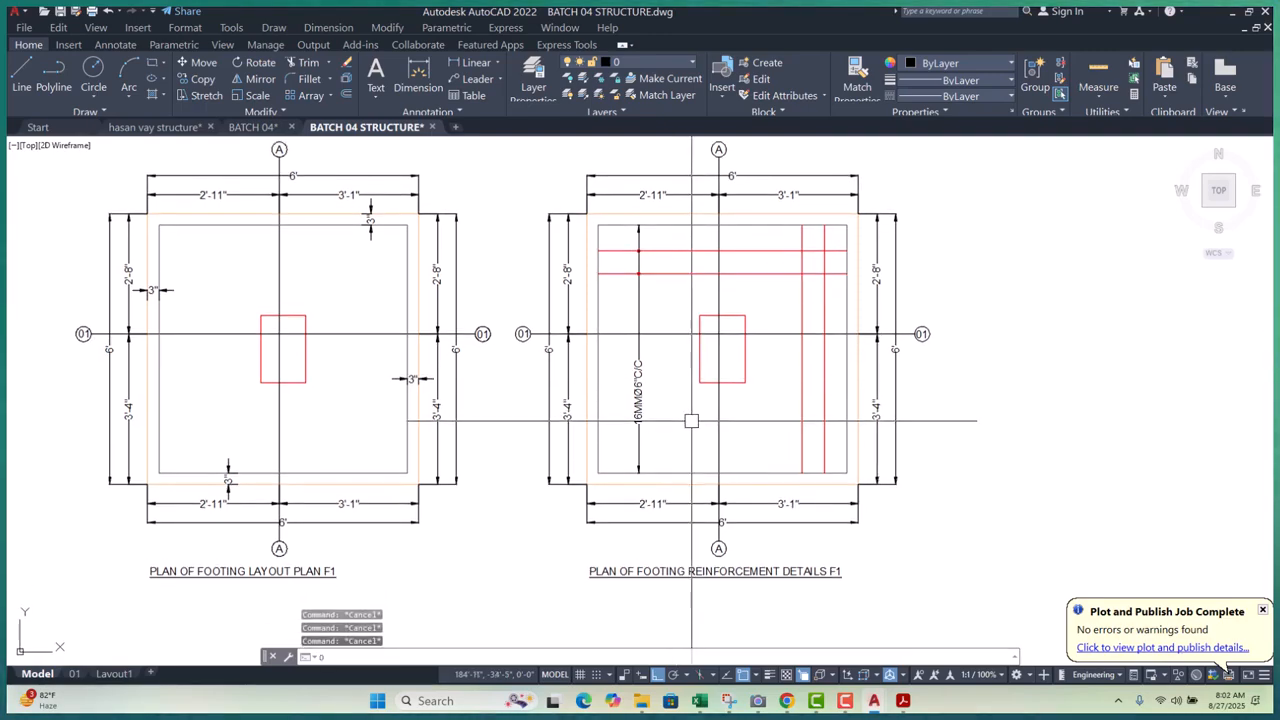
# - Add a horizontal 5'-6" dimension between the footing's left and right inner edges
pyautogui.write('dli')
pyautogui.press('Return')
pyautogui.scroll(2, 627, 457)
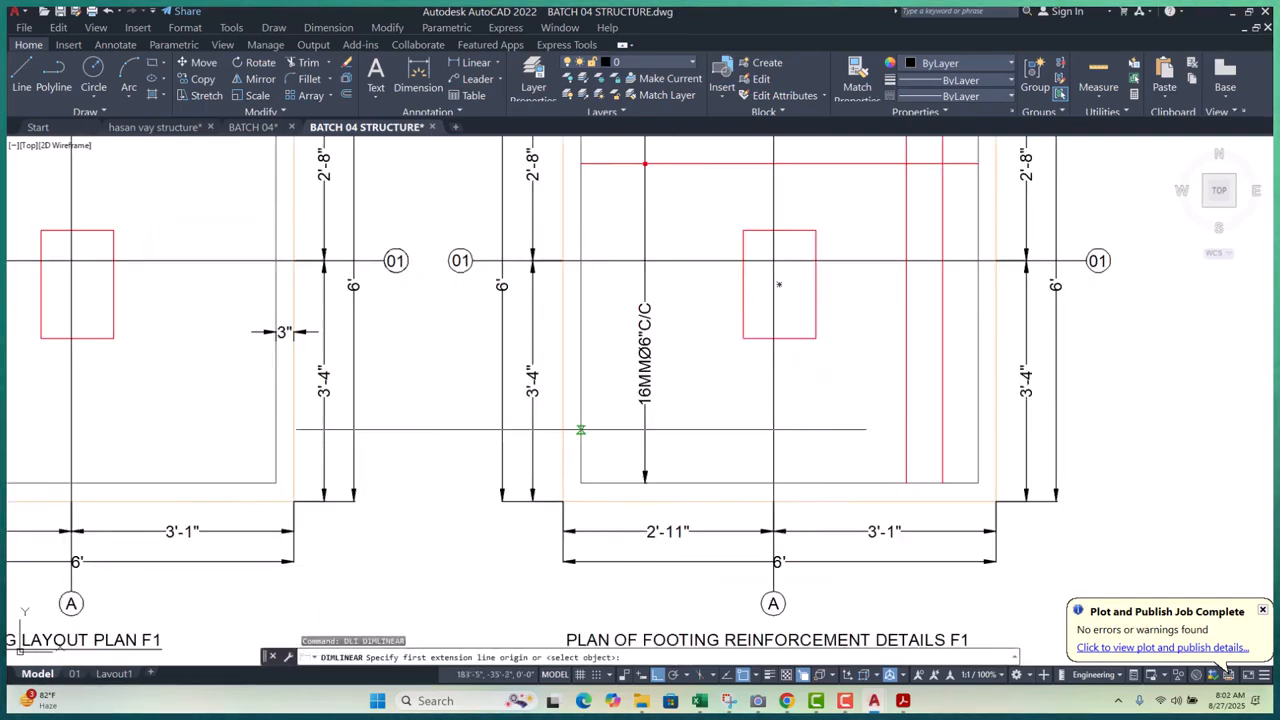
pyautogui.click(580, 430)
pyautogui.click(978, 430)
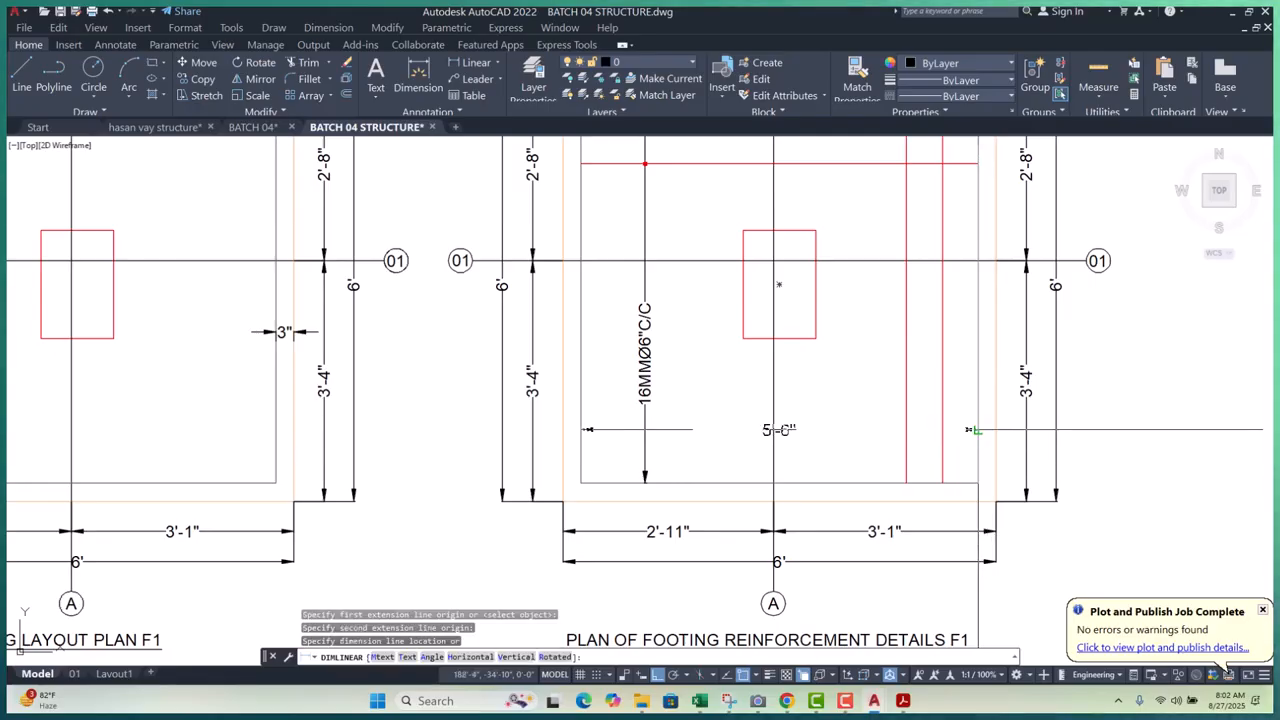
pyautogui.scroll(4, 968, 430)
pyautogui.click(993, 434)
pyautogui.scroll(-6, 827, 430)
pyautogui.press('Escape')
pyautogui.press('Escape')
pyautogui.press('Escape')
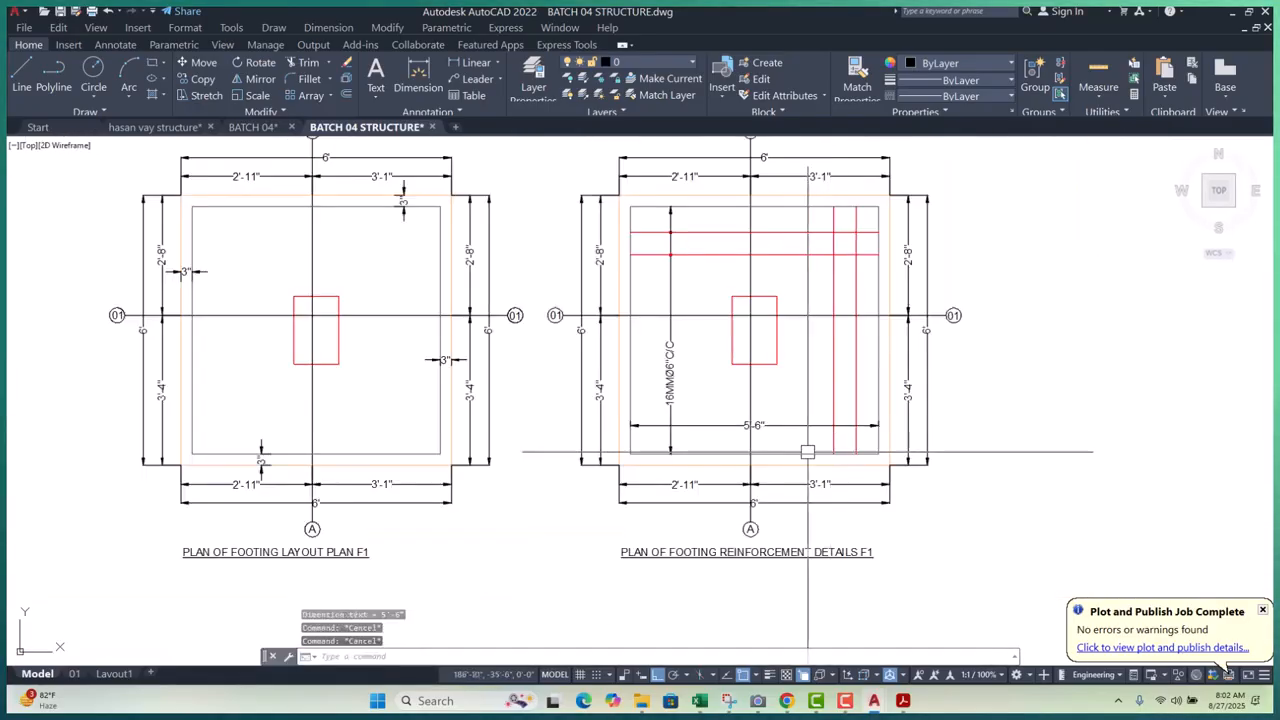
pyautogui.scroll(4, 750, 422)
# - Relabel the horizontal dimension 16MMØ6"C/C by pasting the label and deleting BOTHWAY
pyautogui.doubleClick(775, 432)
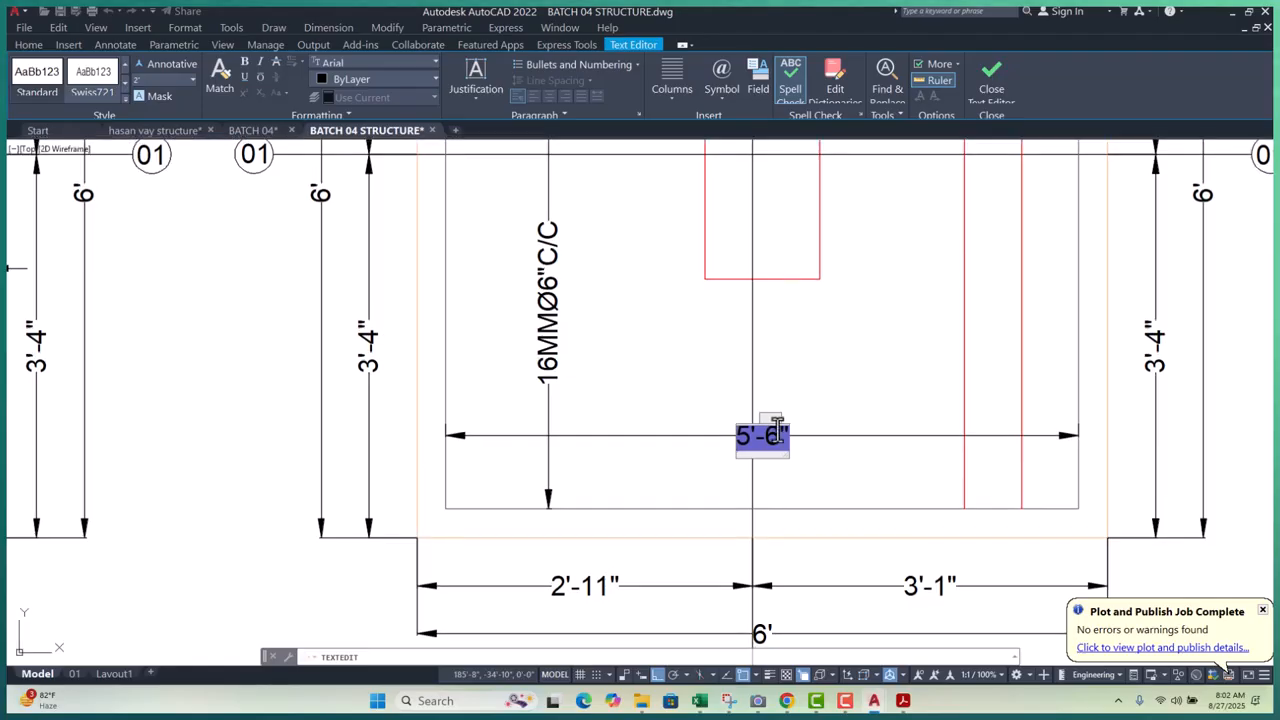
pyautogui.write('16MMØ6"C/C BOTHWAY')
pyautogui.moveTo(796, 436); pyautogui.dragTo(929, 437)
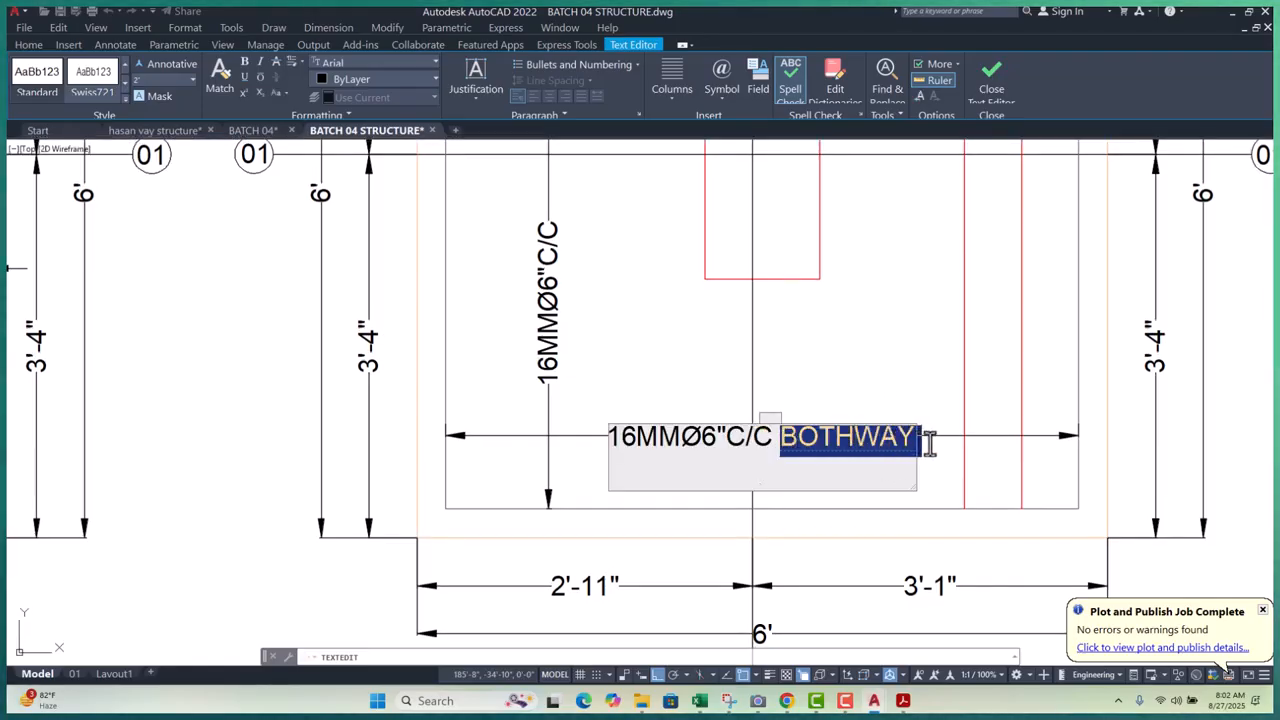
pyautogui.press('Delete')
pyautogui.click(896, 362)
pyautogui.press('Escape')
pyautogui.scroll(2, 824, 460)
# - Select the horizontal dimension and grab its text, then cancel the move
pyautogui.press('Escape')
pyautogui.click(763, 401)
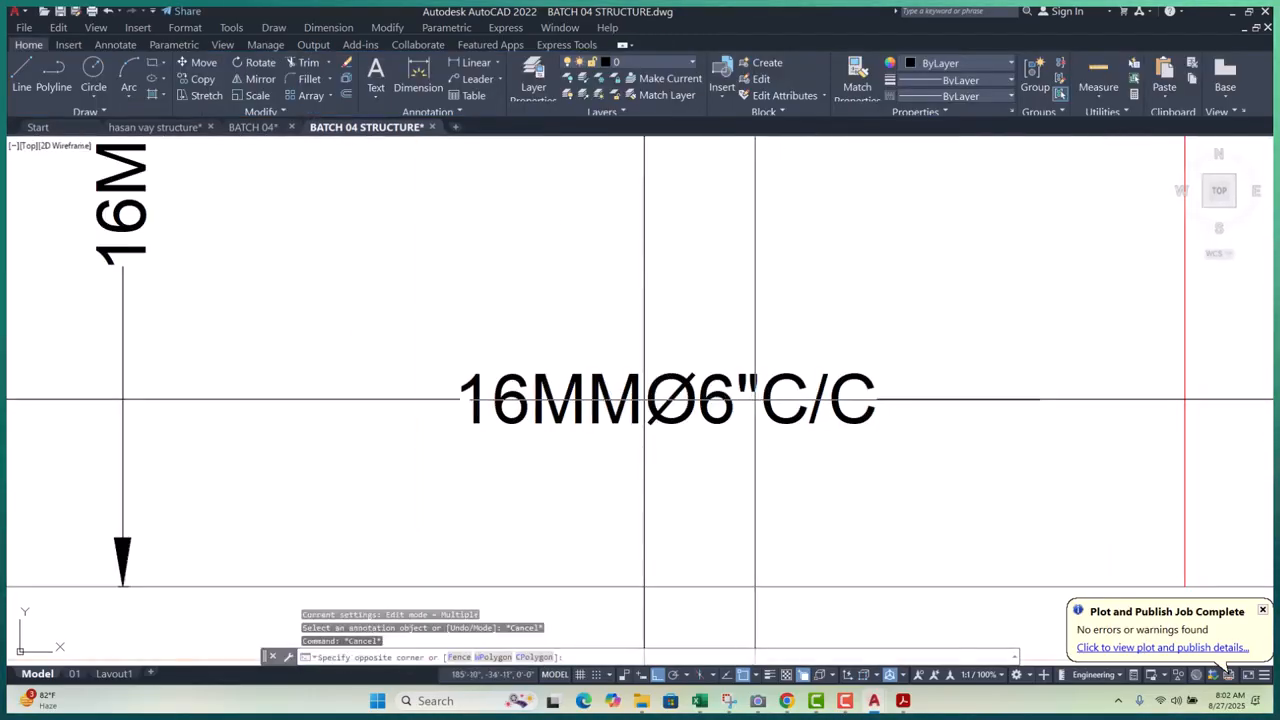
pyautogui.scroll(-2, 772, 437)
pyautogui.press('Escape')
pyautogui.click(735, 422)
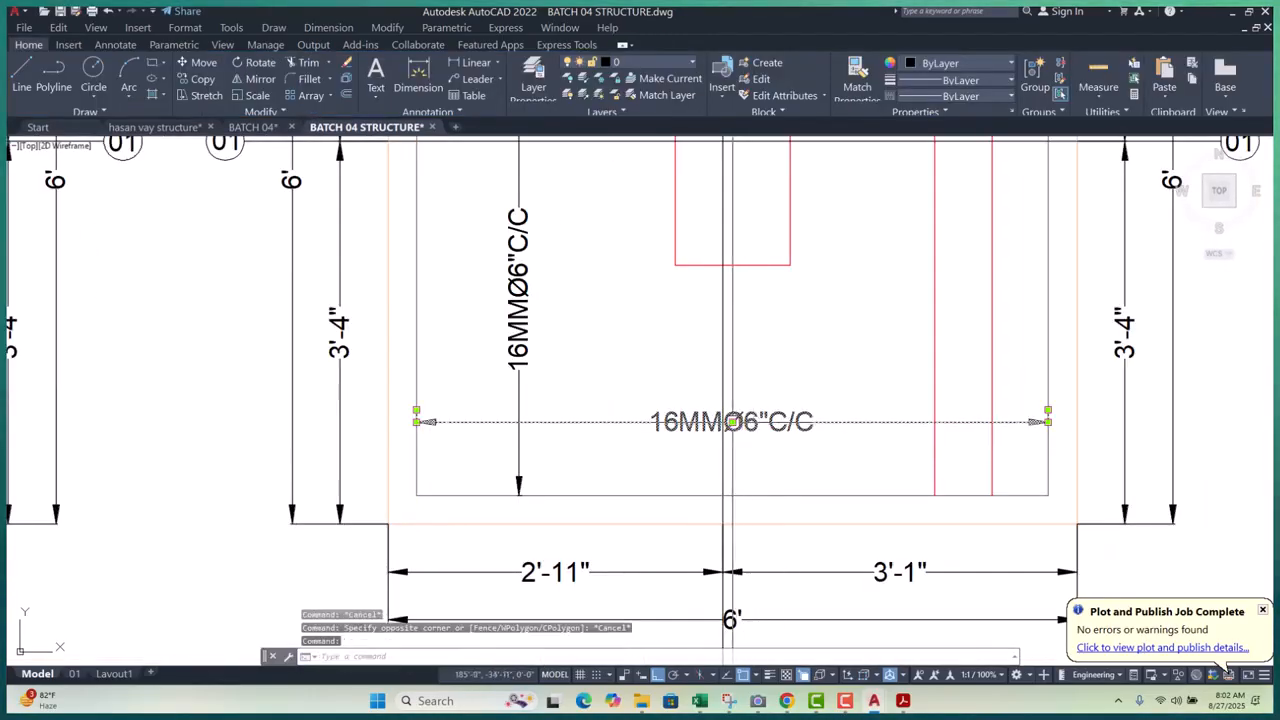
pyautogui.click(733, 422)
pyautogui.press('Escape')
pyautogui.press('Escape')
pyautogui.scroll(-5, 991, 437)
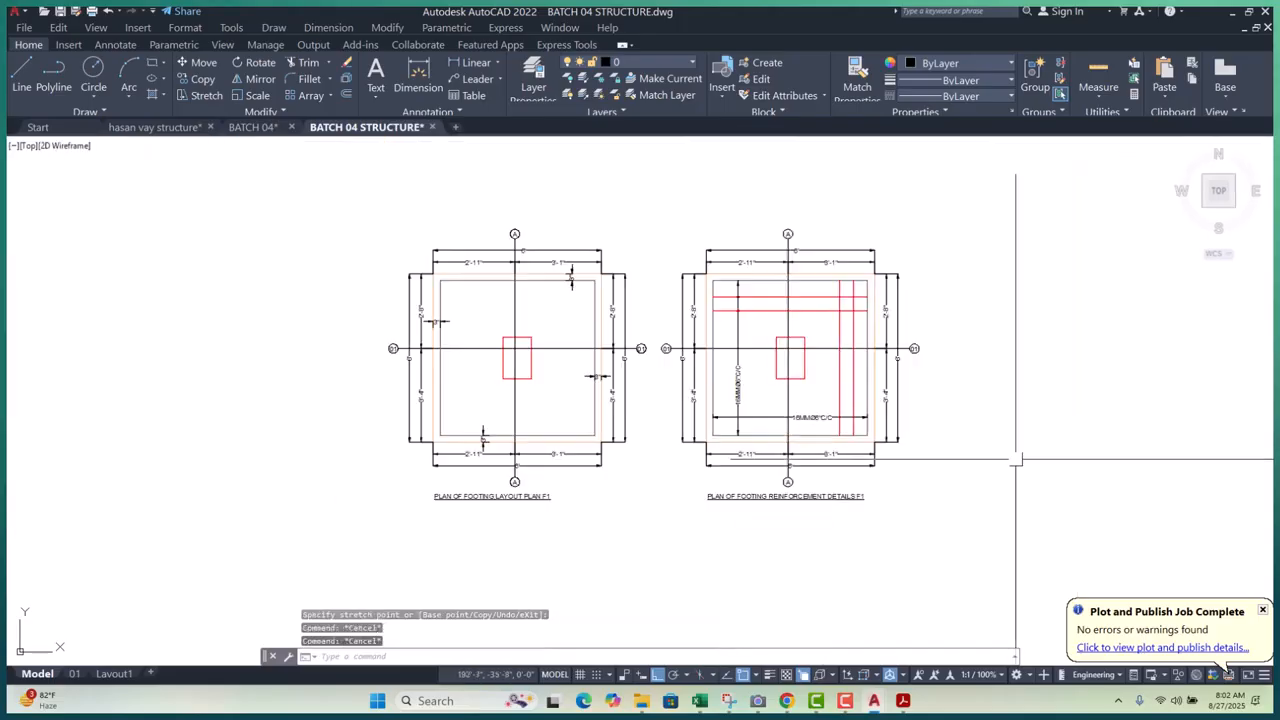
pyautogui.scroll(3, 817, 365)
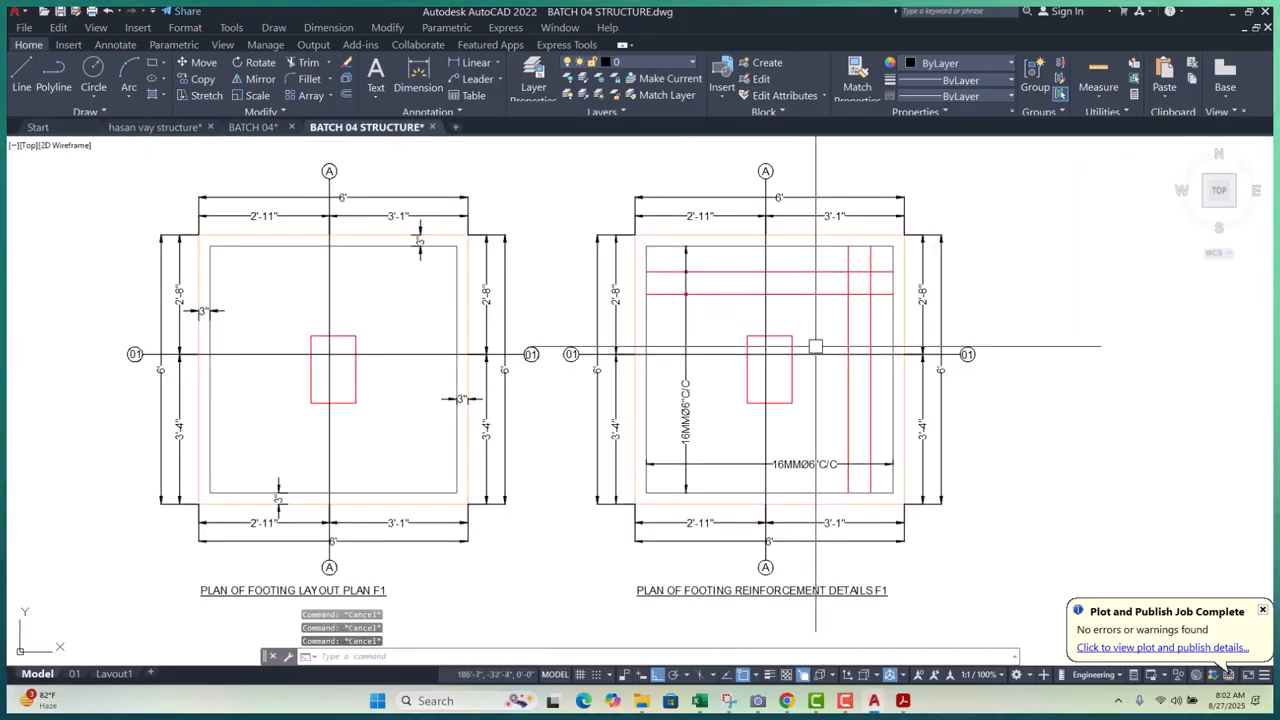
pyautogui.scroll(2, 886, 486)
pyautogui.scroll(-4, 735, 339)
pyautogui.scroll(4, 733, 339)
# - Copy the lower red rebar dot onto both vertical bars where the 16MMØ6"C/C dimension crosses
pyautogui.scroll(4, 670, 367)
pyautogui.click(706, 322)
pyautogui.click(851, 474)
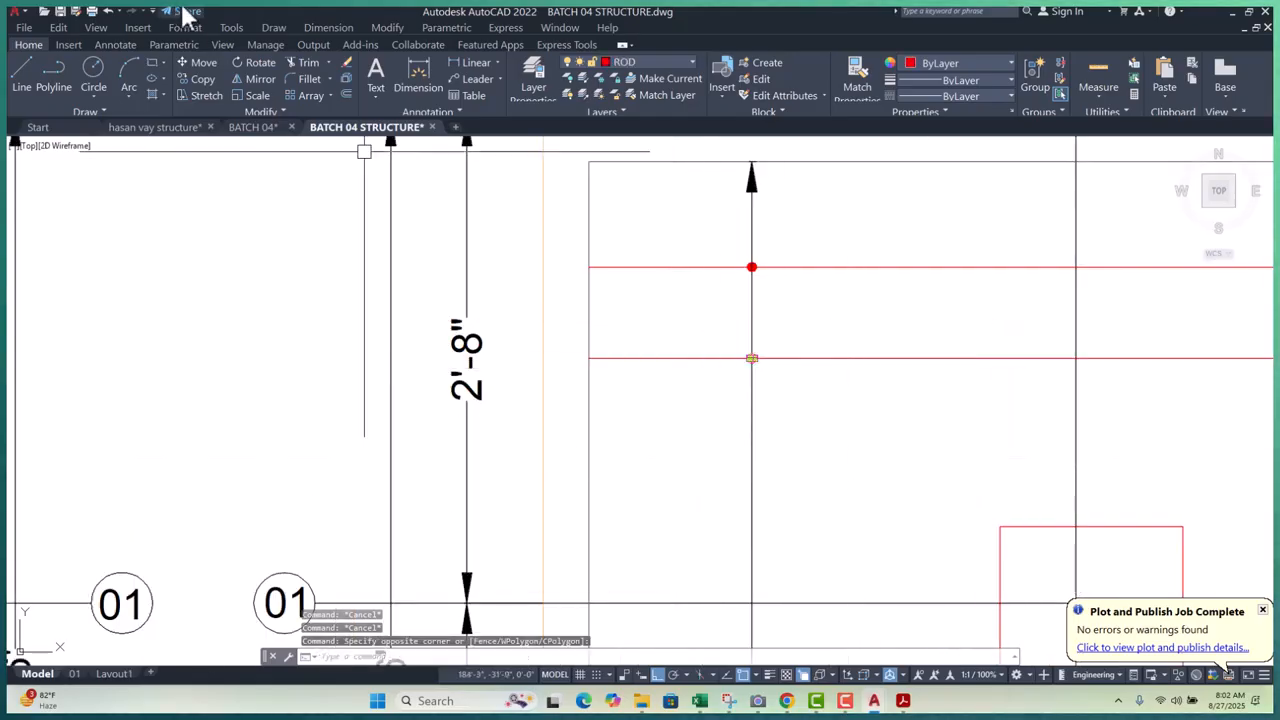
pyautogui.click(203, 79)
pyautogui.scroll(6, 745, 360)
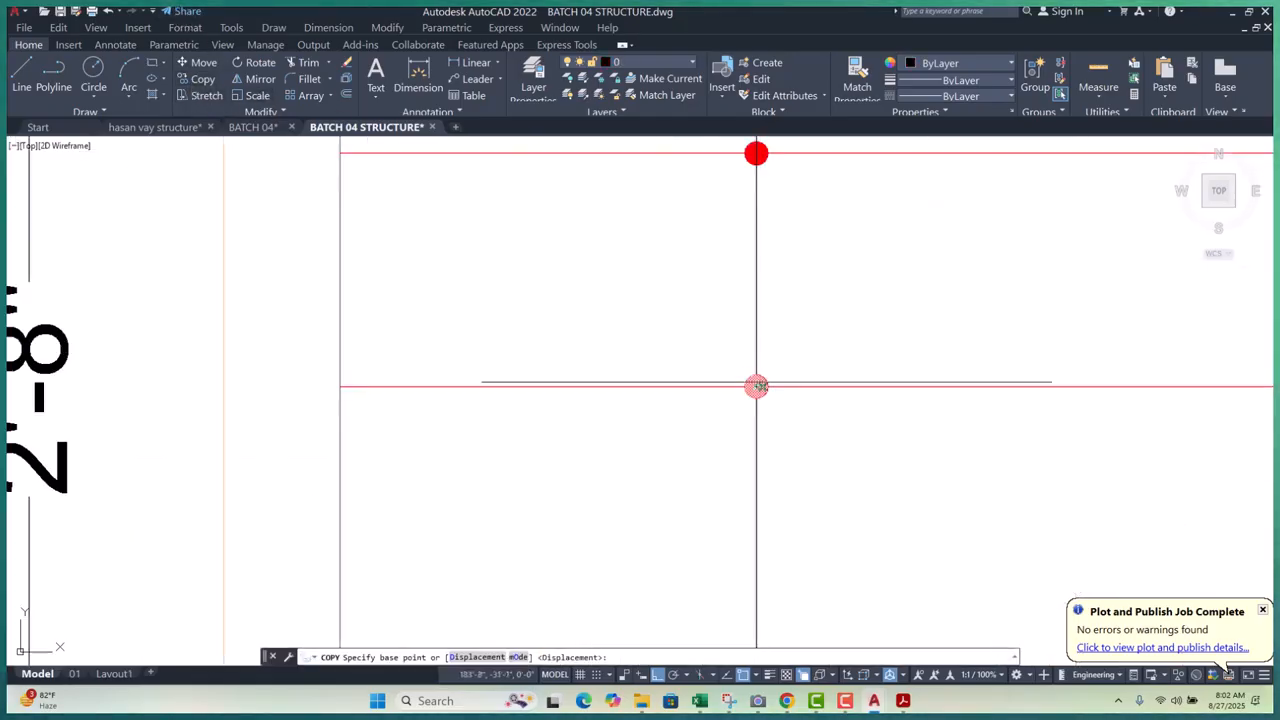
pyautogui.click(716, 373)
pyautogui.scroll(-10, 650, 300)
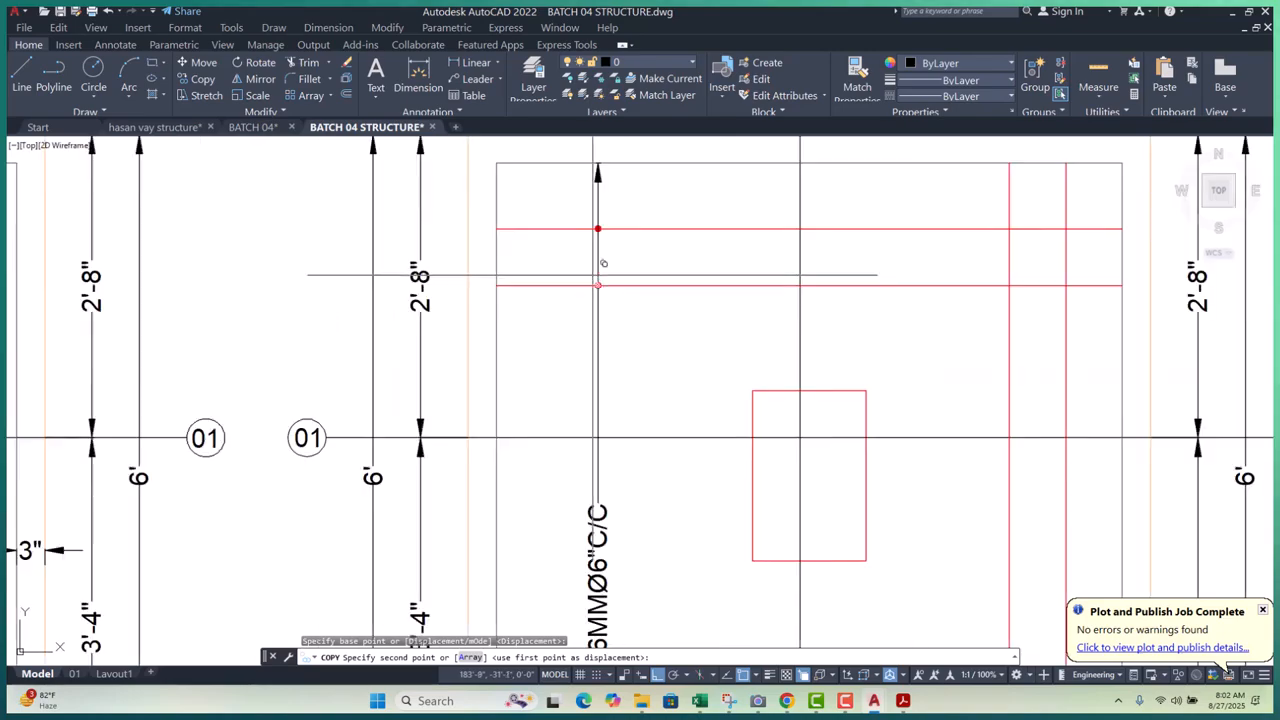
pyautogui.scroll(4, 683, 366)
pyautogui.scroll(6, 683, 366)
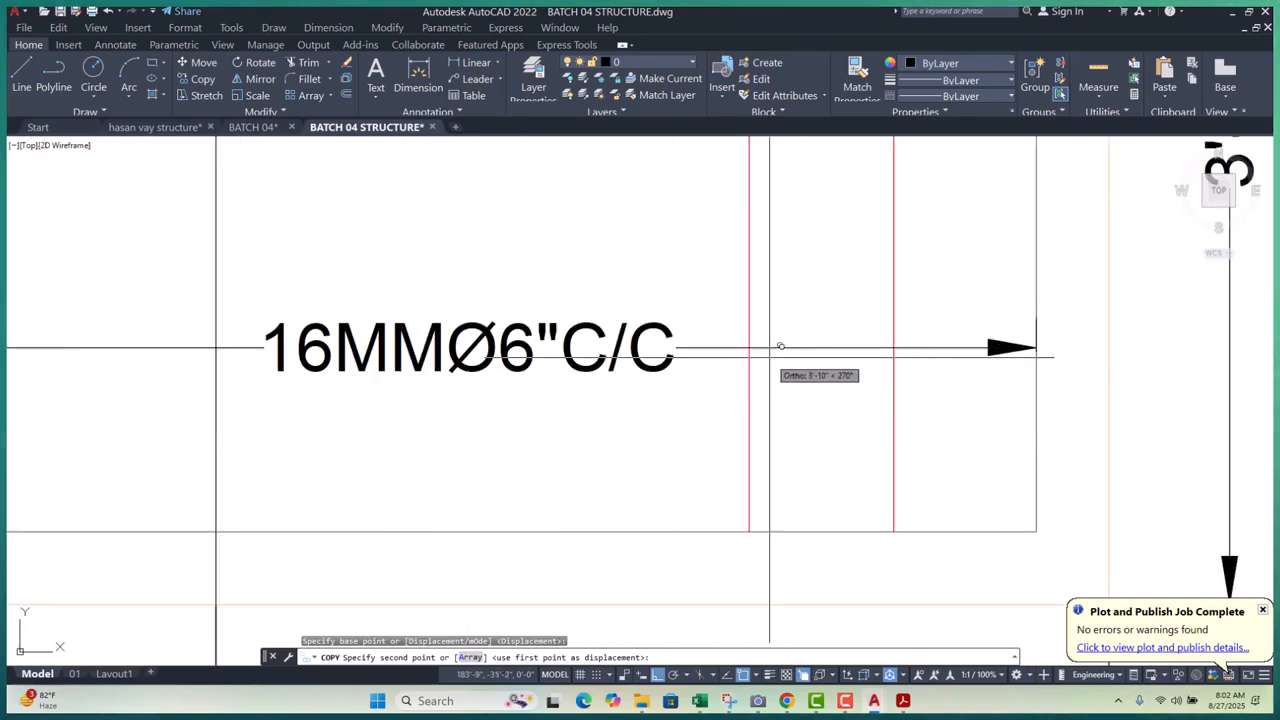
pyautogui.click(749, 347)
pyautogui.click(894, 347)
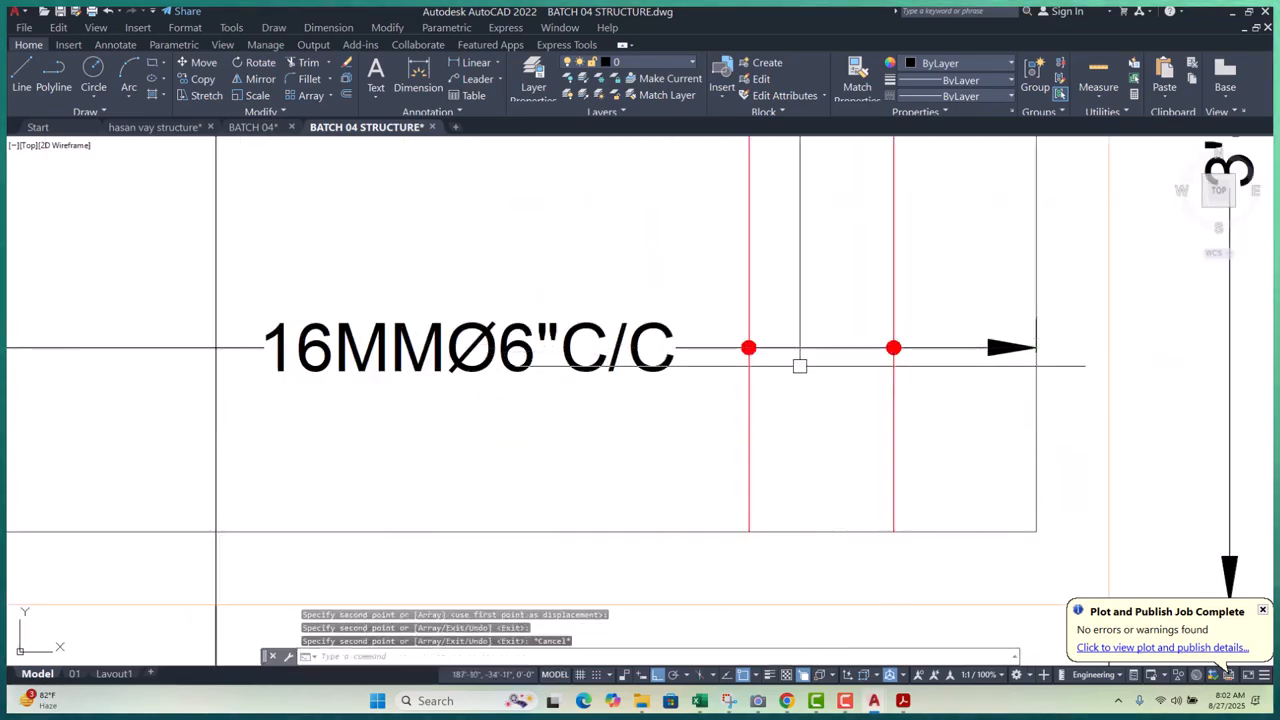
pyautogui.press('Escape')
pyautogui.press('Escape')
pyautogui.press('Escape')
# - Pan and zoom over the F1 footing plans to review the placed rebar dots
pyautogui.scroll(-5, 850, 405)
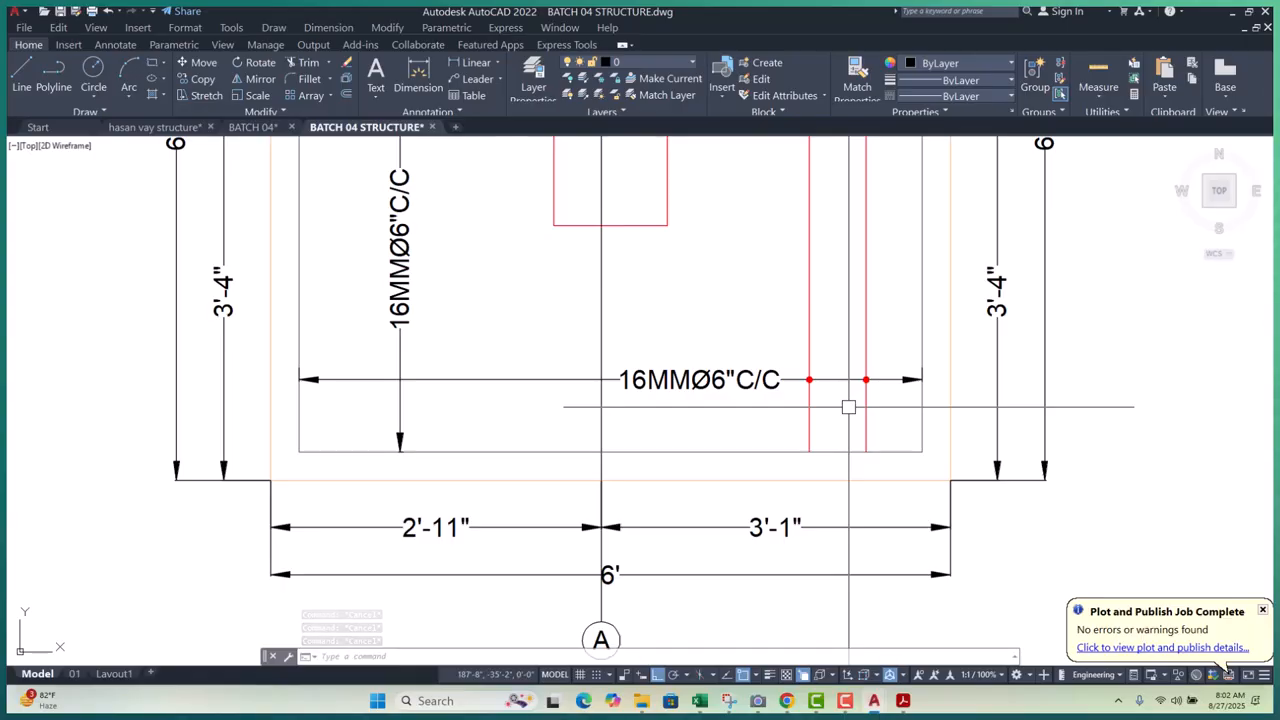
pyautogui.scroll(-4, 808, 290)
pyautogui.moveTo(823, 306); pyautogui.dragTo(830, 391, button='middle')
pyautogui.scroll(4, 728, 222)
pyautogui.scroll(-4, 757, 273)
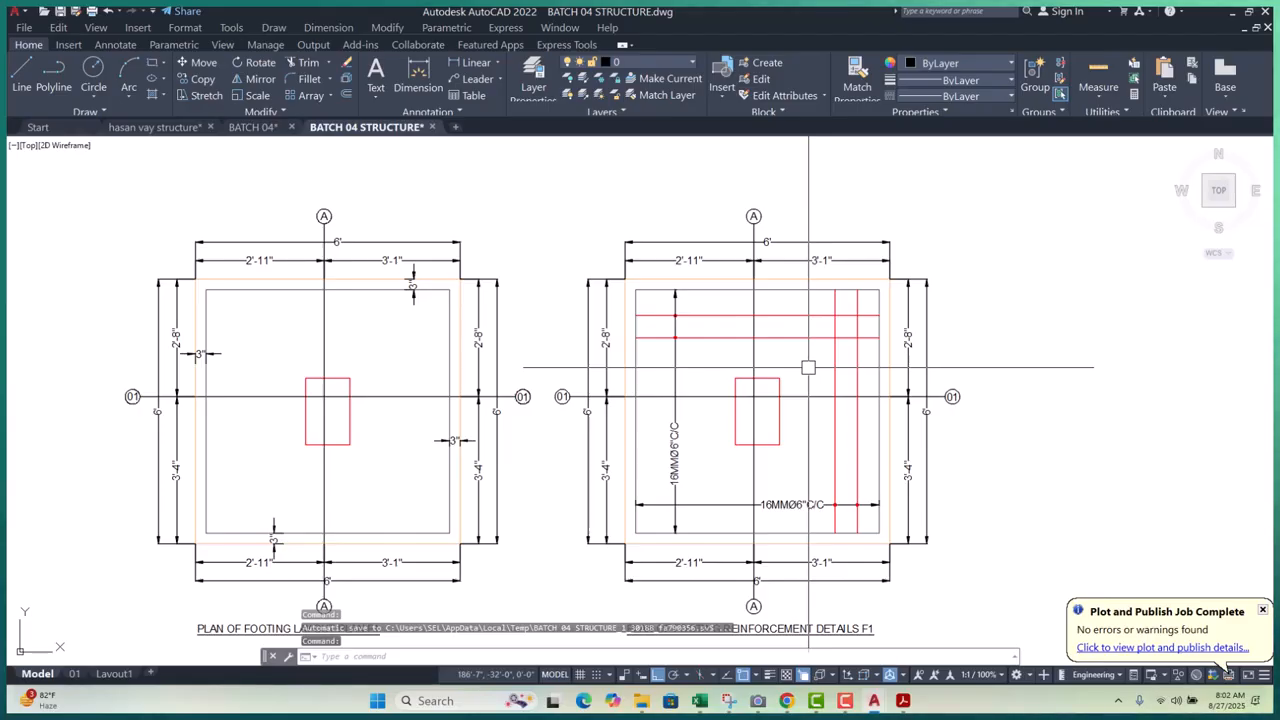
pyautogui.moveTo(60, 700)
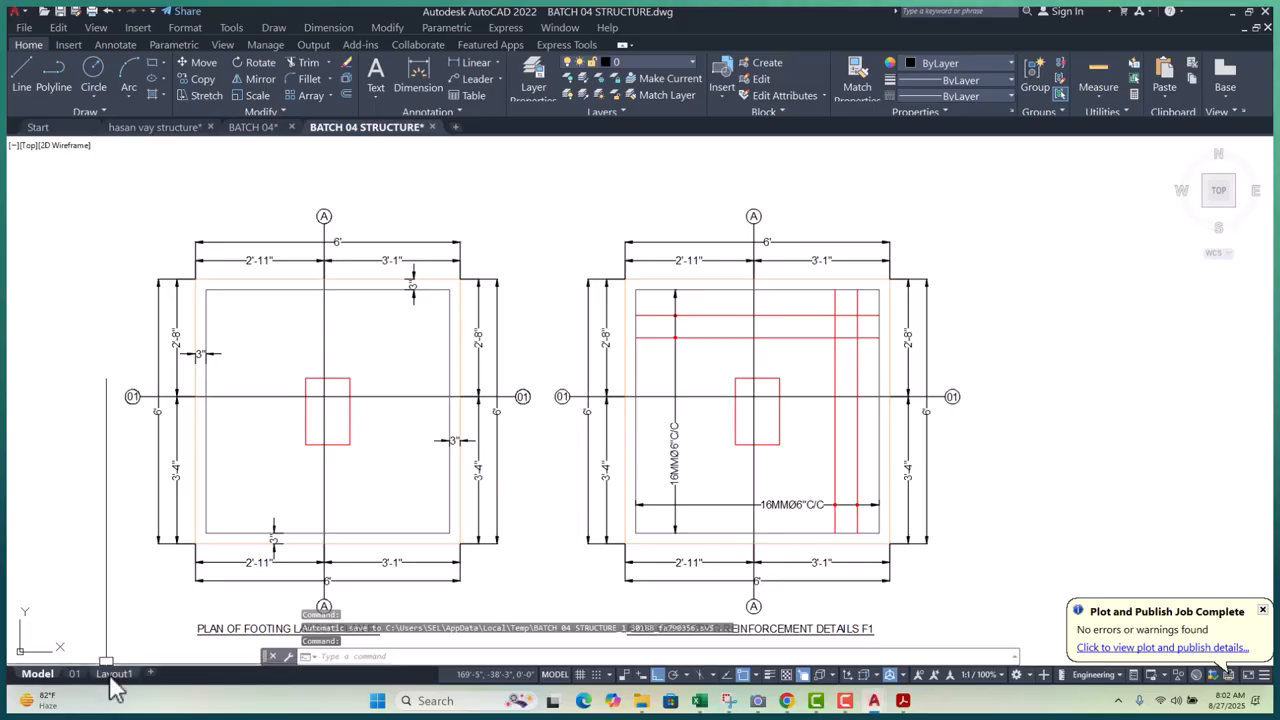
pyautogui.click(113, 674)
pyautogui.scroll(3, 640, 380)
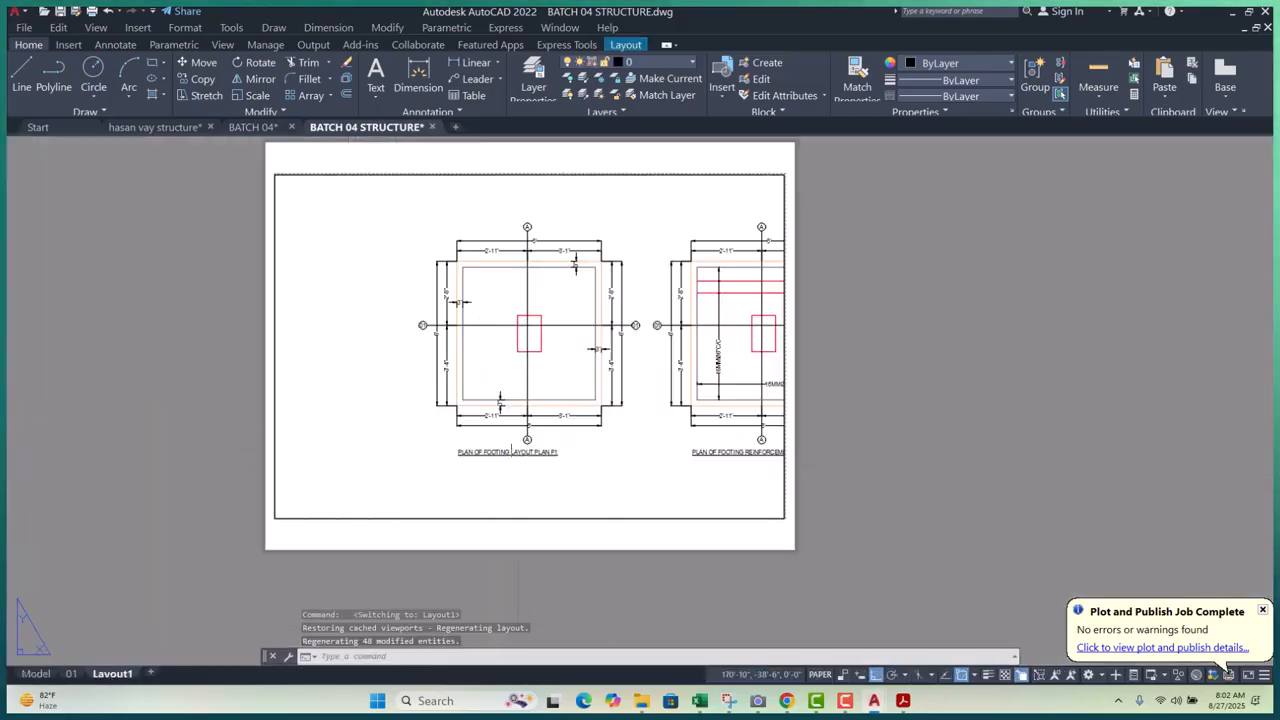
pyautogui.doubleClick(645, 371)
pyautogui.moveTo(645, 371); pyautogui.dragTo(531, 371, button='middle')
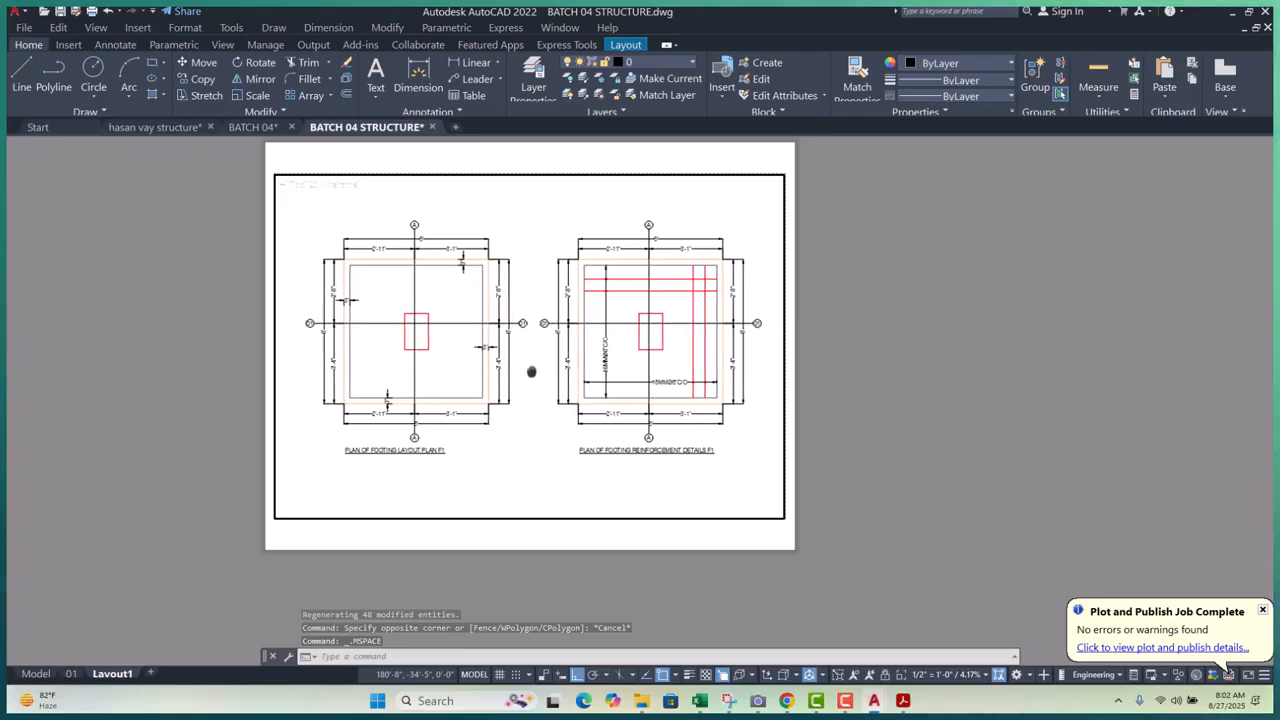
pyautogui.doubleClick(955, 470)
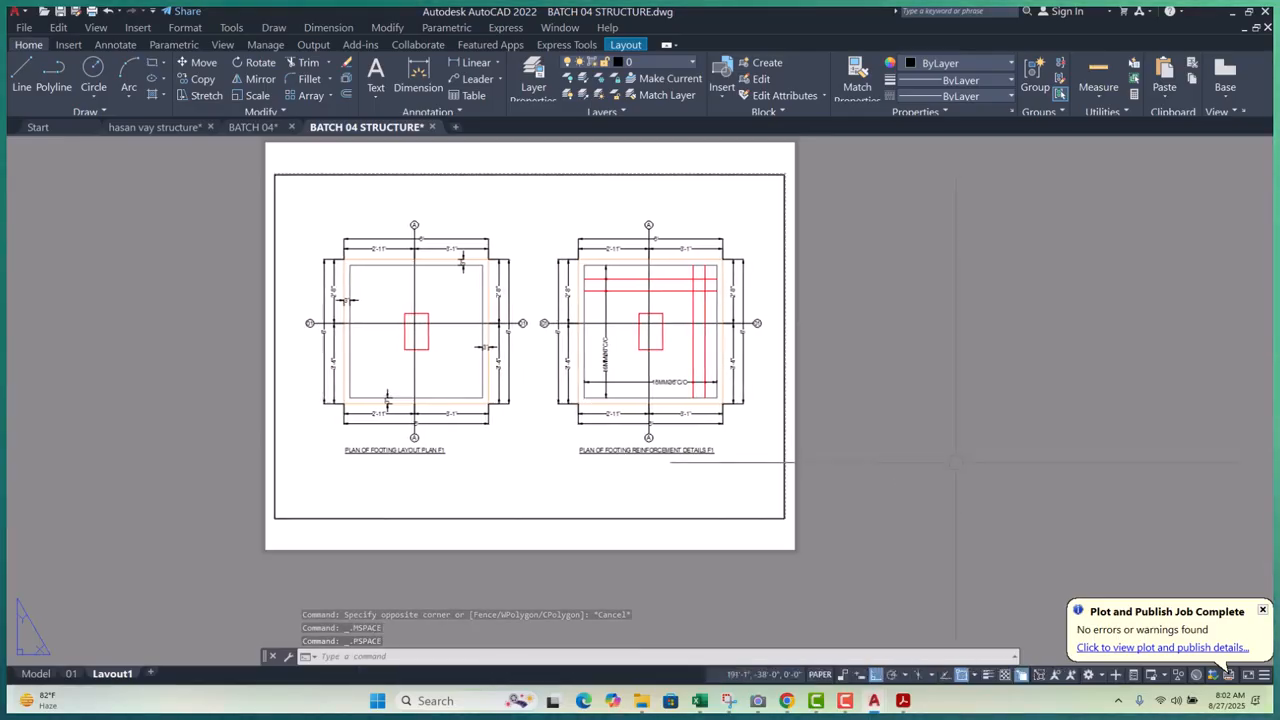
pyautogui.hotkey('ctrl', 'p')
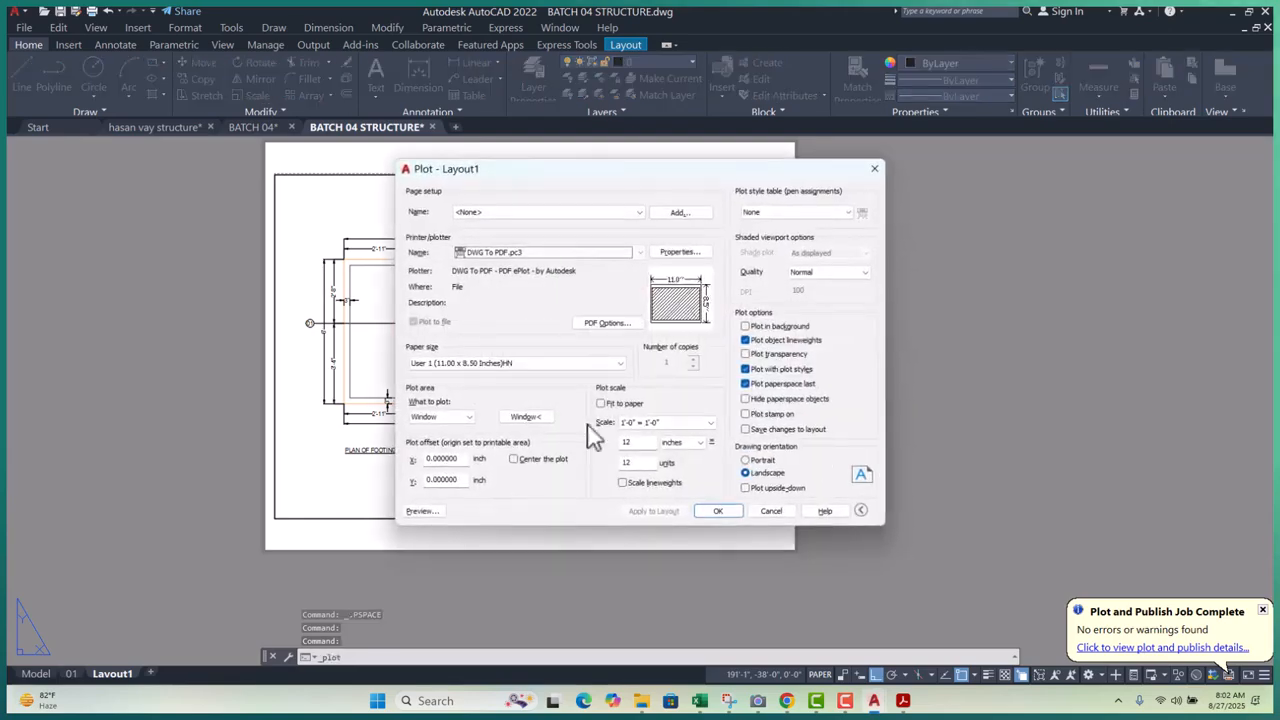
pyautogui.click(525, 417)
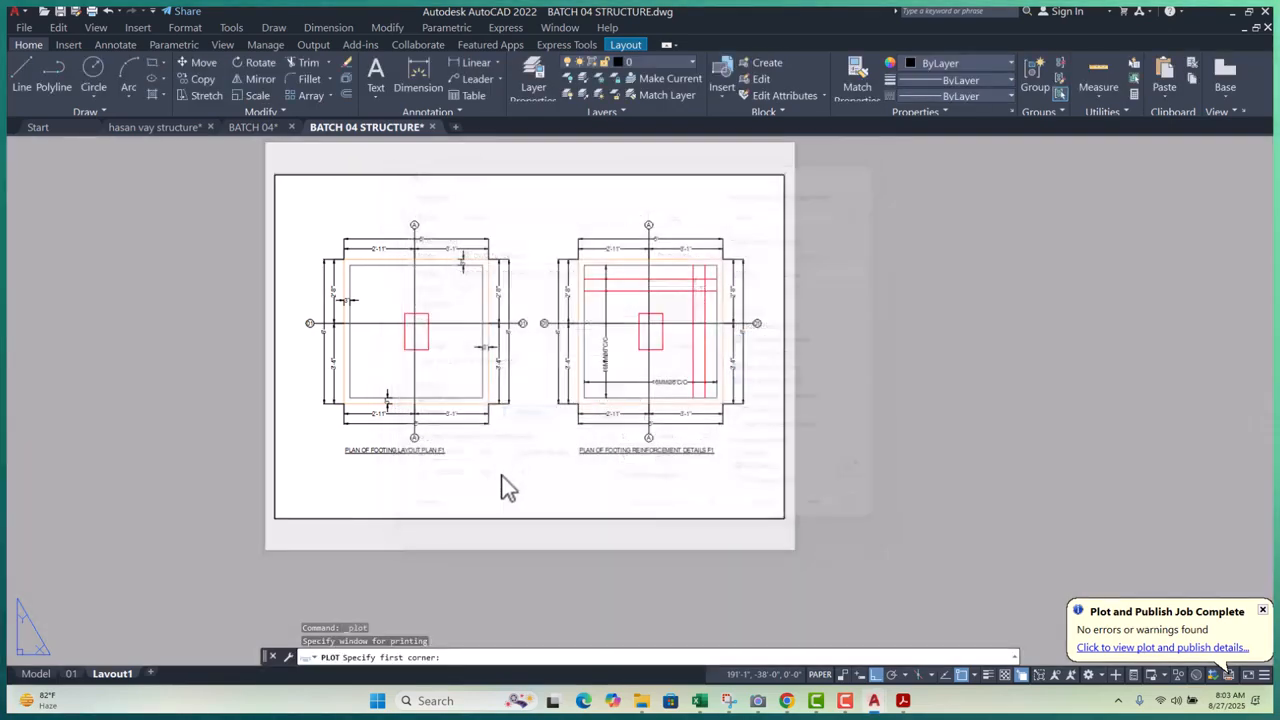
pyautogui.click(276, 518)
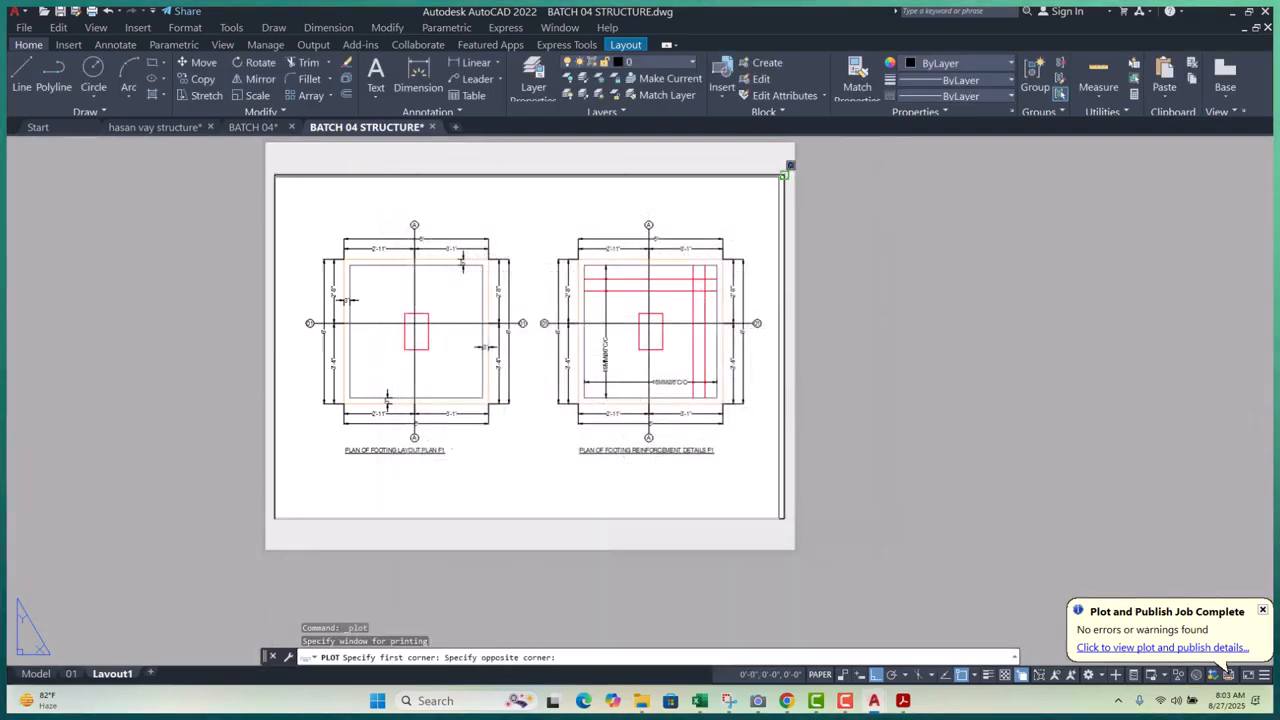
pyautogui.click(786, 166)
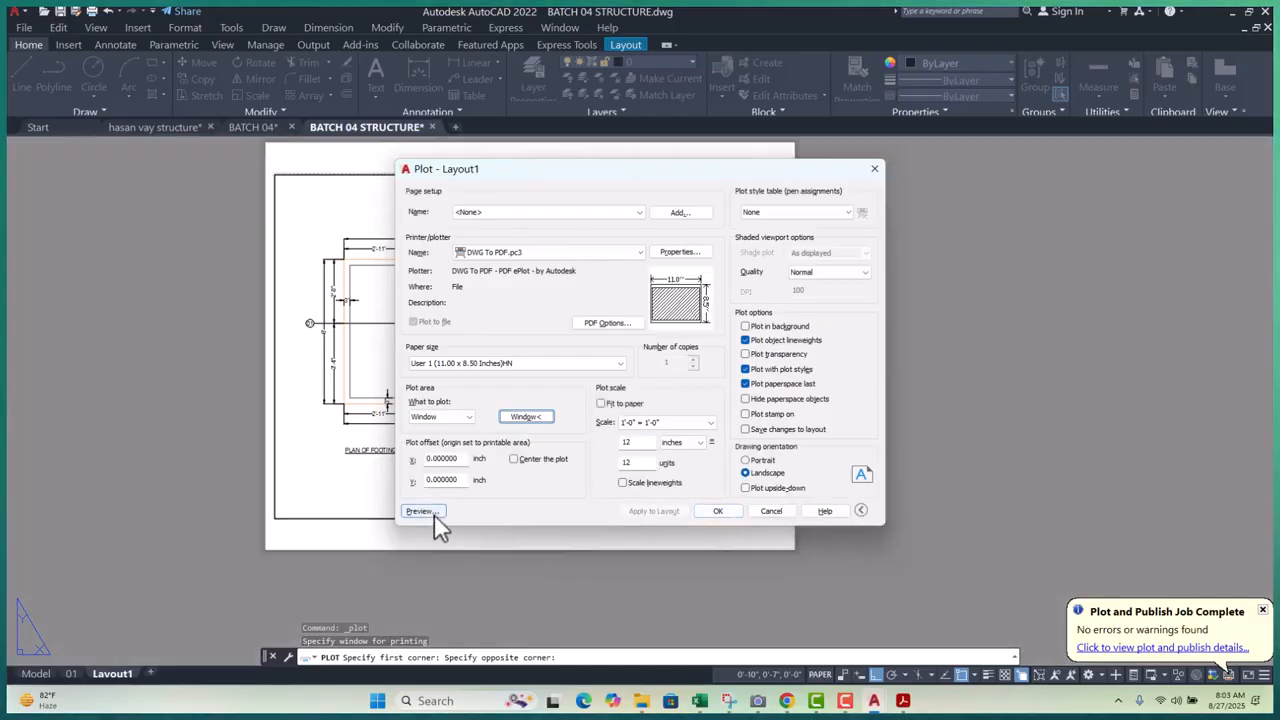
pyautogui.click(423, 511)
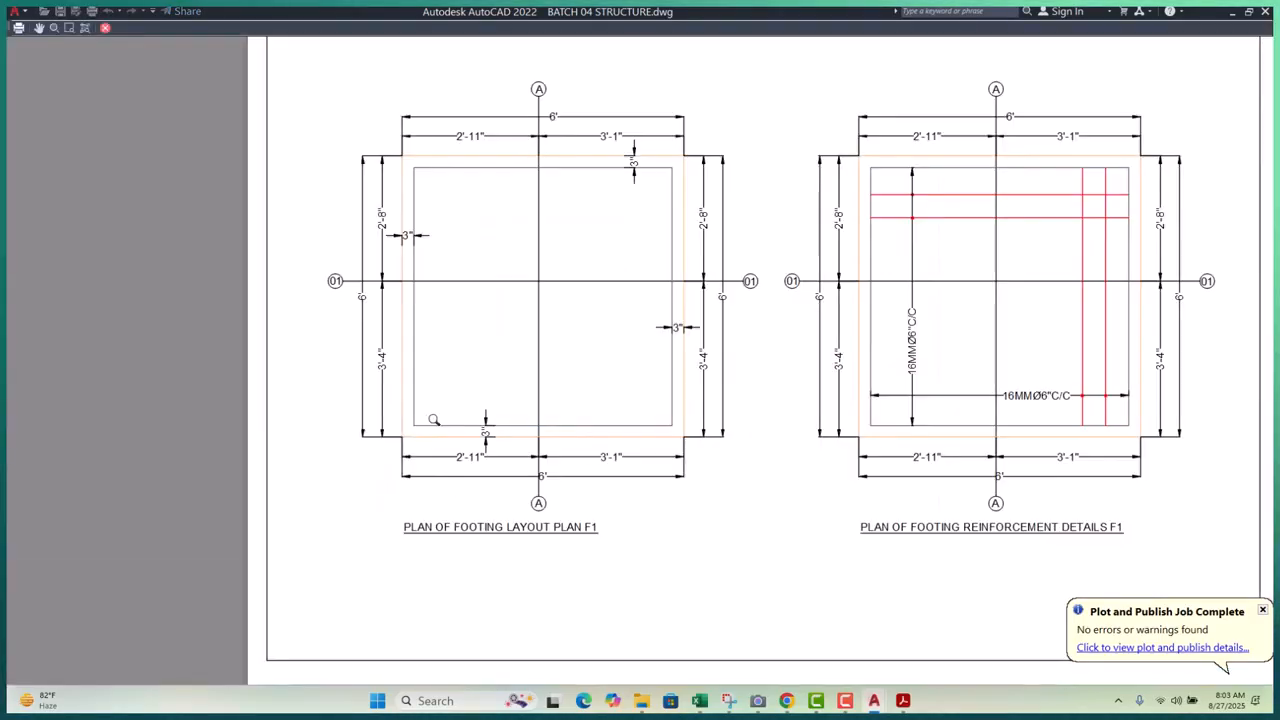
pyautogui.scroll(2, 1134, 556)
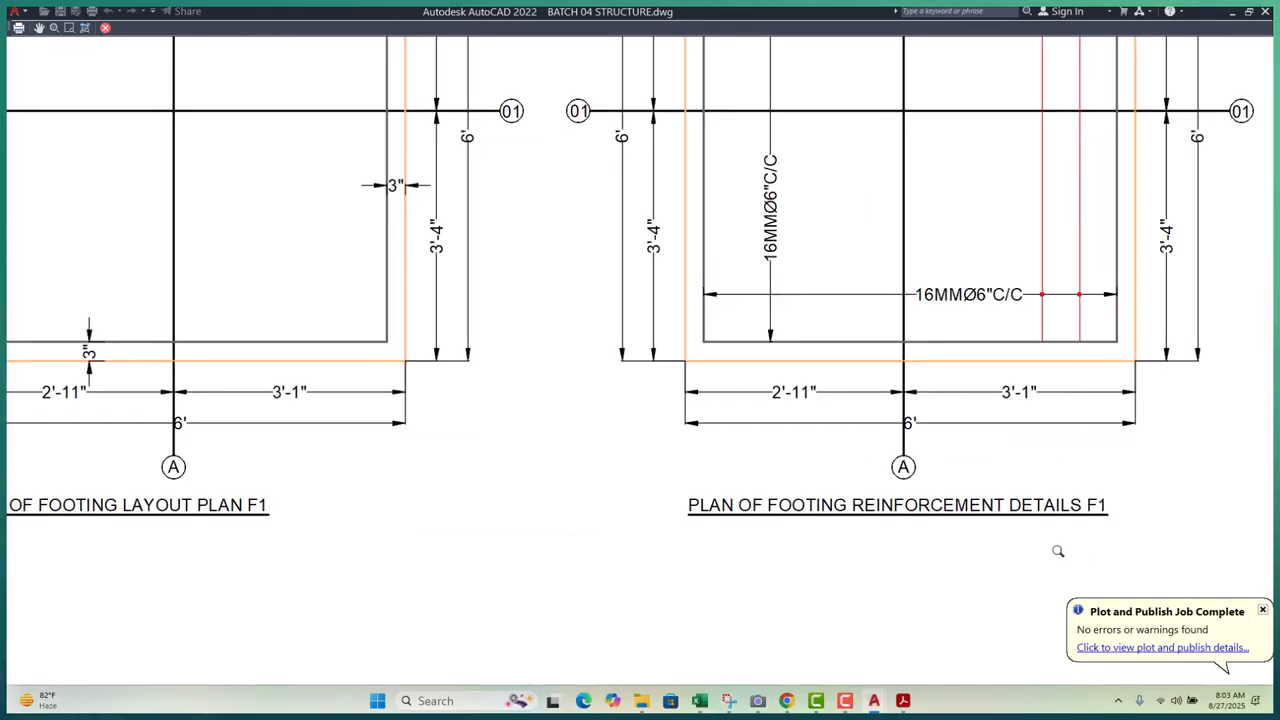
pyautogui.scroll(-4, 983, 508)
pyautogui.scroll(4, 657, 512)
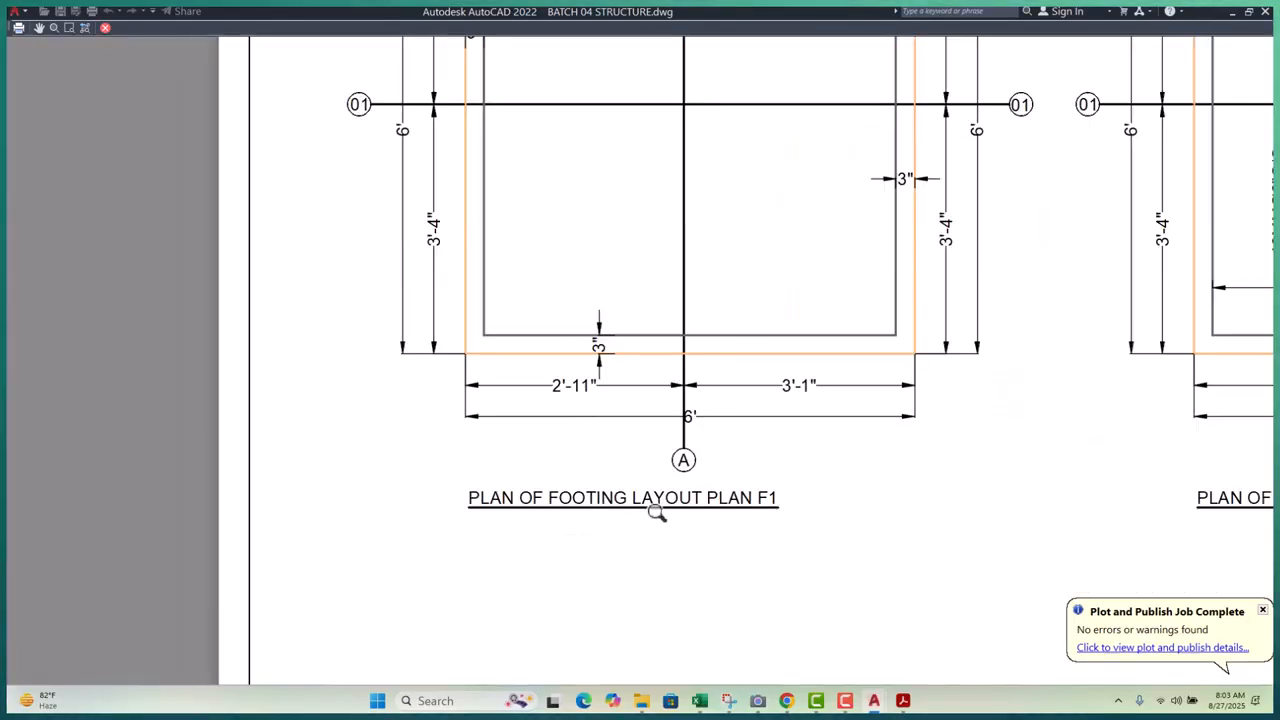
pyautogui.scroll(-4, 600, 496)
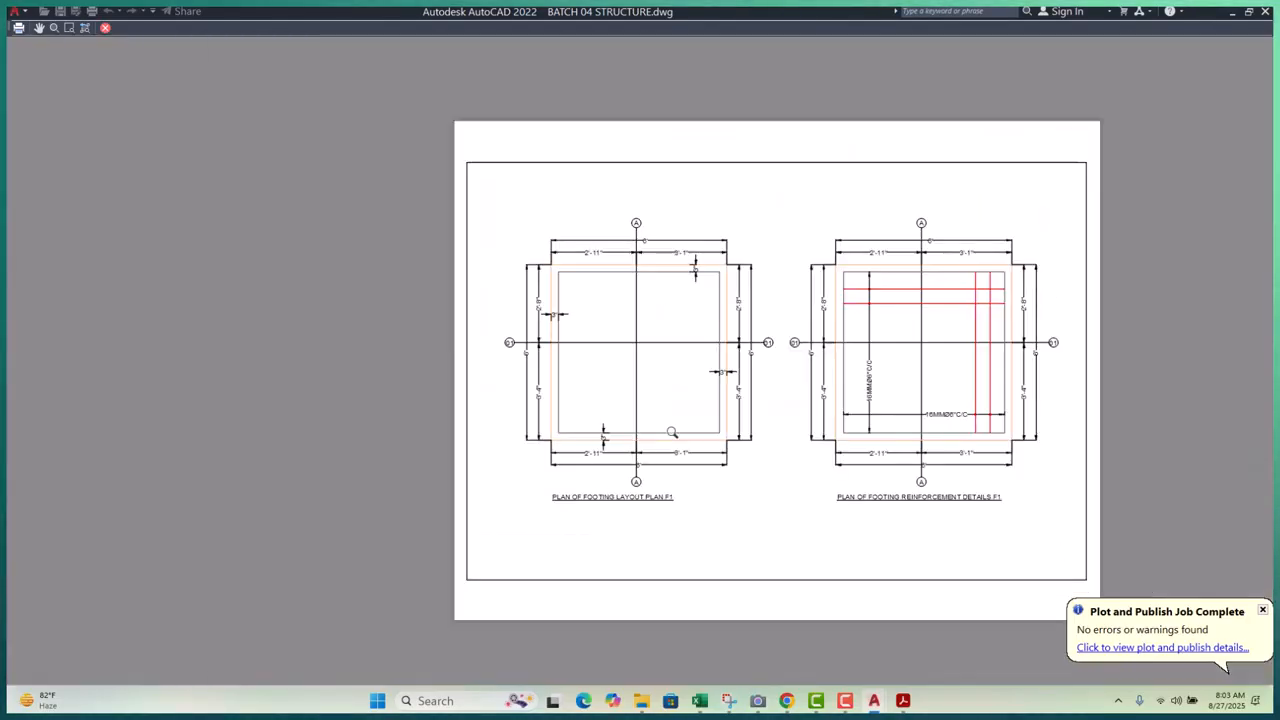
pyautogui.press('Escape')
pyautogui.press('Escape')
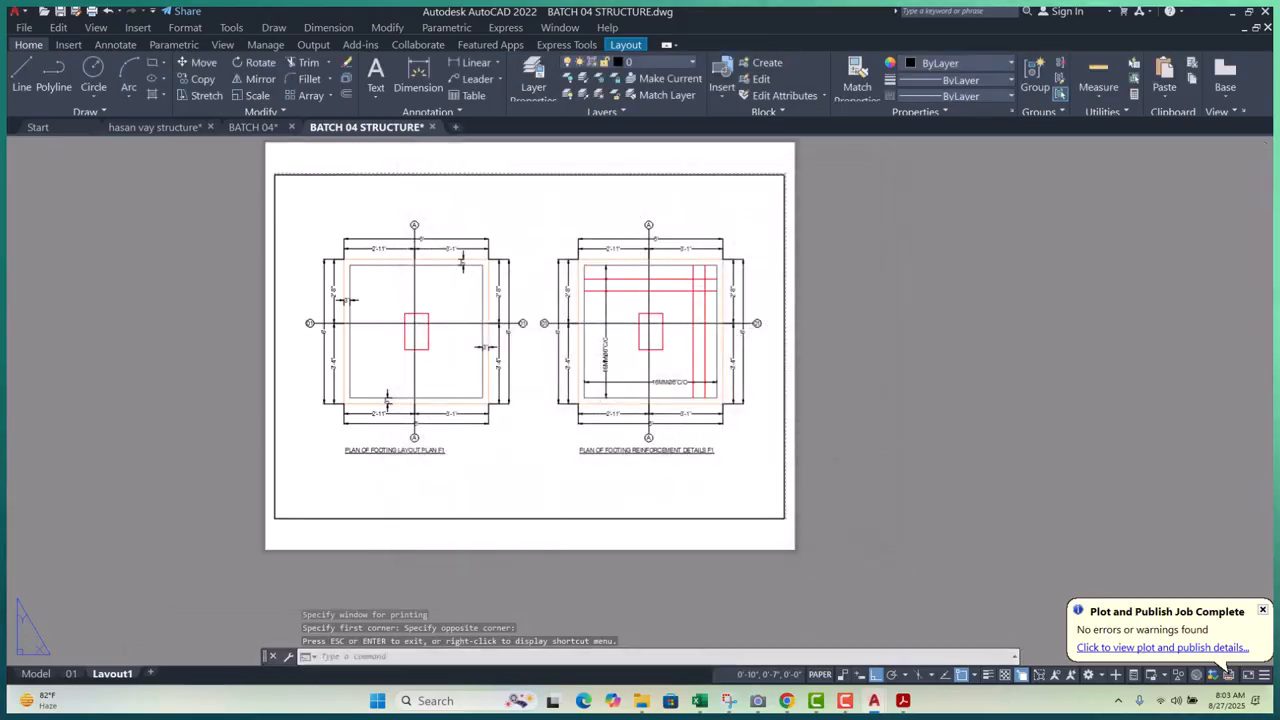
# - Return to model space and bring the Footing Schedule table into view
pyautogui.click(36, 673)
pyautogui.scroll(-6, 434, 381)
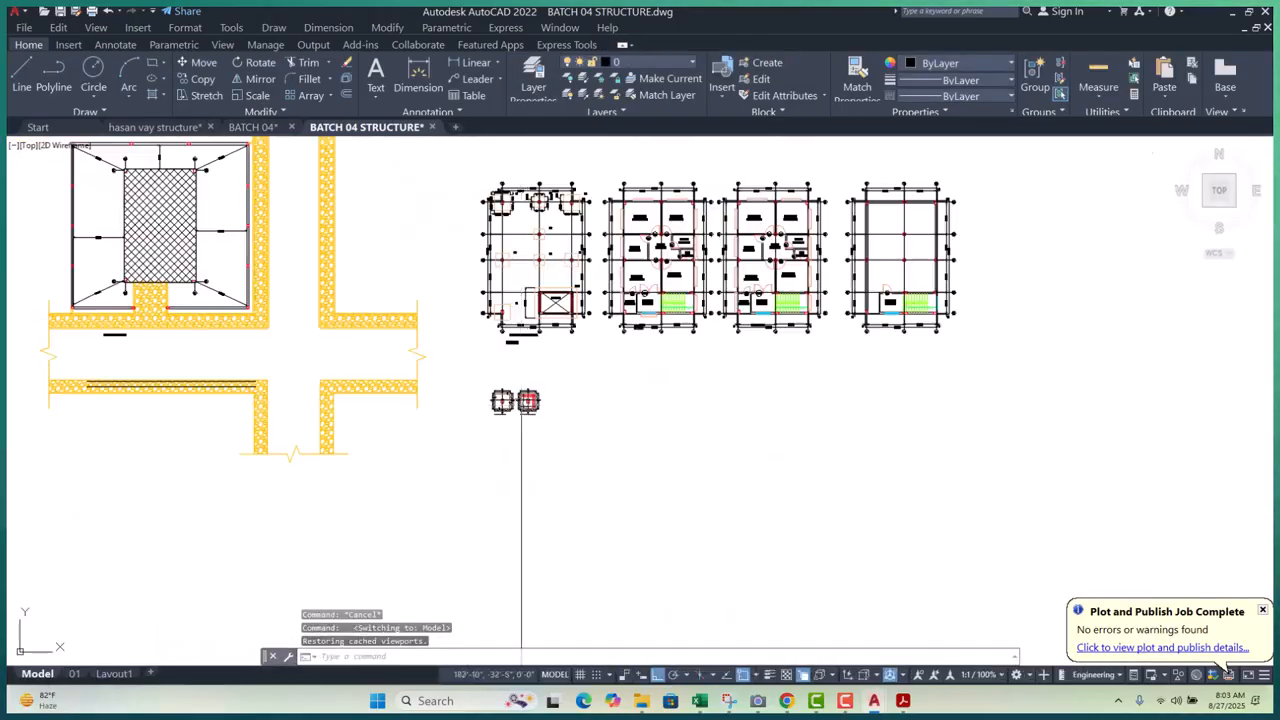
pyautogui.scroll(8, 460, 330)
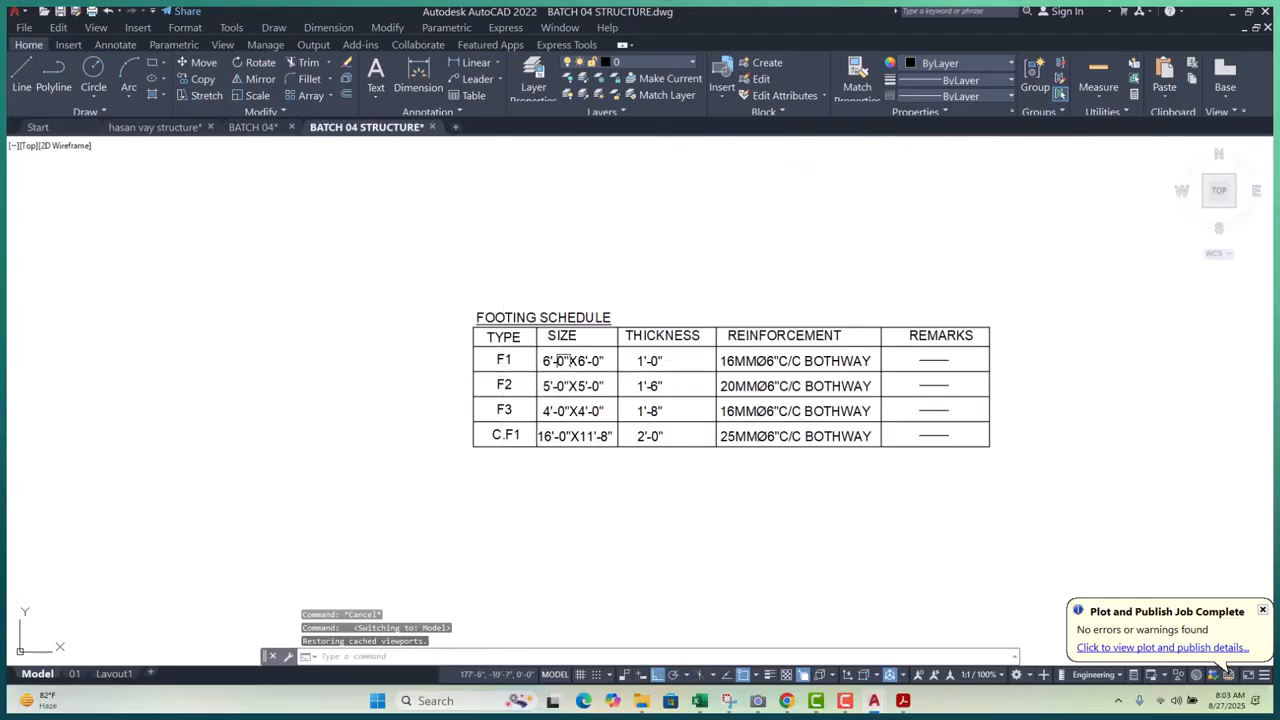
pyautogui.scroll(3, 634, 363)
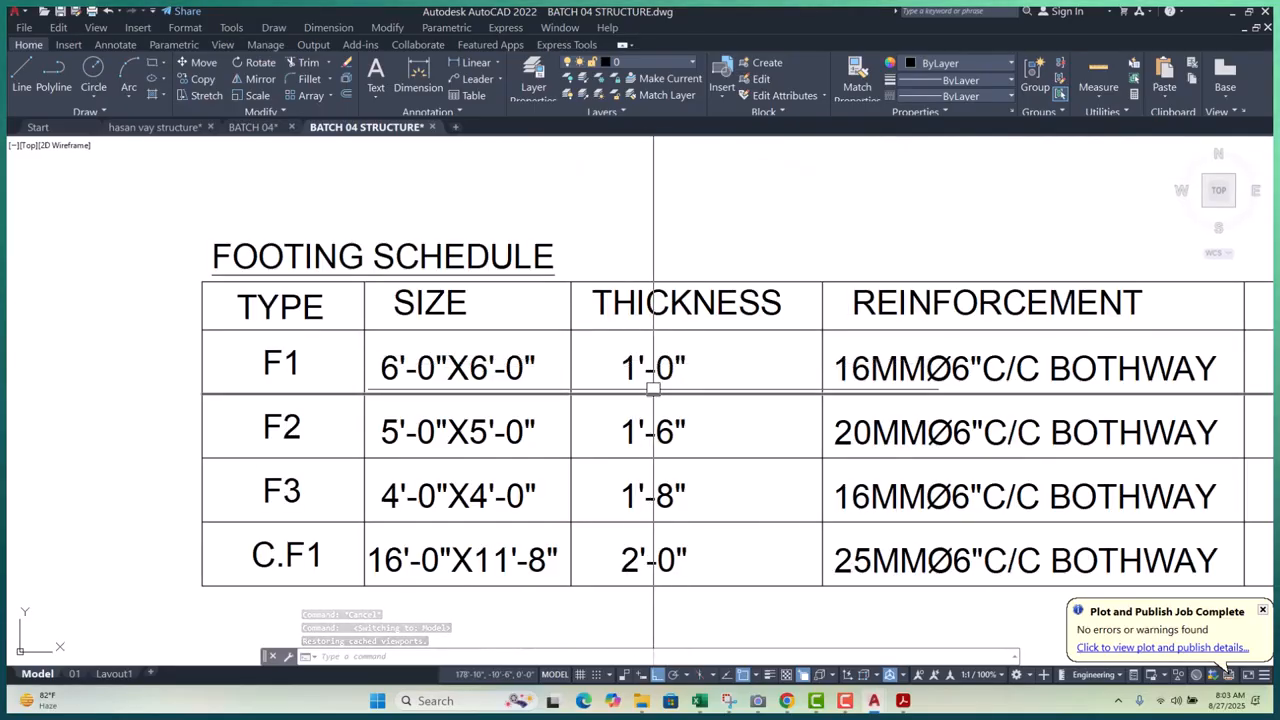
pyautogui.moveTo(654, 386); pyautogui.dragTo(631, 337, button='middle')
pyautogui.scroll(-4, 560, 387)
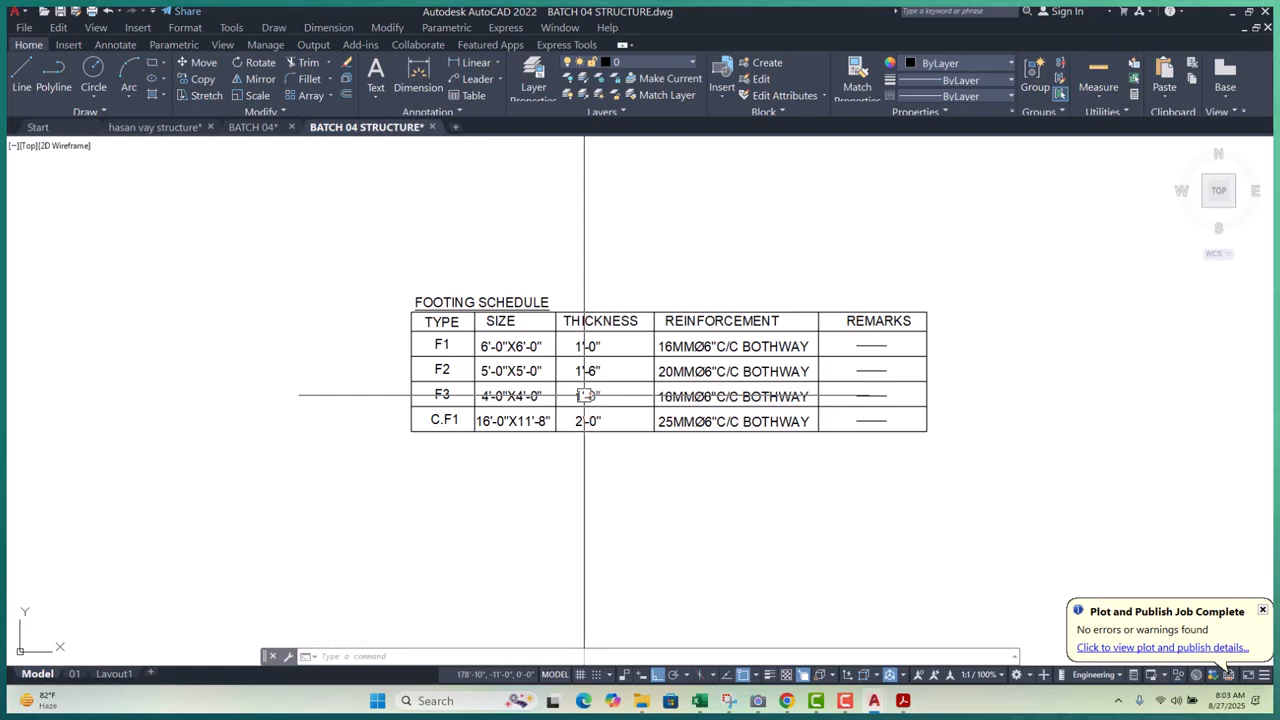
pyautogui.press('Escape')
pyautogui.moveTo(557, 360); pyautogui.dragTo(349, 297, button='middle')
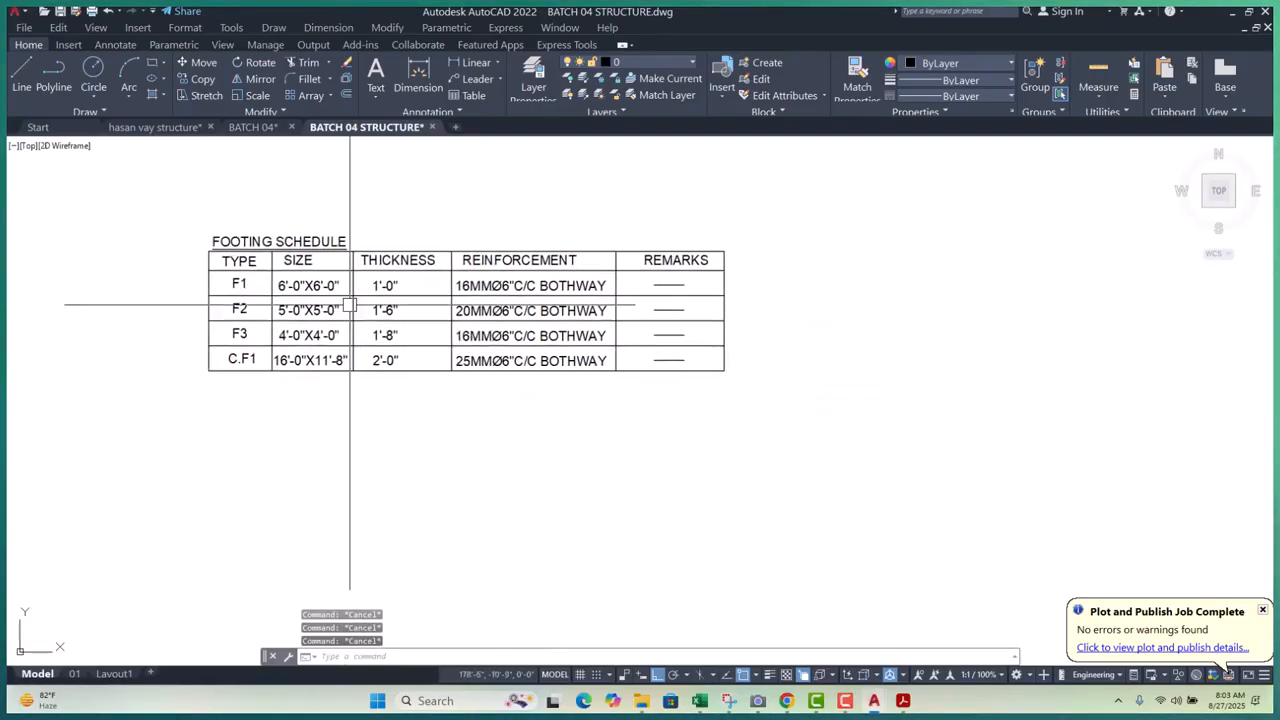
pyautogui.scroll(5, 362, 296)
pyautogui.scroll(-2, 455, 397)
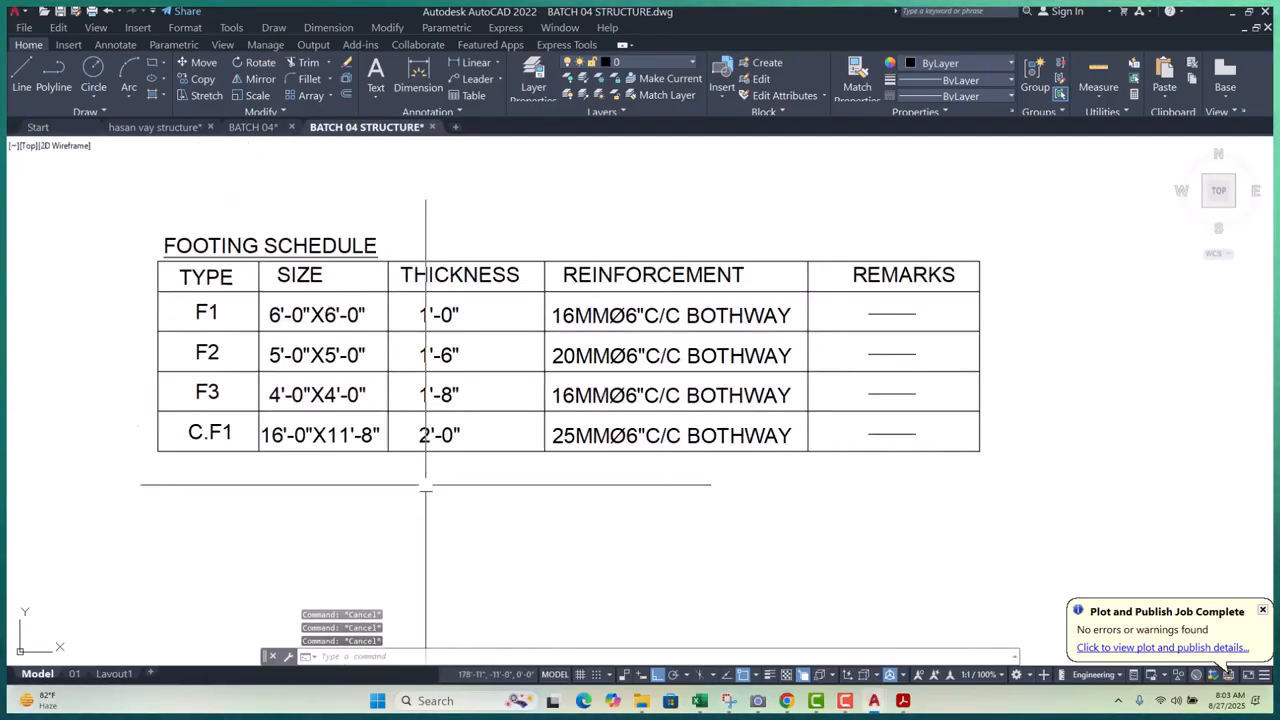
pyautogui.moveTo(431, 368); pyautogui.dragTo(357, 368, button='middle')
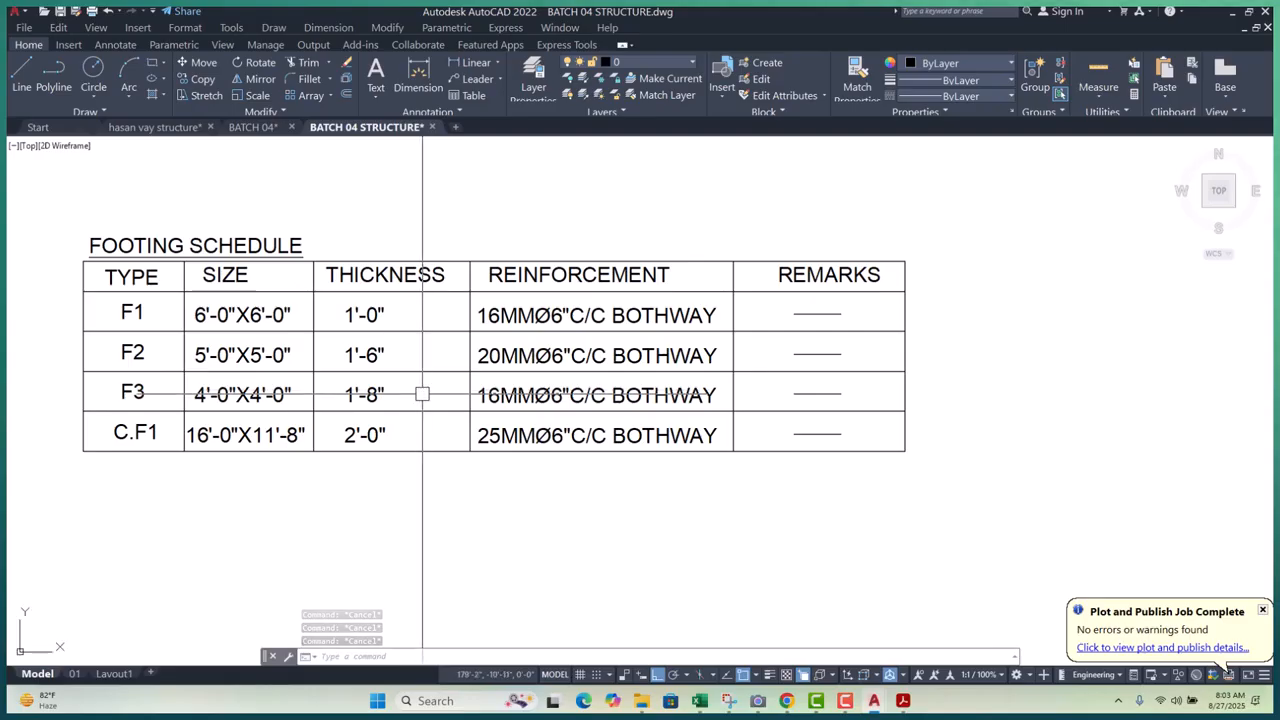
pyautogui.scroll(-4, 422, 394)
# - Crossing-select the schedule from the THICKNESS column through REMARKS
pyautogui.click(678, 300)
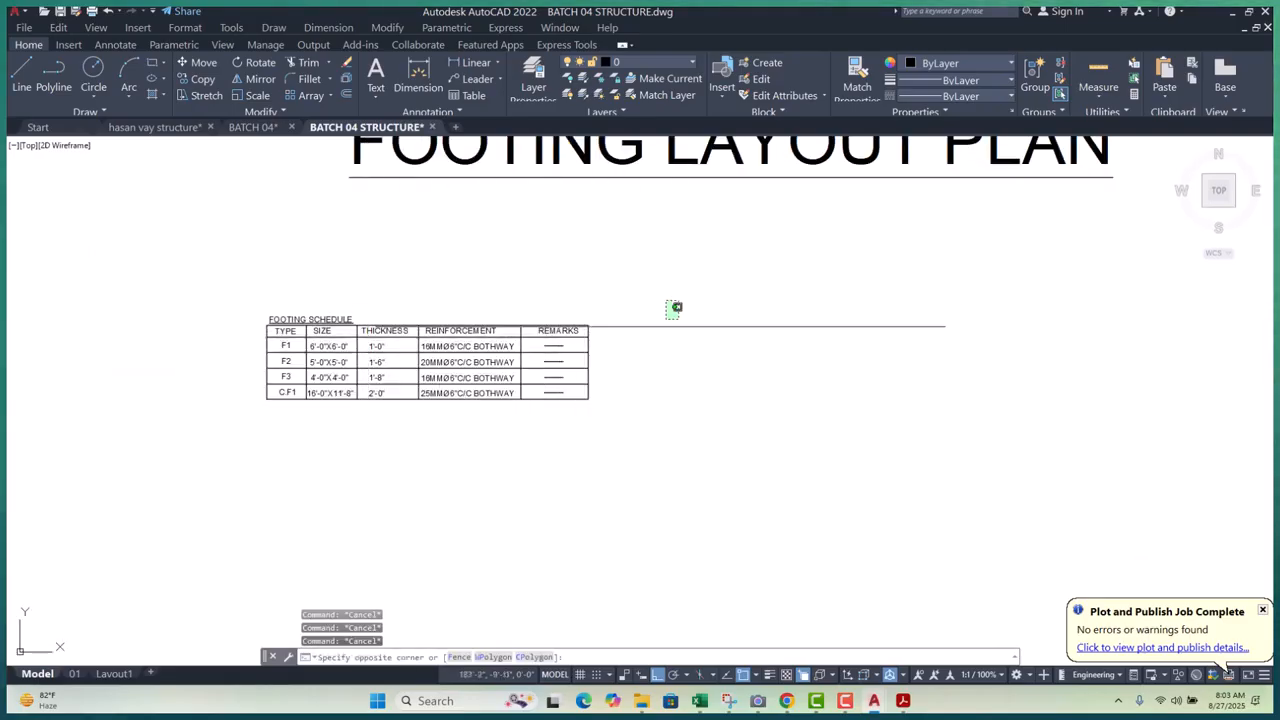
pyautogui.scroll(3, 384, 432)
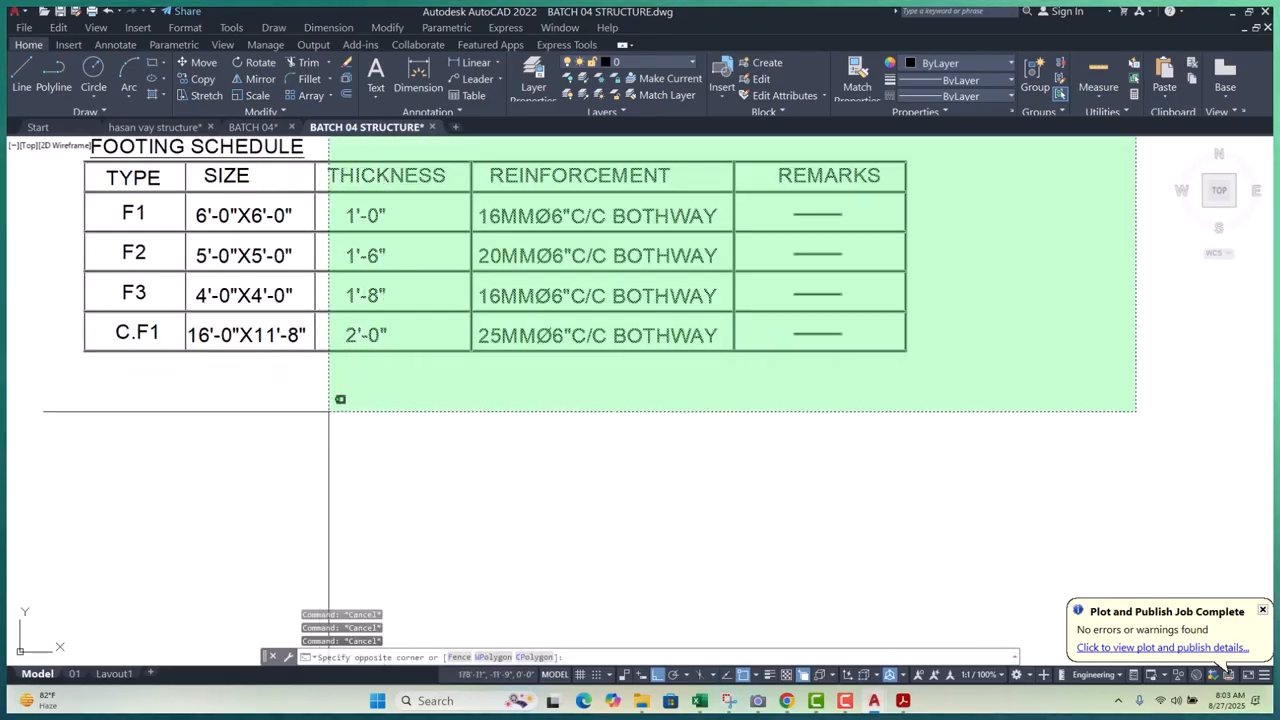
pyautogui.click(326, 410)
pyautogui.scroll(-4, 364, 476)
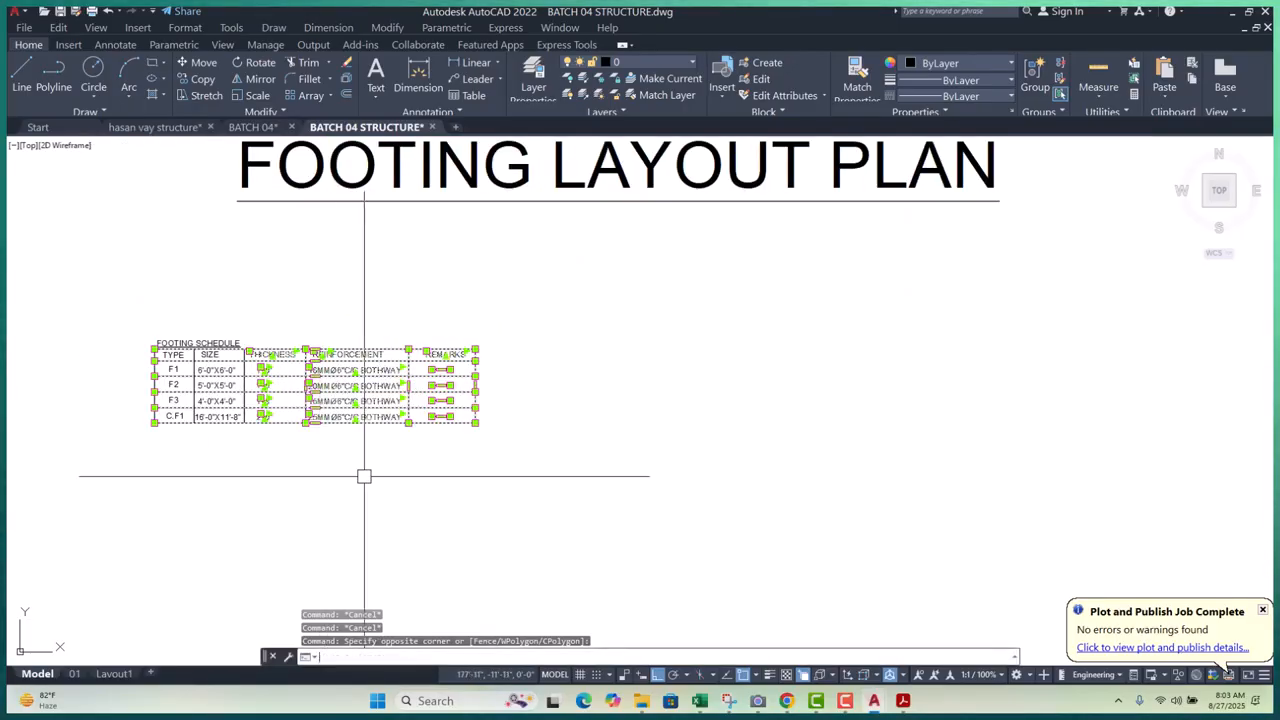
# - Stretch the selected part of the table to widen the THICKNESS column
pyautogui.write('s')
pyautogui.press('space')
pyautogui.click(351, 486)
pyautogui.click(424, 486)
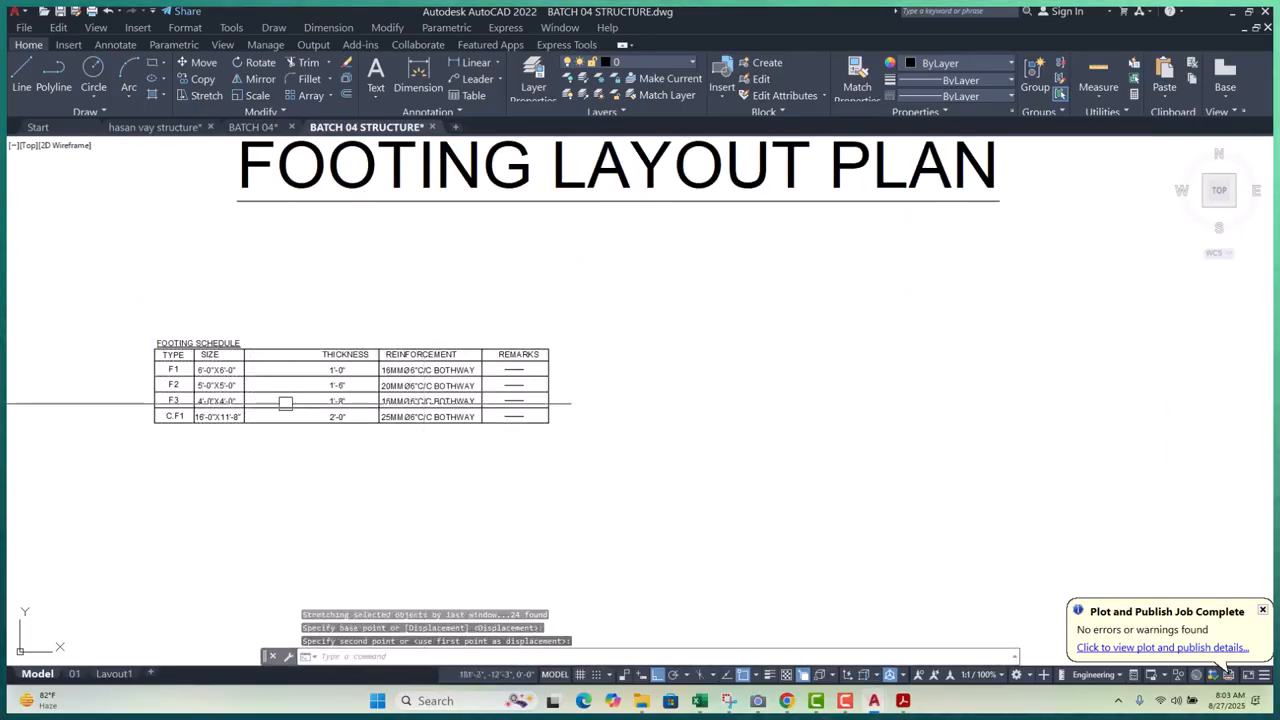
# - Select the THICKNESS divider, header and values 1'-0", 1'-6", 1'-8", 2'-0"
pyautogui.scroll(3, 287, 404)
pyautogui.click(522, 355)
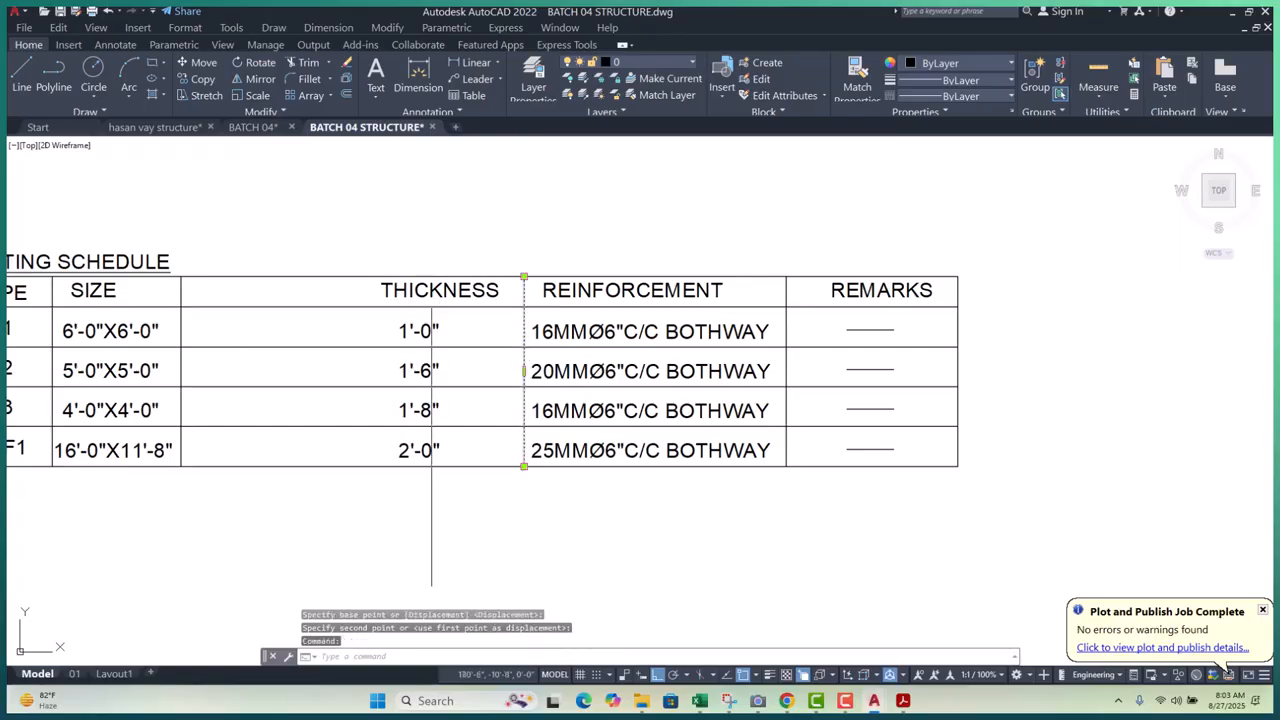
pyautogui.click(429, 290)
pyautogui.scroll(3, 429, 328)
pyautogui.click(417, 333)
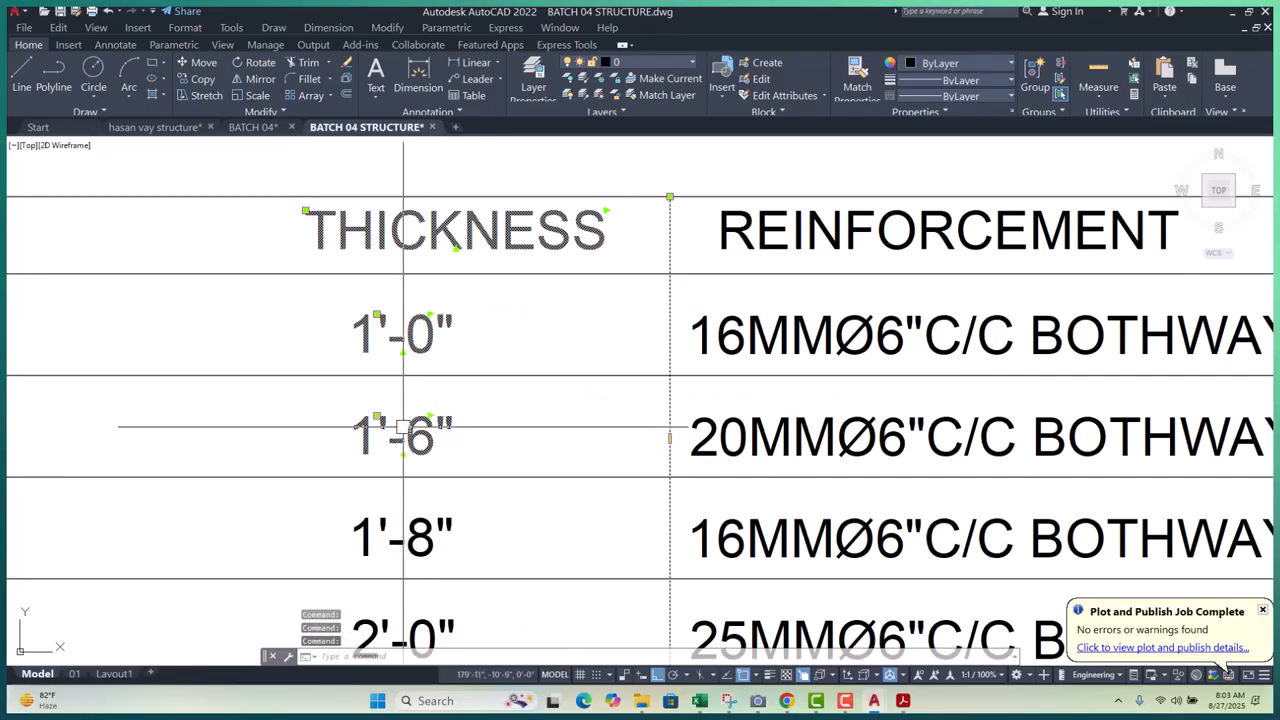
pyautogui.click(403, 430)
pyautogui.scroll(-3, 403, 427)
pyautogui.scroll(3, 394, 430)
pyautogui.click(388, 436)
pyautogui.click(369, 540)
pyautogui.scroll(-4, 495, 363)
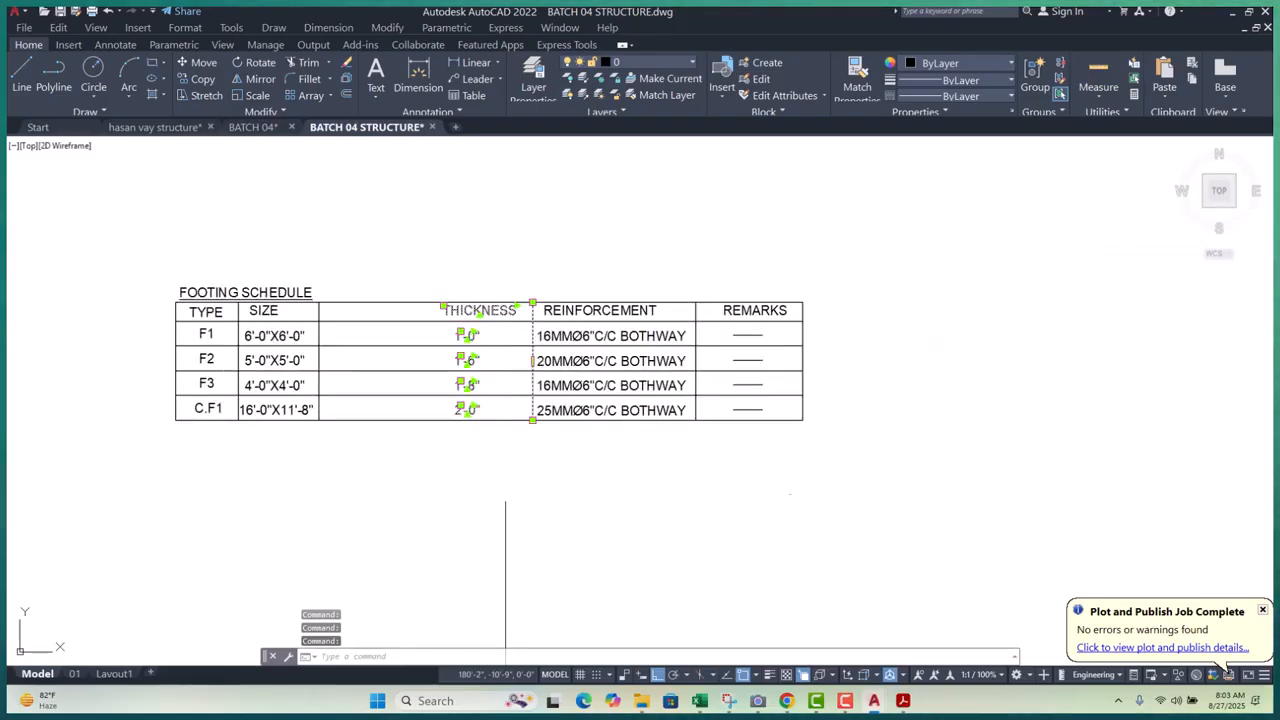
# - Copy them into the widened gap as a second THICKNESS column, then edit the first header
pyautogui.write('c')
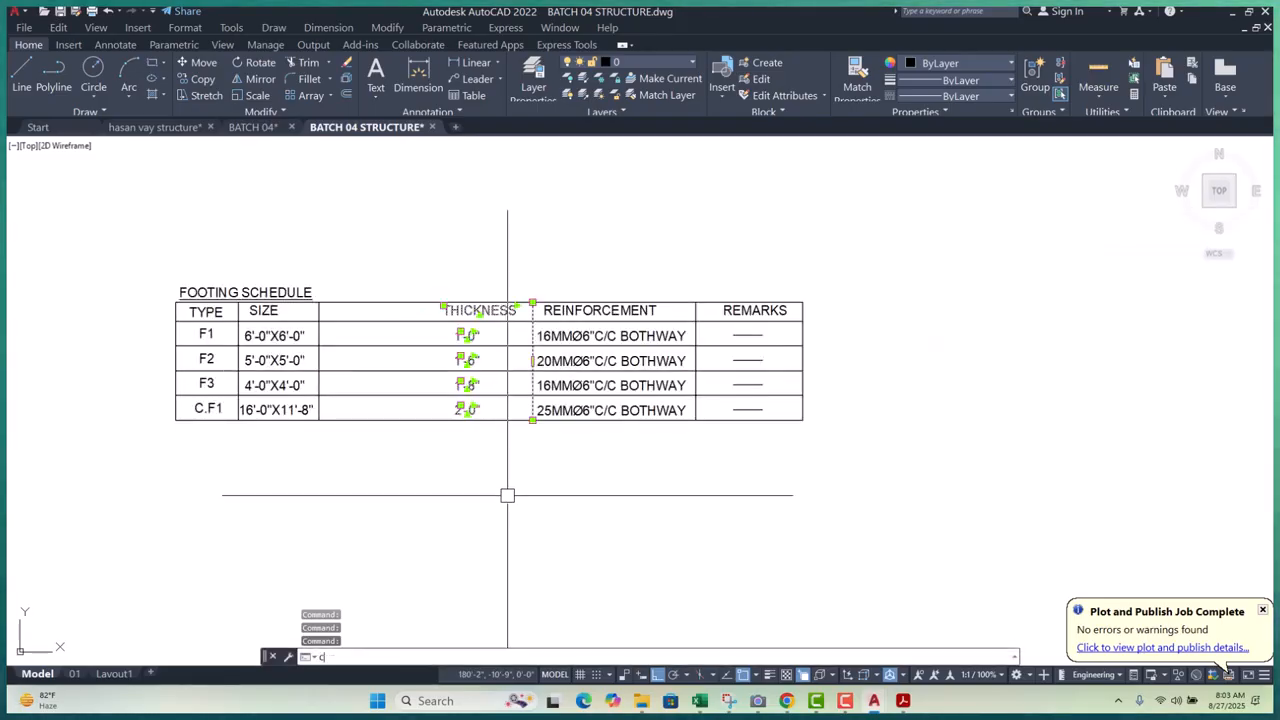
pyautogui.write('p')
pyautogui.press('Return')
pyautogui.click(513, 505)
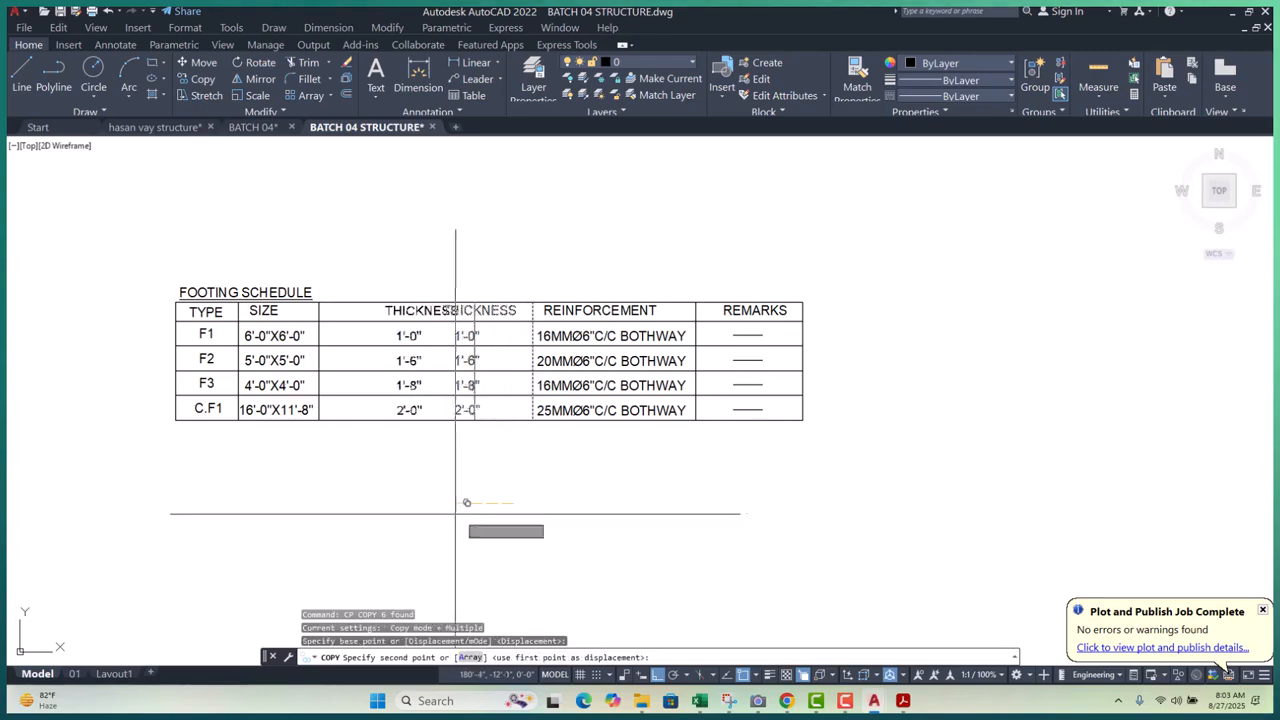
pyautogui.click(417, 517)
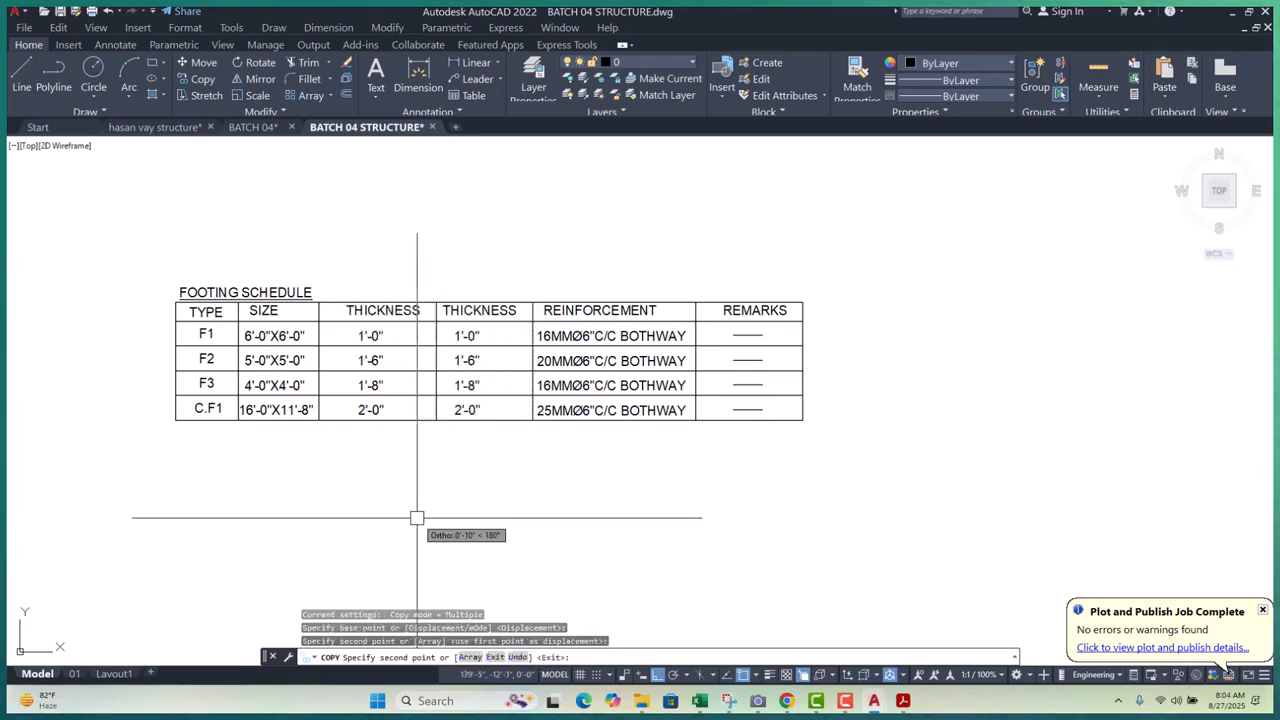
pyautogui.press('Escape')
pyautogui.press('Escape')
pyautogui.press('Escape')
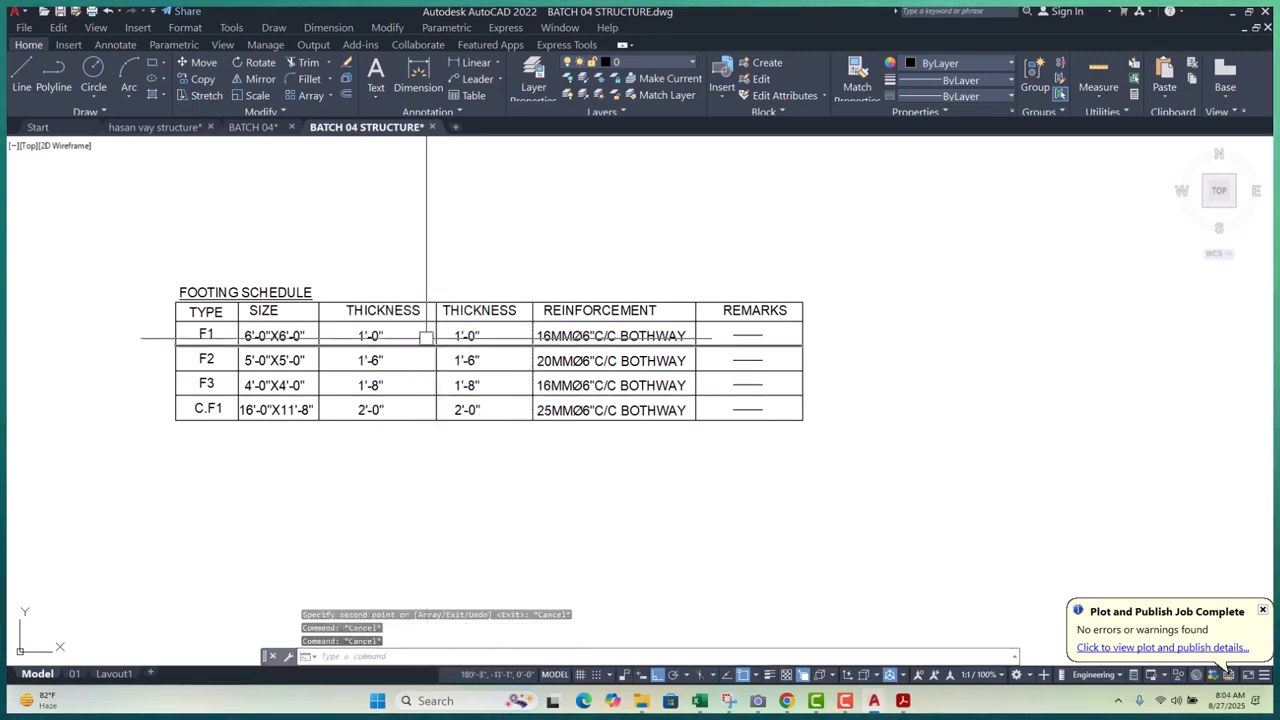
pyautogui.scroll(4, 394, 320)
pyautogui.doubleClick(415, 306)
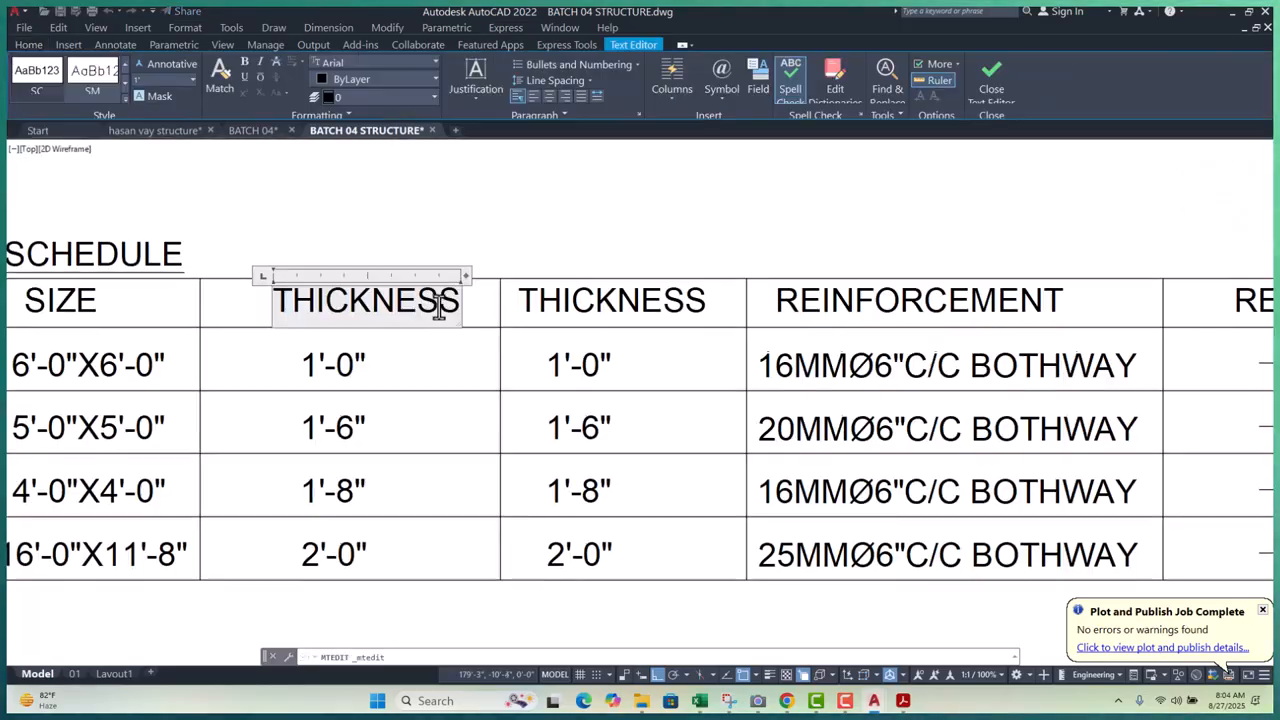
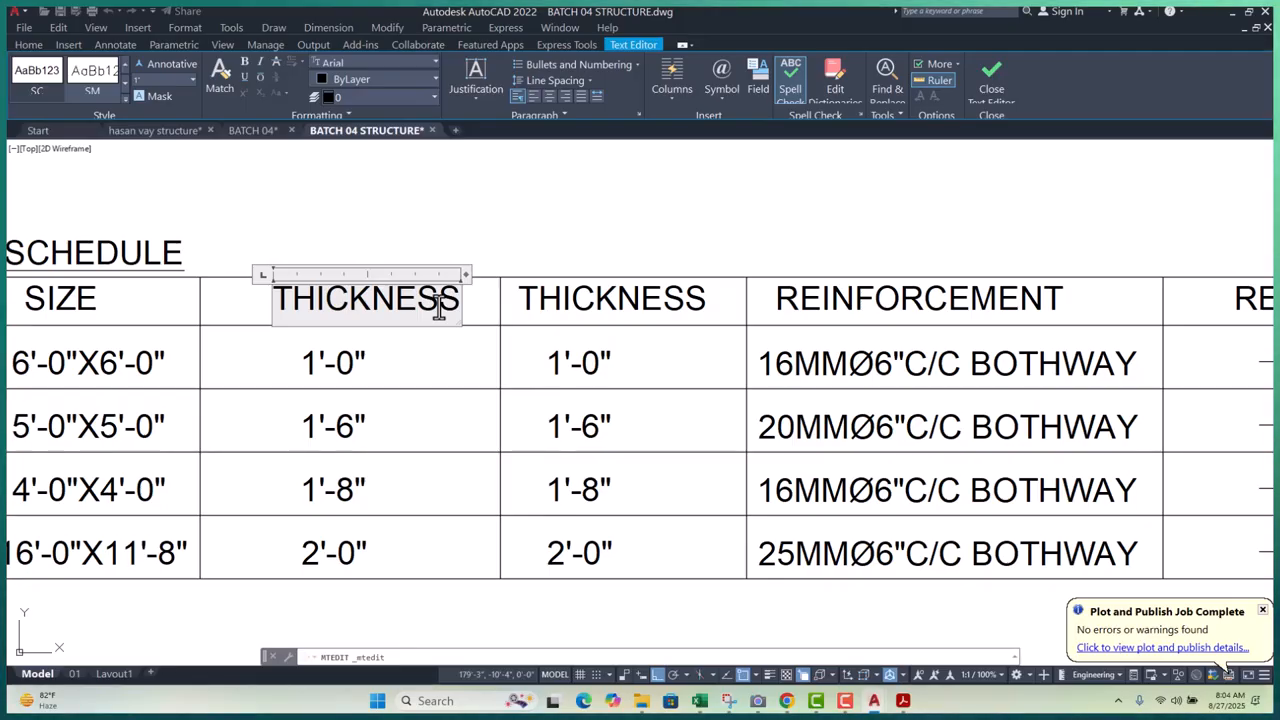
# - Rename the schedule's second column header from THICKNESS to DEPTH
pyautogui.doubleClick(438, 308)
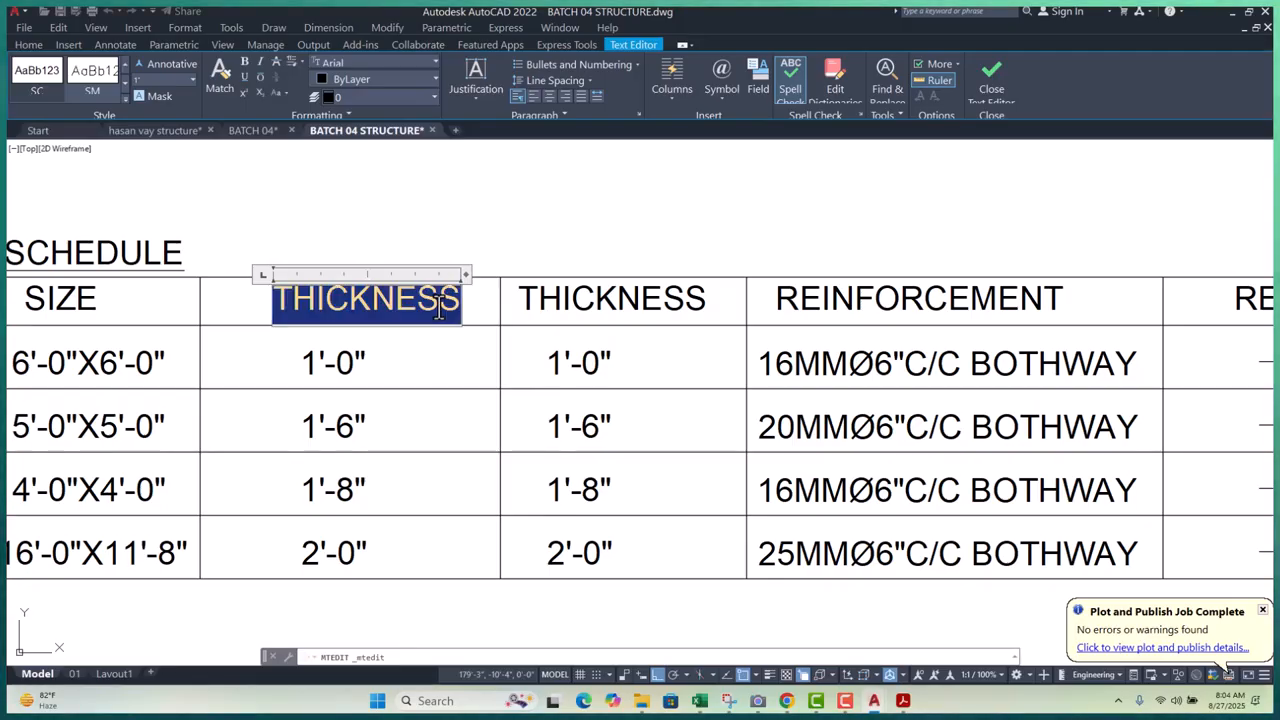
pyautogui.write('DEPTH')
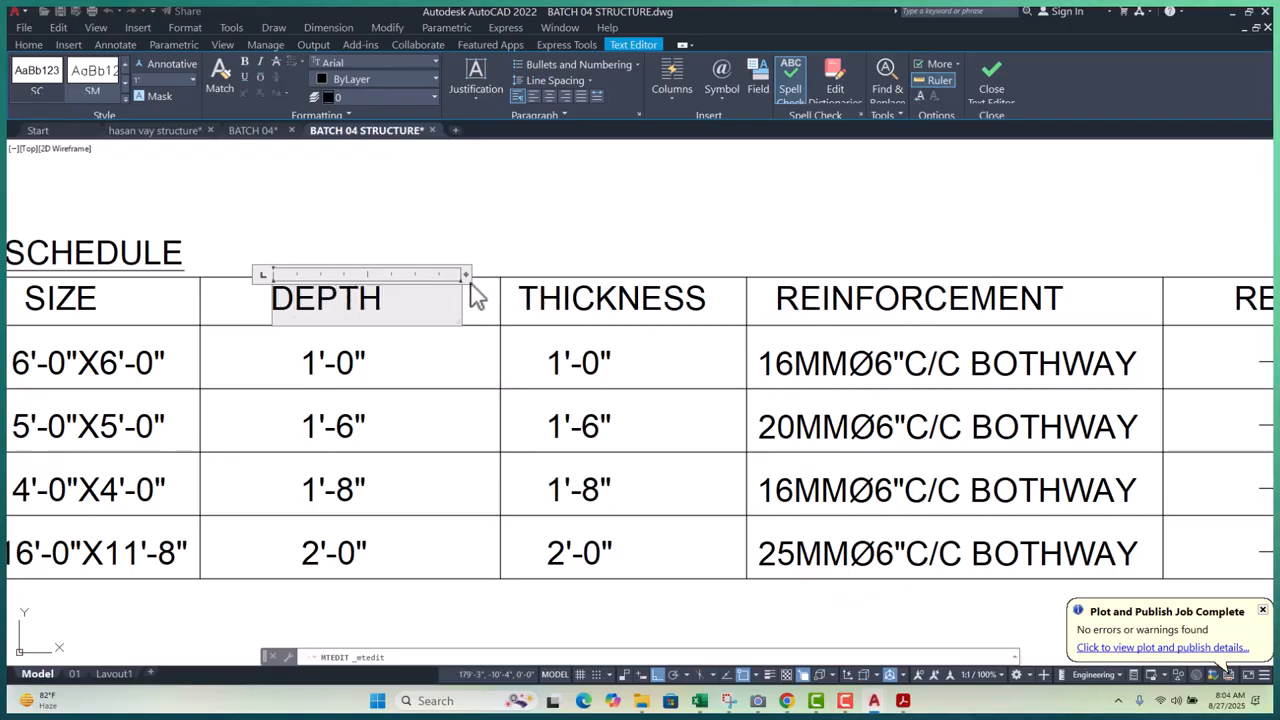
pyautogui.click(500, 229)
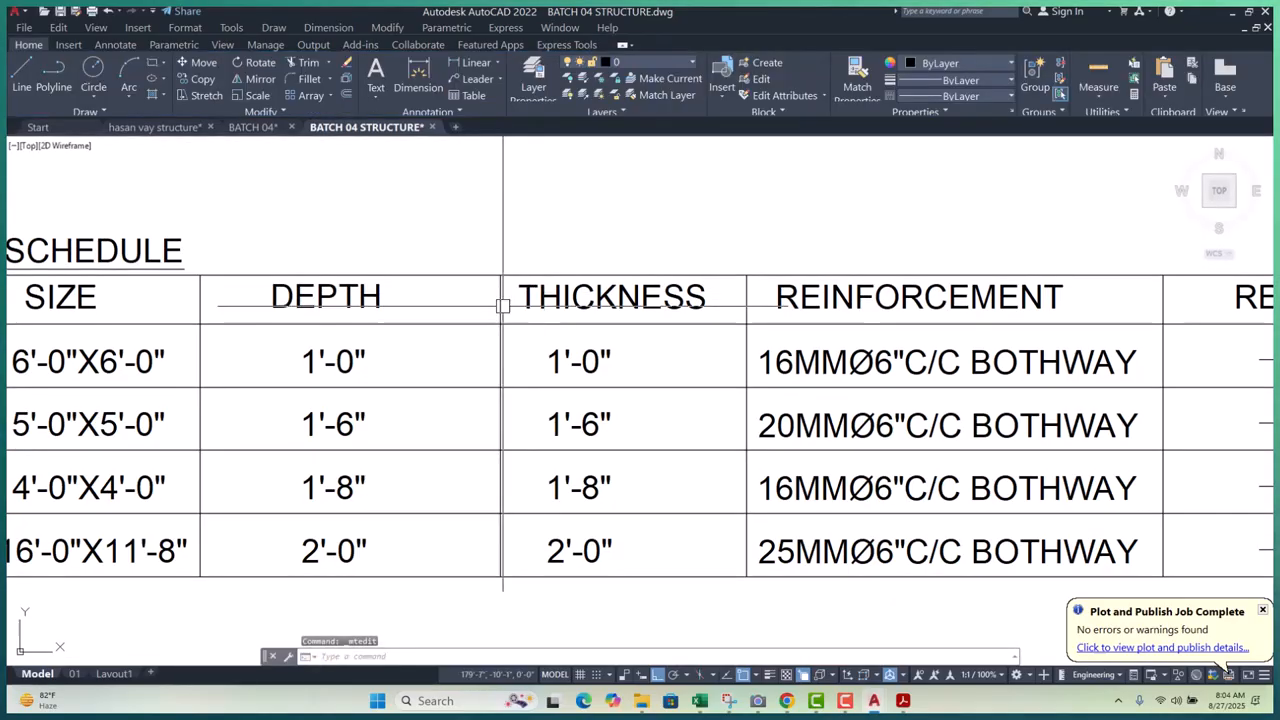
# - Change the F1 and F2 depth values to 6'-0" and 5'-6"
pyautogui.scroll(4, 280, 364)
pyautogui.doubleClick(372, 351)
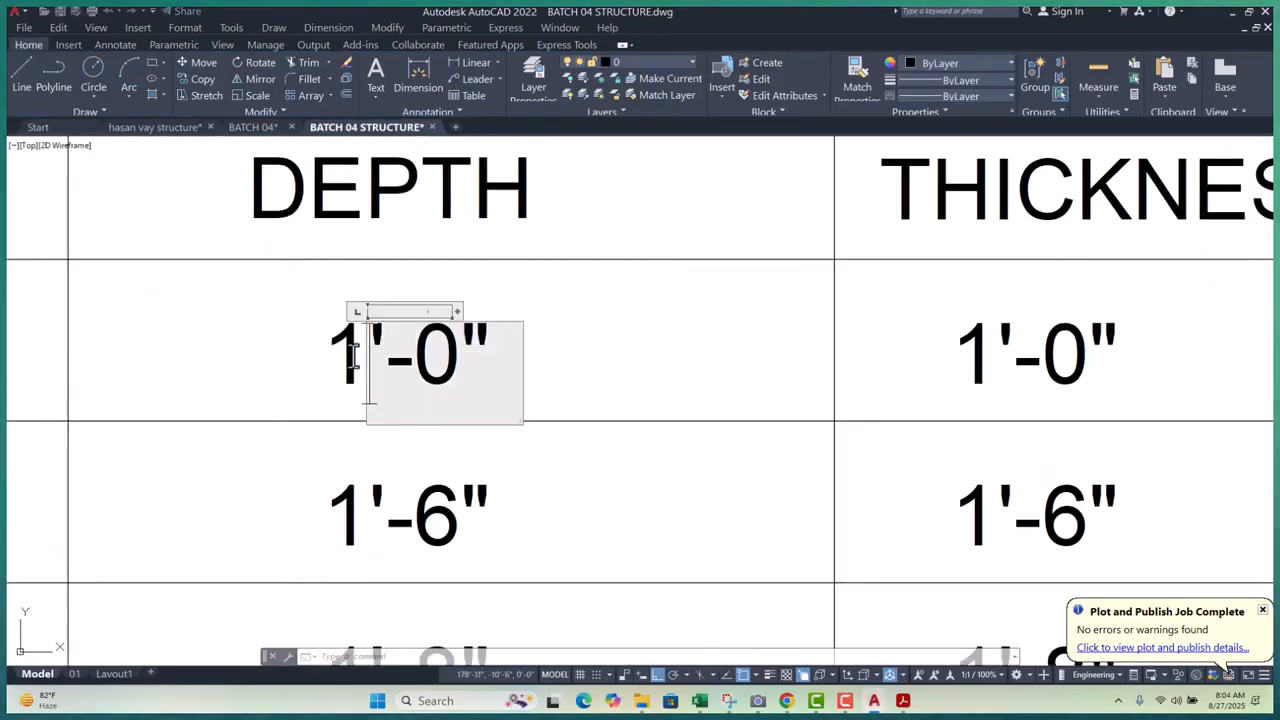
pyautogui.moveTo(368, 358); pyautogui.dragTo(338, 357)
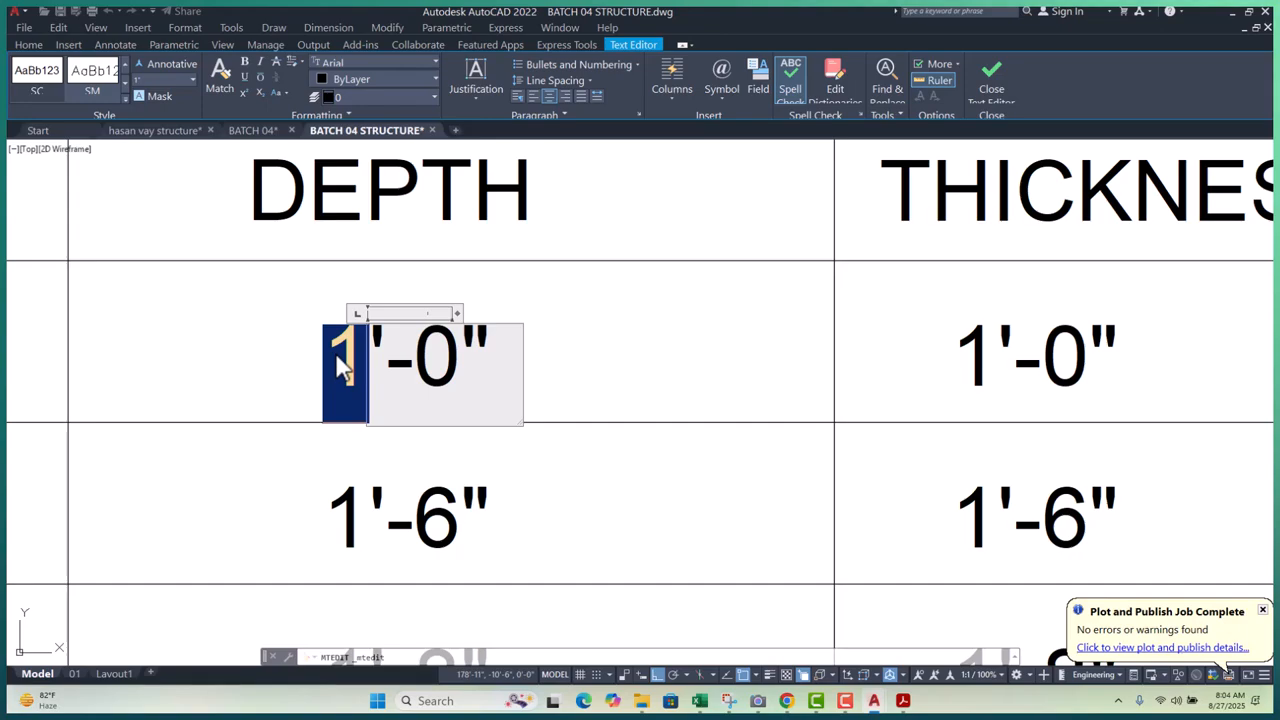
pyautogui.write('6')
pyautogui.click(628, 353)
pyautogui.scroll(-4, 470, 367)
pyautogui.scroll(6, 450, 367)
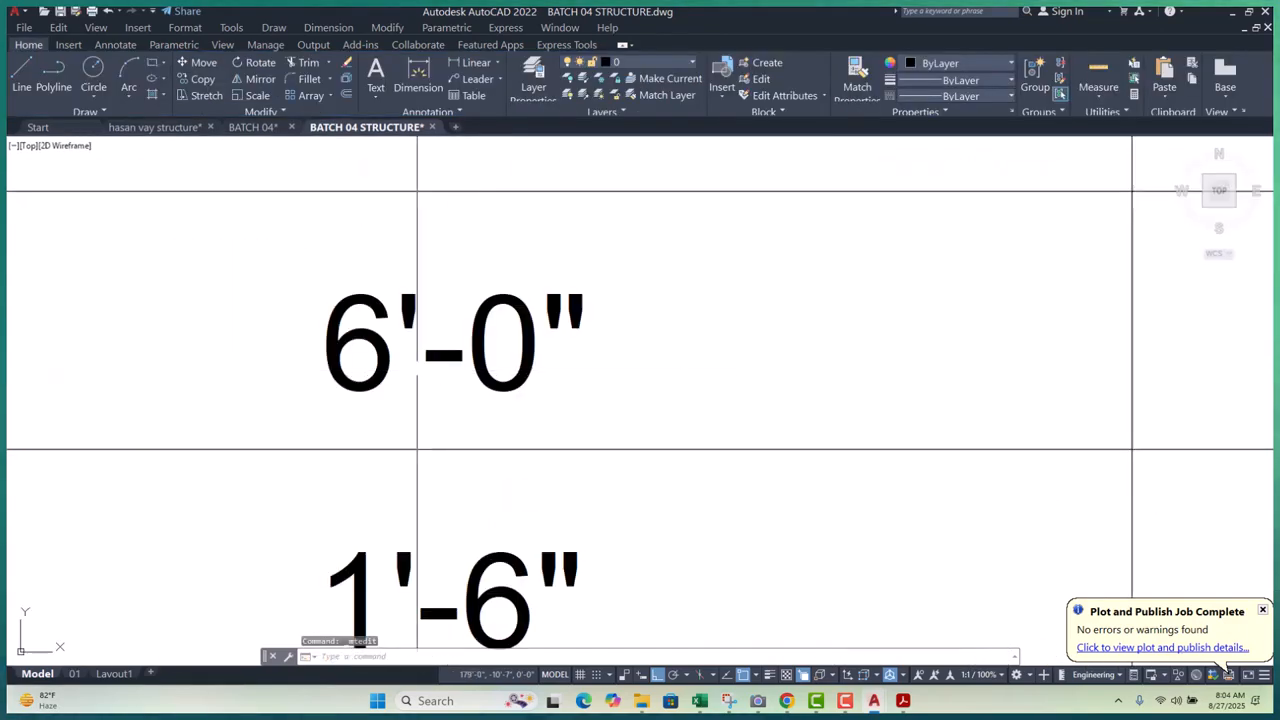
pyautogui.doubleClick(398, 393)
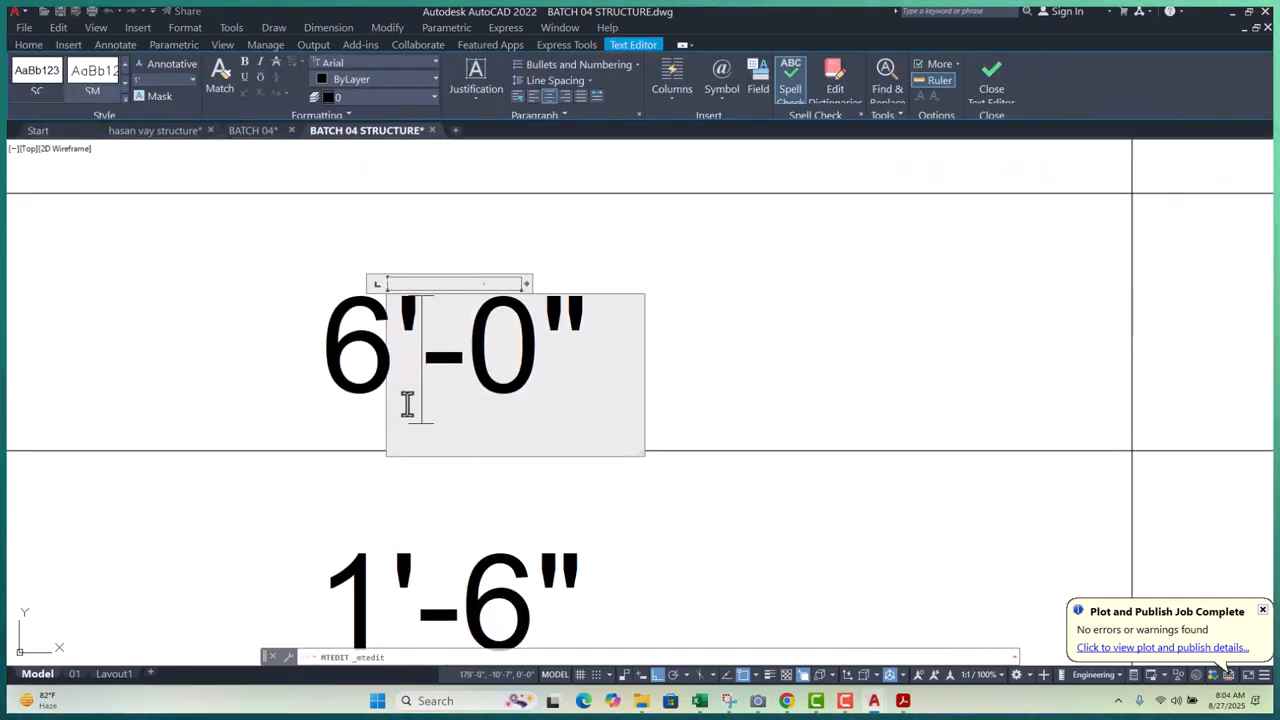
pyautogui.click(797, 403)
pyautogui.scroll(-5, 480, 335)
pyautogui.scroll(5, 460, 427)
pyautogui.click(398, 417)
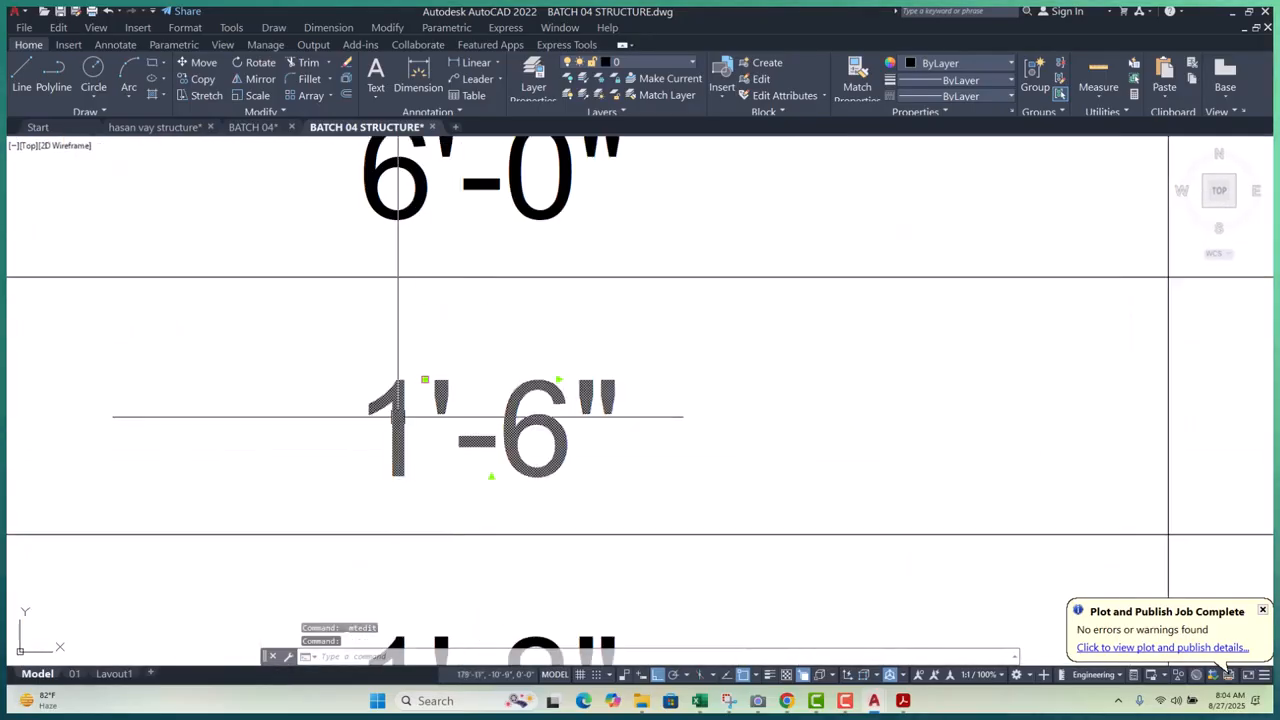
pyautogui.doubleClick(398, 417)
pyautogui.moveTo(429, 414); pyautogui.dragTo(330, 421)
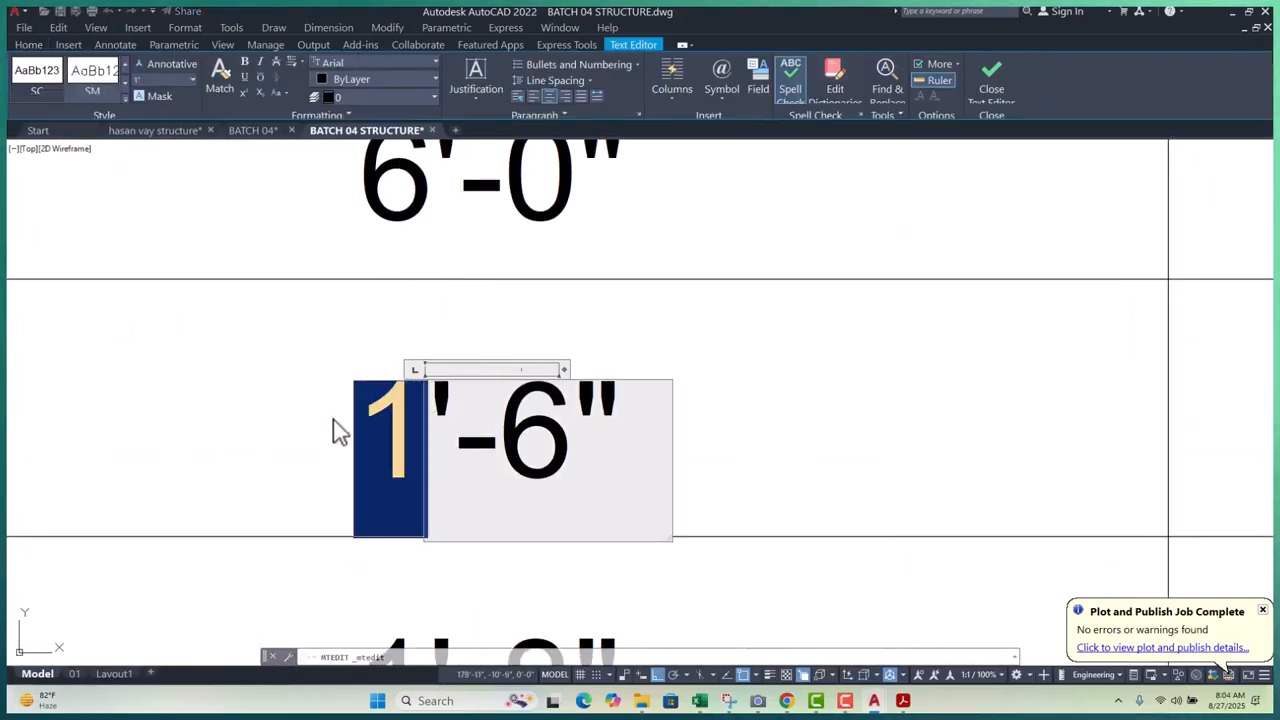
pyautogui.write('5')
pyautogui.click(720, 406)
# - Change the F3 and C.F1 depth values to 4'-8" and 9'-0"
pyautogui.scroll(-5, 515, 383)
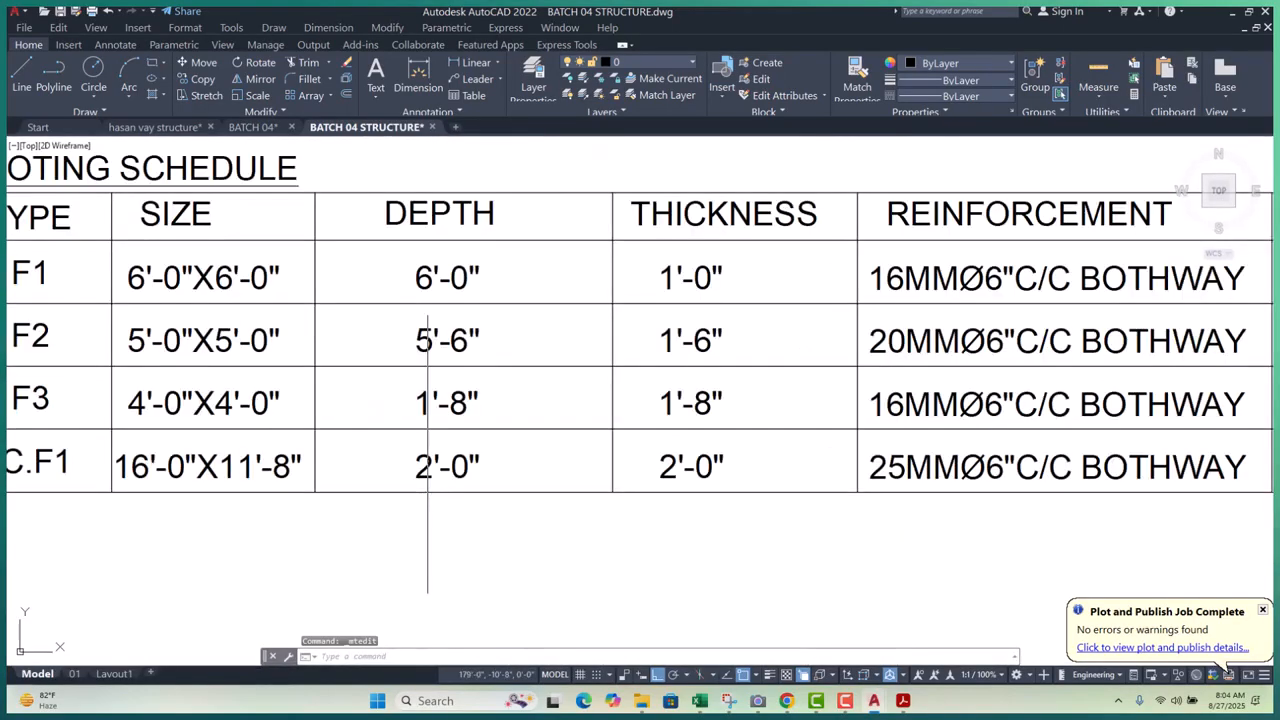
pyautogui.scroll(5, 447, 430)
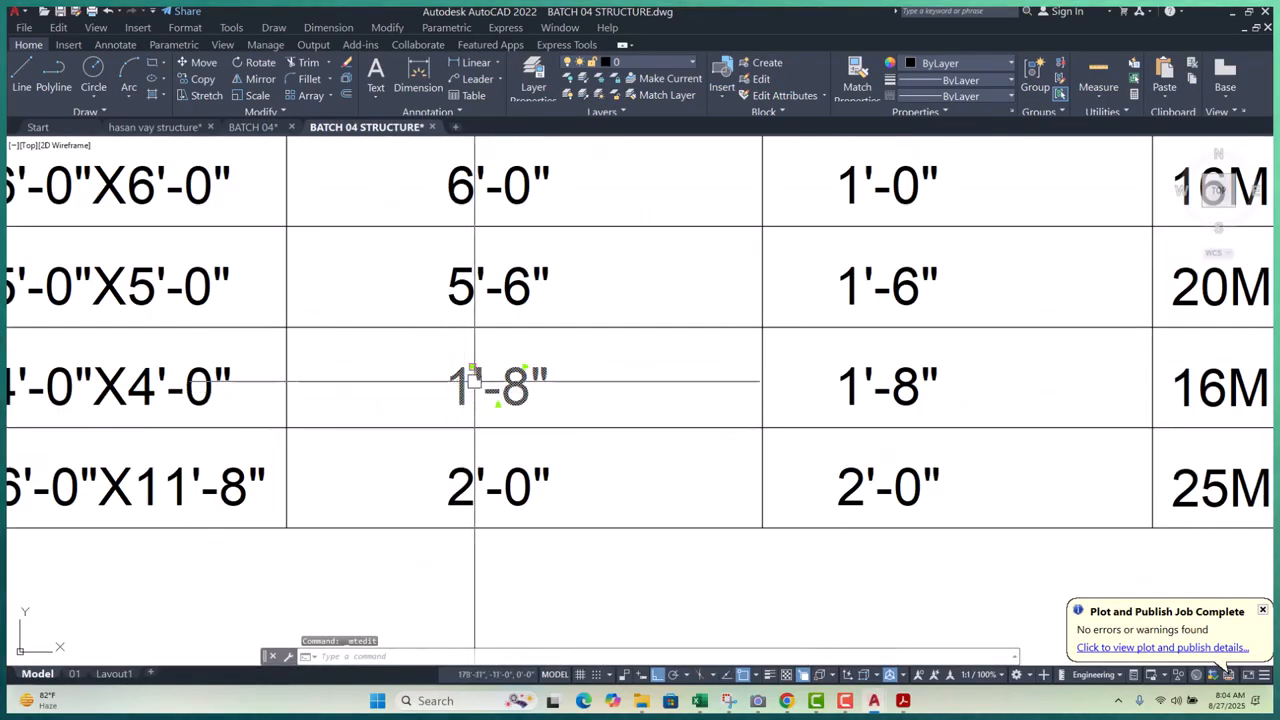
pyautogui.doubleClick(480, 388)
pyautogui.scroll(3, 469, 390)
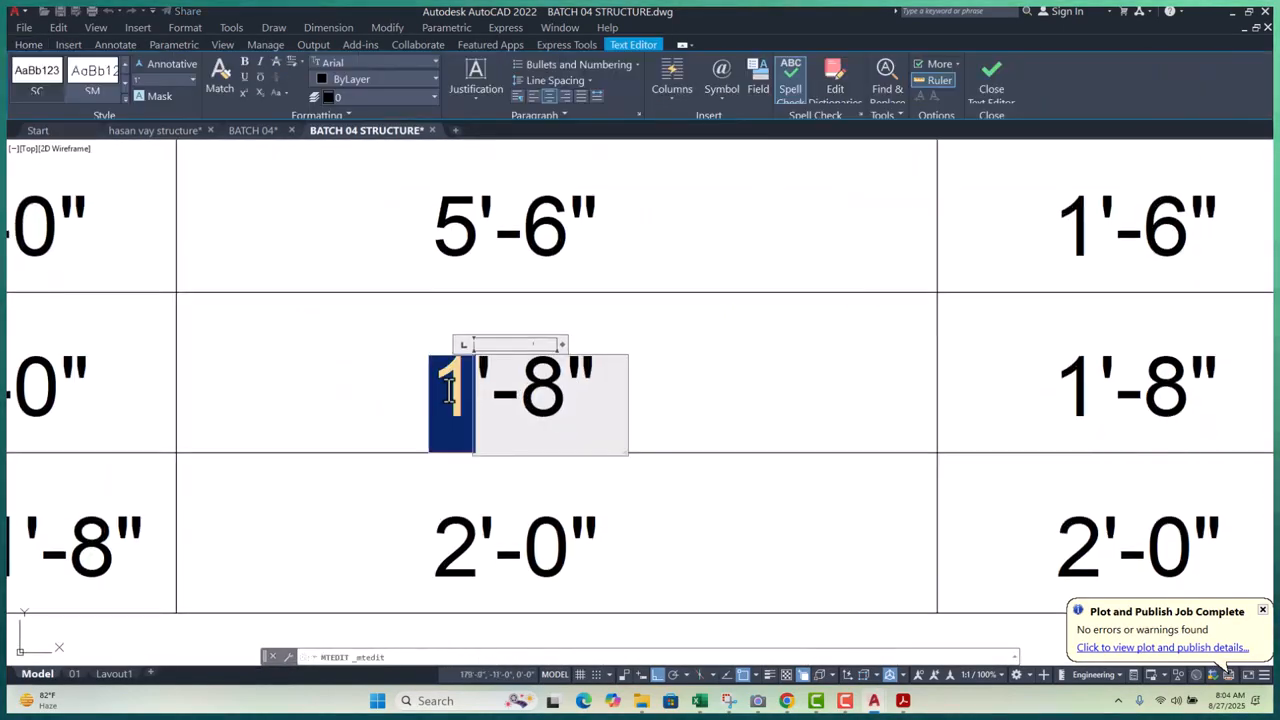
pyautogui.write('4')
pyautogui.click(866, 349)
pyautogui.scroll(-5, 530, 400)
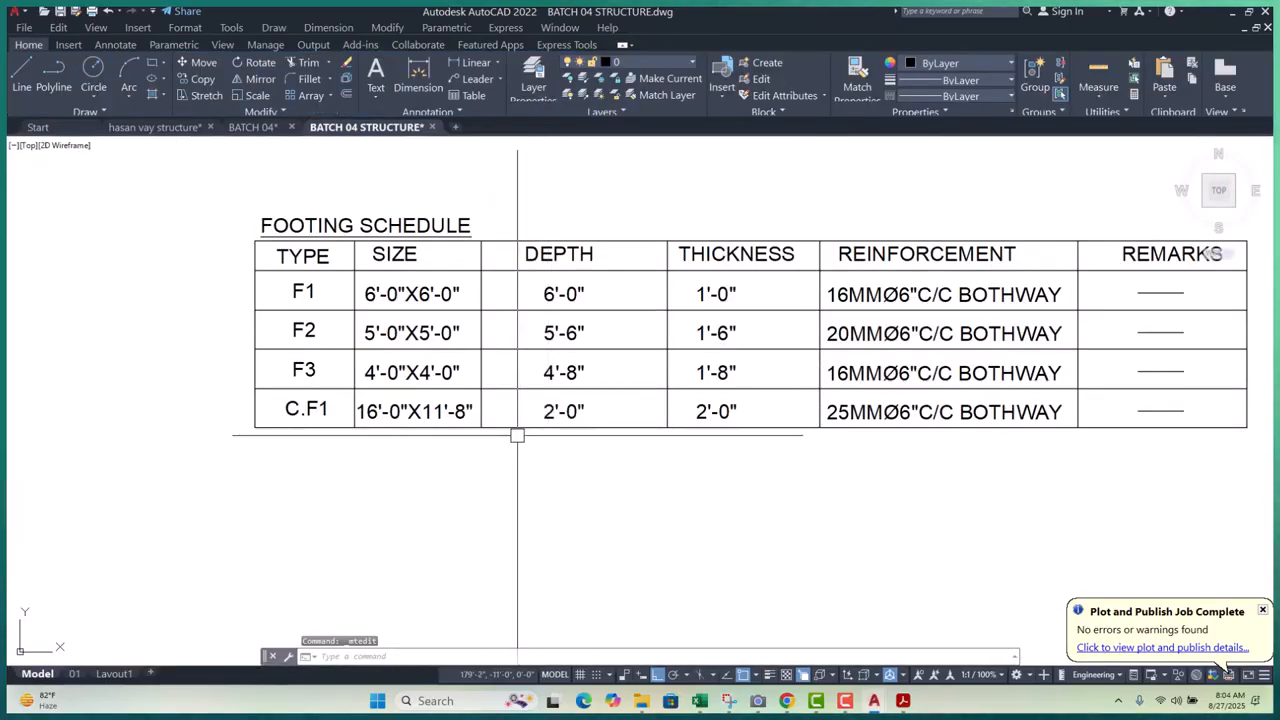
pyautogui.scroll(5, 600, 414)
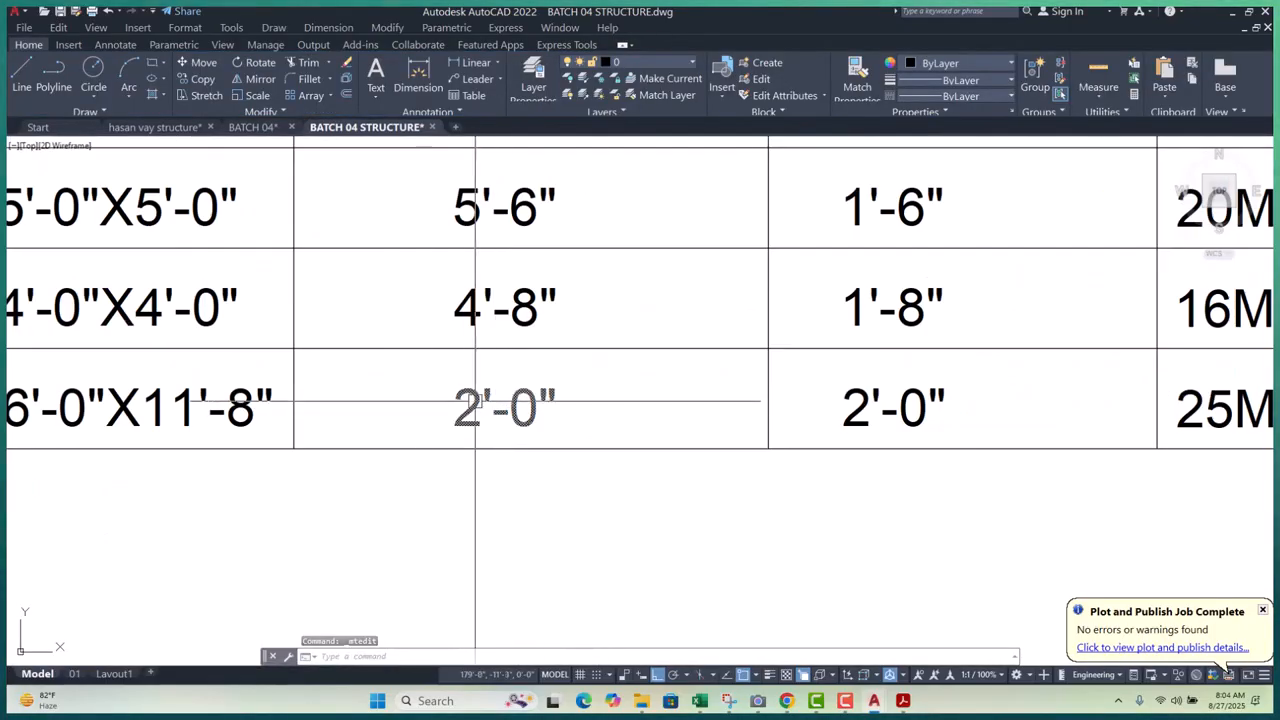
pyautogui.doubleClick(505, 408)
pyautogui.scroll(-10, 423, 380)
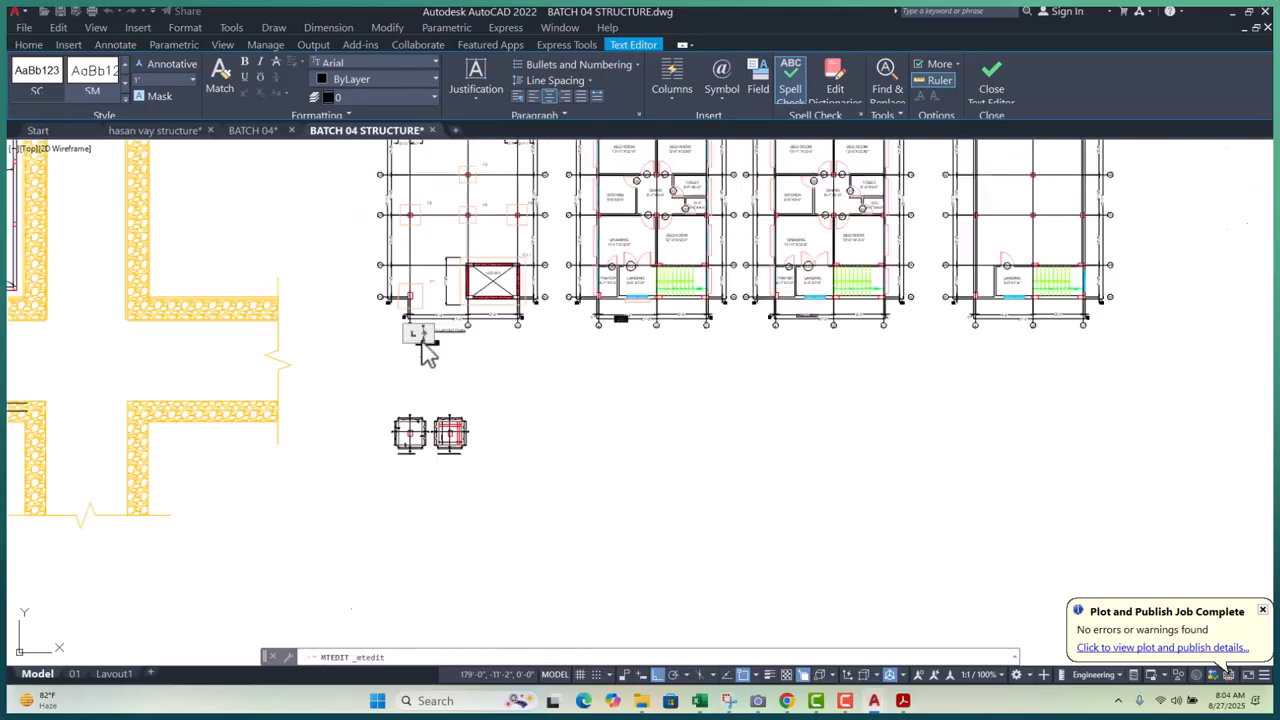
pyautogui.scroll(5, 533, 275)
pyautogui.scroll(-5, 508, 326)
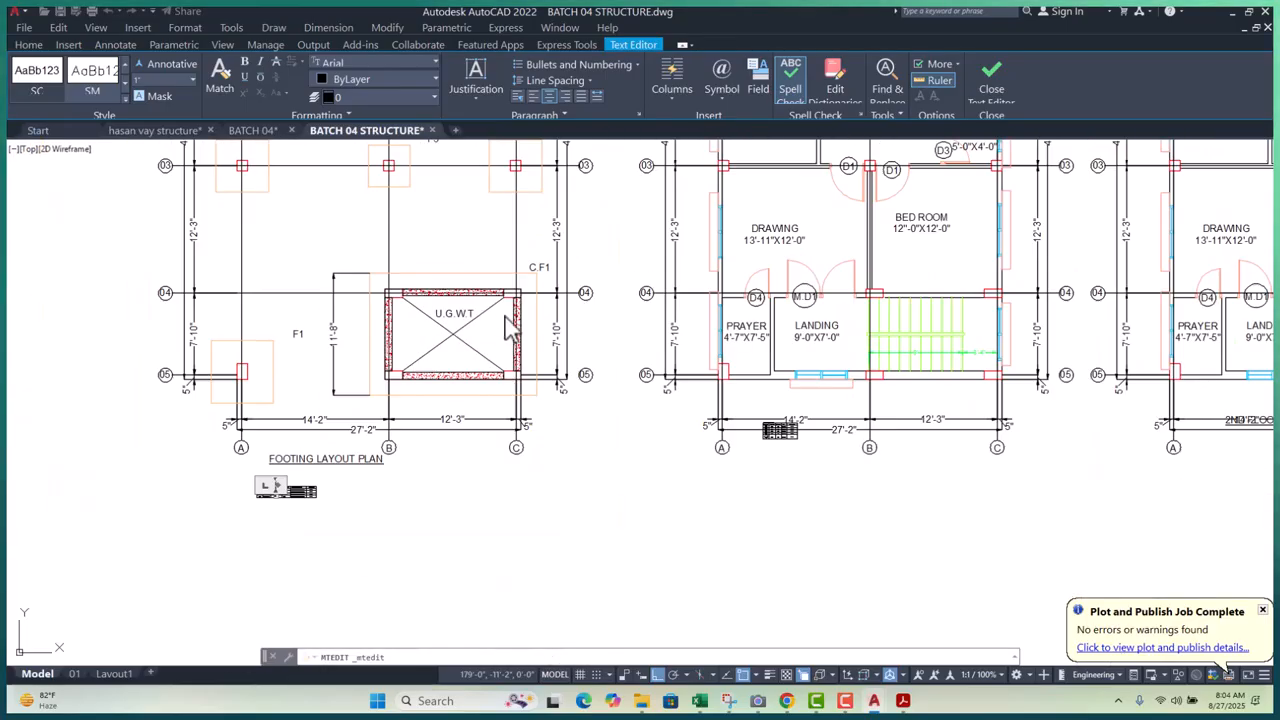
pyautogui.scroll(10, 423, 390)
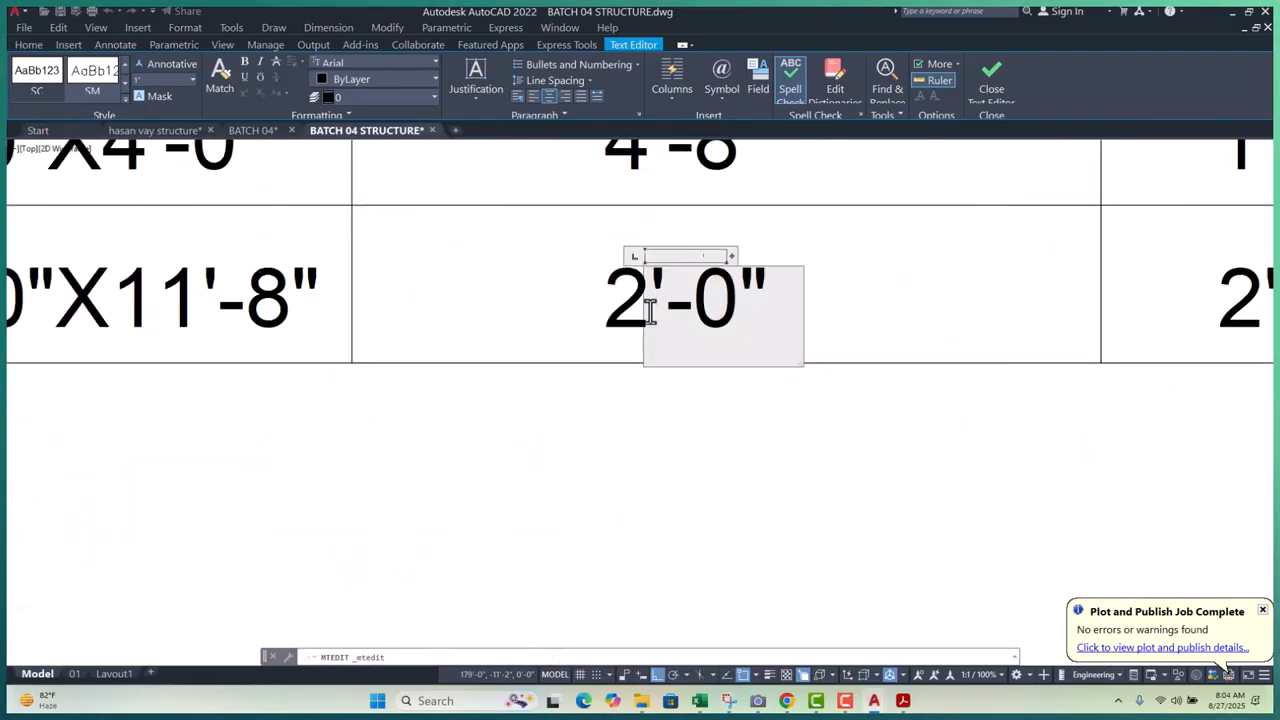
pyautogui.moveTo(634, 300); pyautogui.dragTo(553, 299)
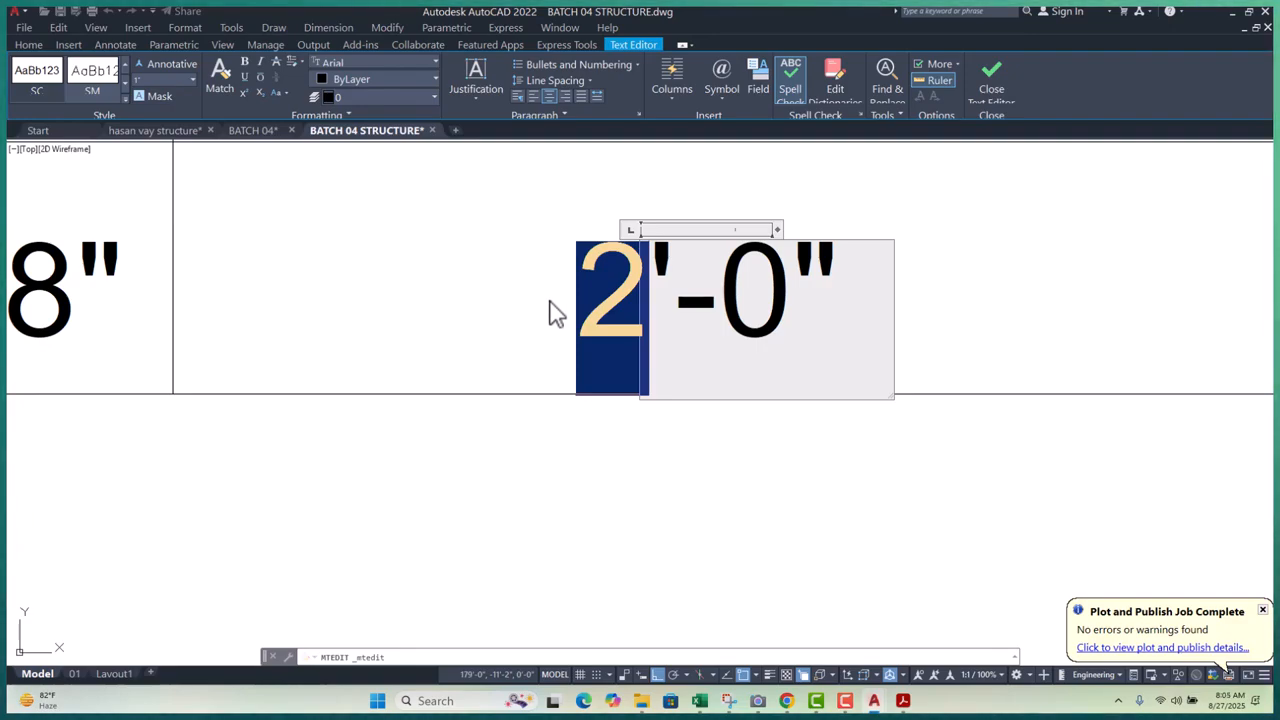
pyautogui.write('9')
pyautogui.click(441, 481)
pyautogui.scroll(-10, 495, 402)
pyautogui.moveTo(600, 401); pyautogui.dragTo(563, 407, button='middle')
pyautogui.scroll(5, 482, 389)
pyautogui.scroll(-2, 440, 310)
pyautogui.scroll(2, 384, 328)
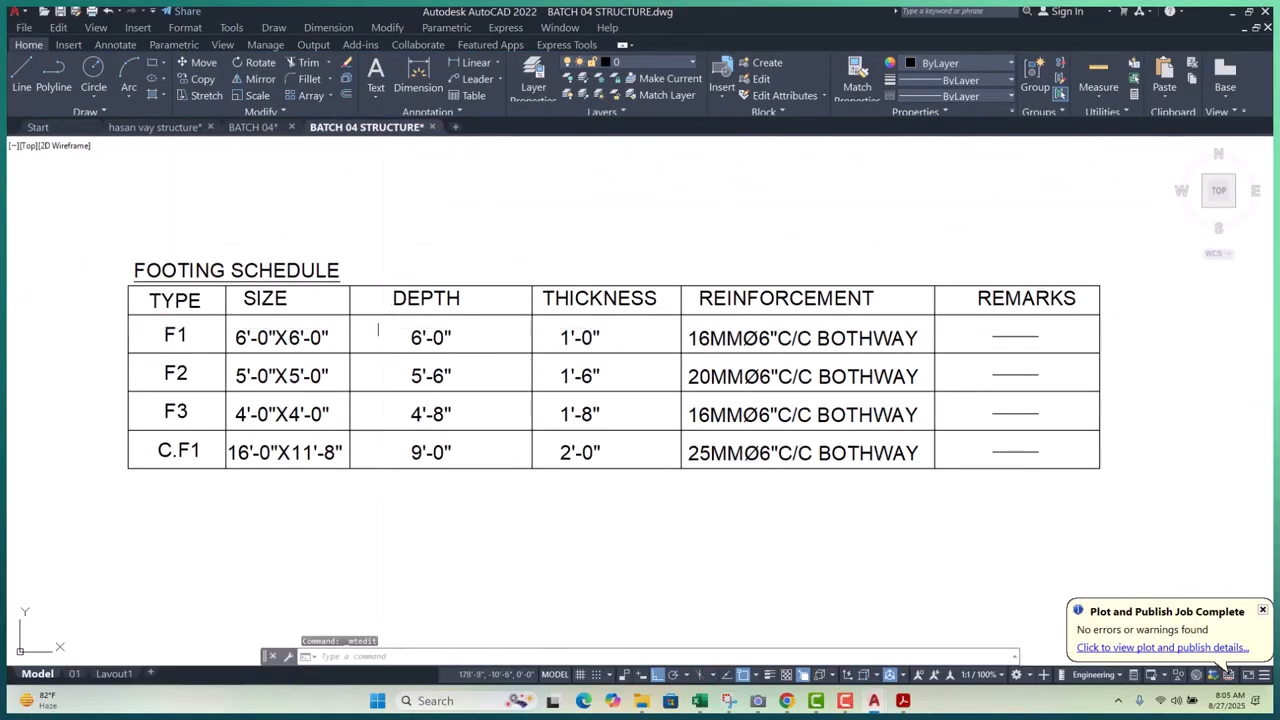
pyautogui.scroll(-5, 405, 328)
pyautogui.scroll(4, 271, 443)
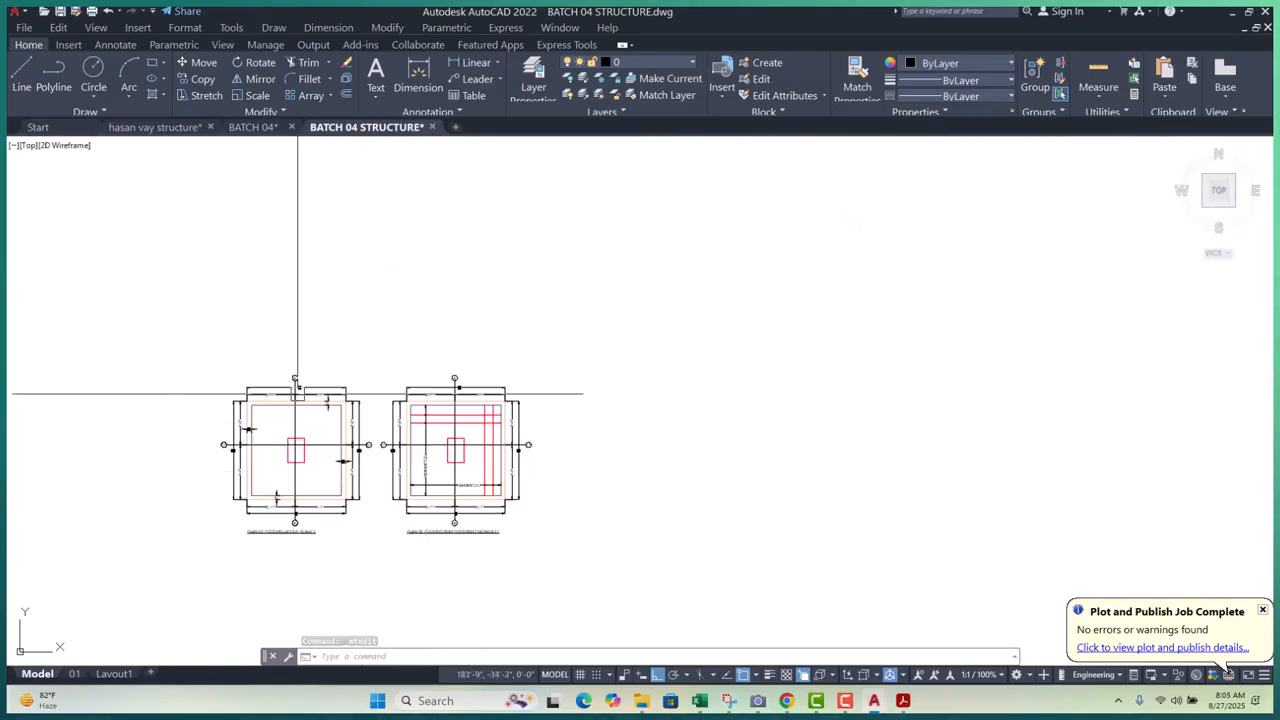
pyautogui.scroll(-6, 400, 480)
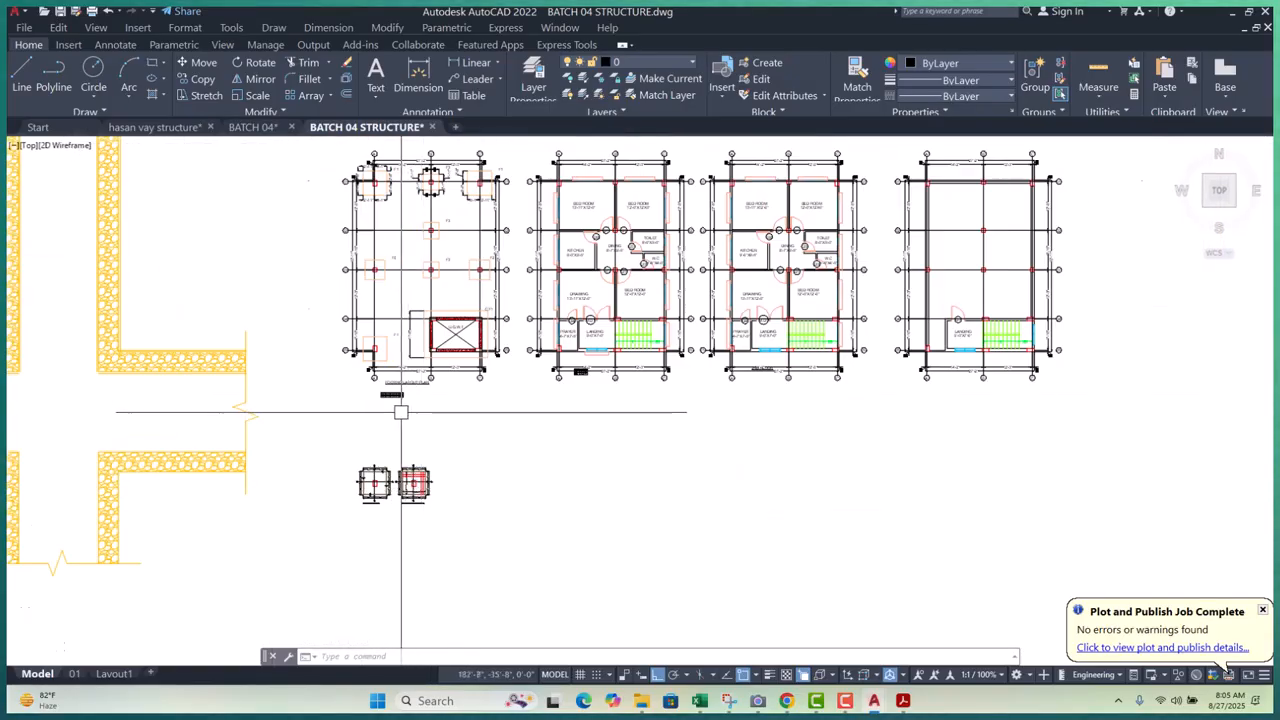
pyautogui.scroll(8, 395, 395)
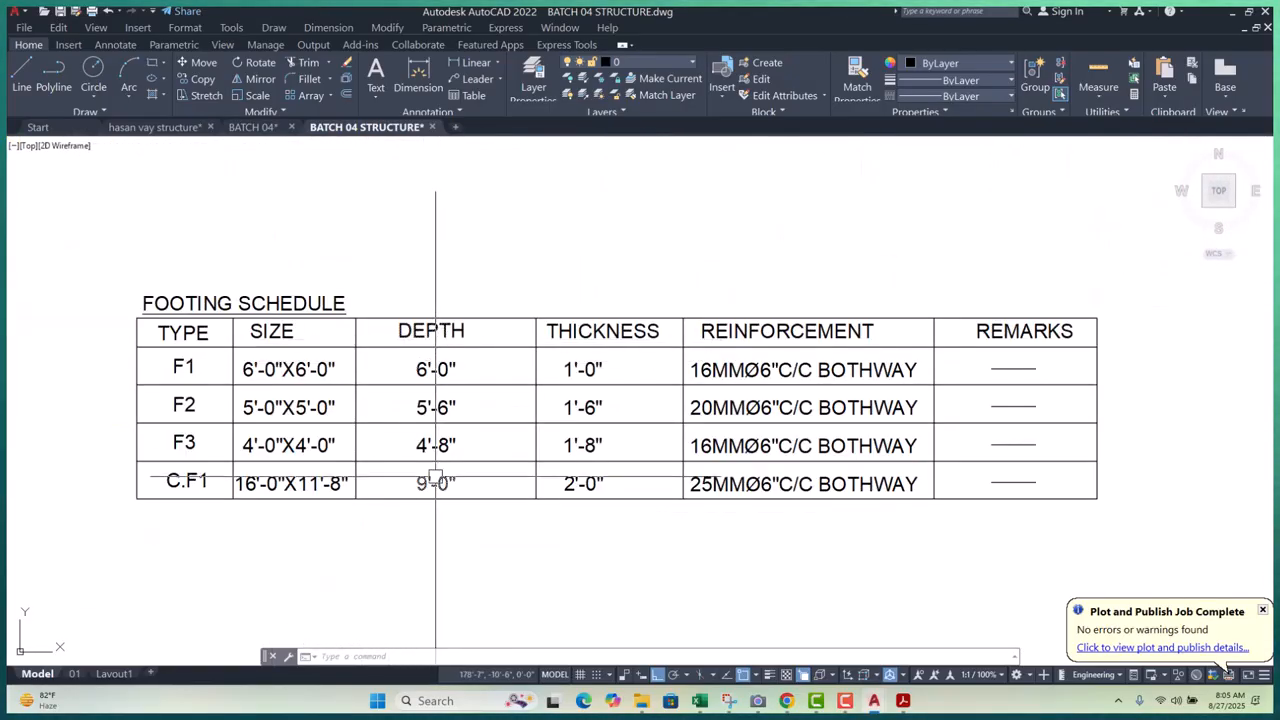
pyautogui.scroll(-10, 437, 340)
pyautogui.moveTo(496, 463); pyautogui.dragTo(517, 260, button='middle')
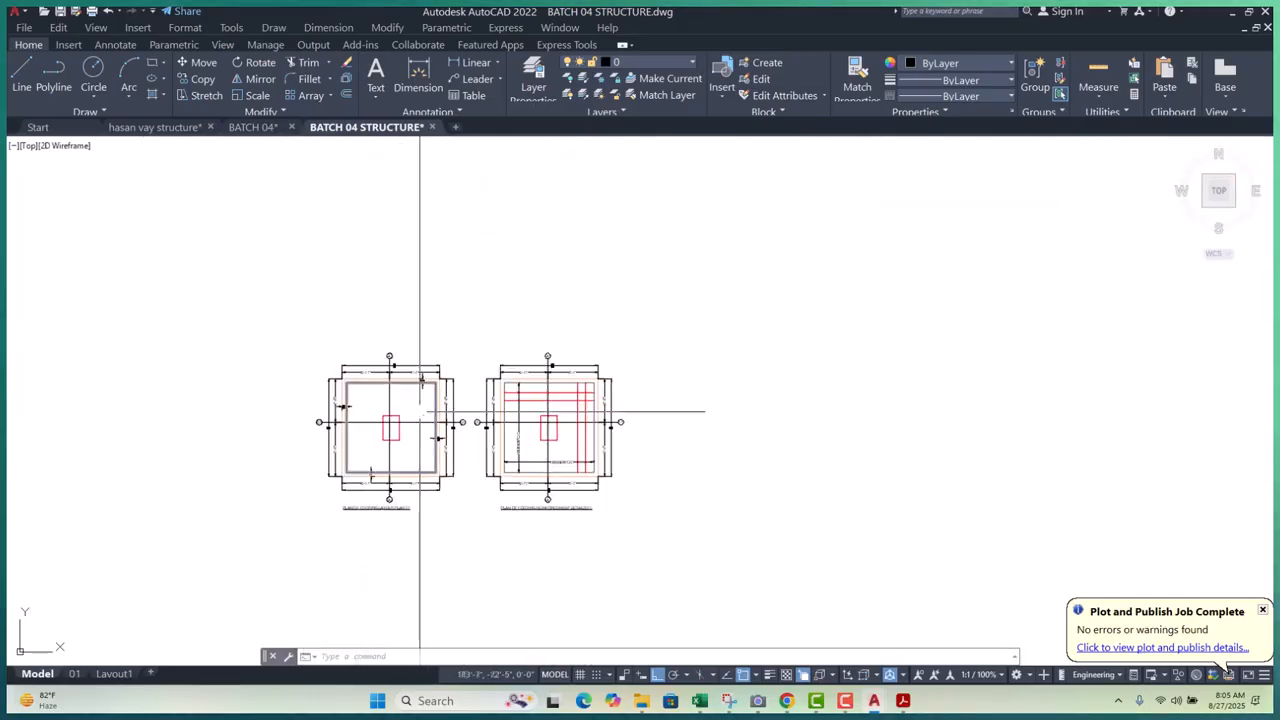
pyautogui.scroll(4, 372, 450)
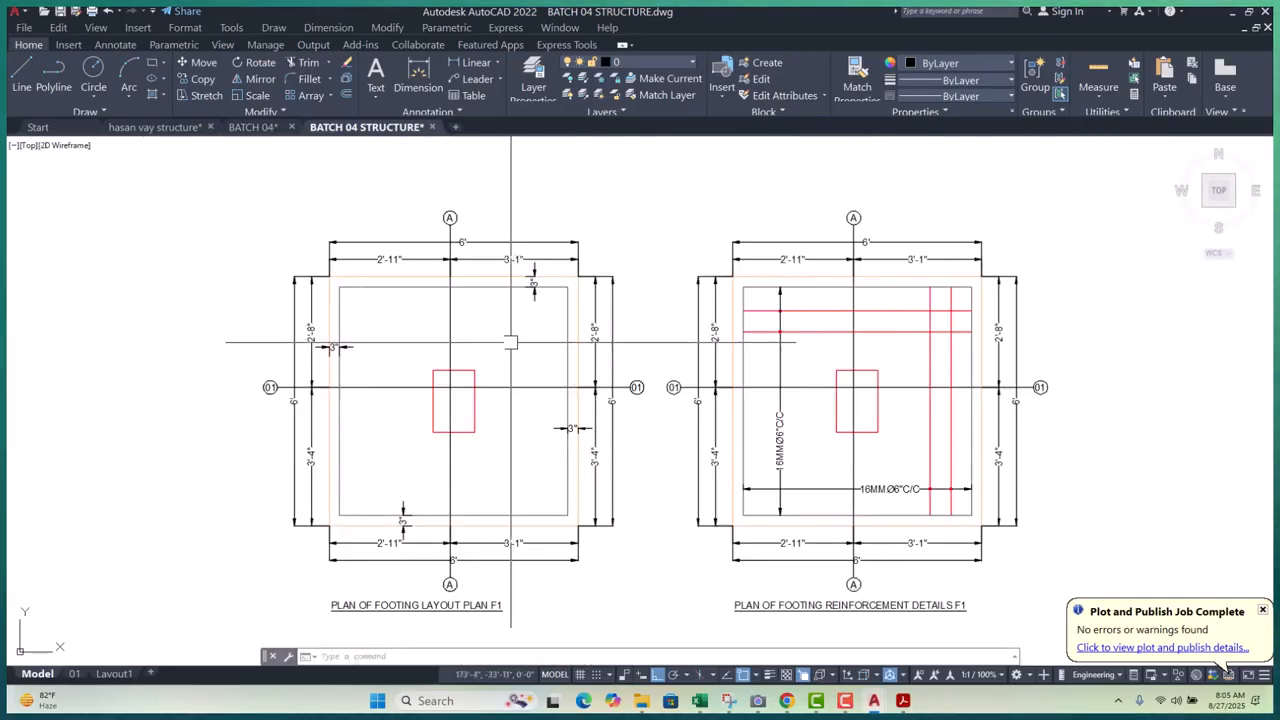
pyautogui.scroll(-6, 513, 340)
pyautogui.scroll(2, 464, 383)
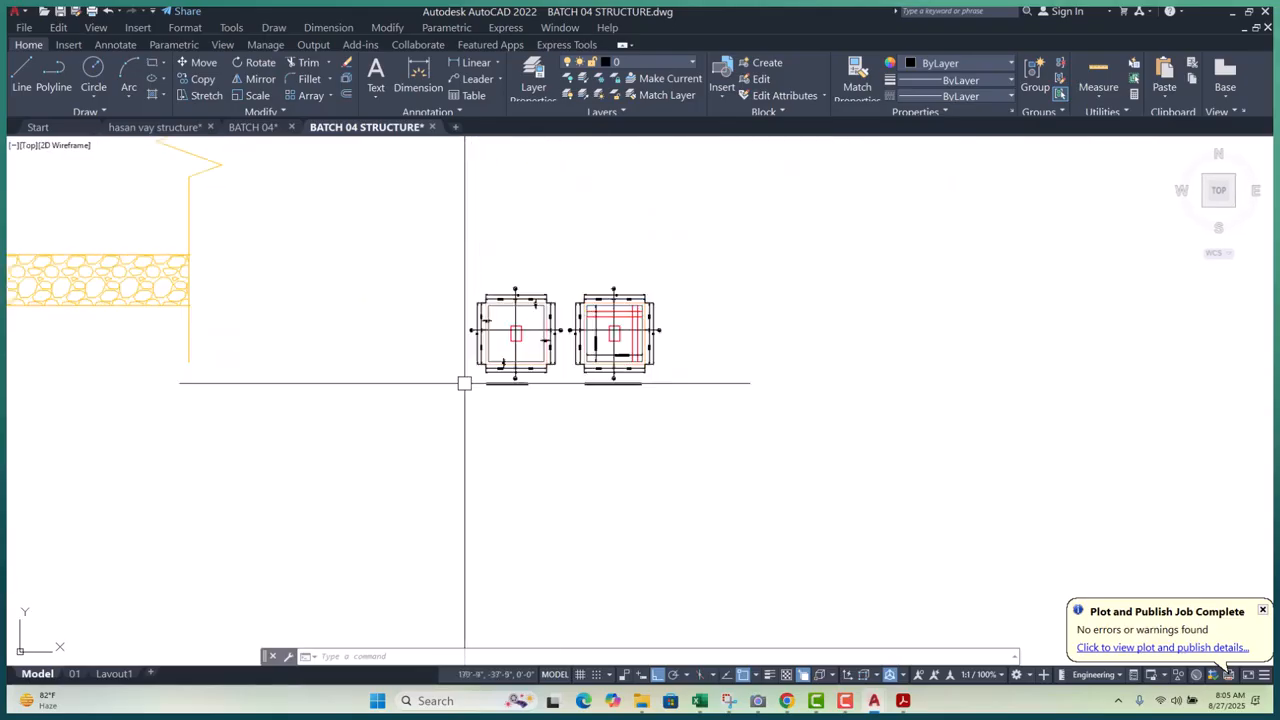
pyautogui.moveTo(514, 365); pyautogui.dragTo(421, 350, button='middle')
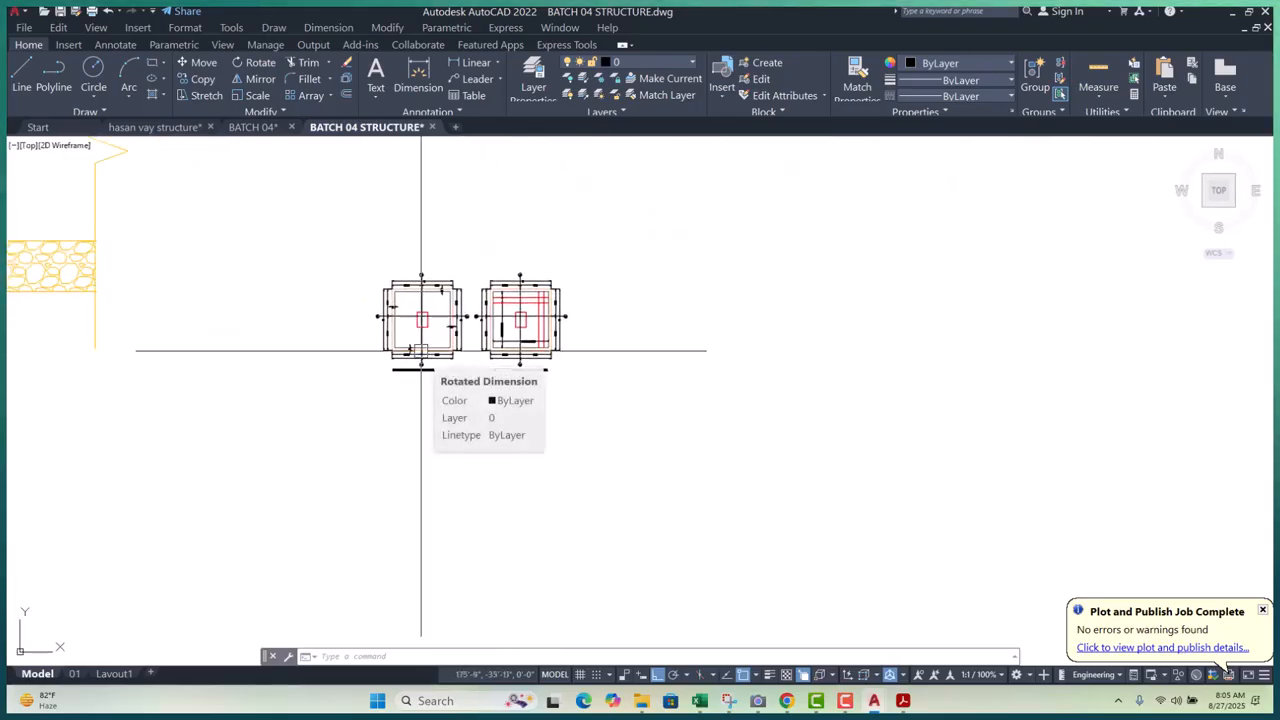
pyautogui.press('Escape')
pyautogui.press('Escape')
pyautogui.press('Escape')
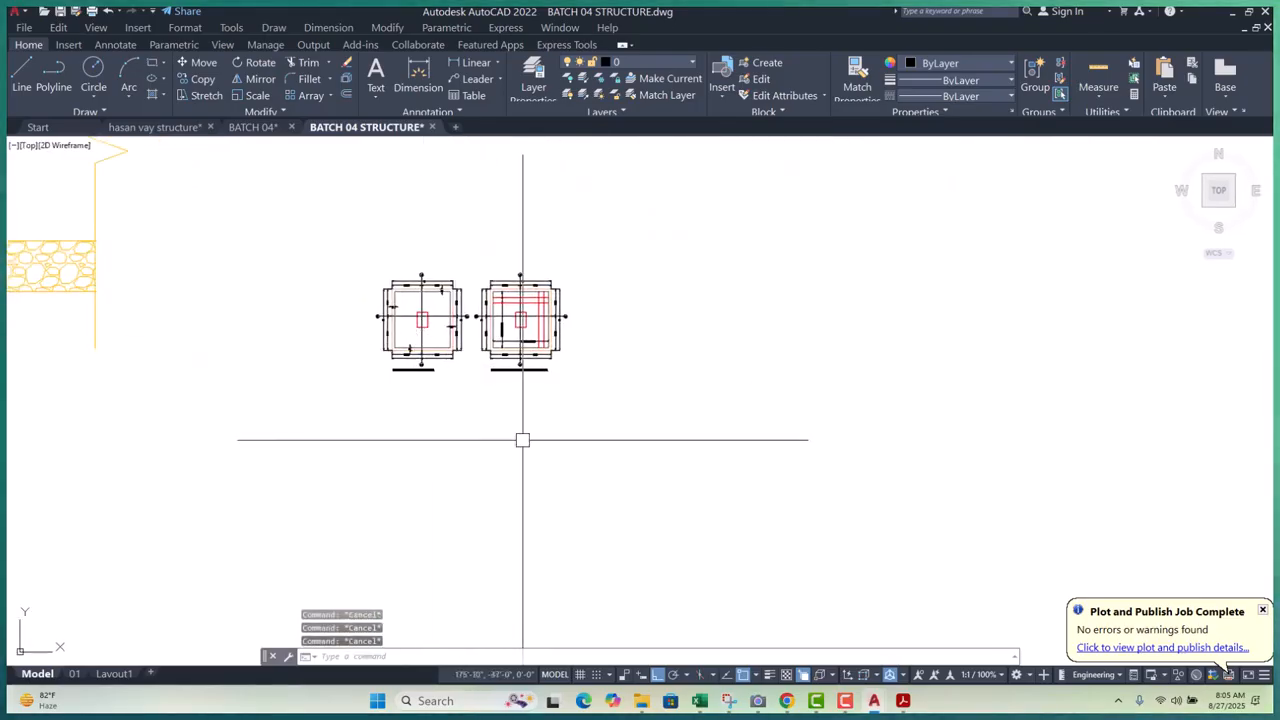
pyautogui.moveTo(522, 440); pyautogui.dragTo(518, 441, button='middle')
# - Place a vertical construction line (XL) through the footing's outer corner
pyautogui.write('XL')
pyautogui.press('Return')
pyautogui.write('V')
pyautogui.press('Return')
pyautogui.scroll(8, 431, 343)
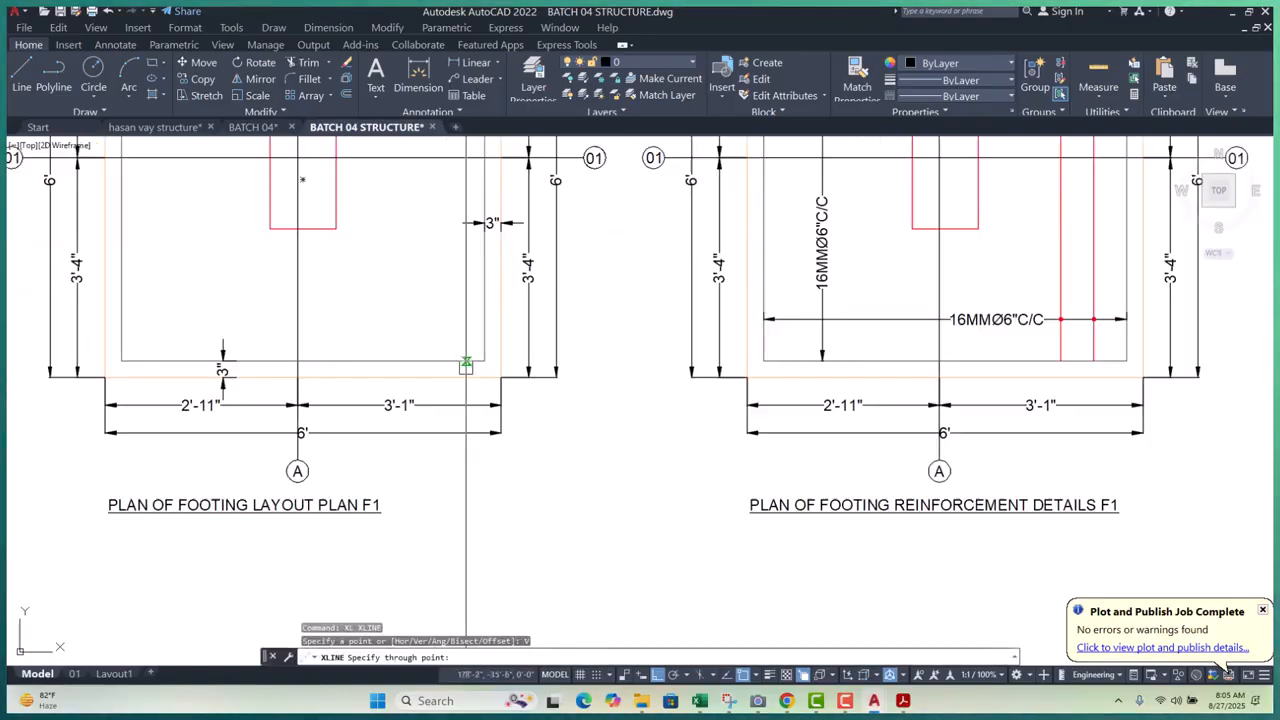
pyautogui.click(501, 374)
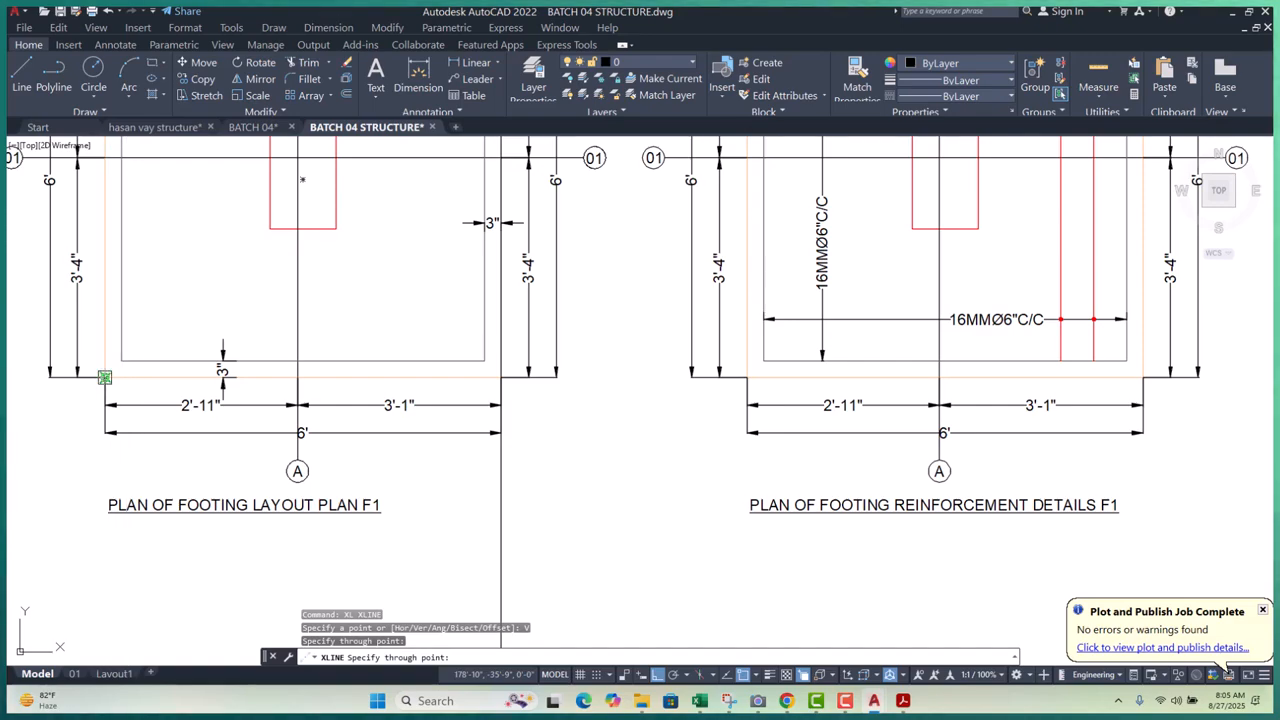
pyautogui.press('Escape')
pyautogui.press('Escape')
pyautogui.press('Escape')
pyautogui.scroll(-5, 391, 400)
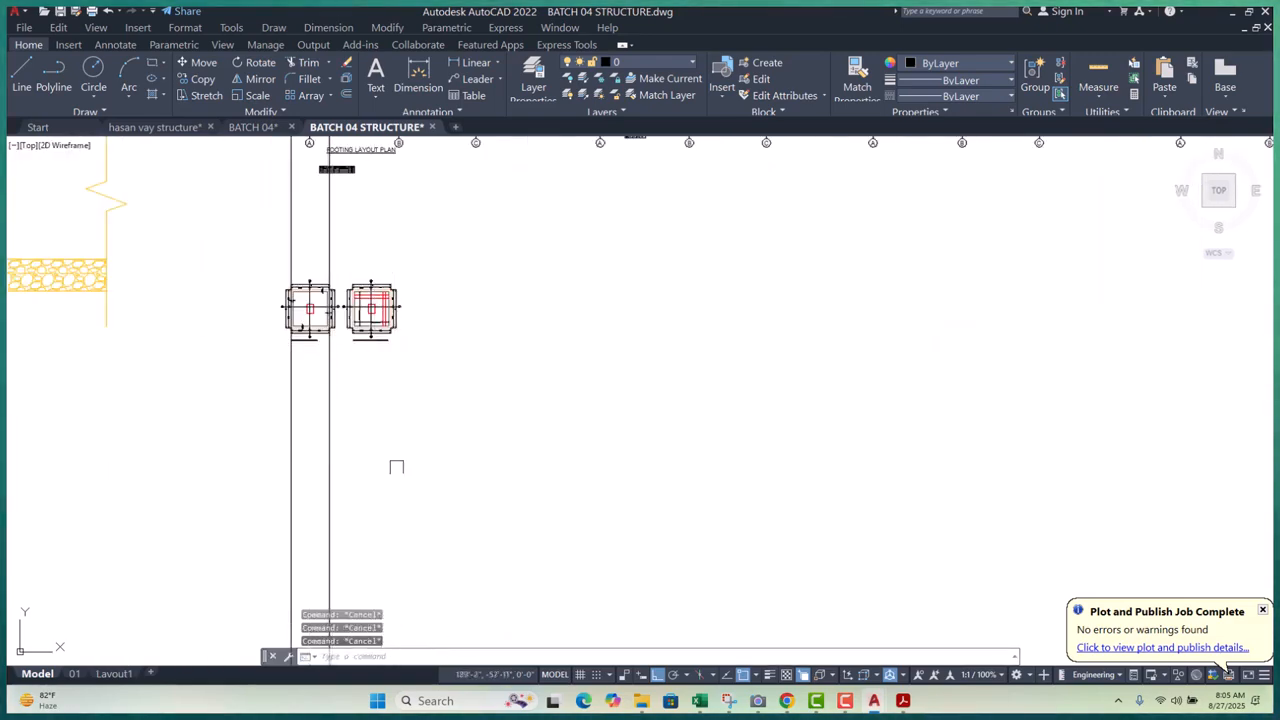
# - Draw a horizontal polyline below the footing details as the section's base line
pyautogui.write('pl')
pyautogui.press('Return')
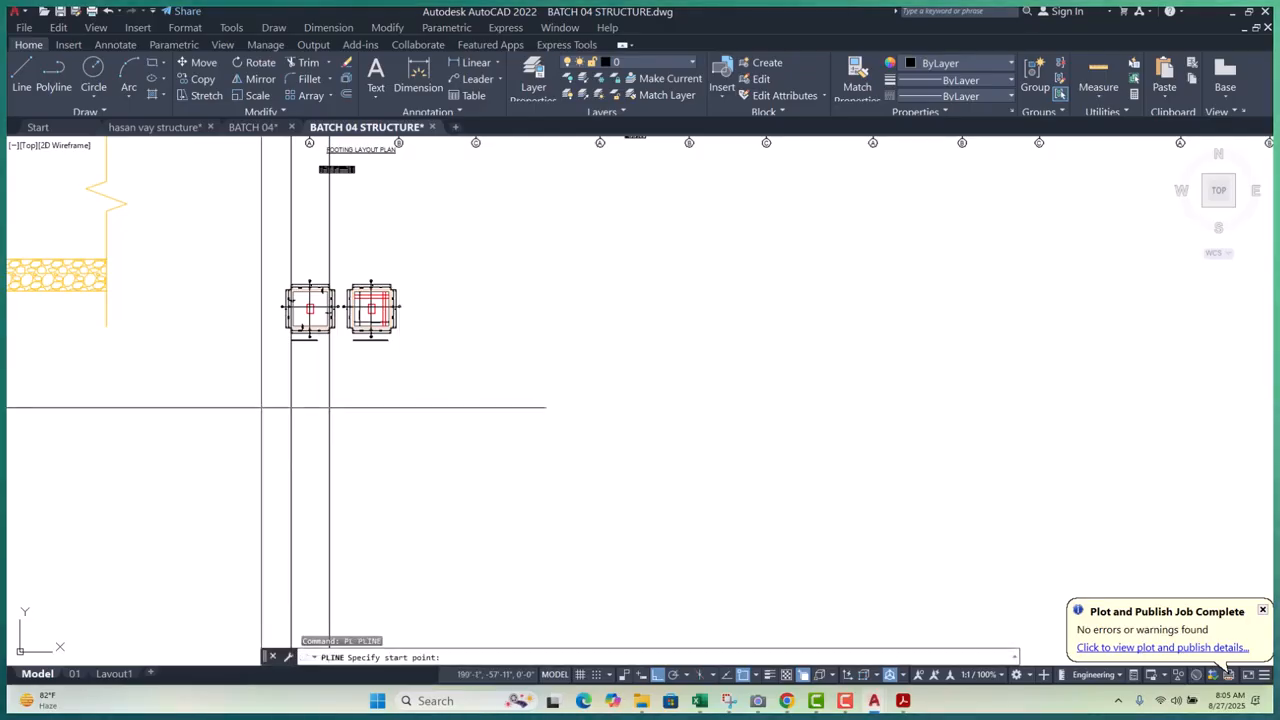
pyautogui.click(252, 408)
pyautogui.click(774, 449)
pyautogui.press('Escape')
pyautogui.press('Escape')
pyautogui.press('Escape')
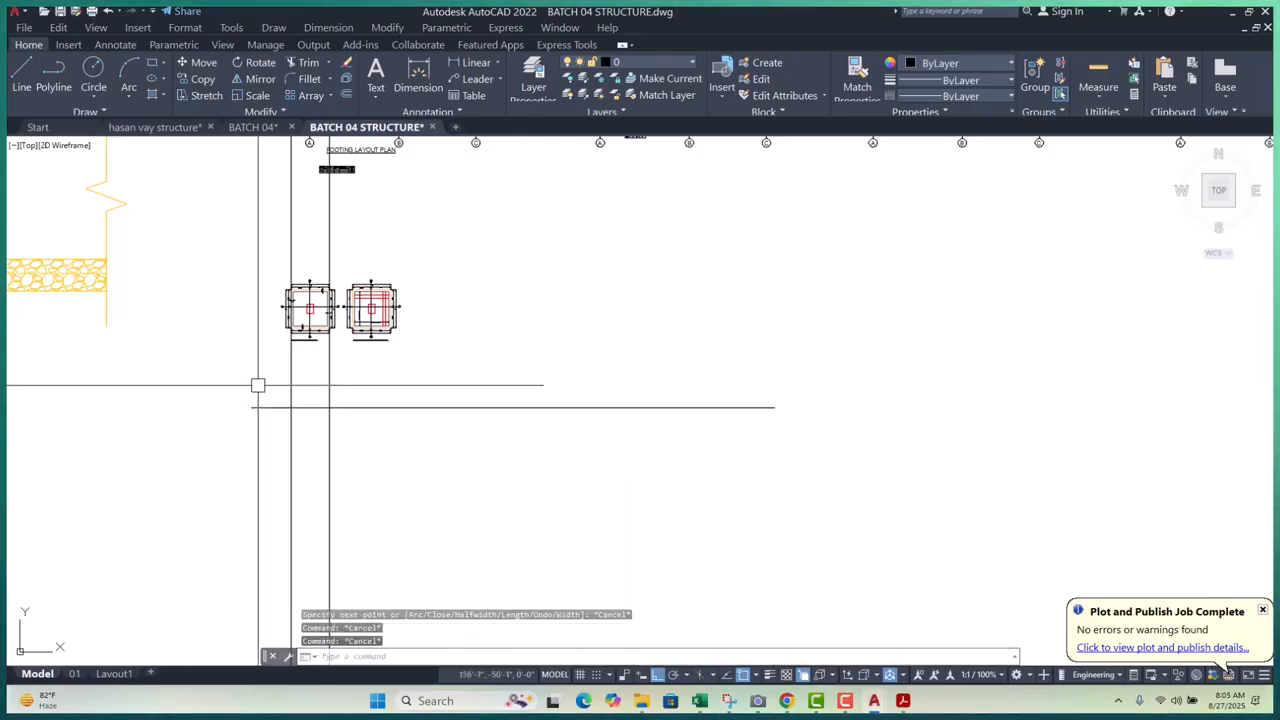
pyautogui.scroll(-3, 343, 443)
pyautogui.scroll(5, 346, 470)
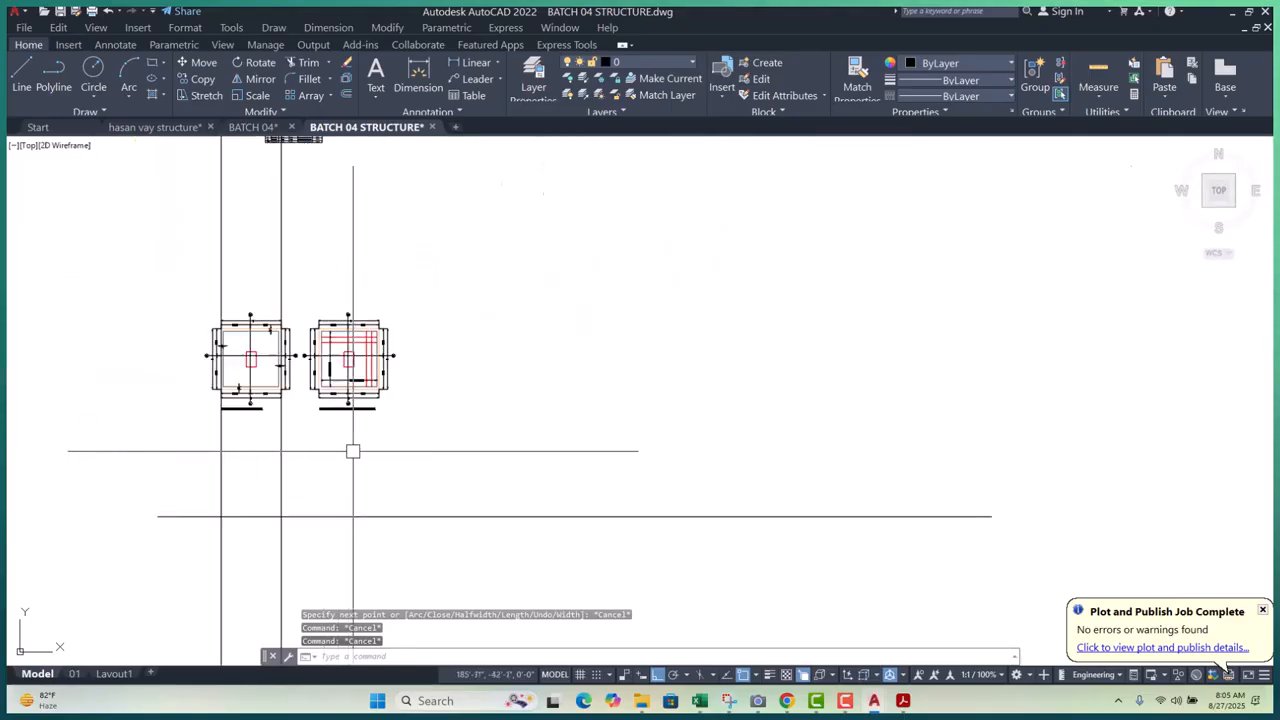
pyautogui.scroll(-4, 316, 461)
pyautogui.scroll(13, 290, 335)
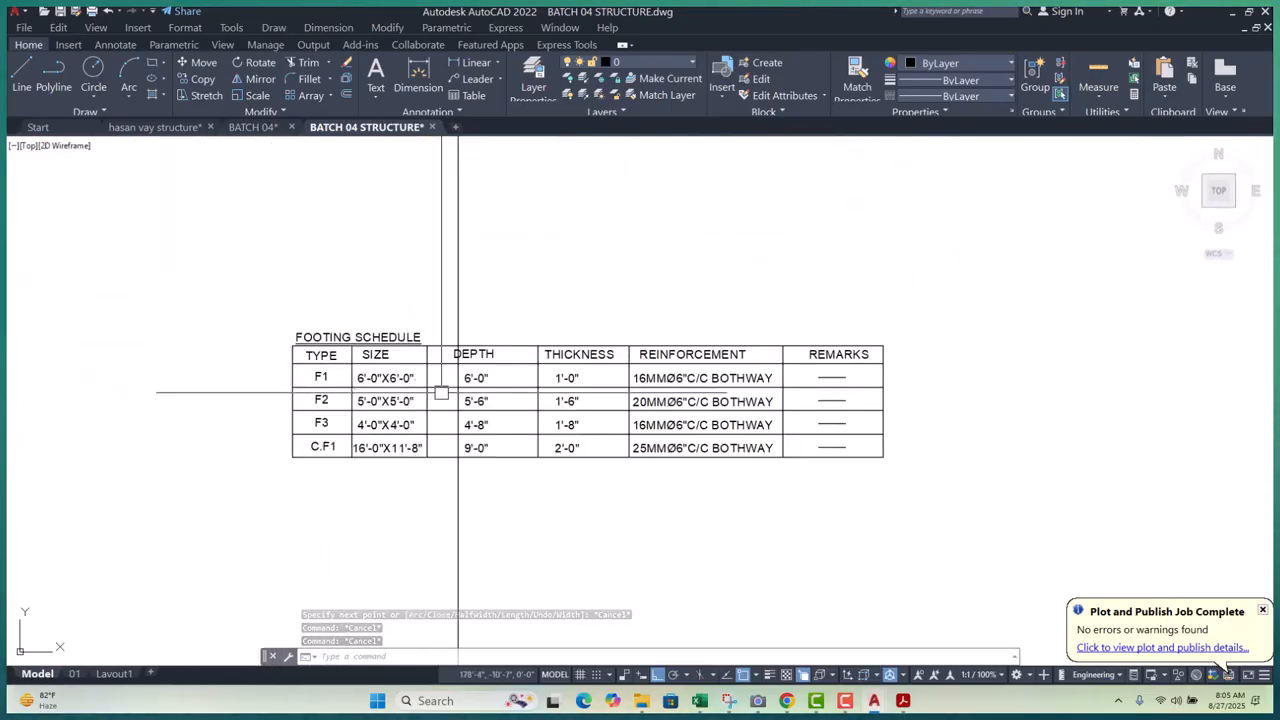
pyautogui.scroll(-6, 458, 345)
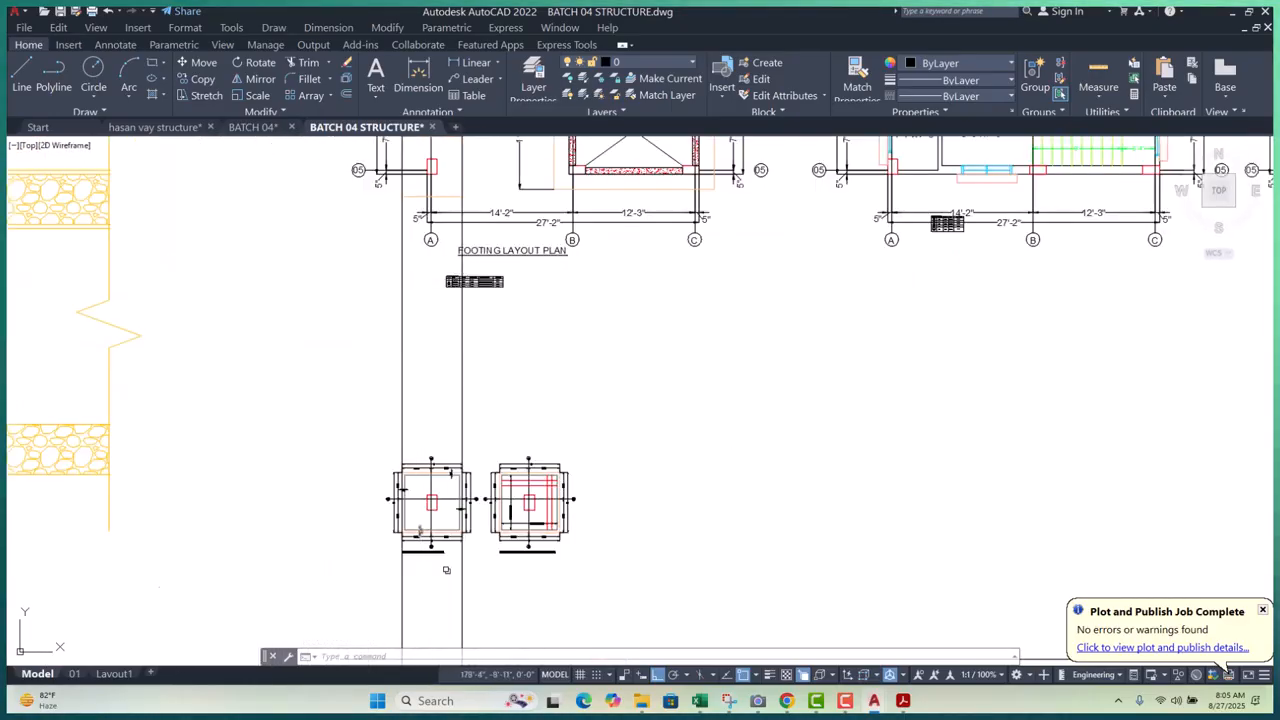
pyautogui.scroll(3, 461, 360)
pyautogui.scroll(5, 460, 380)
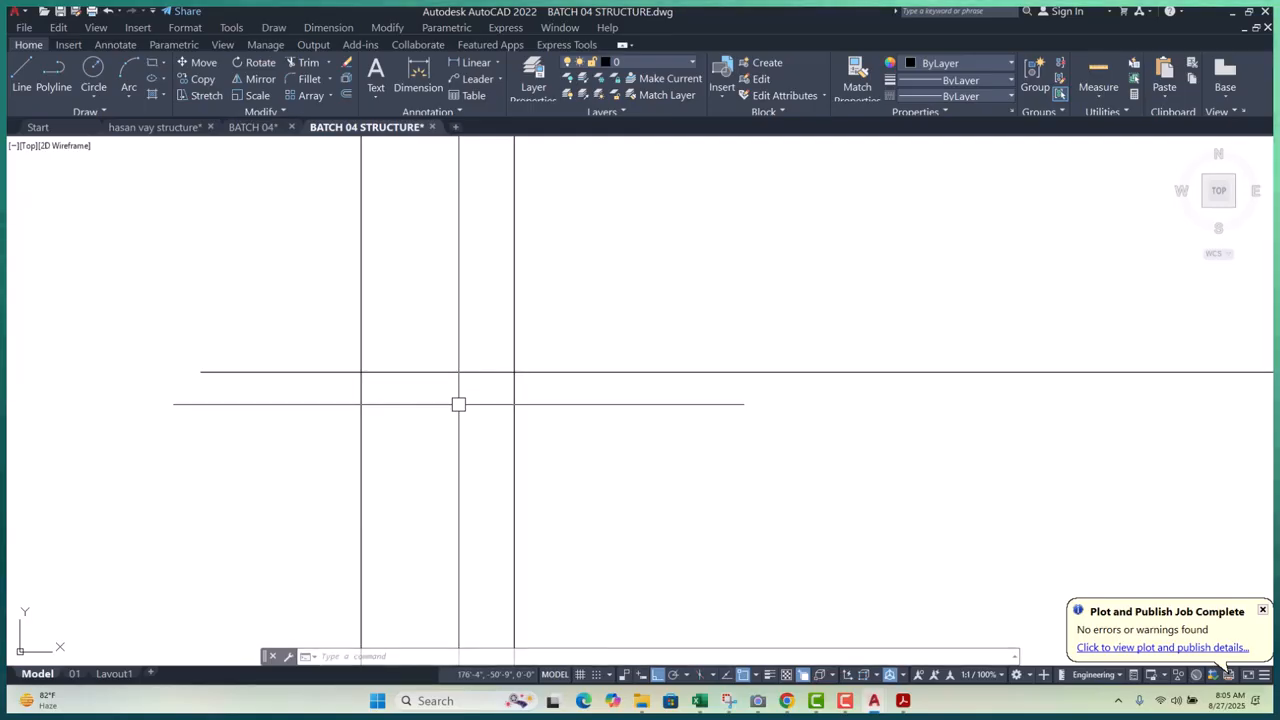
# - Offset a parallel copy of the base line just above it
pyautogui.write('o')
pyautogui.press('Return')
pyautogui.press('Return')
pyautogui.click(443, 373)
pyautogui.click(452, 337)
pyautogui.scroll(-10, 215, 445)
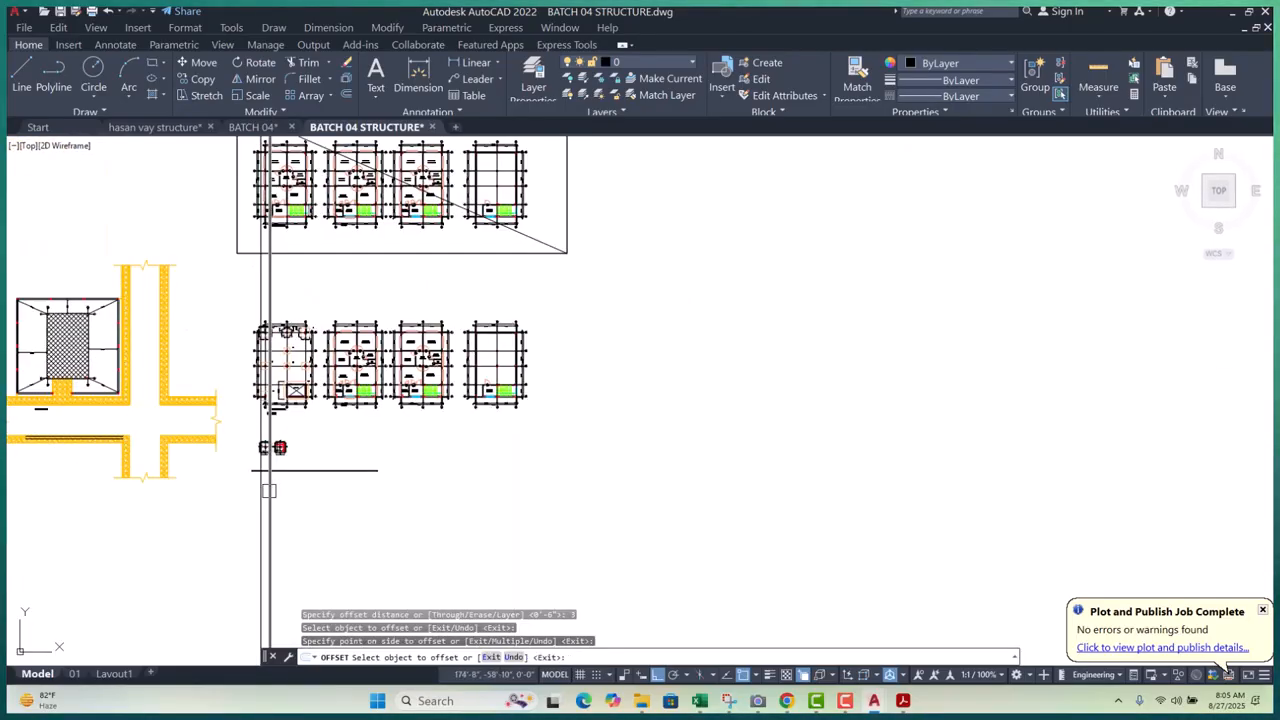
pyautogui.scroll(3, 287, 440)
pyautogui.scroll(2, 288, 440)
pyautogui.scroll(5, 185, 320)
pyautogui.scroll(5, 301, 368)
pyautogui.scroll(3, 430, 345)
pyautogui.scroll(-8, 431, 288)
pyautogui.scroll(8, 386, 554)
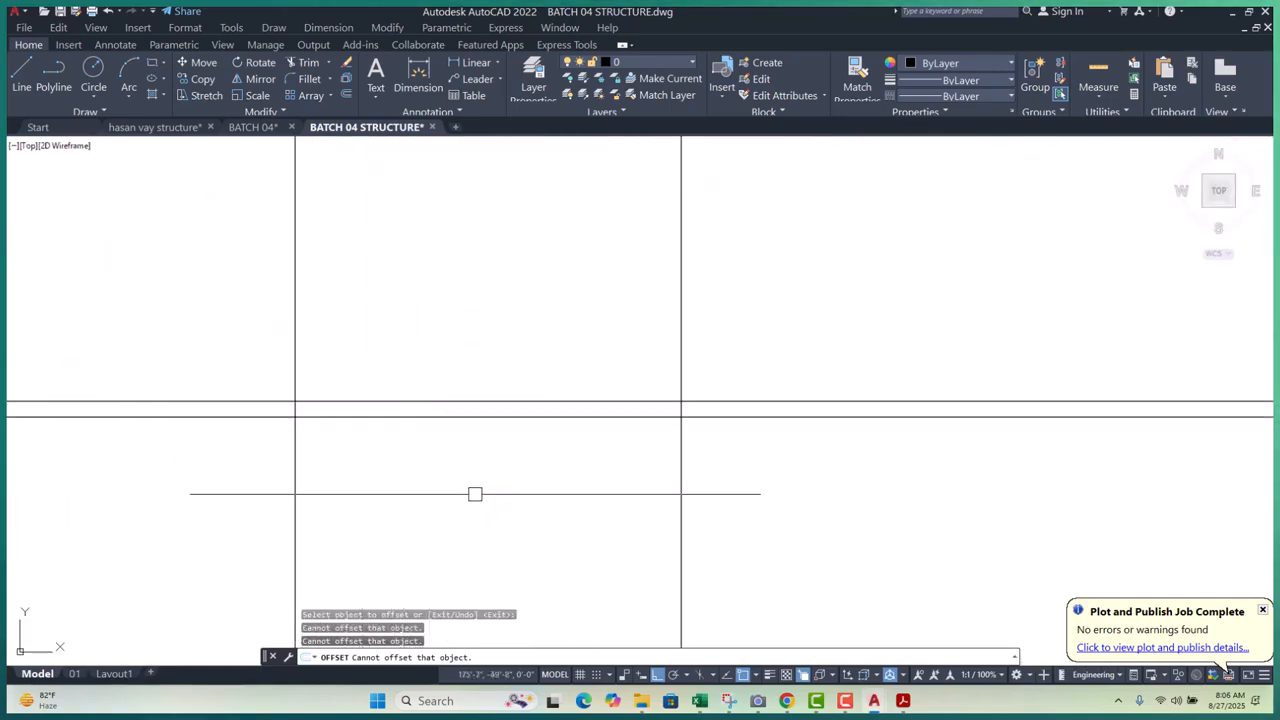
# - Set the offset distance to 12 for the base line
pyautogui.press('Return')
pyautogui.press('Return')
pyautogui.press('Return')
pyautogui.press('Return')
pyautogui.press('Return')
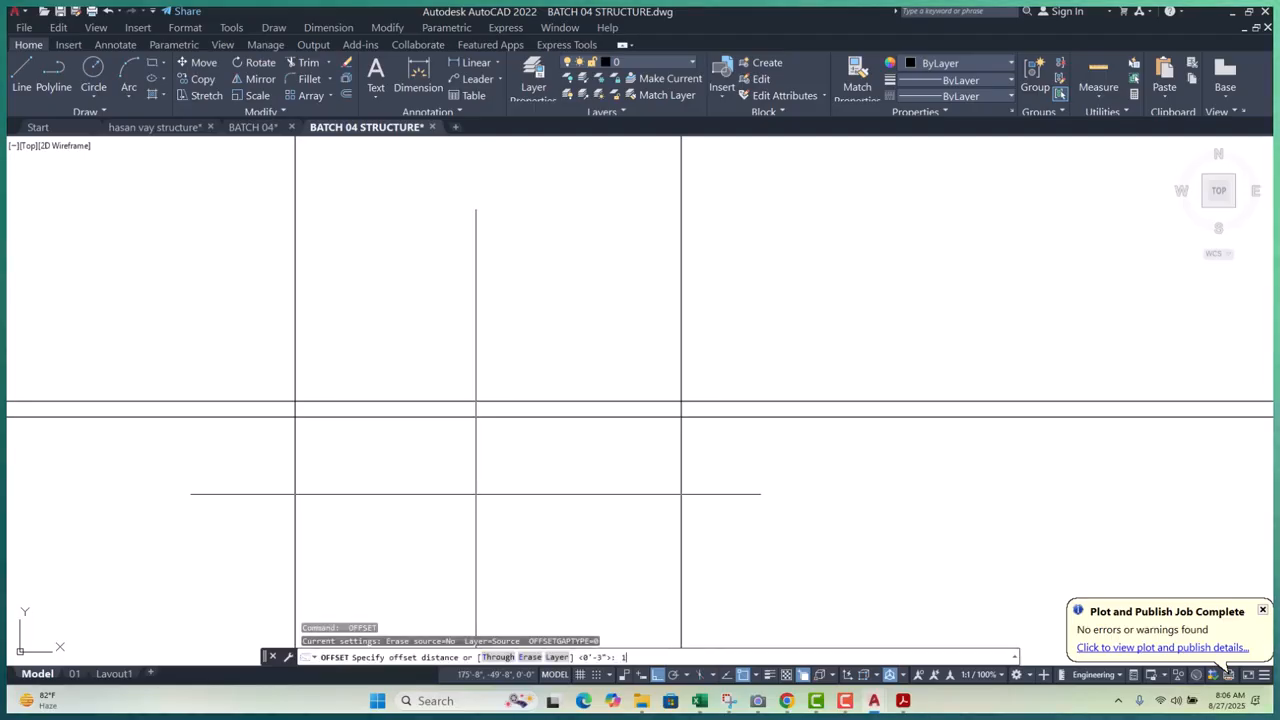
pyautogui.write('12')
pyautogui.press('Return')
pyautogui.scroll(-5, 310, 505)
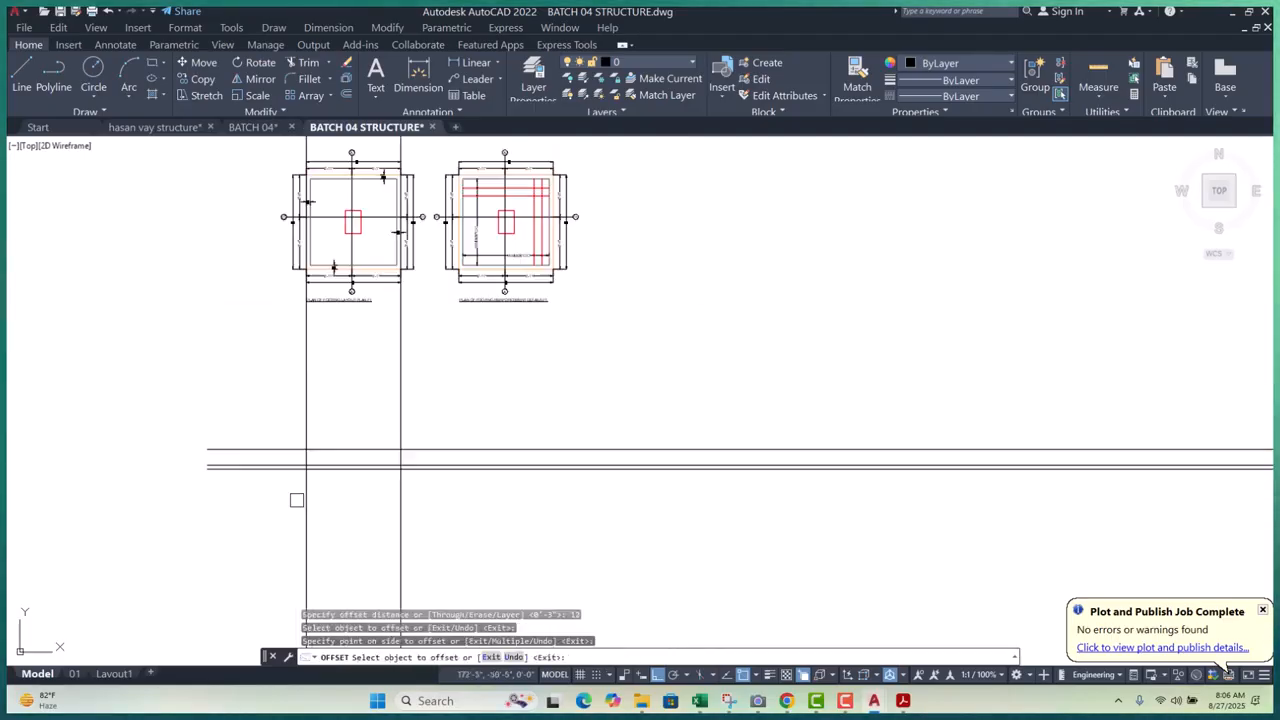
pyautogui.press('Escape')
pyautogui.press('Escape')
pyautogui.press('Escape')
pyautogui.scroll(3, 331, 517)
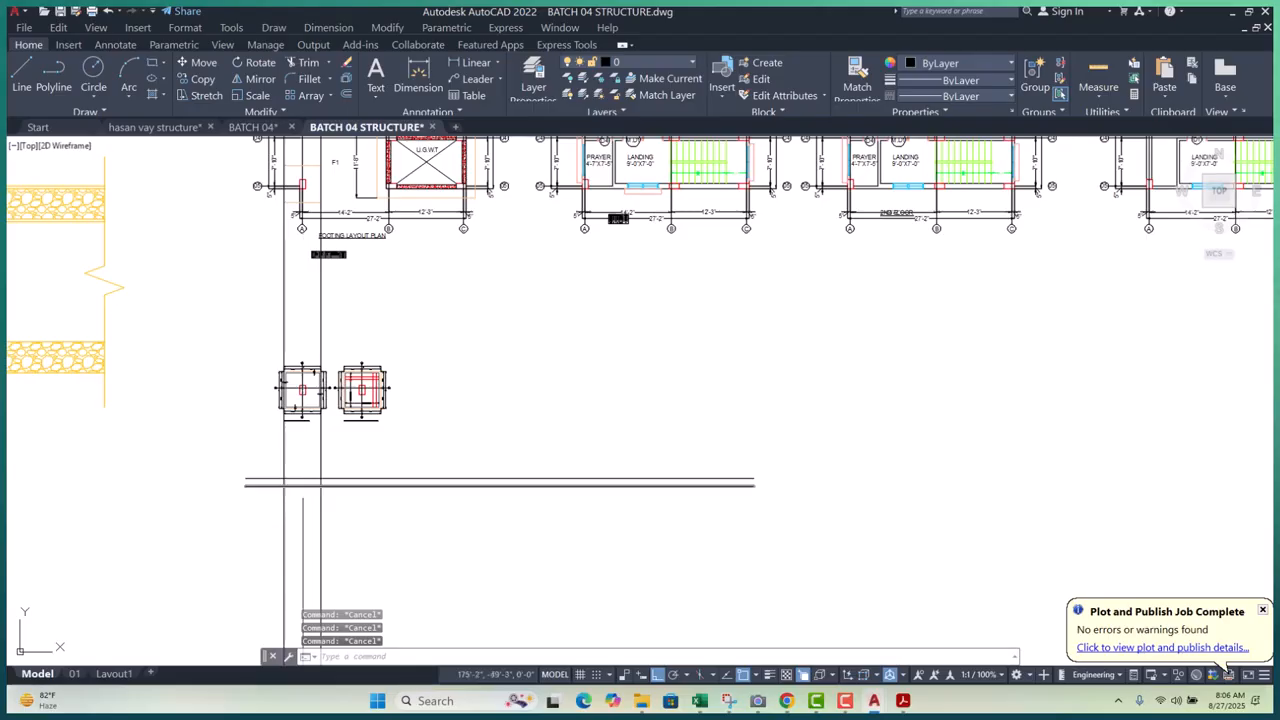
pyautogui.scroll(3, 315, 269)
pyautogui.scroll(3, 314, 229)
pyautogui.scroll(3, 385, 227)
pyautogui.scroll(-6, 449, 240)
pyautogui.scroll(5, 437, 462)
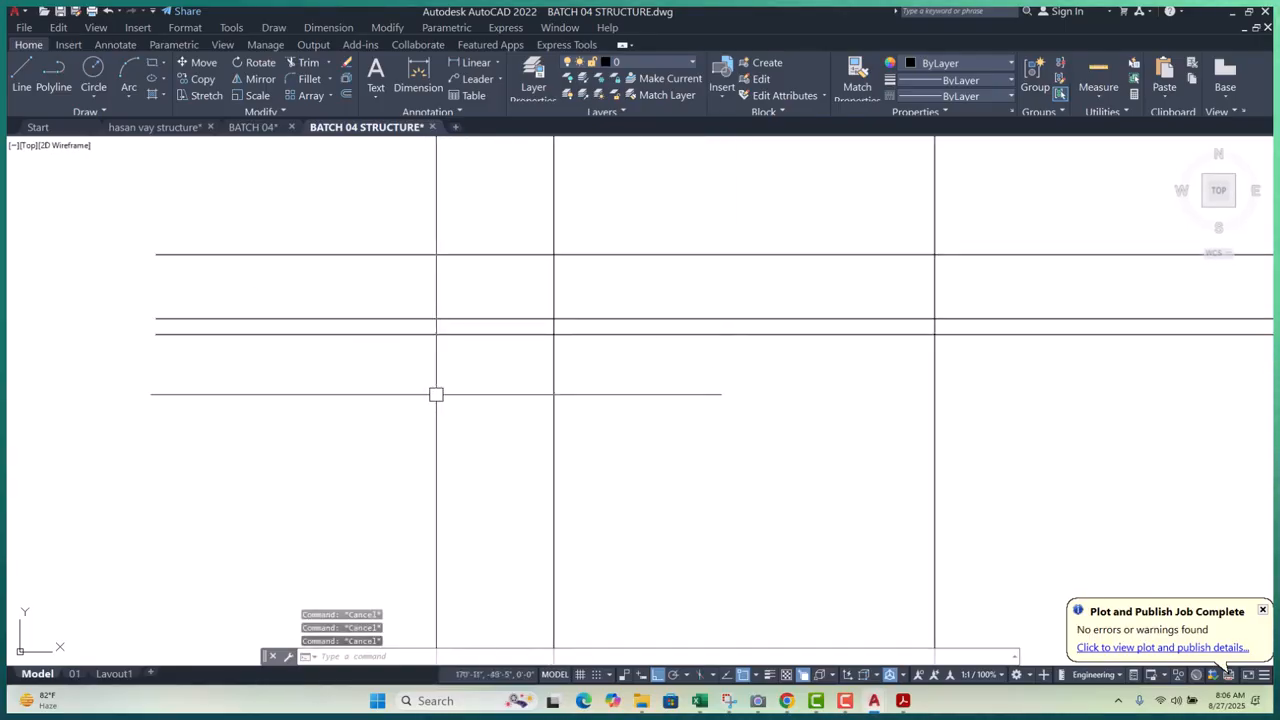
# - Offset the horizontal line 72 upward for the 6'-0" footing depth
pyautogui.write('o')
pyautogui.press('Return')
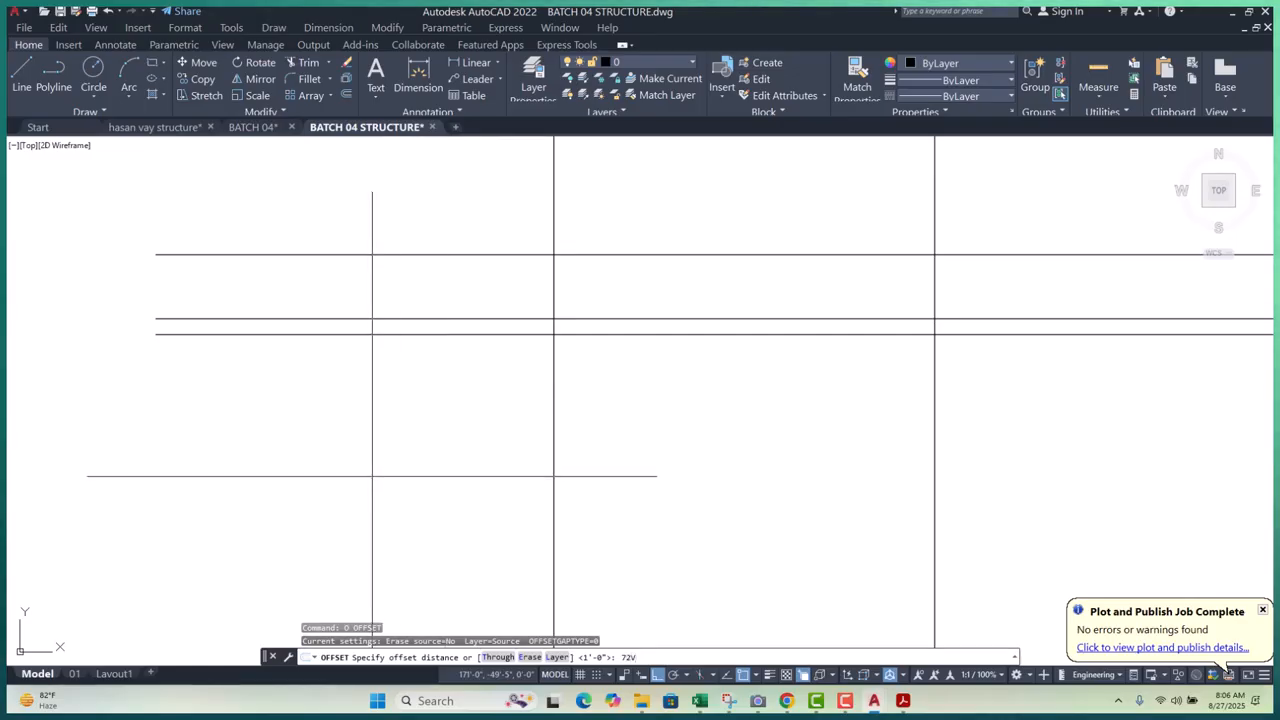
pyautogui.press('Escape')
pyautogui.press('Escape')
pyautogui.press('Escape')
pyautogui.press('Return')
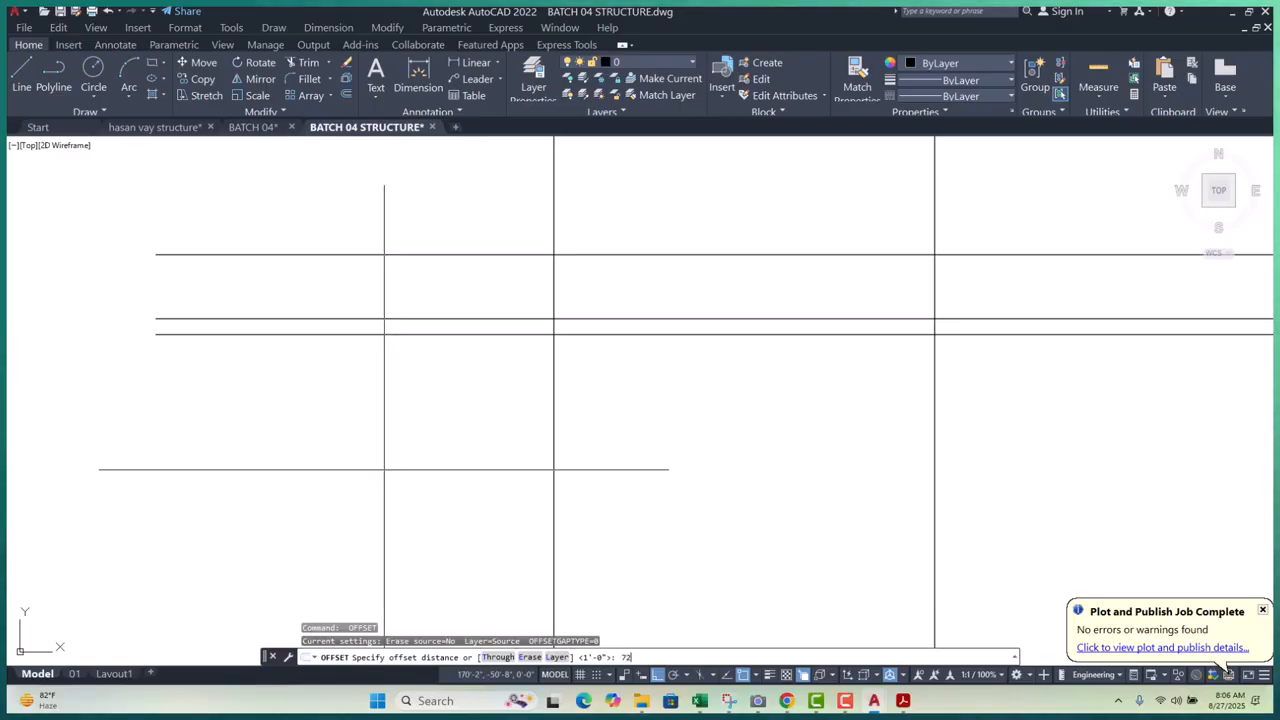
pyautogui.press('Return')
pyautogui.scroll(-6, 376, 474)
pyautogui.scroll(8, 328, 471)
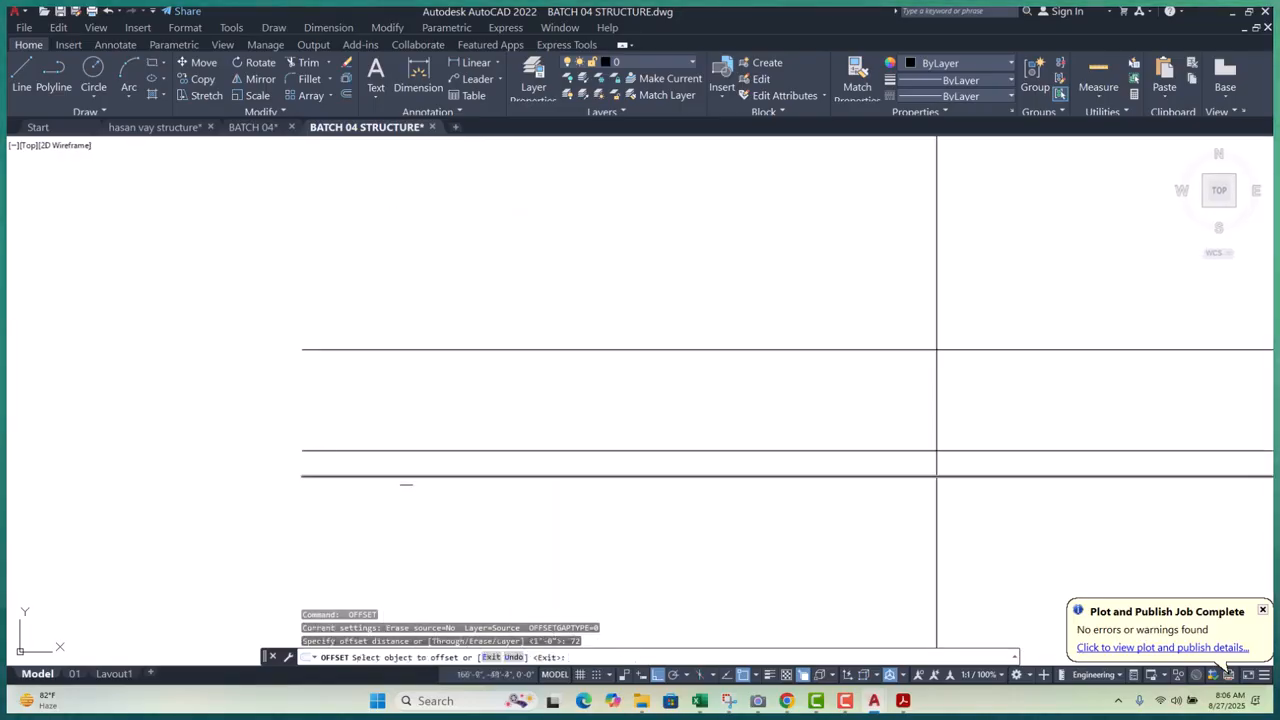
pyautogui.click(406, 478)
pyautogui.click(407, 447)
pyautogui.scroll(-8, 390, 495)
pyautogui.scroll(4, 470, 400)
pyautogui.press('Escape')
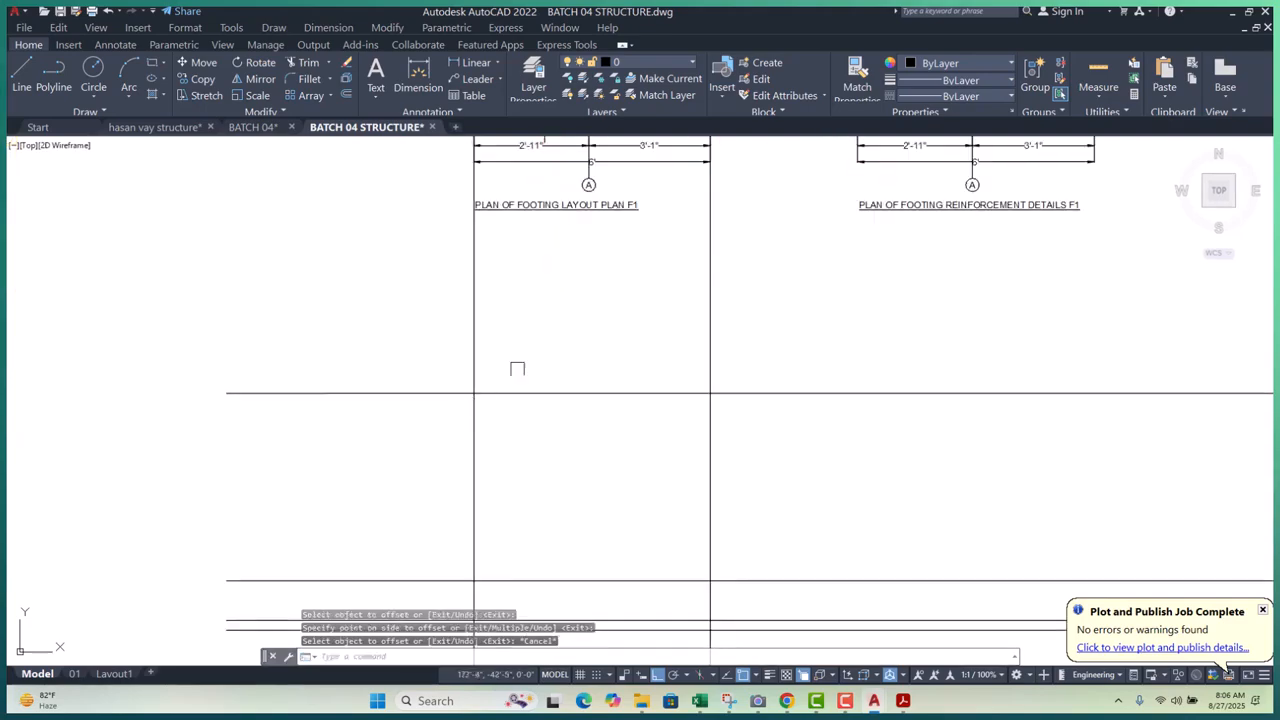
pyautogui.scroll(-8, 523, 409)
pyautogui.press('Escape')
pyautogui.press('Escape')
pyautogui.press('Escape')
pyautogui.scroll(4, 483, 440)
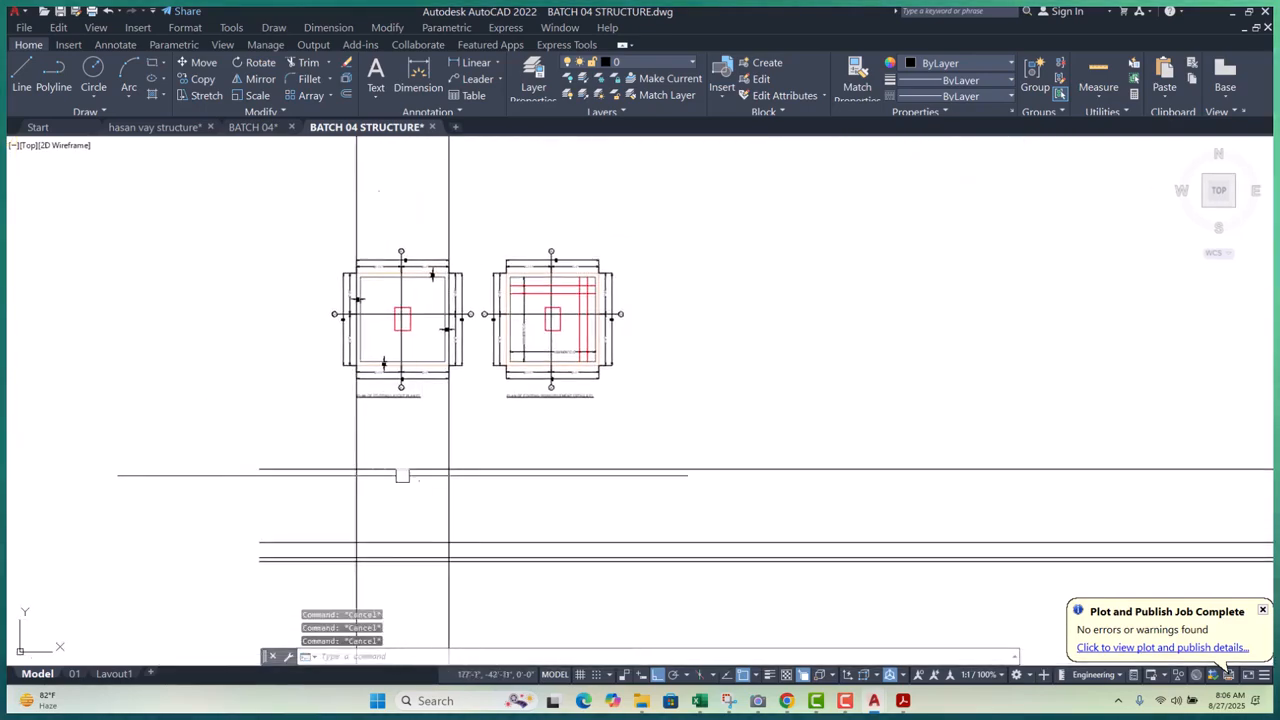
pyautogui.scroll(4, 350, 476)
pyautogui.scroll(-6, 479, 484)
pyautogui.scroll(-8, 479, 484)
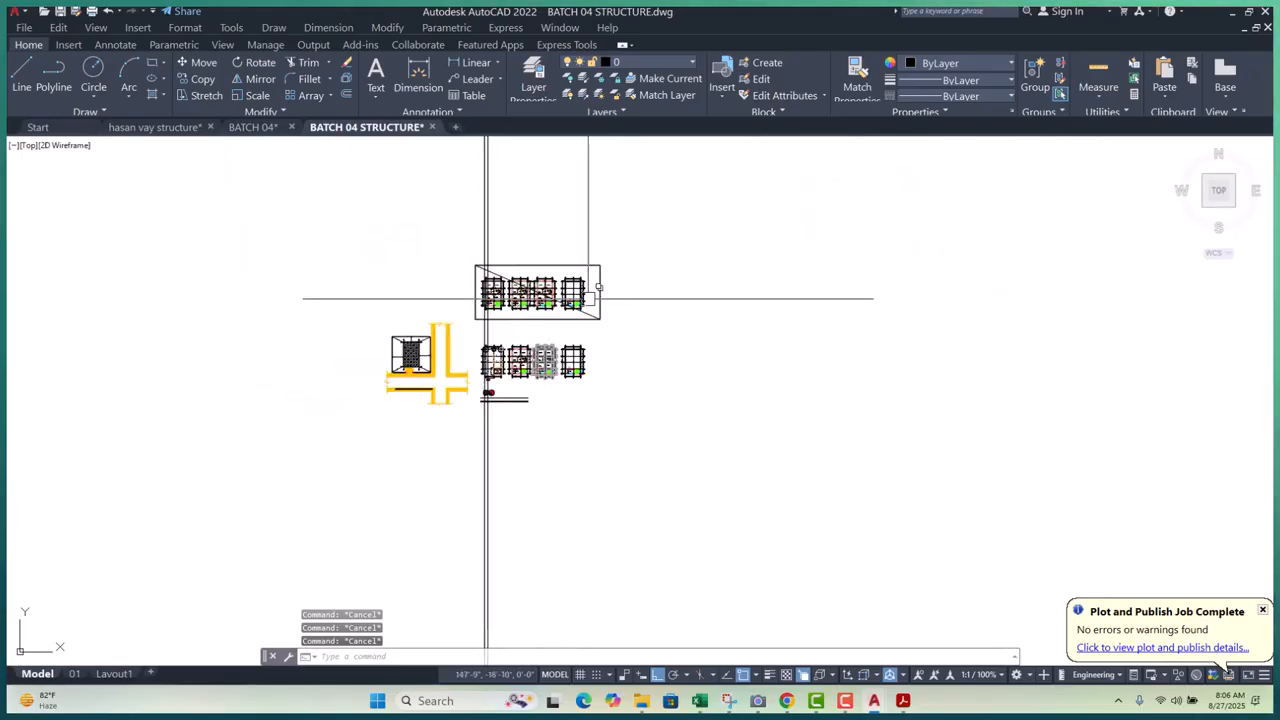
pyautogui.scroll(10, 487, 302)
pyautogui.scroll(-4, 450, 398)
pyautogui.scroll(6, 450, 398)
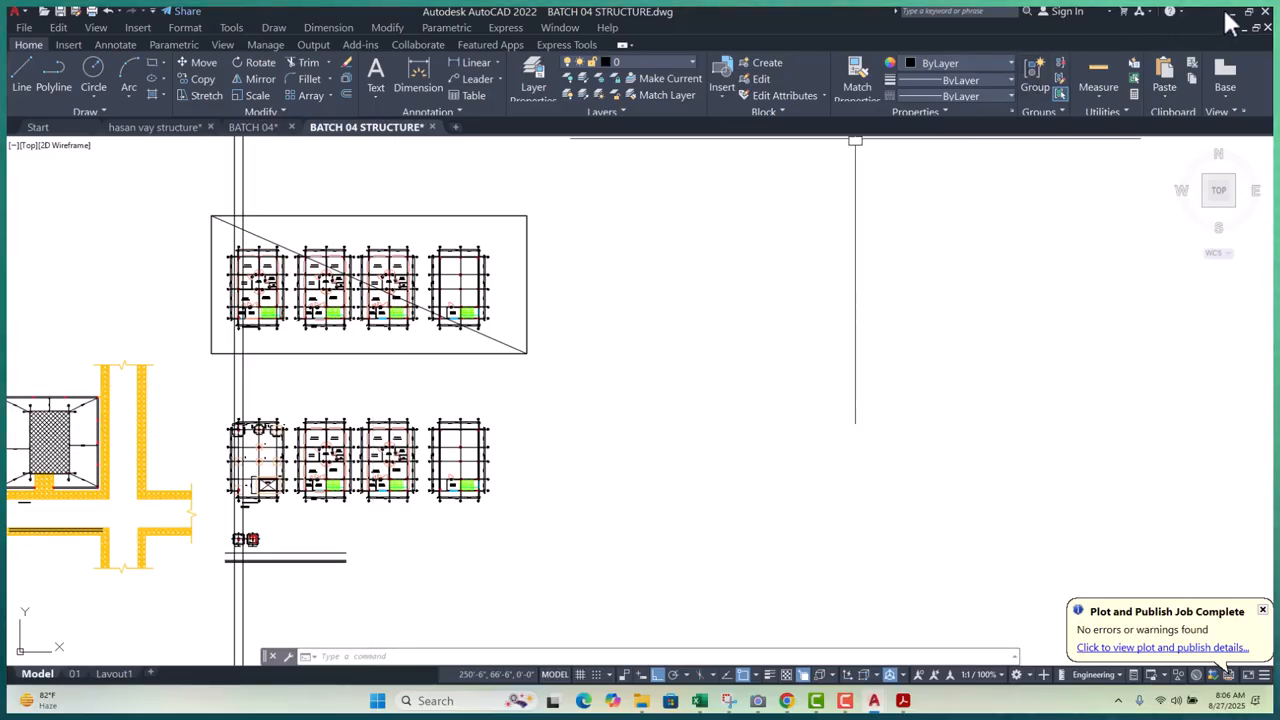
pyautogui.click(262, 128)
pyautogui.scroll(6, 350, 352)
pyautogui.scroll(10, 191, 376)
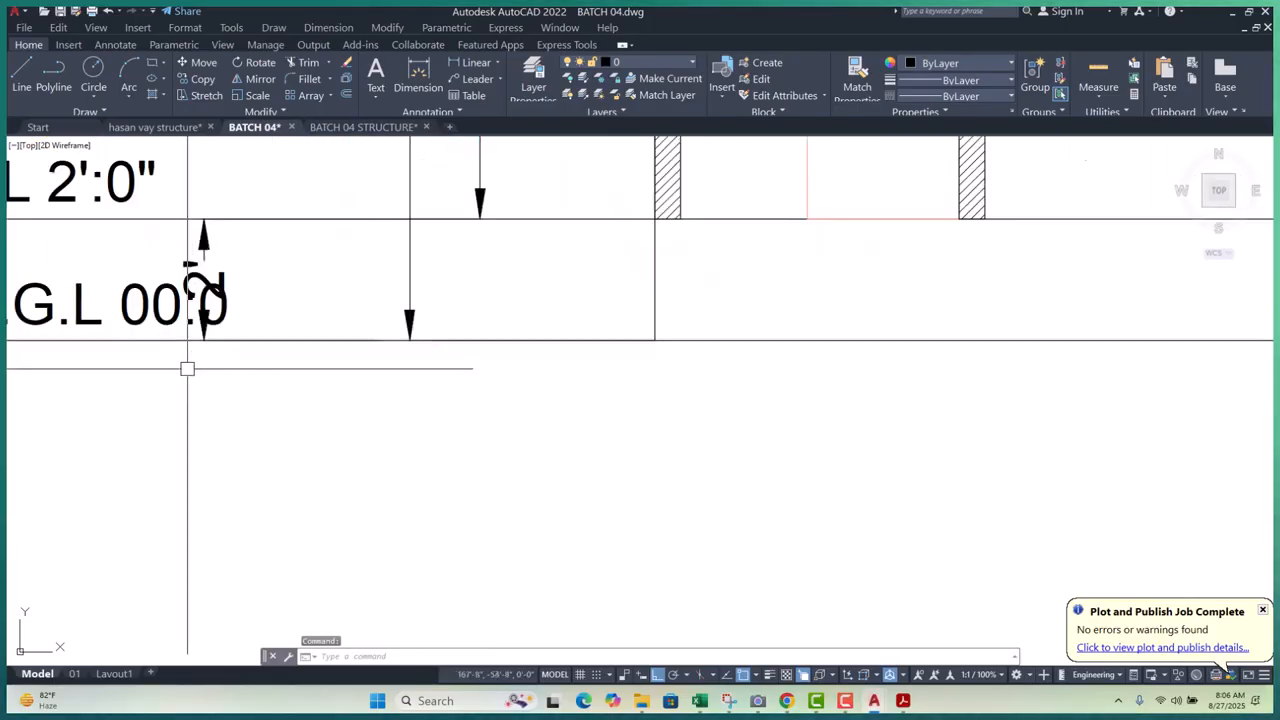
pyautogui.click(452, 60)
pyautogui.click(334, 408)
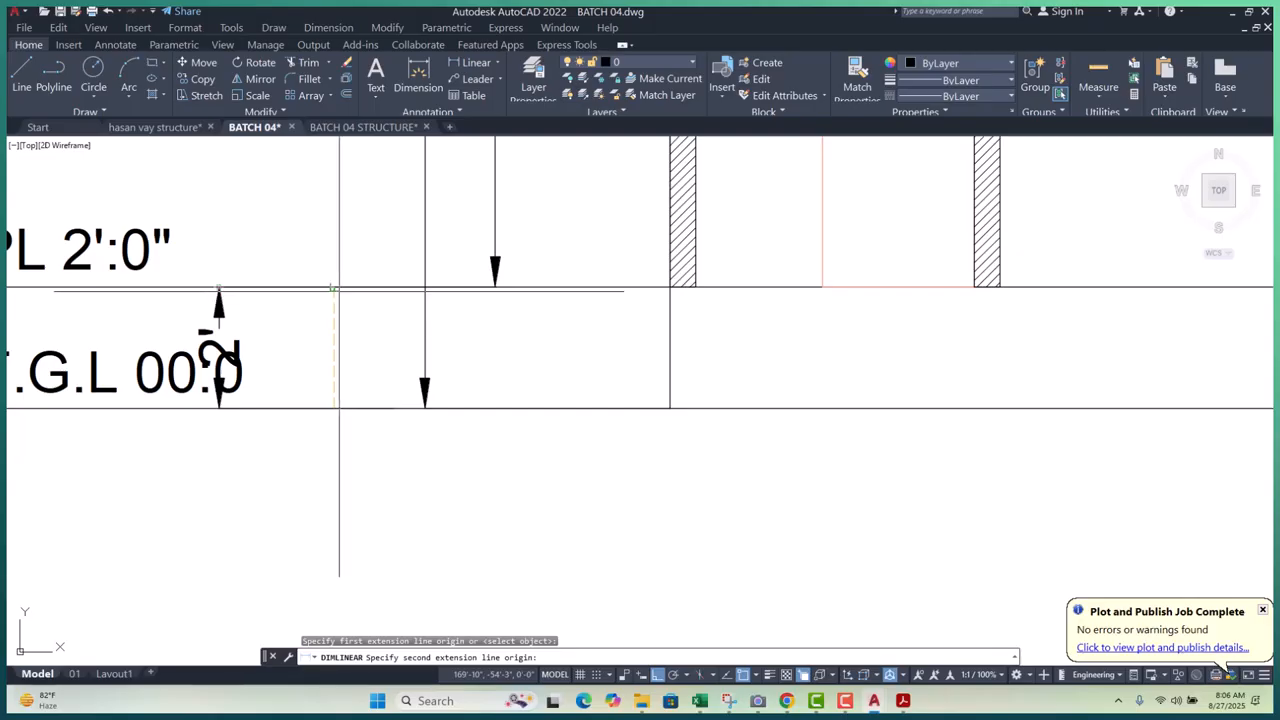
pyautogui.click(336, 288)
pyautogui.scroll(-4, 332, 315)
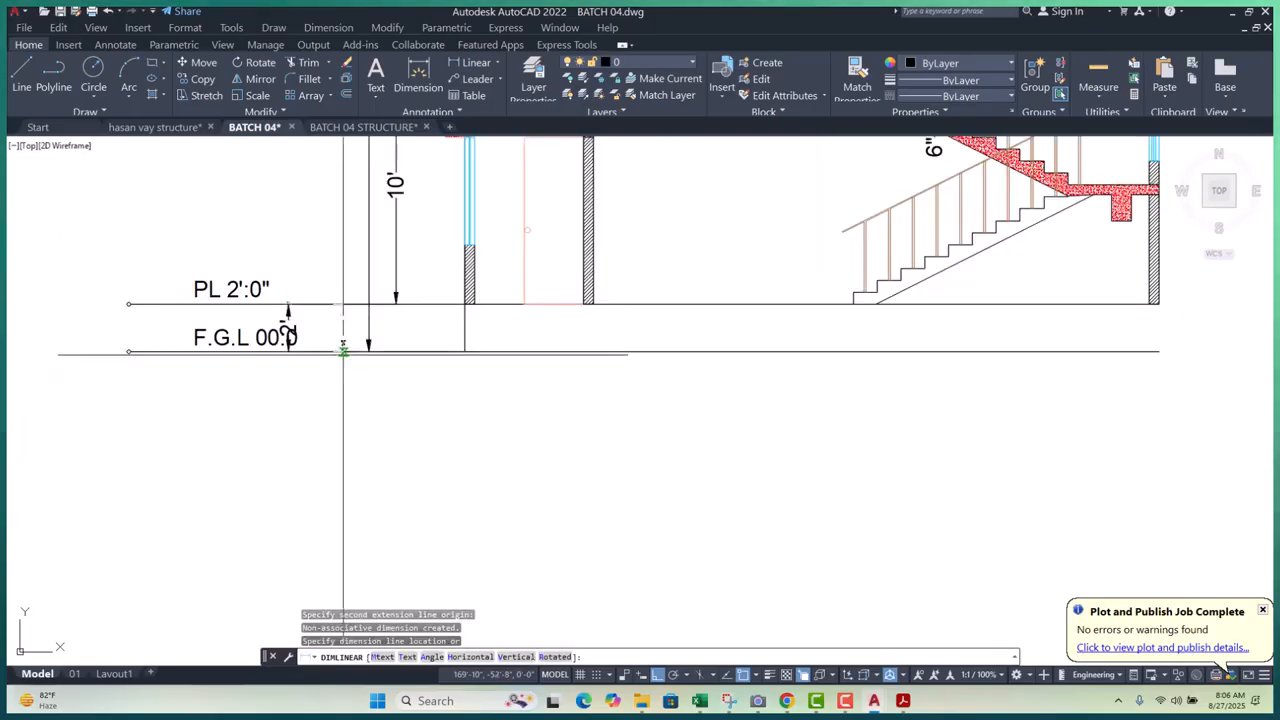
pyautogui.press('Escape')
pyautogui.press('Escape')
pyautogui.press('Escape')
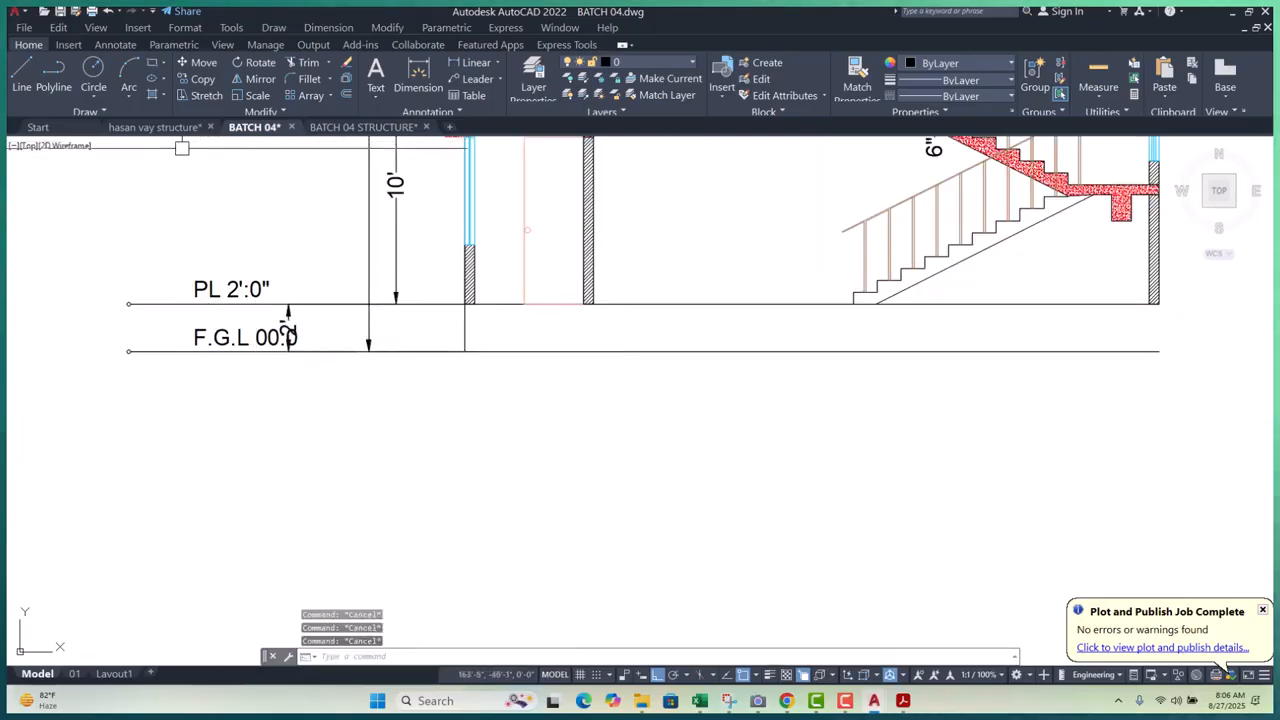
pyautogui.click(363, 127)
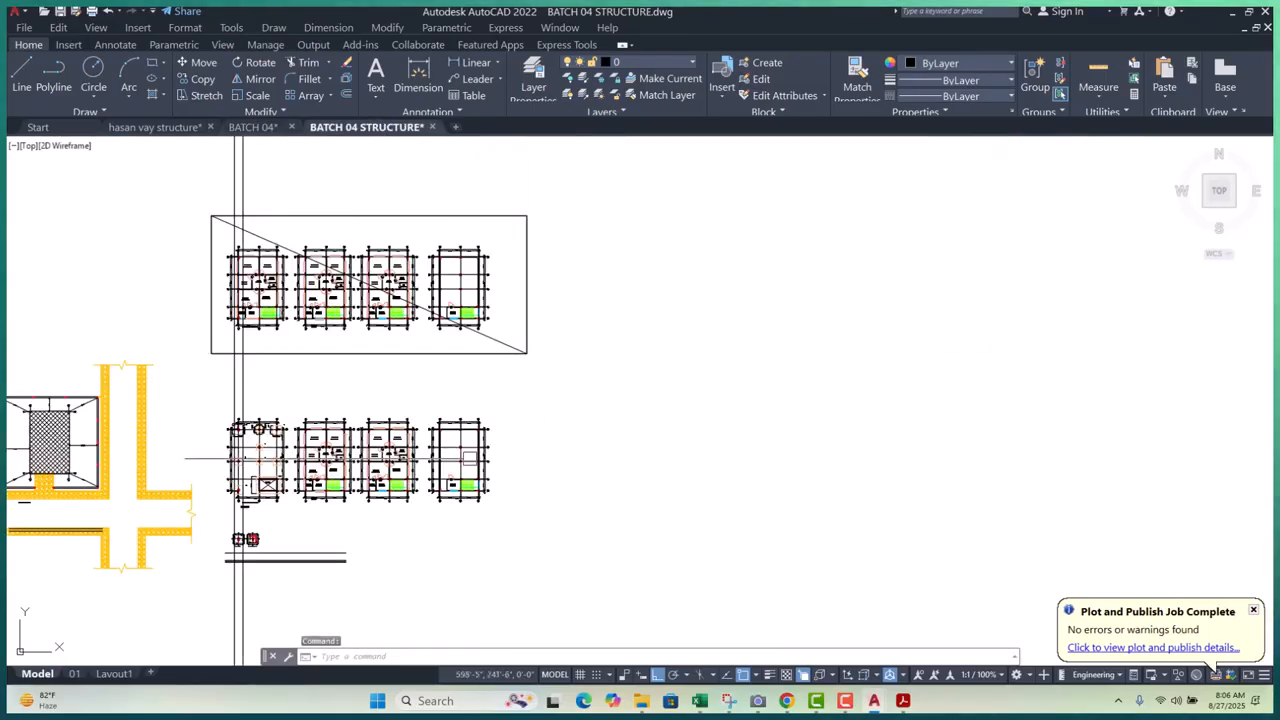
# - Offset the bottom horizontal line 2' upward
pyautogui.scroll(10, 268, 533)
pyautogui.press('Escape')
pyautogui.press('Escape')
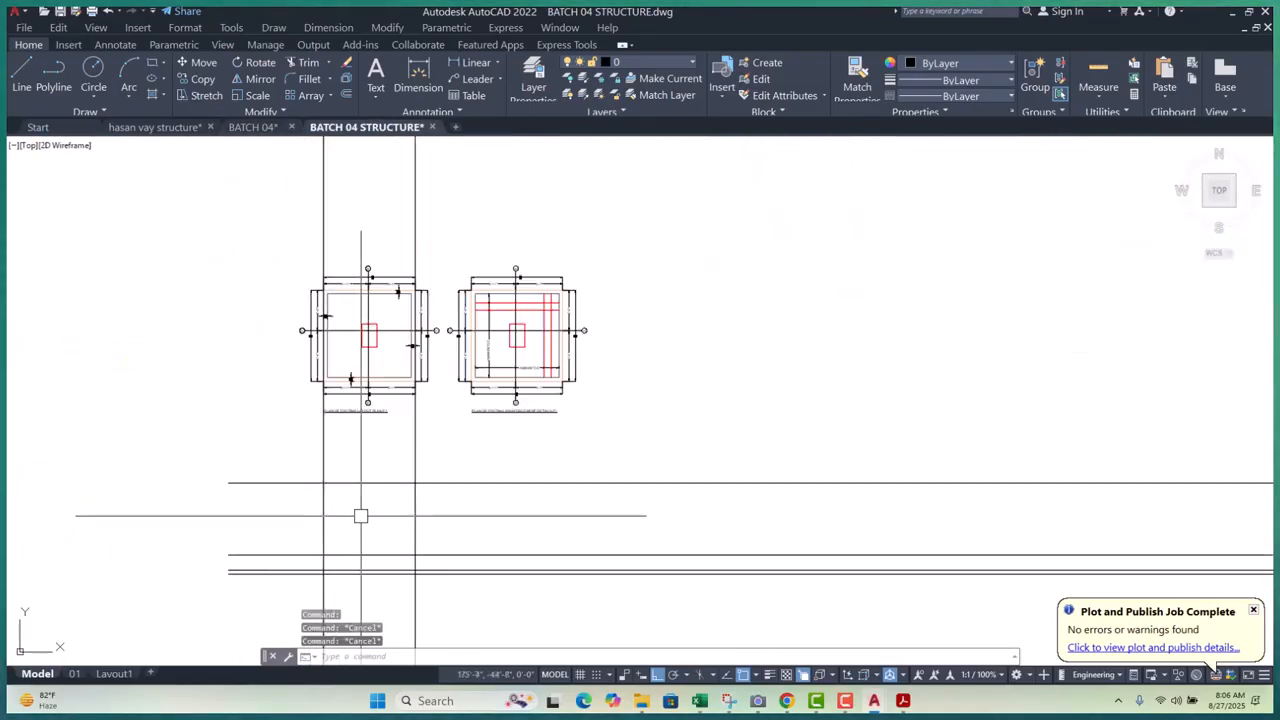
pyautogui.write('o')
pyautogui.press('Return')
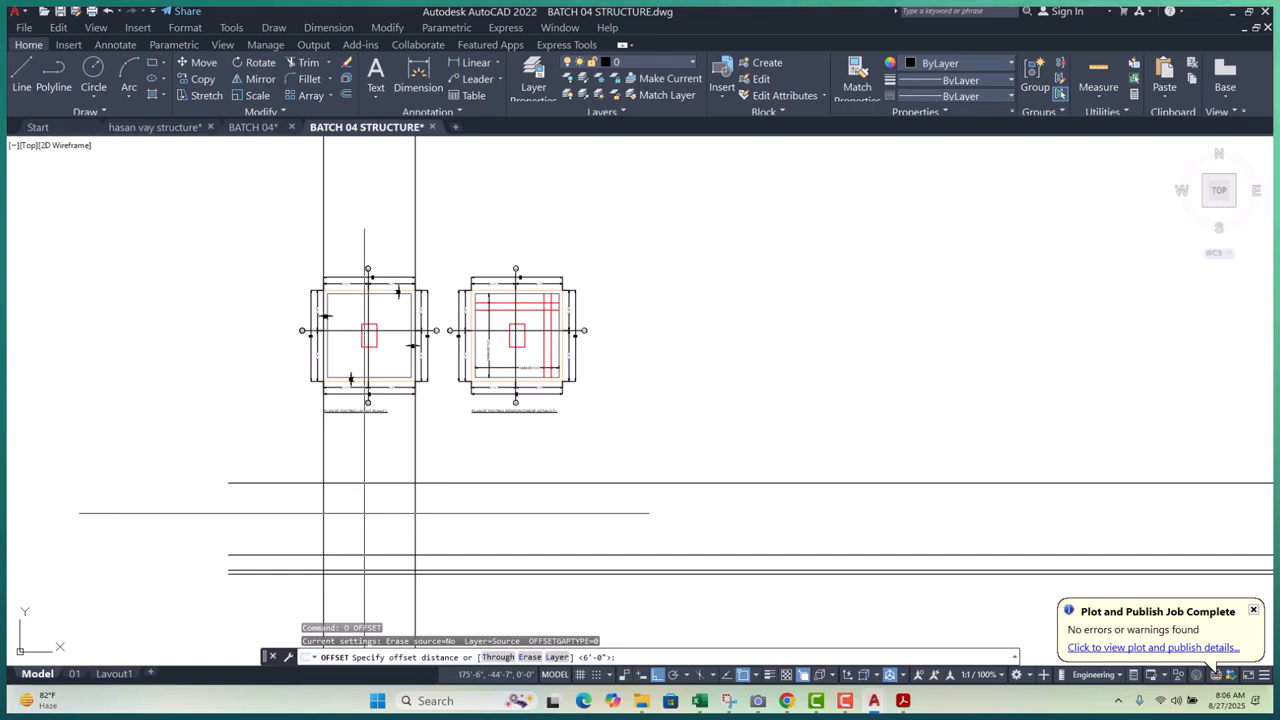
pyautogui.write("2'")
pyautogui.press('Return')
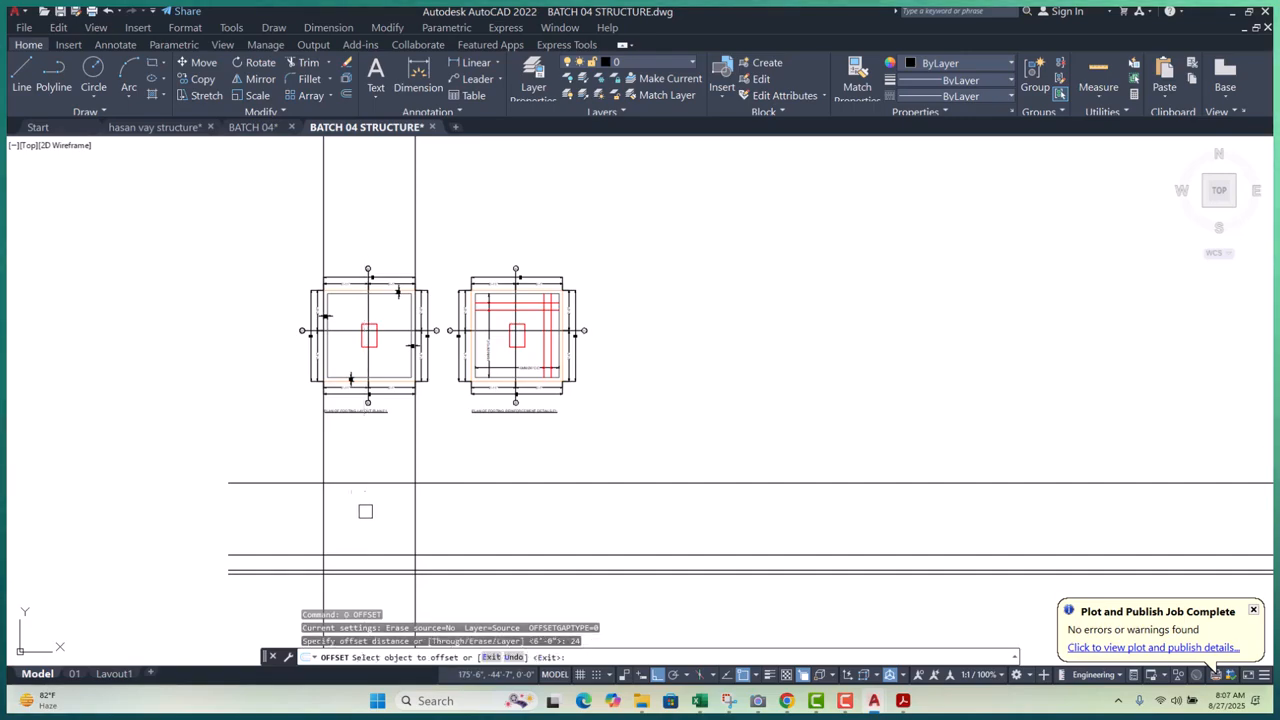
pyautogui.click(347, 481)
pyautogui.click(358, 463)
pyautogui.press('Escape')
# - Trim both vertical pedestal lines where they extend below the bottom horizontal line
pyautogui.moveTo(361, 480); pyautogui.dragTo(374, 403, button='middle')
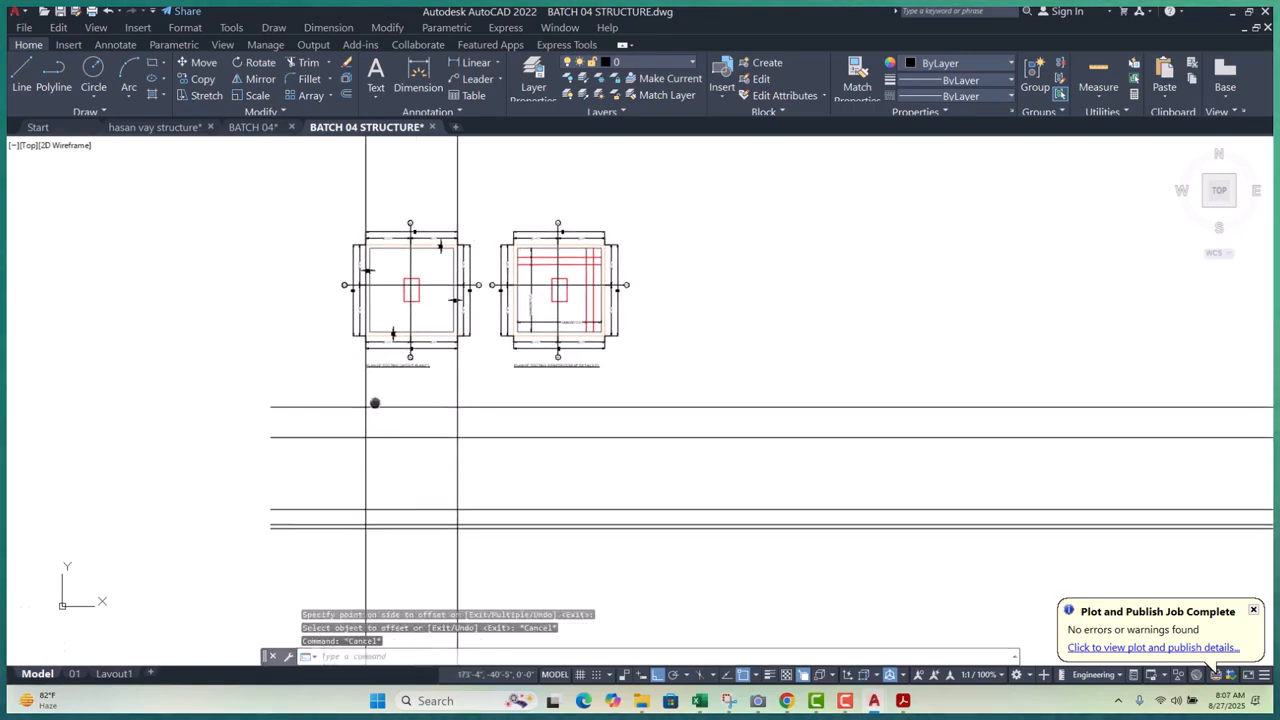
pyautogui.moveTo(400, 508); pyautogui.dragTo(423, 443, button='middle')
pyautogui.press('Escape')
pyautogui.press('Escape')
pyautogui.press('Escape')
pyautogui.scroll(4, 342, 480)
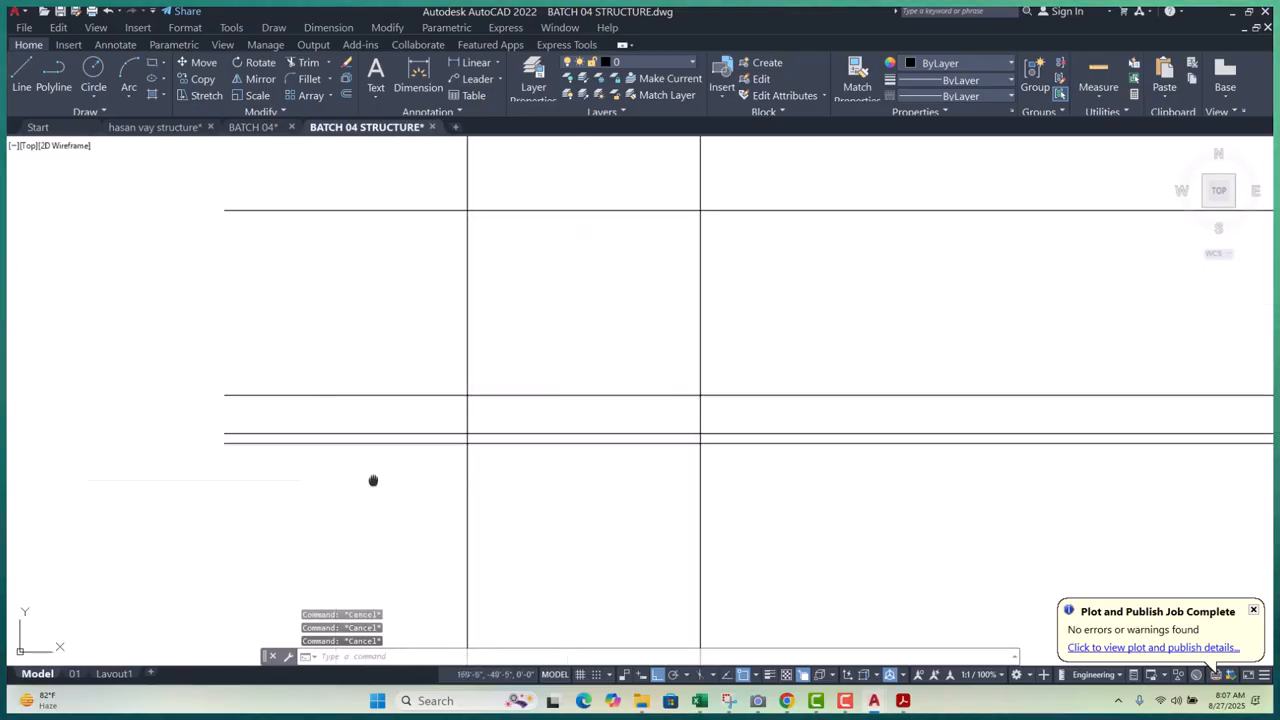
pyautogui.moveTo(373, 480); pyautogui.dragTo(425, 477, button='middle')
pyautogui.moveTo(650, 483); pyautogui.dragTo(586, 482, button='middle')
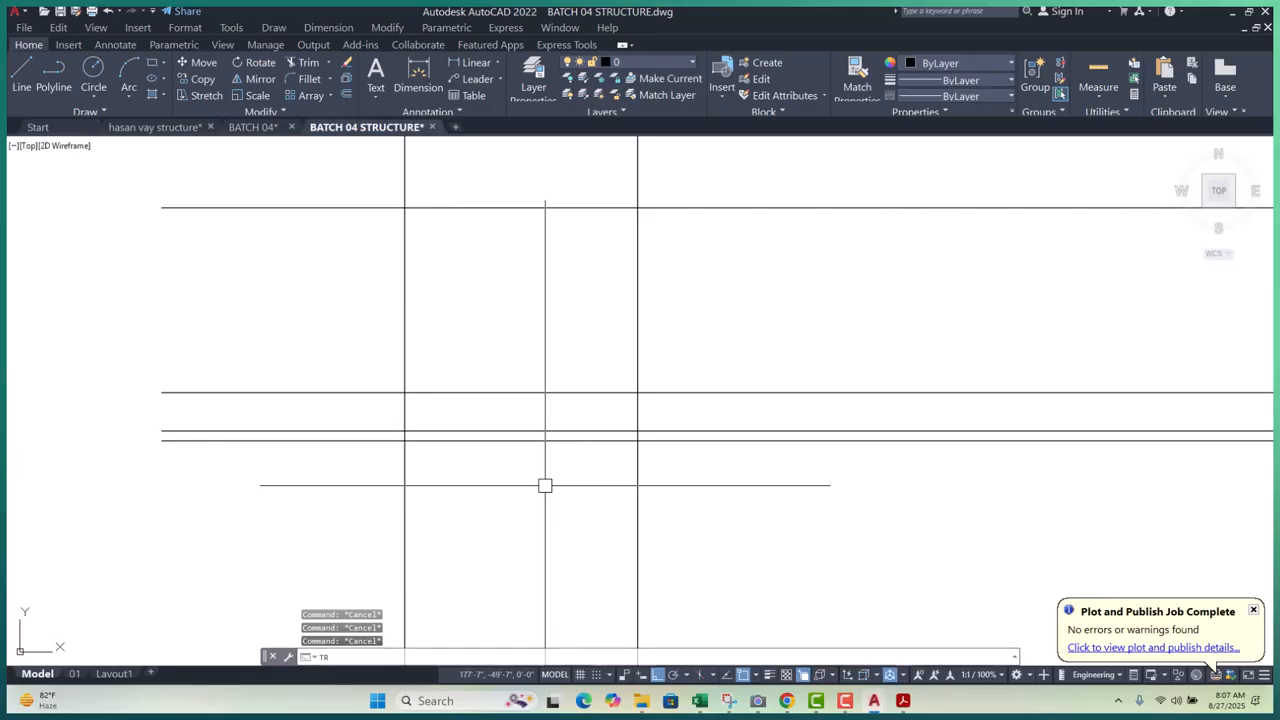
pyautogui.press('space')
pyautogui.moveTo(676, 479); pyautogui.dragTo(335, 505)
pyautogui.press('Escape')
pyautogui.press('Escape')
pyautogui.moveTo(497, 477); pyautogui.dragTo(400, 496, button='middle')
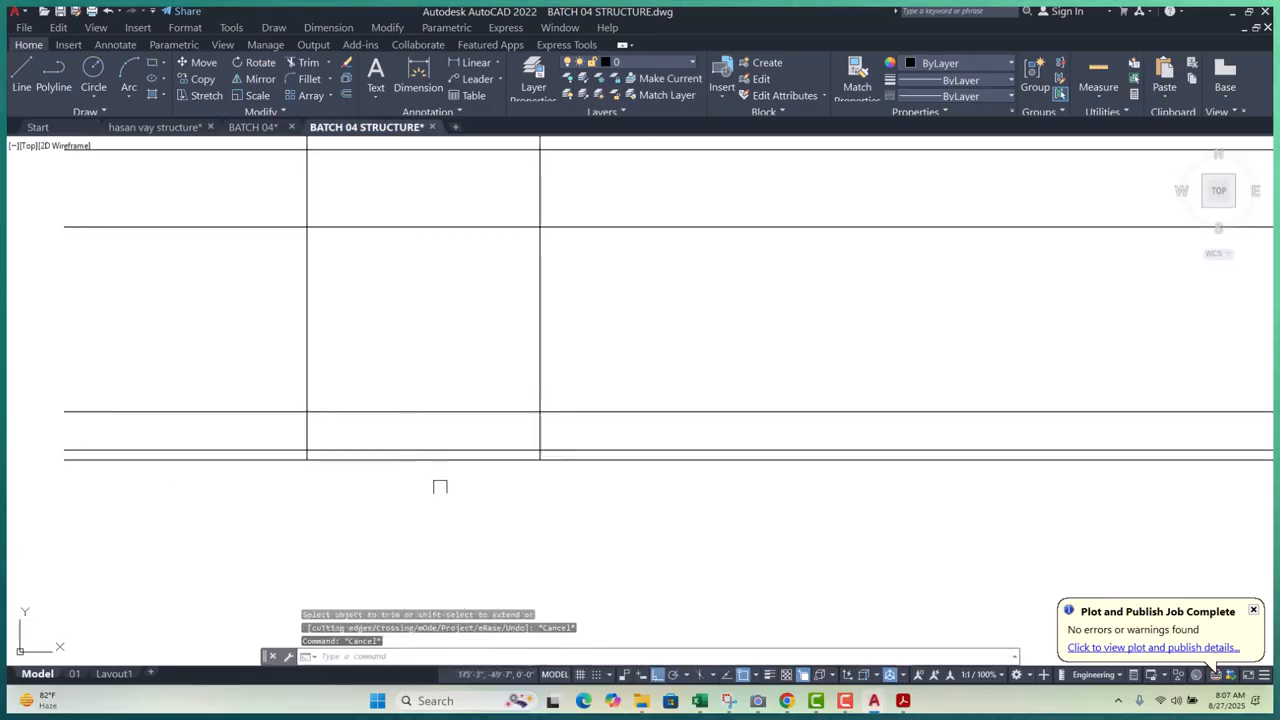
pyautogui.press('Escape')
pyautogui.press('Escape')
pyautogui.scroll(4, 554, 458)
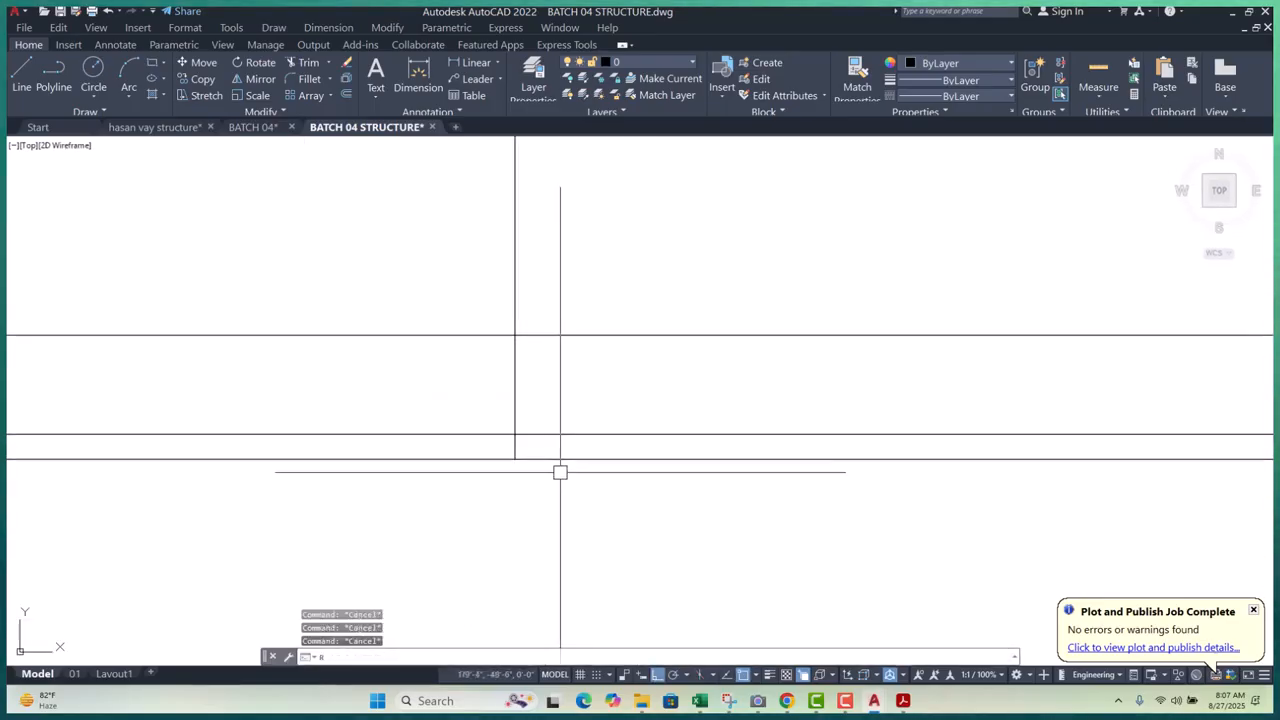
pyautogui.press('space')
pyautogui.scroll(-4, 560, 472)
pyautogui.scroll(4, 314, 471)
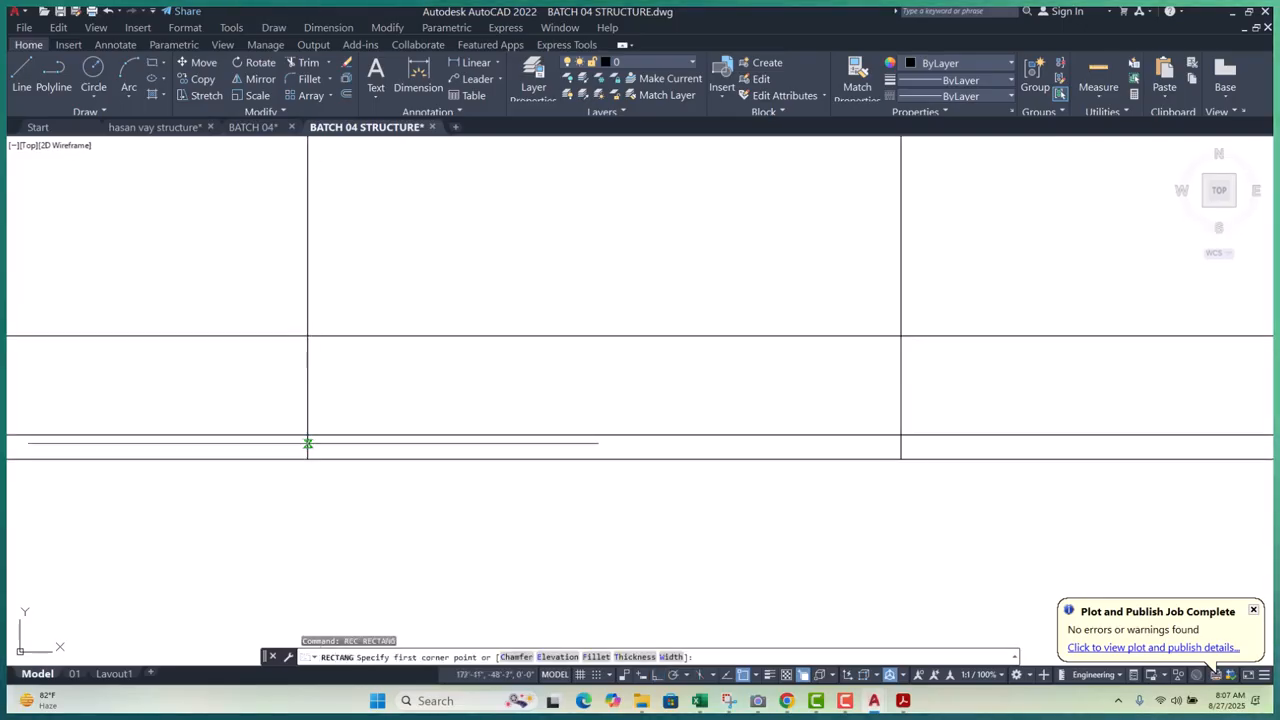
# - Draw the thin base-slab rectangle and erase the two long horizontal lines
pyautogui.click(308, 436)
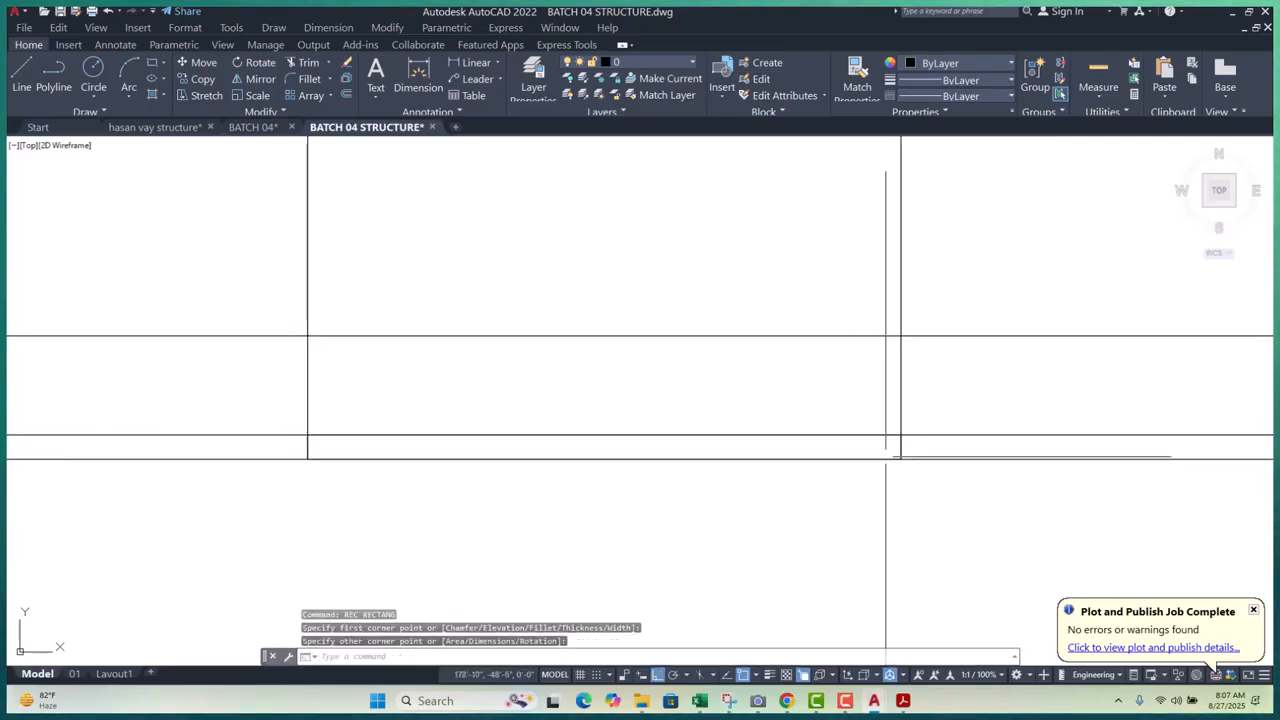
pyautogui.click(892, 458)
pyautogui.scroll(-2, 640, 462)
pyautogui.click(894, 423)
pyautogui.click(870, 514)
pyautogui.write('e')
pyautogui.press('space')
# - Stretch the slab's left end 6 units further left
pyautogui.scroll(4, 440, 451)
pyautogui.click(456, 431)
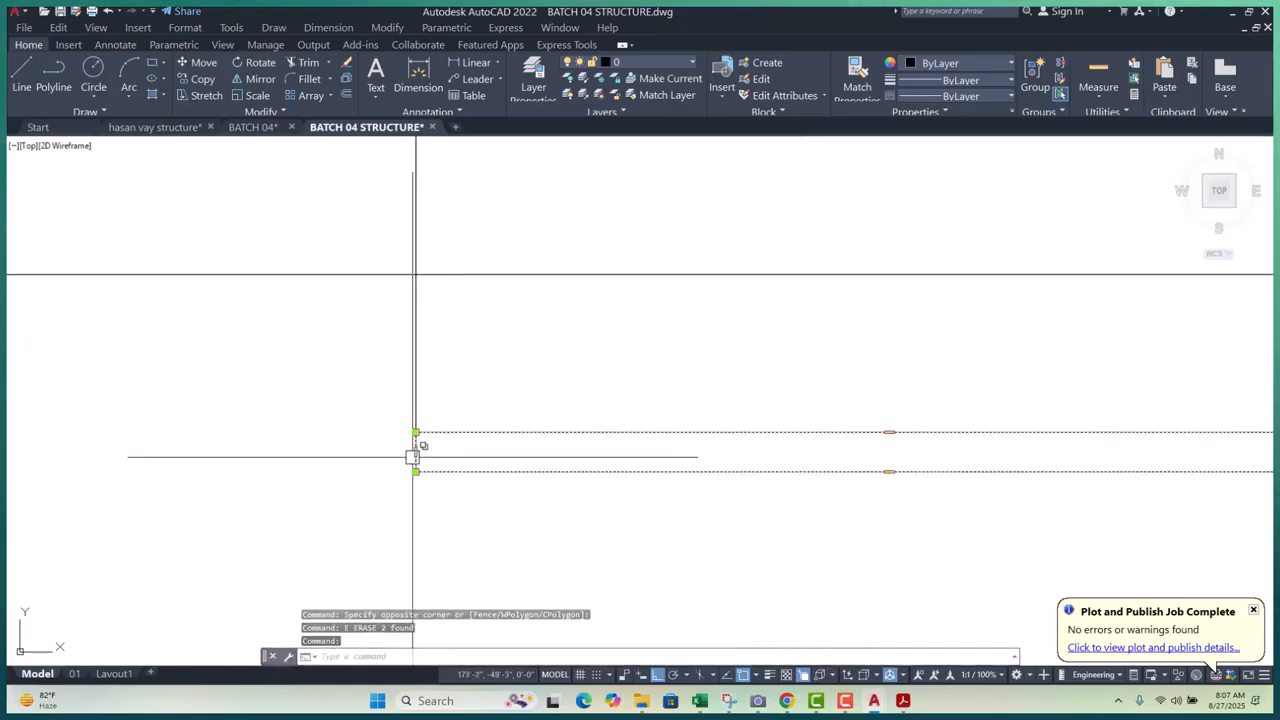
pyautogui.click(416, 451)
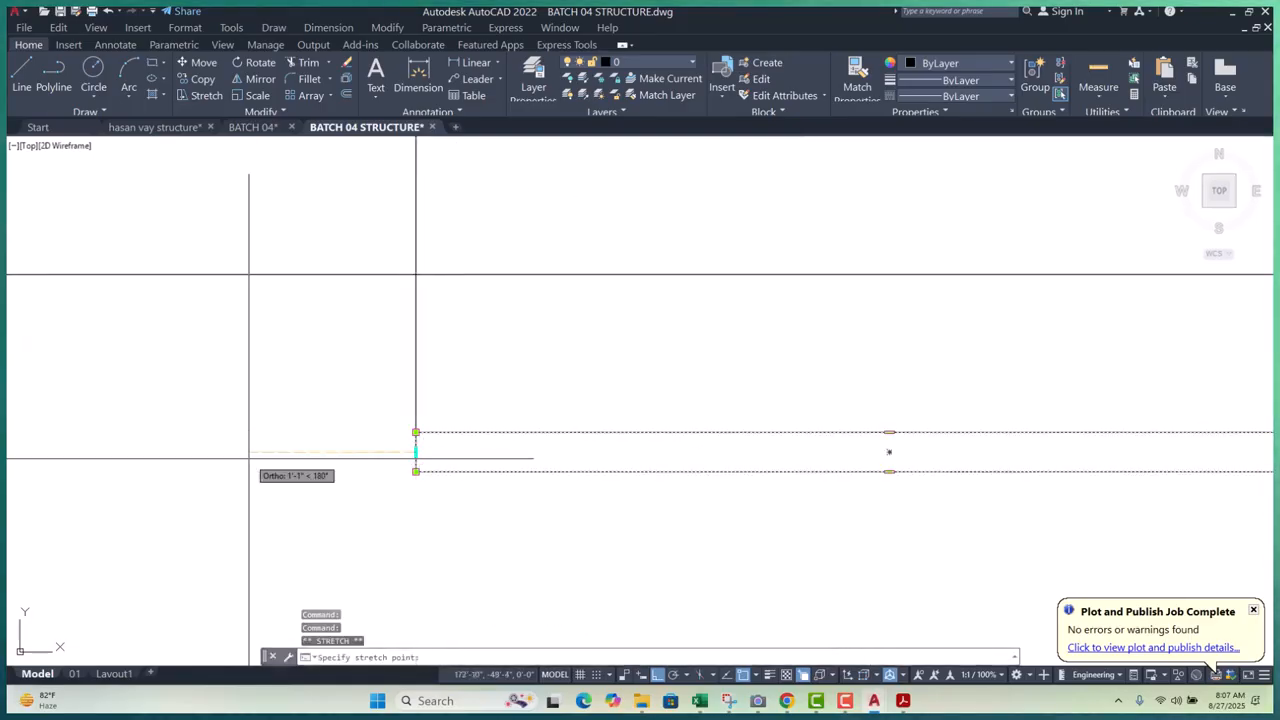
pyautogui.write('6')
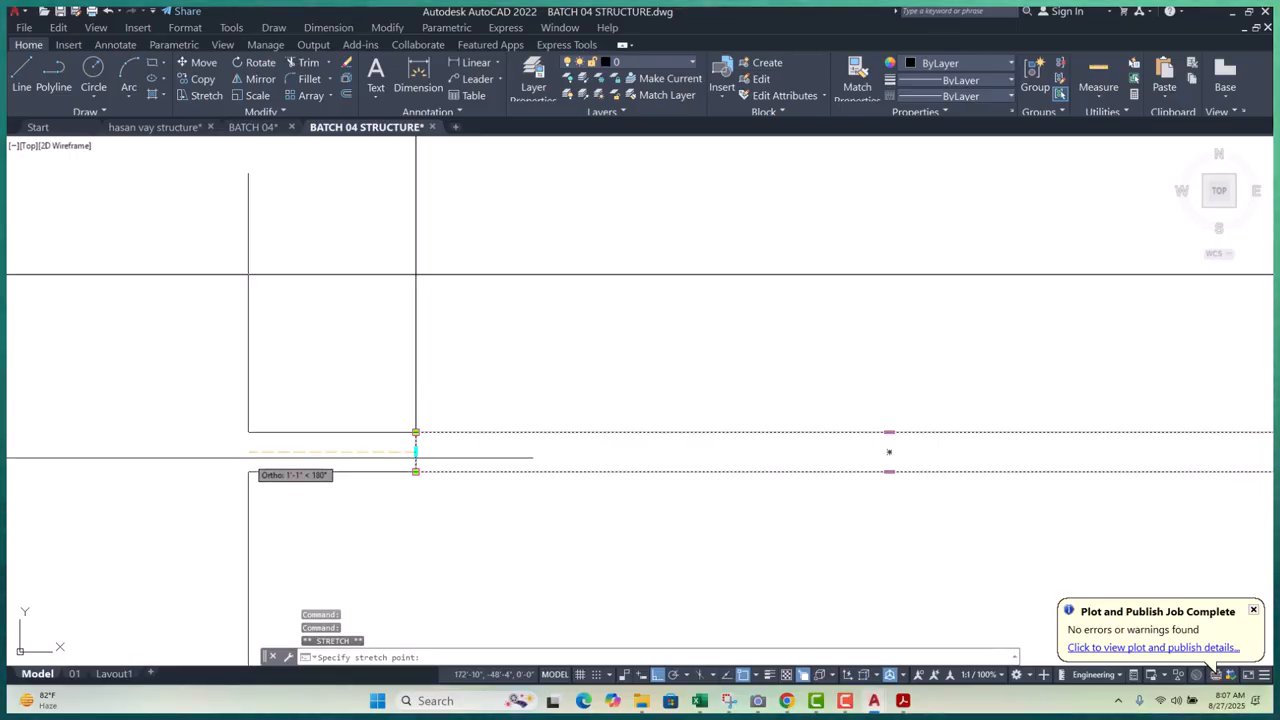
pyautogui.press('Return')
pyautogui.scroll(-5, 249, 457)
pyautogui.scroll(5, 520, 460)
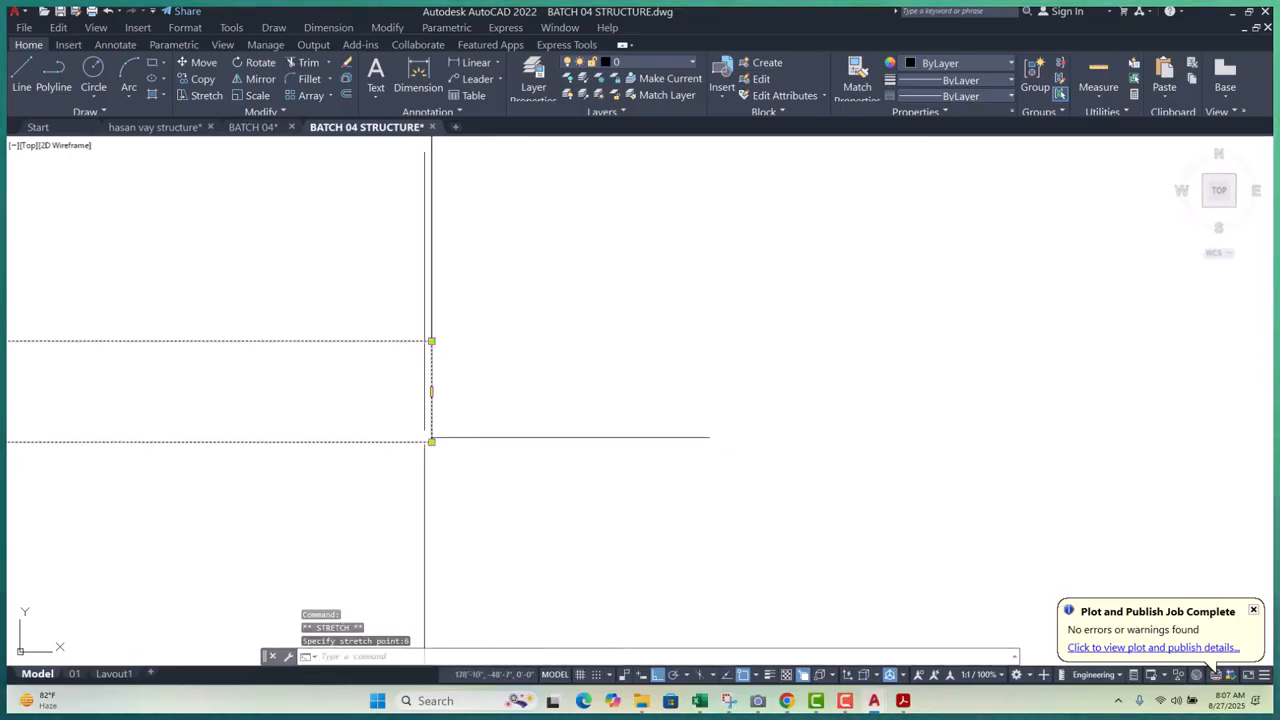
pyautogui.click(431, 391)
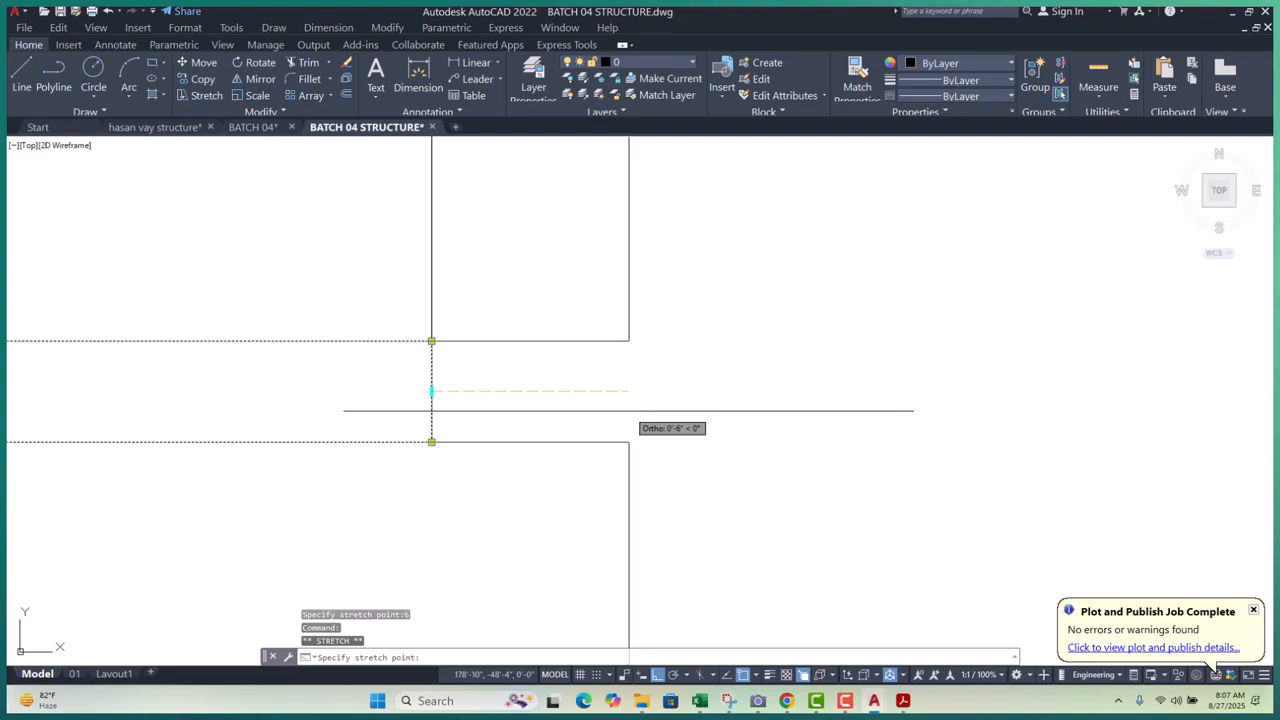
pyautogui.press('Escape')
pyautogui.press('Escape')
# - Regenerate the display and trim the pedestal line segment inside the slab
pyautogui.scroll(-4, 617, 440)
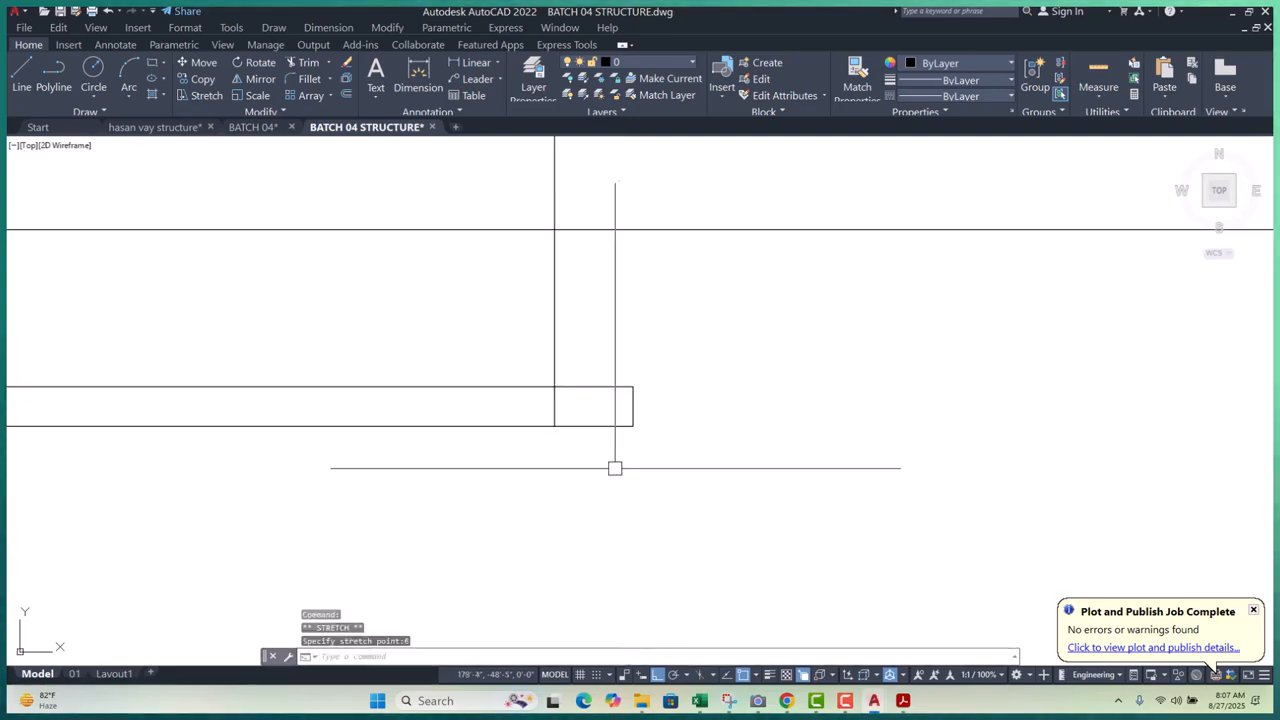
pyautogui.write('RE')
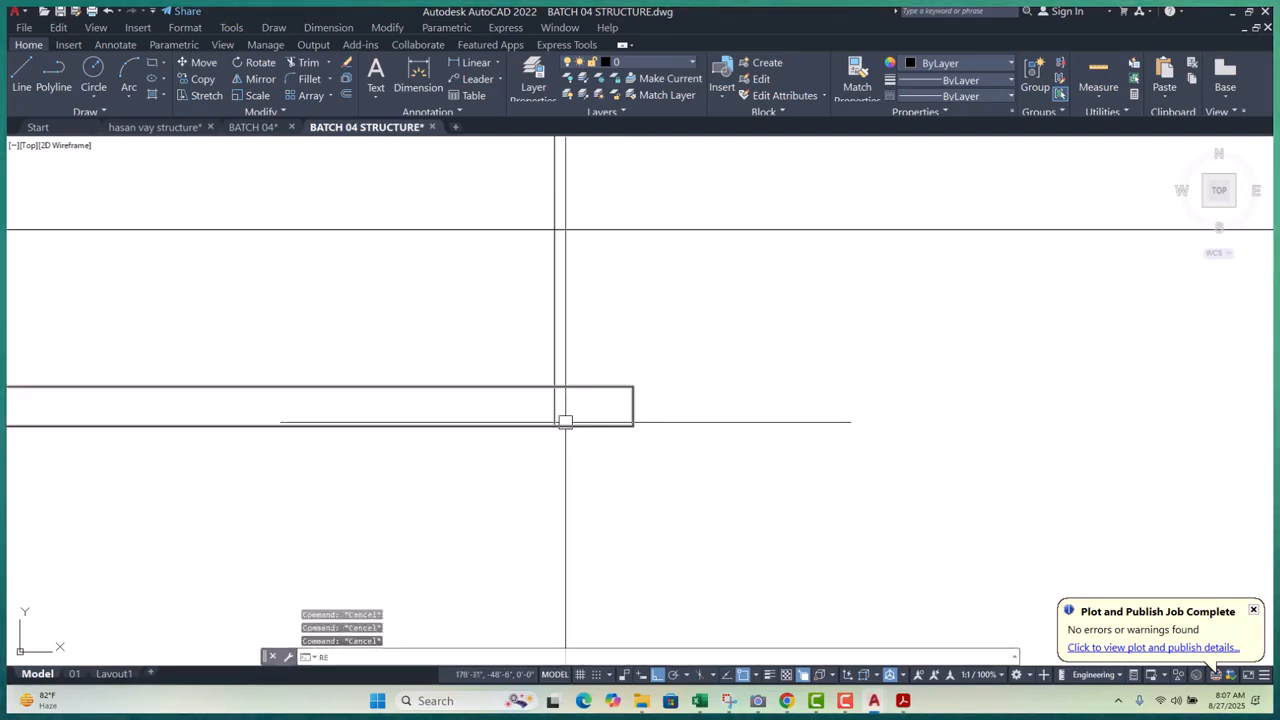
pyautogui.press('Return')
pyautogui.click(540, 404)
pyautogui.press('Escape')
pyautogui.press('Escape')
pyautogui.scroll(-2, 560, 414)
pyautogui.scroll(3, 577, 417)
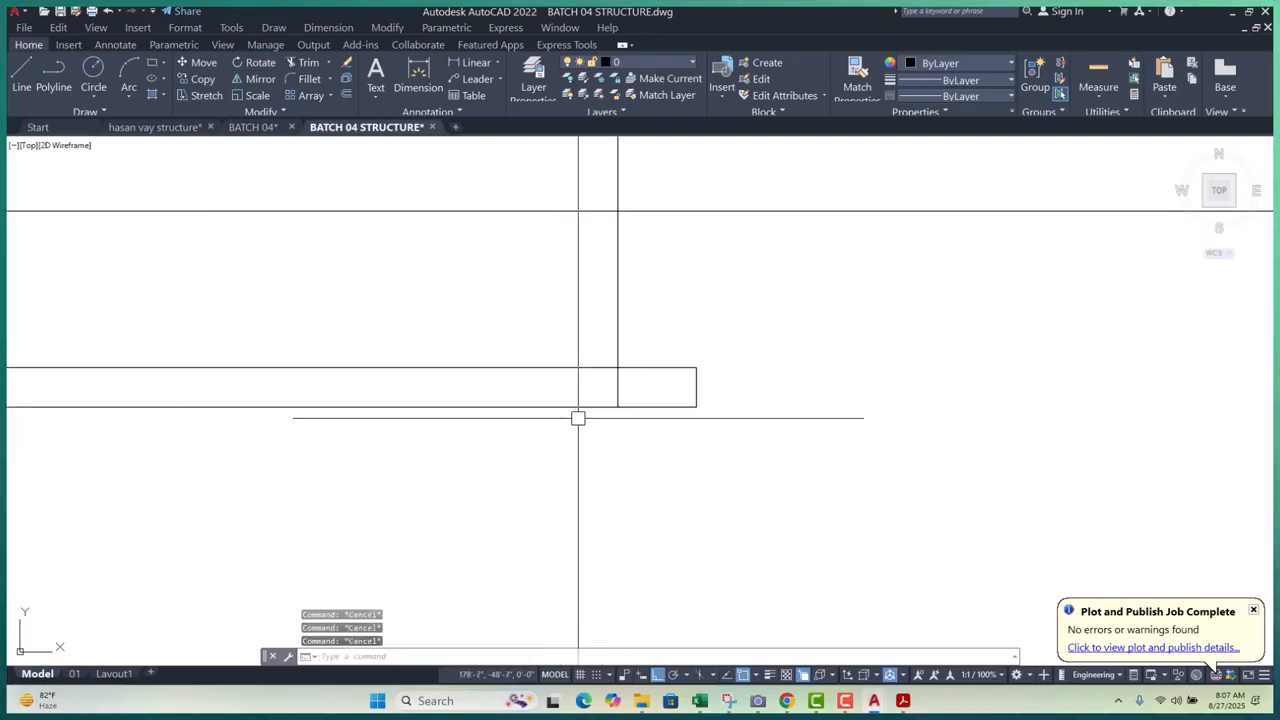
pyautogui.press('Return')
pyautogui.click(623, 389)
pyautogui.scroll(-4, 682, 436)
pyautogui.scroll(6, 290, 412)
# - Fill the slab rectangle with the red hatch
pyautogui.press('Escape')
pyautogui.press('Escape')
pyautogui.moveTo(480, 528); pyautogui.dragTo(384, 488, button='middle')
pyautogui.press('Return')
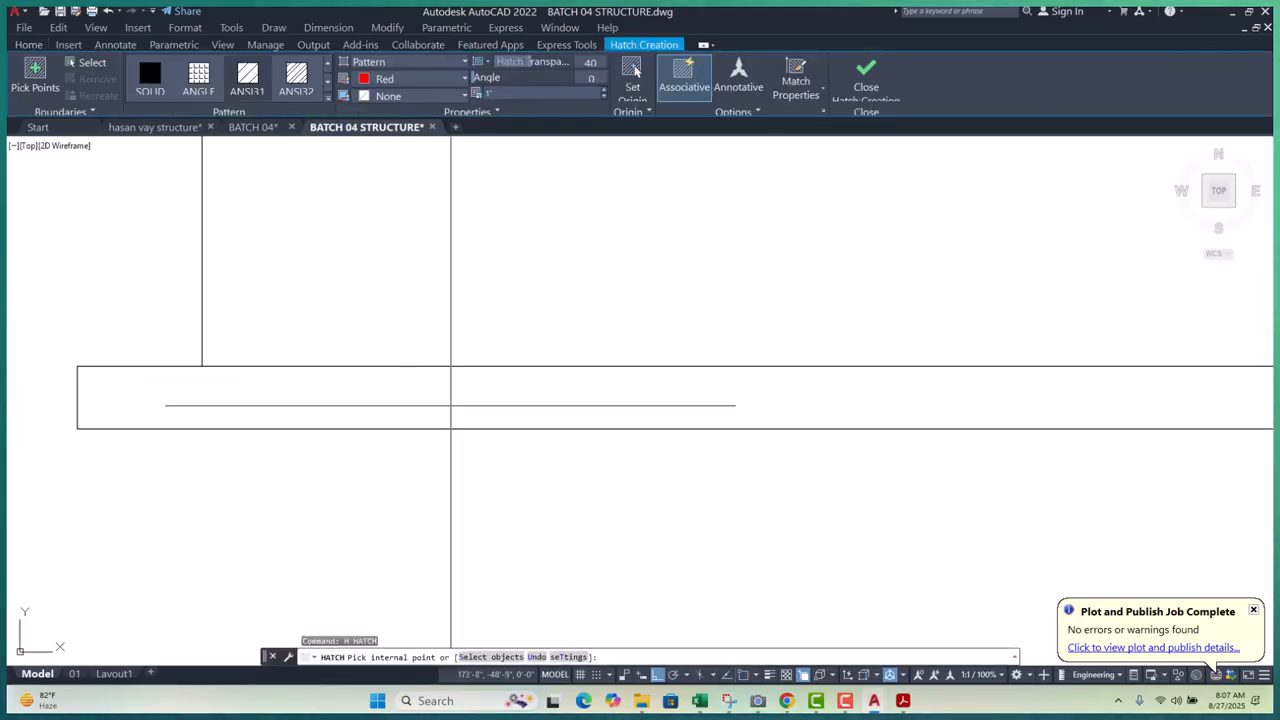
pyautogui.click(469, 385)
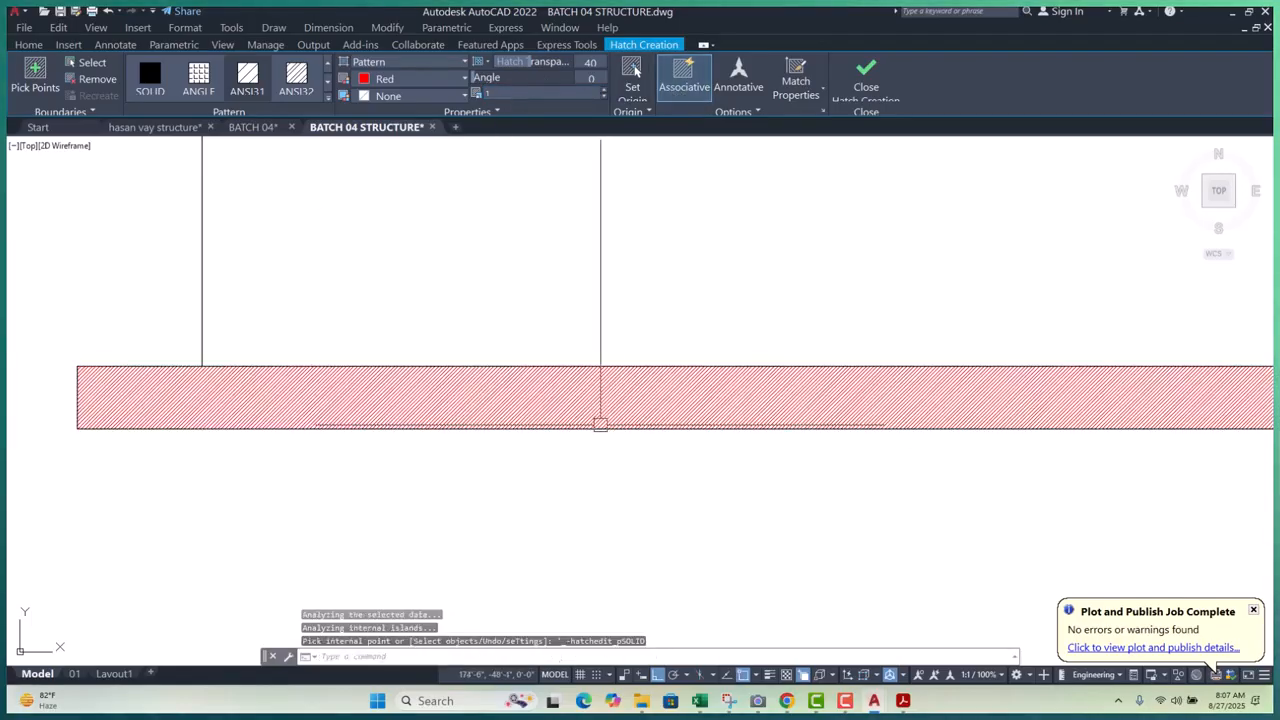
pyautogui.press('Escape')
pyautogui.press('Escape')
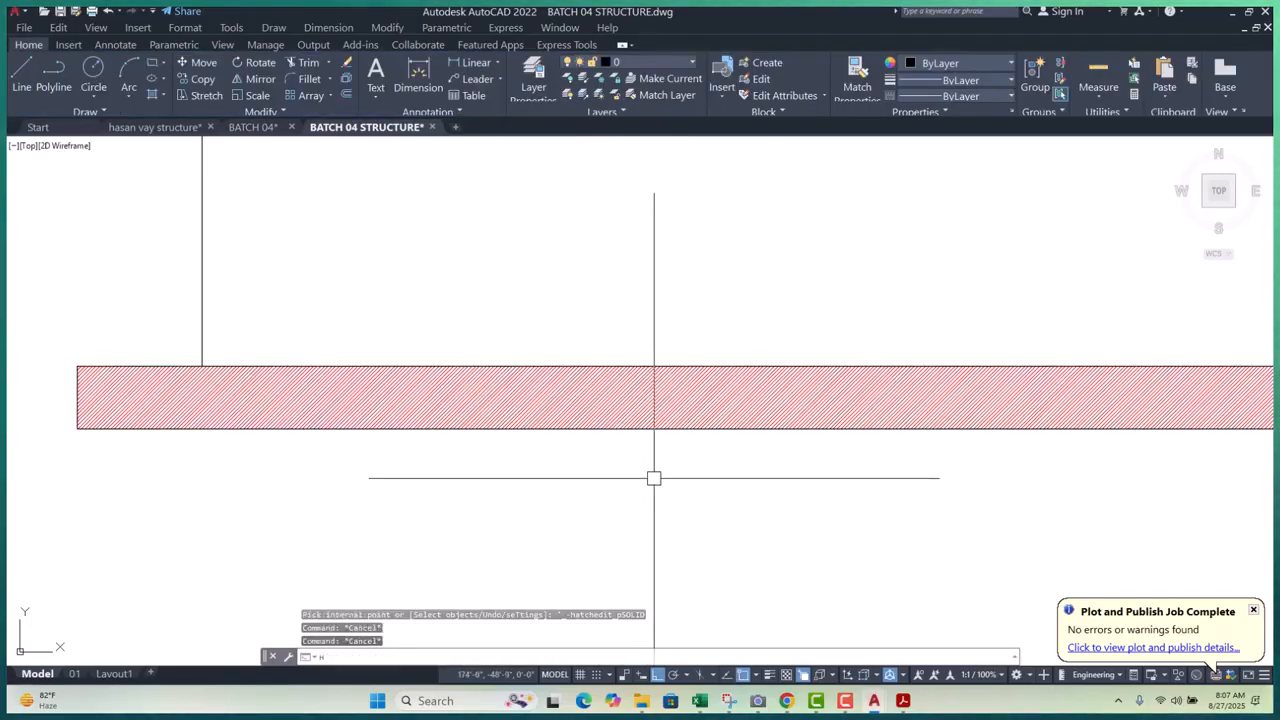
# - Change the slab hatch to the AR-CONC concrete pattern at scale 5
pyautogui.write('he')
pyautogui.press('Return')
pyautogui.click(610, 376)
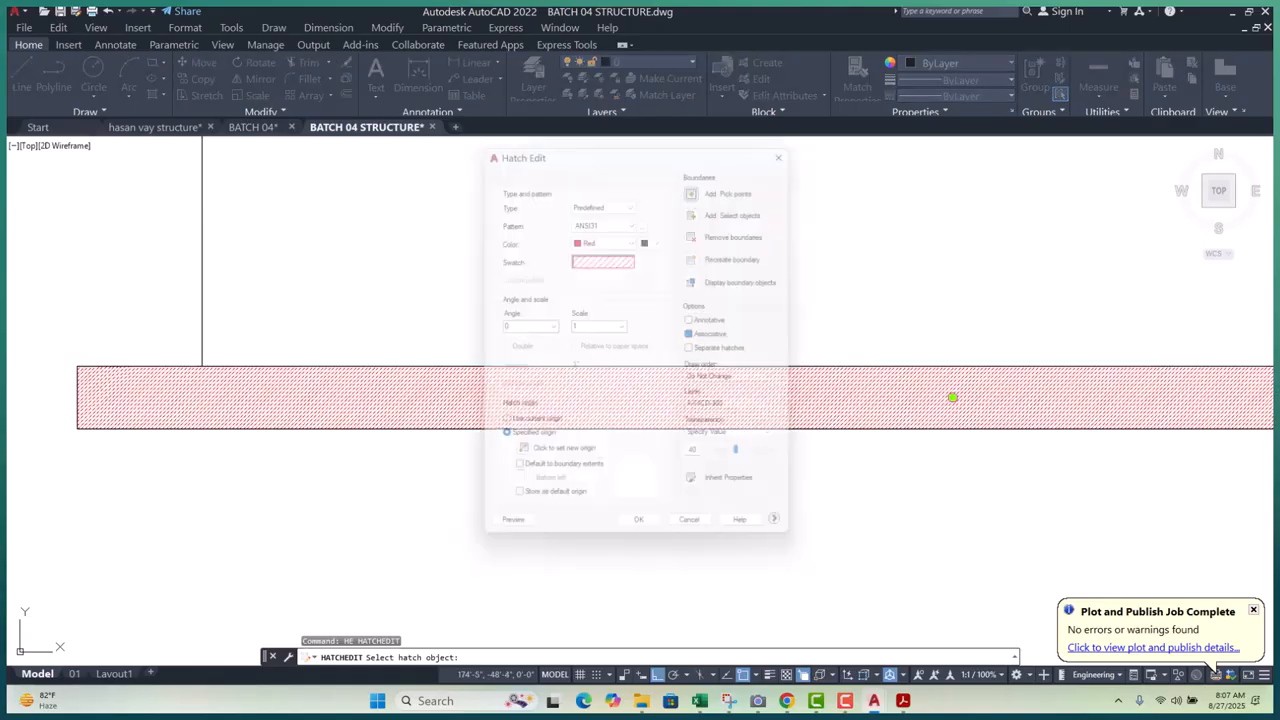
pyautogui.click(646, 218)
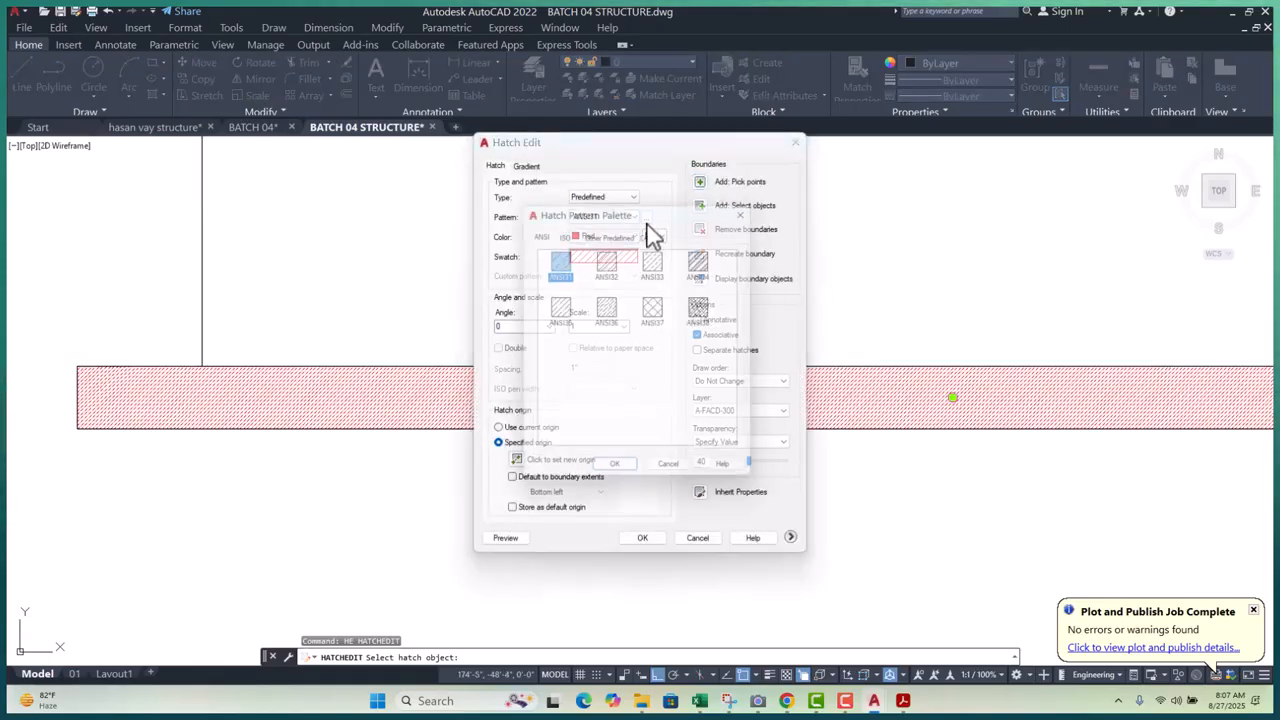
pyautogui.click(710, 316)
pyautogui.click(616, 475)
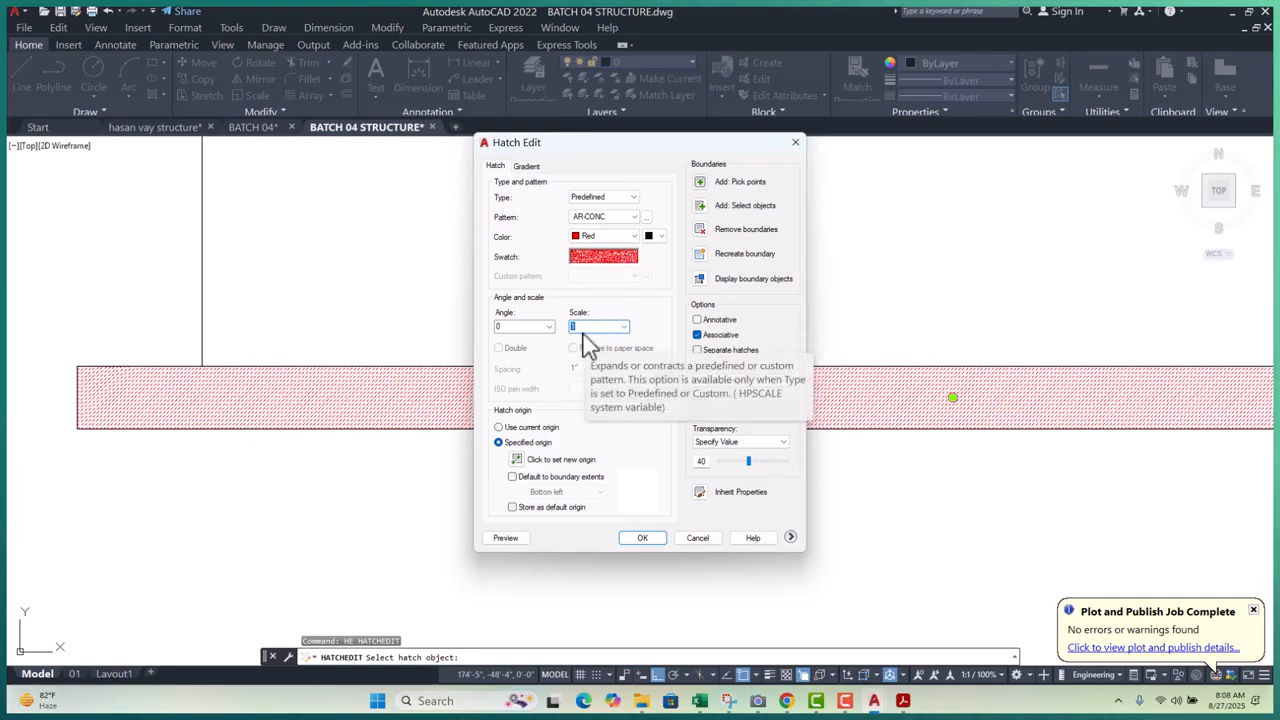
pyautogui.write('5')
pyautogui.press('Return')
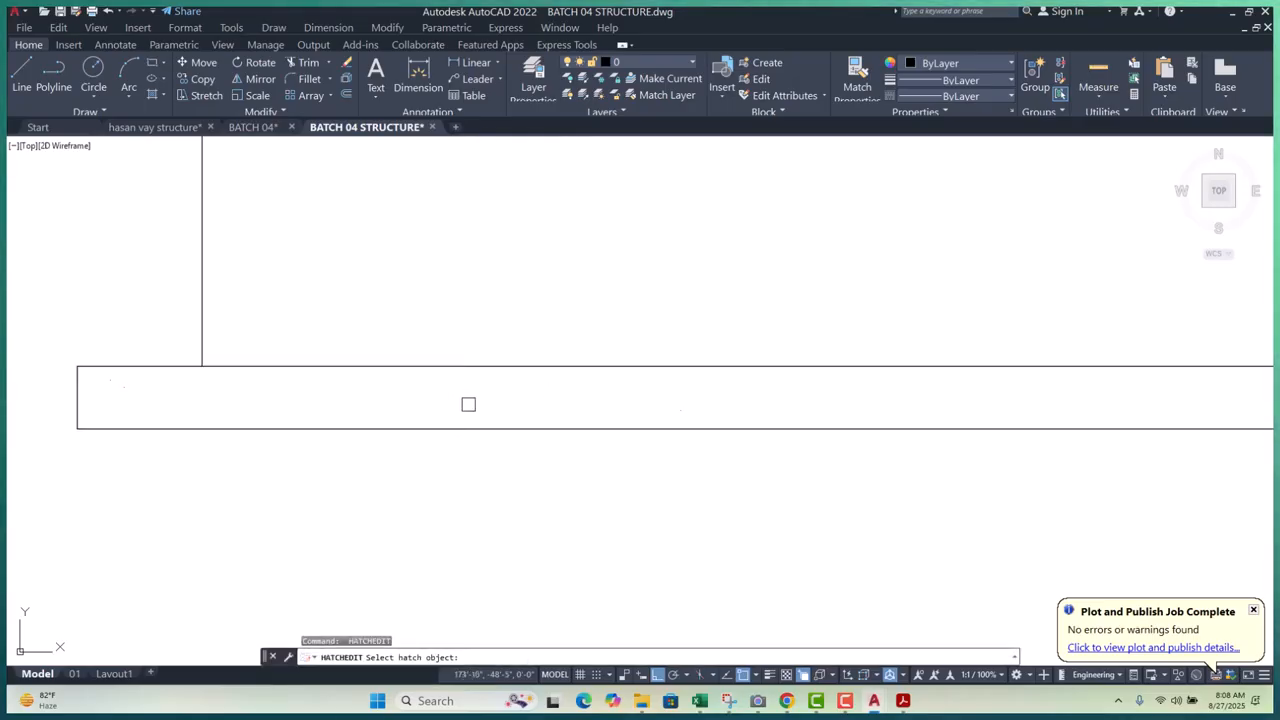
pyautogui.press('Escape')
pyautogui.press('Escape')
pyautogui.scroll(-5, 458, 400)
pyautogui.scroll(6, 525, 416)
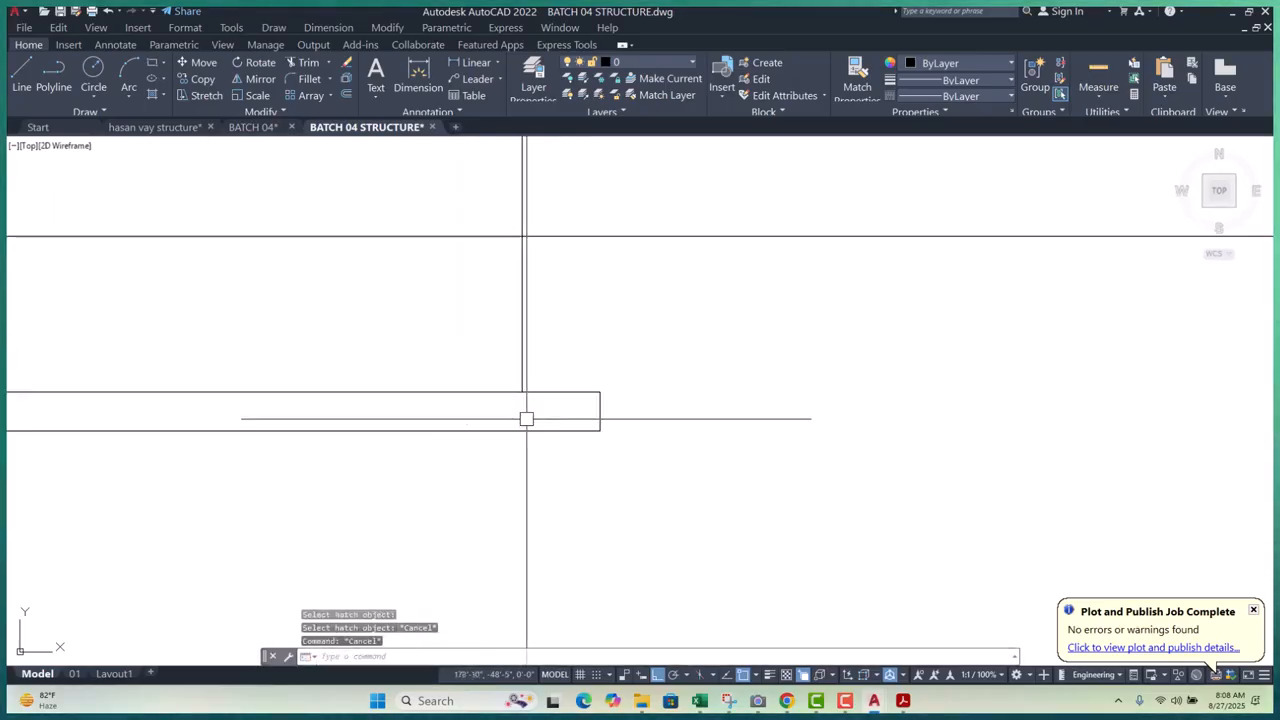
# - Undo the hatch change, then re-edit it to AR-CONC at scale 5 and preview
pyautogui.hotkey('ctrl', 'z')
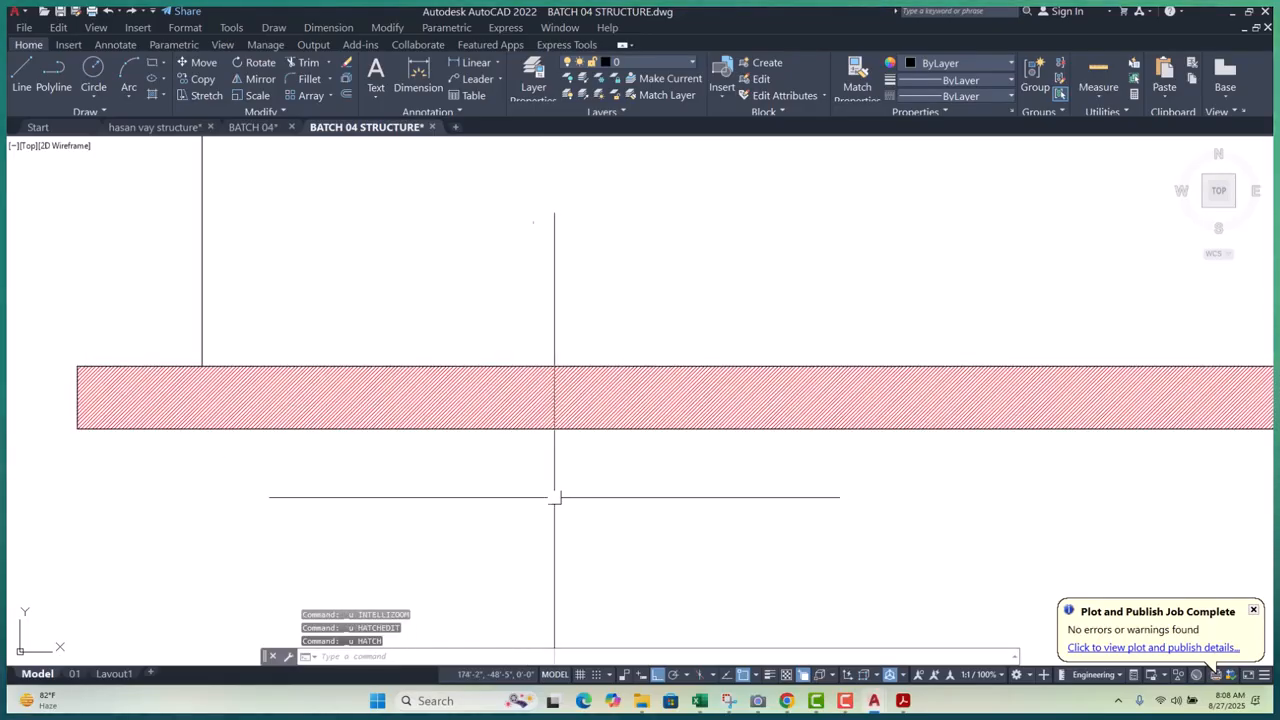
pyautogui.write('he')
pyautogui.press('Return')
pyautogui.click(610, 398)
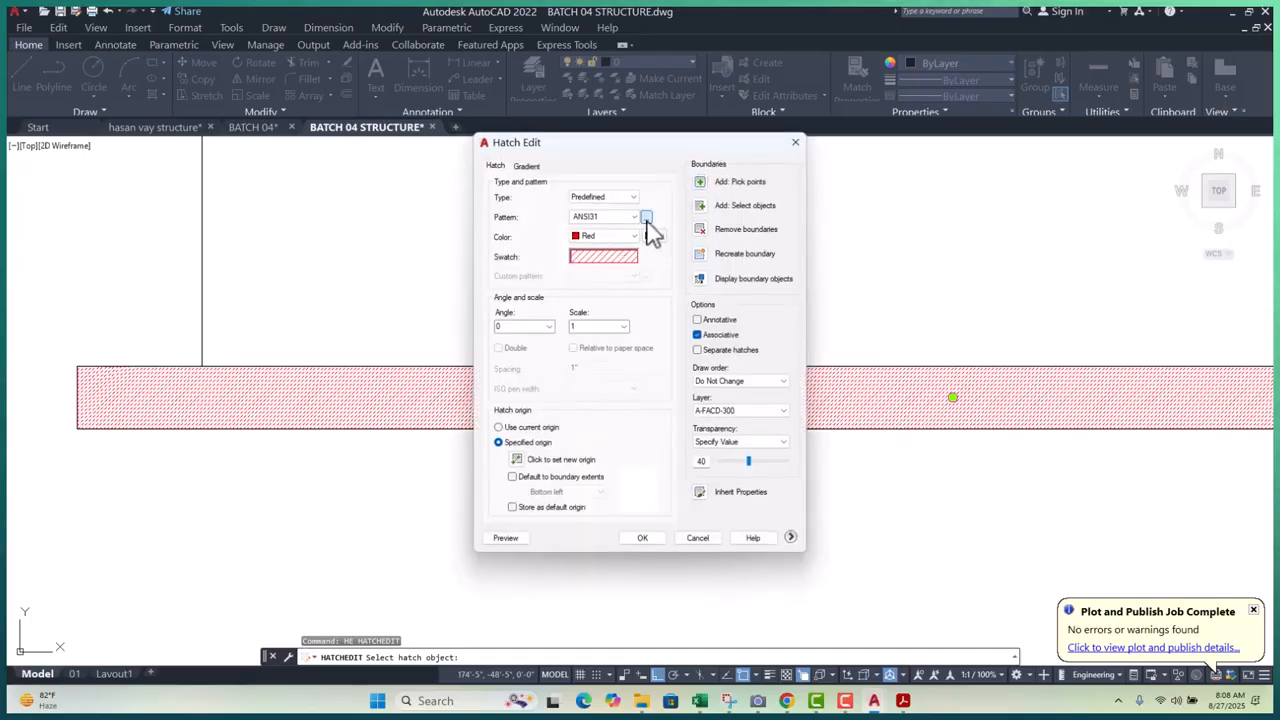
pyautogui.click(646, 217)
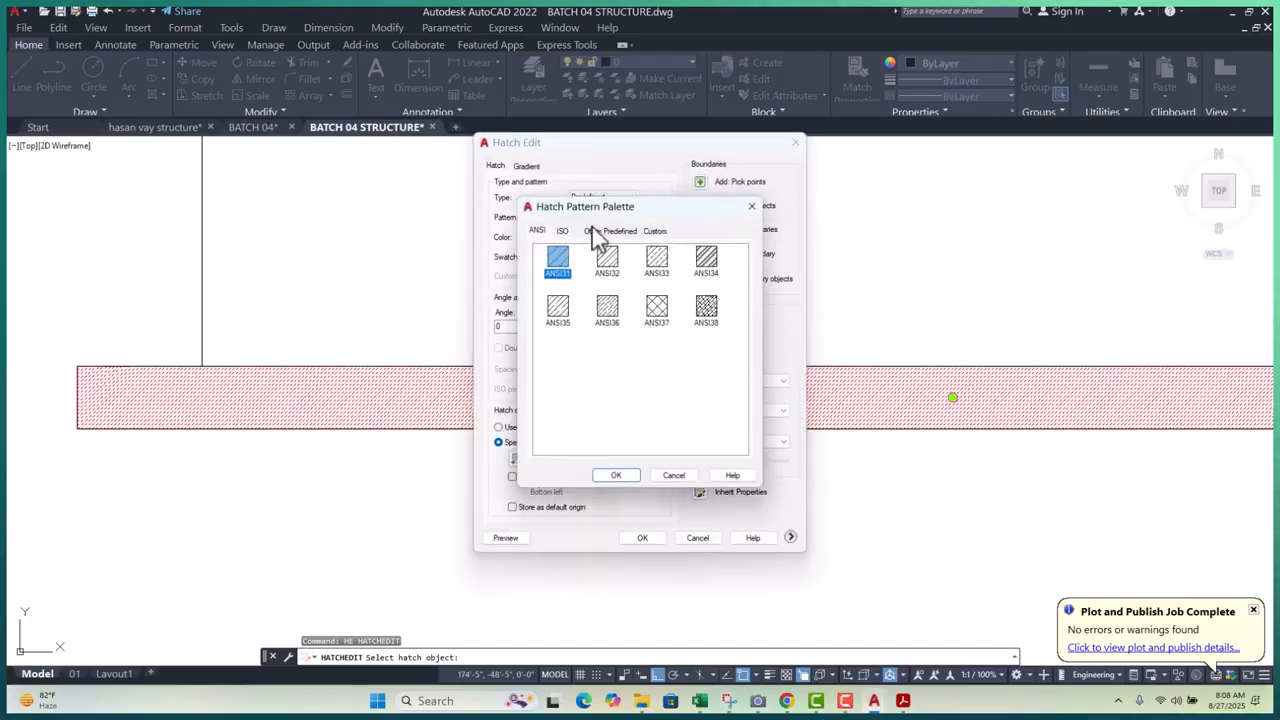
pyautogui.click(609, 231)
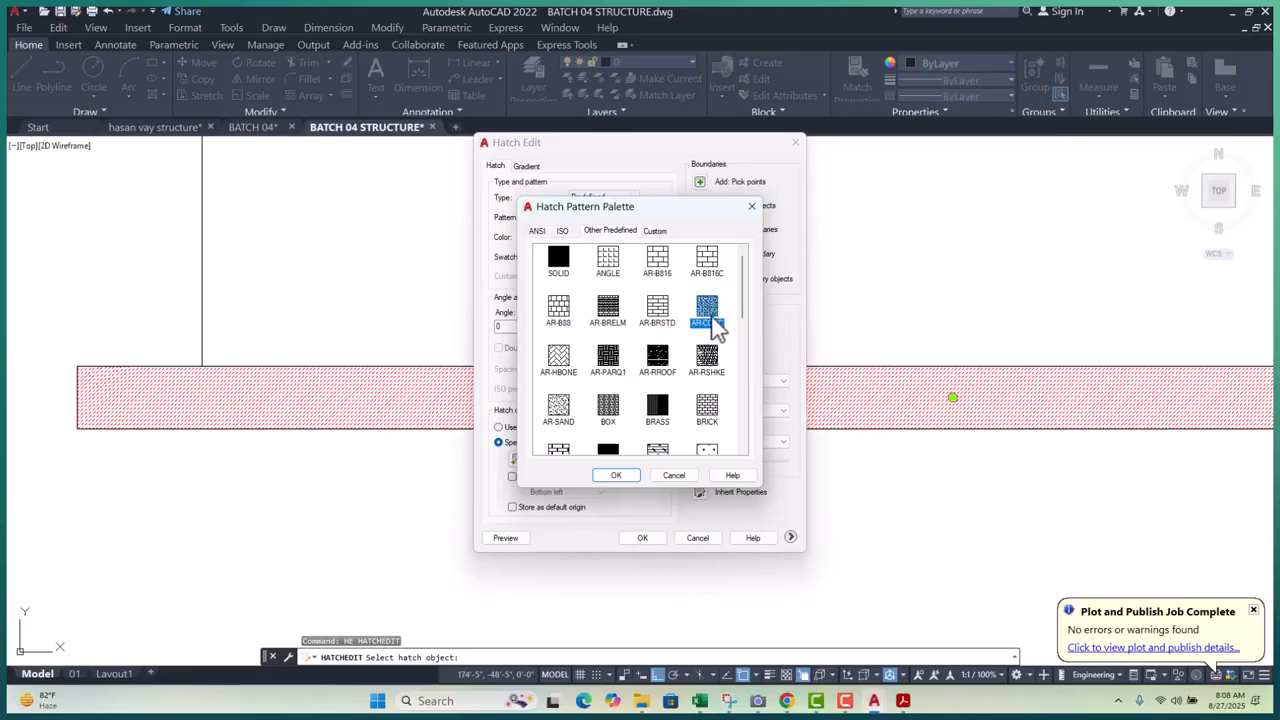
pyautogui.click(615, 475)
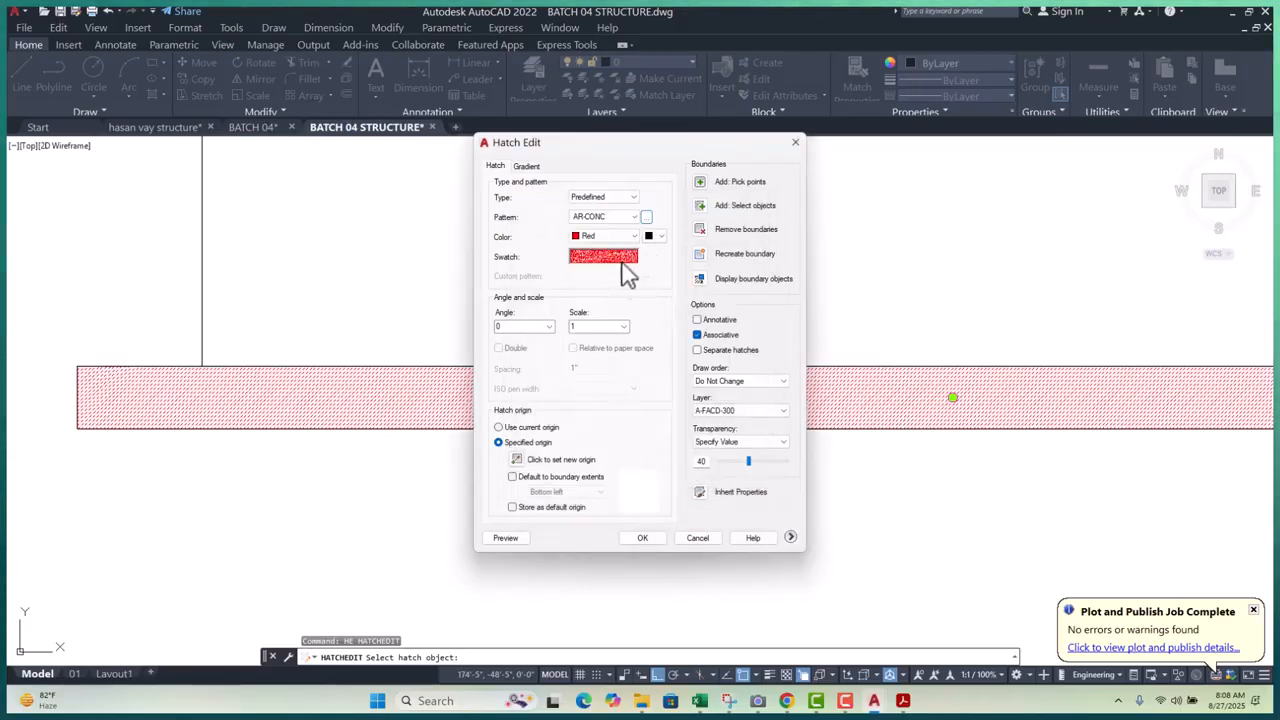
pyautogui.doubleClick(582, 327)
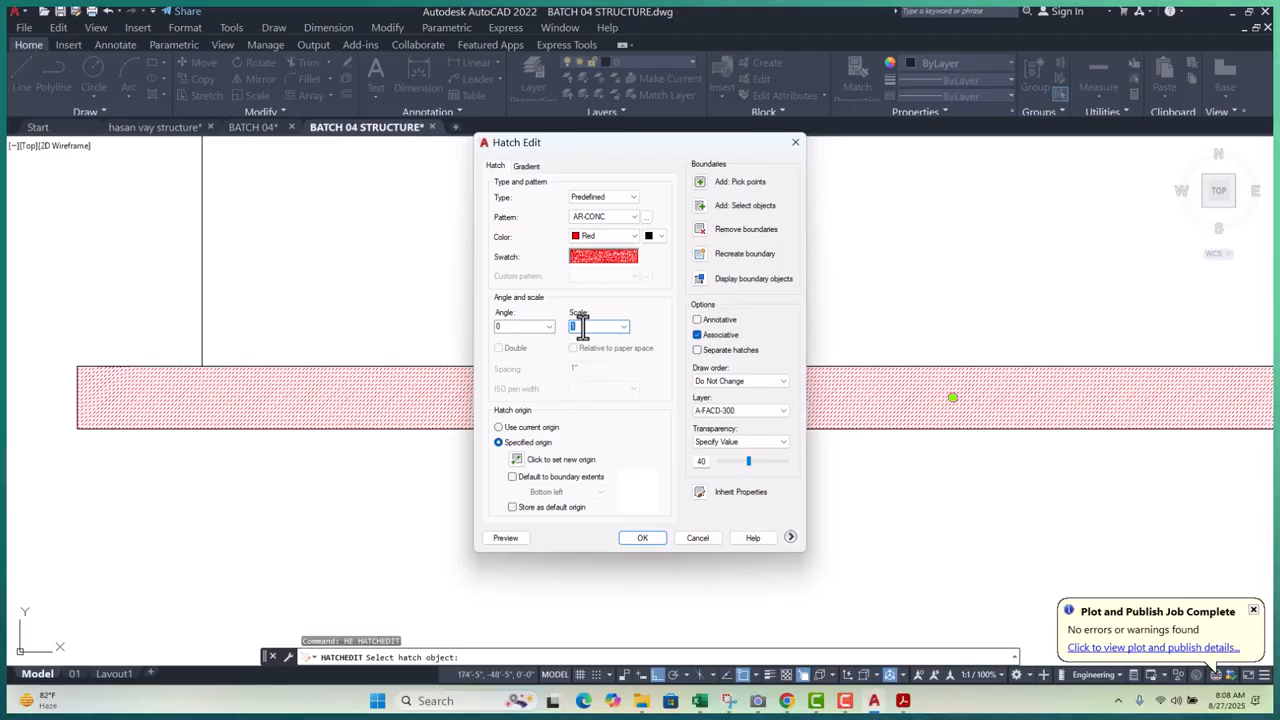
pyautogui.write('5')
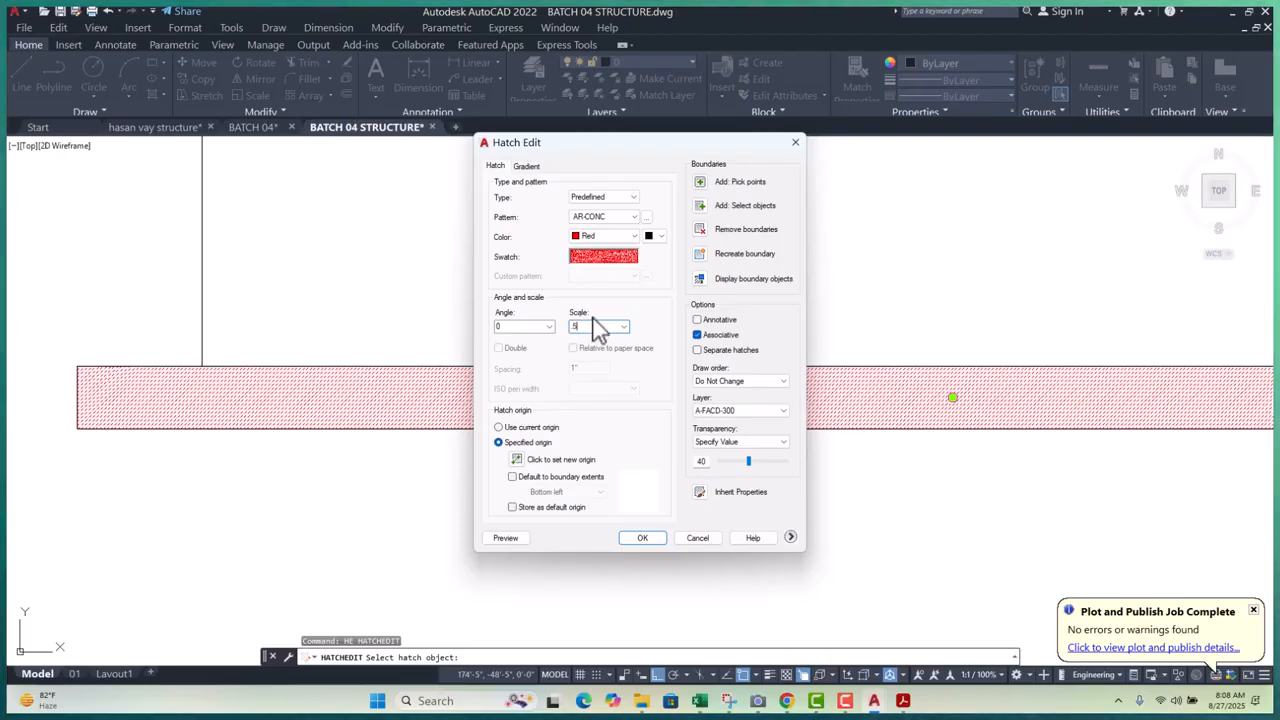
pyautogui.click(503, 538)
# - Lower the AR-CONC hatch scale to 4, preview it, and accept the red hatch
pyautogui.scroll(-2, 612, 486)
pyautogui.scroll(2, 612, 486)
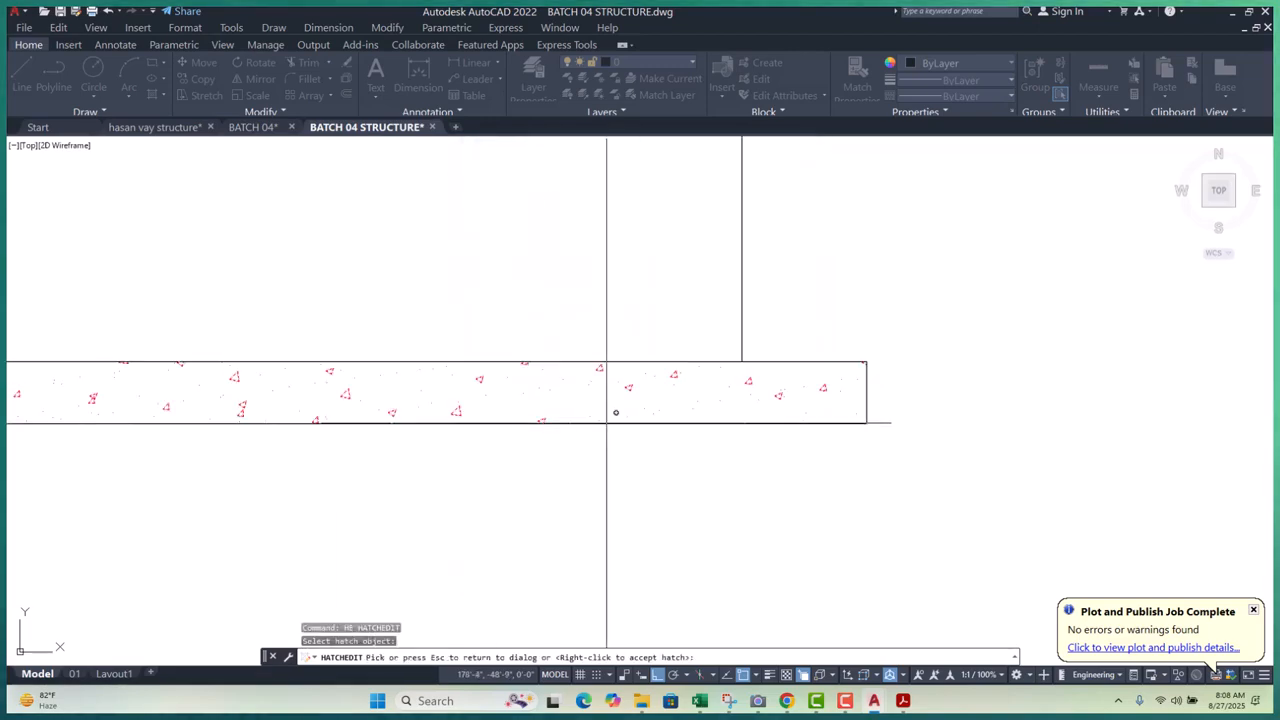
pyautogui.scroll(2, 607, 423)
pyautogui.press('Escape')
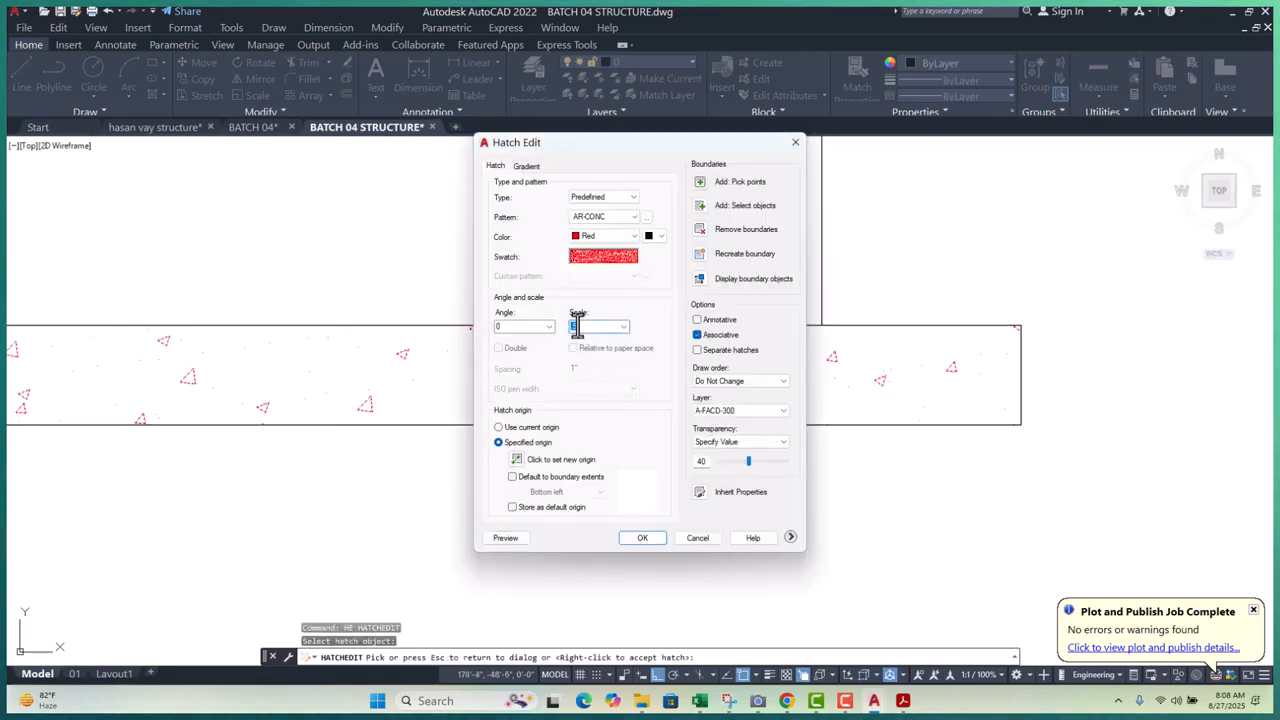
pyautogui.write('4')
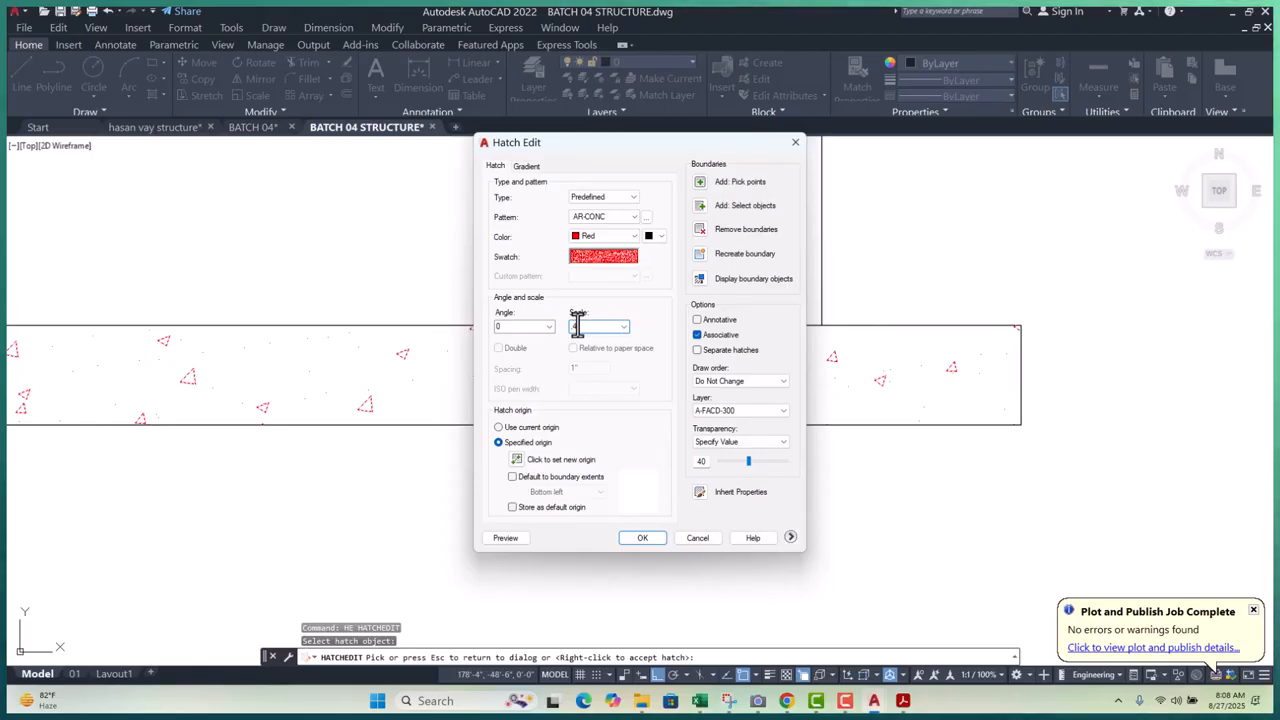
pyautogui.click(505, 538)
pyautogui.press('Escape')
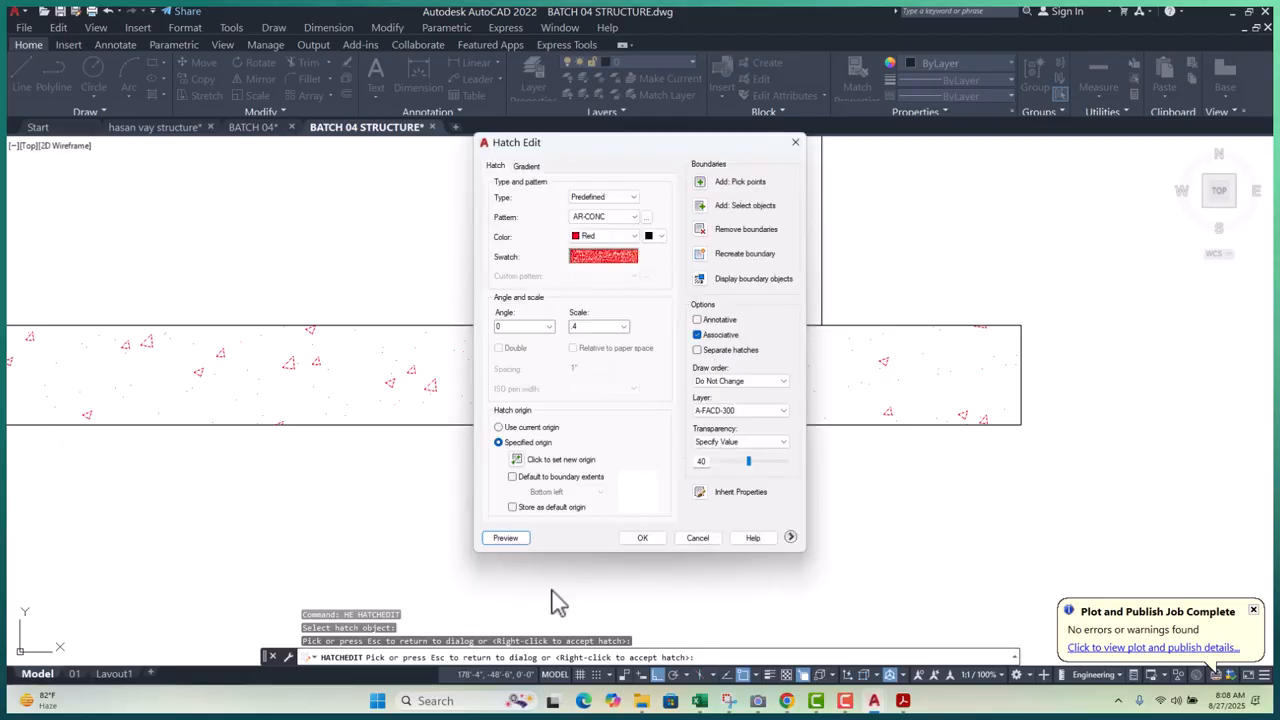
pyautogui.click(638, 538)
pyautogui.scroll(-6, 593, 364)
pyautogui.press('Escape')
pyautogui.press('Escape')
pyautogui.press('Escape')
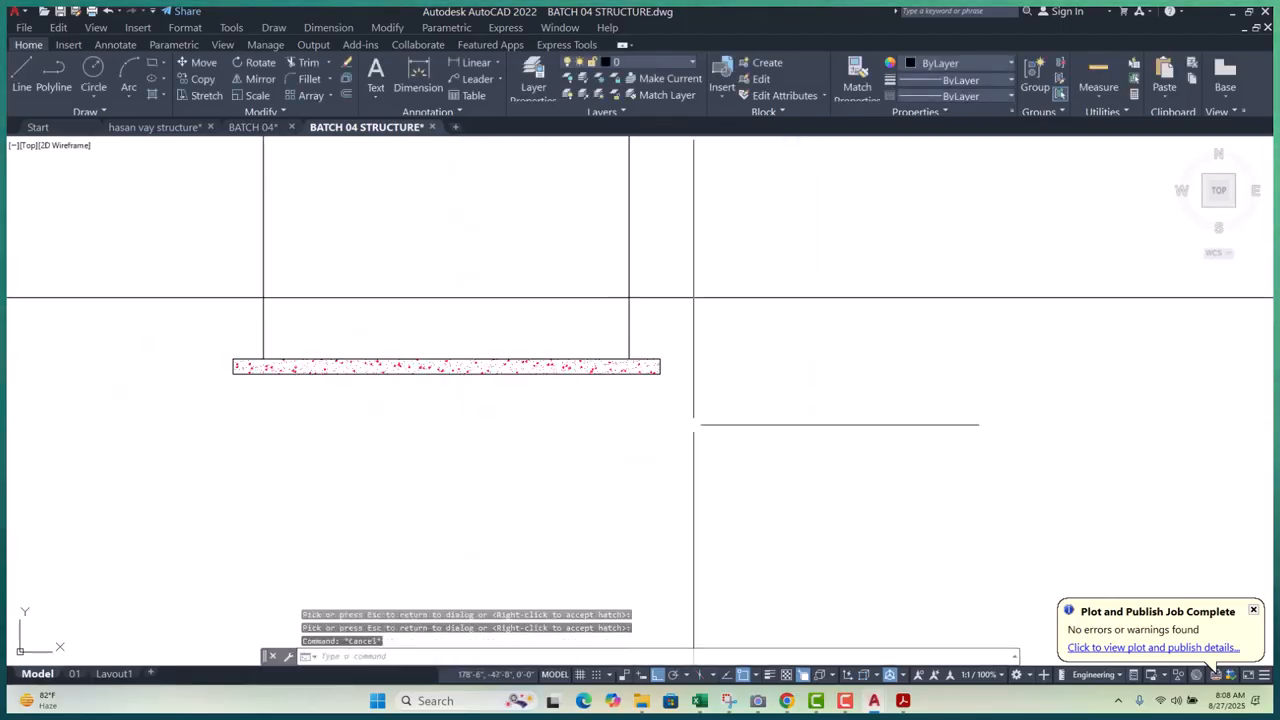
pyautogui.scroll(3, 290, 330)
pyautogui.moveTo(289, 329); pyautogui.dragTo(409, 388, button='middle')
pyautogui.scroll(-2, 450, 400)
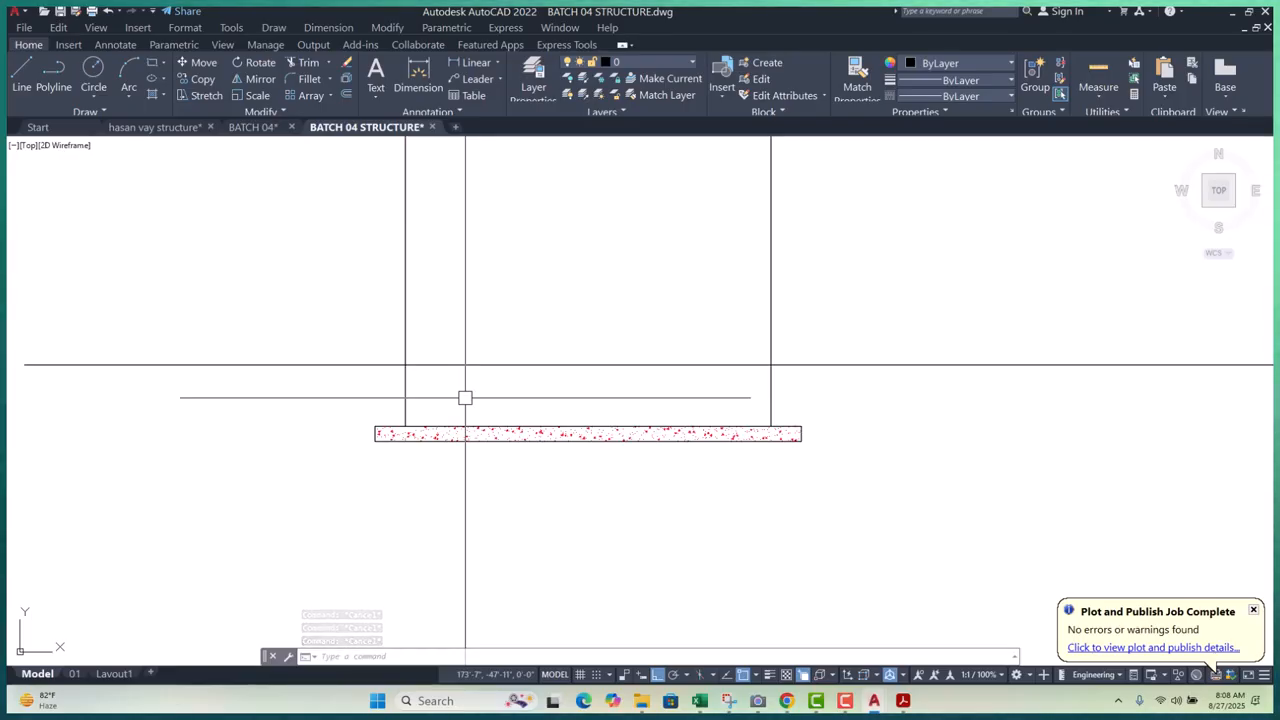
pyautogui.scroll(-2, 505, 408)
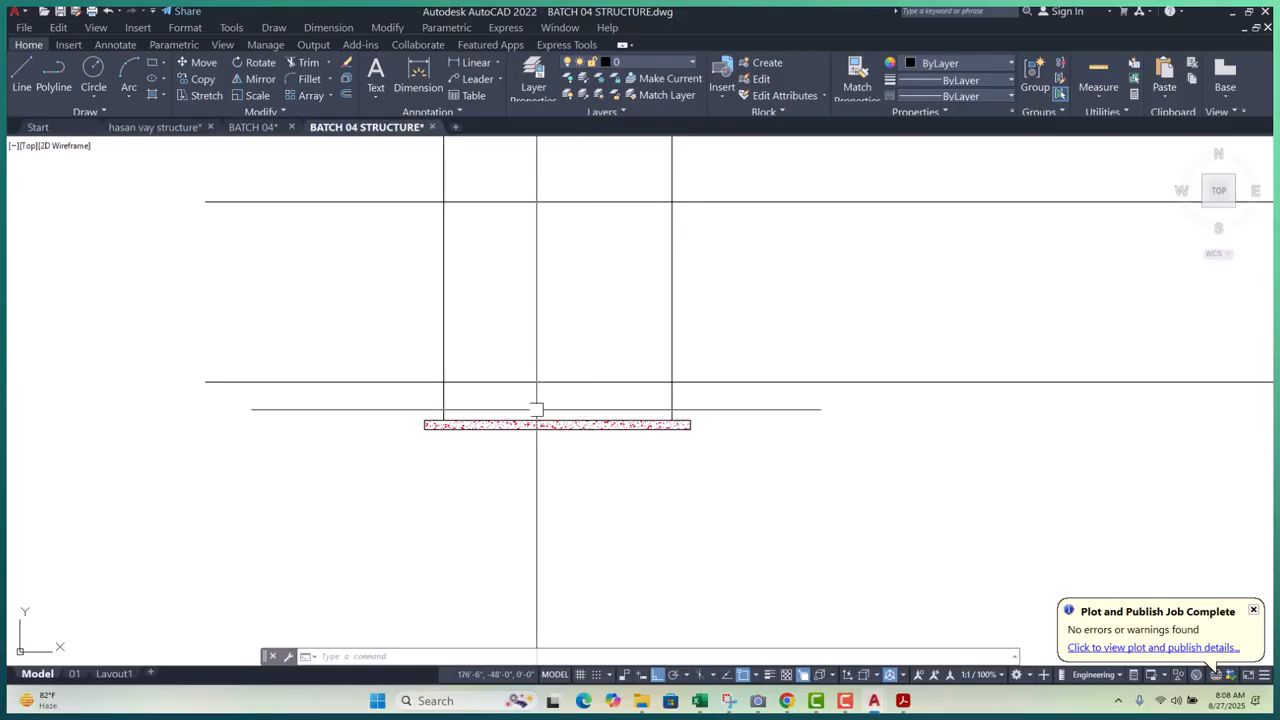
pyautogui.scroll(-3, 536, 408)
pyautogui.scroll(3, 543, 250)
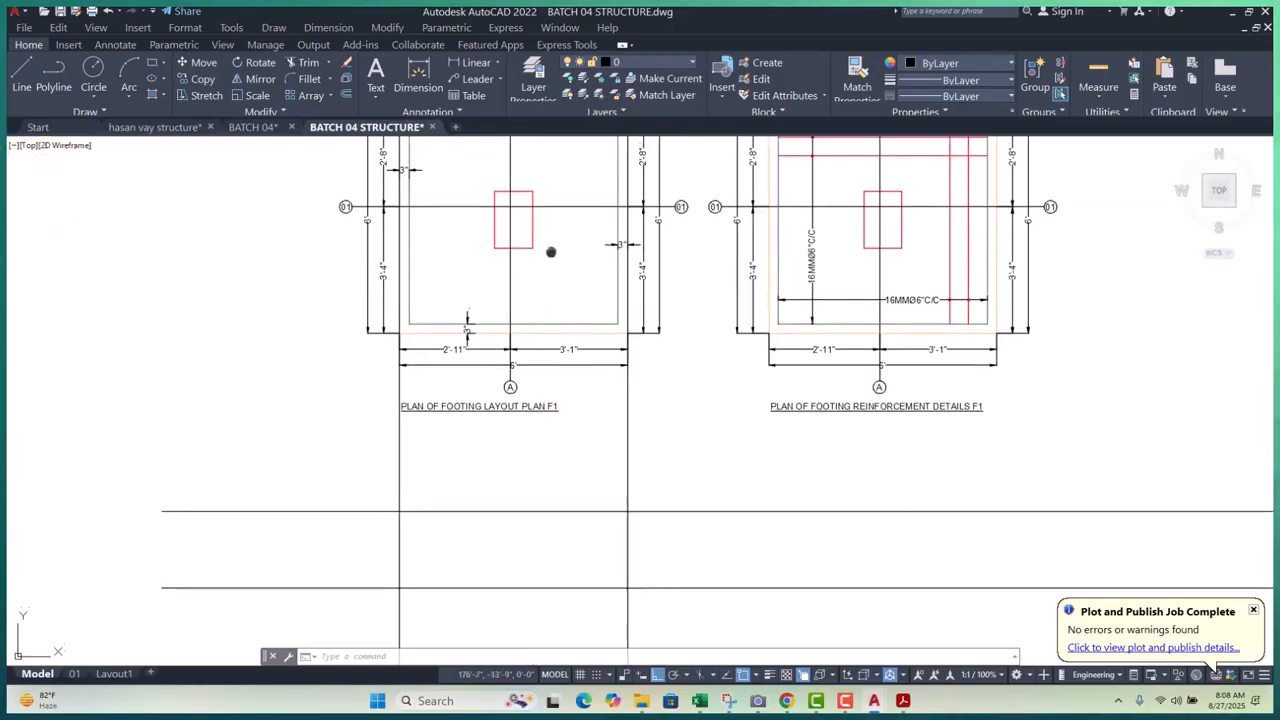
pyautogui.moveTo(552, 246); pyautogui.dragTo(550, 287, button='middle')
pyautogui.press('Escape')
pyautogui.press('Escape')
# - Start and cancel a polyline and a vertical construction line
pyautogui.write('pl')
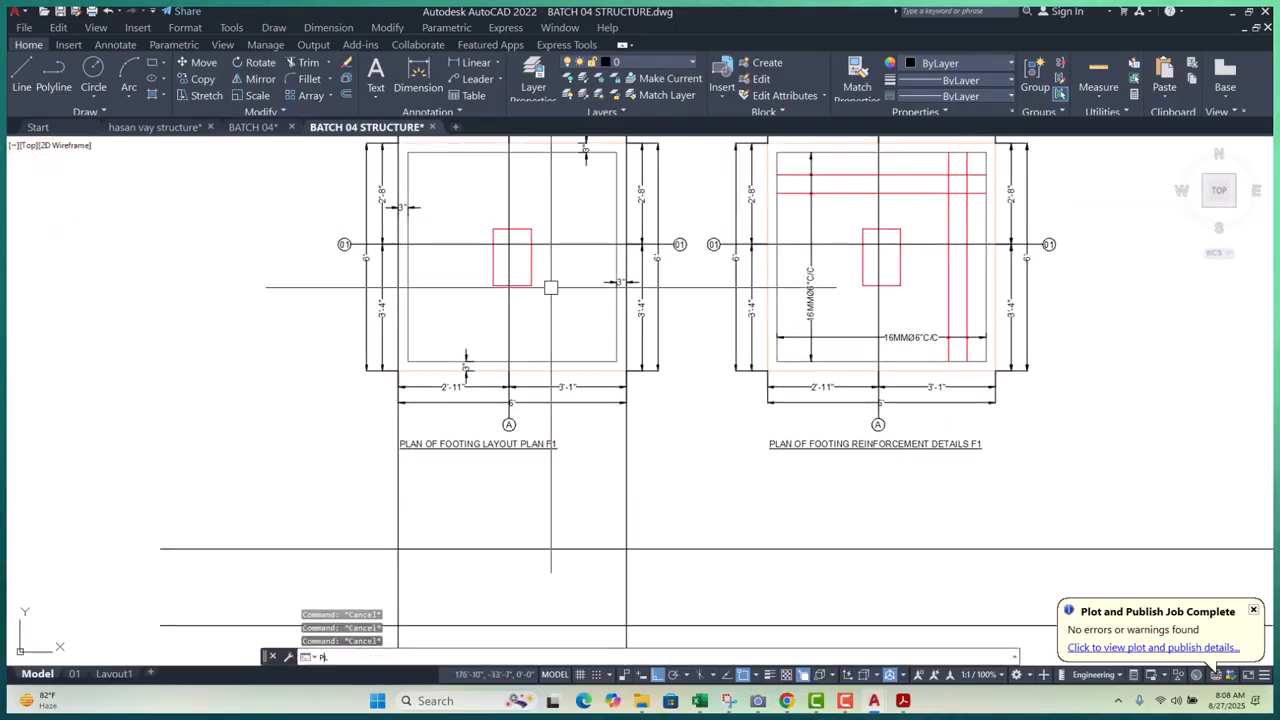
pyautogui.press('Return')
pyautogui.press('Escape')
pyautogui.press('Escape')
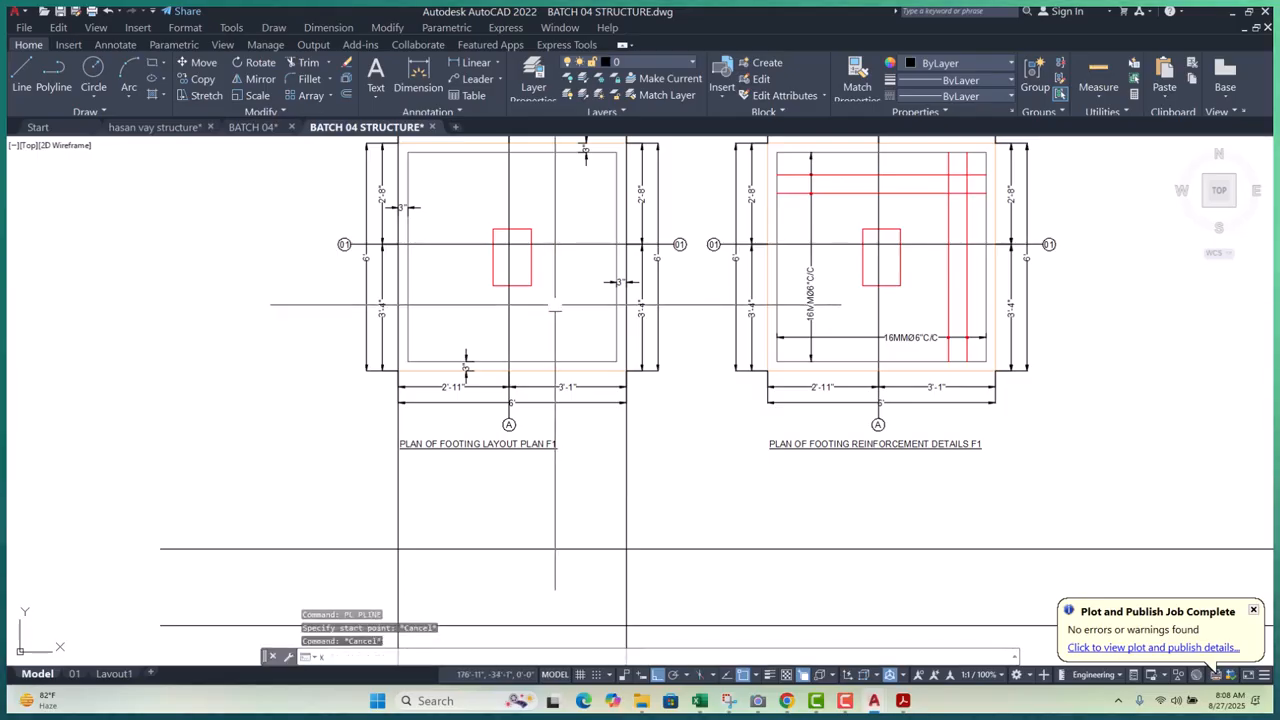
pyautogui.write('xl')
pyautogui.press('Return')
pyautogui.write('v')
pyautogui.press('Return')
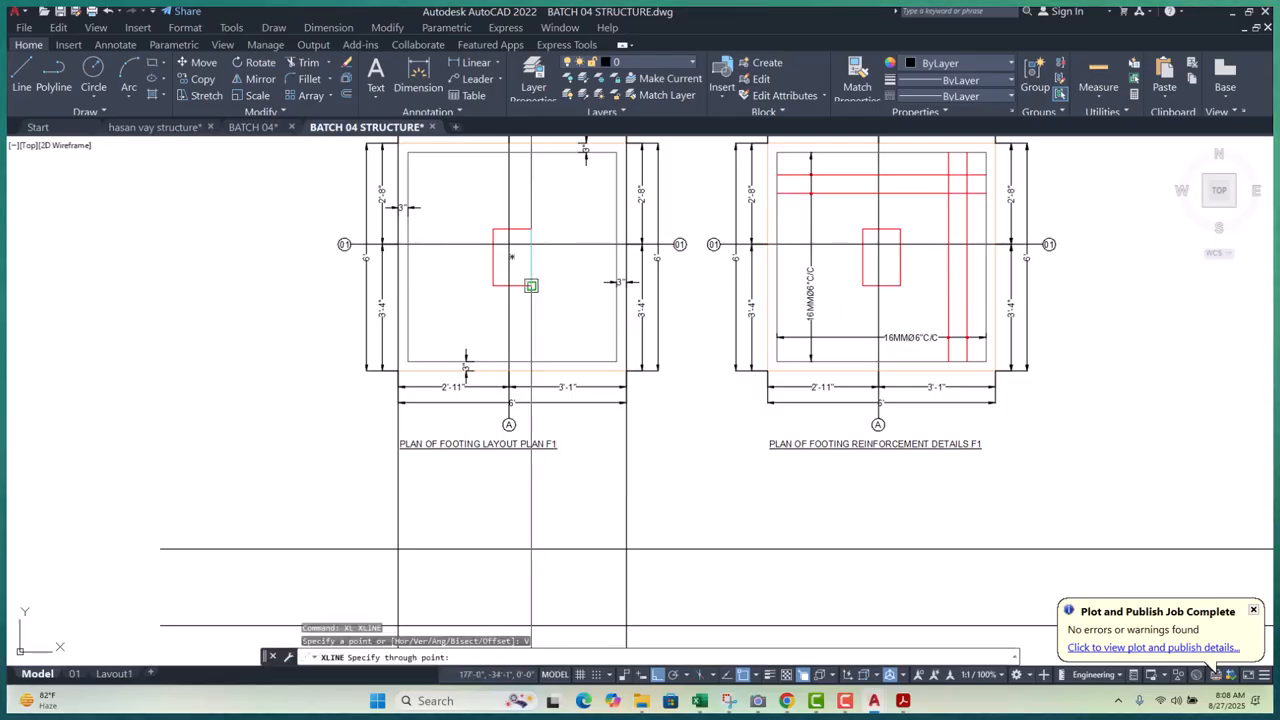
pyautogui.press('Escape')
pyautogui.press('Escape')
pyautogui.press('Escape')
pyautogui.scroll(4, 417, 343)
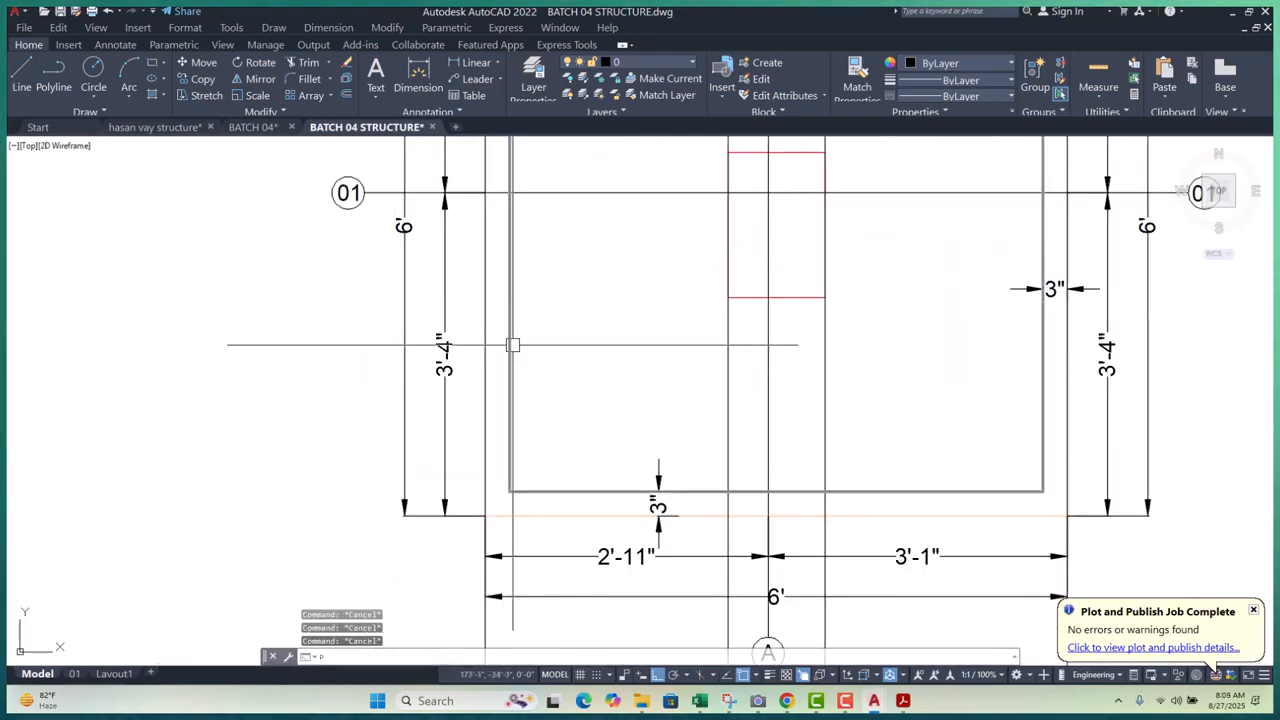
# - Draw the section-cut polyline along grid line 01 with an angled start and horizontal run
pyautogui.write('pl')
pyautogui.press('Return')
pyautogui.scroll(4, 355, 222)
pyautogui.click(333, 190)
pyautogui.click(372, 291)
pyautogui.scroll(-4, 372, 291)
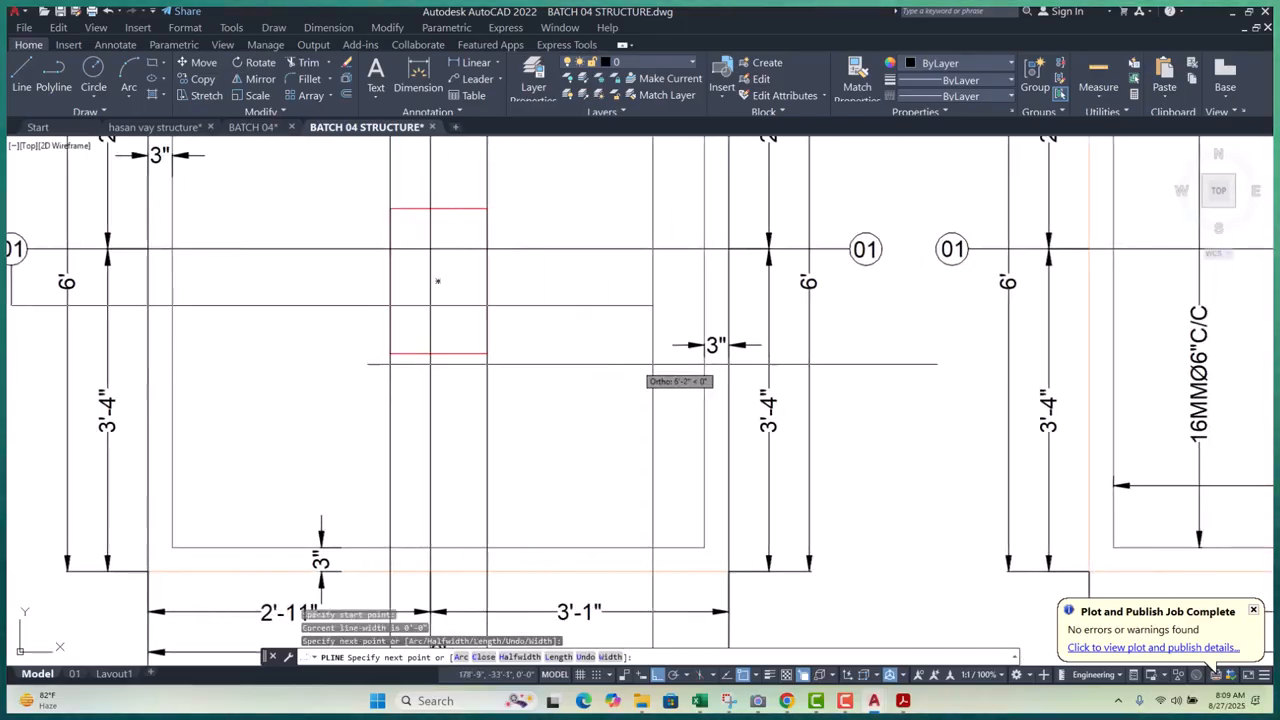
pyautogui.scroll(4, 878, 302)
pyautogui.click(881, 338)
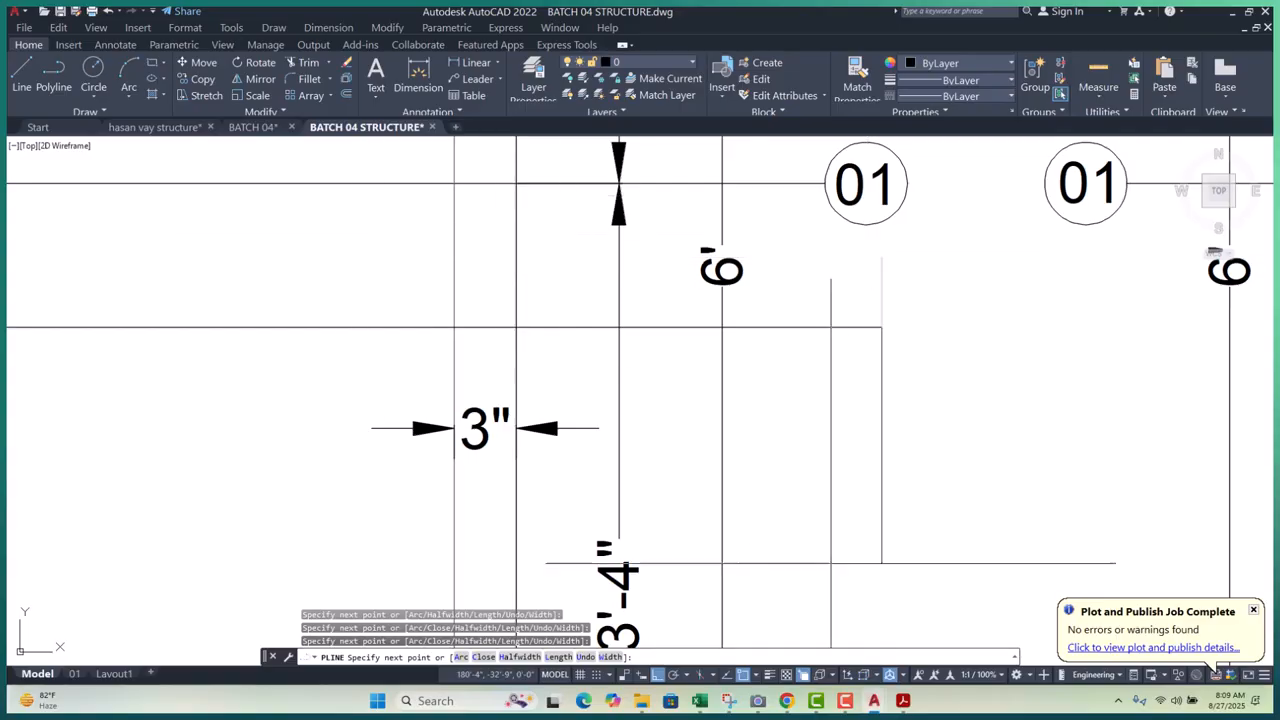
pyautogui.click(890, 675)
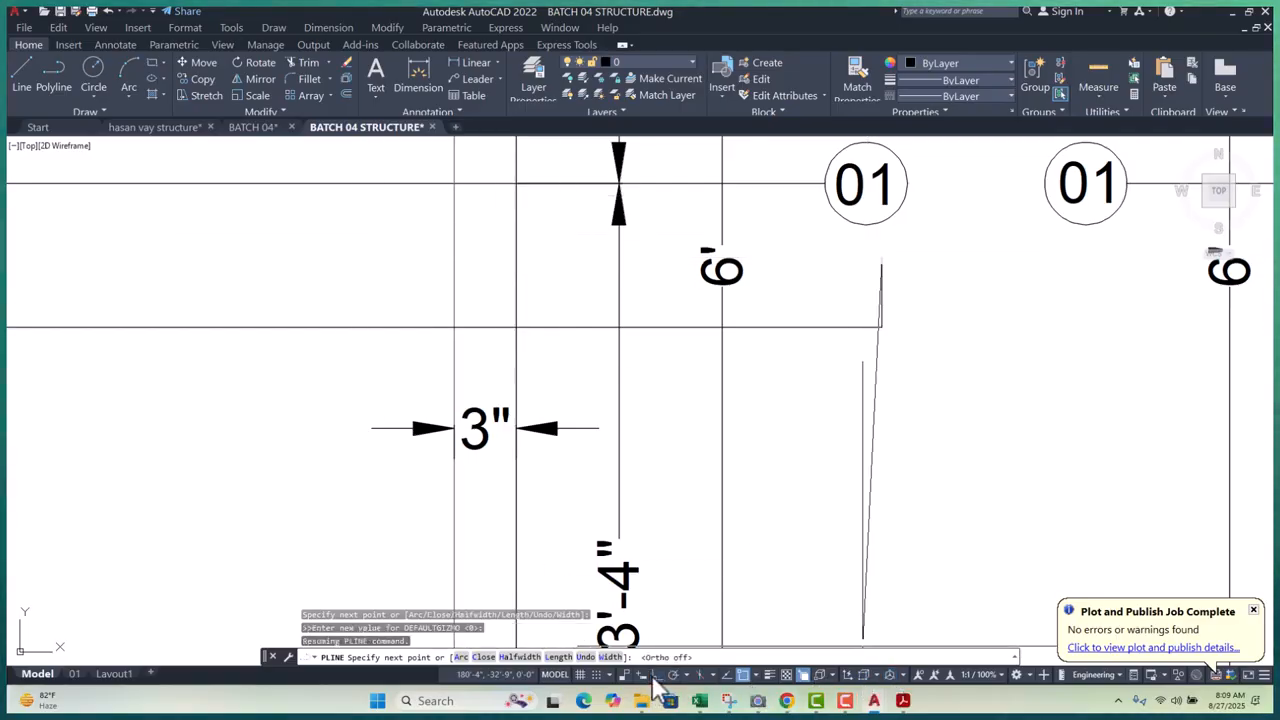
pyautogui.press('Escape')
pyautogui.scroll(-5, 846, 330)
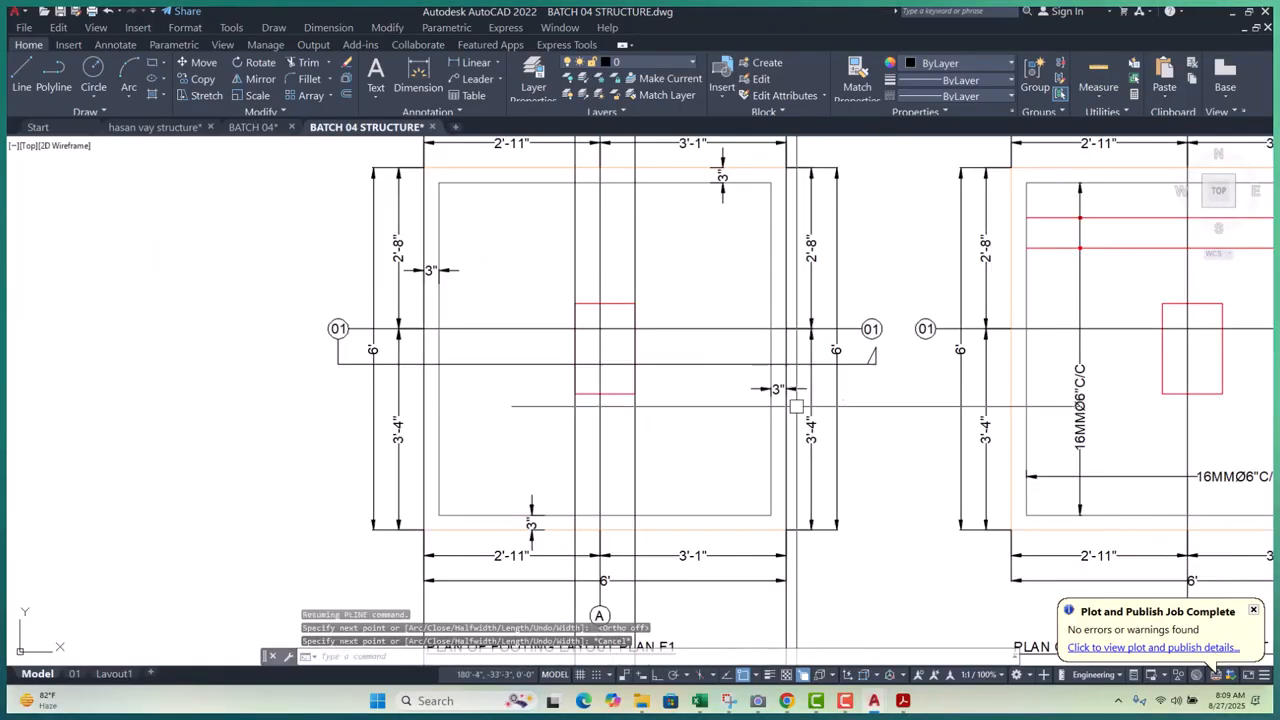
pyautogui.scroll(5, 323, 340)
# - Add a short angled end polyline near the 01 marker and stretch its end vertex into place
pyautogui.press('Return')
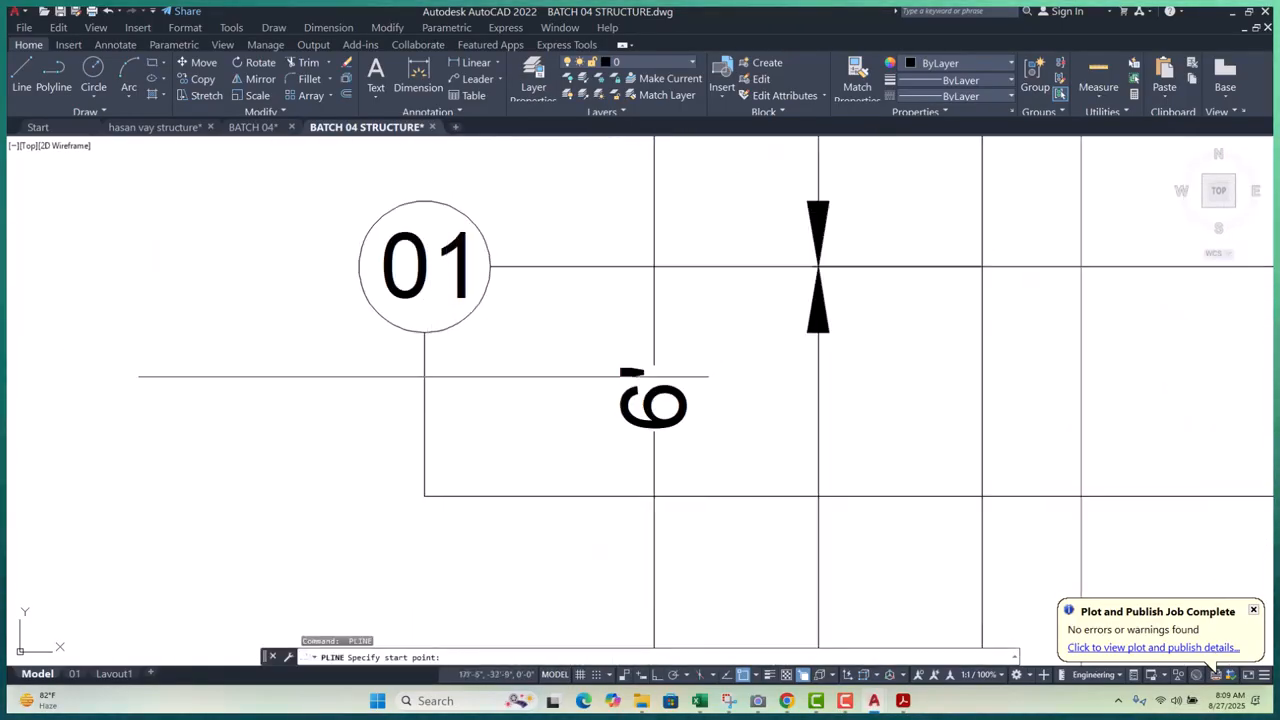
pyautogui.click(424, 384)
pyautogui.click(485, 496)
pyautogui.press('Escape')
pyautogui.press('Escape')
pyautogui.click(425, 355)
pyautogui.click(424, 333)
pyautogui.click(424, 385)
pyautogui.press('Escape')
pyautogui.press('Escape')
pyautogui.scroll(-10, 650, 427)
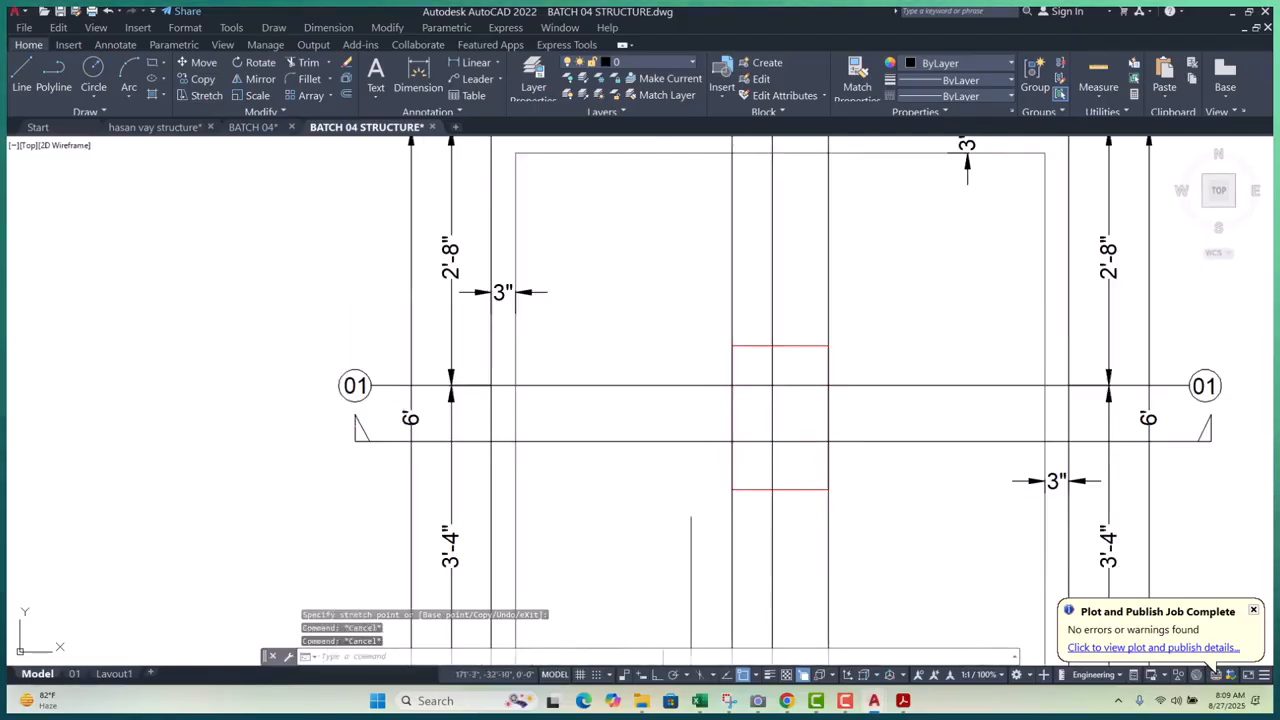
pyautogui.scroll(5, 650, 427)
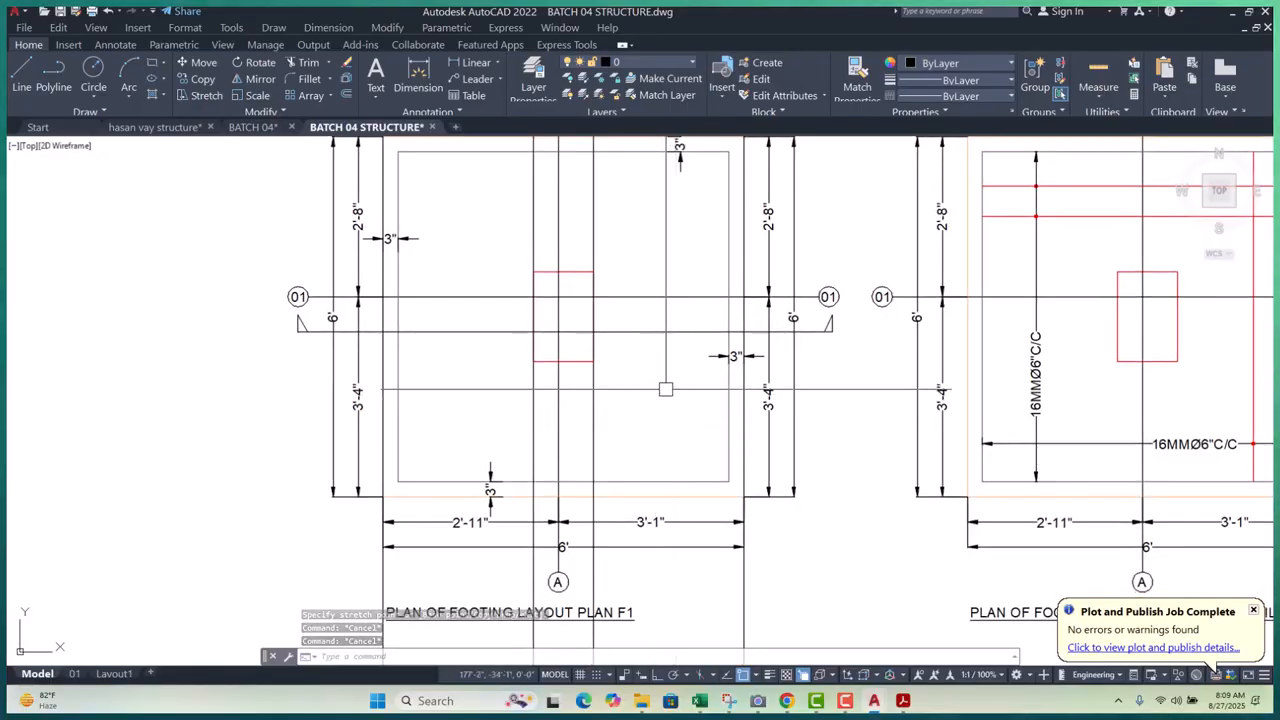
pyautogui.scroll(-5, 655, 367)
pyautogui.scroll(8, 657, 451)
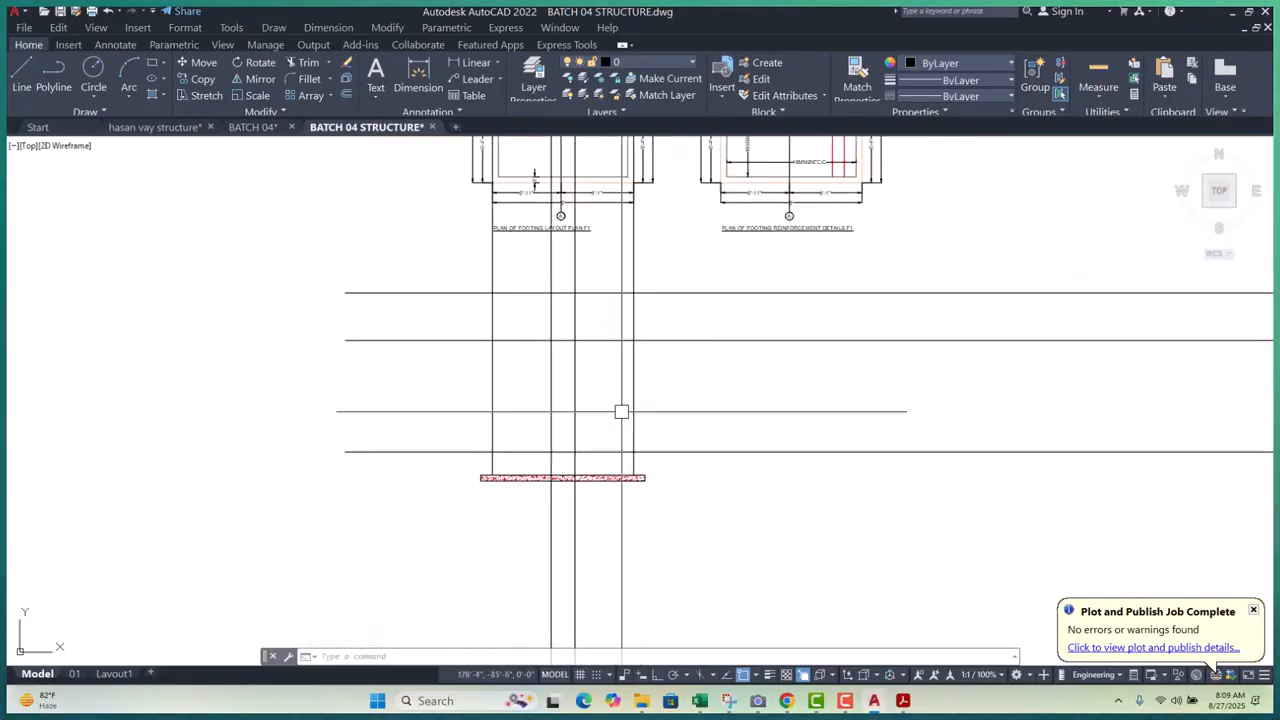
# - Abandon a line and a rectangle, then erase the long horizontal line across the slab
pyautogui.moveTo(605, 455); pyautogui.dragTo(587, 424, button='middle')
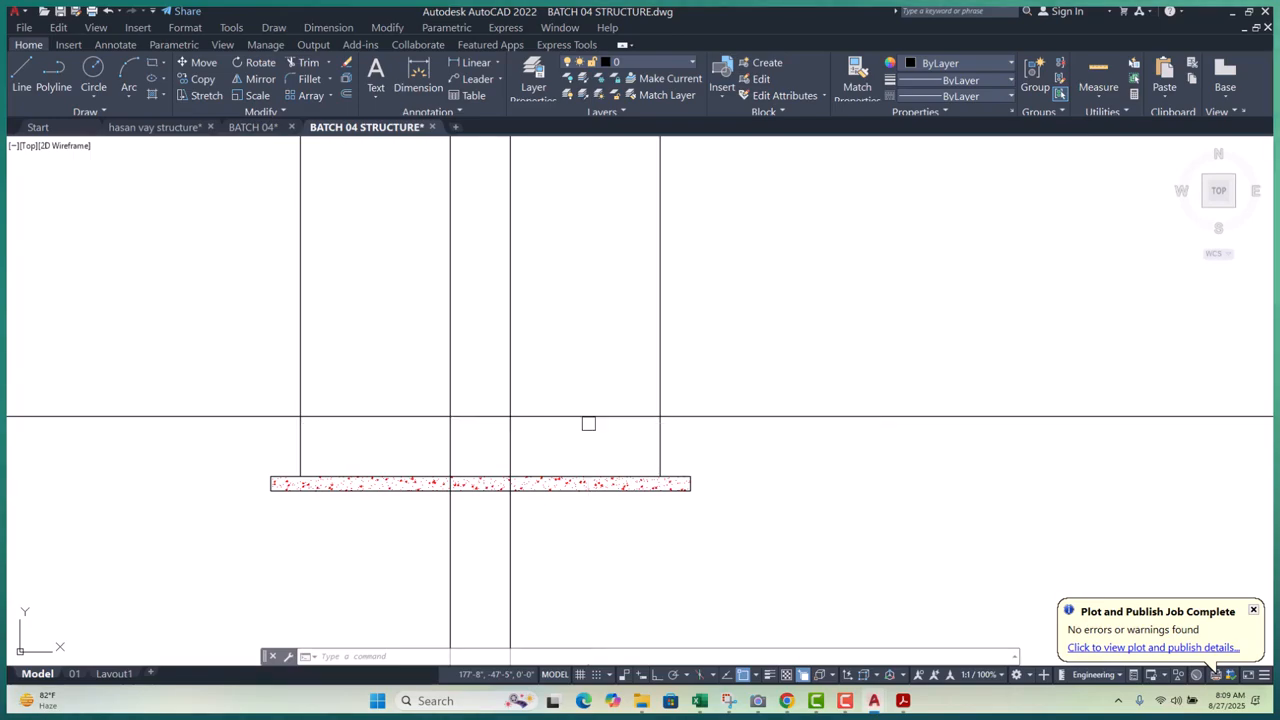
pyautogui.write('LINE Specify start point:')
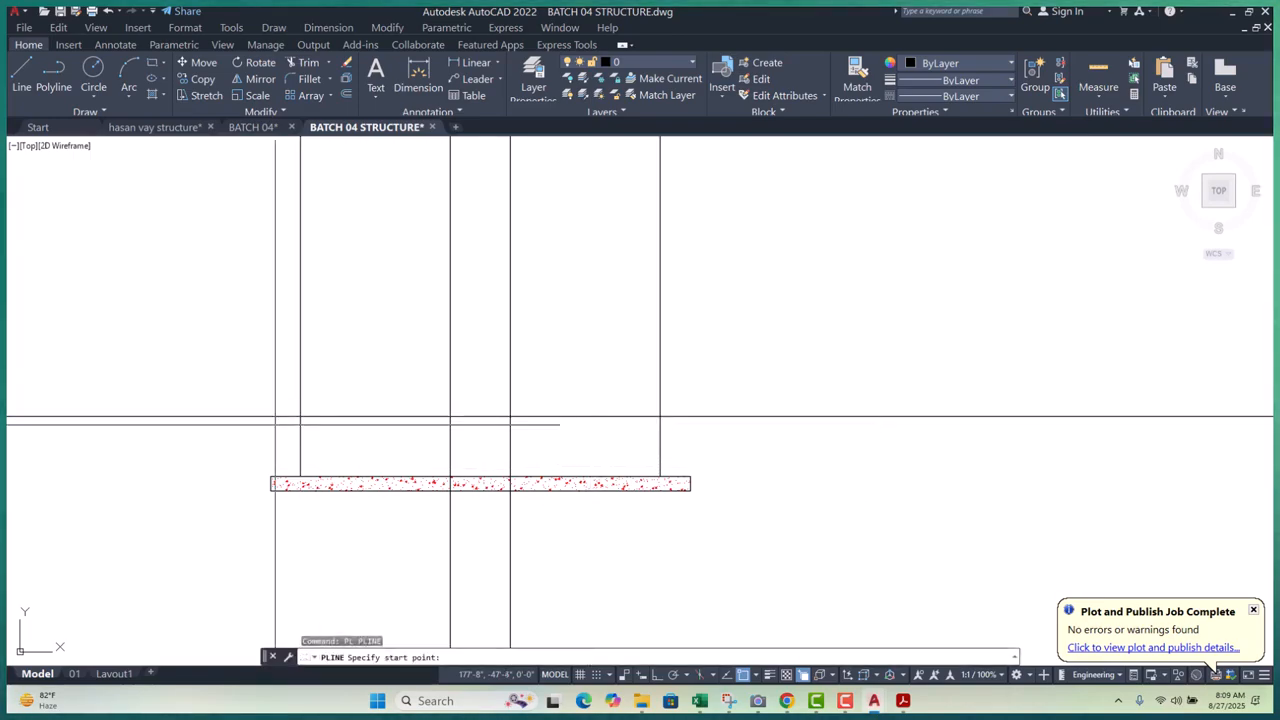
pyautogui.press('Escape')
pyautogui.press('Escape')
pyautogui.write('REC')
pyautogui.press('Return')
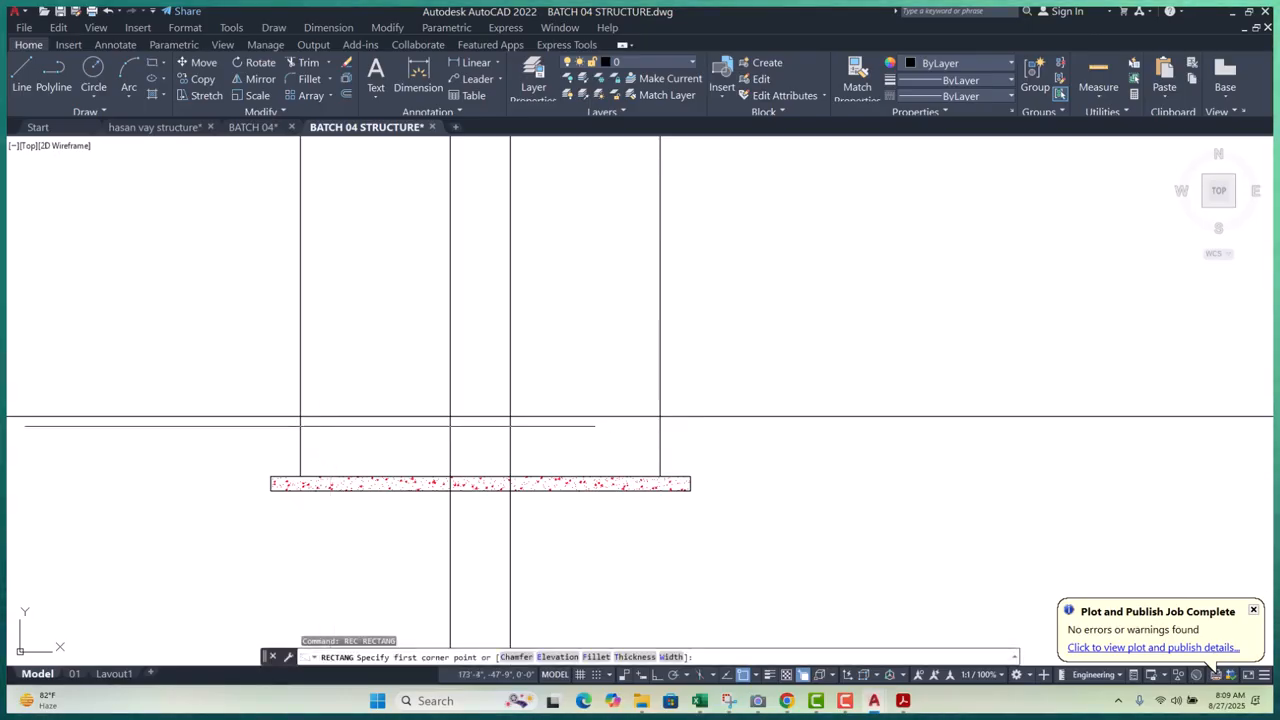
pyautogui.click(300, 416)
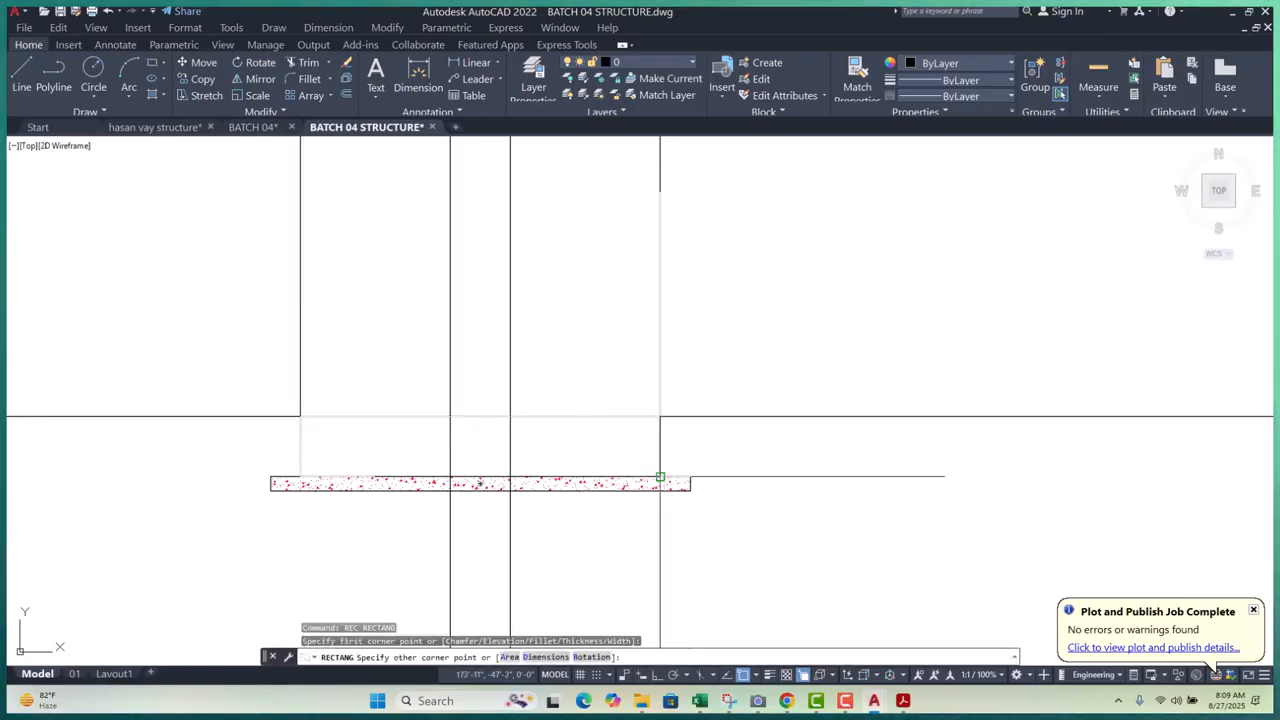
pyautogui.press('Escape')
pyautogui.press('Escape')
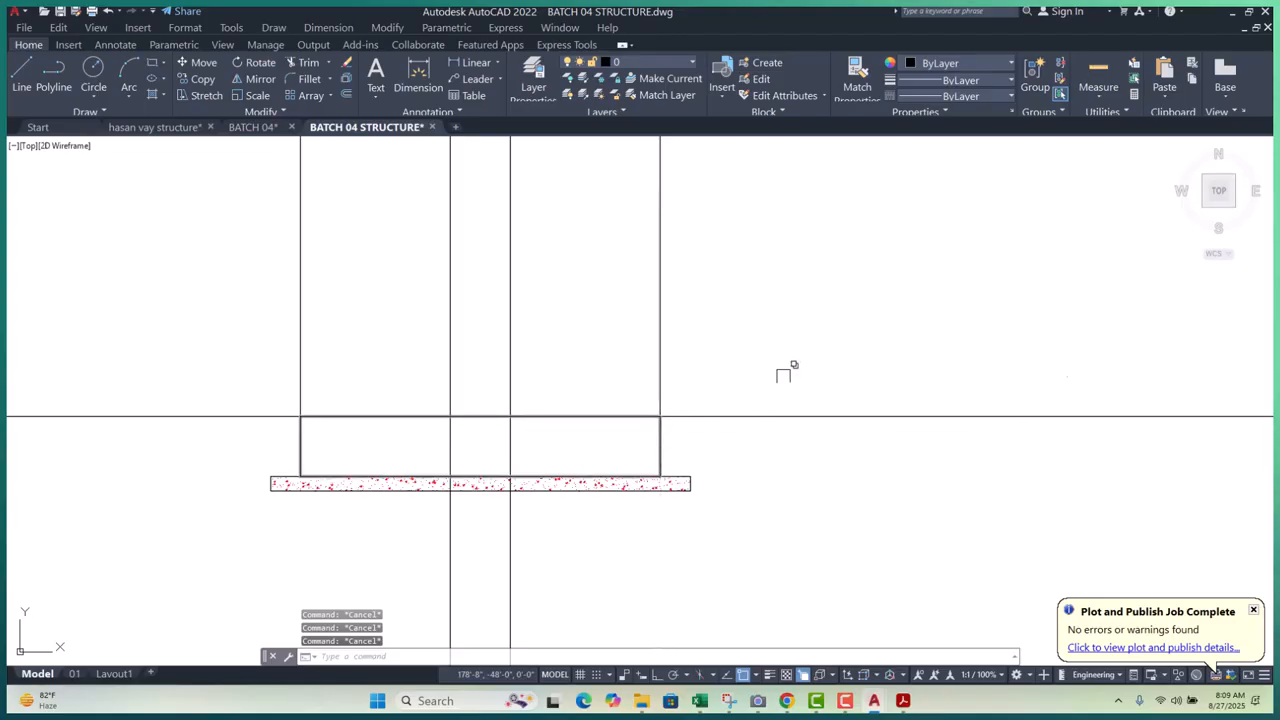
pyautogui.click(790, 364)
pyautogui.click(734, 452)
pyautogui.write('e')
pyautogui.press('Return')
# - Select the pedestal rectangle, try adding a vertex on its top edge, then cancel
pyautogui.click(191, 360)
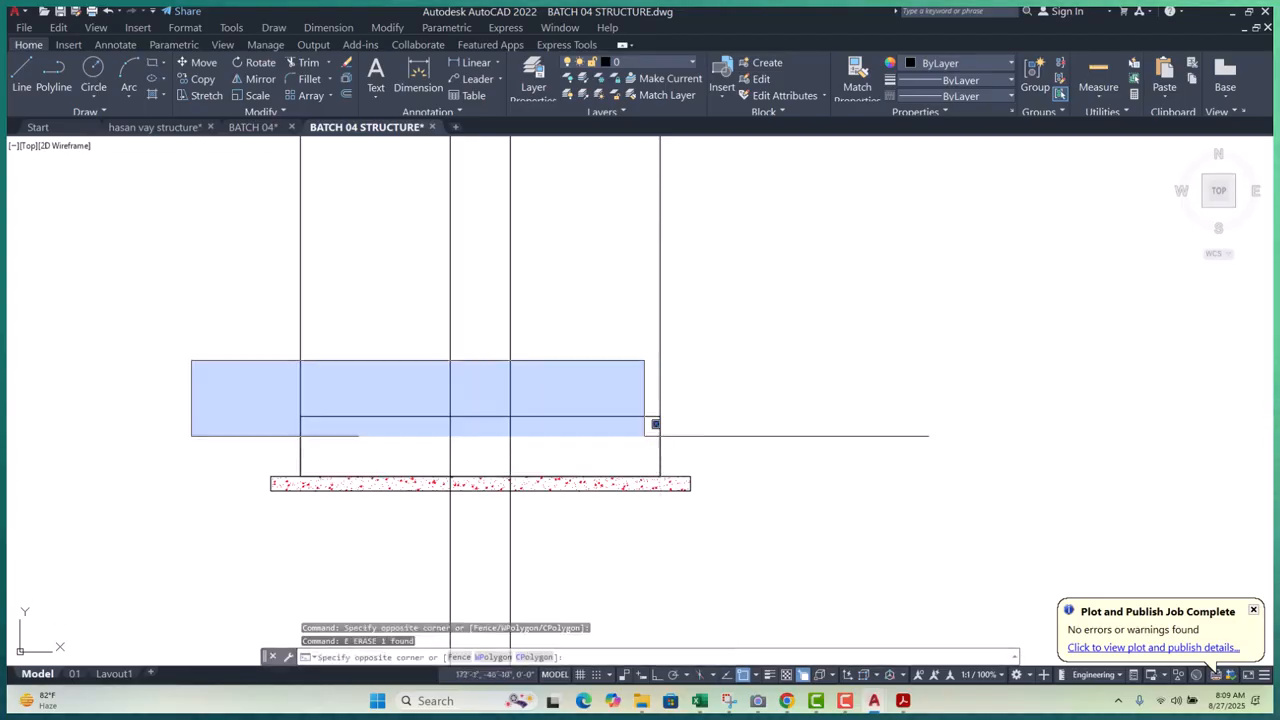
pyautogui.click(278, 443)
pyautogui.click(700, 485)
pyautogui.press('Escape')
pyautogui.press('Escape')
pyautogui.click(592, 415)
pyautogui.scroll(2, 481, 416)
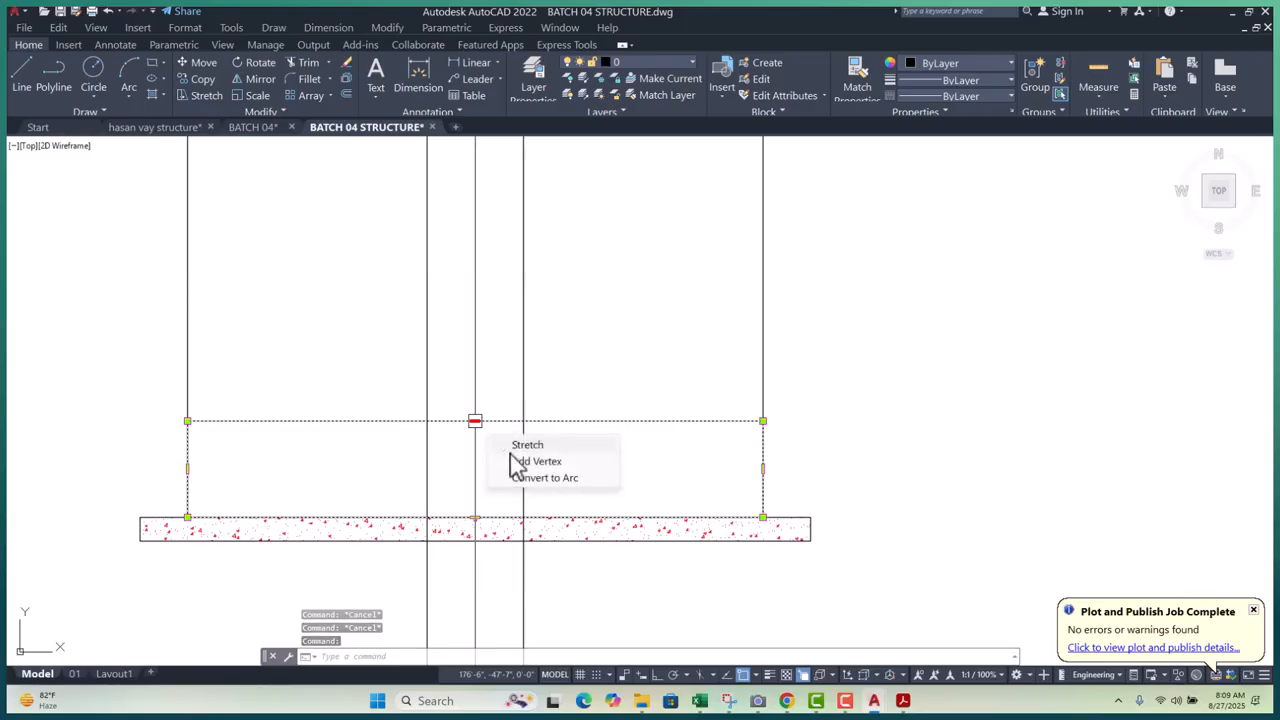
pyautogui.click(530, 461)
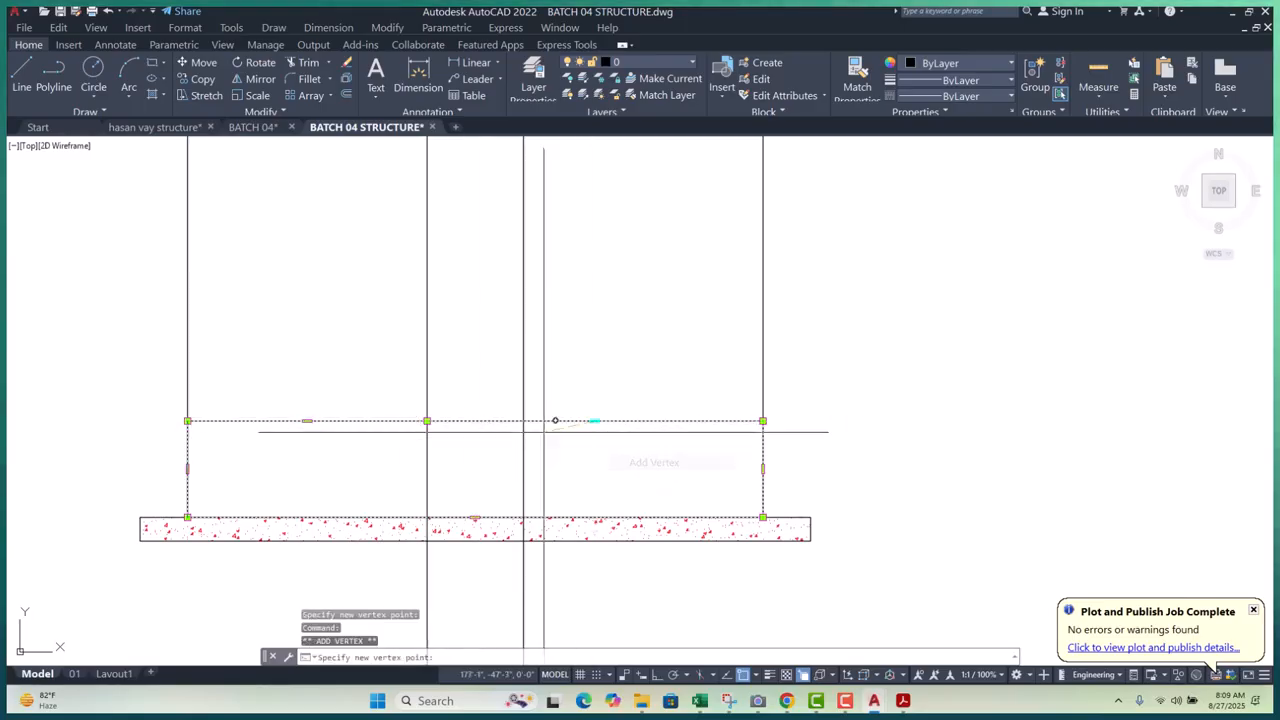
pyautogui.scroll(-7, 520, 440)
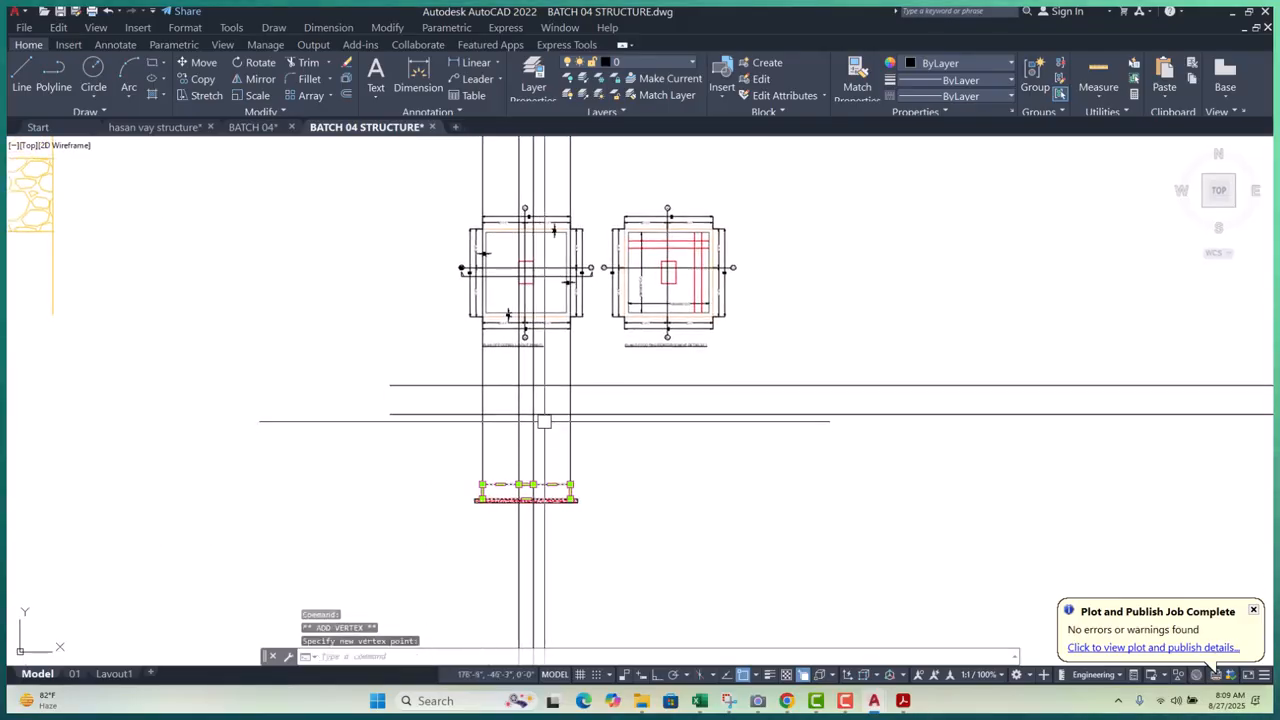
pyautogui.scroll(4, 524, 373)
pyautogui.scroll(-4, 575, 485)
pyautogui.scroll(6, 528, 530)
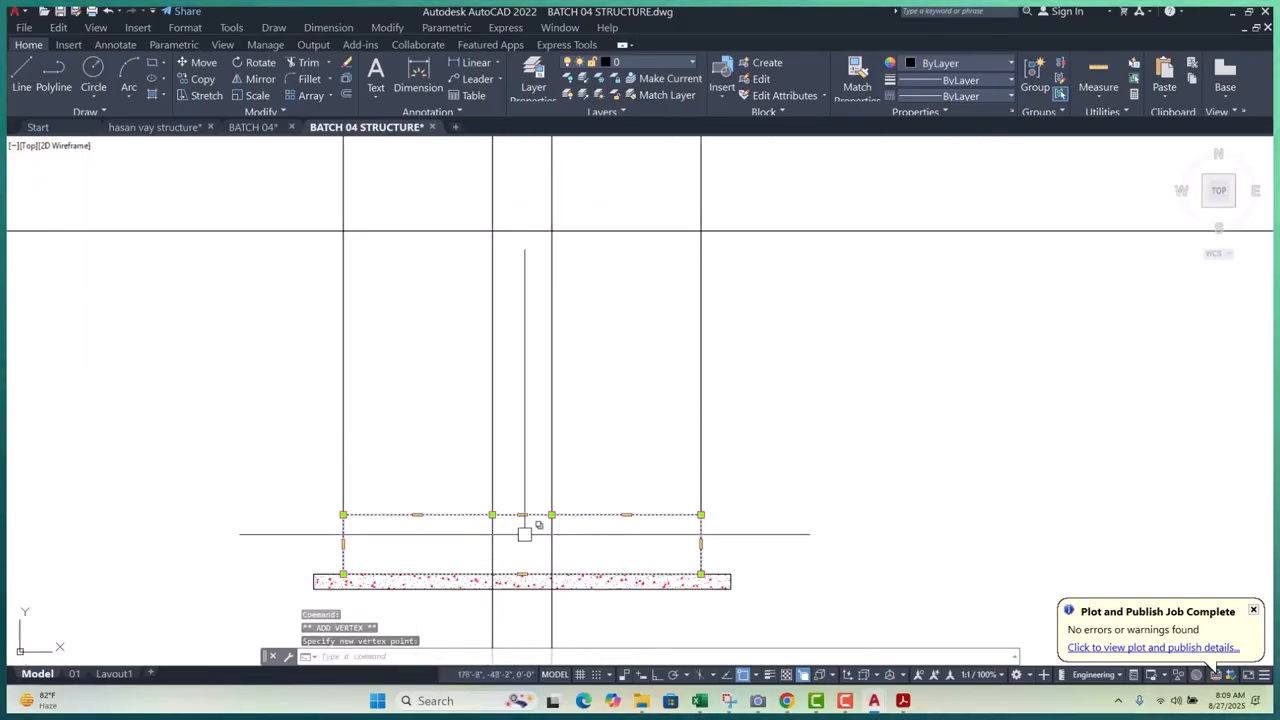
pyautogui.press('Escape')
pyautogui.press('Escape')
pyautogui.scroll(-4, 530, 490)
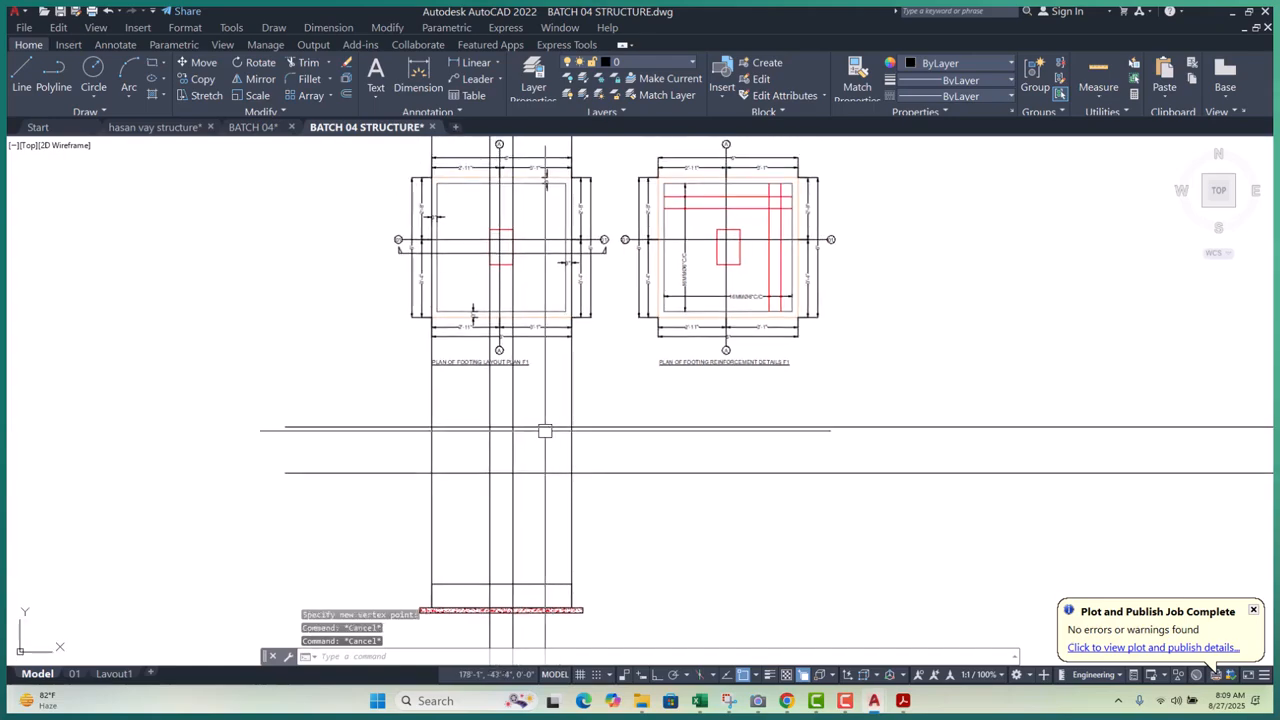
# - Copy the horizontal guide line to a position lower in the section
pyautogui.click(545, 427)
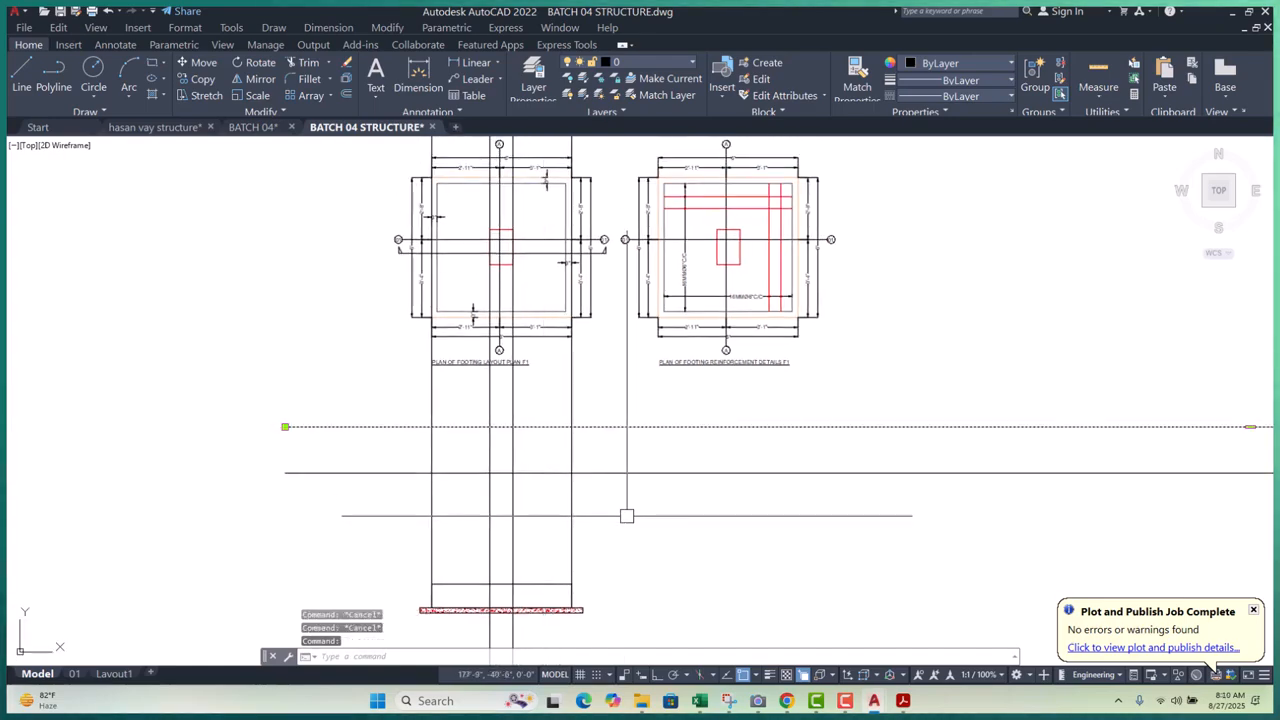
pyautogui.press('space')
pyautogui.click(708, 577)
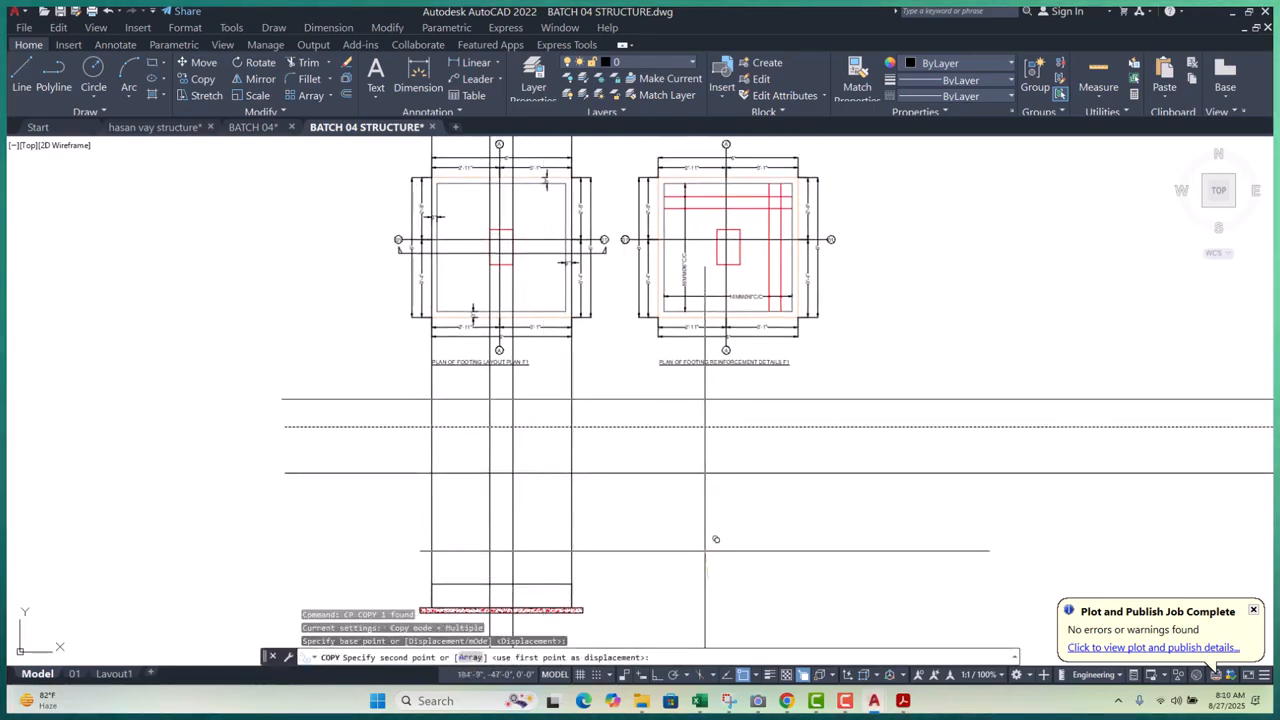
pyautogui.click(705, 549)
pyautogui.press('Escape')
pyautogui.press('Escape')
pyautogui.press('Escape')
# - Try grip Stretch and Add Vertex on the polyline's middle segment, then cancel the edits
pyautogui.scroll(2, 525, 585)
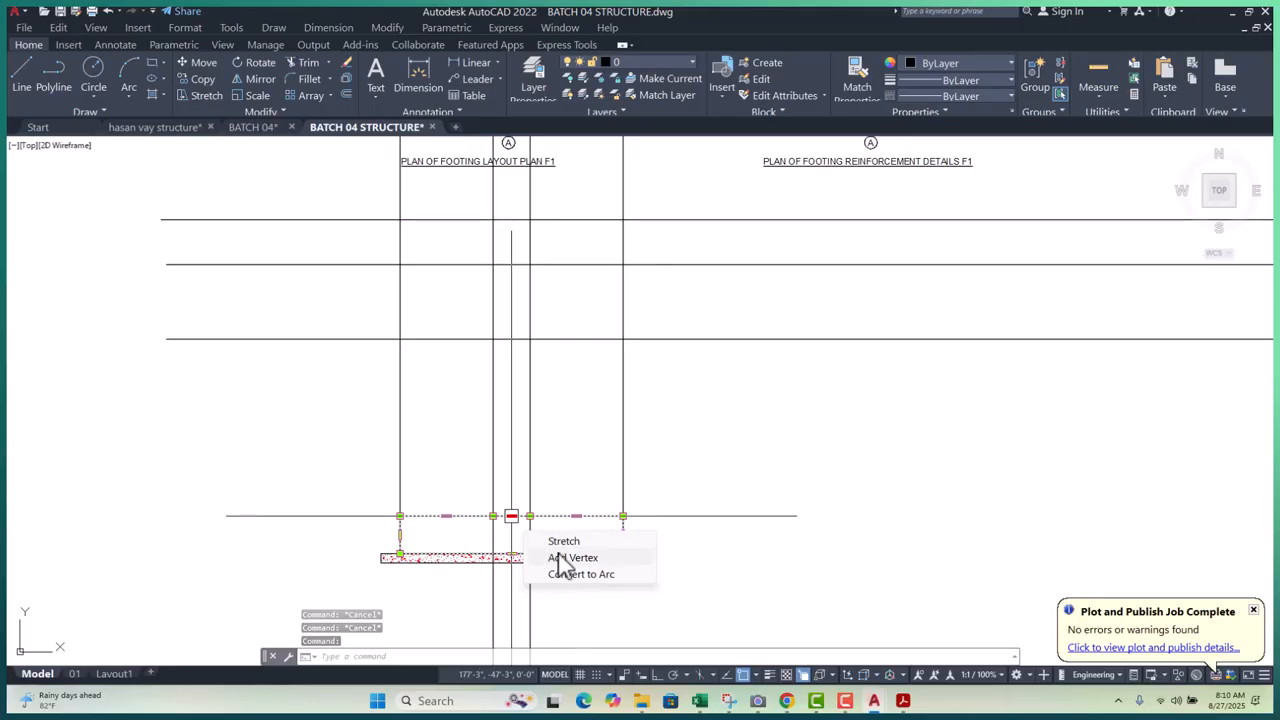
pyautogui.click(562, 542)
pyautogui.press('Escape')
pyautogui.scroll(3, 515, 524)
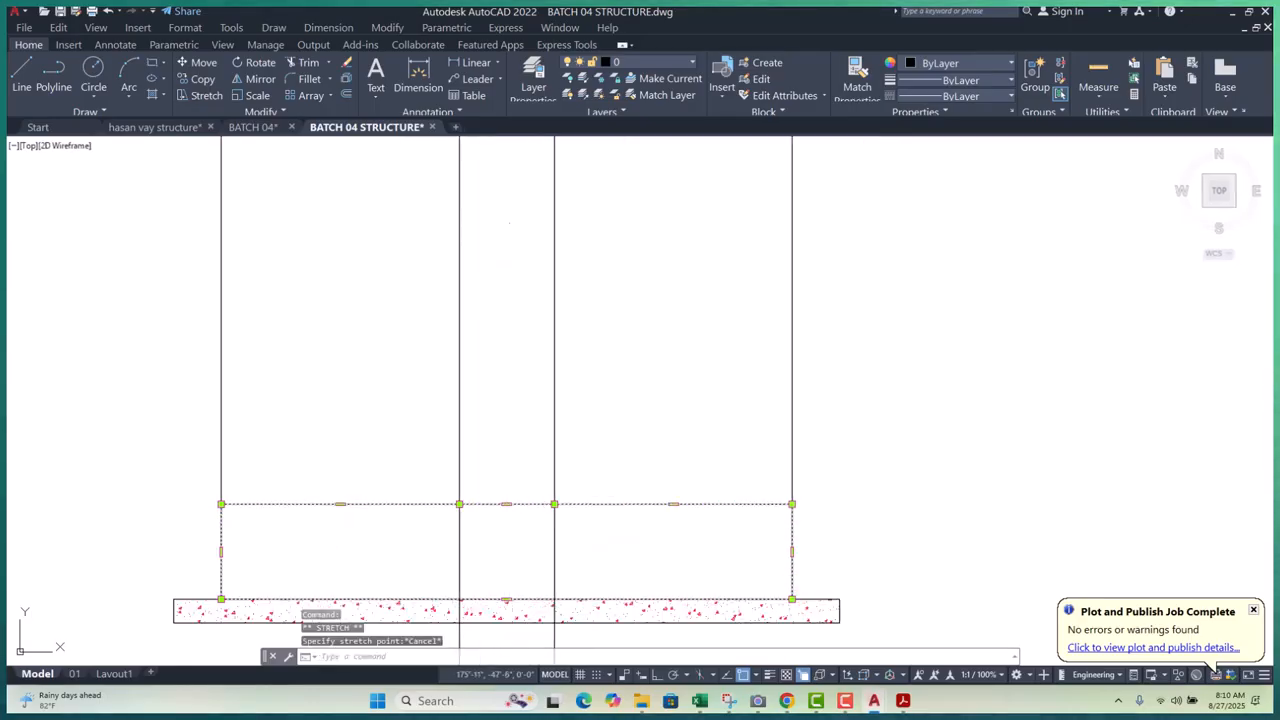
pyautogui.click(566, 545)
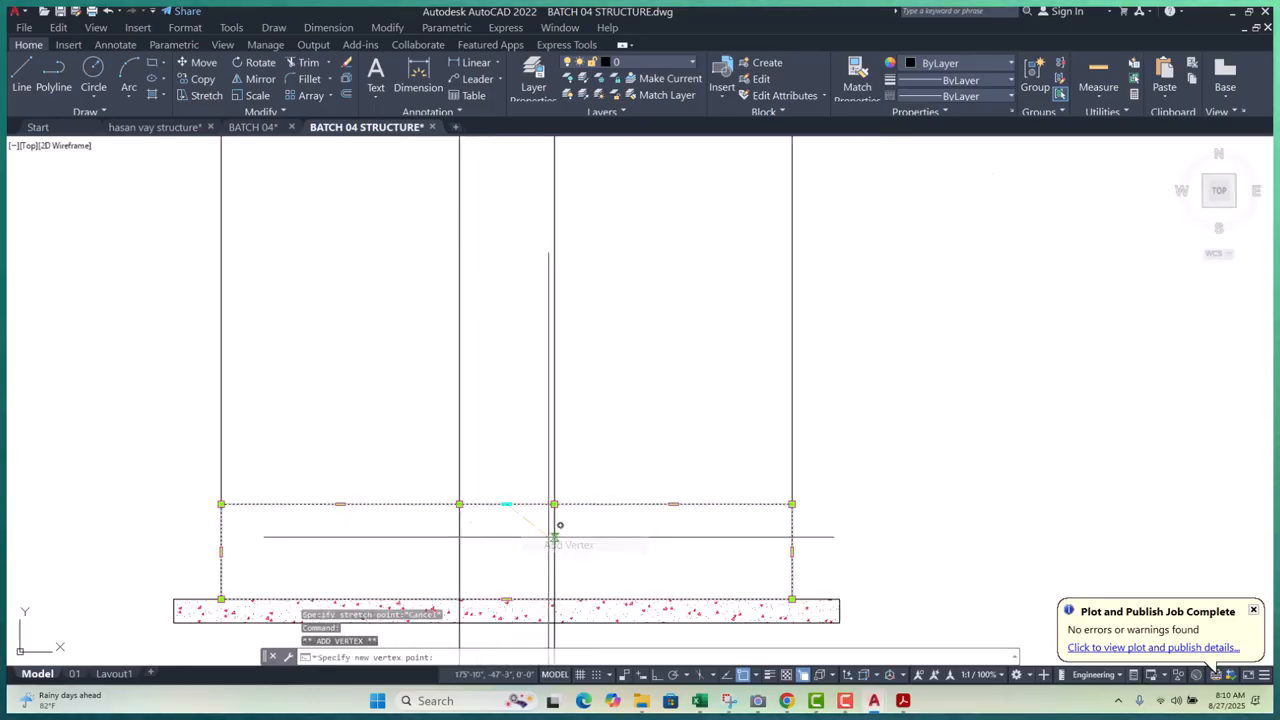
pyautogui.scroll(-3, 535, 540)
pyautogui.moveTo(482, 303); pyautogui.dragTo(458, 321, button='middle')
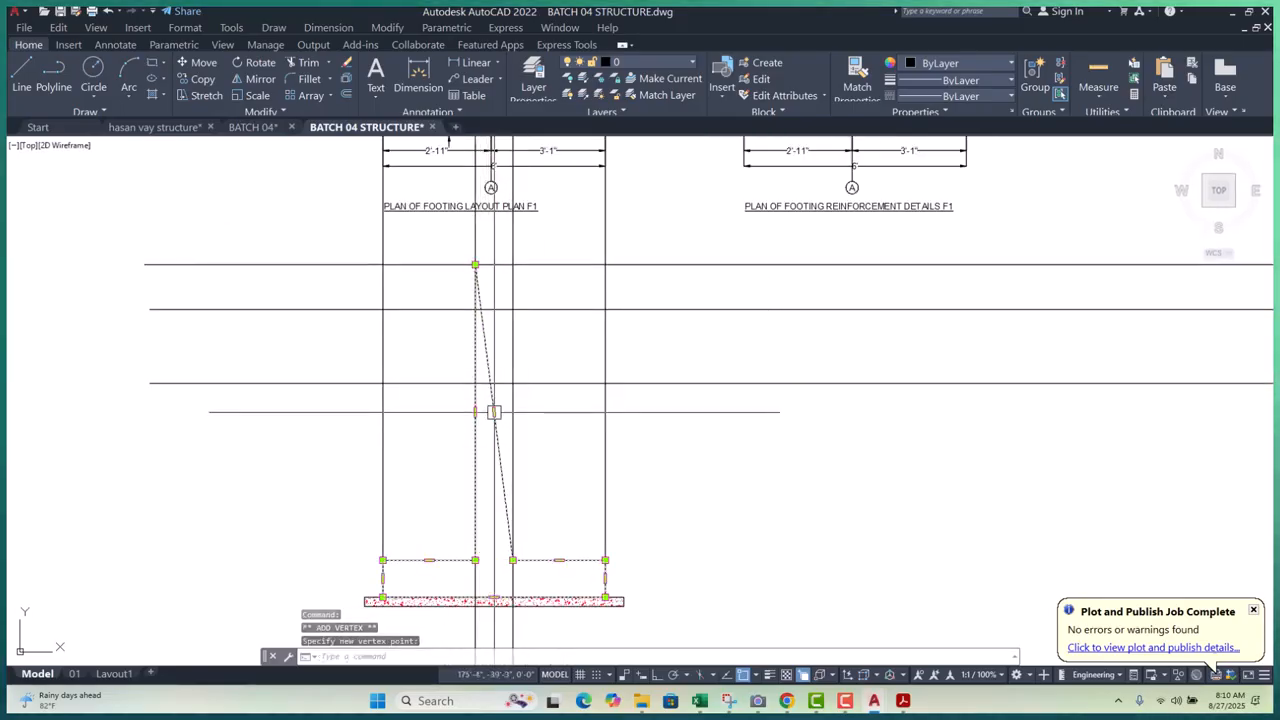
pyautogui.click(548, 435)
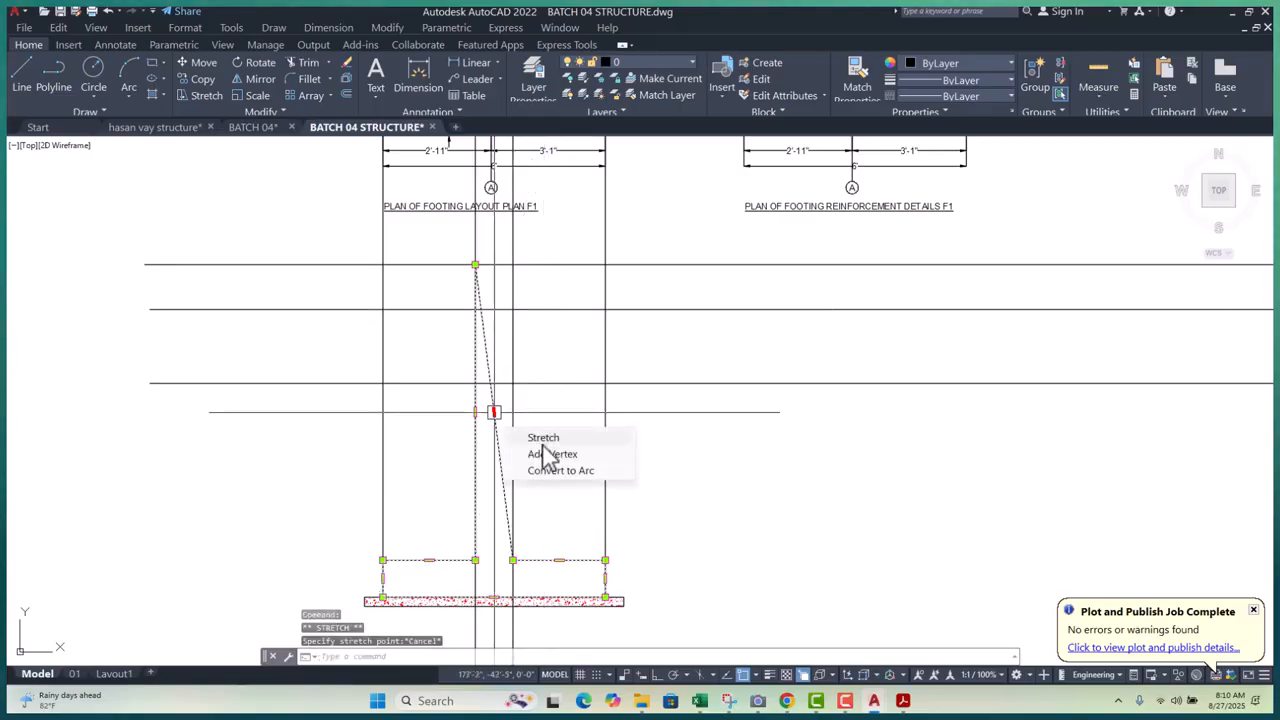
pyautogui.click(552, 454)
pyautogui.press('Escape')
pyautogui.press('Escape')
# - Erase the stray horizontal line, then pan to show both footing plans
pyautogui.click(545, 268)
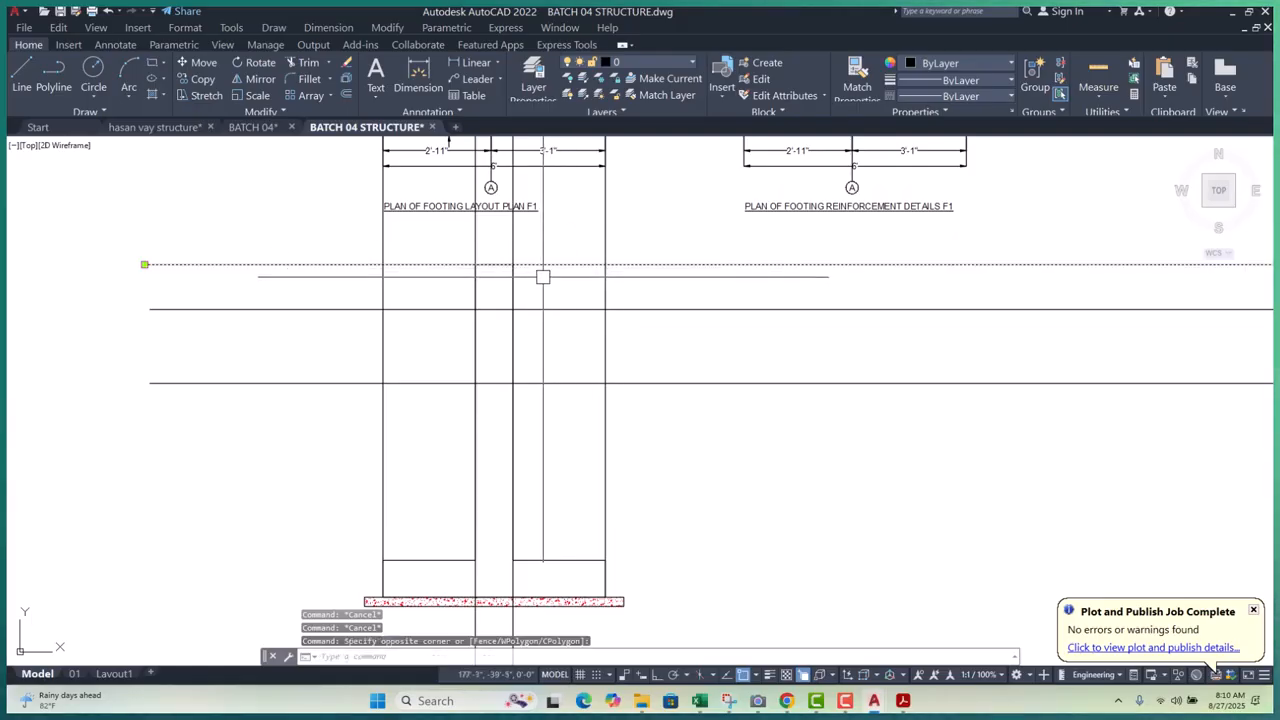
pyautogui.click(543, 277)
pyautogui.write('e')
pyautogui.press('Return')
pyautogui.scroll(-1, 551, 274)
pyautogui.scroll(5, 545, 285)
pyautogui.scroll(-6, 635, 406)
pyautogui.moveTo(657, 438); pyautogui.dragTo(605, 289, button='middle')
pyautogui.moveTo(575, 331)
pyautogui.mouseDown(button='middle')
pyautogui.moveTo(594, 371)
pyautogui.moveTo(559, 386)
pyautogui.mouseUp(button='middle')
pyautogui.scroll(4, 586, 362)
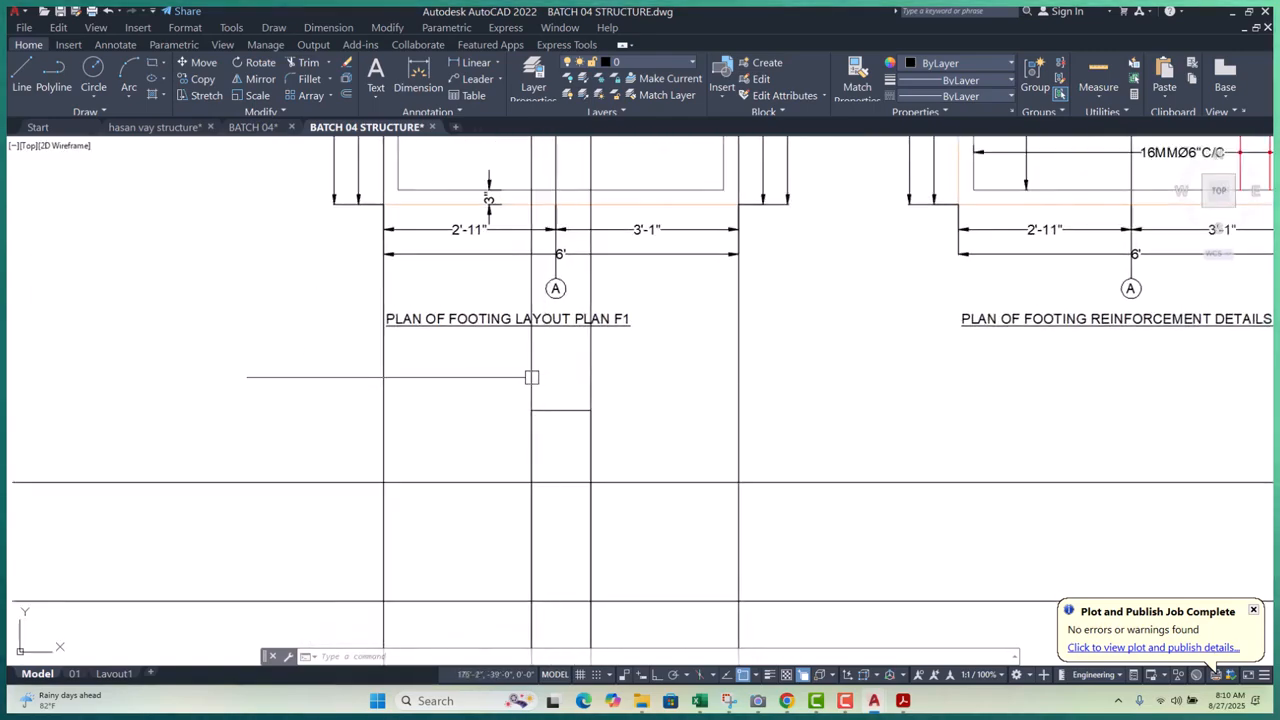
# - Draw a break-line symbol of size .25 with its zigzag at the midpoint
pyautogui.click(550, 45)
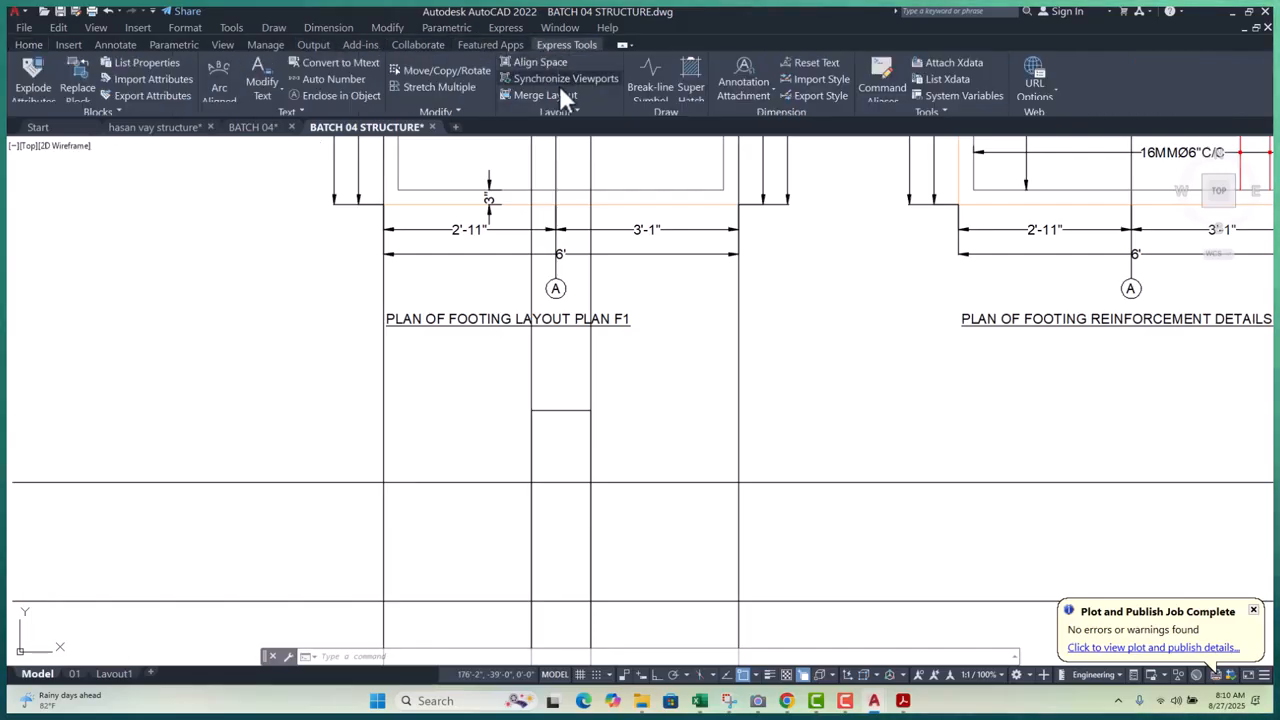
pyautogui.click(651, 70)
pyautogui.scroll(2, 550, 423)
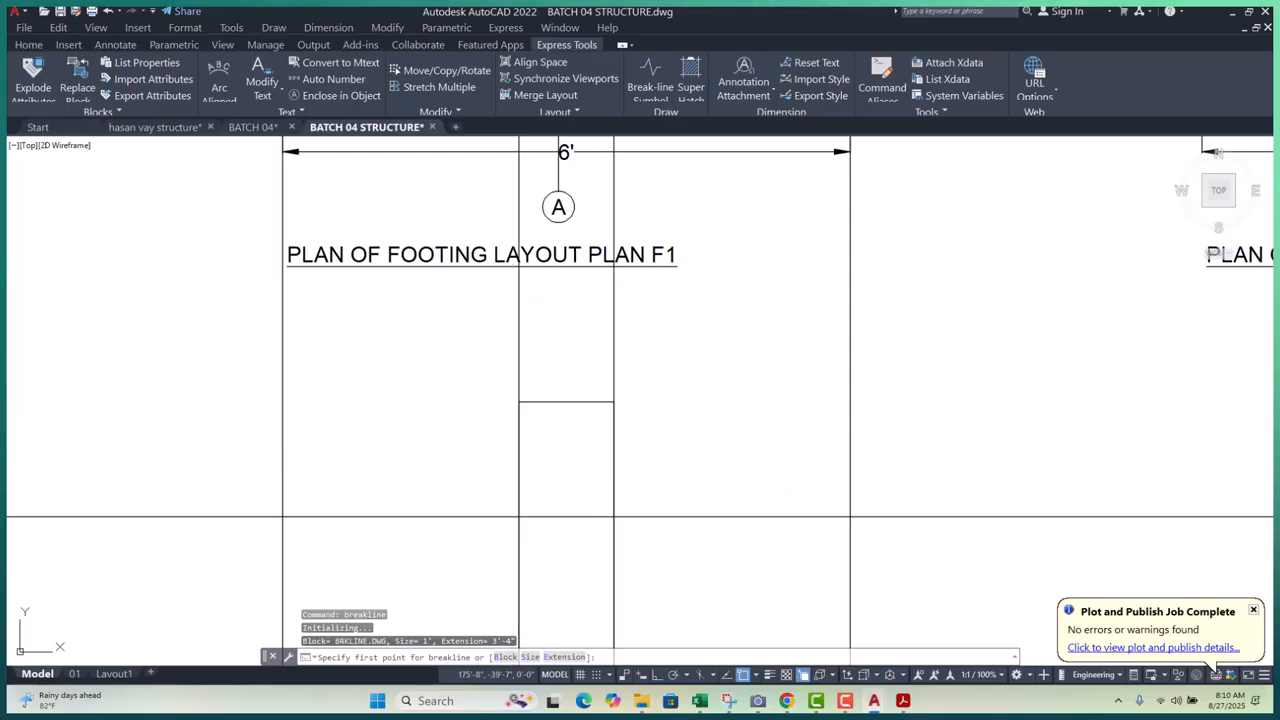
pyautogui.write('S')
pyautogui.press('Return')
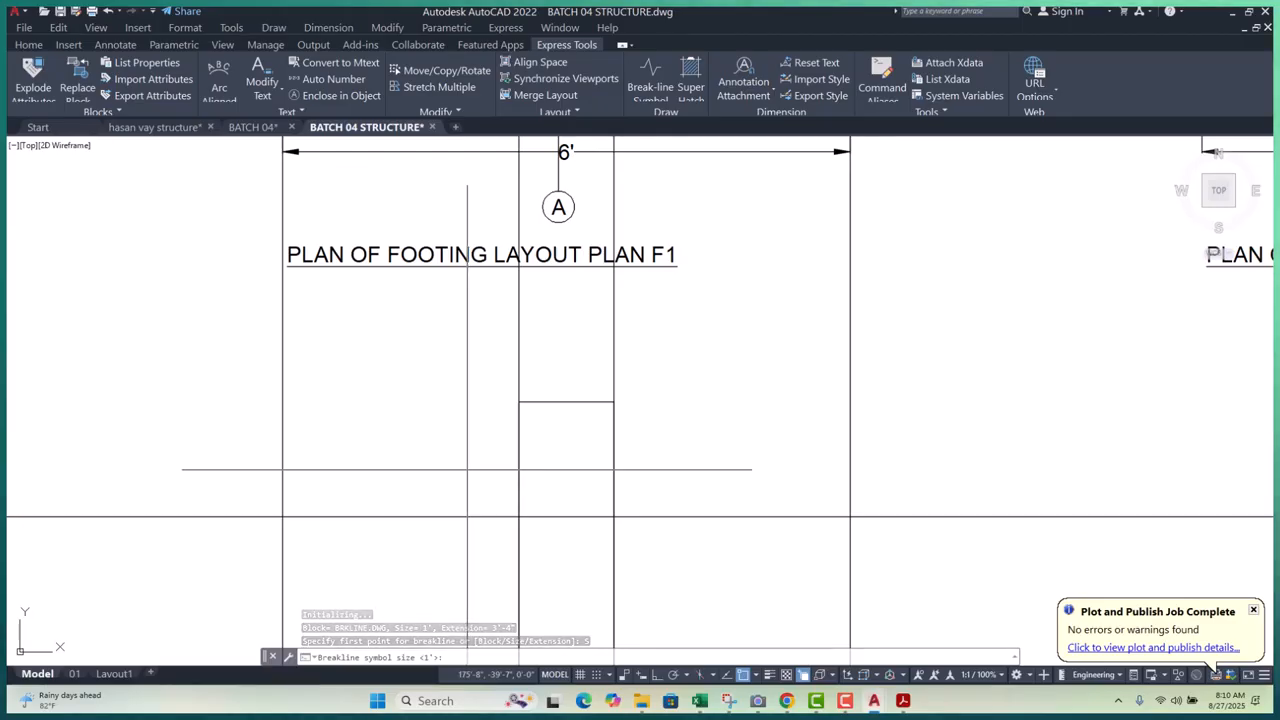
pyautogui.write('.')
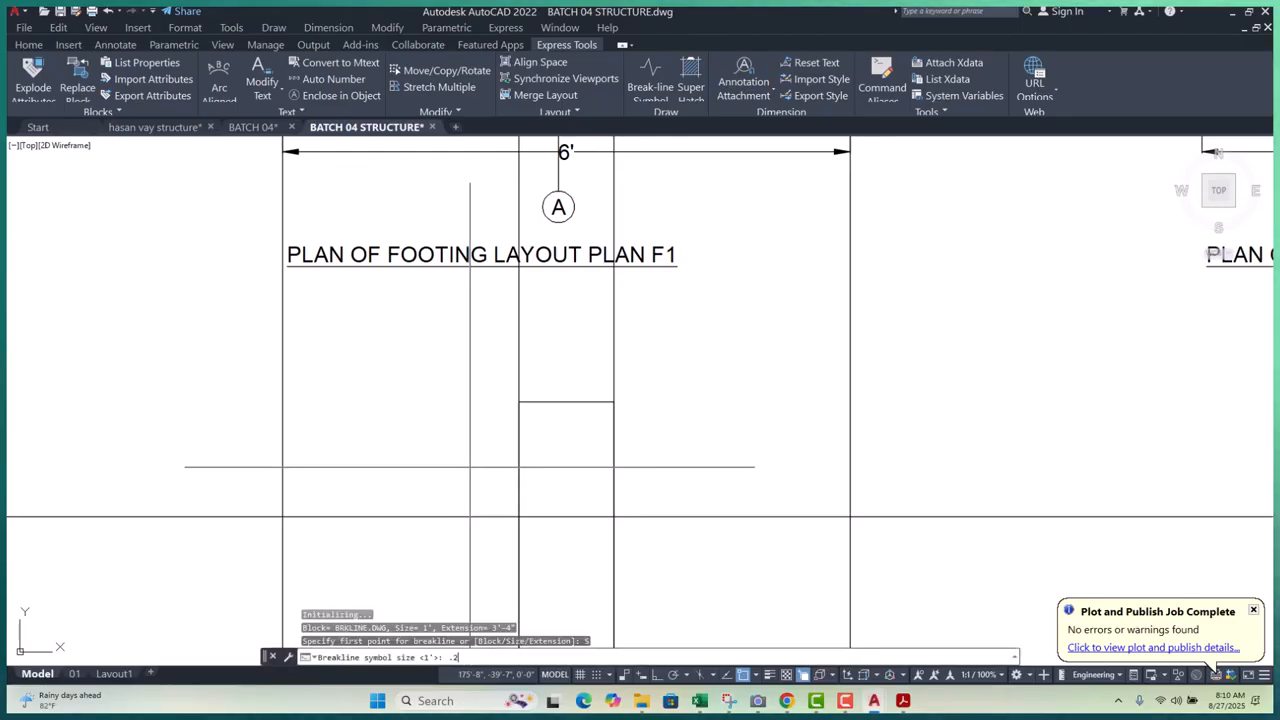
pyautogui.write('25')
pyautogui.press('Return')
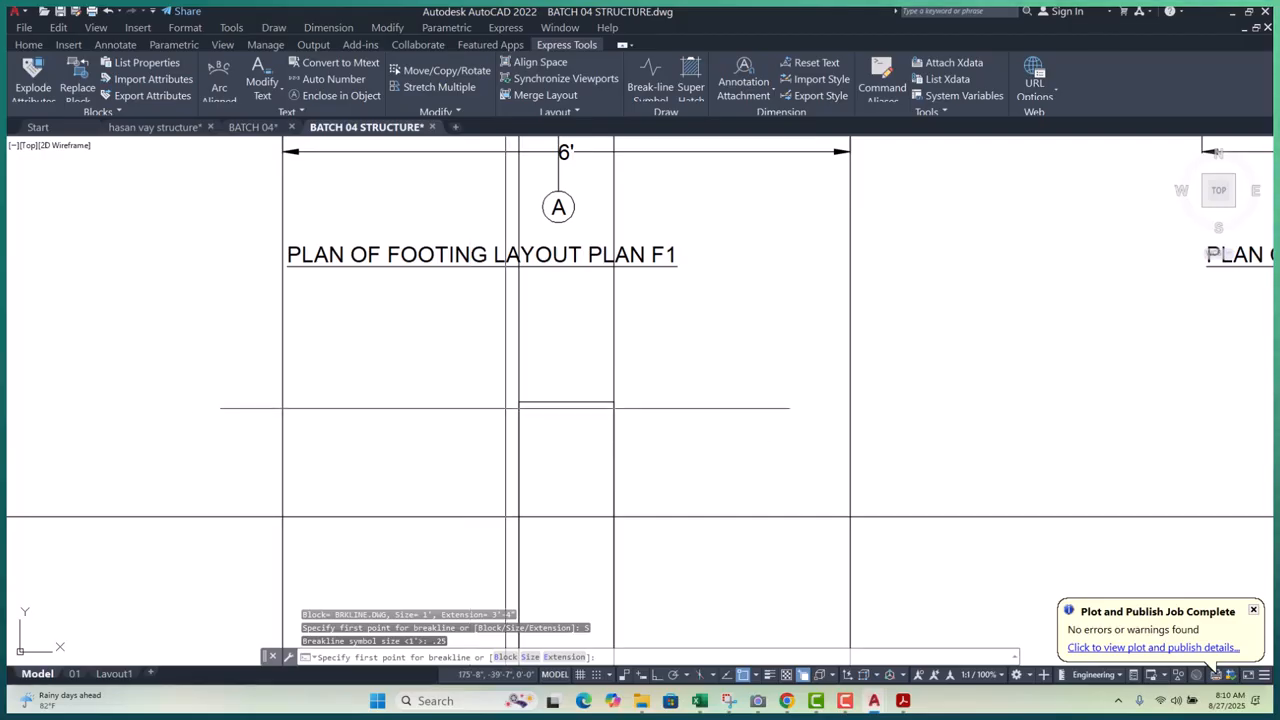
pyautogui.click(518, 401)
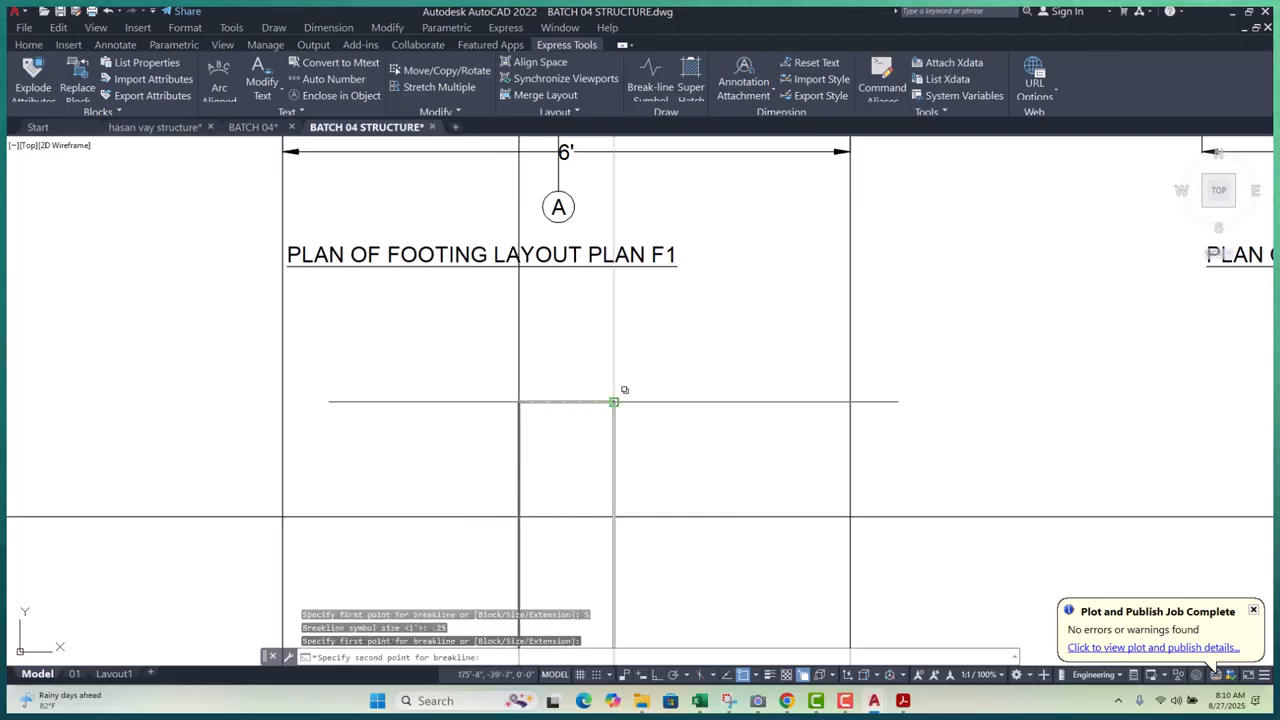
pyautogui.click(614, 401)
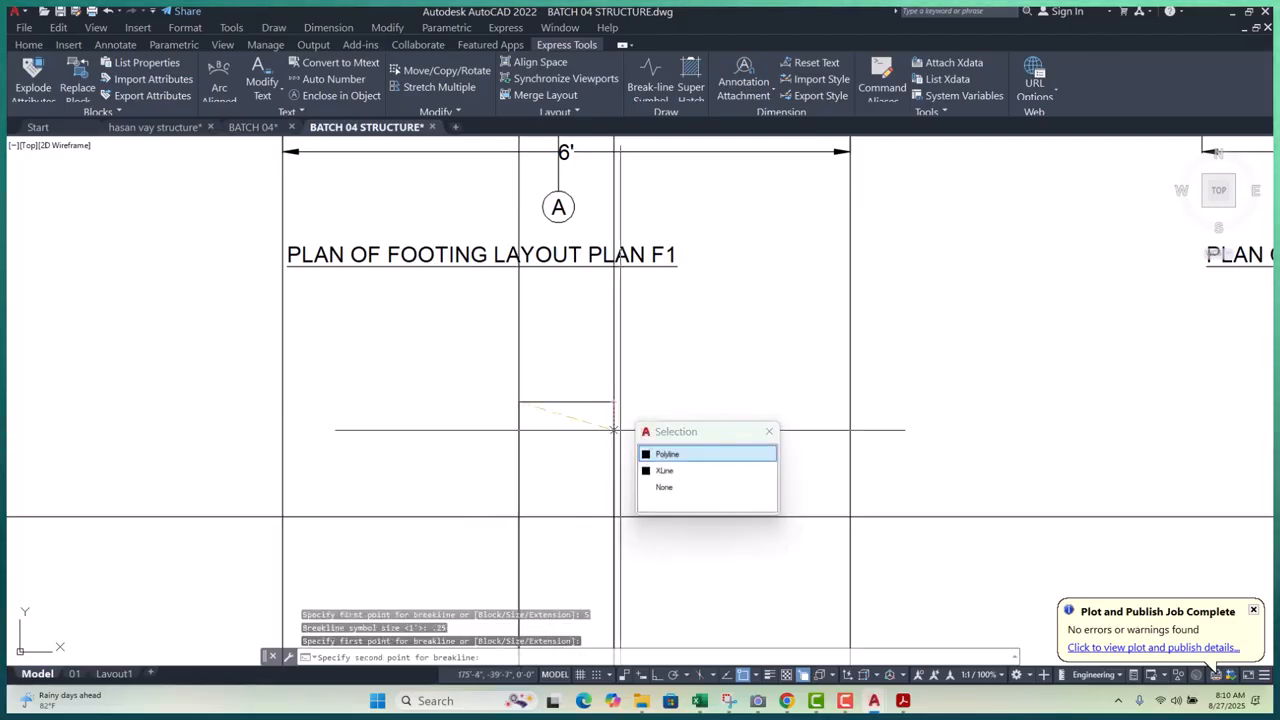
pyautogui.click(667, 453)
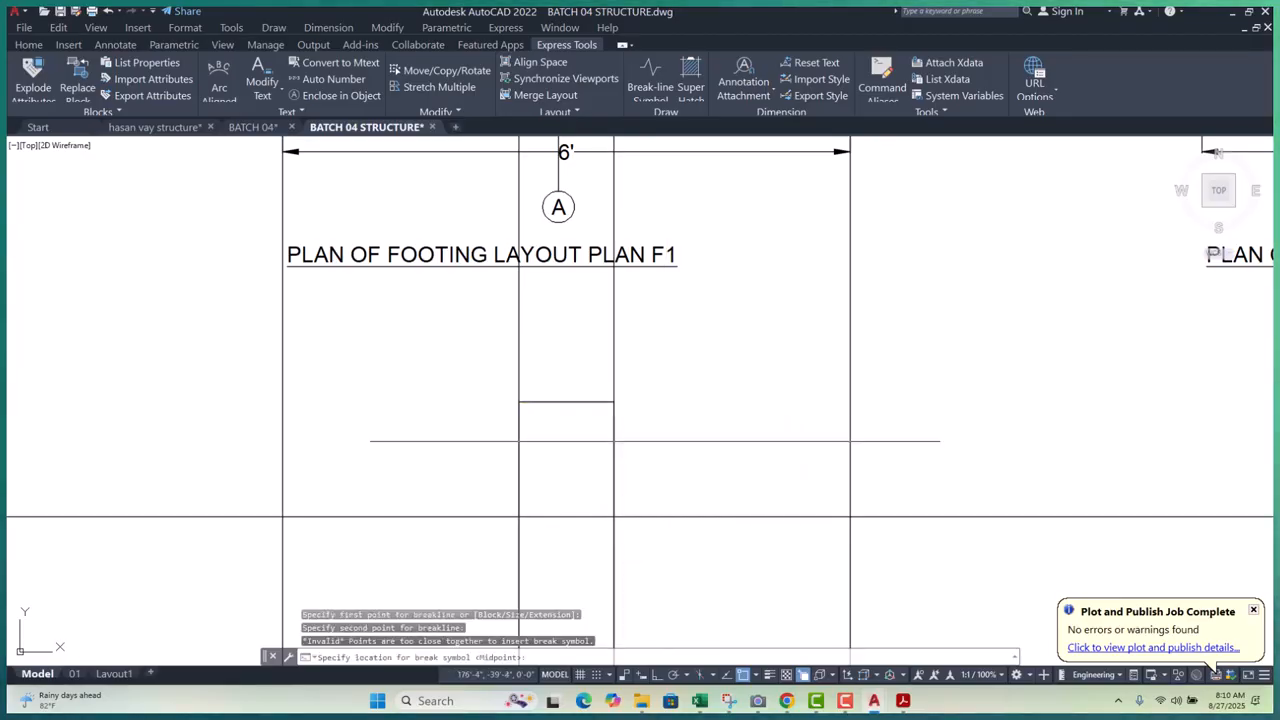
pyautogui.click(566, 400)
# - Enlarge the new break-line symbol with SC (SCALE)
pyautogui.scroll(6, 566, 400)
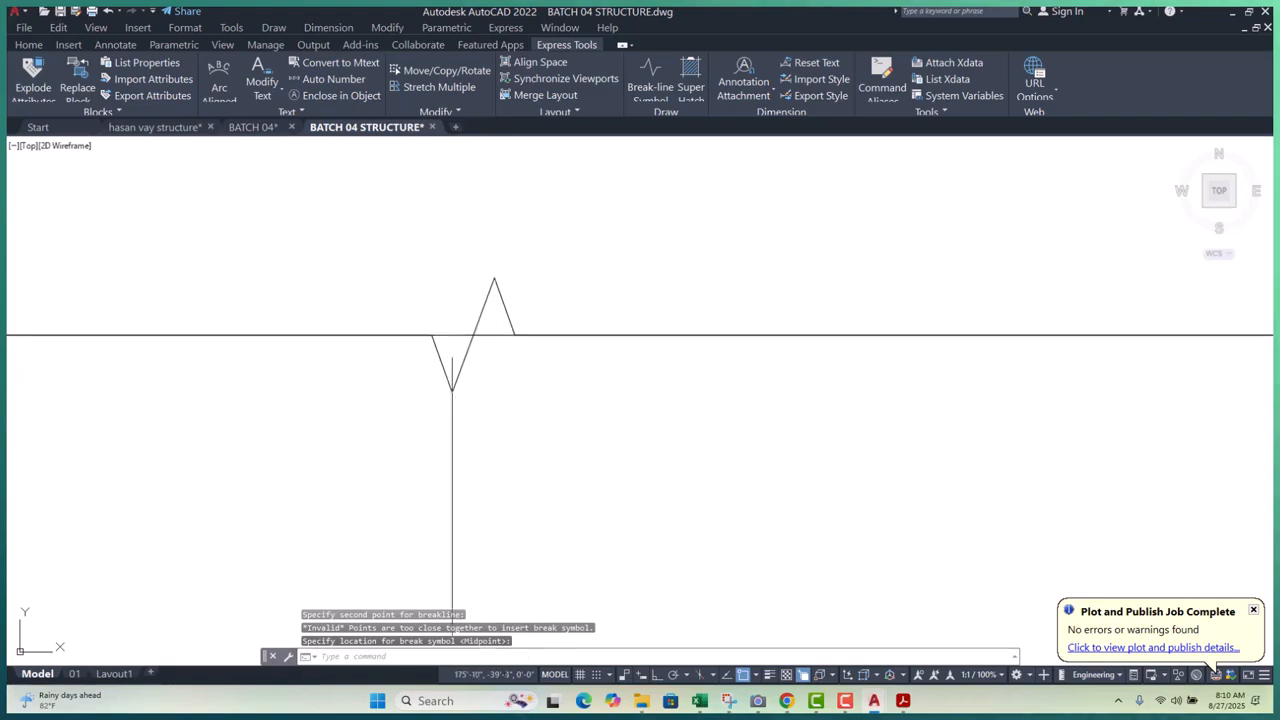
pyautogui.click(514, 334)
pyautogui.scroll(-5, 577, 382)
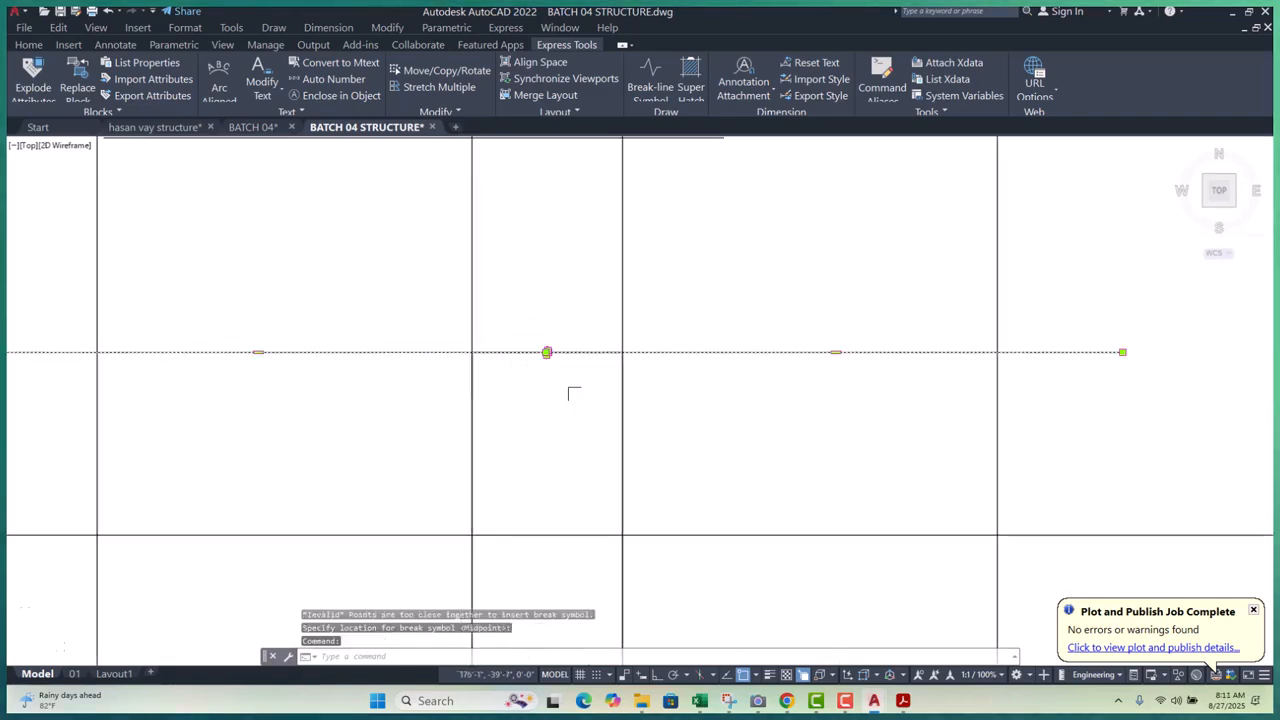
pyautogui.scroll(-3, 576, 393)
pyautogui.scroll(8, 560, 385)
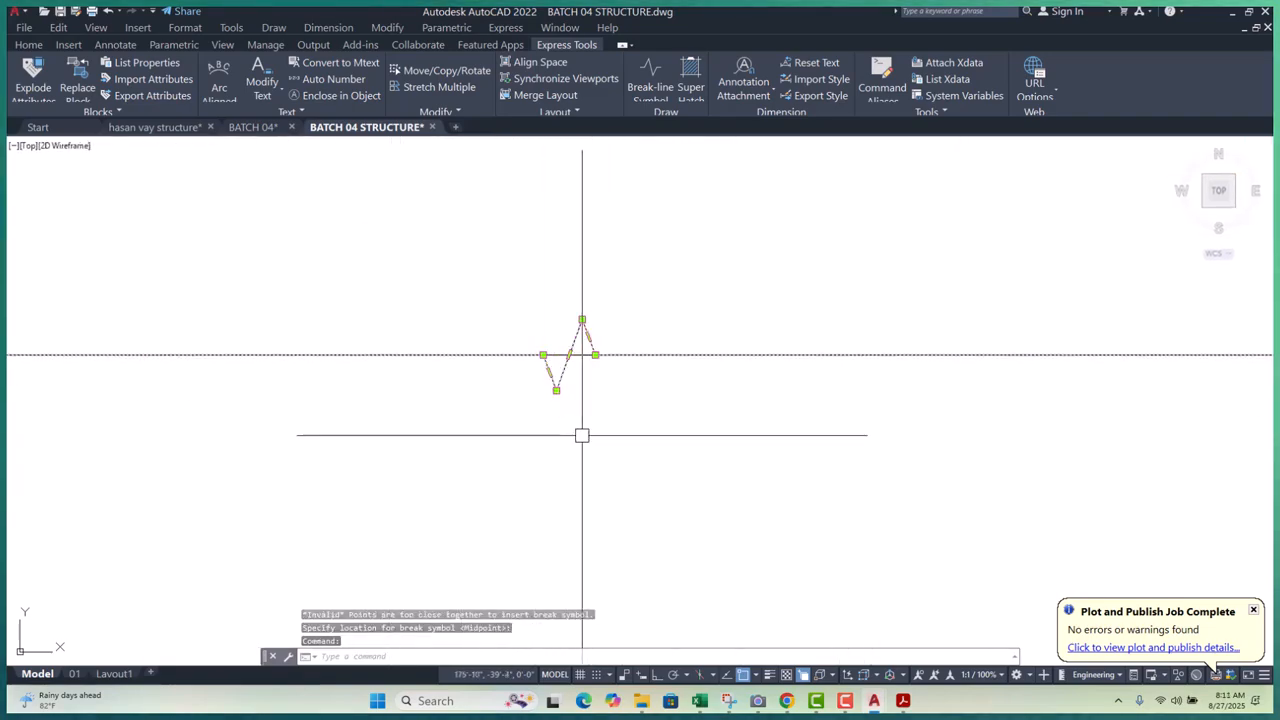
pyautogui.write('sc')
pyautogui.press('Return')
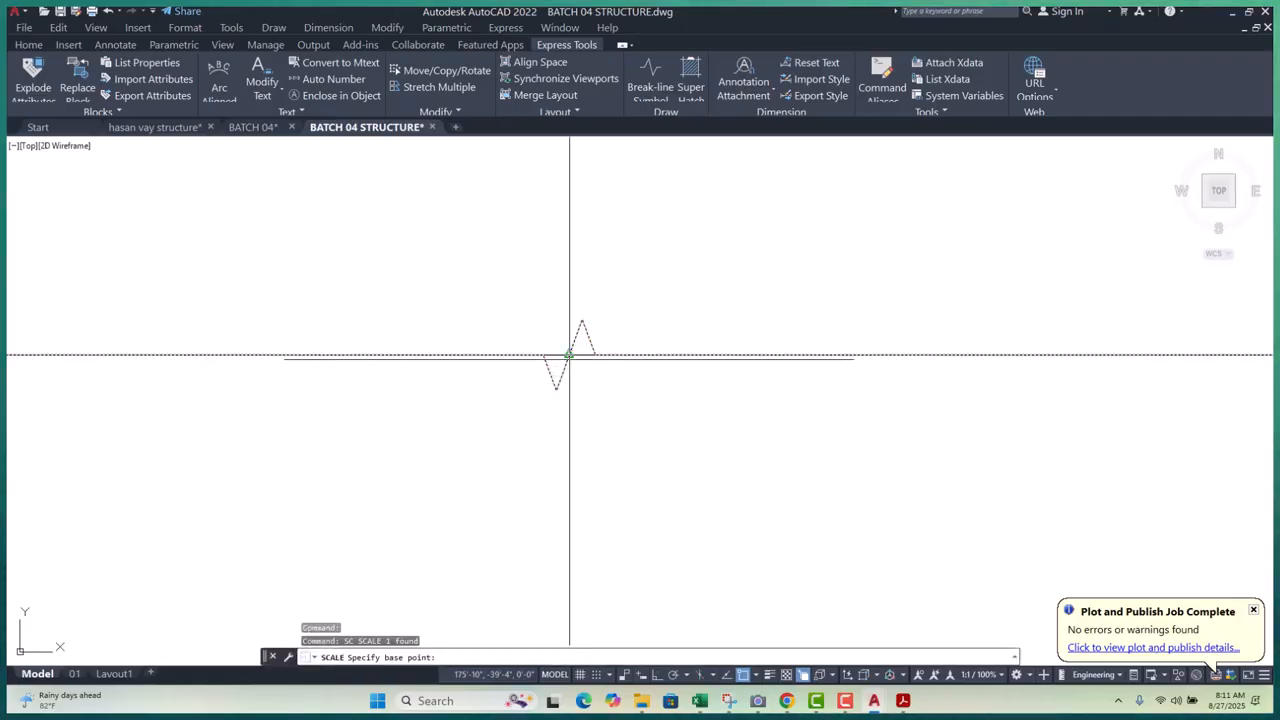
pyautogui.click(568, 354)
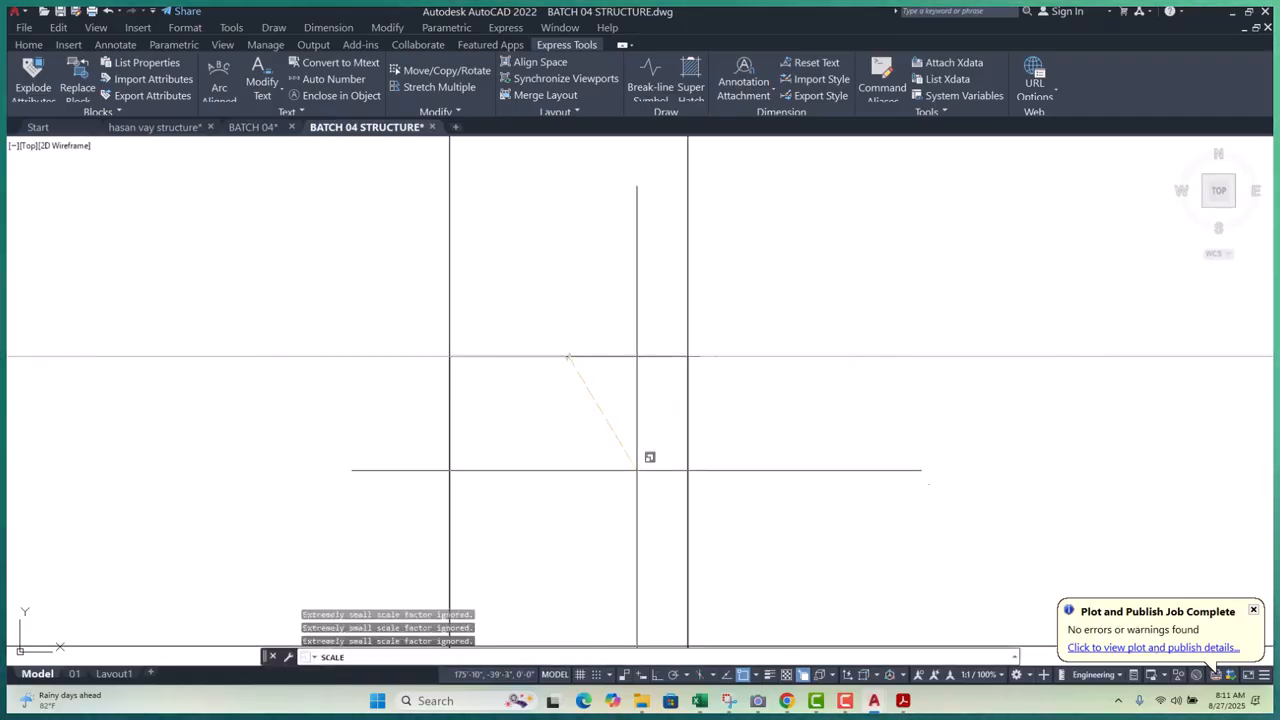
pyautogui.click(993, 564)
# - Erase the enlarged break-line symbol
pyautogui.scroll(5, 556, 343)
pyautogui.scroll(5, 611, 423)
pyautogui.click(609, 363)
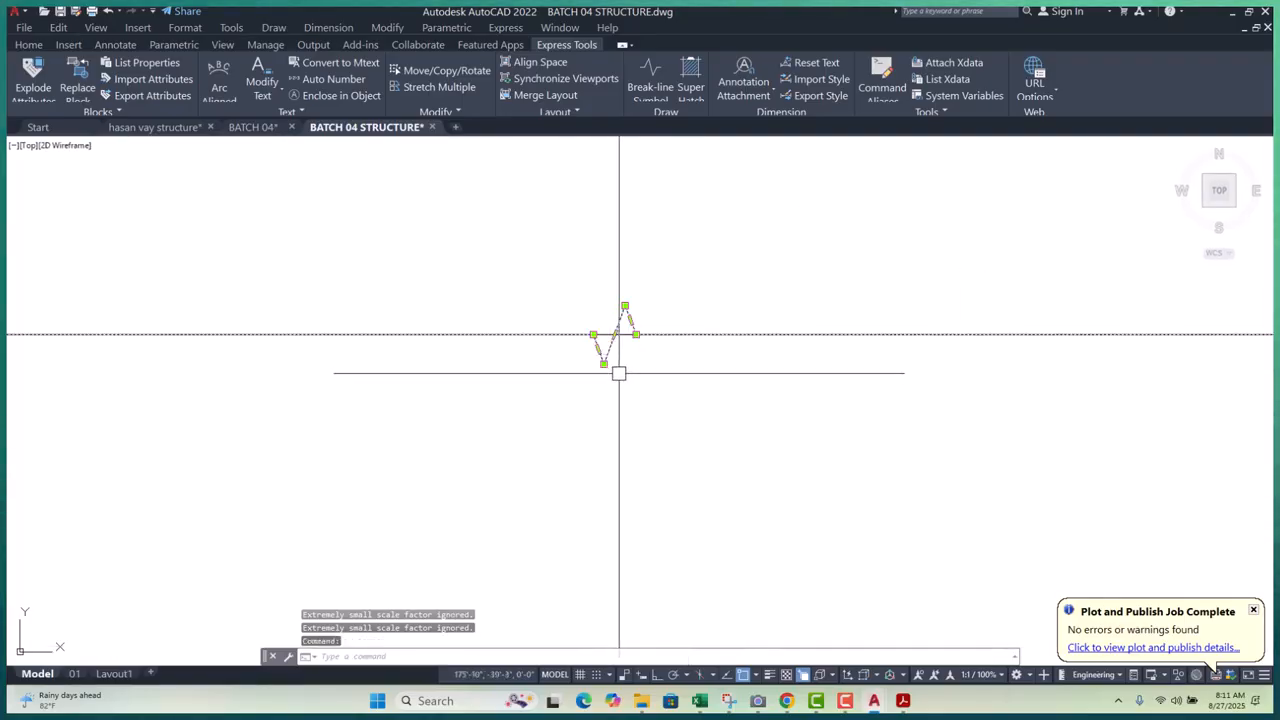
pyautogui.press('Escape')
pyautogui.press('Escape')
pyautogui.scroll(-5, 563, 370)
pyautogui.press('Escape')
pyautogui.scroll(4, 566, 370)
pyautogui.click(576, 372)
pyautogui.write('e')
pyautogui.press('Return')
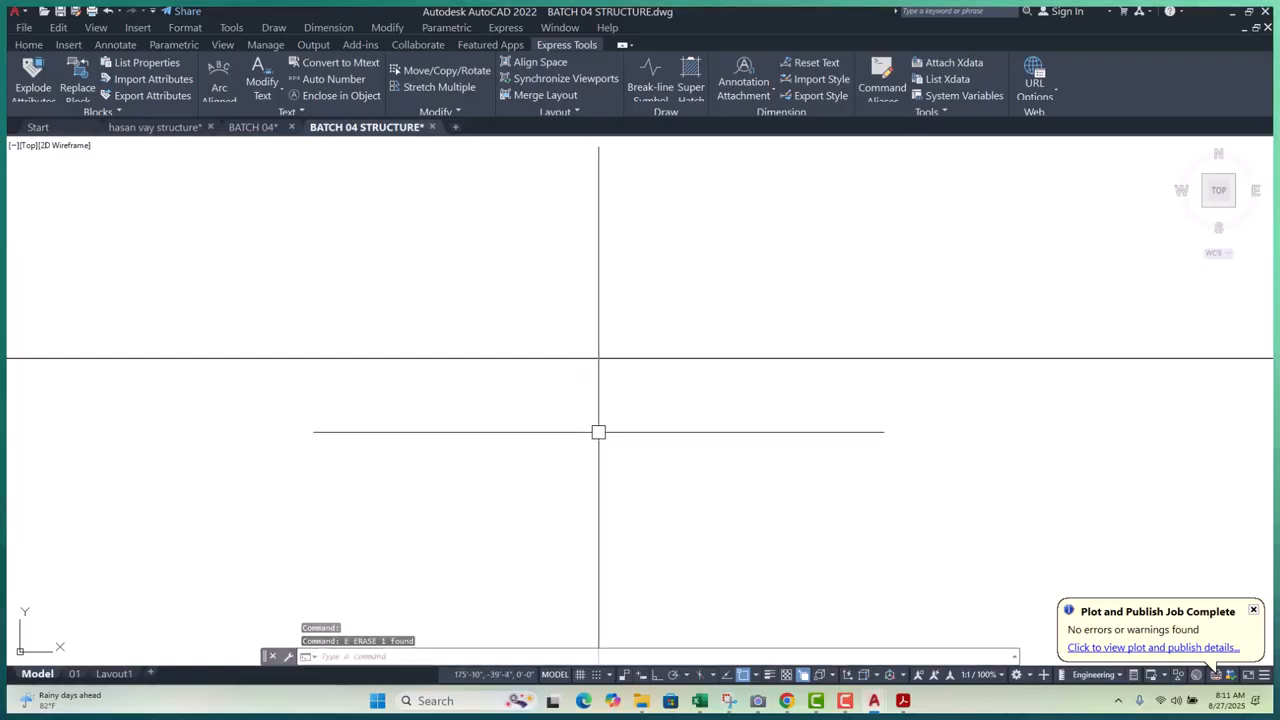
# - Draw a size 1 break line between the left and right intersections, zigzag at the midpoint
pyautogui.click(635, 76)
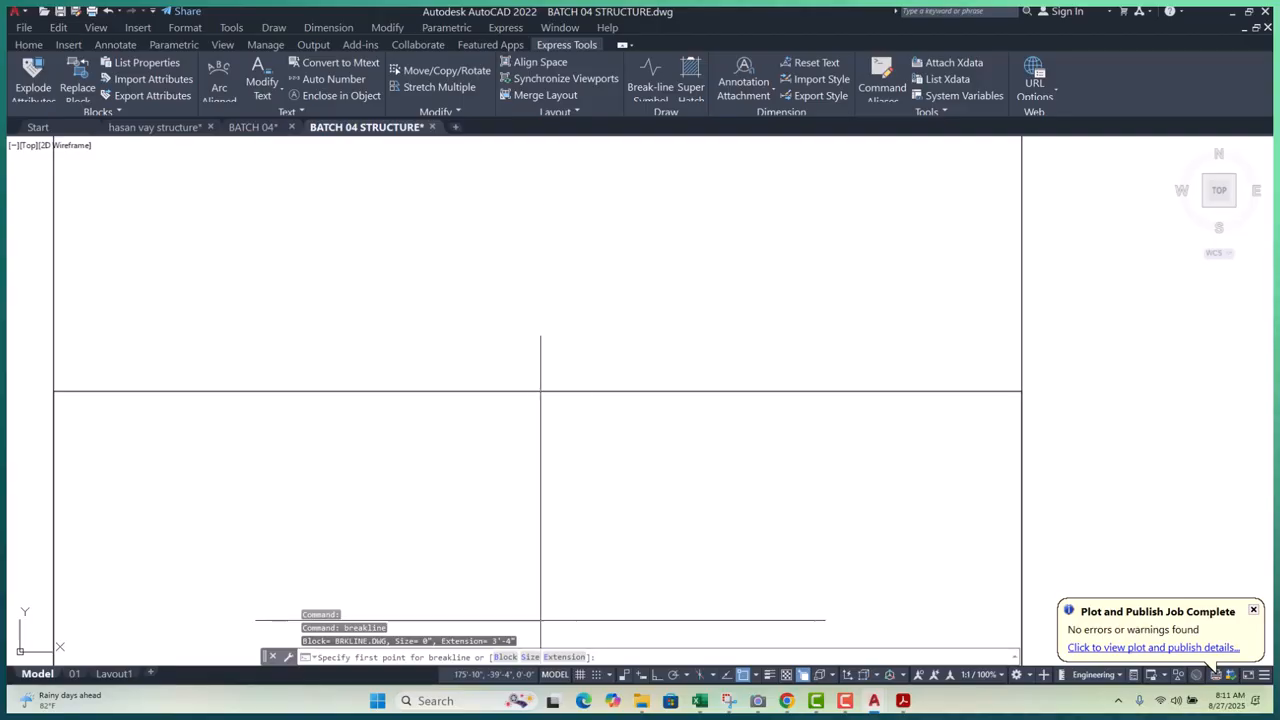
pyautogui.click(530, 657)
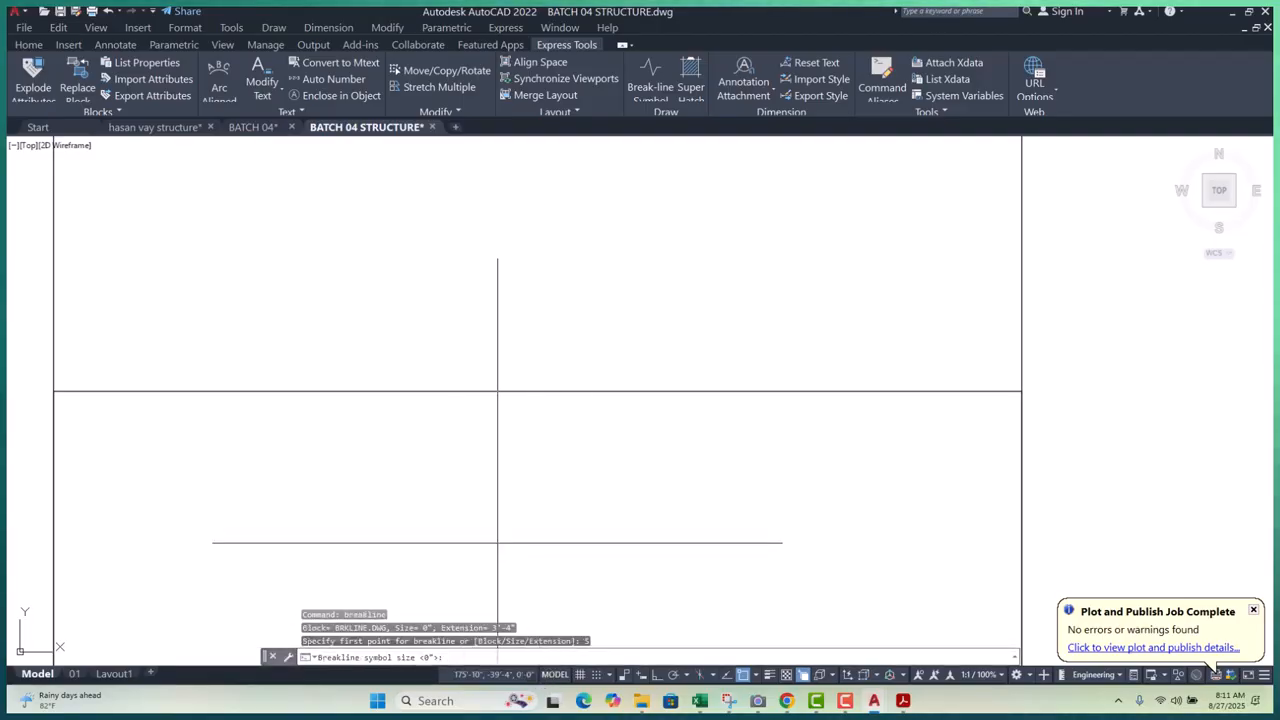
pyautogui.write('1')
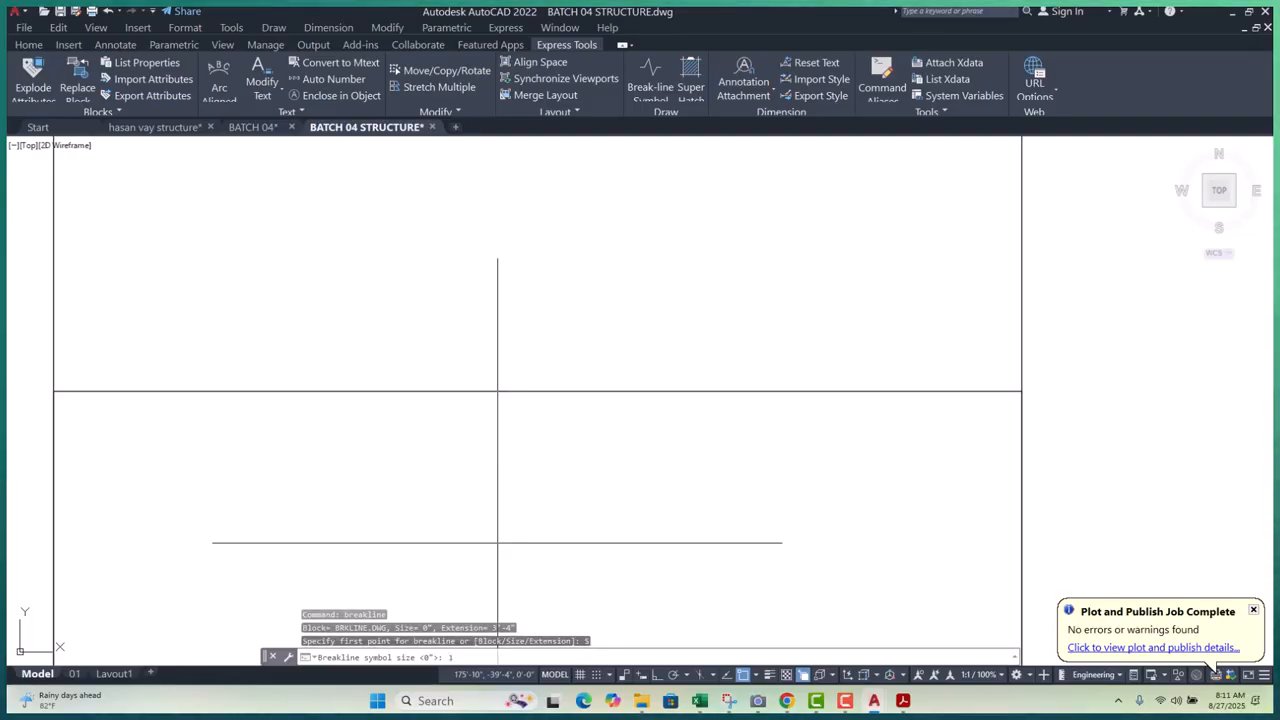
pyautogui.press('Return')
pyautogui.scroll(-4, 559, 513)
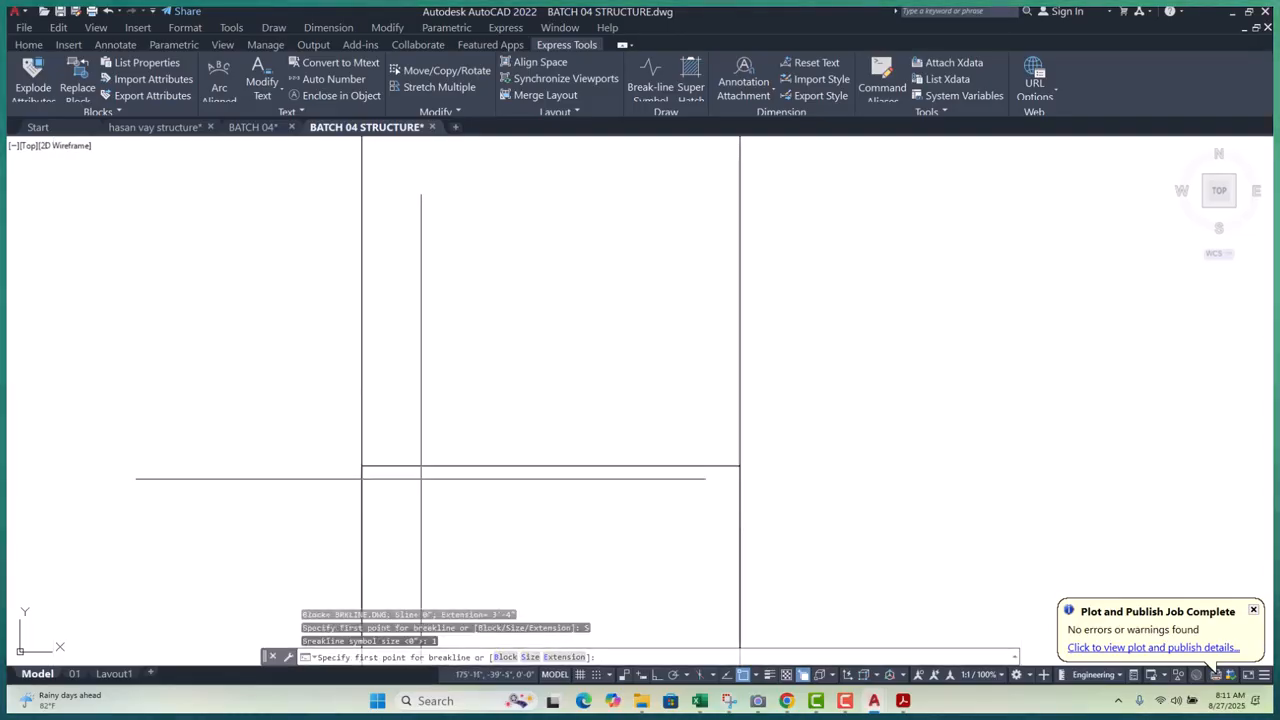
pyautogui.click(362, 466)
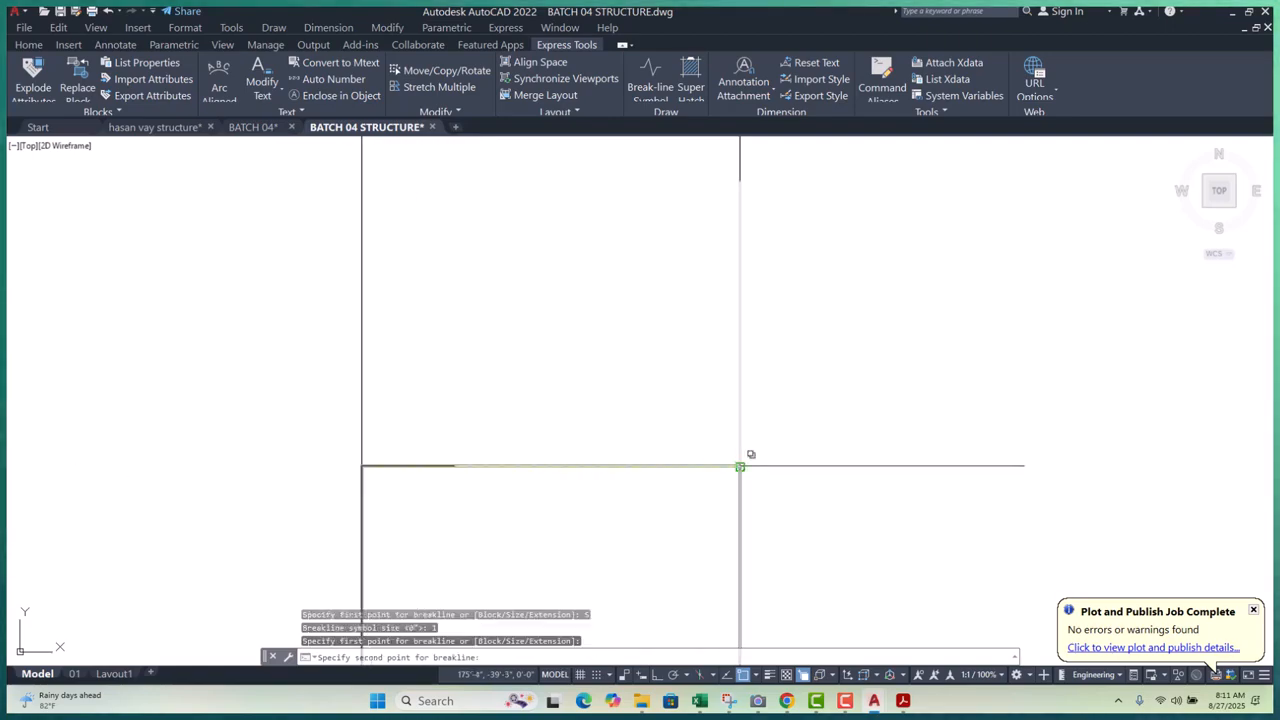
pyautogui.click(740, 466)
pyautogui.click(790, 519)
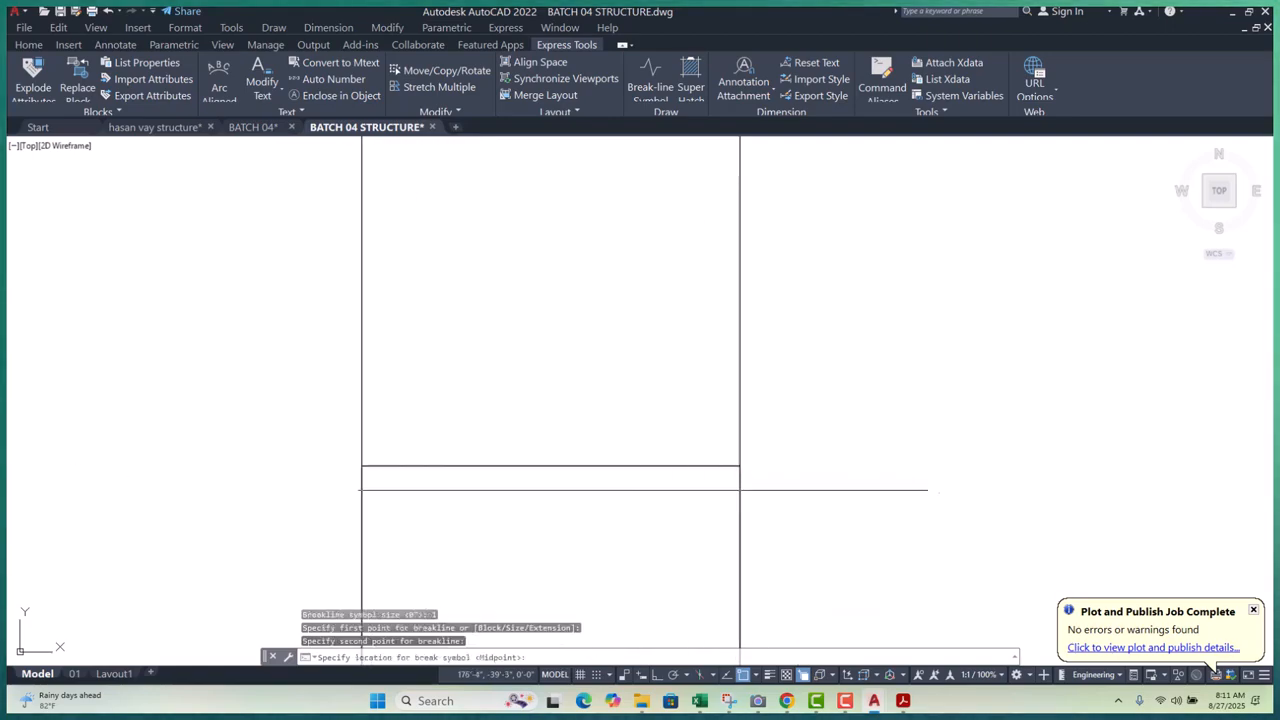
pyautogui.click(553, 466)
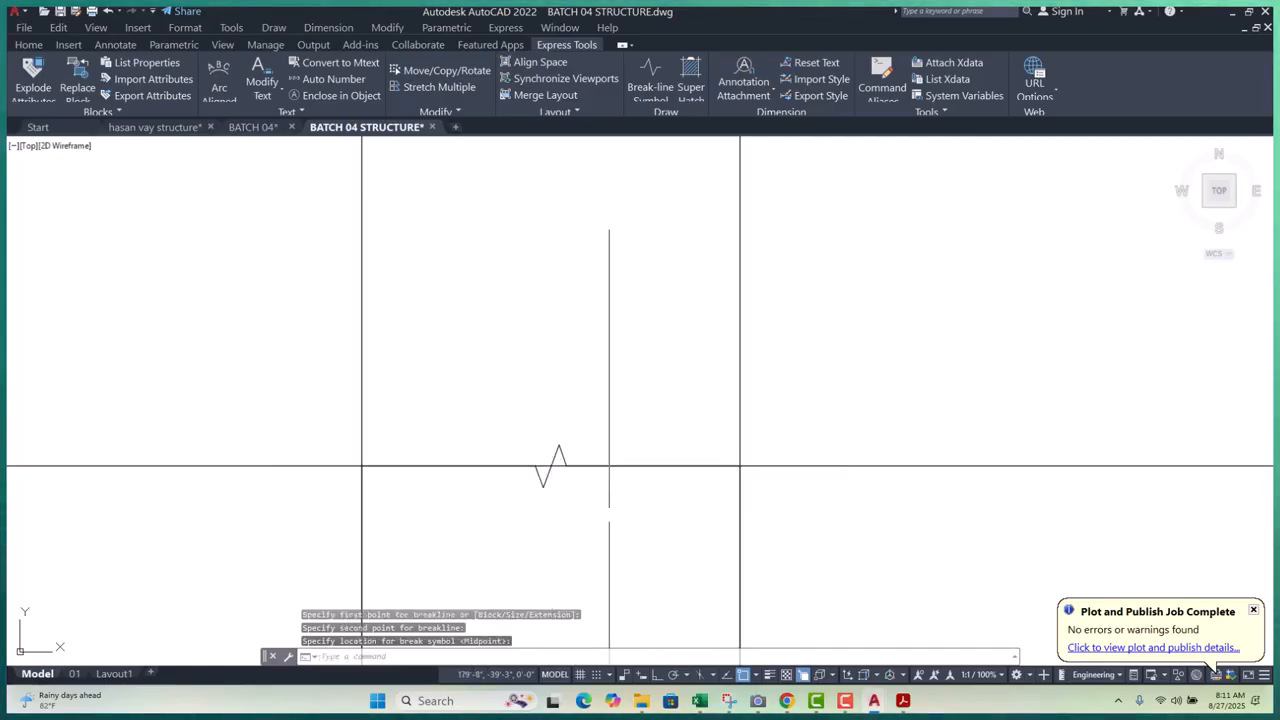
pyautogui.scroll(-5, 602, 453)
pyautogui.press('Escape')
pyautogui.press('Escape')
pyautogui.press('Escape')
# - Erase the unwanted extra break-line pieces
pyautogui.scroll(4, 600, 452)
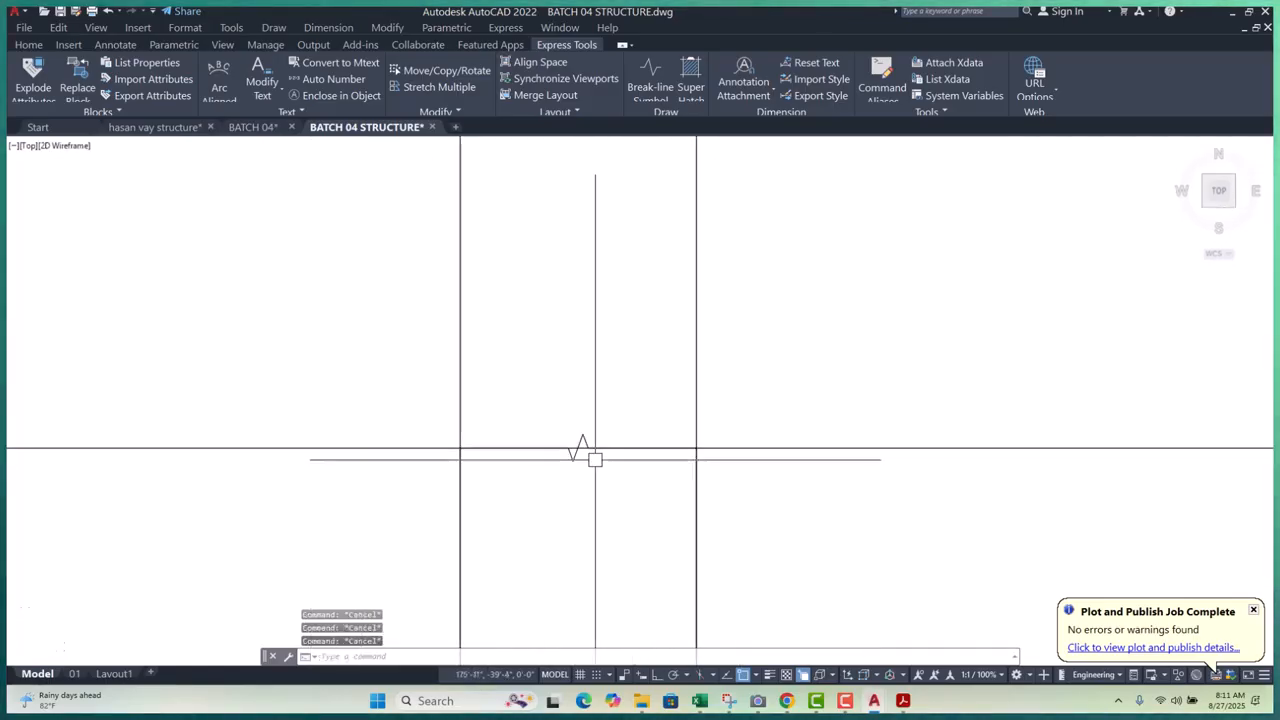
pyautogui.scroll(-4, 565, 445)
pyautogui.click(663, 424)
pyautogui.click(466, 438)
pyautogui.write('e')
pyautogui.press('Return')
# - Grip-move the break line's zigzag vertex to a new position
pyautogui.scroll(-3, 664, 418)
pyautogui.scroll(8, 664, 418)
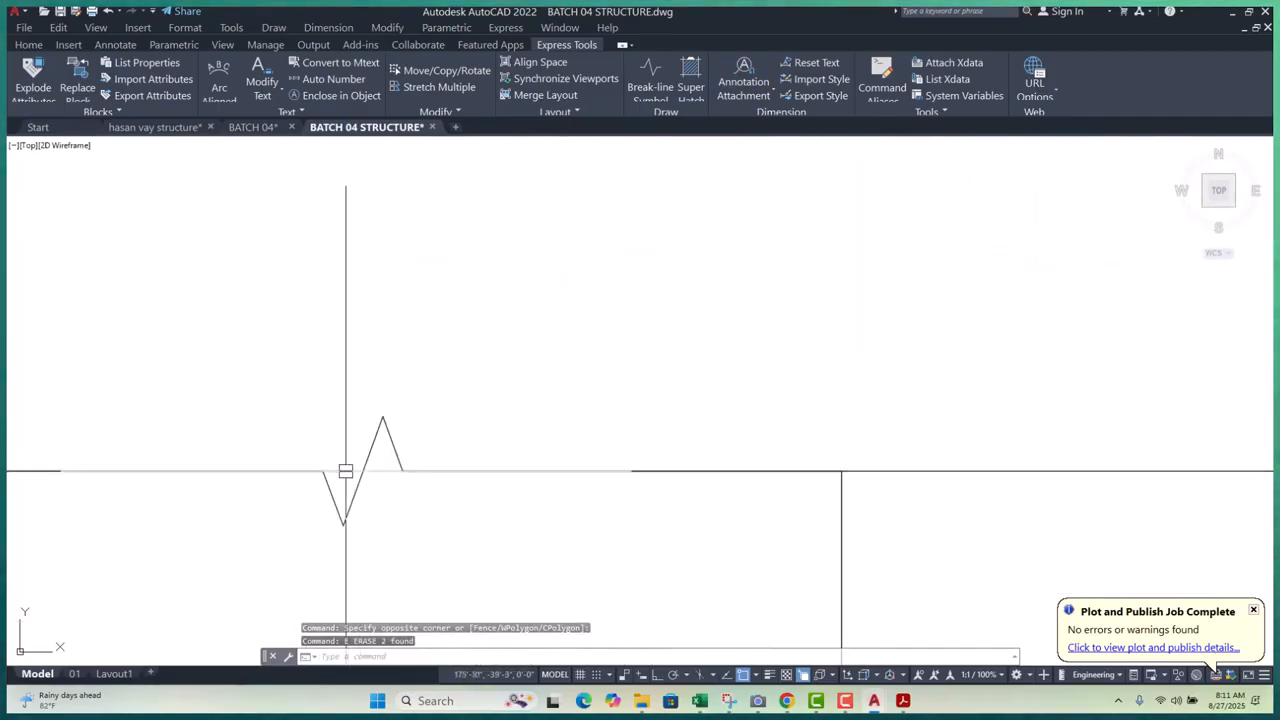
pyautogui.click(364, 471)
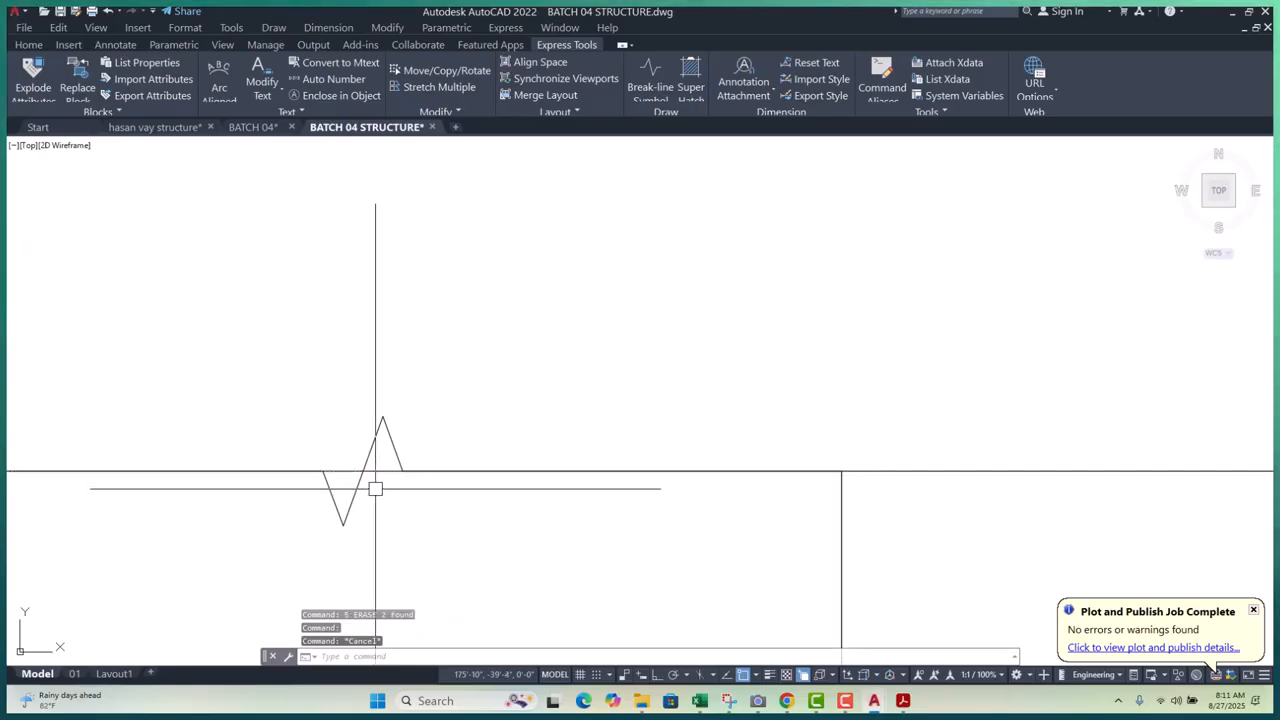
pyautogui.write('tr')
pyautogui.press('Return')
pyautogui.press('Escape')
pyautogui.press('Escape')
pyautogui.click(362, 471)
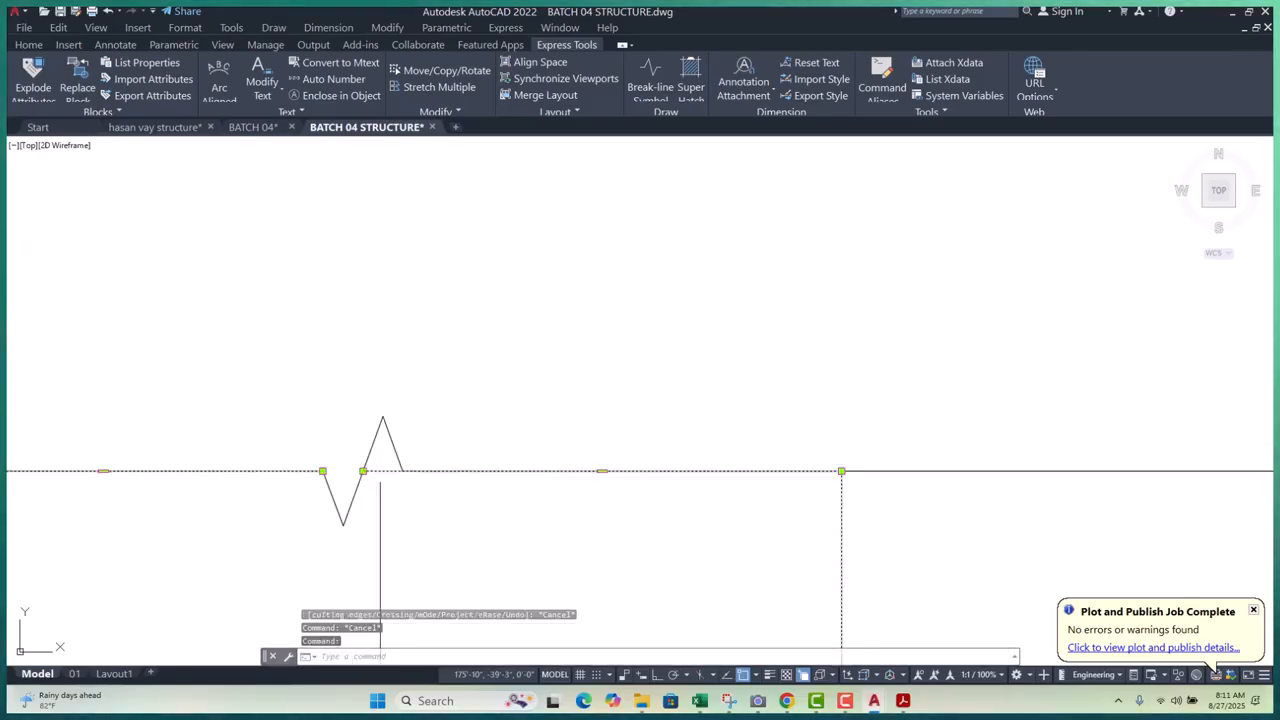
pyautogui.click(362, 471)
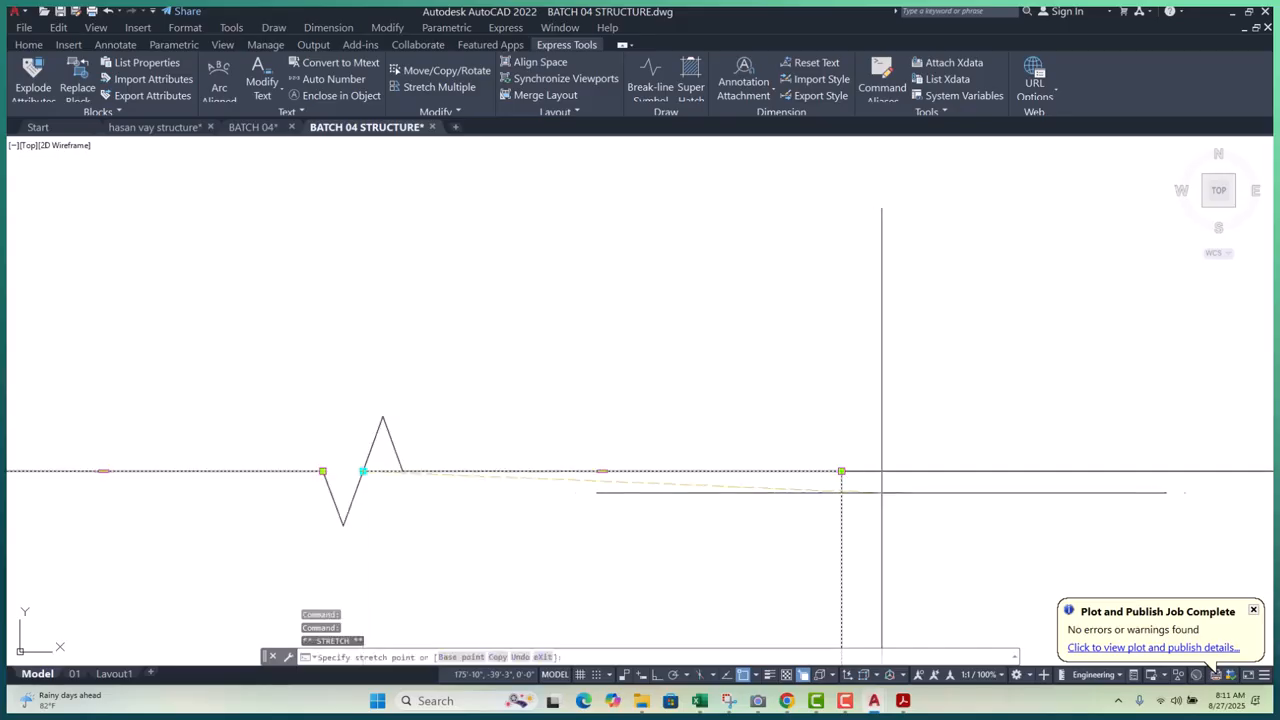
pyautogui.scroll(-6, 845, 441)
pyautogui.scroll(4, 640, 452)
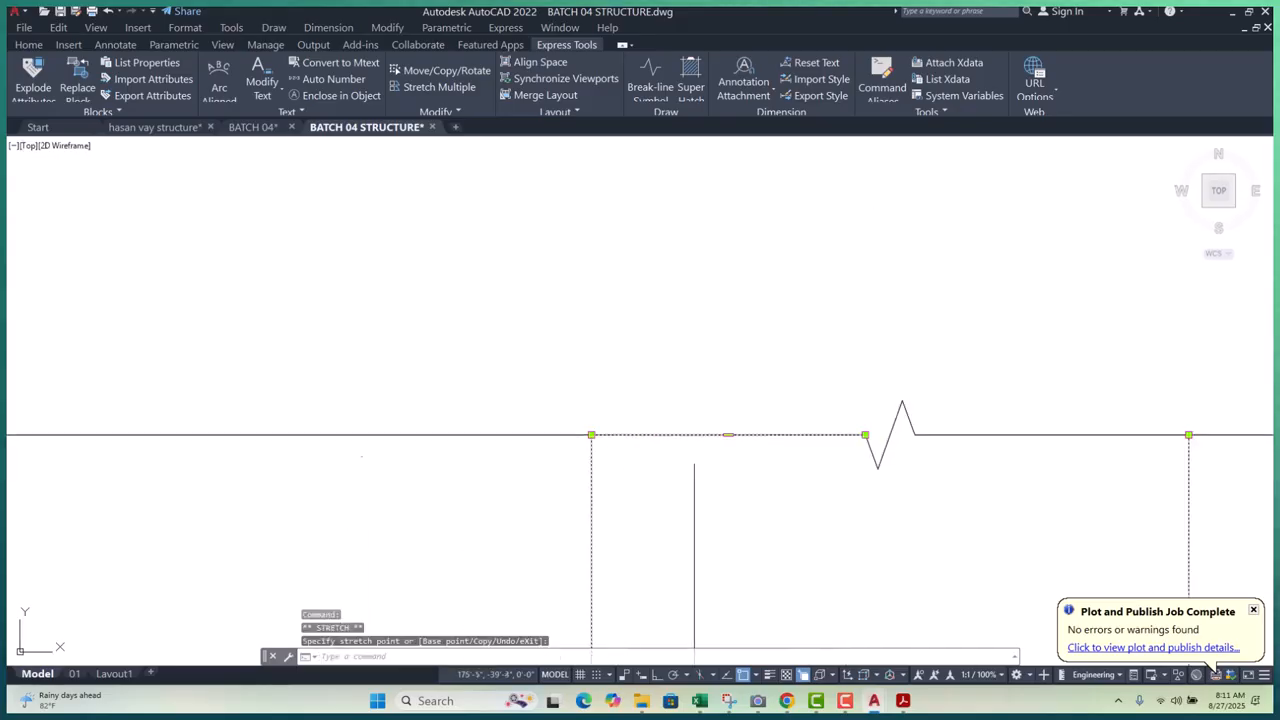
pyautogui.click(865, 435)
pyautogui.click(790, 435)
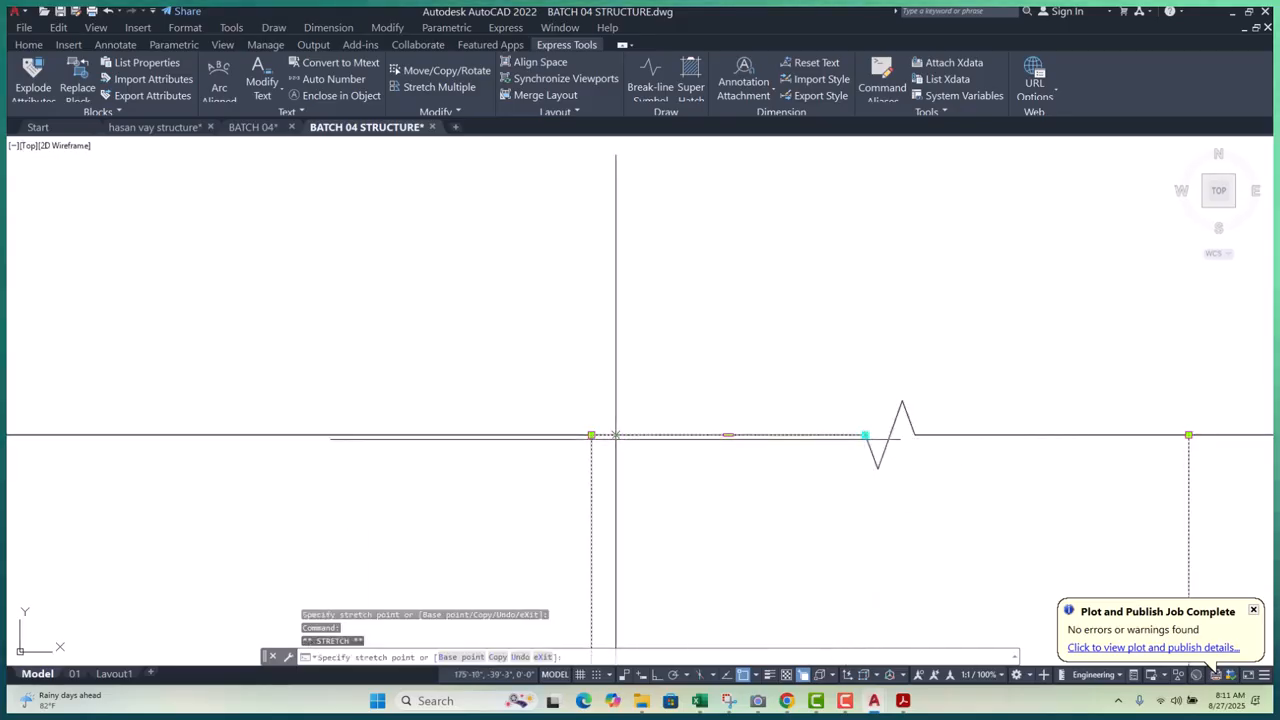
pyautogui.press('Escape')
pyautogui.press('Escape')
pyautogui.press('Escape')
# - Stretch the break line's right end back to the column
pyautogui.scroll(-8, 534, 434)
pyautogui.click(558, 424)
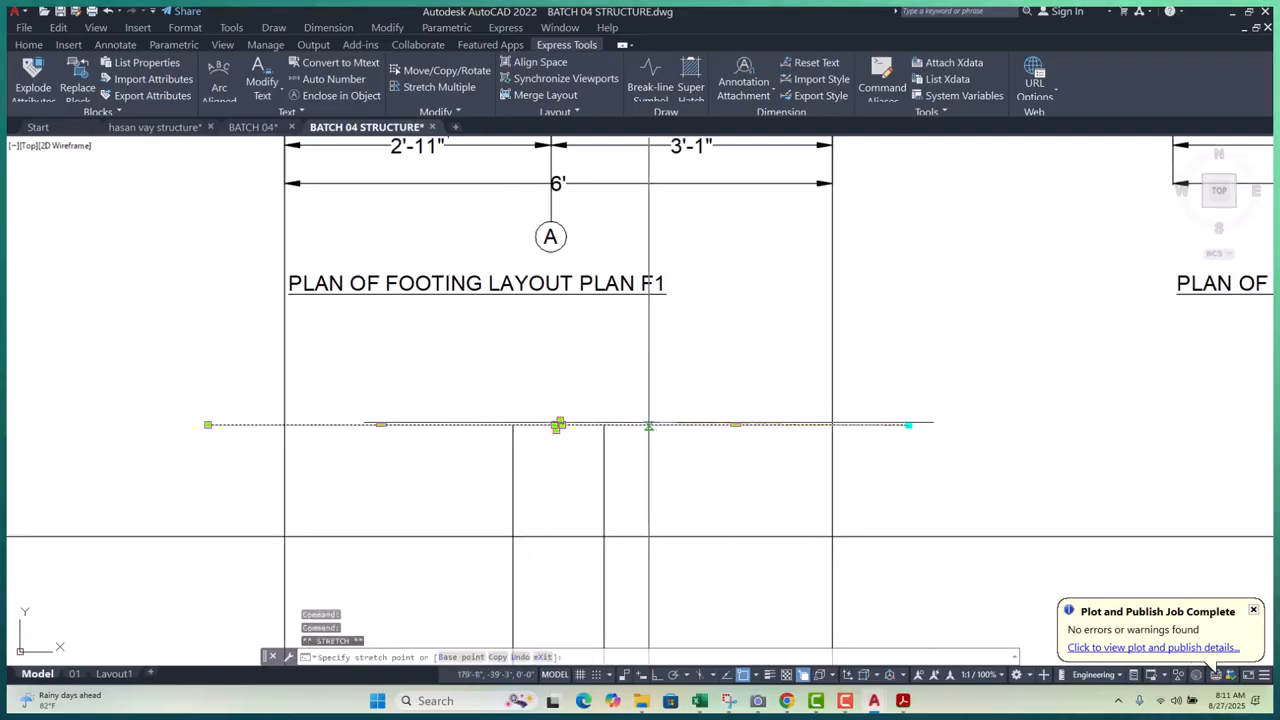
pyautogui.click(648, 425)
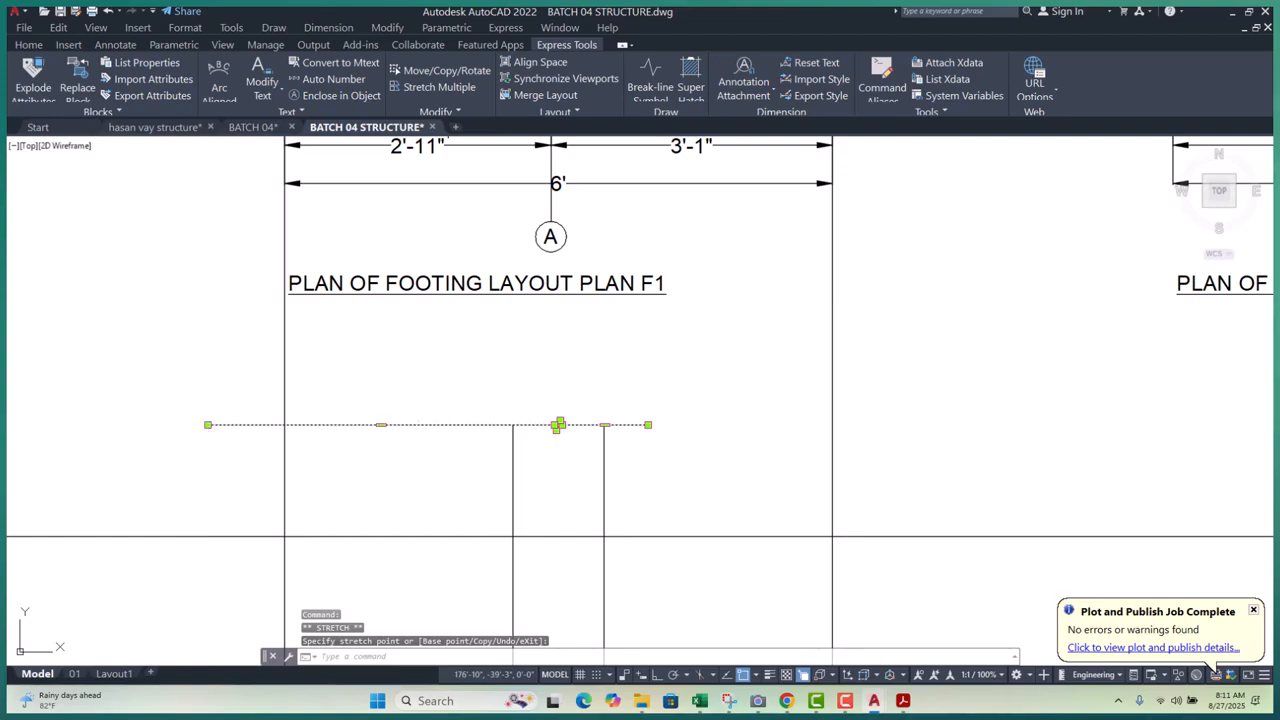
pyautogui.press('Escape')
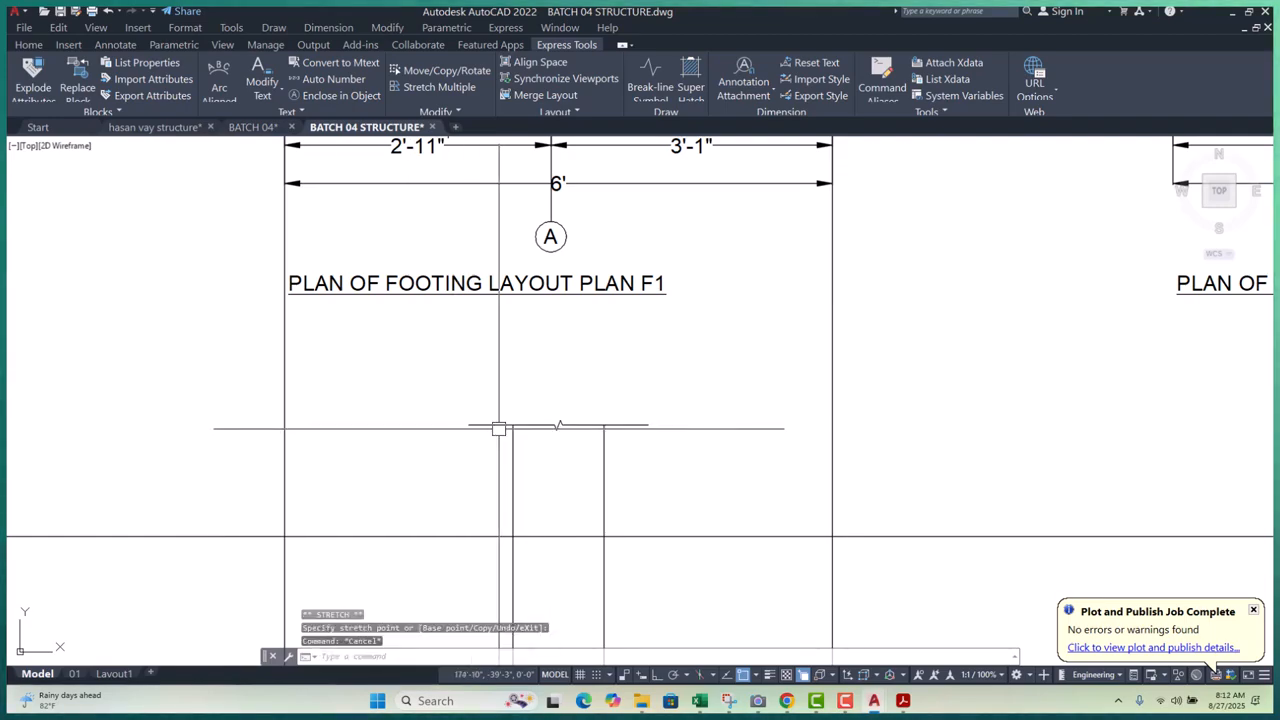
pyautogui.press('Escape')
pyautogui.press('Escape')
pyautogui.scroll(1, 554, 439)
pyautogui.moveTo(565, 438); pyautogui.dragTo(588, 312, button='middle')
pyautogui.scroll(-3, 618, 308)
# - Window-select the pedestal outline together with the top break line
pyautogui.moveTo(856, 562); pyautogui.dragTo(808, 439, button='middle')
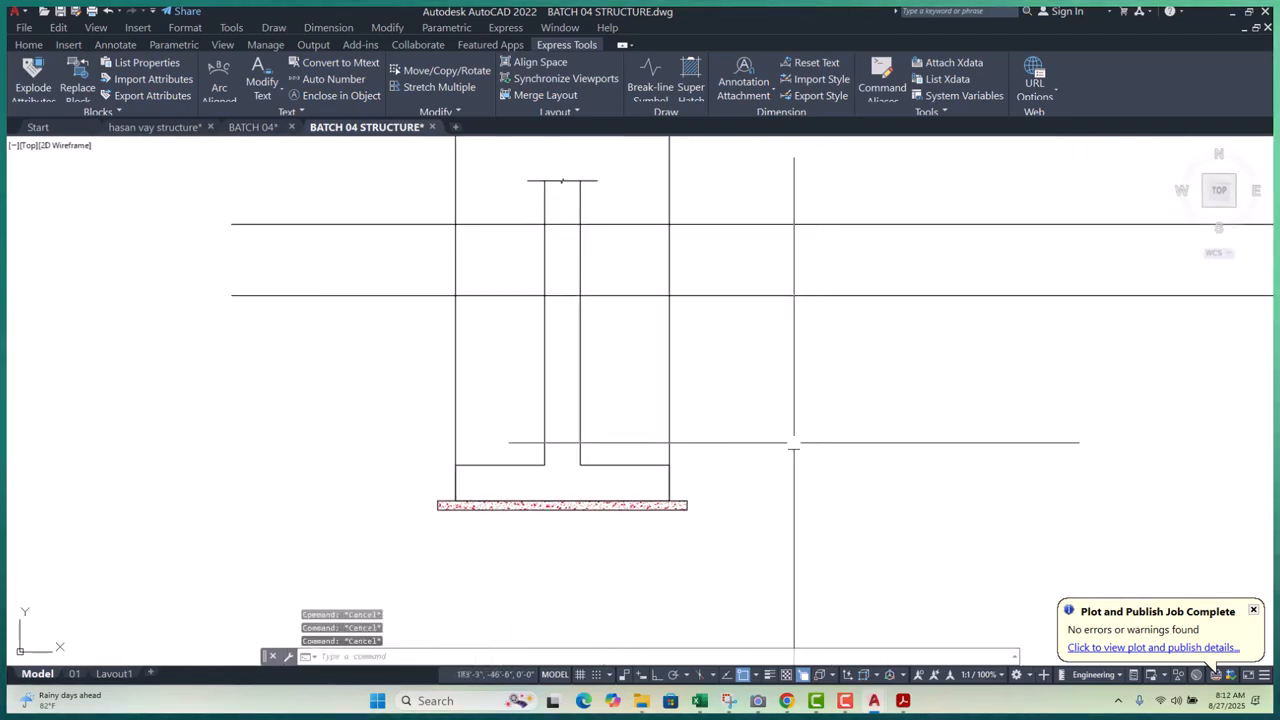
pyautogui.scroll(-4, 715, 425)
pyautogui.moveTo(627, 437); pyautogui.dragTo(585, 448, button='middle')
pyautogui.scroll(2, 584, 439)
pyautogui.scroll(2, 546, 469)
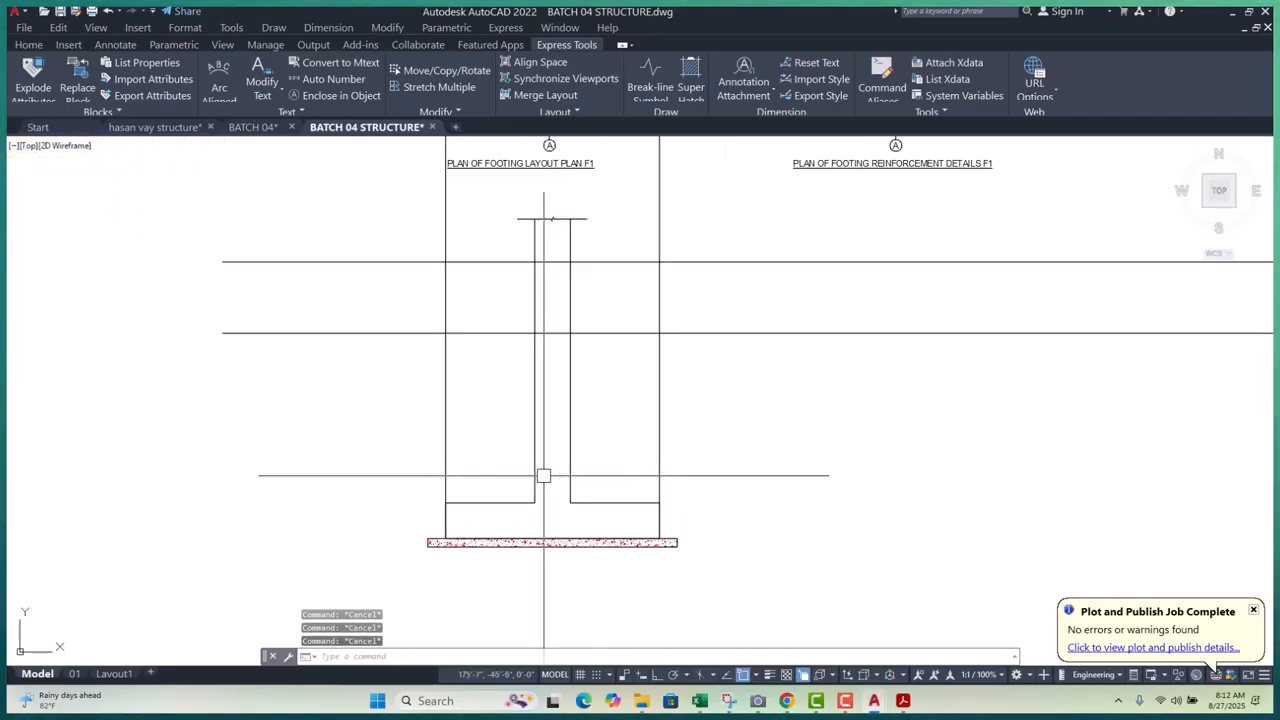
pyautogui.click(617, 446)
pyautogui.click(528, 475)
pyautogui.scroll(4, 547, 196)
pyautogui.click(599, 238)
pyautogui.click(518, 298)
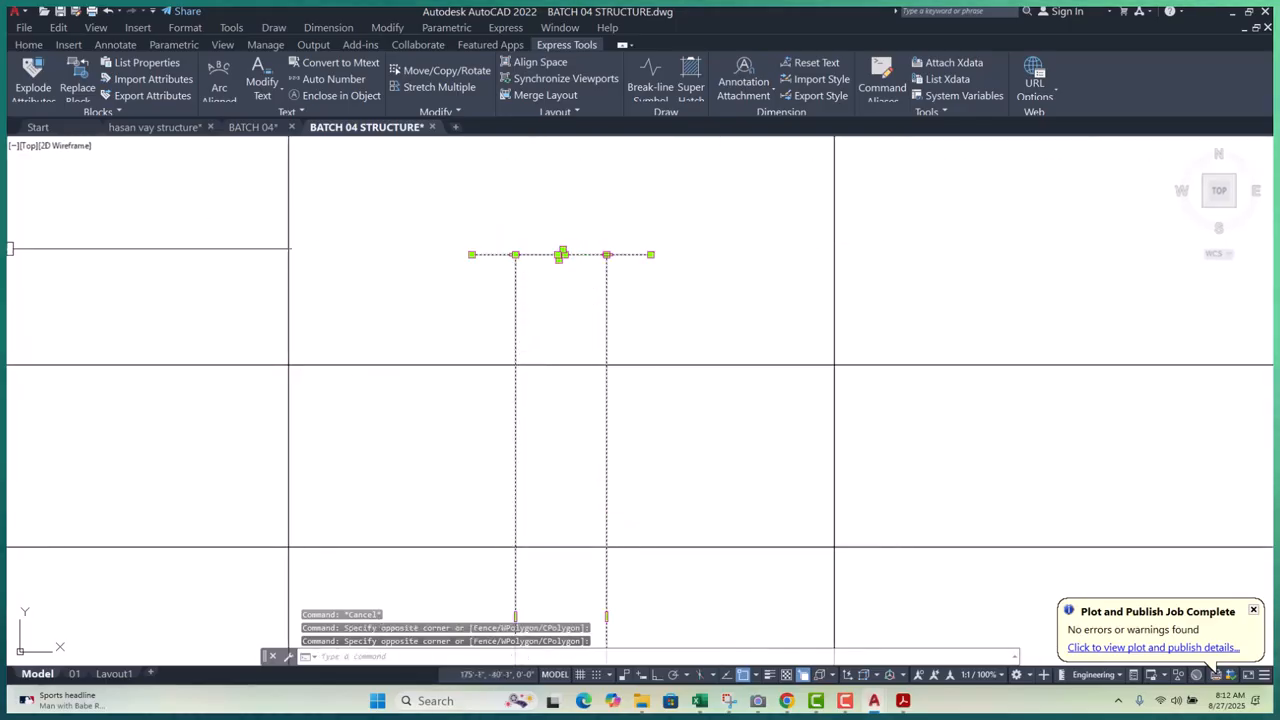
# - Set the selected lines' colour to Blue from the Home tab Color list
pyautogui.click(29, 45)
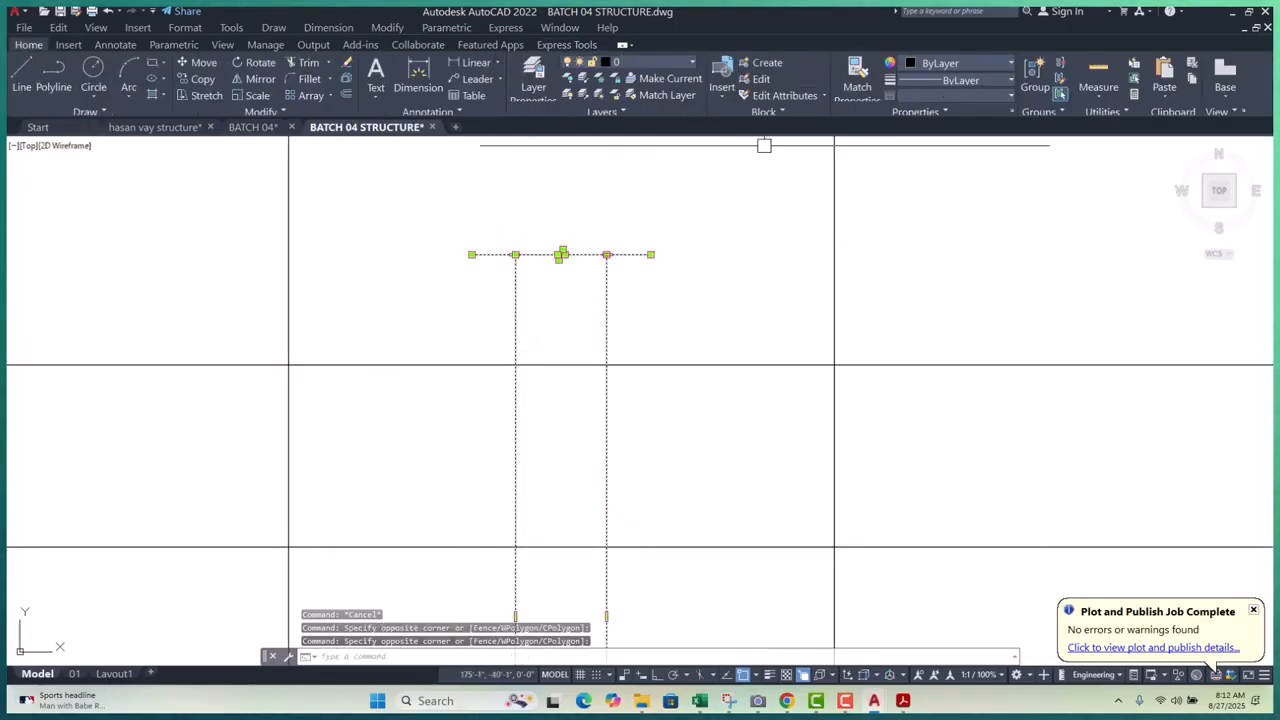
pyautogui.scroll(-3, 591, 292)
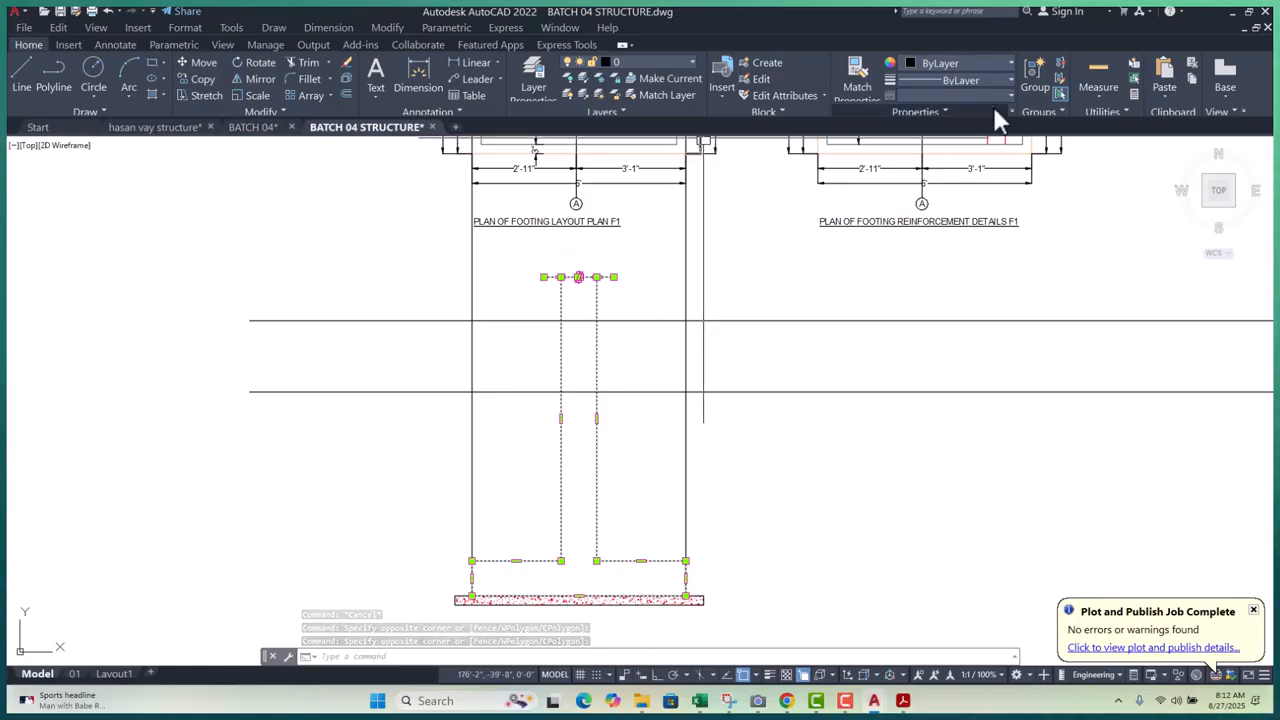
pyautogui.click(975, 62)
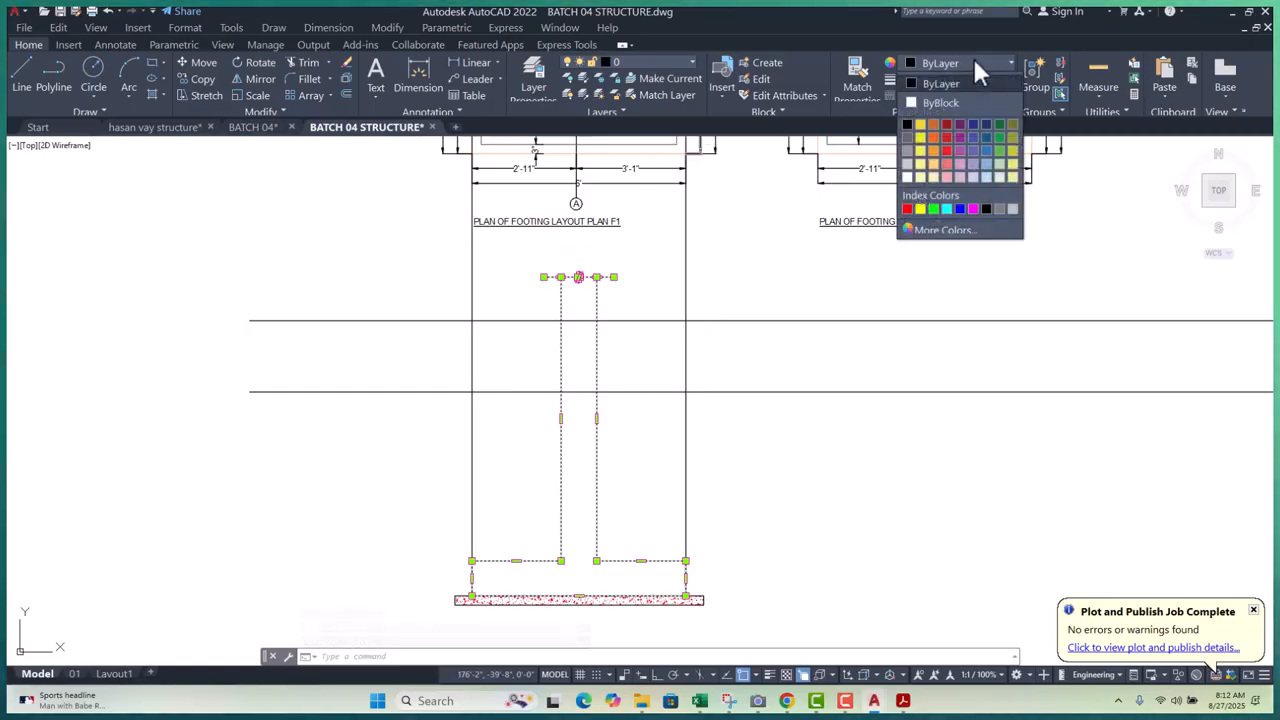
pyautogui.click(960, 215)
pyautogui.press('Escape')
pyautogui.press('Escape')
pyautogui.press('Escape')
pyautogui.moveTo(677, 452); pyautogui.dragTo(664, 420, button='middle')
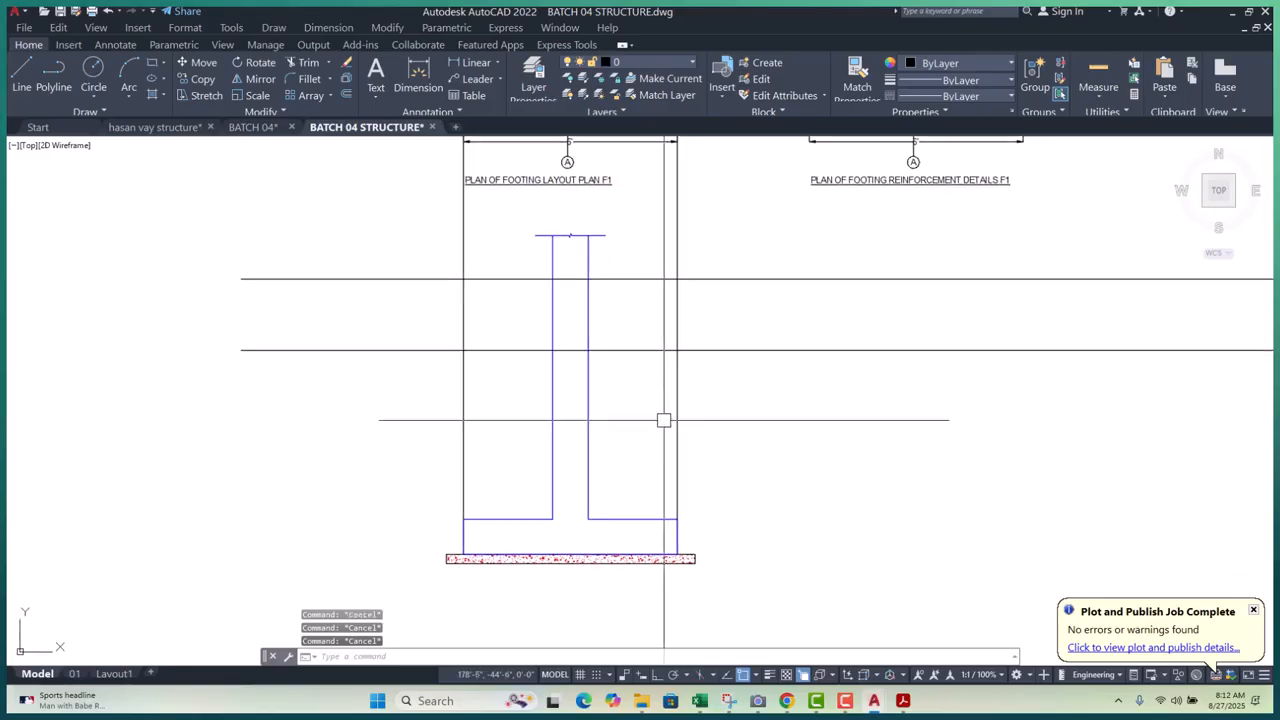
pyautogui.scroll(-2, 515, 438)
pyautogui.scroll(6, 511, 522)
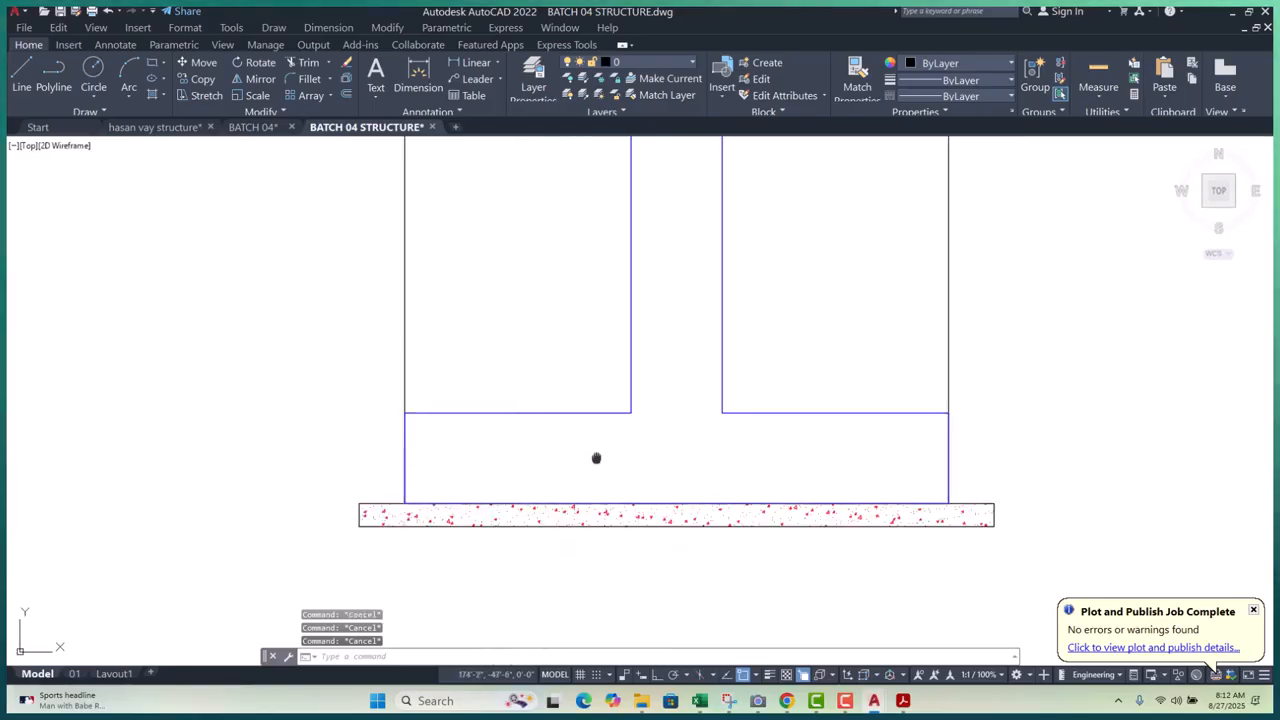
# - Offset the hatched slab's top edge to a new line above the slab
pyautogui.moveTo(594, 457); pyautogui.dragTo(556, 449, button='middle')
pyautogui.scroll(-2, 558, 449)
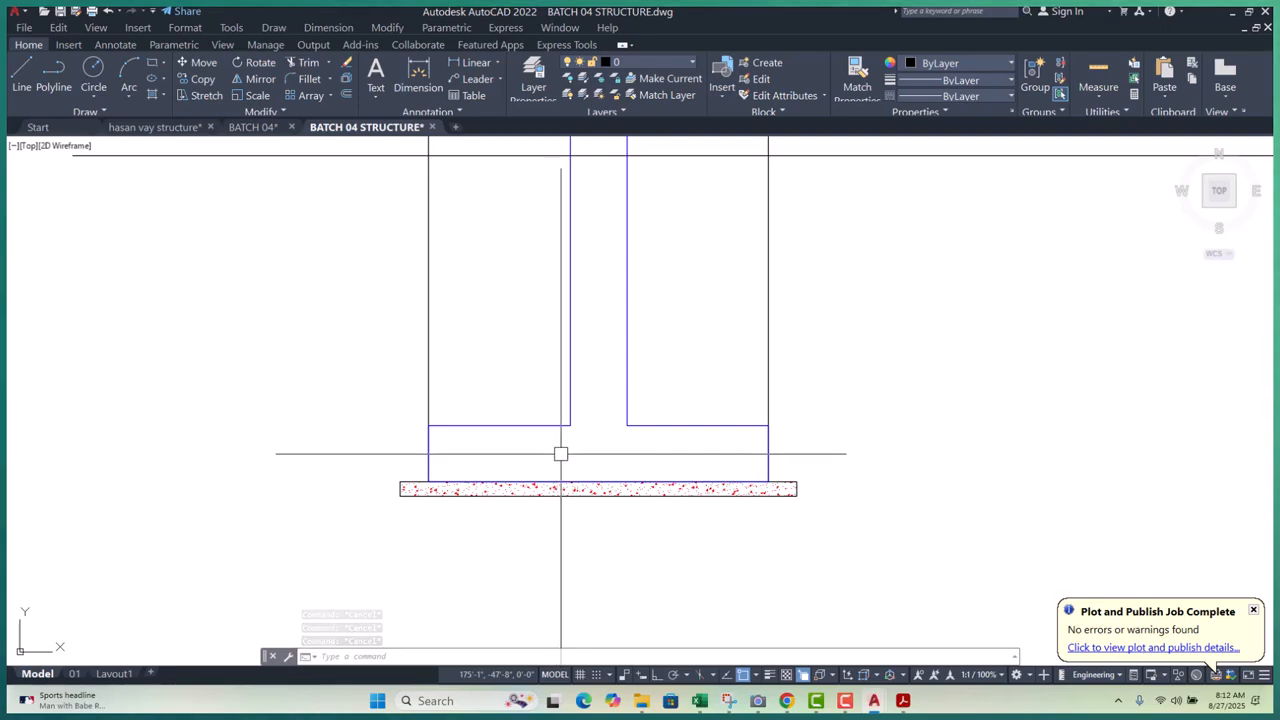
pyautogui.moveTo(556, 454); pyautogui.dragTo(556, 455, button='middle')
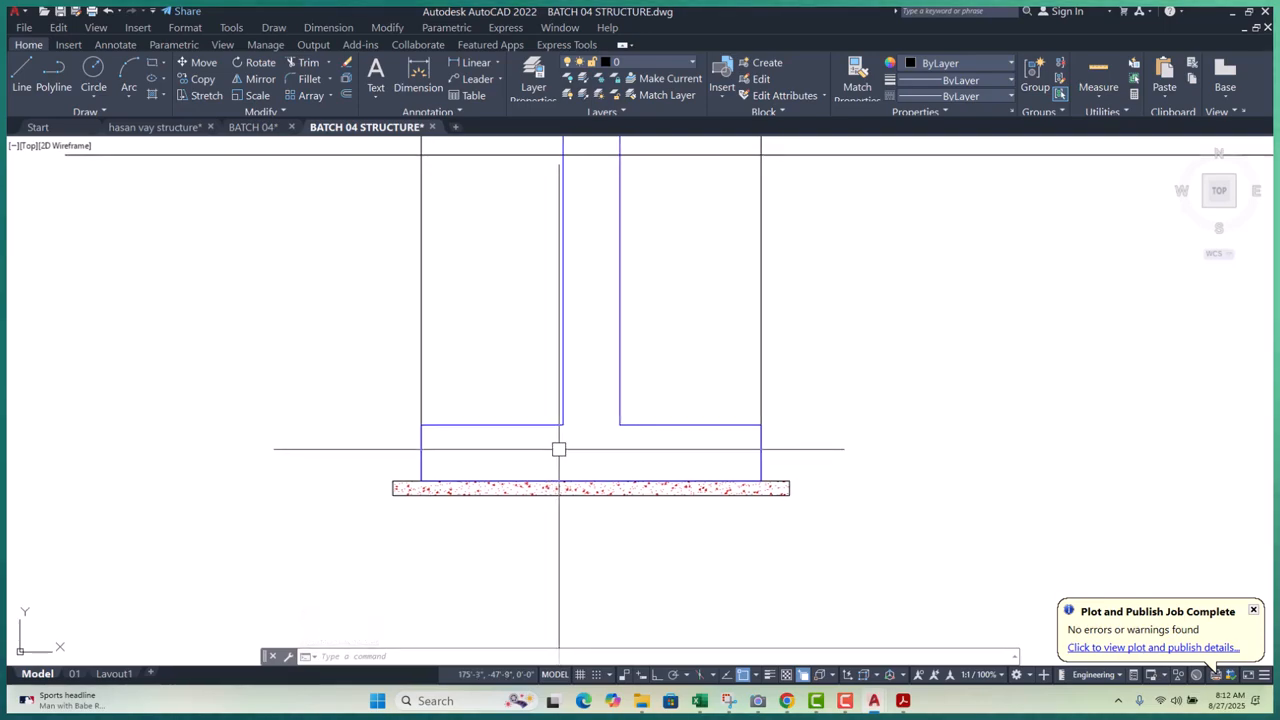
pyautogui.press('Return')
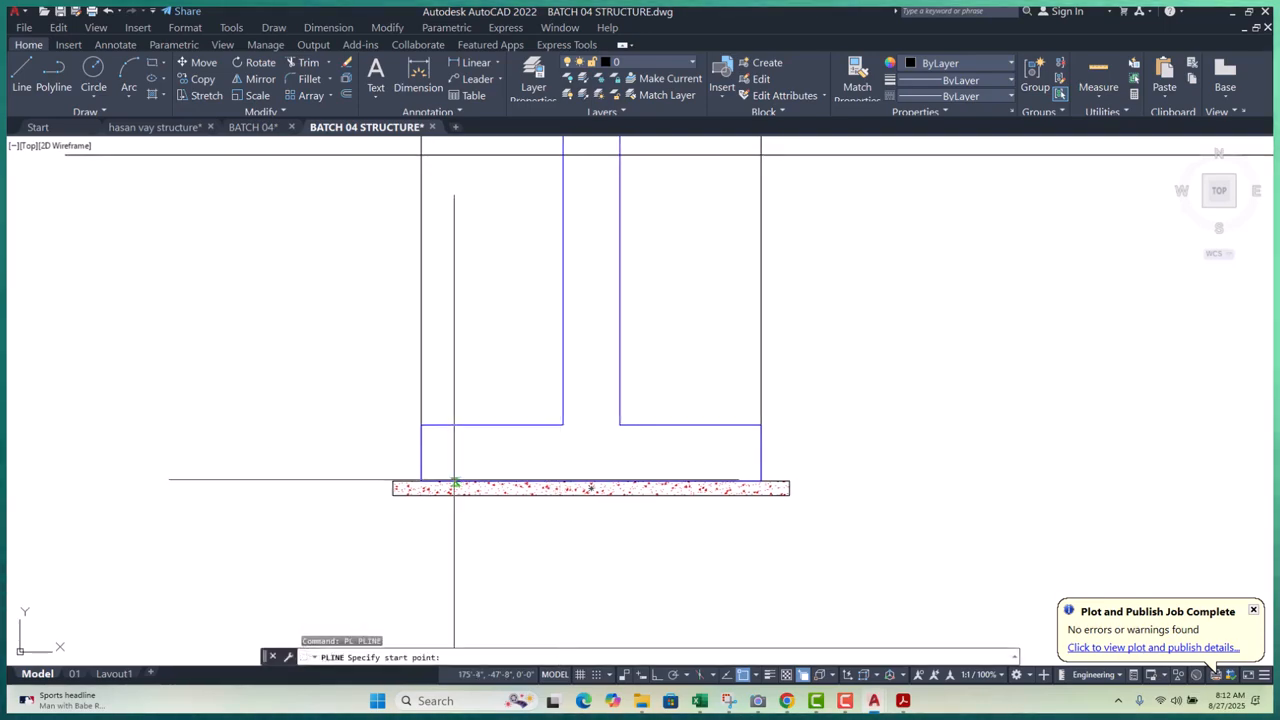
pyautogui.click(421, 483)
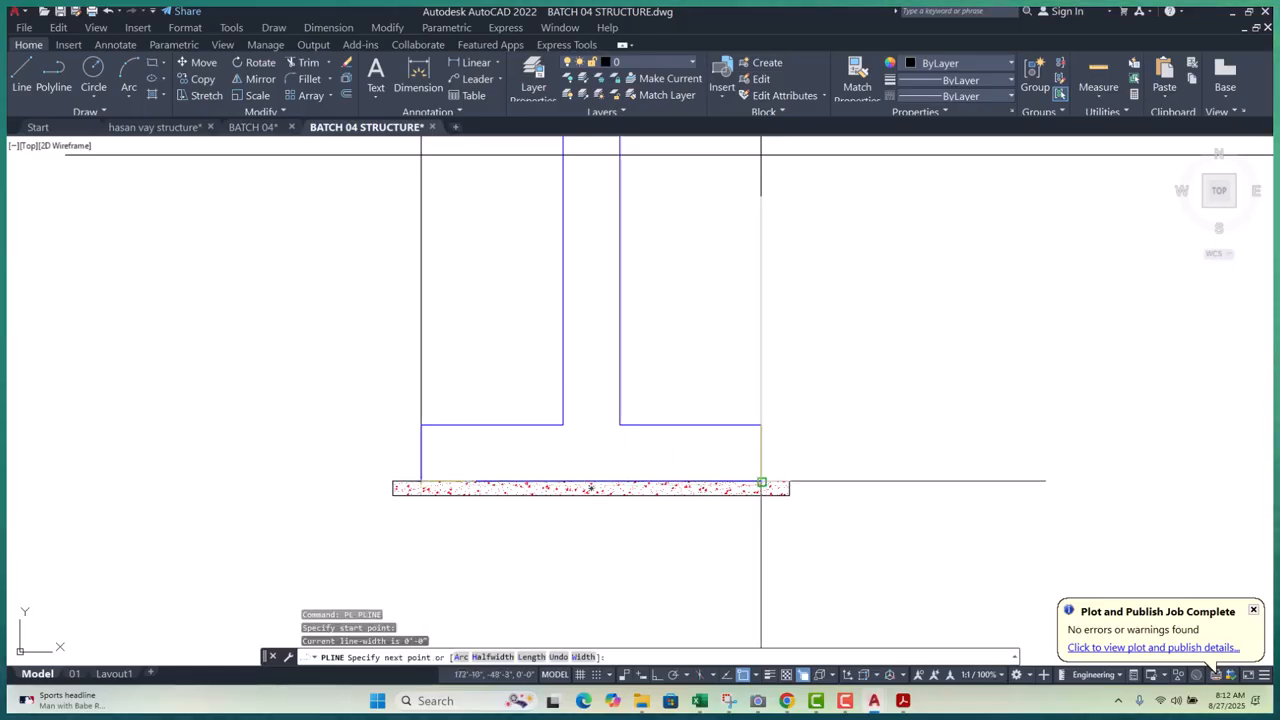
pyautogui.press('Escape')
pyautogui.write('o')
pyautogui.press('Return')
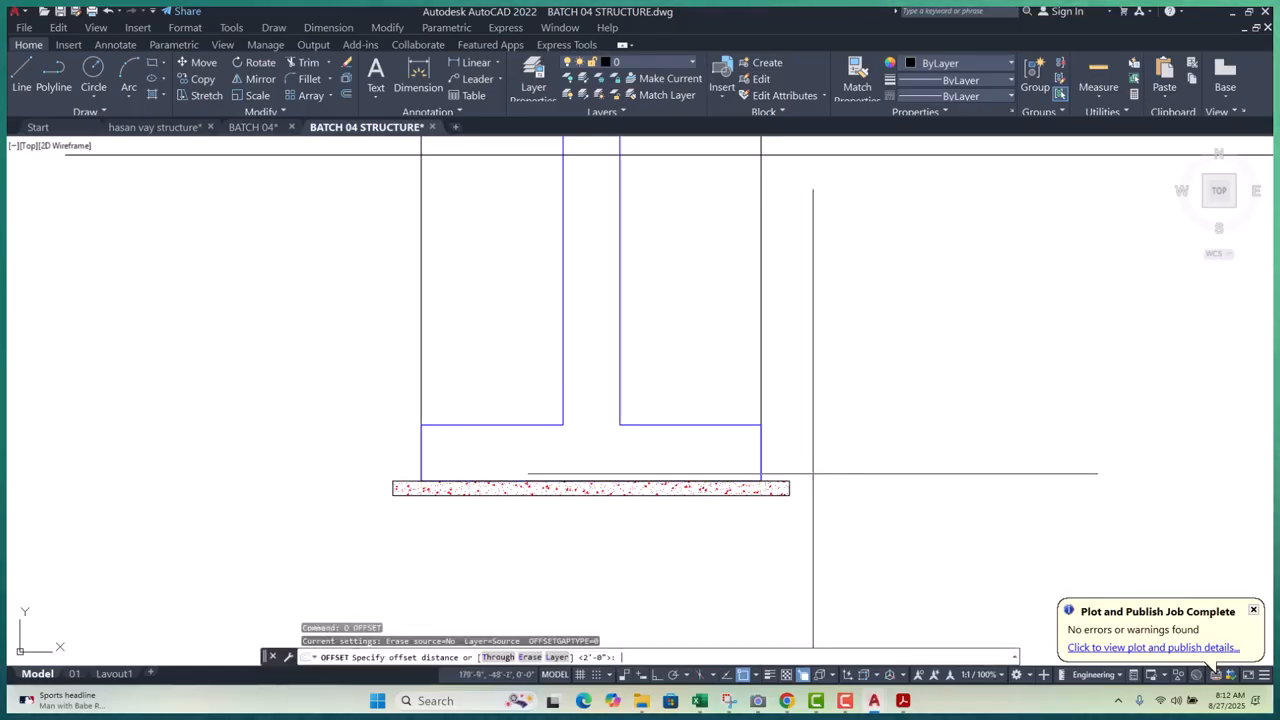
pyautogui.scroll(4, 735, 487)
pyautogui.click(712, 476)
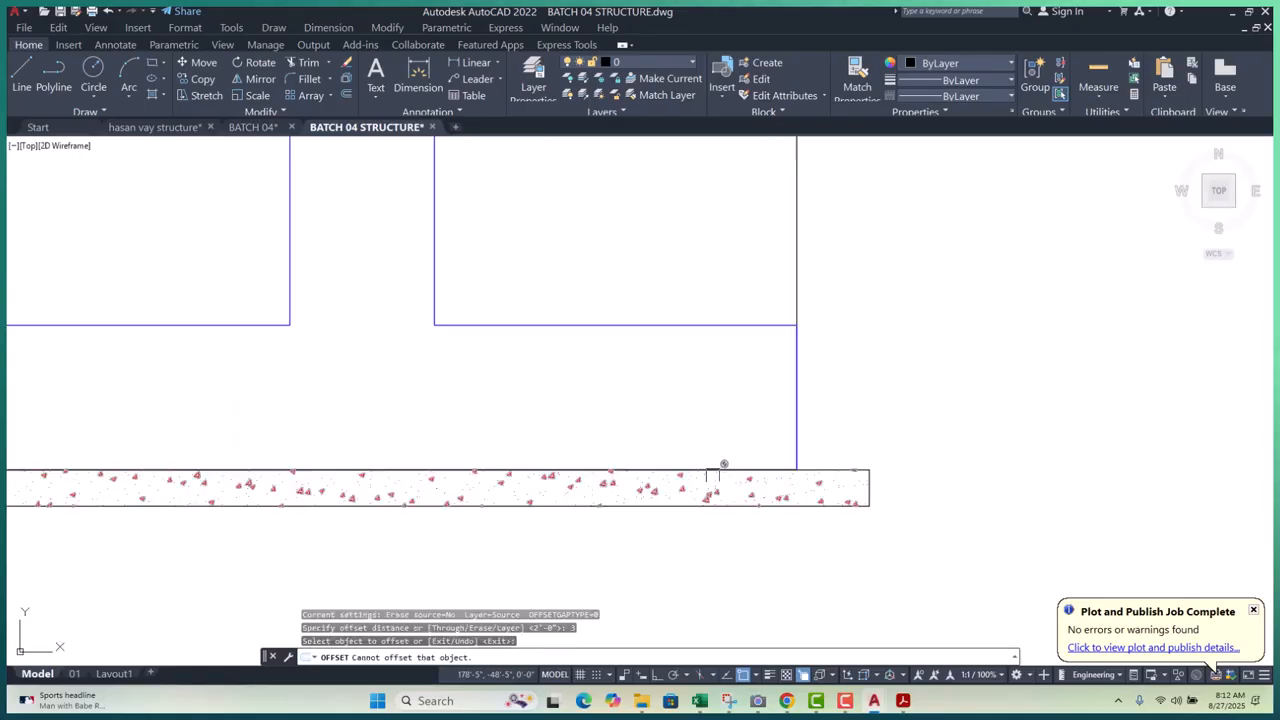
pyautogui.click(712, 468)
pyautogui.click(717, 394)
pyautogui.press('Escape')
pyautogui.press('Escape')
pyautogui.press('Escape')
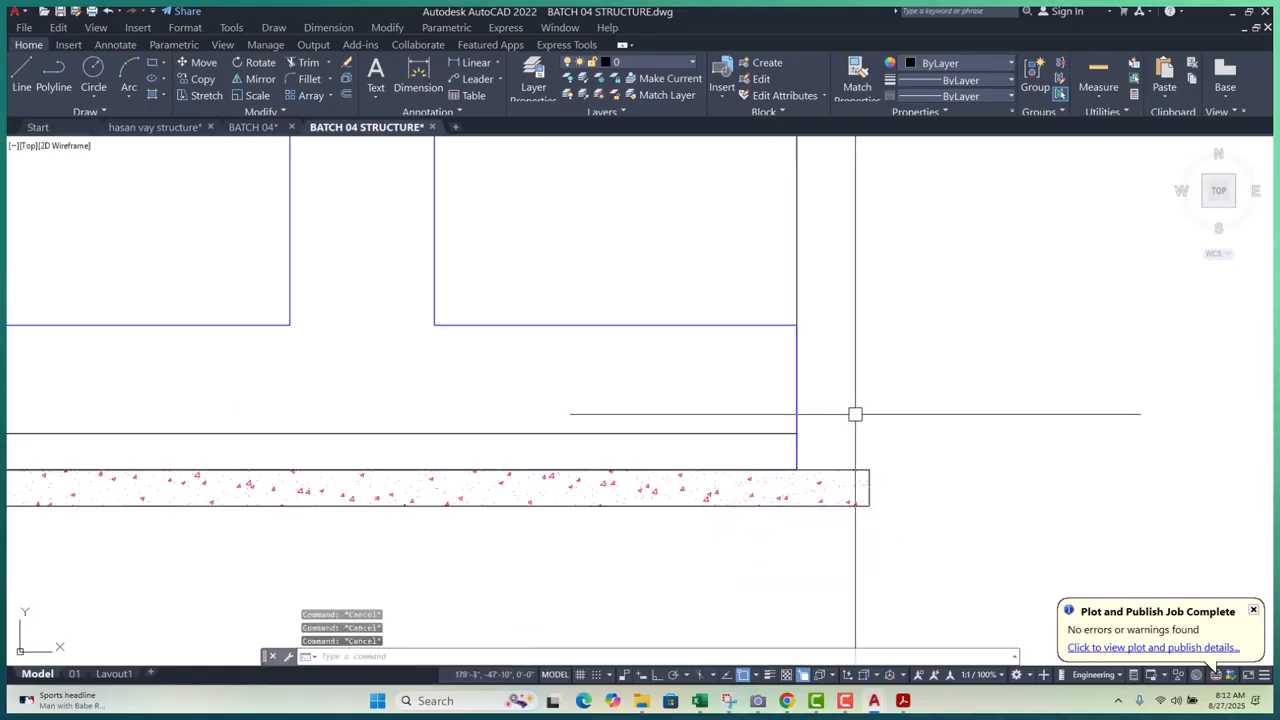
# - Offset the pedestal's right edge 3 units inward into the footing
pyautogui.write('PL')
pyautogui.press('Return')
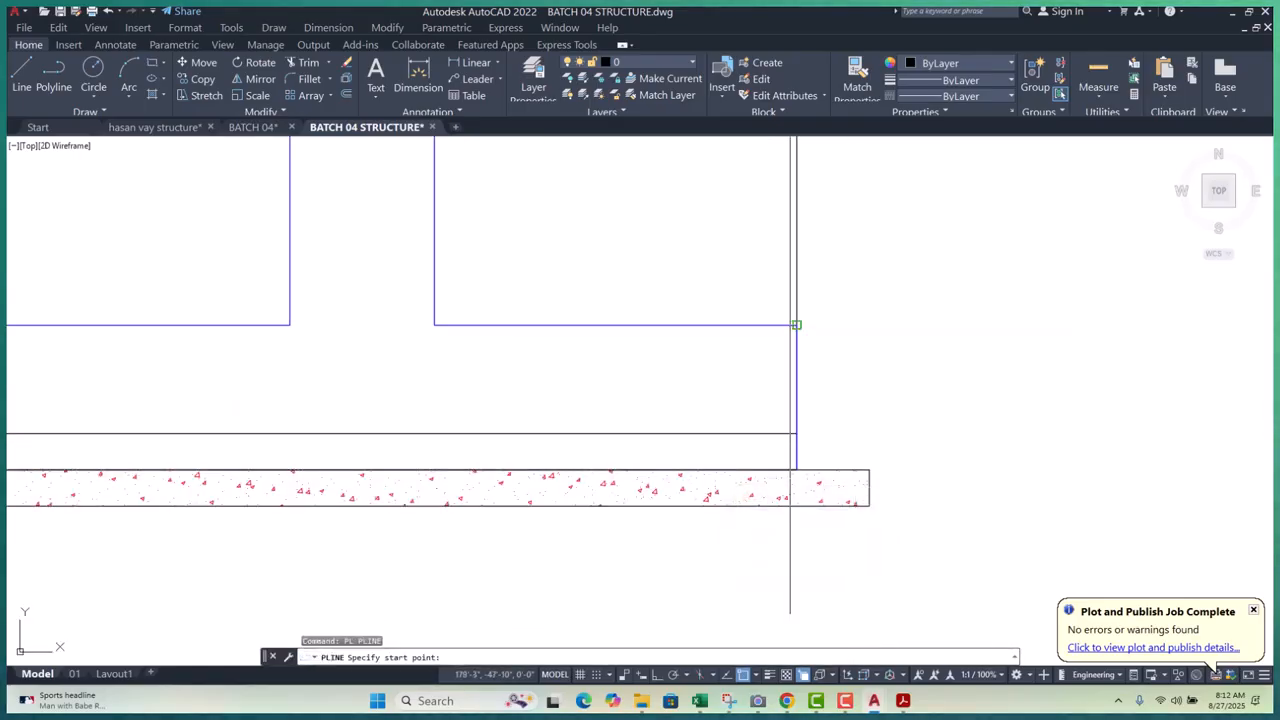
pyautogui.click(797, 325)
pyautogui.click(797, 469)
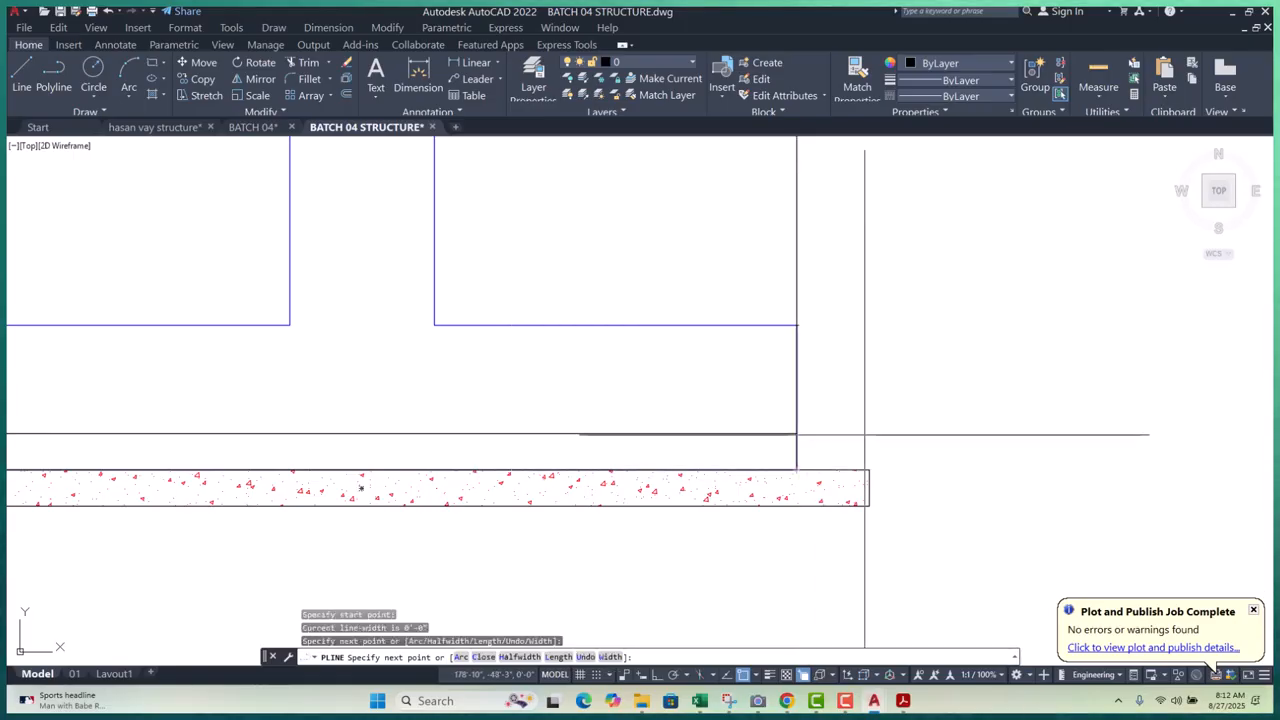
pyautogui.press('Escape')
pyautogui.write('O')
pyautogui.press('Return')
pyautogui.write('3')
pyautogui.press('Return')
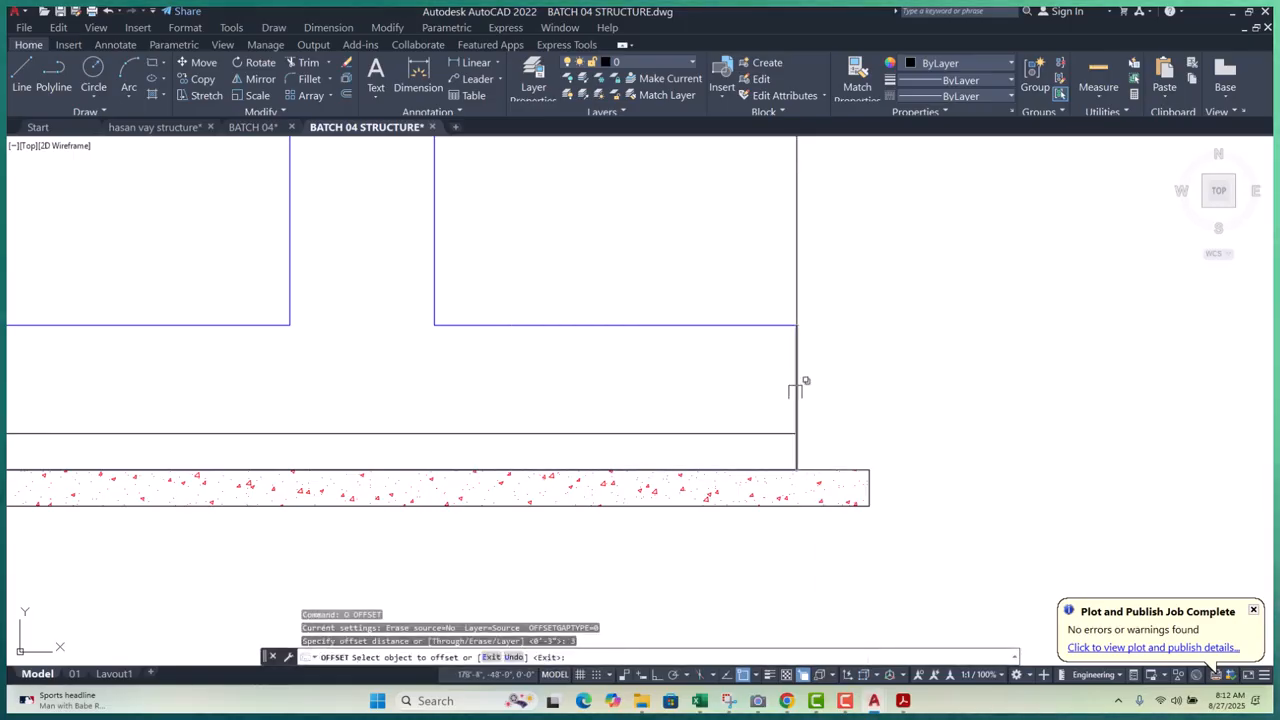
pyautogui.click(796, 380)
pyautogui.click(729, 377)
pyautogui.press('Escape')
# - Erase the stray horizontal line and the short leftover vertical line
pyautogui.scroll(-4, 845, 385)
pyautogui.scroll(6, 494, 391)
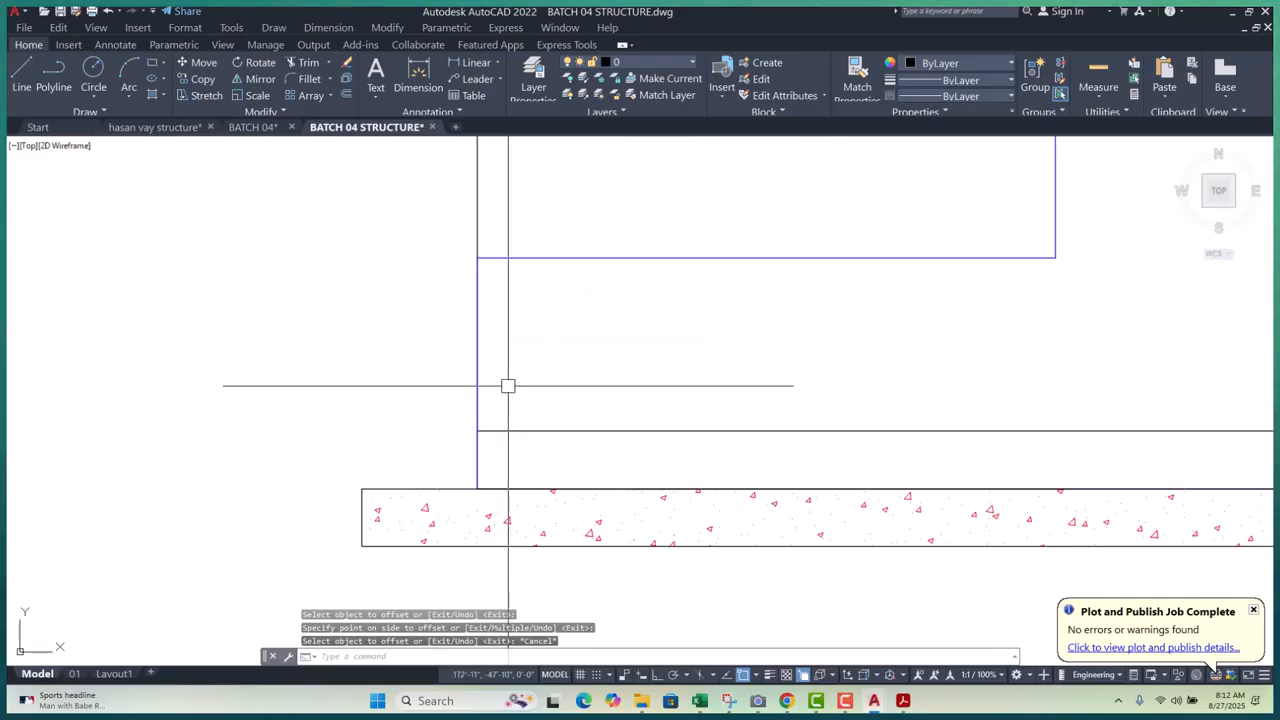
pyautogui.write('PL')
pyautogui.press('Return')
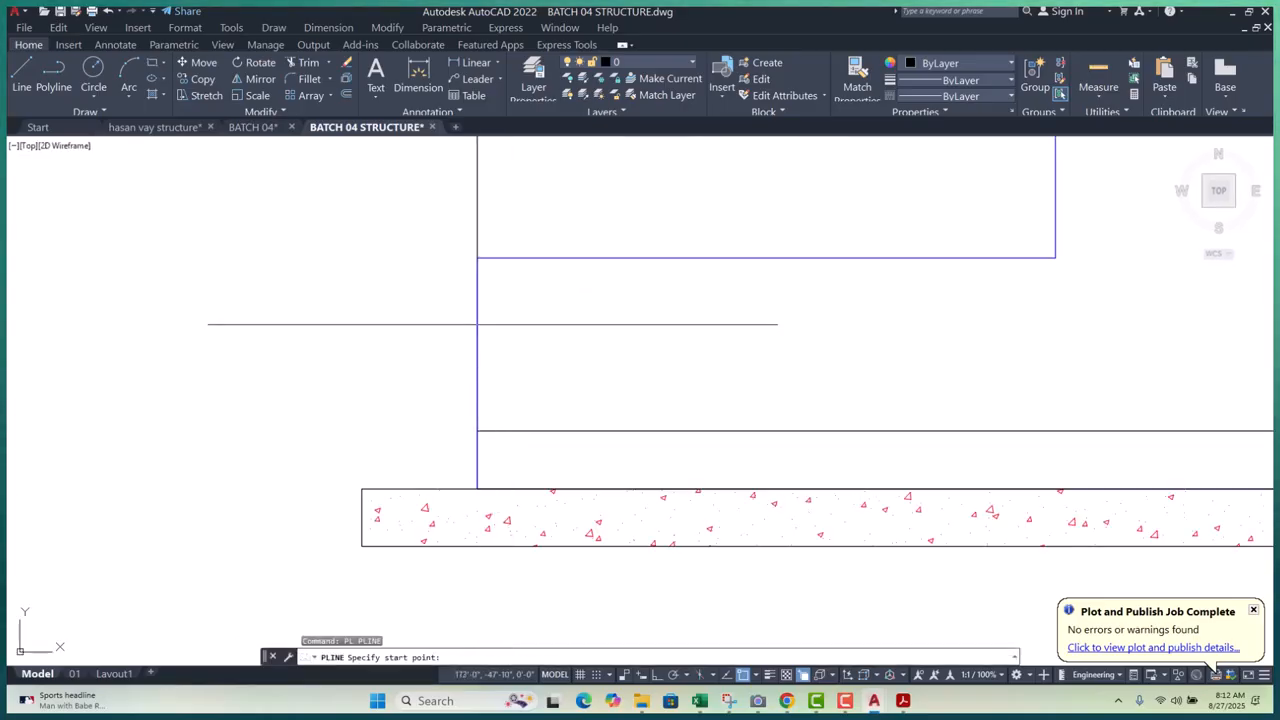
pyautogui.click(477, 258)
pyautogui.press('Escape')
pyautogui.press('Escape')
pyautogui.press('Escape')
pyautogui.press('Escape')
pyautogui.scroll(-4, 467, 396)
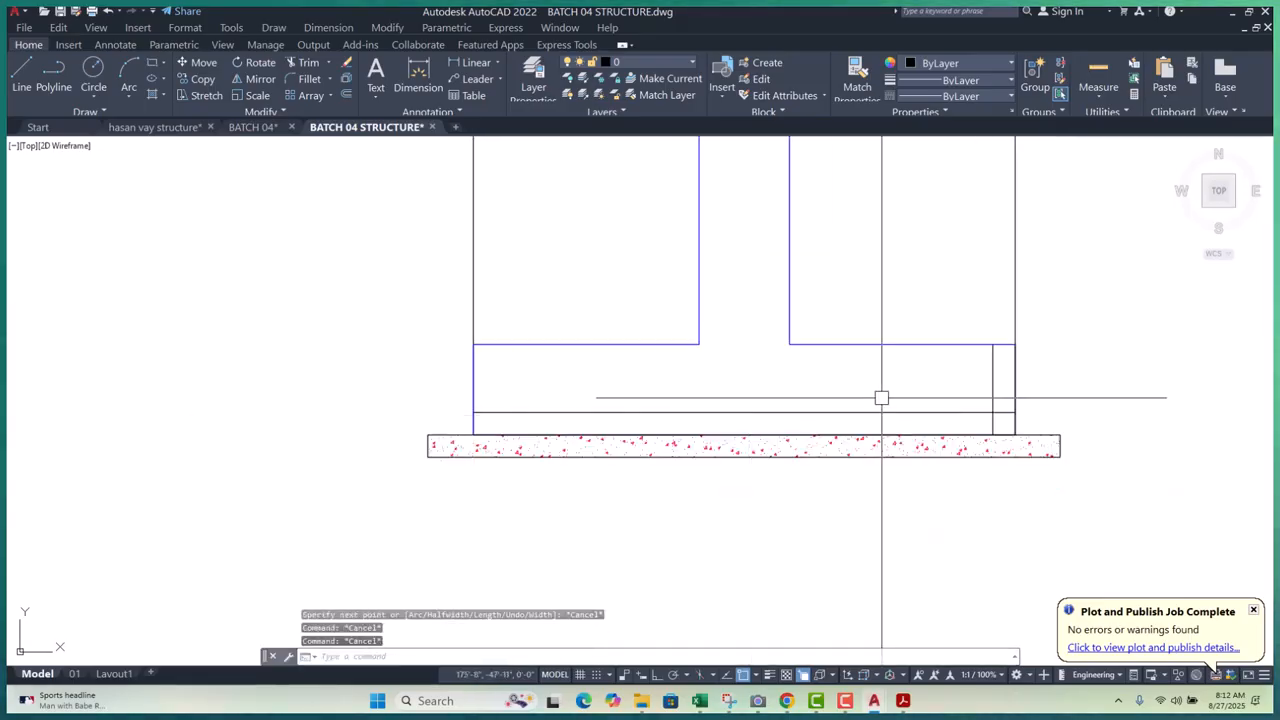
pyautogui.scroll(2, 881, 396)
pyautogui.click(881, 396)
pyautogui.click(792, 428)
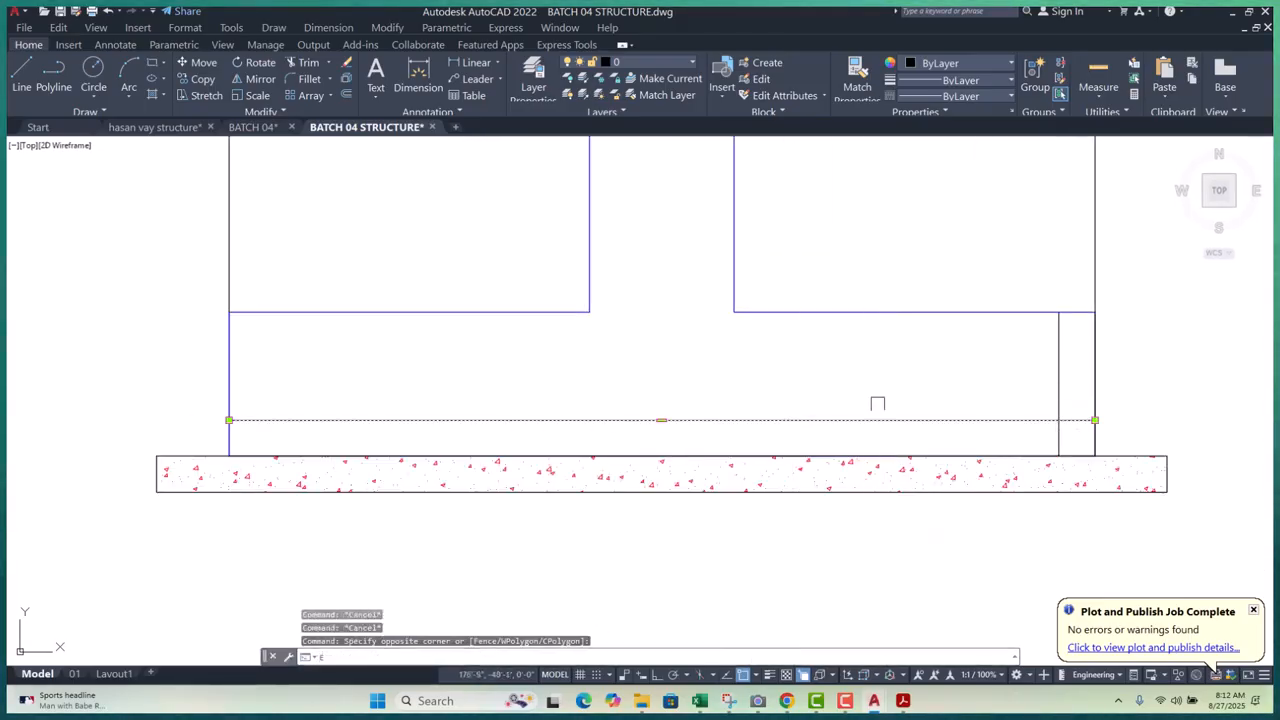
pyautogui.press('Return')
pyautogui.click(1057, 355)
pyautogui.press('Return')
# - Erase the duplicate lines on the slab's top edge and the right edge
pyautogui.click(190, 420)
pyautogui.click(1137, 491)
pyautogui.write('e')
pyautogui.press('Return')
pyautogui.click(1038, 261)
pyautogui.click(1133, 478)
pyautogui.press('Return')
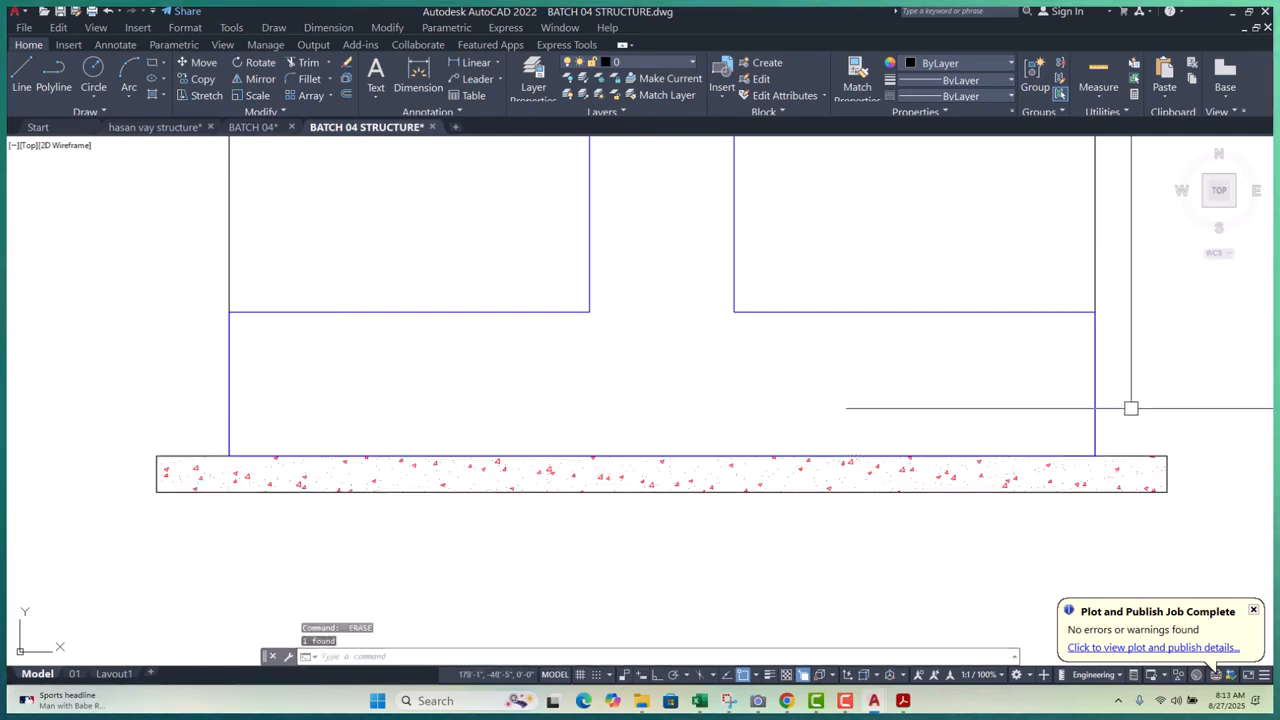
# - Offset the blue pedestal outline 3 units to the inside
pyautogui.write('o')
pyautogui.press('Return')
pyautogui.write('3')
pyautogui.press('Return')
pyautogui.click(988, 310)
pyautogui.click(743, 420)
# - Centre the pedestal and inner outline in view, starting and cancelling a trim
pyautogui.scroll(-3, 422, 296)
pyautogui.press('Escape')
pyautogui.scroll(4, 557, 350)
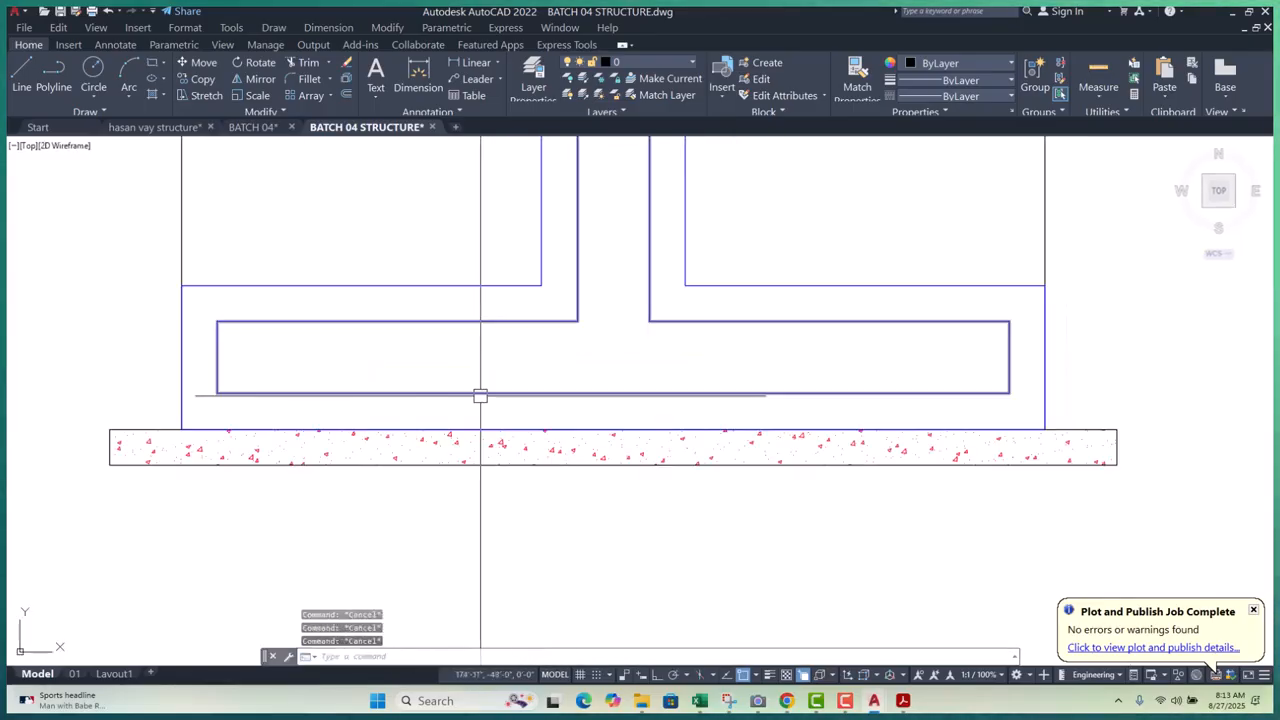
pyautogui.press('Escape')
pyautogui.press('Escape')
pyautogui.moveTo(503, 427); pyautogui.dragTo(510, 498, button='middle')
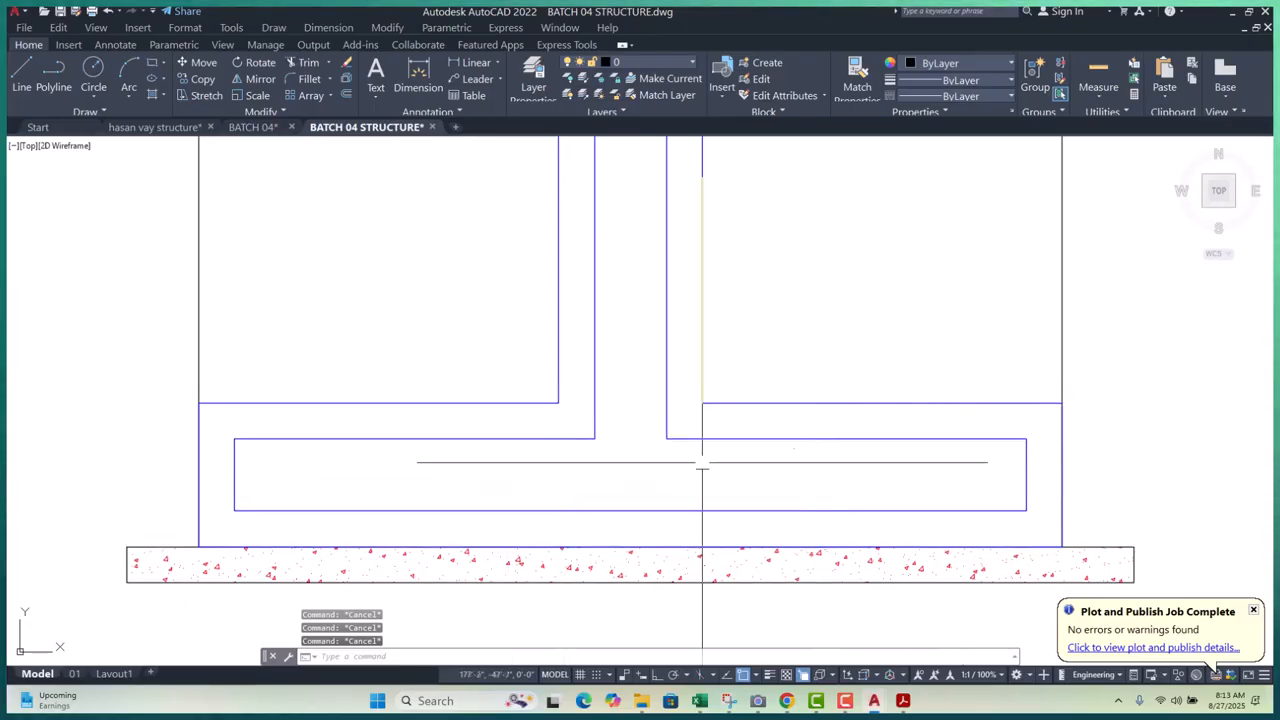
pyautogui.moveTo(398, 452); pyautogui.dragTo(402, 477, button='middle')
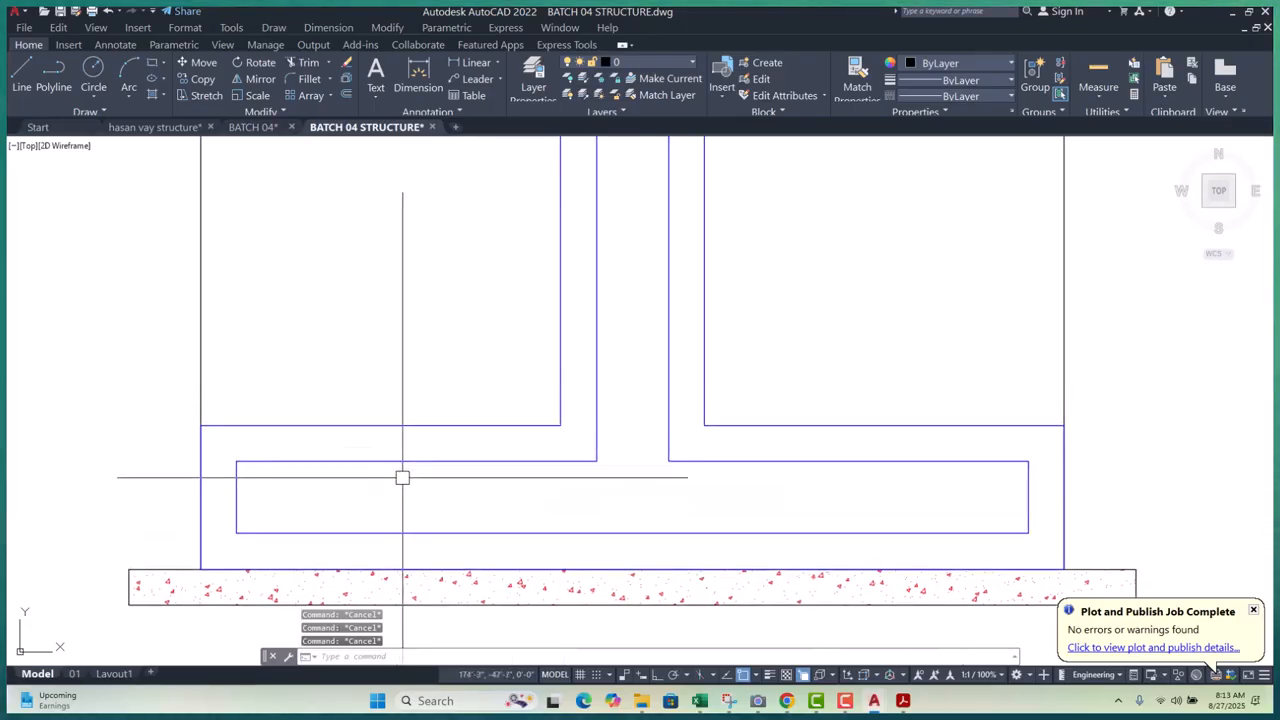
pyautogui.write('tr')
pyautogui.press('Return')
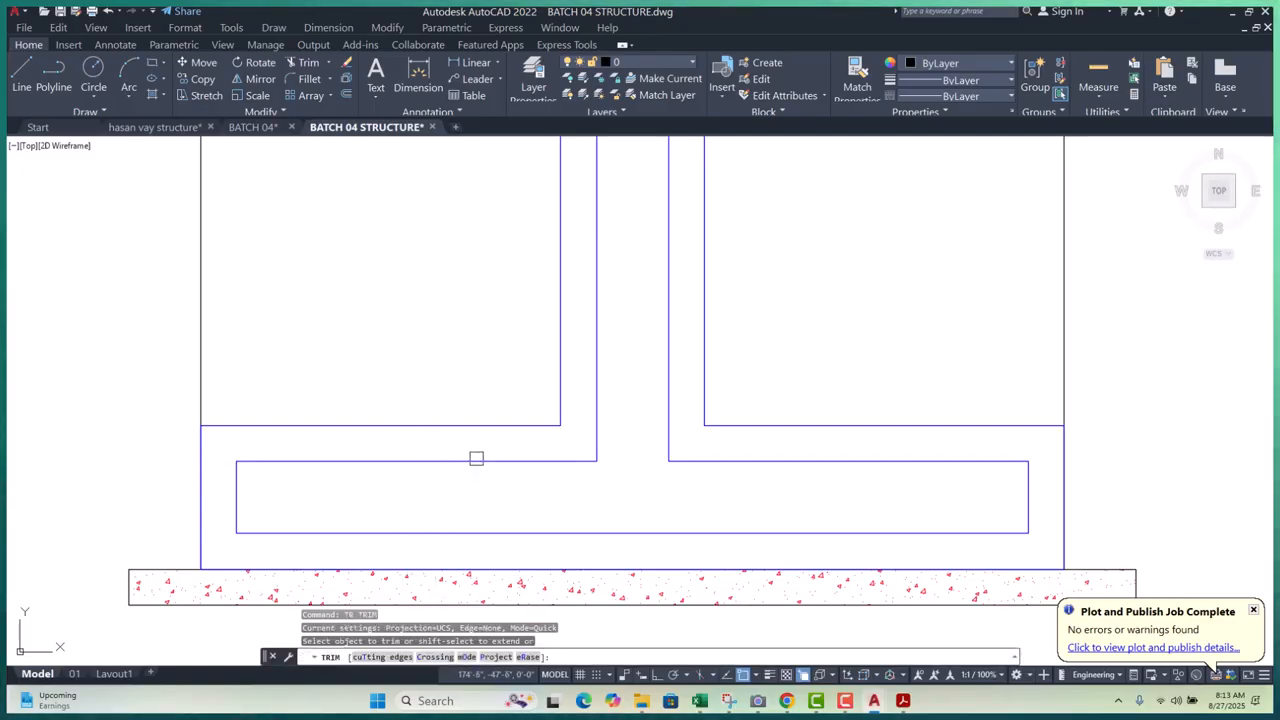
pyautogui.press('Escape')
pyautogui.press('Escape')
pyautogui.press('Escape')
# - Try a linear dimension across the footing, cancel it, and frame the whole section
pyautogui.scroll(-1, 700, 497)
pyautogui.scroll(4, 364, 495)
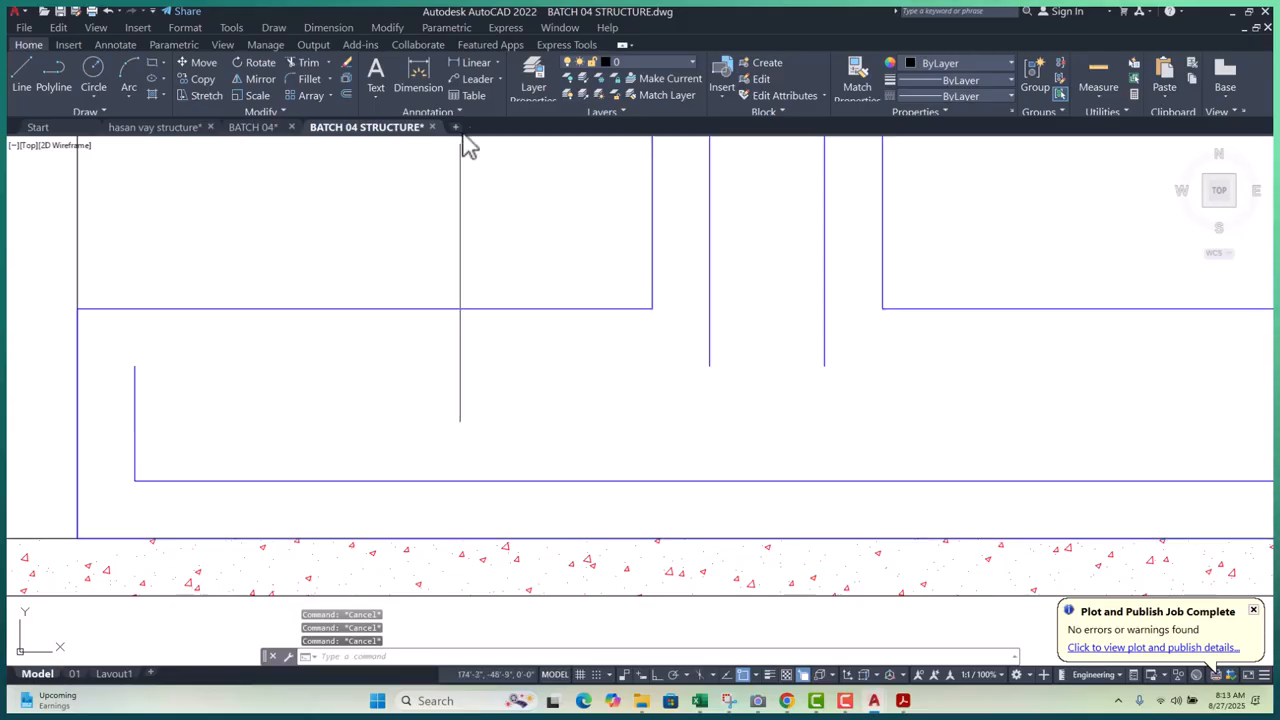
pyautogui.click(451, 63)
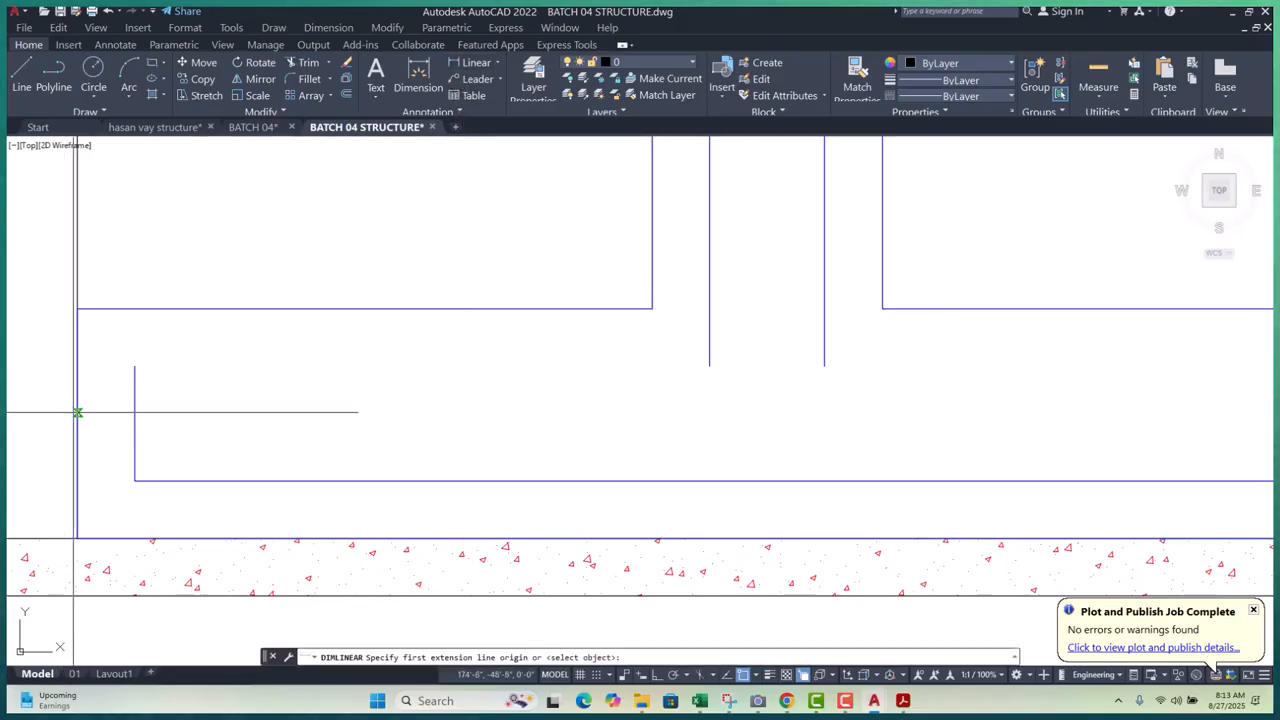
pyautogui.click(133, 413)
pyautogui.press('Escape')
pyautogui.scroll(-4, 246, 417)
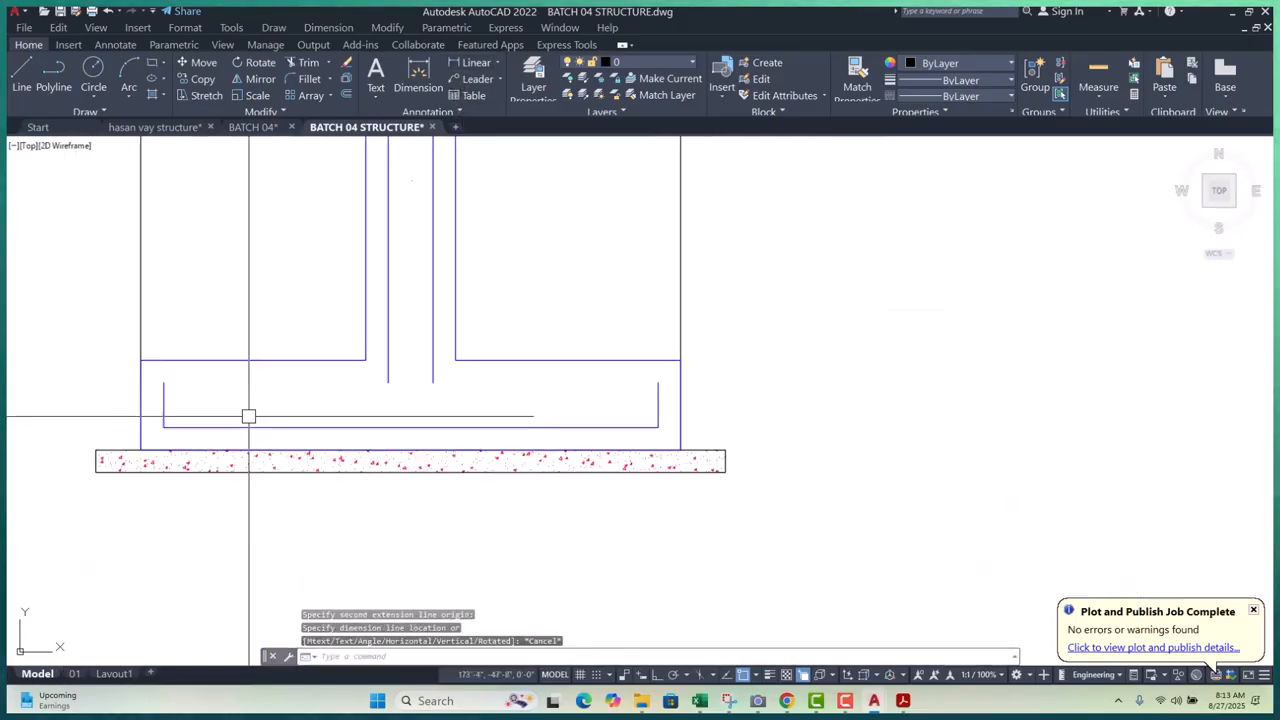
pyautogui.moveTo(491, 429); pyautogui.dragTo(546, 496, button='middle')
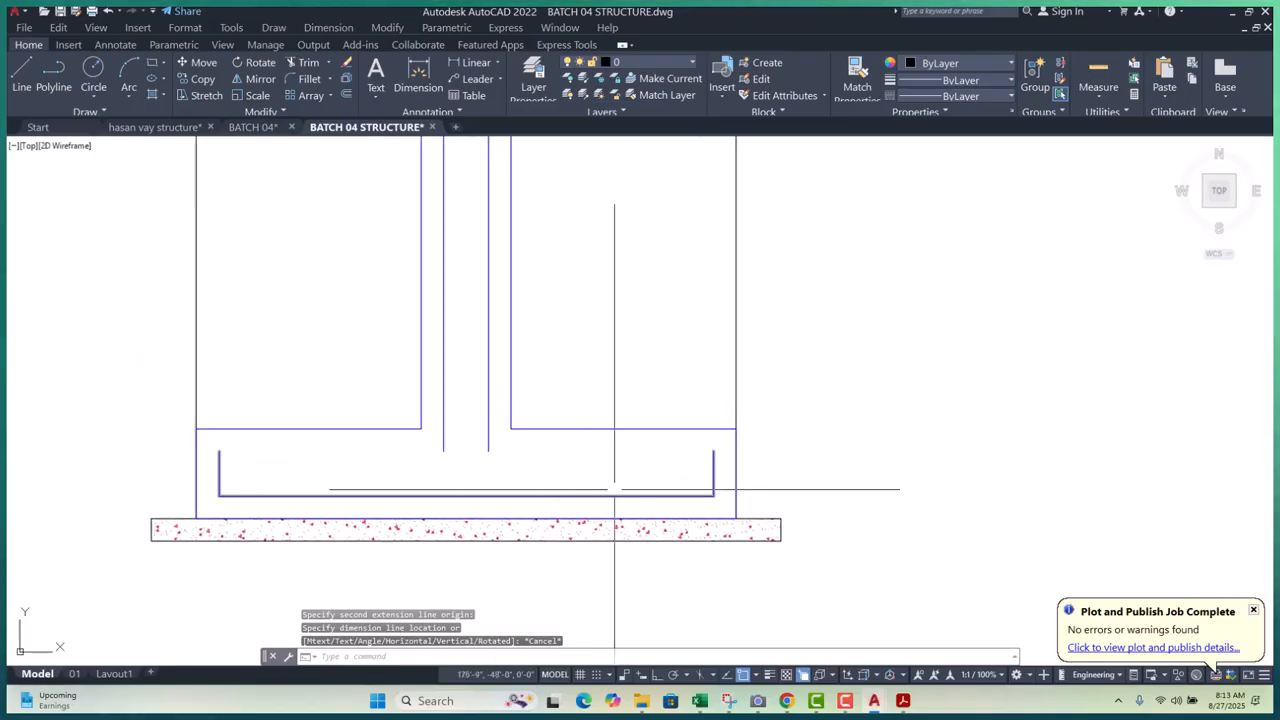
pyautogui.press('Escape')
pyautogui.press('Escape')
pyautogui.press('Escape')
# - Put the inner U-shaped bar on the ROD layer with ByLayer colour, making it red
pyautogui.click(400, 495)
pyautogui.click(691, 62)
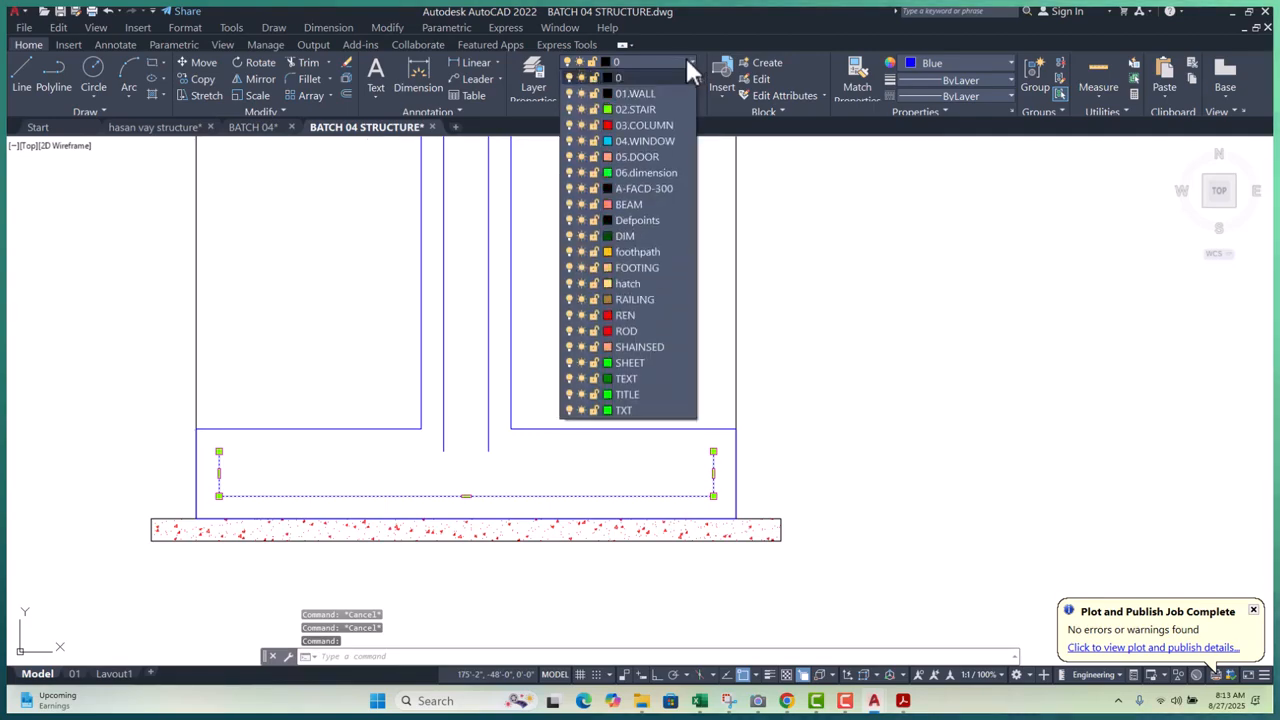
pyautogui.click(625, 331)
pyautogui.press('Escape')
pyautogui.press('Escape')
pyautogui.scroll(-2, 630, 430)
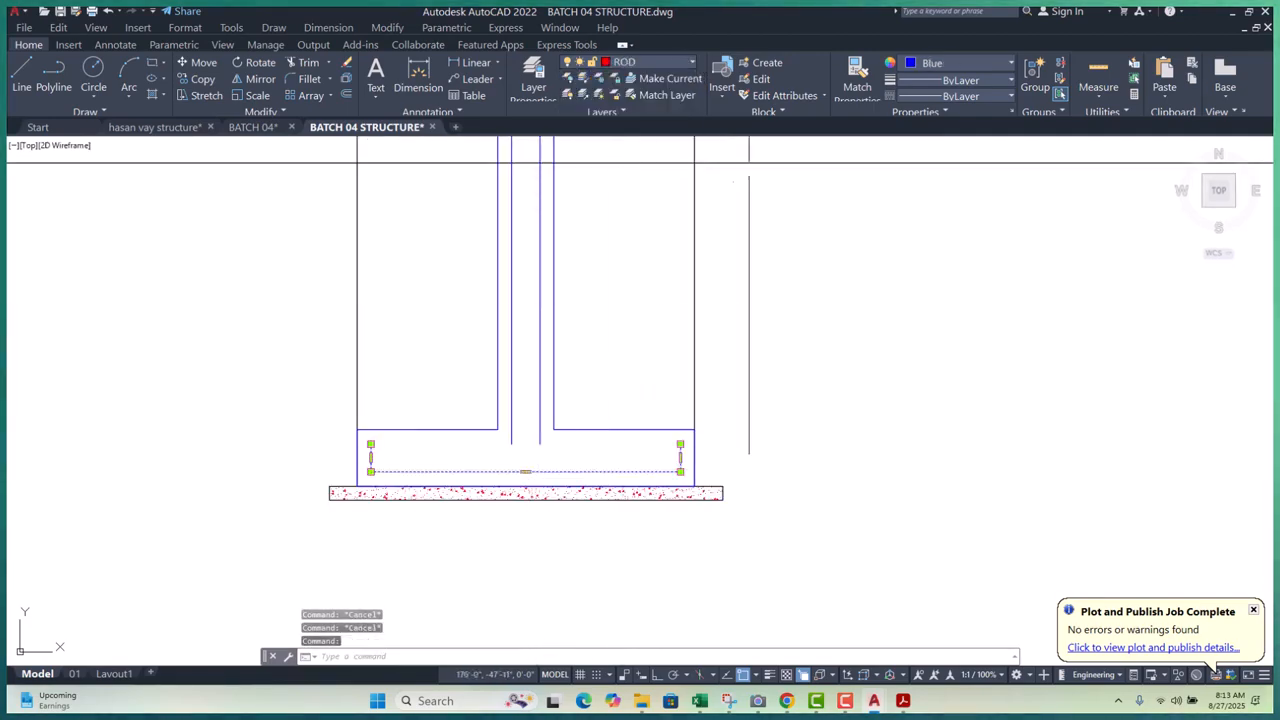
pyautogui.click(948, 63)
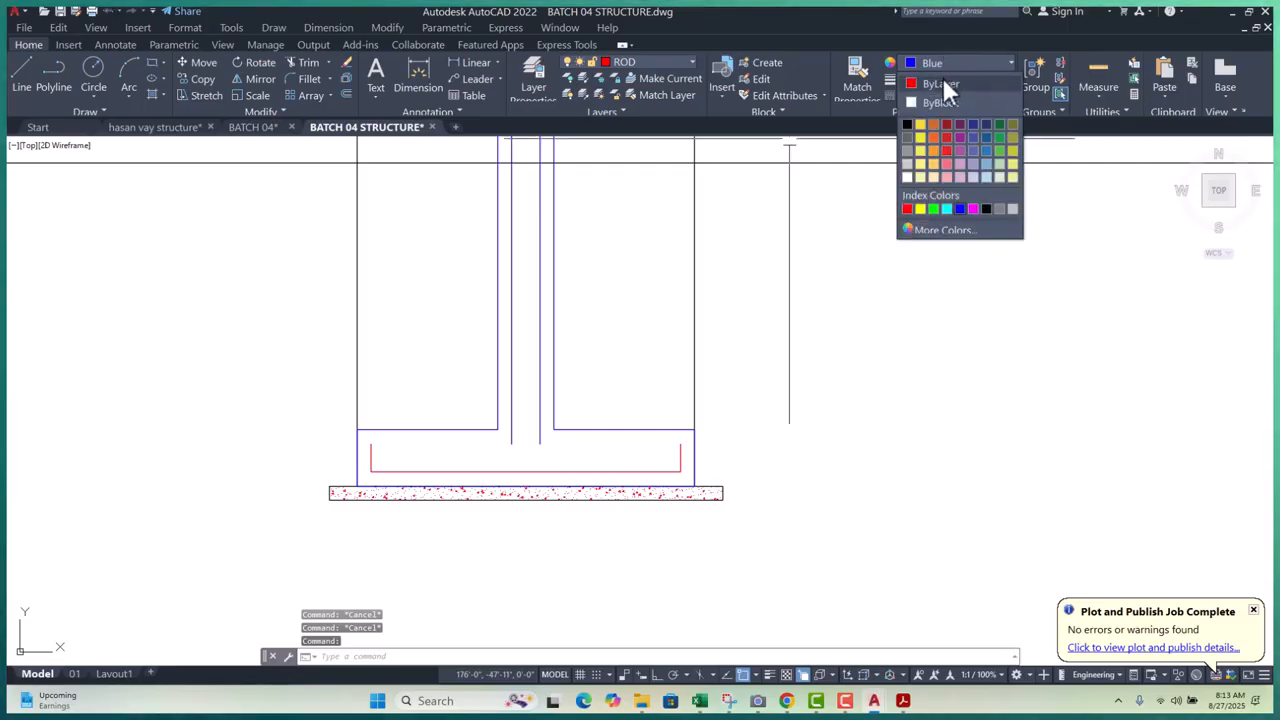
pyautogui.click(943, 80)
pyautogui.press('Escape')
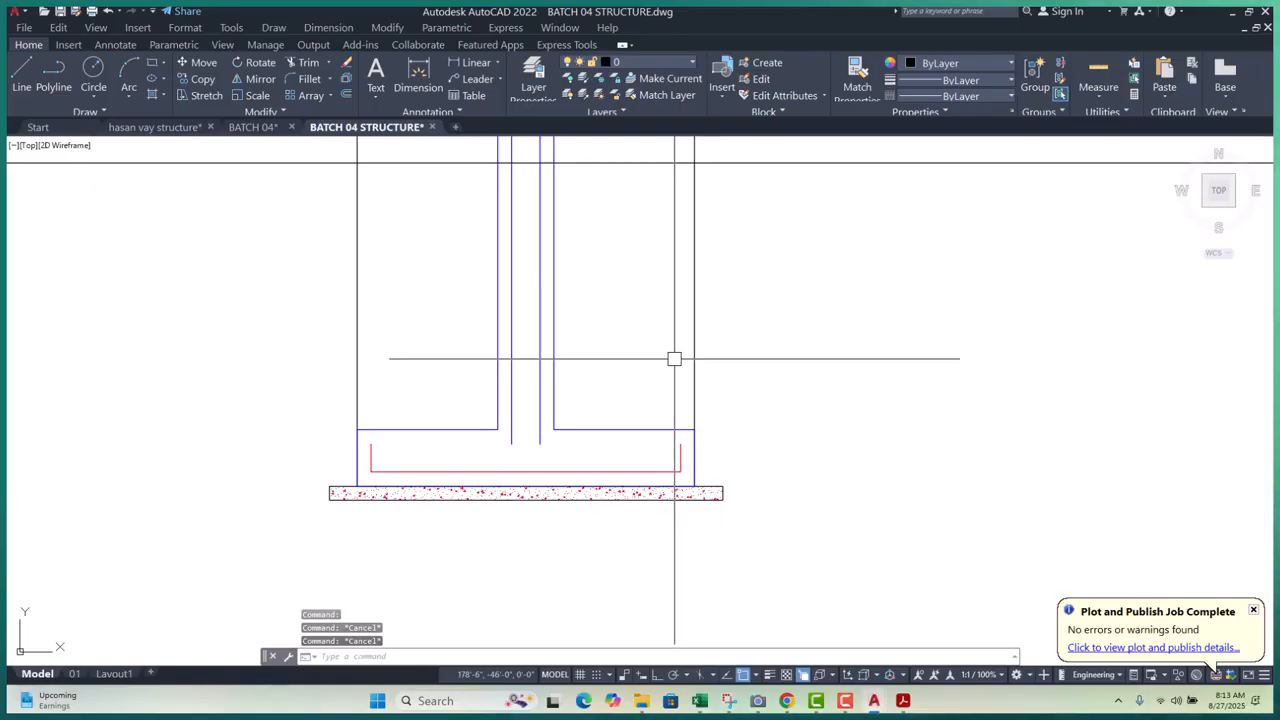
# - Bring the column above the footing into view and select its two bar lines
pyautogui.scroll(-2, 412, 420)
pyautogui.moveTo(453, 383); pyautogui.dragTo(486, 523, button='middle')
pyautogui.scroll(4, 526, 468)
pyautogui.scroll(2, 526, 468)
pyautogui.click(543, 430)
pyautogui.click(451, 440)
pyautogui.scroll(-3, 477, 374)
pyautogui.scroll(2, 475, 540)
pyautogui.scroll(-4, 475, 540)
pyautogui.press('Escape')
pyautogui.press('Escape')
pyautogui.press('Escape')
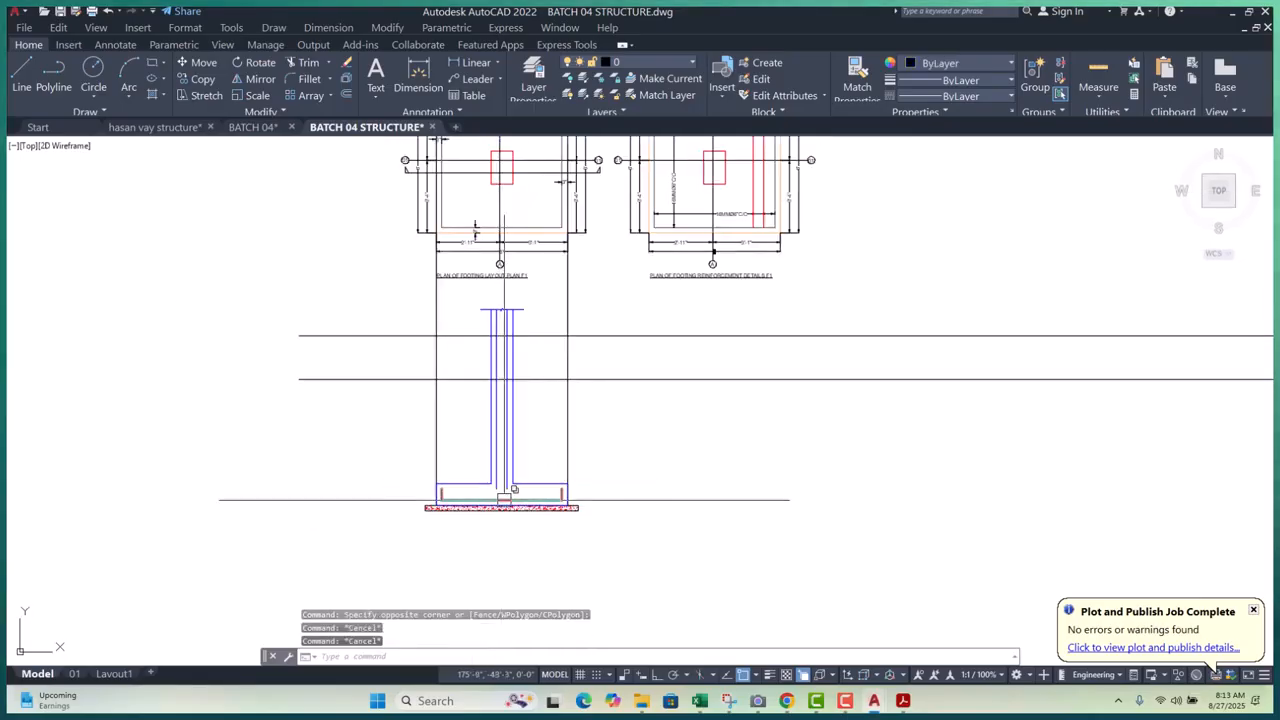
pyautogui.scroll(-10, 550, 486)
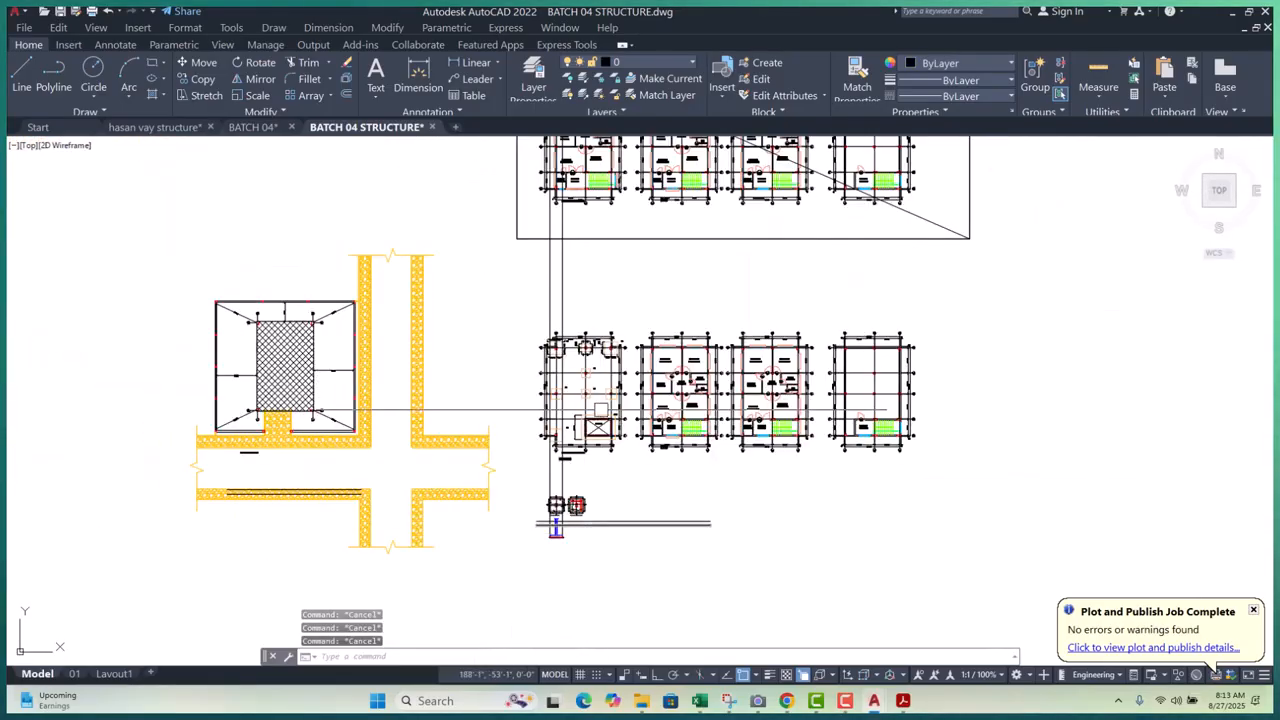
pyautogui.scroll(-4, 552, 486)
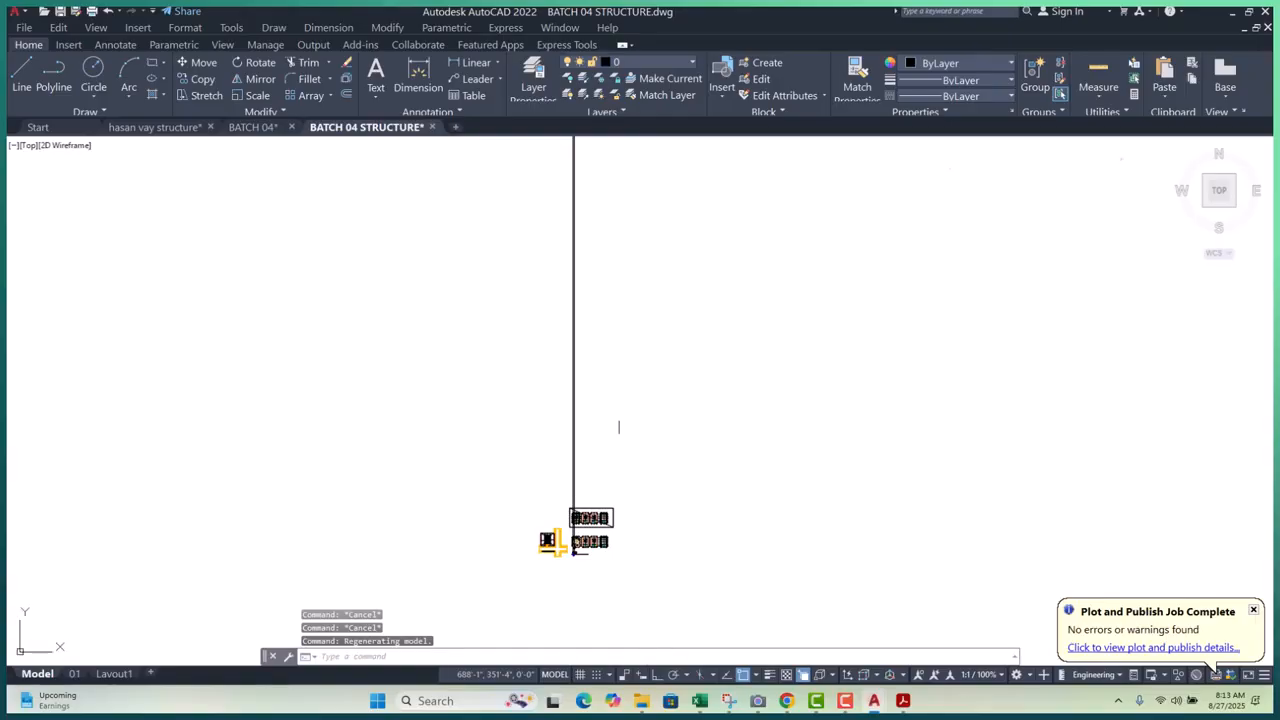
pyautogui.scroll(10, 618, 427)
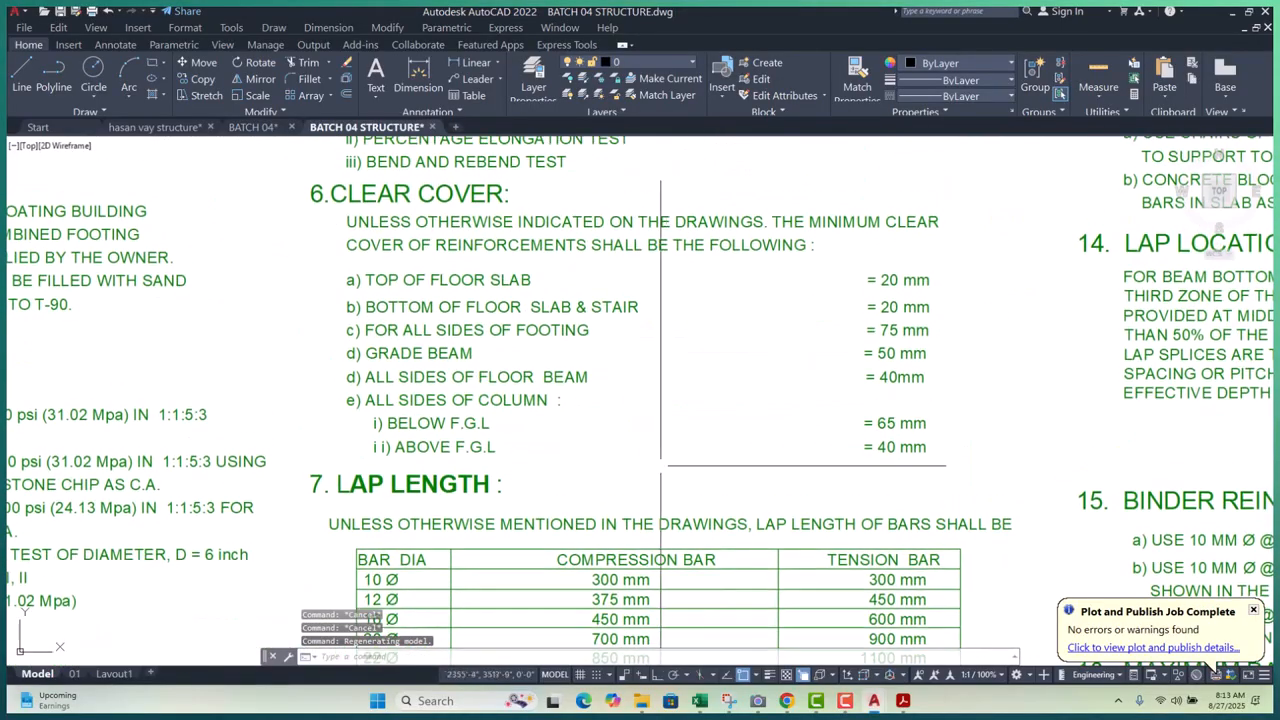
pyautogui.scroll(3, 463, 440)
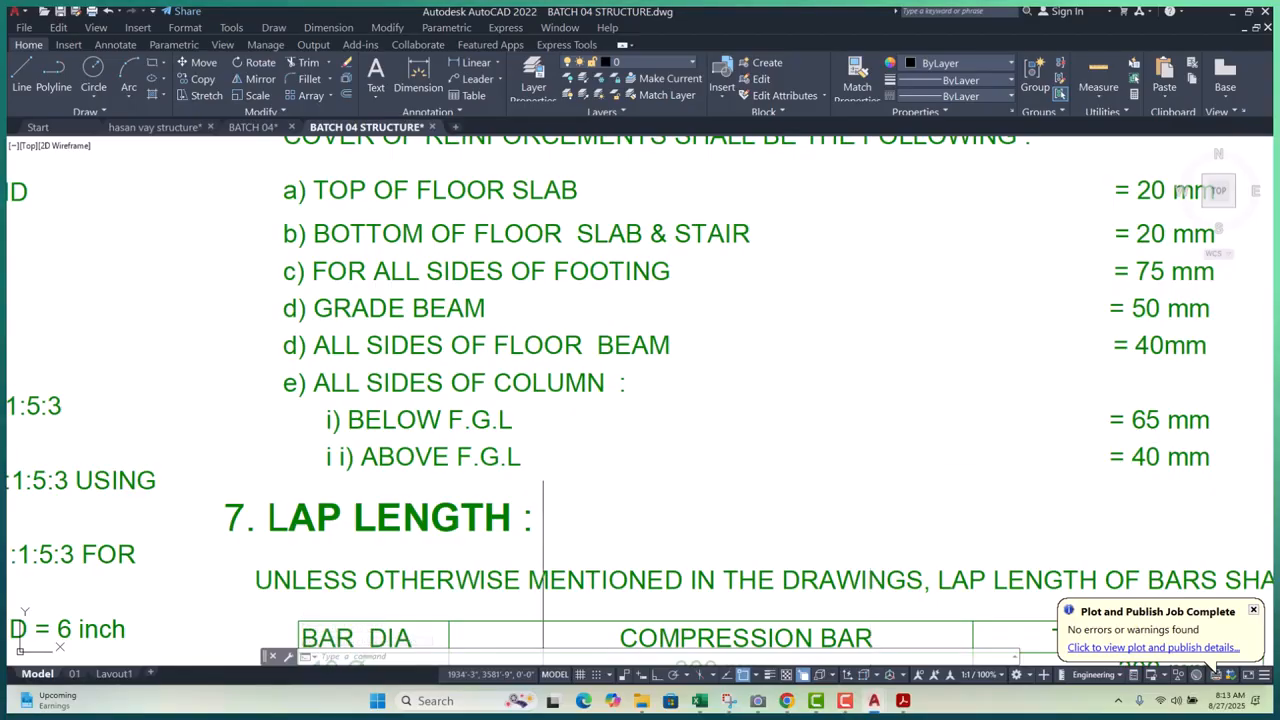
pyautogui.scroll(-10, 796, 471)
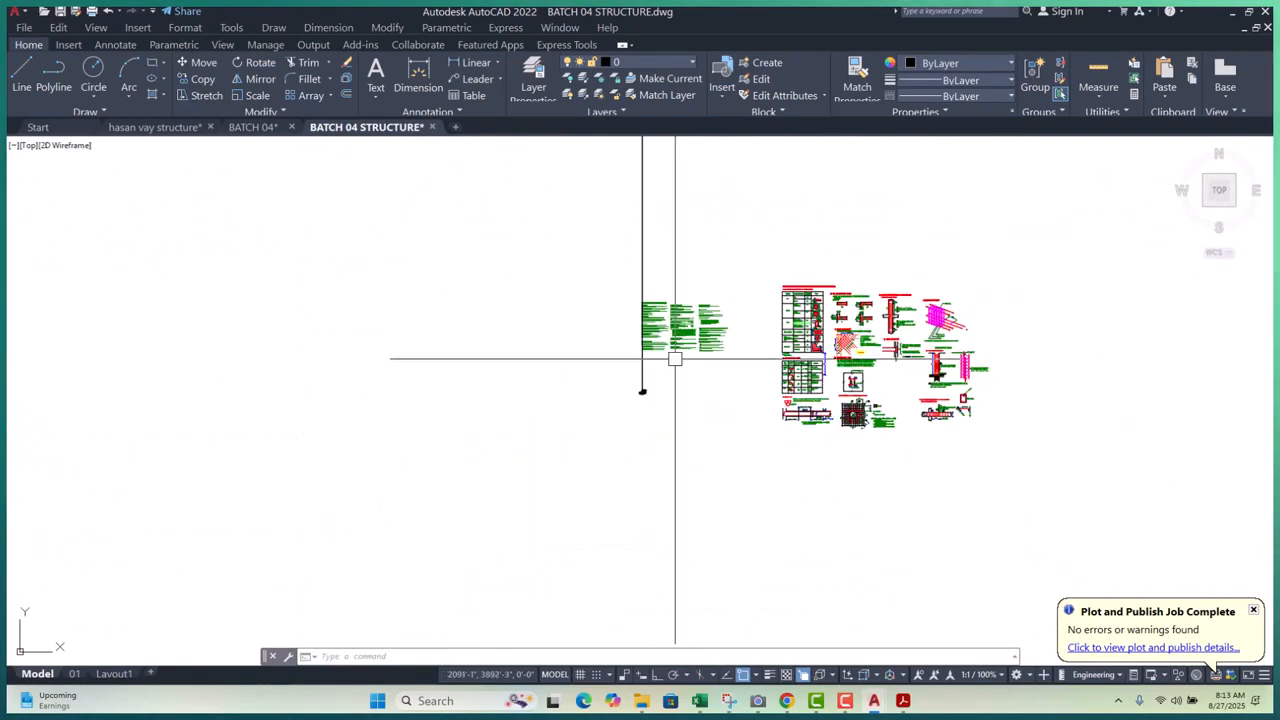
pyautogui.scroll(8, 597, 398)
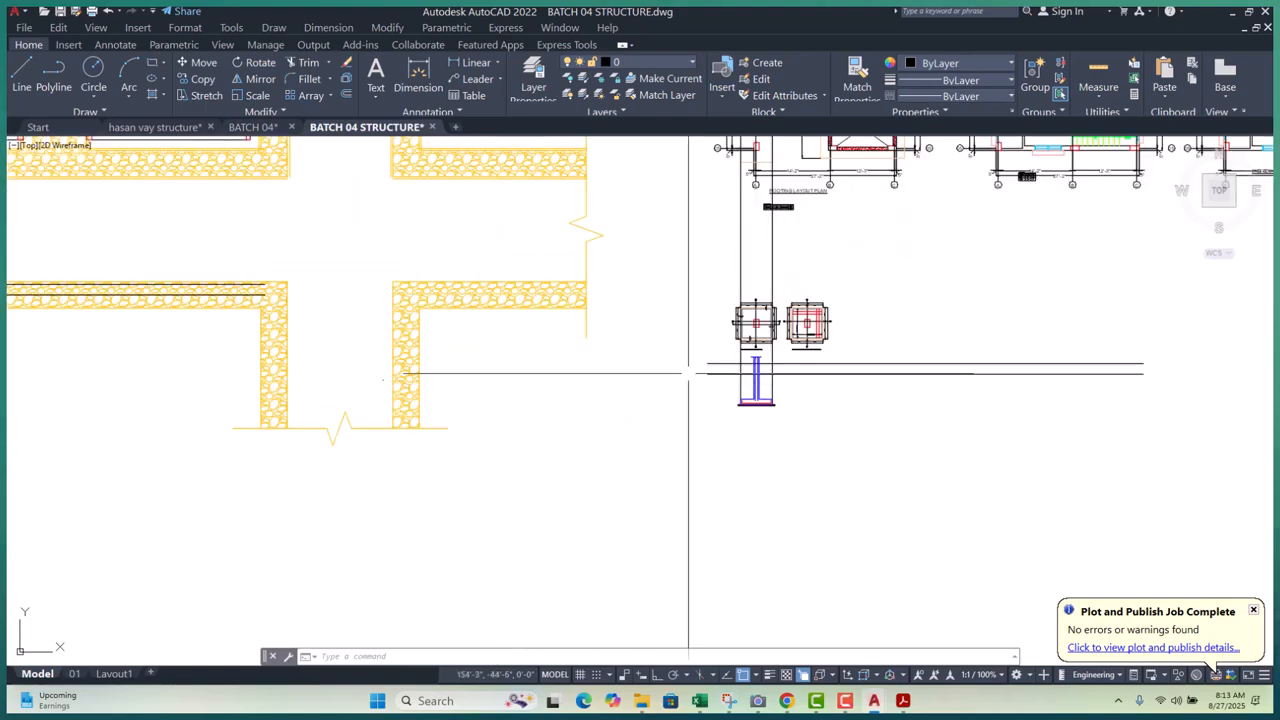
pyautogui.click(700, 422)
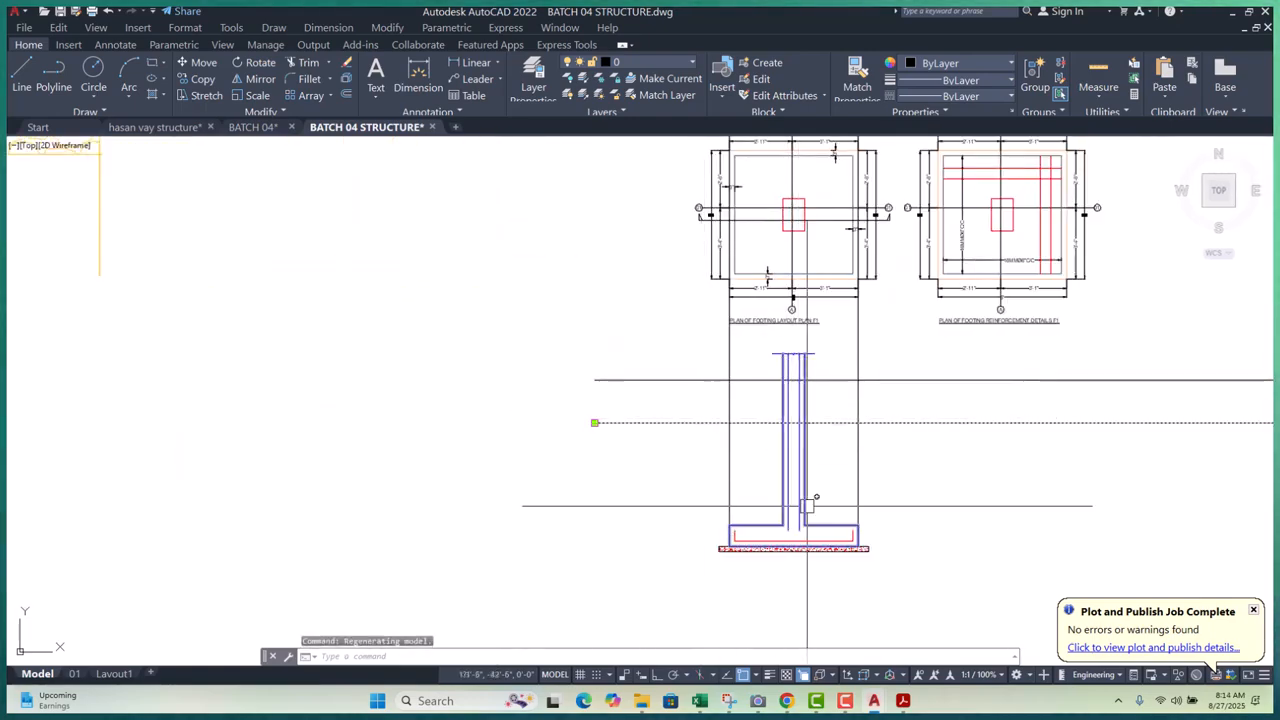
pyautogui.moveTo(862, 502); pyautogui.dragTo(779, 460, button='middle')
pyautogui.scroll(4, 726, 471)
pyautogui.press('Escape')
pyautogui.press('Escape')
pyautogui.scroll(4, 722, 471)
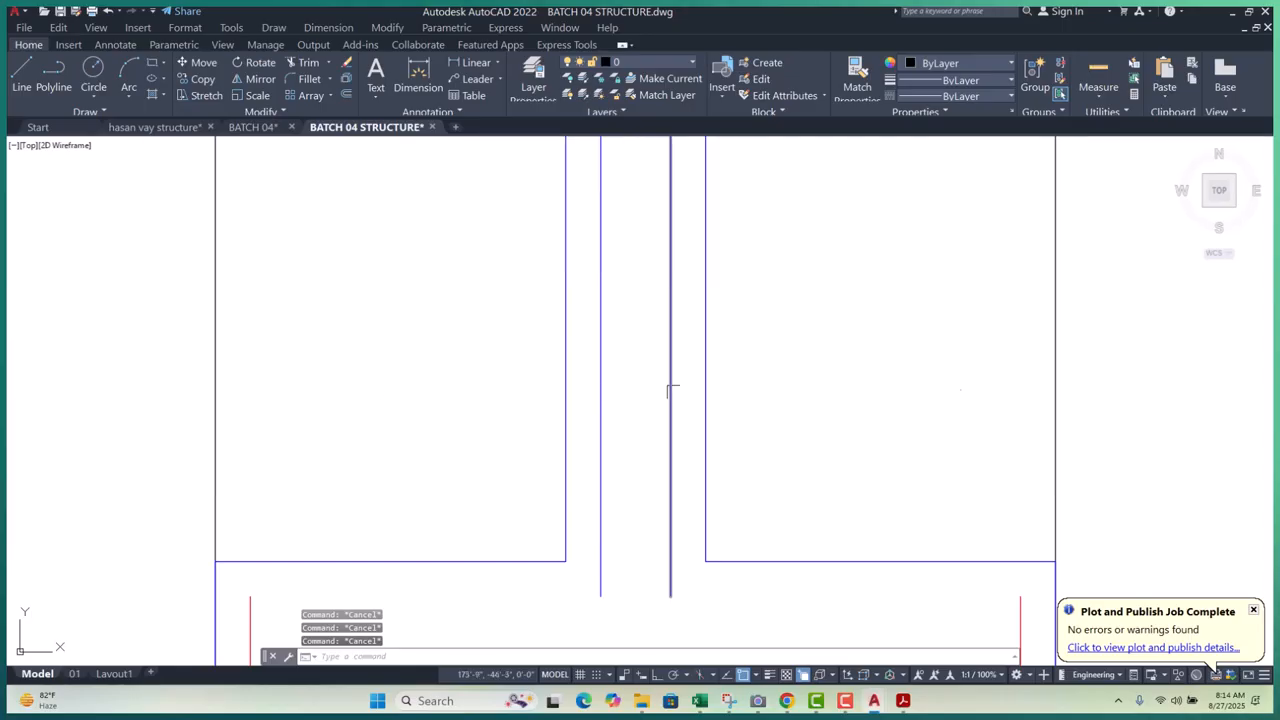
# - Erase the two vertical column lines
pyautogui.click(689, 372)
pyautogui.click(593, 395)
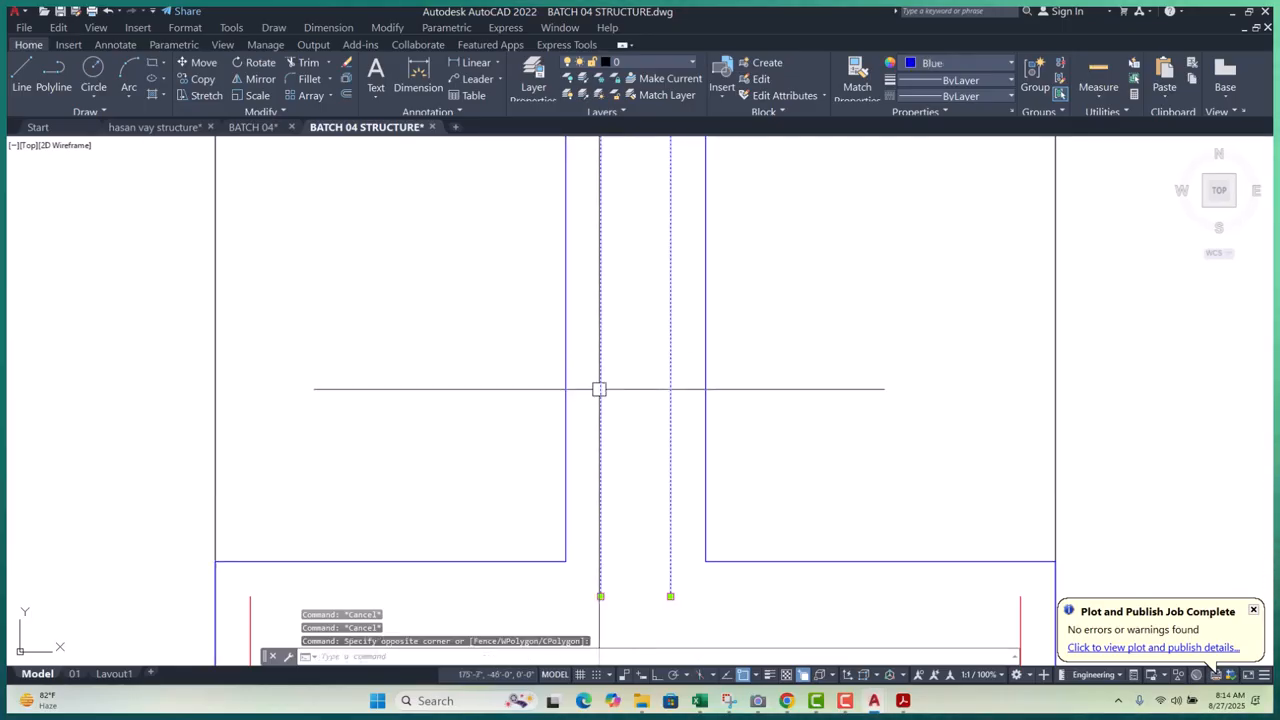
pyautogui.write('e')
pyautogui.press('Return')
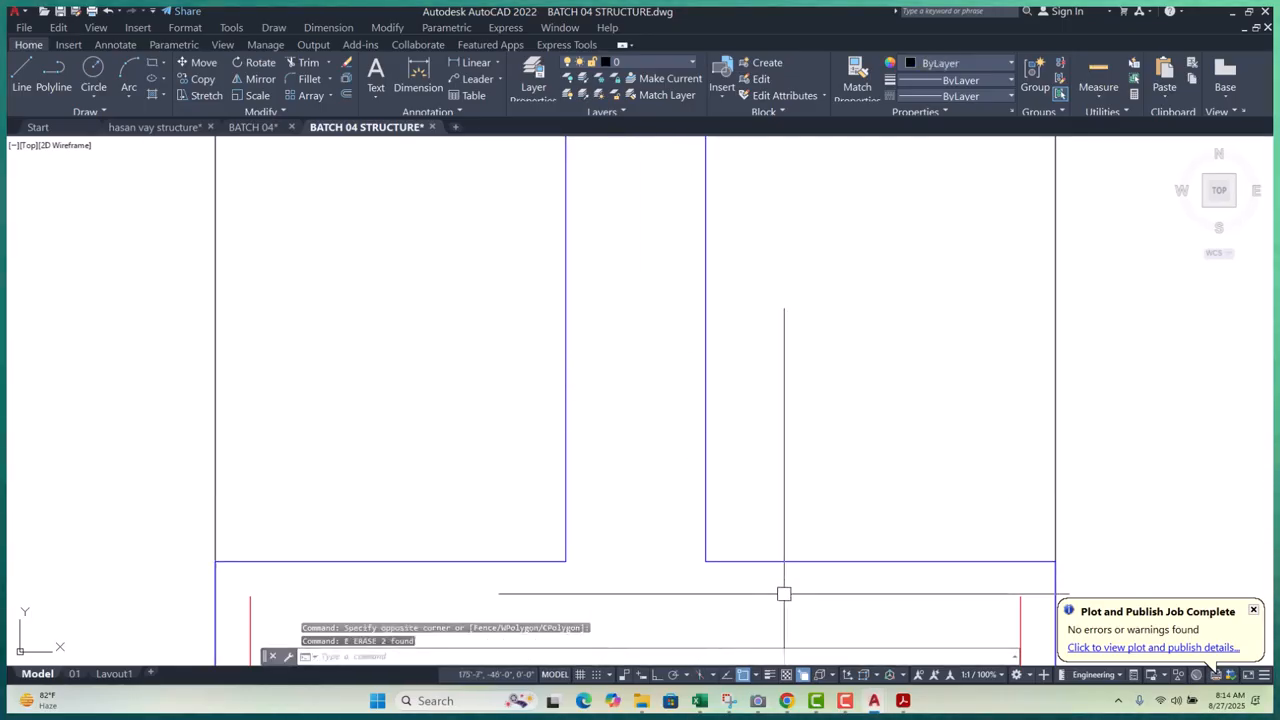
pyautogui.press('Escape')
pyautogui.press('Escape')
pyautogui.press('Escape')
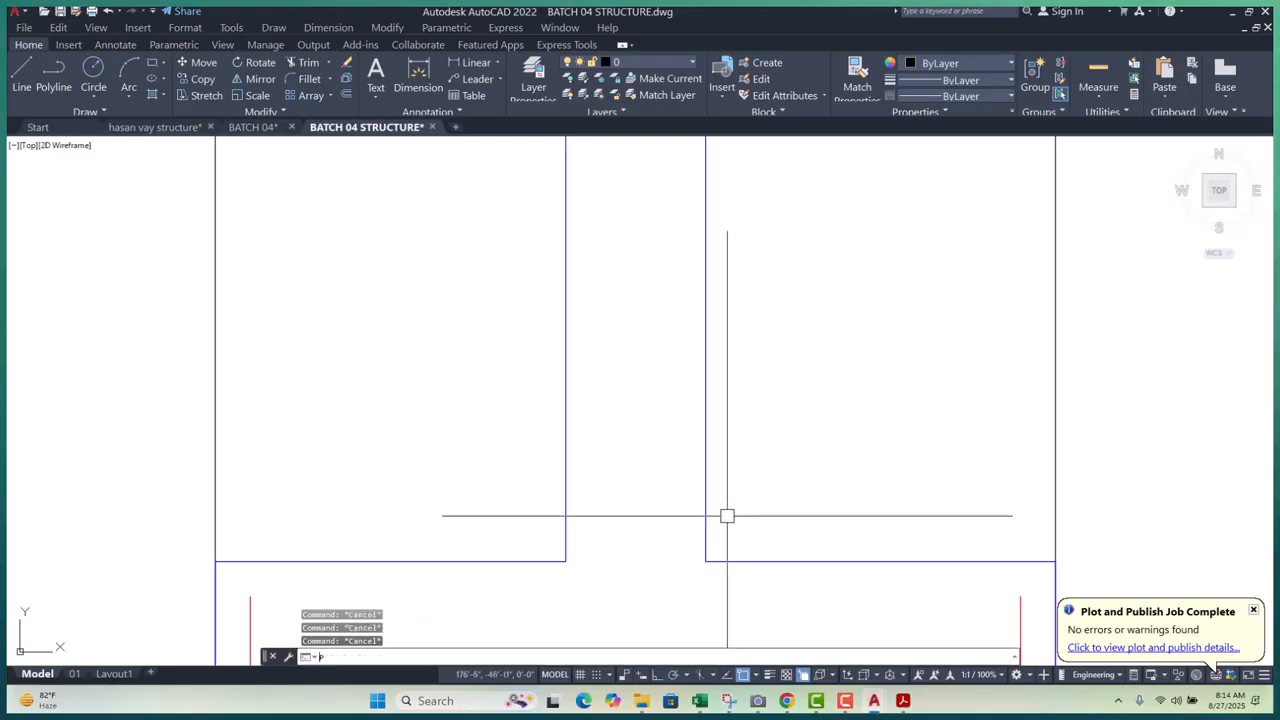
# - Draw a polyline from the wall corner up to the break line's right wall
pyautogui.write('pl')
pyautogui.press('Return')
pyautogui.click(706, 557)
pyautogui.scroll(-5, 706, 557)
pyautogui.scroll(-4, 698, 577)
pyautogui.scroll(10, 699, 486)
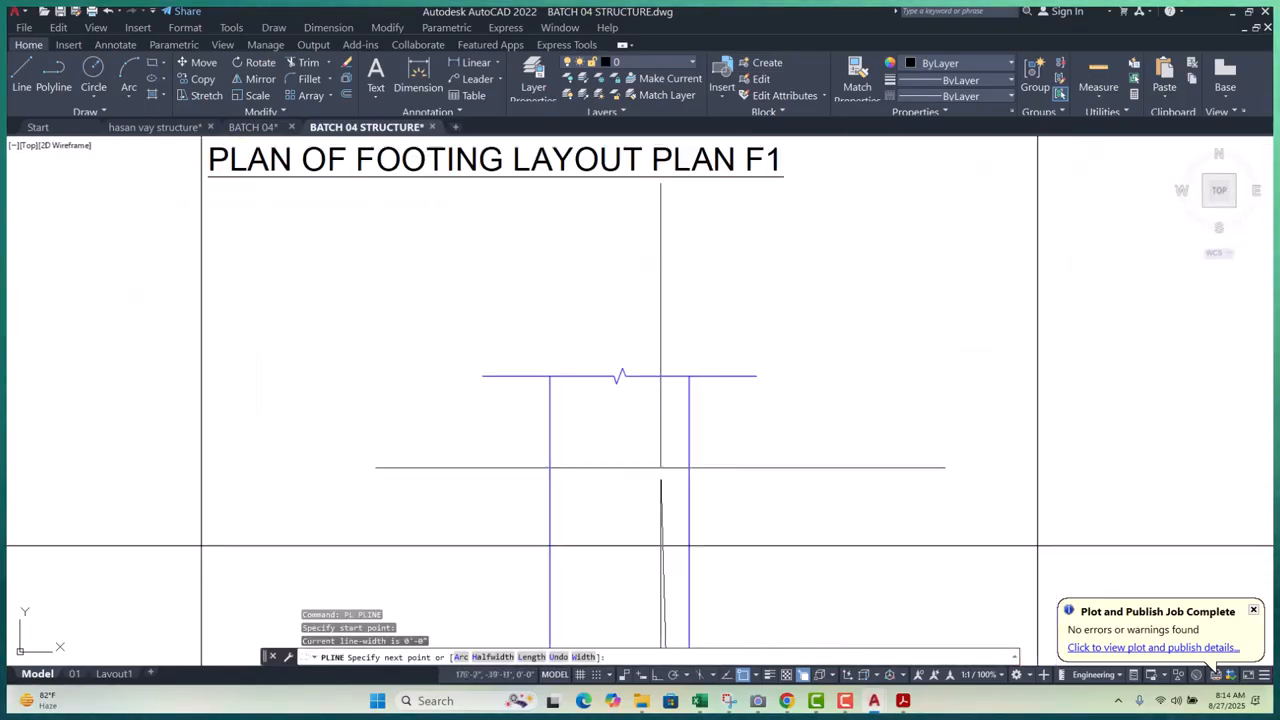
pyautogui.click(689, 376)
pyautogui.press('Return')
pyautogui.press('Return')
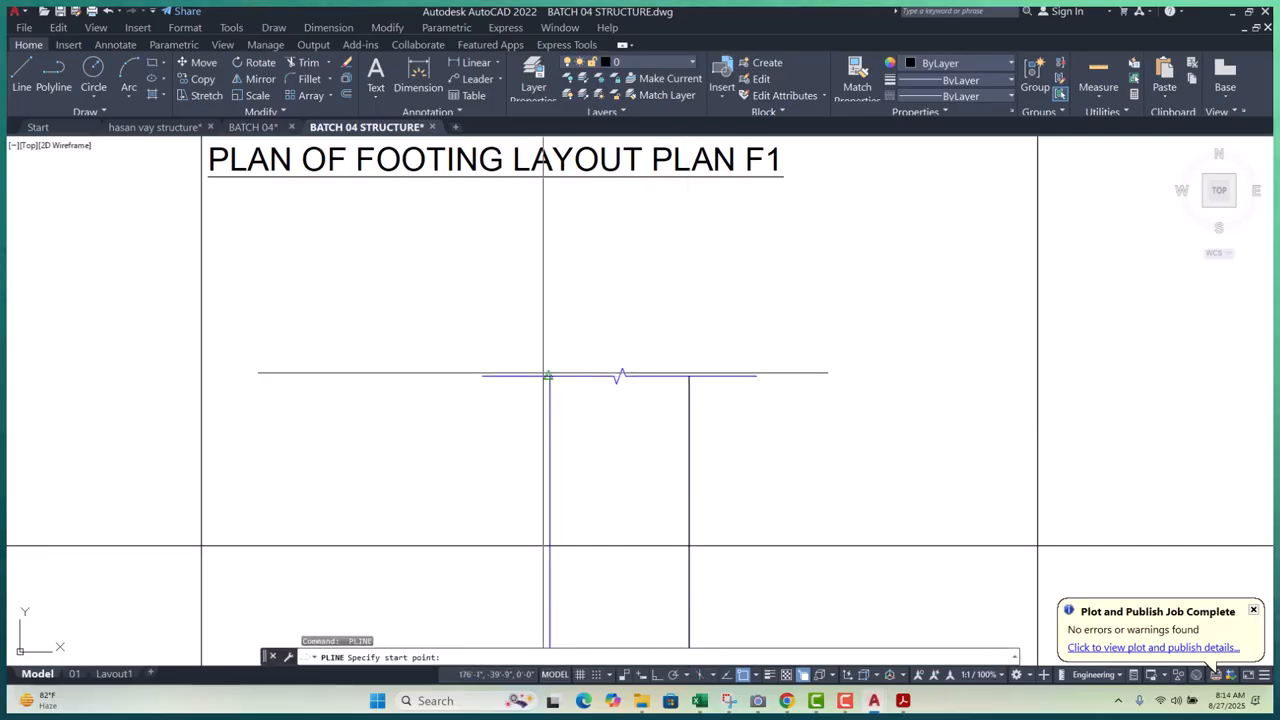
pyautogui.scroll(5, 555, 391)
pyautogui.scroll(-12, 554, 326)
pyautogui.scroll(6, 559, 480)
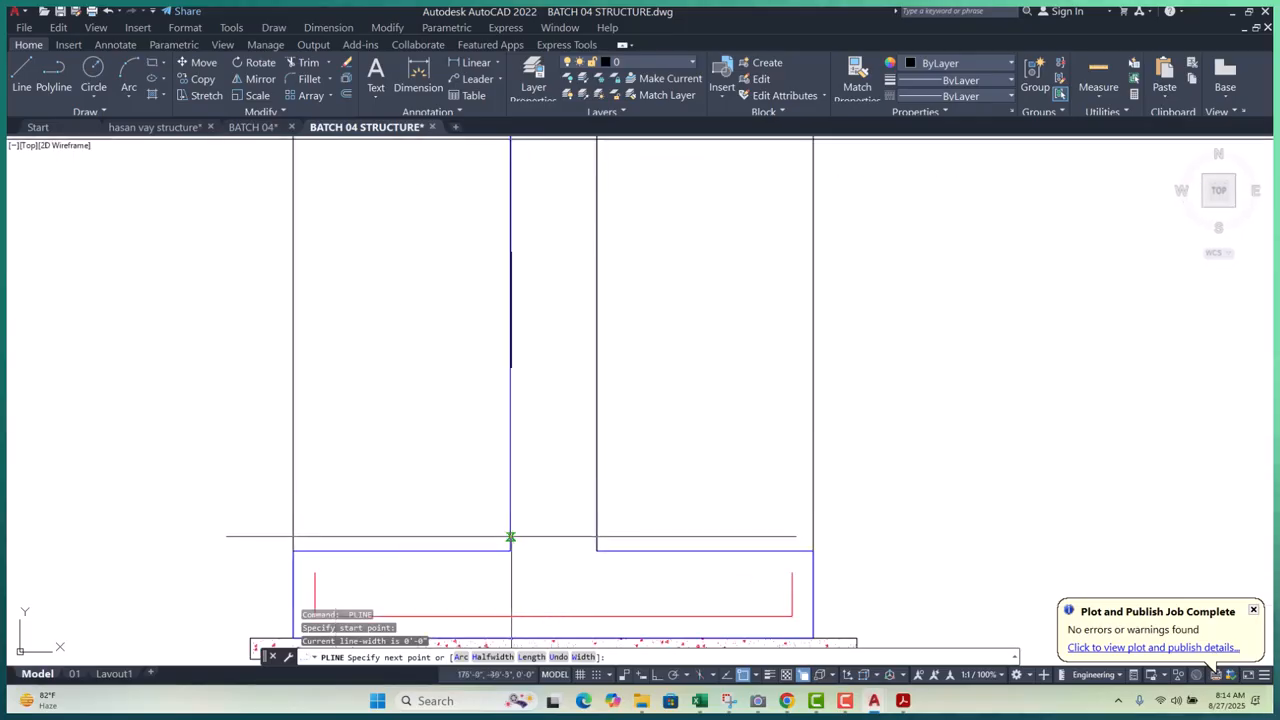
pyautogui.press('Escape')
pyautogui.press('Escape')
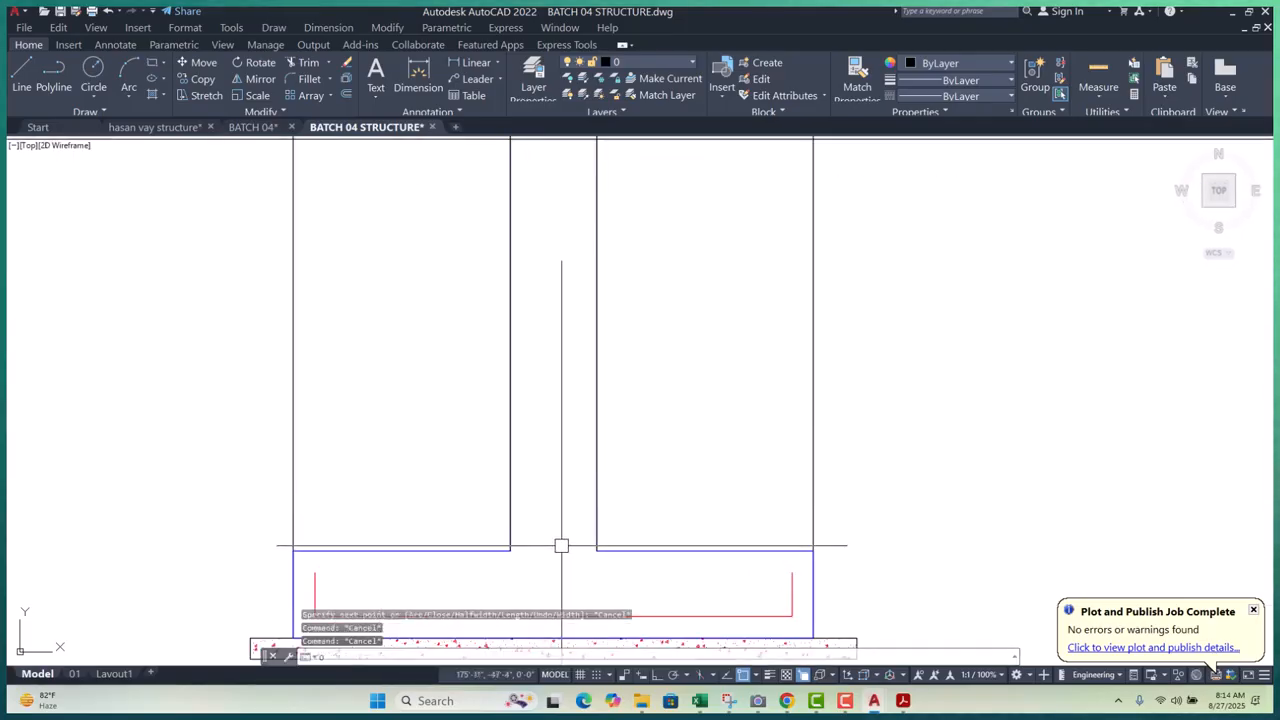
# - Offset the left and right vertical lines 2.5 inward
pyautogui.write('o')
pyautogui.press('Return')
pyautogui.write('2.5')
pyautogui.press('Return')
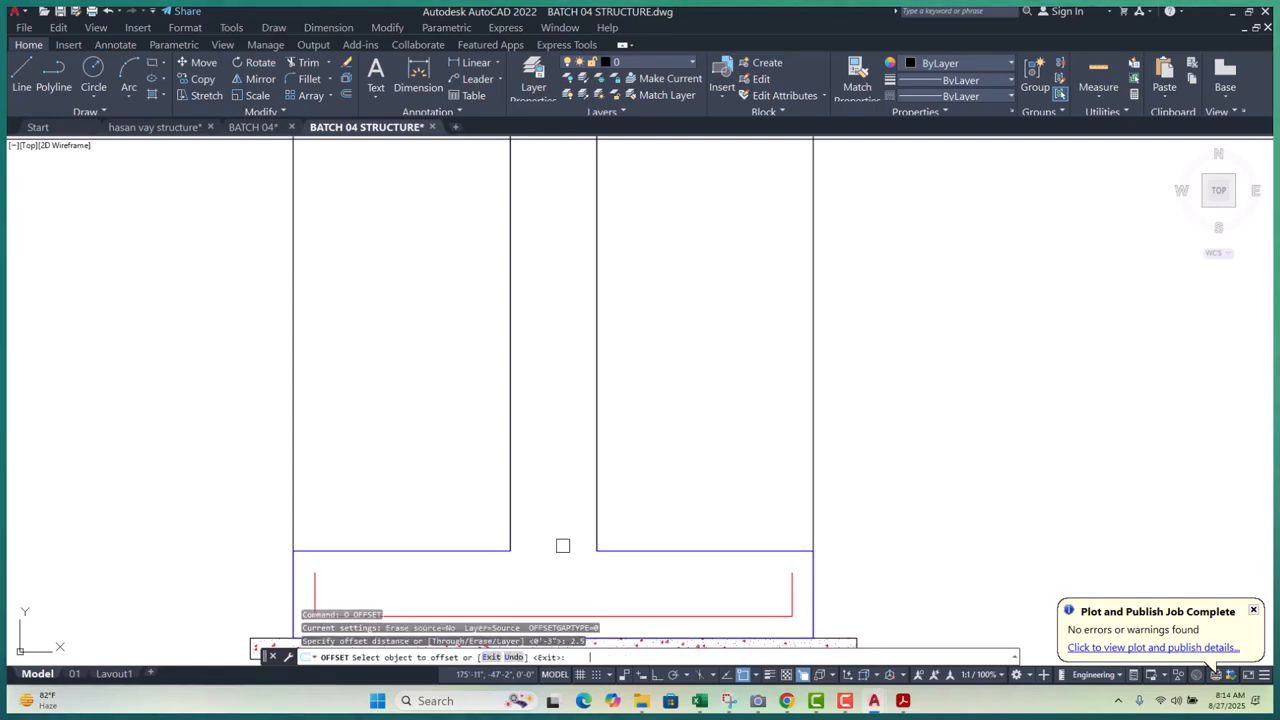
pyautogui.click(511, 420)
pyautogui.click(605, 400)
pyautogui.click(596, 395)
pyautogui.click(559, 396)
pyautogui.press('Escape')
pyautogui.press('Escape')
pyautogui.press('Escape')
pyautogui.press('Escape')
# - Erase one duplicate overlapping vertical line picked from the overlaps
pyautogui.scroll(2, 490, 447)
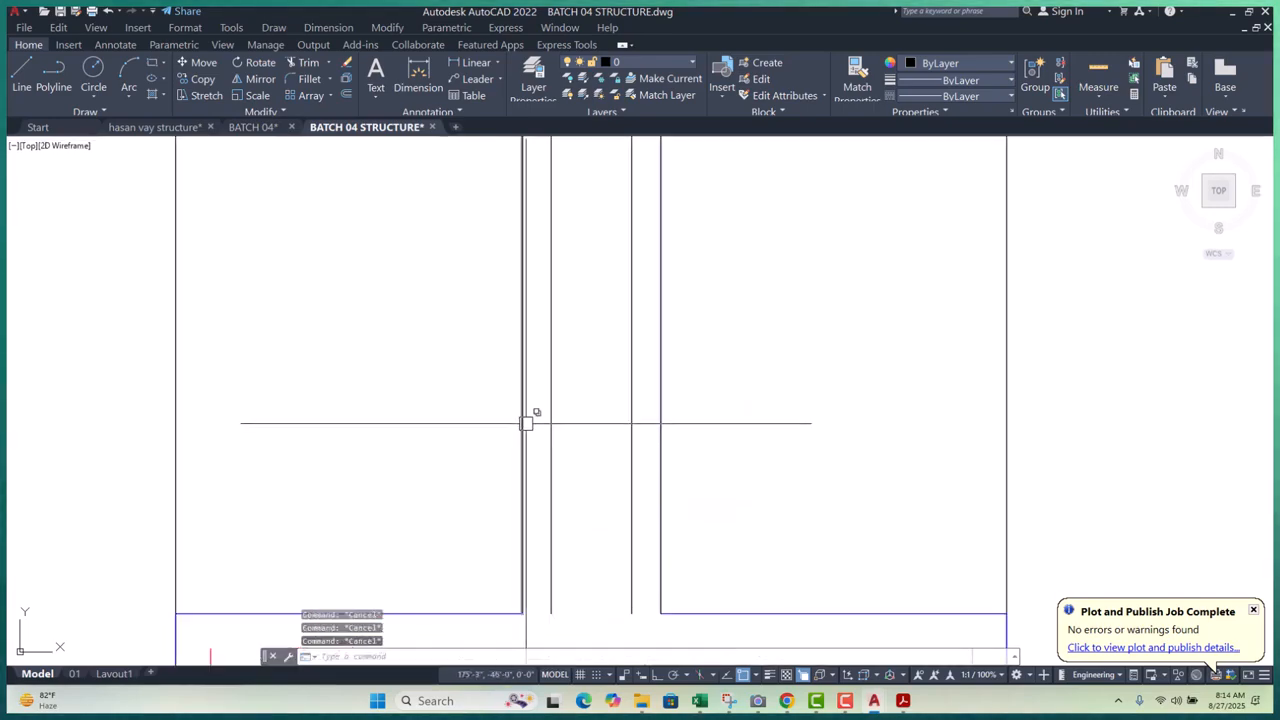
pyautogui.click(526, 422)
pyautogui.click(586, 474)
pyautogui.write('e')
pyautogui.press('Return')
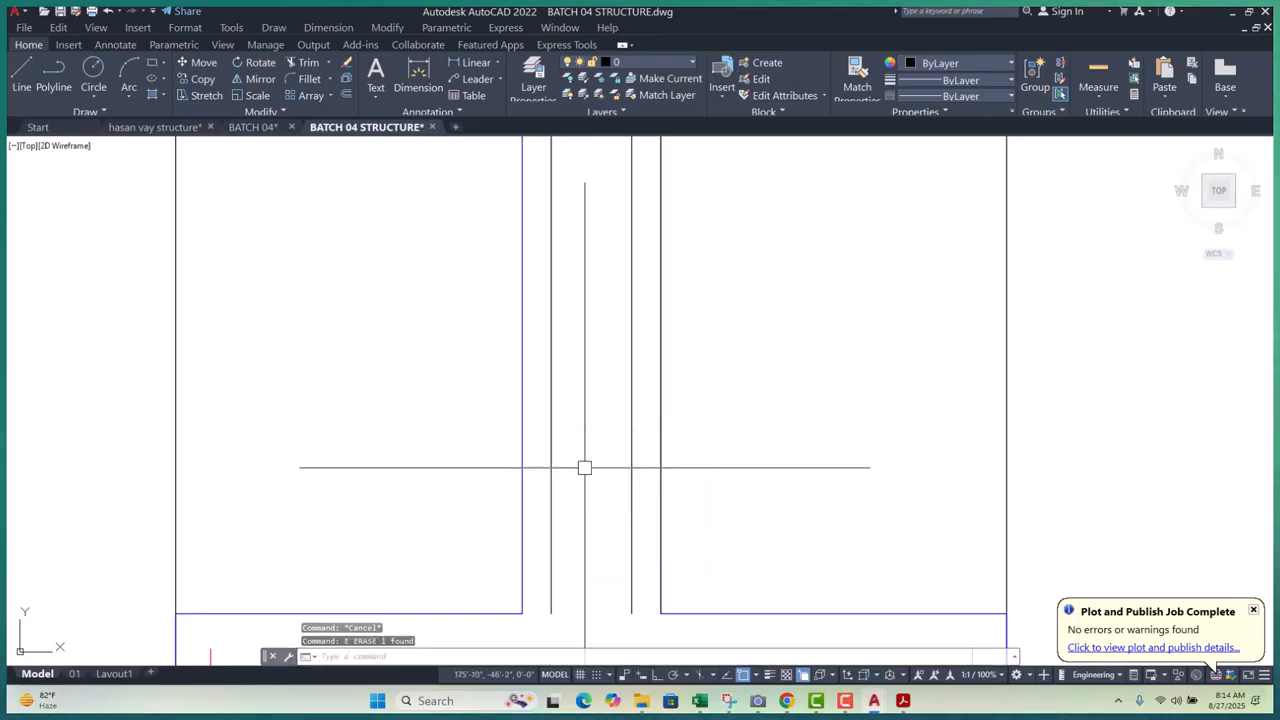
pyautogui.click(660, 410)
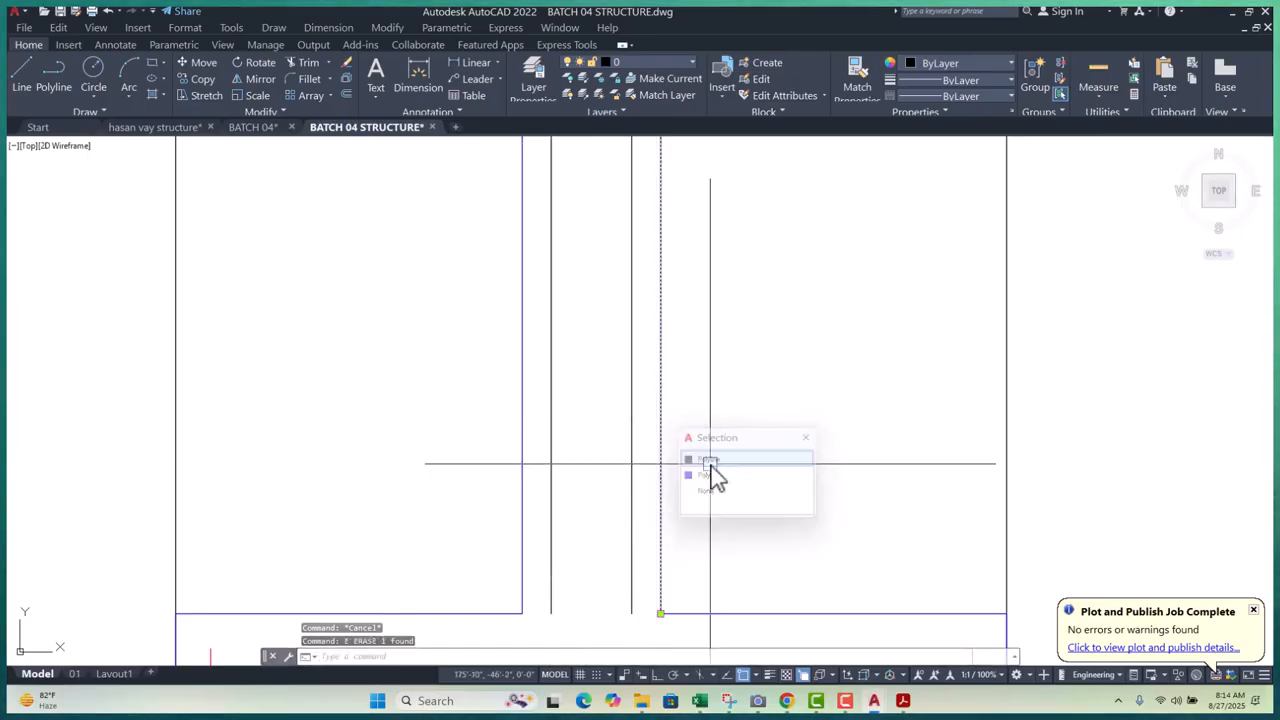
pyautogui.click(710, 465)
pyautogui.scroll(-6, 668, 330)
pyautogui.press('Escape')
pyautogui.press('Escape')
pyautogui.press('Escape')
pyautogui.scroll(8, 670, 398)
# - Window-select the two vertical lines for Stretch, then cancel the stretch
pyautogui.click(633, 341)
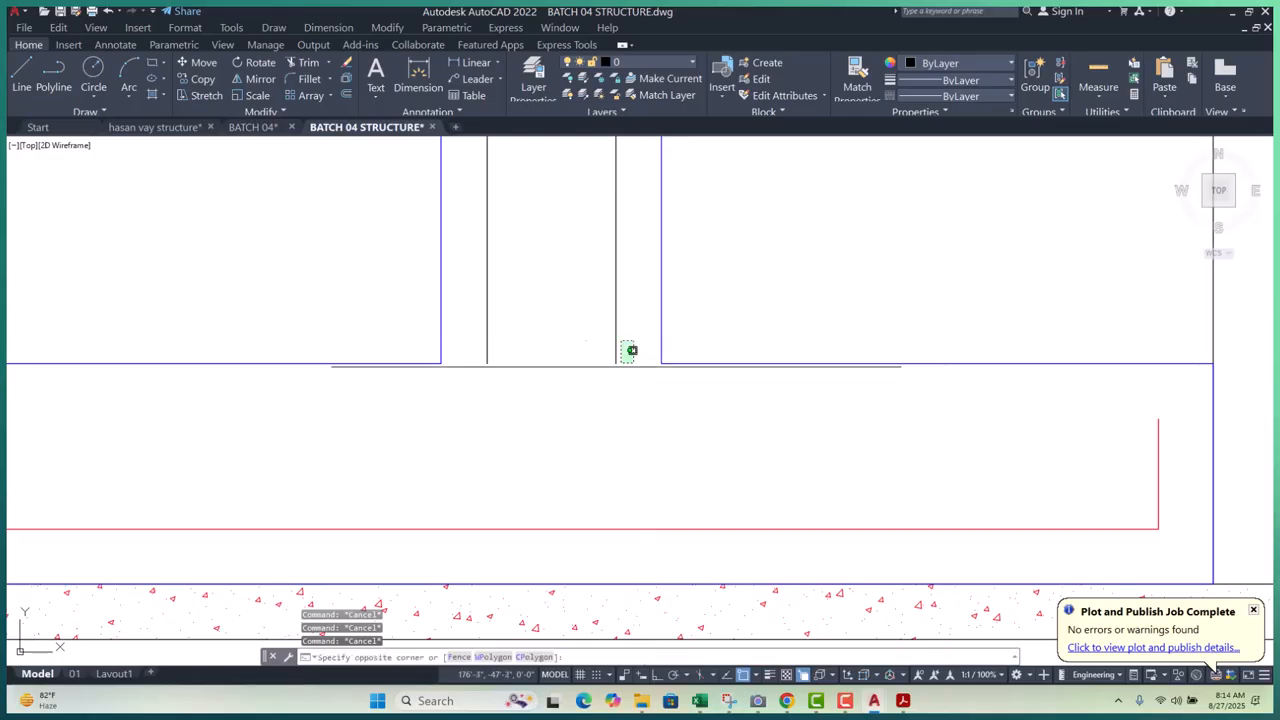
pyautogui.click(478, 388)
pyautogui.press('Return')
pyautogui.click(565, 363)
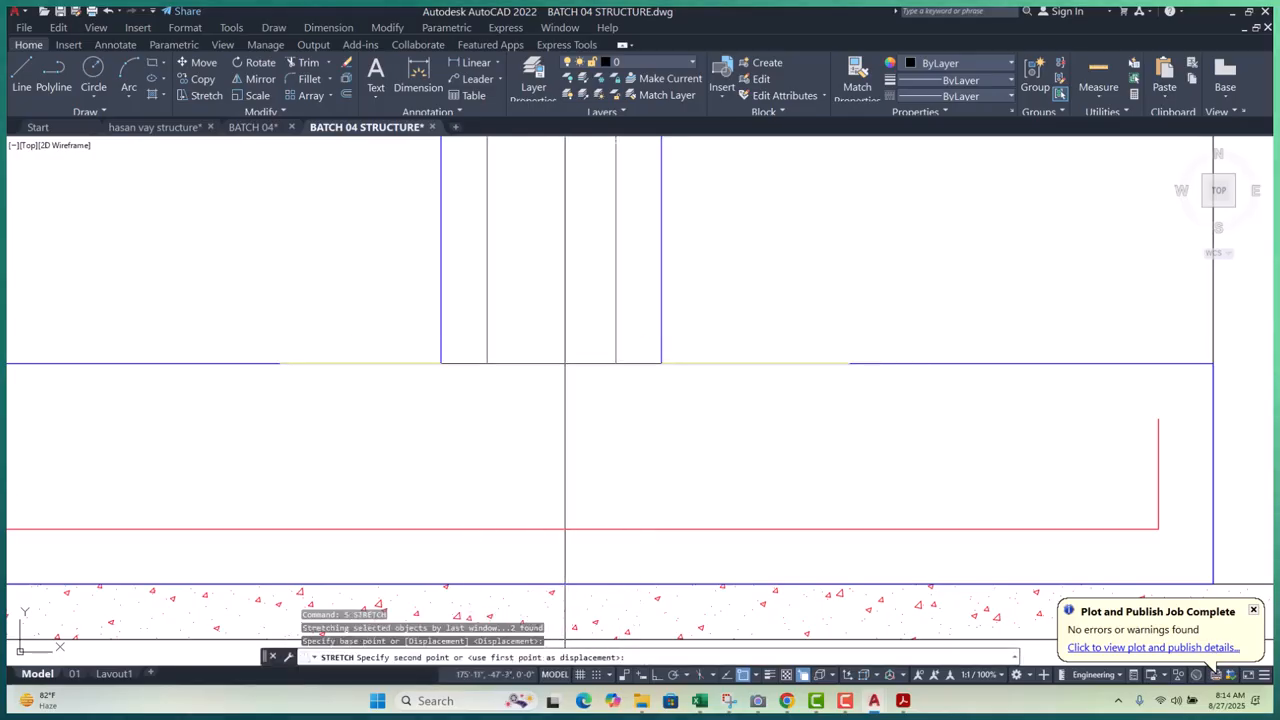
pyautogui.press('Escape')
pyautogui.press('Escape')
pyautogui.press('Escape')
# - Pan and zoom to bring the footing's left end into view
pyautogui.scroll(1, 565, 438)
pyautogui.scroll(-3, 562, 424)
pyautogui.moveTo(667, 548); pyautogui.dragTo(686, 480, button='middle')
pyautogui.scroll(1, 436, 388)
pyautogui.scroll(1, 432, 391)
pyautogui.moveTo(440, 393); pyautogui.dragTo(555, 408, button='middle')
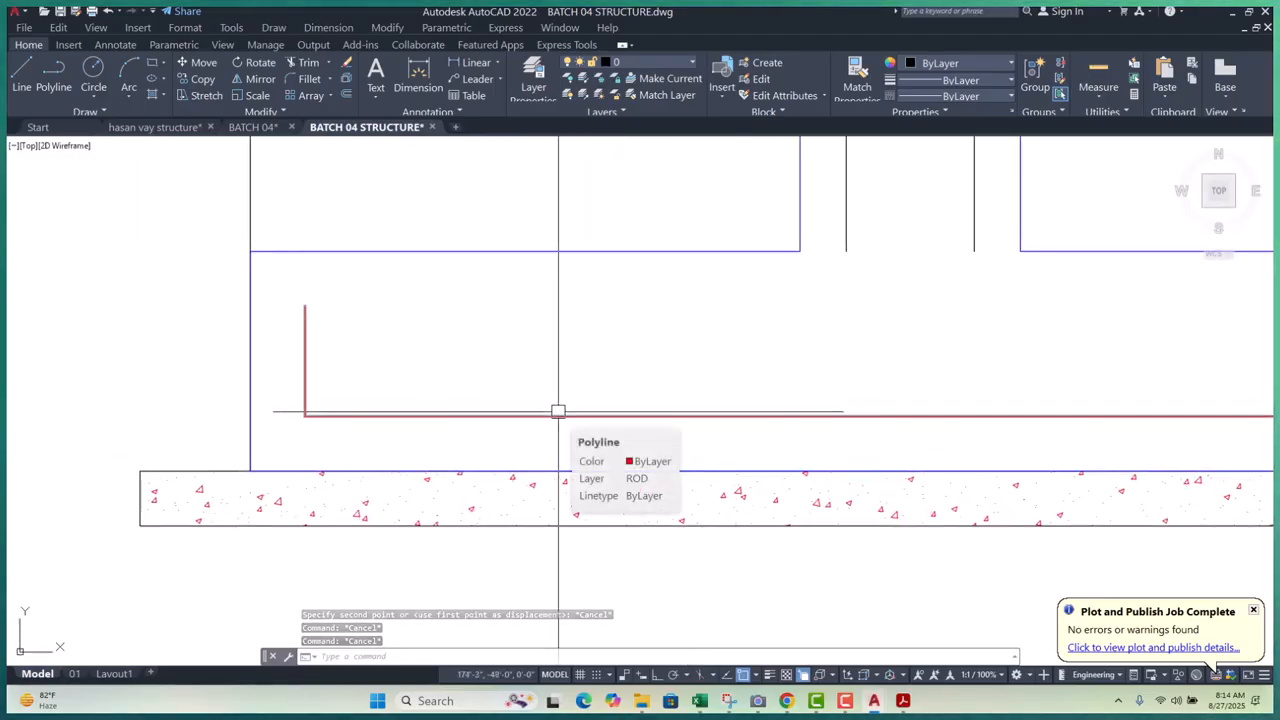
pyautogui.scroll(1, 516, 416)
pyautogui.scroll(-3, 500, 405)
pyautogui.scroll(-4, 490, 395)
pyautogui.scroll(4, 460, 370)
pyautogui.scroll(8, 445, 363)
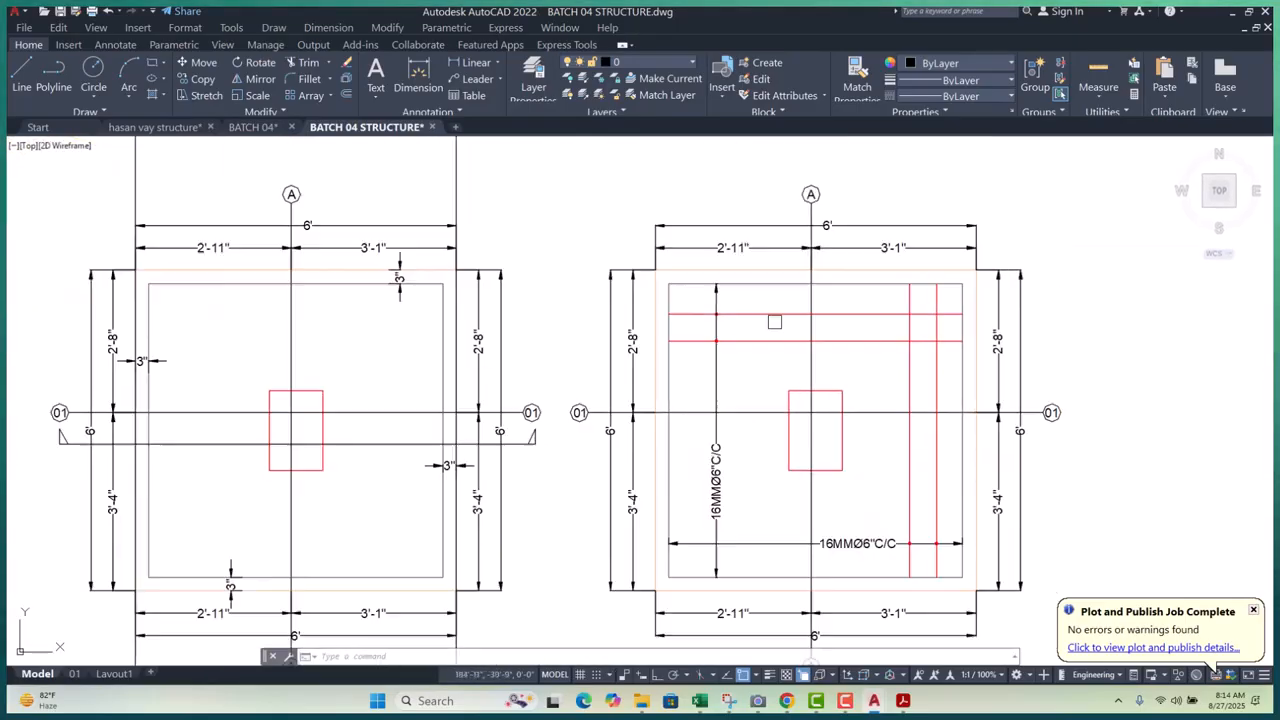
# - Copy the red bar dot from the footing plan to the bottom bar corner in the section
pyautogui.click(552, 279)
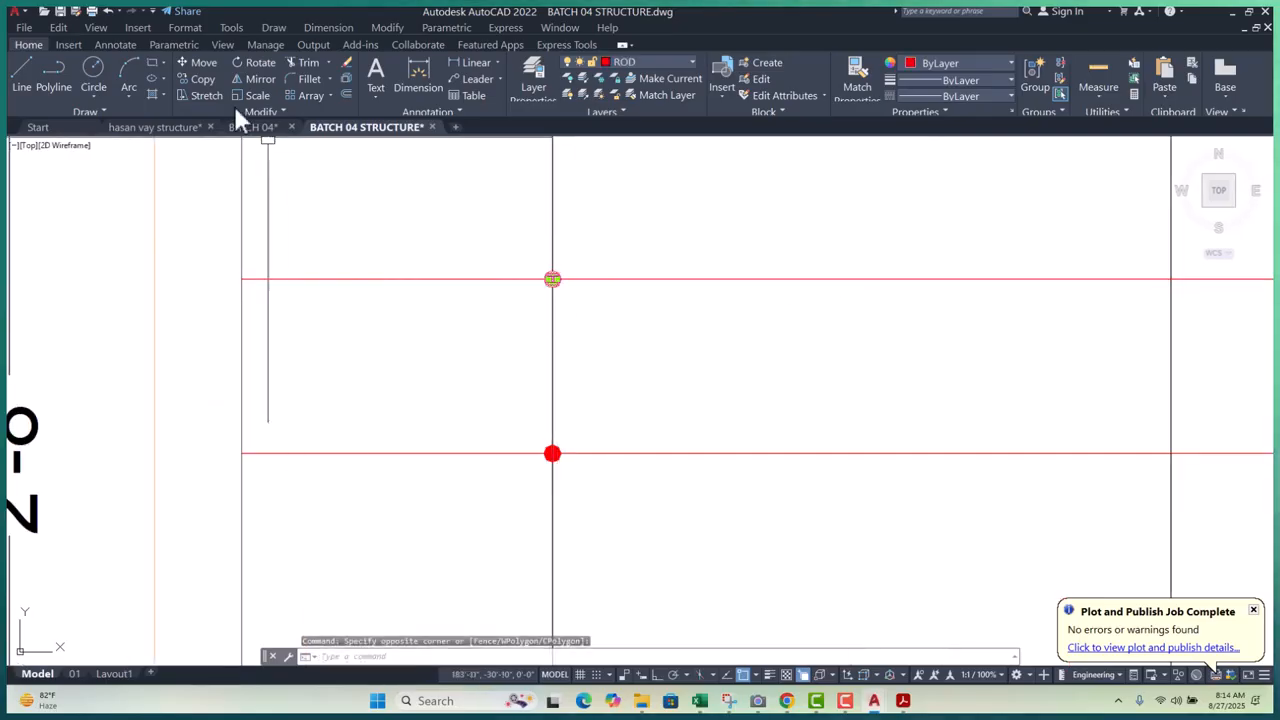
pyautogui.click(203, 79)
pyautogui.scroll(2, 410, 218)
pyautogui.scroll(3, 610, 301)
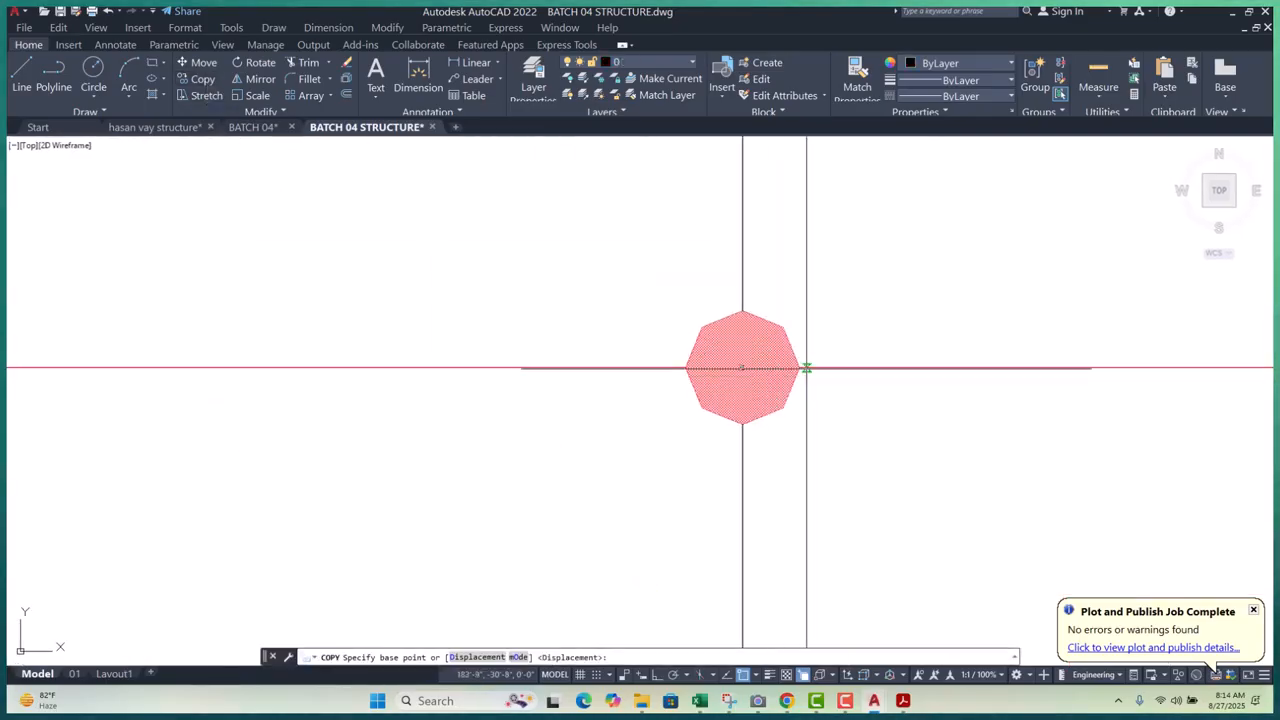
pyautogui.scroll(4, 745, 370)
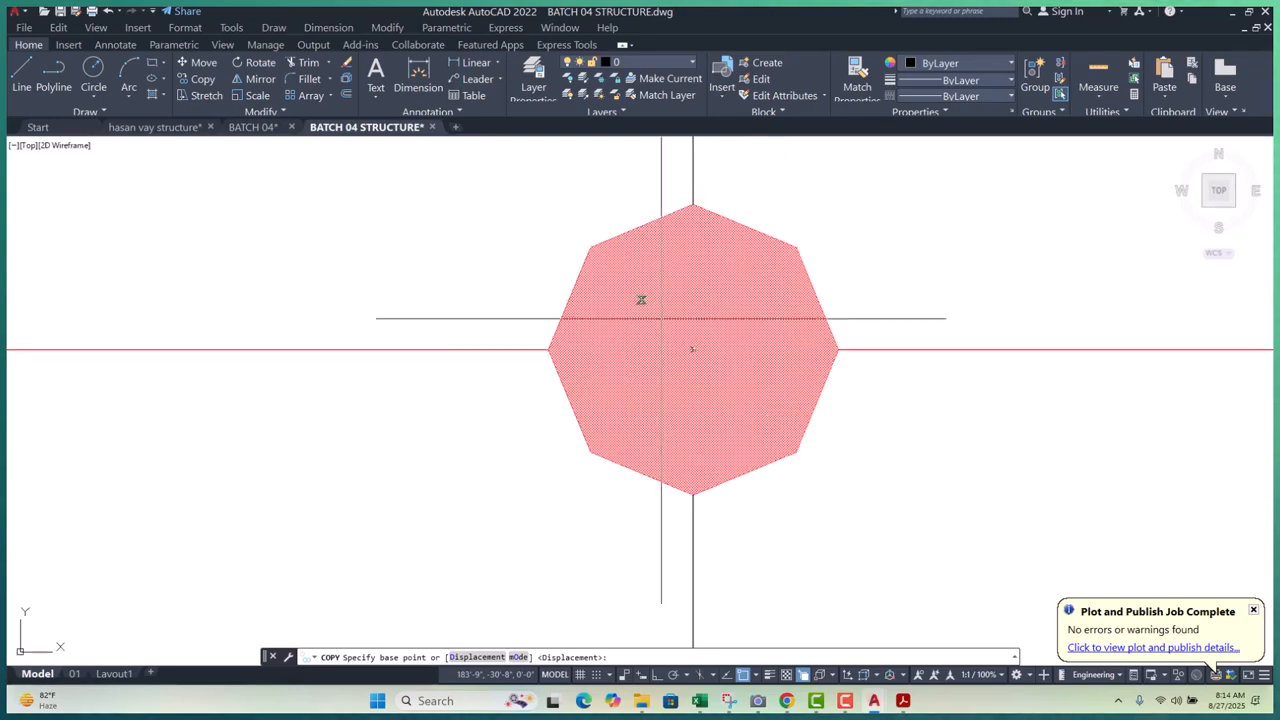
pyautogui.click(693, 349)
pyautogui.scroll(-6, 693, 330)
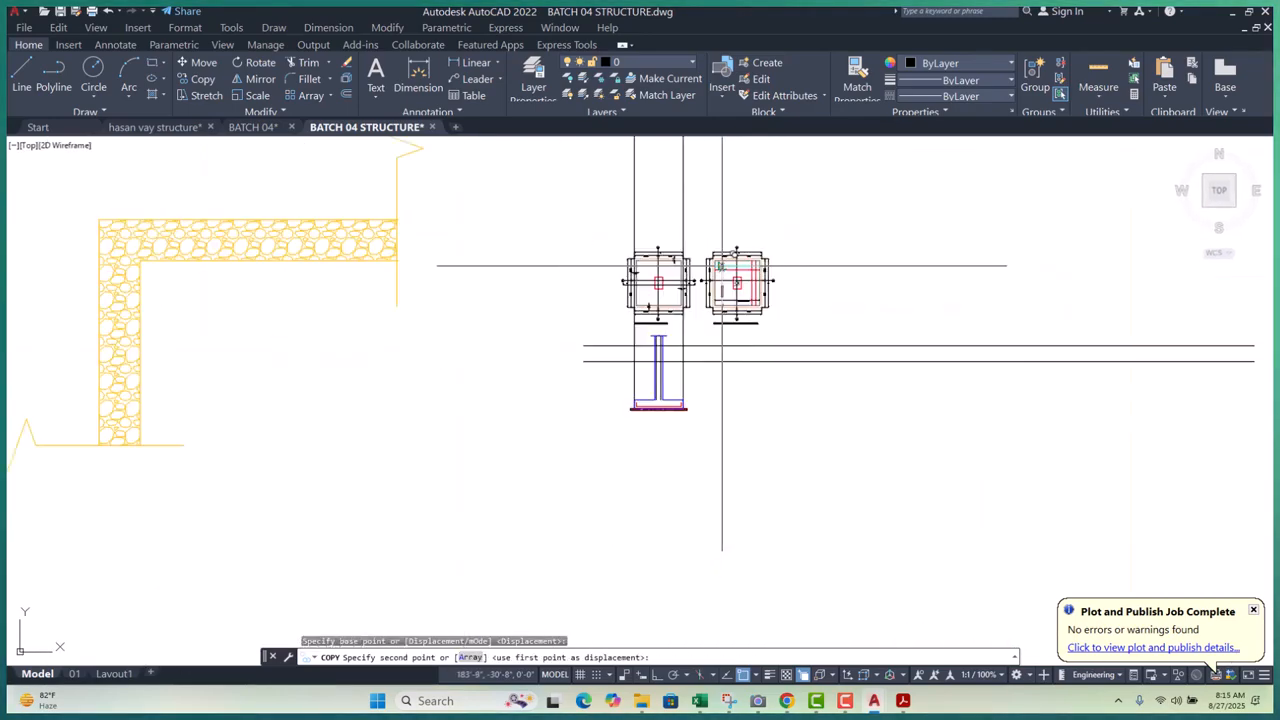
pyautogui.scroll(5, 638, 389)
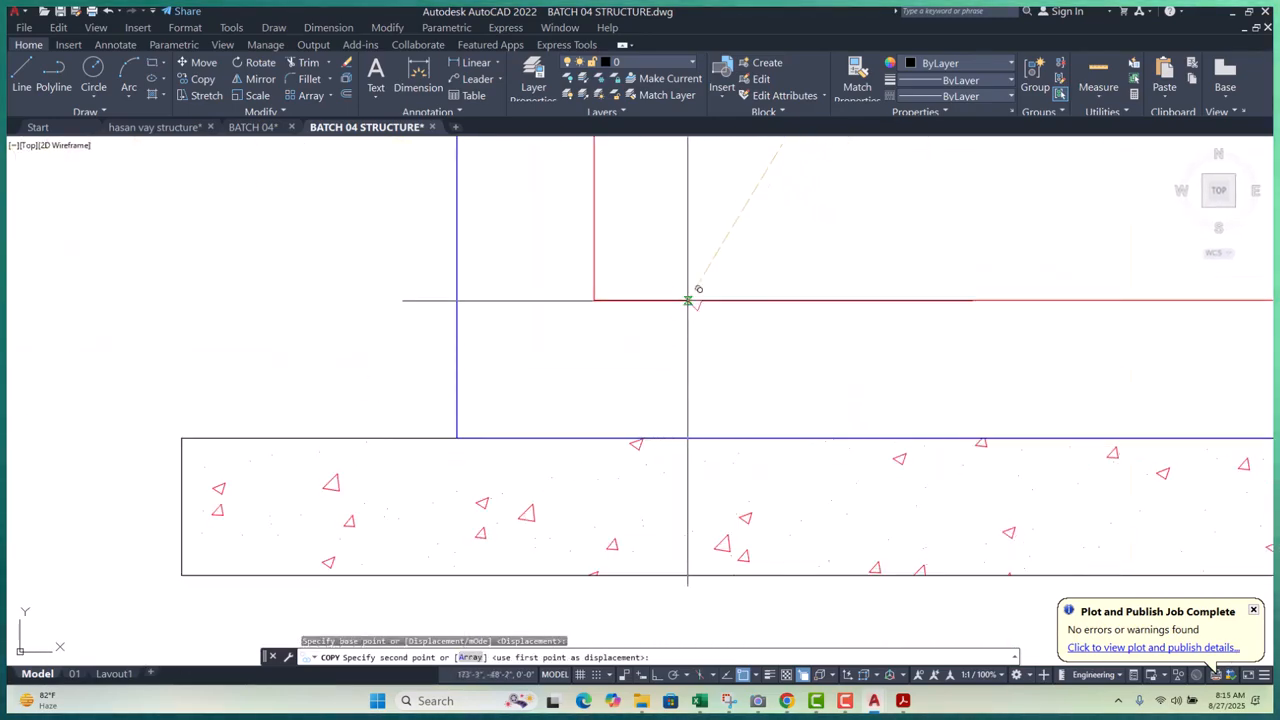
pyautogui.click(658, 299)
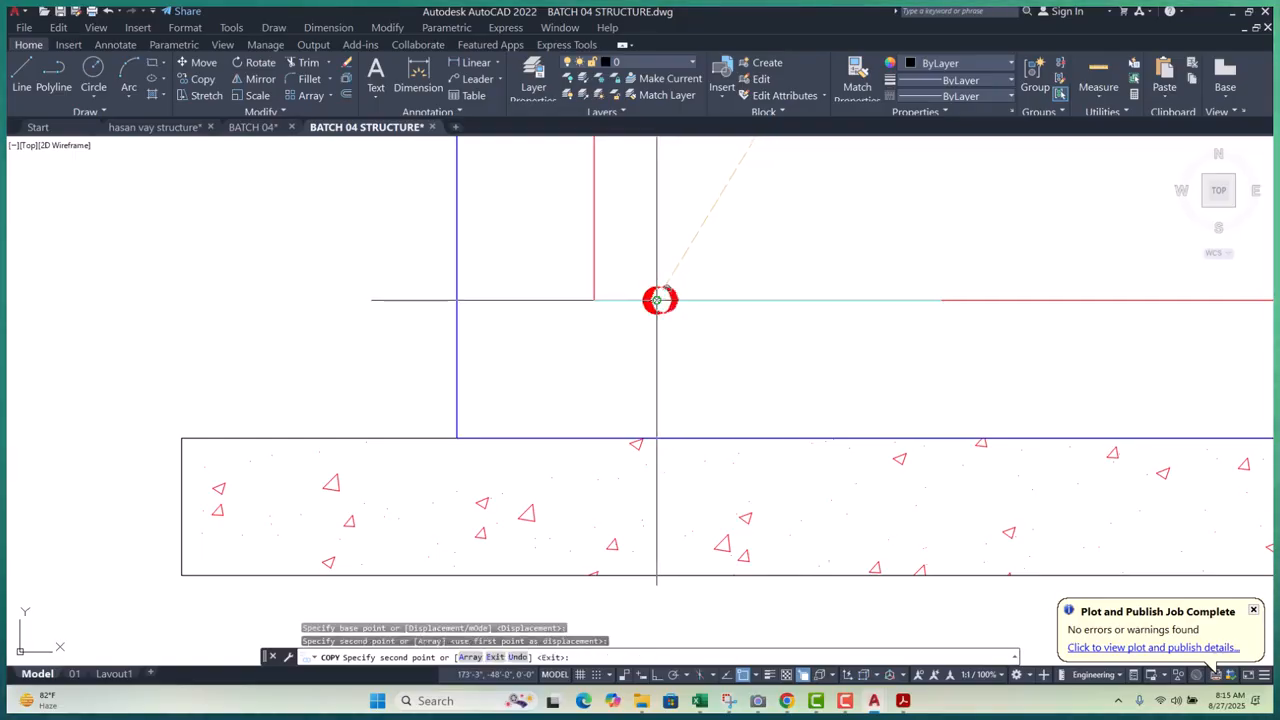
pyautogui.scroll(5, 660, 297)
pyautogui.press('Escape')
pyautogui.press('Escape')
# - Move the copied dot down onto the red bottom bar line
pyautogui.click(566, 230)
pyautogui.click(843, 487)
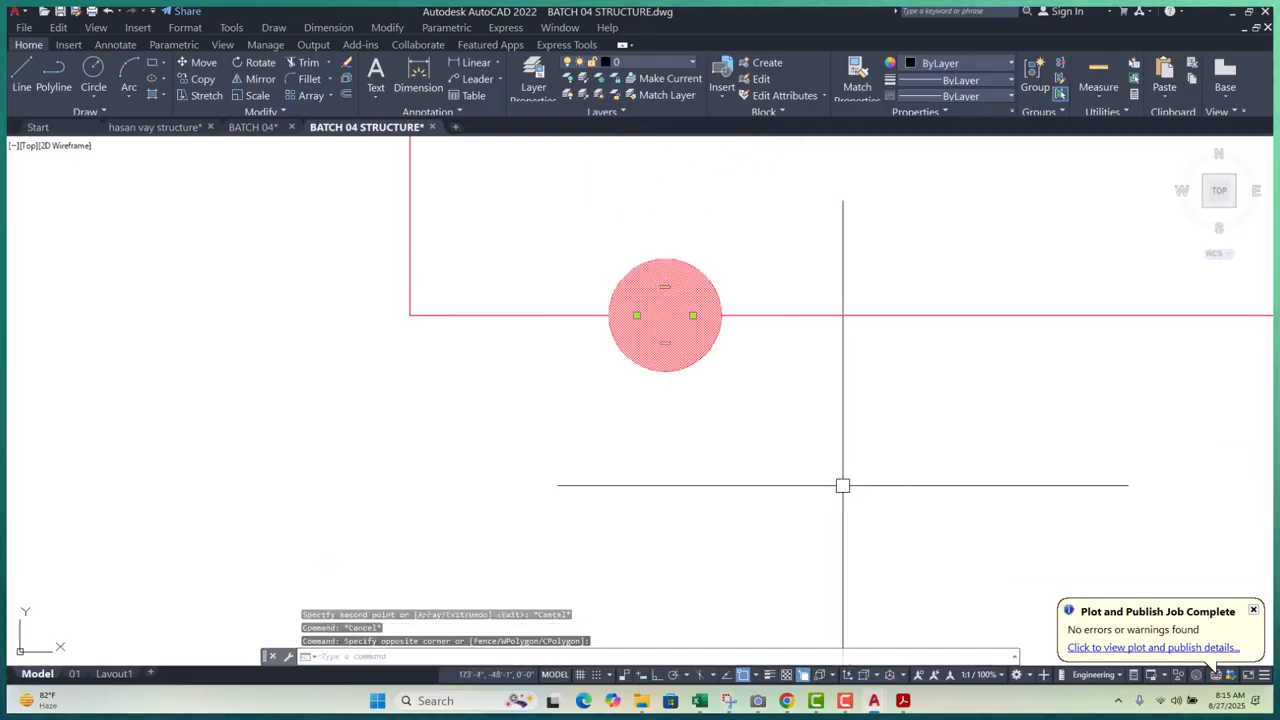
pyautogui.write('m')
pyautogui.press('Return')
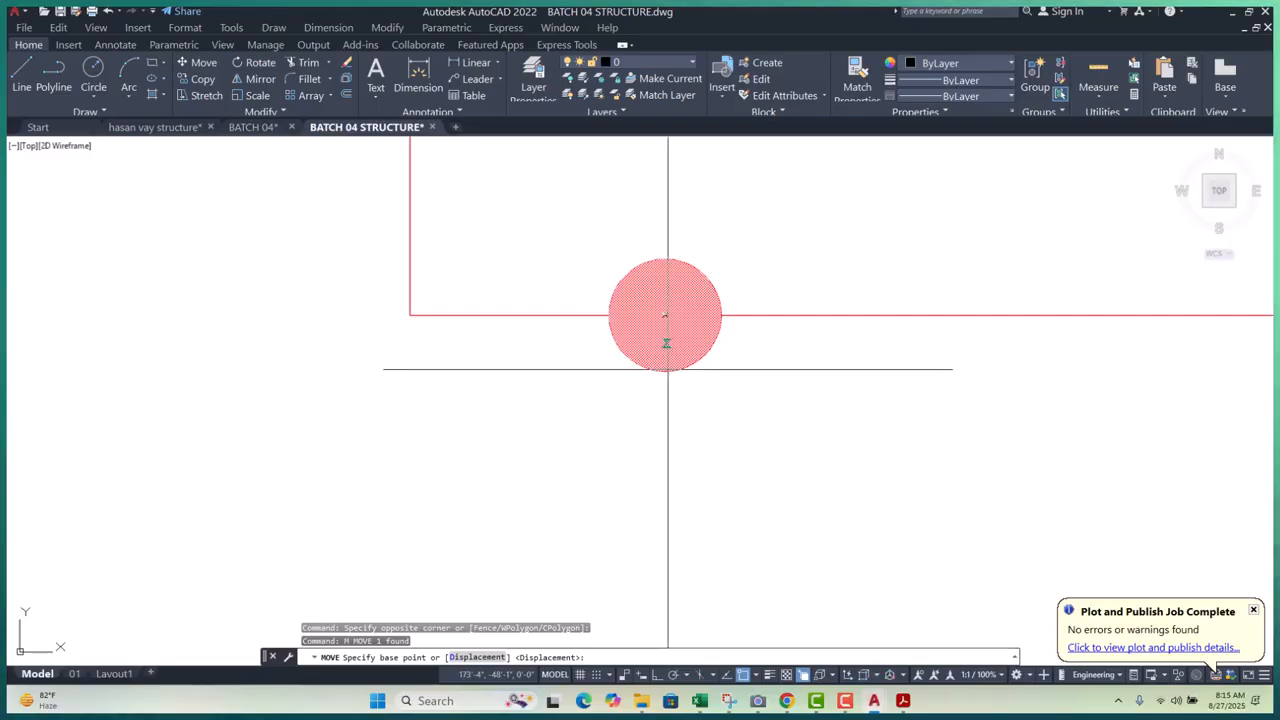
pyautogui.click(705, 421)
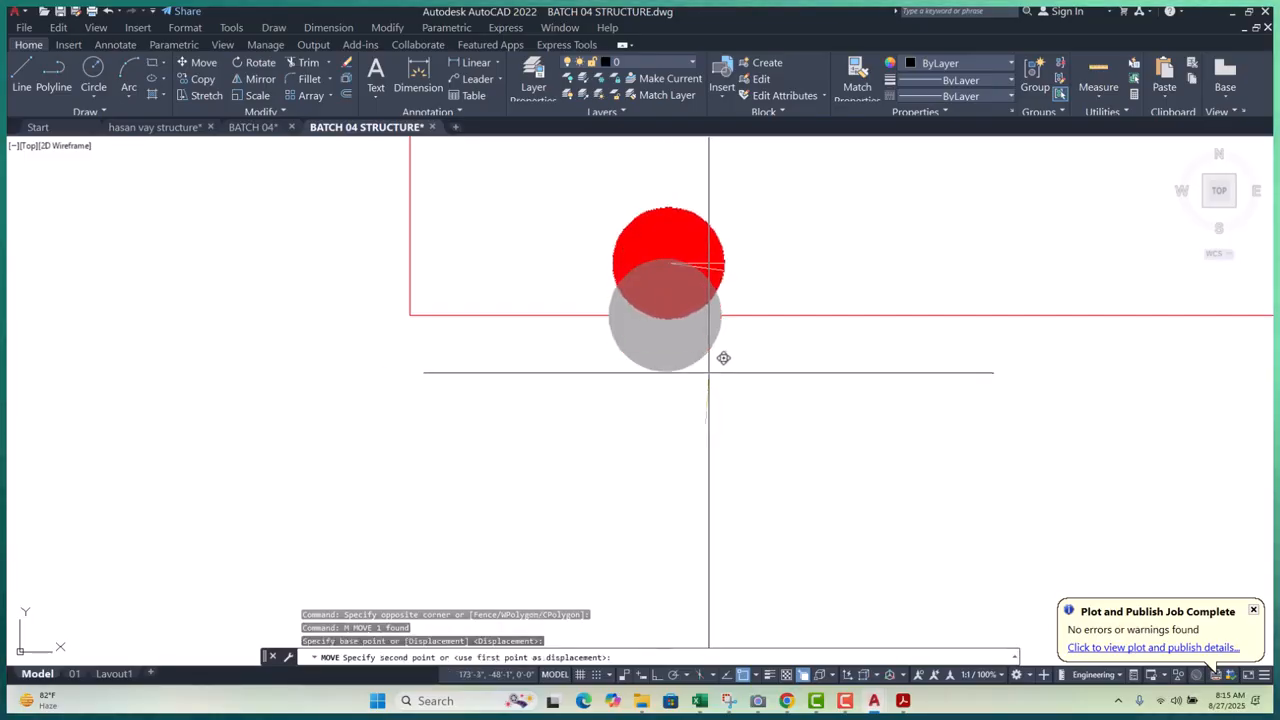
pyautogui.click(709, 365)
pyautogui.scroll(6, 664, 313)
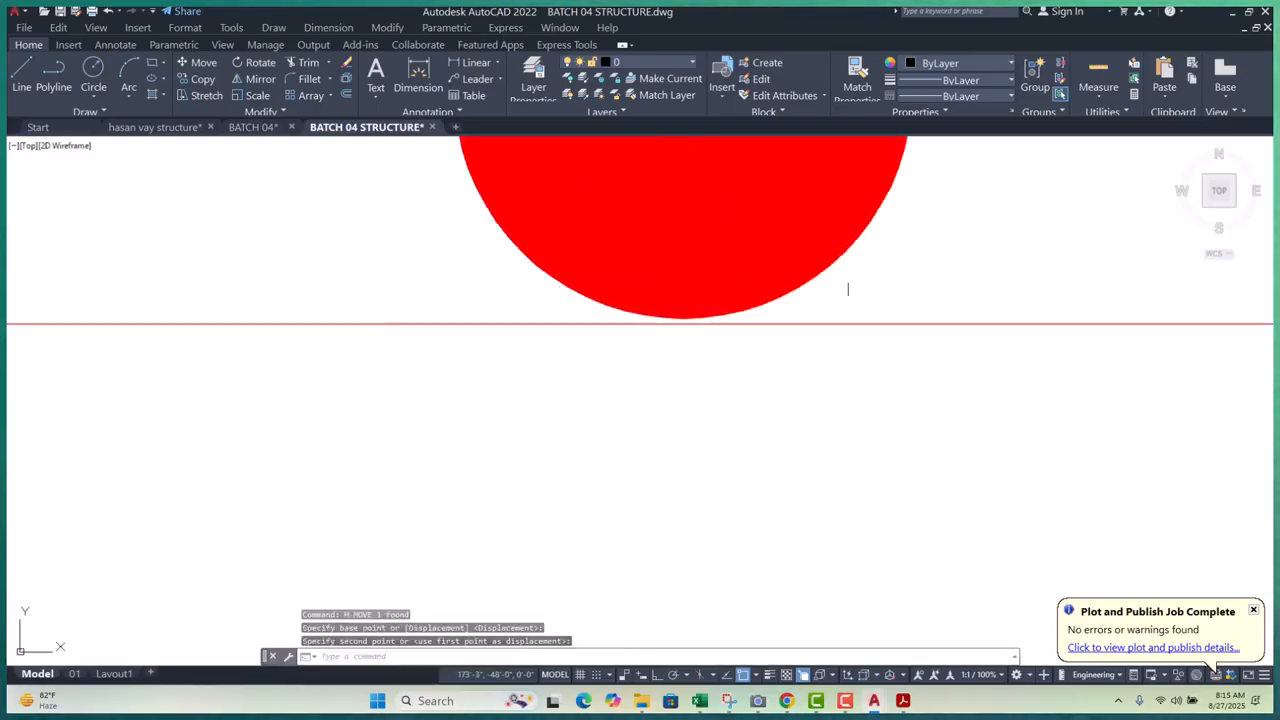
pyautogui.click(789, 246)
pyautogui.write('m')
pyautogui.press('Return')
pyautogui.click(748, 390)
pyautogui.click(748, 387)
pyautogui.scroll(-10, 497, 417)
# - Nudge the dot inside the bottom bar's left corner
pyautogui.press('Escape')
pyautogui.press('Escape')
pyautogui.press('Escape')
pyautogui.scroll(2, 490, 392)
pyautogui.click(476, 314)
pyautogui.click(651, 486)
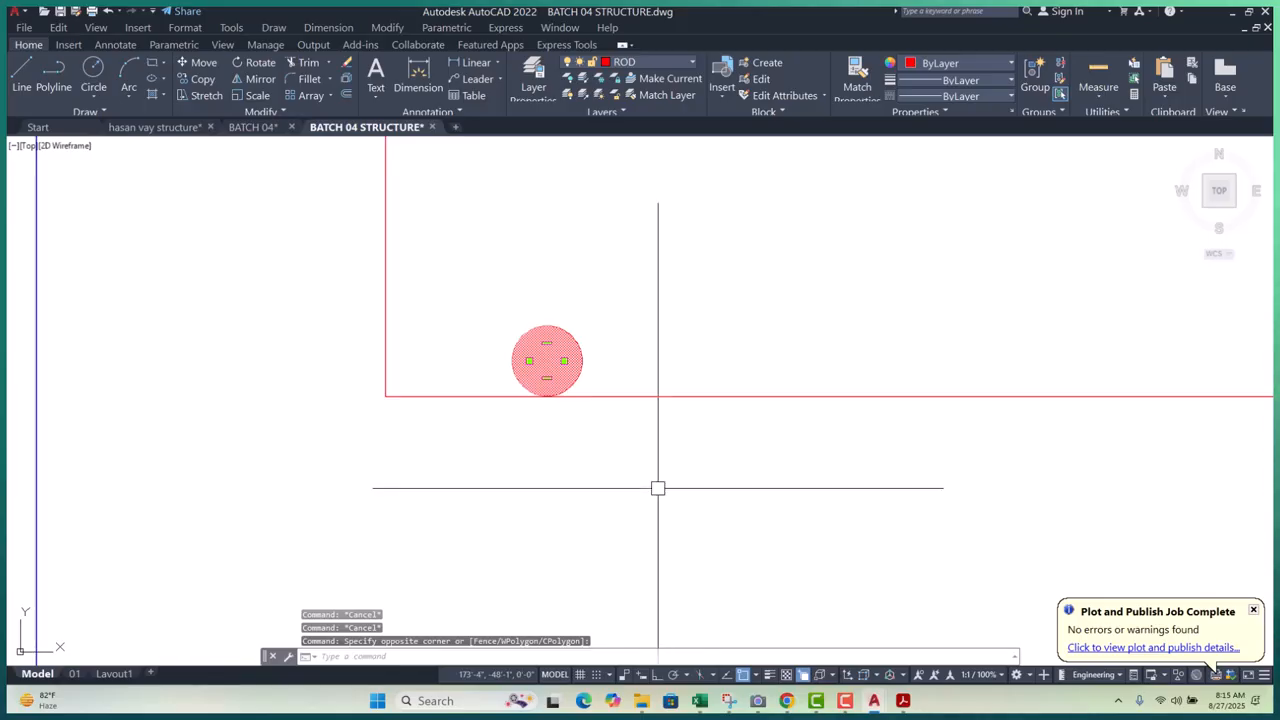
pyautogui.write('m')
pyautogui.press('Return')
pyautogui.click(740, 505)
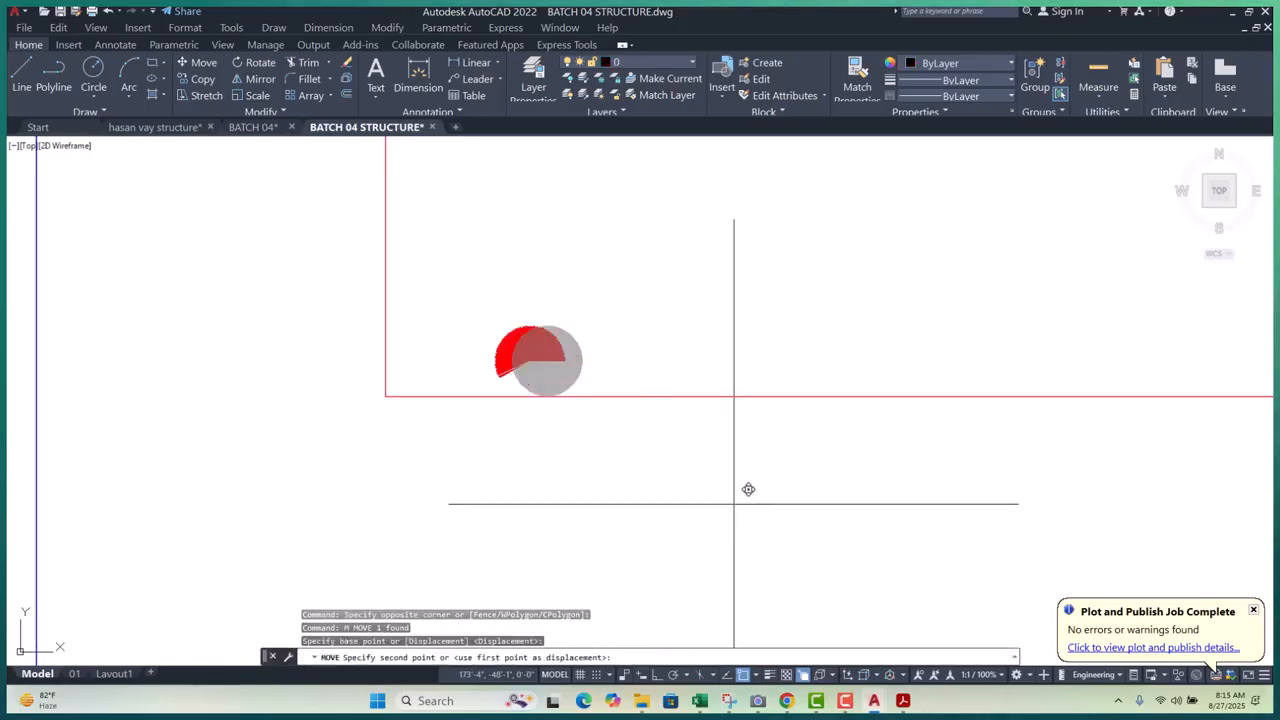
pyautogui.click(643, 502)
pyautogui.scroll(-5, 344, 349)
pyautogui.moveTo(540, 414); pyautogui.dragTo(514, 417, button='middle')
pyautogui.scroll(-6, 514, 415)
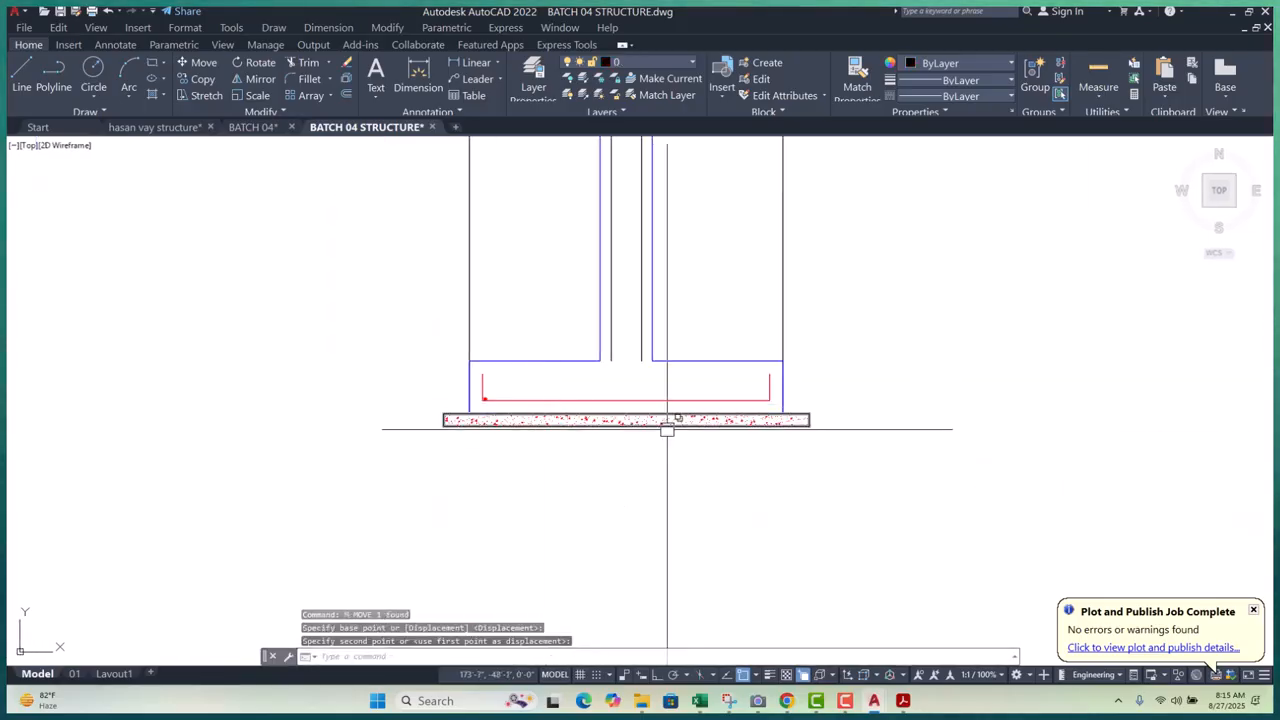
pyautogui.scroll(8, 469, 403)
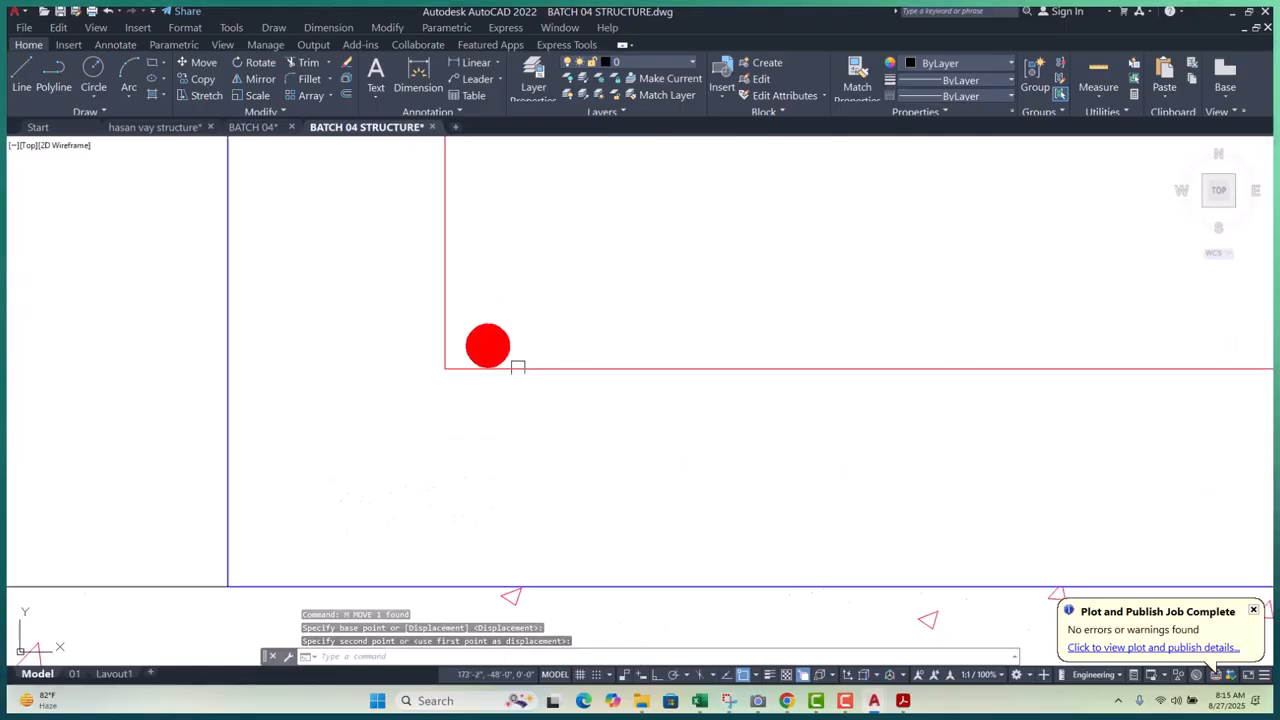
# - Start a rectangular array (AR) of the dot, previewing 4 columns by 3 rows
pyautogui.click(543, 286)
pyautogui.click(466, 338)
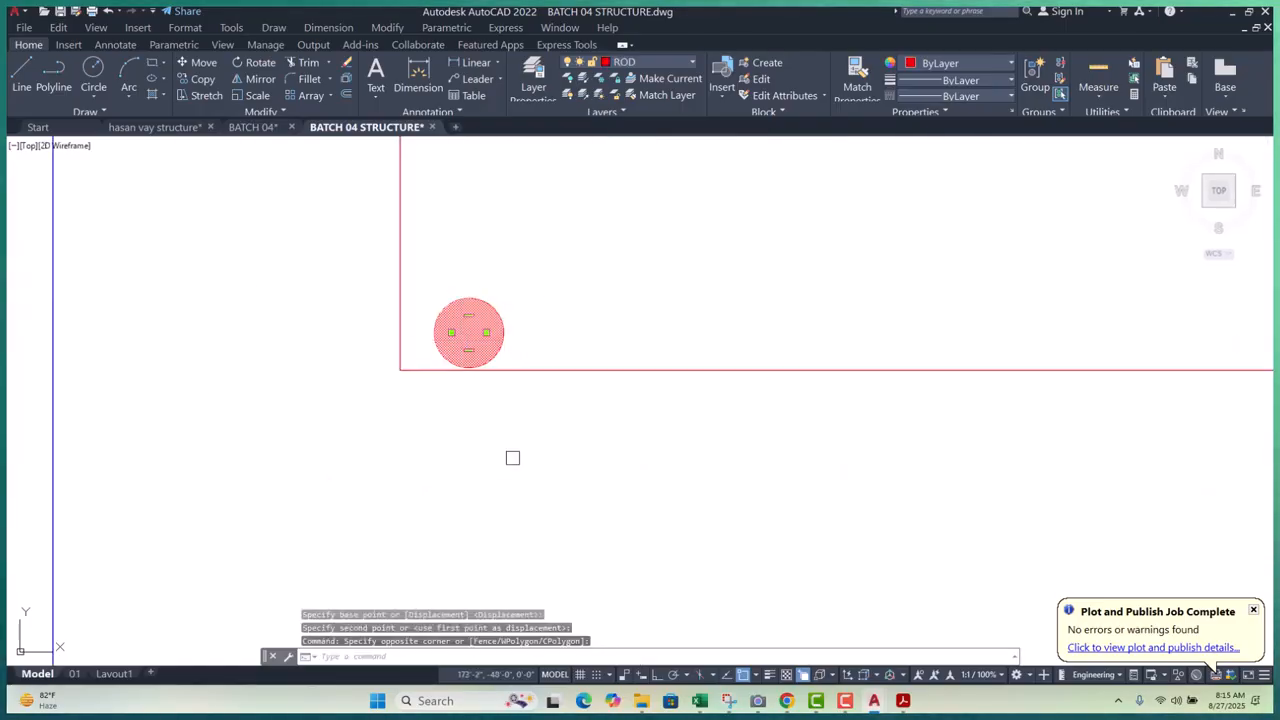
pyautogui.write('ar')
pyautogui.press('Return')
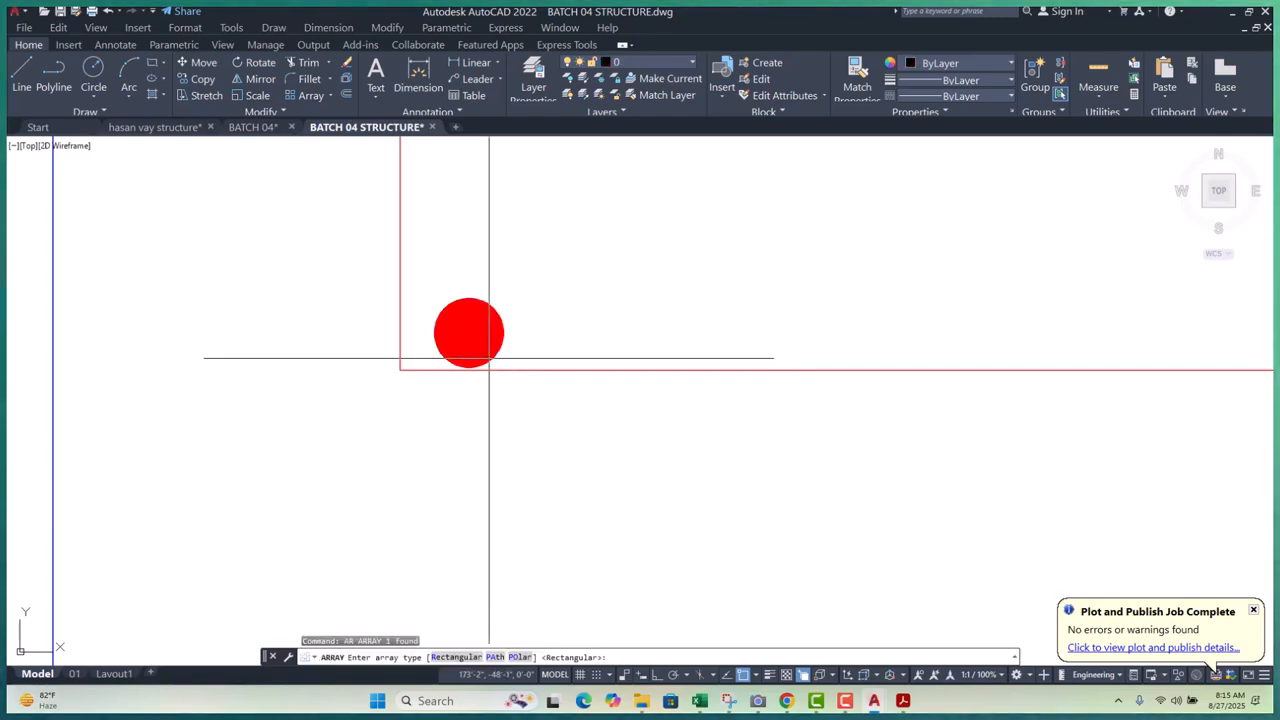
pyautogui.click(456, 657)
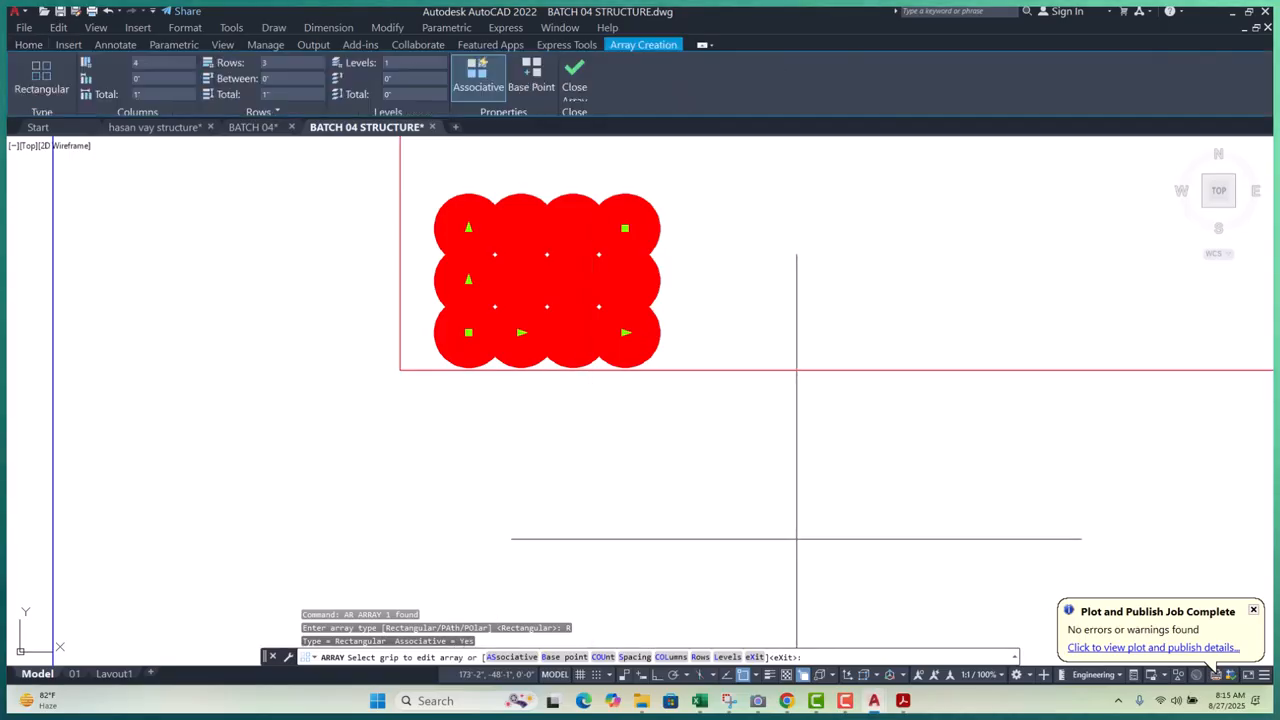
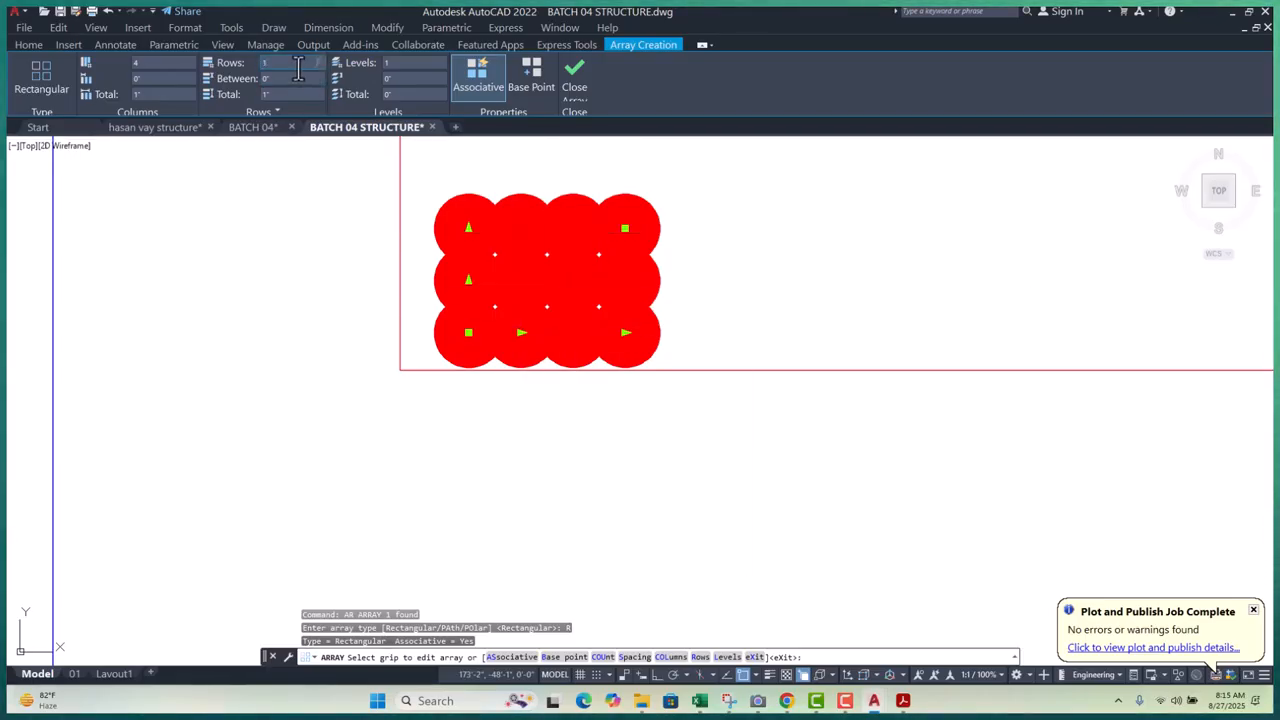
# - Set the bar array to a single row with 6" spacing between columns
pyautogui.press('Return')
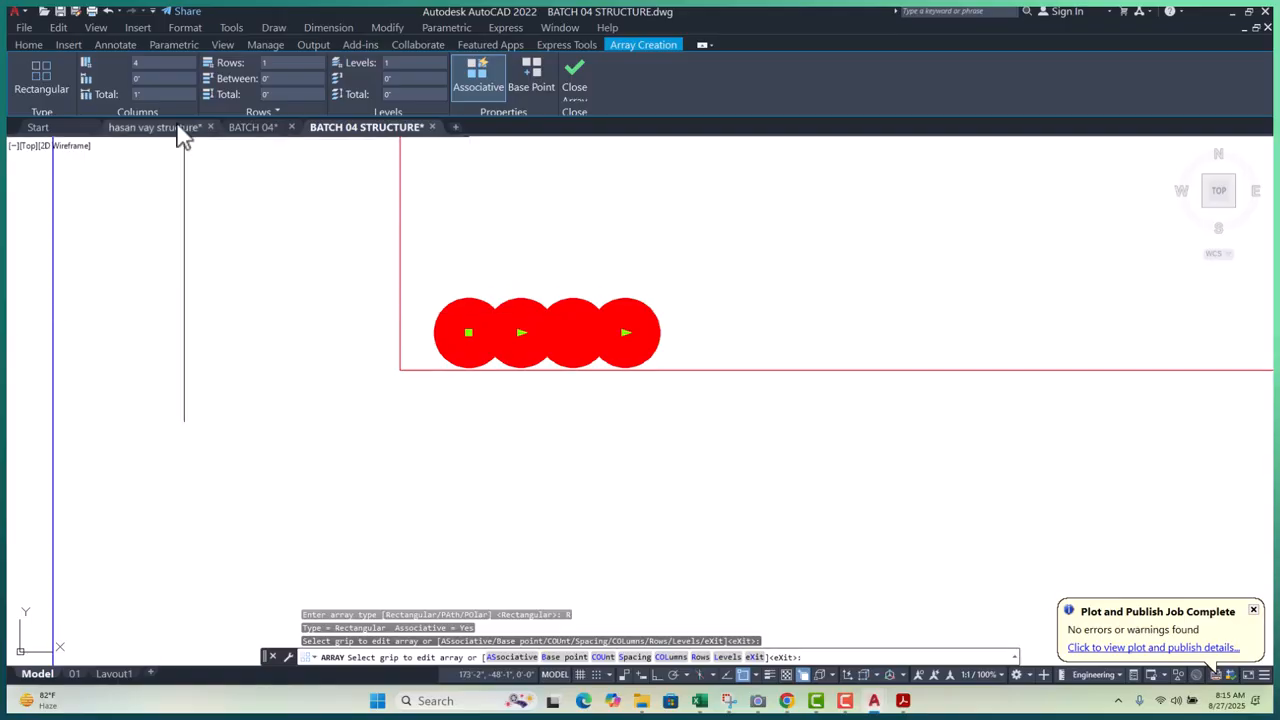
pyautogui.click(154, 83)
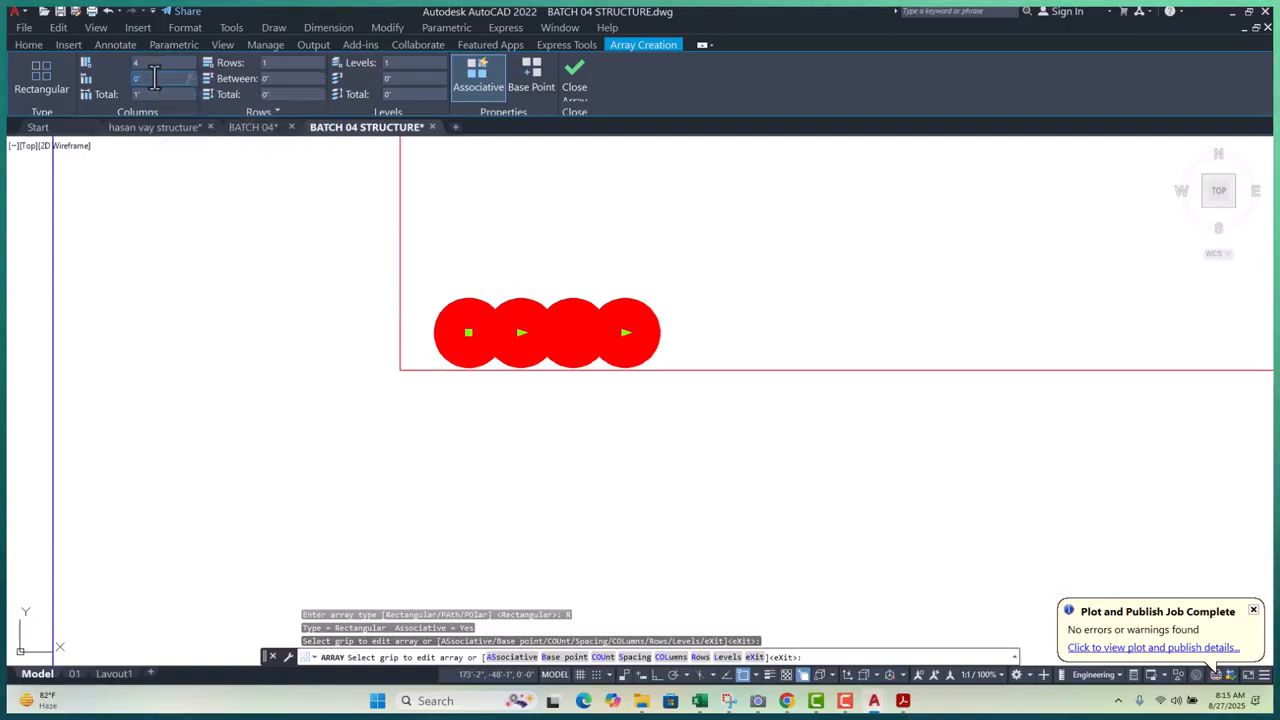
pyautogui.press('Return')
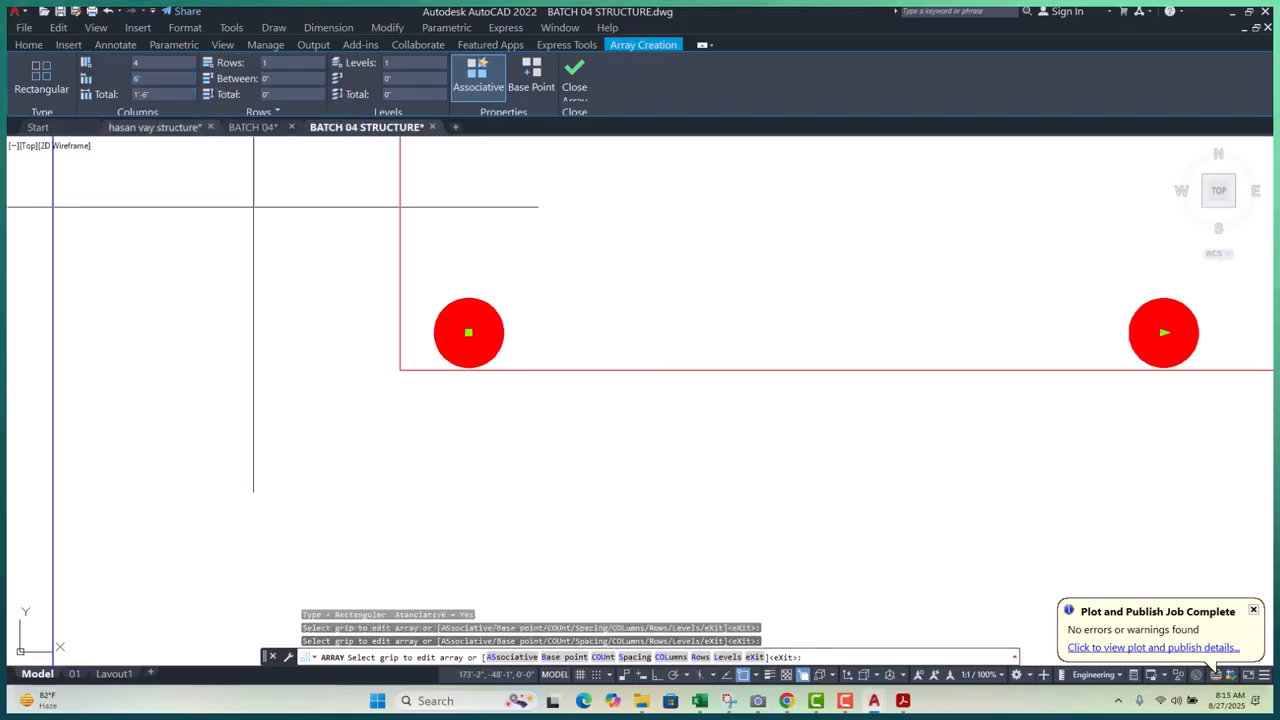
pyautogui.scroll(-10, 446, 398)
pyautogui.scroll(5, 488, 421)
pyautogui.press('Return')
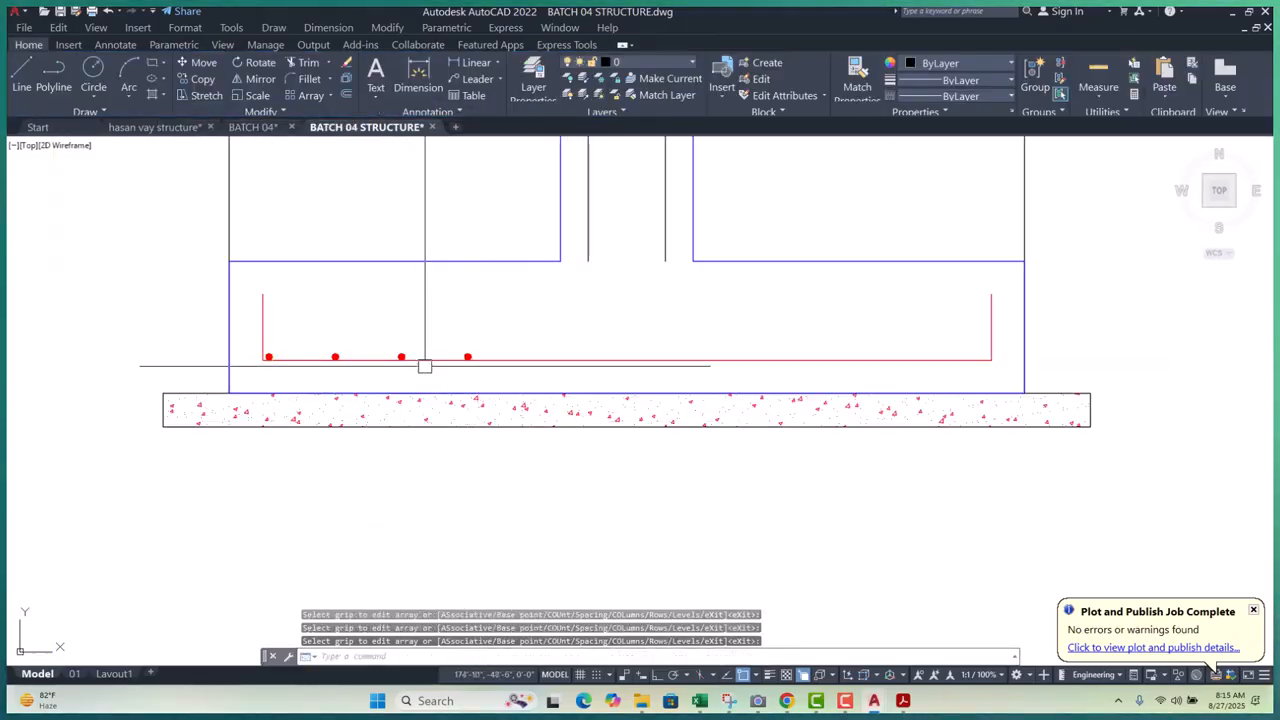
pyautogui.scroll(5, 440, 366)
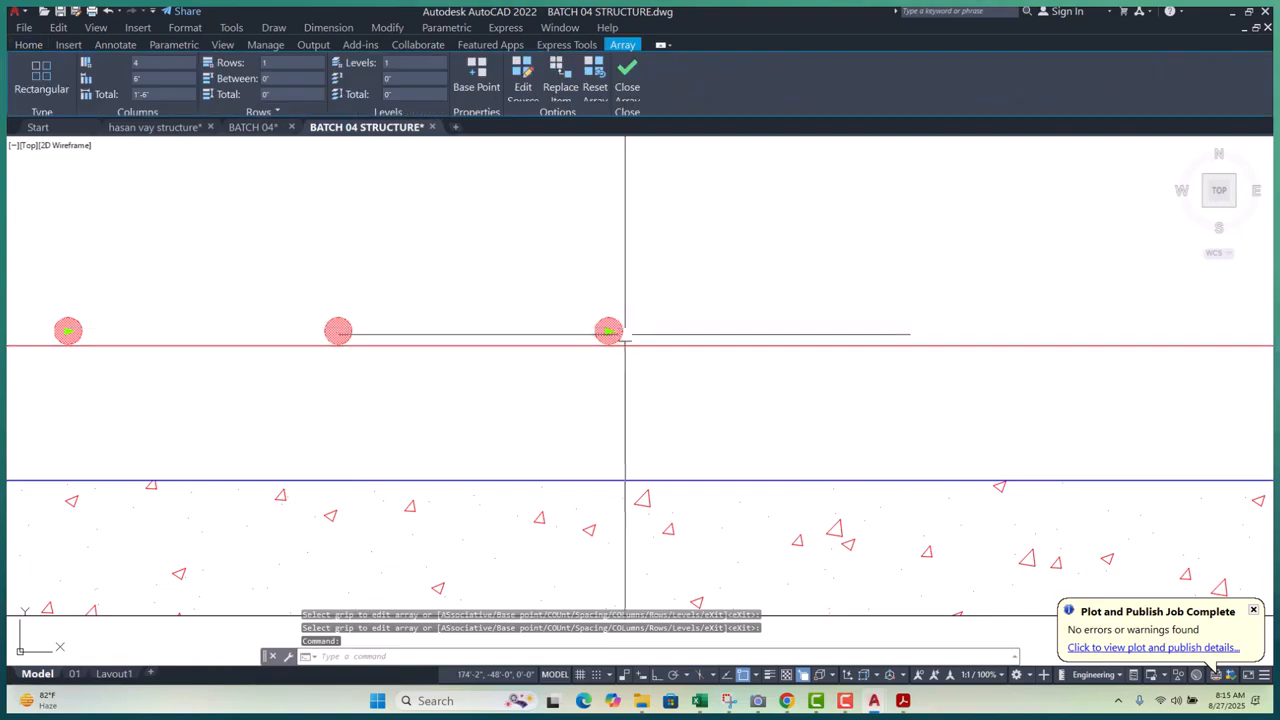
# - Extend the bar array's column count to 12 bars spanning 5'-6" along the footing
pyautogui.click(608, 331)
pyautogui.scroll(-4, 608, 331)
pyautogui.moveTo(894, 380); pyautogui.dragTo(597, 391, button='middle')
pyautogui.scroll(-2, 597, 391)
pyautogui.scroll(4, 849, 376)
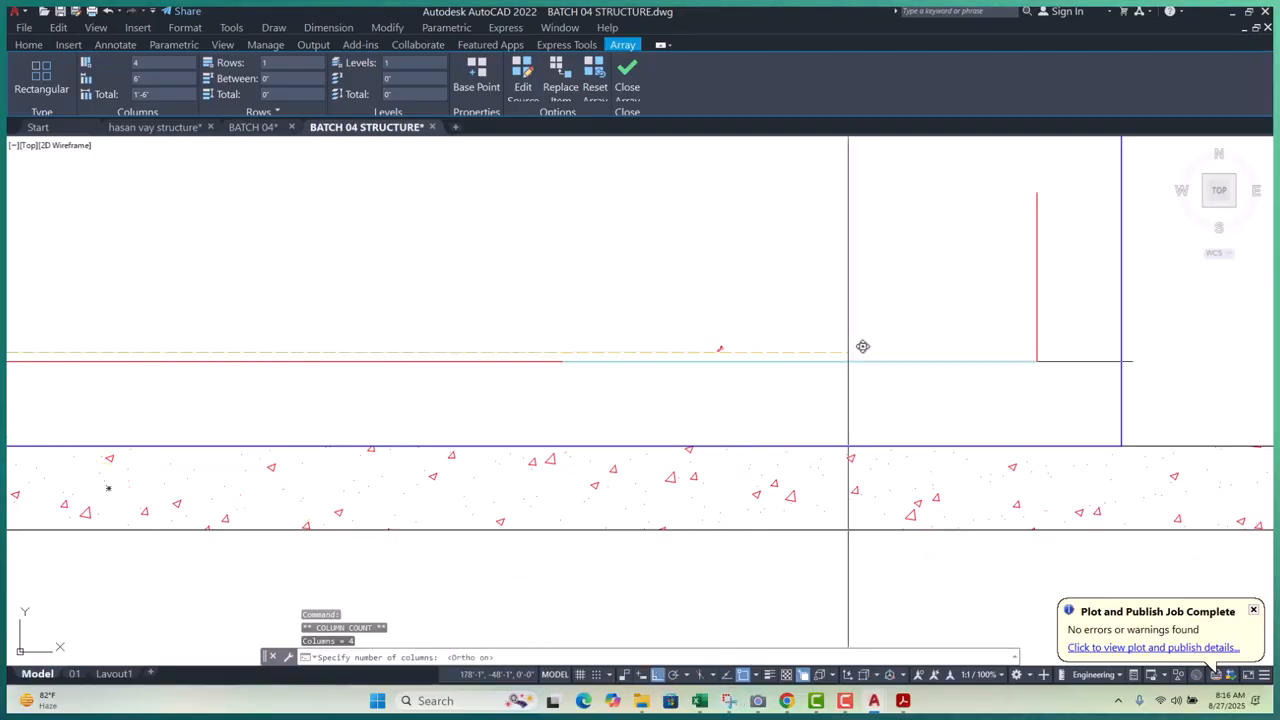
pyautogui.scroll(3, 1000, 368)
pyautogui.scroll(-4, 954, 377)
pyautogui.press('Escape')
pyautogui.press('Escape')
pyautogui.press('Escape')
pyautogui.scroll(2, 794, 392)
pyautogui.scroll(4, 860, 363)
pyautogui.click(734, 360)
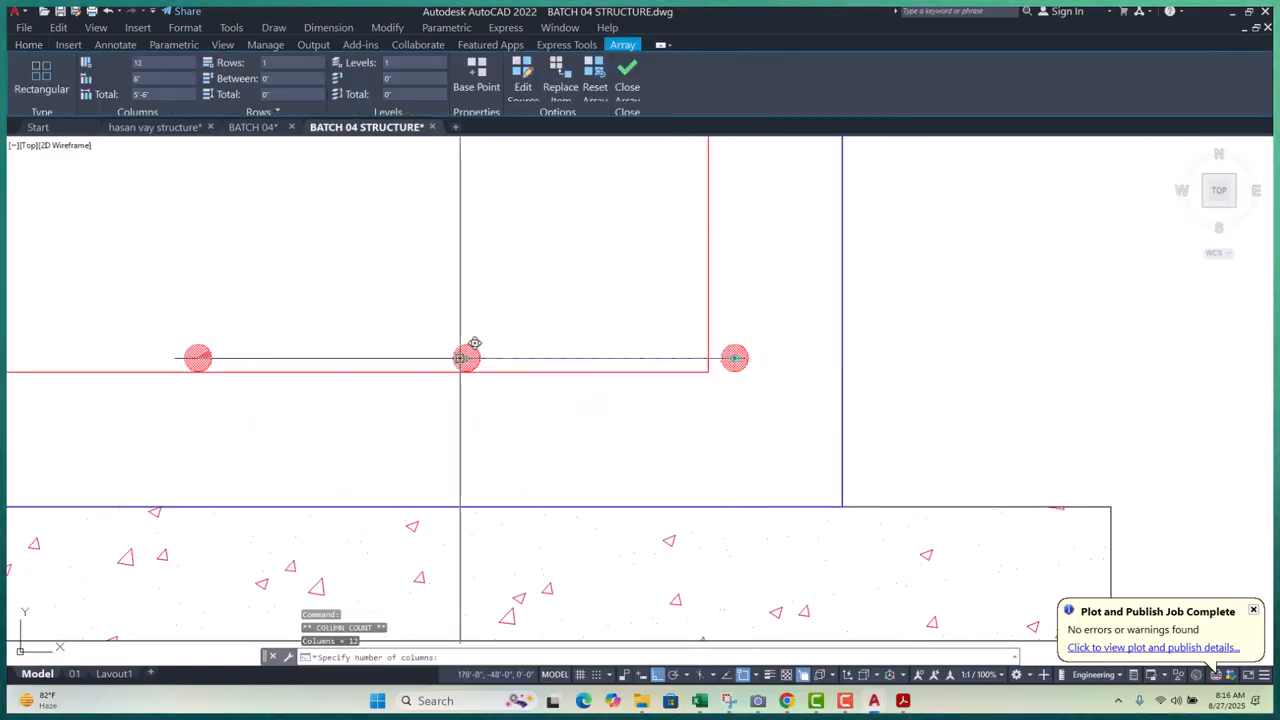
# - Move the bar array down onto the bottom reinforcement bar
pyautogui.press('Escape')
pyautogui.press('Escape')
pyautogui.scroll(-3, 466, 346)
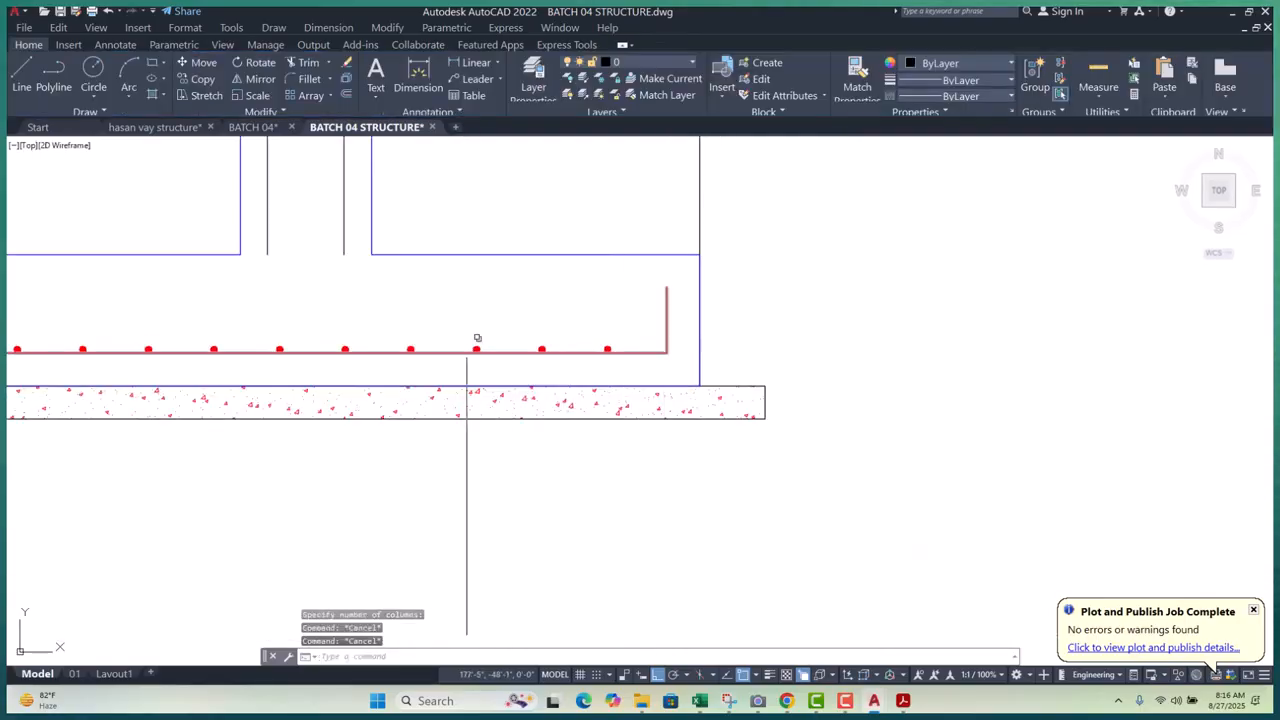
pyautogui.scroll(2, 477, 343)
pyautogui.click(498, 363)
pyautogui.press('space')
pyautogui.scroll(4, 529, 399)
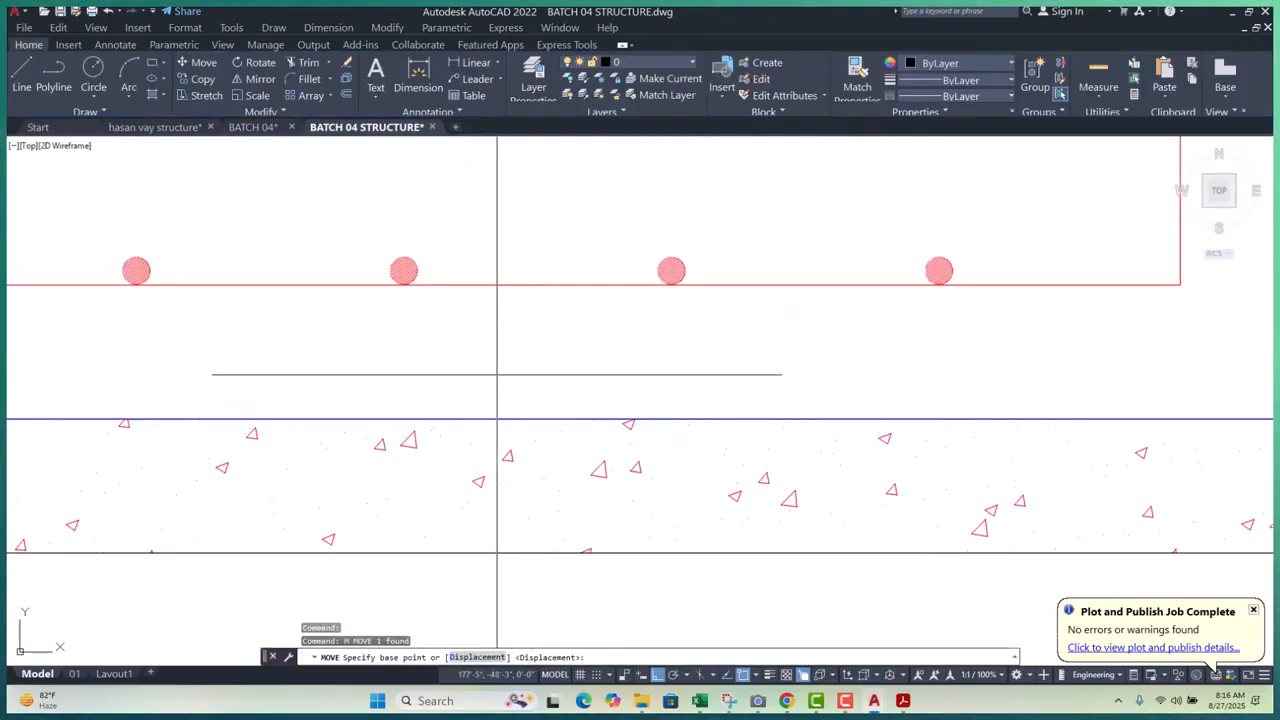
pyautogui.click(496, 362)
pyautogui.click(565, 365)
pyautogui.scroll(-5, 903, 331)
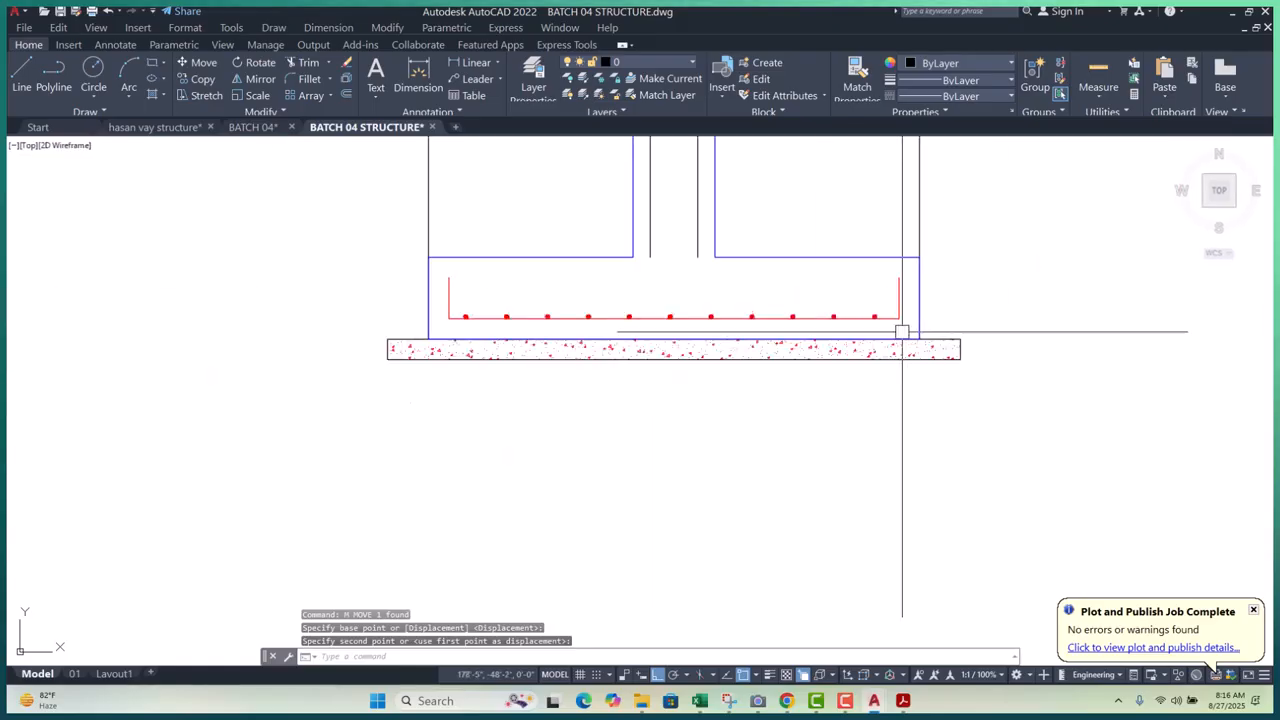
pyautogui.scroll(3, 777, 318)
pyautogui.scroll(2, 714, 271)
pyautogui.scroll(-4, 700, 330)
pyautogui.press('Escape')
pyautogui.press('Escape')
pyautogui.scroll(6, 782, 358)
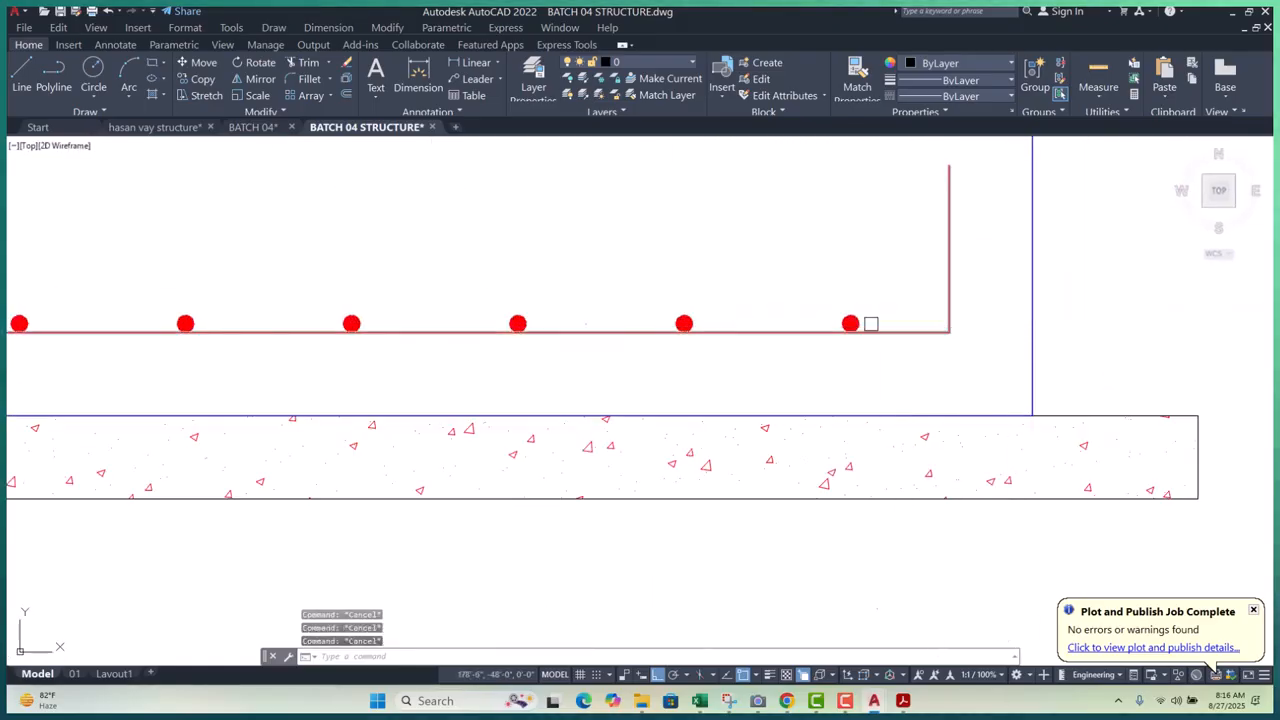
# - Shift the bar array slightly left along the bottom bar
pyautogui.click(845, 321)
pyautogui.press('space')
pyautogui.scroll(-2, 960, 382)
pyautogui.scroll(1, 881, 391)
pyautogui.scroll(-1, 934, 391)
pyautogui.click(935, 391)
pyautogui.scroll(-2, 958, 377)
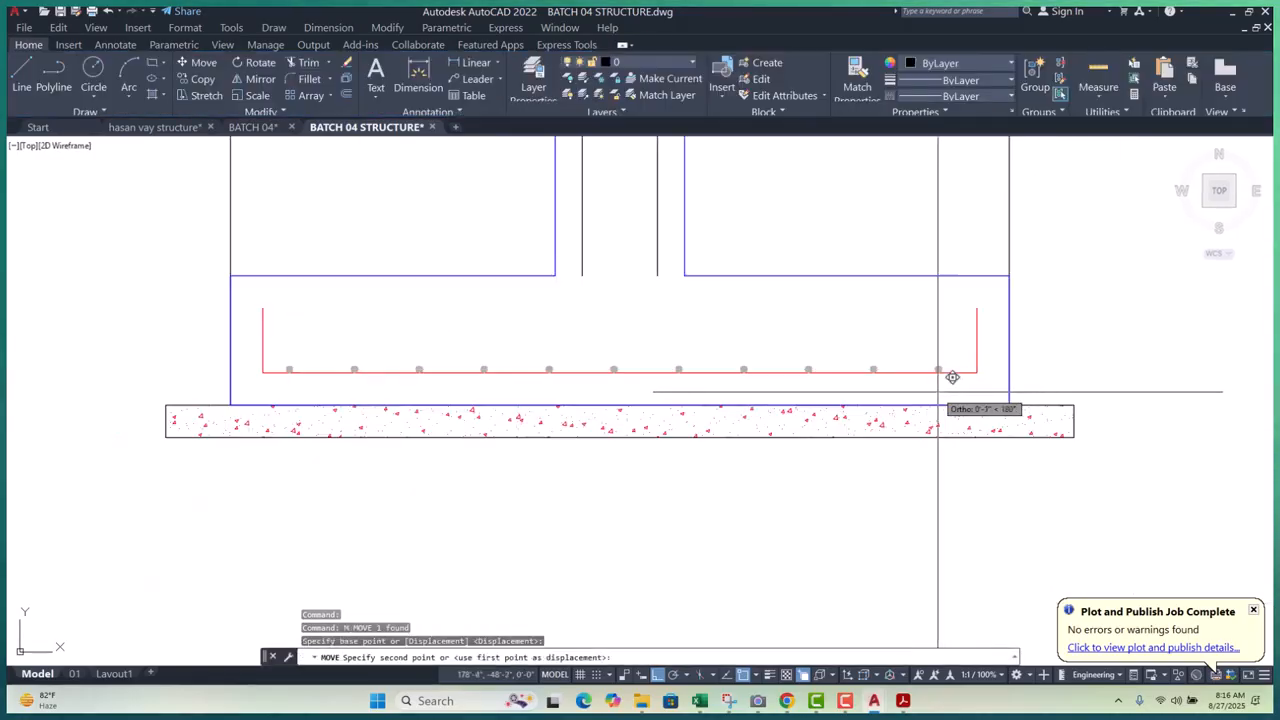
pyautogui.click(922, 392)
pyautogui.scroll(3, 943, 372)
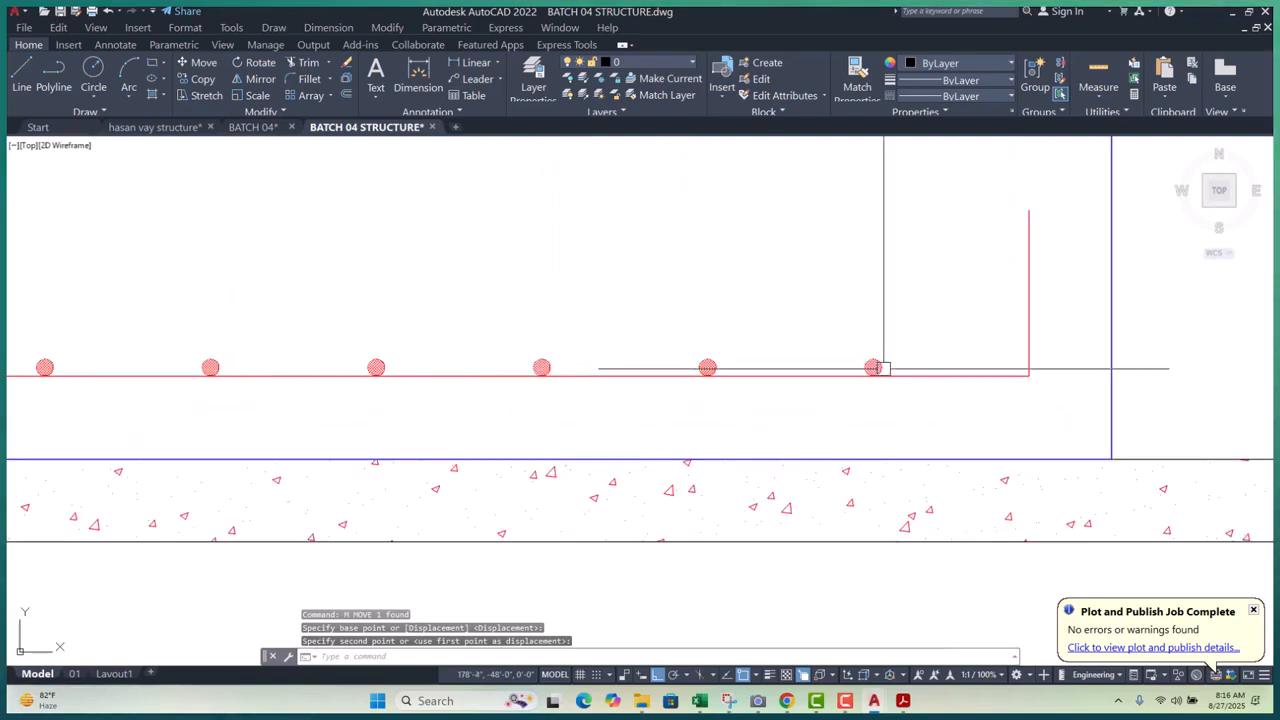
# - Explode the bar array (X) into separate circles
pyautogui.click(905, 366)
pyautogui.click(873, 367)
pyautogui.press('Escape')
pyautogui.press('Escape')
pyautogui.press('Escape')
pyautogui.scroll(5, 1034, 366)
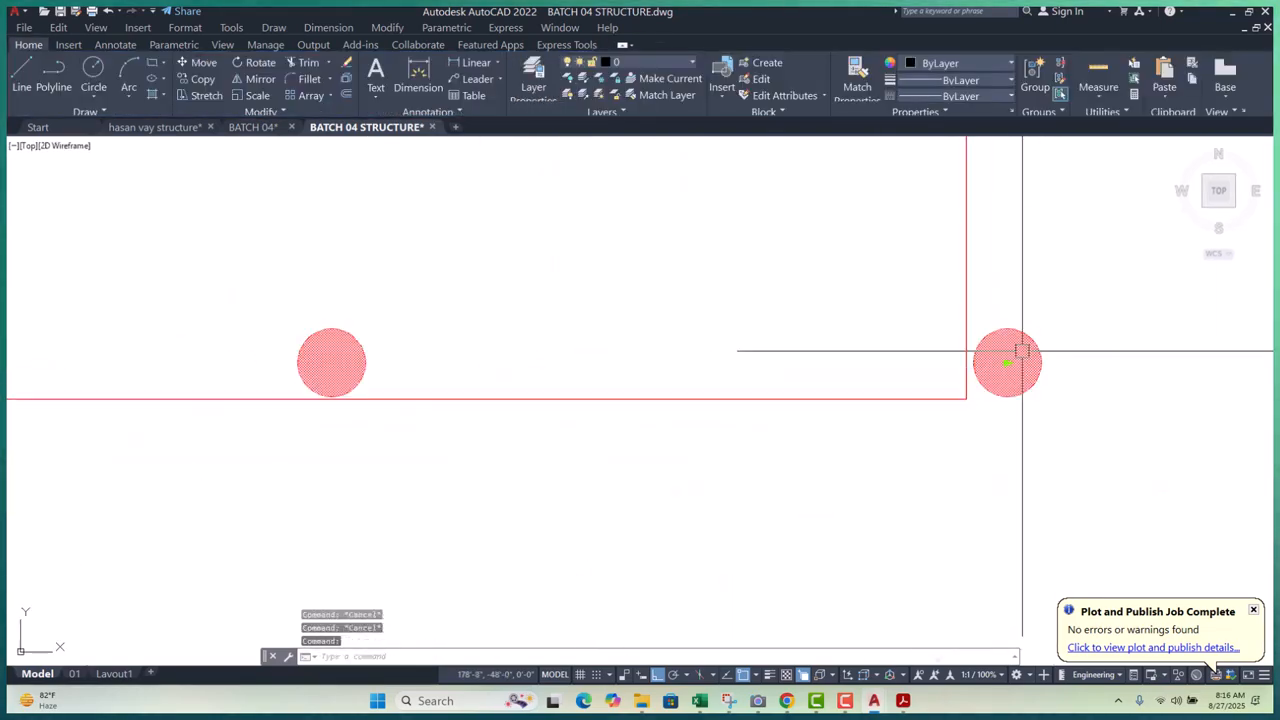
pyautogui.click(1022, 350)
pyautogui.scroll(-3, 1022, 350)
pyautogui.scroll(1, 917, 366)
pyautogui.scroll(-1, 917, 366)
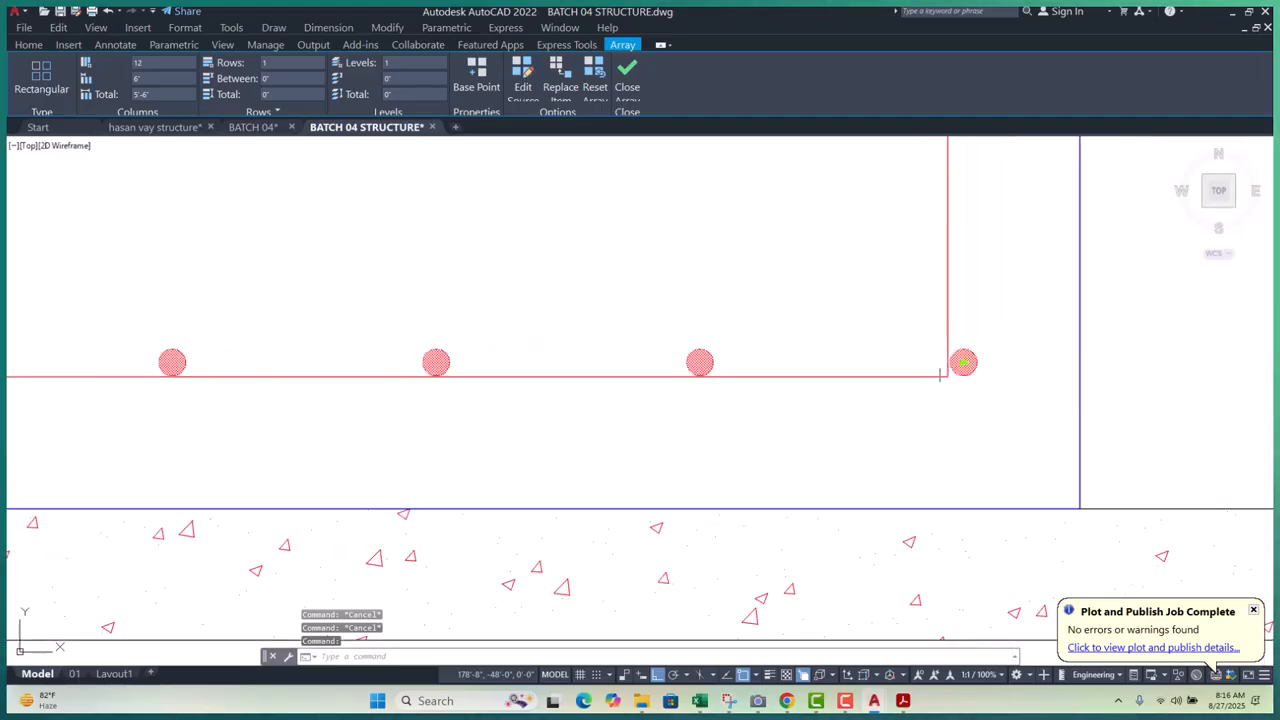
pyautogui.scroll(2, 963, 371)
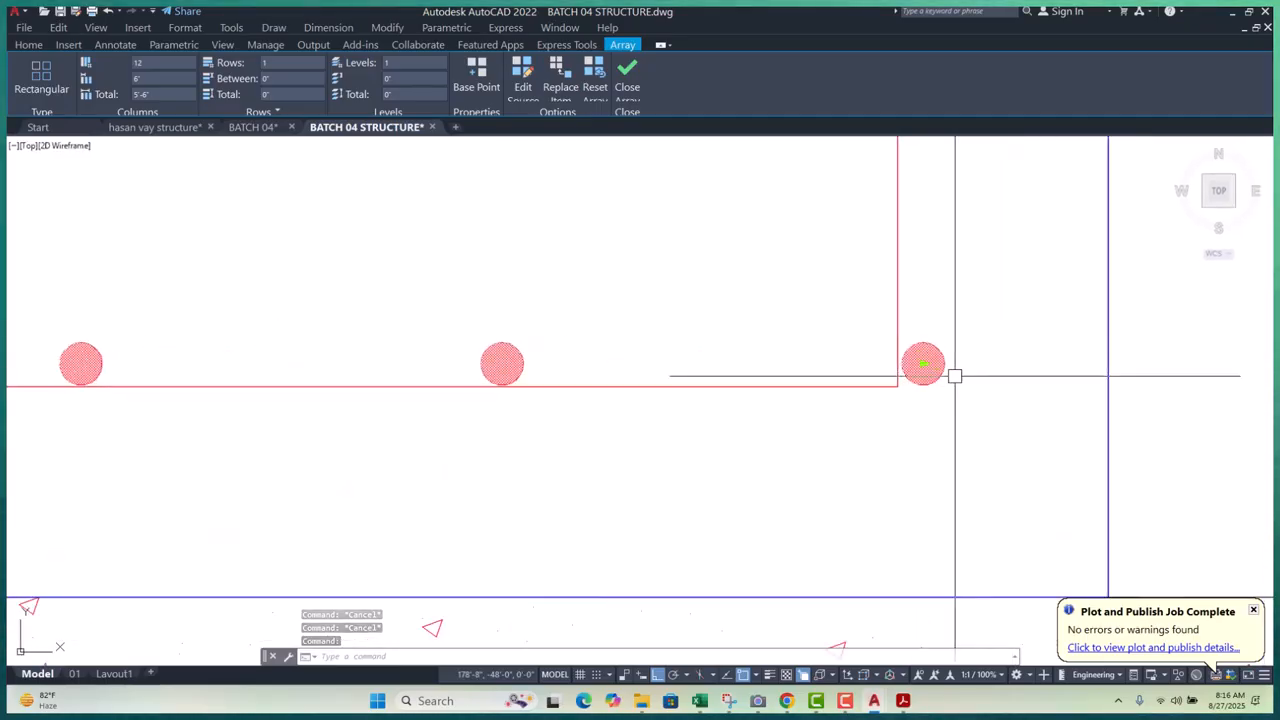
pyautogui.scroll(-3, 674, 380)
pyautogui.scroll(1, 674, 380)
pyautogui.scroll(2, 680, 380)
pyautogui.moveTo(680, 380); pyautogui.dragTo(449, 350, button='middle')
pyautogui.scroll(-4, 449, 350)
pyautogui.scroll(6, 769, 320)
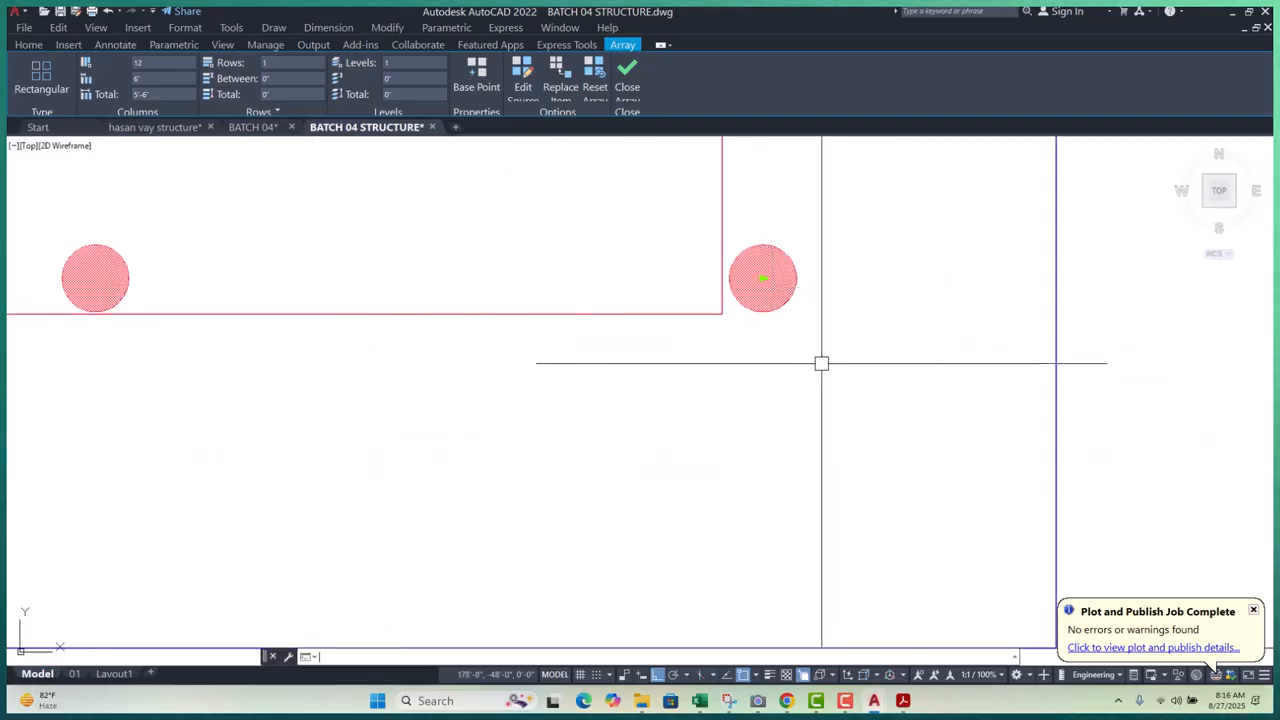
pyautogui.write('x')
pyautogui.press('Return')
# - Move the rightmost bar circle left into the bottom bar's bent end
pyautogui.click(763, 280)
pyautogui.click(921, 430)
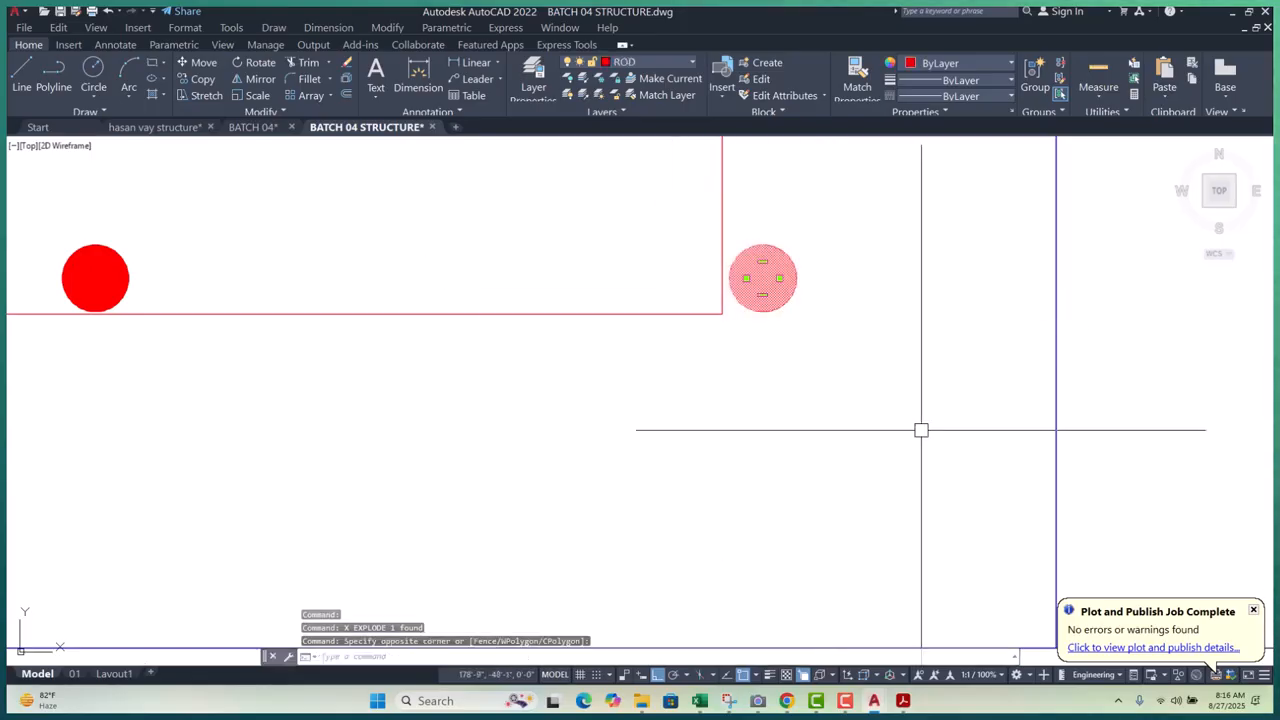
pyautogui.click(930, 440)
pyautogui.write('m')
pyautogui.press('Return')
pyautogui.click(937, 449)
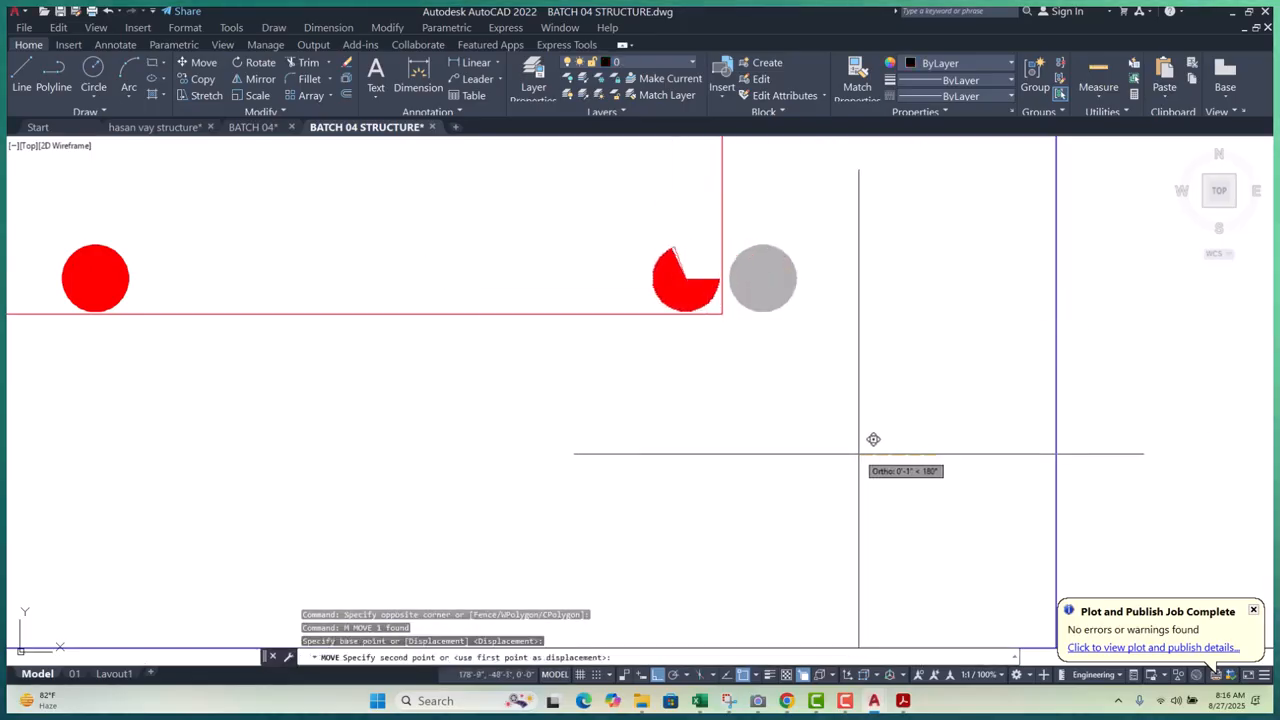
pyautogui.click(856, 453)
pyautogui.scroll(-5, 863, 451)
pyautogui.moveTo(963, 443); pyautogui.dragTo(877, 434, button='middle')
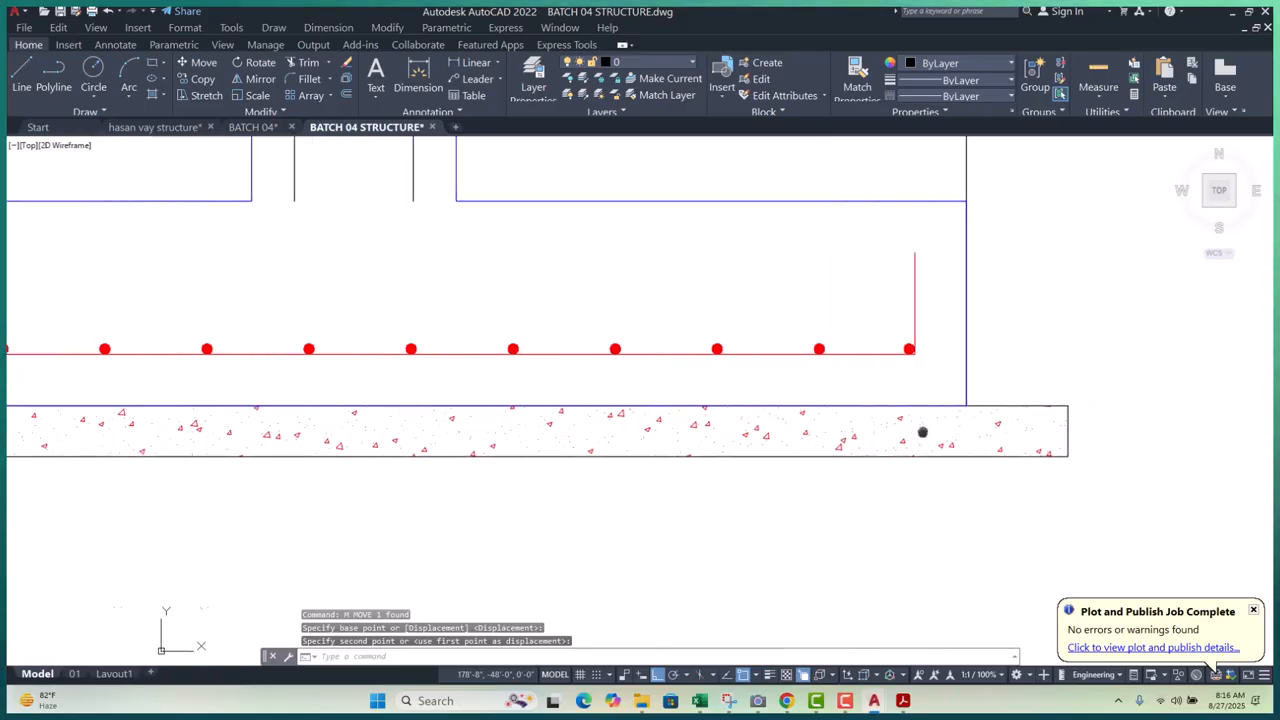
pyautogui.moveTo(452, 362); pyautogui.dragTo(614, 322, button='middle')
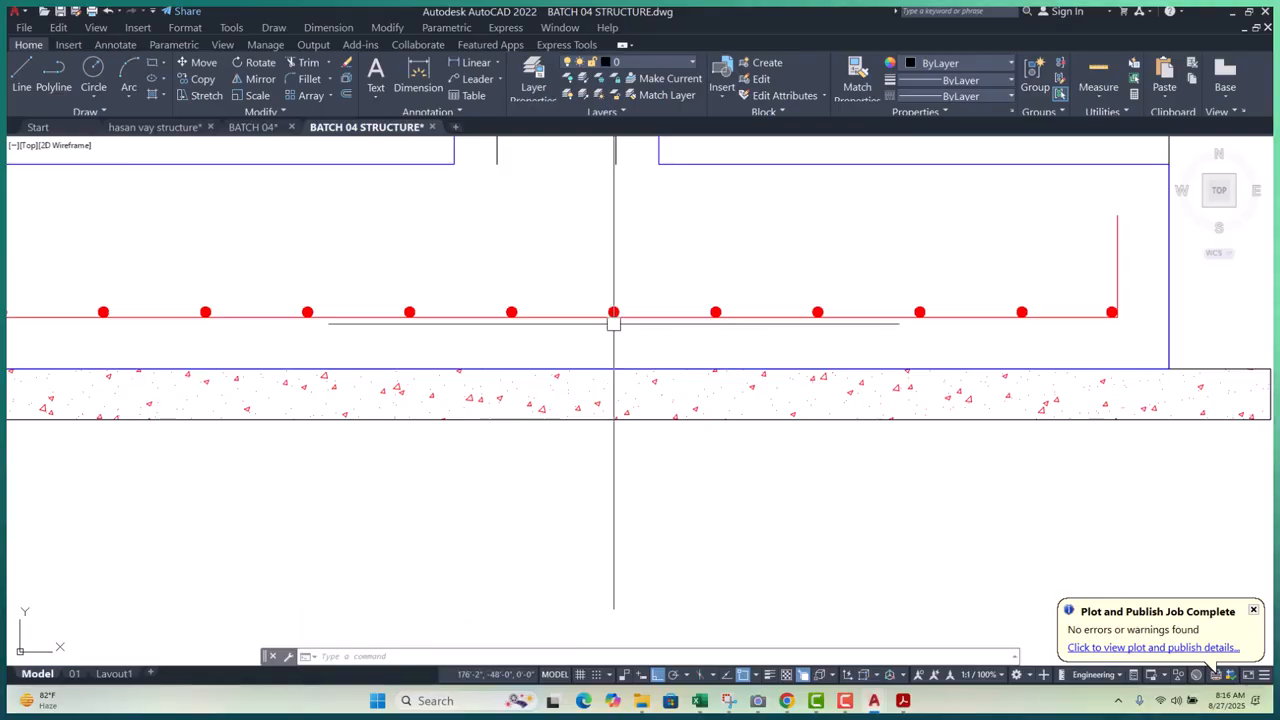
pyautogui.scroll(-3, 224, 368)
pyautogui.scroll(2, 390, 310)
pyautogui.scroll(2, 406, 346)
pyautogui.press('Escape')
pyautogui.press('Escape')
pyautogui.press('Escape')
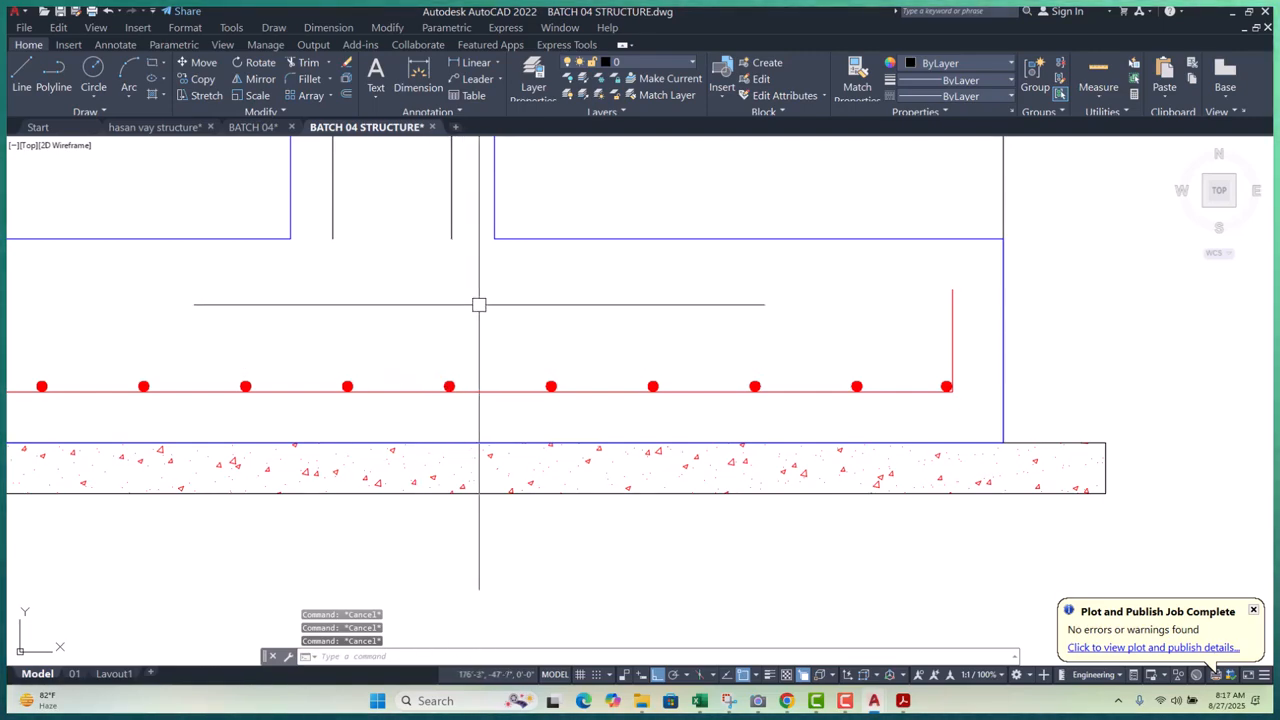
# - Place a horizontal construction line (XL) at the top of the bottom bar
pyautogui.write('xl')
pyautogui.press('Return')
pyautogui.write('h')
pyautogui.press('Return')
pyautogui.scroll(5, 440, 309)
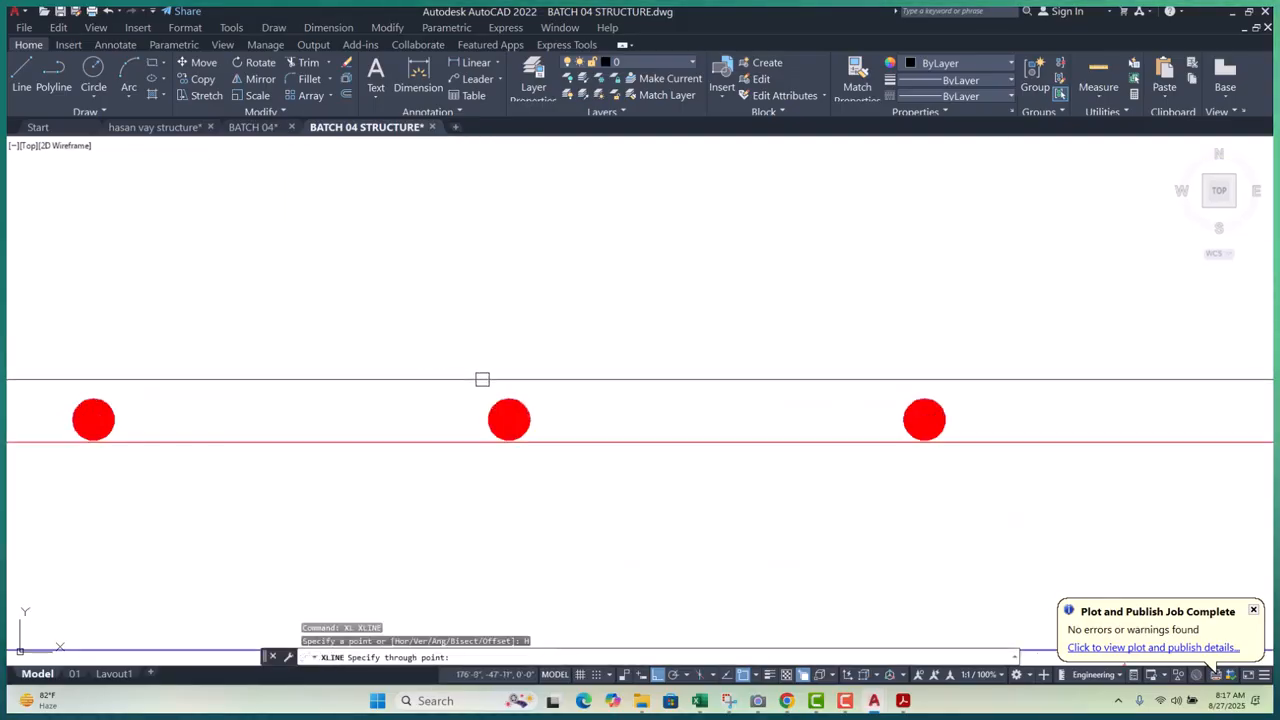
pyautogui.scroll(2, 564, 402)
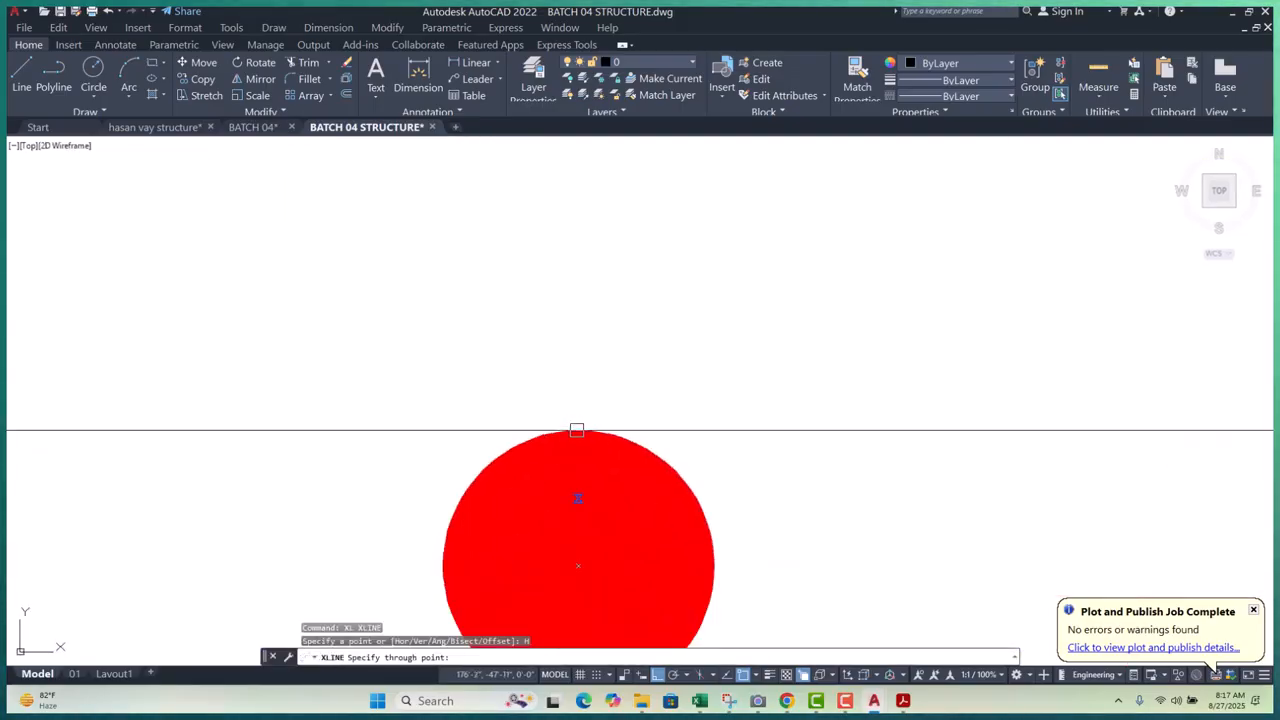
pyautogui.scroll(2, 577, 425)
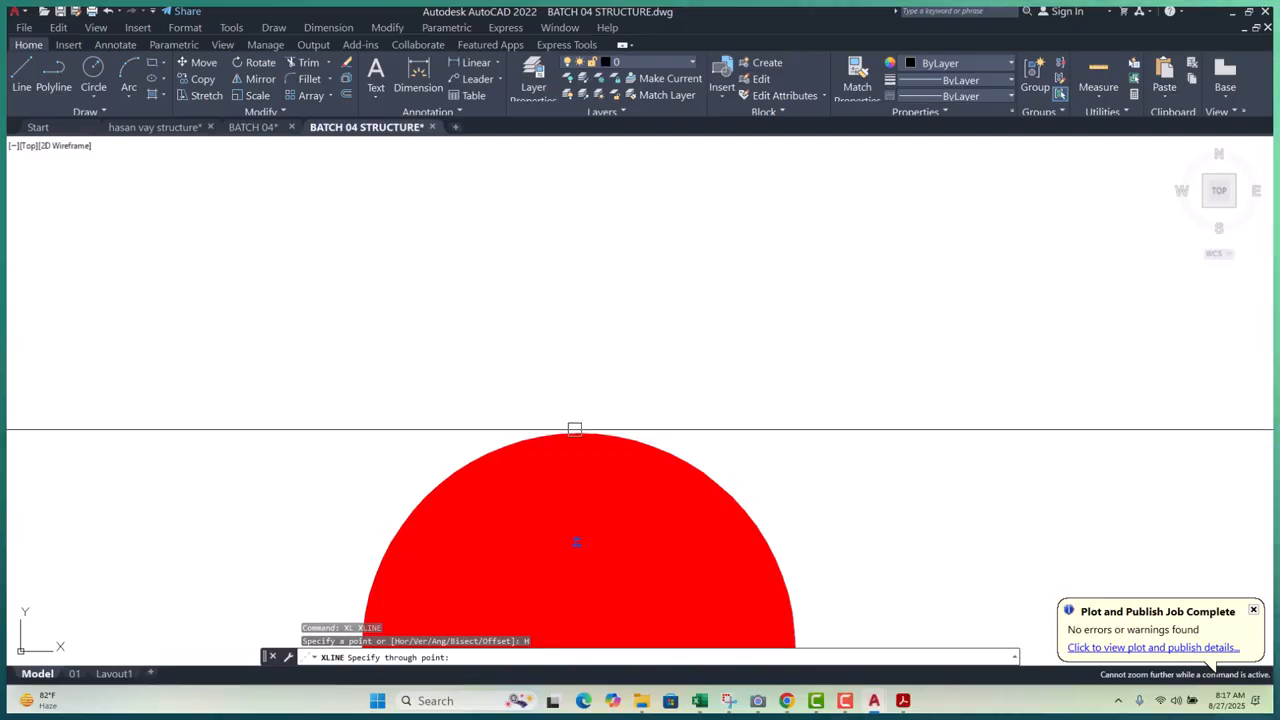
pyautogui.click(577, 428)
pyautogui.scroll(-5, 602, 411)
pyautogui.press('Escape')
pyautogui.press('Escape')
# - Move the construction line up to its new height
pyautogui.click(691, 442)
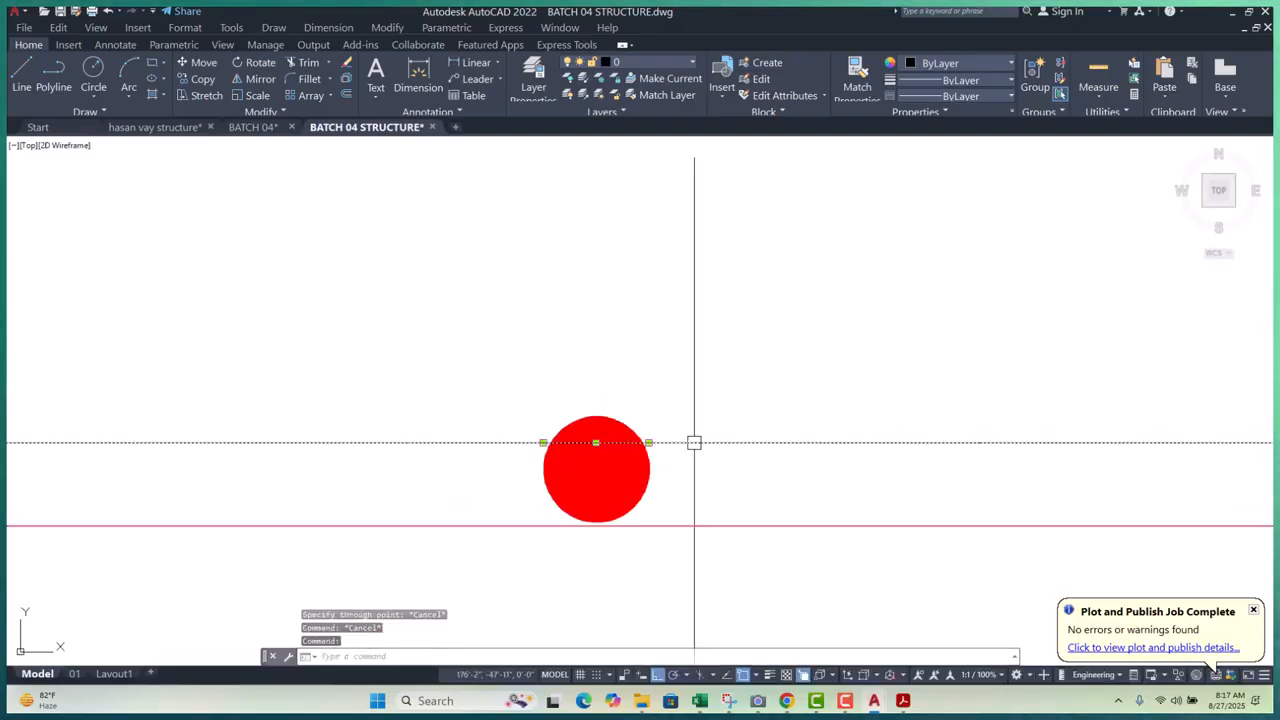
pyautogui.write('m')
pyautogui.press('Return')
pyautogui.click(594, 443)
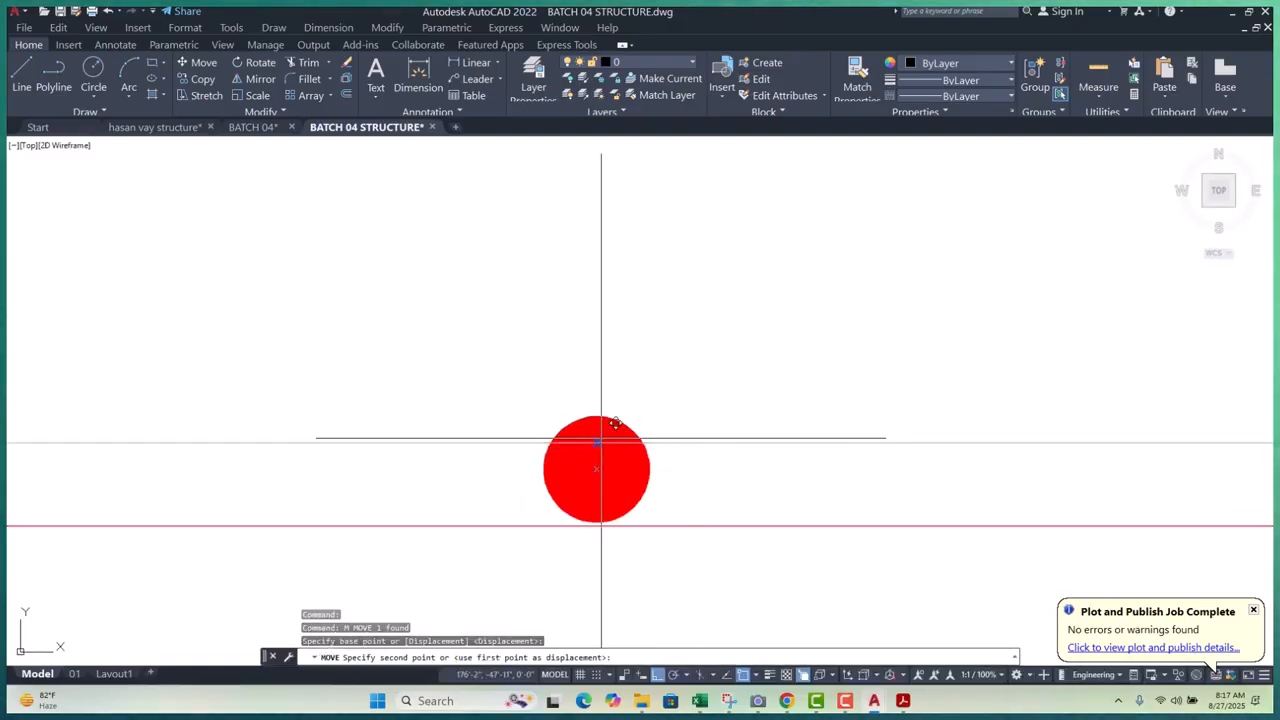
pyautogui.scroll(6, 604, 385)
pyautogui.scroll(1, 588, 384)
pyautogui.click(588, 384)
pyautogui.scroll(-7, 653, 419)
pyautogui.press('Escape')
pyautogui.scroll(-6, 653, 418)
pyautogui.press('Escape')
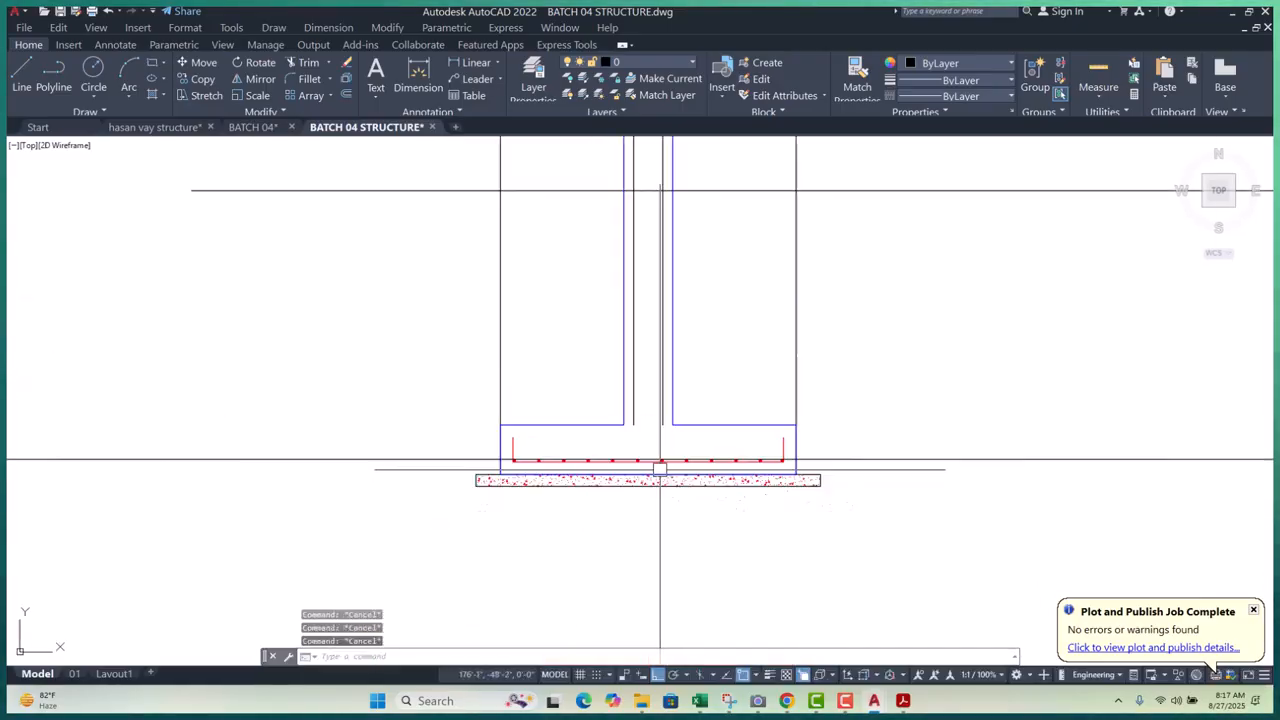
# - Stretch the column's inner vertical line down to the bottom bar row
pyautogui.click(638, 466)
pyautogui.scroll(4, 615, 562)
pyautogui.click(665, 541)
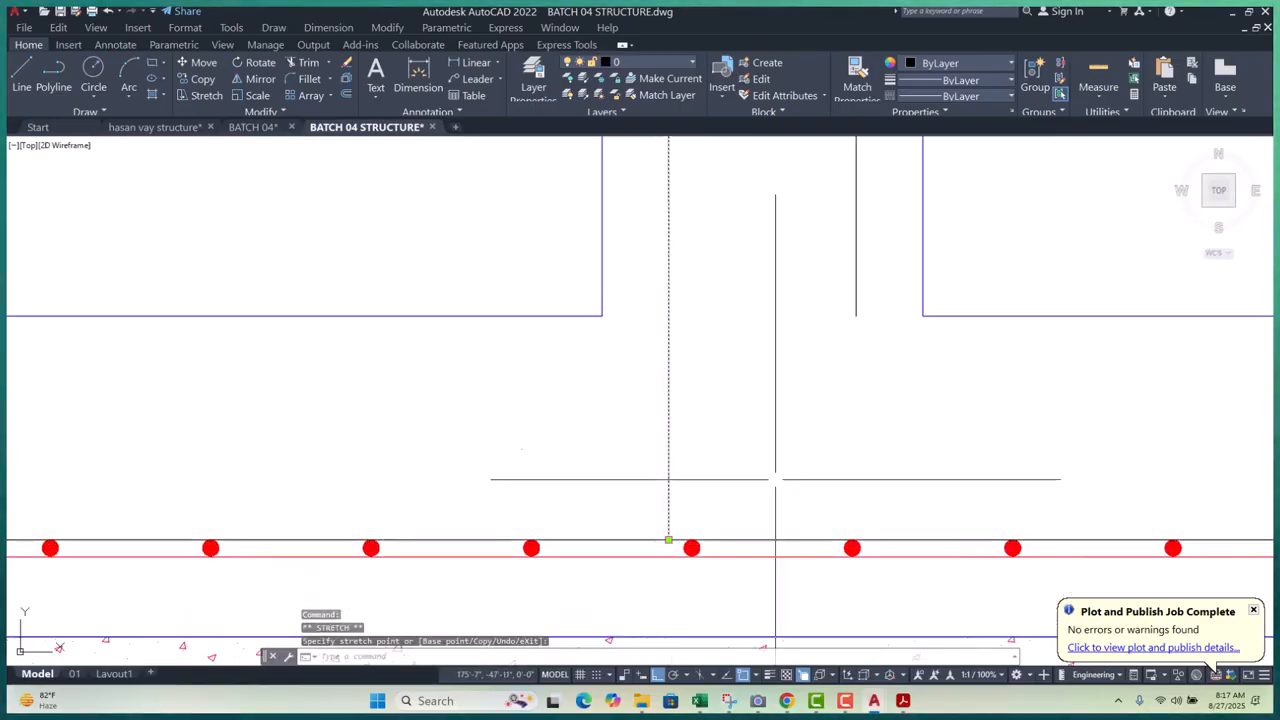
pyautogui.click(857, 295)
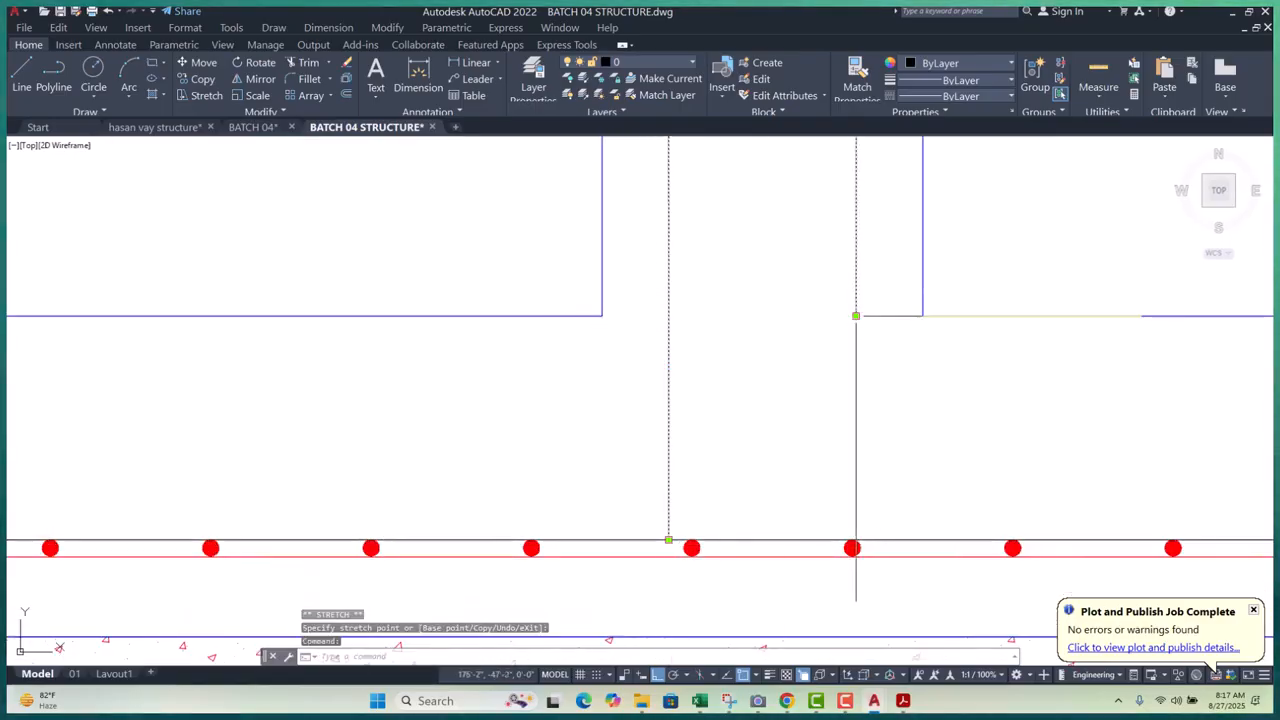
pyautogui.scroll(5, 870, 500)
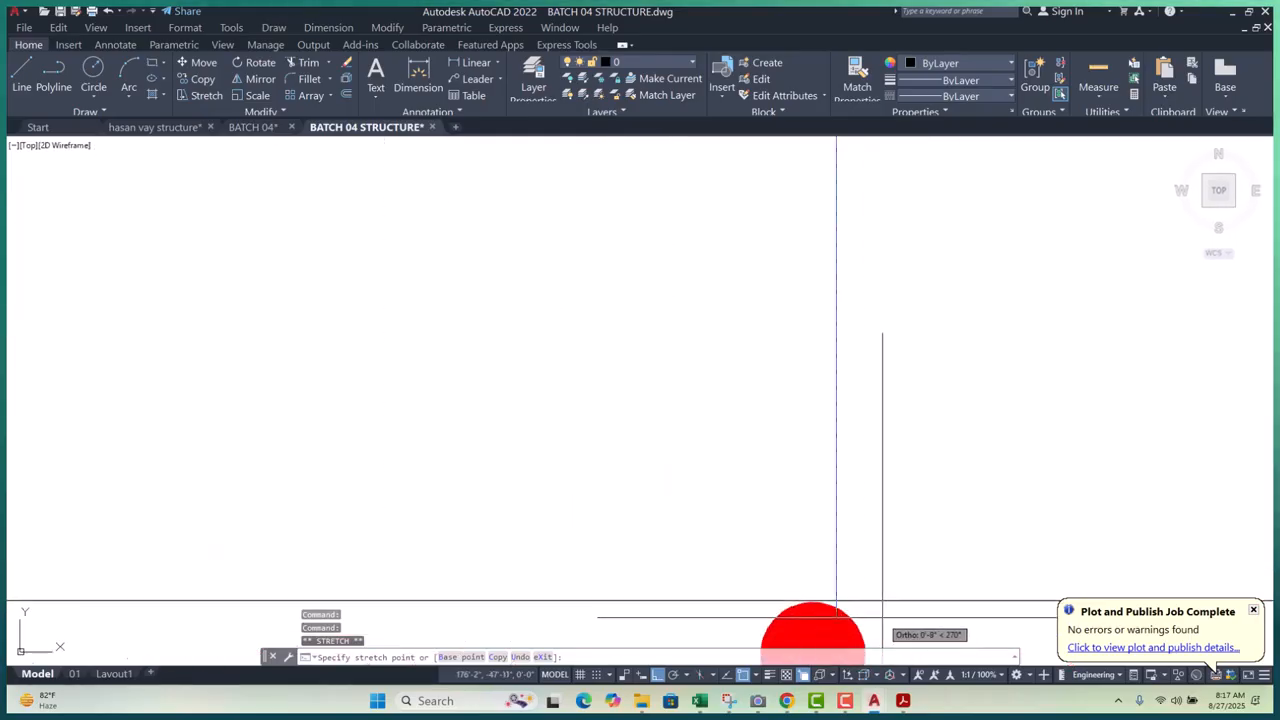
pyautogui.scroll(-5, 836, 601)
pyautogui.press('Escape')
pyautogui.press('Escape')
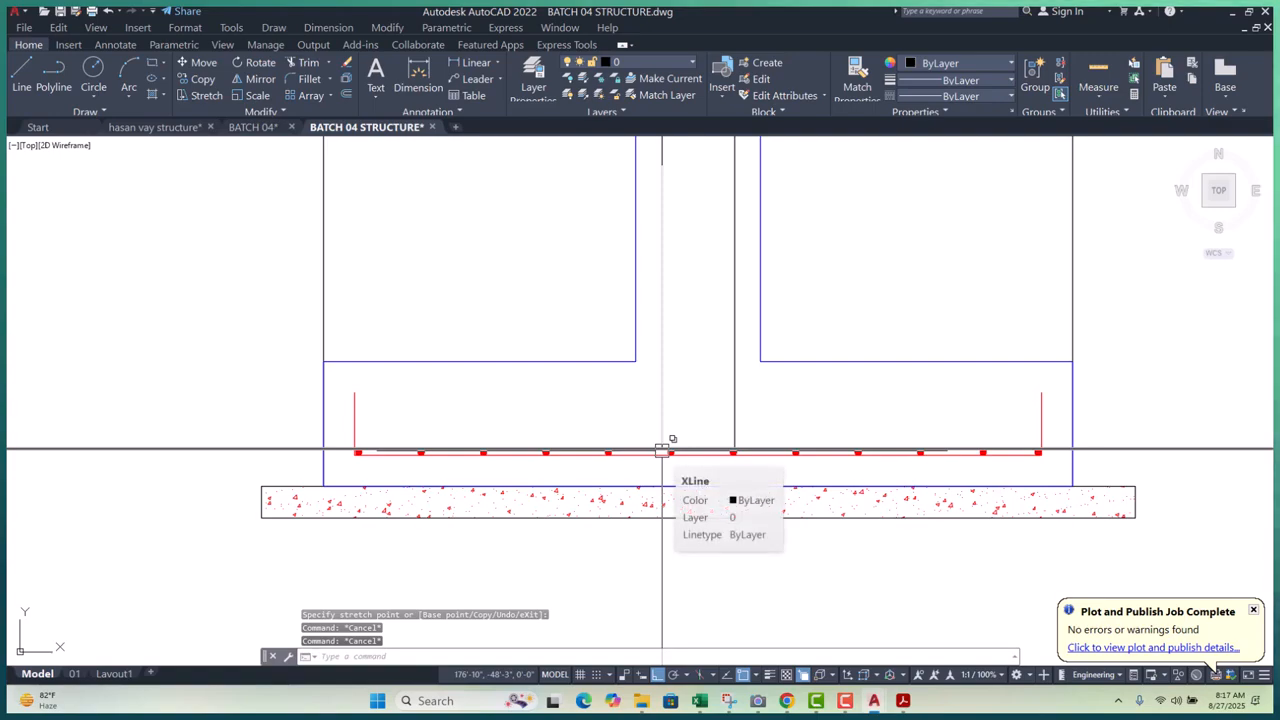
pyautogui.scroll(5, 661, 450)
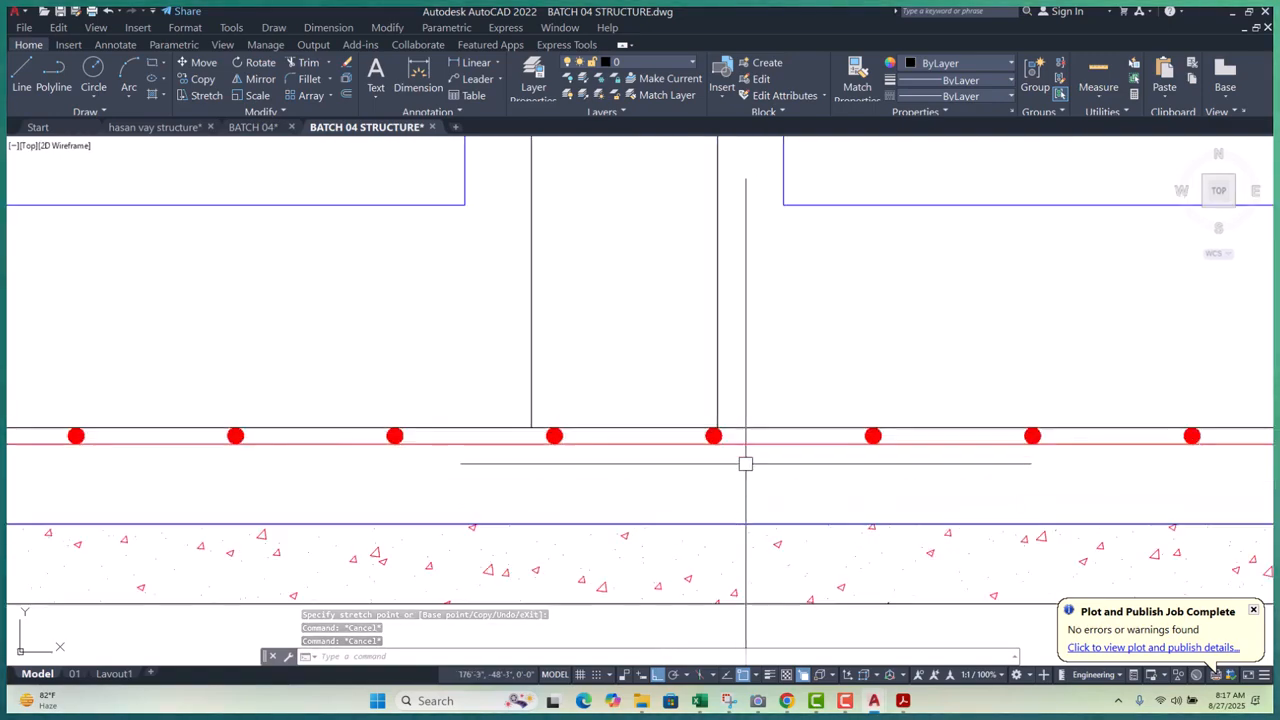
pyautogui.scroll(7, 724, 415)
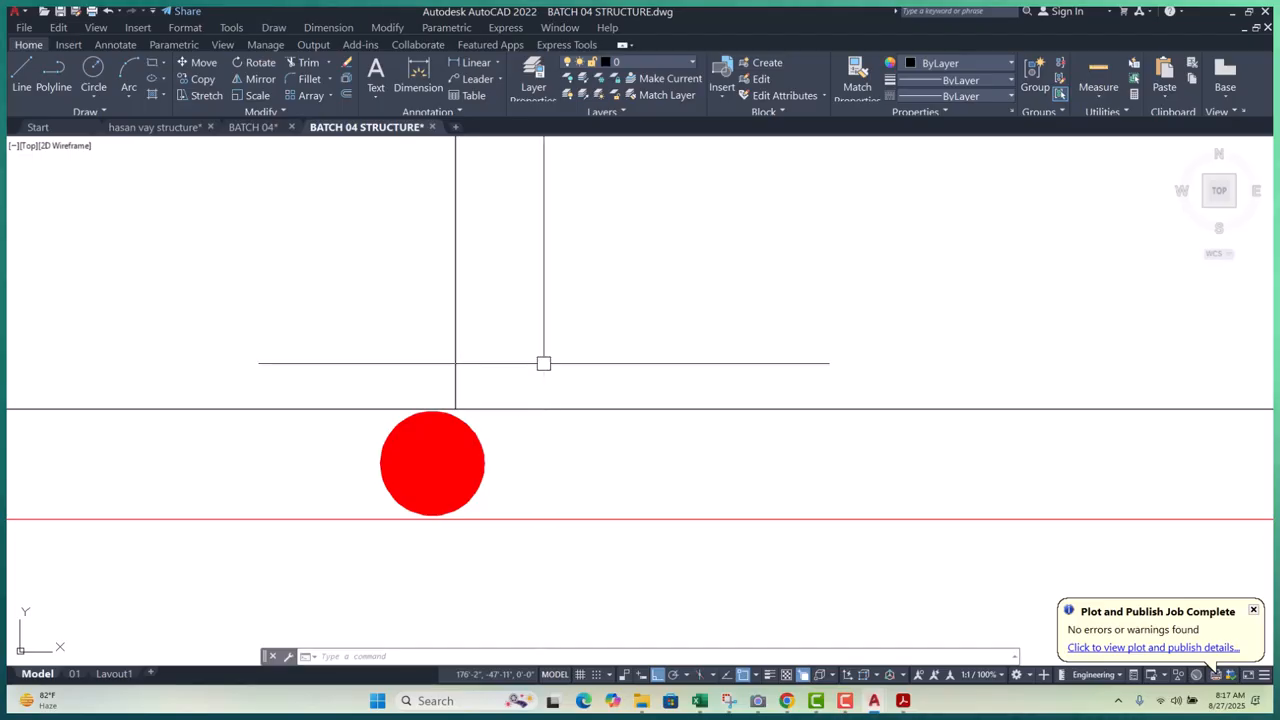
# - Draw a polyline bar leg from the rebar dot along the top line, ending in an angled hook
pyautogui.write('pl')
pyautogui.press('Return')
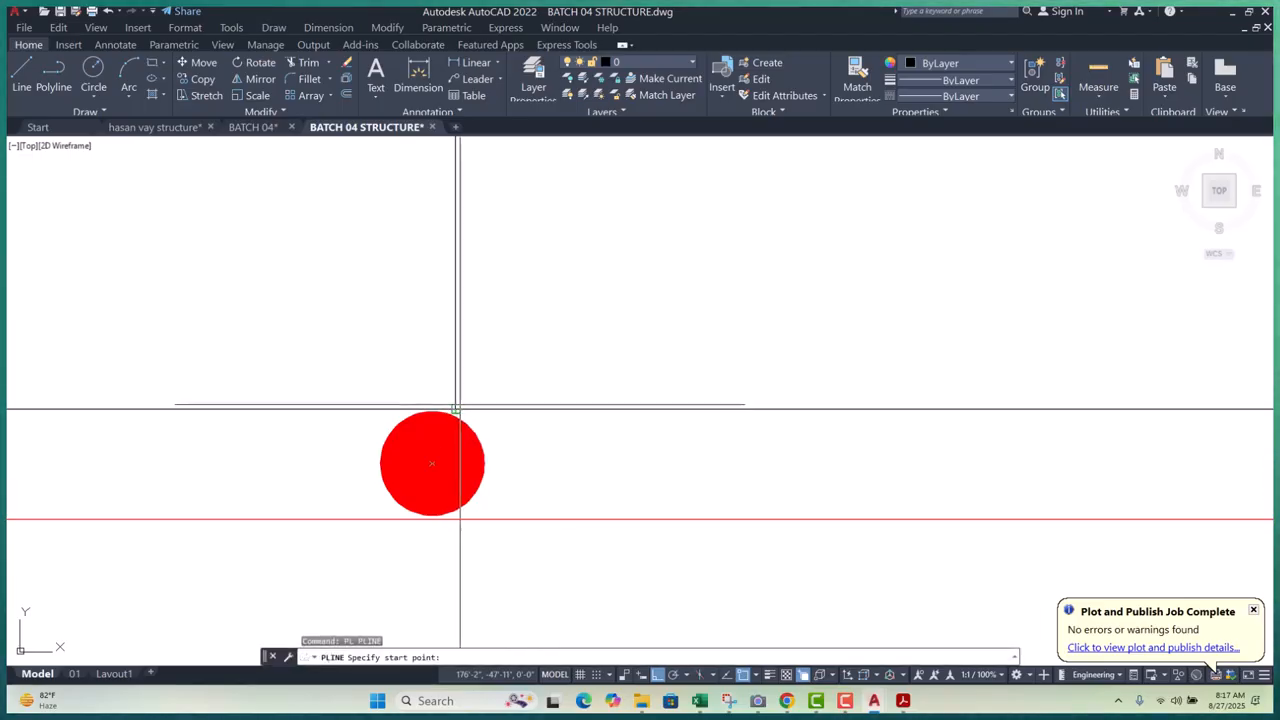
pyautogui.click(456, 408)
pyautogui.scroll(-10, 450, 407)
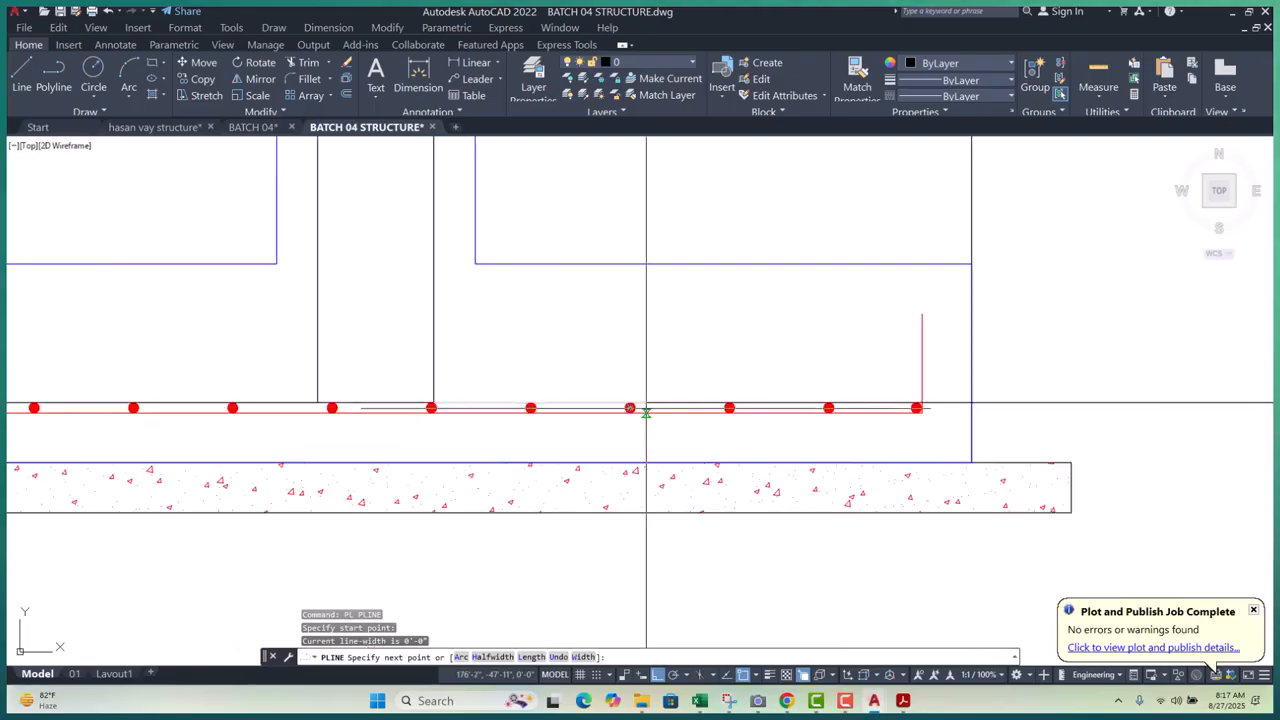
pyautogui.scroll(5, 644, 410)
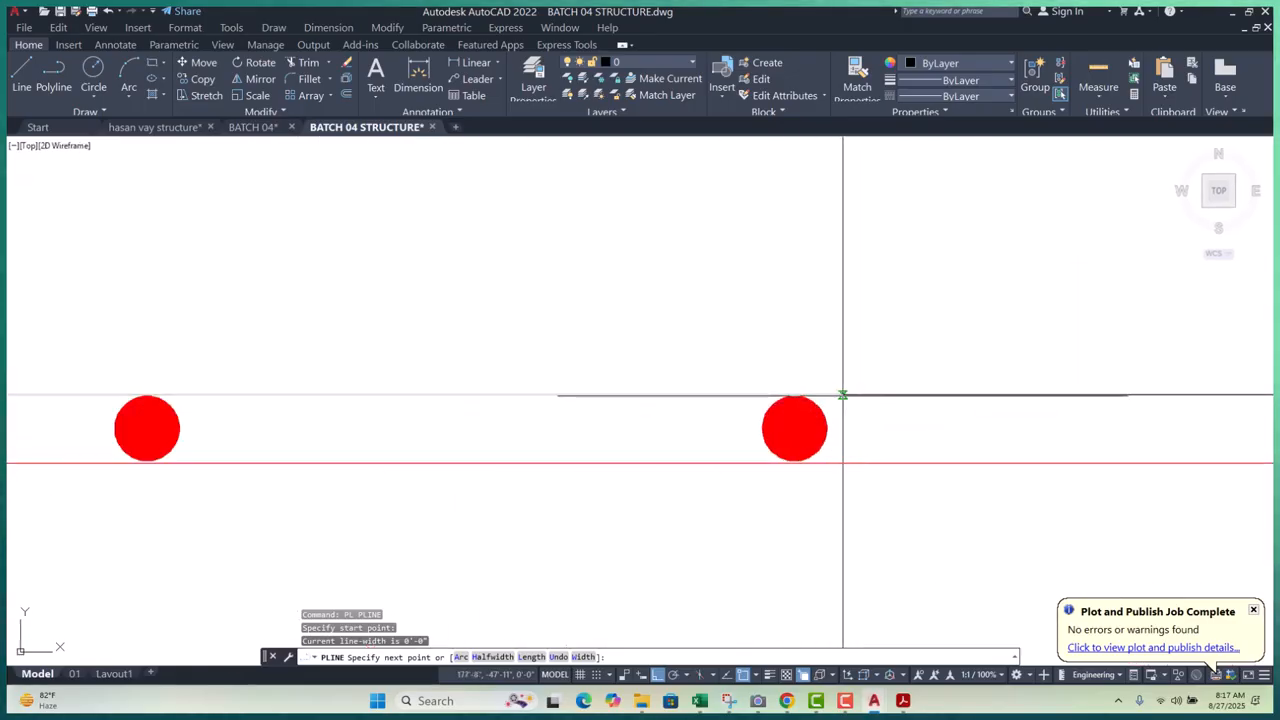
pyautogui.click(843, 395)
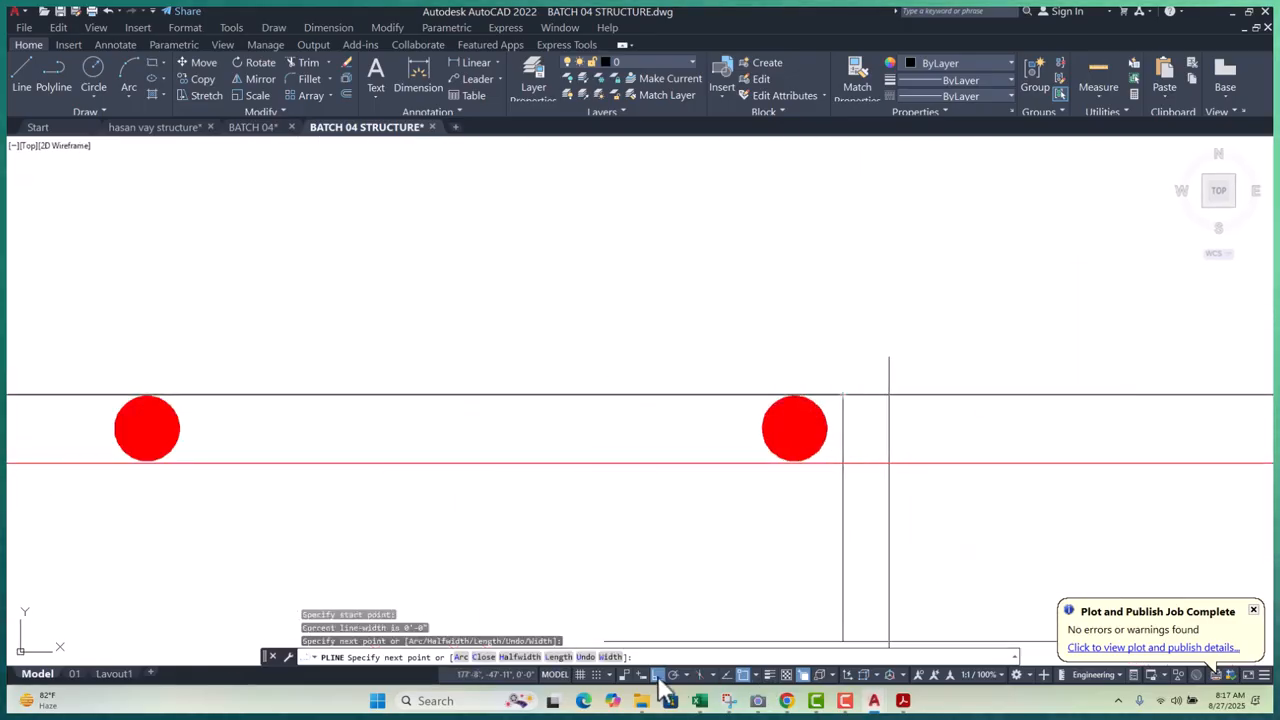
pyautogui.click(657, 676)
pyautogui.scroll(-3, 680, 630)
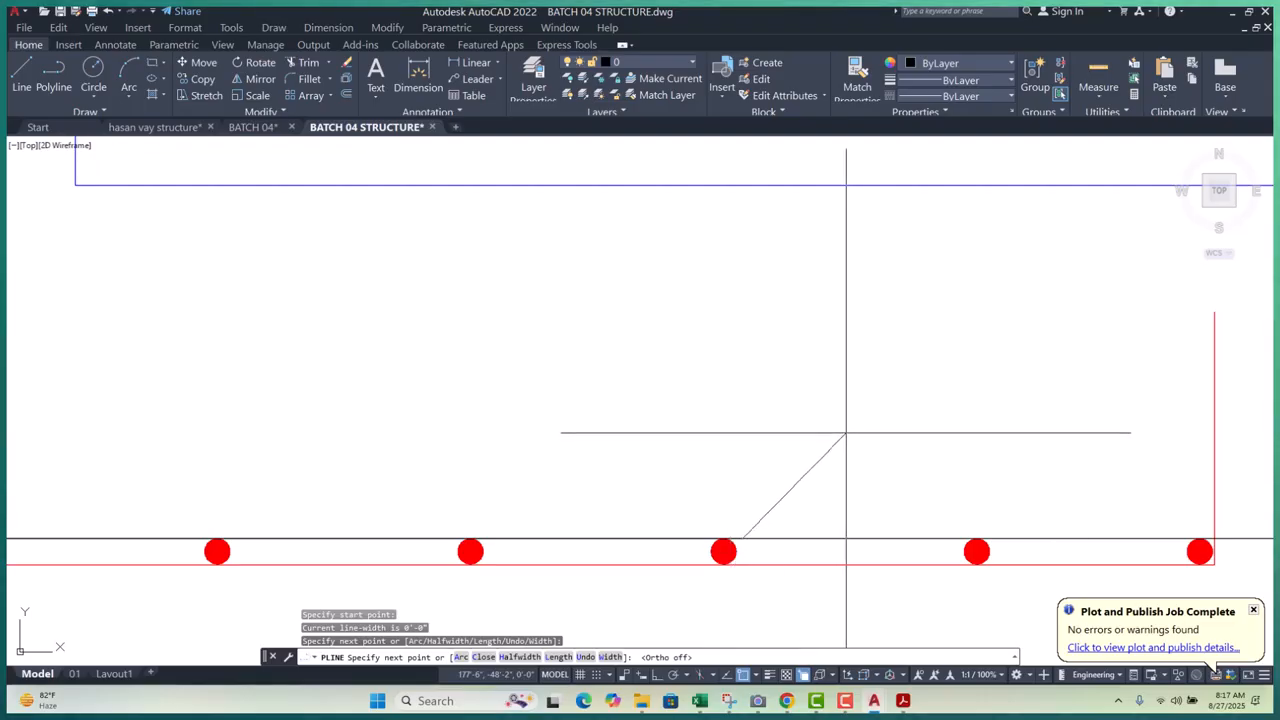
pyautogui.click(854, 417)
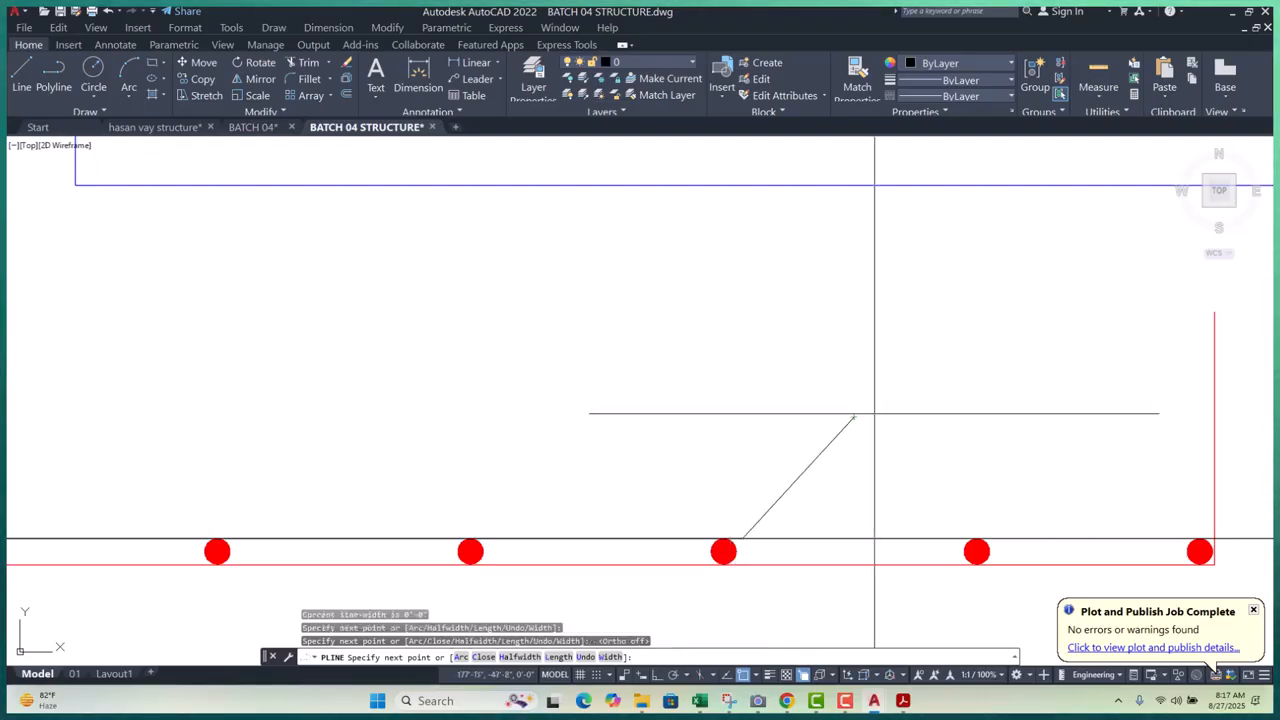
pyautogui.press('Escape')
pyautogui.scroll(-5, 897, 420)
pyautogui.scroll(5, 776, 420)
# - Draw a second polyline bar leg from the rebar dot to the line intersection
pyautogui.press('Return')
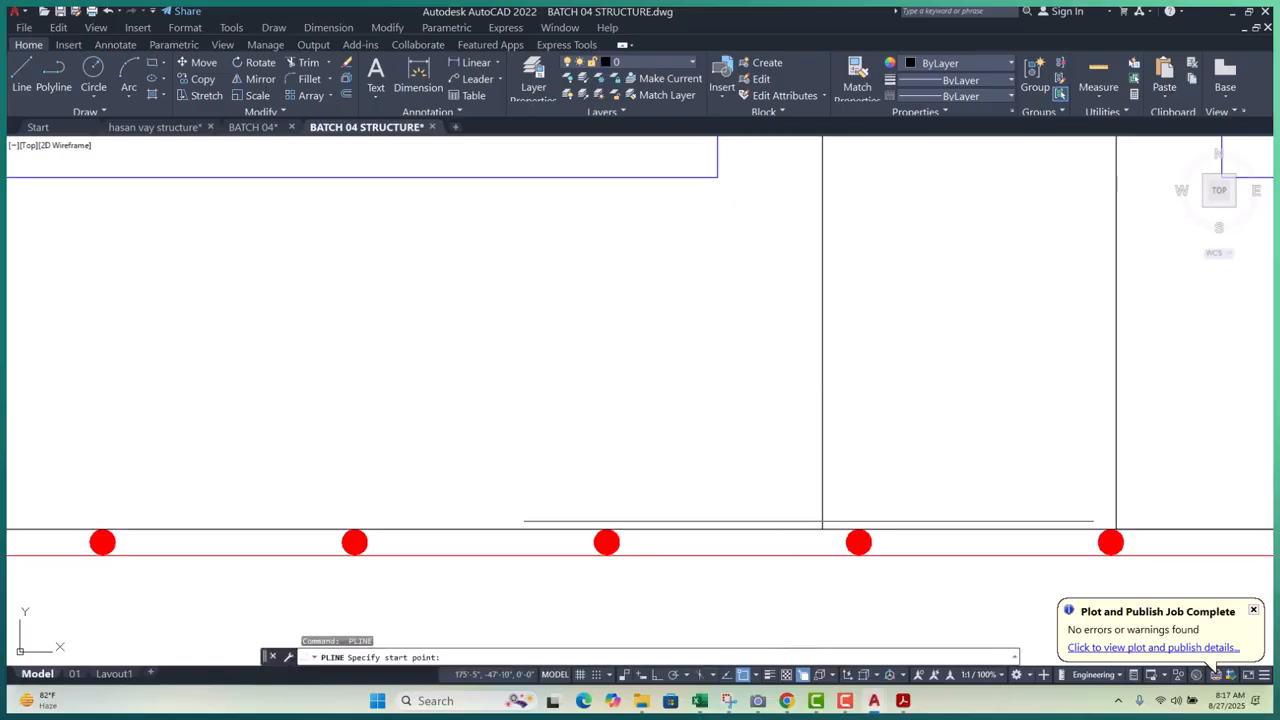
pyautogui.click(822, 529)
pyautogui.scroll(-3, 822, 529)
pyautogui.scroll(4, 530, 525)
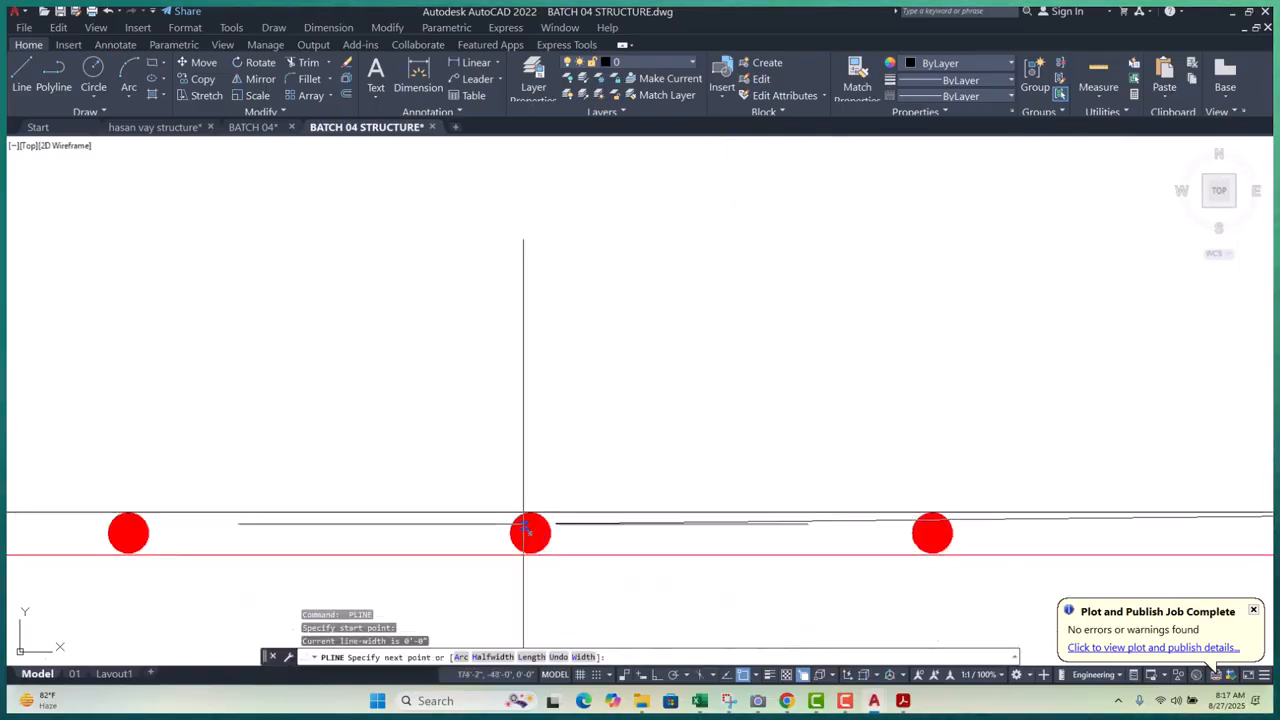
pyautogui.scroll(-8, 523, 514)
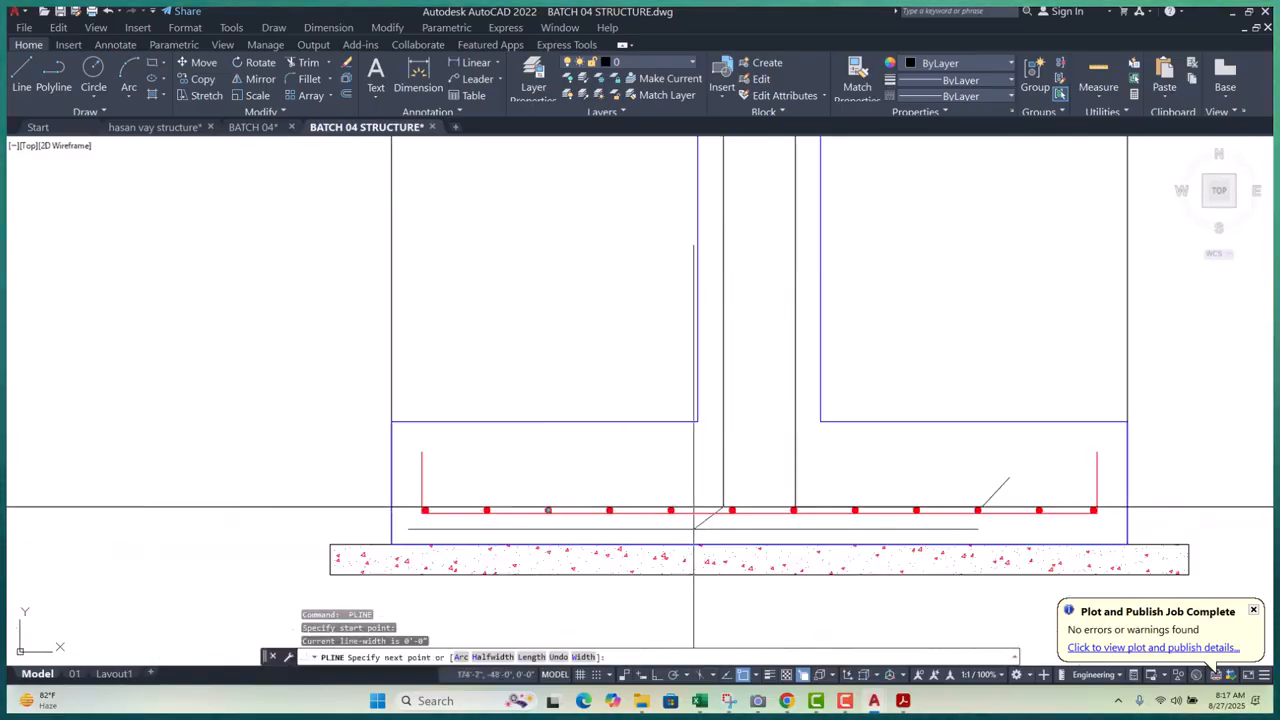
pyautogui.scroll(8, 590, 512)
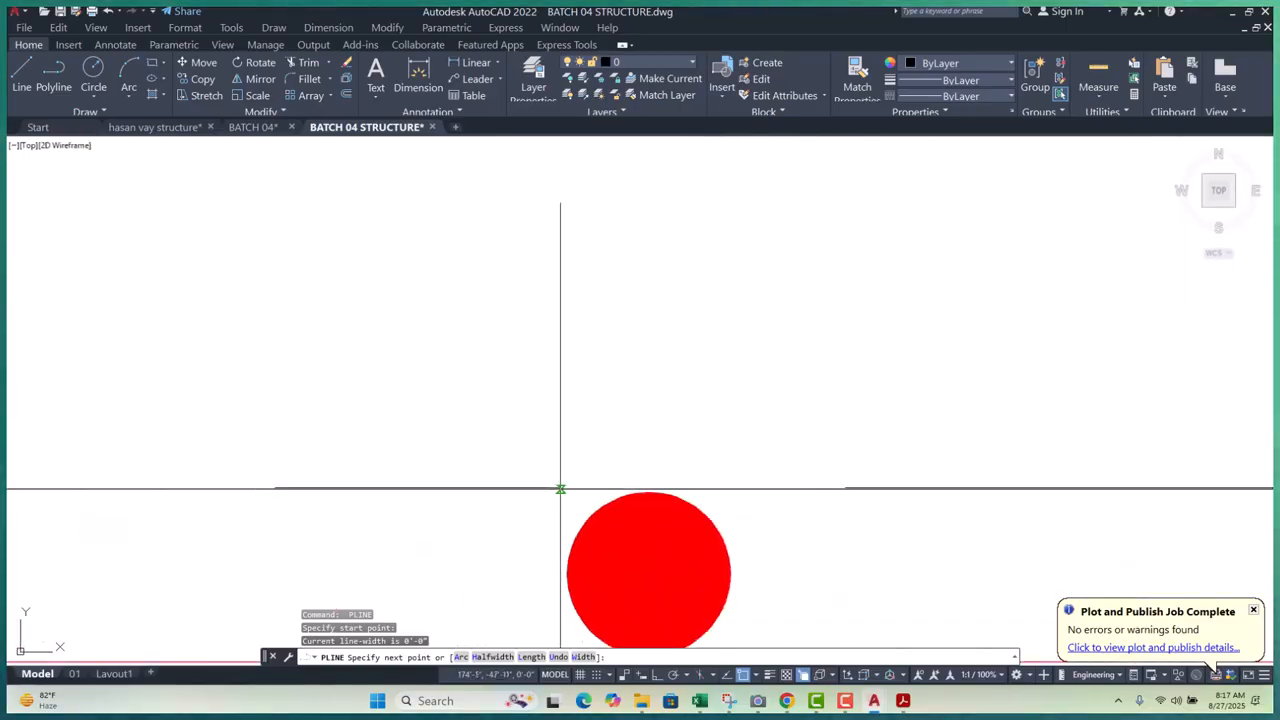
pyautogui.click(547, 473)
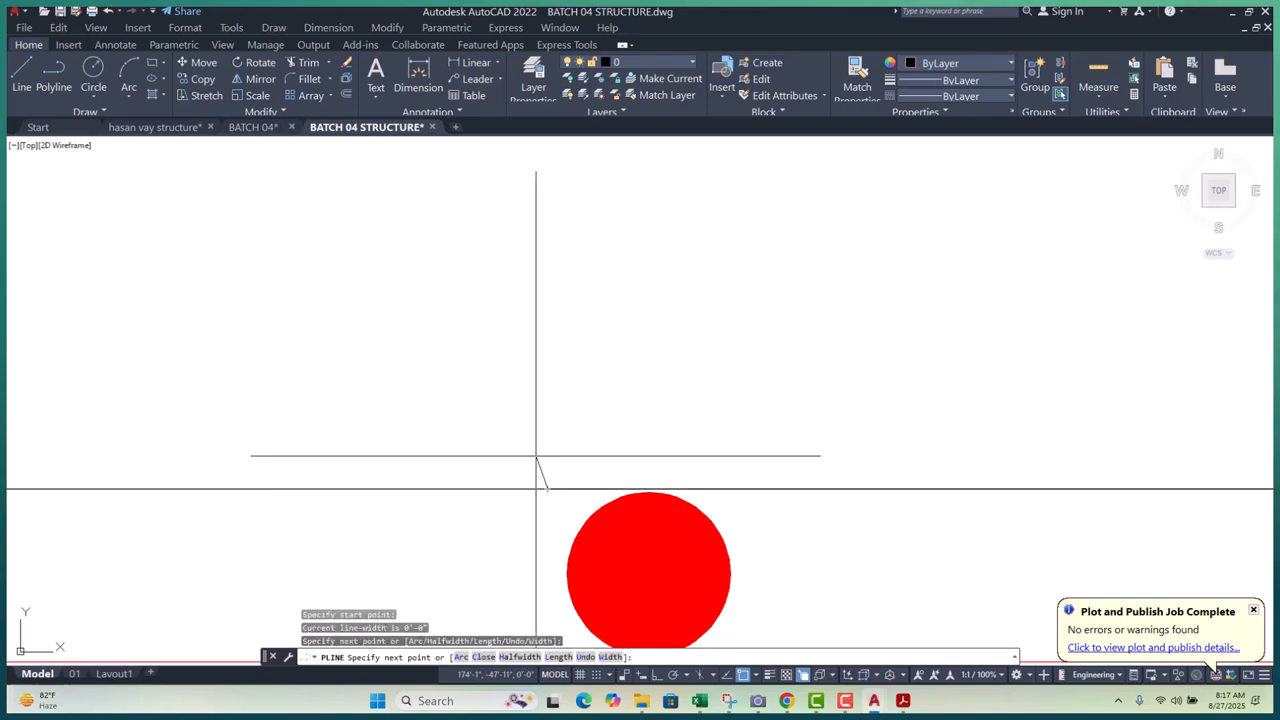
pyautogui.scroll(-5, 522, 431)
pyautogui.click(433, 308)
pyautogui.press('Return')
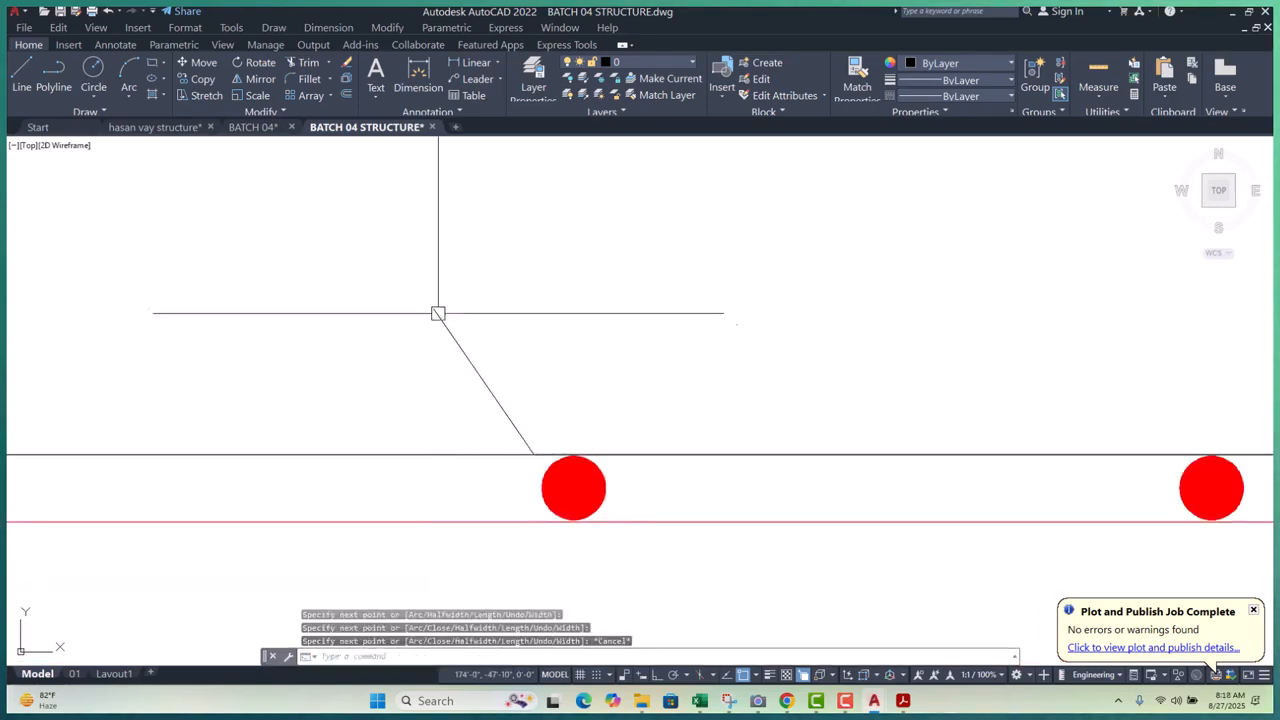
pyautogui.scroll(-6, 464, 328)
pyautogui.press('Escape')
pyautogui.press('Escape')
# - Erase the stray horizontal line and bring the left bar ends into view
pyautogui.click(132, 359)
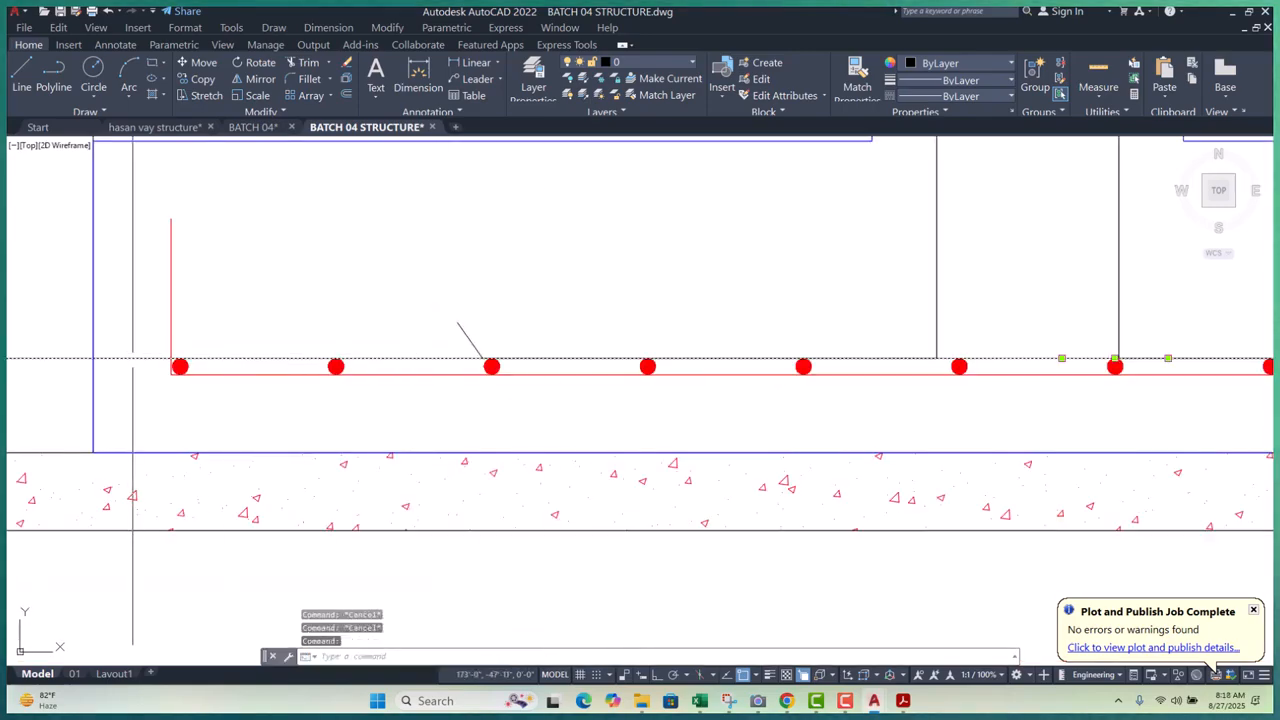
pyautogui.write('e')
pyautogui.press('Return')
pyautogui.scroll(-5, 150, 370)
pyautogui.moveTo(150, 370); pyautogui.dragTo(77, 370, button='middle')
pyautogui.scroll(3, 777, 420)
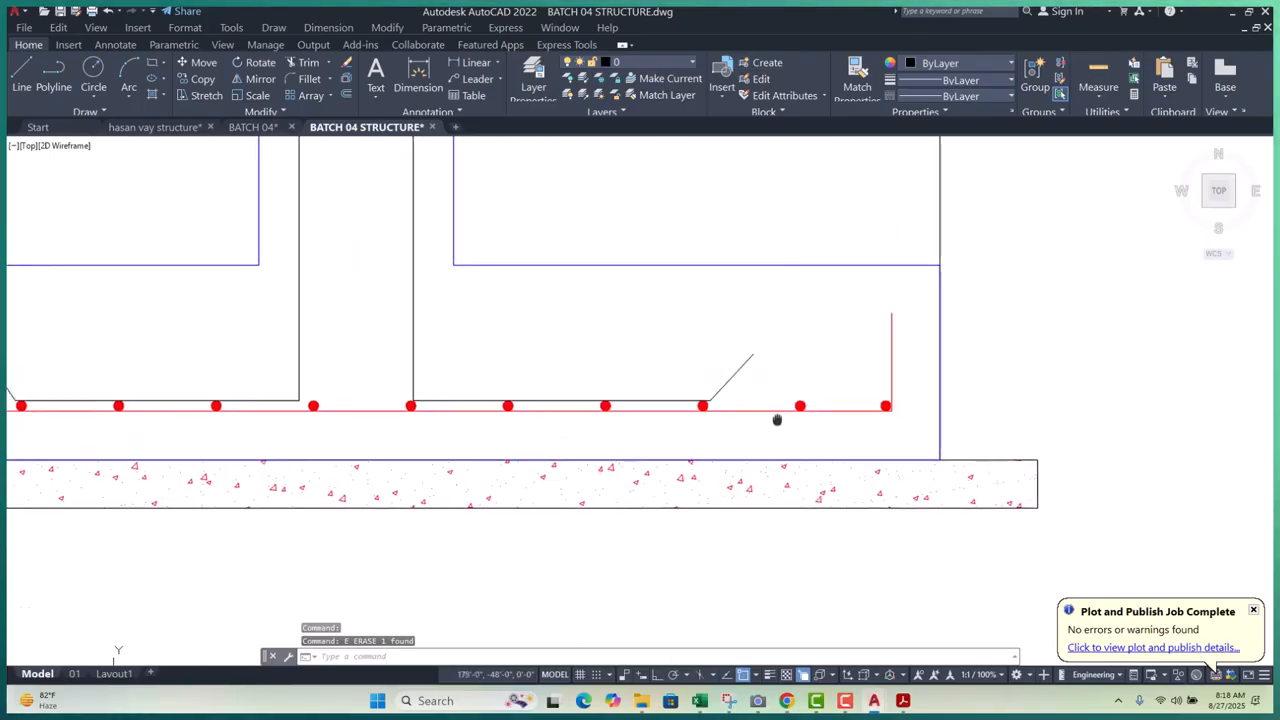
pyautogui.scroll(2, 777, 420)
pyautogui.press('Escape')
pyautogui.scroll(4, 83, 366)
pyautogui.press('Escape')
pyautogui.press('Escape')
# - JOIN the left and right column bars to their bottom legs, including the hooked leg
pyautogui.click(476, 429)
pyautogui.click(368, 370)
pyautogui.write('j')
pyautogui.press('Return')
pyautogui.scroll(-4, 663, 443)
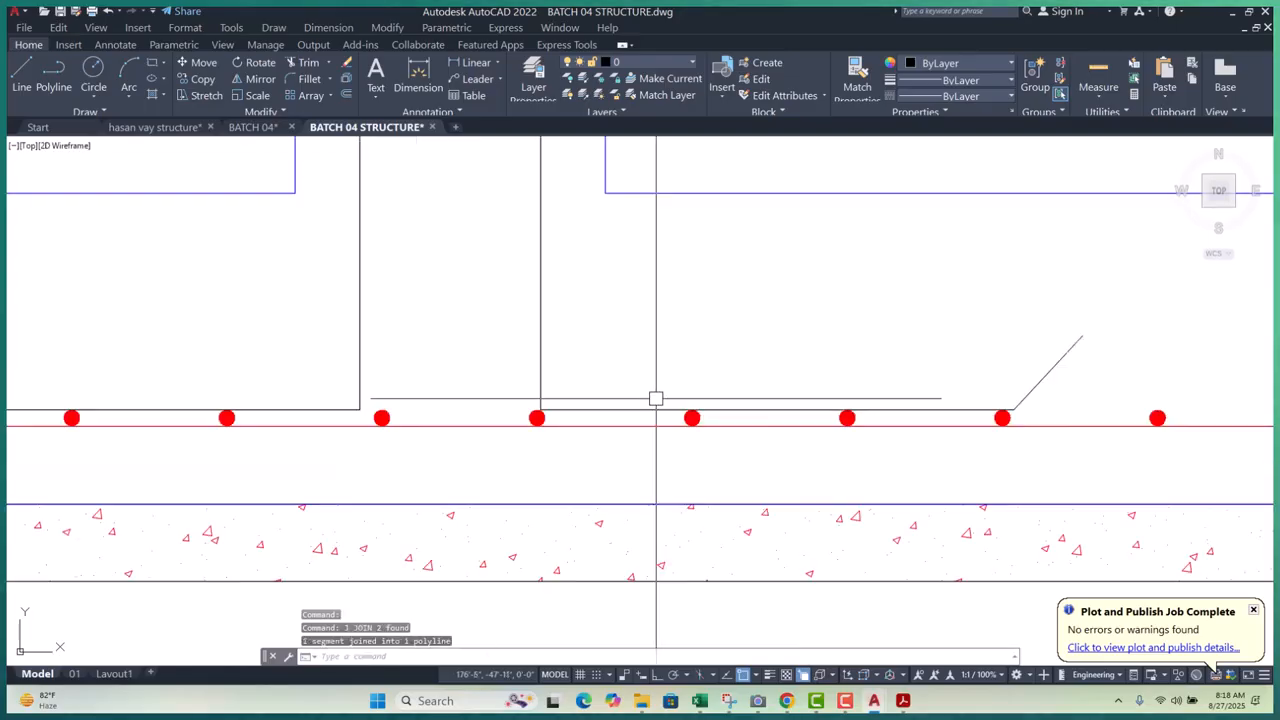
pyautogui.scroll(2, 560, 397)
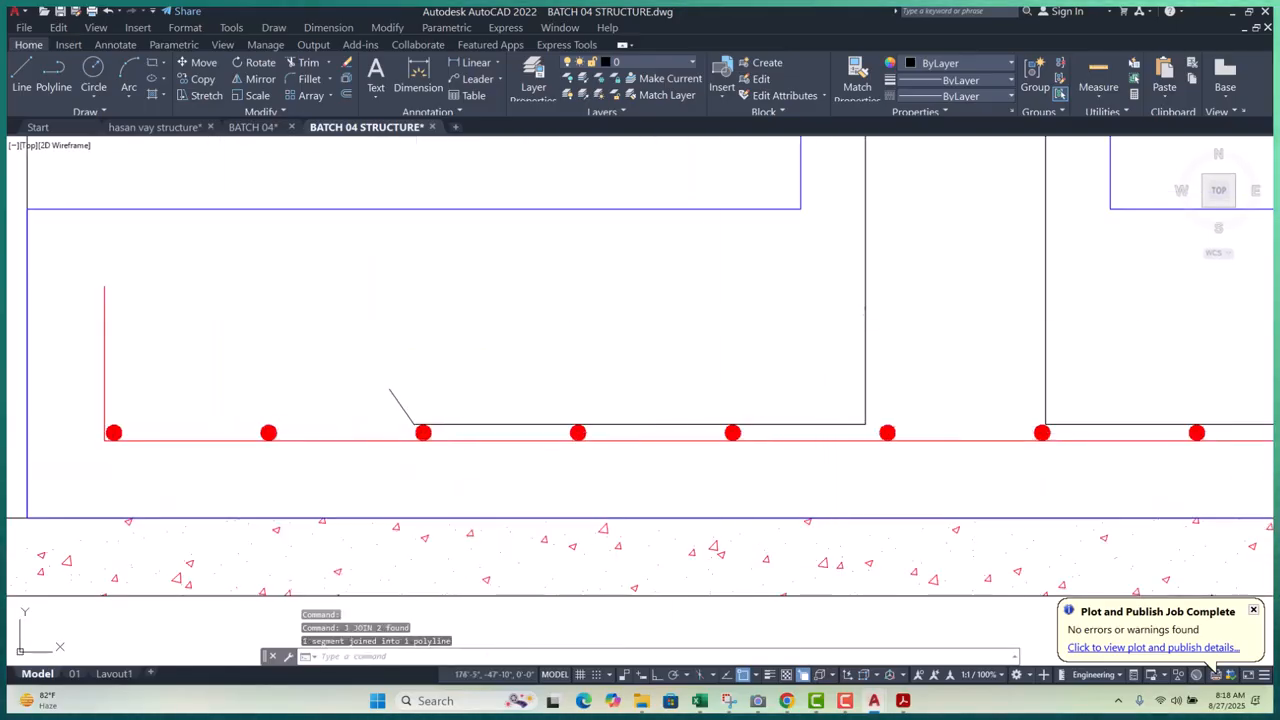
pyautogui.click(858, 318)
pyautogui.click(786, 420)
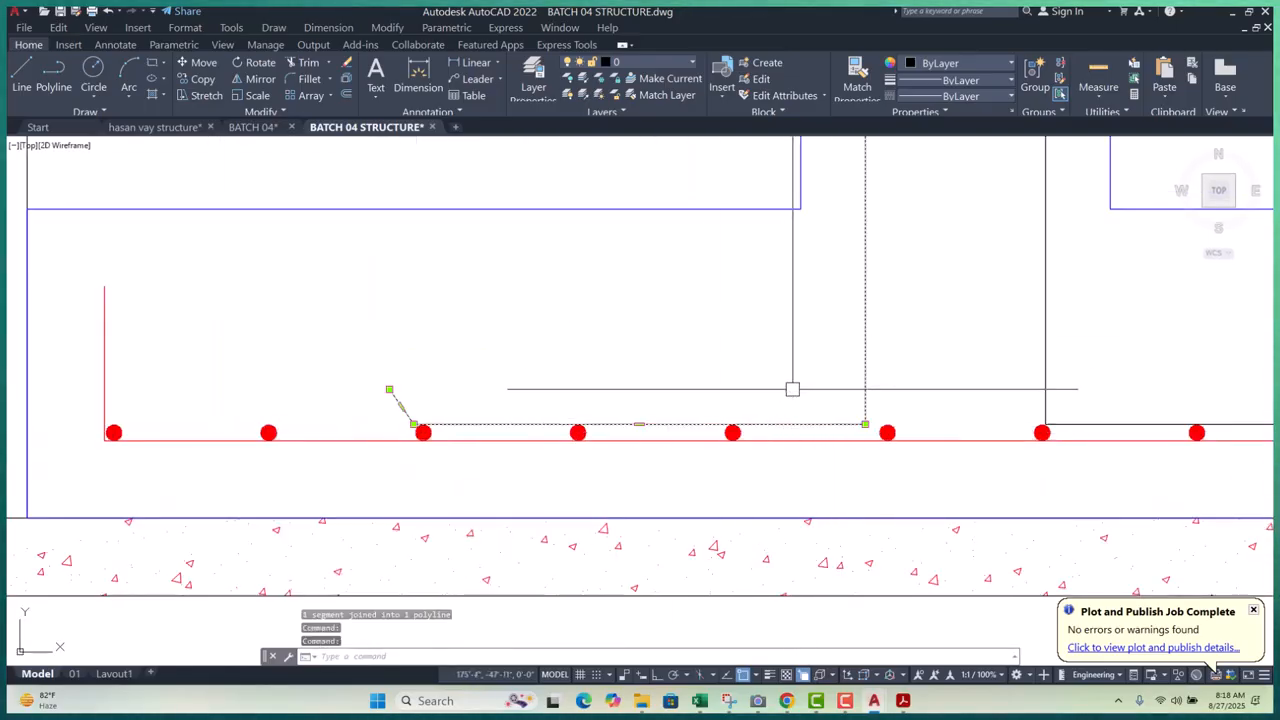
pyautogui.write('j')
pyautogui.press('Return')
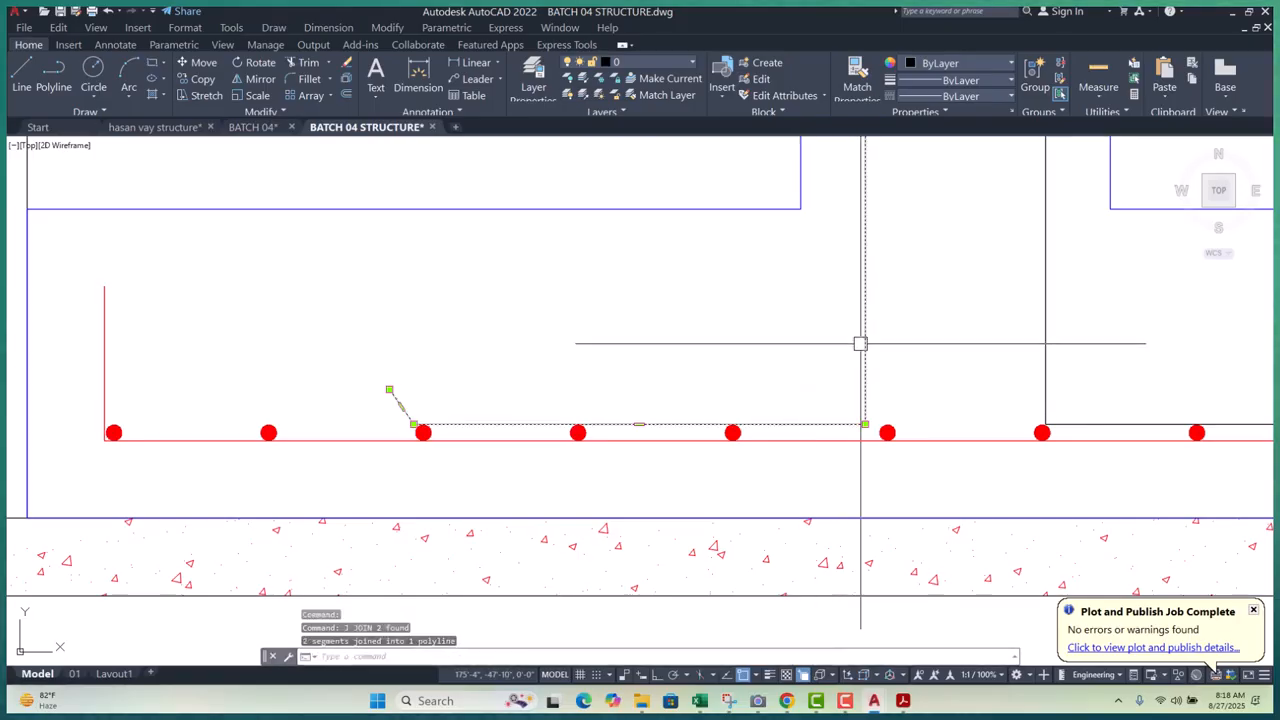
pyautogui.press('Escape')
pyautogui.press('Escape')
pyautogui.press('Escape')
pyautogui.scroll(-5, 860, 343)
pyautogui.scroll(4, 829, 503)
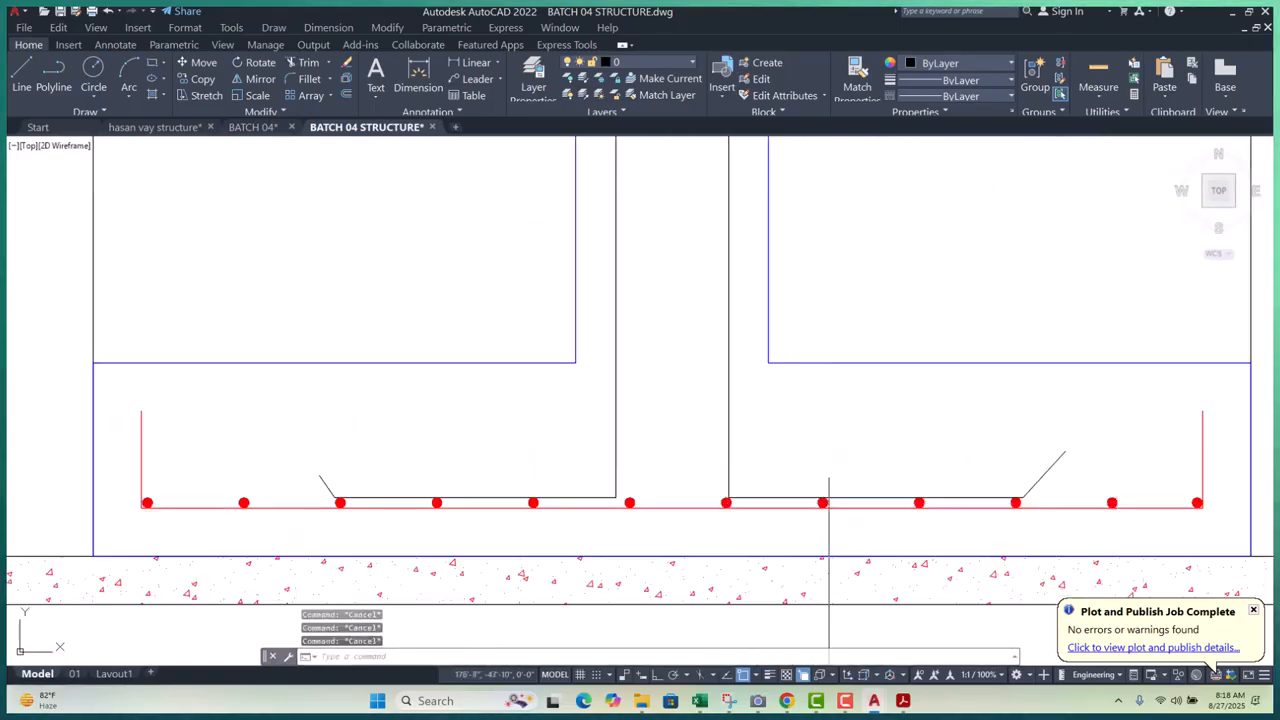
# - Match the red reinforcement line's properties onto the column bar
pyautogui.write('a')
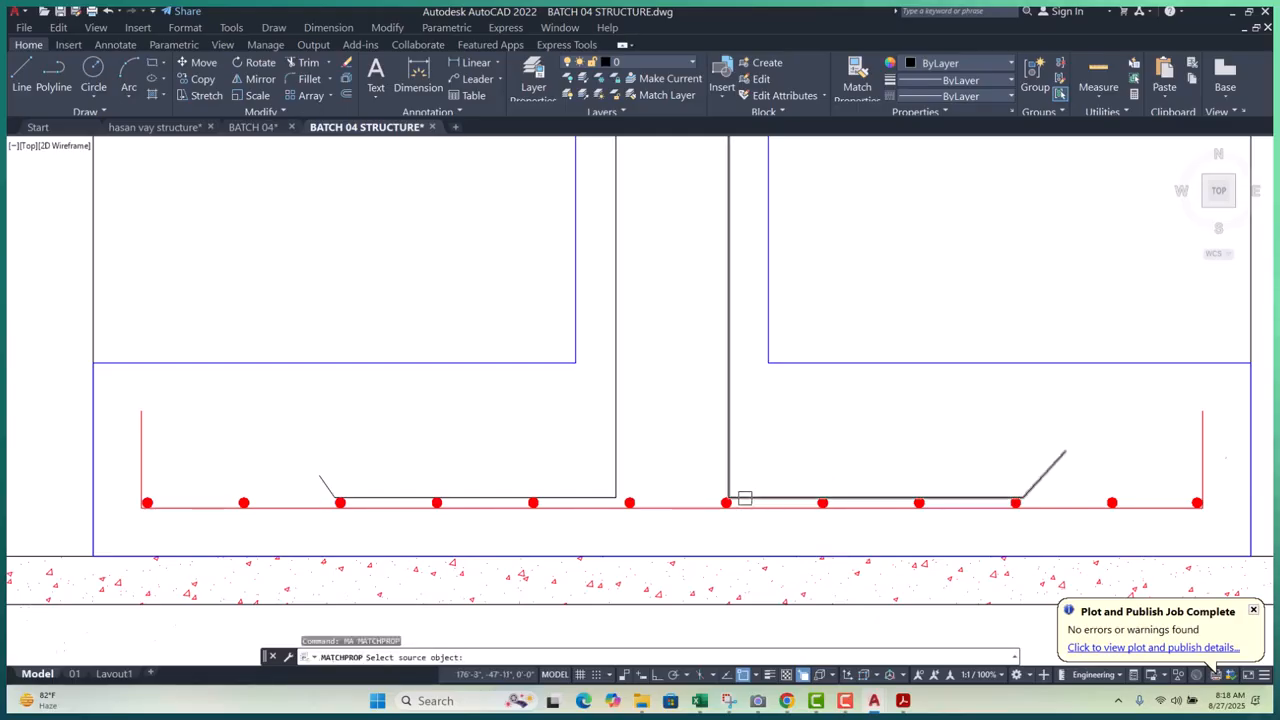
pyautogui.scroll(4, 745, 498)
pyautogui.click(762, 506)
pyautogui.scroll(-4, 785, 485)
pyautogui.scroll(1, 650, 475)
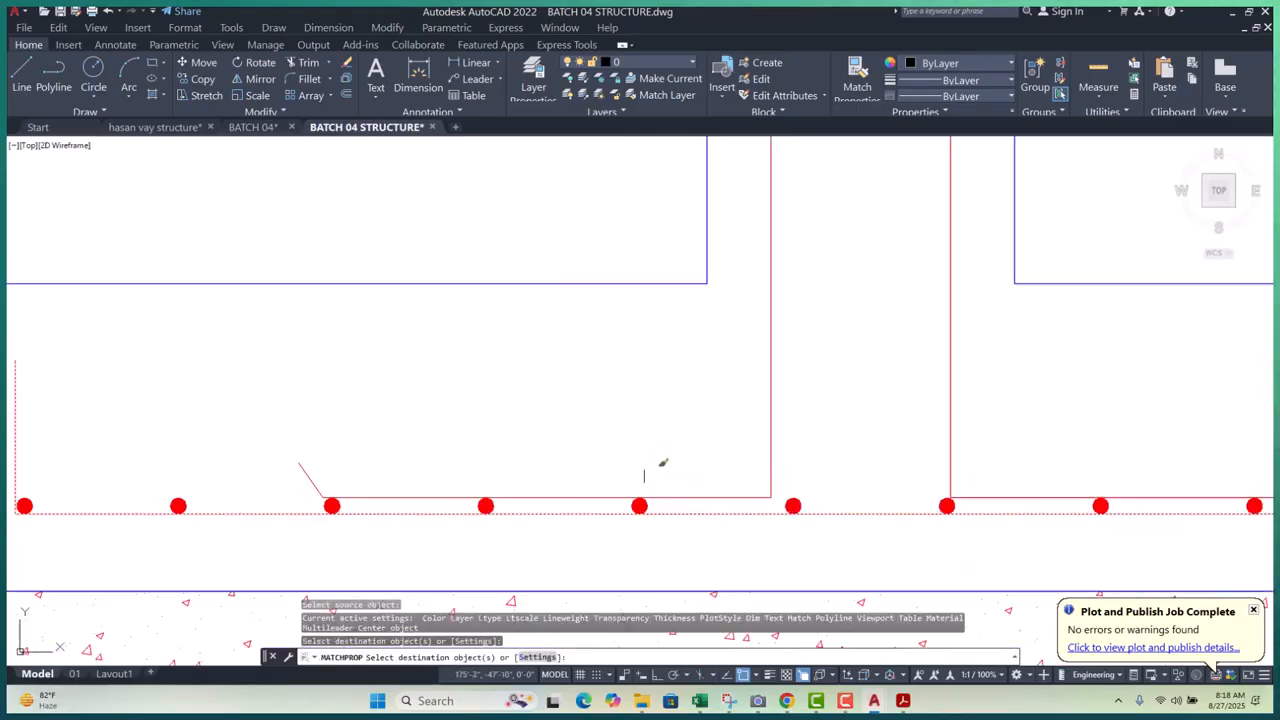
pyautogui.click(697, 500)
pyautogui.press('Escape')
pyautogui.press('Escape')
pyautogui.scroll(-5, 725, 440)
pyautogui.moveTo(864, 477); pyautogui.dragTo(893, 551, button='middle')
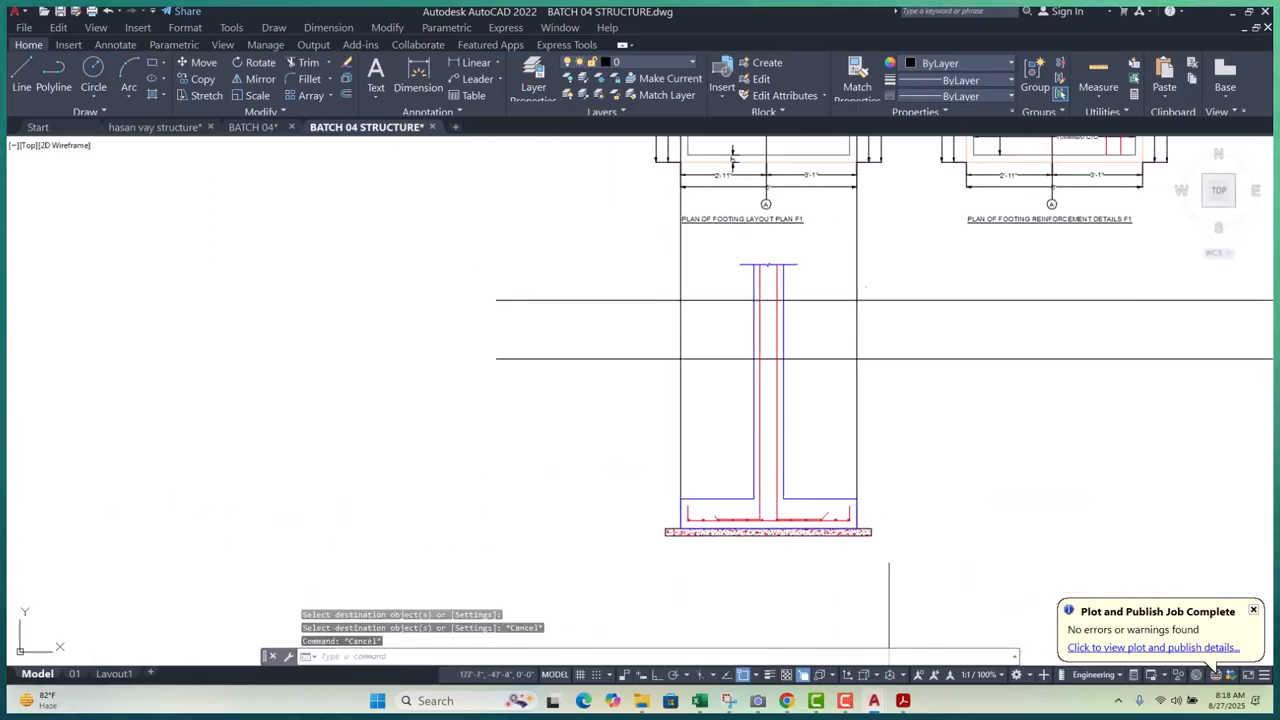
pyautogui.scroll(3, 880, 550)
pyautogui.scroll(4, 640, 430)
pyautogui.scroll(-3, 642, 422)
pyautogui.moveTo(706, 406); pyautogui.dragTo(709, 477, button='middle')
pyautogui.scroll(-2, 709, 477)
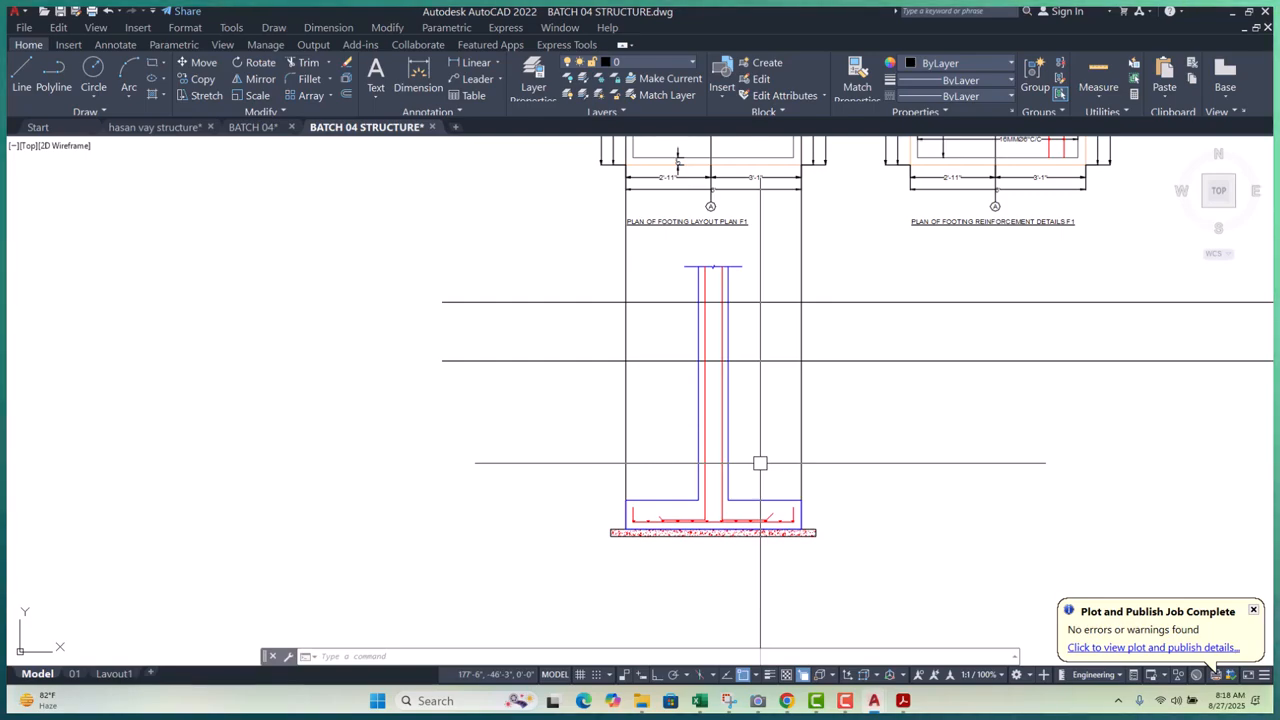
pyautogui.scroll(2, 645, 348)
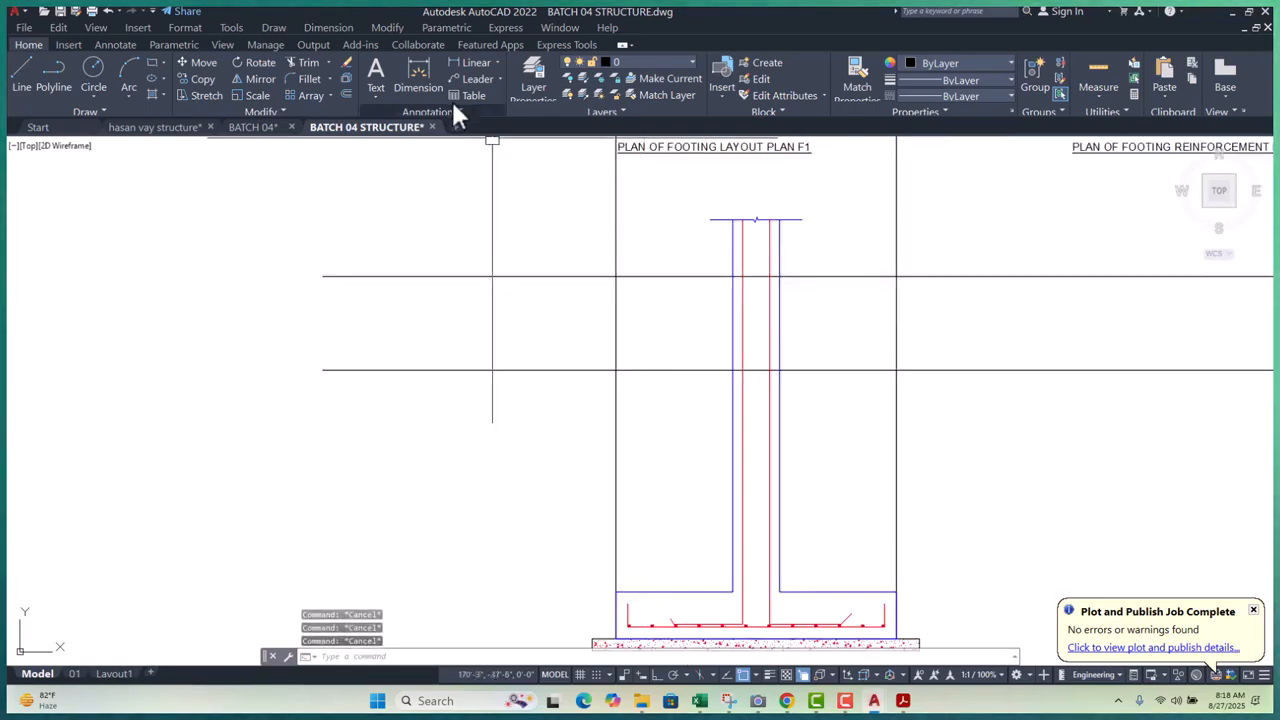
pyautogui.click(467, 64)
pyautogui.click(686, 371)
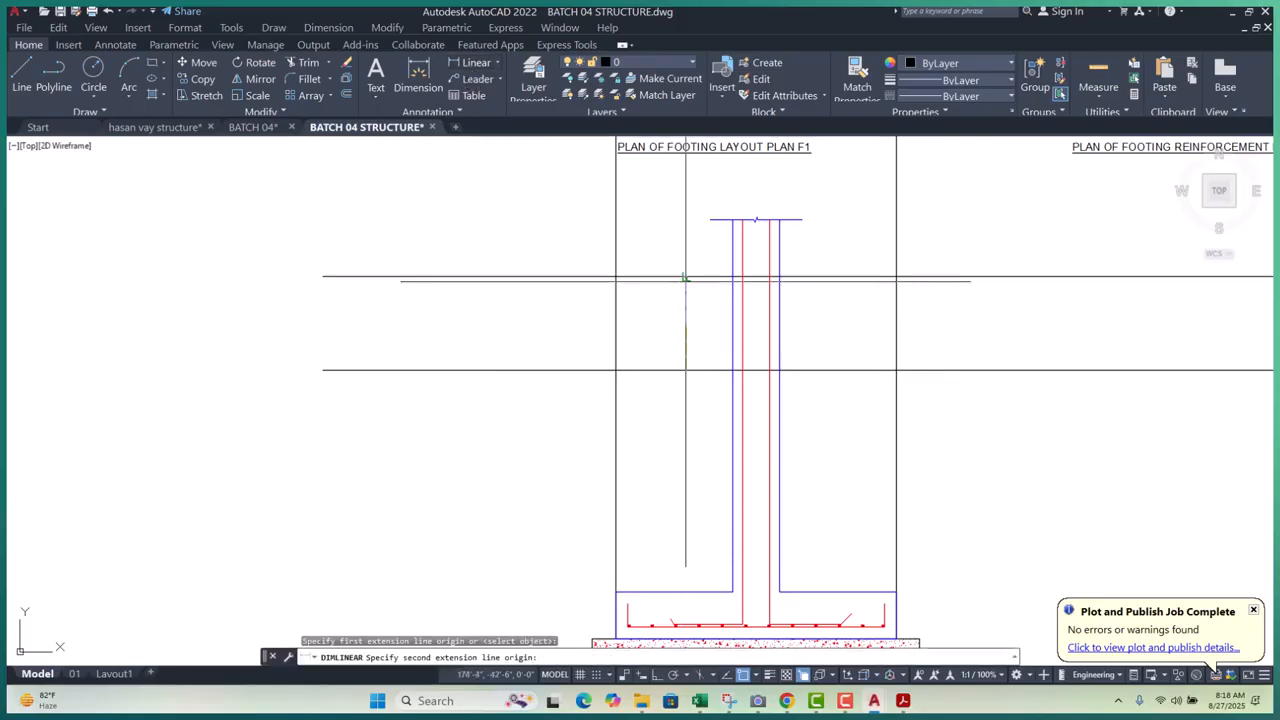
pyautogui.click(686, 278)
pyautogui.press('Escape')
pyautogui.press('Escape')
pyautogui.scroll(2, 664, 326)
pyautogui.scroll(-2, 666, 340)
pyautogui.scroll(6, 694, 323)
pyautogui.scroll(-4, 743, 403)
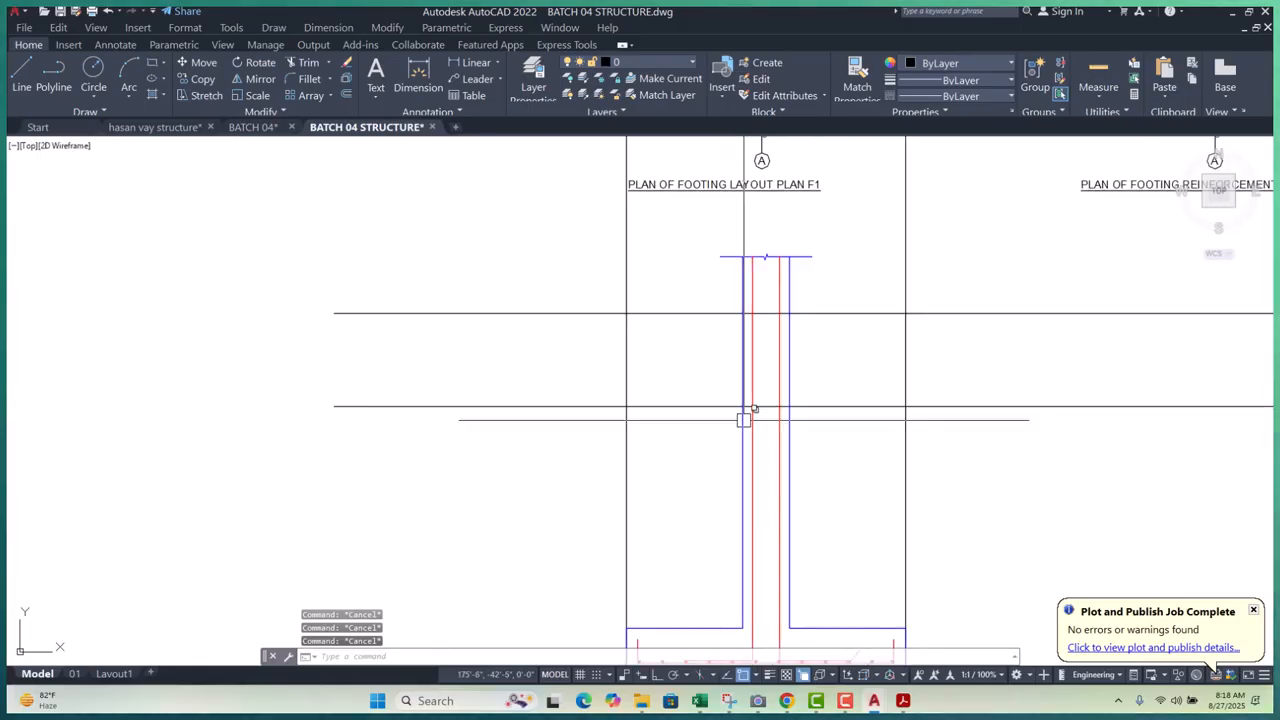
pyautogui.scroll(2, 731, 370)
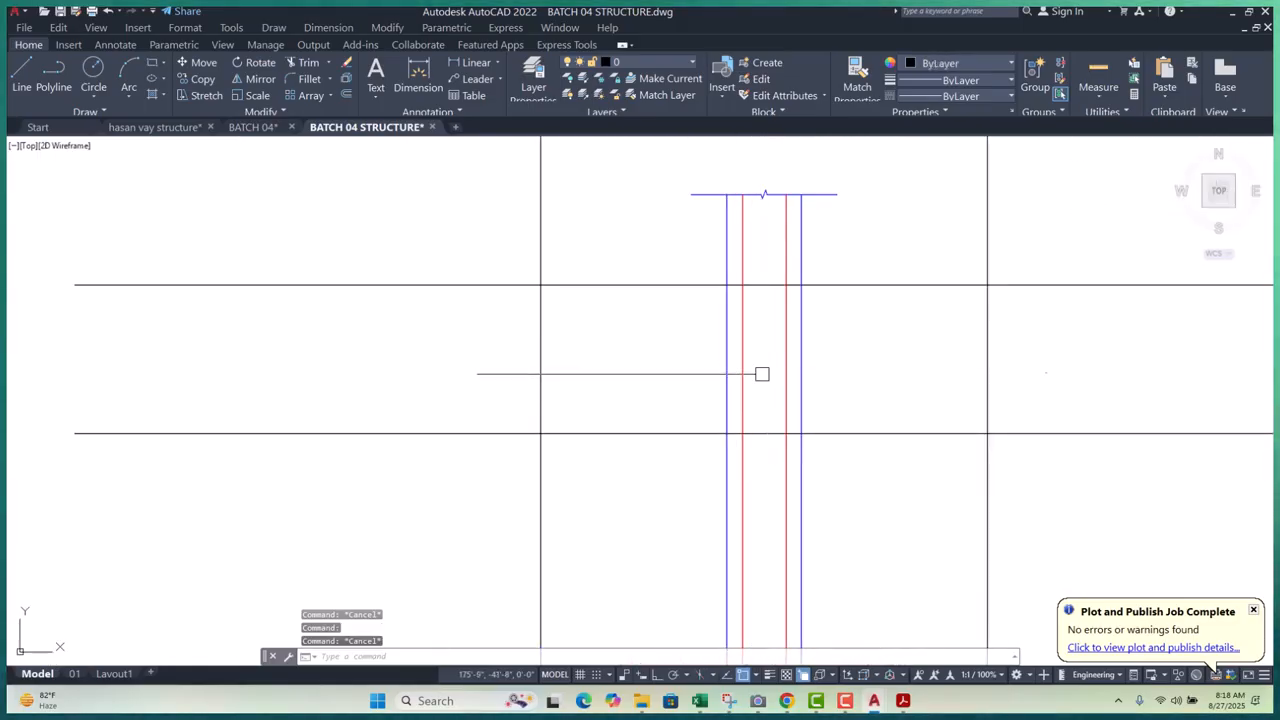
# - Start a polyline from the column's top corner, then cancel it without keeping it
pyautogui.write('pl')
pyautogui.press('Return')
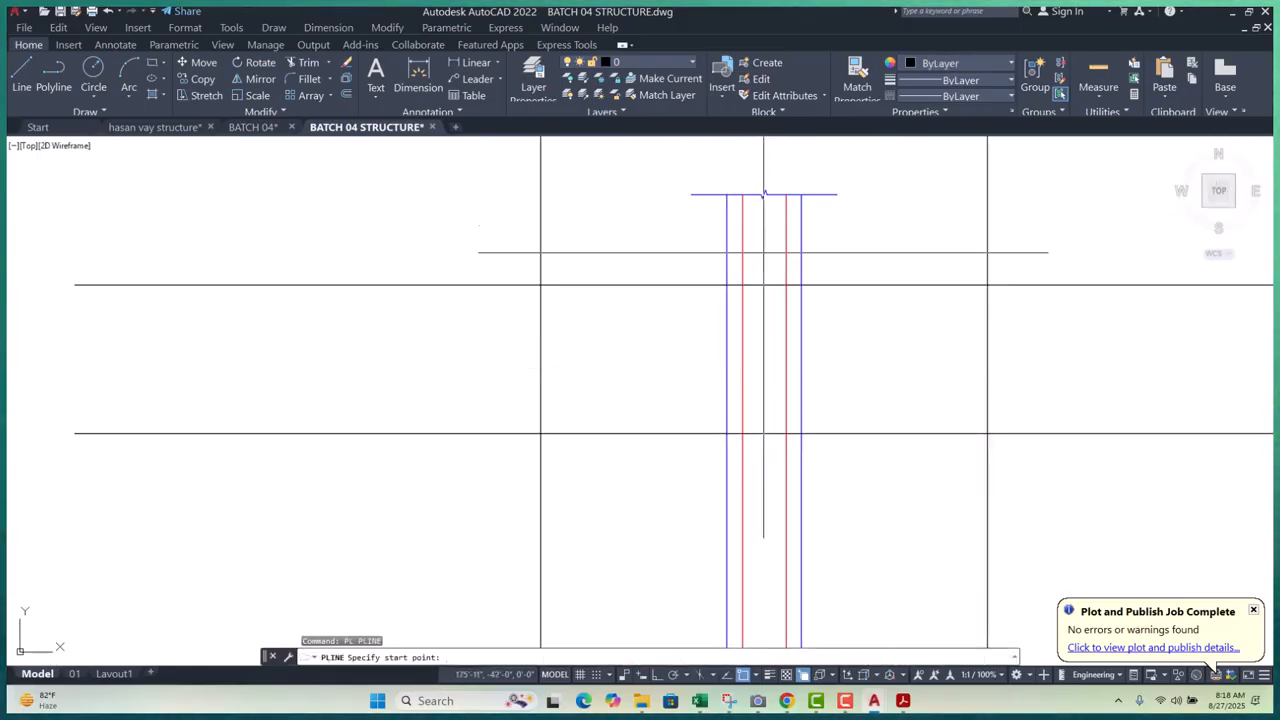
pyautogui.scroll(6, 740, 200)
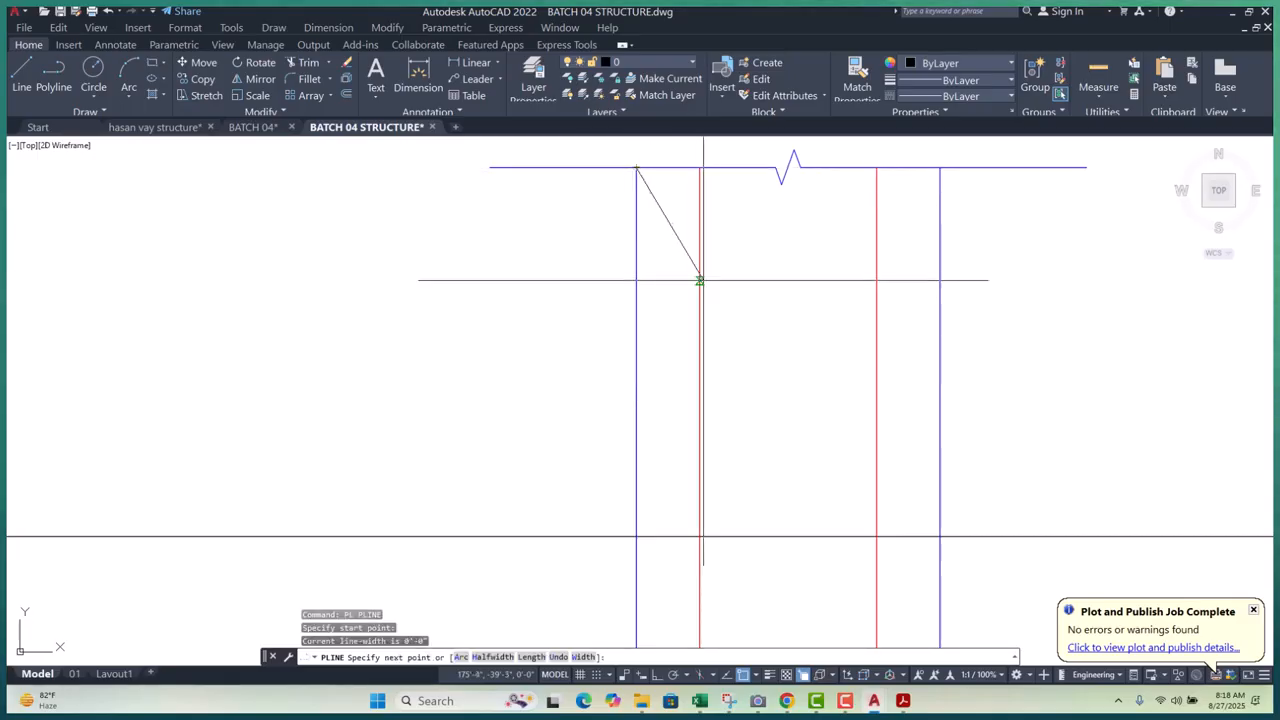
pyautogui.scroll(-3, 700, 274)
pyautogui.press('Escape')
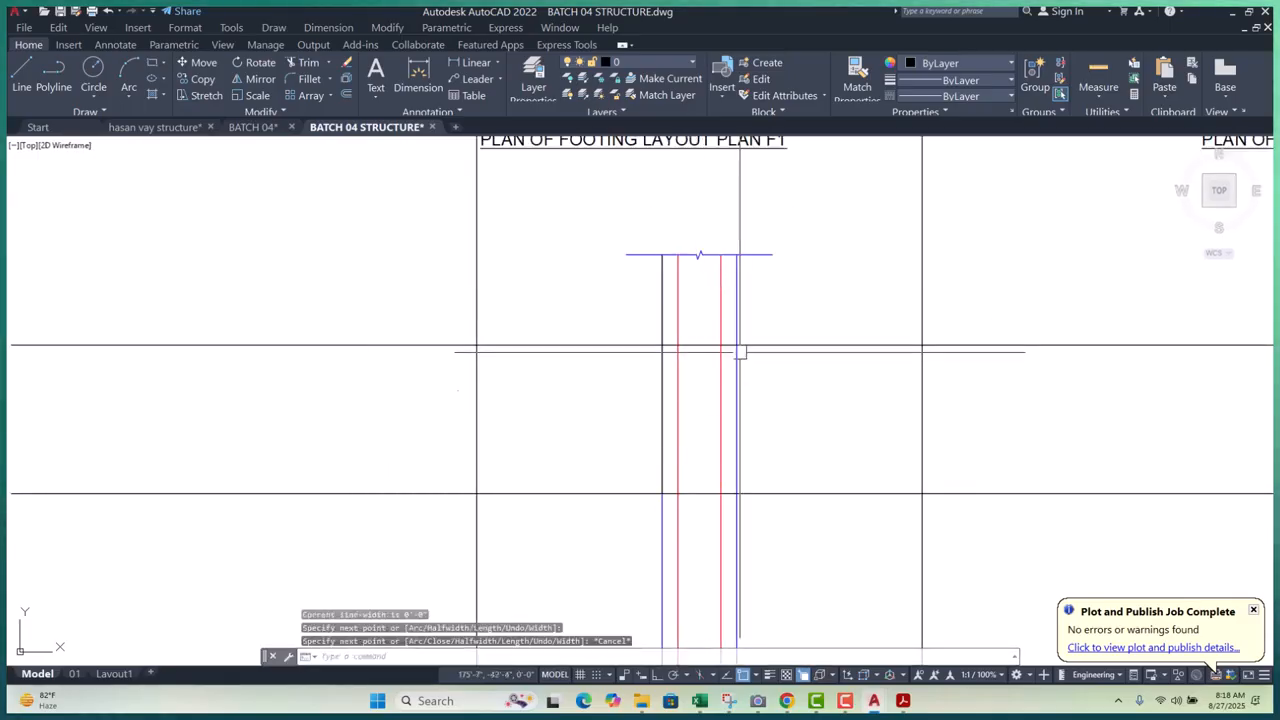
pyautogui.press('Return')
pyautogui.scroll(4, 722, 247)
pyautogui.click(722, 236)
pyautogui.scroll(-4, 722, 236)
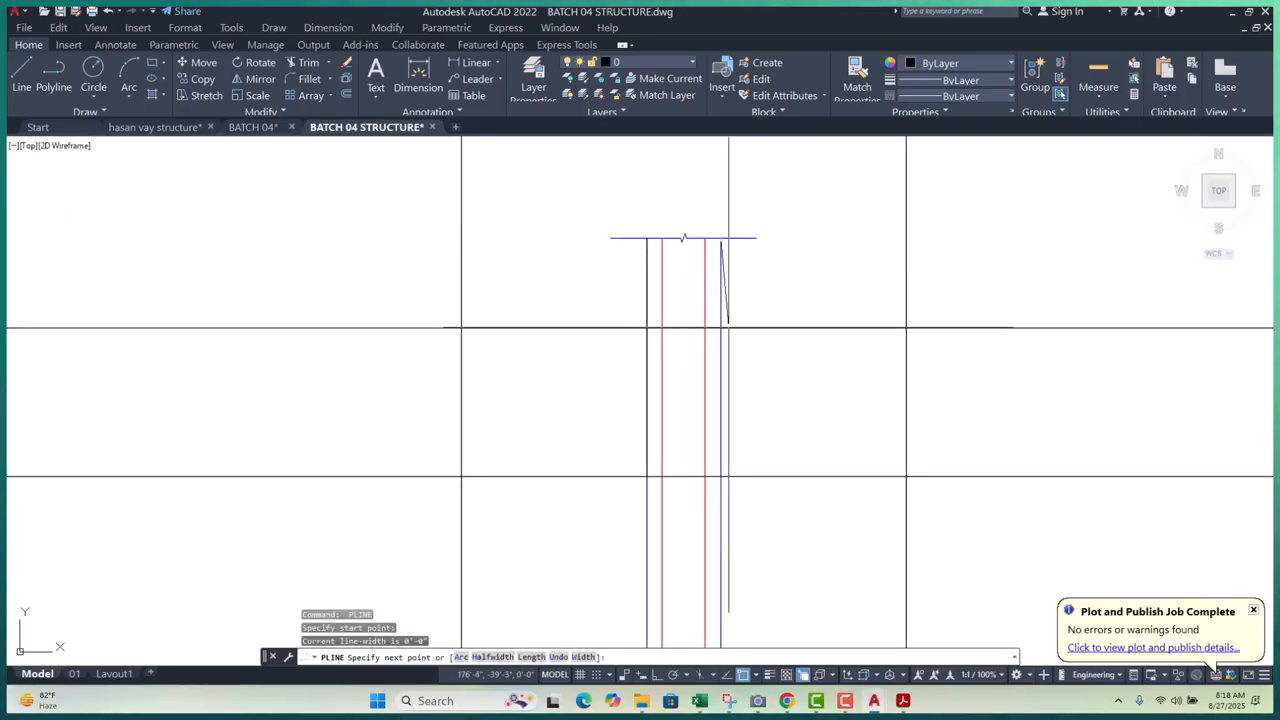
pyautogui.click(720, 474)
pyautogui.press('Escape')
pyautogui.press('Escape')
pyautogui.press('Escape')
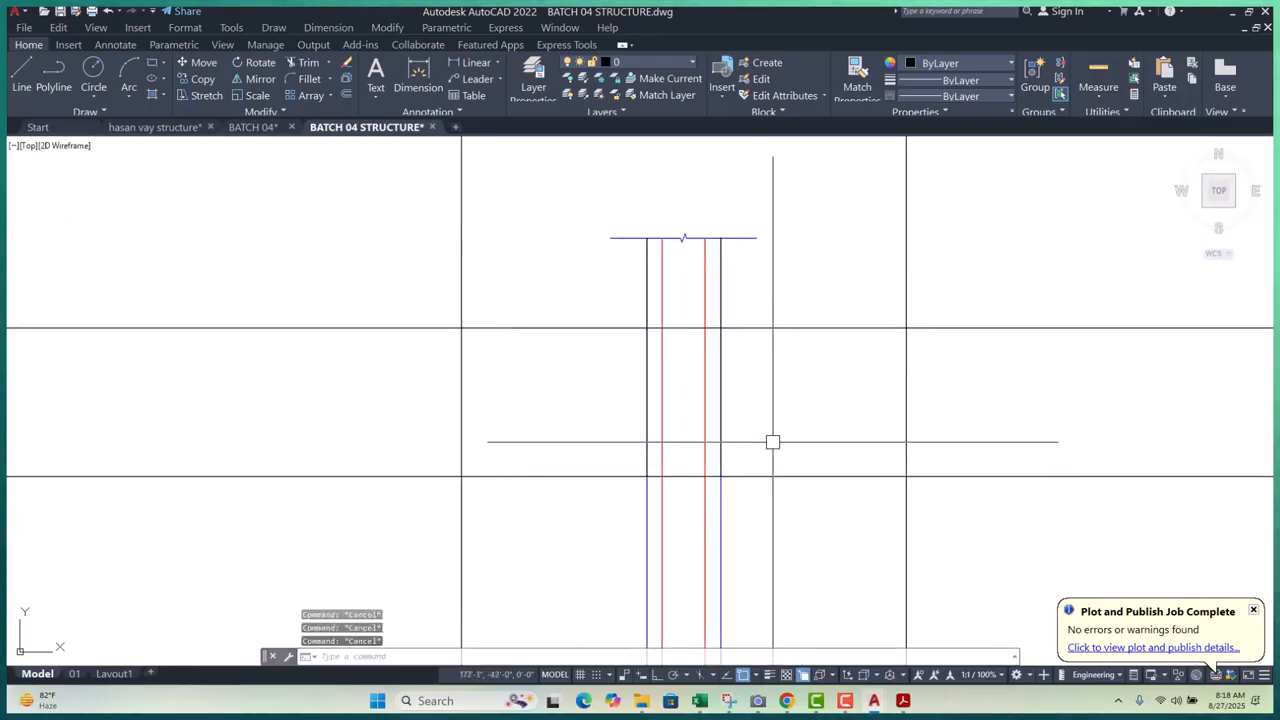
# - Hide the video call window and restart the OFFSET command
pyautogui.write('o')
pyautogui.press('Return')
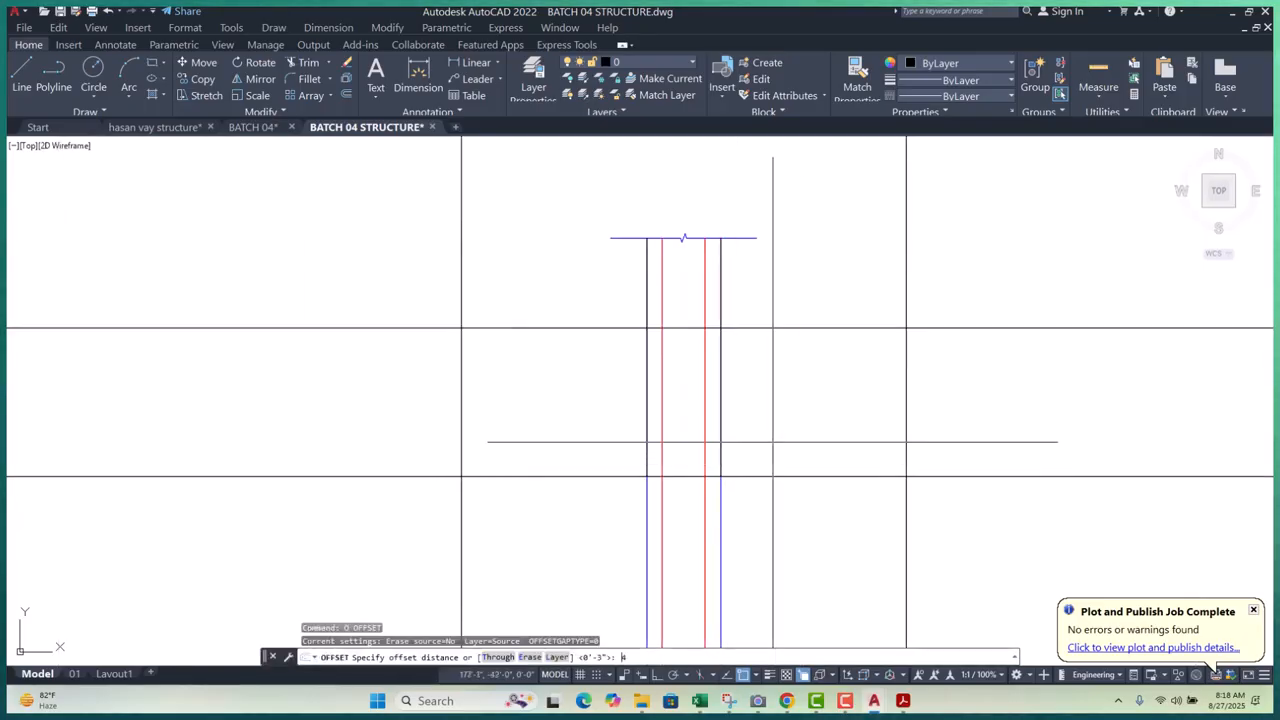
pyautogui.press('Escape')
pyautogui.press('Escape')
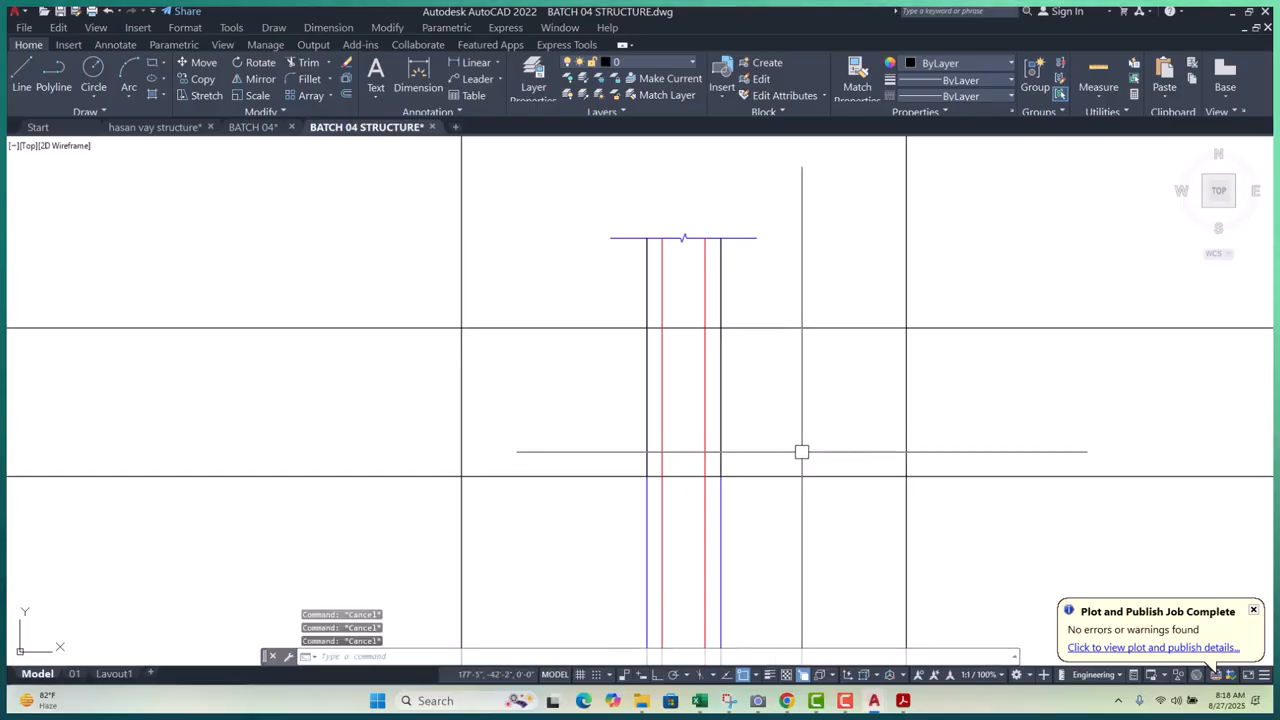
pyautogui.moveTo(789, 703)
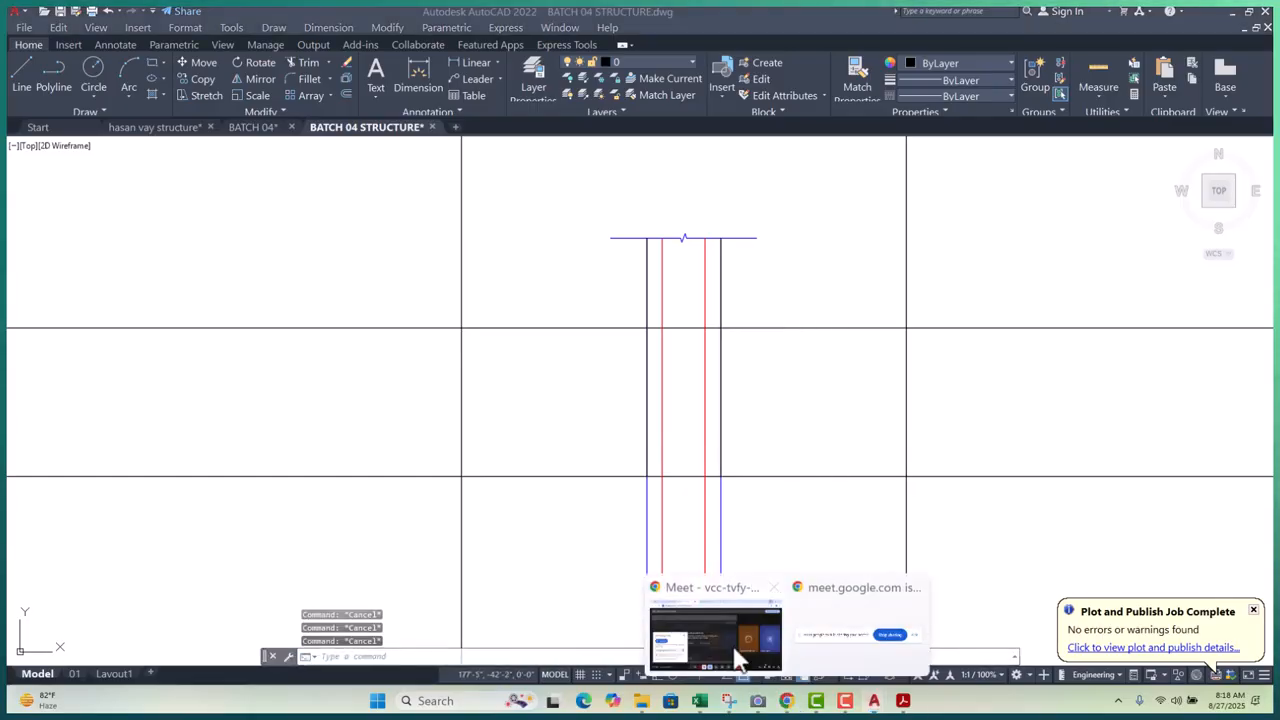
pyautogui.click(729, 640)
pyautogui.click(1167, 21)
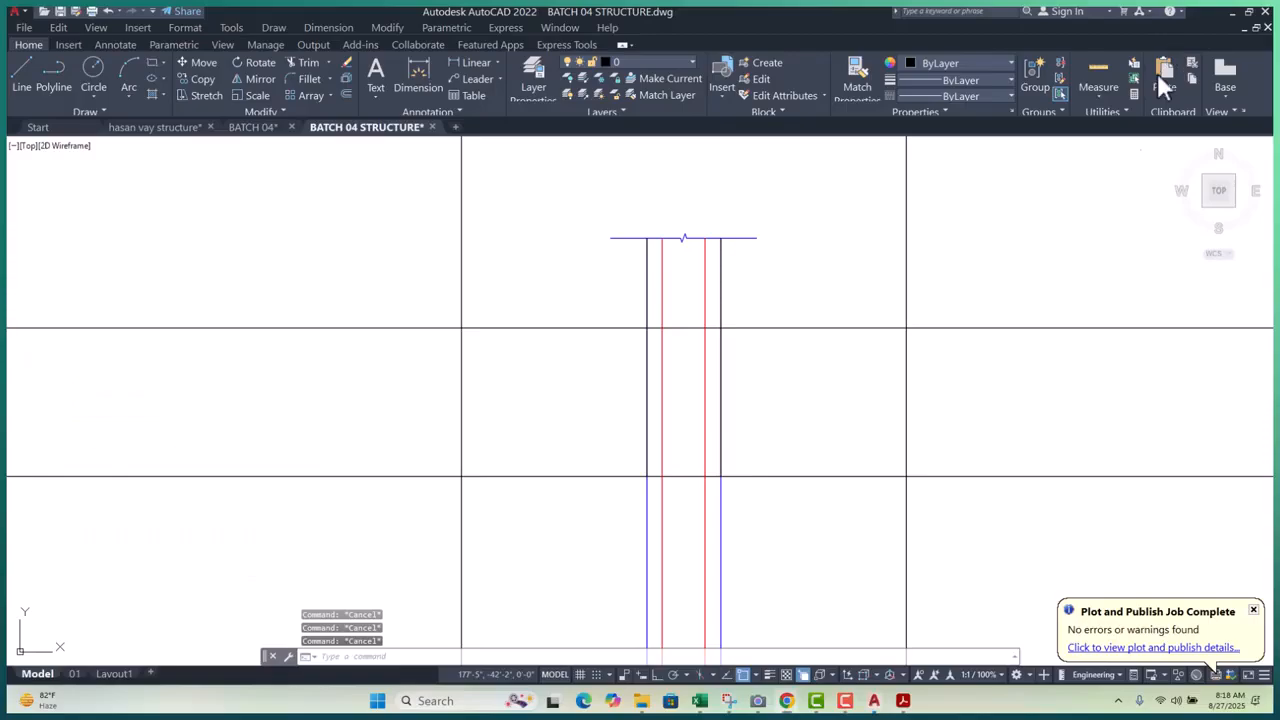
pyautogui.write('o')
pyautogui.press('Return')
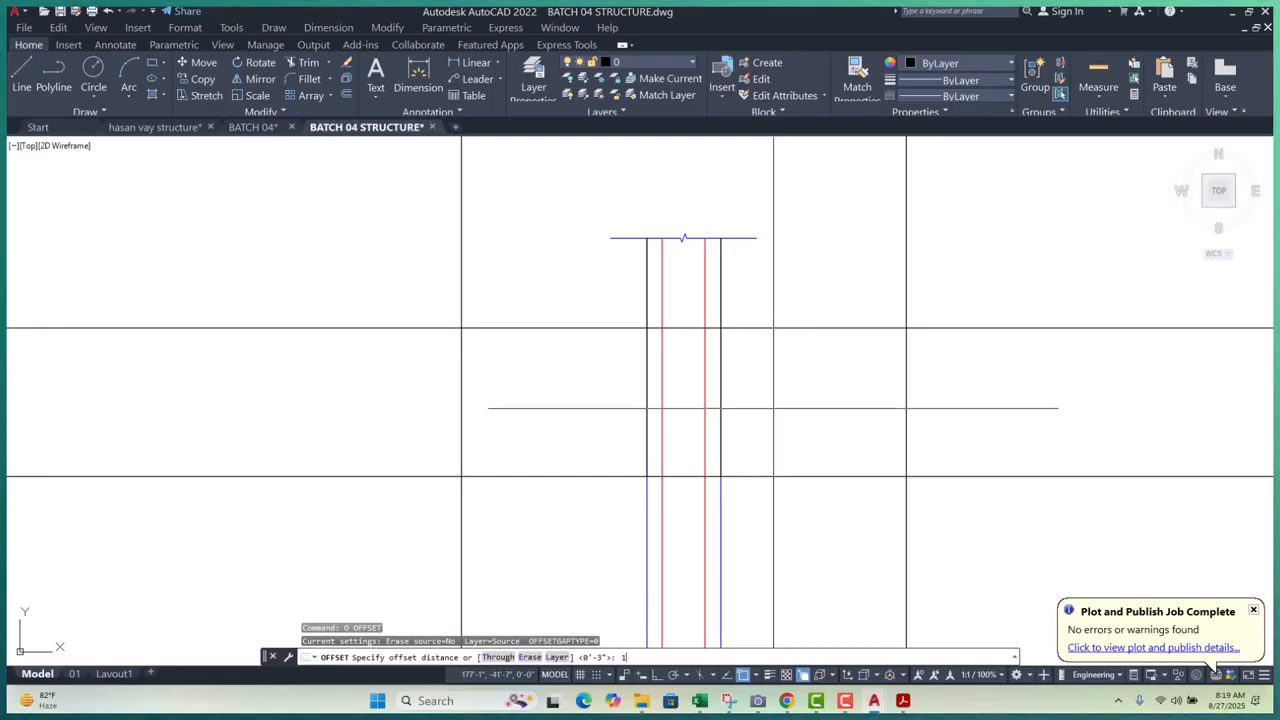
# - Offset both vertical column faces 1.5 toward the inside of the column
pyautogui.write('1.5')
pyautogui.press('Return')
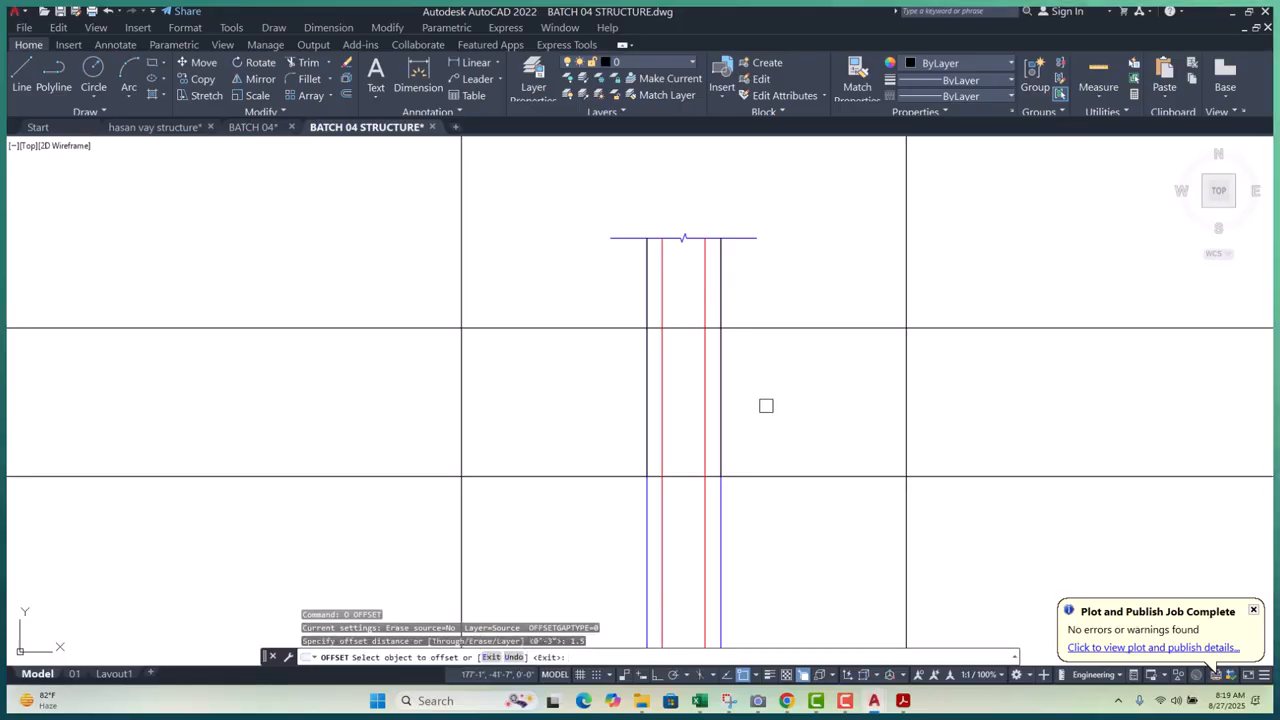
pyautogui.scroll(6, 651, 363)
pyautogui.click(822, 360)
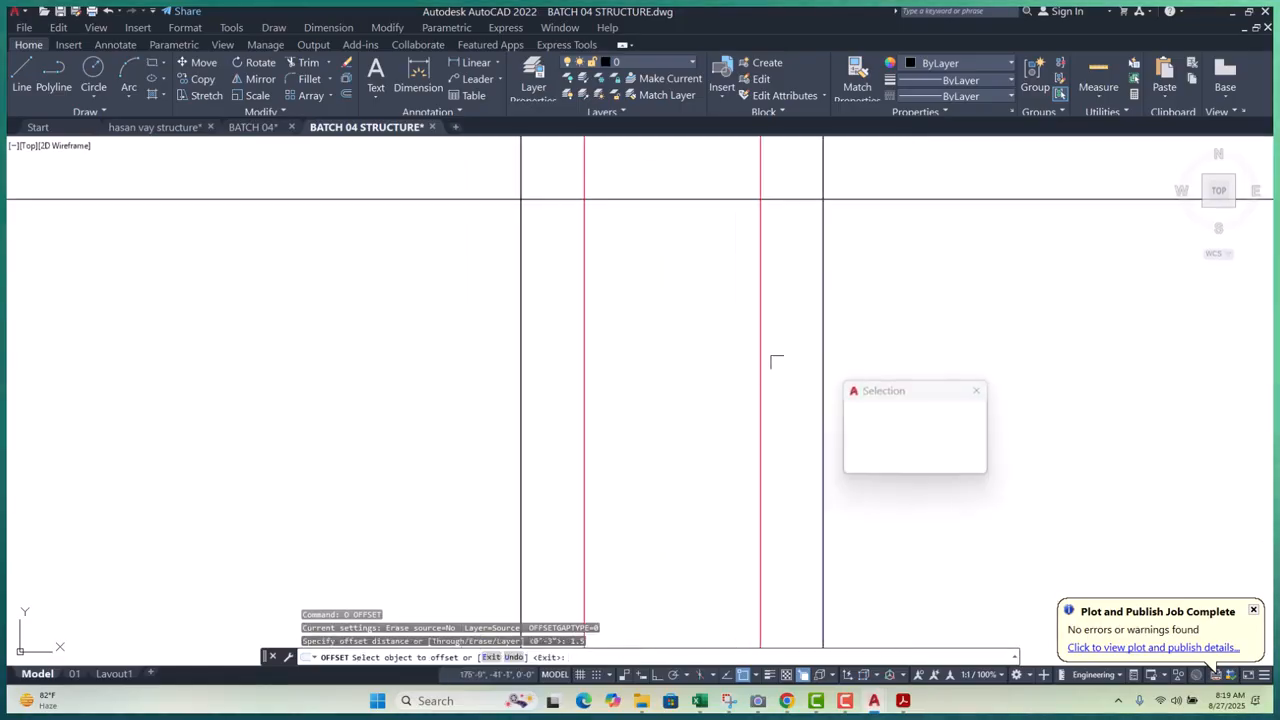
pyautogui.click(777, 360)
pyautogui.click(519, 367)
pyautogui.click(569, 369)
pyautogui.scroll(-6, 711, 376)
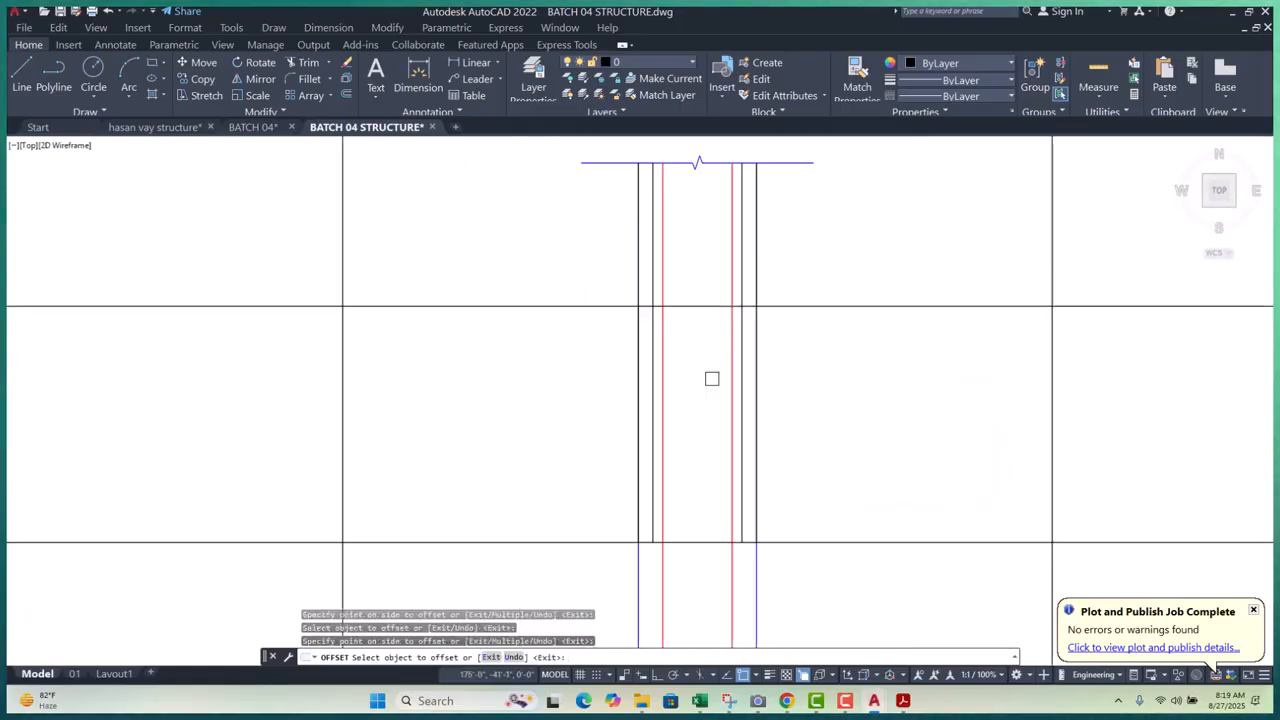
pyautogui.press('Escape')
pyautogui.press('Escape')
pyautogui.press('Escape')
pyautogui.press('Escape')
# - Erase the unwanted vertical lines beside the column
pyautogui.scroll(6, 672, 273)
pyautogui.click(681, 266)
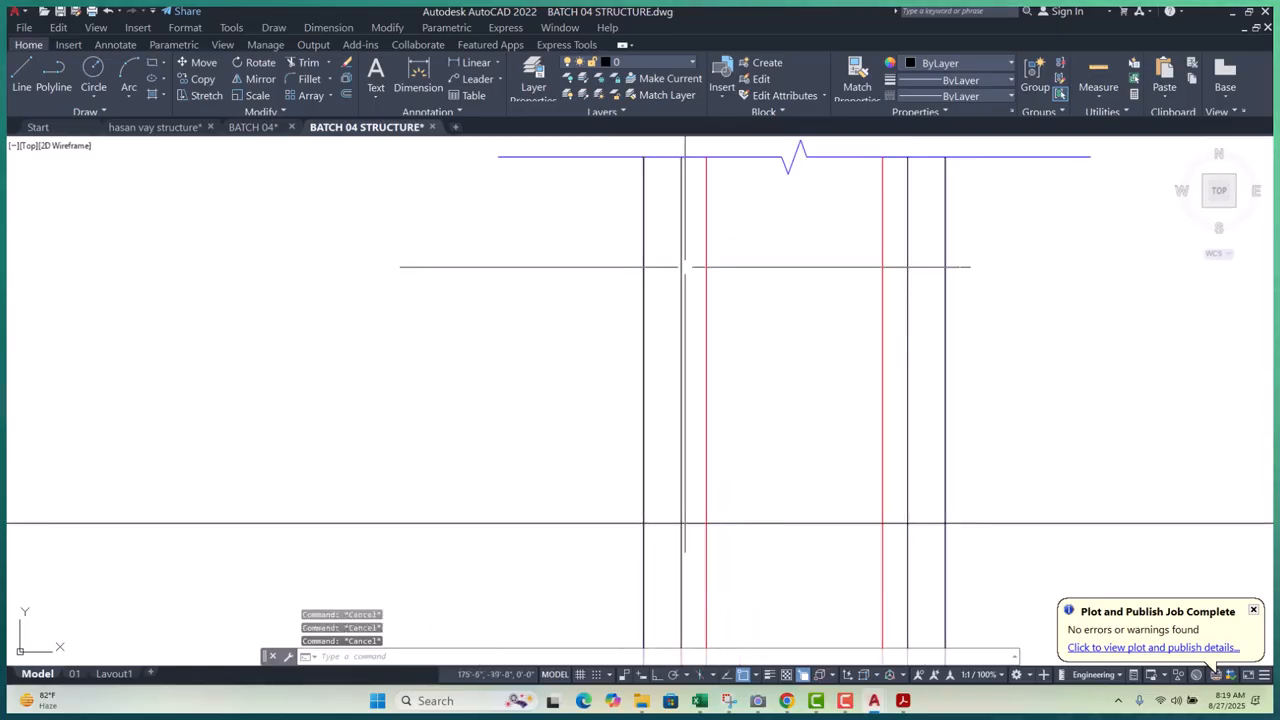
pyautogui.write('E')
pyautogui.press('Return')
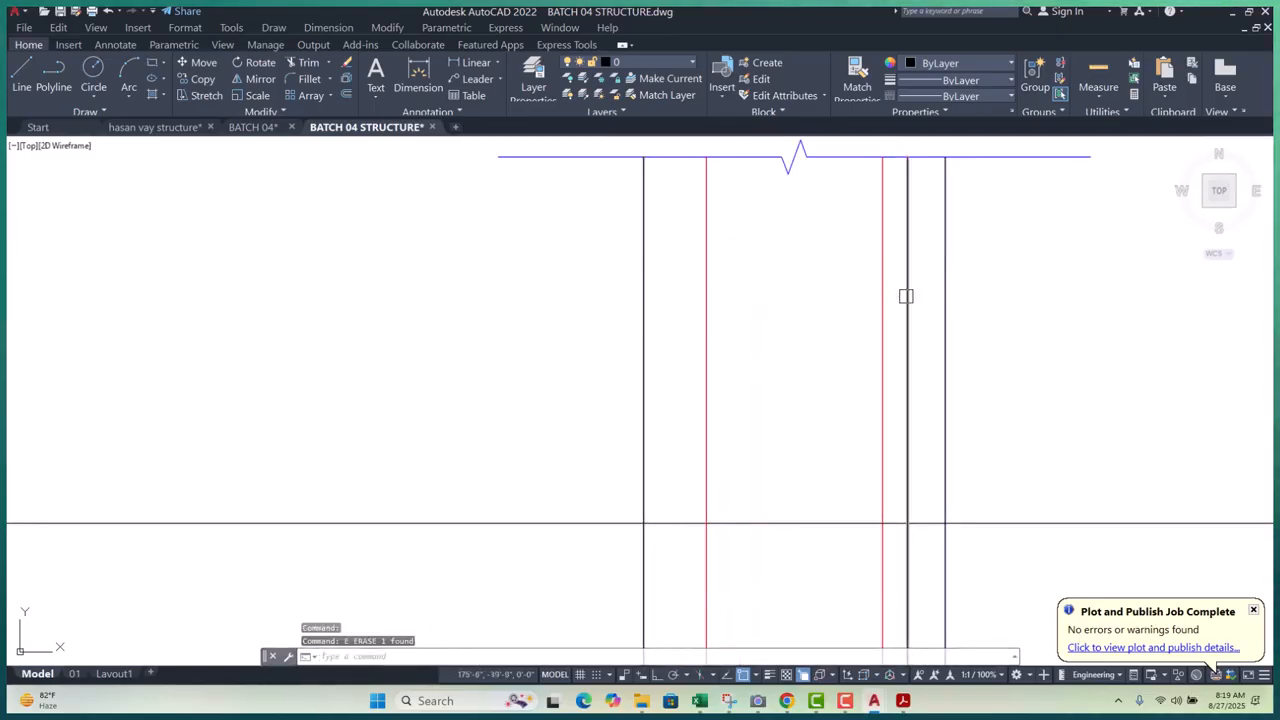
pyautogui.click(905, 296)
pyautogui.write('E')
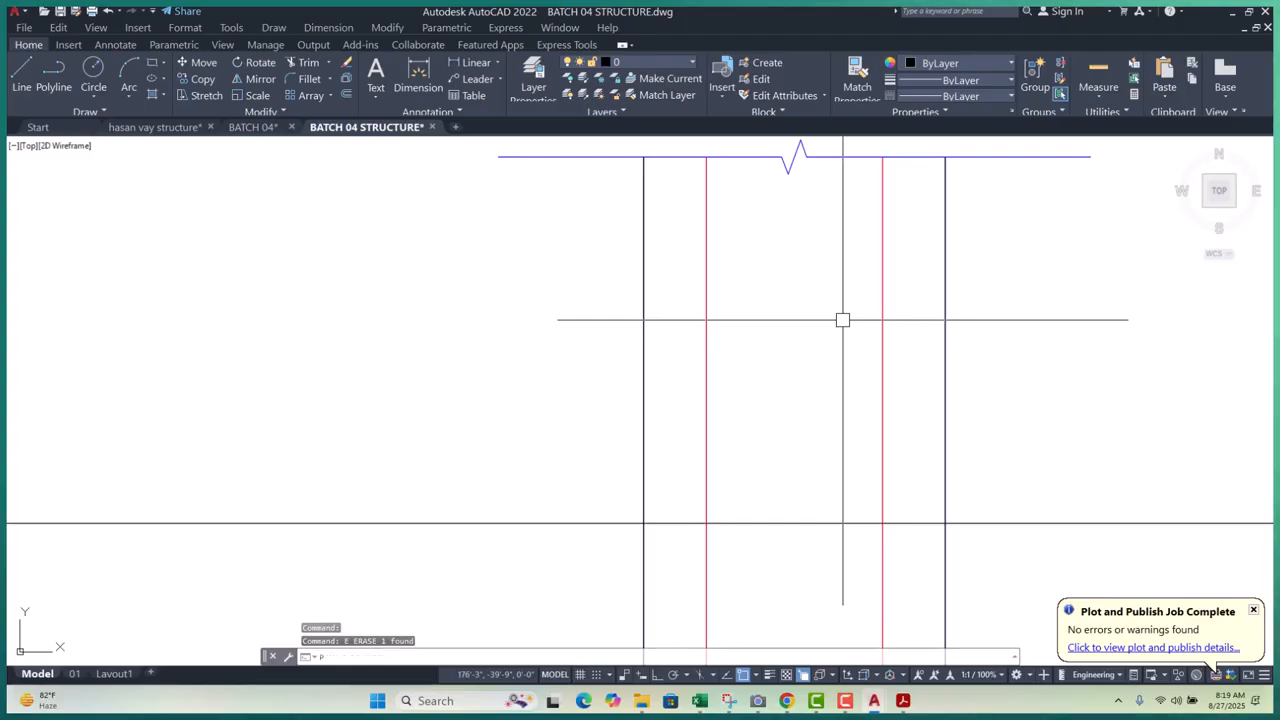
pyautogui.write('pl')
pyautogui.press('Return')
pyautogui.scroll(-3, 745, 285)
pyautogui.press('Escape')
pyautogui.press('Escape')
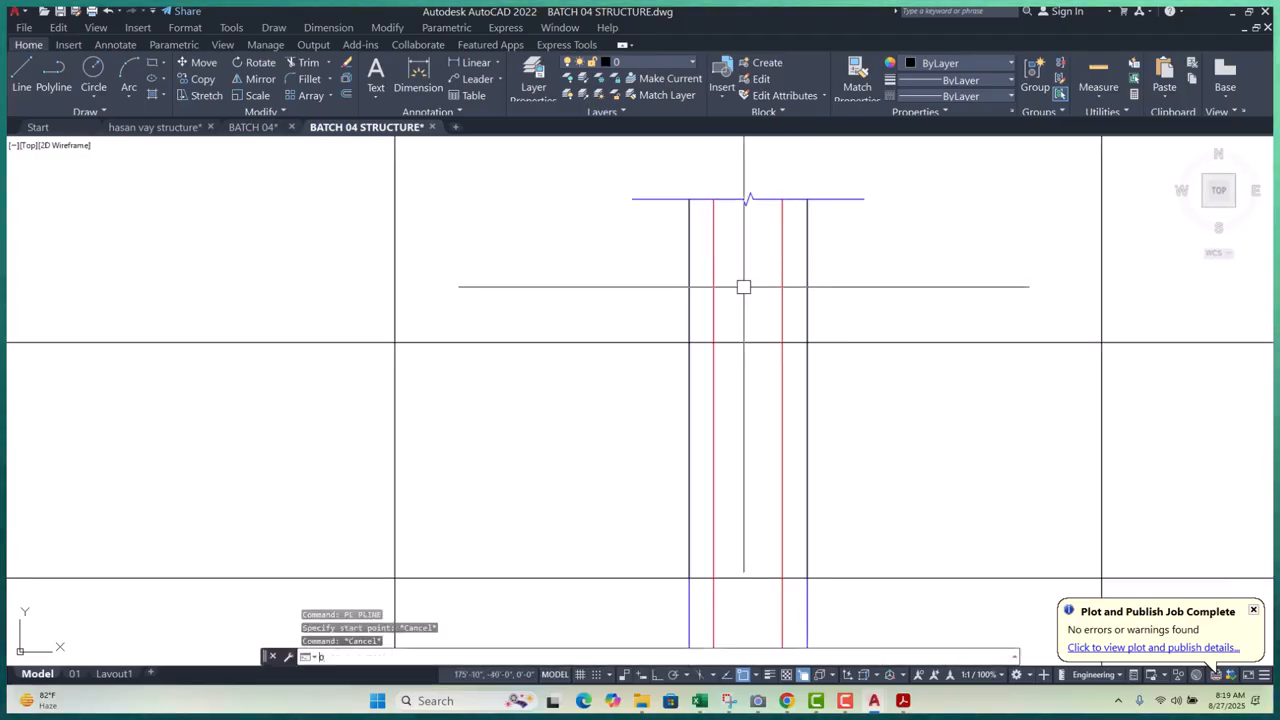
# - Offset the left and right red bar lines 1.5 into the column
pyautogui.write('o')
pyautogui.press('Return')
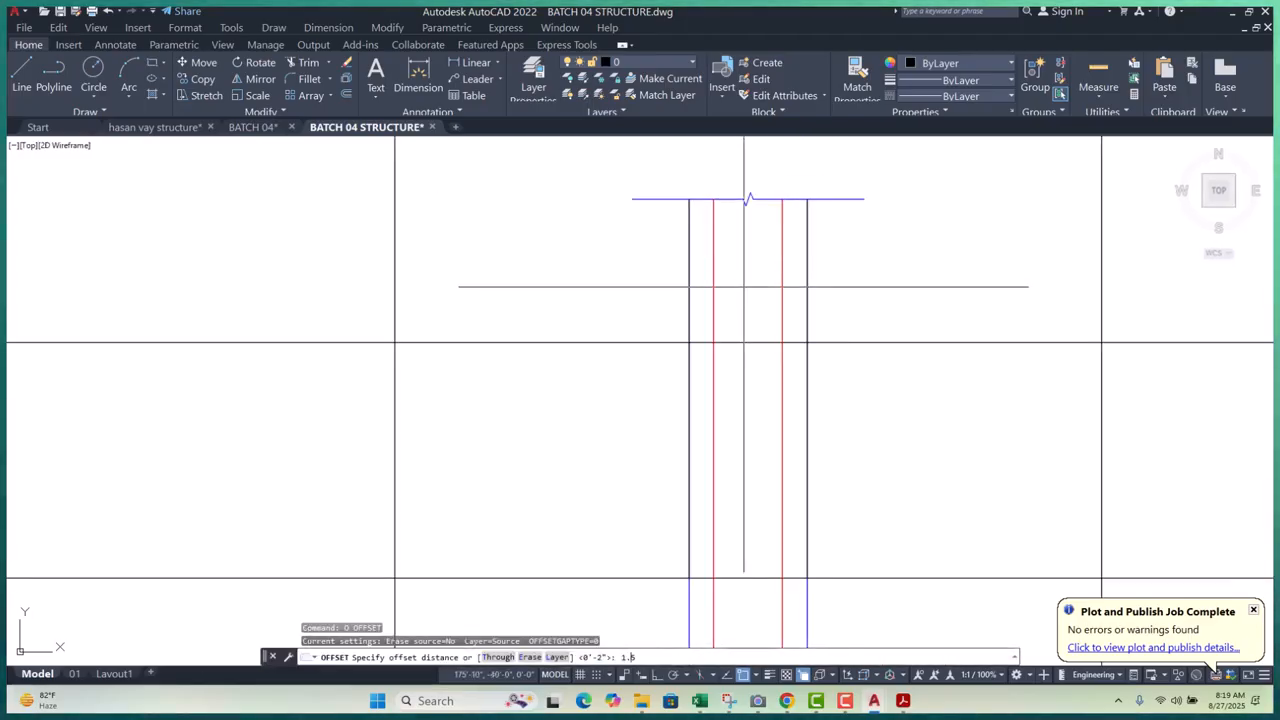
pyautogui.write('1.5')
pyautogui.press('Return')
pyautogui.scroll(4, 723, 278)
pyautogui.click(703, 281)
pyautogui.click(673, 283)
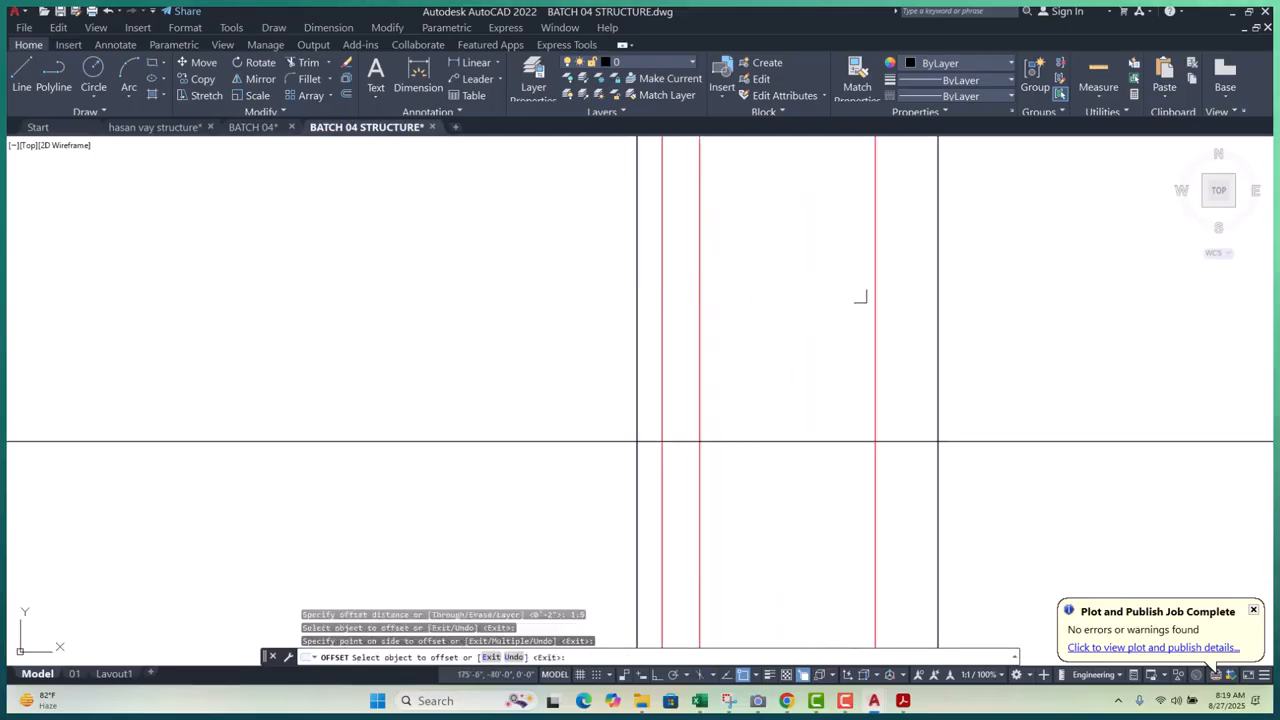
pyautogui.click(871, 293)
pyautogui.click(900, 290)
pyautogui.scroll(-2, 845, 273)
pyautogui.press('Escape')
pyautogui.press('Escape')
pyautogui.press('Escape')
pyautogui.press('Escape')
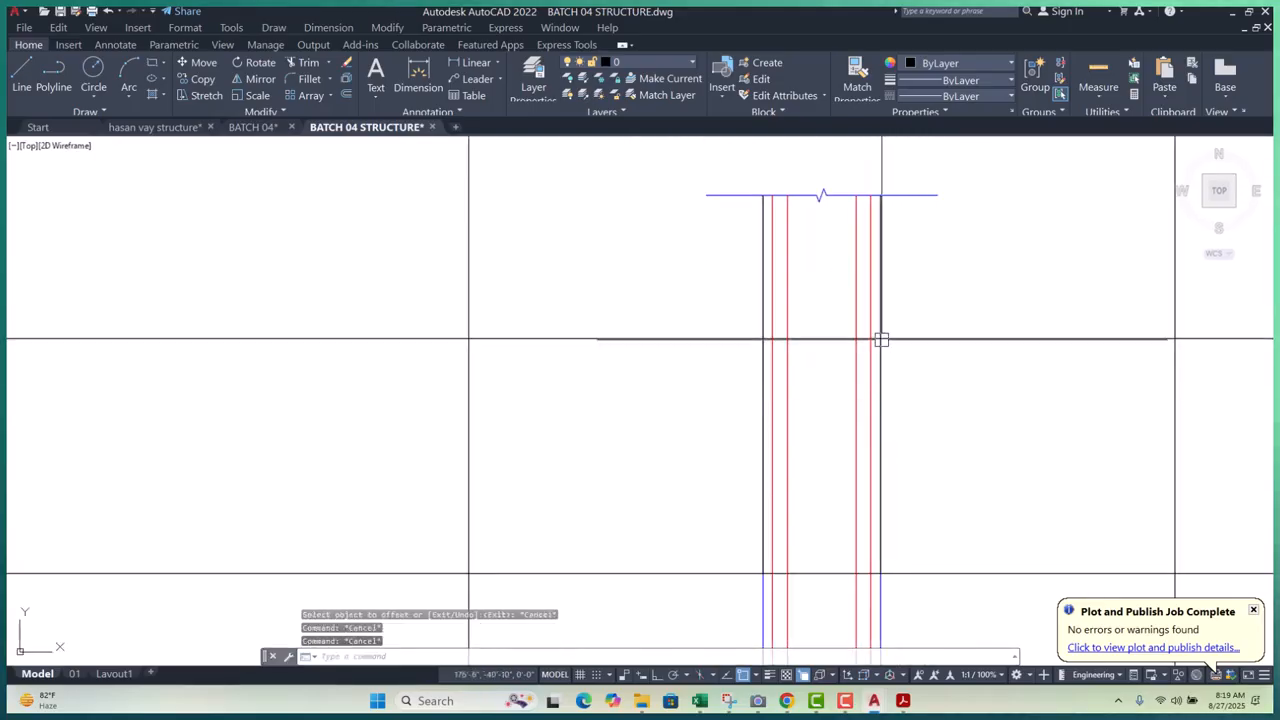
# - Window-select and erase the short stray line on the column's left side
pyautogui.scroll(-2, 883, 342)
pyautogui.scroll(3, 845, 427)
pyautogui.scroll(-3, 830, 372)
pyautogui.scroll(3, 832, 290)
pyautogui.scroll(3, 782, 242)
pyautogui.click(782, 244)
pyautogui.scroll(-3, 783, 246)
pyautogui.moveTo(801, 537); pyautogui.dragTo(801, 359, button='middle')
pyautogui.click(797, 475)
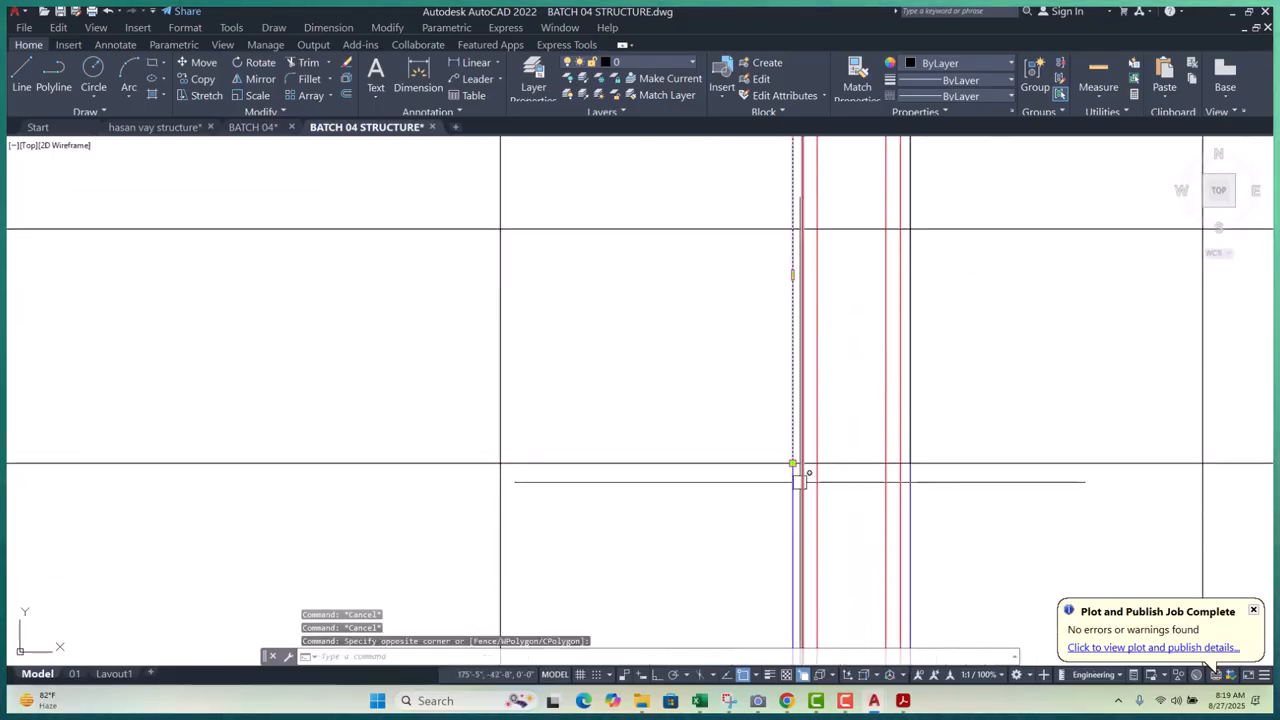
pyautogui.write('e')
pyautogui.press('Return')
pyautogui.scroll(-5, 755, 517)
pyautogui.scroll(5, 812, 345)
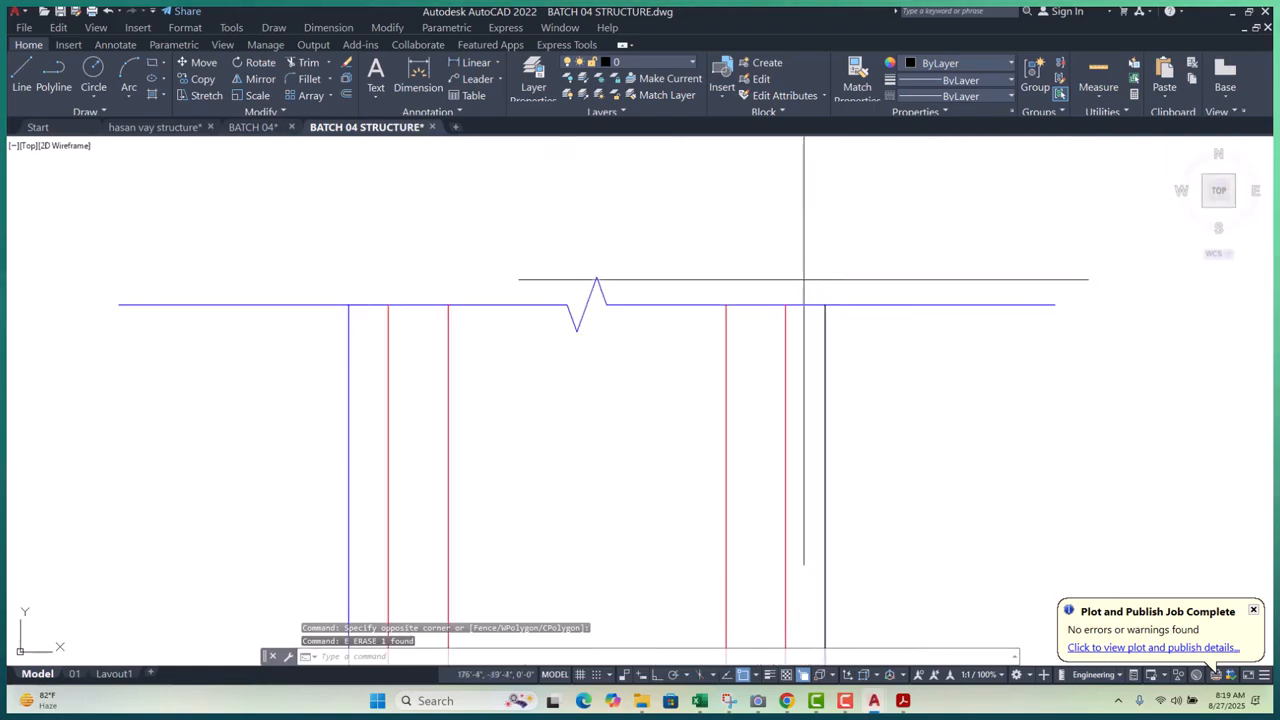
# - Select two more stray vertical lines around the column head
pyautogui.click(804, 279)
pyautogui.scroll(-7, 812, 288)
pyautogui.scroll(2, 871, 563)
pyautogui.click(868, 568)
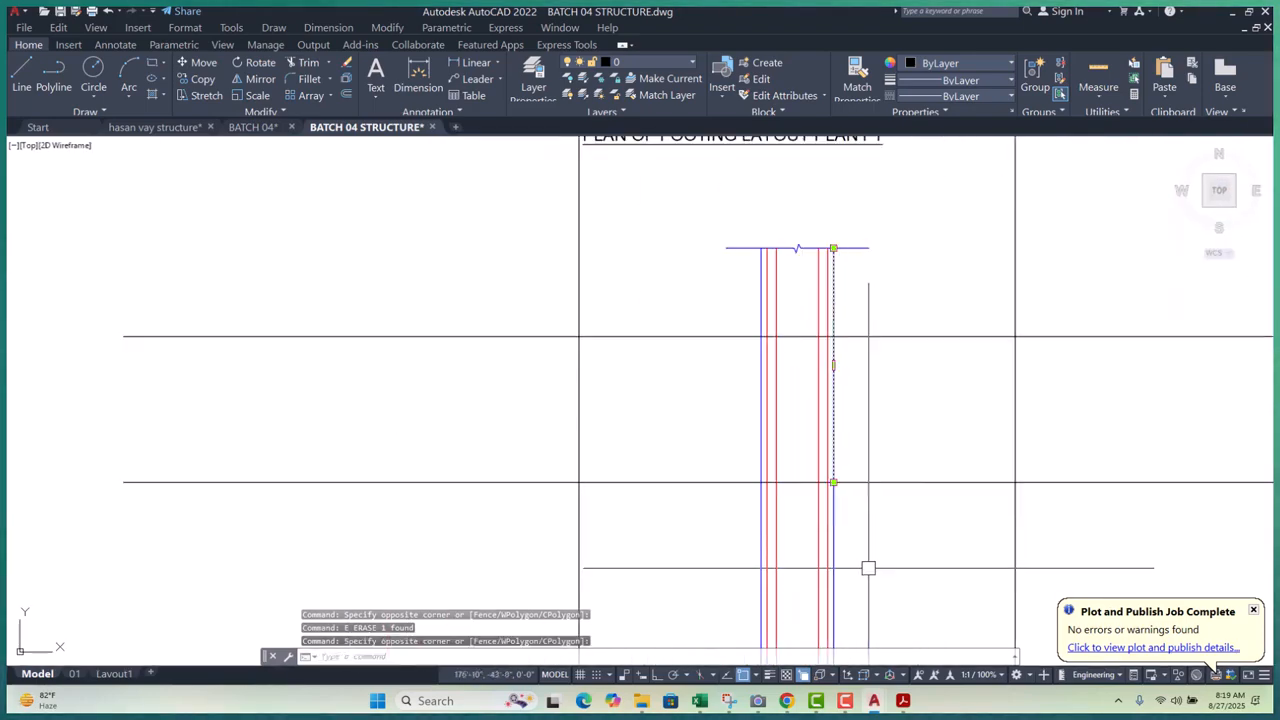
pyautogui.scroll(3, 840, 530)
pyautogui.click(820, 354)
# - Add a vertex to the column polyline and move its top ends so the edges slant
pyautogui.scroll(-2, 828, 452)
pyautogui.scroll(2, 828, 452)
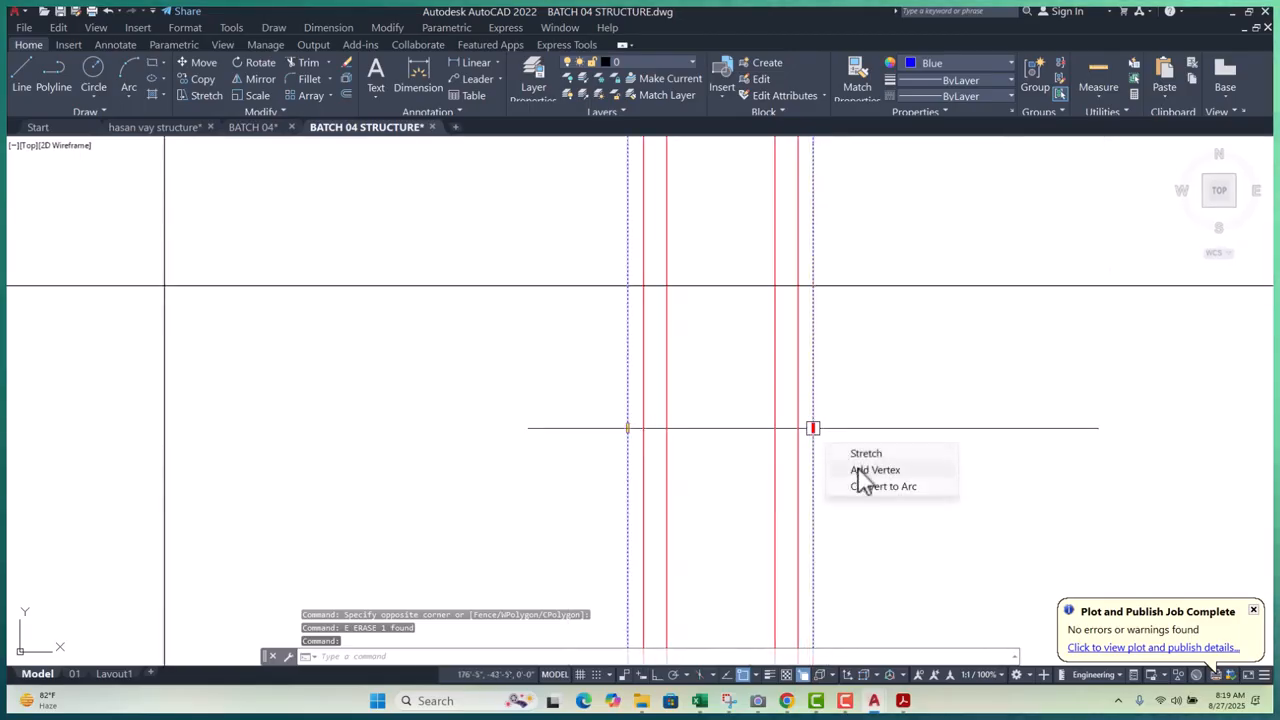
pyautogui.click(864, 454)
pyautogui.scroll(-2, 791, 394)
pyautogui.scroll(2, 665, 414)
pyautogui.click(768, 465)
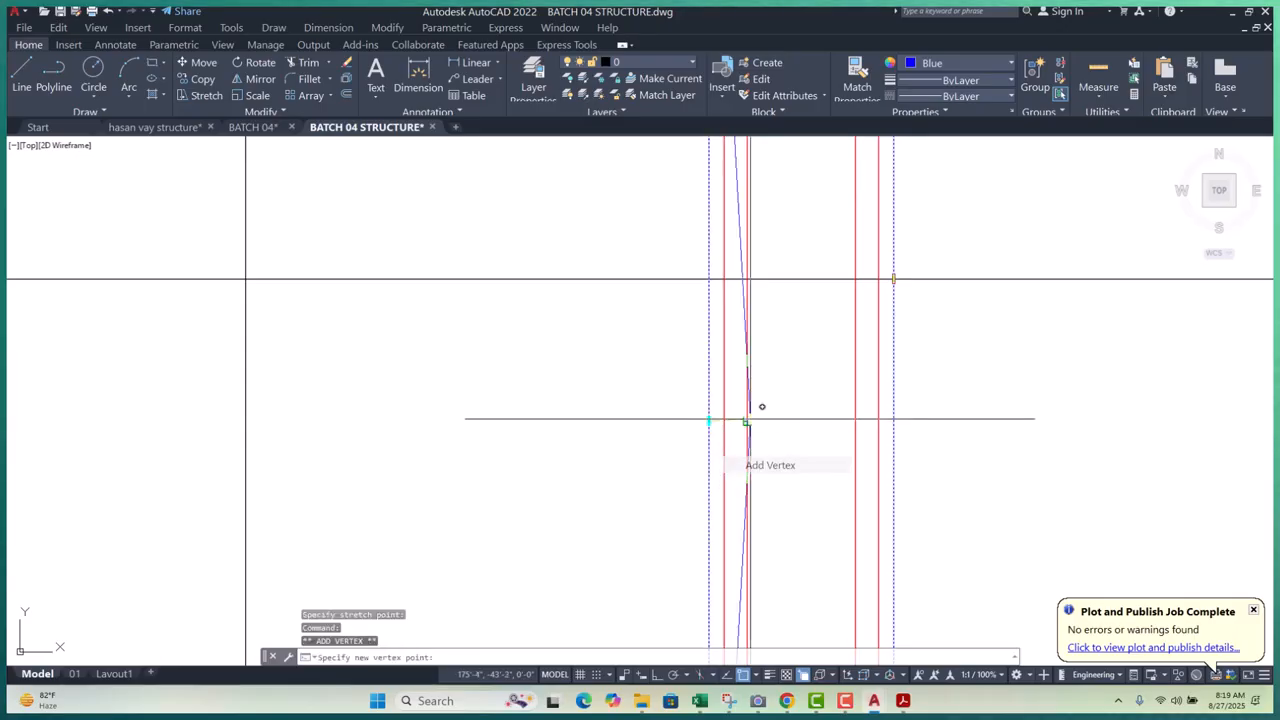
pyautogui.scroll(-4, 760, 432)
pyautogui.moveTo(761, 202); pyautogui.dragTo(760, 303, button='middle')
pyautogui.scroll(4, 756, 276)
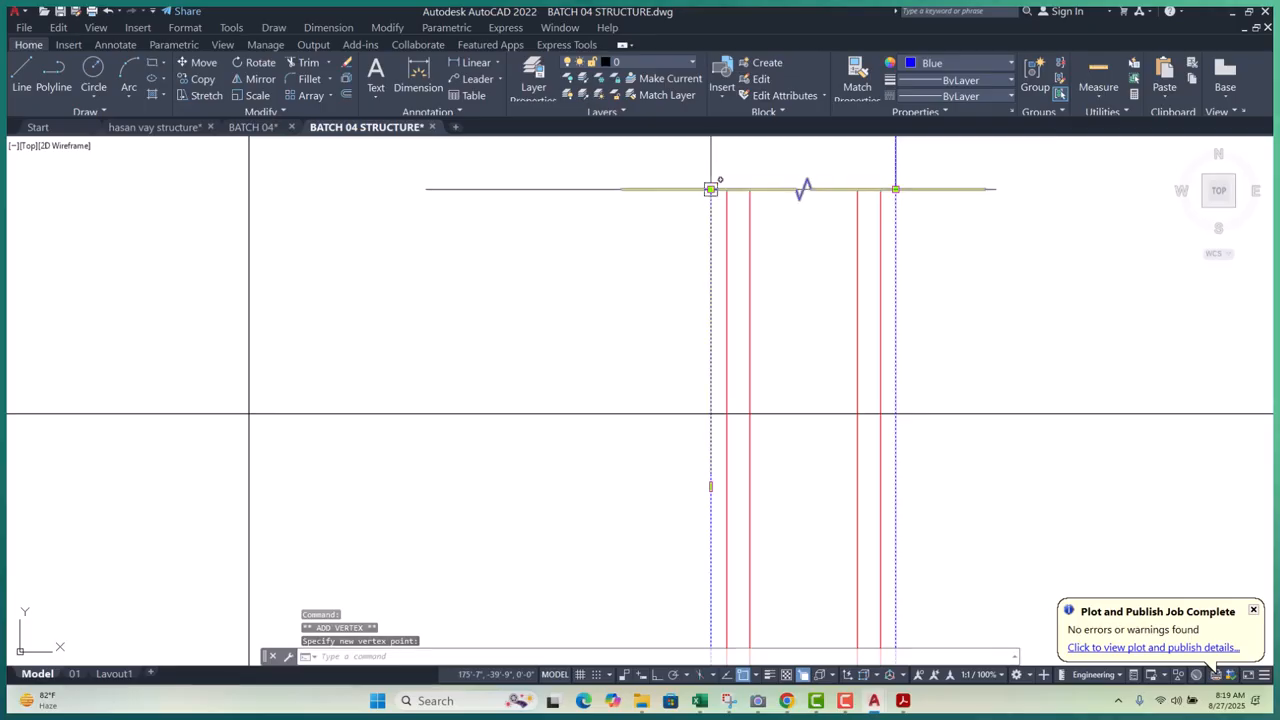
pyautogui.click(711, 189)
pyautogui.click(727, 189)
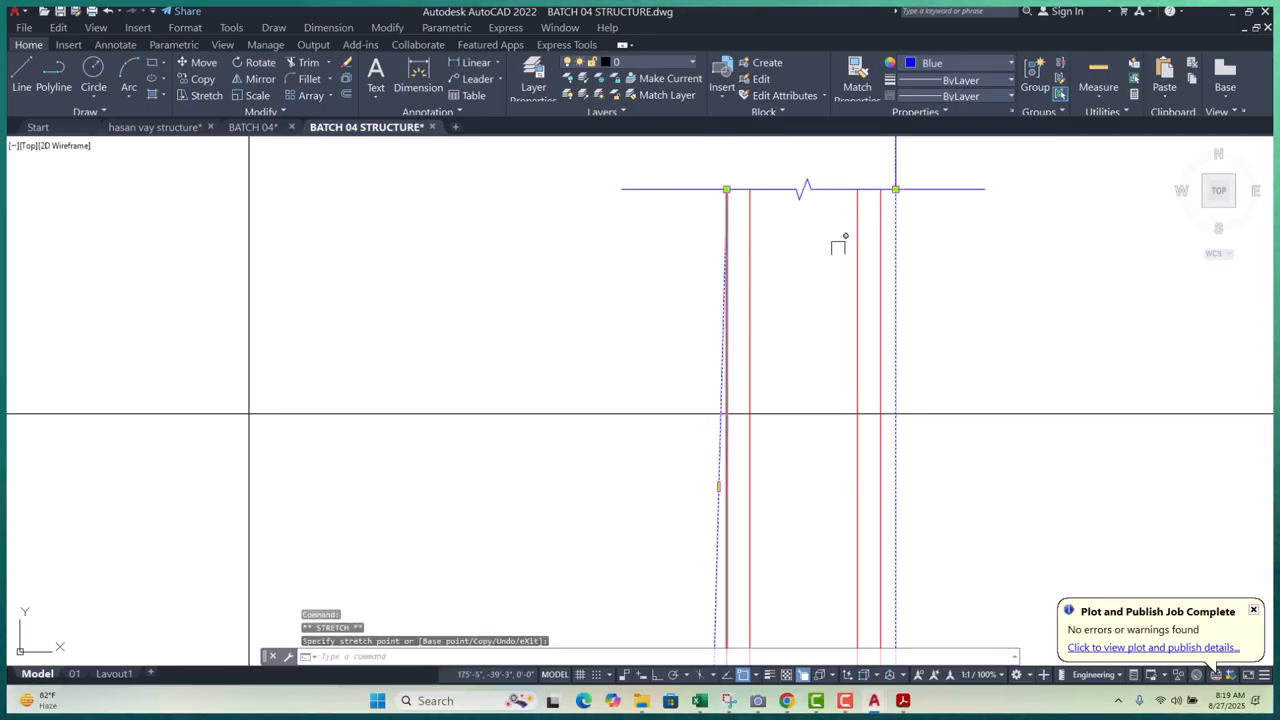
pyautogui.scroll(4, 905, 195)
pyautogui.click(901, 192)
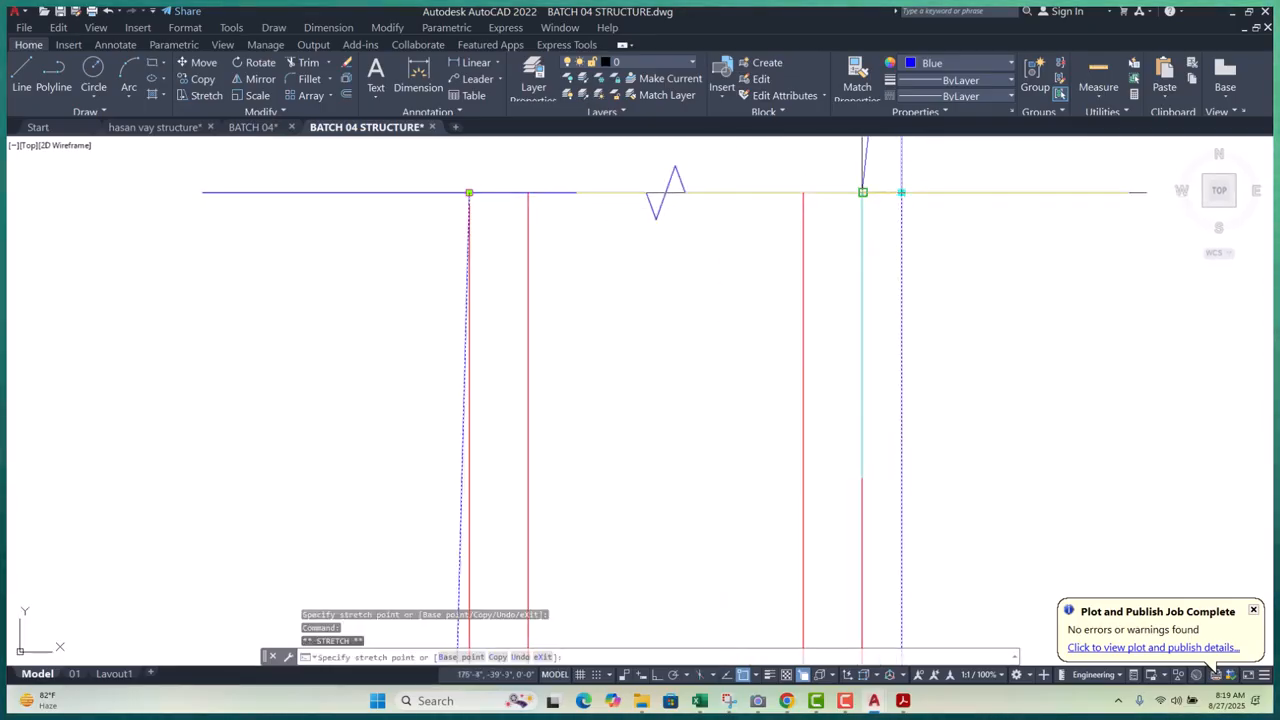
pyautogui.click(901, 192)
# - Undo the slanted edge edits and the earlier erase, then select the blue column outline
pyautogui.scroll(-3, 884, 208)
pyautogui.scroll(-3, 902, 231)
pyautogui.scroll(3, 894, 202)
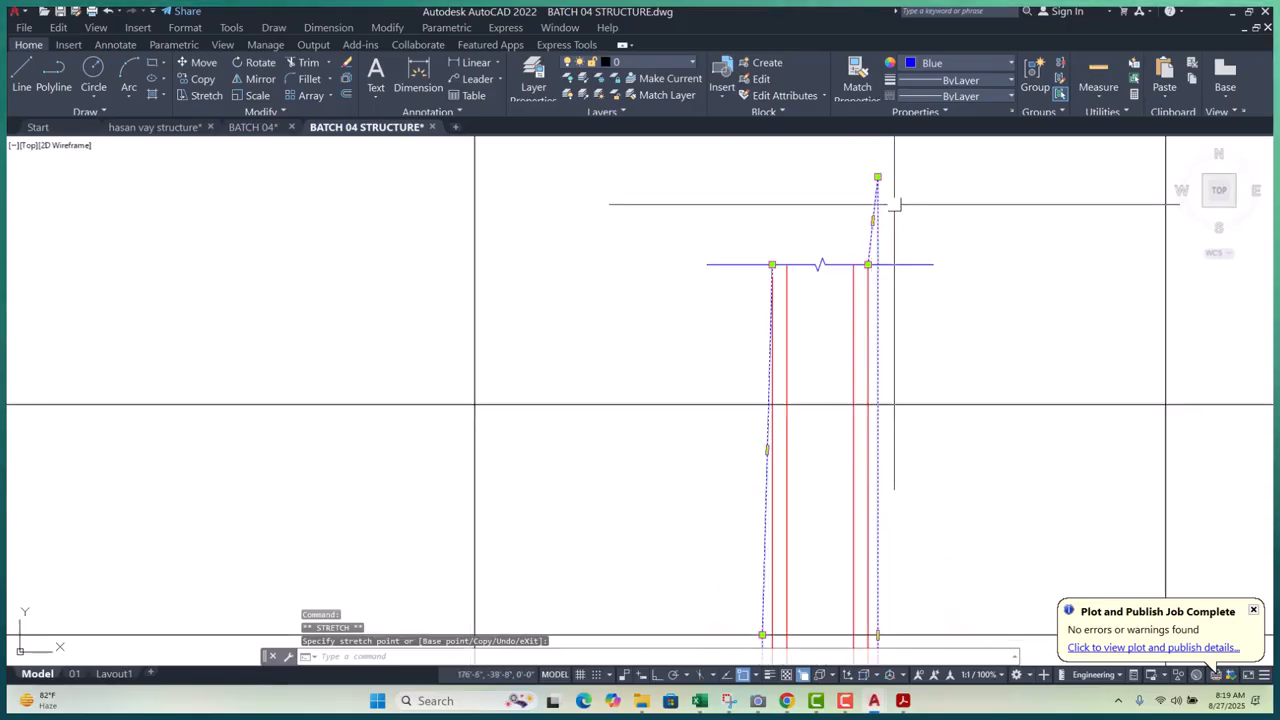
pyautogui.scroll(-4, 891, 195)
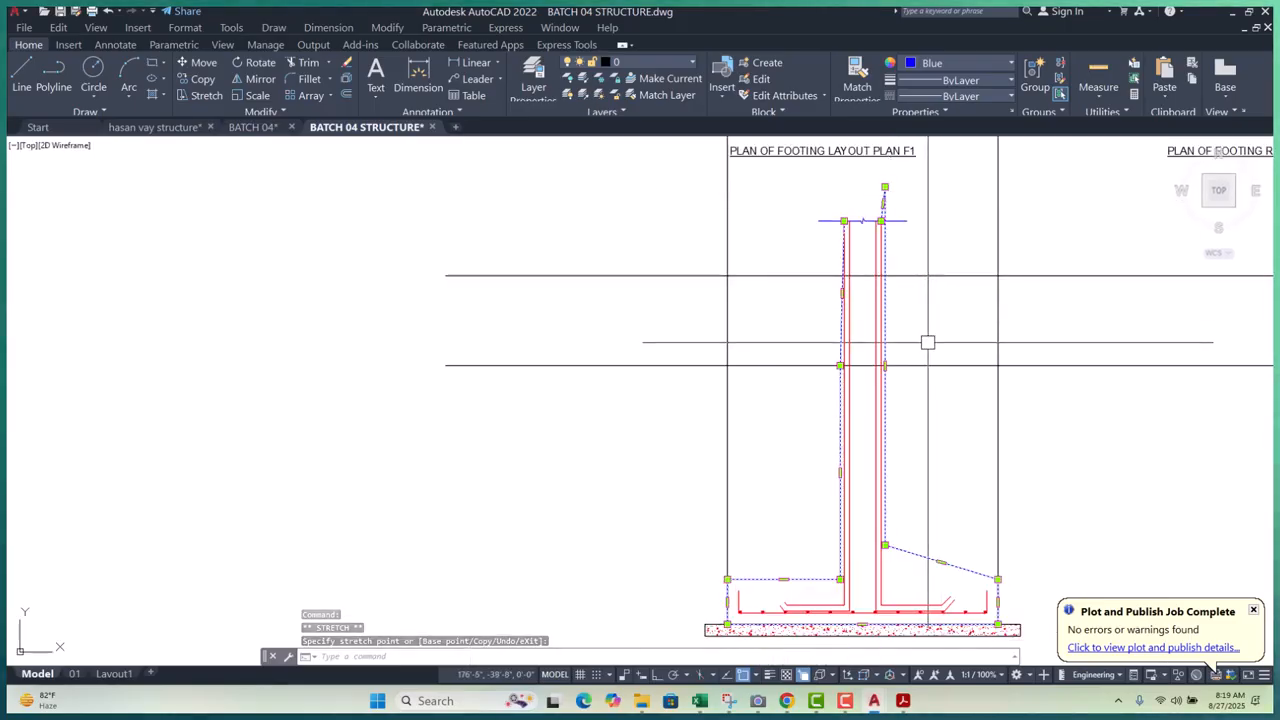
pyautogui.scroll(5, 928, 342)
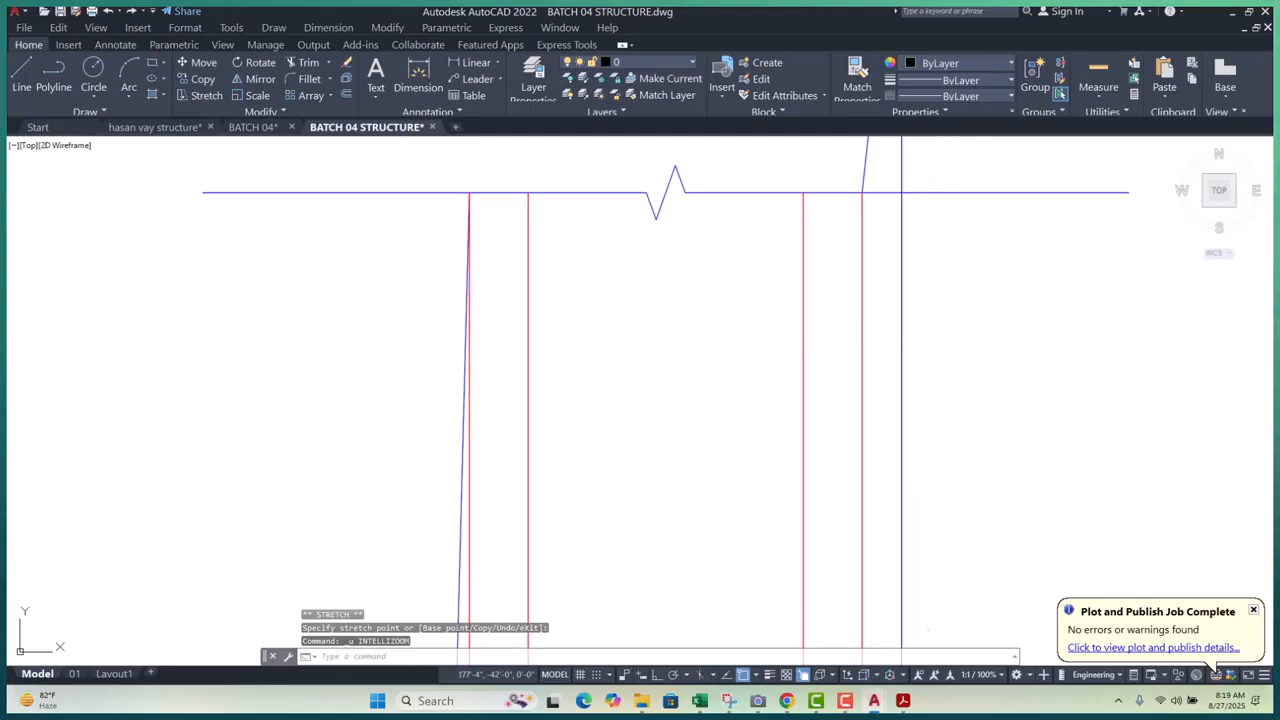
pyautogui.scroll(-3, 902, 340)
pyautogui.scroll(-3, 920, 330)
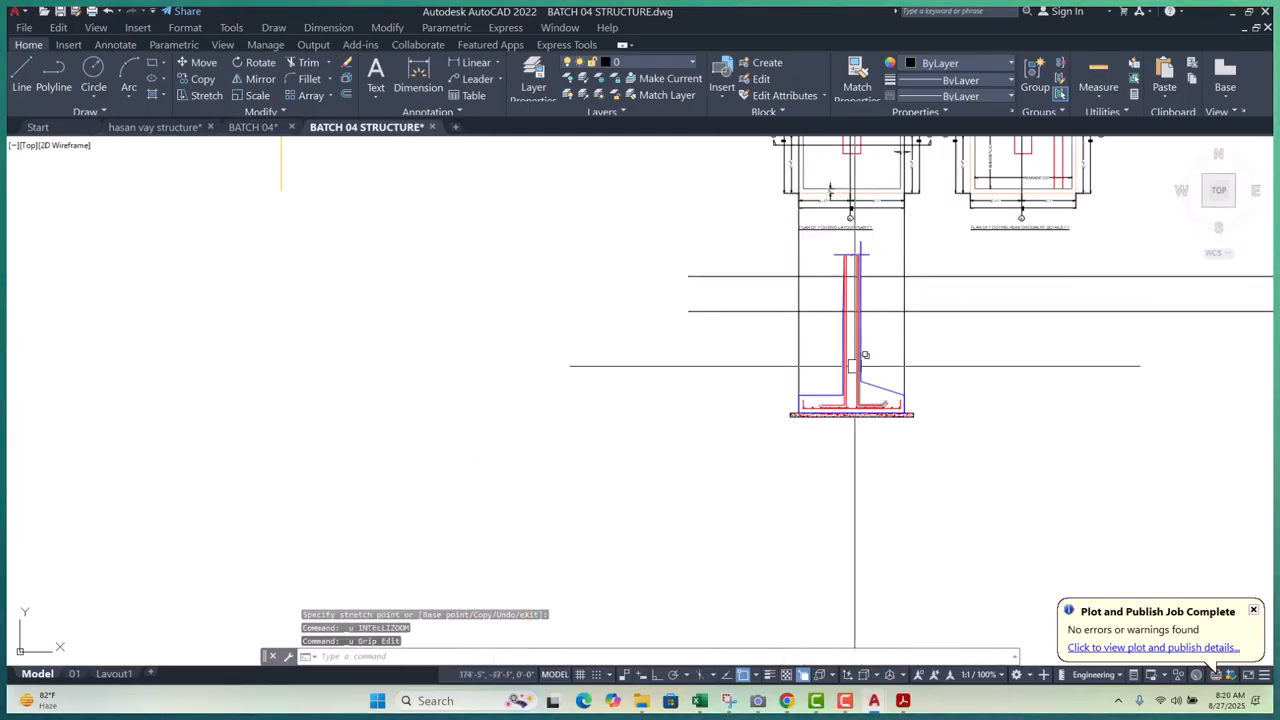
pyautogui.scroll(3, 852, 369)
pyautogui.hotkey('ctrl', 'z')
pyautogui.hotkey('ctrl', 'z')
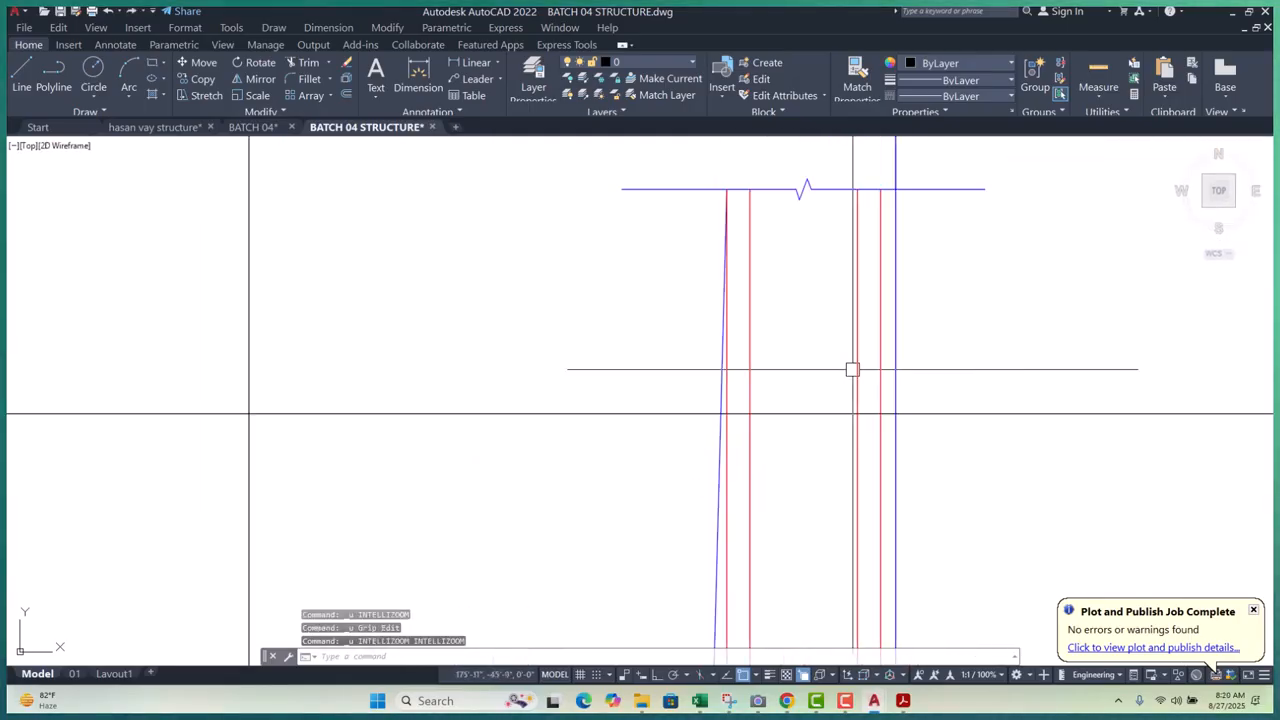
pyautogui.scroll(-7, 806, 260)
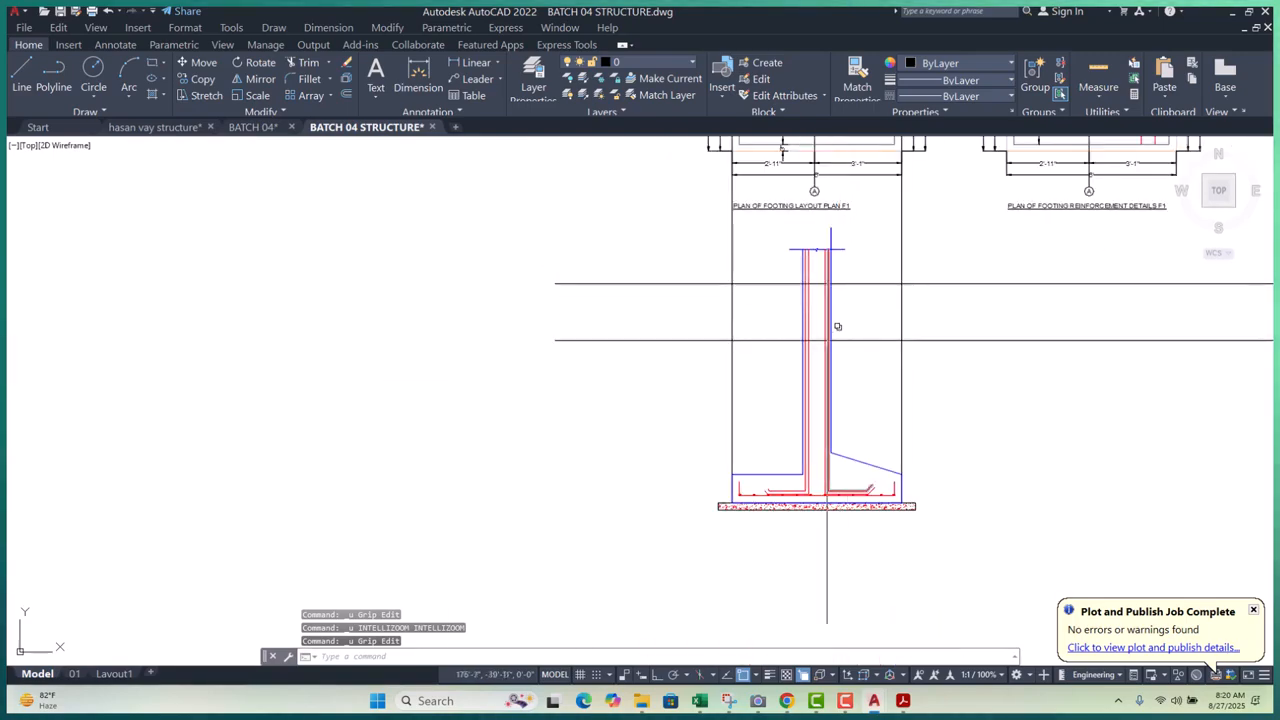
pyautogui.hotkey('ctrl', 'z')
pyautogui.hotkey('ctrl', 'z')
pyautogui.hotkey('ctrl', 'z')
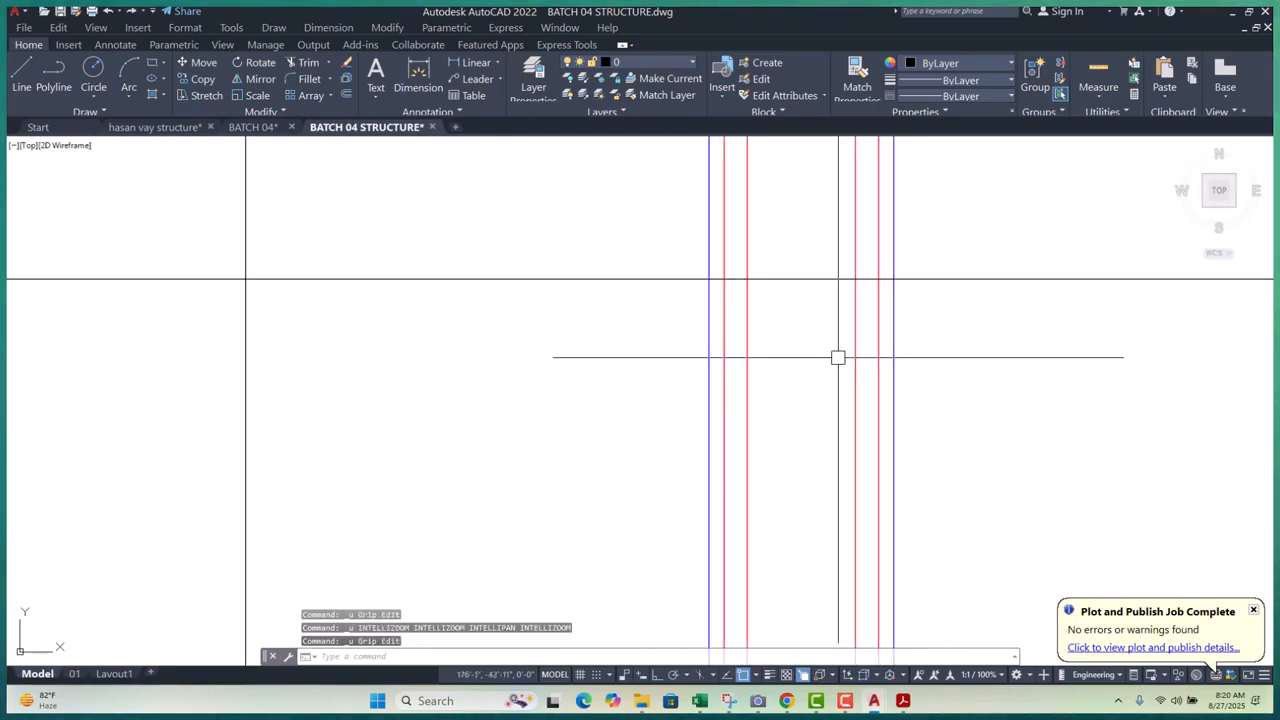
pyautogui.hotkey('ctrl', 'z')
pyautogui.hotkey('ctrl', 'z')
pyautogui.hotkey('ctrl', 'z')
pyautogui.hotkey('ctrl', 'z')
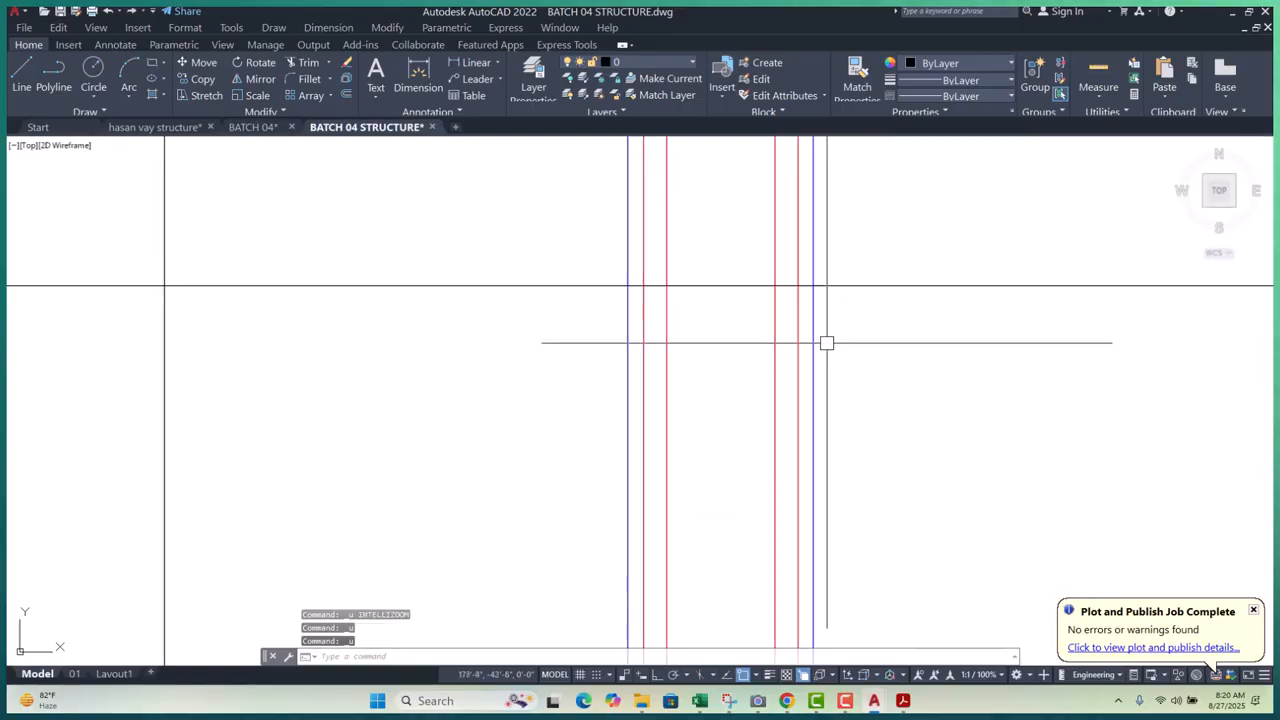
pyautogui.hotkey('ctrl', 'z')
pyautogui.hotkey('ctrl', 'z')
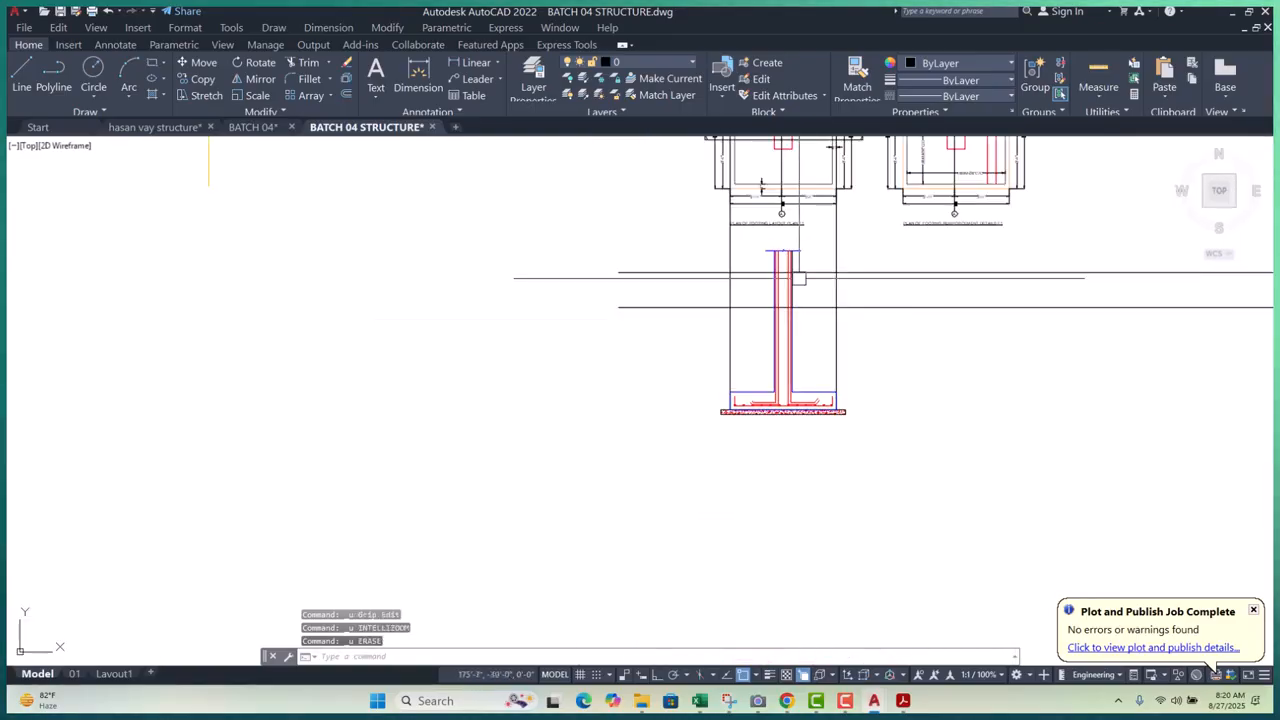
pyautogui.scroll(4, 802, 378)
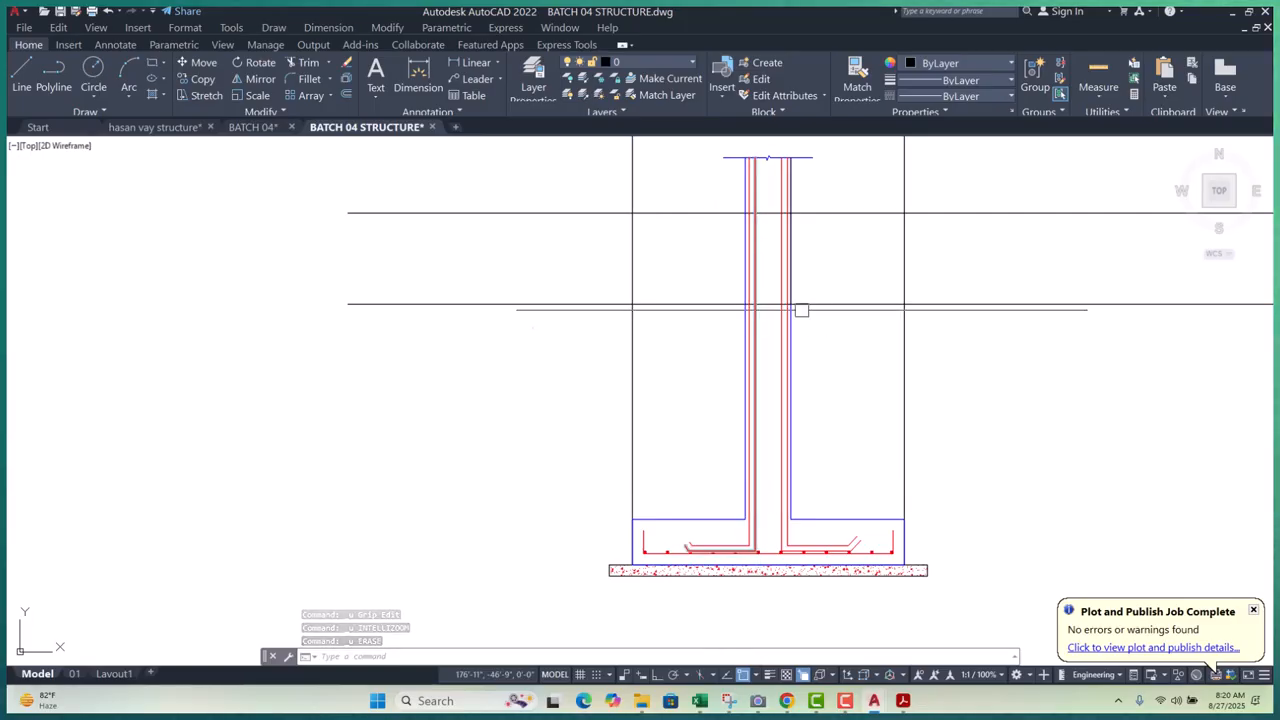
pyautogui.scroll(3, 817, 327)
pyautogui.click(657, 354)
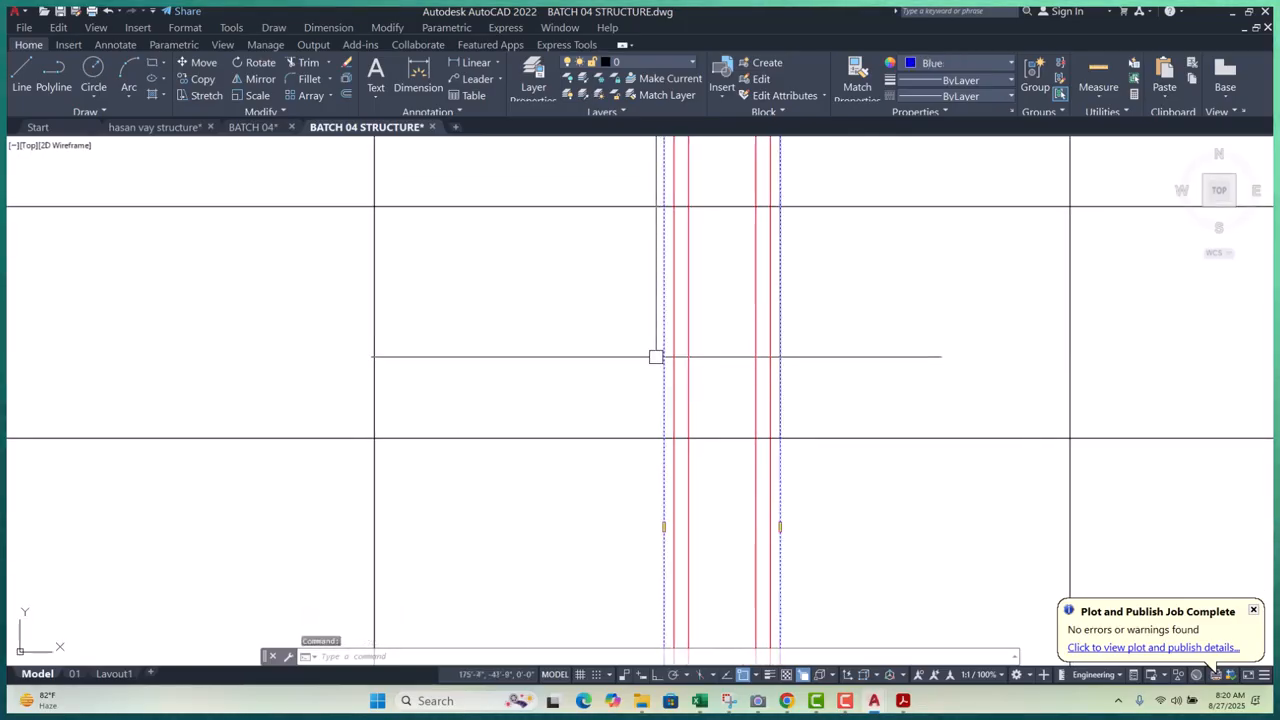
# - Add new vertices on the left side of the column outline at the construction-line levels
pyautogui.scroll(-1, 663, 180)
pyautogui.scroll(3, 634, 474)
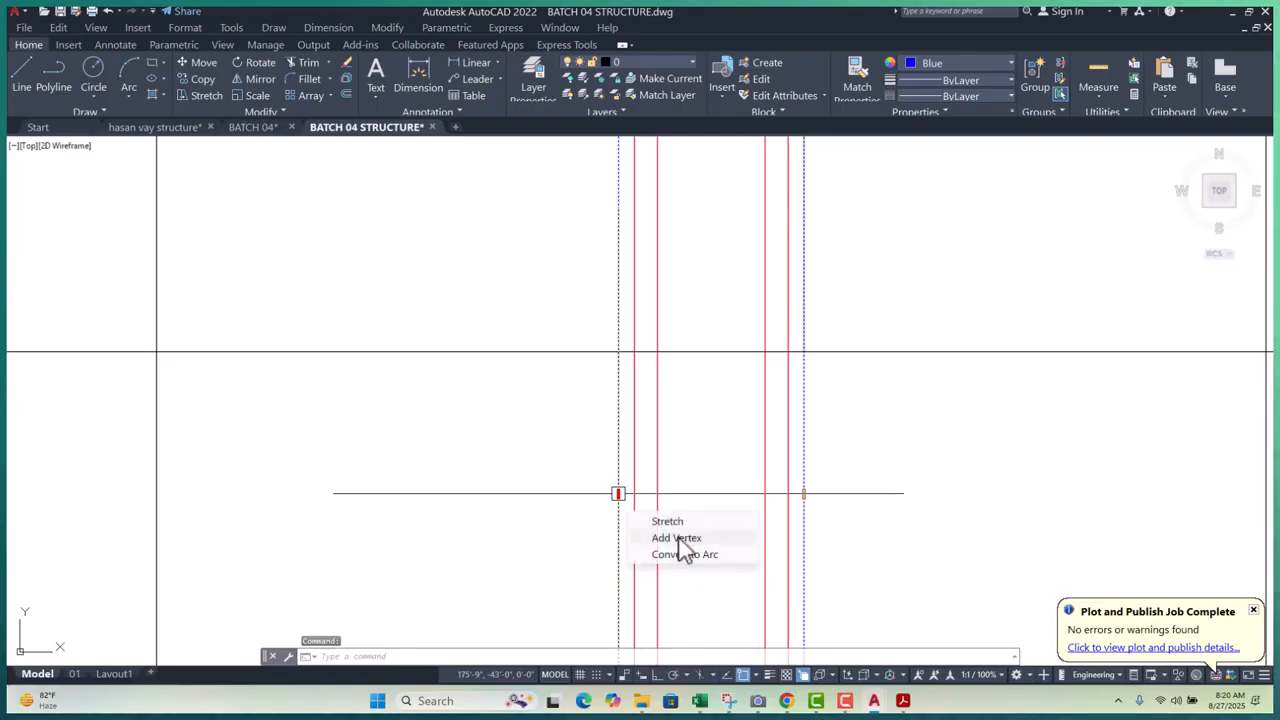
pyautogui.click(667, 521)
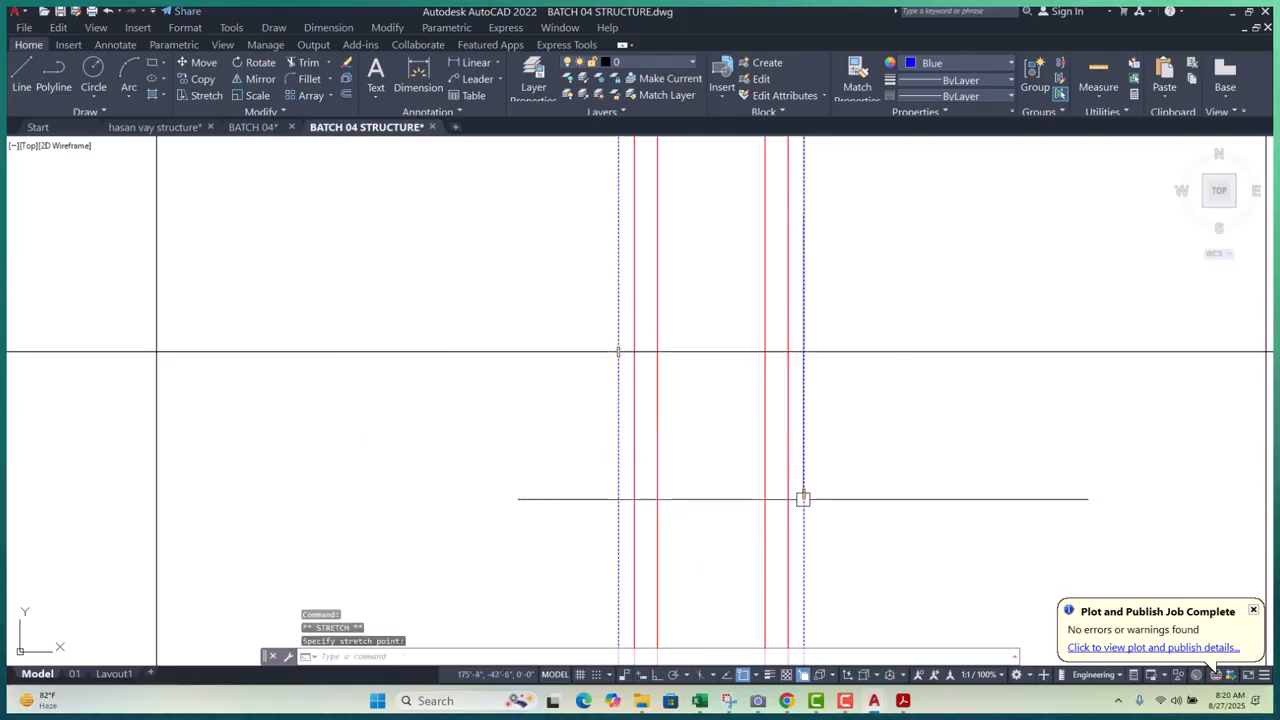
pyautogui.click(884, 535)
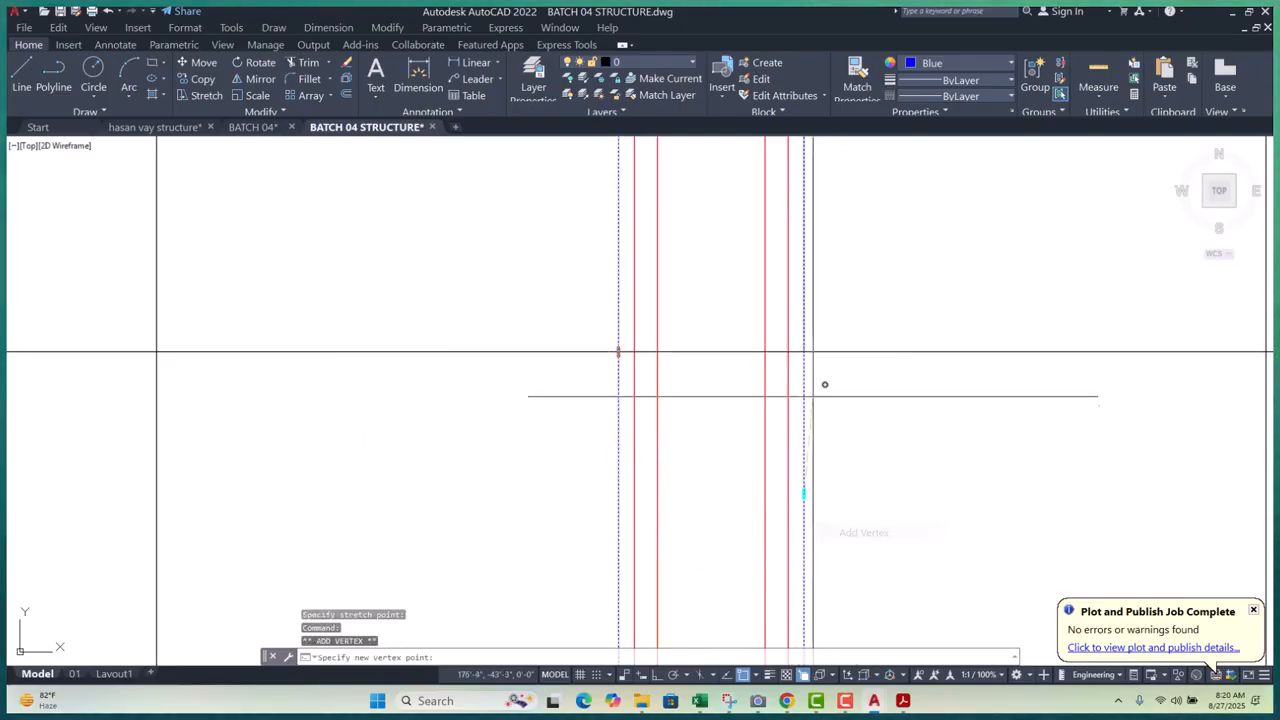
pyautogui.scroll(-7, 824, 422)
pyautogui.scroll(10, 777, 401)
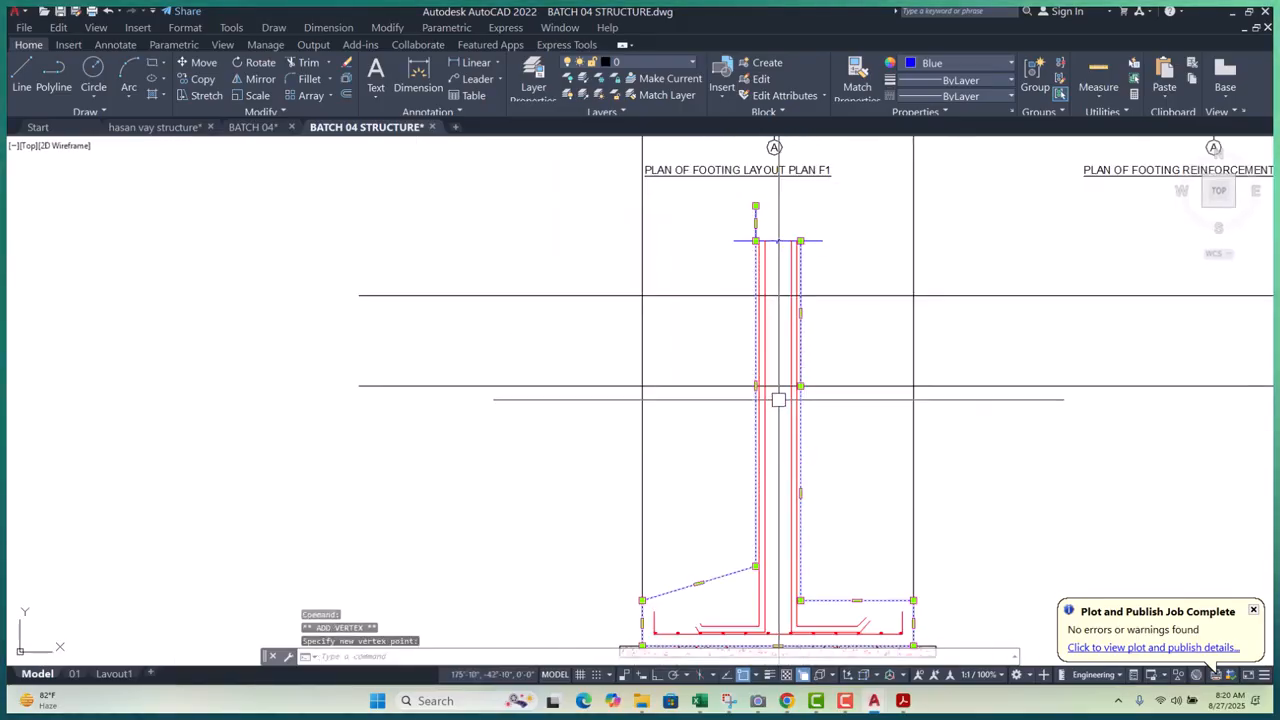
pyautogui.scroll(-6, 743, 375)
pyautogui.scroll(6, 743, 384)
pyautogui.click(740, 323)
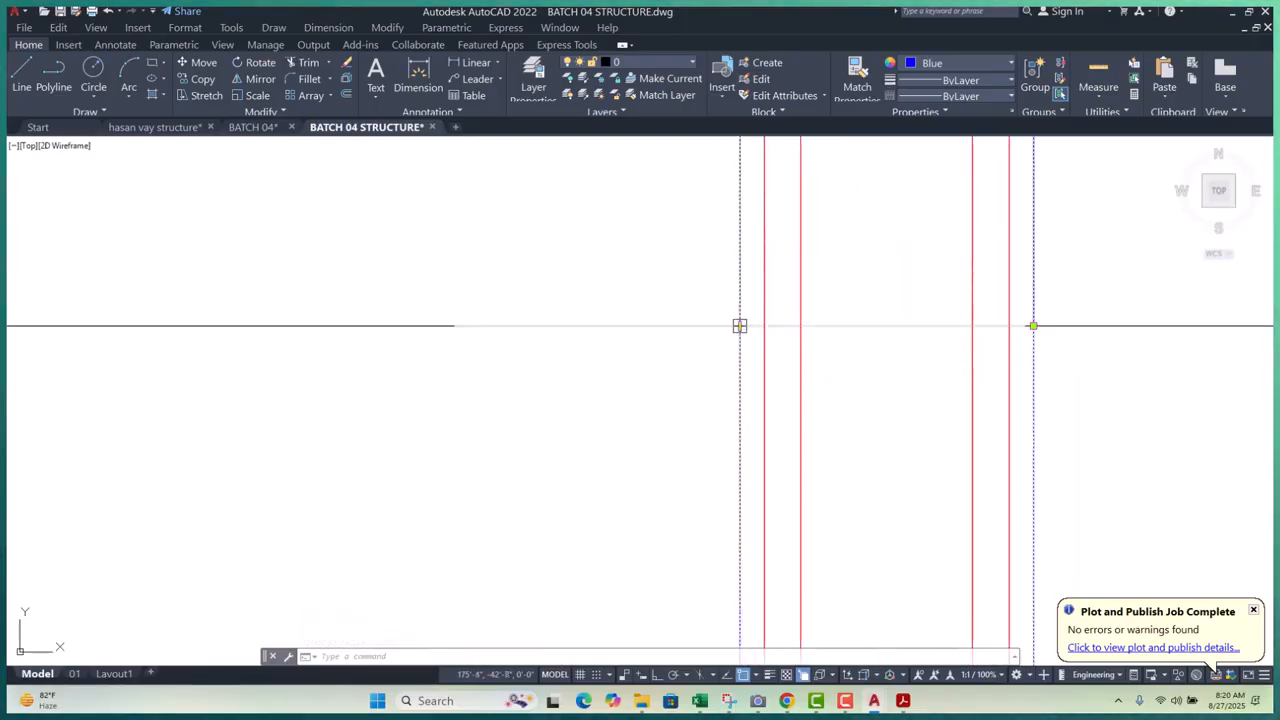
pyautogui.click(790, 367)
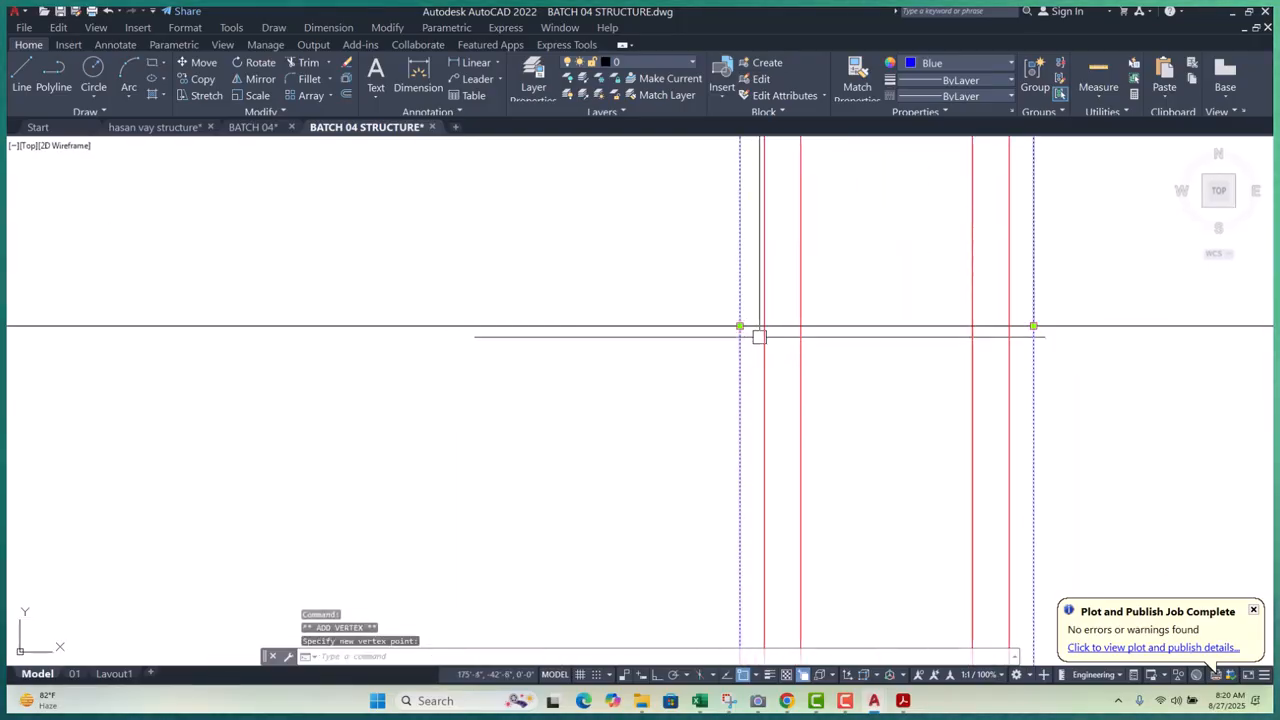
pyautogui.scroll(-5, 717, 398)
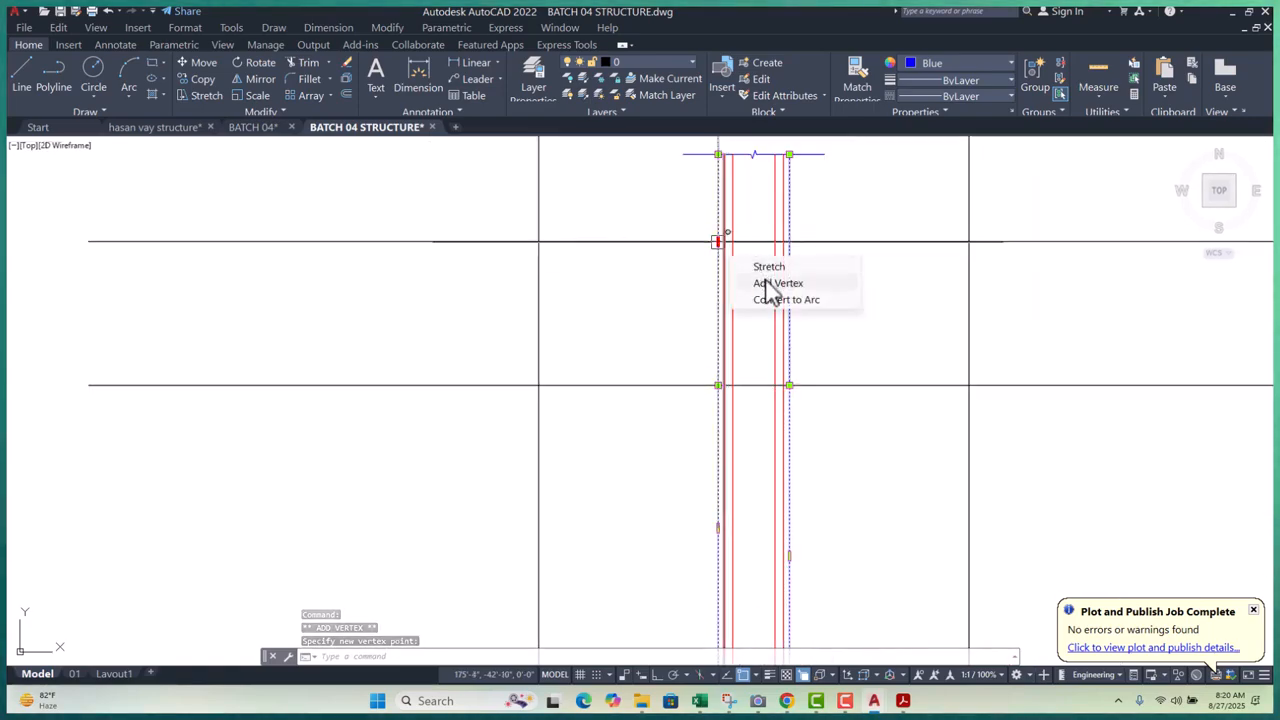
pyautogui.click(768, 284)
pyautogui.scroll(5, 771, 375)
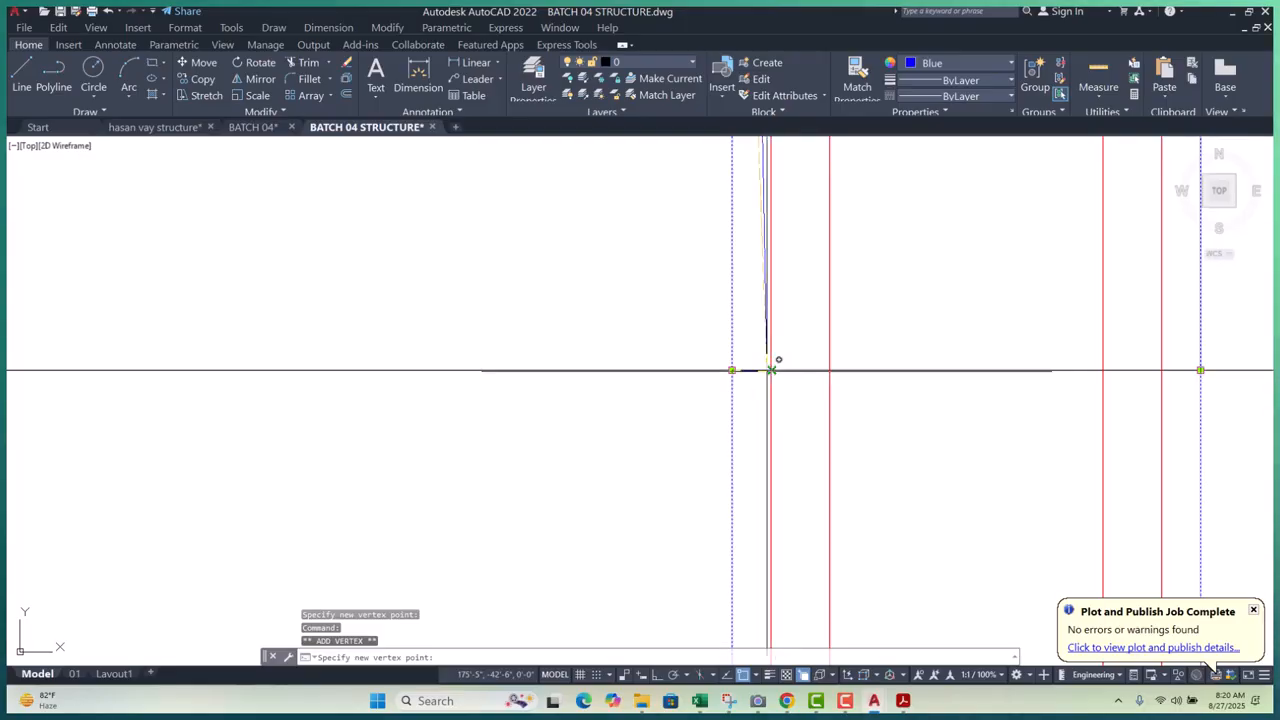
pyautogui.click(769, 370)
# - Add vertices on the outline's right side and shift one inward to form the pedestal step
pyautogui.scroll(-2, 670, 383)
pyautogui.scroll(3, 877, 384)
pyautogui.scroll(-4, 840, 428)
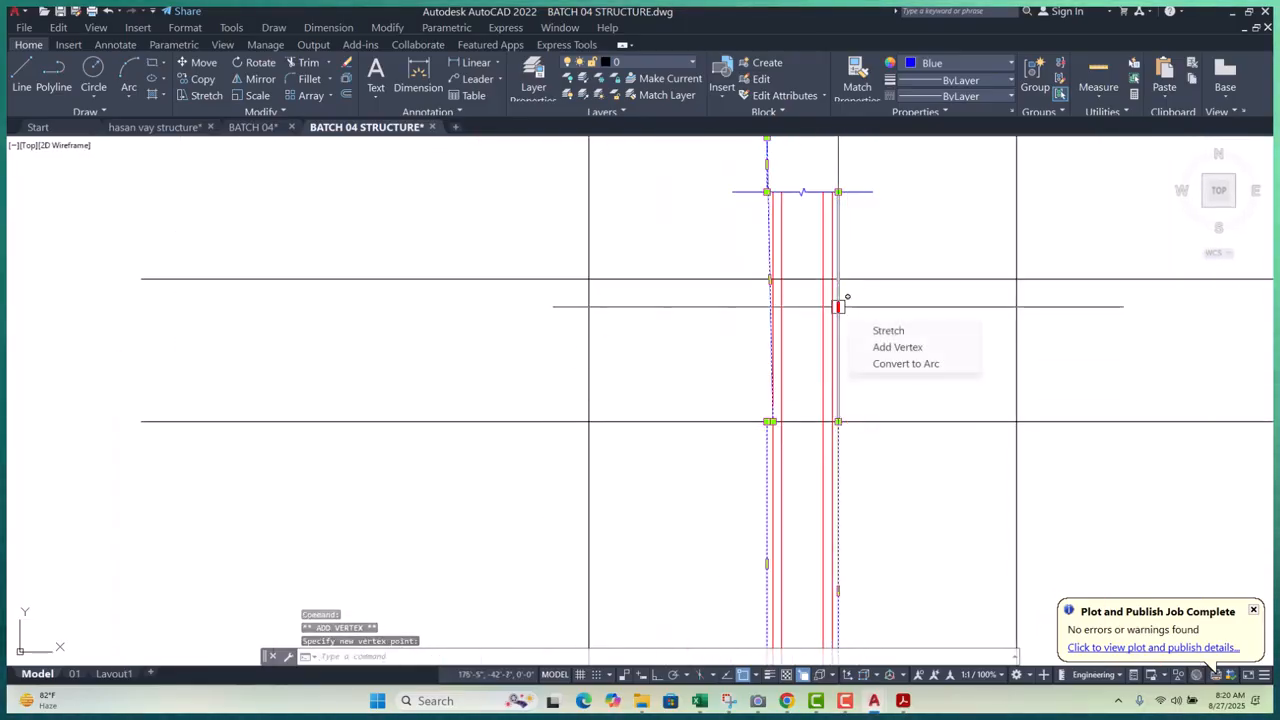
pyautogui.click(878, 348)
pyautogui.scroll(5, 840, 415)
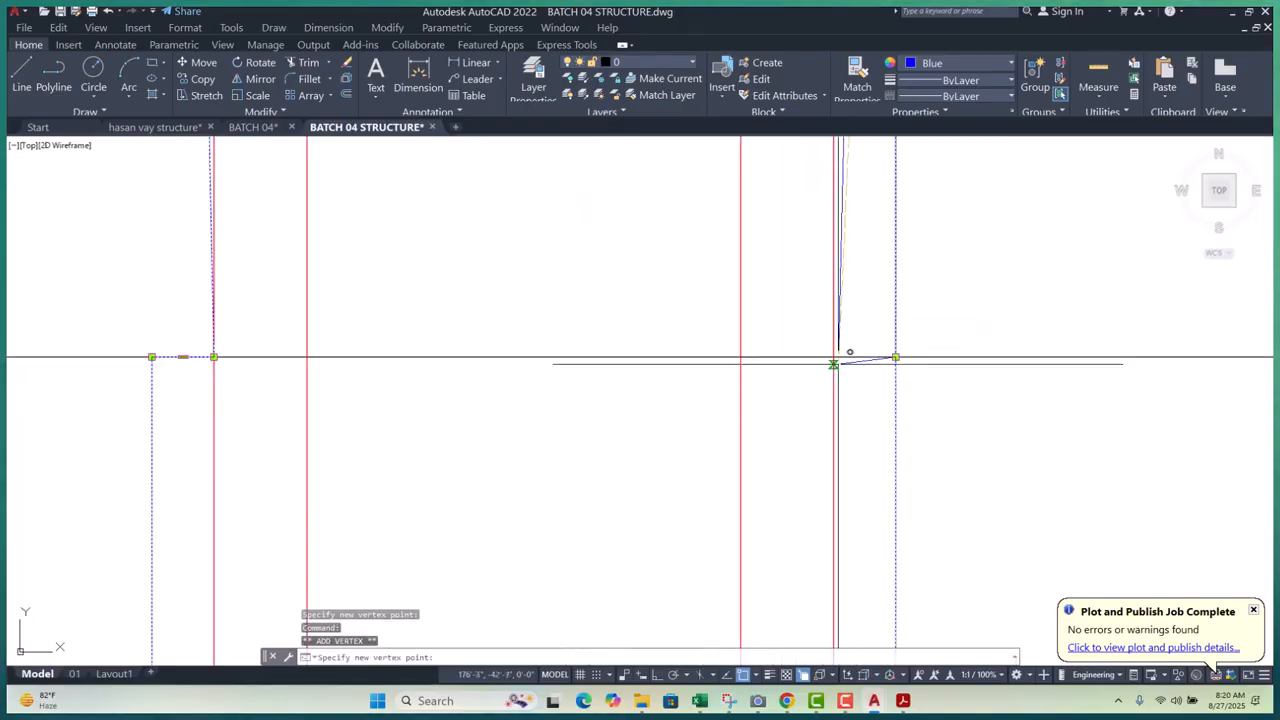
pyautogui.click(845, 344)
pyautogui.scroll(-3, 874, 377)
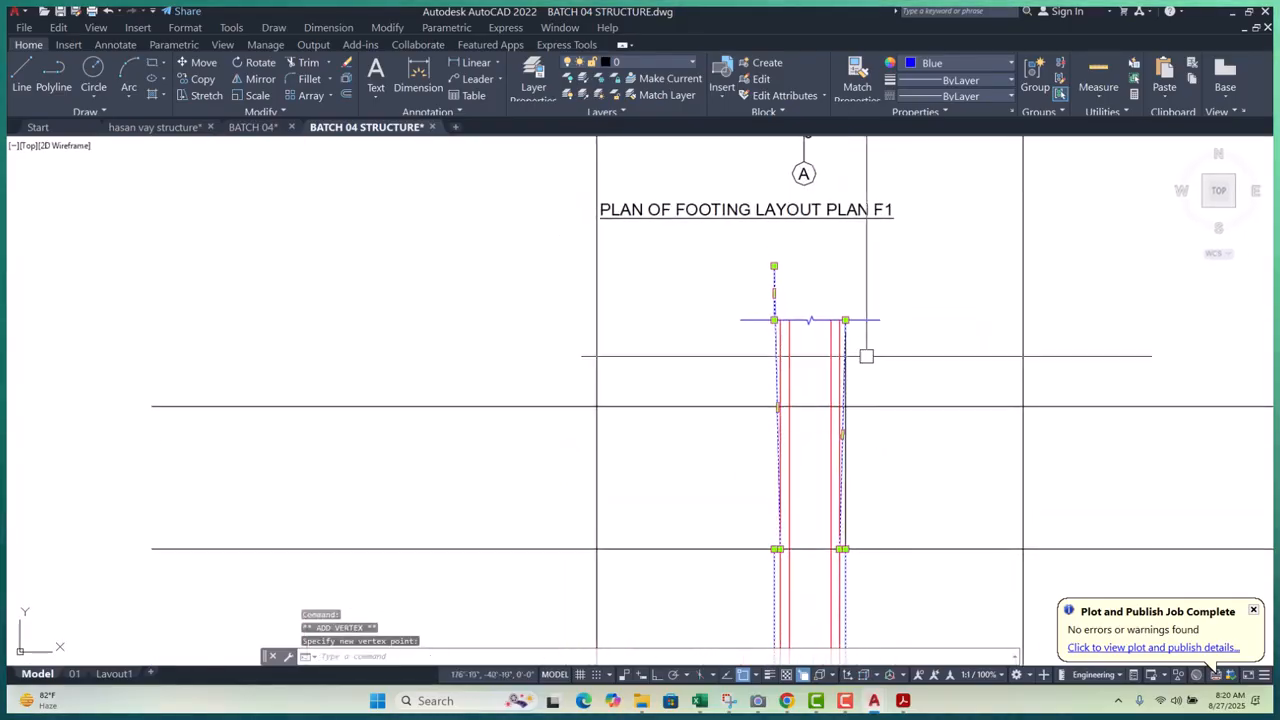
pyautogui.scroll(3, 834, 302)
pyautogui.scroll(4, 834, 302)
pyautogui.click(803, 286)
pyautogui.click(803, 284)
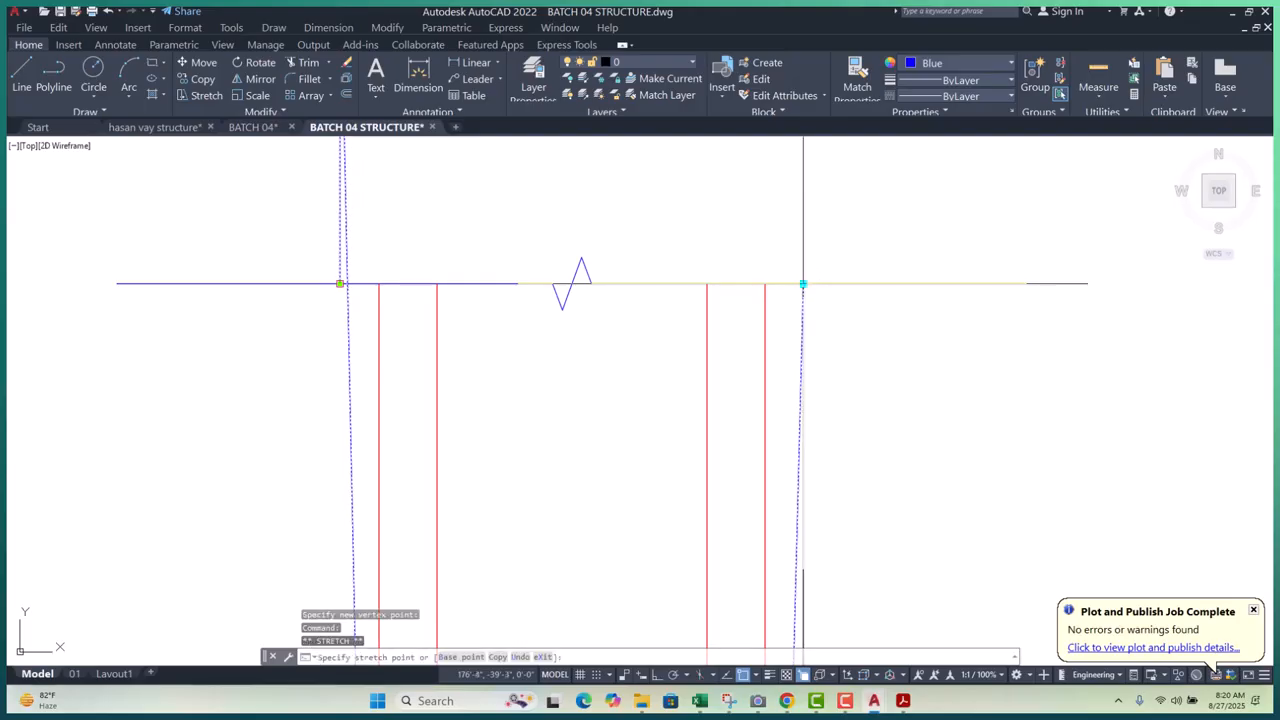
pyautogui.click(765, 284)
pyautogui.scroll(-4, 770, 362)
pyautogui.scroll(2, 597, 263)
# - Stretch the outline's top vertex down onto the horizontal break line
pyautogui.moveTo(640, 371); pyautogui.dragTo(647, 429, button='middle')
pyautogui.click(637, 213)
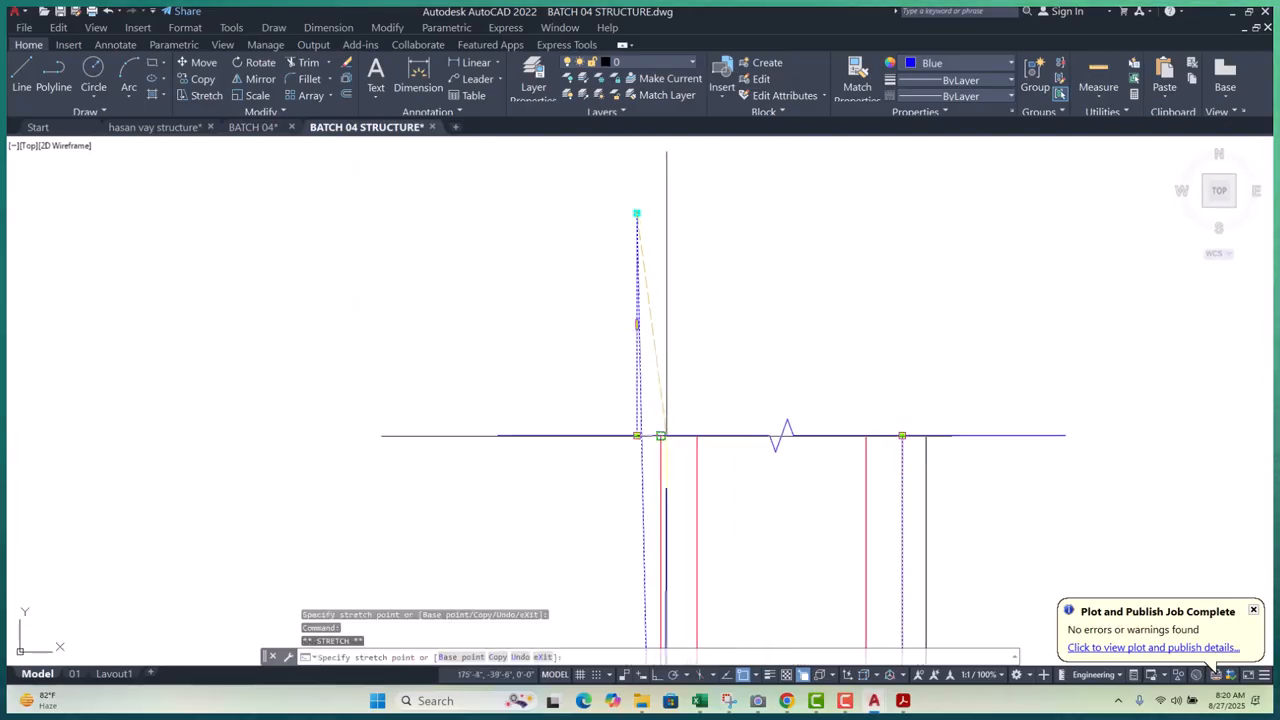
pyautogui.click(668, 435)
pyautogui.scroll(-2, 734, 343)
pyautogui.scroll(2, 792, 380)
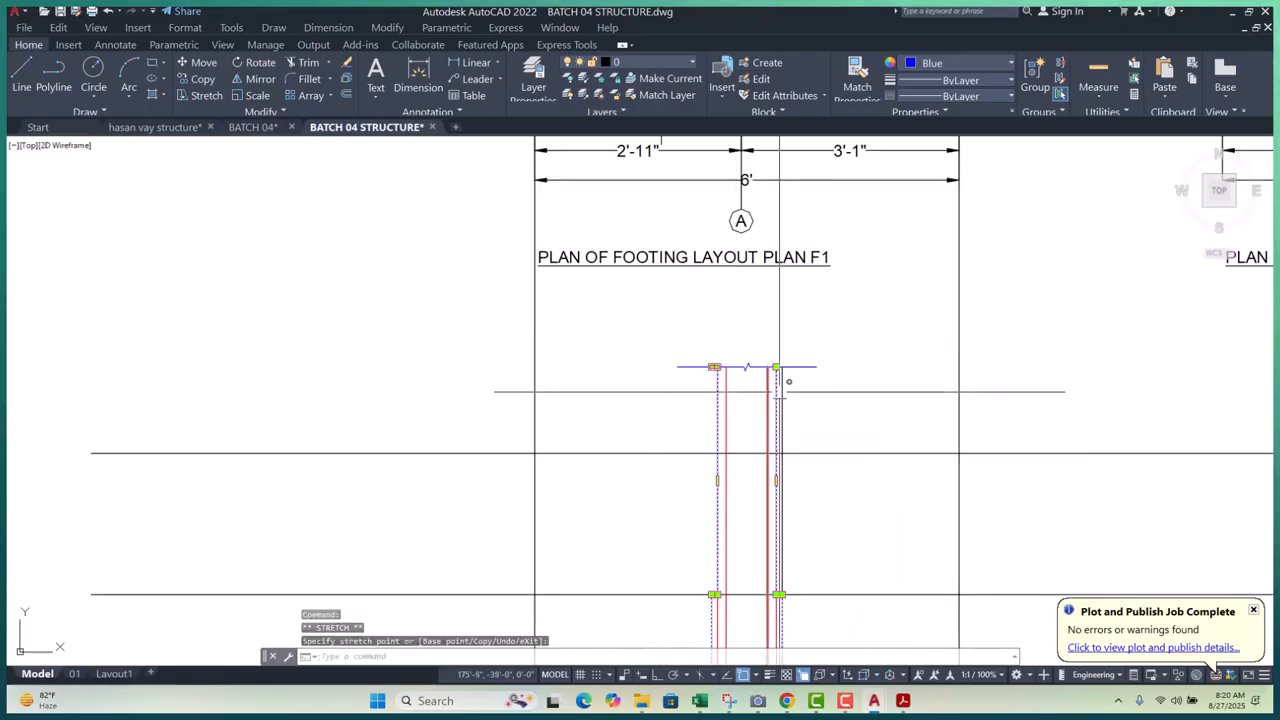
pyautogui.scroll(-3, 745, 335)
# - Finish the outline edit and erase the stray vertical line beside the column
pyautogui.press('Escape')
pyautogui.press('Escape')
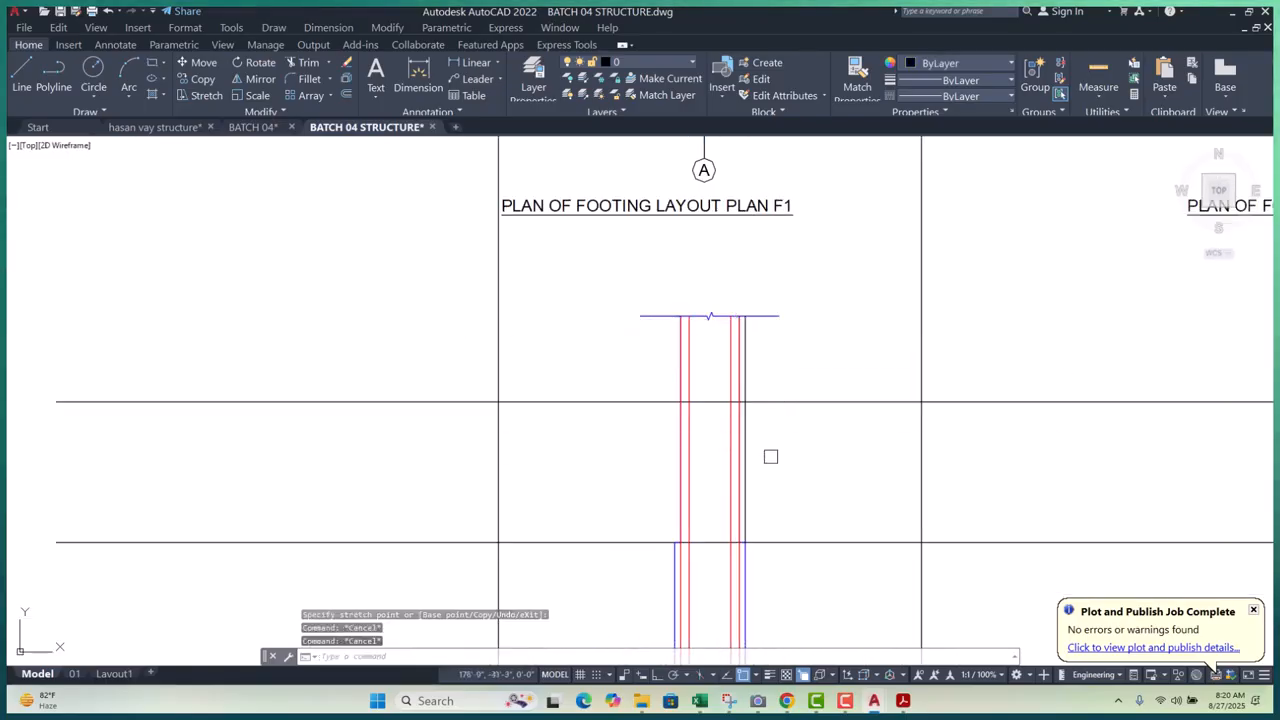
pyautogui.scroll(5, 754, 488)
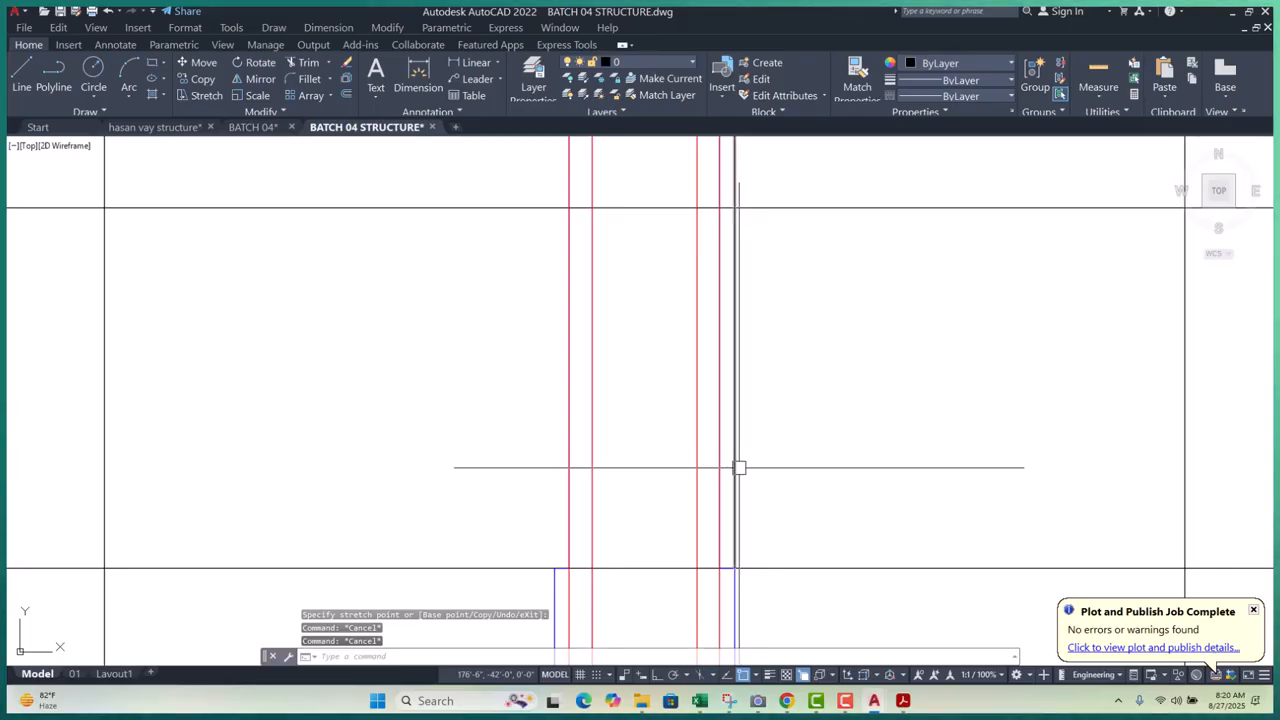
pyautogui.click(736, 466)
pyautogui.write('e')
pyautogui.press('Return')
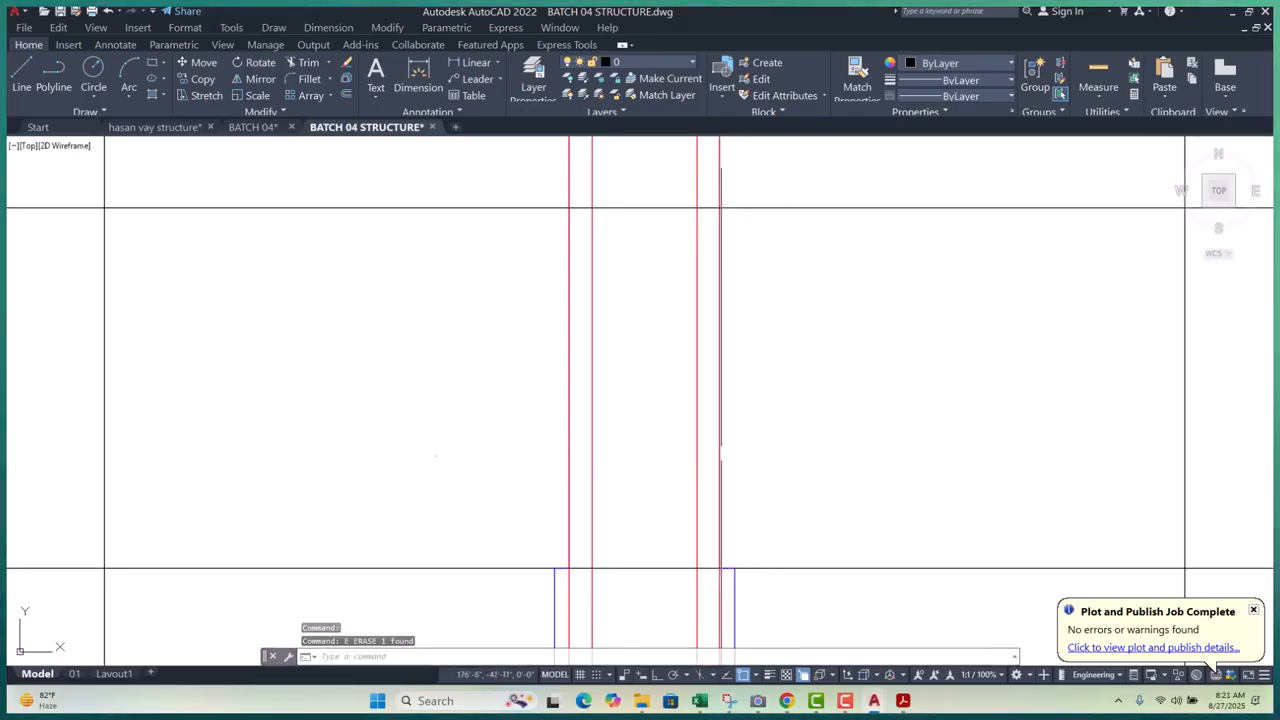
# - Erase the duplicate red bar line, picking it from the overlapping-objects list
pyautogui.click(719, 457)
pyautogui.click(778, 500)
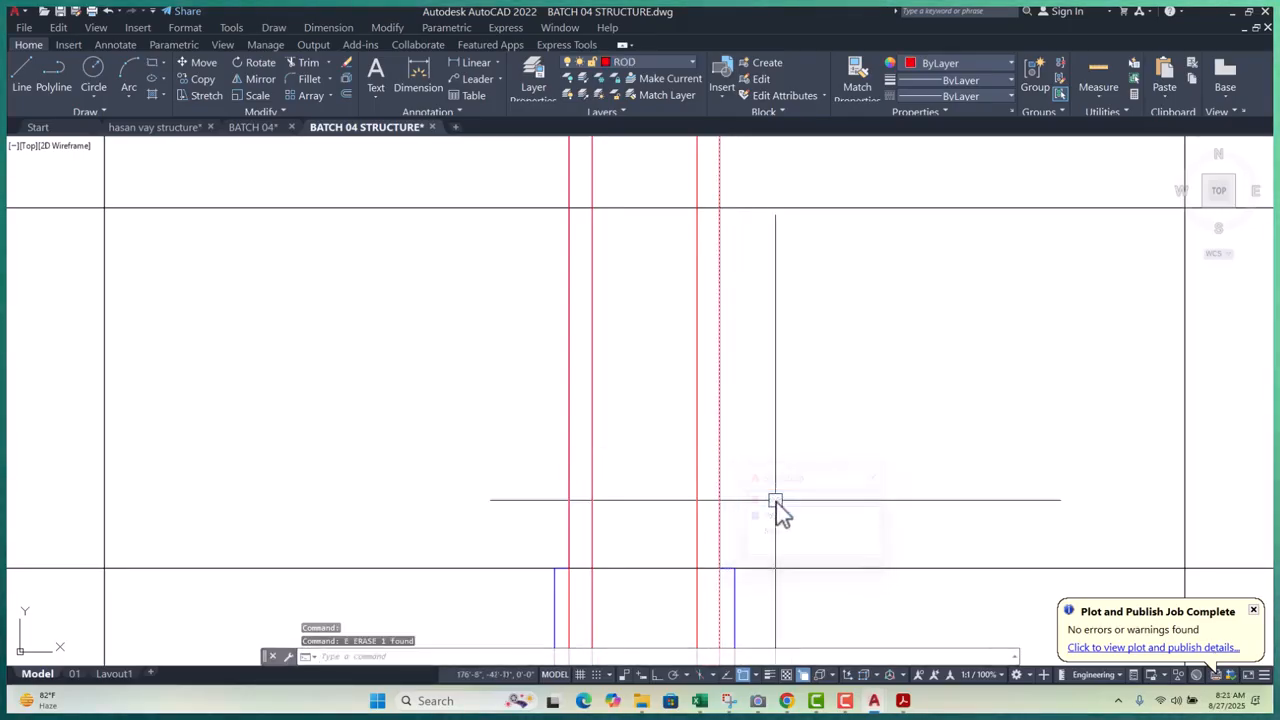
pyautogui.press('Return')
pyautogui.click(569, 430)
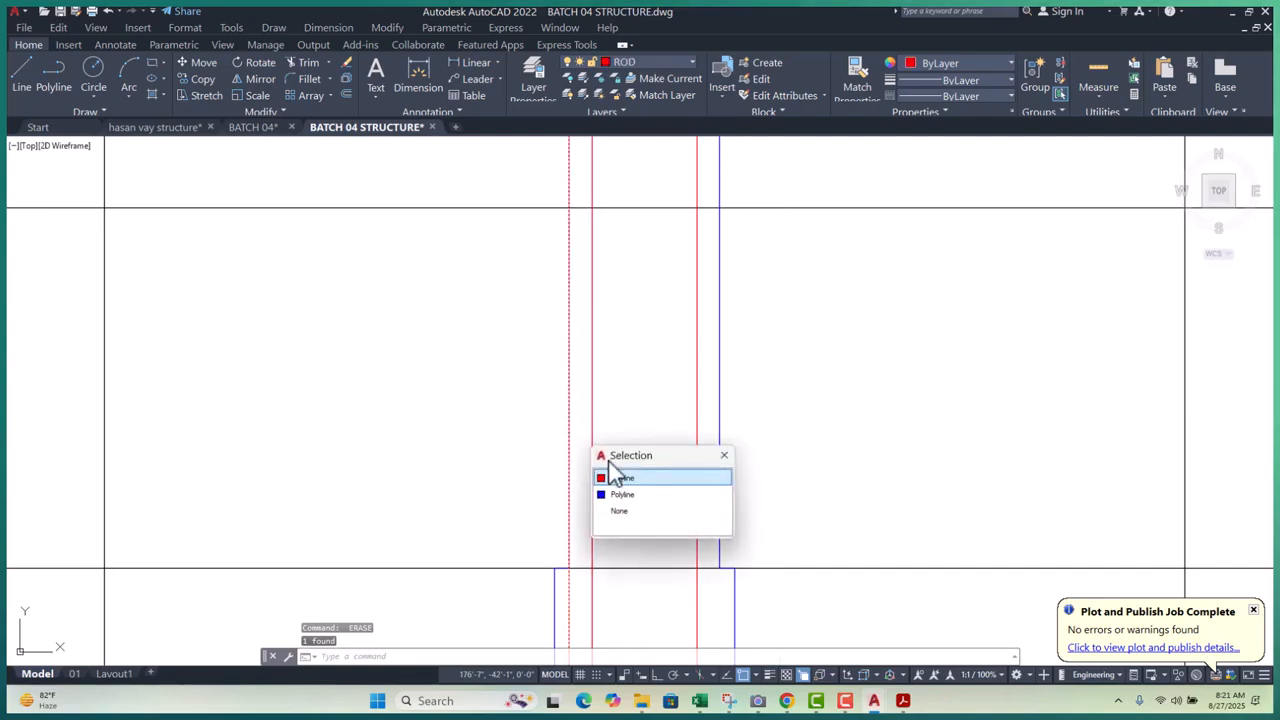
pyautogui.click(629, 479)
pyautogui.scroll(-3, 755, 370)
pyautogui.moveTo(820, 477); pyautogui.dragTo(815, 489, button='middle')
pyautogui.scroll(2, 684, 437)
pyautogui.moveTo(723, 420); pyautogui.dragTo(713, 444, button='middle')
pyautogui.scroll(-2, 713, 444)
pyautogui.moveTo(840, 377); pyautogui.dragTo(840, 420, button='middle')
pyautogui.scroll(4, 781, 254)
pyautogui.press('Escape')
pyautogui.press('Escape')
pyautogui.press('Escape')
pyautogui.scroll(-2, 689, 258)
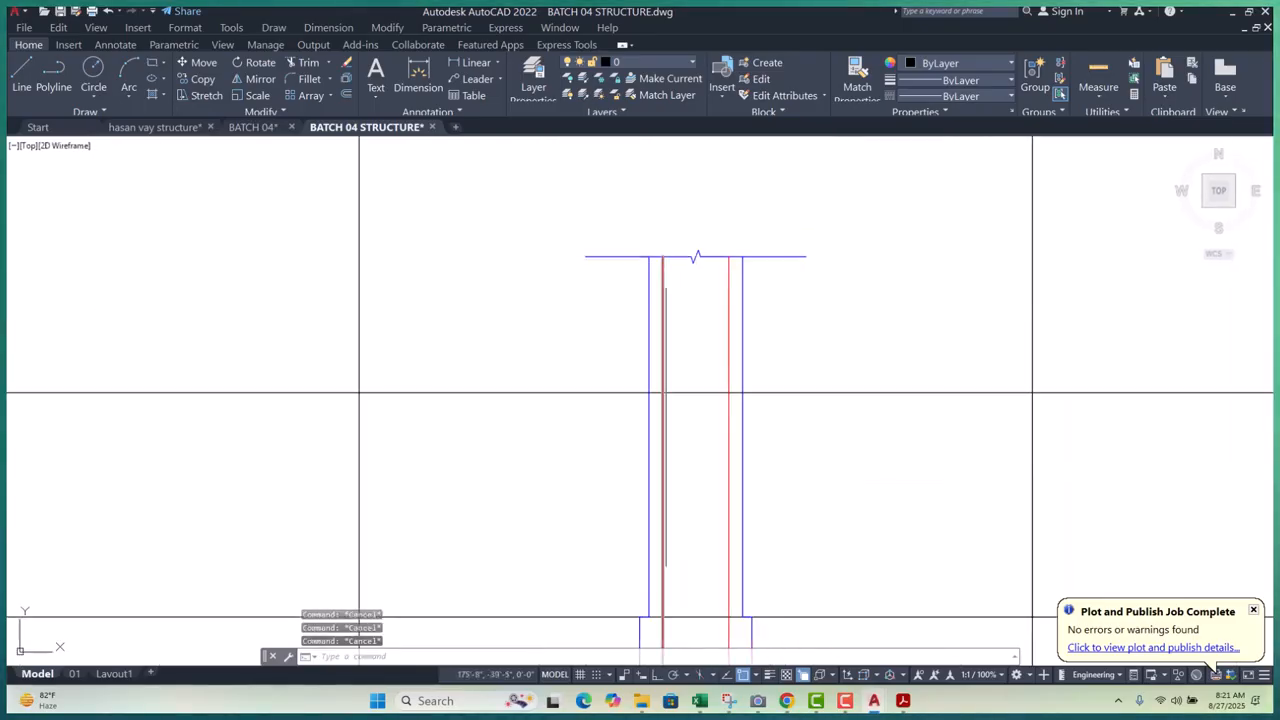
pyautogui.moveTo(666, 280); pyautogui.dragTo(681, 208, button='middle')
pyautogui.scroll(-4, 708, 247)
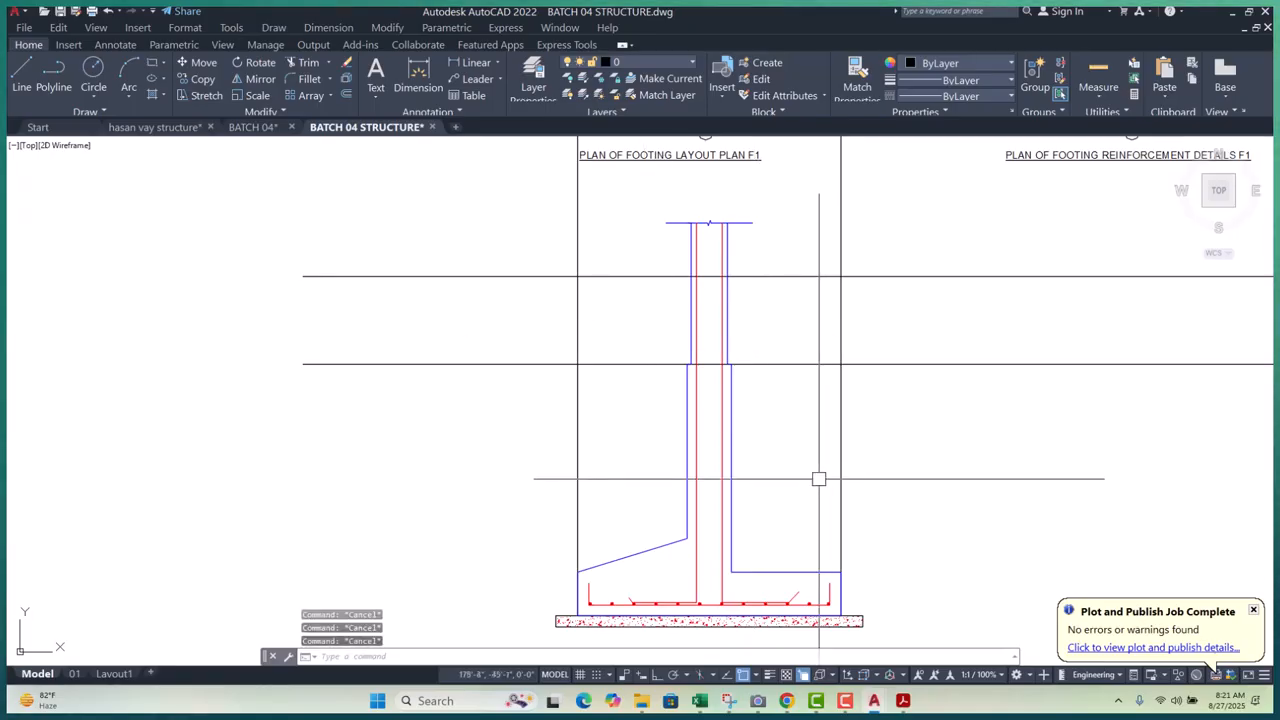
# - Start a horizontal construction line with XL, then cancel it and the footing outline selection
pyautogui.write('xl')
pyautogui.press('Return')
pyautogui.write('h')
pyautogui.press('Return')
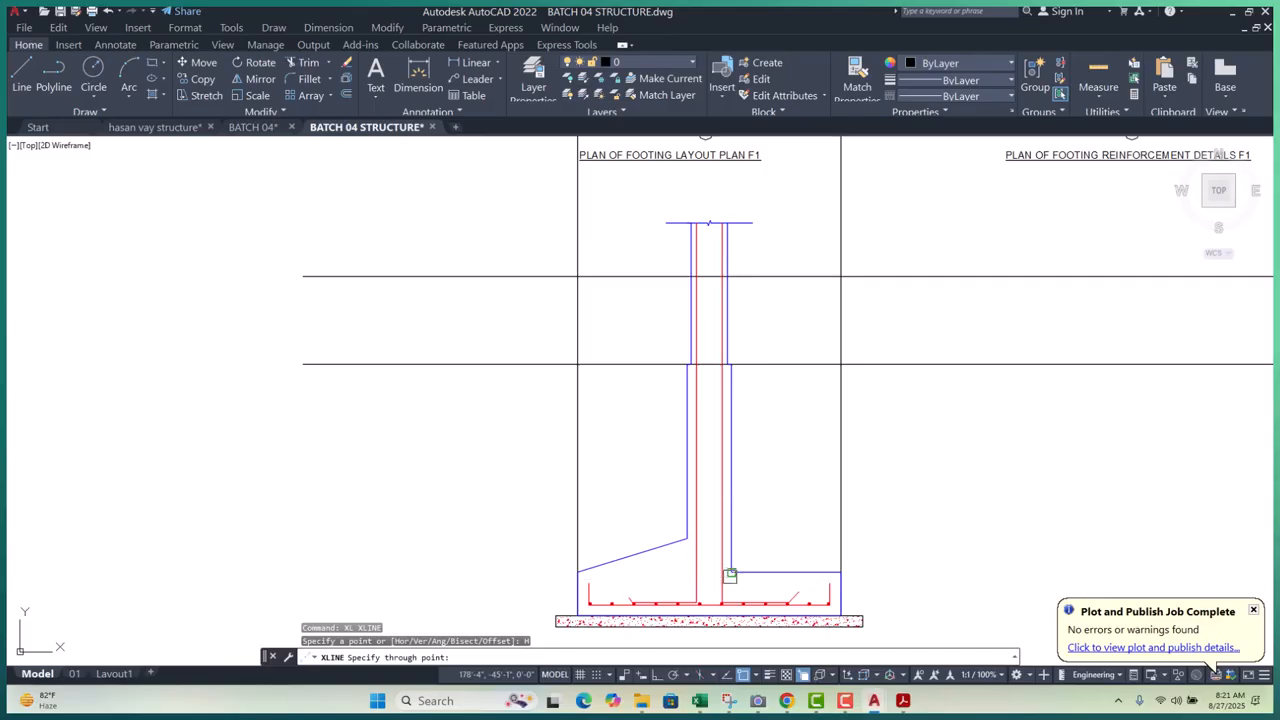
pyautogui.press('Escape')
pyautogui.press('Escape')
pyautogui.click(730, 574)
pyautogui.scroll(4, 730, 574)
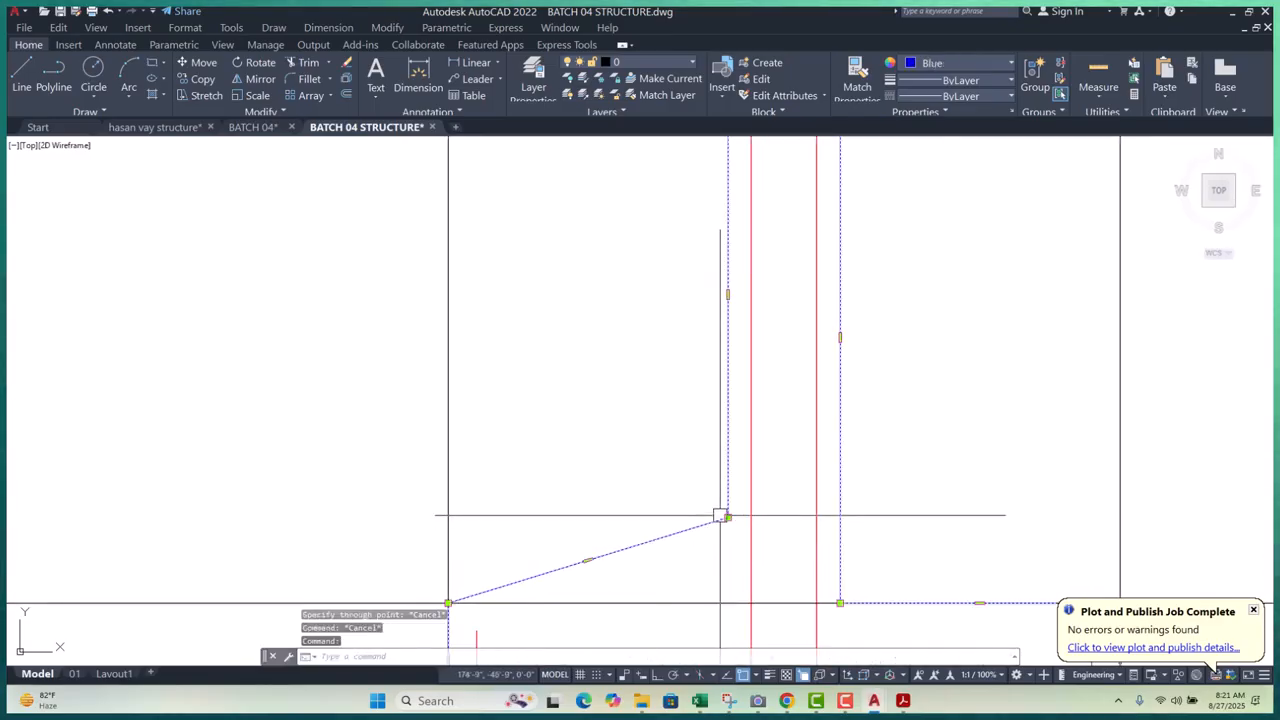
pyautogui.press('Escape')
pyautogui.press('Escape')
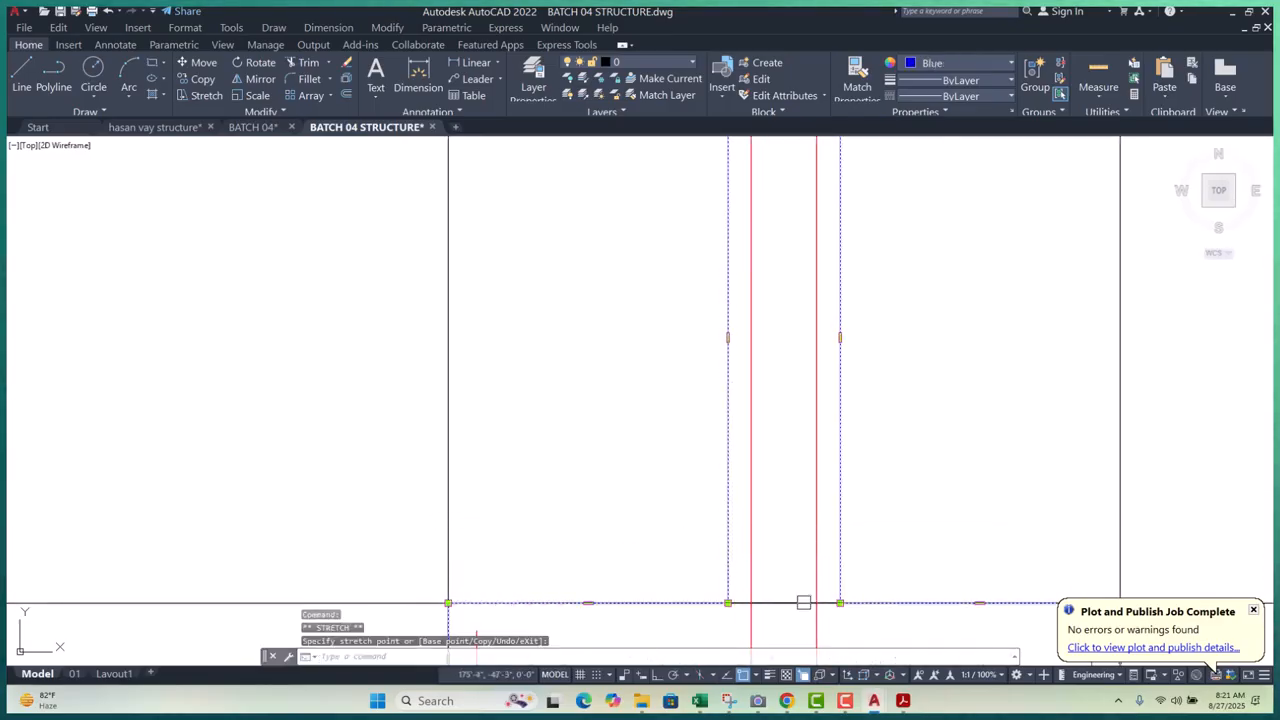
# - Crossing-select the full-width horizontal construction line below the footing and erase it
pyautogui.scroll(-5, 787, 542)
pyautogui.click(537, 451)
pyautogui.click(457, 563)
pyautogui.write('e')
pyautogui.press('Return')
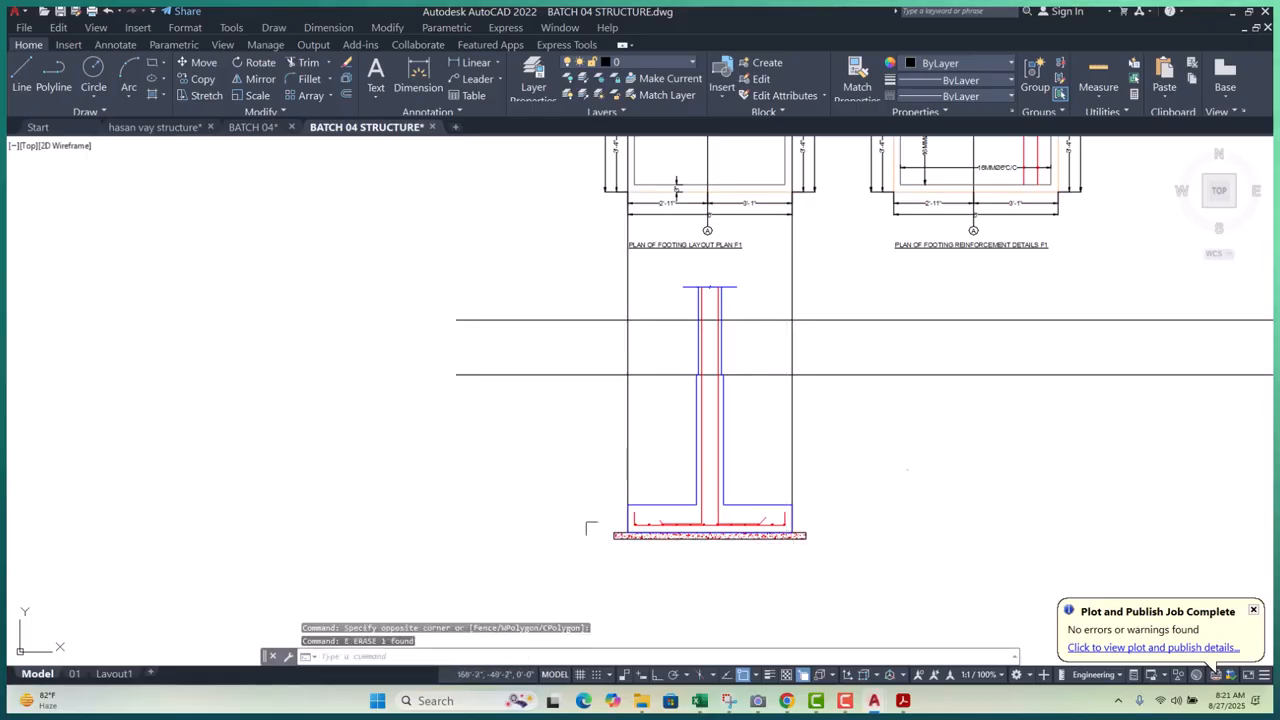
pyautogui.scroll(2, 720, 450)
pyautogui.scroll(-5, 745, 425)
pyautogui.scroll(-5, 747, 429)
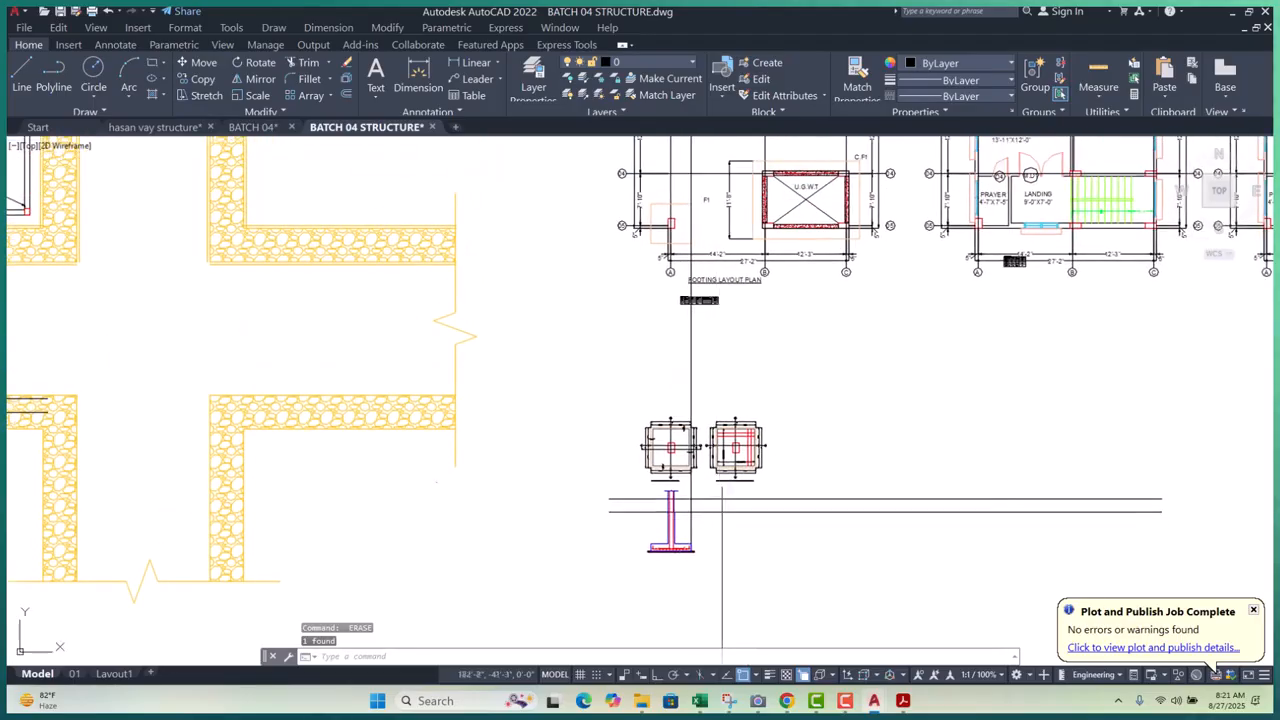
pyautogui.scroll(6, 680, 484)
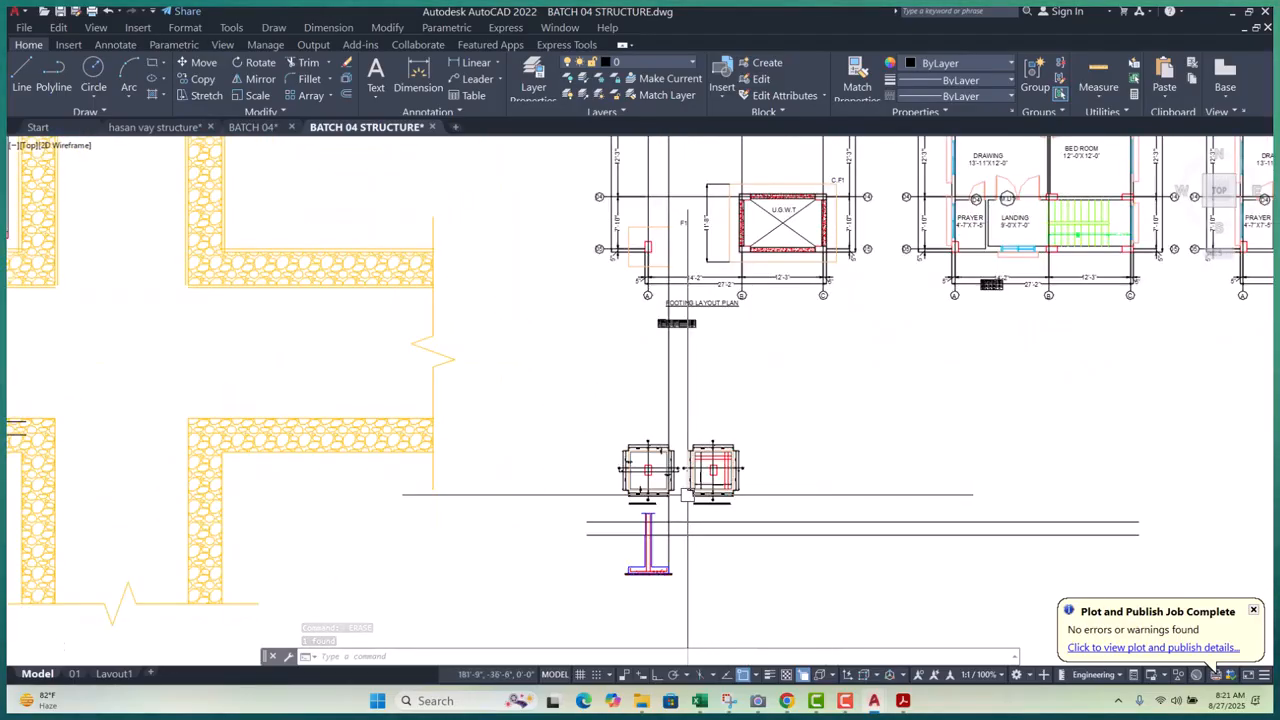
pyautogui.scroll(5, 664, 481)
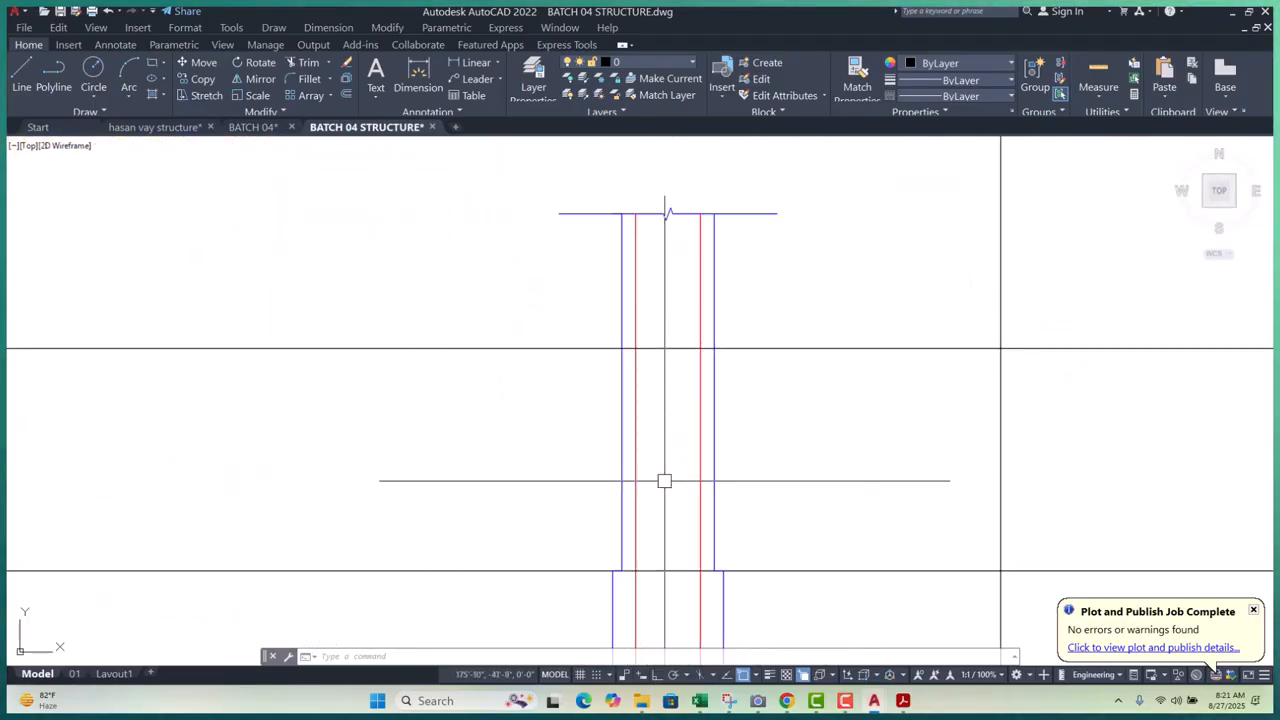
pyautogui.scroll(-8, 665, 469)
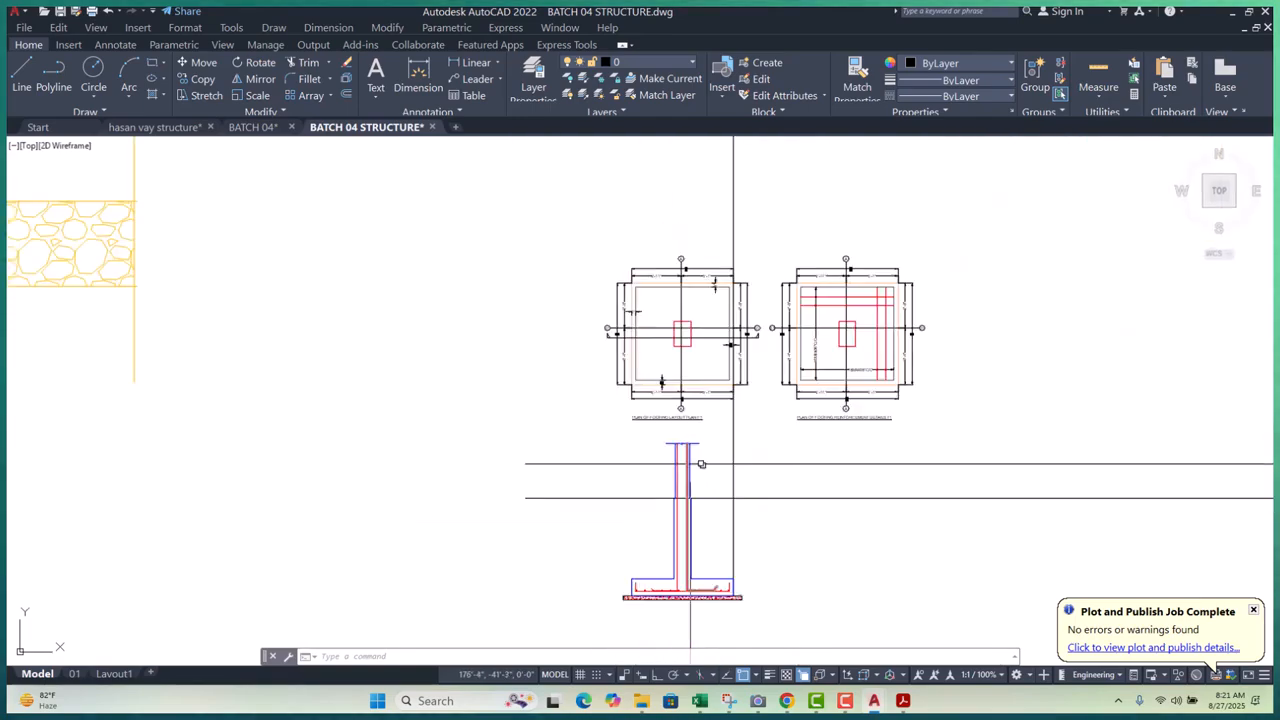
pyautogui.scroll(7, 700, 465)
pyautogui.scroll(4, 641, 521)
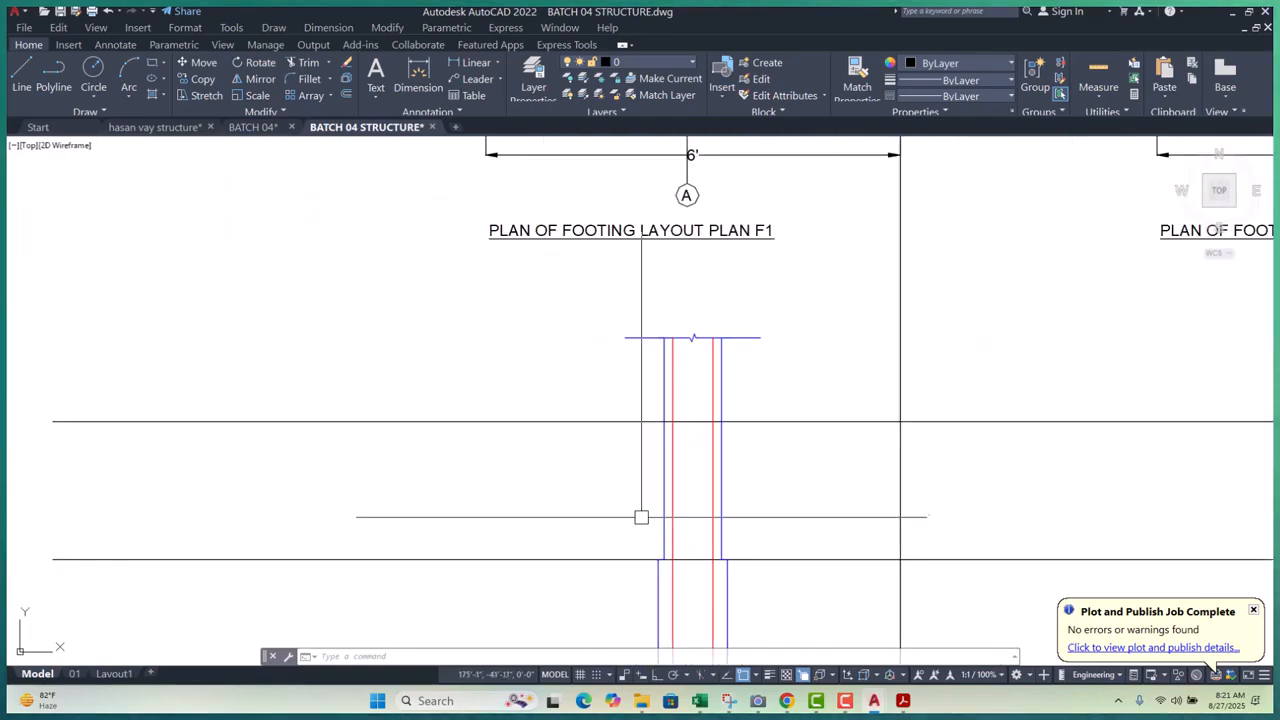
pyautogui.scroll(-2, 686, 429)
pyautogui.scroll(2, 700, 506)
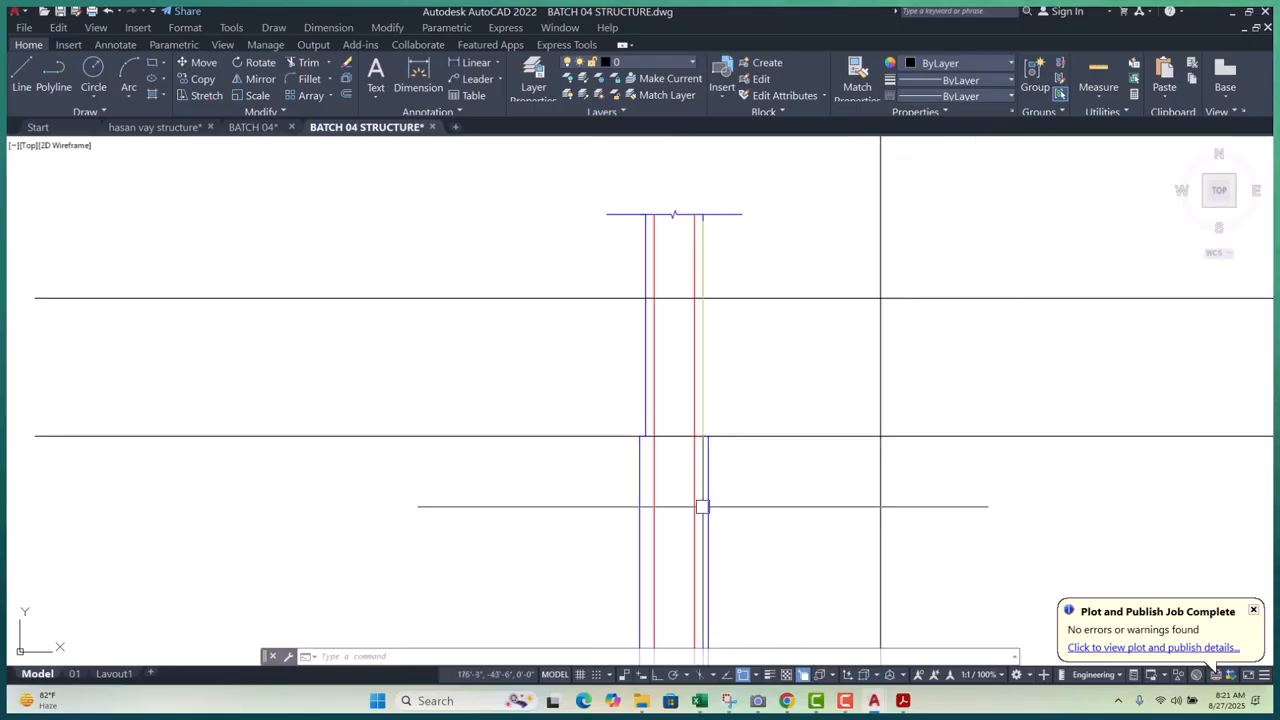
pyautogui.scroll(5, 651, 375)
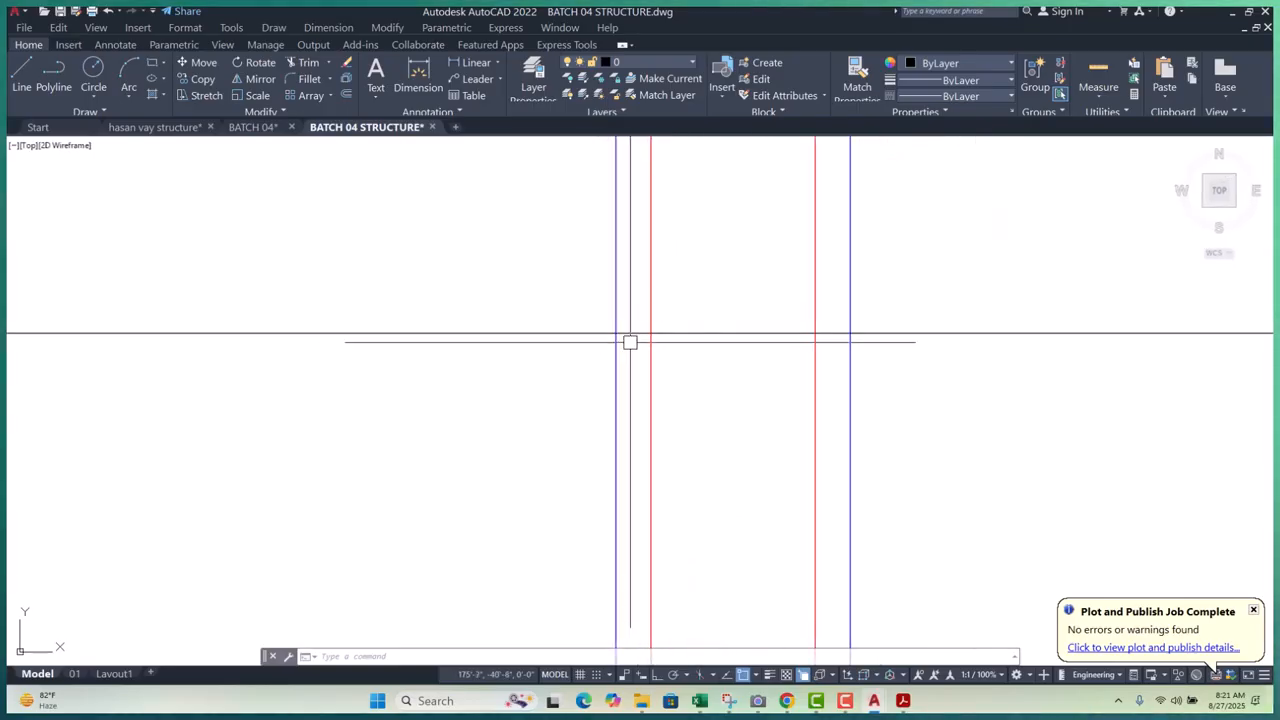
pyautogui.scroll(-8, 673, 324)
pyautogui.scroll(4, 690, 430)
pyautogui.scroll(3, 735, 480)
pyautogui.press('Escape')
pyautogui.press('Escape')
pyautogui.press('Escape')
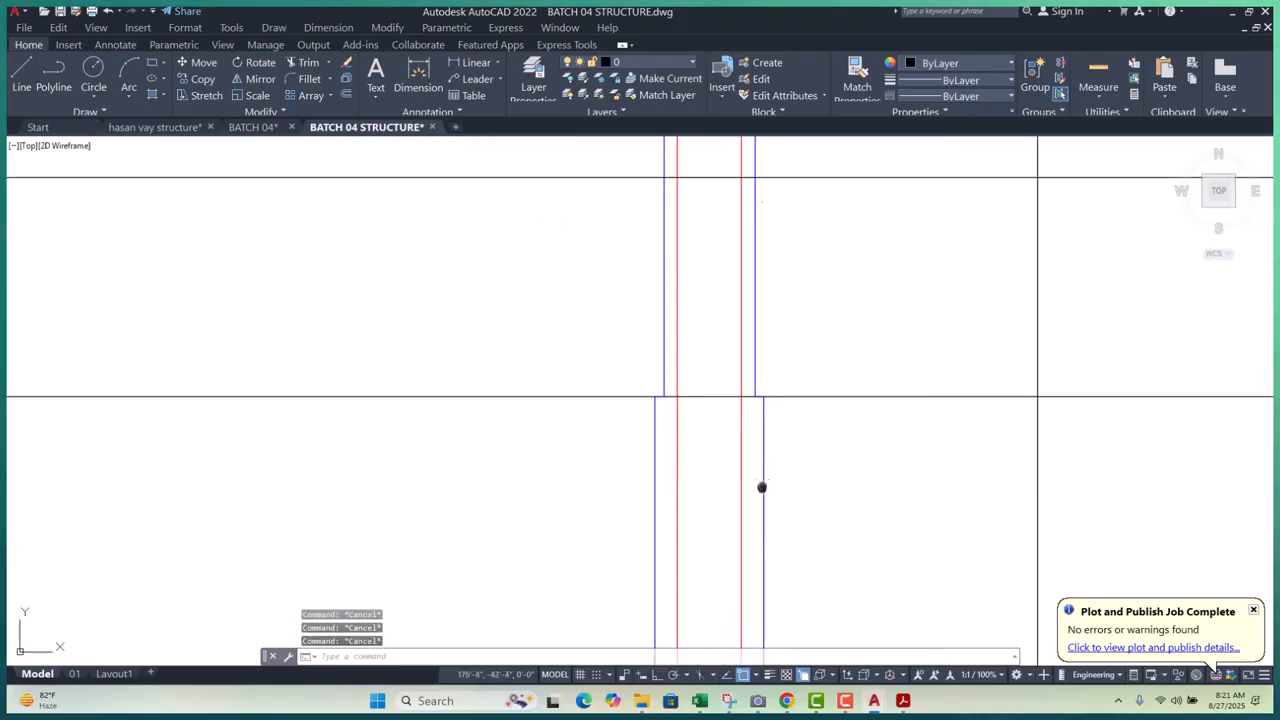
pyautogui.scroll(-3, 728, 429)
pyautogui.scroll(3, 766, 449)
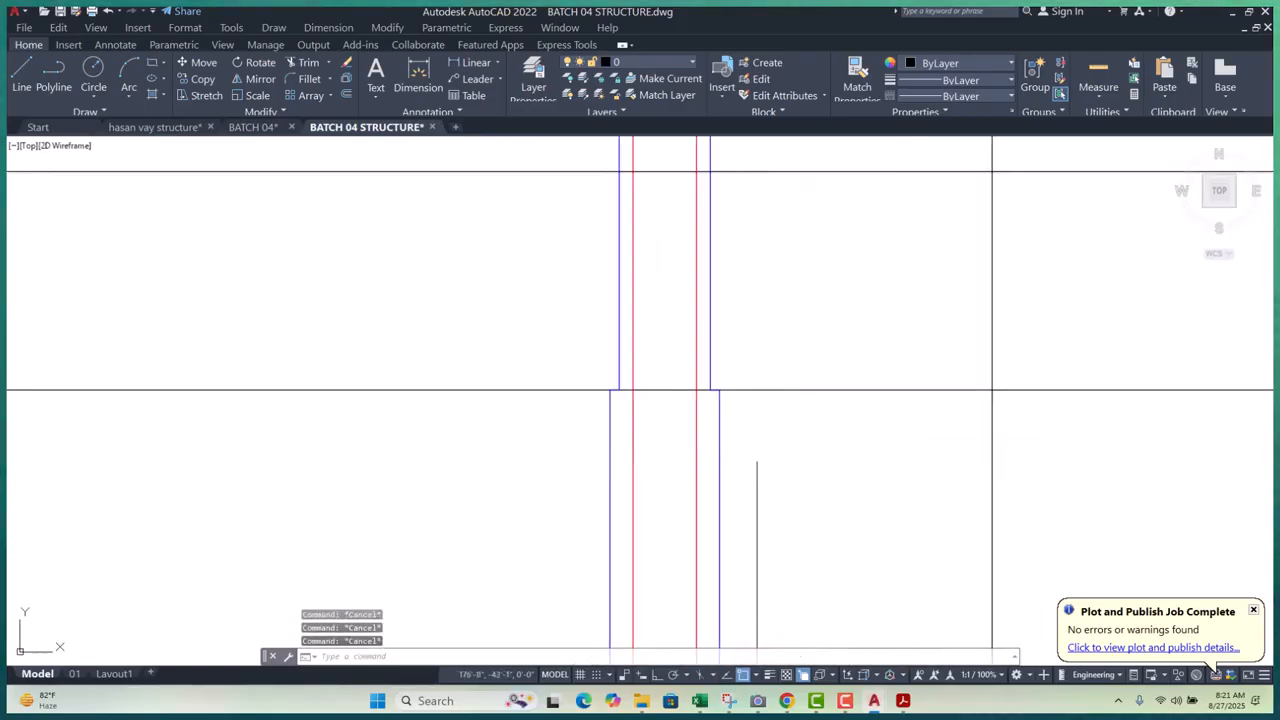
pyautogui.write('o')
pyautogui.press('Return')
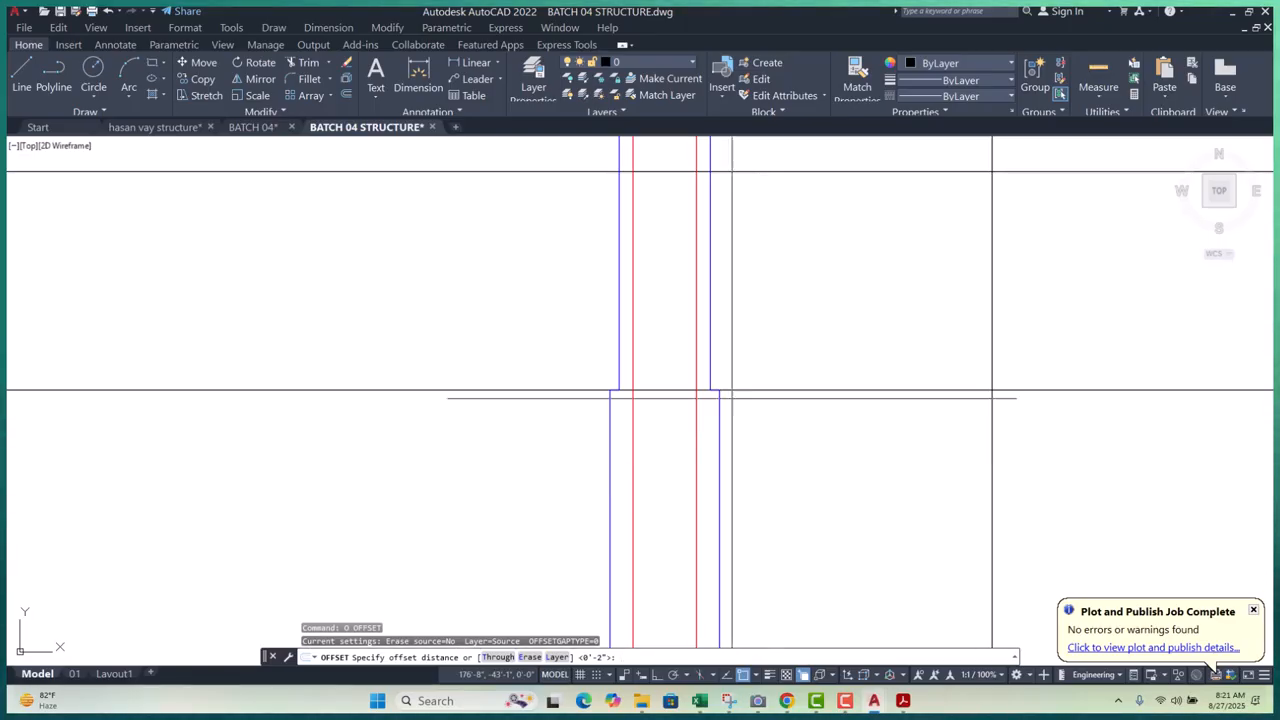
pyautogui.press('Escape')
pyautogui.press('Escape')
pyautogui.press('Escape')
pyautogui.scroll(-3, 749, 386)
pyautogui.scroll(2, 743, 354)
pyautogui.scroll(4, 718, 317)
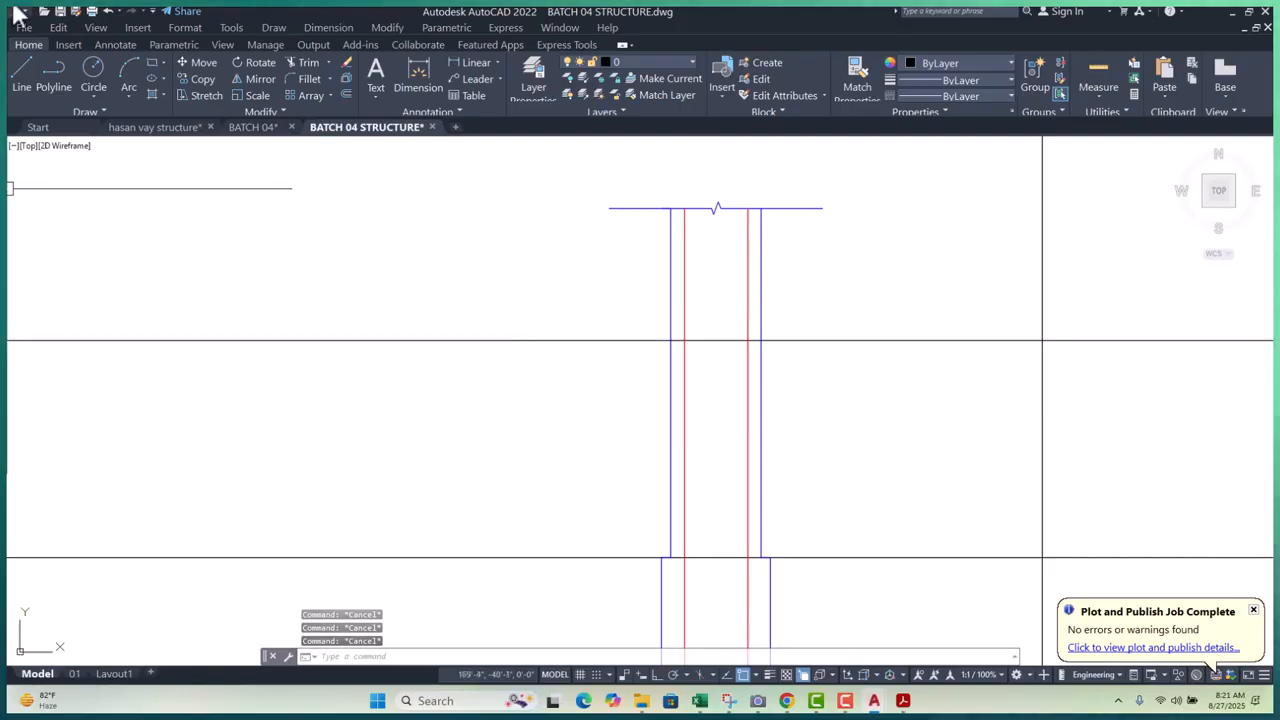
pyautogui.click(455, 61)
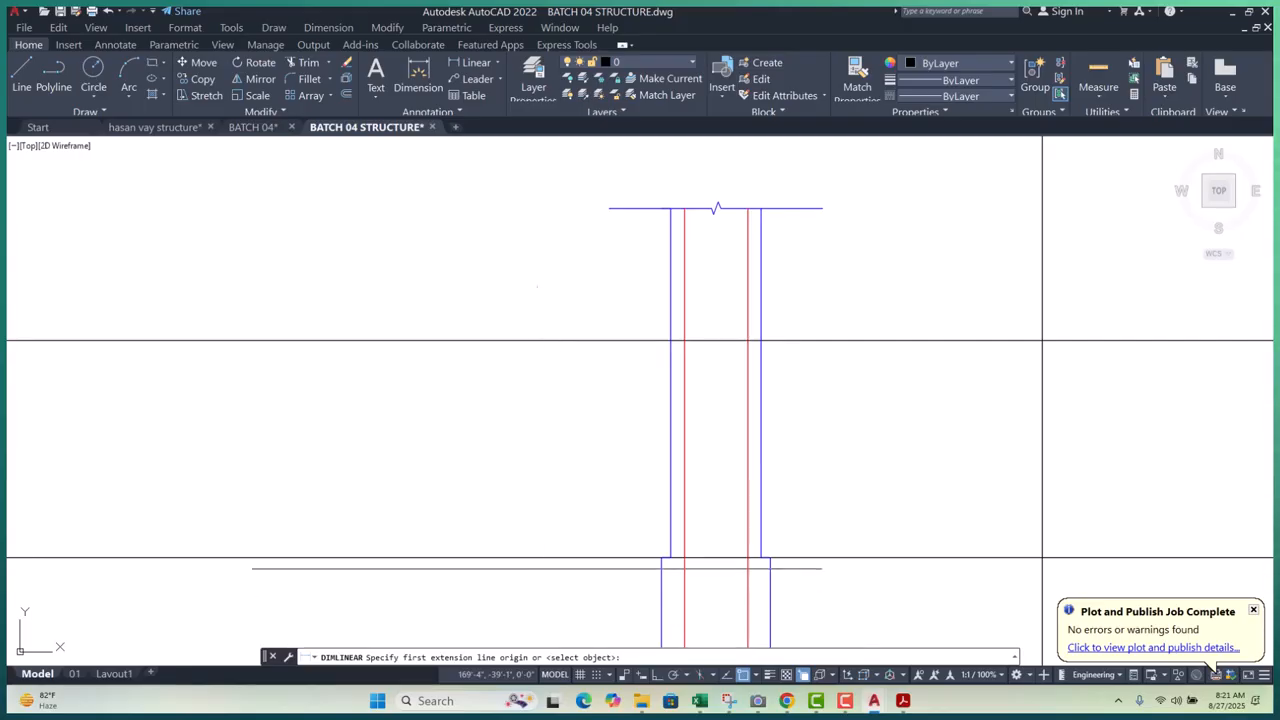
pyautogui.click(537, 558)
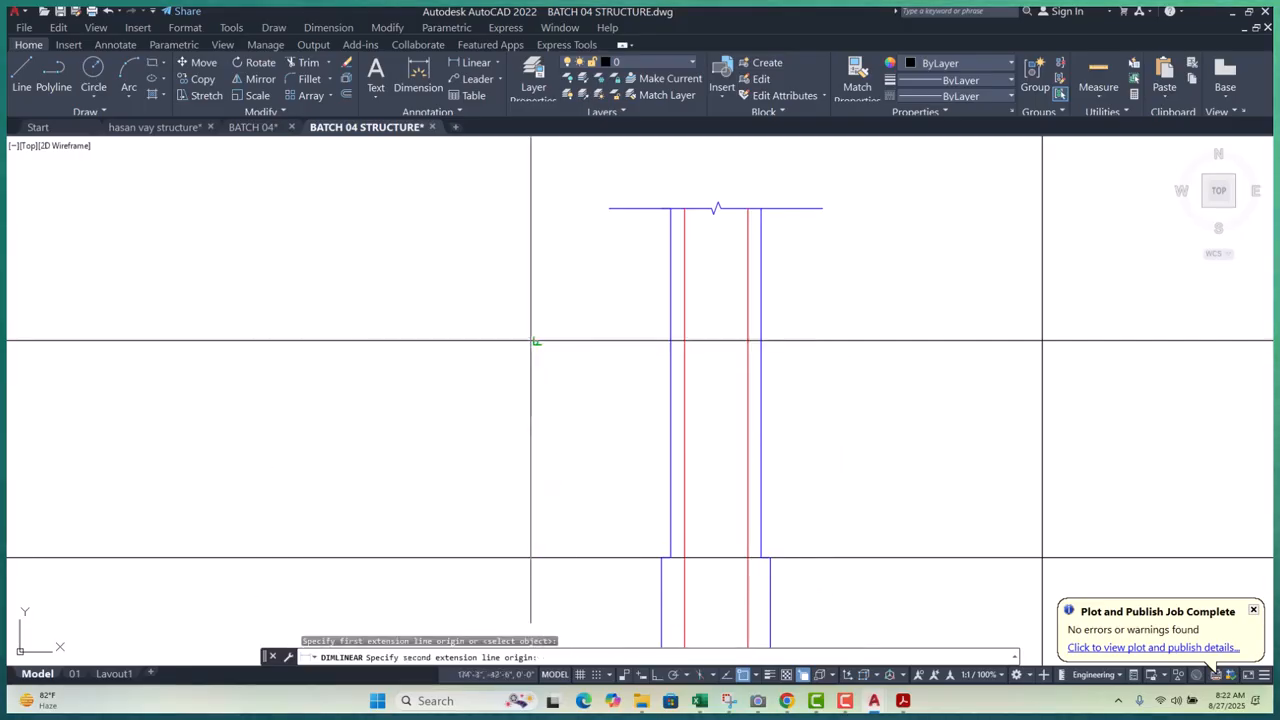
pyautogui.click(537, 341)
pyautogui.scroll(-2, 657, 465)
pyautogui.moveTo(657, 465); pyautogui.dragTo(500, 243, button='middle')
pyautogui.scroll(-4, 463, 281)
pyautogui.moveTo(463, 281); pyautogui.dragTo(442, 356, button='middle')
pyautogui.scroll(2, 442, 356)
pyautogui.scroll(2, 442, 356)
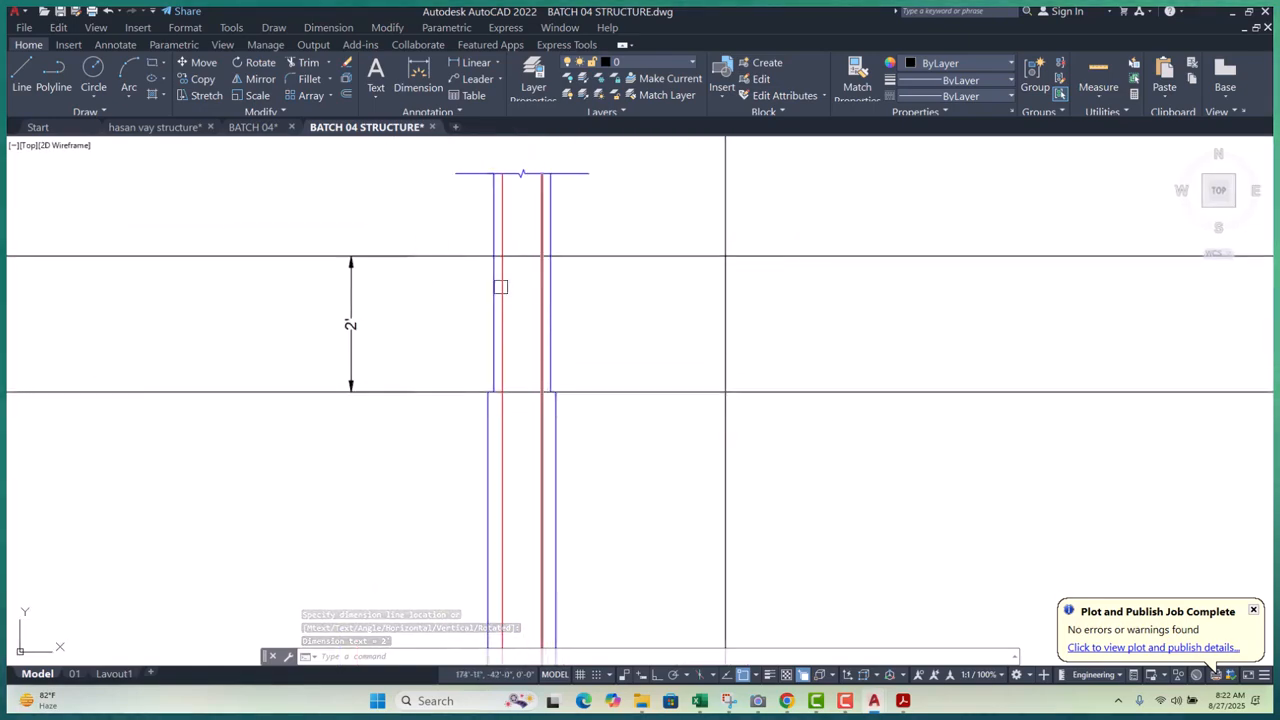
pyautogui.scroll(4, 500, 268)
pyautogui.scroll(-4, 494, 329)
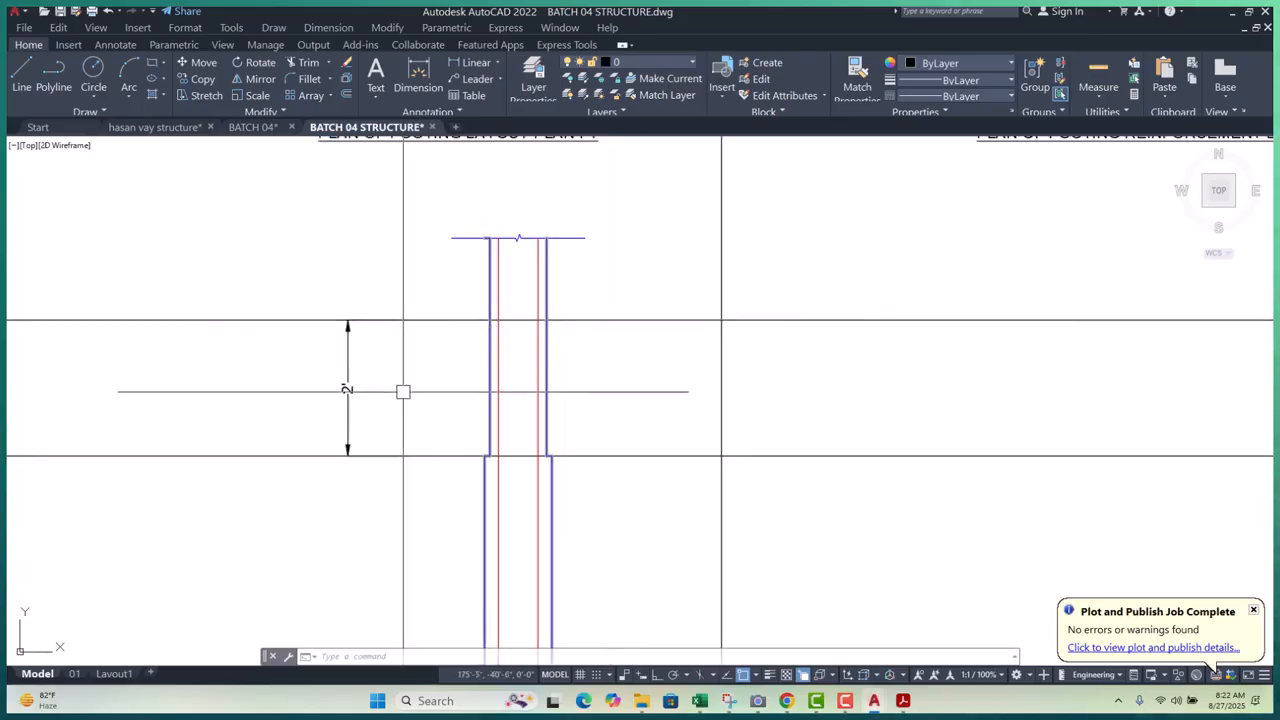
pyautogui.click(386, 362)
pyautogui.click(325, 368)
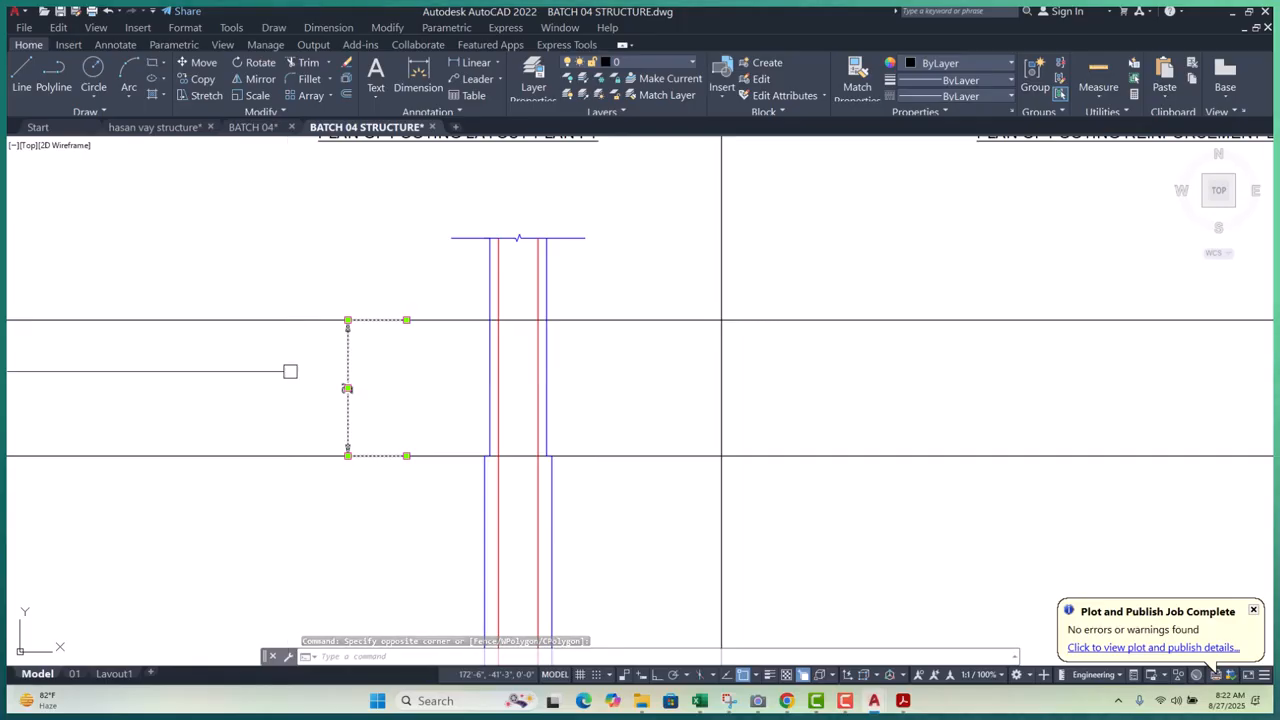
pyautogui.moveTo(406, 370); pyautogui.dragTo(394, 371, button='middle')
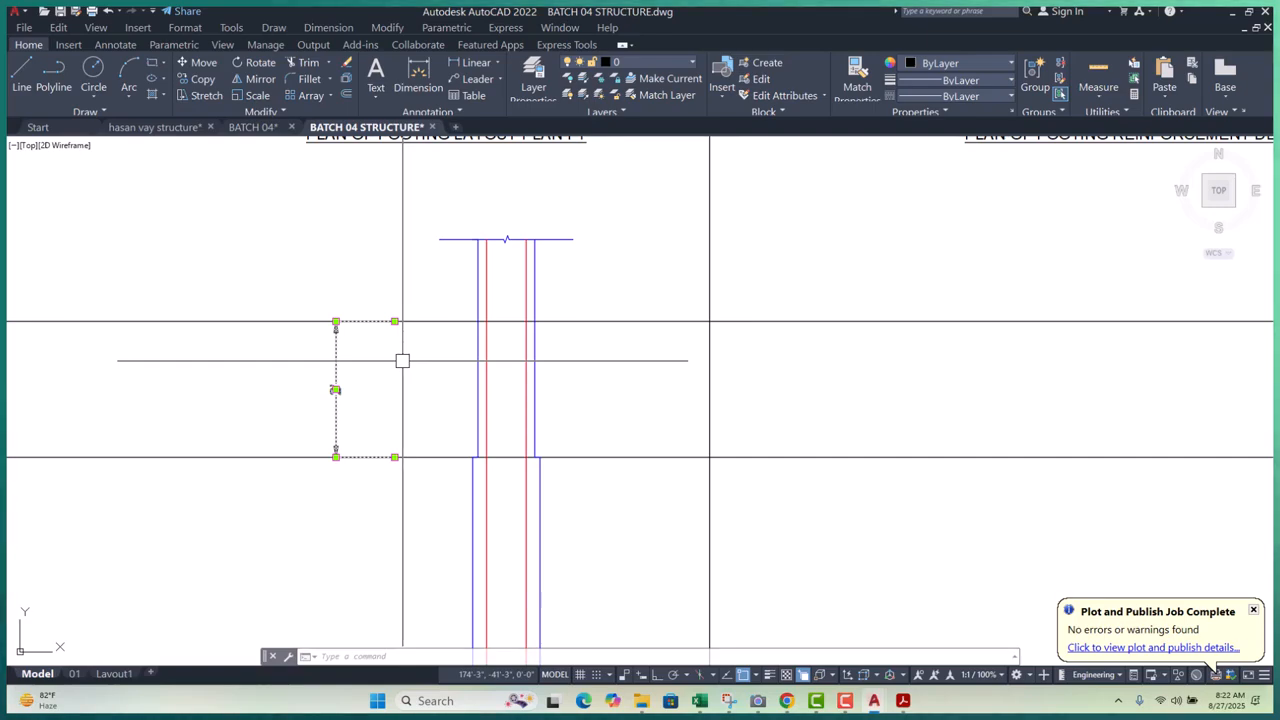
pyautogui.write('e')
pyautogui.press('Return')
# - Pan down to the F1 footing plans, discarding a trial selection near the column section
pyautogui.scroll(-4, 403, 360)
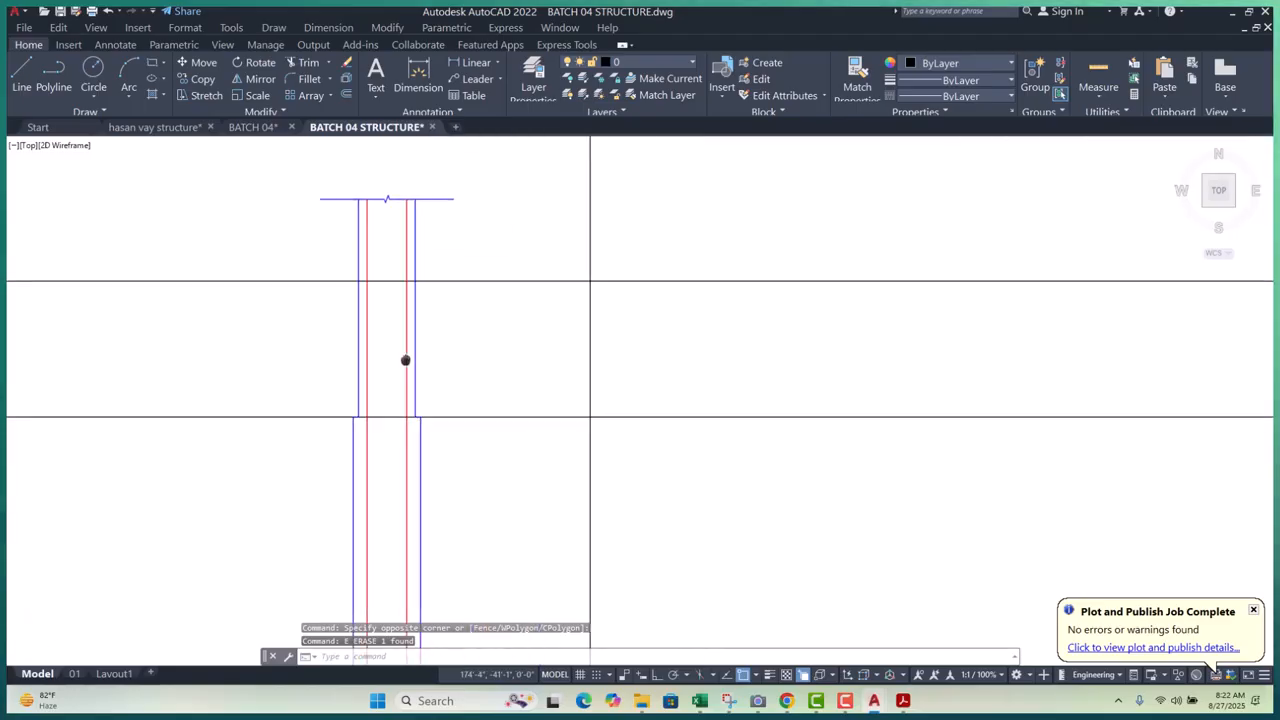
pyautogui.scroll(6, 394, 399)
pyautogui.scroll(-5, 411, 380)
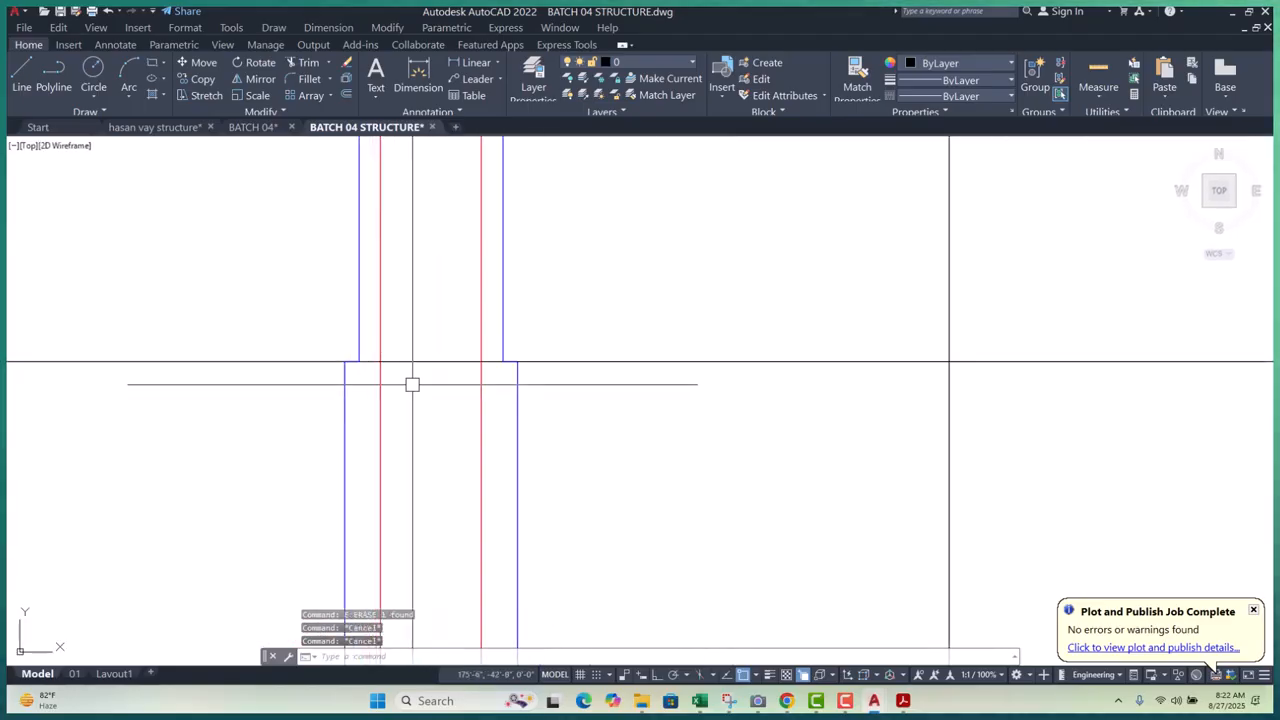
pyautogui.scroll(-2, 443, 391)
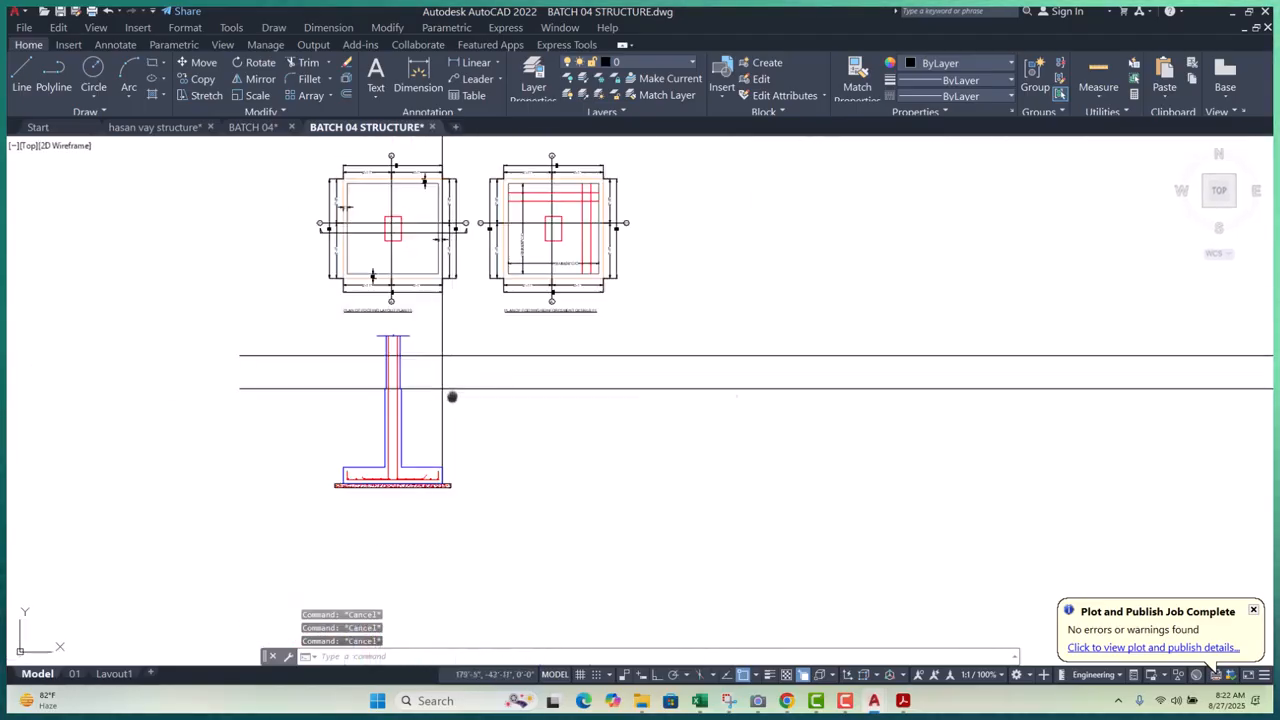
pyautogui.scroll(5, 386, 351)
pyautogui.scroll(4, 340, 360)
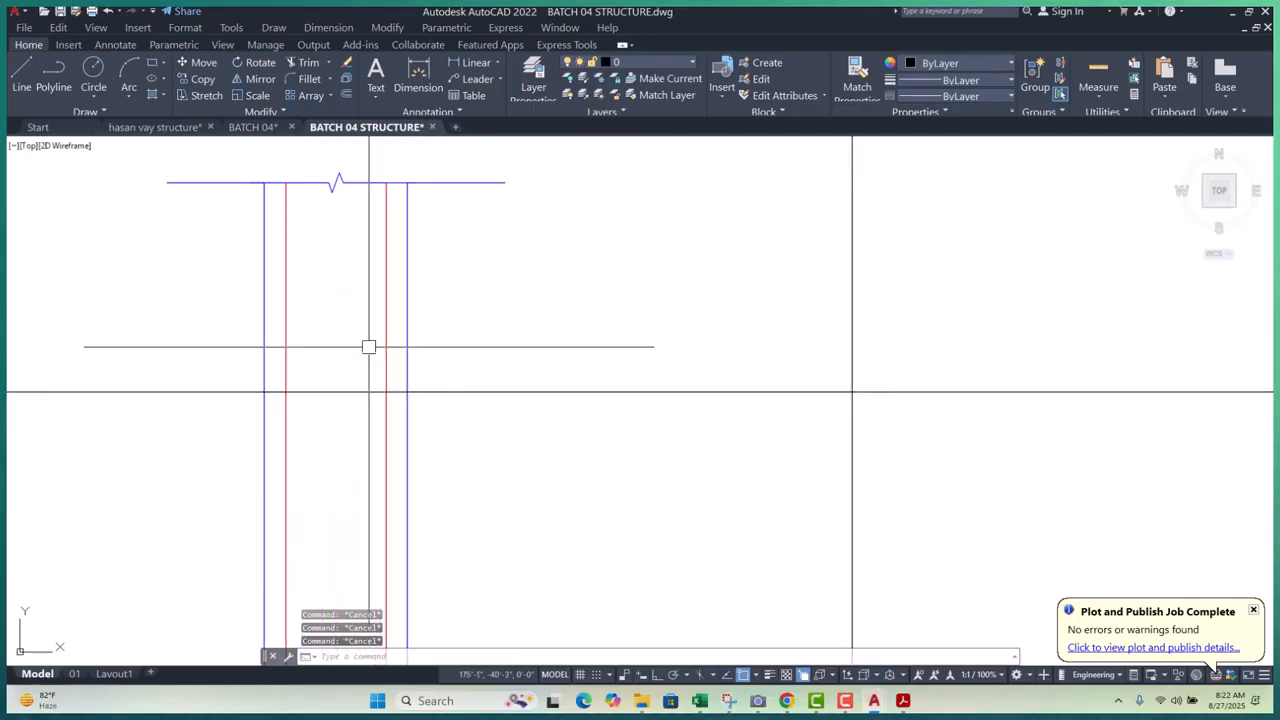
pyautogui.click(359, 333)
pyautogui.click(303, 417)
pyautogui.scroll(-10, 350, 387)
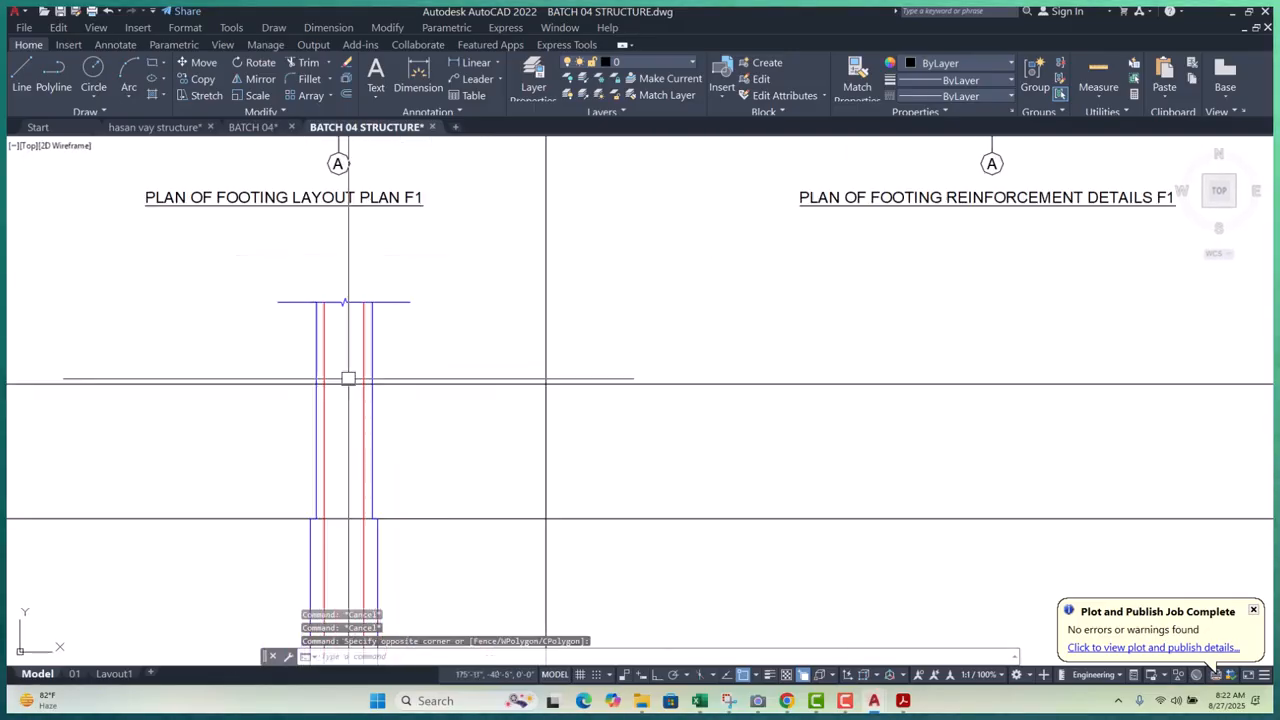
pyautogui.press('Escape')
pyautogui.press('Escape')
pyautogui.moveTo(400, 391); pyautogui.dragTo(394, 410, button='middle')
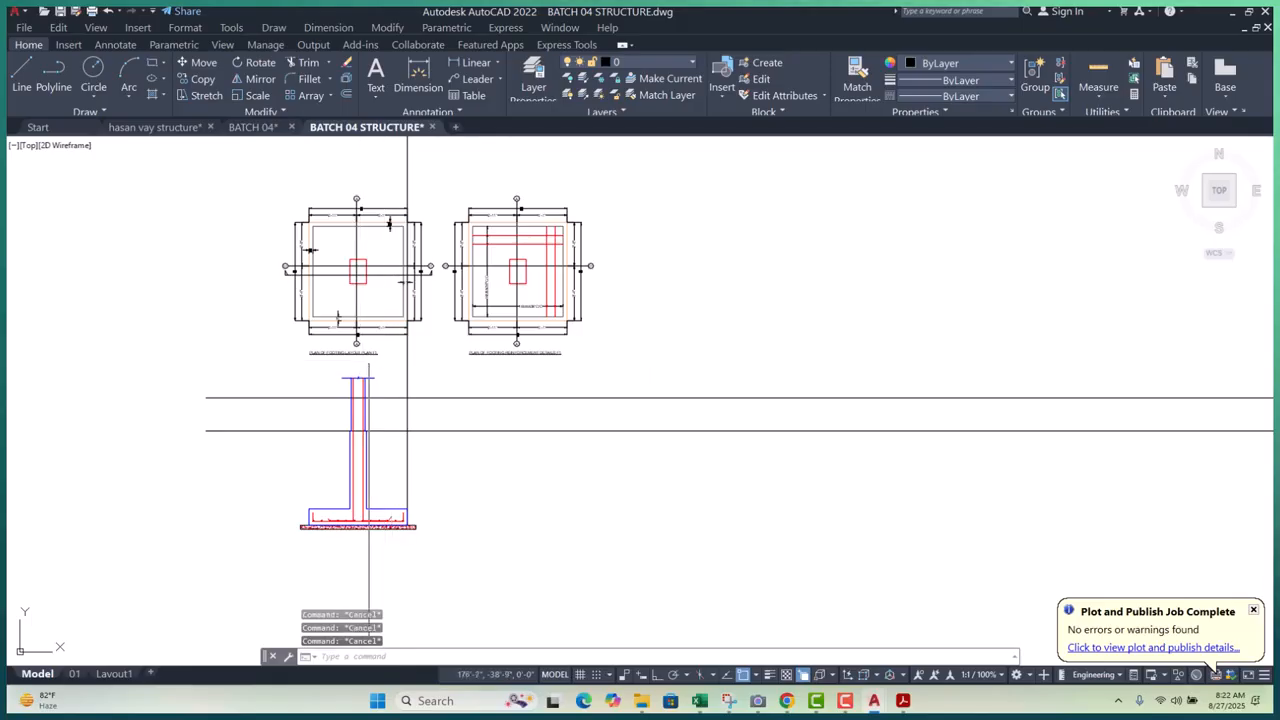
pyautogui.scroll(4, 373, 347)
pyautogui.moveTo(355, 245); pyautogui.dragTo(352, 261, button='middle')
pyautogui.scroll(-4, 353, 252)
pyautogui.scroll(4, 347, 237)
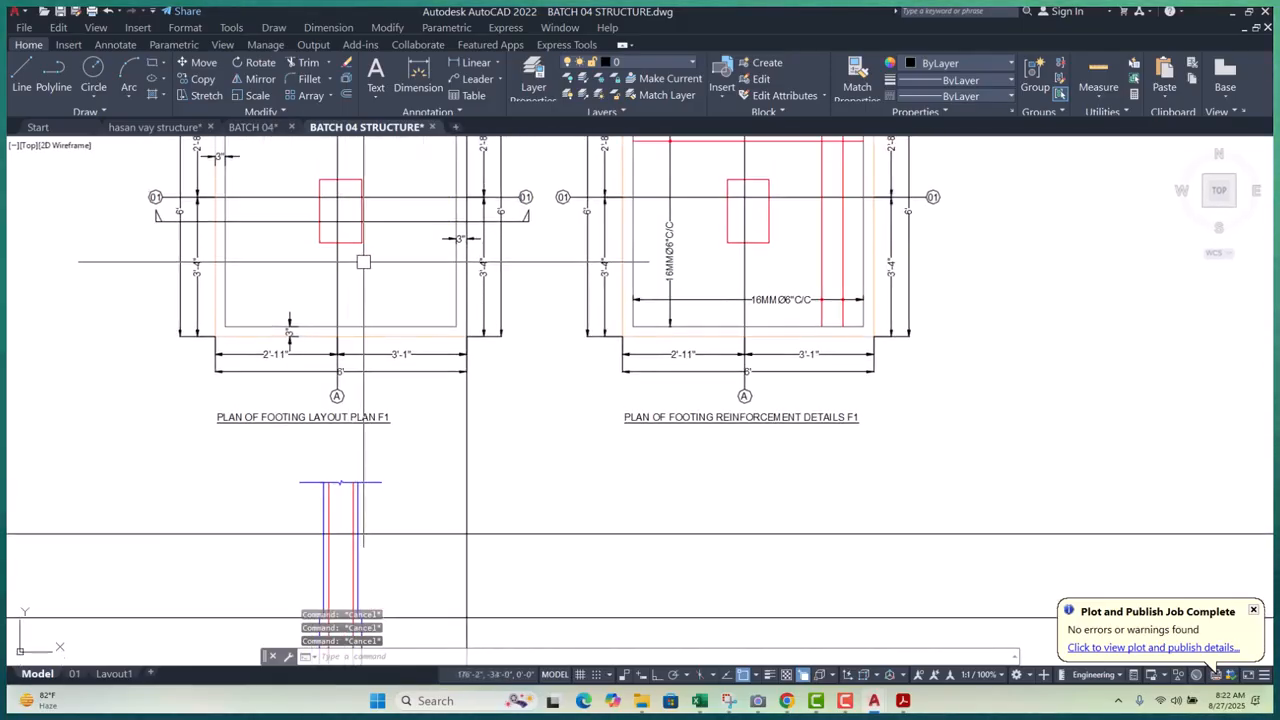
# - Try a vertical construction line (XL, V), then cancel it
pyautogui.write('xl')
pyautogui.press('Return')
pyautogui.write('v')
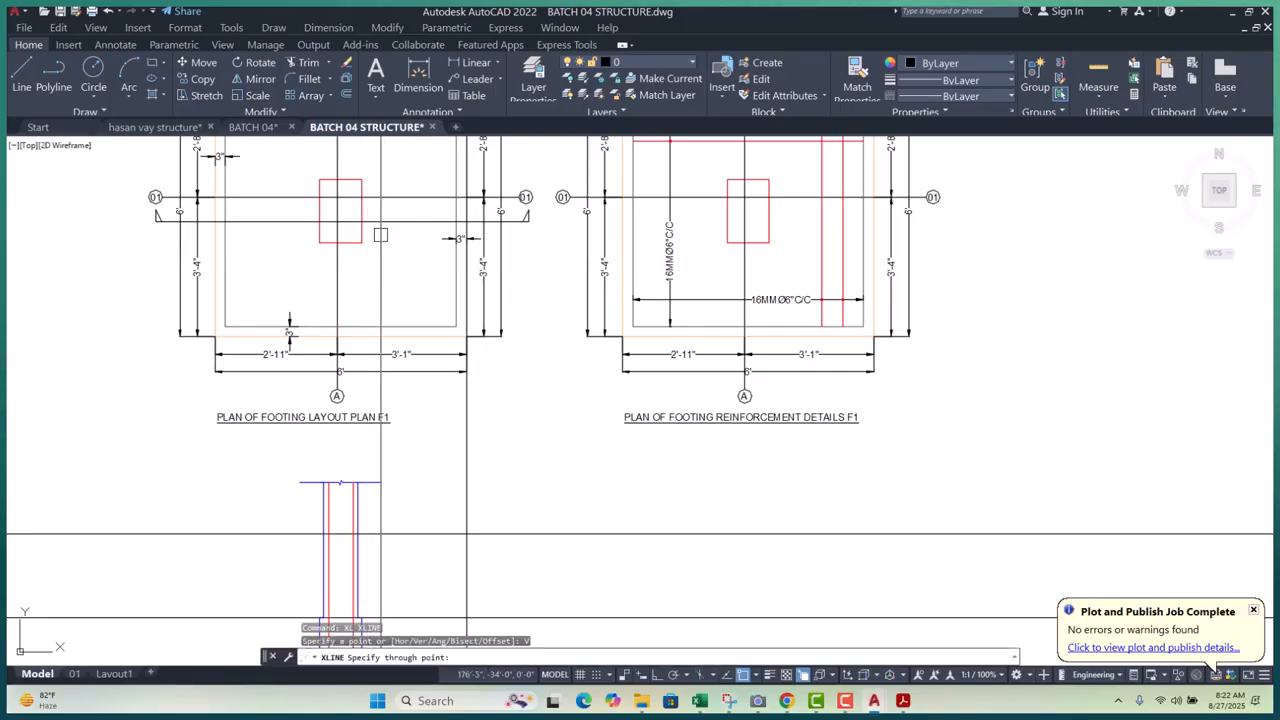
pyautogui.scroll(-4, 340, 211)
pyautogui.scroll(4, 371, 400)
pyautogui.press('Escape')
pyautogui.scroll(2, 336, 388)
pyautogui.press('Escape')
pyautogui.press('Escape')
pyautogui.press('Escape')
# - Start OFFSET with a distance of 18 for a footing line
pyautogui.scroll(-7, 300, 423)
pyautogui.scroll(10, 324, 446)
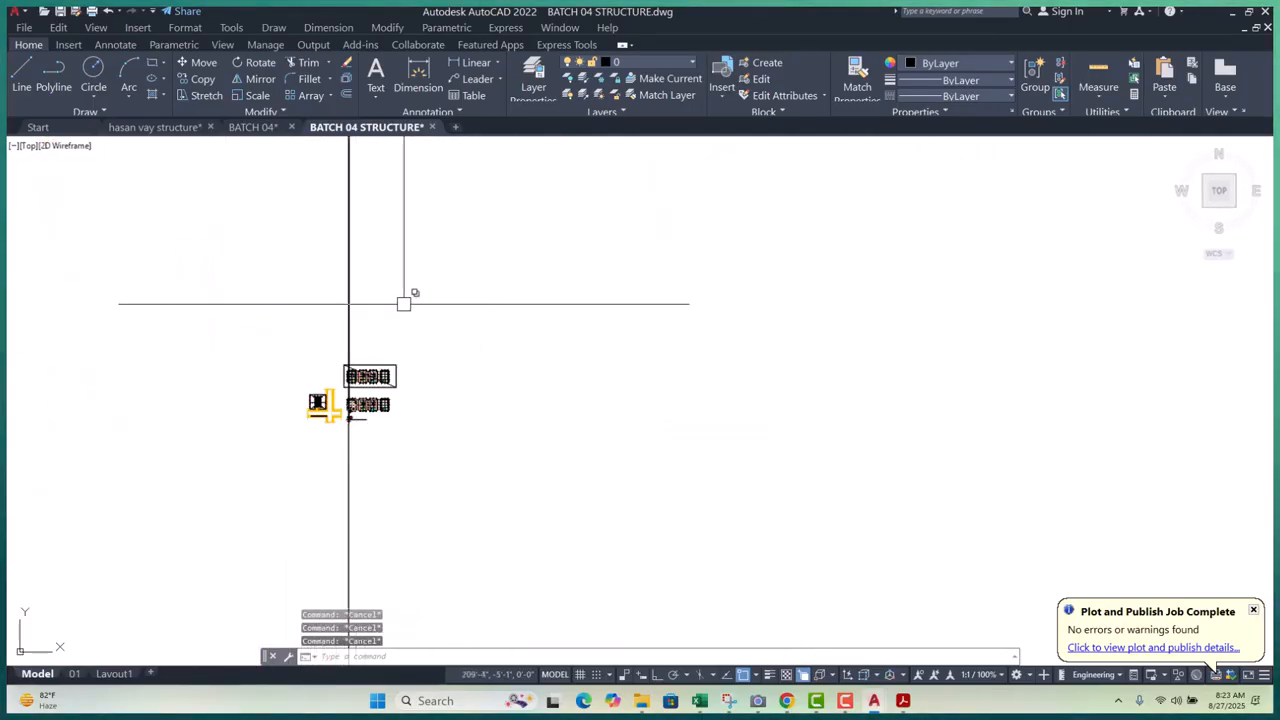
pyautogui.scroll(5, 506, 287)
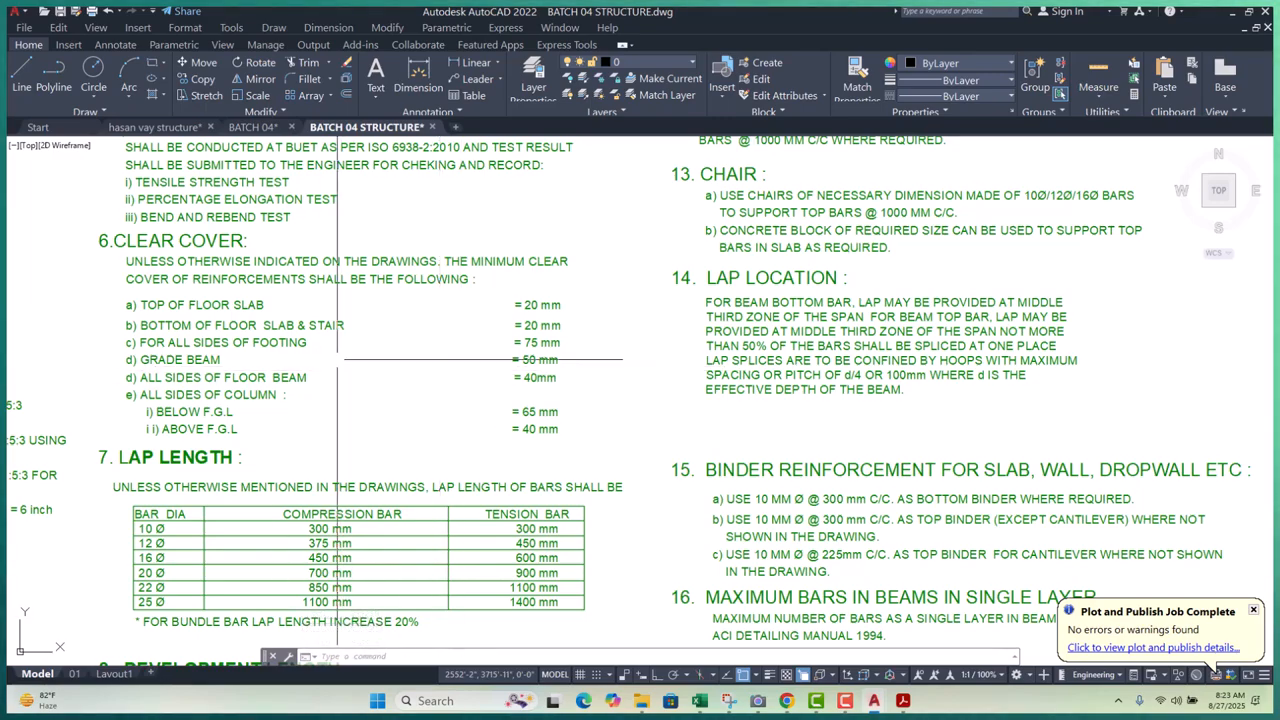
pyautogui.scroll(-12, 348, 356)
pyautogui.scroll(9, 425, 362)
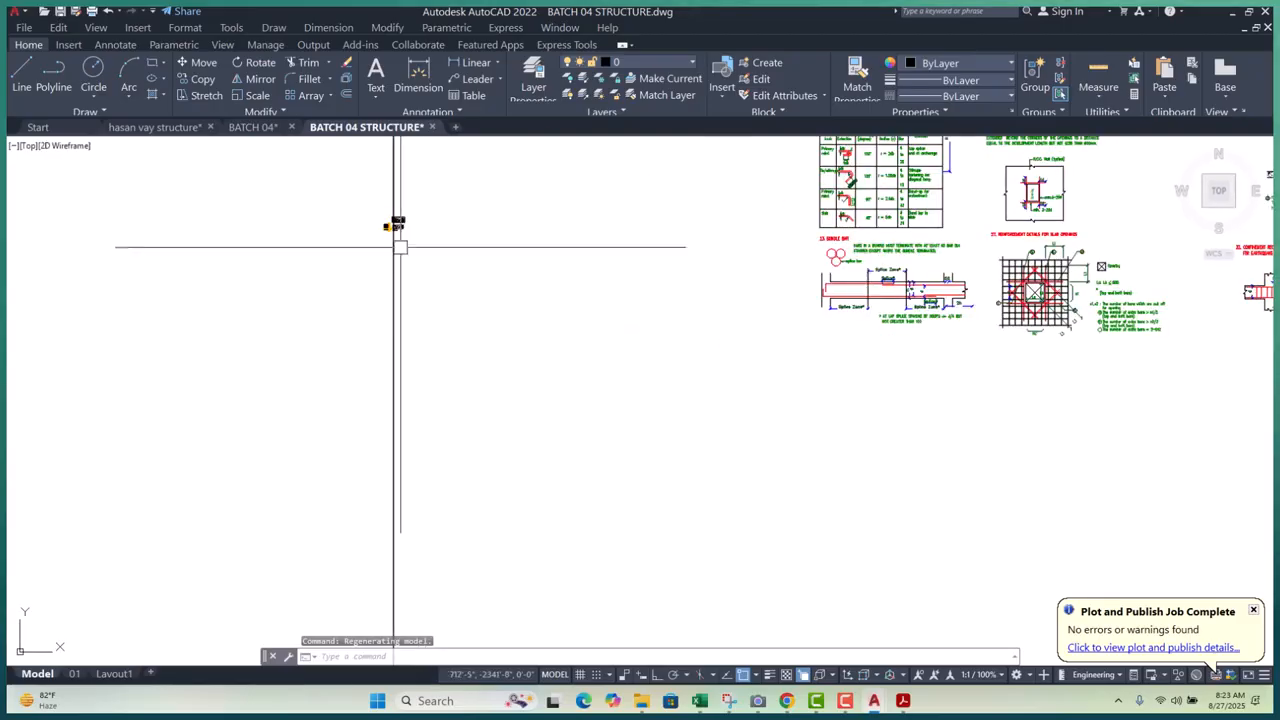
pyautogui.scroll(8, 400, 300)
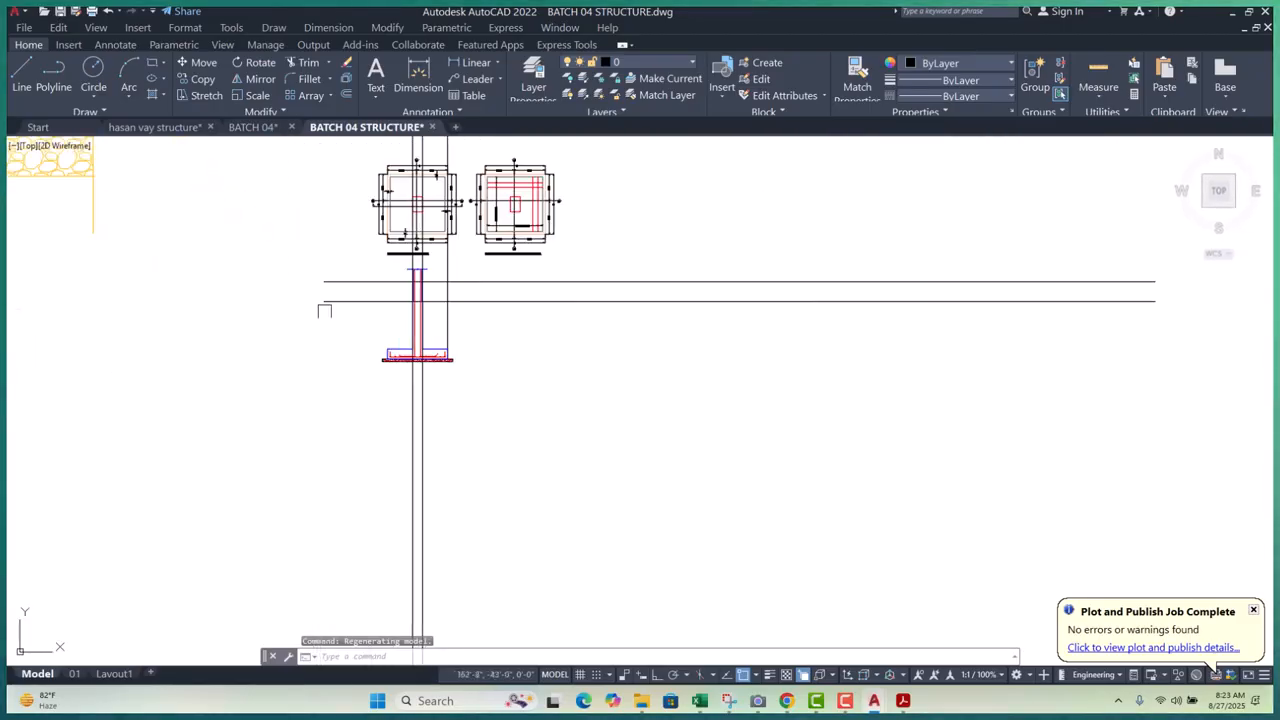
pyautogui.scroll(2, 438, 315)
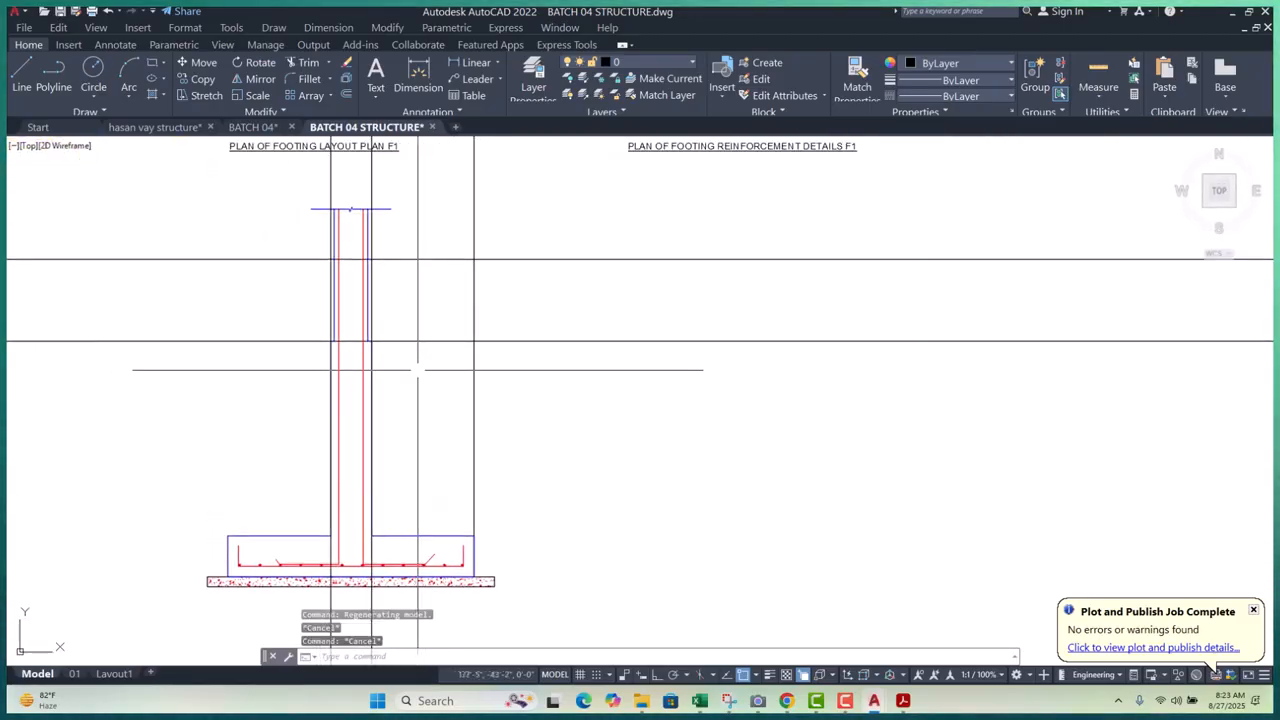
pyautogui.write('o')
pyautogui.press('Return')
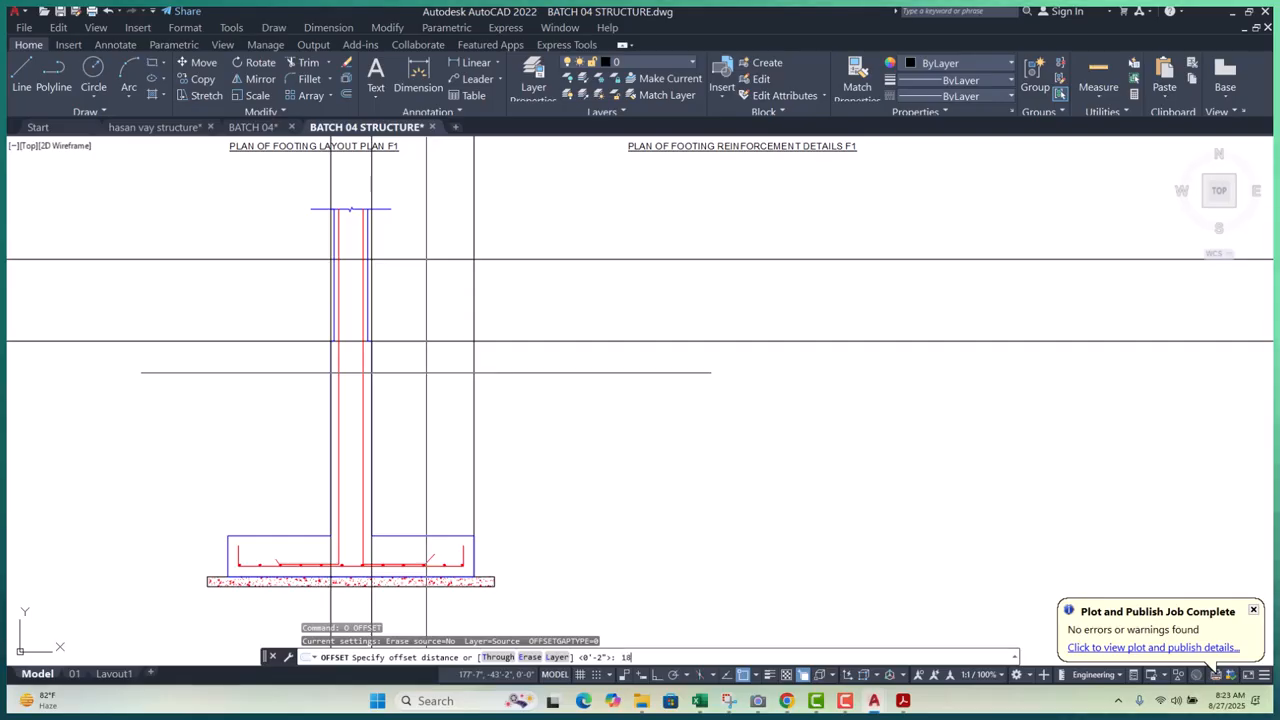
# - Offset the horizontal line by 18 to place a parallel copy below it
pyautogui.press('Return')
pyautogui.scroll(3, 414, 371)
pyautogui.click(417, 300)
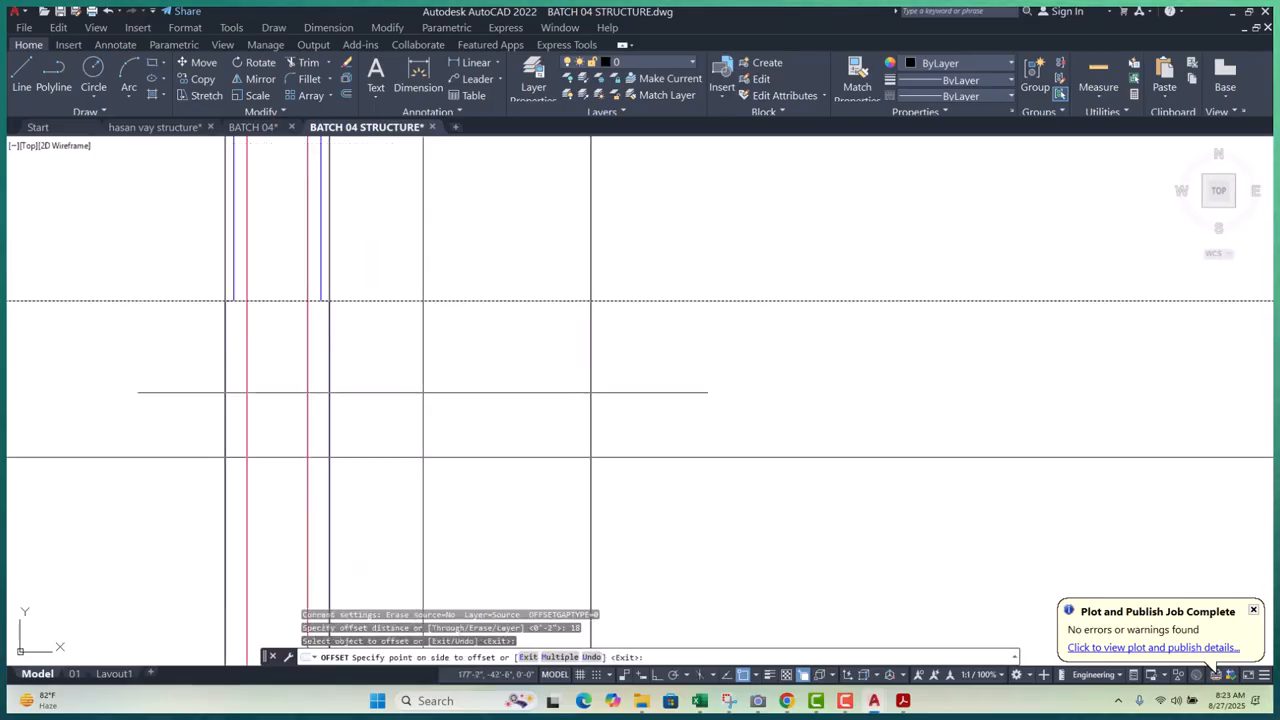
pyautogui.click(422, 391)
pyautogui.press('Escape')
pyautogui.press('Escape')
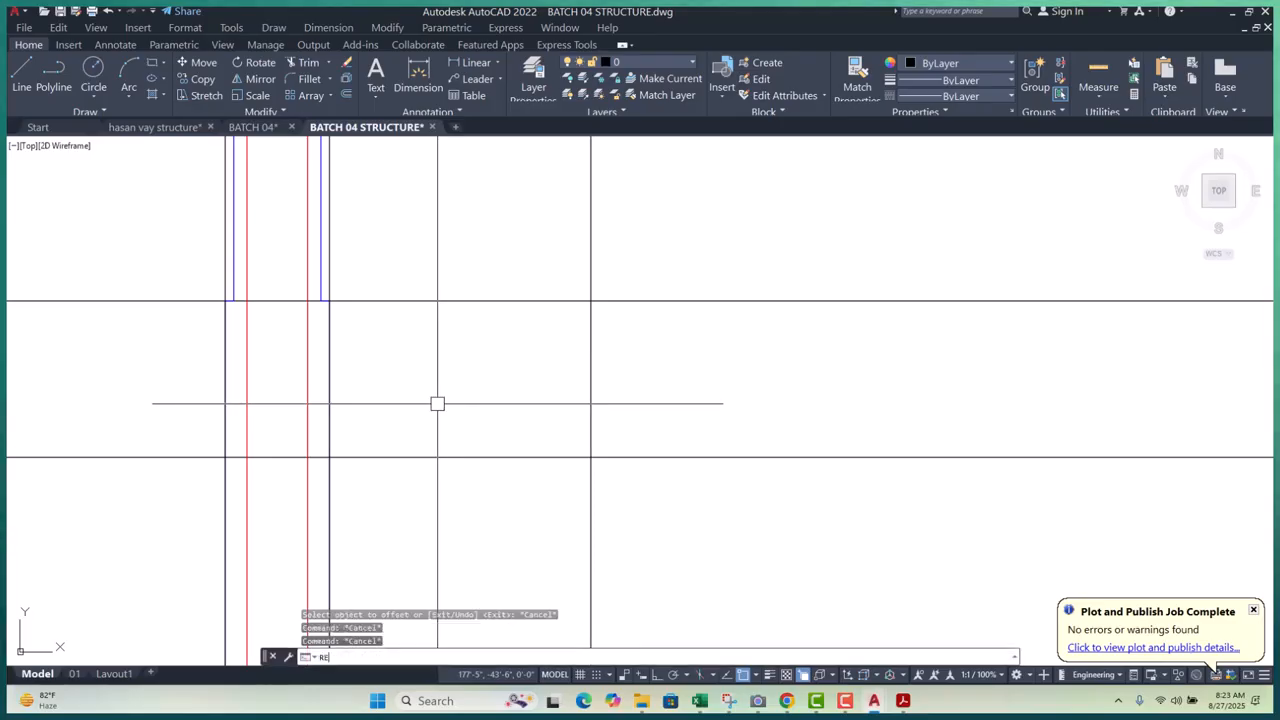
# - Begin a rectangle at the column section, then abandon it
pyautogui.write('REC')
pyautogui.press('Return')
pyautogui.scroll(6, 225, 341)
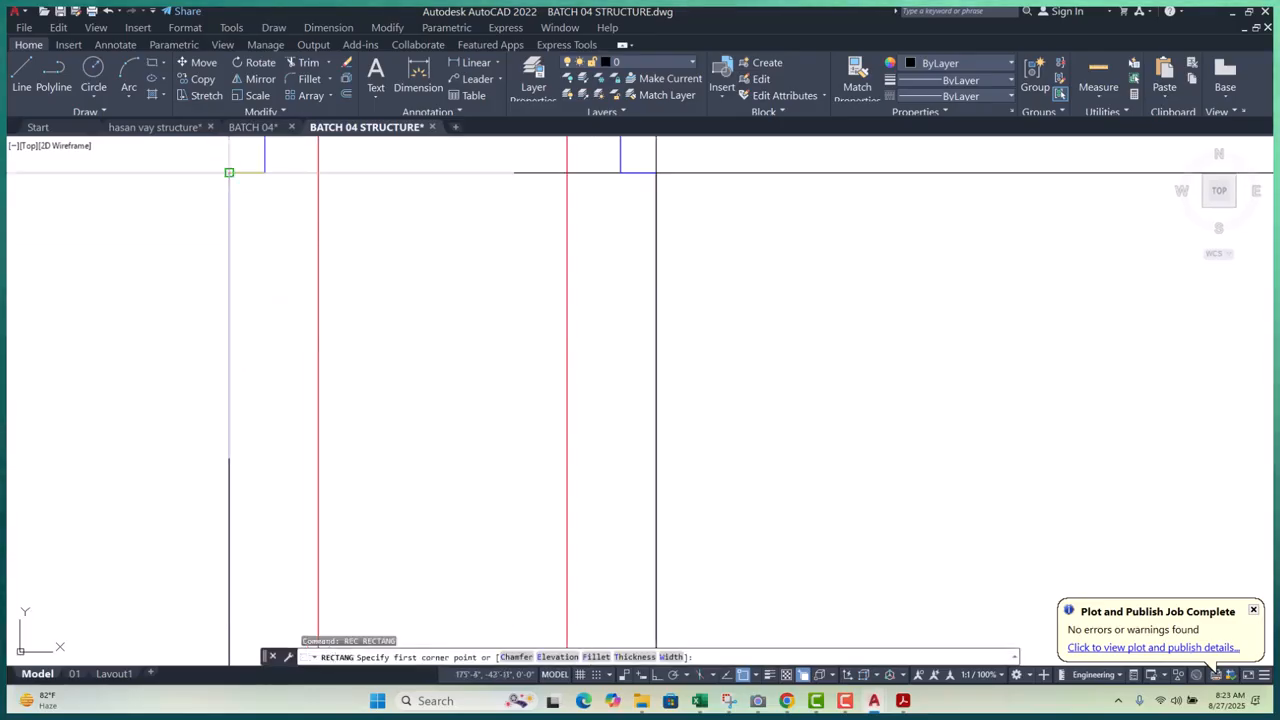
pyautogui.scroll(-6, 250, 250)
pyautogui.click(348, 386)
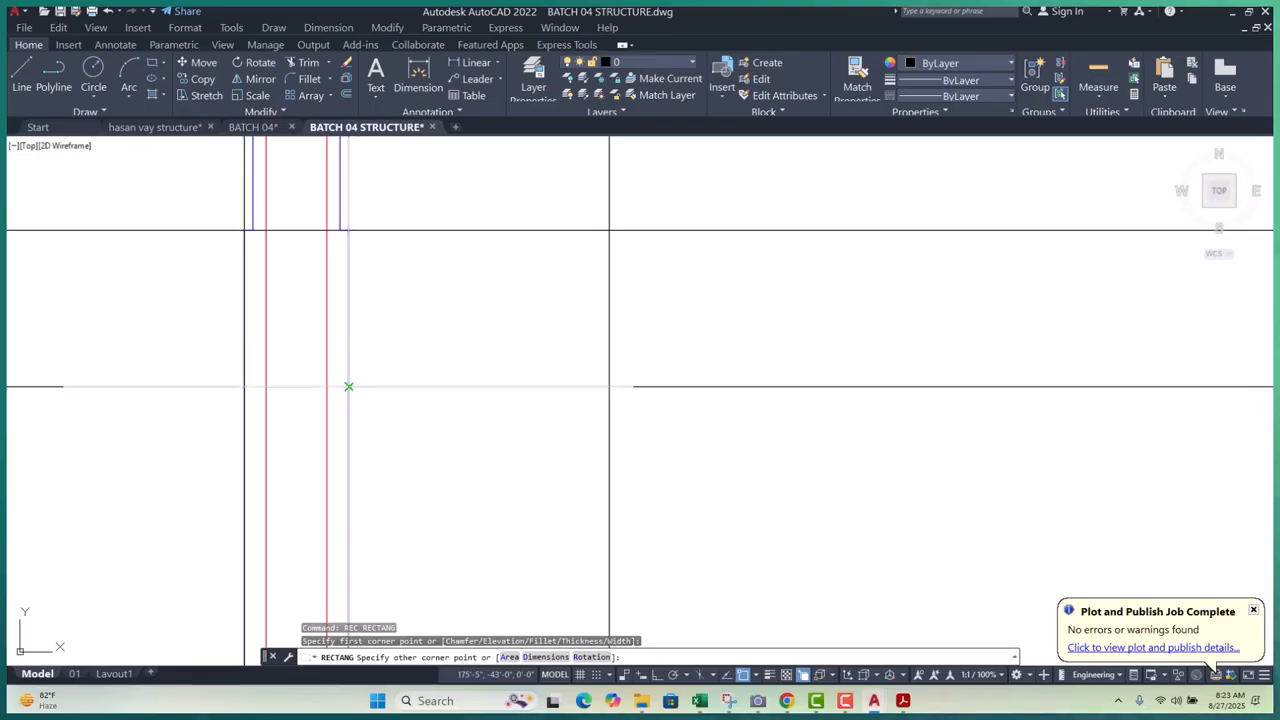
pyautogui.press('Escape')
pyautogui.press('Escape')
pyautogui.scroll(-4, 294, 388)
pyautogui.press('Escape')
# - Erase the stray horizontal line with a crossing selection
pyautogui.click(524, 300)
pyautogui.press('Escape')
pyautogui.press('Escape')
pyautogui.click(495, 367)
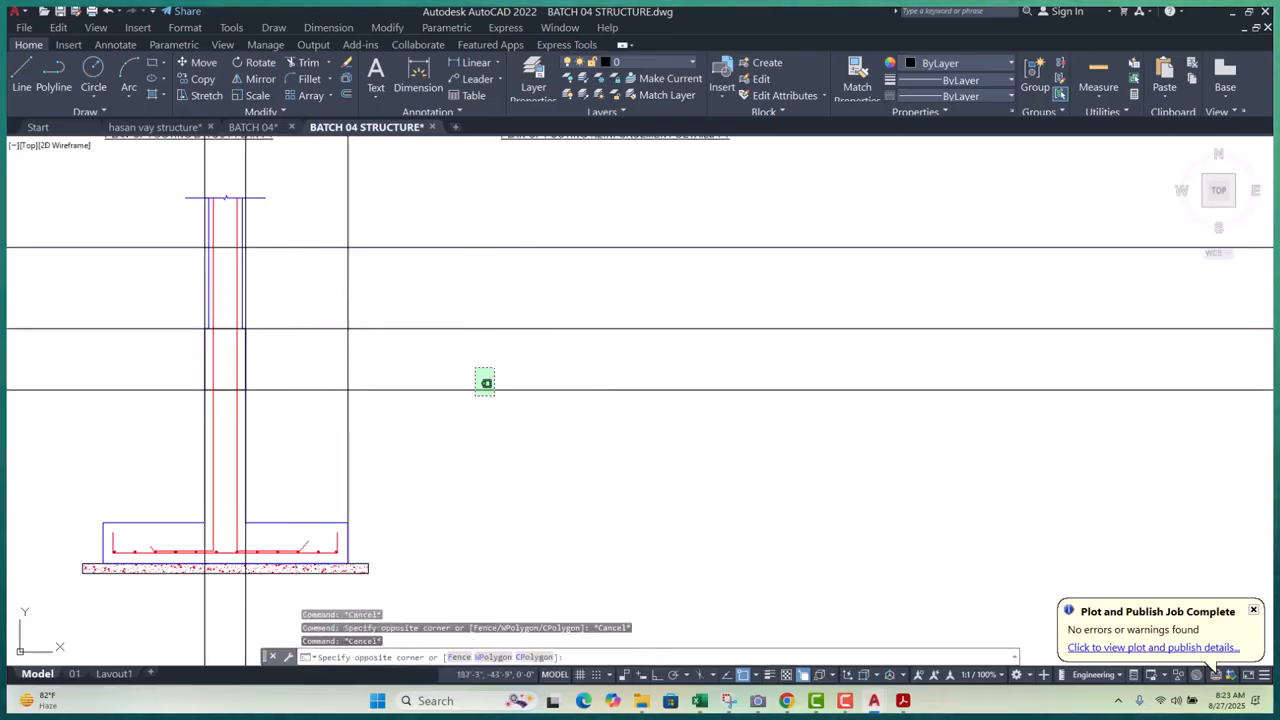
pyautogui.click(426, 451)
pyautogui.write('e')
pyautogui.press('Return')
pyautogui.scroll(4, 206, 350)
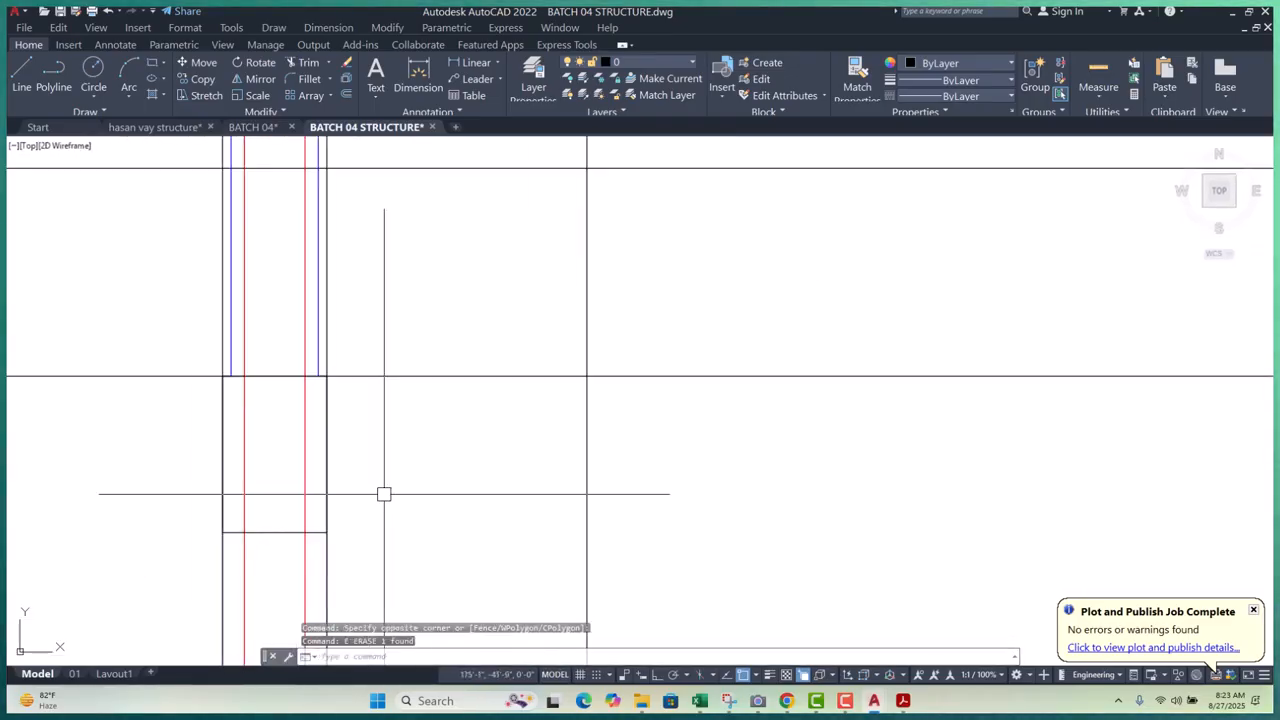
# - Offset the column outline 2 units inward to make a smaller rectangle
pyautogui.write('o')
pyautogui.press('Return')
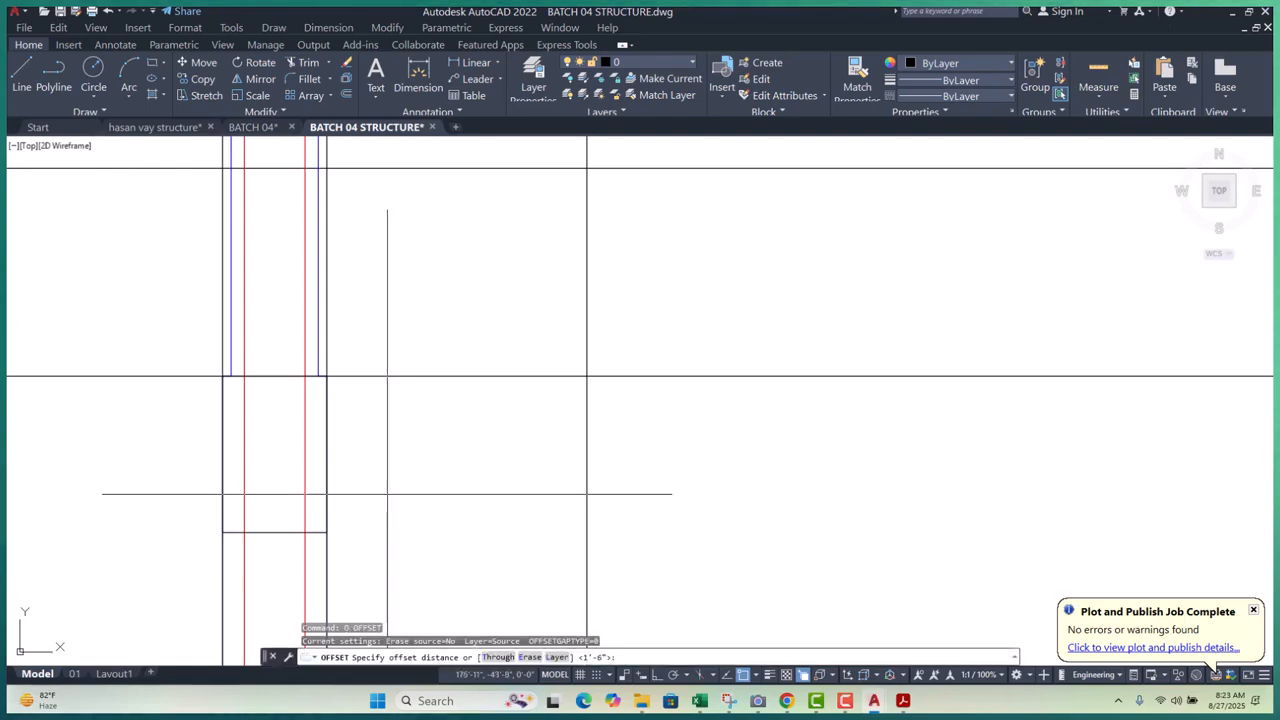
pyautogui.write('2')
pyautogui.press('Return')
pyautogui.scroll(2, 327, 457)
pyautogui.click(326, 452)
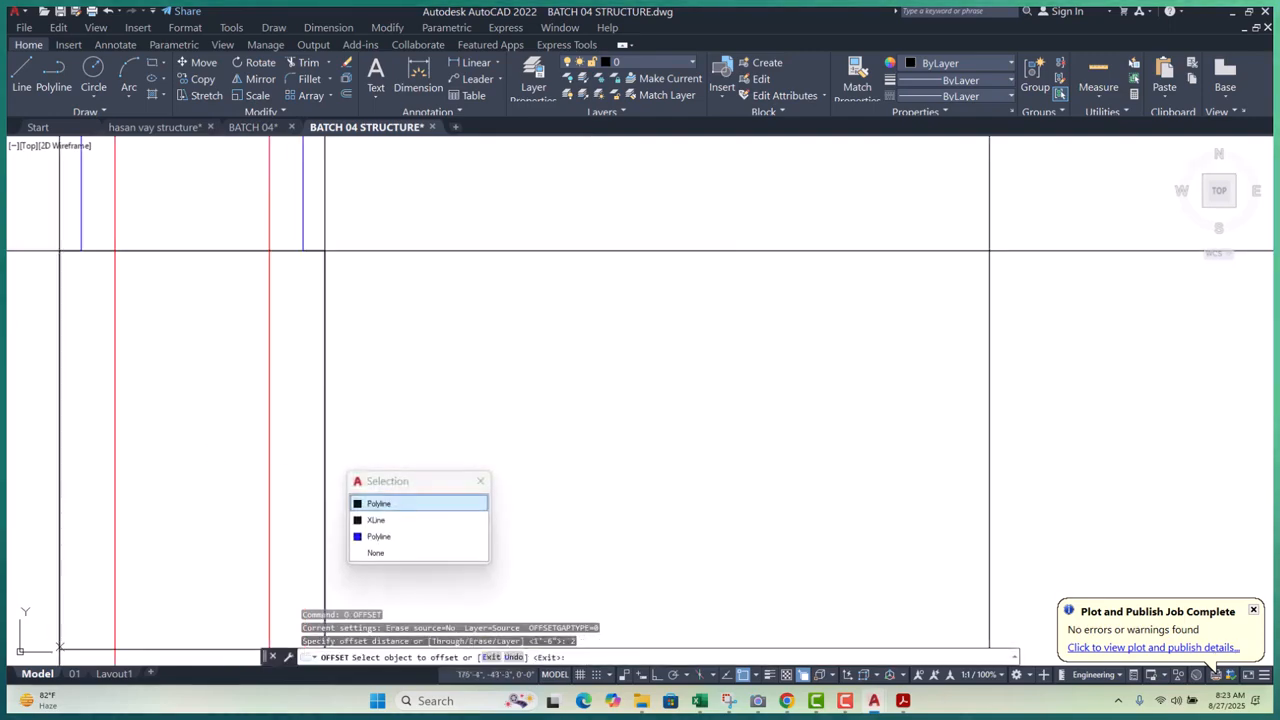
pyautogui.click(214, 451)
pyautogui.scroll(-1, 356, 395)
pyautogui.scroll(-2, 358, 392)
pyautogui.press('Escape')
pyautogui.press('Escape')
pyautogui.press('Escape')
pyautogui.press('Escape')
# - Delete the outer column polyline, leaving only the inner rectangle
pyautogui.scroll(4, 275, 334)
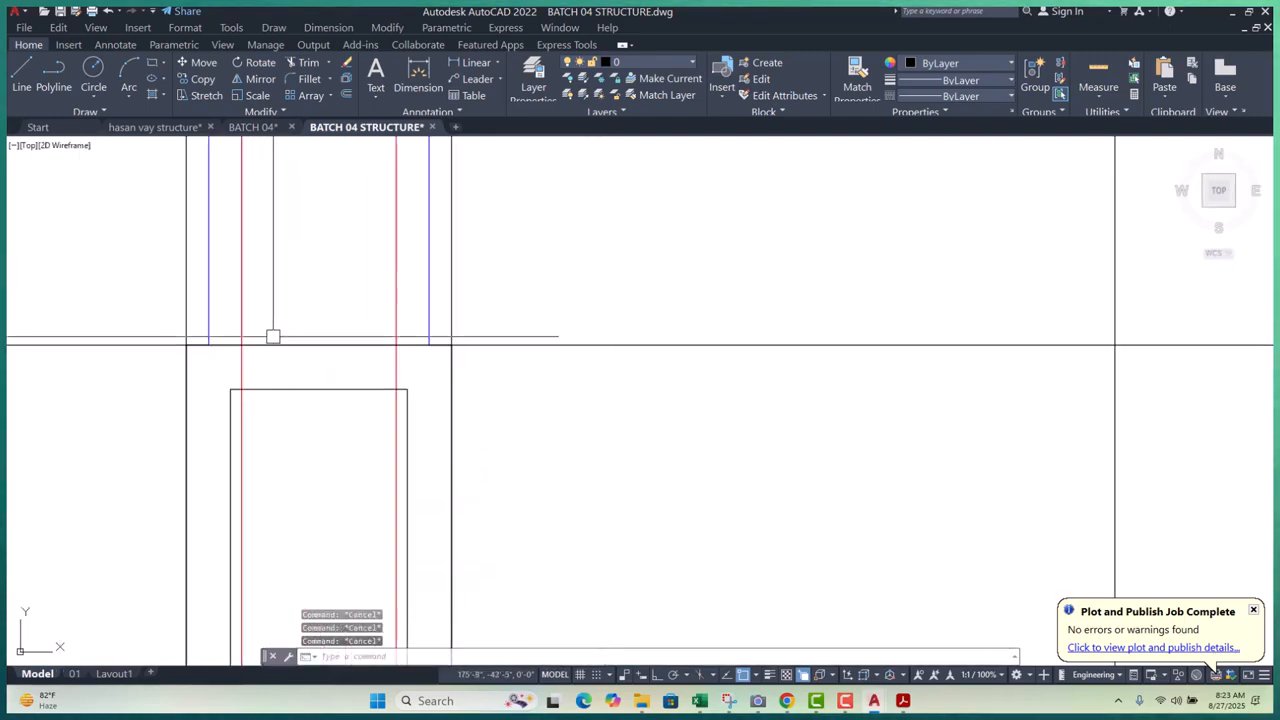
pyautogui.click(287, 343)
pyautogui.click(338, 392)
pyautogui.press('Delete')
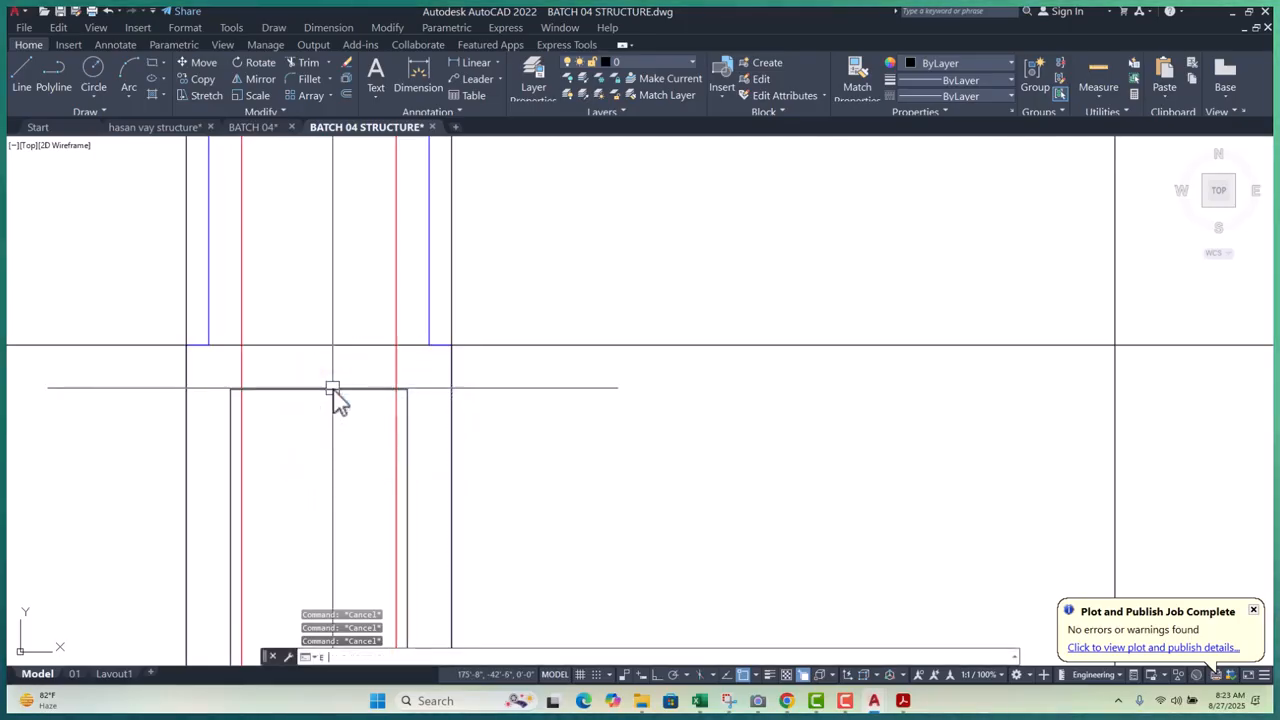
pyautogui.scroll(-5, 337, 398)
pyautogui.press('Escape')
pyautogui.scroll(4, 328, 400)
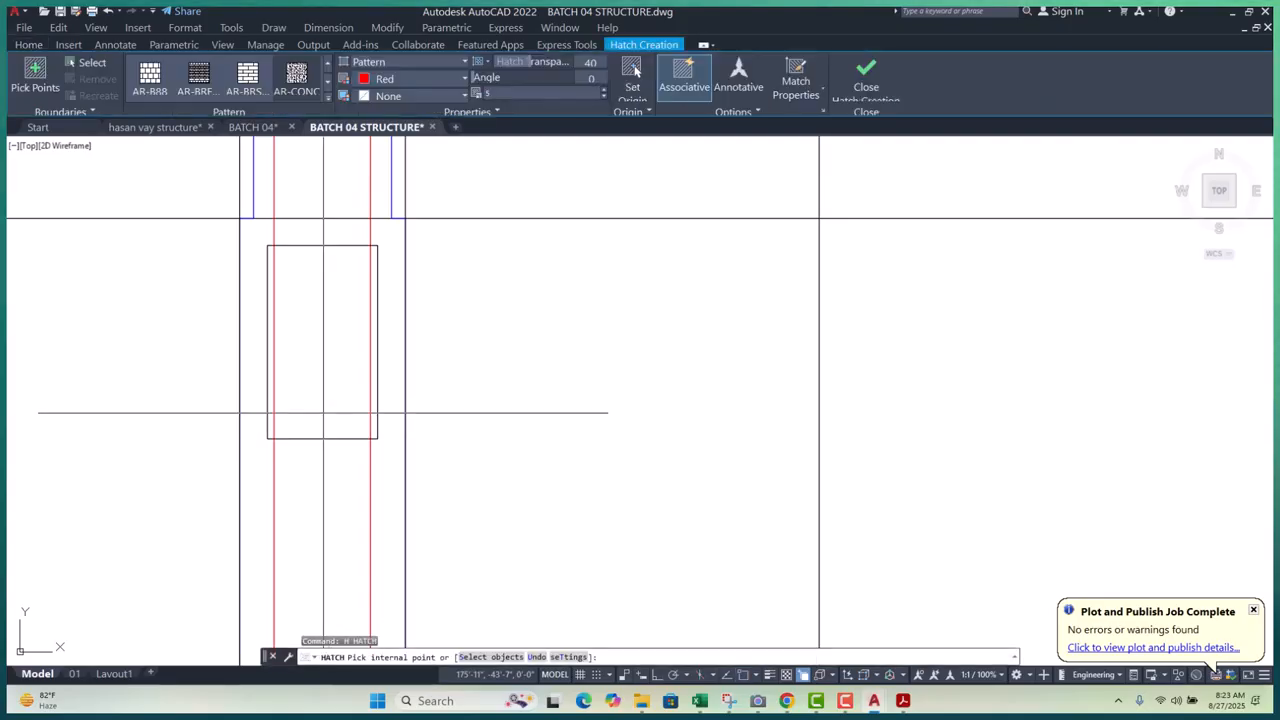
# - Hatch the small column rectangle by selecting it as the boundary object
pyautogui.press('Return')
pyautogui.click(327, 437)
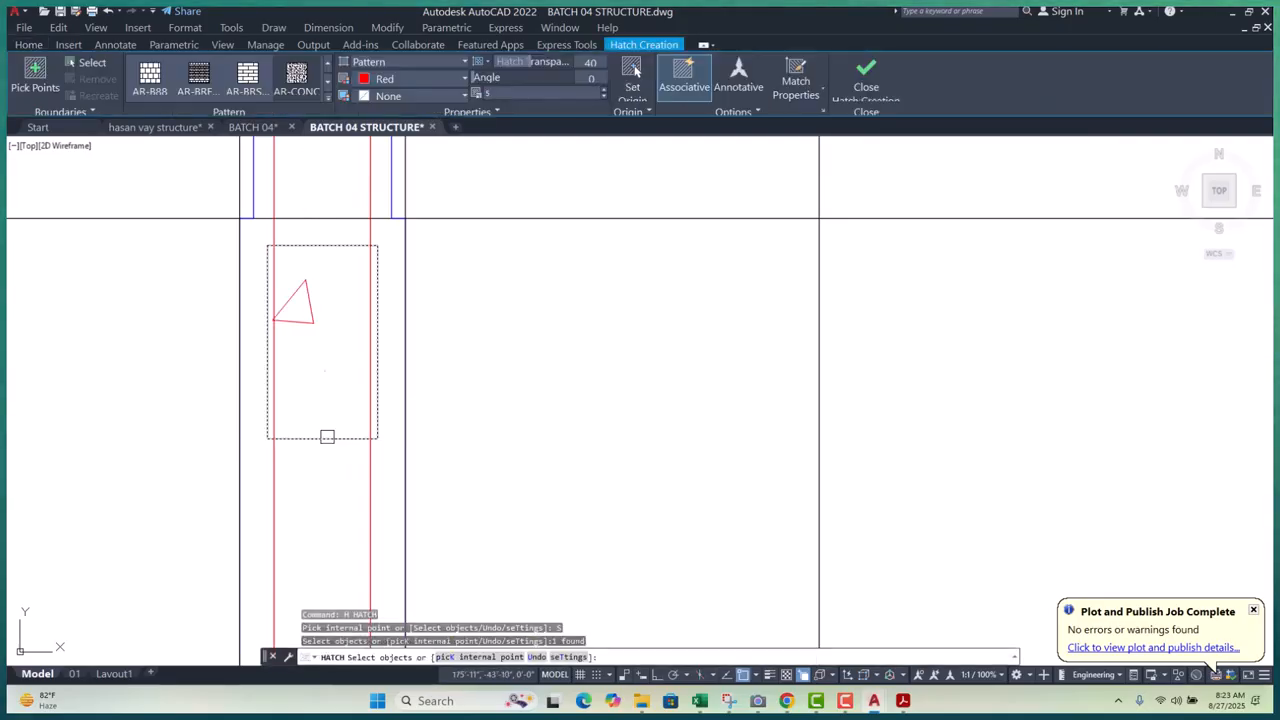
pyautogui.press('Return')
pyautogui.scroll(-4, 300, 340)
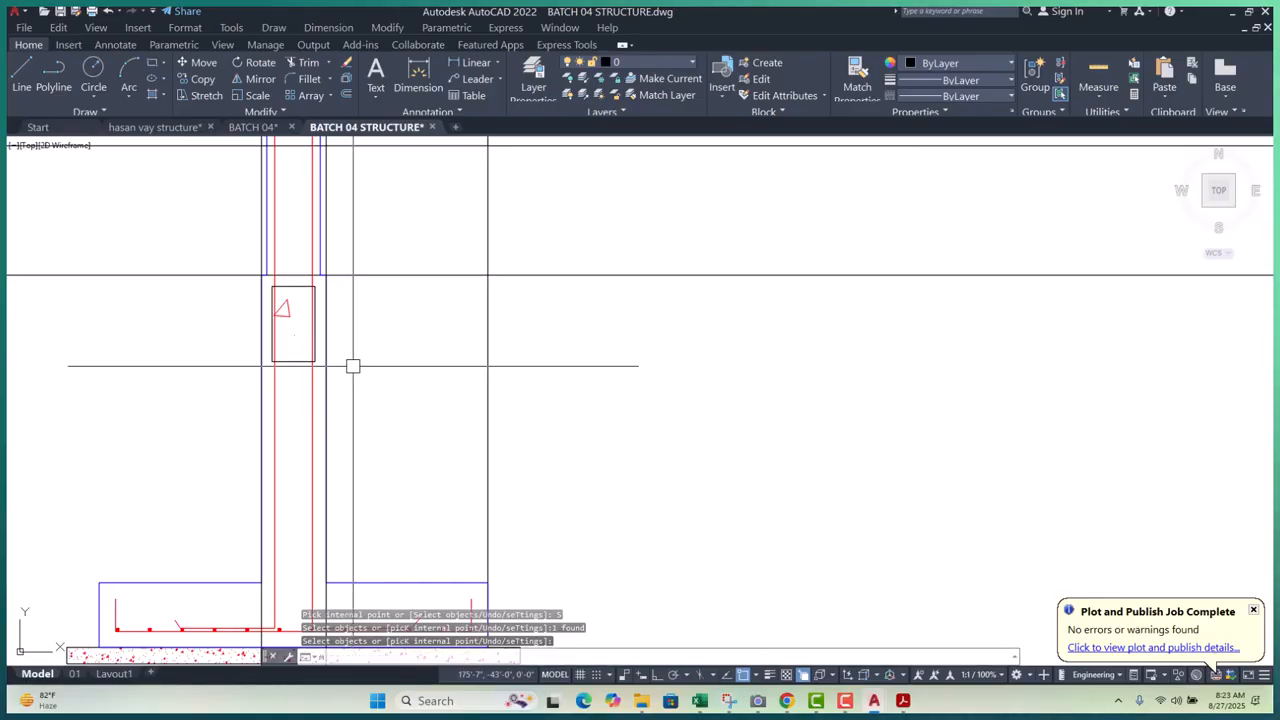
# - Match the rectangle's hatch to the slab's red concrete hatch with MATCHPROP
pyautogui.write('ma')
pyautogui.press('Return')
pyautogui.scroll(-2, 345, 360)
pyautogui.scroll(5, 318, 428)
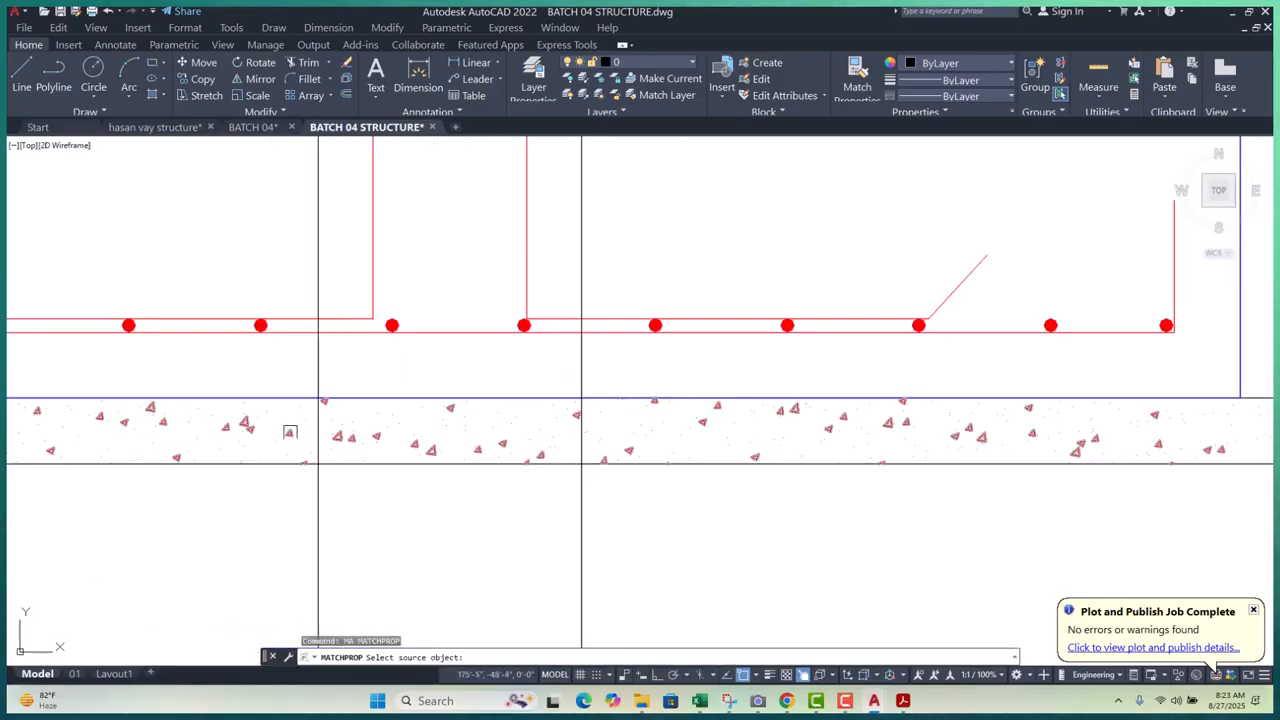
pyautogui.click(320, 430)
pyautogui.scroll(-4, 330, 400)
pyautogui.scroll(5, 305, 290)
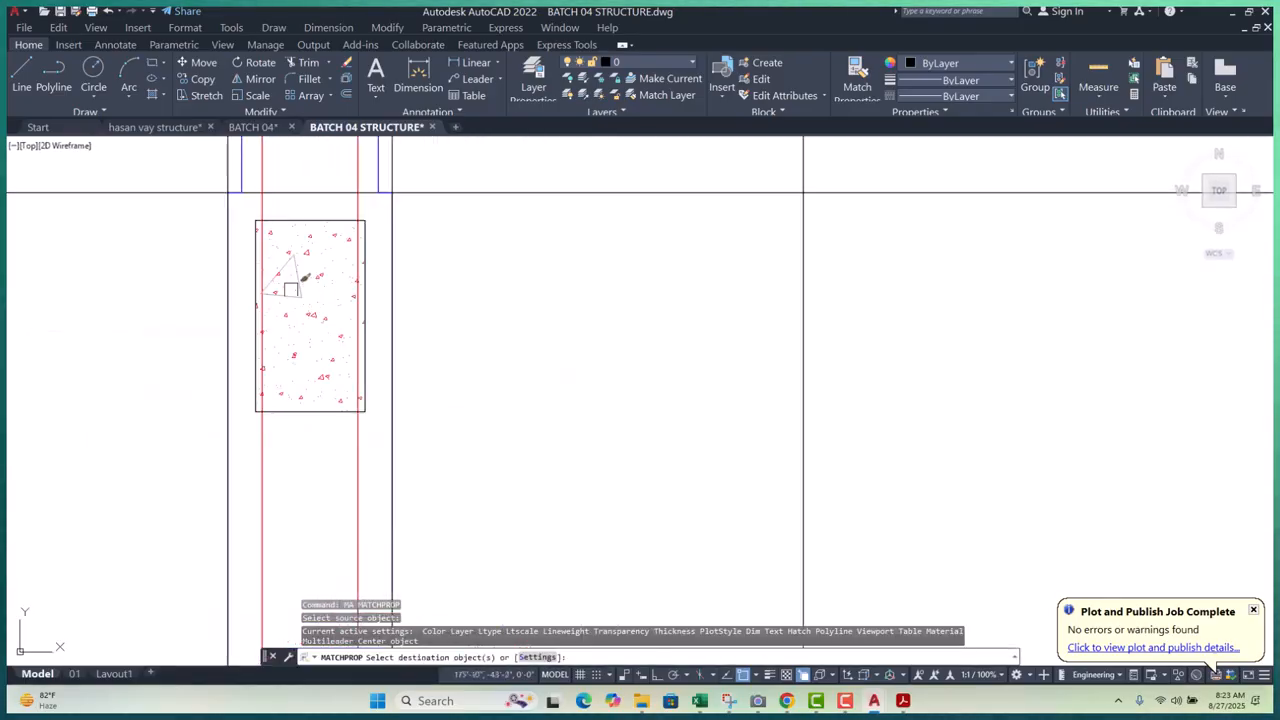
pyautogui.click(298, 258)
pyautogui.press('Escape')
pyautogui.press('Escape')
pyautogui.press('Escape')
pyautogui.scroll(-2, 300, 263)
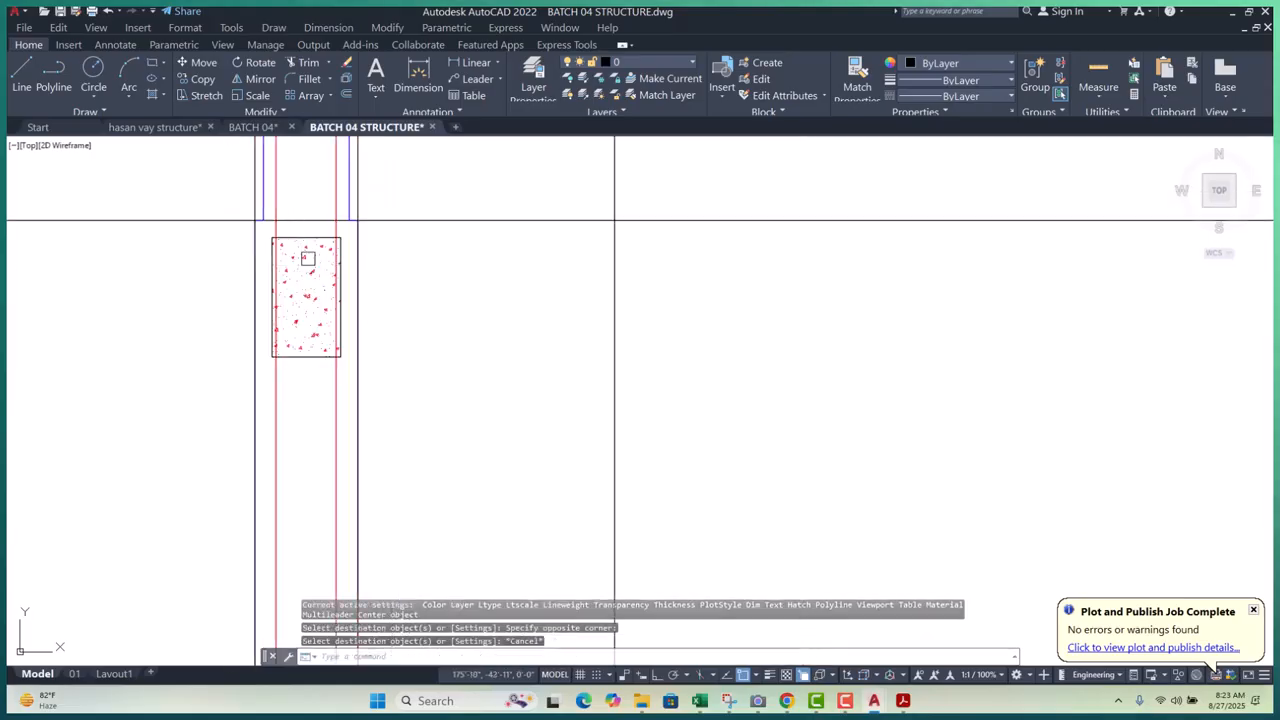
pyautogui.scroll(4, 322, 224)
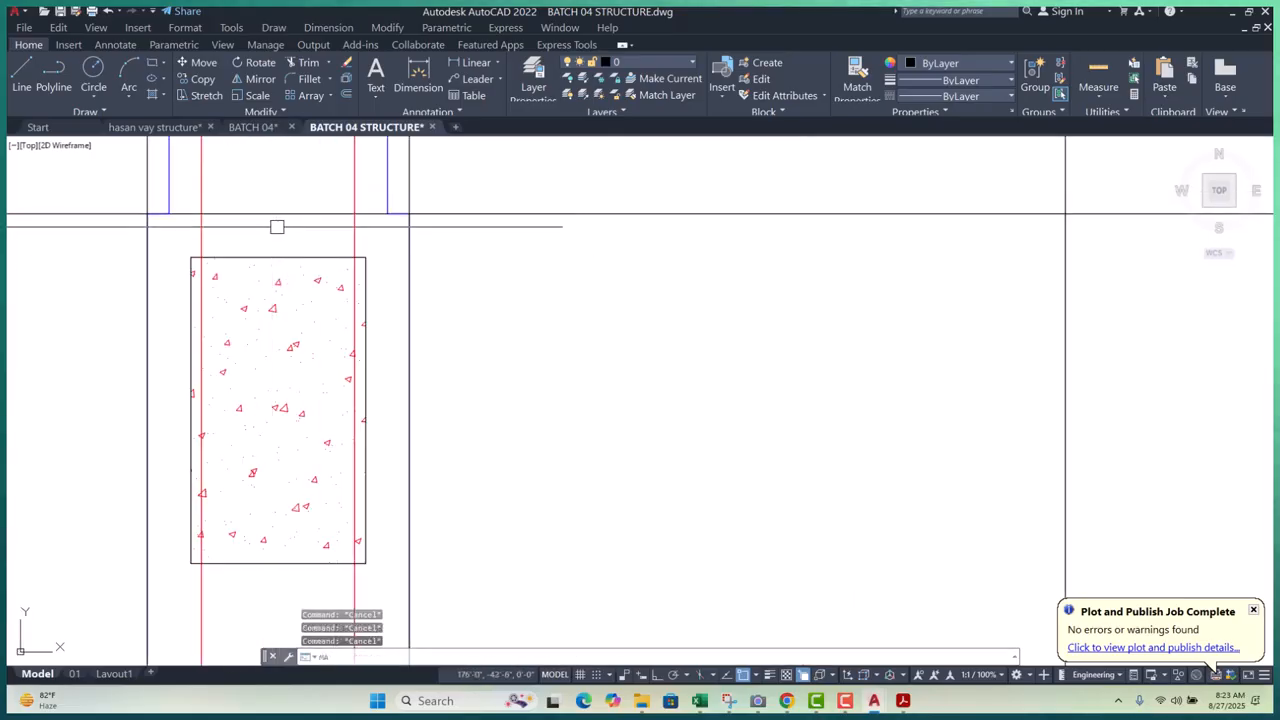
# - Restart property matching, then cancel it and review the column section
pyautogui.write('ma')
pyautogui.press('Return')
pyautogui.scroll(4, 346, 236)
pyautogui.press('Escape')
pyautogui.press('Escape')
pyautogui.press('Escape')
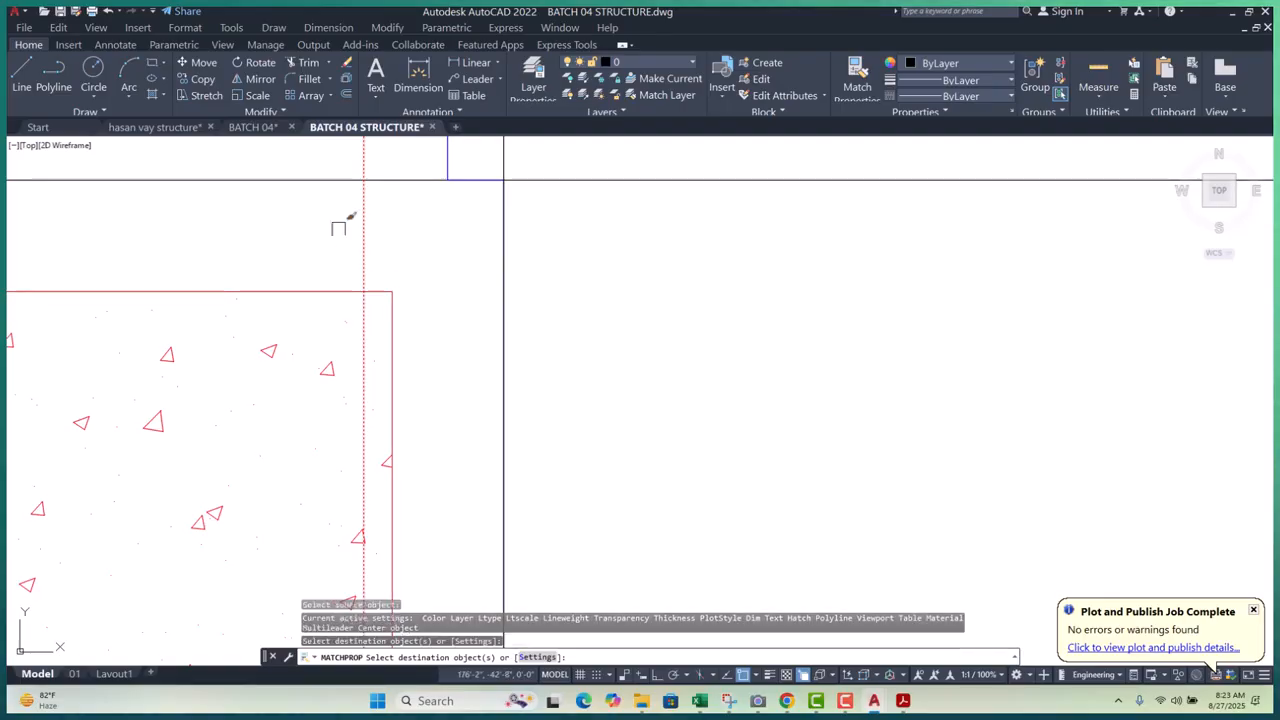
pyautogui.scroll(-4, 365, 330)
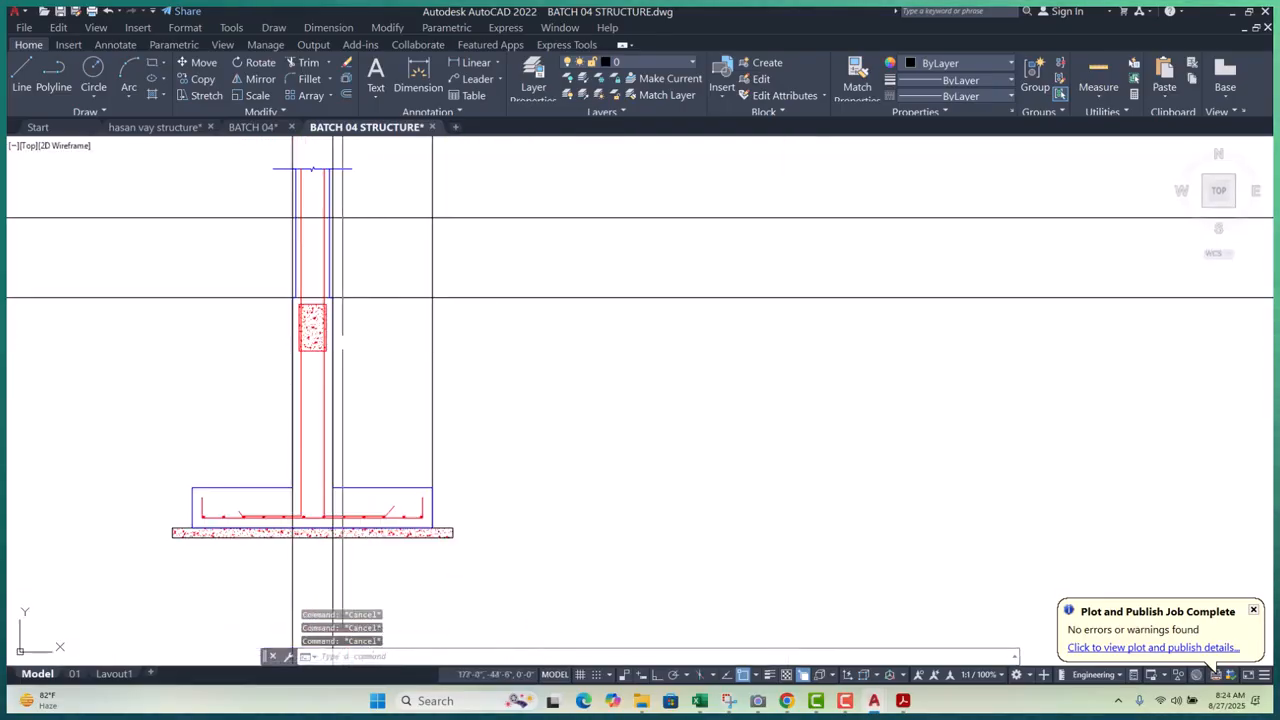
pyautogui.scroll(-3, 342, 344)
pyautogui.scroll(4, 357, 280)
# - Clear a selection at the column top and bring the hatched rectangle into view
pyautogui.click(340, 265)
pyautogui.click(201, 265)
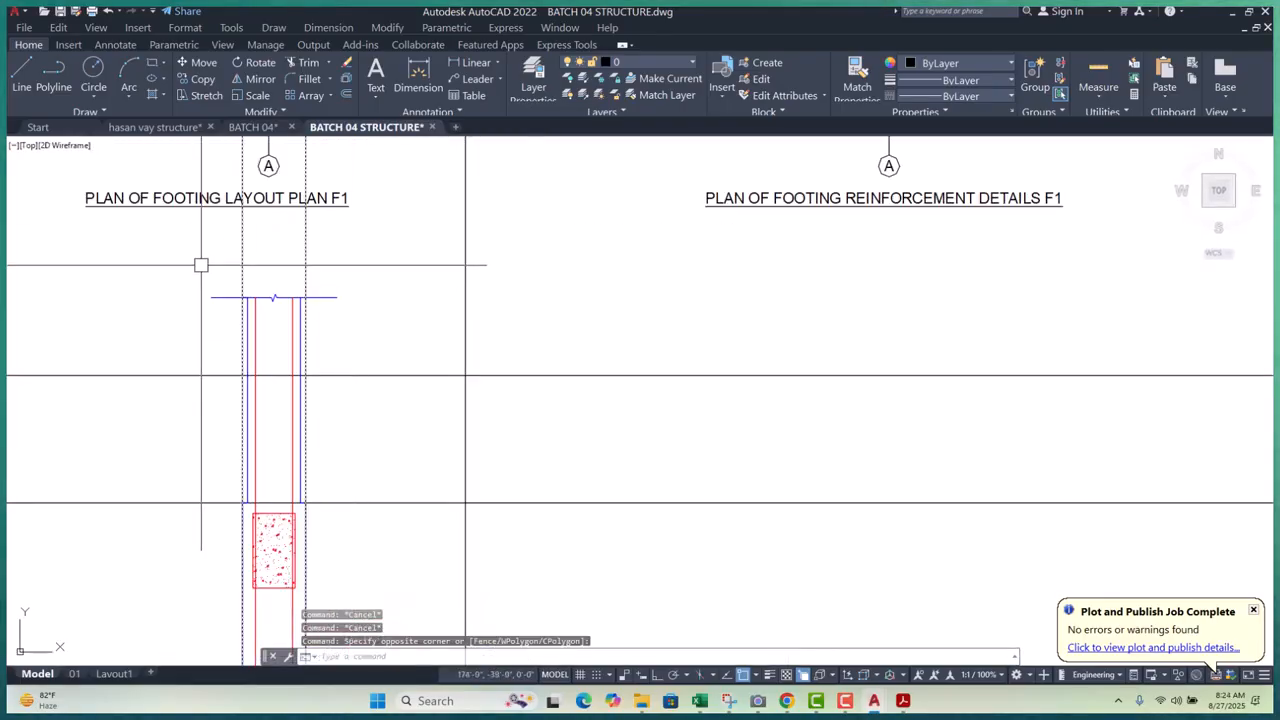
pyautogui.press('Escape')
pyautogui.moveTo(370, 610); pyautogui.dragTo(379, 467, button='middle')
pyautogui.scroll(4, 375, 472)
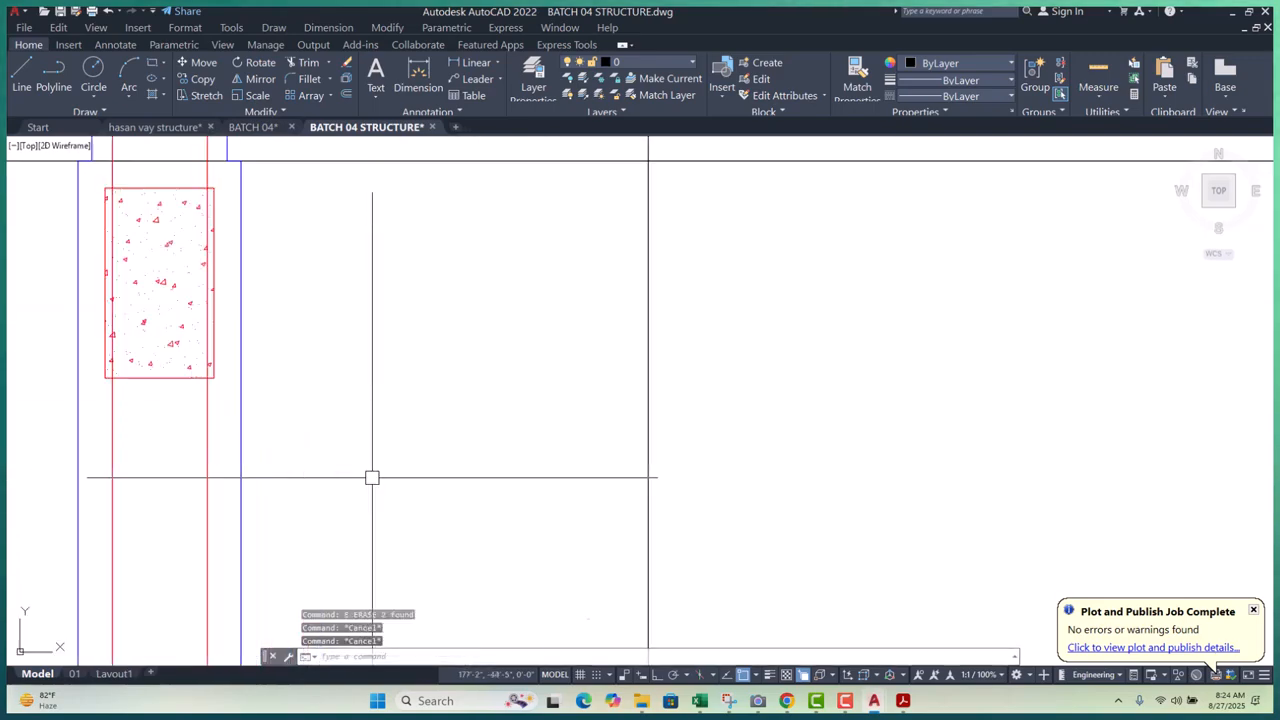
# - Place a leader arrow on the right side of the hatched rectangle
pyautogui.write('le')
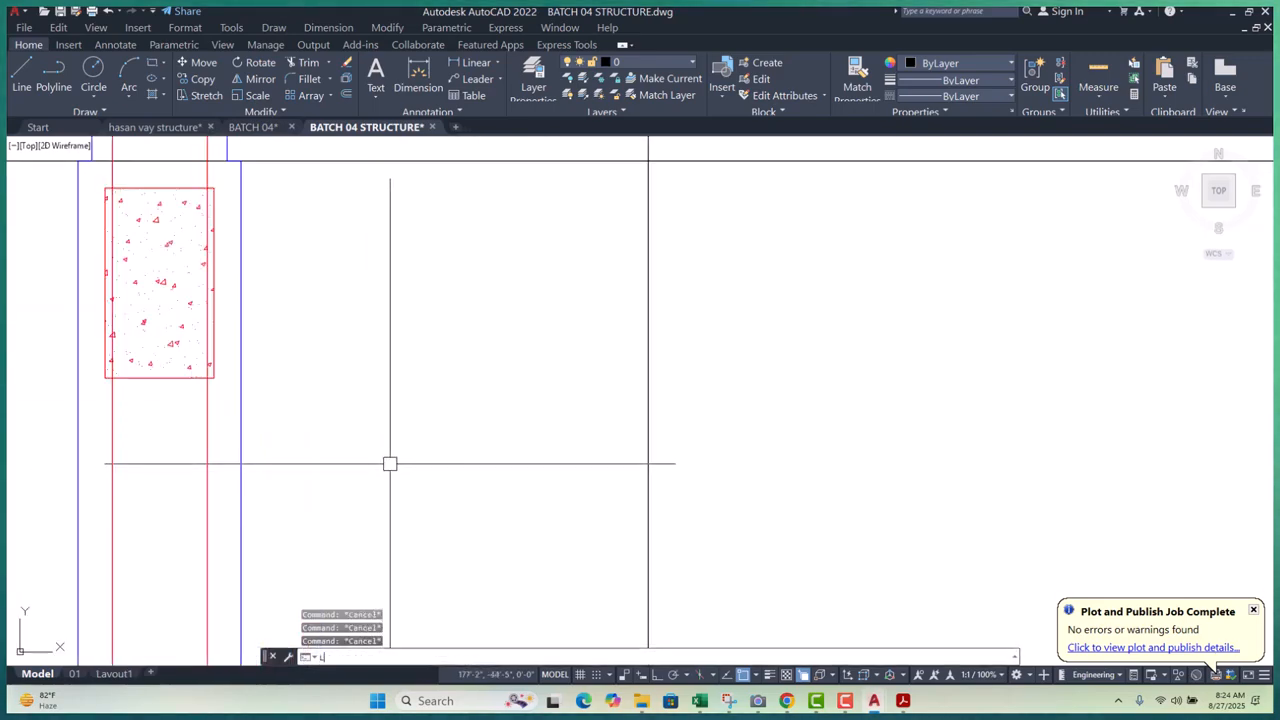
pyautogui.press('Return')
pyautogui.click(214, 287)
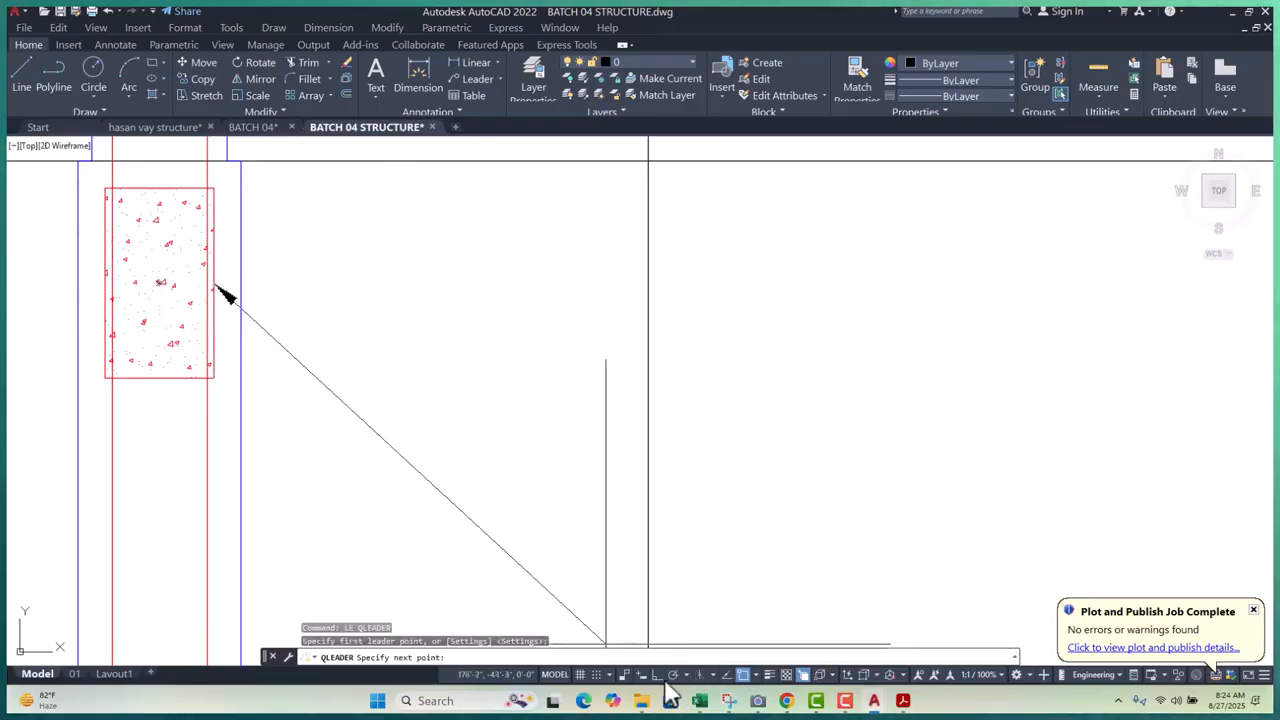
pyautogui.scroll(-5, 370, 390)
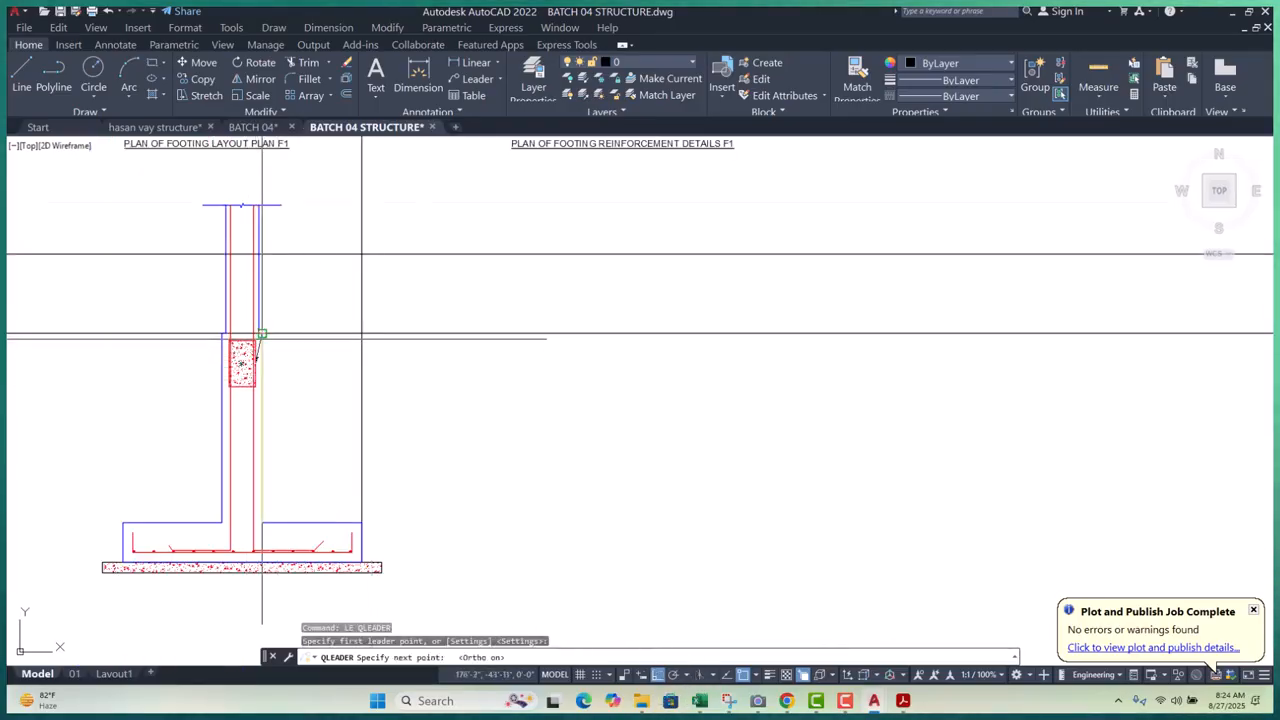
pyautogui.scroll(3, 310, 325)
pyautogui.scroll(3, 354, 423)
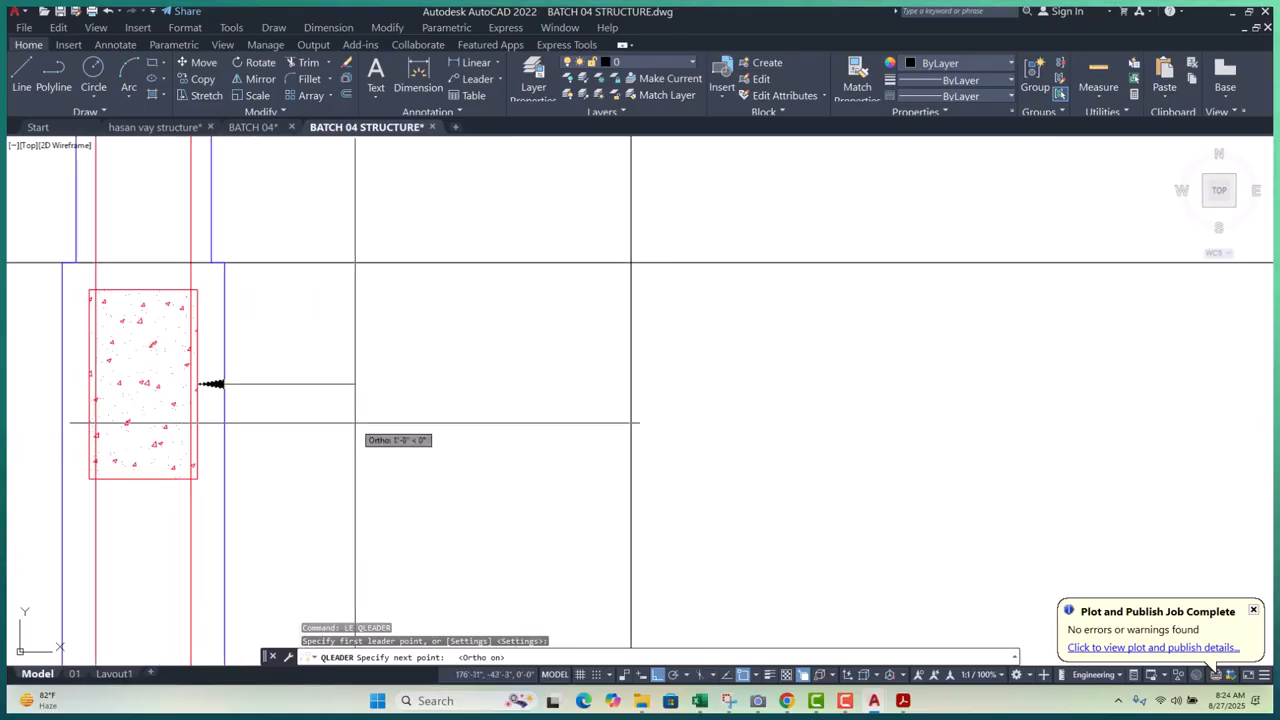
pyautogui.press('Escape')
pyautogui.press('Escape')
pyautogui.press('Escape')
pyautogui.scroll(-5, 380, 428)
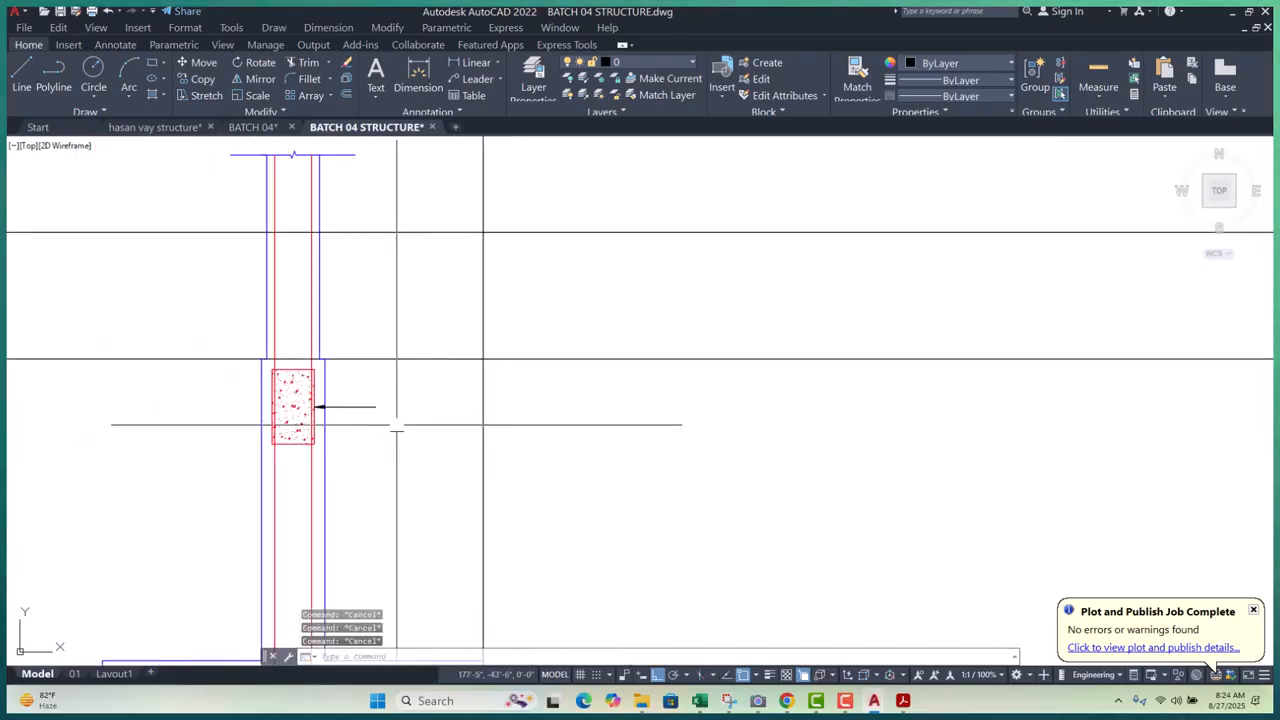
pyautogui.scroll(8, 320, 400)
# - Select the hatched rectangle with its leader and move them from the rectangle's bottom
pyautogui.click(238, 290)
pyautogui.scroll(-6, 238, 295)
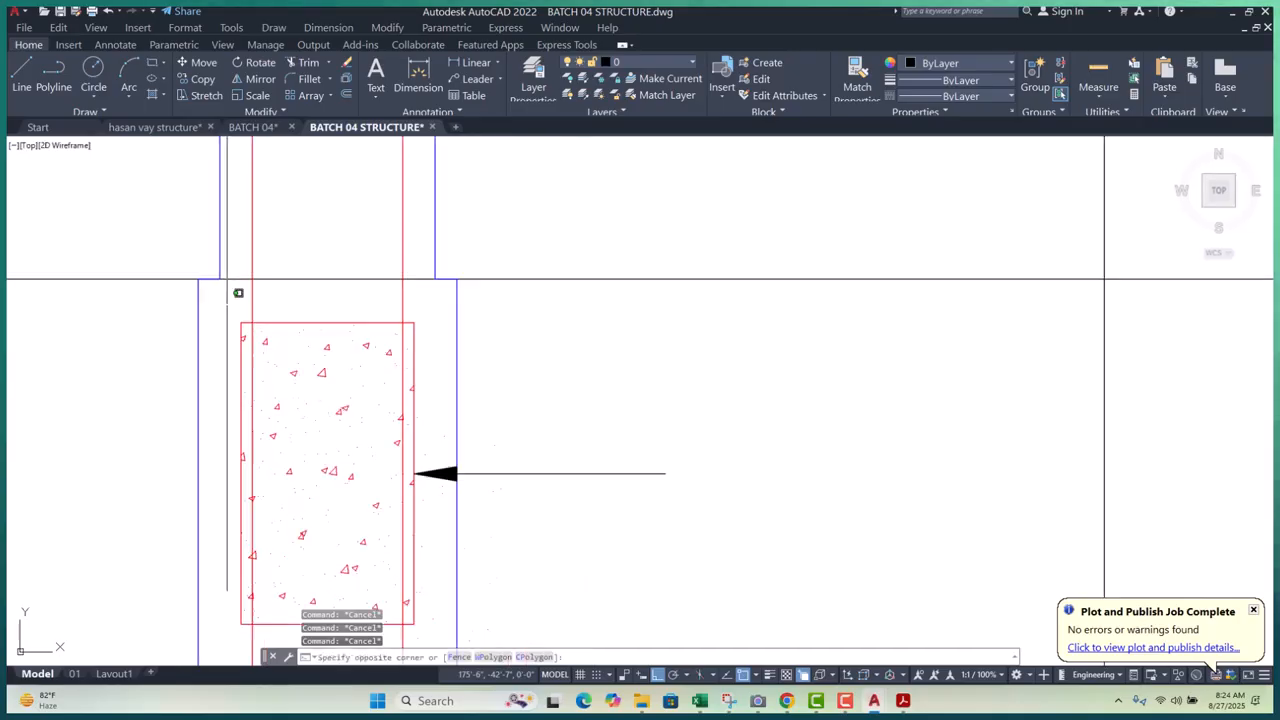
pyautogui.click(500, 491)
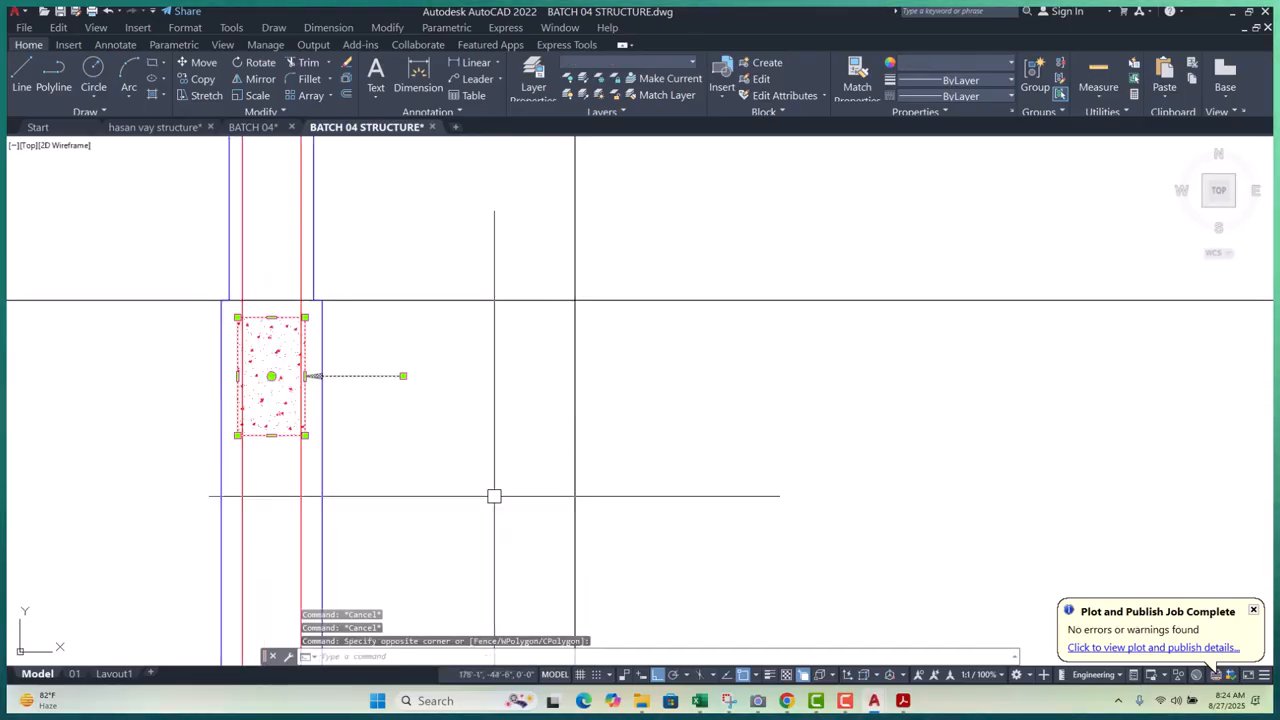
pyautogui.write('m')
pyautogui.press('Return')
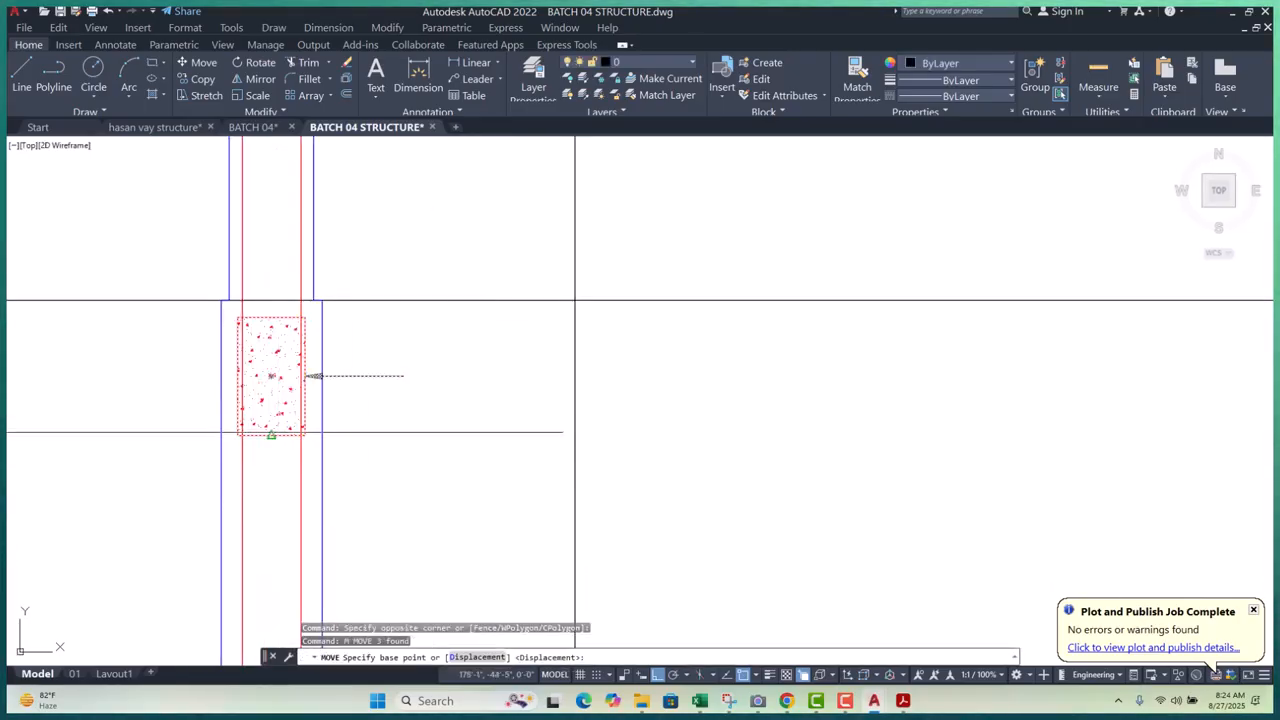
pyautogui.click(271, 434)
pyautogui.scroll(4, 285, 290)
pyautogui.scroll(-3, 277, 300)
pyautogui.press('Escape')
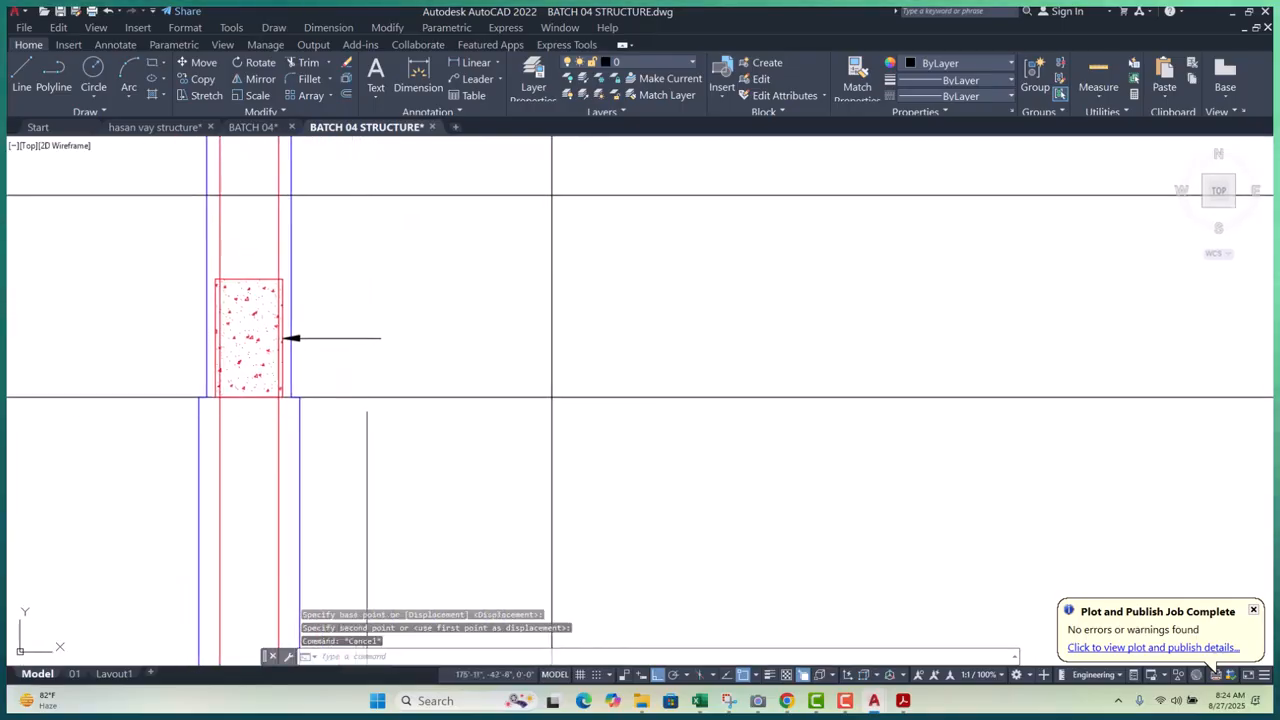
pyautogui.press('Escape')
pyautogui.press('Escape')
# - Add a multiline text label 'GB' beside the leader arrow
pyautogui.write('mt')
pyautogui.press('Return')
pyautogui.scroll(4, 400, 330)
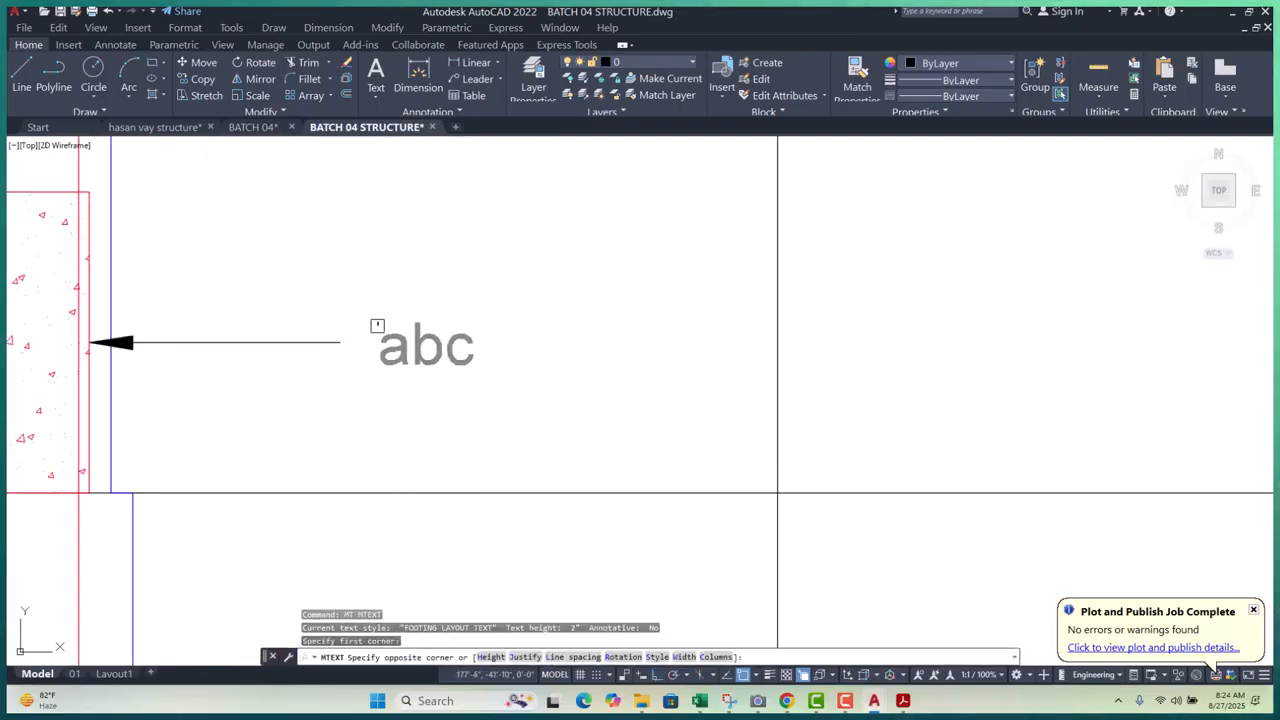
pyautogui.click(566, 394)
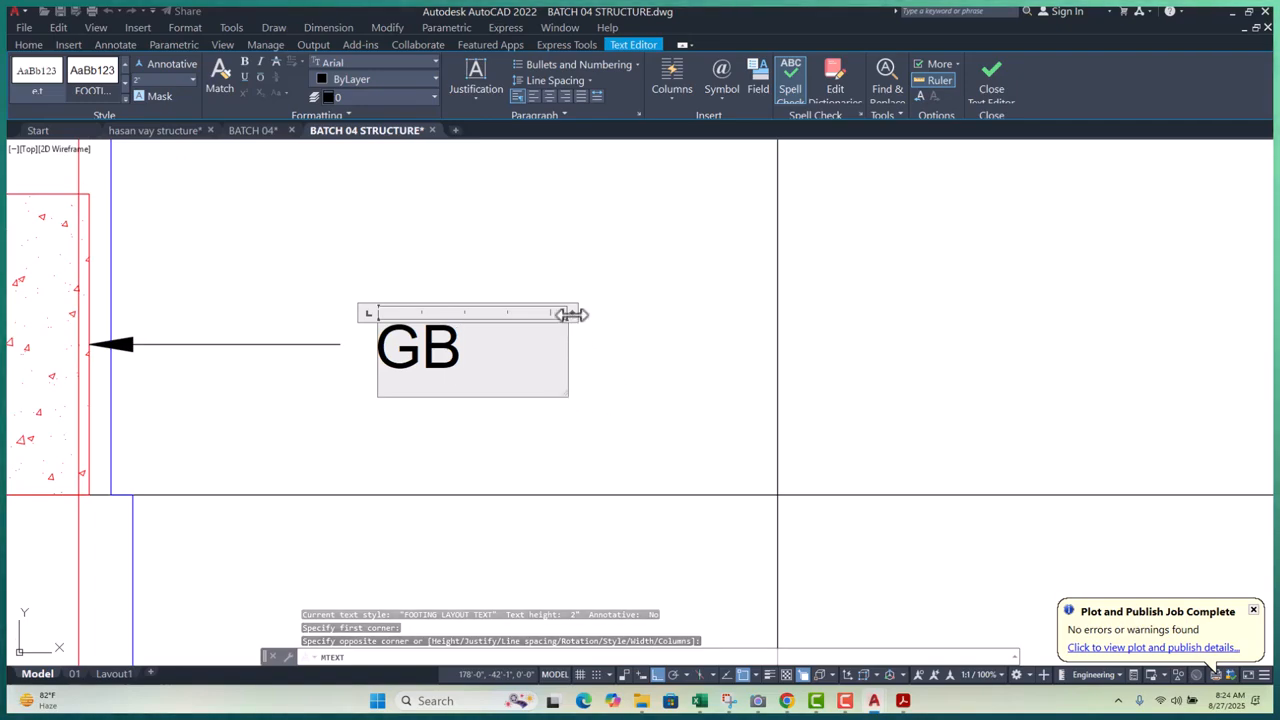
pyautogui.doubleClick(572, 314)
pyautogui.click(593, 334)
pyautogui.scroll(-4, 521, 351)
pyautogui.scroll(4, 479, 352)
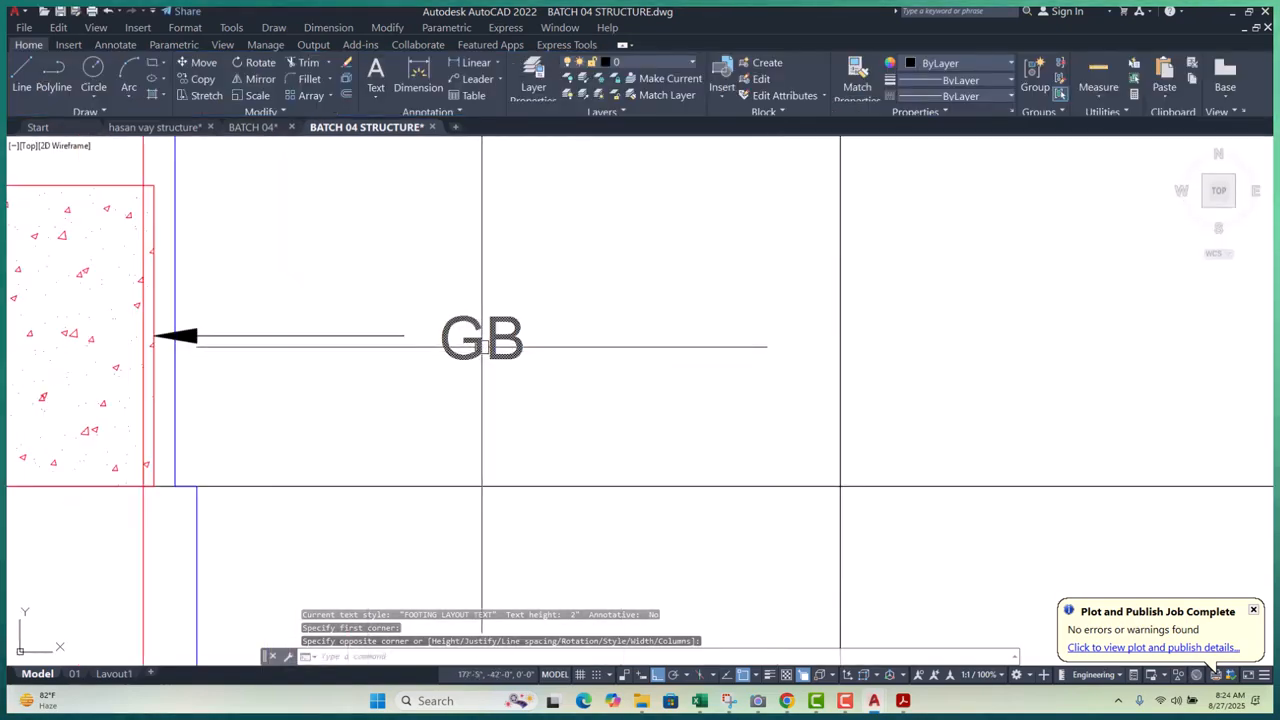
# - Move the GB label nearer to the leader arrow
pyautogui.click(480, 346)
pyautogui.write('m')
pyautogui.press('Return')
pyautogui.click(714, 371)
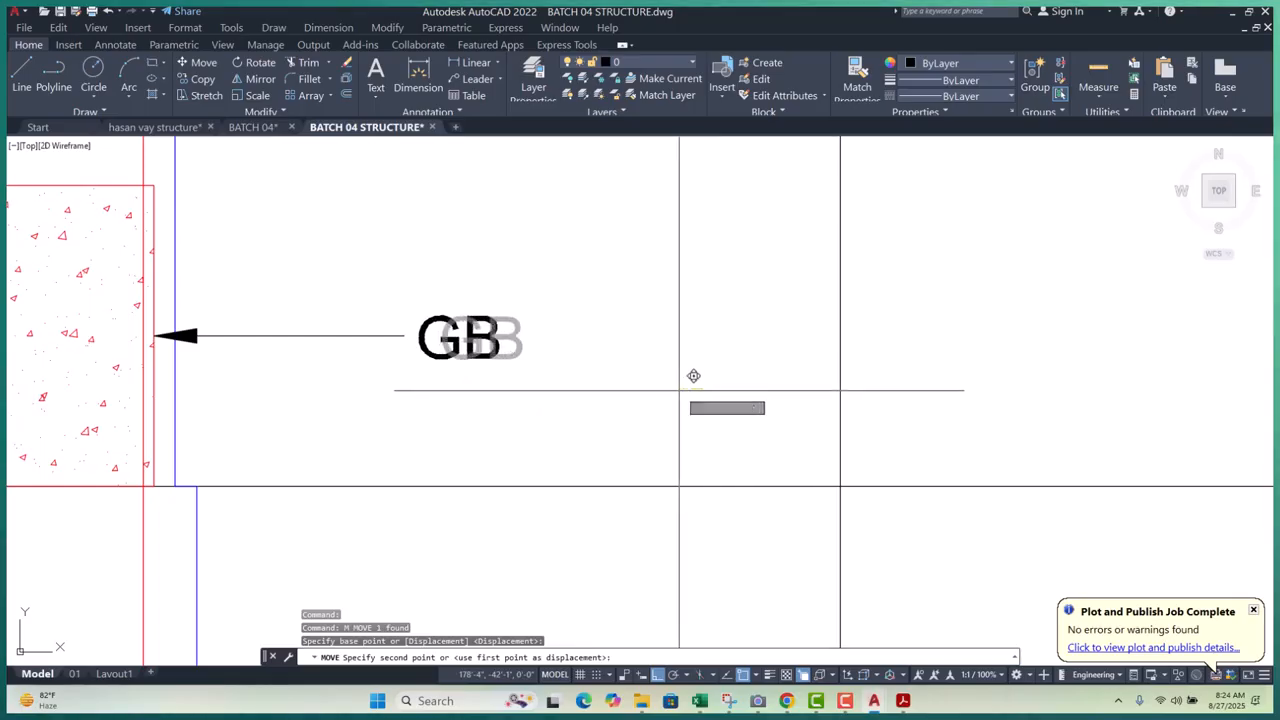
pyautogui.click(691, 374)
pyautogui.scroll(-5, 431, 371)
# - Erase the stray horizontal line below the label
pyautogui.click(503, 369)
pyautogui.click(461, 425)
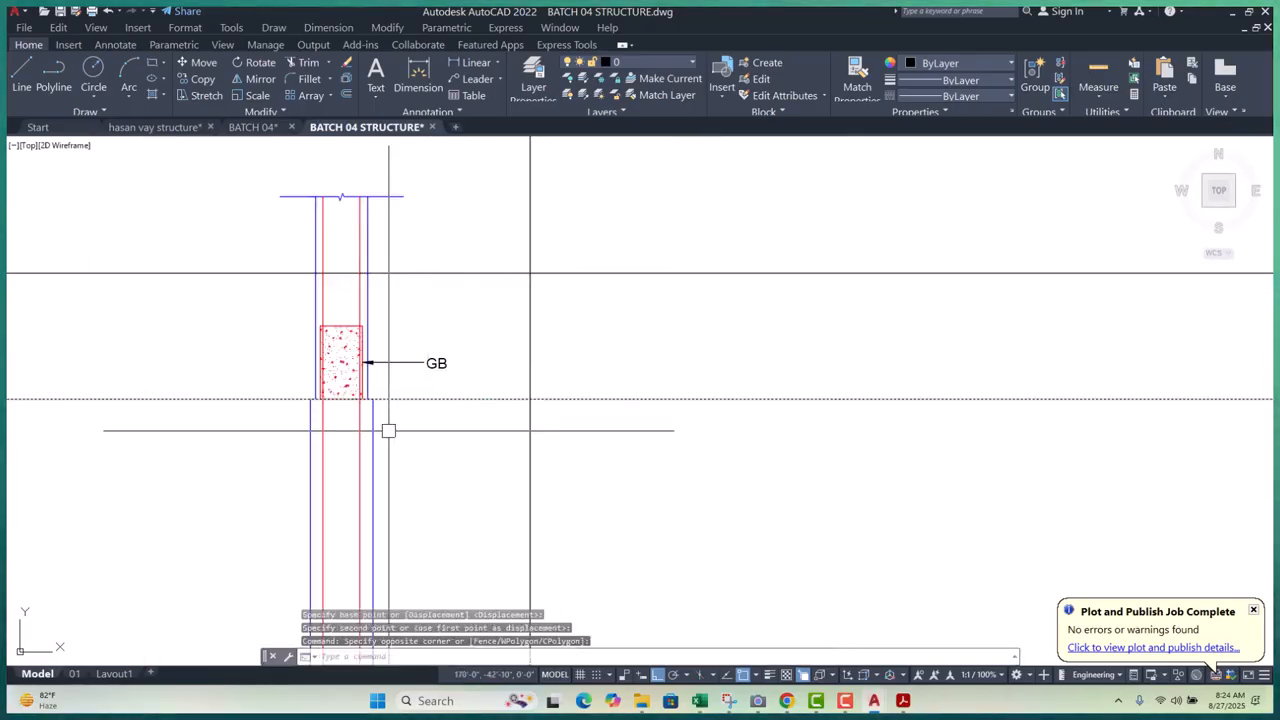
pyautogui.write('e')
pyautogui.press('Return')
pyautogui.scroll(-3, 419, 440)
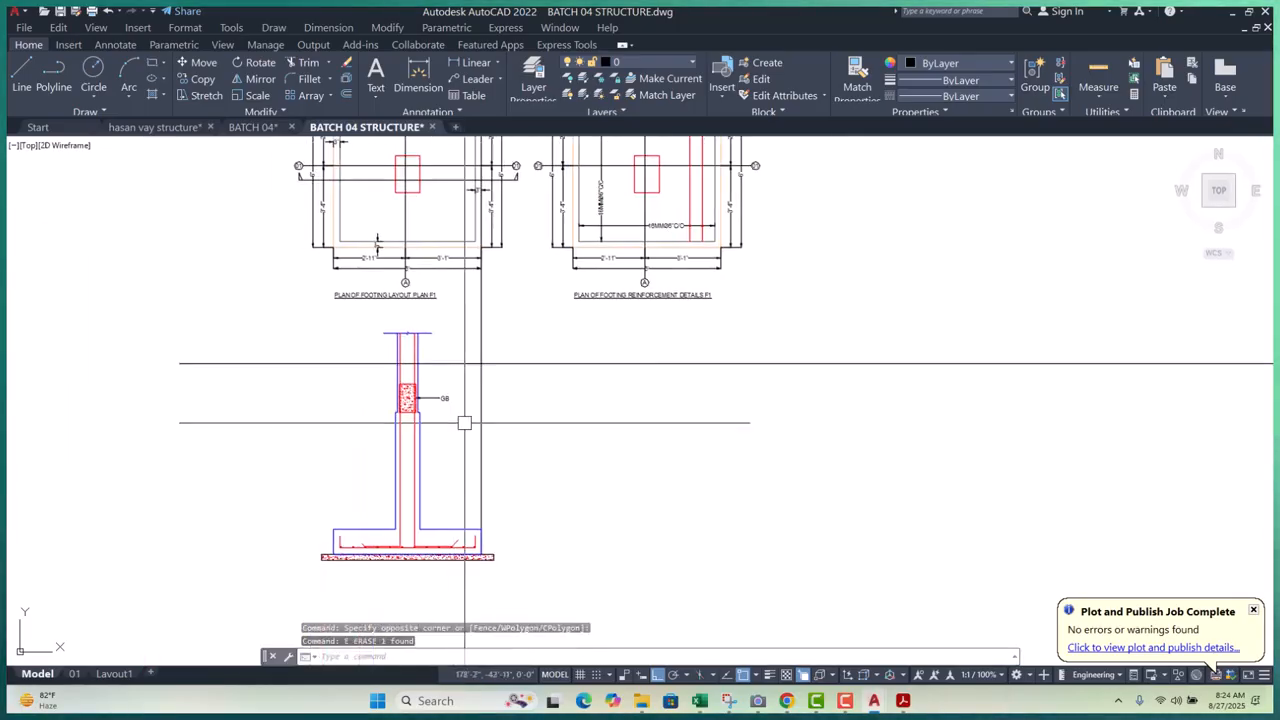
pyautogui.scroll(4, 440, 410)
# - Stretch the leader shorter so GB sits close to the hatched rectangle
pyautogui.click(528, 363)
pyautogui.click(458, 431)
pyautogui.scroll(2, 479, 436)
pyautogui.write('s')
pyautogui.press('Return')
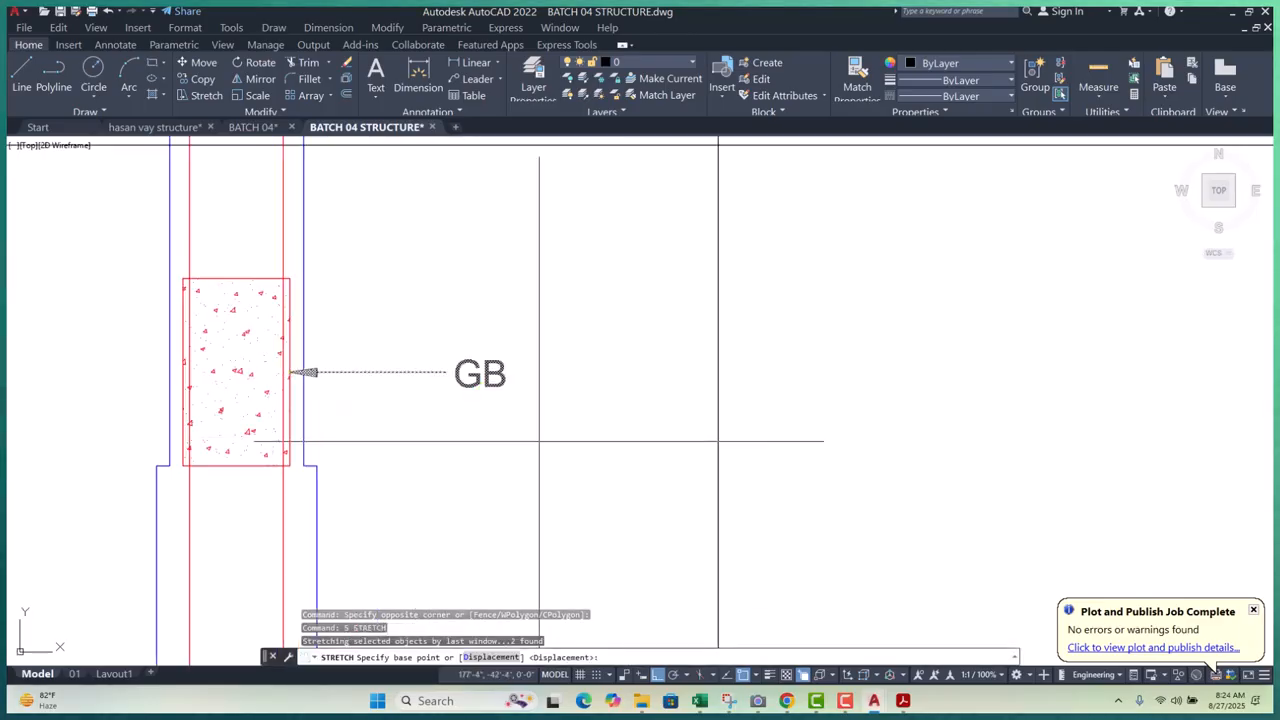
pyautogui.click(555, 443)
pyautogui.click(471, 444)
pyautogui.scroll(-4, 471, 444)
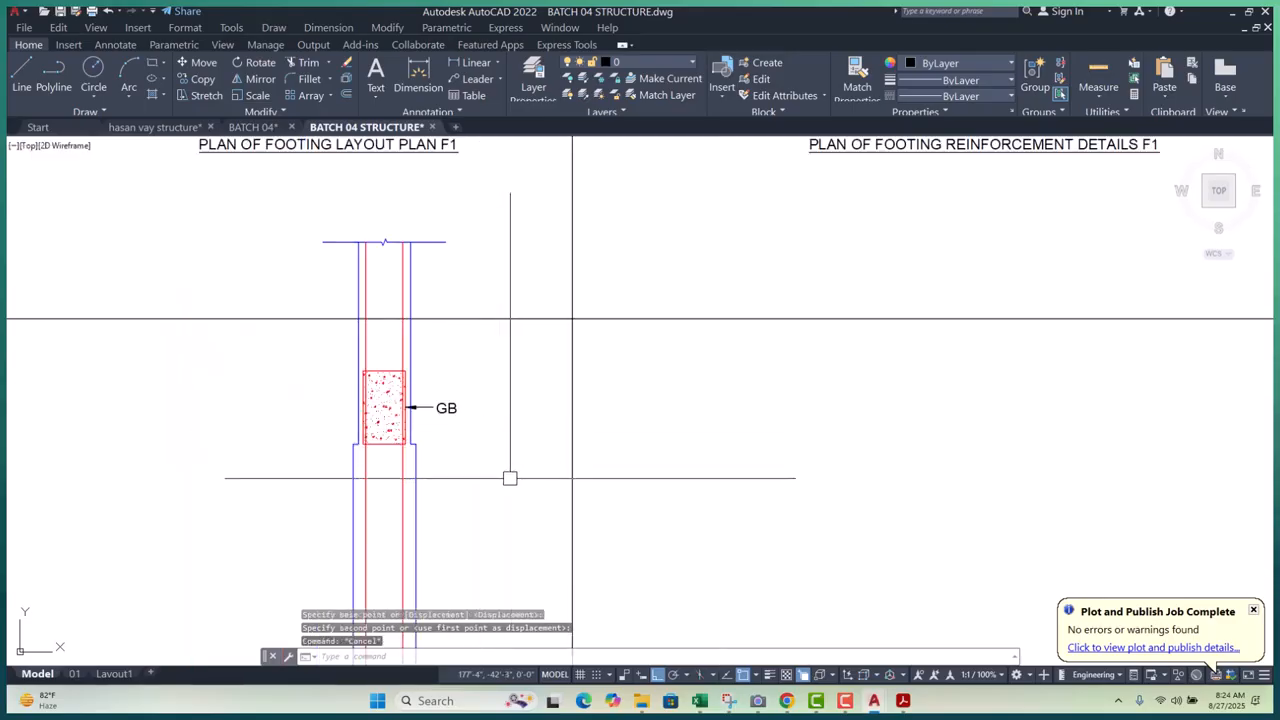
pyautogui.press('Escape')
pyautogui.press('Escape')
pyautogui.press('Escape')
pyautogui.moveTo(495, 474); pyautogui.dragTo(451, 337, button='middle')
pyautogui.scroll(-4, 451, 333)
pyautogui.scroll(6, 447, 449)
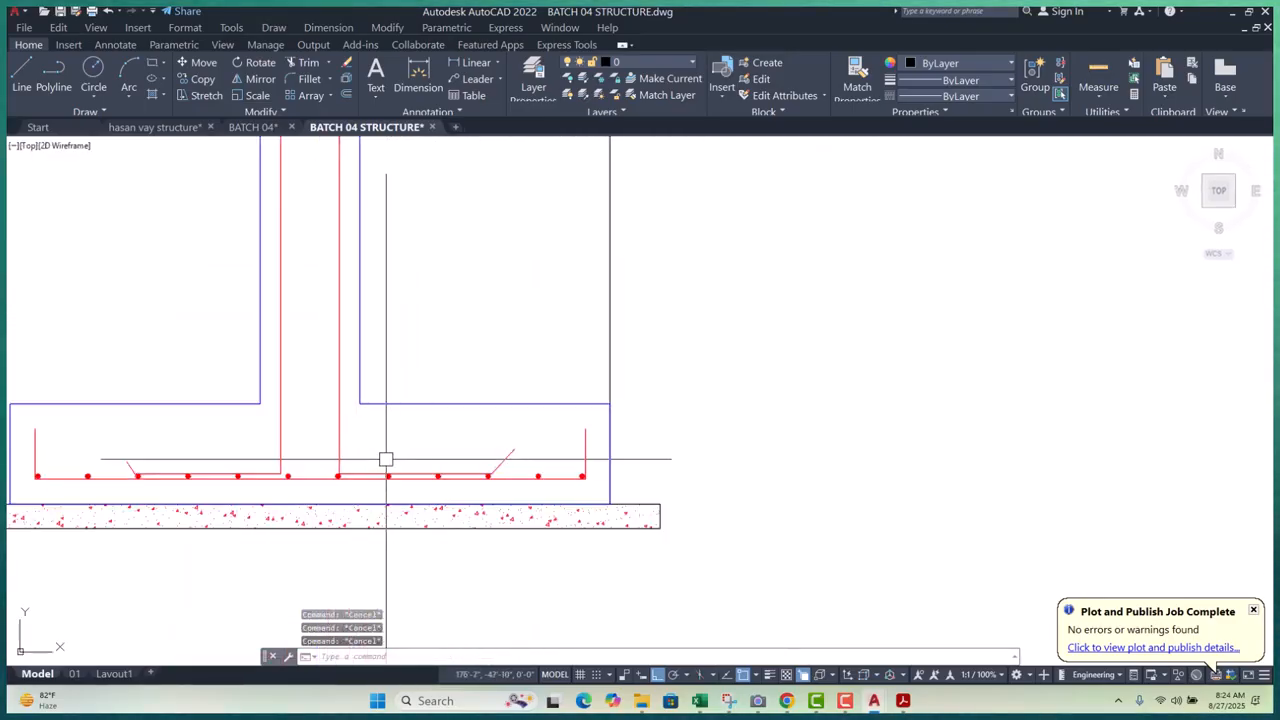
# - Draw a horizontal tie polyline across the column with its left end on the red bar
pyautogui.scroll(4, 311, 428)
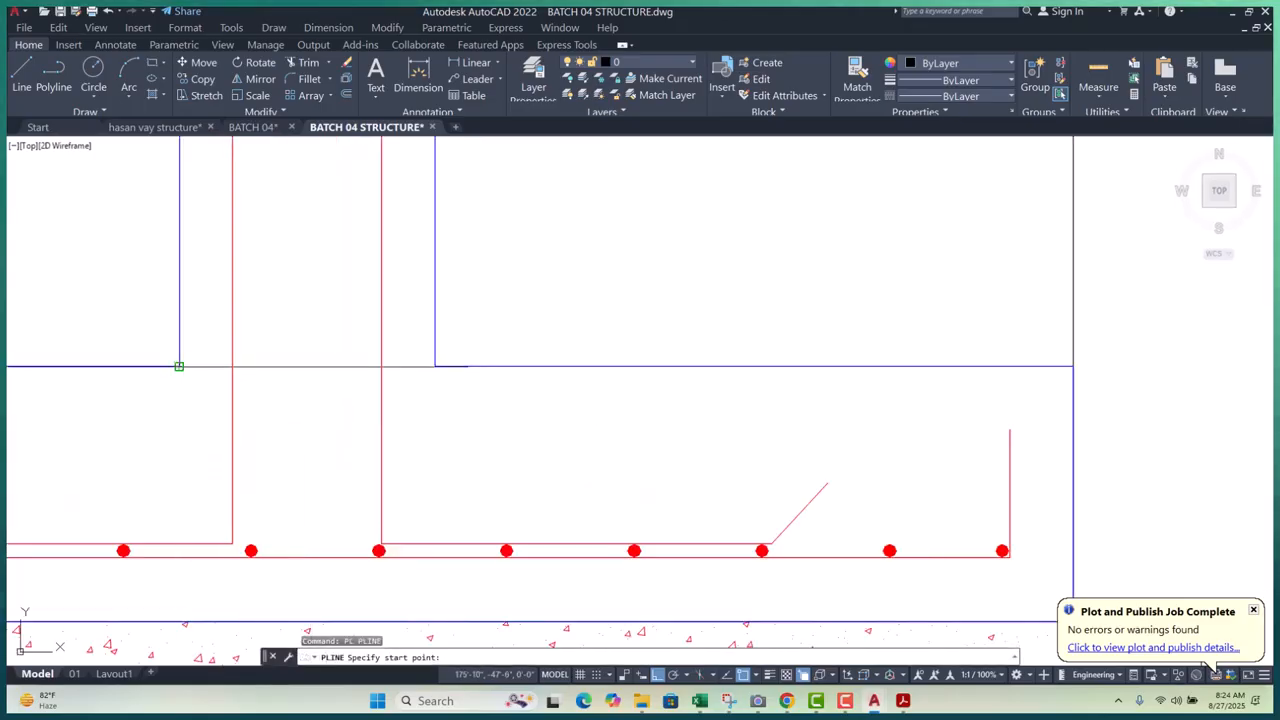
pyautogui.click(179, 366)
pyautogui.click(381, 366)
pyautogui.press('Escape')
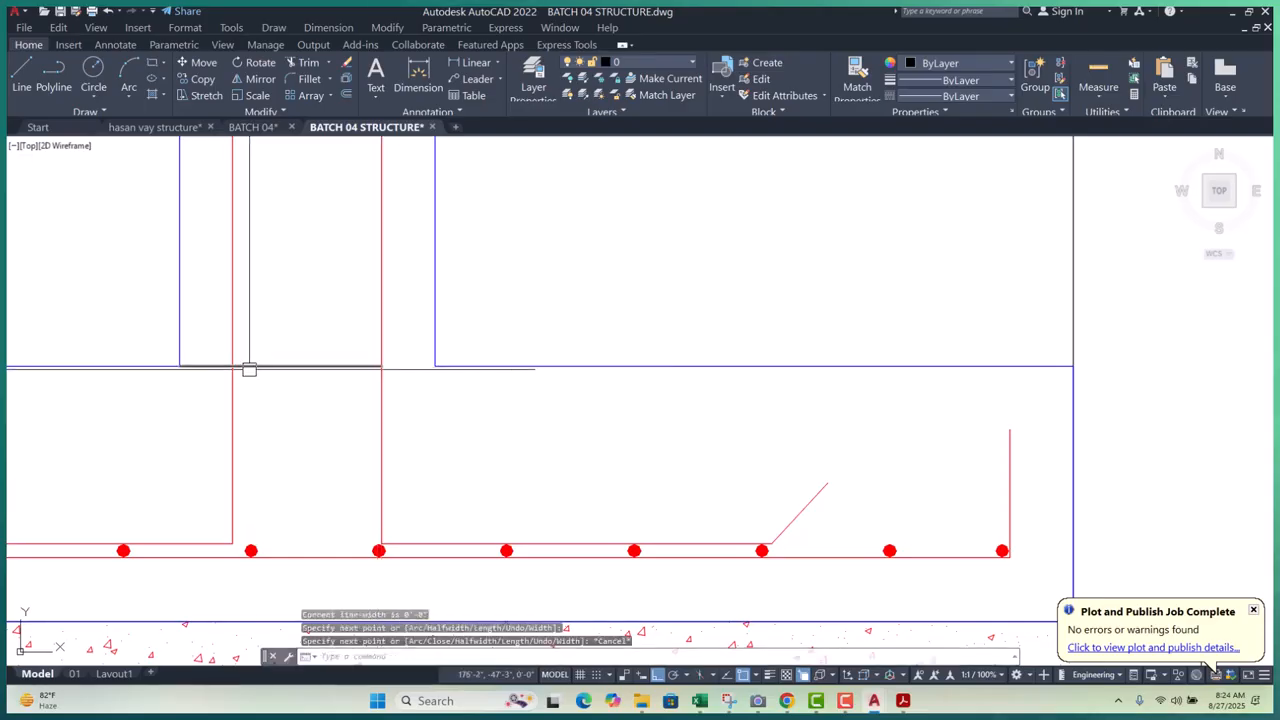
pyautogui.click(249, 370)
pyautogui.click(179, 366)
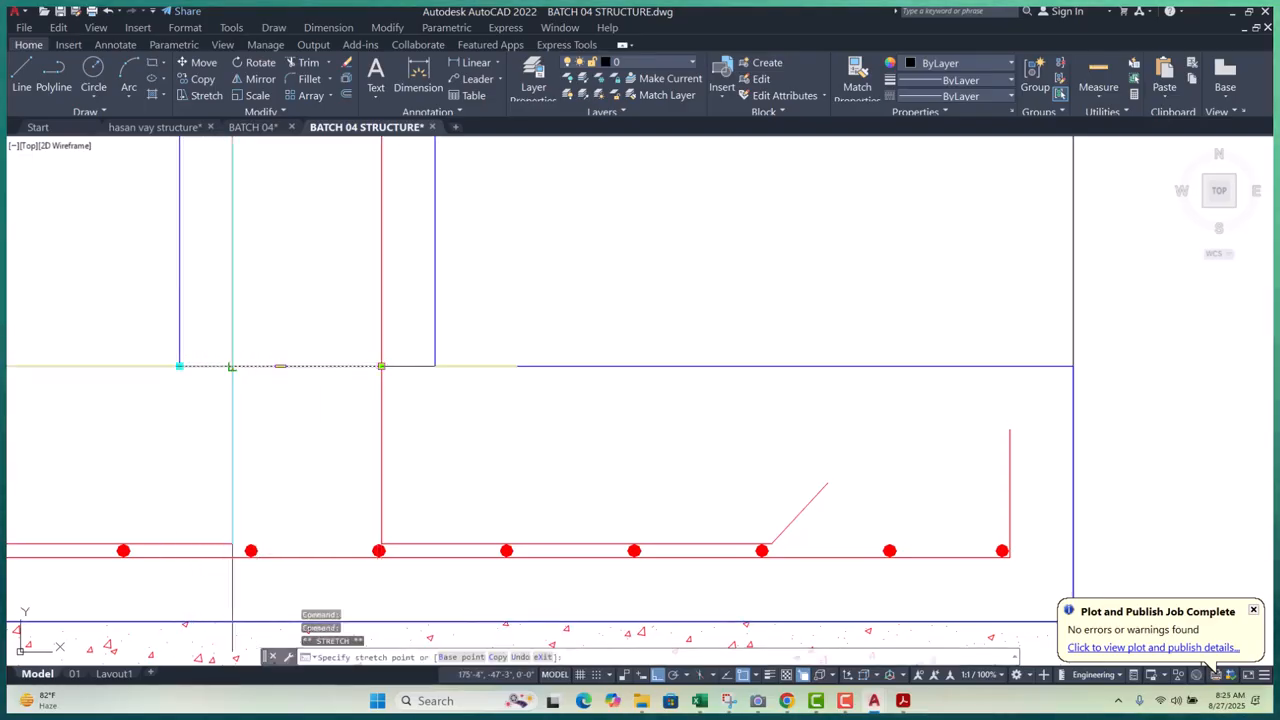
pyautogui.click(232, 366)
pyautogui.write('ma')
pyautogui.press('Return')
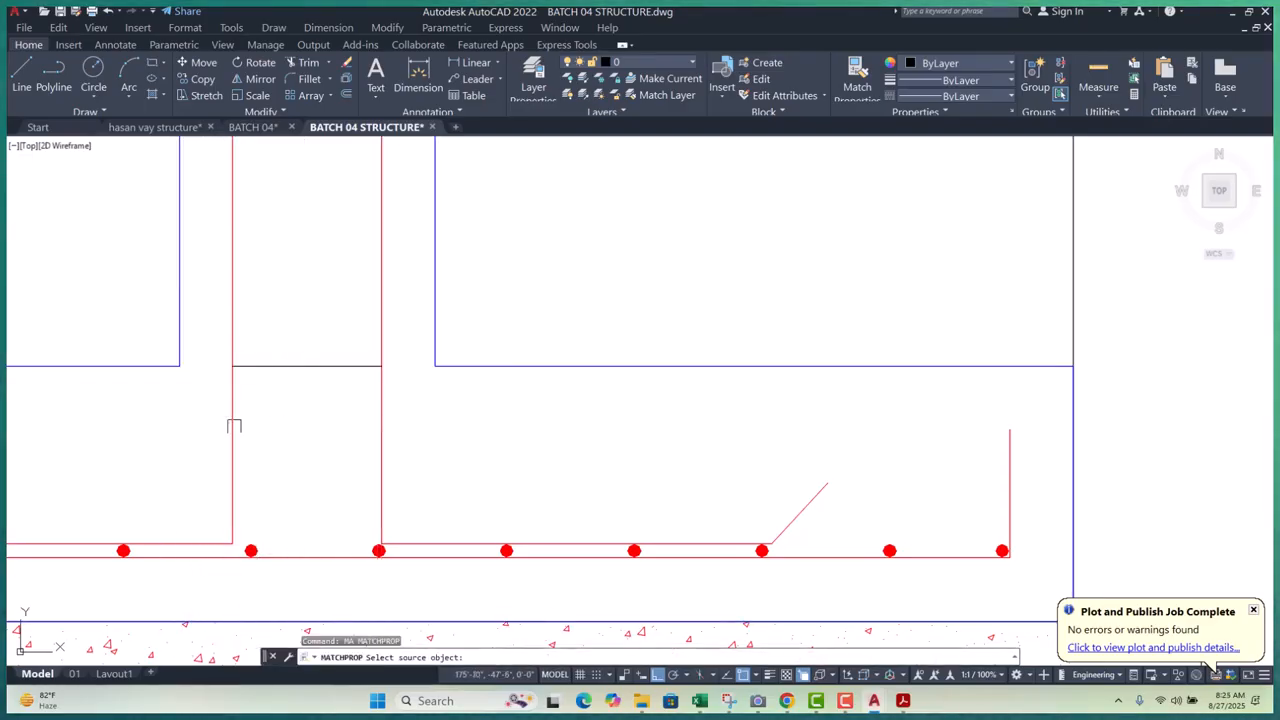
pyautogui.click(233, 426)
pyautogui.press('Escape')
pyautogui.press('Escape')
pyautogui.moveTo(303, 405); pyautogui.dragTo(300, 426, button='middle')
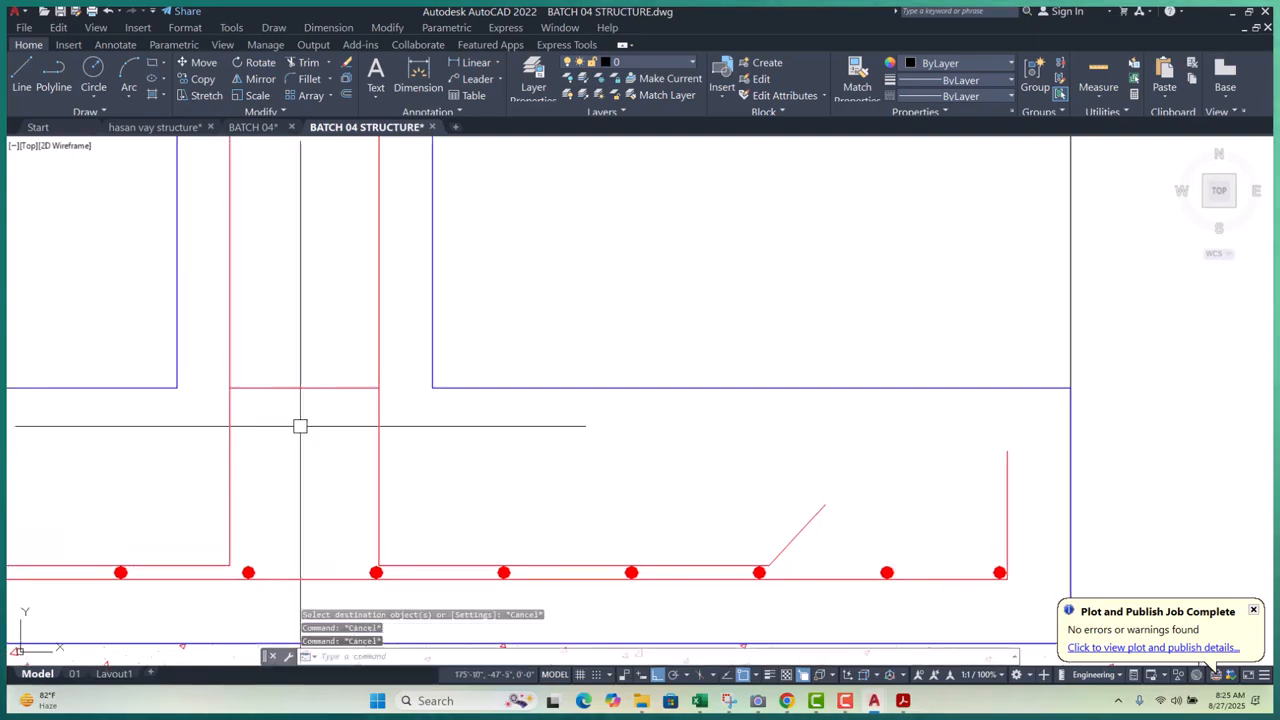
# - Offset the tie by 4 to make copies on both sides
pyautogui.write('o')
pyautogui.press('Return')
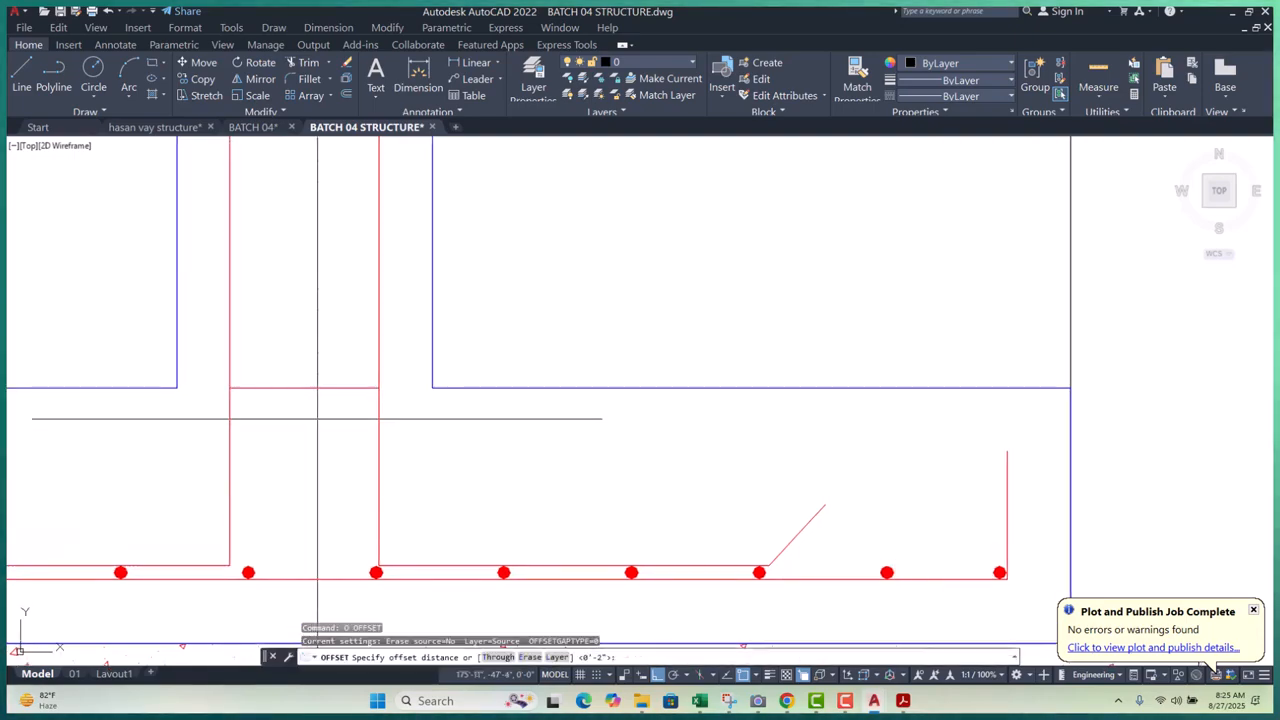
pyautogui.write('4')
pyautogui.press('Return')
pyautogui.click(306, 388)
pyautogui.click(329, 311)
pyautogui.click(317, 389)
pyautogui.click(305, 489)
# - Keep offsetting ties by 4 upward until just below the GB rectangle
pyautogui.scroll(-5, 279, 564)
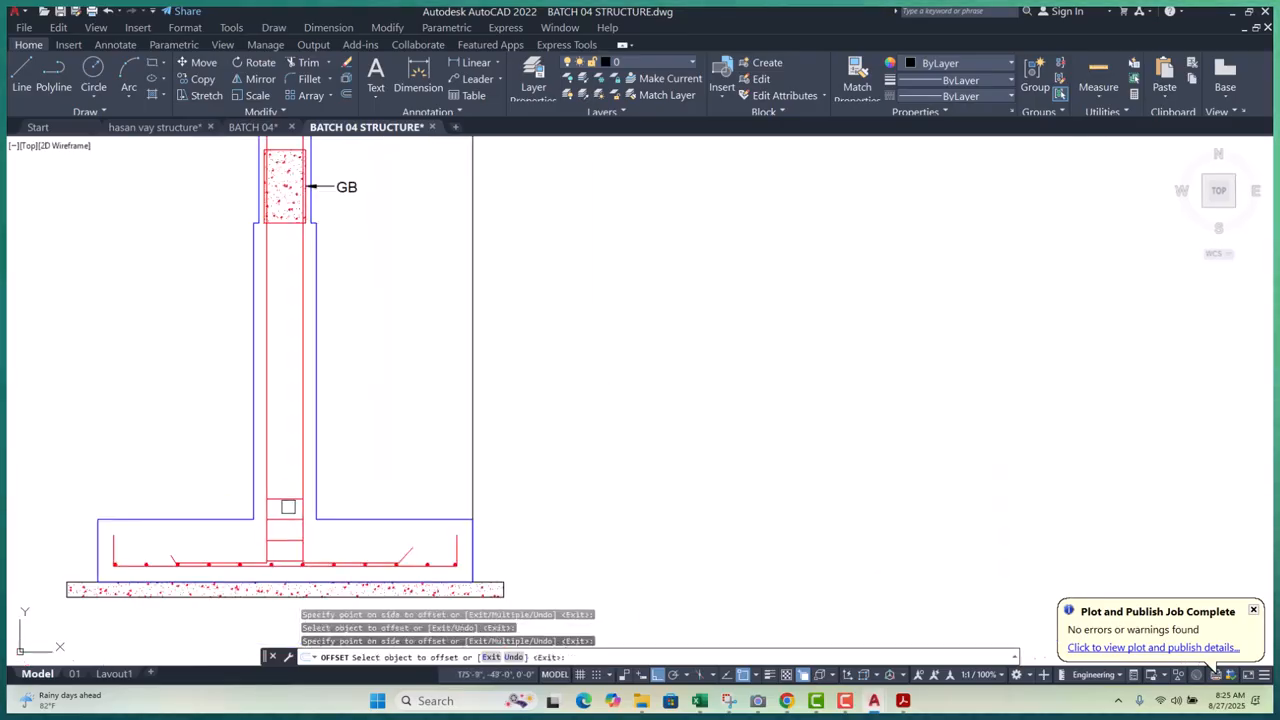
pyautogui.click(290, 478)
pyautogui.click(282, 415)
pyautogui.click(277, 455)
pyautogui.click(290, 410)
pyautogui.click(279, 434)
pyautogui.click(307, 427)
pyautogui.click(282, 415)
pyautogui.click(291, 346)
pyautogui.click(278, 394)
pyautogui.click(291, 329)
pyautogui.click(286, 371)
pyautogui.click(293, 334)
pyautogui.click(284, 352)
pyautogui.click(291, 320)
pyautogui.click(286, 332)
pyautogui.click(291, 316)
pyautogui.click(286, 312)
pyautogui.click(288, 290)
pyautogui.click(286, 270)
pyautogui.click(286, 245)
pyautogui.click(286, 249)
pyautogui.click(292, 246)
pyautogui.scroll(4, 285, 222)
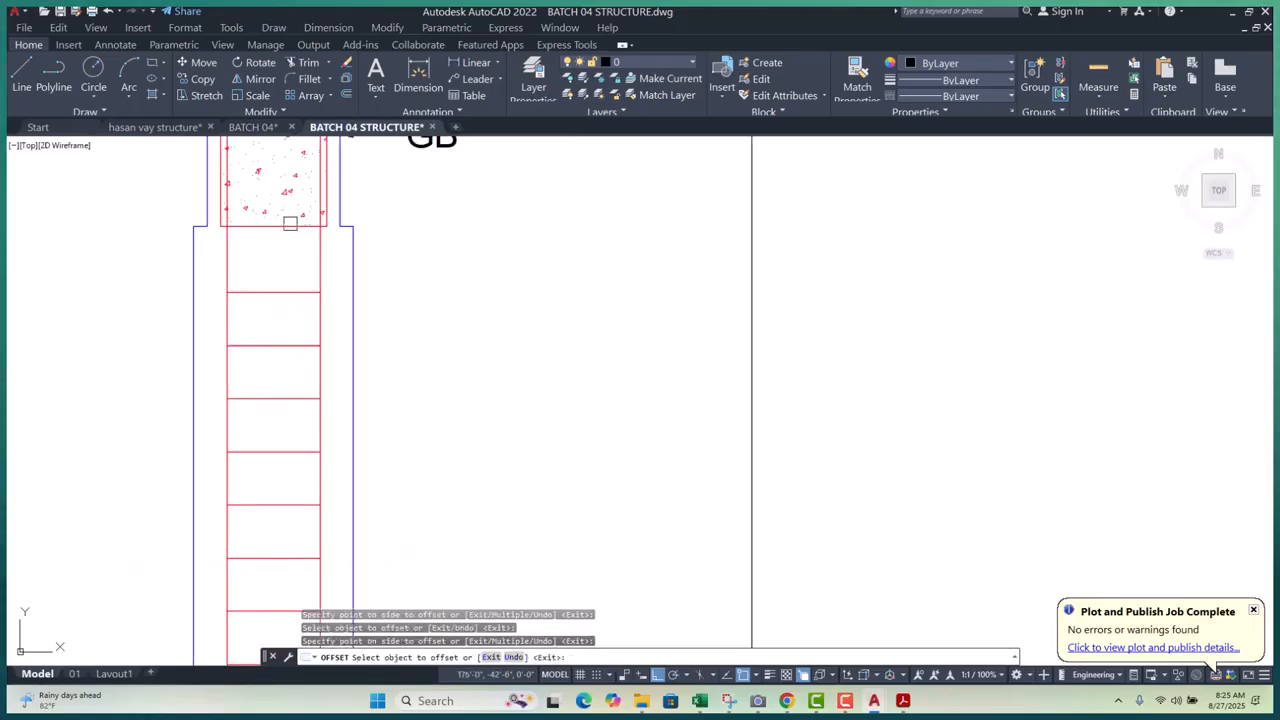
pyautogui.scroll(-6, 270, 330)
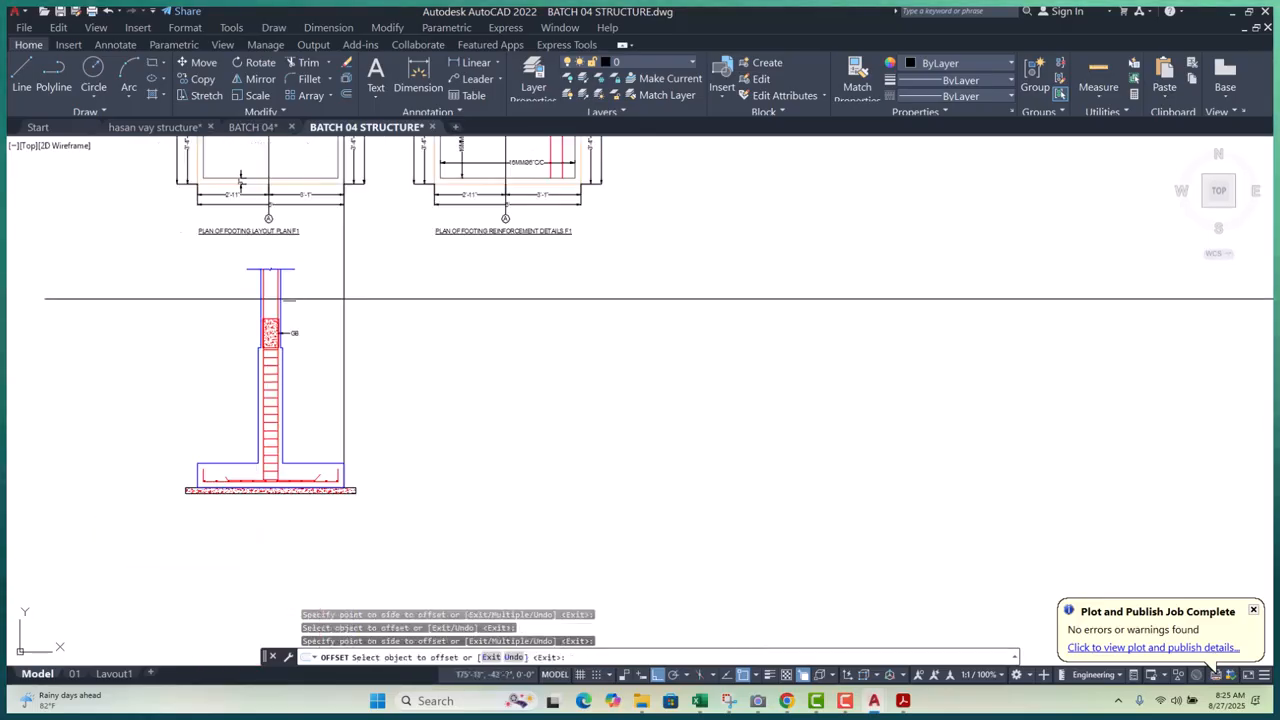
# - Start a polyline at the column top, then cancel it
pyautogui.scroll(6, 297, 345)
pyautogui.press('Escape')
pyautogui.write('pl')
pyautogui.press('Return')
pyautogui.scroll(5, 204, 414)
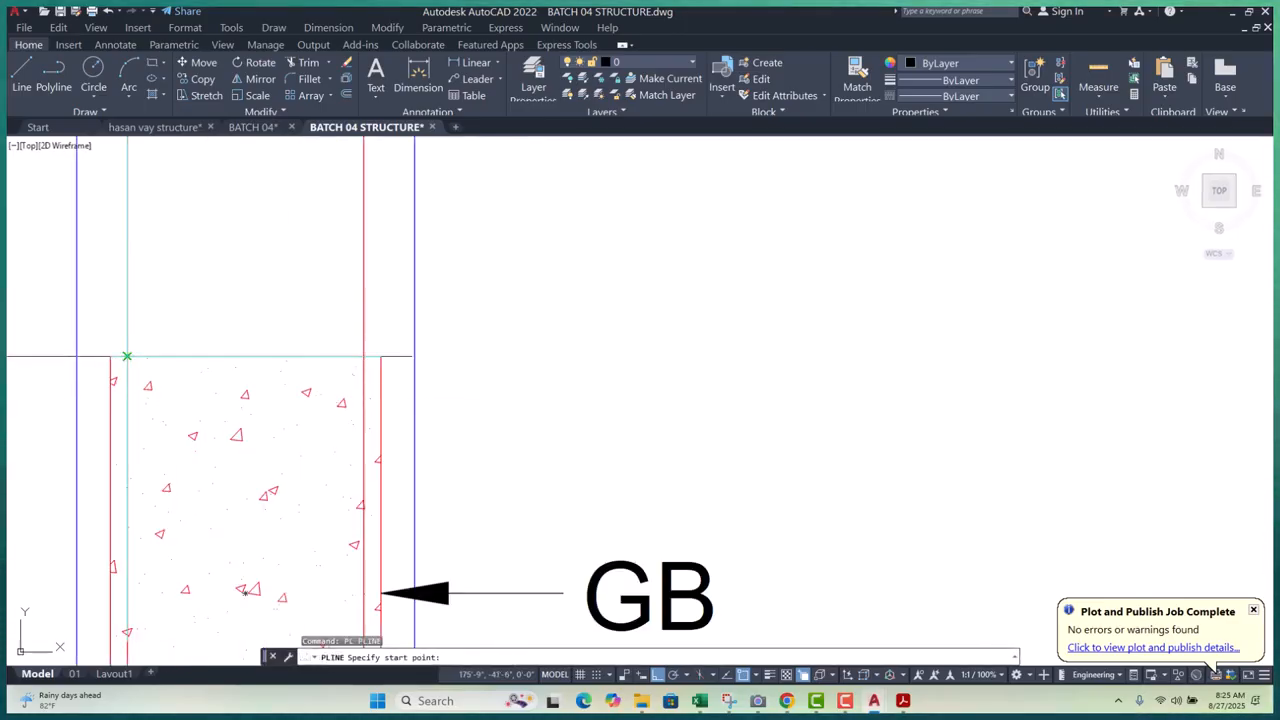
pyautogui.click(123, 357)
pyautogui.press('Escape')
pyautogui.scroll(-4, 426, 386)
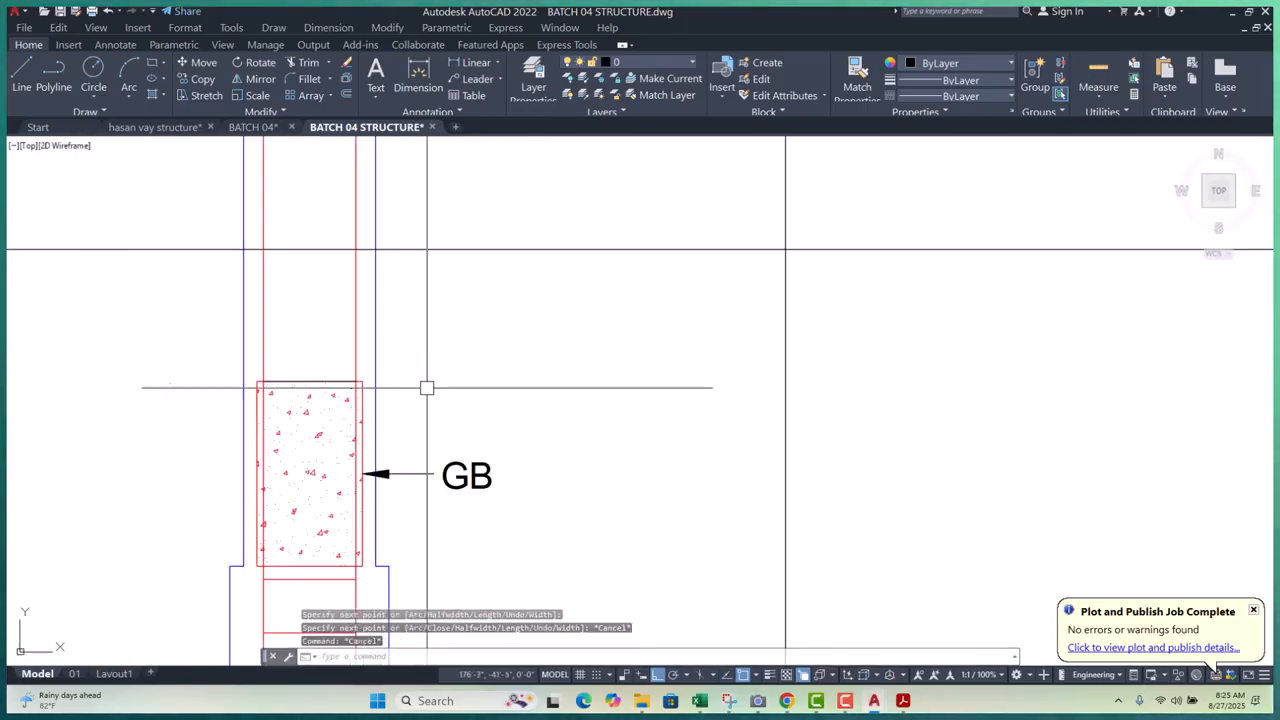
pyautogui.press('Escape')
pyautogui.press('Escape')
# - Offset the GB rectangle's top edge by 6 to start the ties above it
pyautogui.write('o')
pyautogui.press('Return')
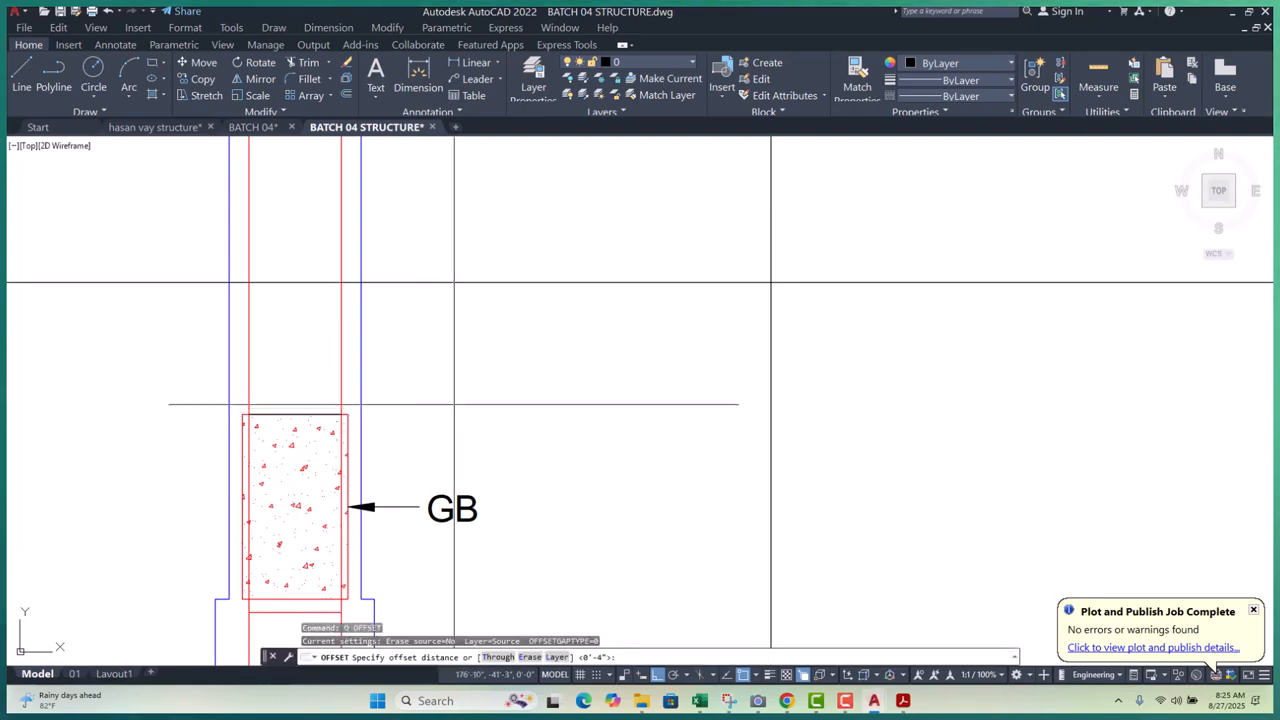
pyautogui.scroll(-5, 456, 406)
pyautogui.write('6')
pyautogui.press('Return')
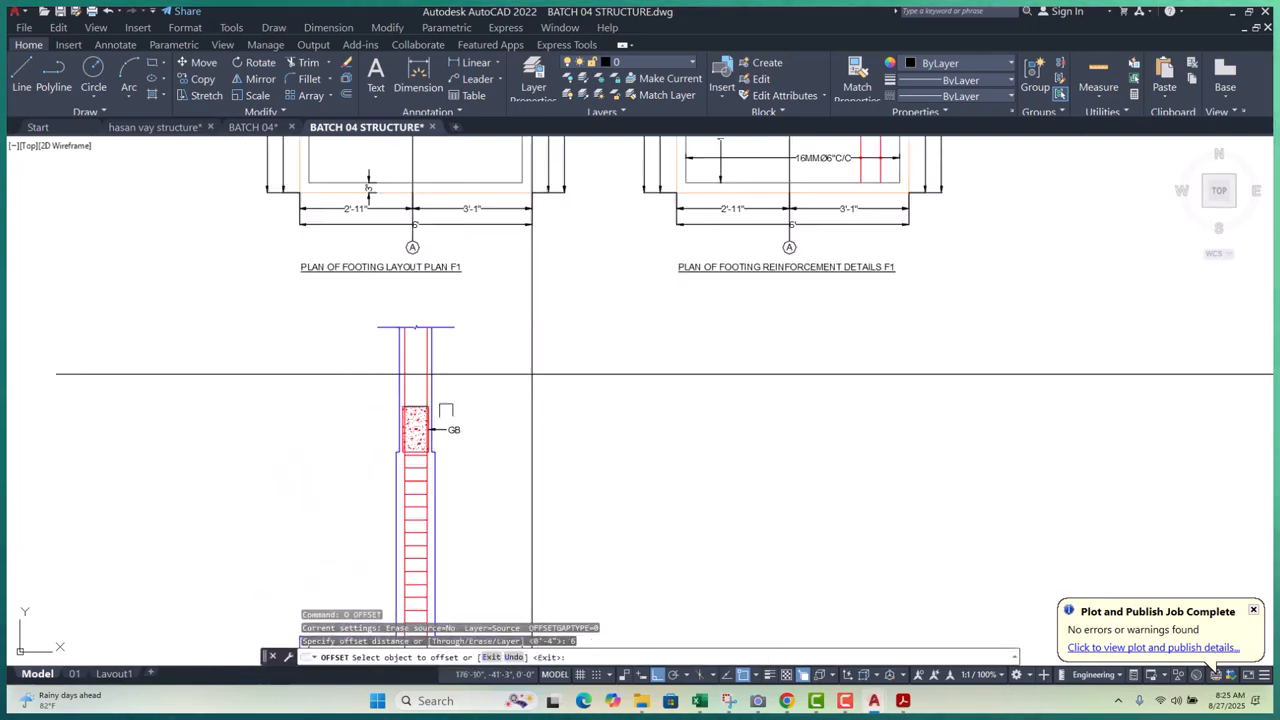
pyautogui.scroll(10, 360, 392)
pyautogui.click(360, 396)
pyautogui.click(360, 357)
pyautogui.scroll(-5, 341, 419)
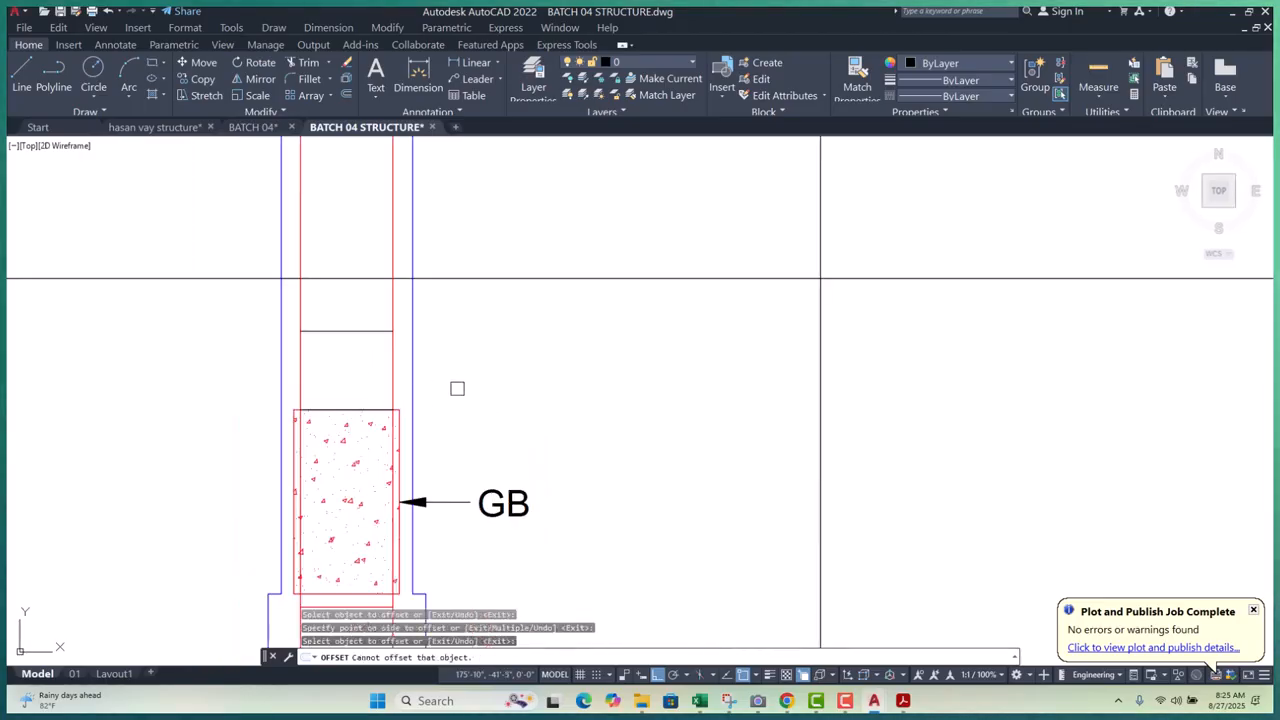
pyautogui.scroll(-4, 411, 435)
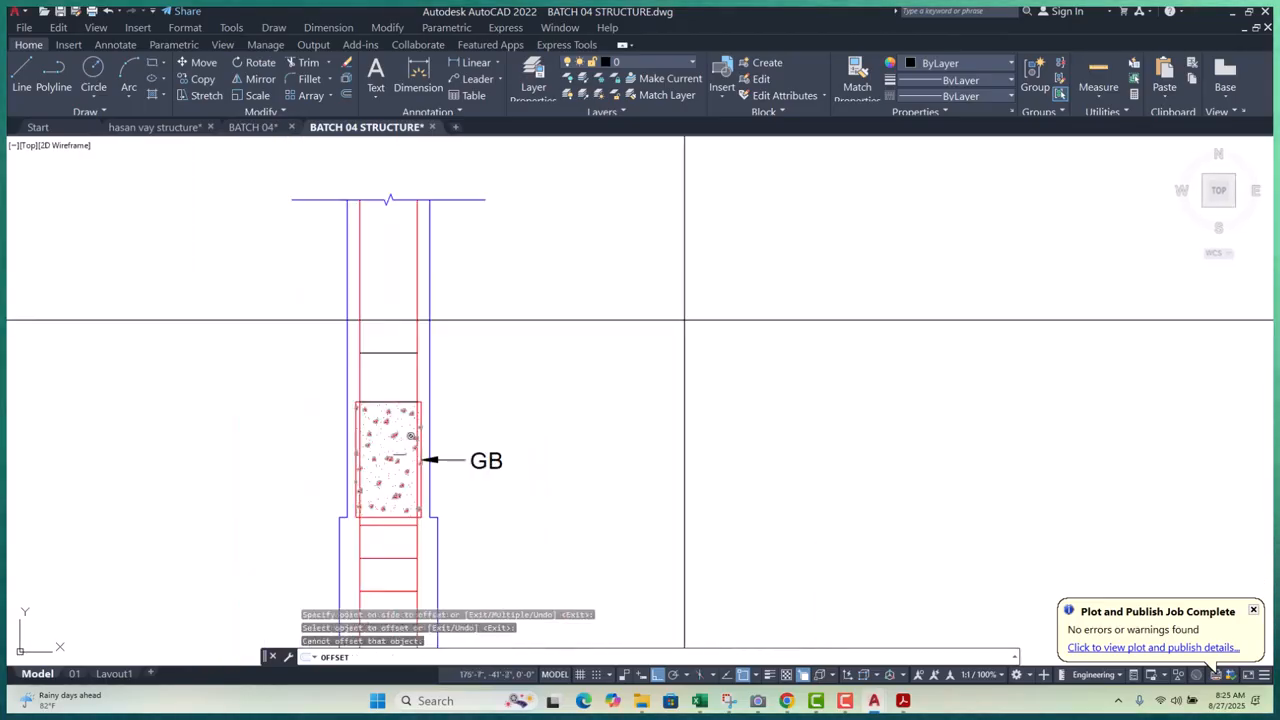
pyautogui.scroll(4, 385, 398)
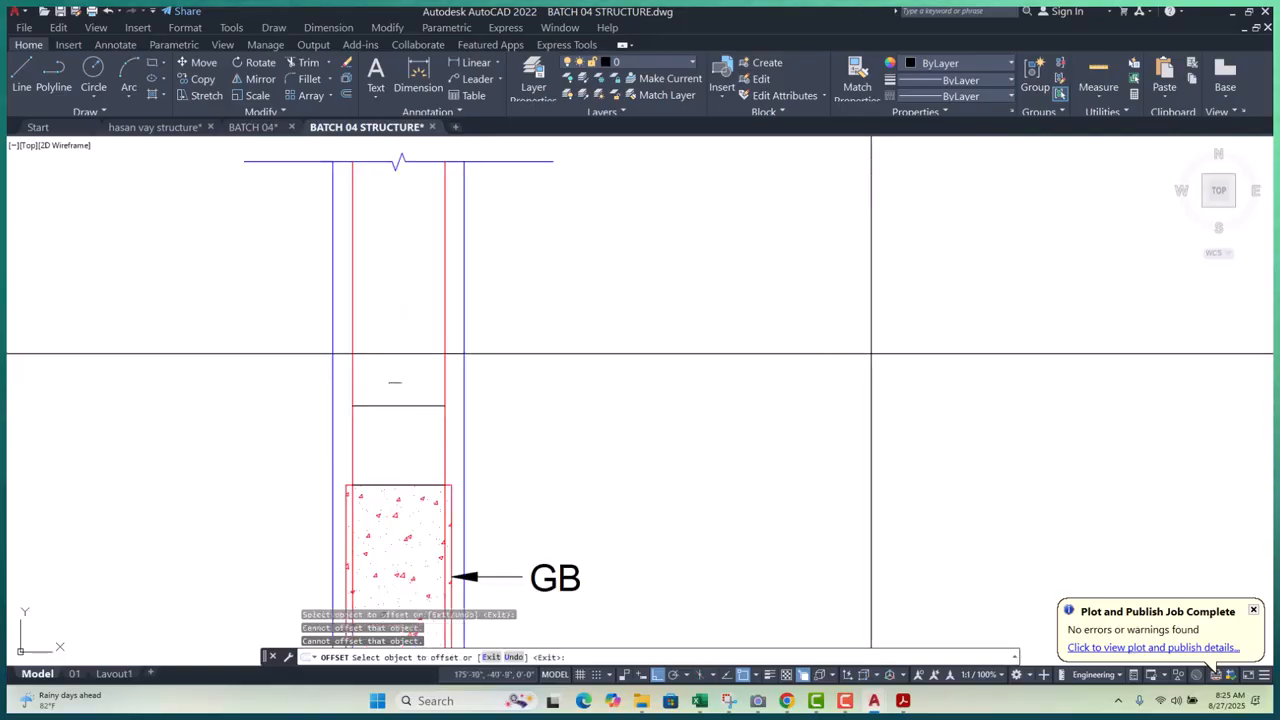
# - Offset three more ties upward, at 6, toward the column top
pyautogui.click(396, 405)
pyautogui.click(404, 340)
pyautogui.click(408, 327)
pyautogui.click(405, 258)
pyautogui.click(410, 247)
pyautogui.click(414, 229)
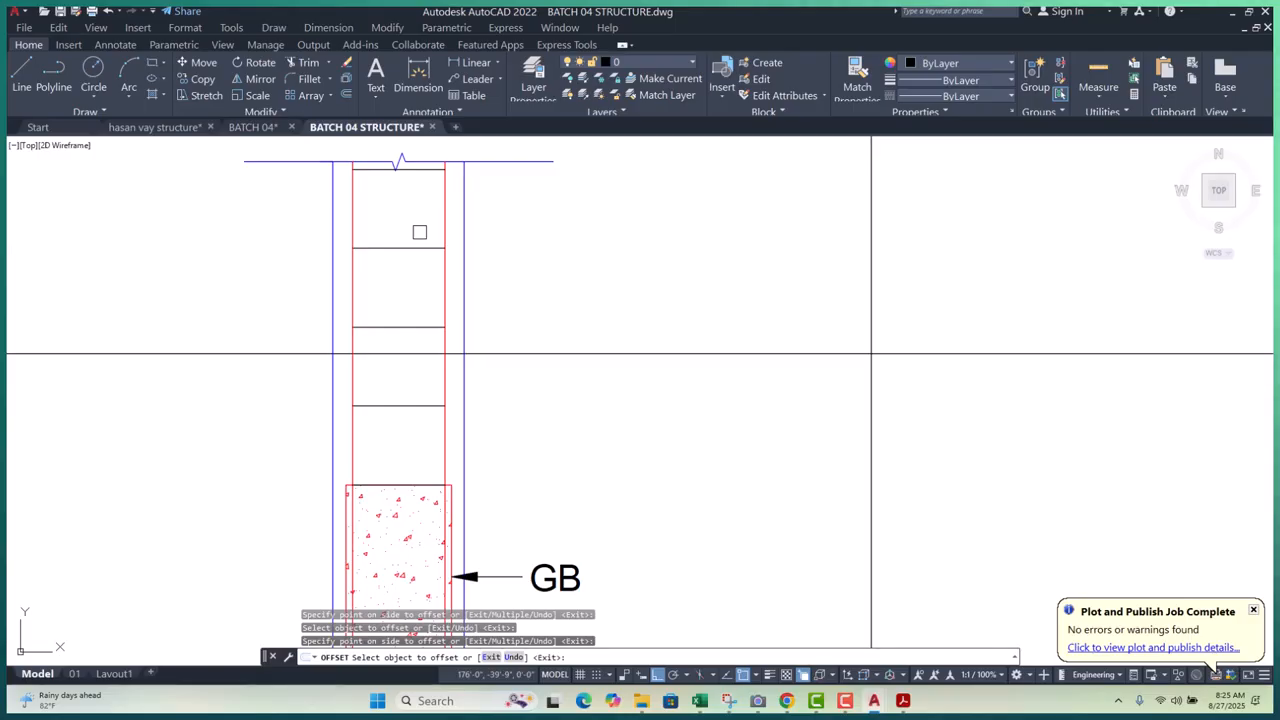
pyautogui.press('Escape')
pyautogui.press('Escape')
pyautogui.press('Escape')
# - Window-select the extra line at the rectangle's top and erase it
pyautogui.scroll(-3, 413, 219)
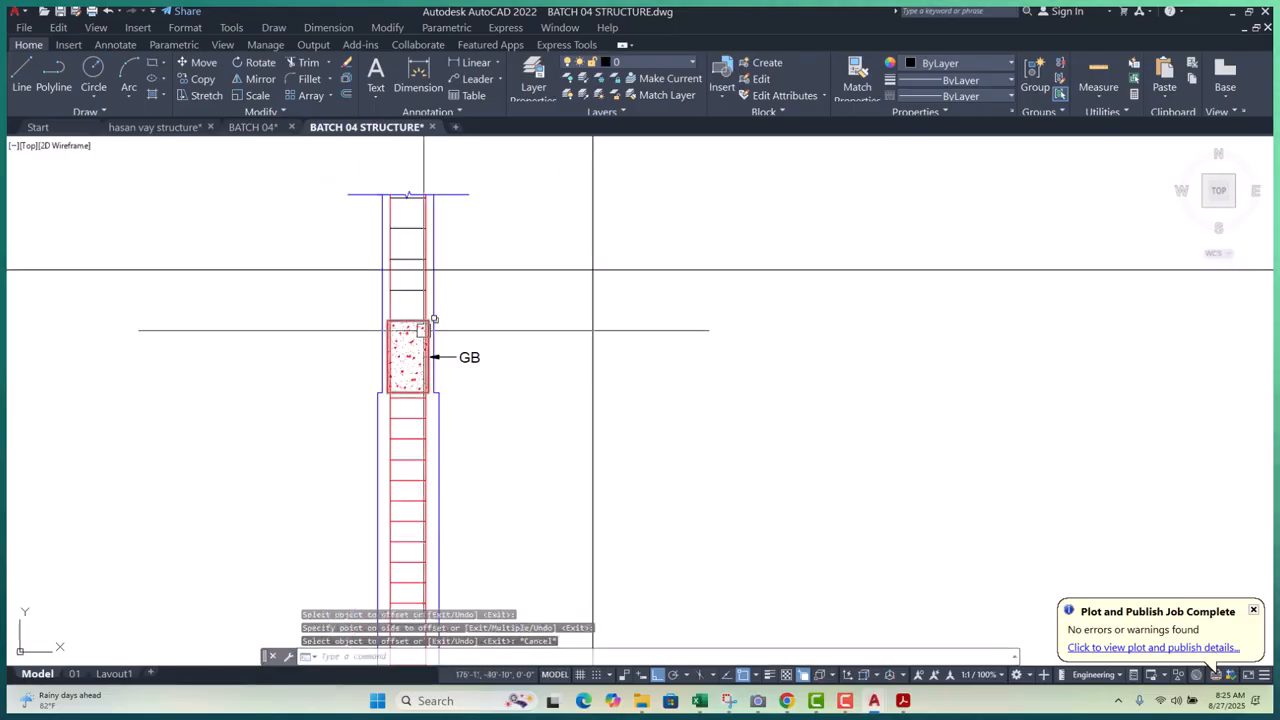
pyautogui.scroll(9, 334, 263)
pyautogui.click(244, 277)
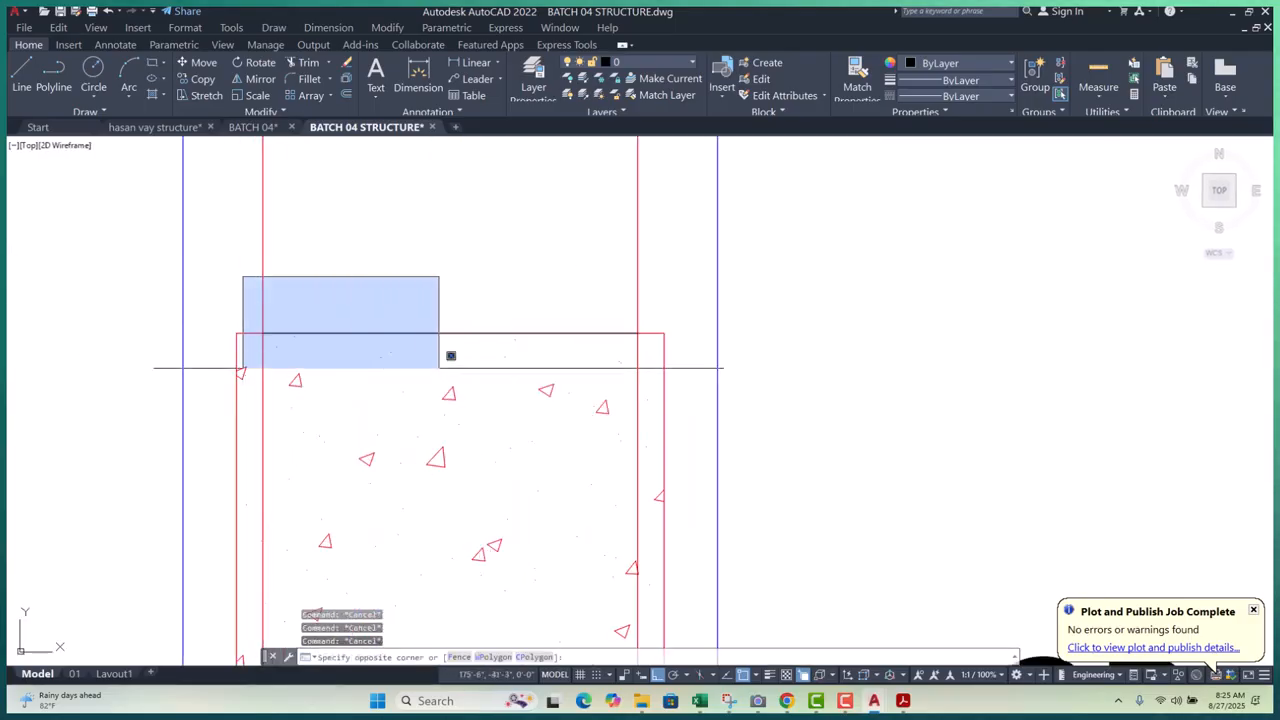
pyautogui.click(657, 391)
pyautogui.write('e')
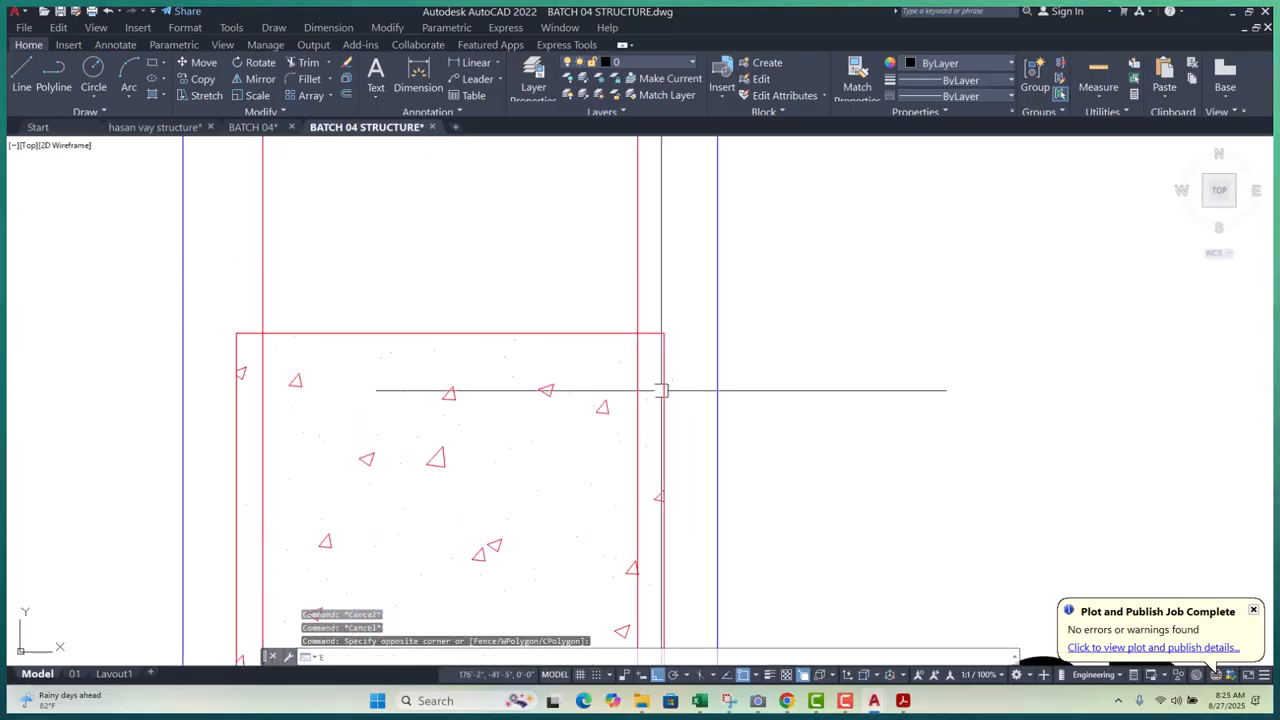